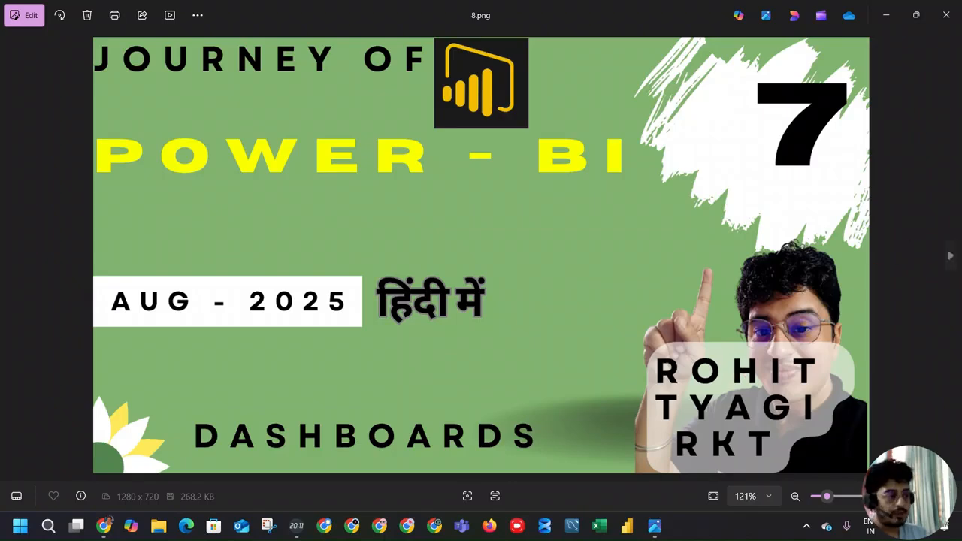
Close the title image and bring up the SLA Compliance Overview dashboard screenshot
click(947, 15)
click(655, 528)
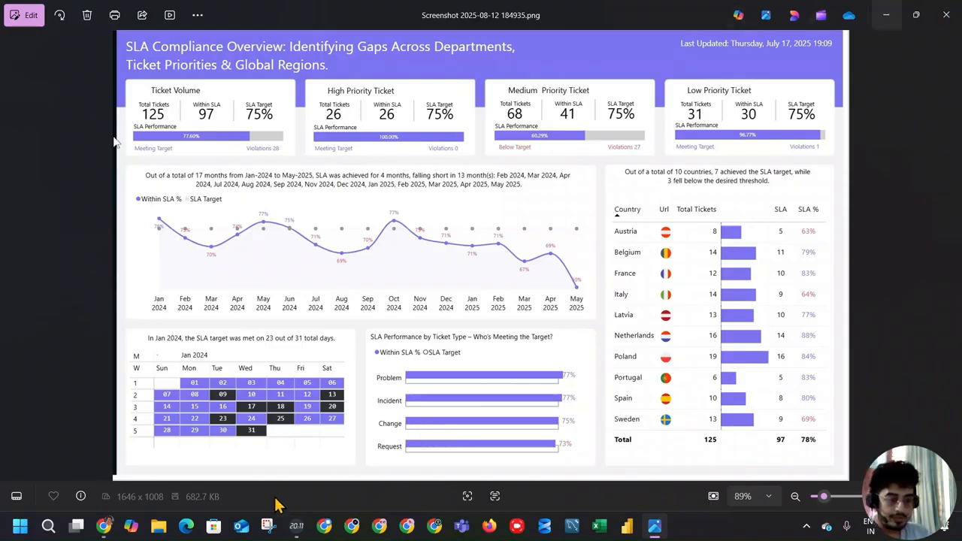
Switch to Chrome and ask Perplexity about "Figma use in power bi"
click(105, 526)
click(463, 278)
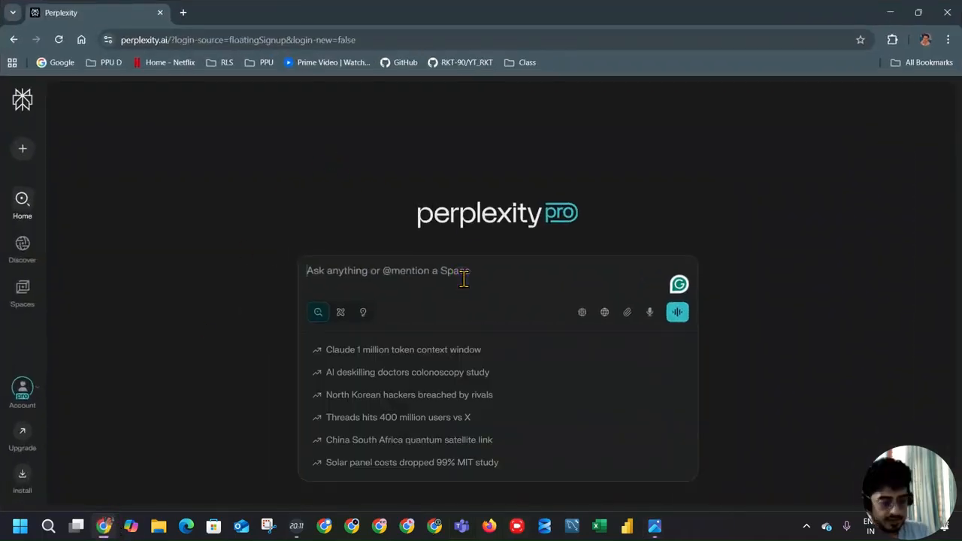
text(Figma)
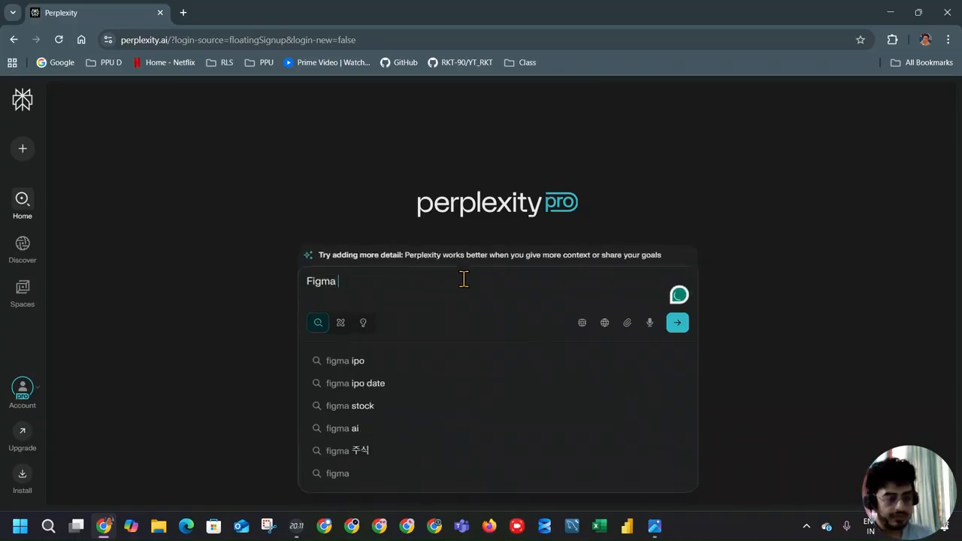
text( use )
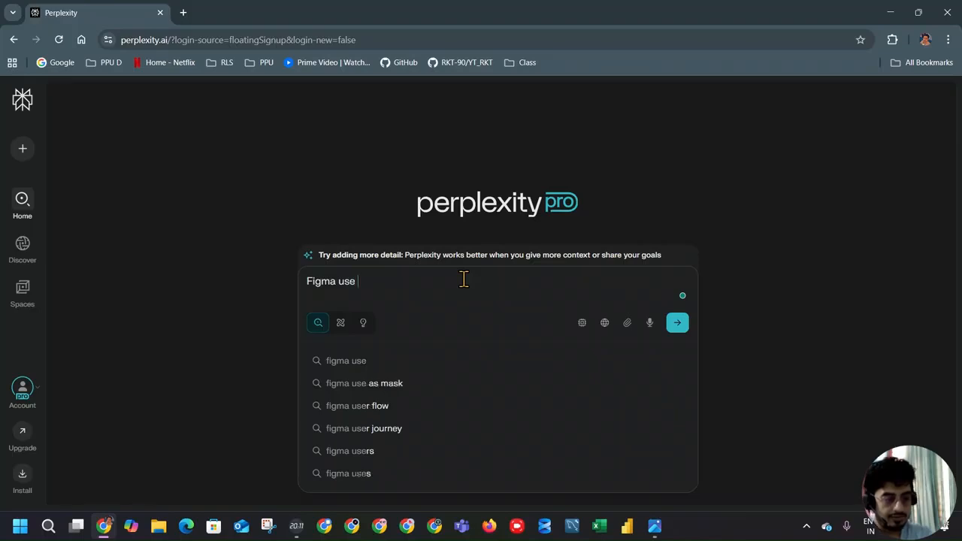
text(in power bi)
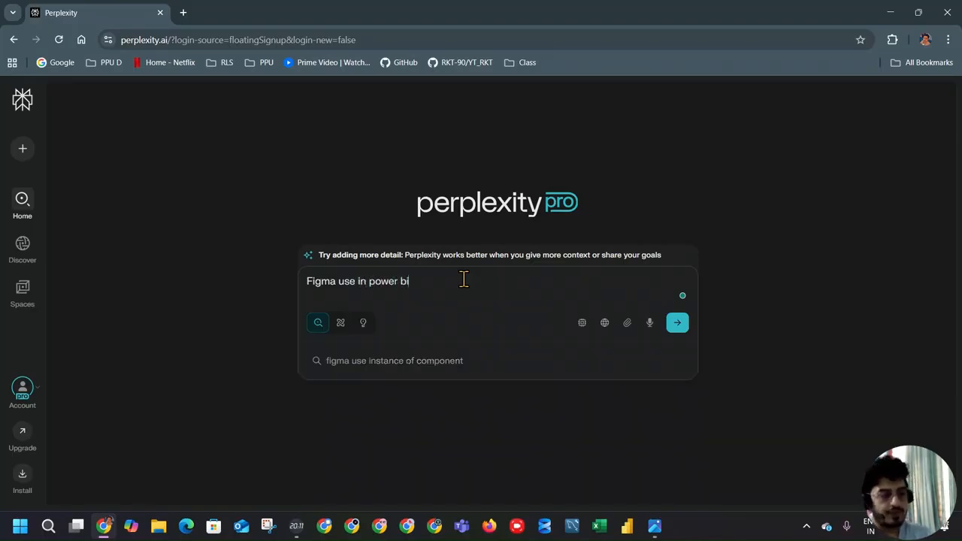
key(Return)
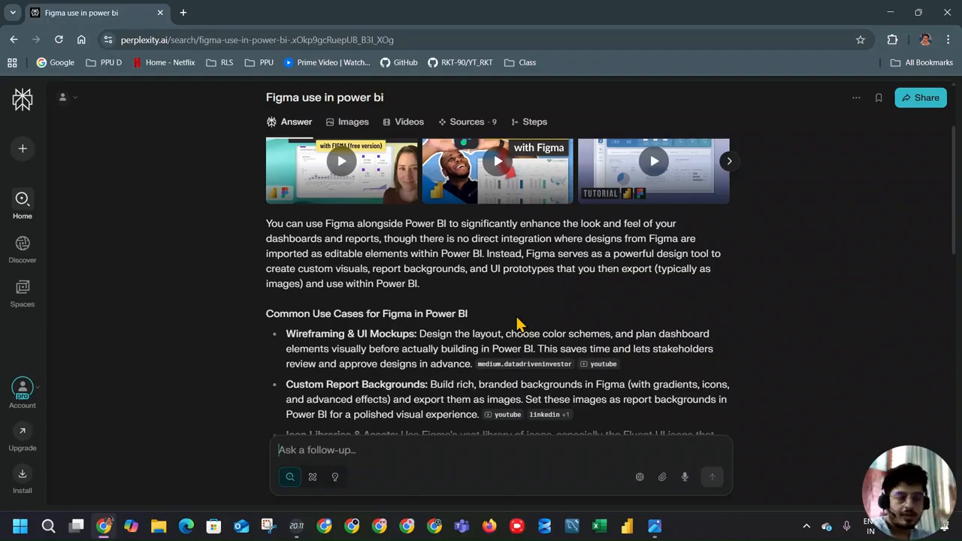
Read through the answer's sections on Figma use cases, typical workflow, key benefits and limitations for Power BI
scroll(525, 256, down, 3)
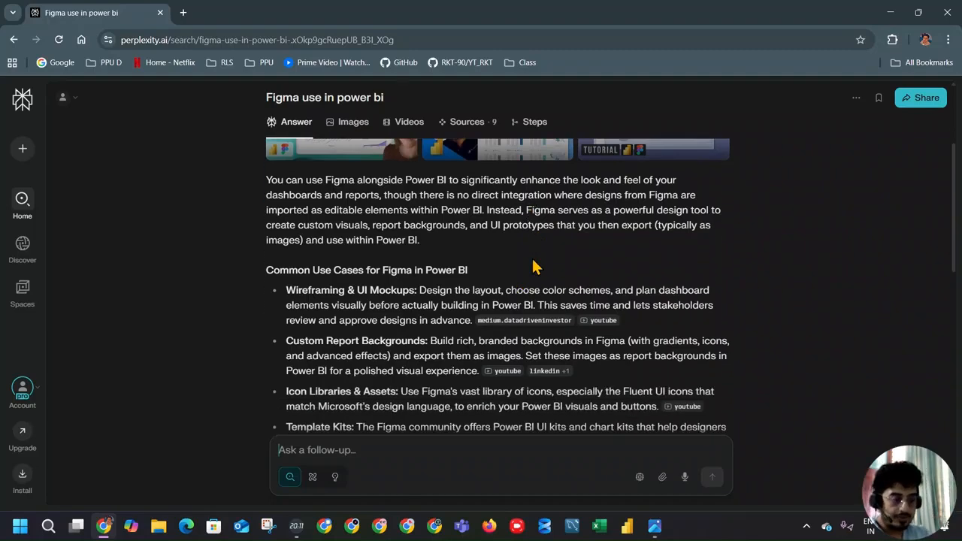
scroll(370, 238, down, 3)
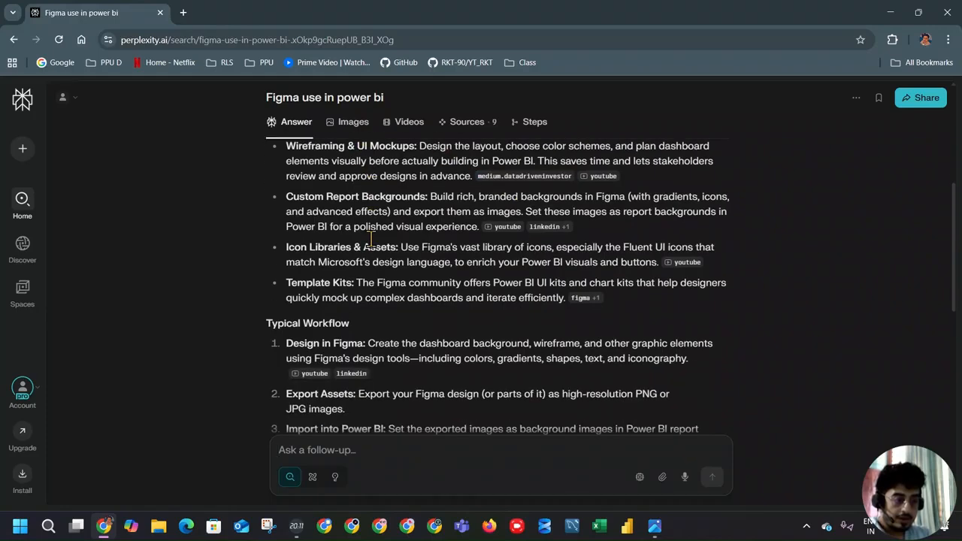
scroll(369, 268, down, 1)
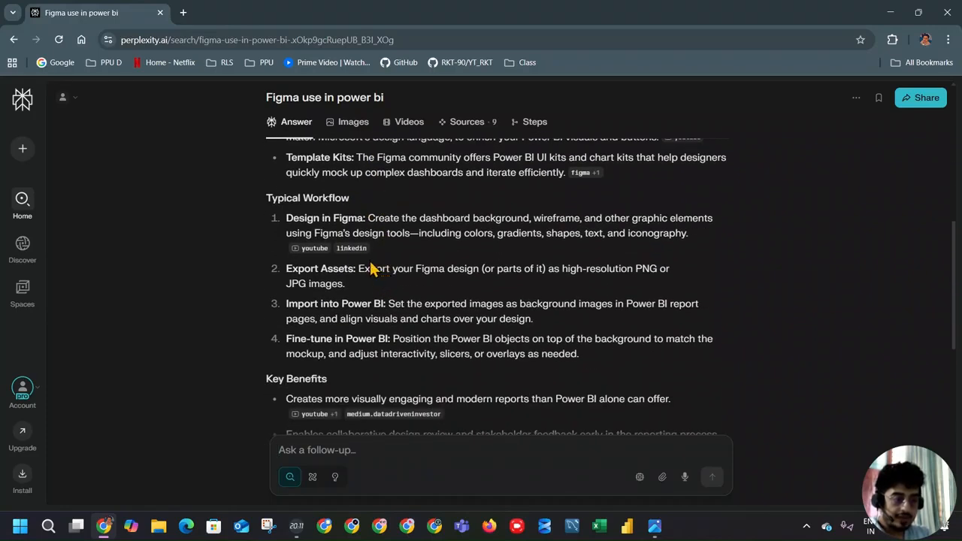
scroll(402, 286, down, 2)
scroll(451, 256, down, 1)
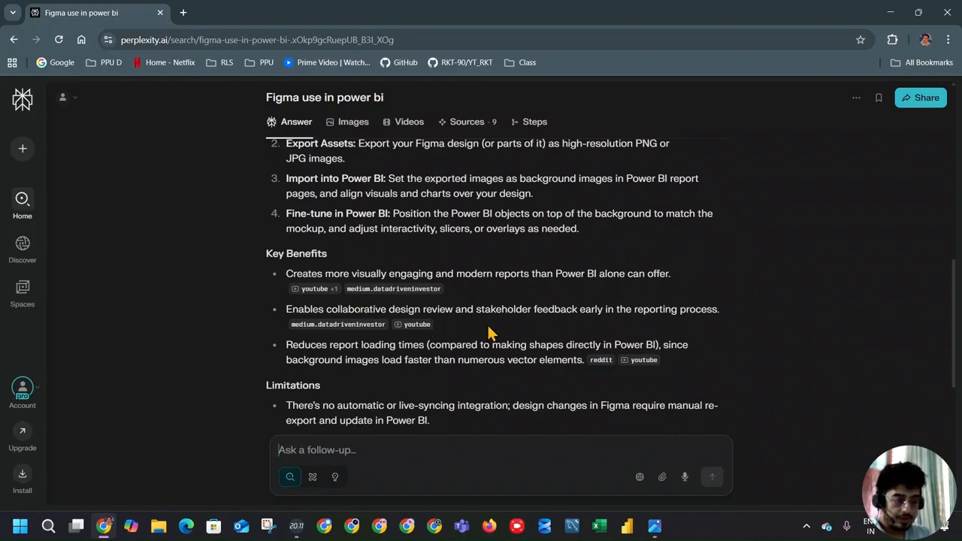
scroll(554, 326, down, 3)
scroll(578, 316, down, 3)
scroll(605, 211, up, 5)
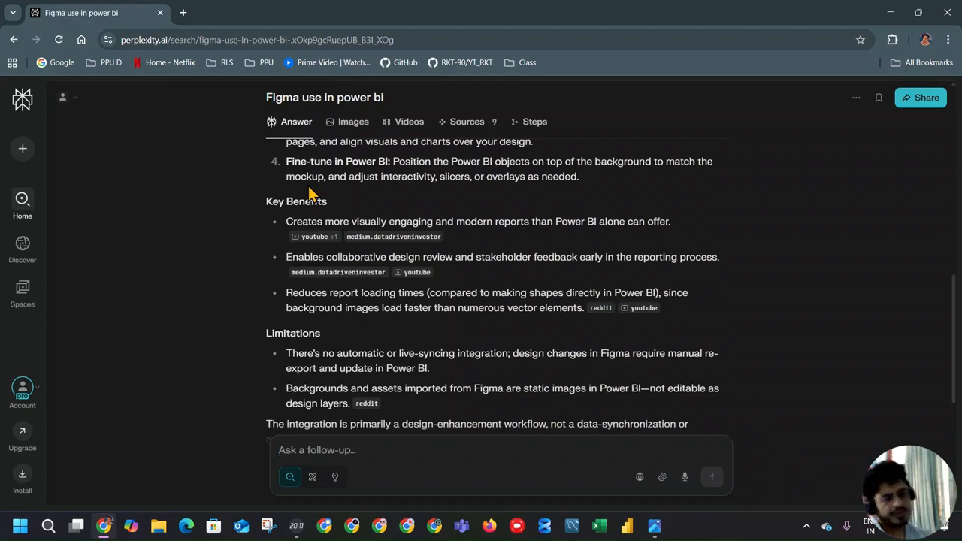
Close the browser and the dashboard screenshot, and open the IT Support SLA Dashboard folder inside PBI Dashboard on the desktop
click(947, 12)
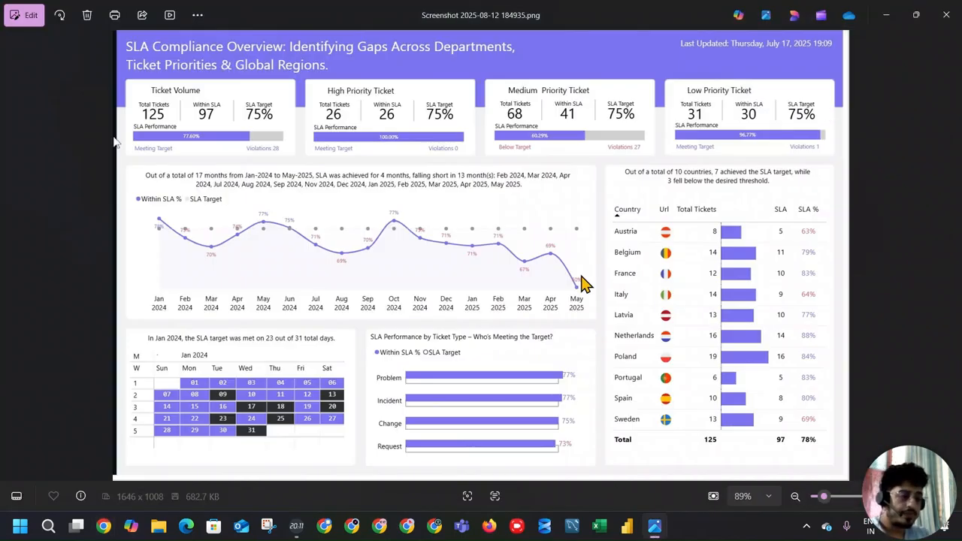
click(946, 14)
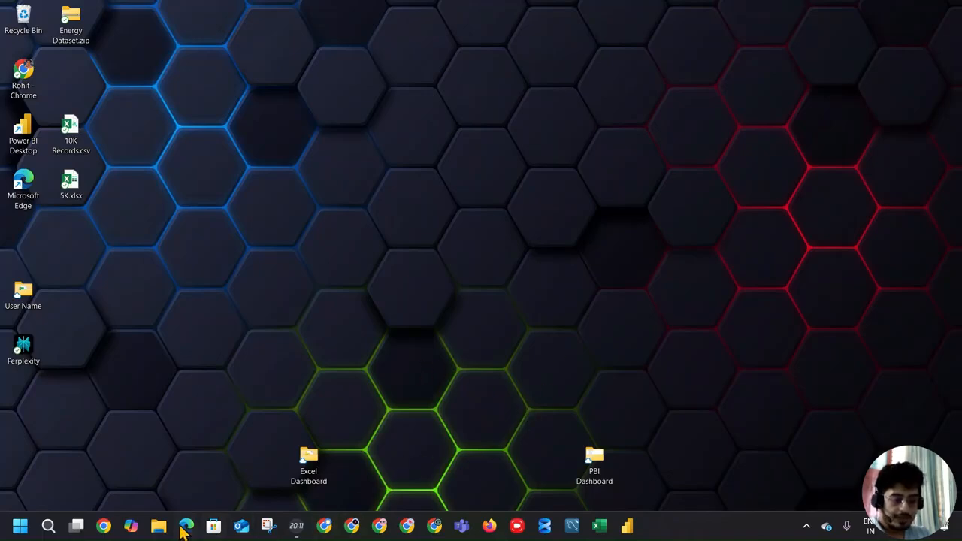
double_click(594, 456)
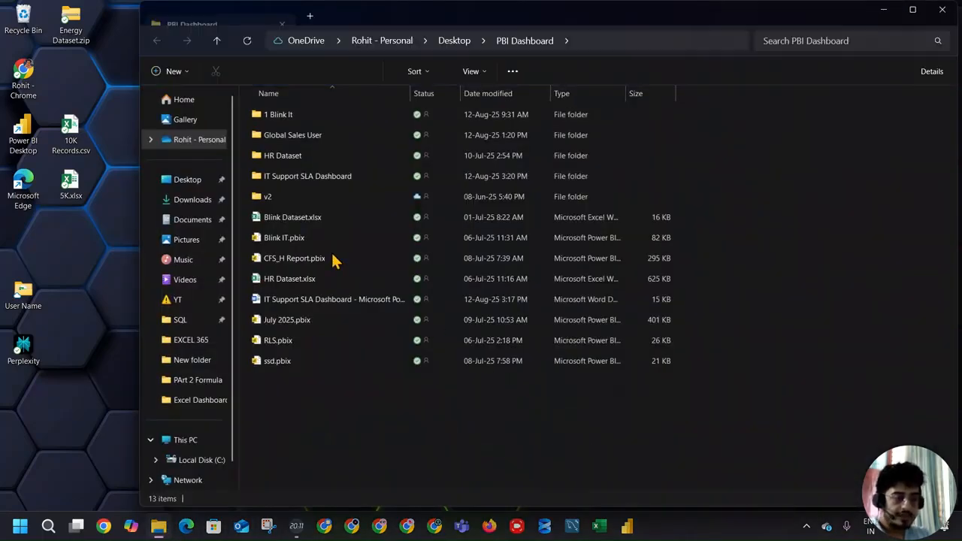
double_click(312, 176)
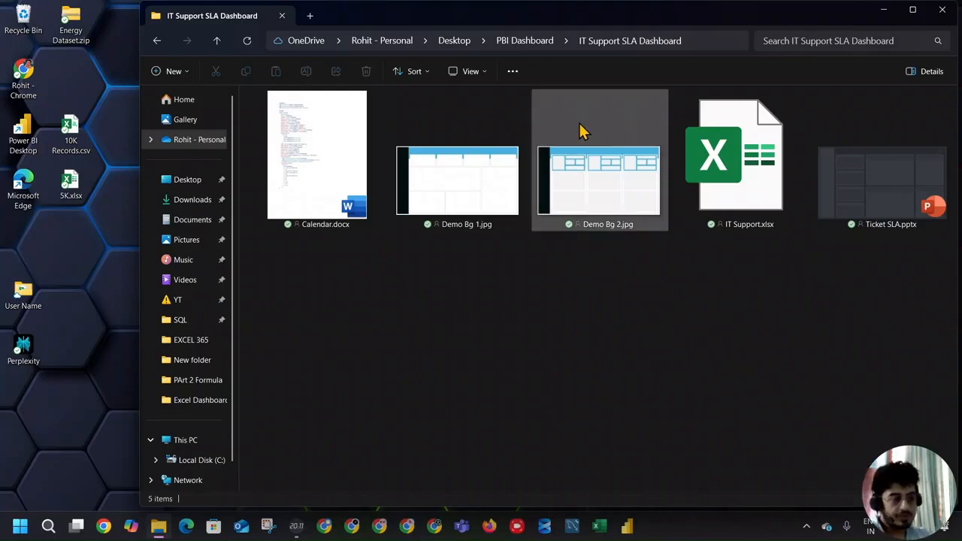
View the background layout image Demo Bg 1.jpg and close it again
double_click(438, 147)
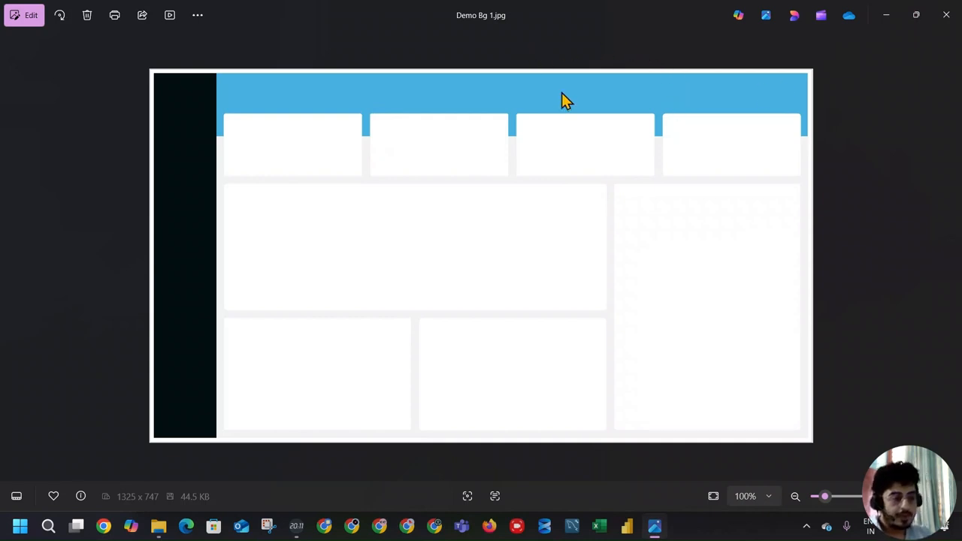
click(941, 17)
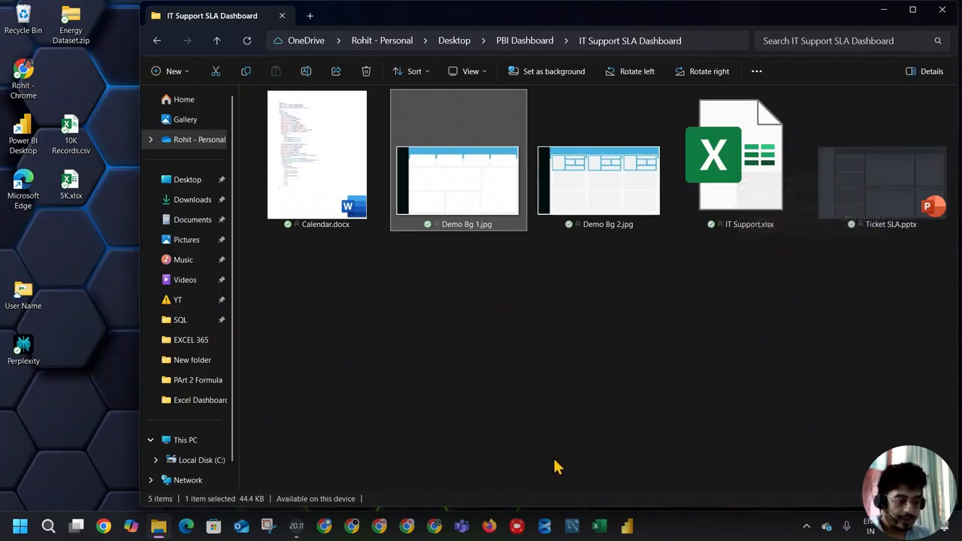
Copy the IT Support SLA Dashboard folder's path, launch Power BI Desktop and start a blank report
click(726, 40)
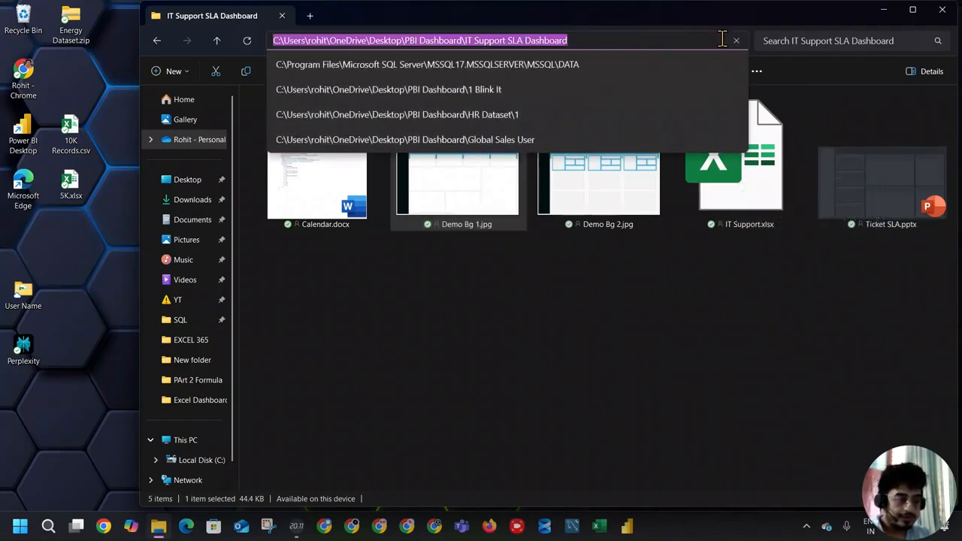
click(628, 526)
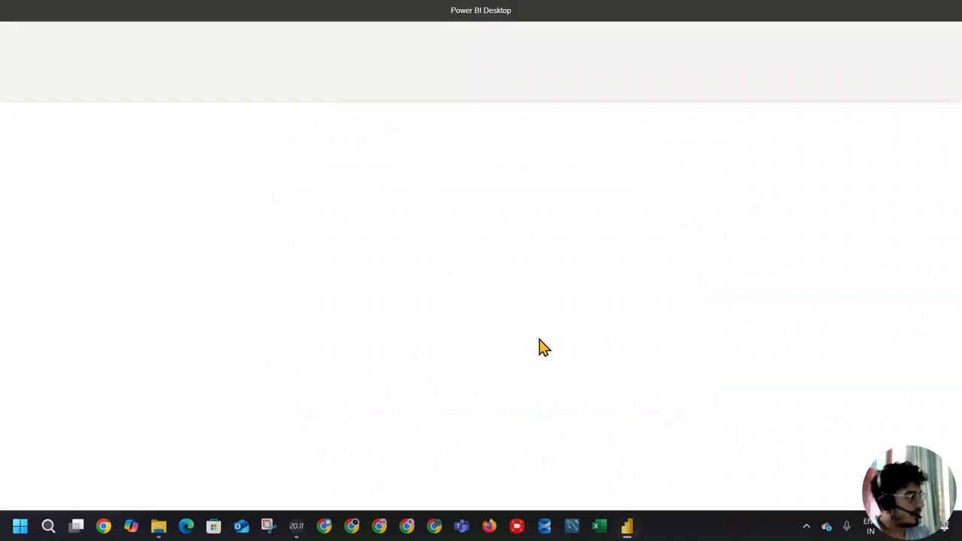
click(220, 174)
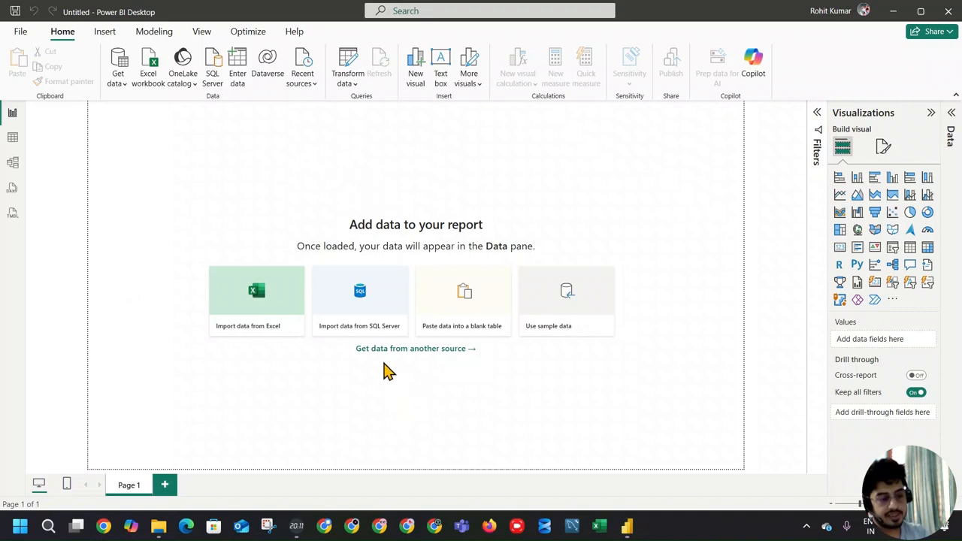
Ask Copilot about "SLA" and read its explanation of key components, SLA types and the example, returning to the blank report
key(super+c)
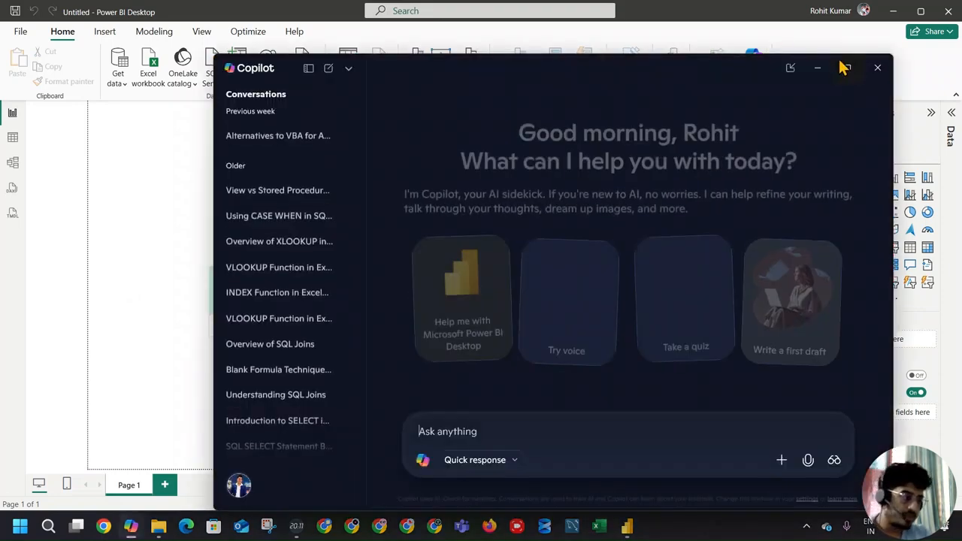
click(847, 68)
text(SLA)
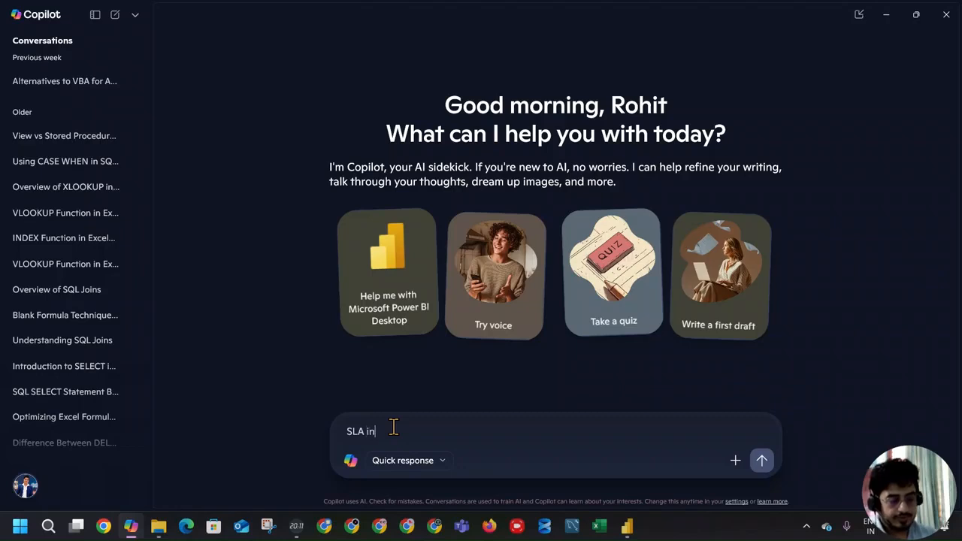
key(Return)
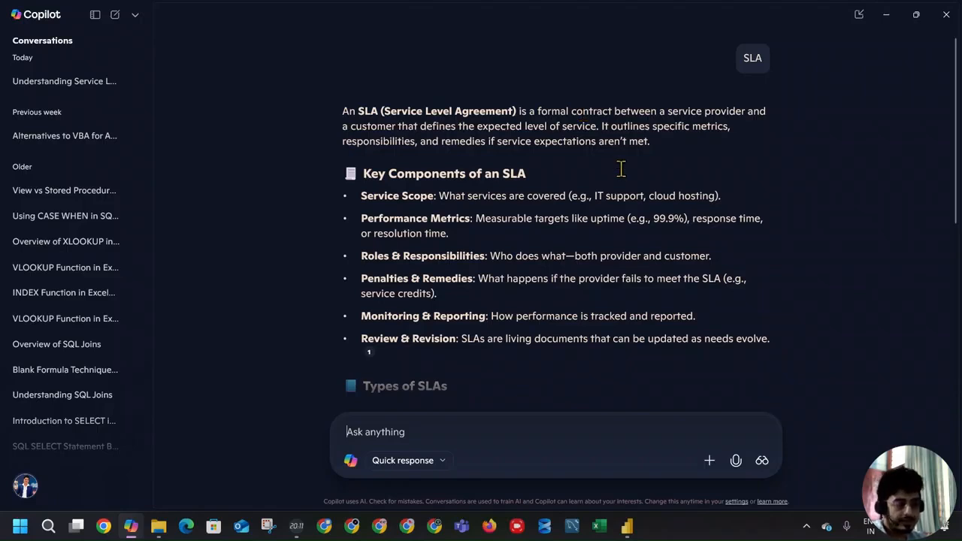
drag(361, 196, 466, 198)
drag(366, 218, 472, 218)
drag(384, 256, 485, 256)
scroll(549, 260, down, 3)
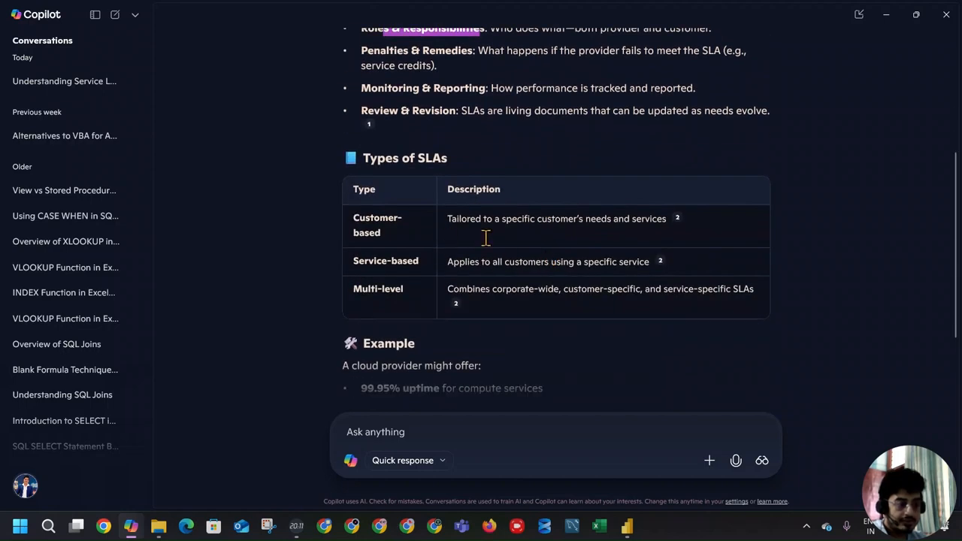
scroll(485, 238, down, 2)
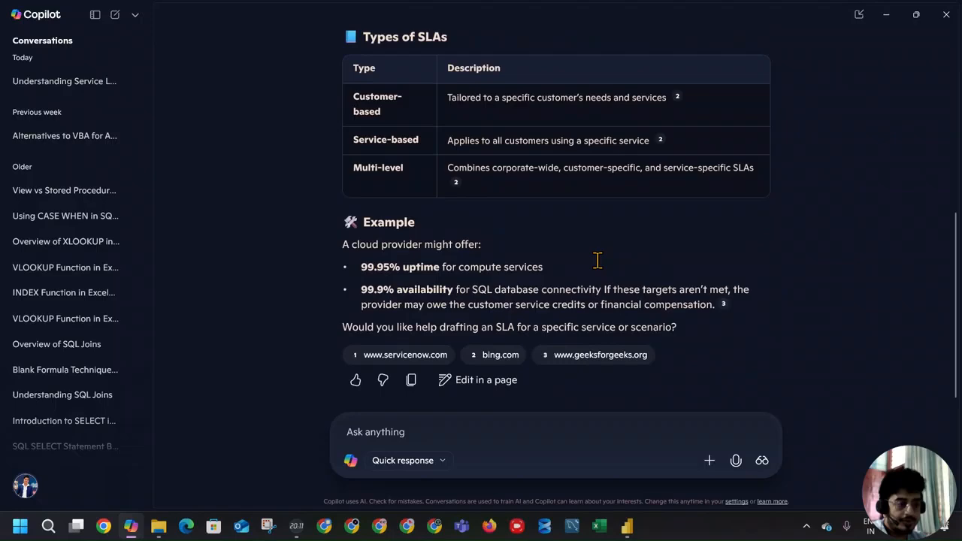
click(893, 19)
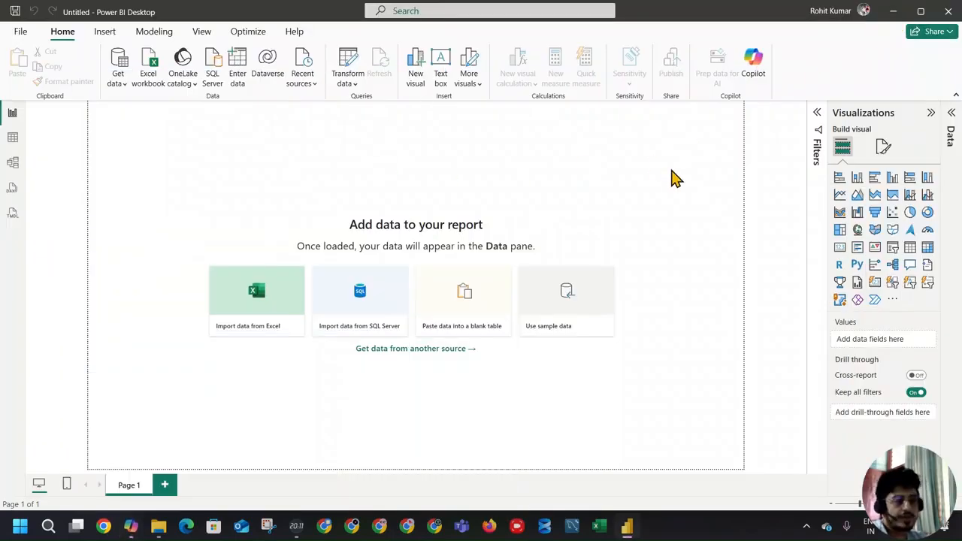
Connect to the Excel workbook IT Support.xlsx from the copied folder path
click(117, 79)
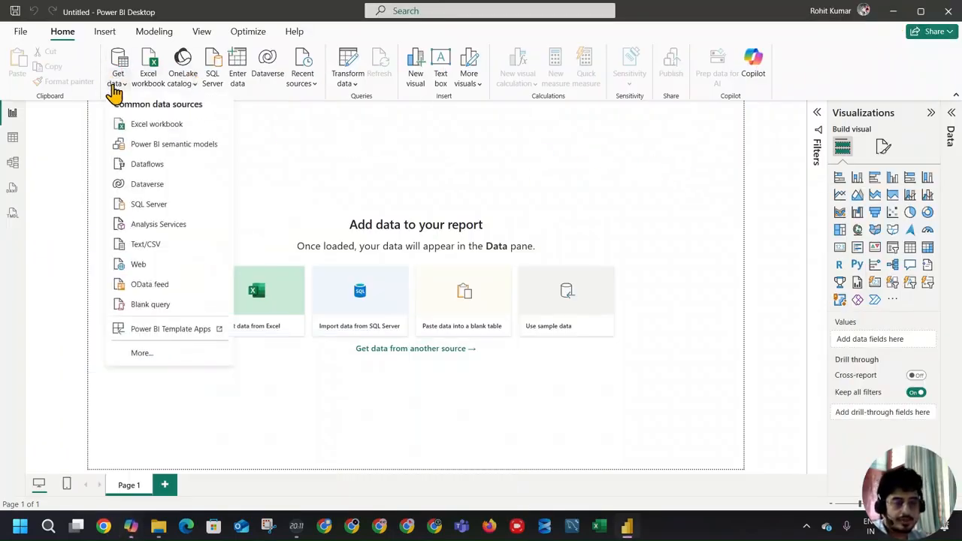
click(163, 126)
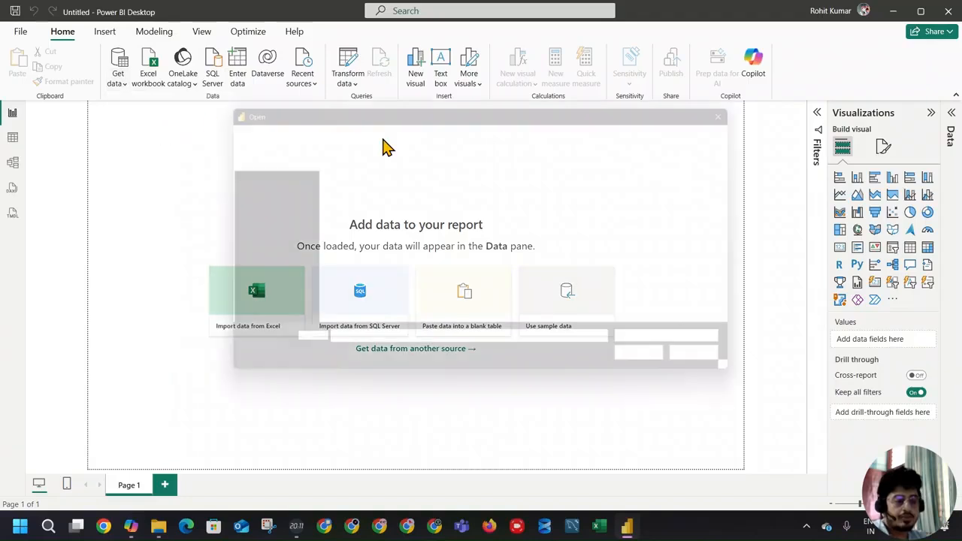
key(ctrl+v)
key(Return)
click(463, 197)
click(671, 370)
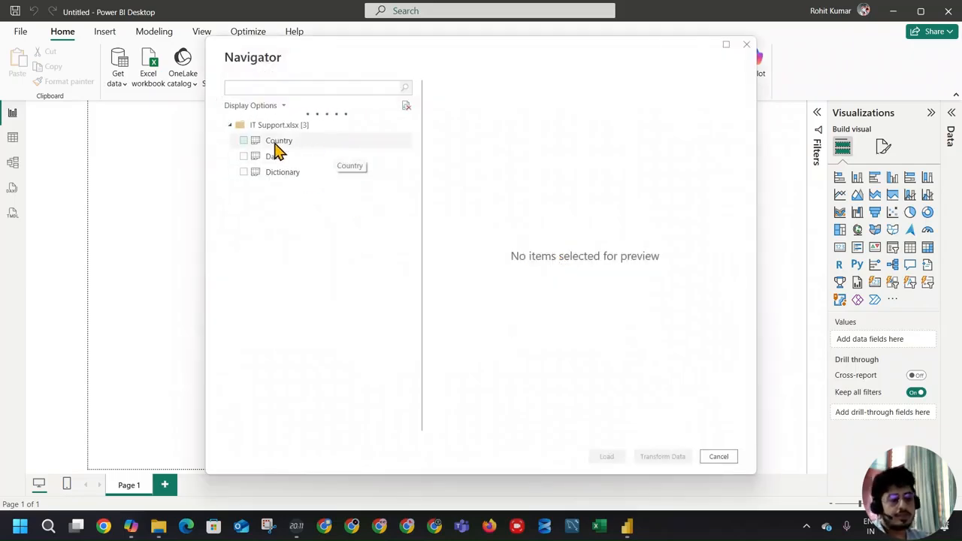
Select the Country, Data and Dictionary sheets and open them for transformation in Power Query Editor
click(244, 141)
click(243, 157)
click(244, 172)
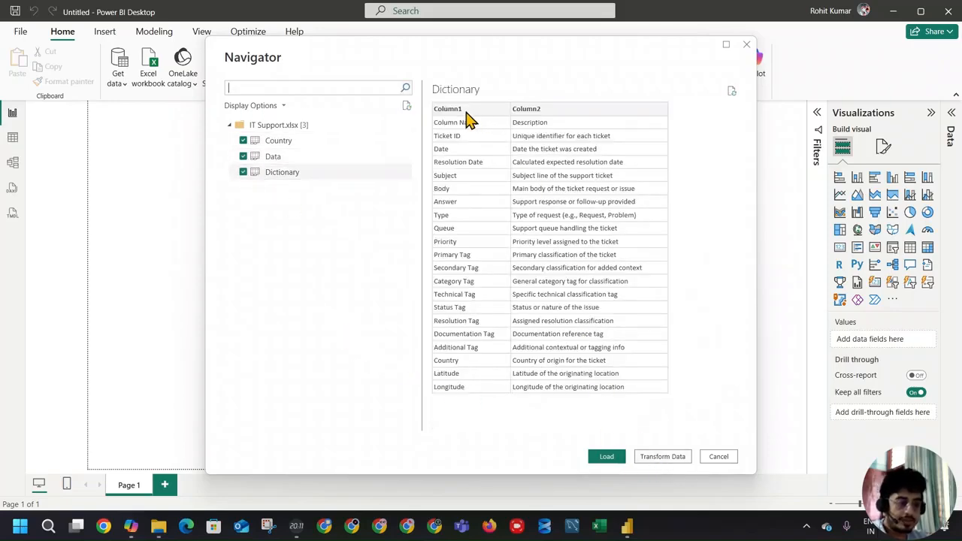
click(669, 456)
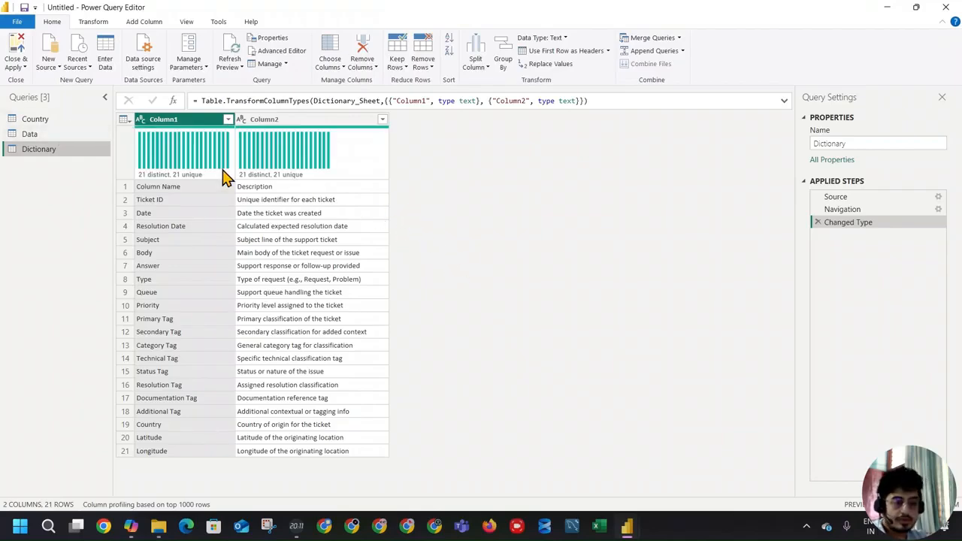
Use the first row as headers in the Dictionary query, and check the Data query's headers against it
click(546, 54)
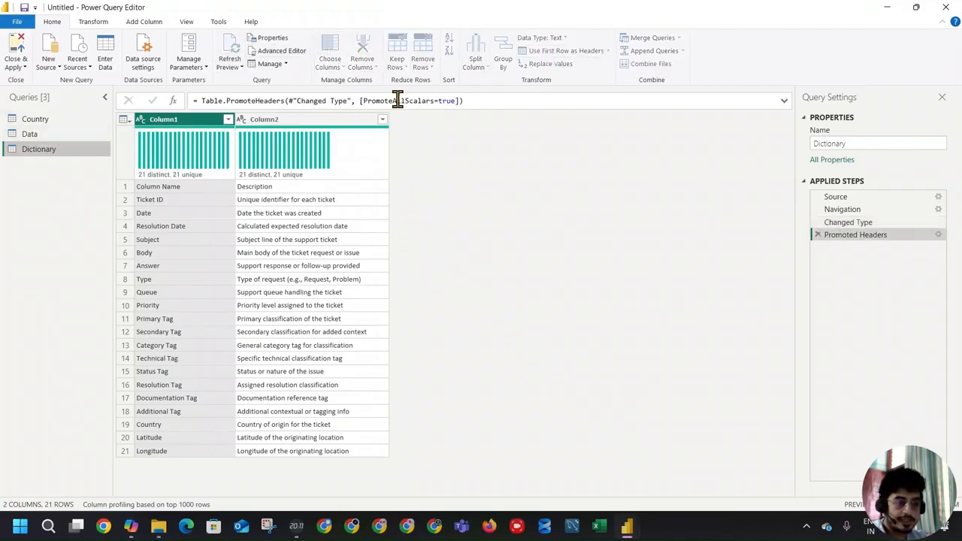
click(32, 136)
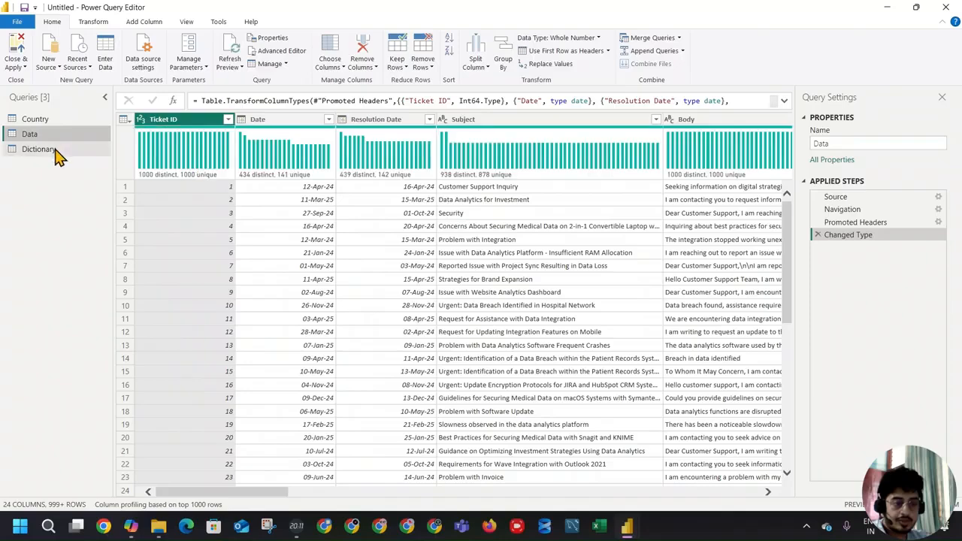
click(59, 150)
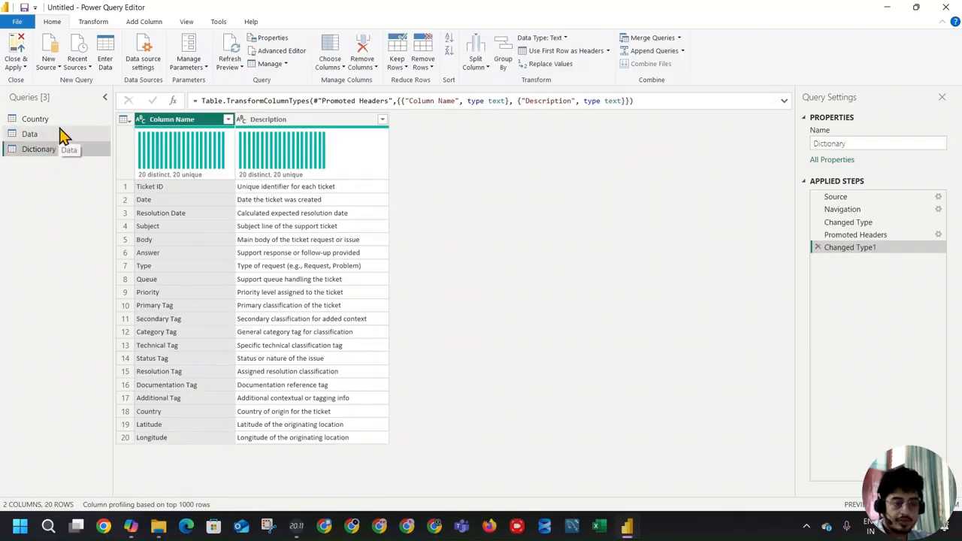
Use the first row as headers in the Country query, and check the Data query's columns
click(60, 120)
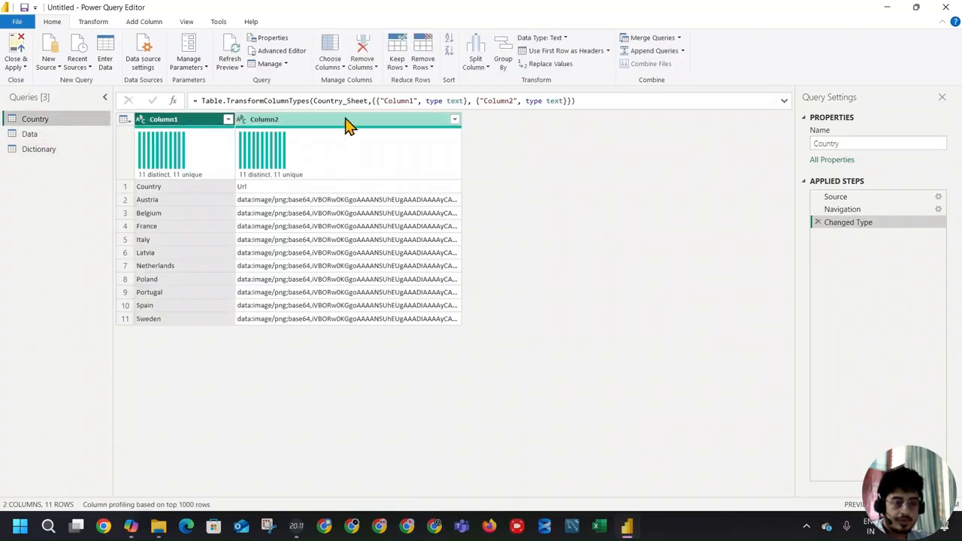
click(543, 51)
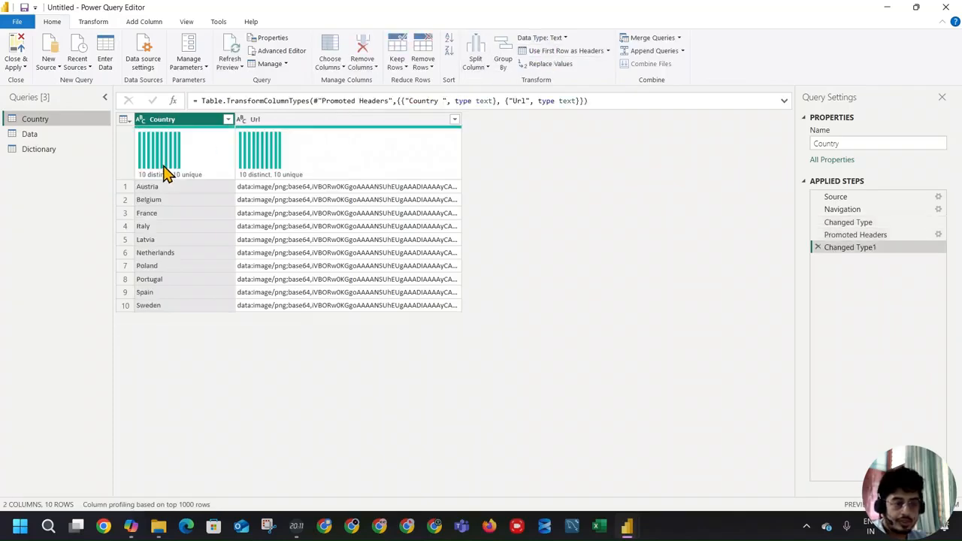
click(52, 136)
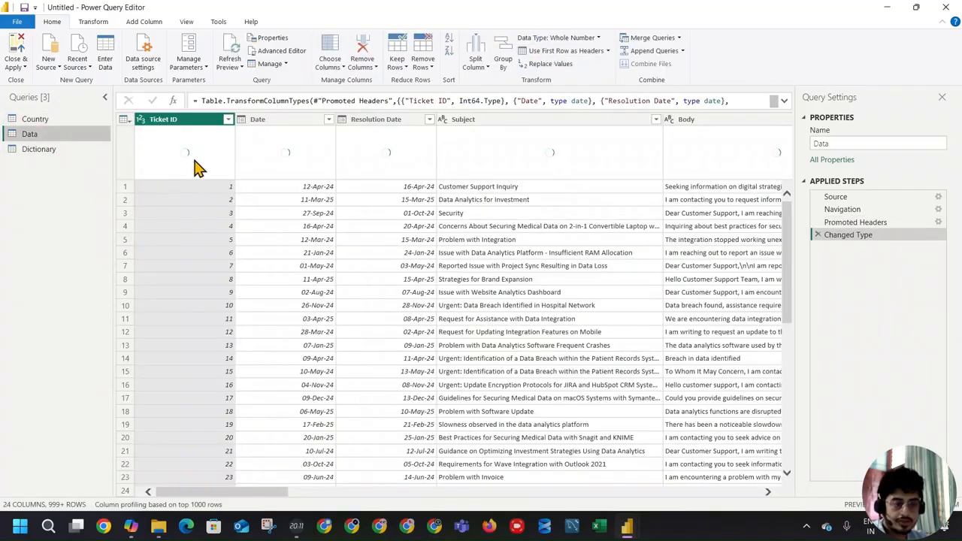
mouse_move(324, 151)
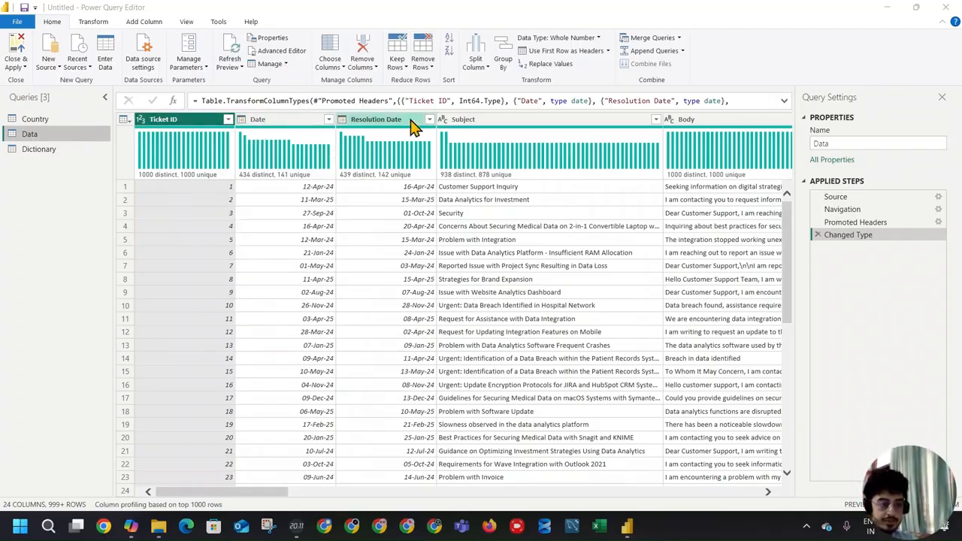
Rename the Data query as Fact_Data
click(66, 139)
double_click(66, 134)
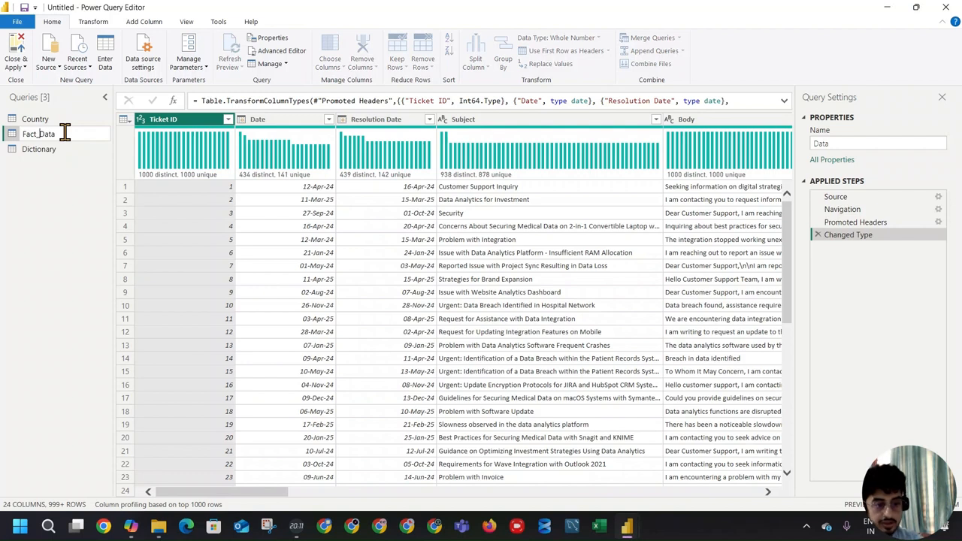
key(Return)
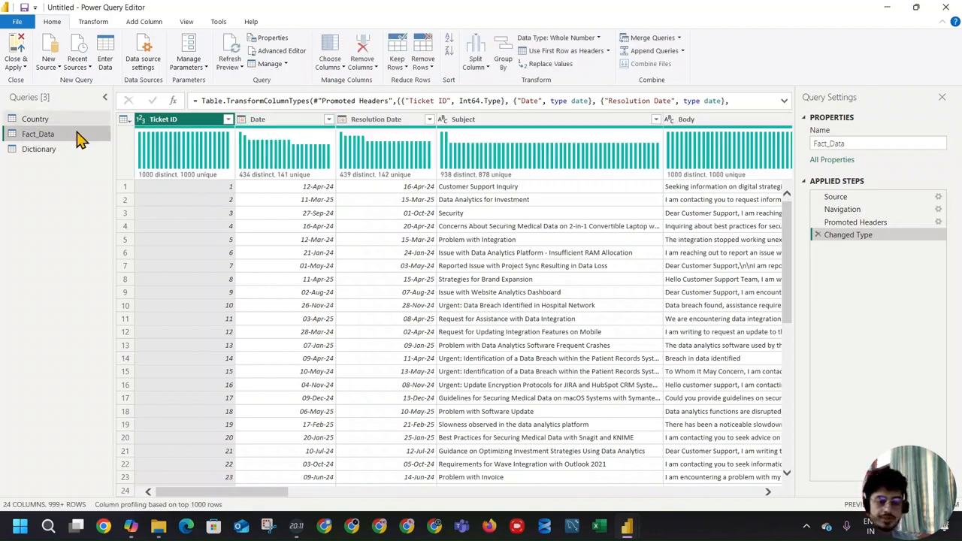
Check the queries and Fact_Data's columns through to Agent Url, and close Power Query Editor, loading the queries into the model
click(43, 120)
click(51, 150)
click(50, 135)
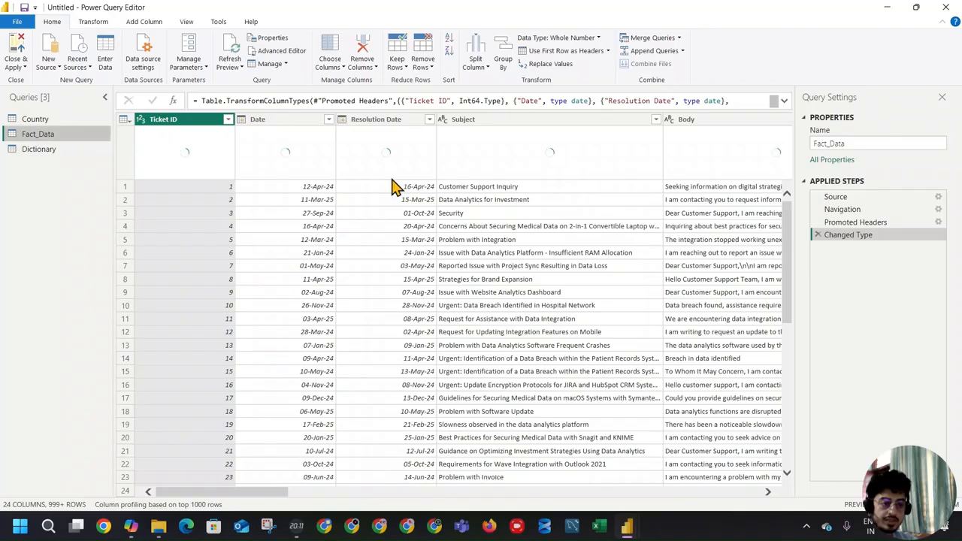
click(296, 128)
click(365, 124)
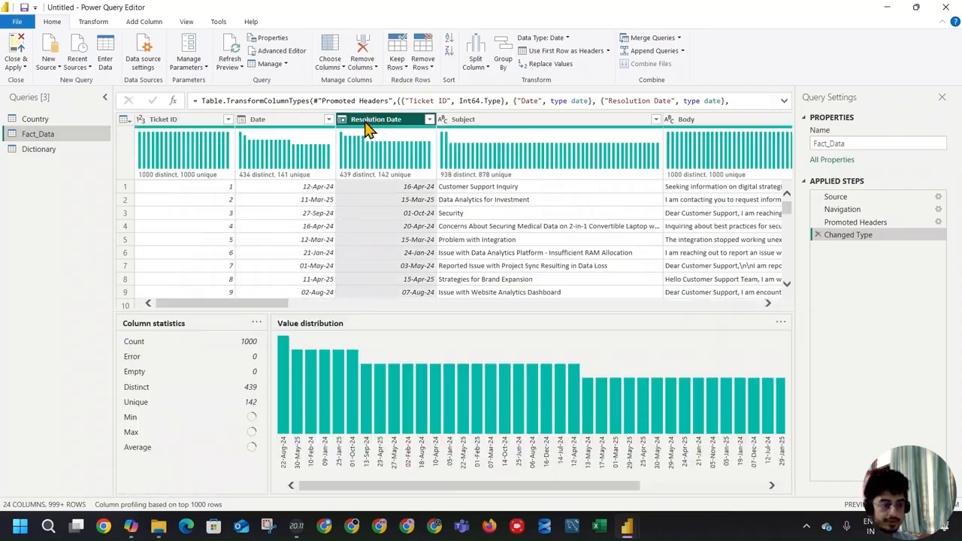
drag(248, 305, 723, 309)
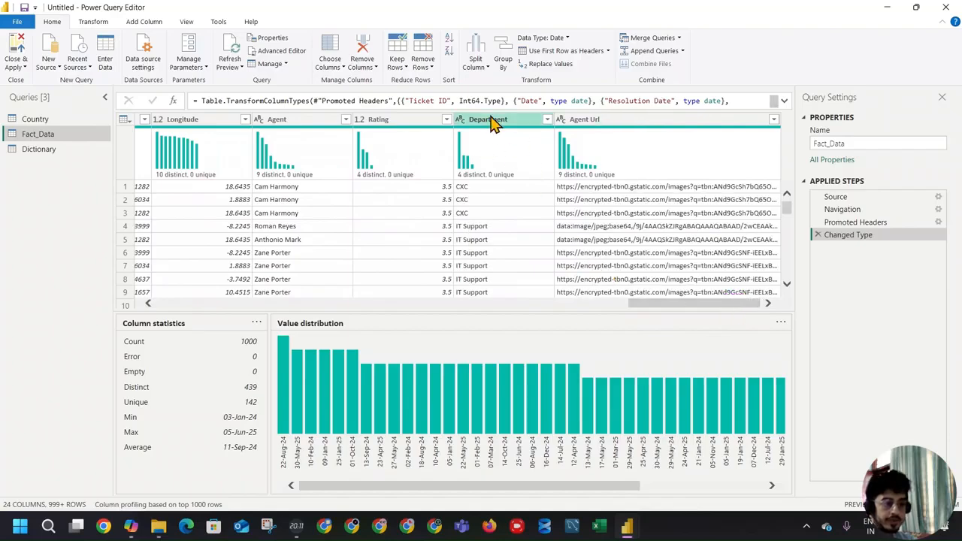
click(24, 68)
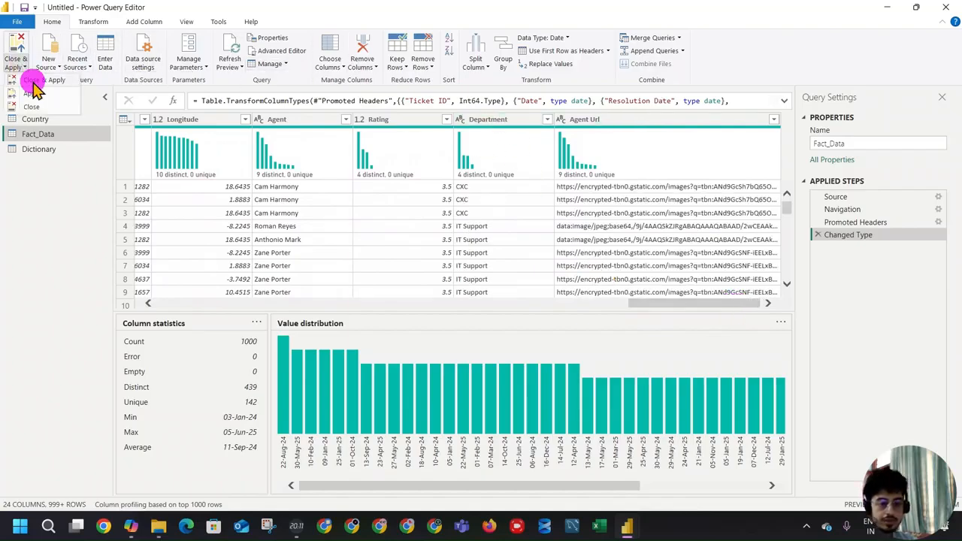
click(31, 105)
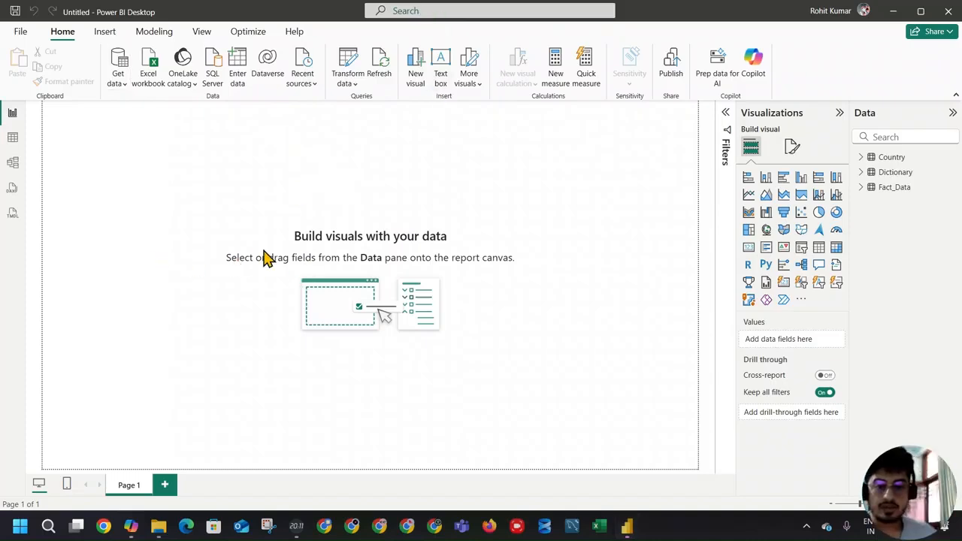
Place the Country table beside Fact_Data in the model diagram and look through Fact_Data's field list
click(10, 164)
drag(312, 169, 388, 148)
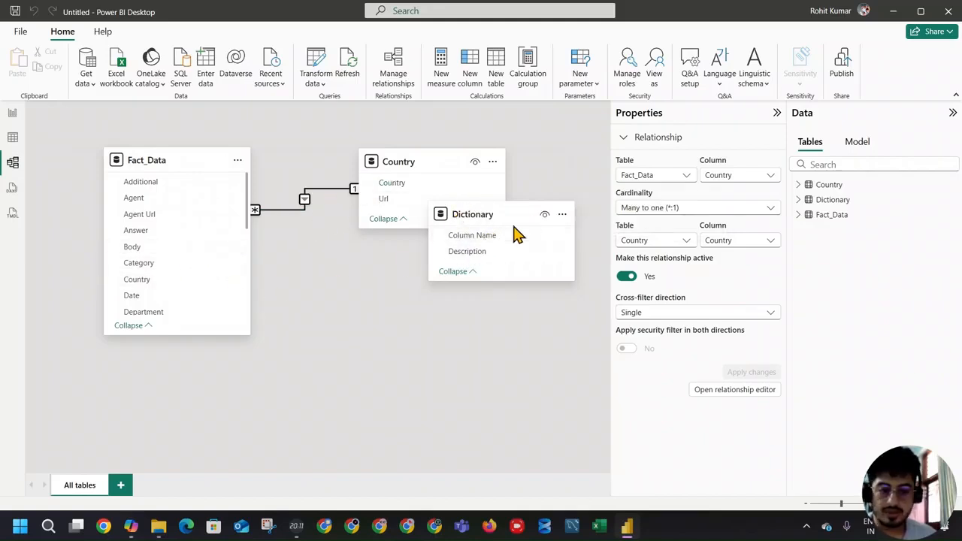
scroll(181, 253, down, 5)
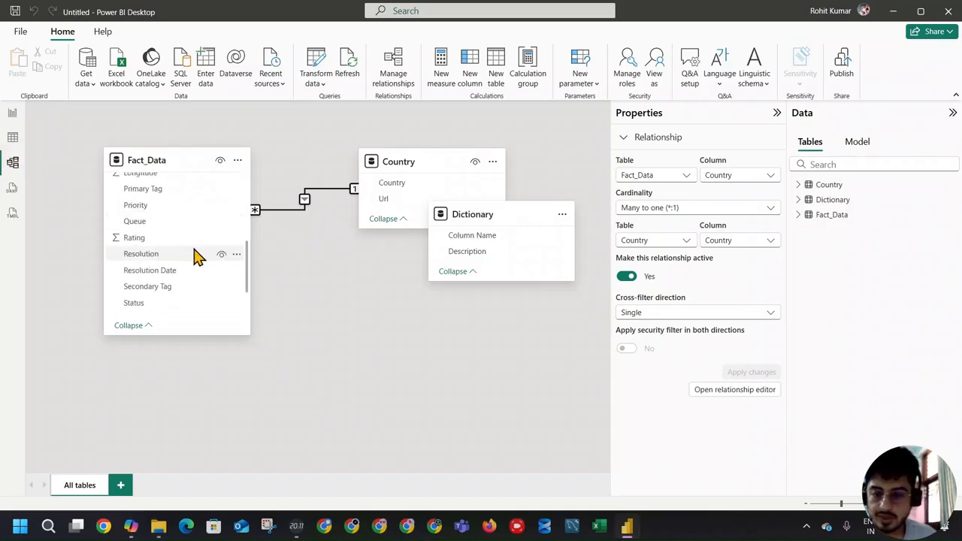
scroll(193, 253, up, 5)
scroll(198, 207, down, 6)
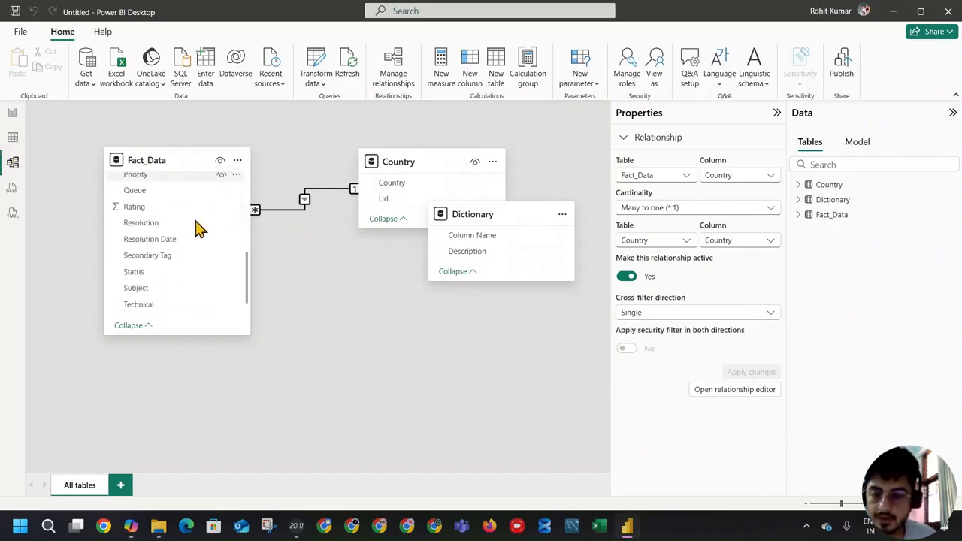
Examine the Dictionary, Country and Fact_Data tables' rows, checking the column descriptions against the ticket data
click(20, 139)
click(857, 172)
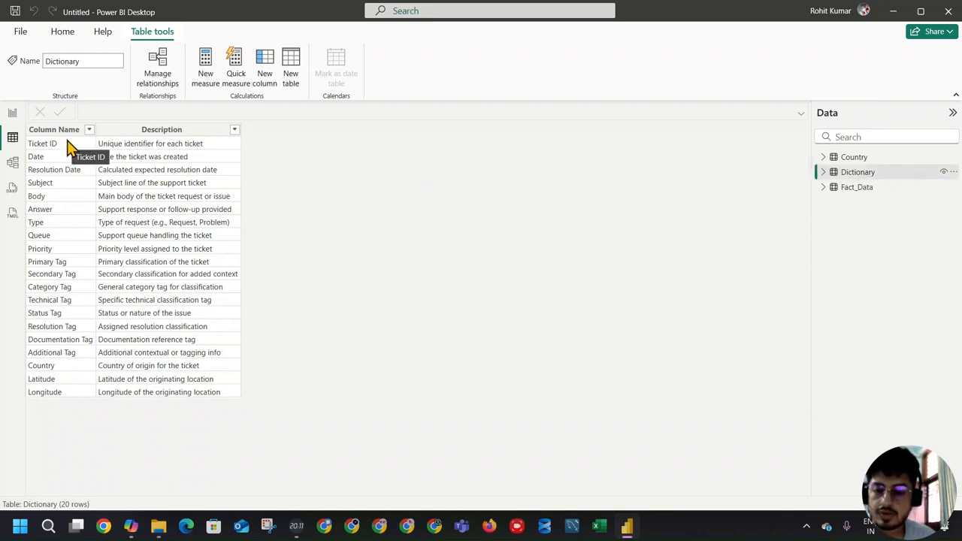
click(871, 160)
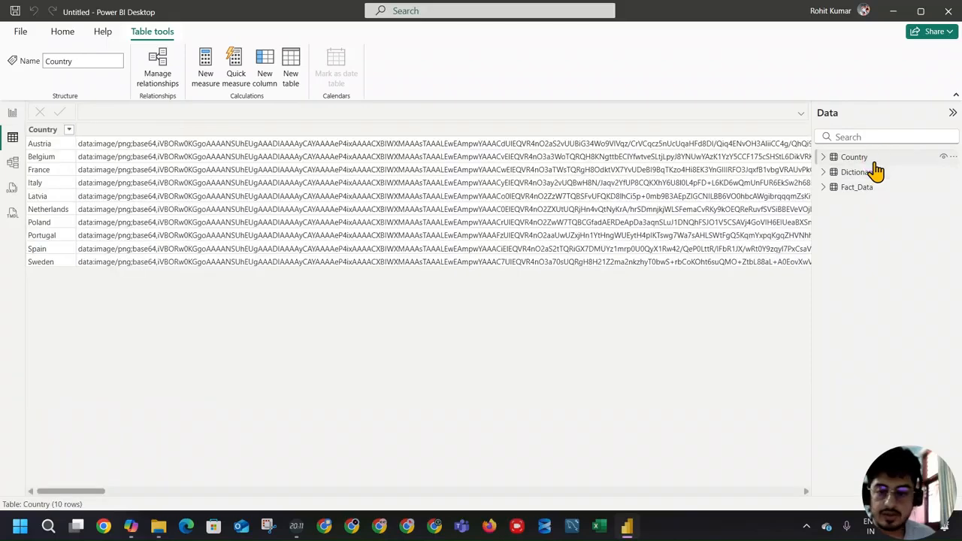
click(869, 178)
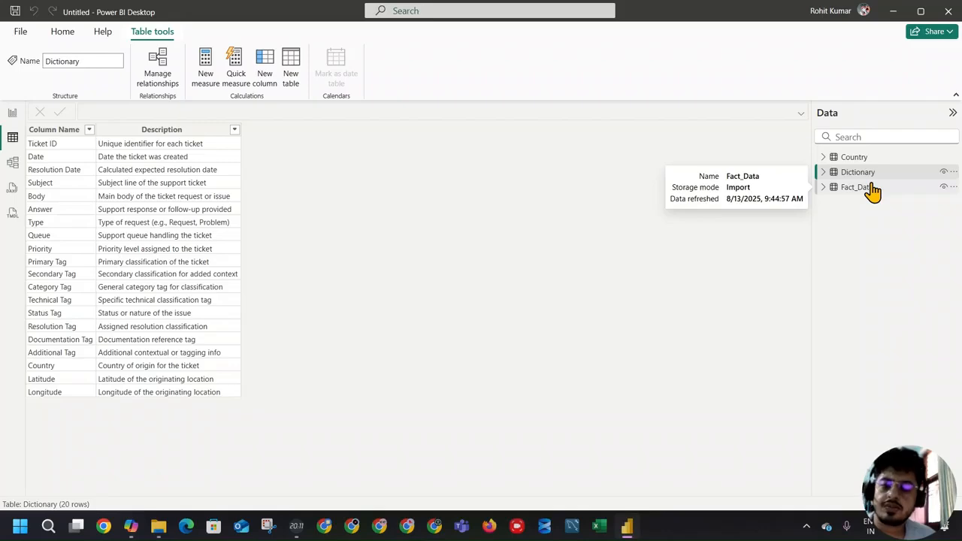
click(872, 190)
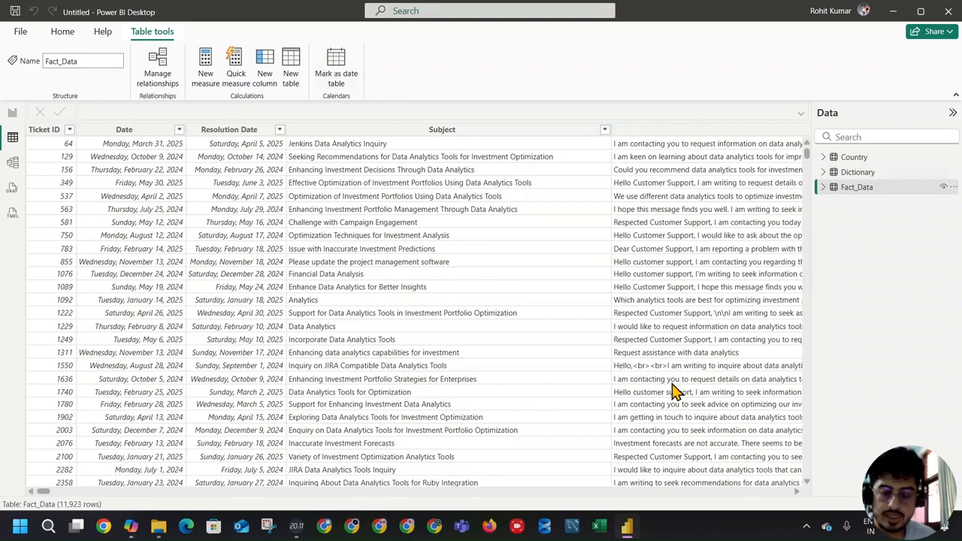
mouse_move(53, 492)
mouse_down()
mouse_move(120, 495)
mouse_move(38, 499)
mouse_up()
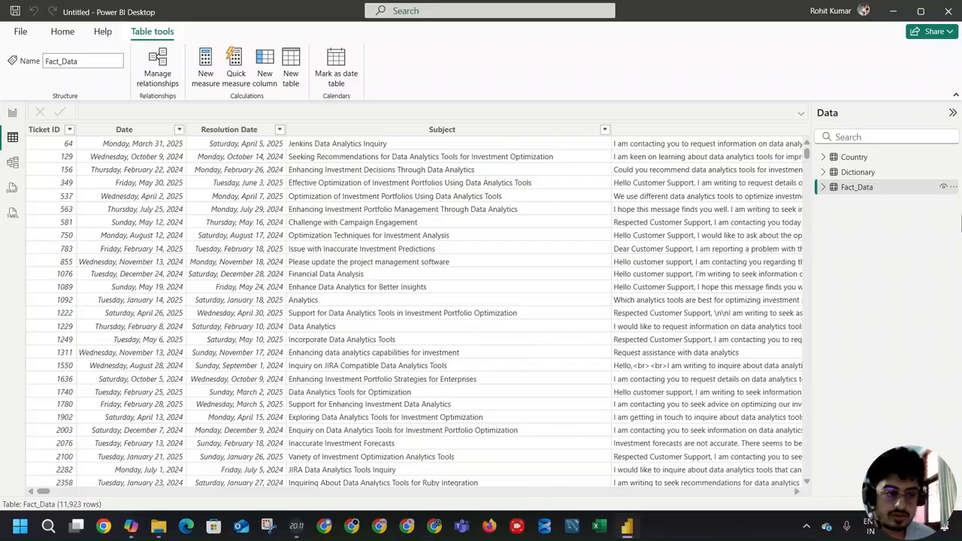
click(876, 172)
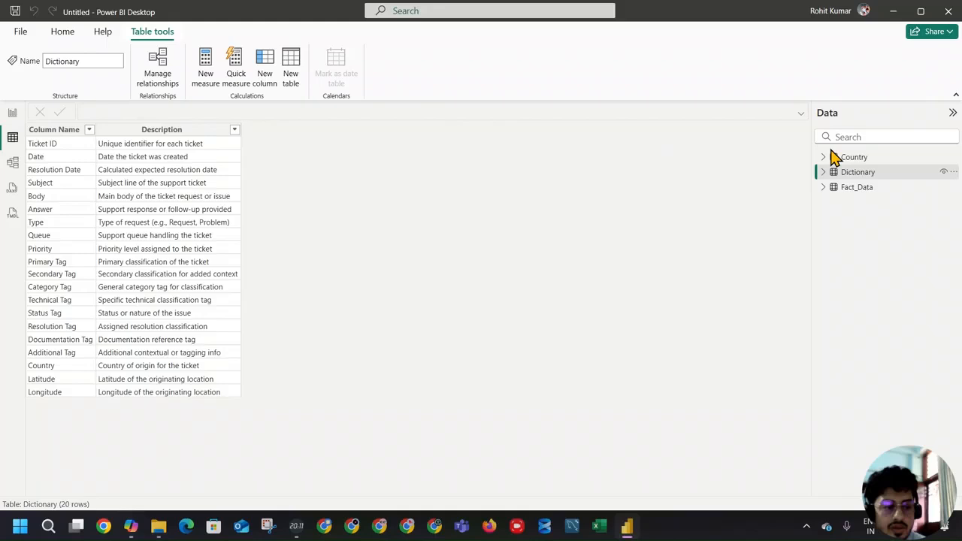
Arrange the model diagram with Dictionary below Country and Fact_Data closer to both, and return to the report page
click(11, 163)
drag(466, 217, 415, 299)
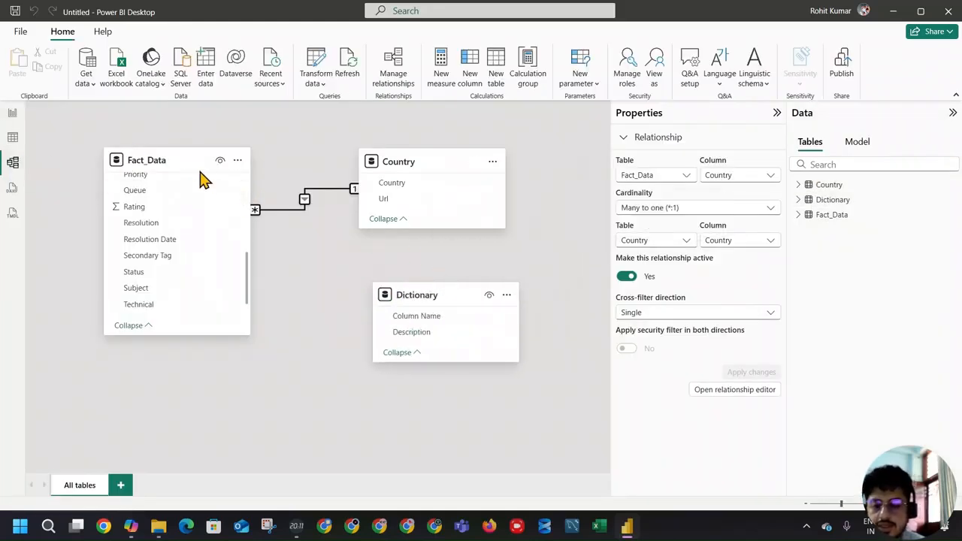
drag(193, 167, 243, 189)
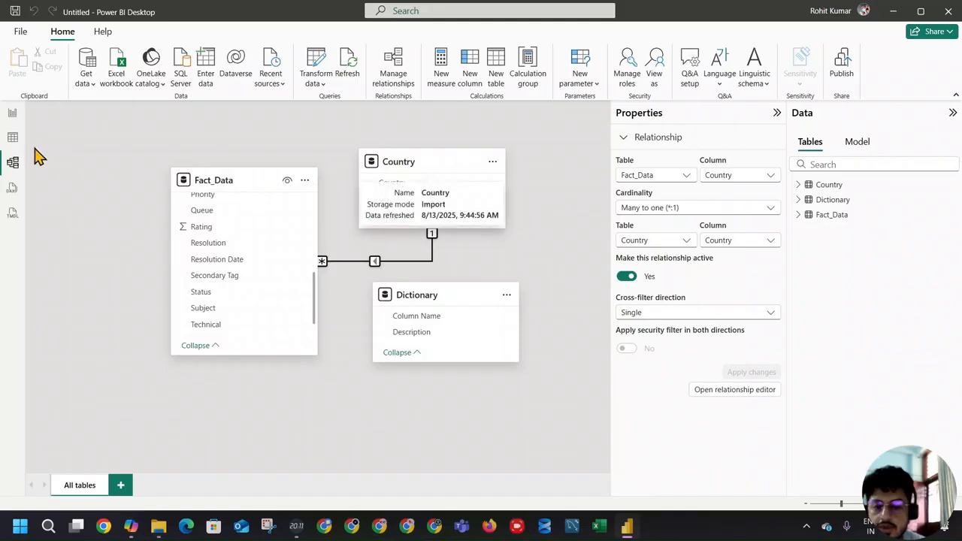
click(11, 115)
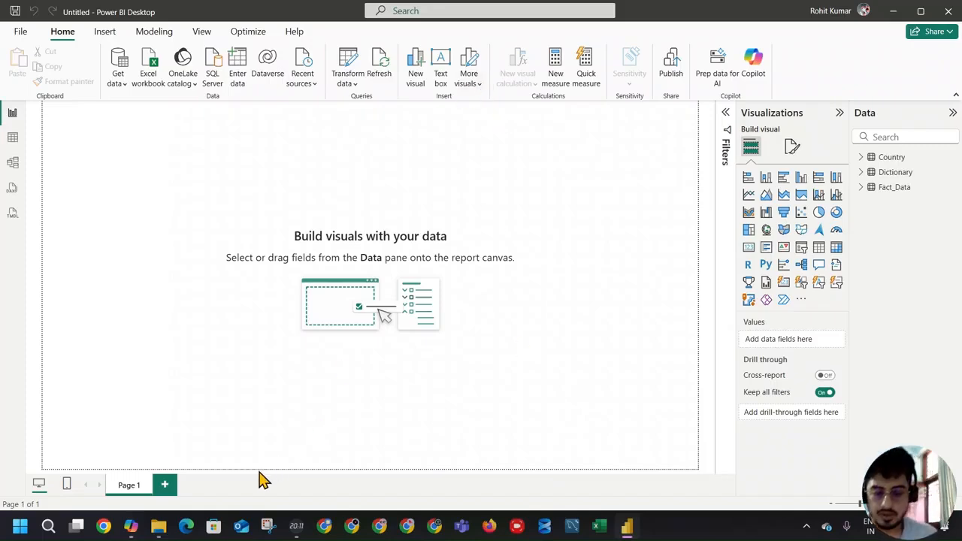
Open Calendar.docx from the project folder in Word and copy the table name Fact_ITSupport from the mindate line
click(158, 525)
double_click(322, 200)
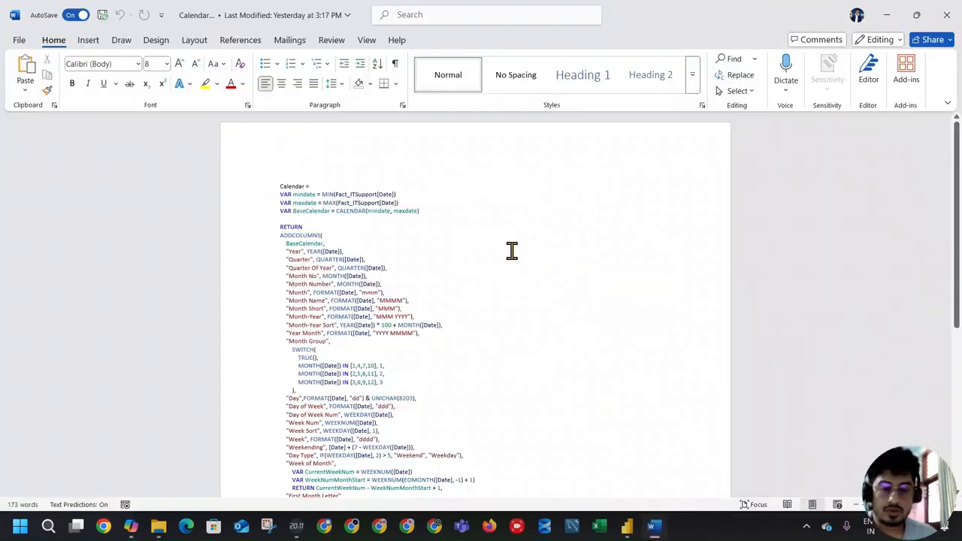
double_click(373, 194)
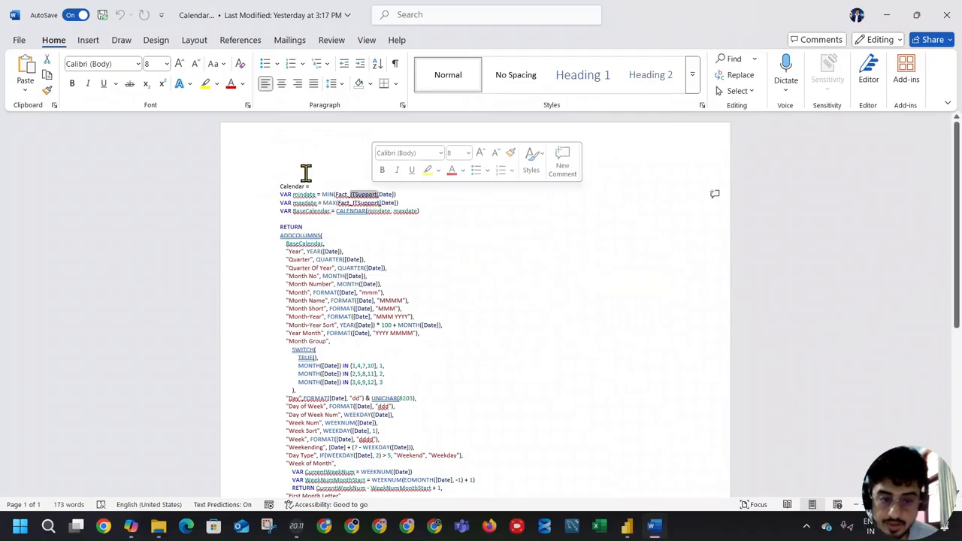
drag(336, 193, 380, 193)
key(ctrl+c)
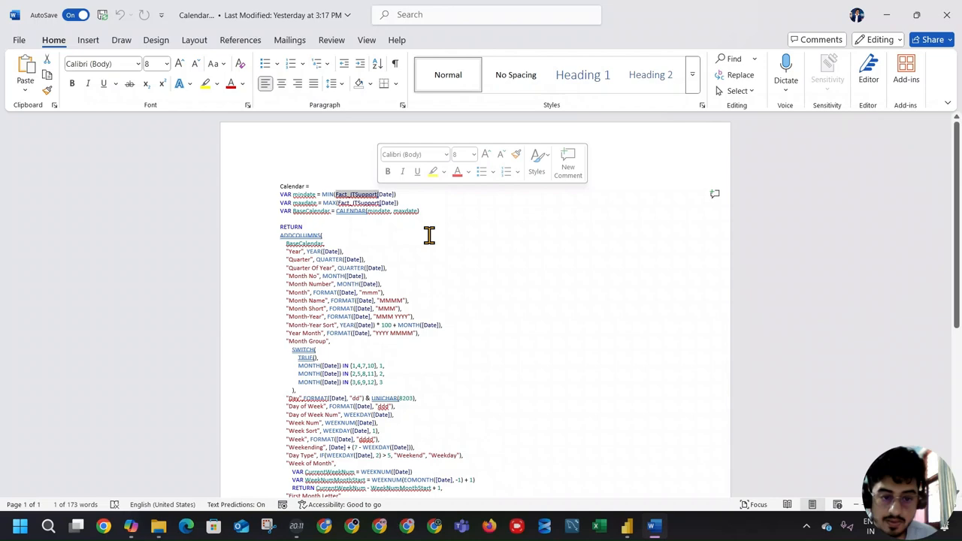
Switch to Power BI Desktop and rename the Fact_Data table as Fact_ITSupport
key(alt+Tab)
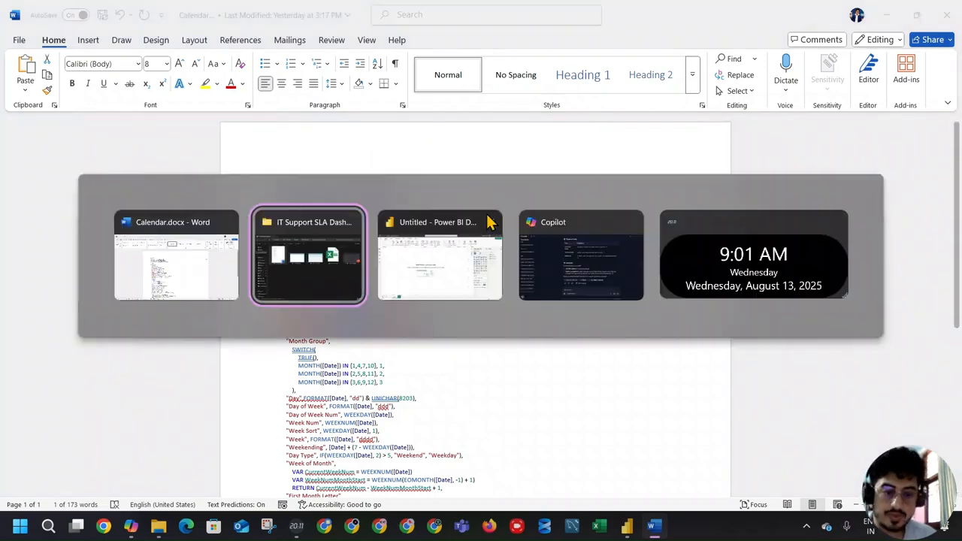
click(451, 240)
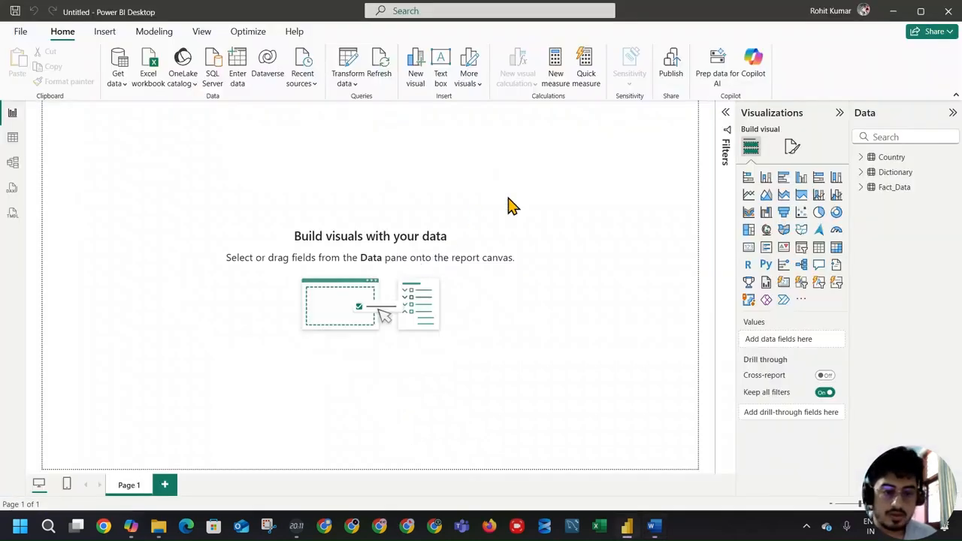
double_click(902, 187)
key(ctrl+v)
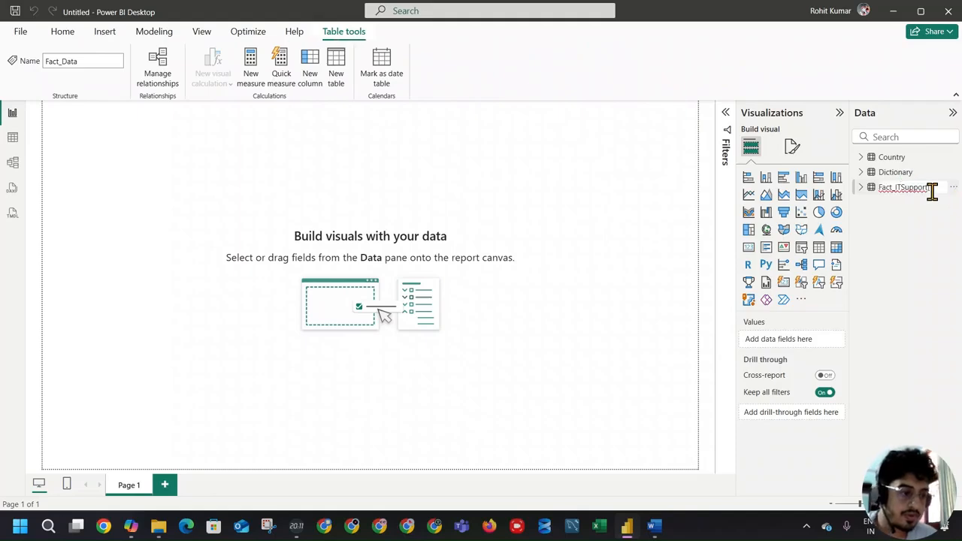
key(Return)
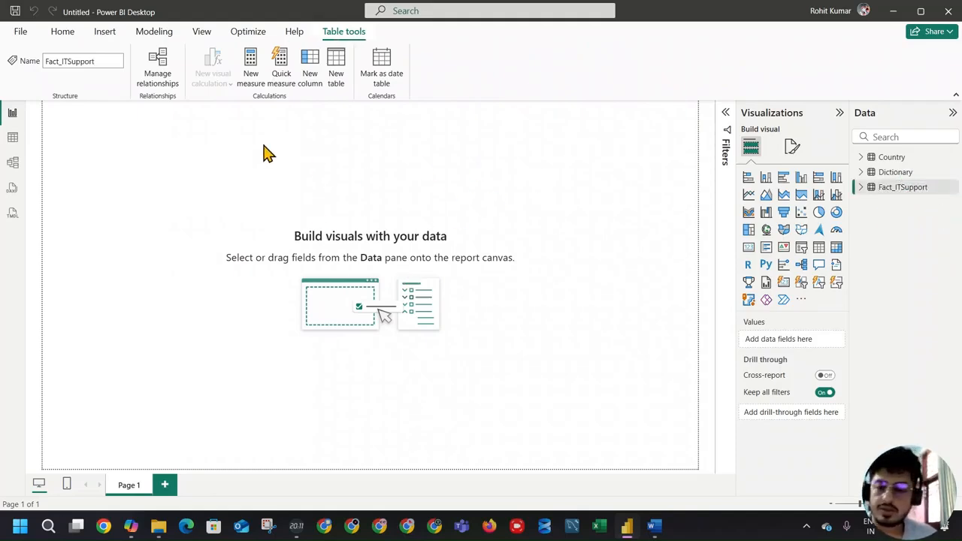
Switch to Calendar.docx in Word, copy the complete Calendar DAX code, and return to Power BI Desktop
key(alt+Tab)
key(ctrl+a)
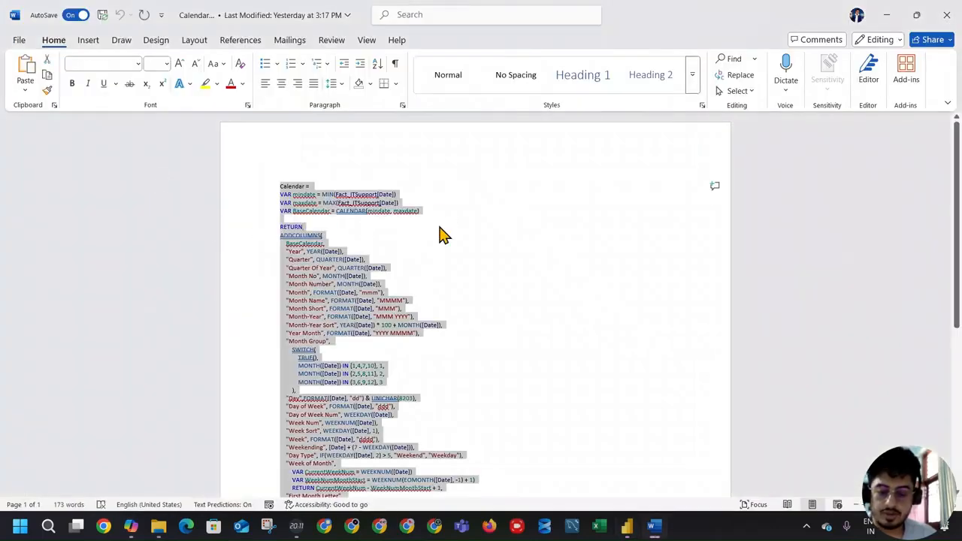
key(alt+Tab)
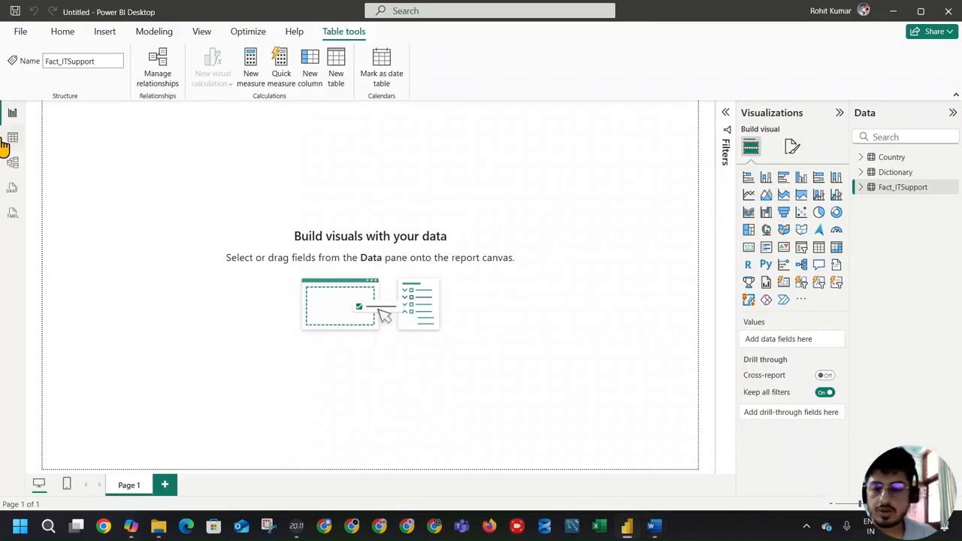
Create a calculated table named Calendar from the copied DAX code, reviewing its column definitions before committing
click(902, 159)
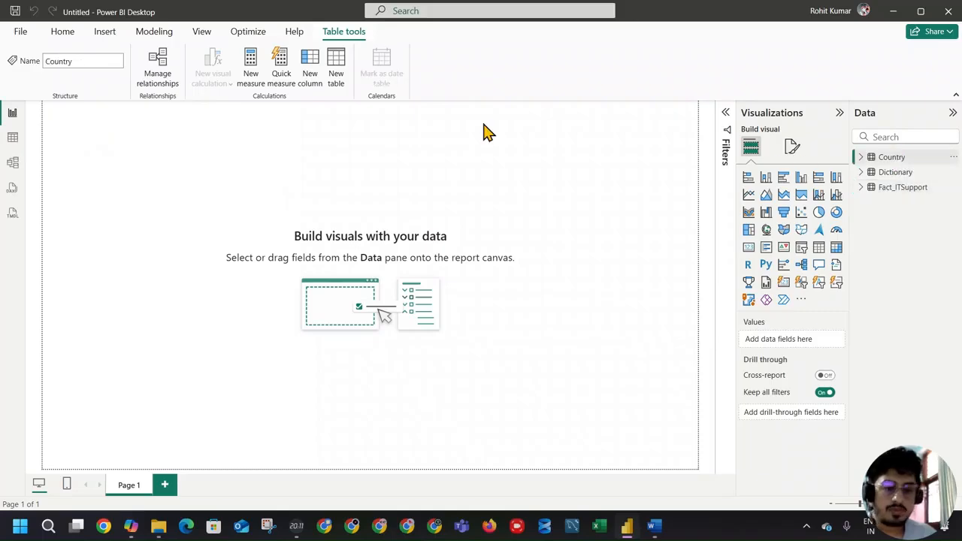
click(337, 80)
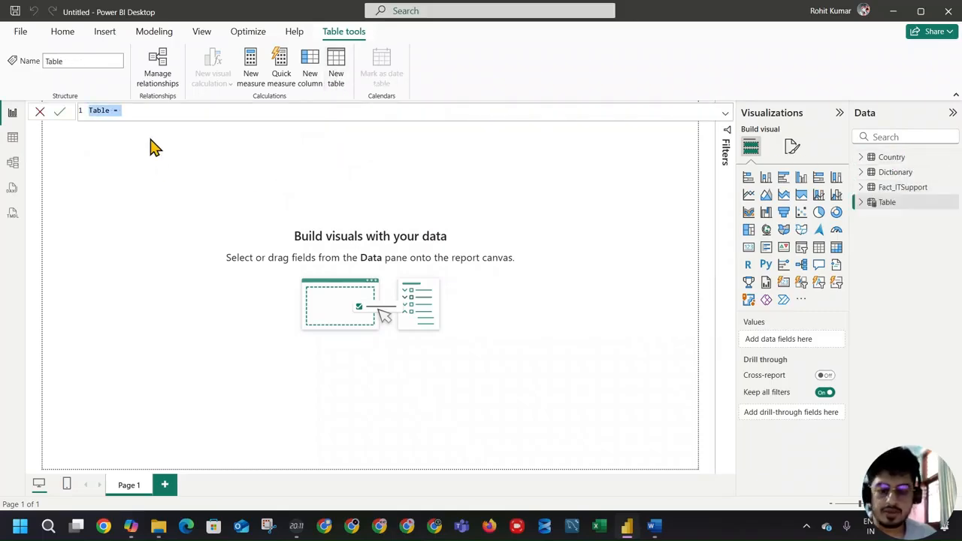
key(ctrl+v)
scroll(272, 176, up, 9)
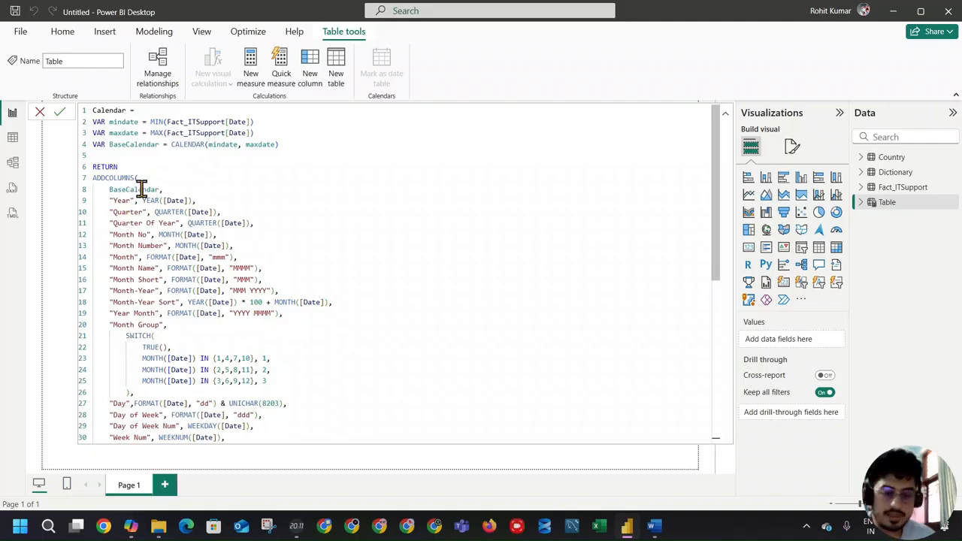
scroll(159, 271, down, 1)
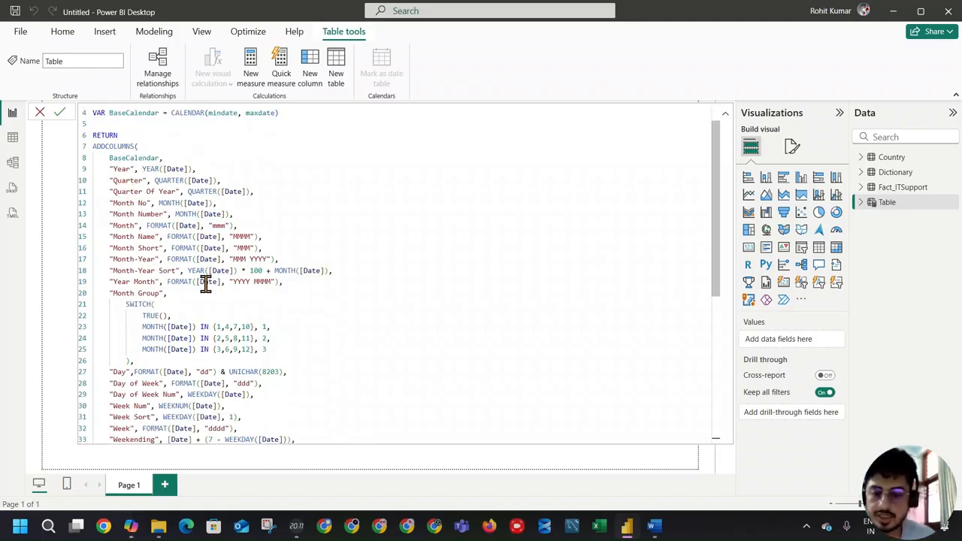
scroll(174, 322, down, 1)
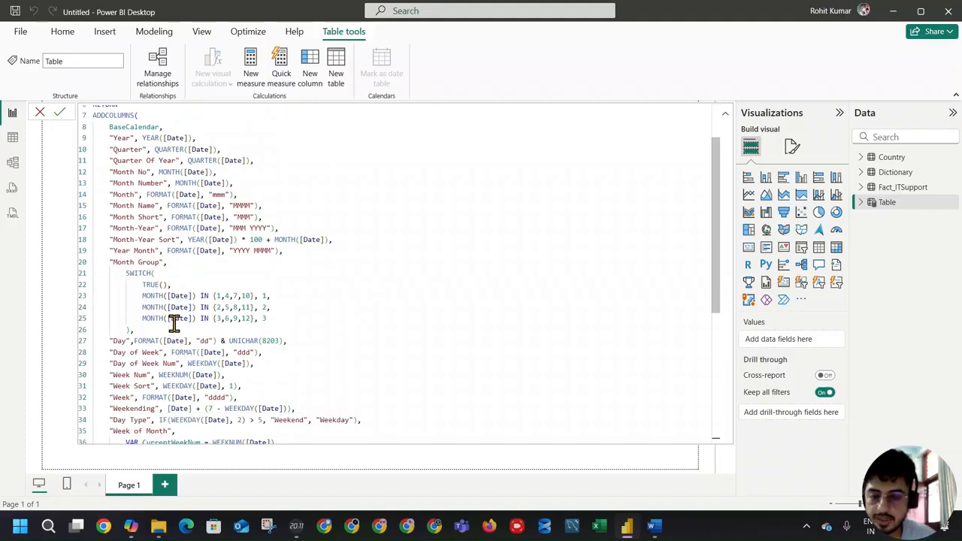
scroll(284, 299, down, 3)
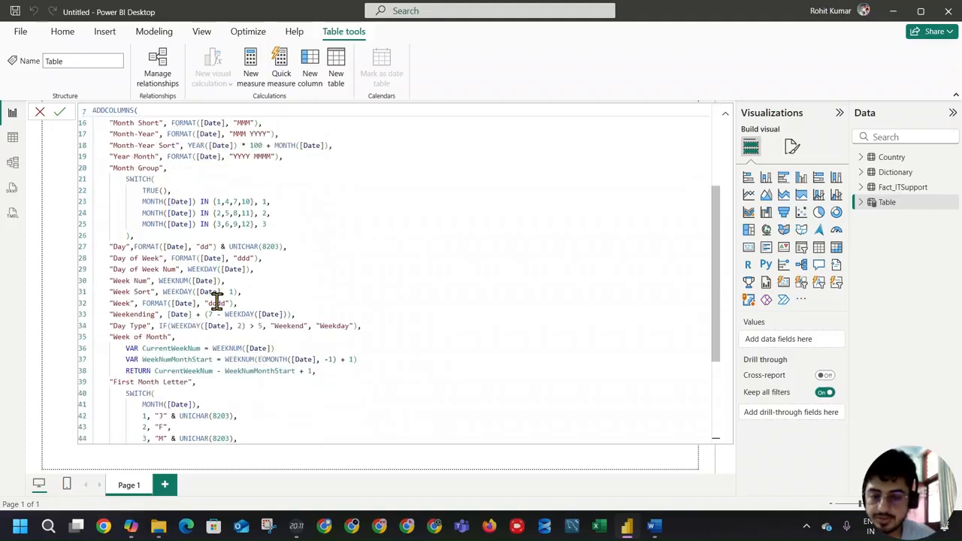
scroll(217, 301, down, 2)
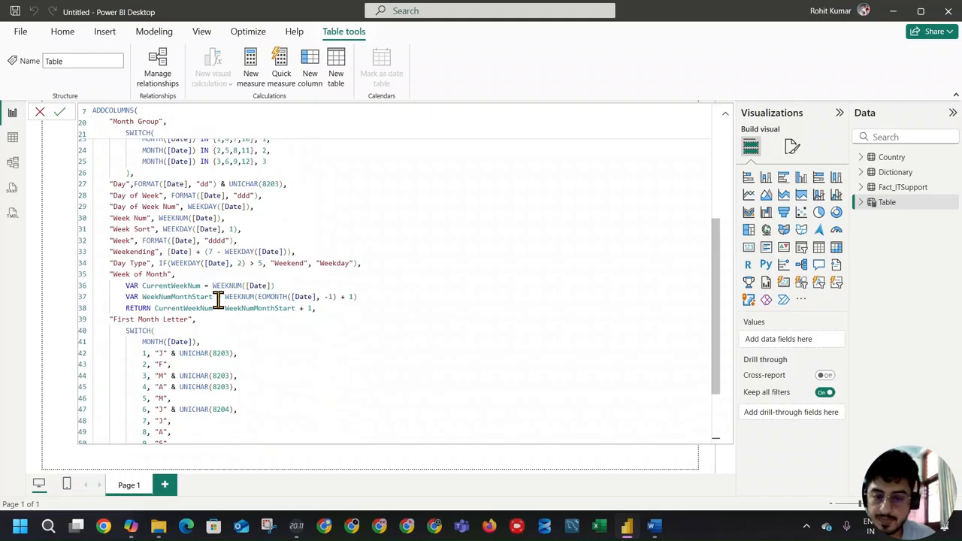
scroll(319, 300, down, 3)
scroll(309, 296, up, 10)
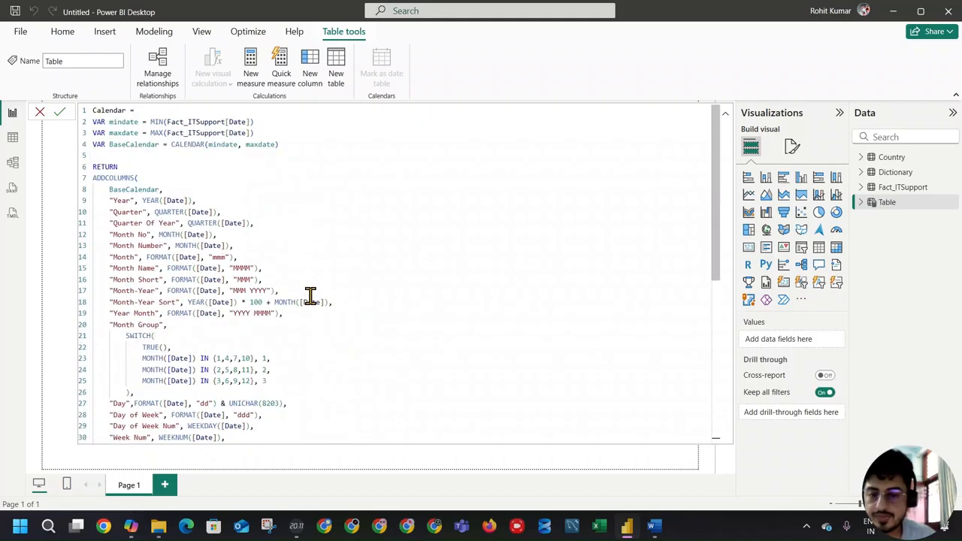
click(59, 111)
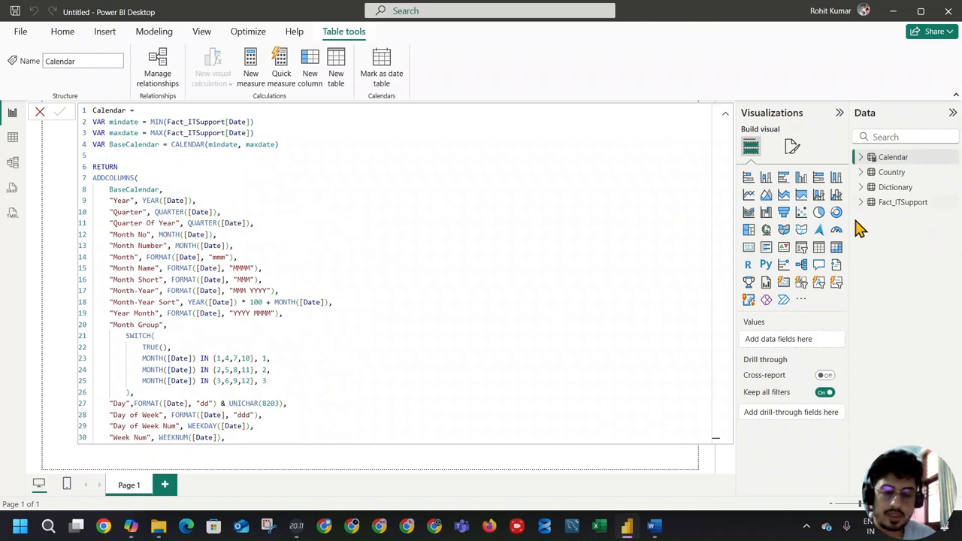
Create an empty calculated table with the formula "Measure_table =" to hold the measures
click(915, 159)
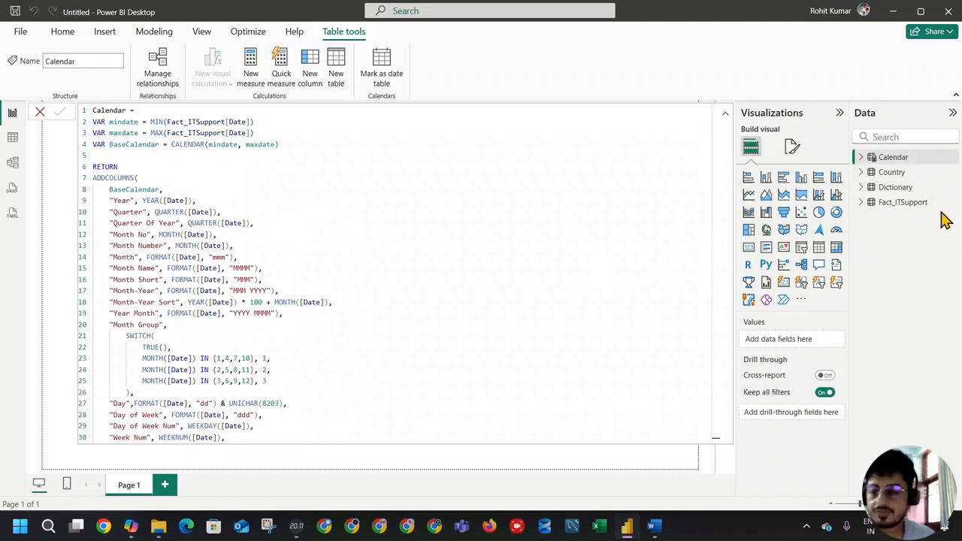
click(348, 75)
text(Me)
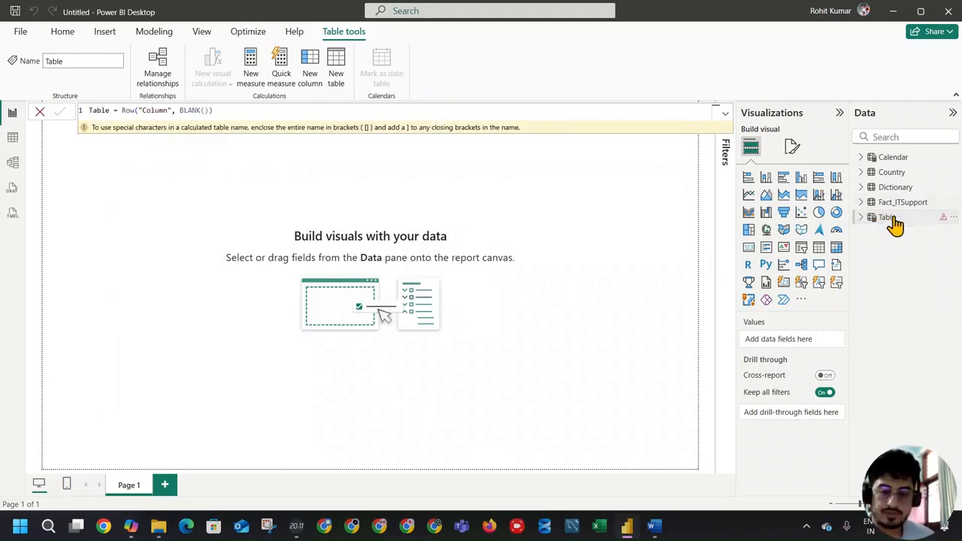
drag(238, 111, 66, 116)
text(Measure_table =)
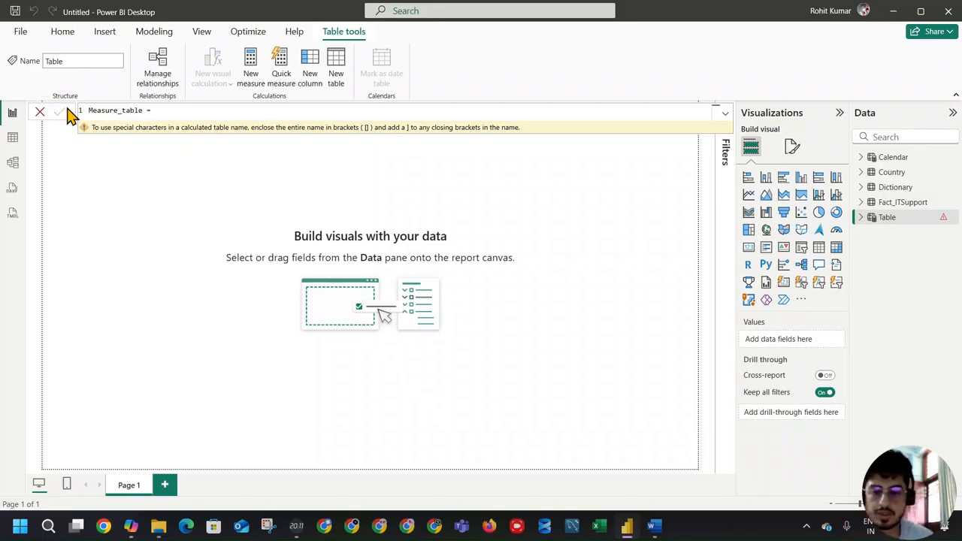
click(63, 112)
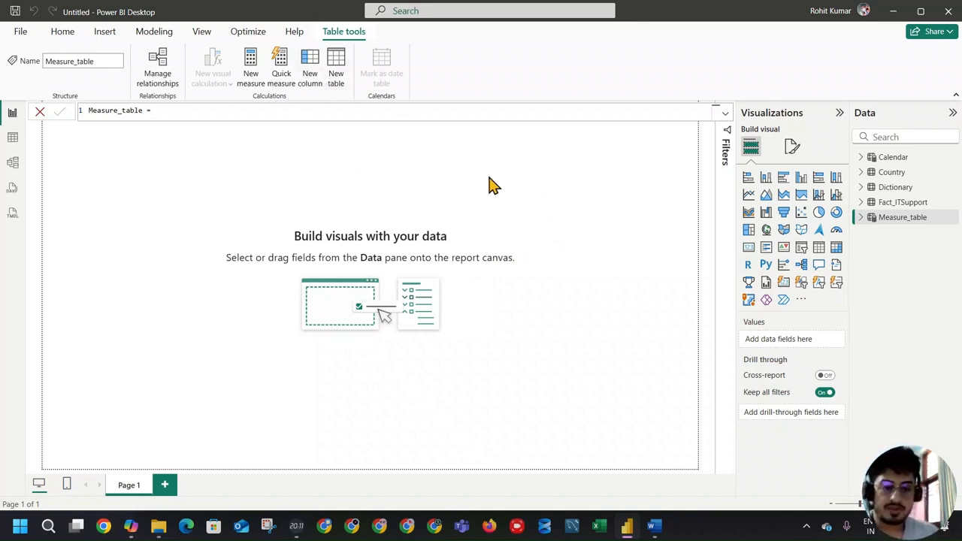
click(578, 173)
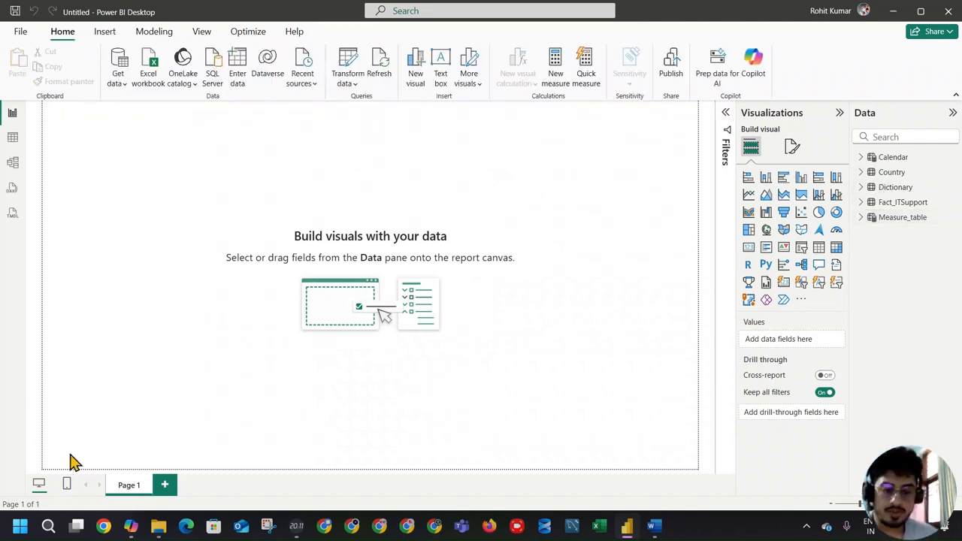
Set Demo Bg 1.jpg from the IT Support SLA Dashboard folder as Page 1's canvas background image
click(792, 146)
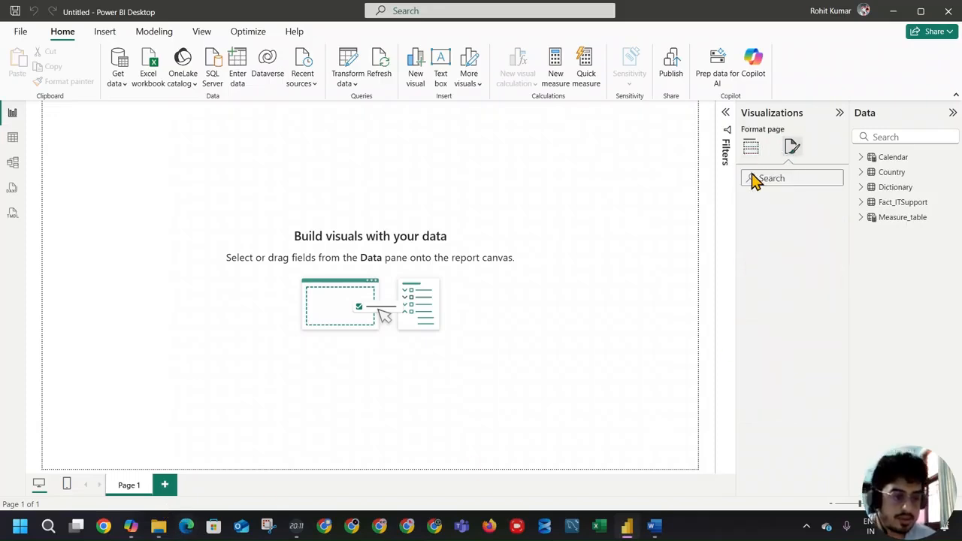
click(760, 234)
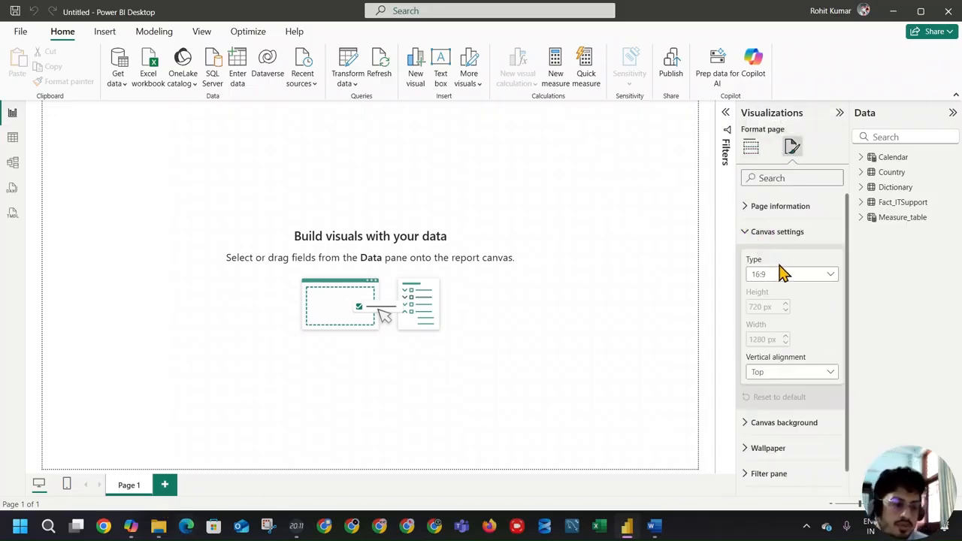
click(774, 232)
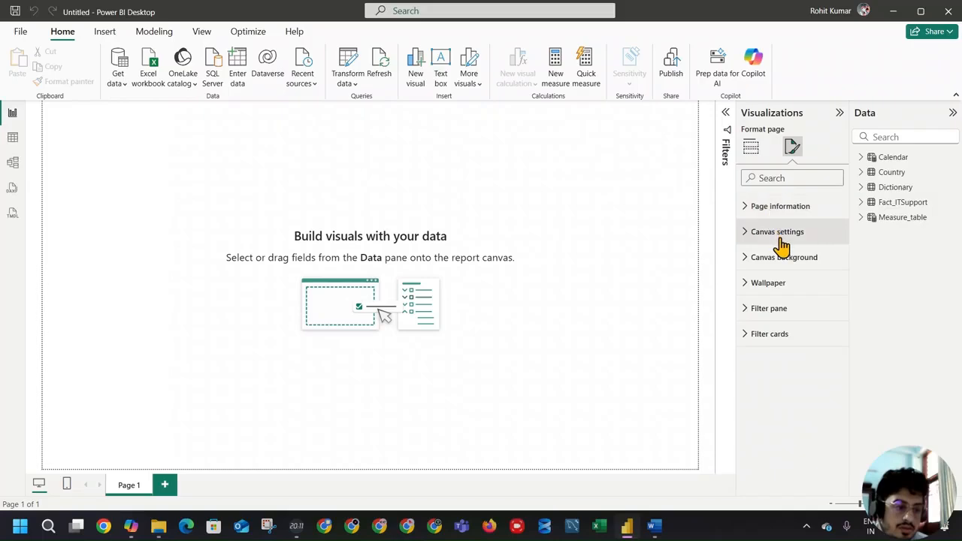
click(781, 258)
click(793, 333)
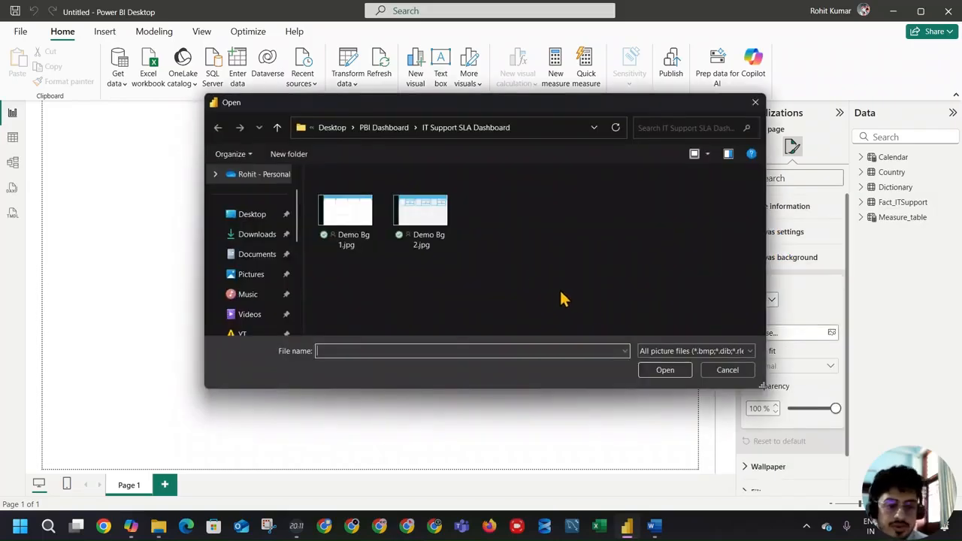
double_click(367, 218)
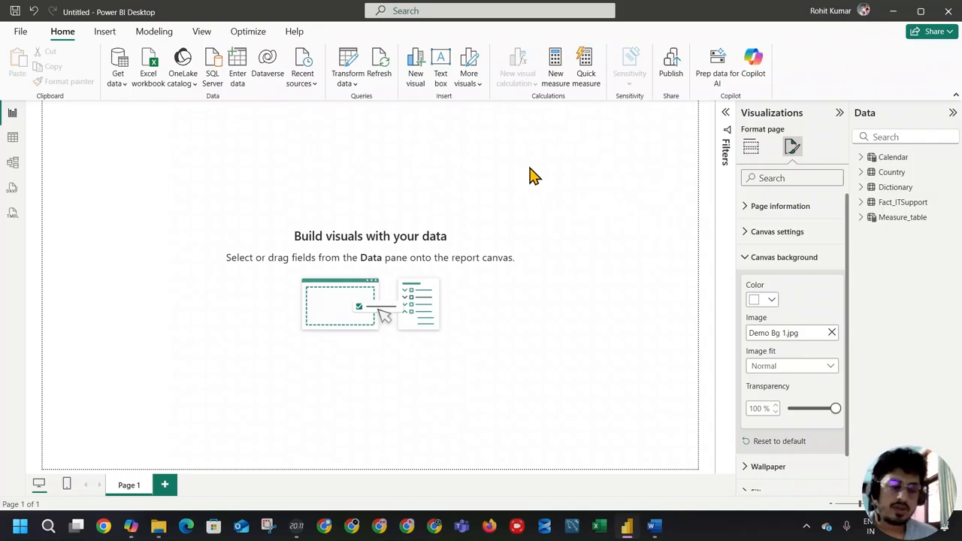
Set the canvas background's transparency to 0% and its image fit to Fit
drag(833, 408, 765, 403)
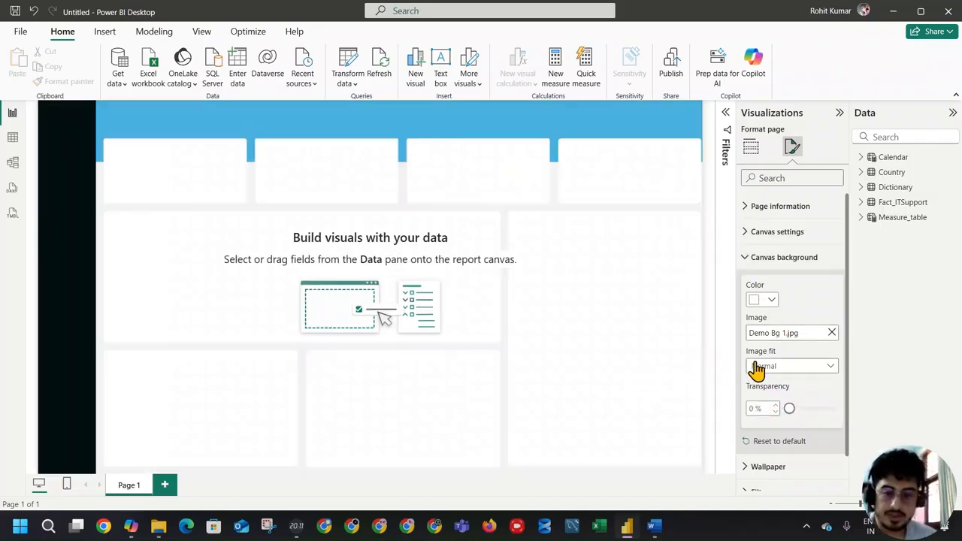
click(764, 369)
click(818, 392)
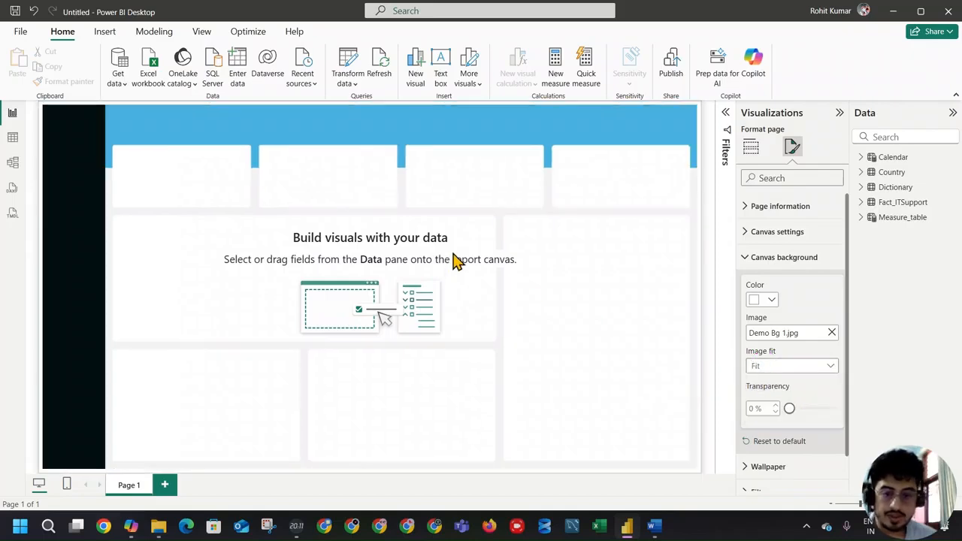
click(706, 155)
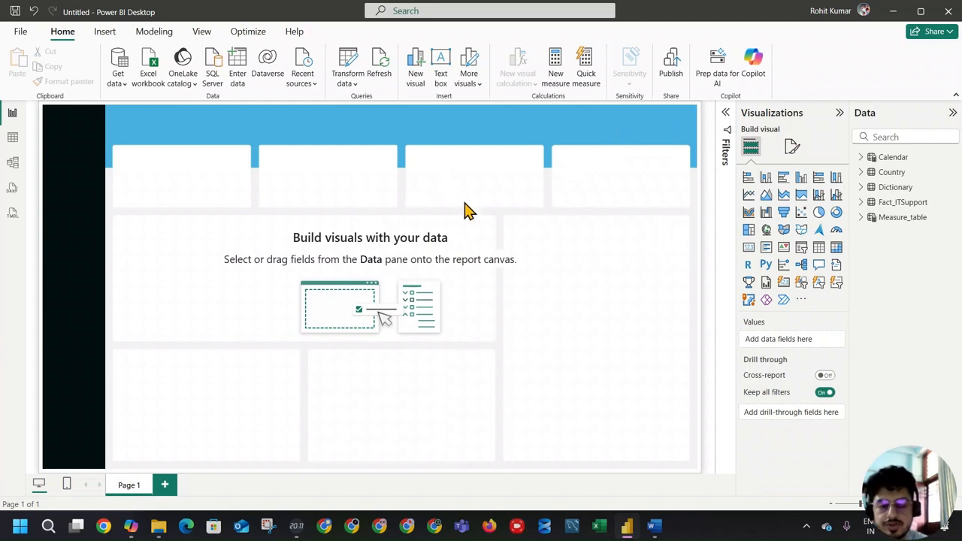
Insert a text box reading "SLA Compliance Overview" at the start of the blue header band
scroll(626, 235, up, 1)
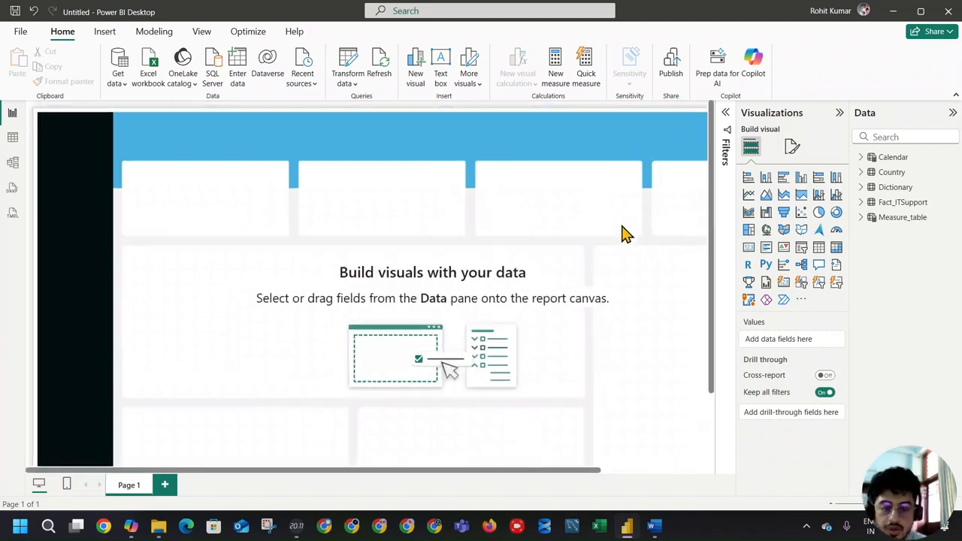
scroll(625, 234, down, 2)
scroll(626, 235, up, 1)
scroll(625, 234, down, 1)
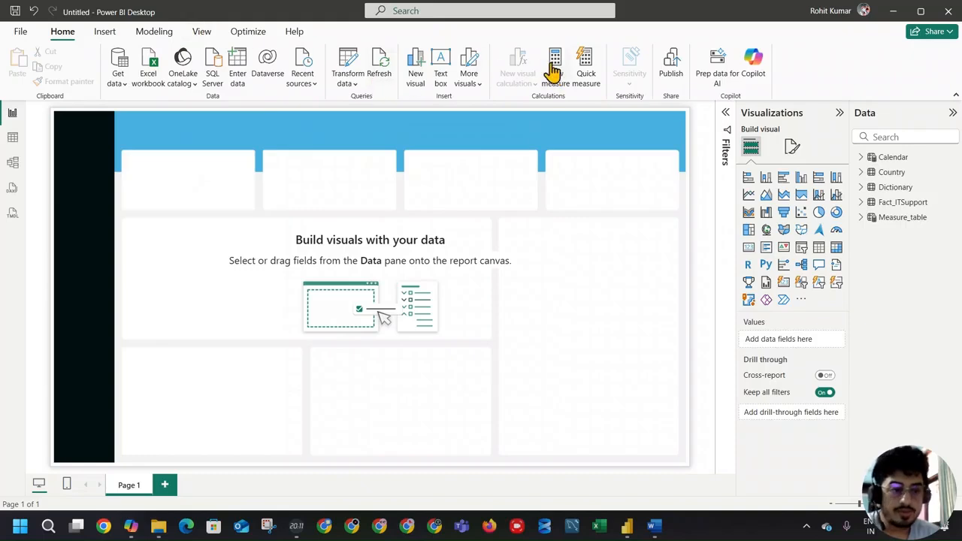
click(441, 66)
drag(175, 244, 264, 150)
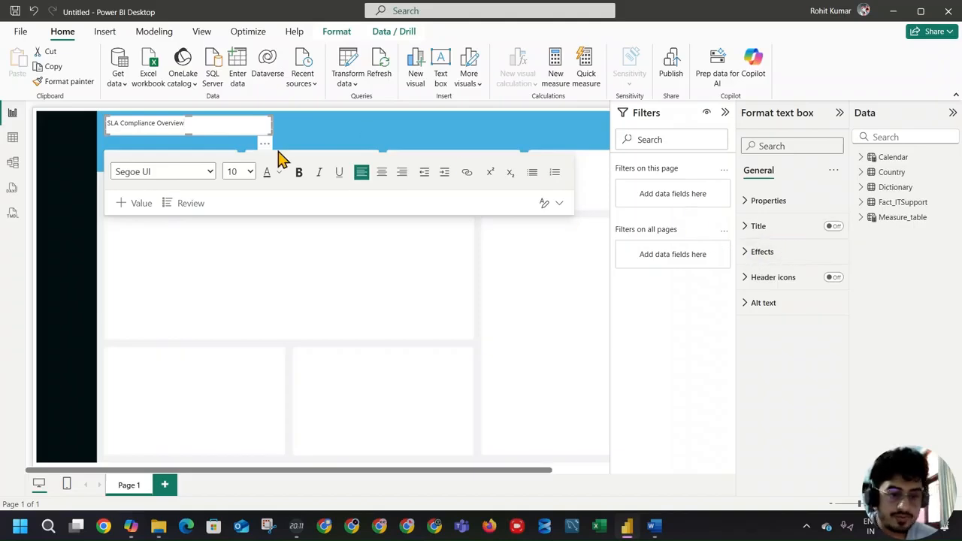
Format the "SLA Compliance Overview" title as 14 pt bold and enlarge its text box
drag(213, 132, 95, 123)
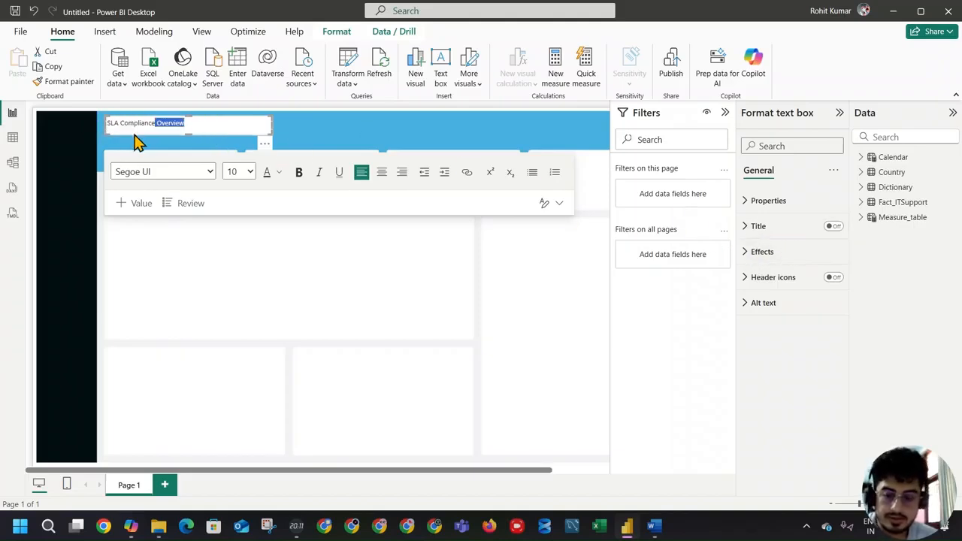
key(ctrl+a)
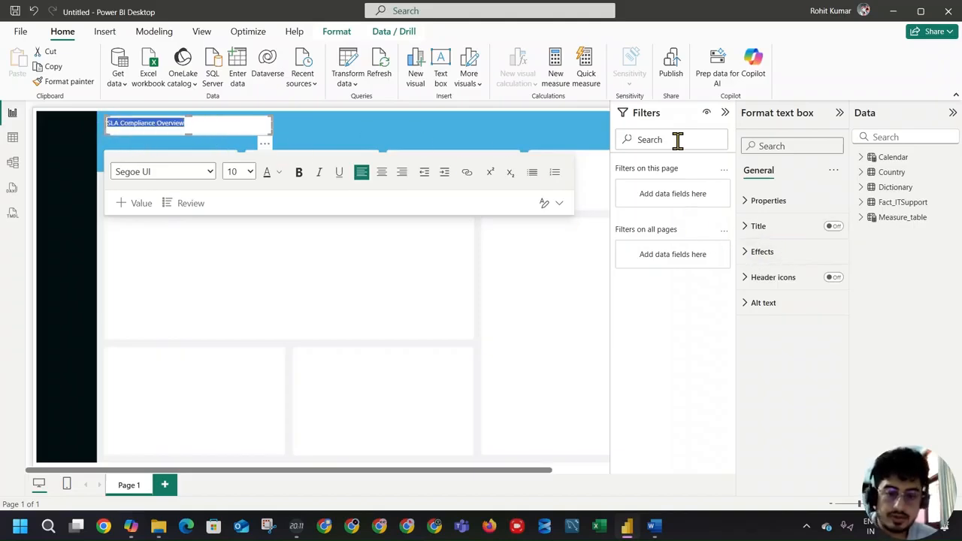
click(777, 254)
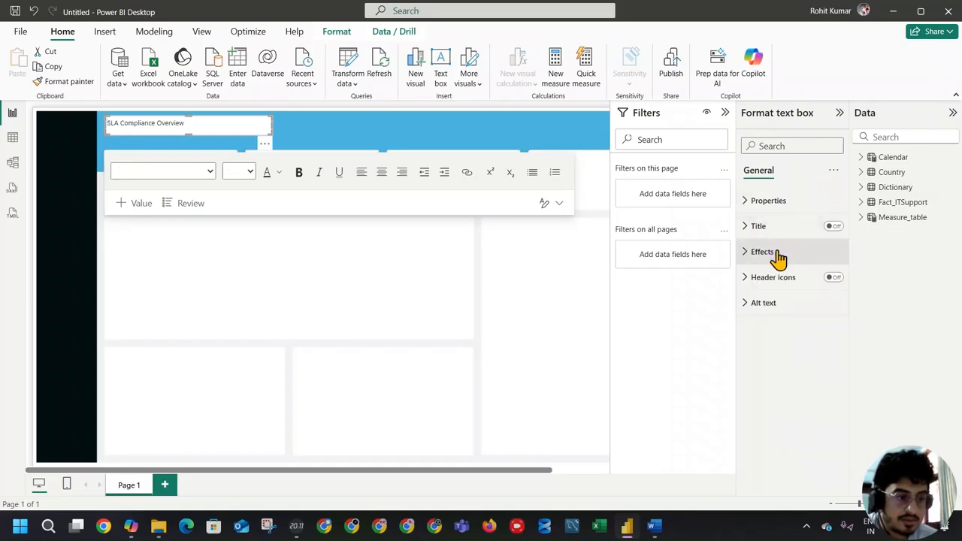
drag(204, 121, 112, 126)
click(248, 172)
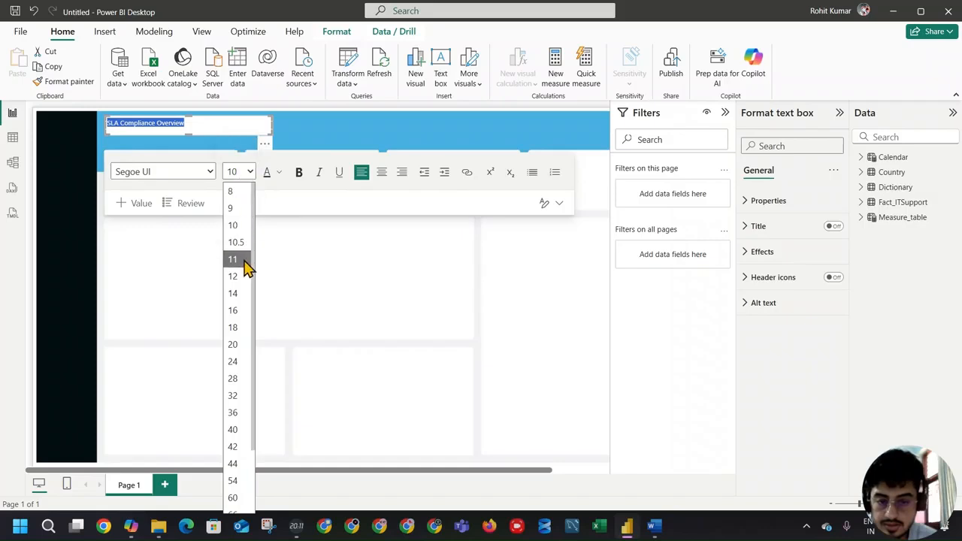
click(240, 293)
click(298, 174)
drag(271, 134, 325, 146)
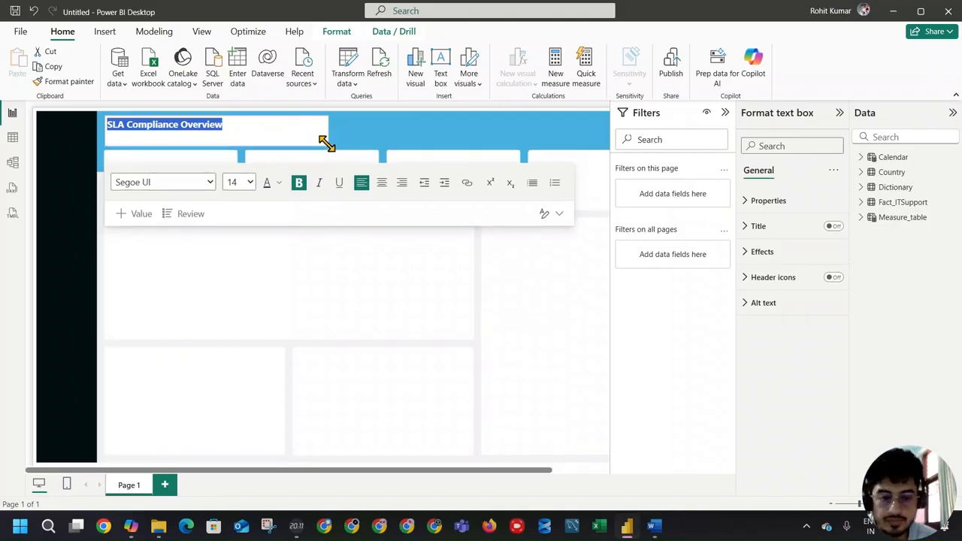
Set the "SLA Compliance Overview" title's font color to white and turn off its text box background
click(276, 182)
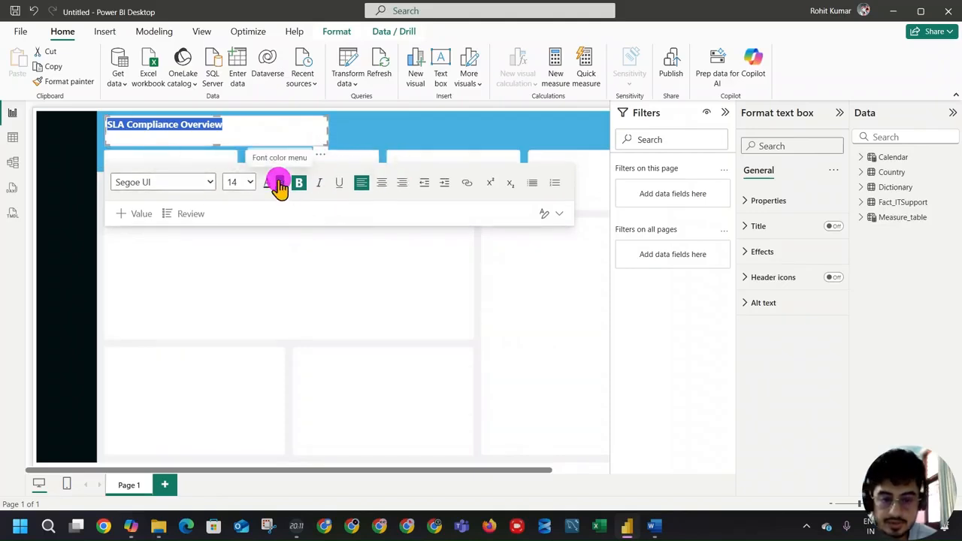
click(293, 227)
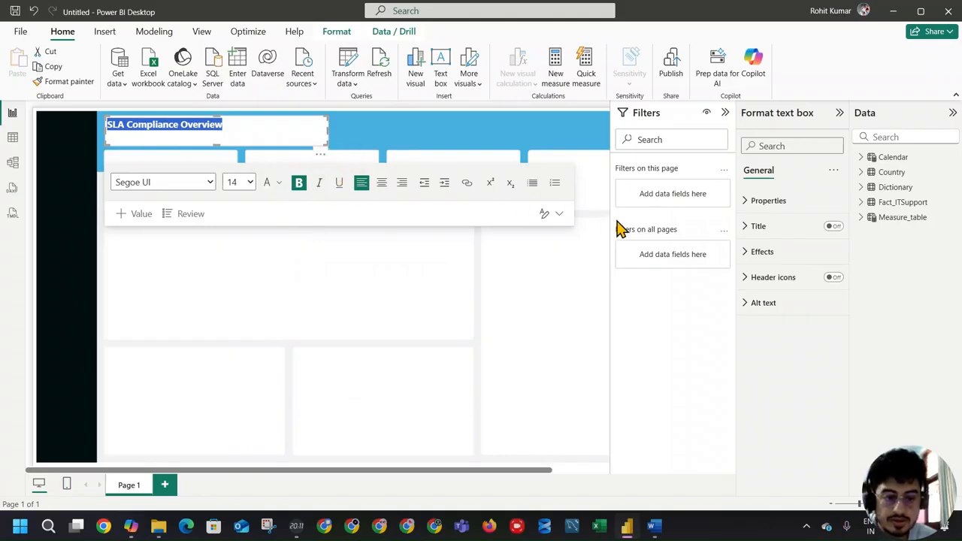
click(784, 258)
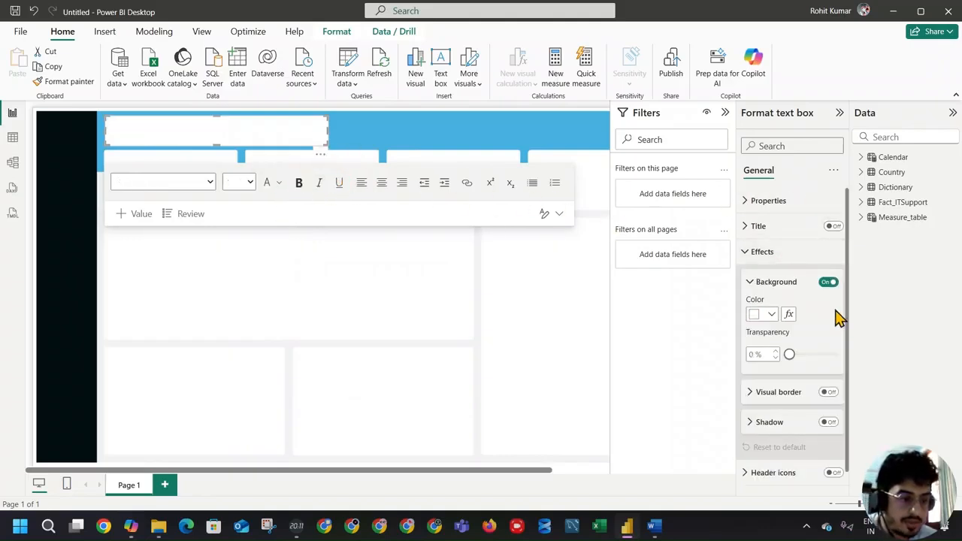
click(827, 282)
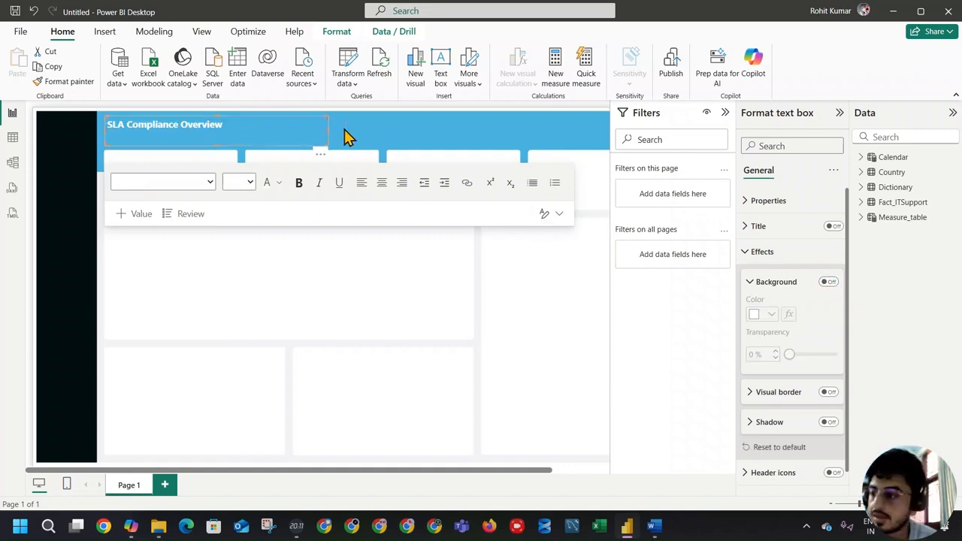
Set the "SLA Compliance Overview" title's font size to 20 pt
click(303, 125)
click(169, 126)
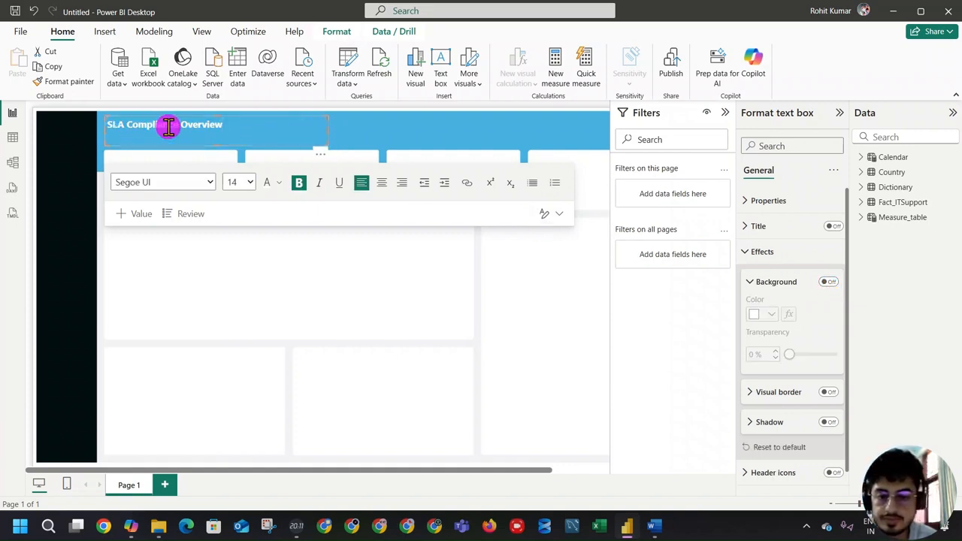
triple_click(169, 126)
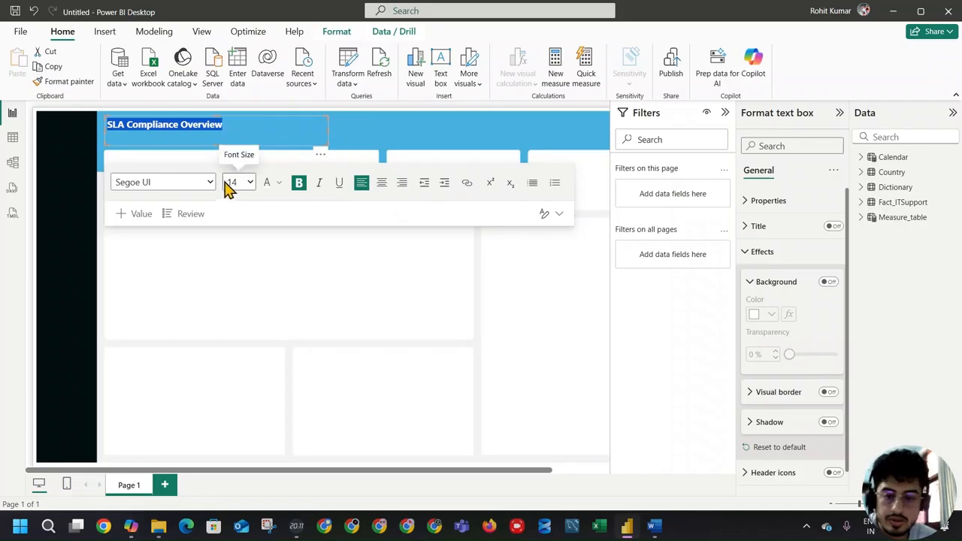
click(247, 183)
click(245, 354)
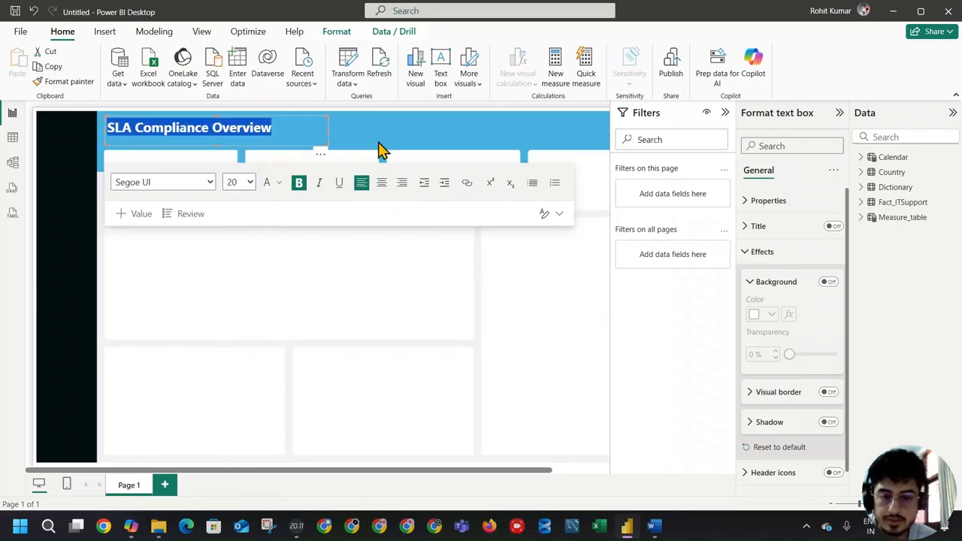
click(307, 236)
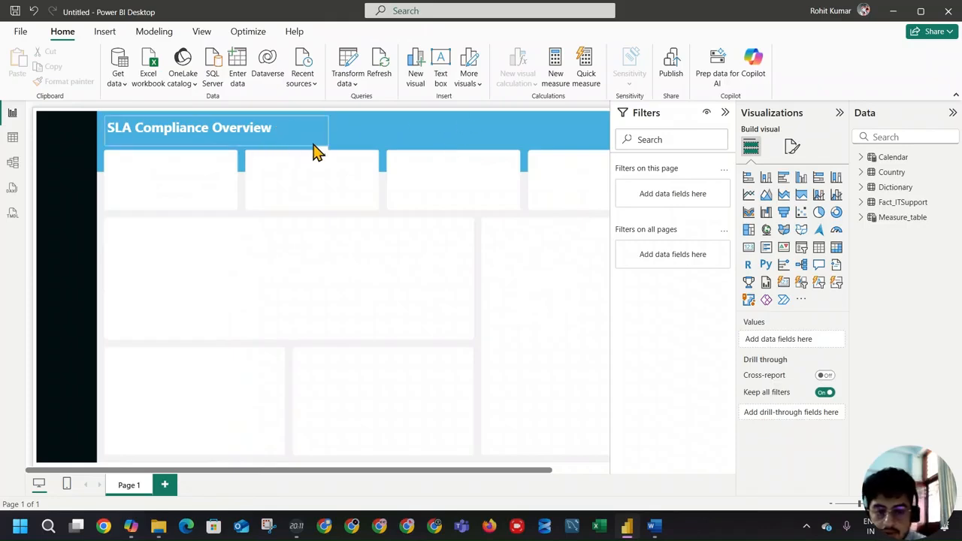
Shrink the title text box to a single line and align it with the first card's edge in the blue header band
click(318, 142)
mouse_move(326, 145)
mouse_down()
mouse_move(327, 135)
mouse_move(304, 136)
mouse_move(310, 140)
mouse_up()
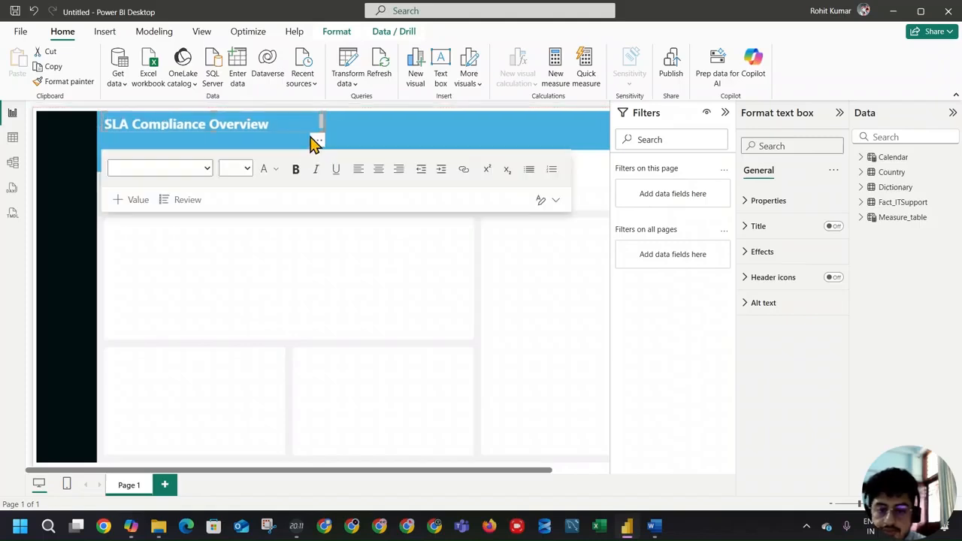
drag(214, 132, 217, 134)
click(376, 155)
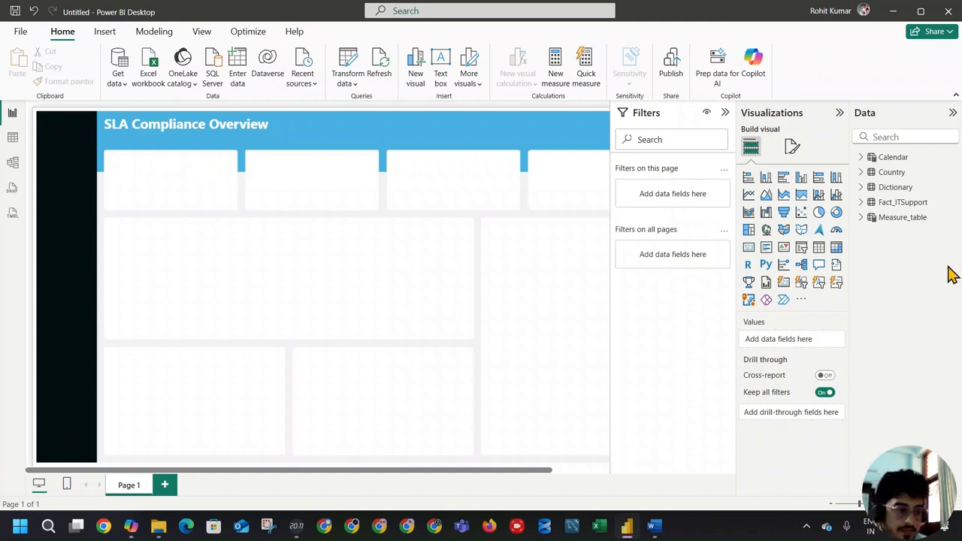
Examine the Ticket ID column of the Fact_ITSupport table in the data view and return to the report page
click(904, 216)
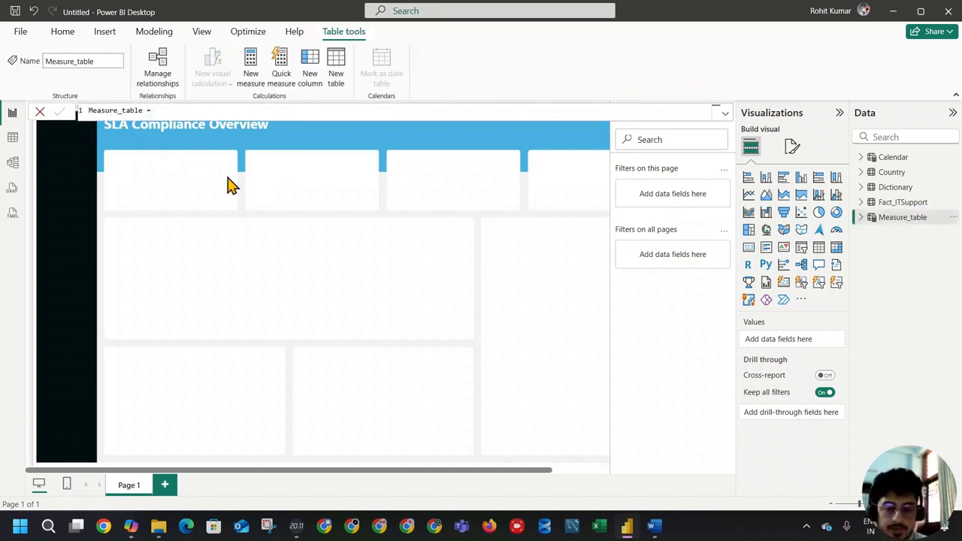
click(175, 111)
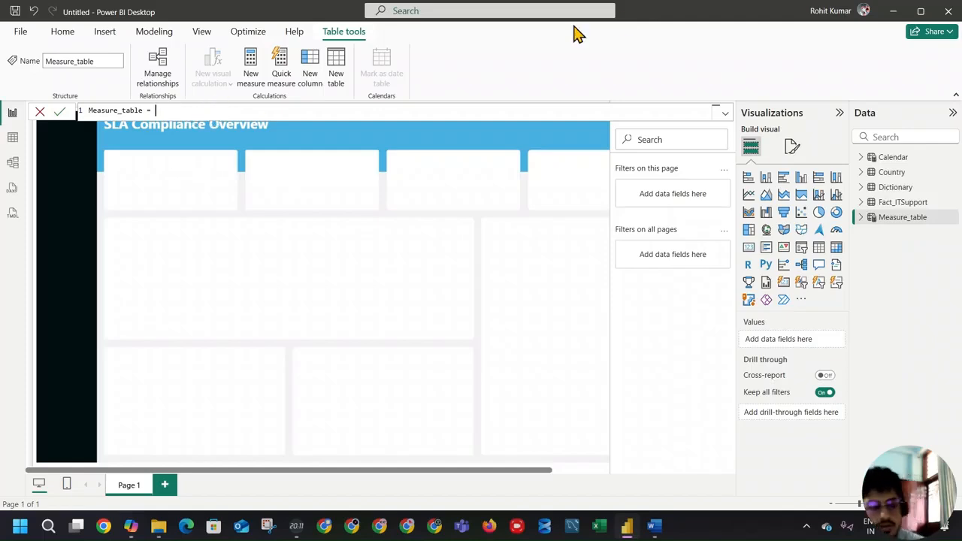
click(911, 203)
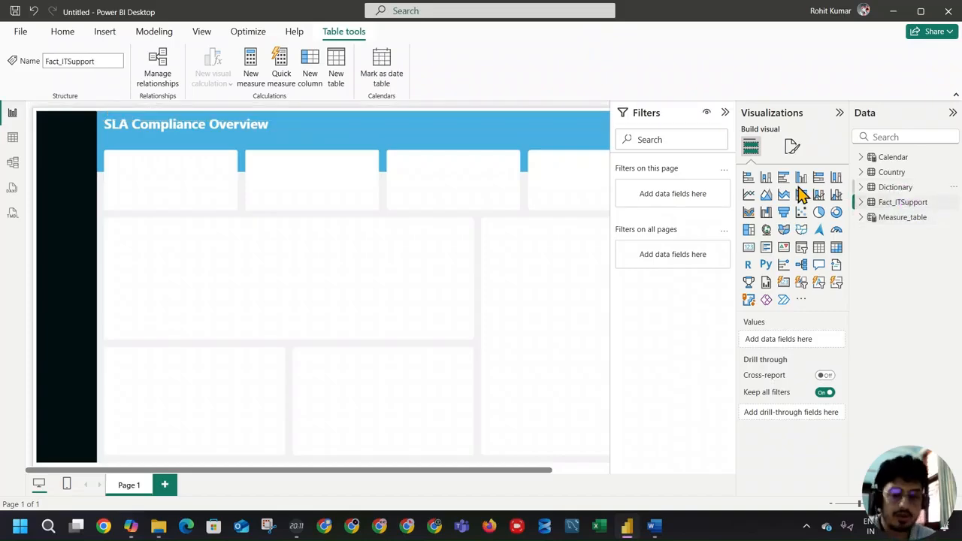
click(13, 136)
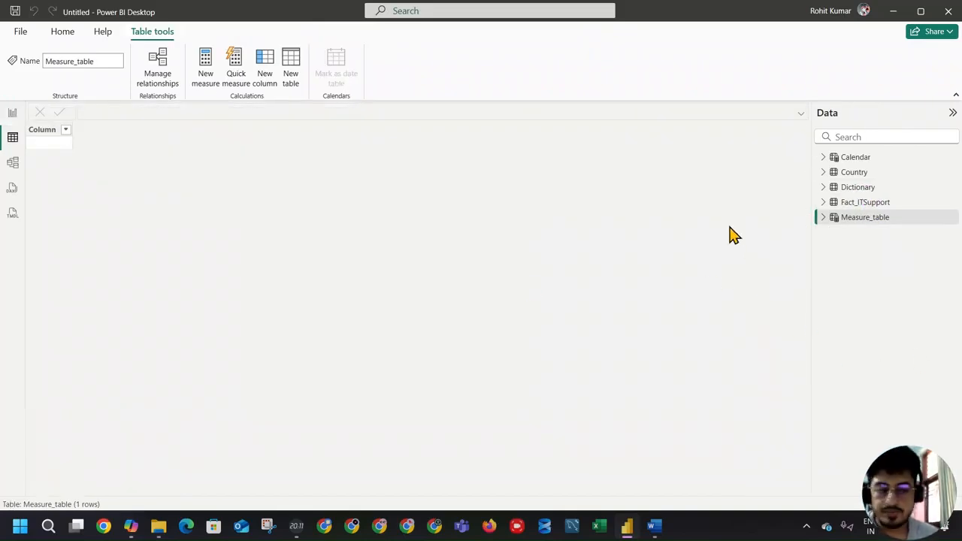
click(863, 202)
click(64, 136)
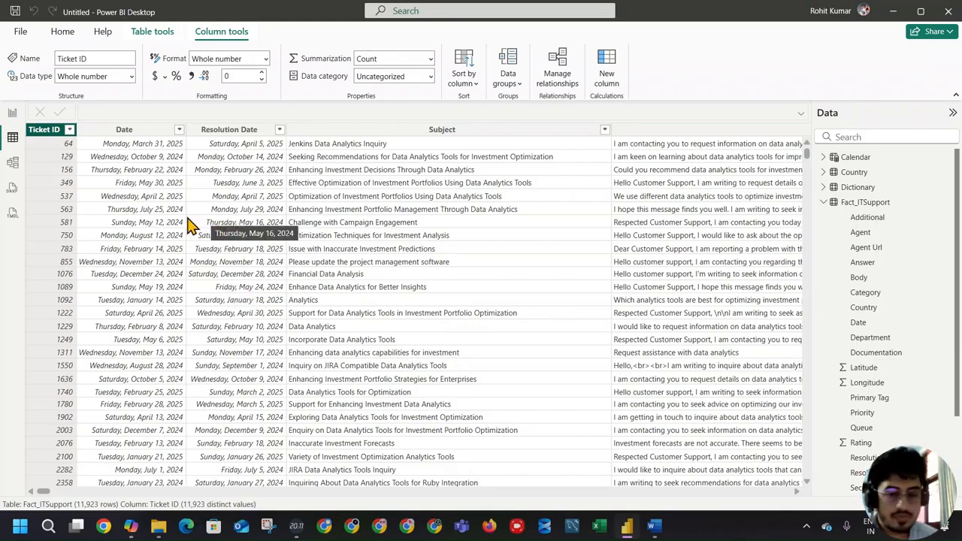
click(12, 115)
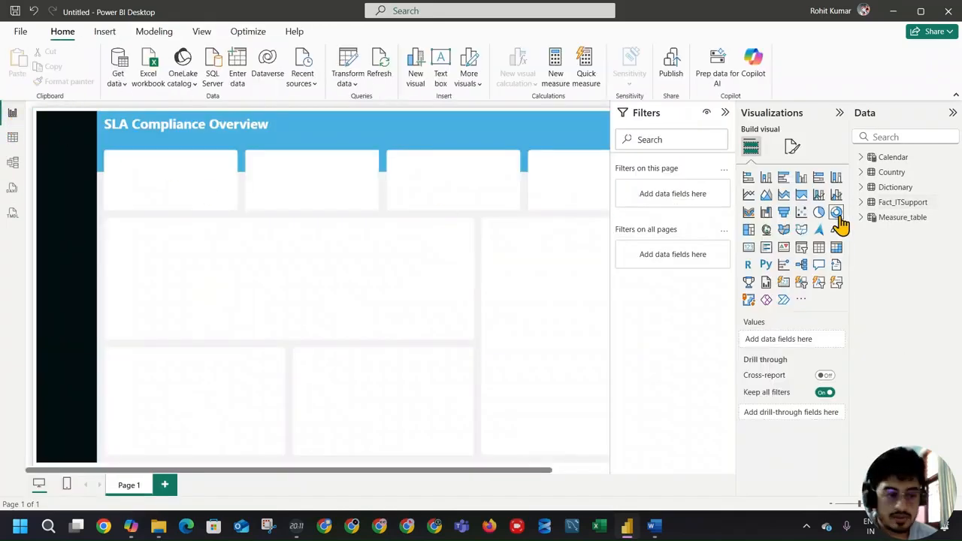
Create the measure Total Tickets = DISTINCTCOUNT(Fact_ITSupport[Ticket ID]) in Measure_table
click(909, 218)
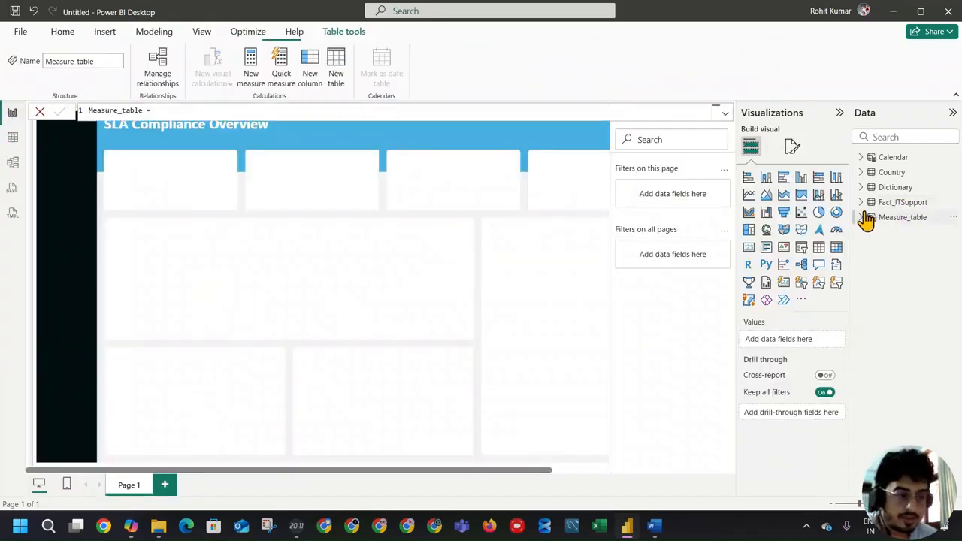
click(253, 75)
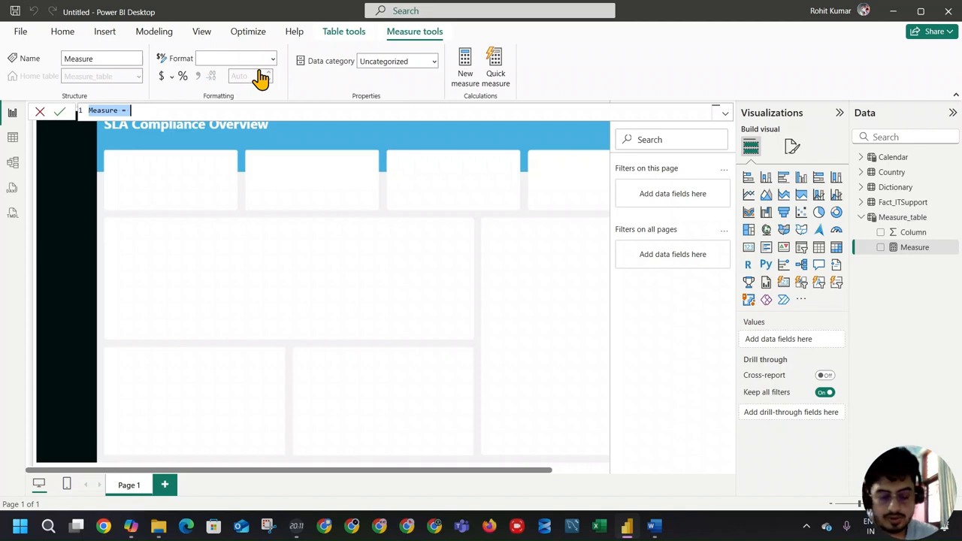
text(Total Tickets)
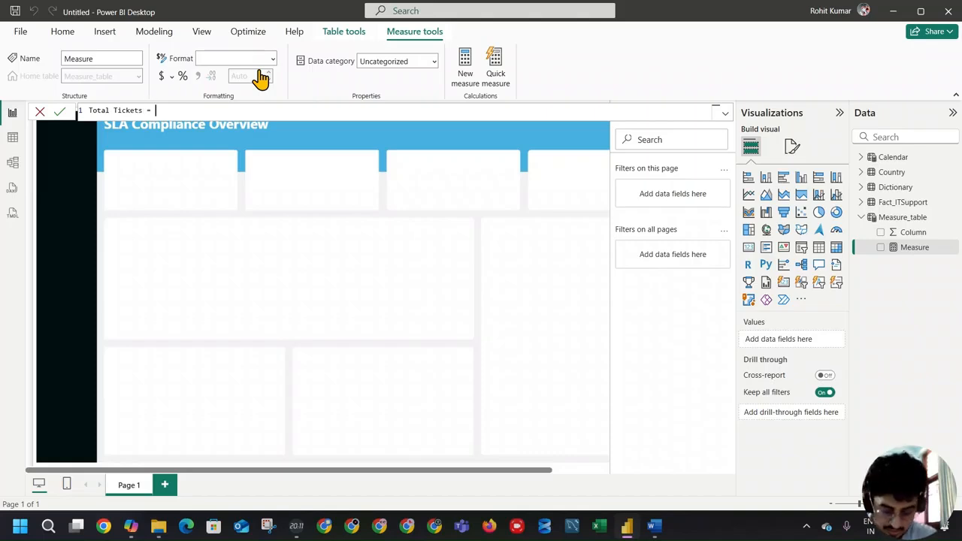
text(dist)
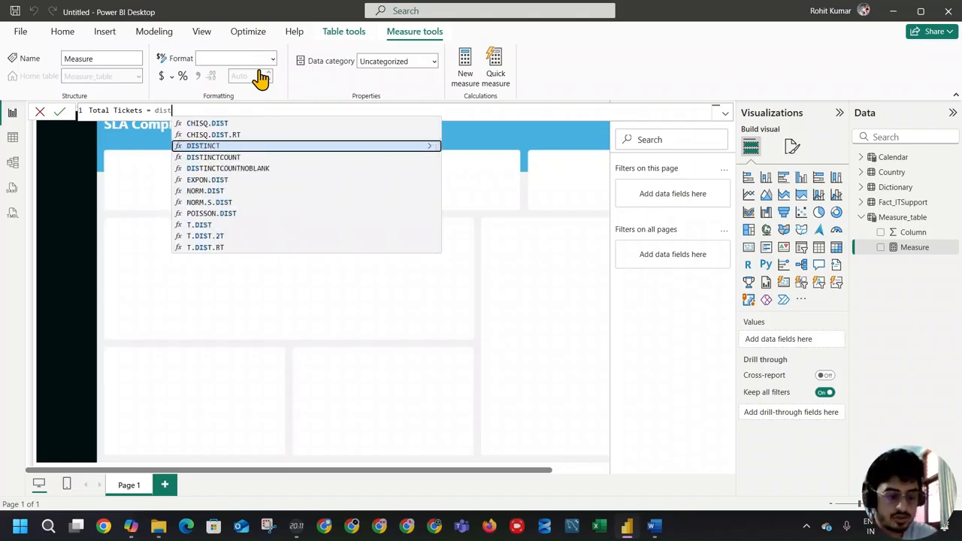
key(Down)
key(Tab)
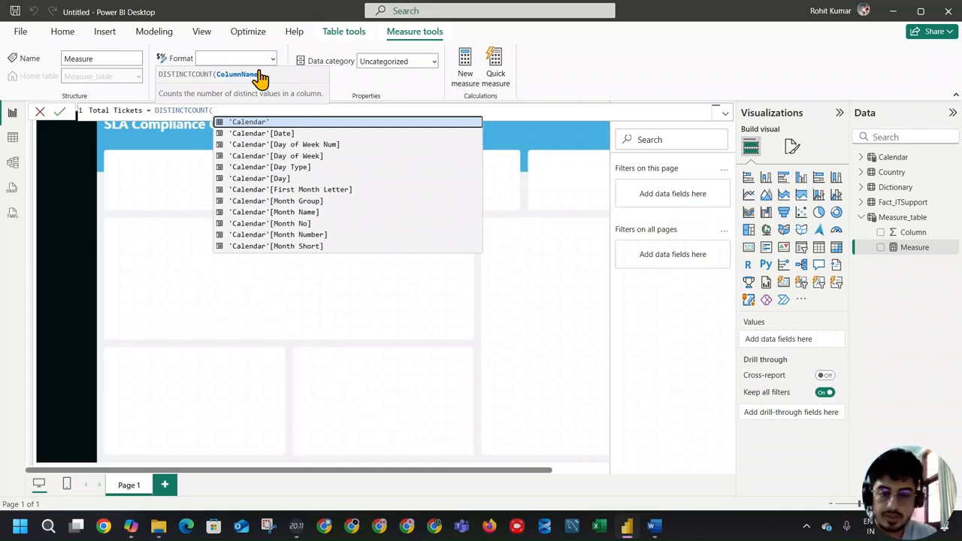
text(ti)
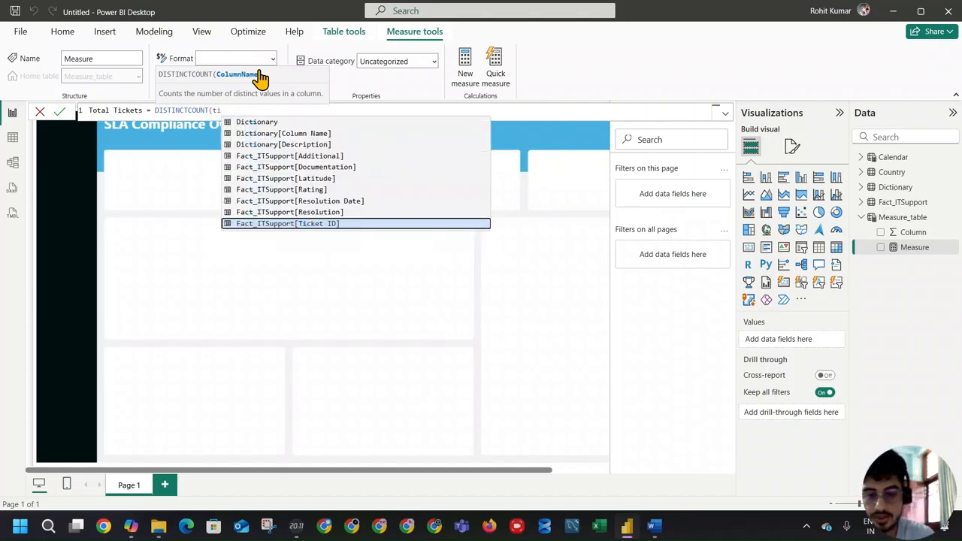
key(Tab)
text())
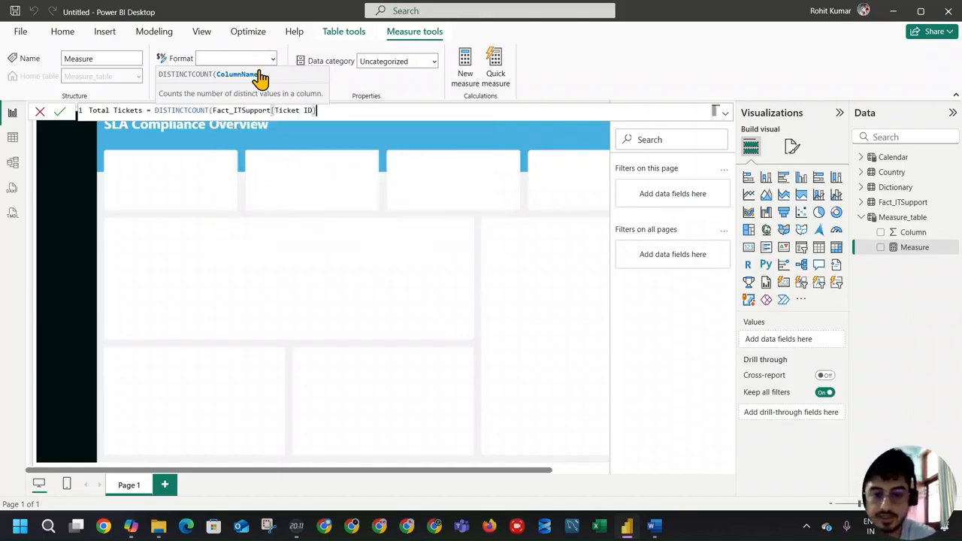
text())
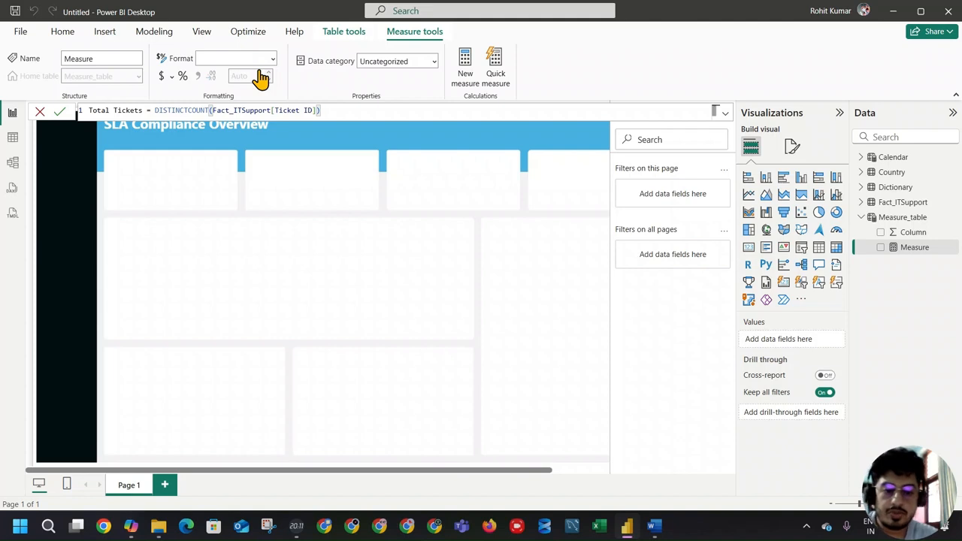
key(Return)
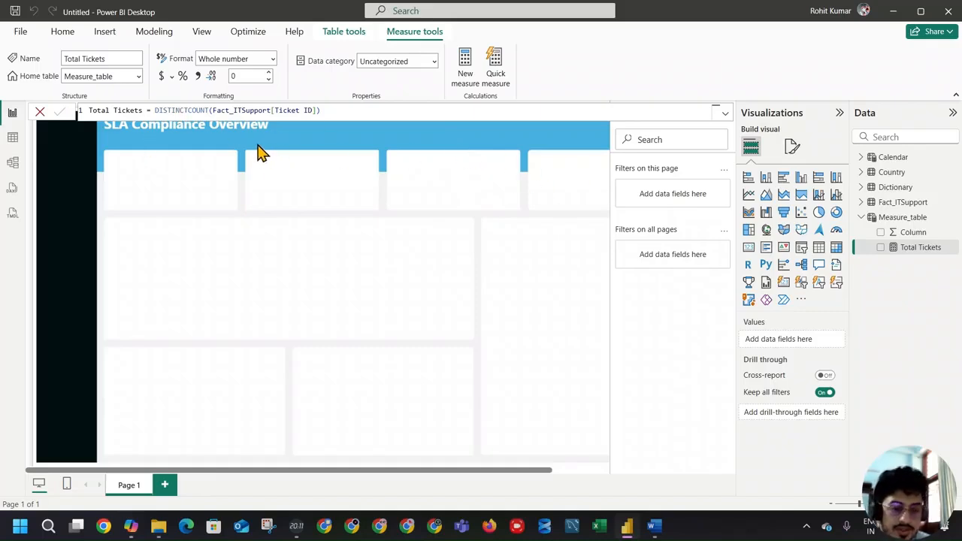
click(189, 129)
click(166, 259)
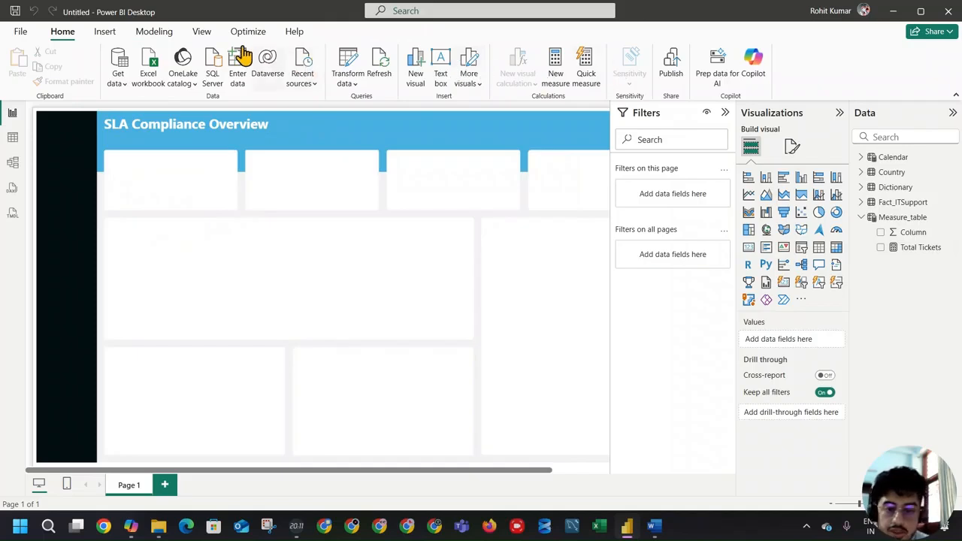
Insert a text box reading "Ticket Volume" and fit it at the start of the first card's upper edge
click(105, 32)
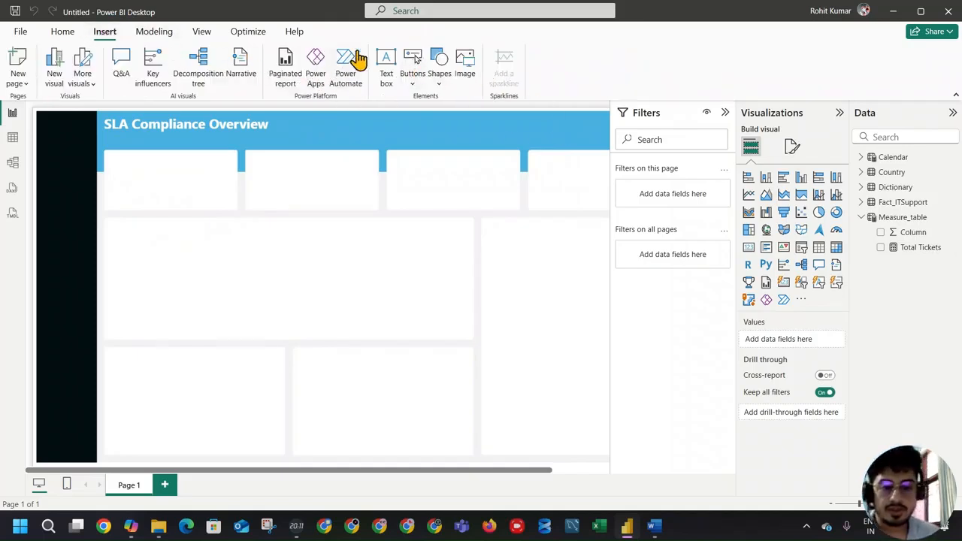
click(386, 60)
click(189, 218)
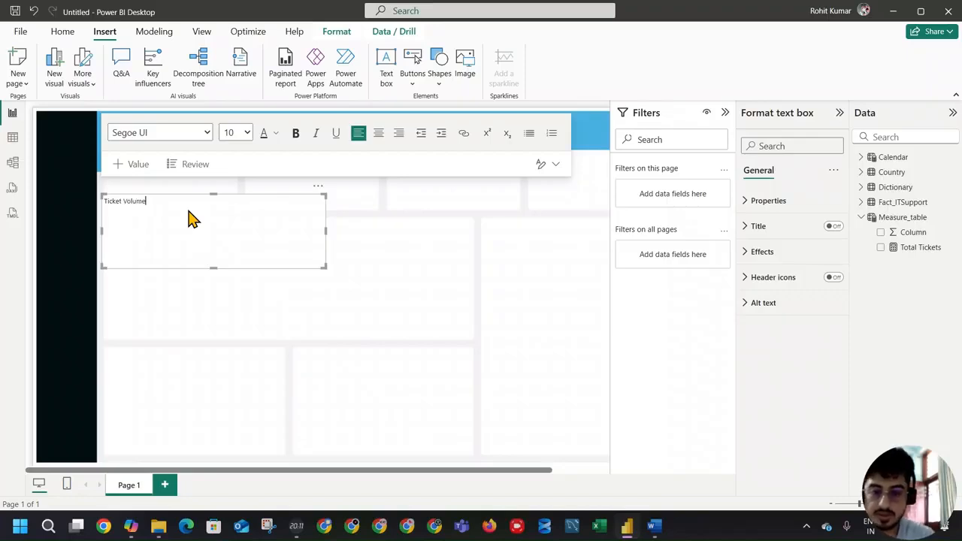
drag(325, 266, 152, 151)
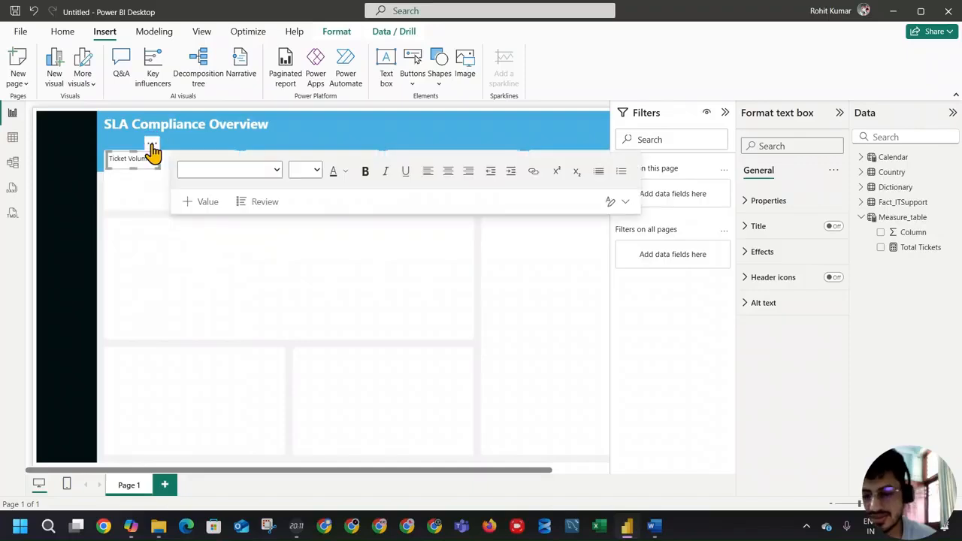
Turn off the "Ticket Volume" text box's background and set its text to 11 pt
click(786, 254)
click(828, 281)
drag(156, 172, 160, 165)
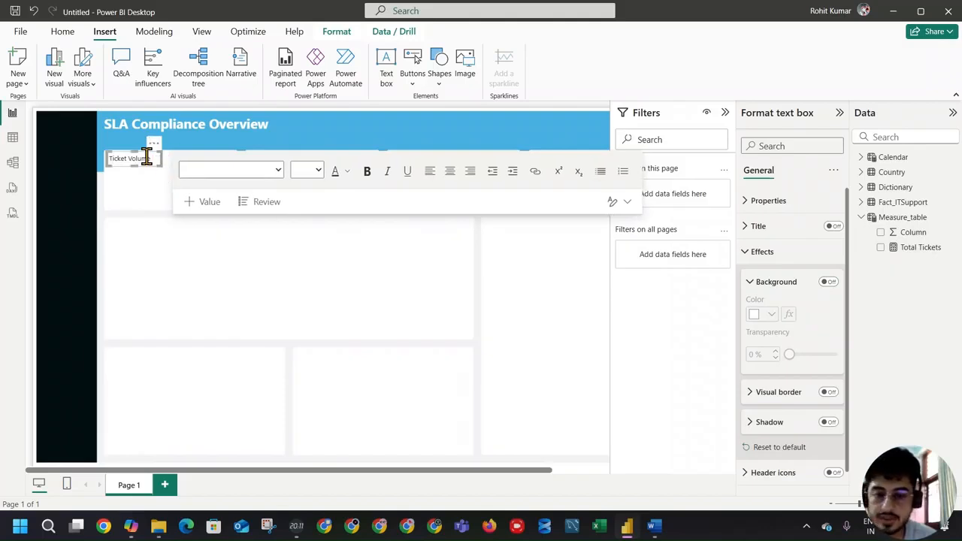
triple_click(145, 156)
click(315, 170)
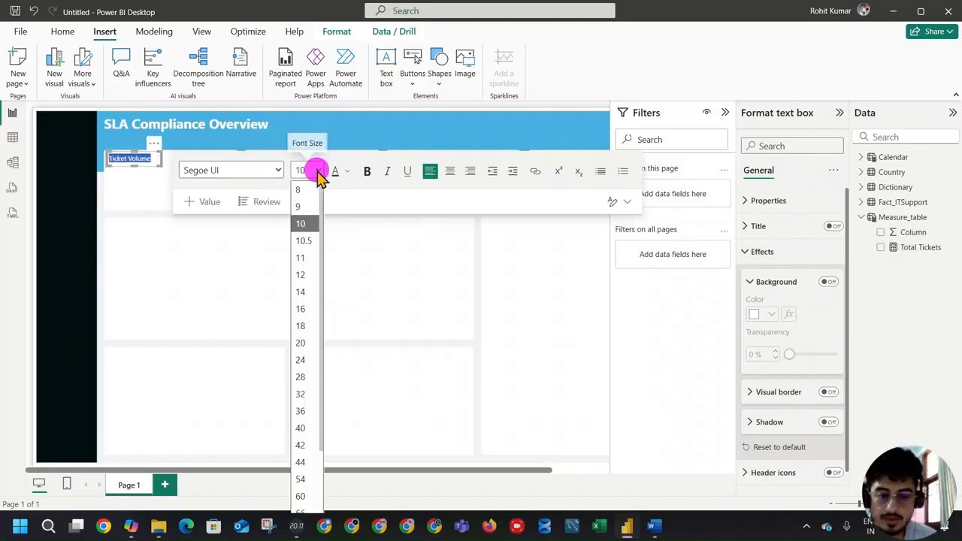
click(308, 258)
click(167, 184)
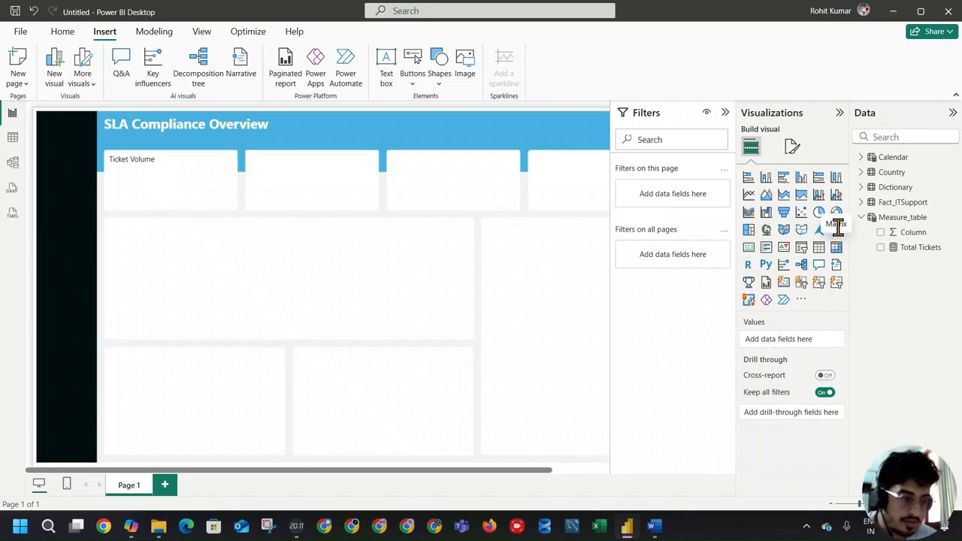
Add a card visual showing the Total Tickets measure and resize it wider and shorter
click(750, 252)
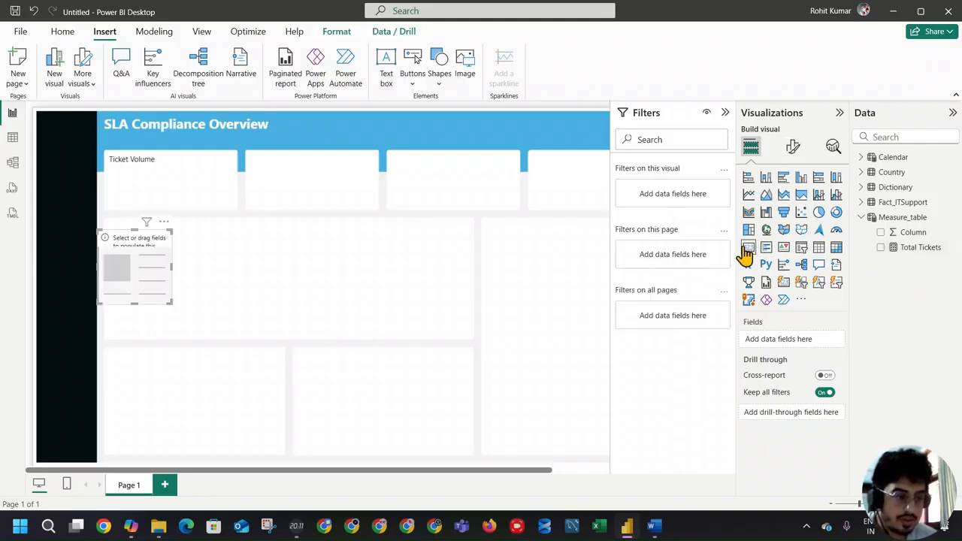
click(881, 247)
drag(172, 304, 205, 274)
Turn off the Total Tickets card's category label, set the callout value font size to 25 and its display units to None
click(801, 154)
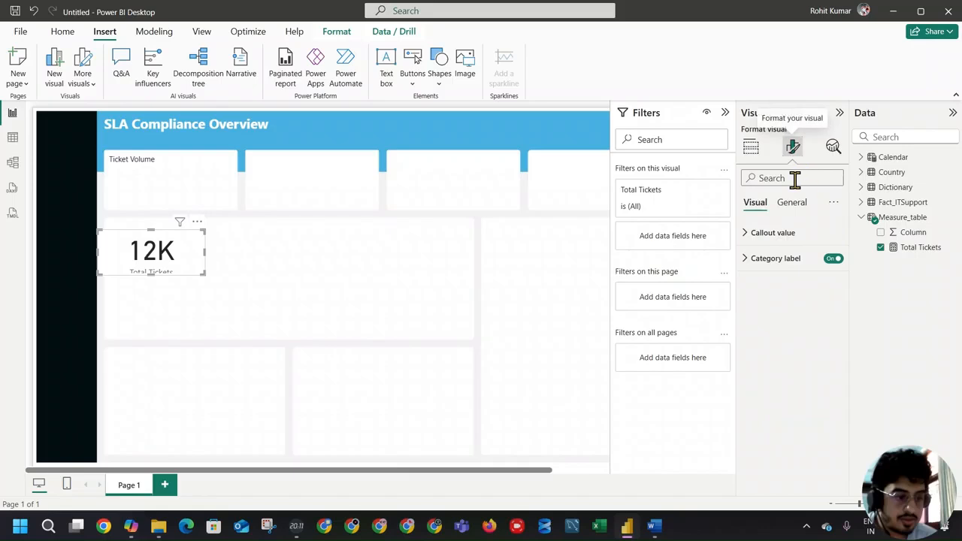
click(833, 258)
click(774, 232)
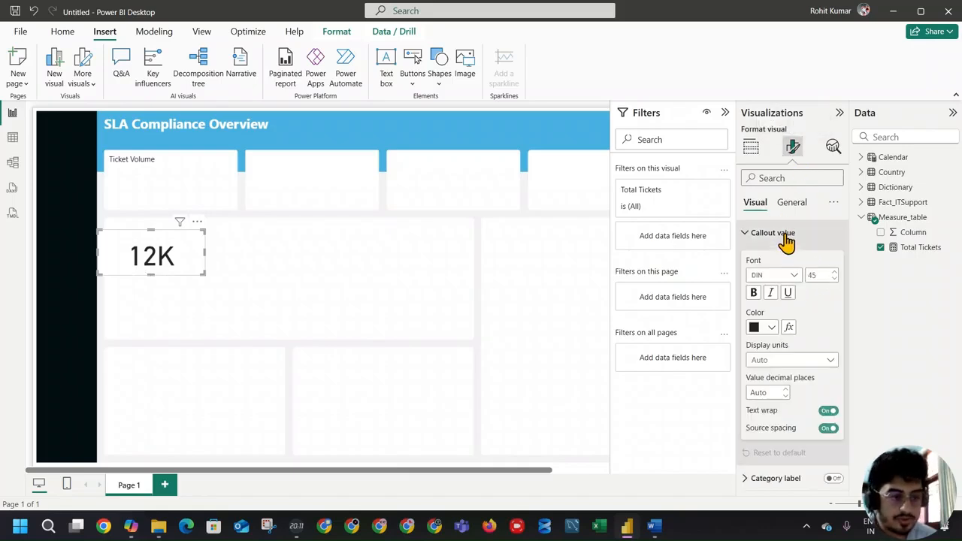
click(822, 275)
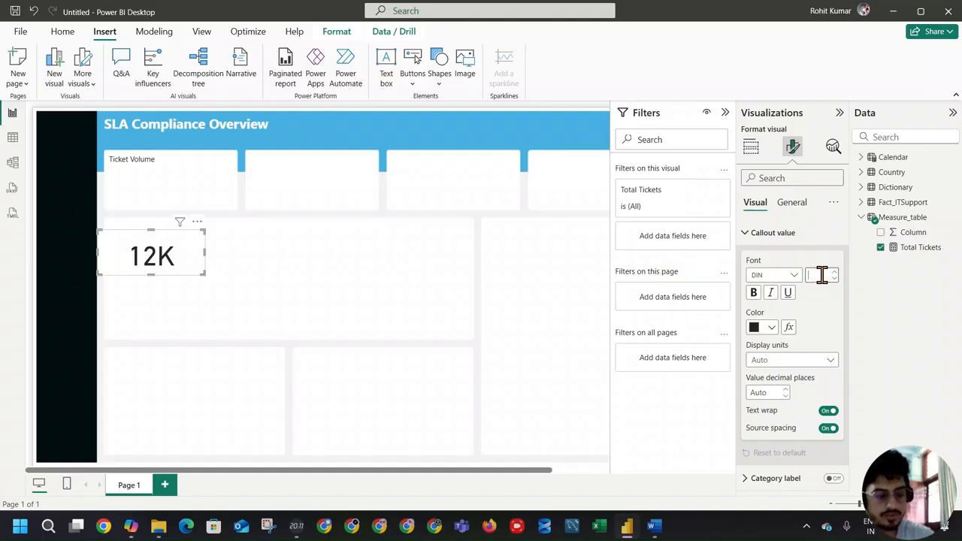
click(790, 362)
click(785, 387)
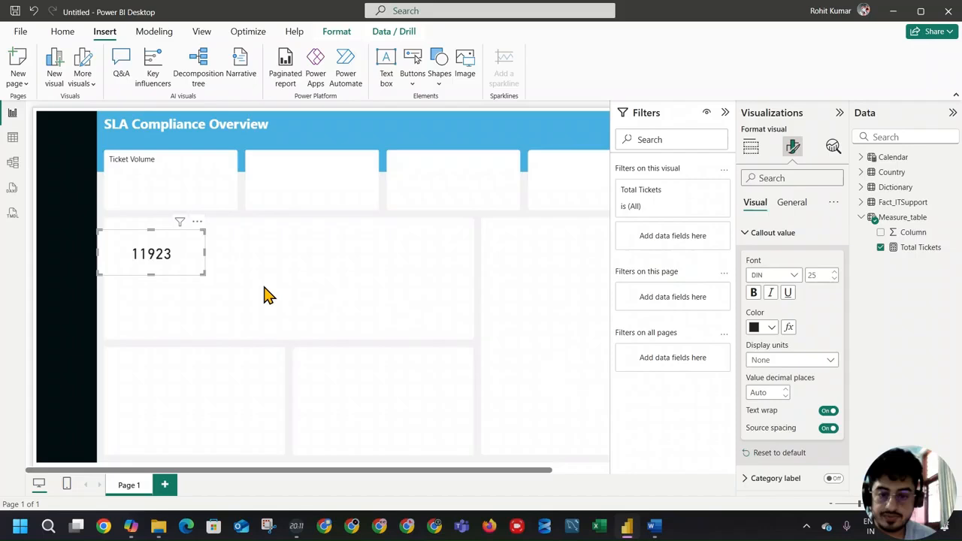
Shrink the Total Tickets card, place it under the "Ticket Volume" label and set its callout value font size to 15
drag(204, 274, 142, 192)
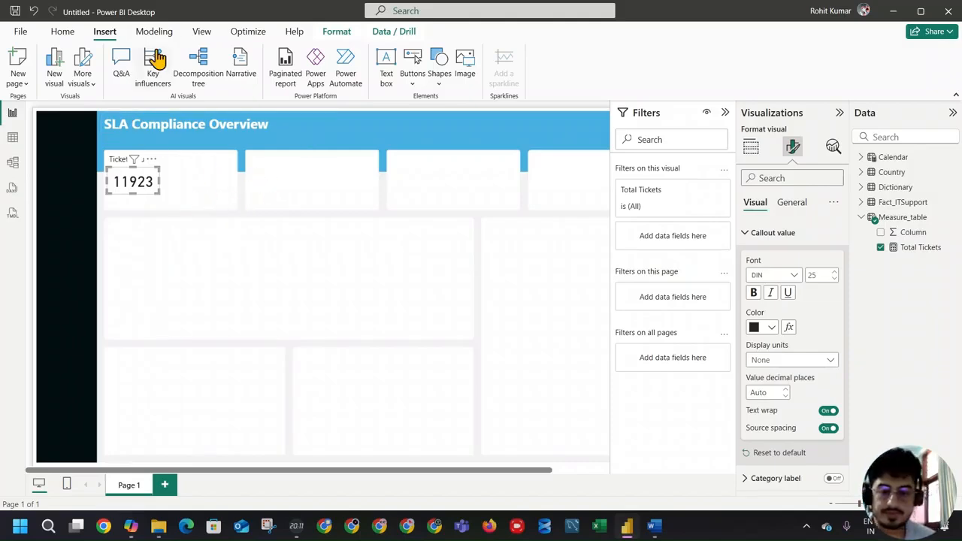
click(127, 197)
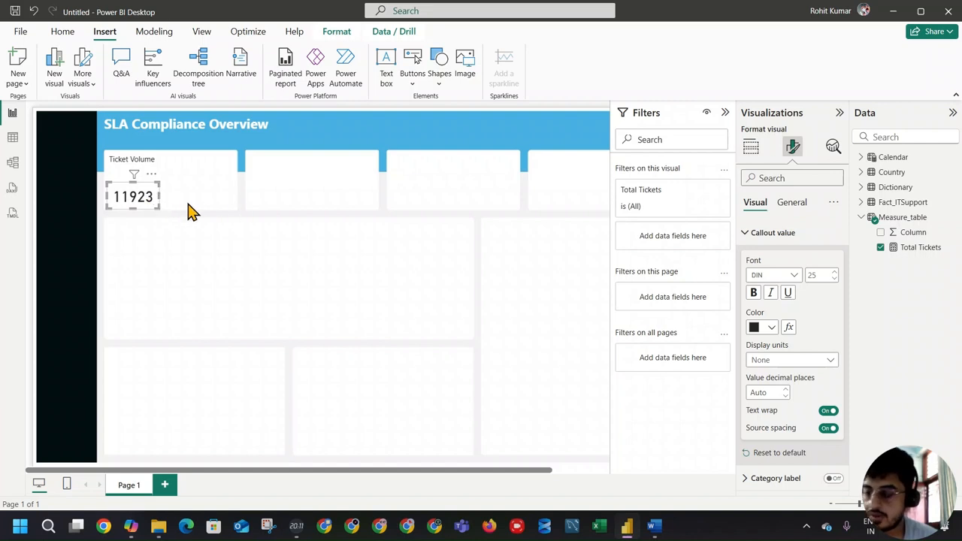
click(827, 277)
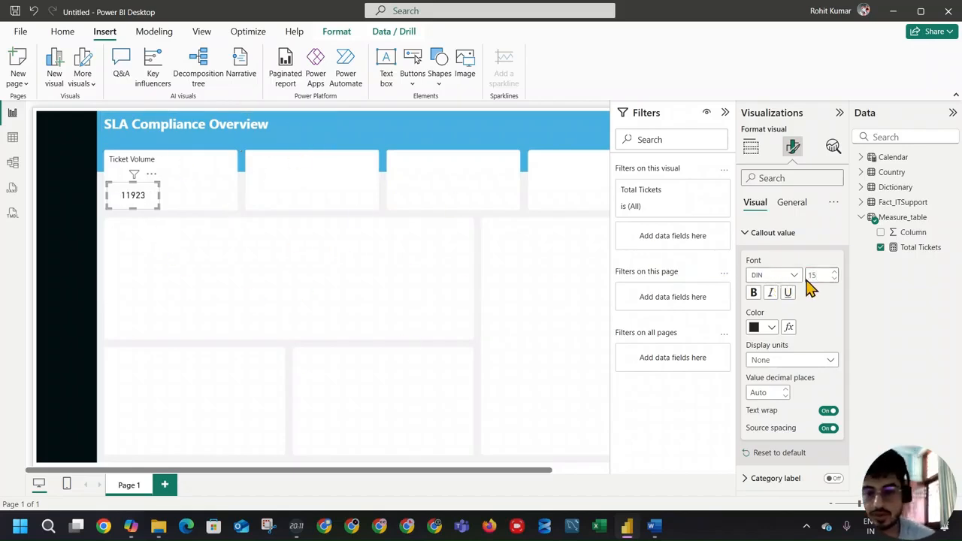
drag(153, 204, 135, 189)
Set the "Ticket Volume" text box's text to 9 pt
click(151, 158)
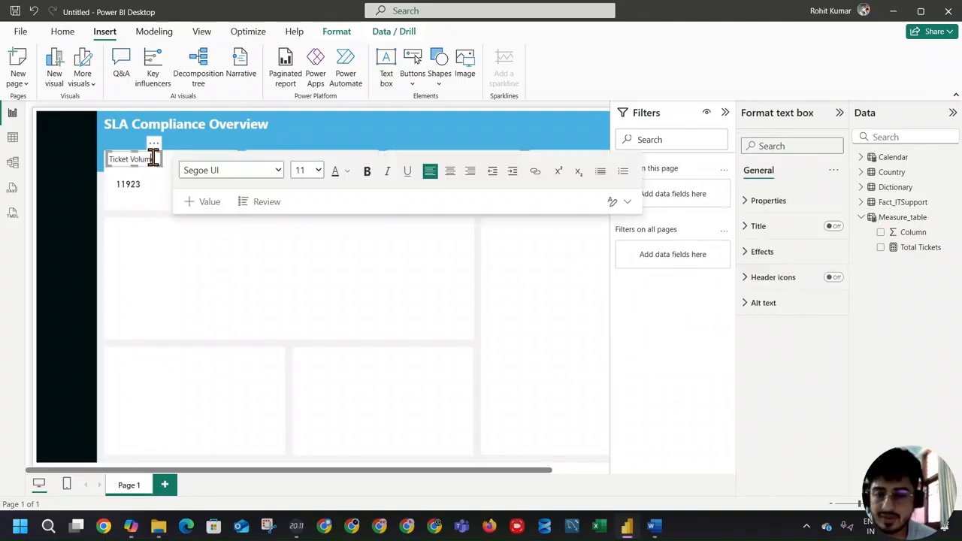
key(ctrl+a)
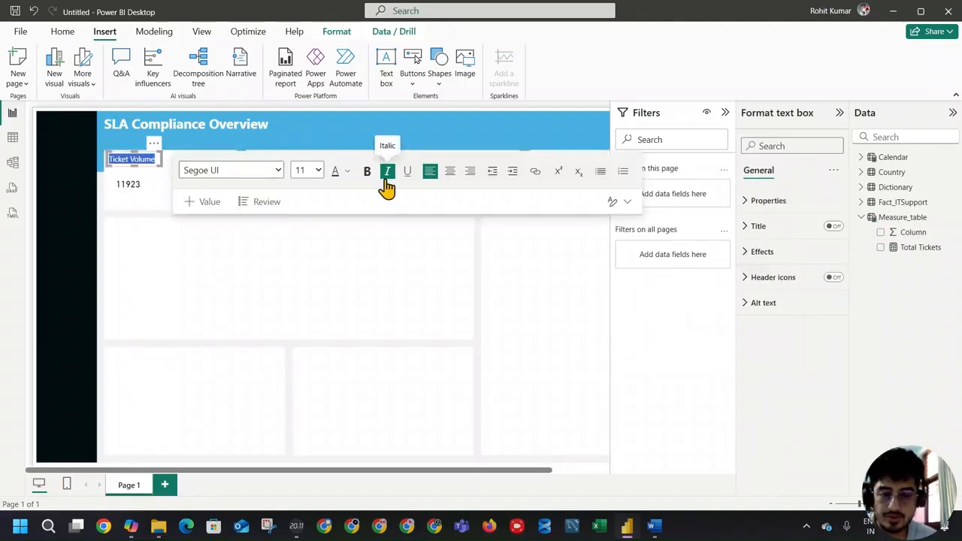
click(320, 172)
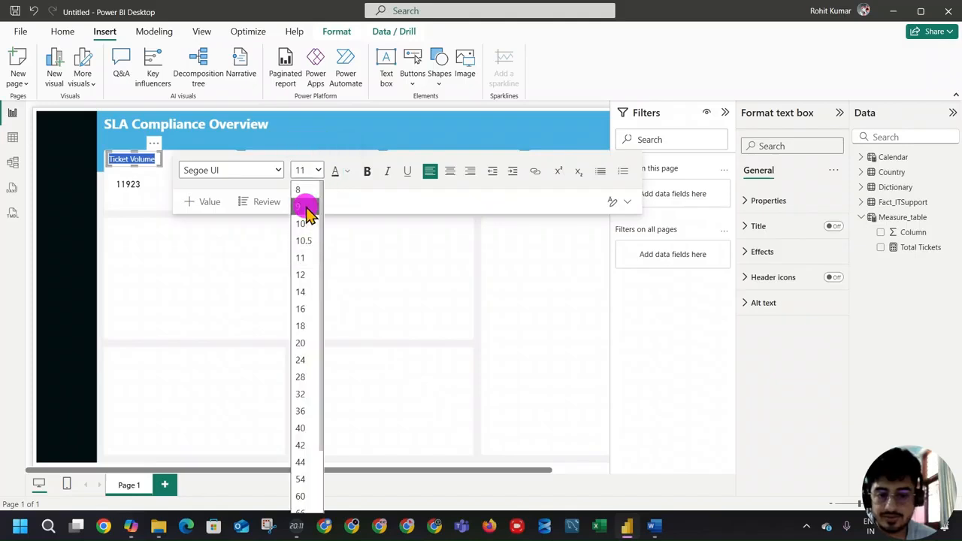
click(308, 208)
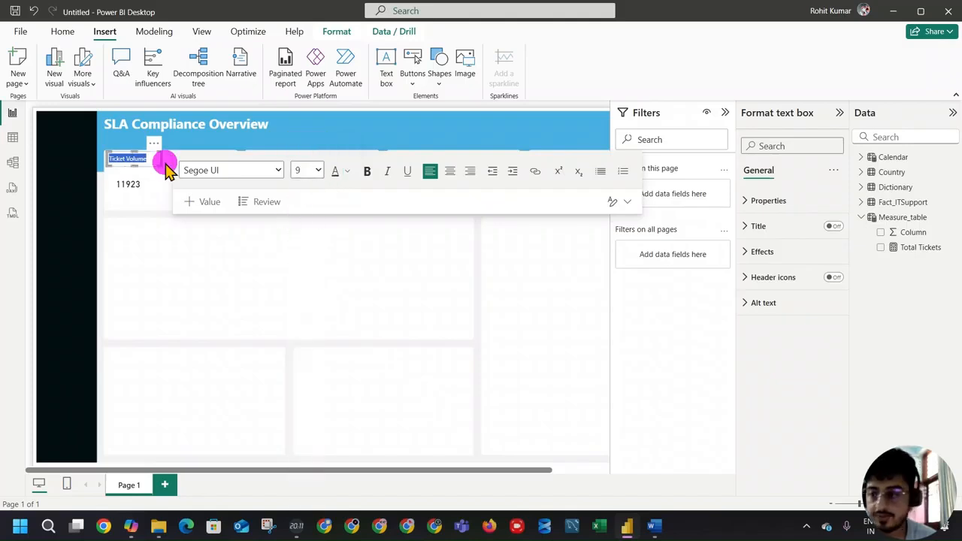
click(169, 171)
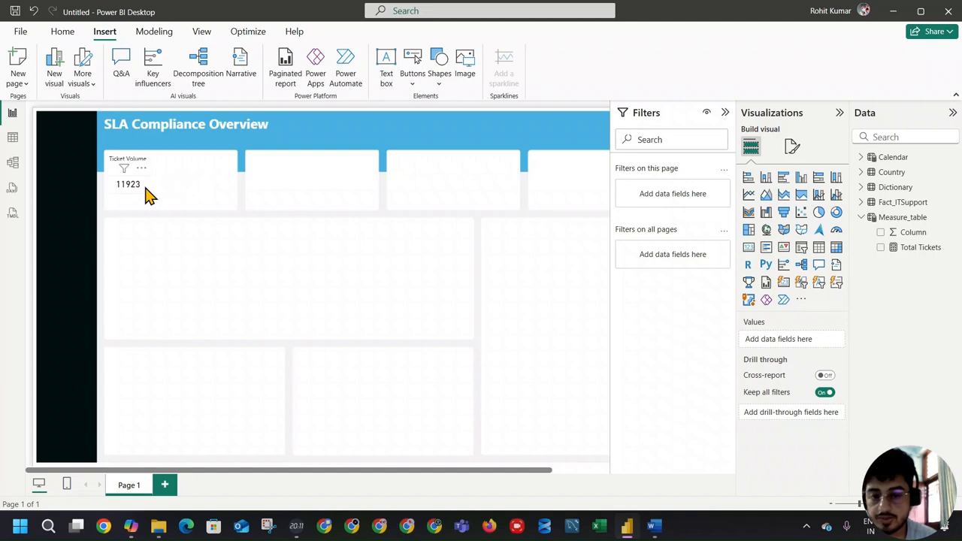
Paste three copies of the "Ticket Volume" text box, placing one just below the original and another near the first card's opposite edge
click(146, 192)
click(142, 157)
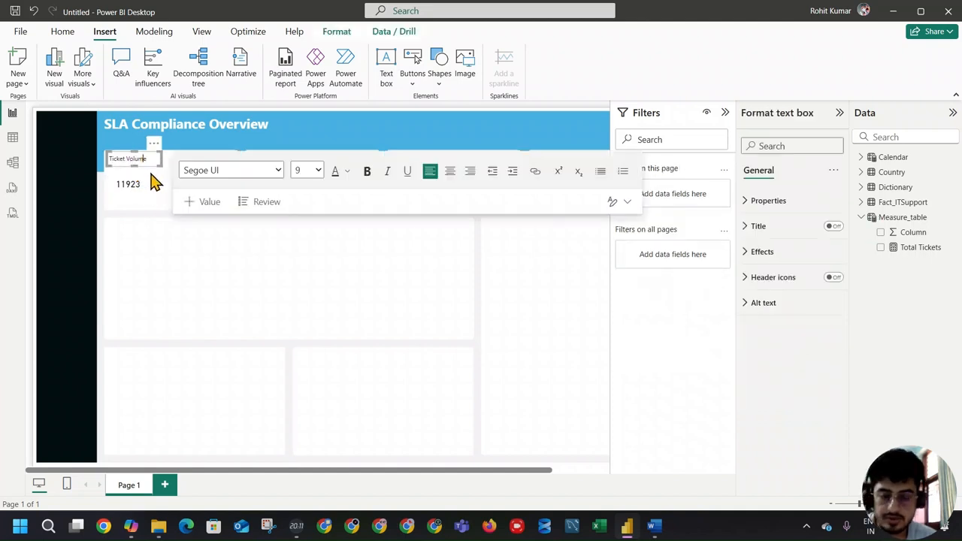
click(156, 144)
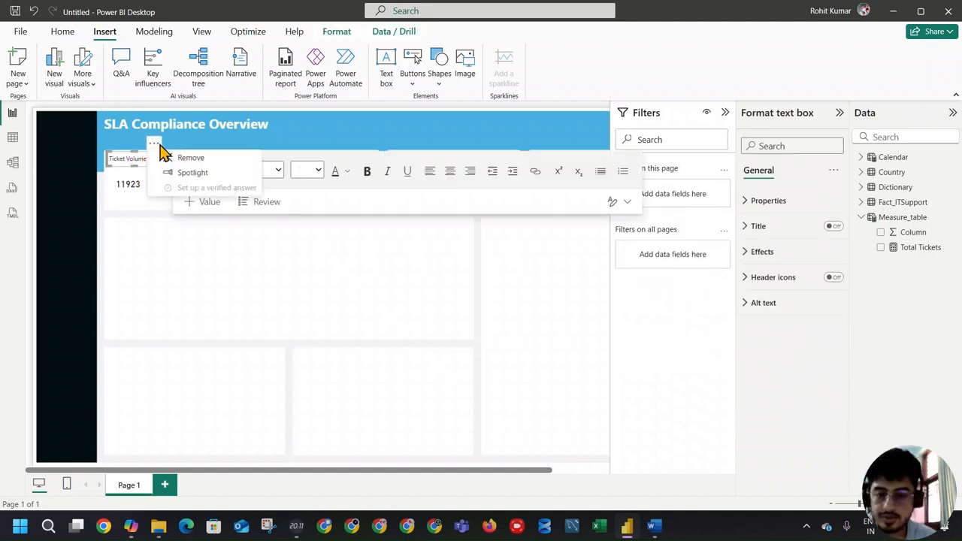
click(155, 147)
click(175, 147)
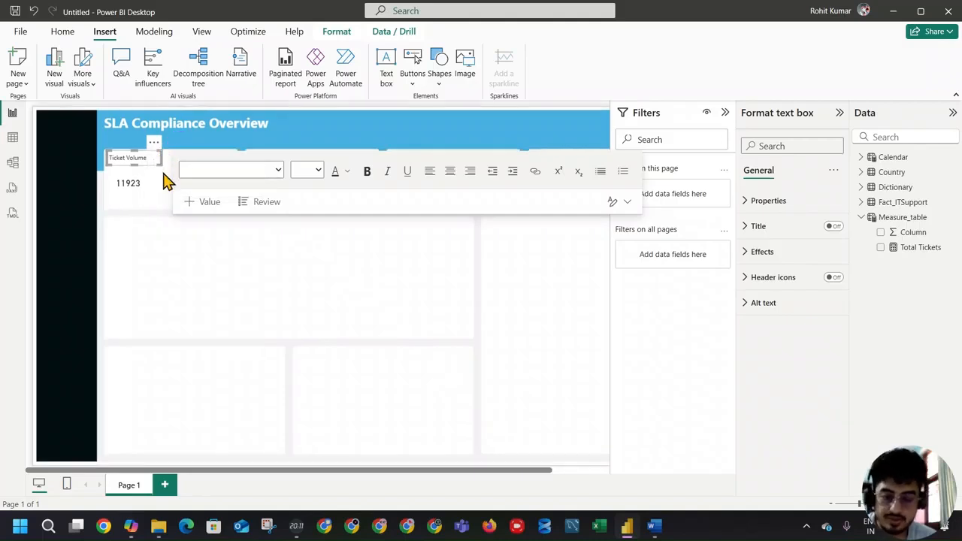
key(ctrl+v)
drag(159, 151, 155, 165)
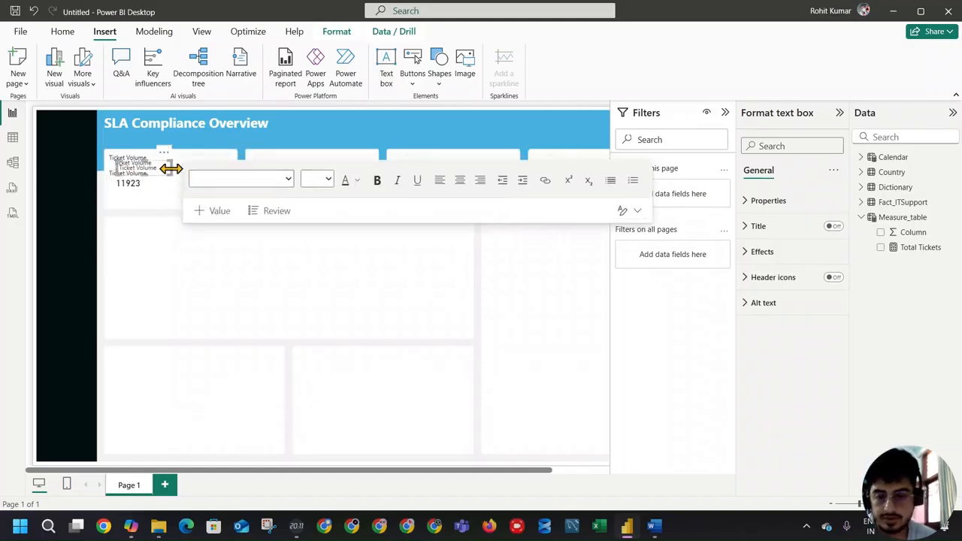
drag(168, 161, 231, 153)
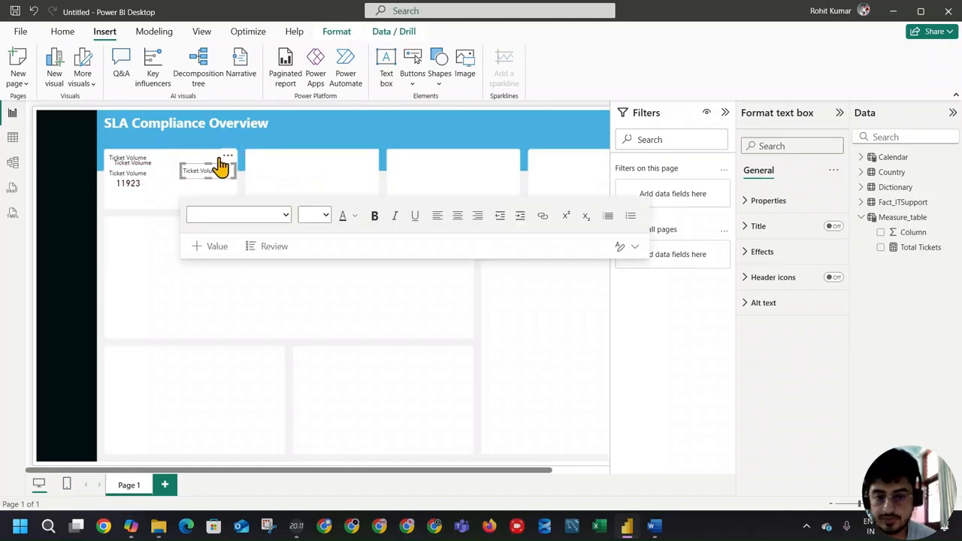
Pull the remaining "Ticket Volume" copy out into the large panel below and change its text to "Within SLA"
click(152, 160)
drag(162, 151, 226, 265)
triple_click(200, 268)
text(Within SLA)
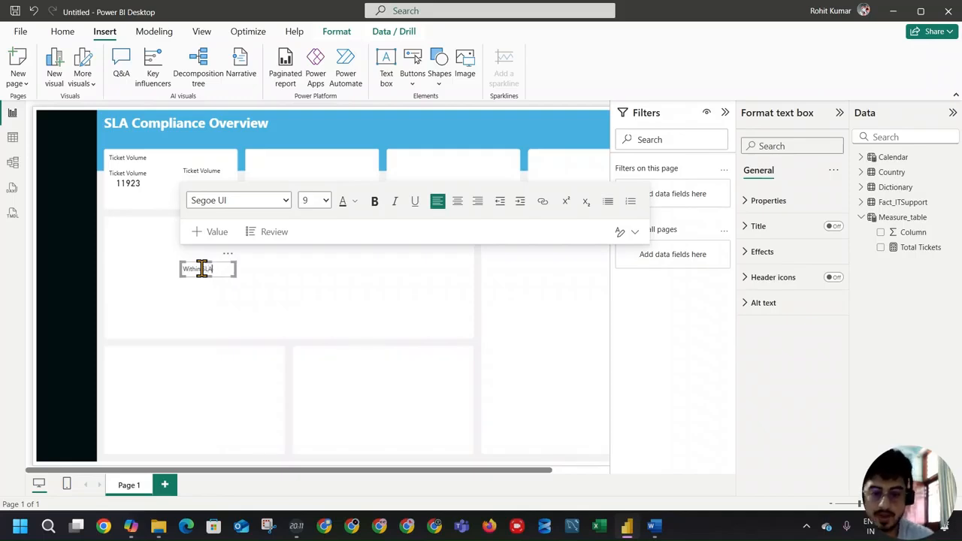
click(230, 293)
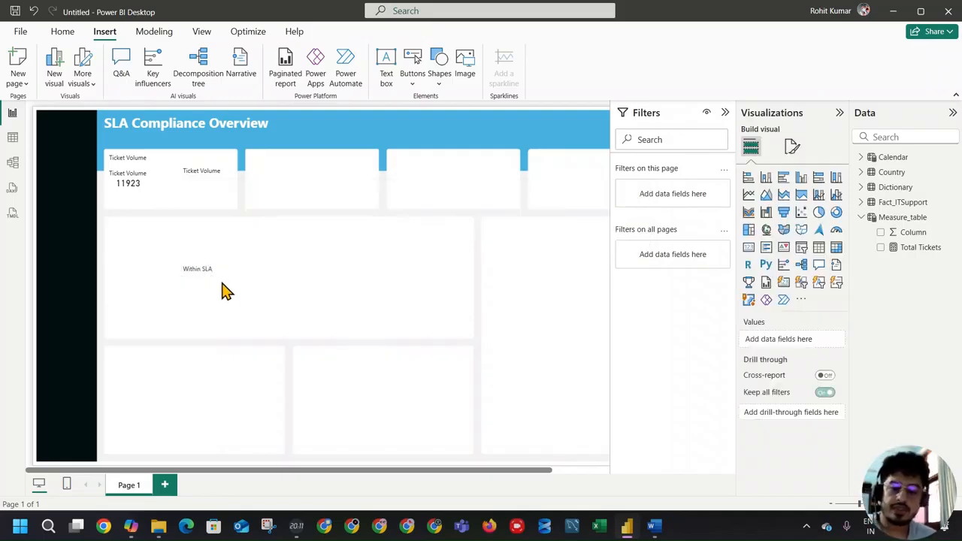
Change the text of the copy near the first card's far edge to "SLA Target" and narrow its box
triple_click(200, 170)
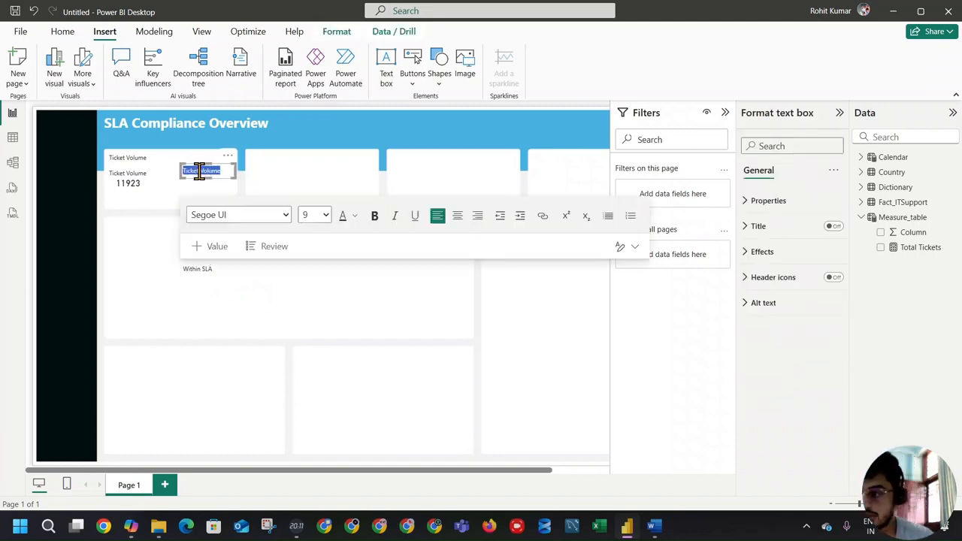
text(SLA Target)
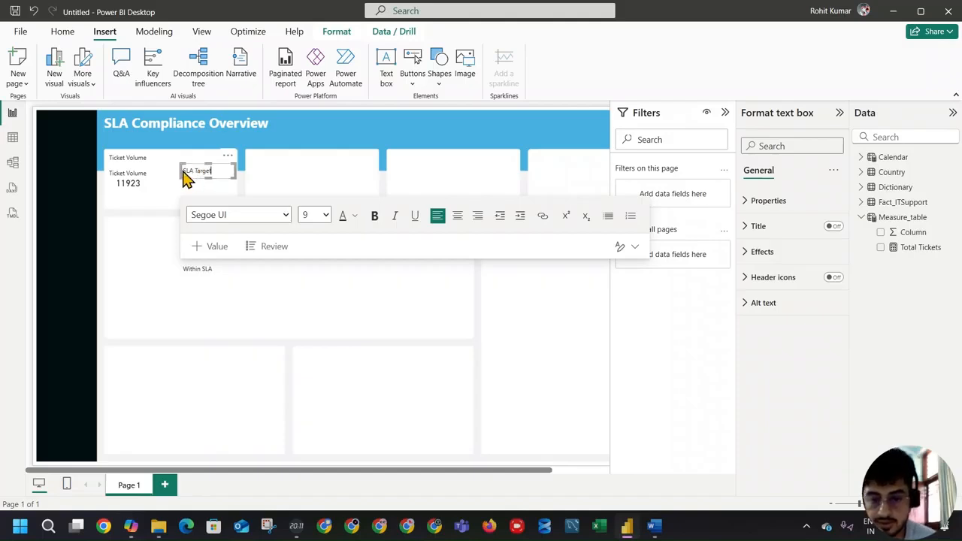
drag(181, 170, 148, 182)
Narrow the "Within SLA" text box and line it up between the lower "Ticket Volume" label and "SLA Target" in the first card
click(129, 173)
click(199, 269)
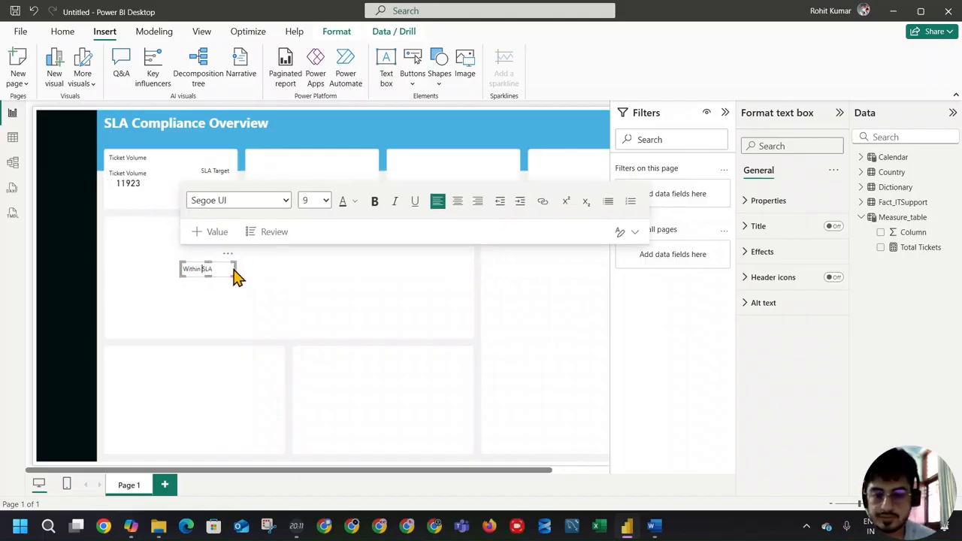
drag(229, 270, 186, 161)
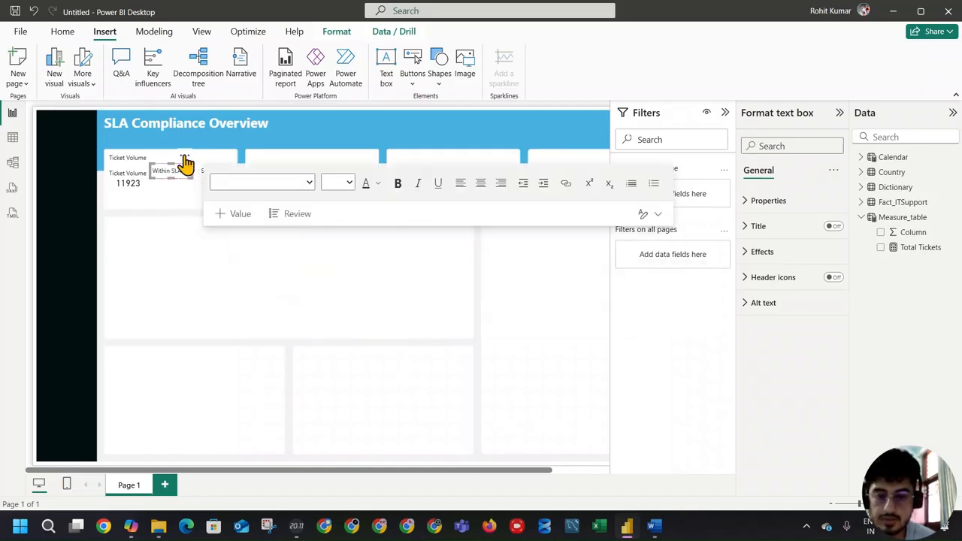
click(130, 171)
click(141, 160)
drag(142, 159, 140, 156)
click(151, 199)
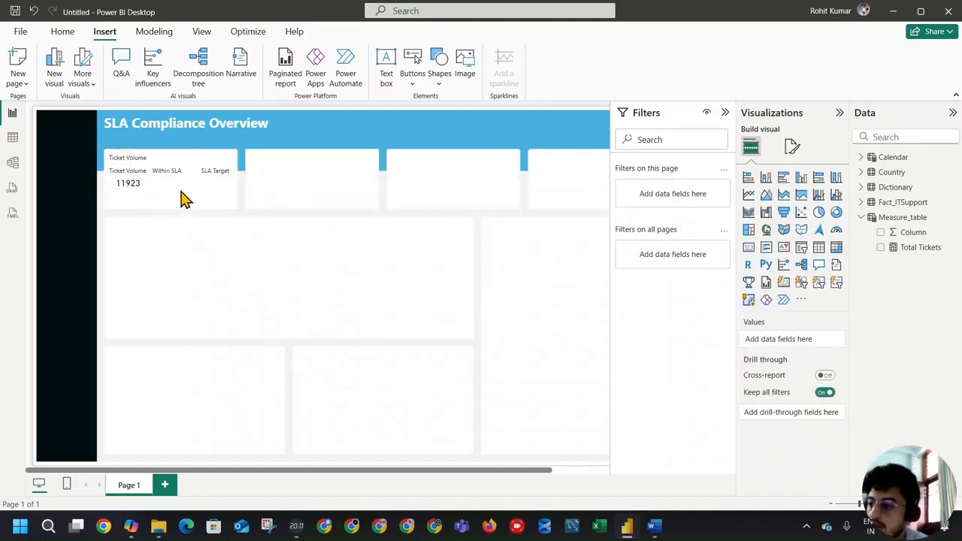
Centre the upper "Ticket Volume" text box along the first card's top as a heading and make its text bold
click(153, 157)
drag(151, 150, 192, 145)
click(402, 169)
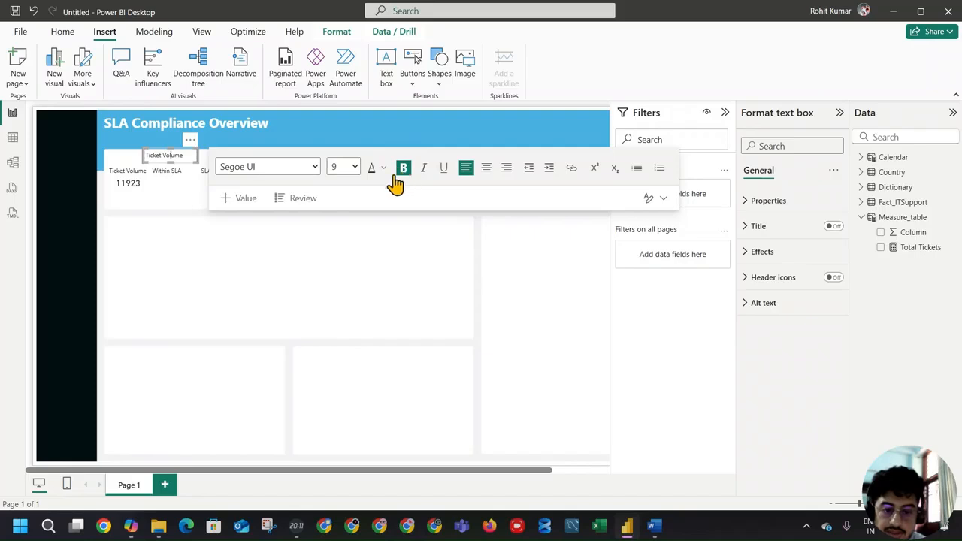
click(404, 168)
click(179, 169)
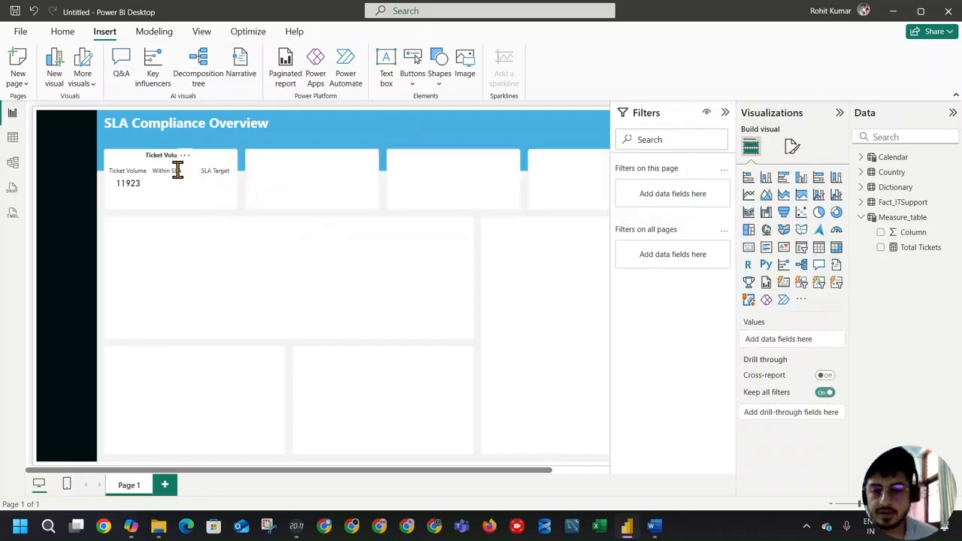
Spread the "Ticket Volume", "Within SLA" and "SLA Target" labels across the first card, just beneath the bold heading
click(142, 171)
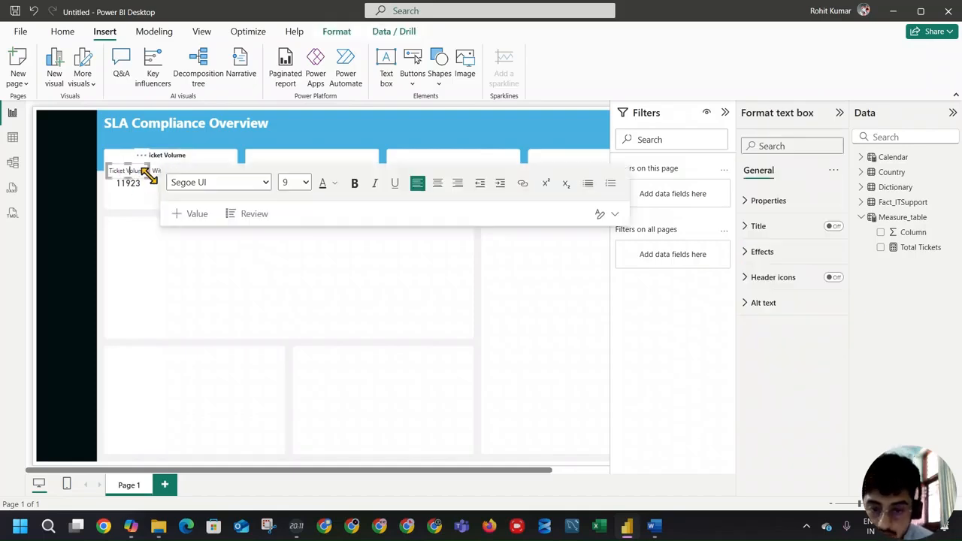
click(143, 162)
drag(143, 154, 136, 182)
click(156, 166)
click(181, 157)
click(214, 168)
click(183, 160)
click(135, 166)
Turn off the background of the Total Tickets card visual
click(141, 190)
click(774, 233)
click(782, 207)
click(788, 283)
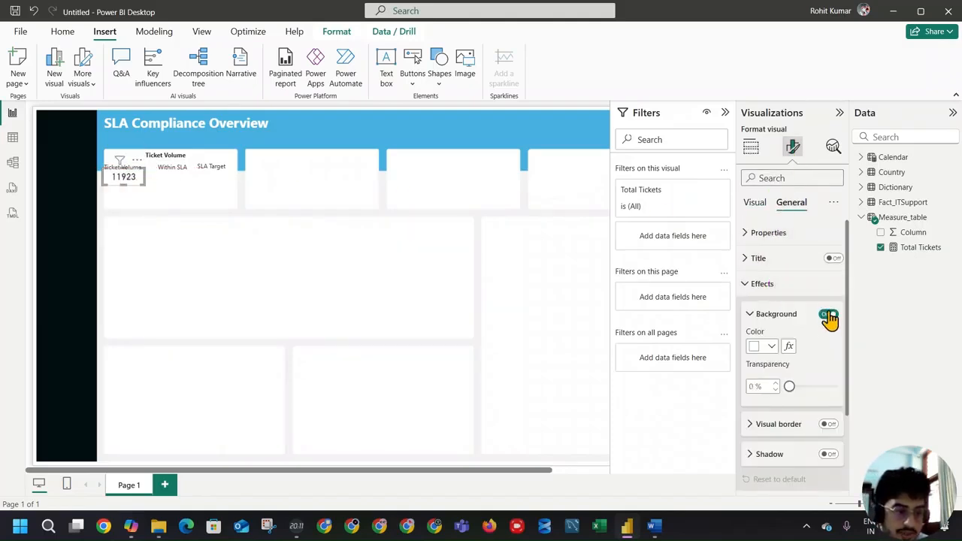
click(144, 182)
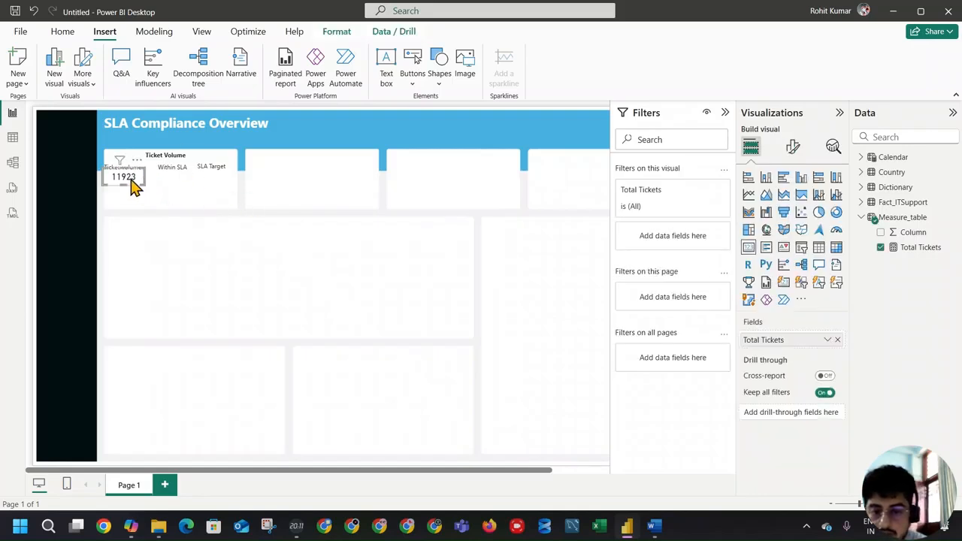
Adjust the Total Tickets card and its "Ticket Volume" label so the value sits directly beneath the label
mouse_move(131, 179)
mouse_down()
mouse_move(124, 187)
mouse_move(138, 166)
mouse_up()
double_click(129, 174)
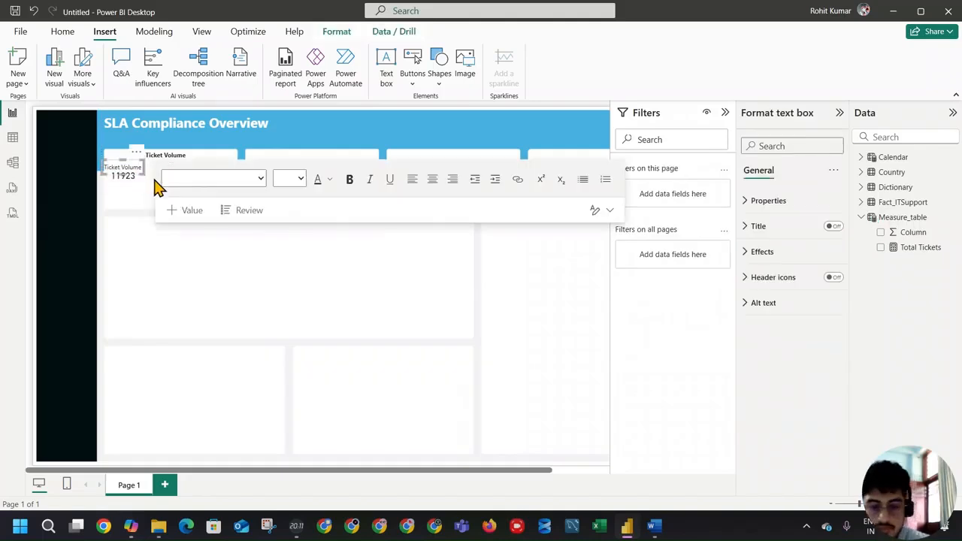
click(146, 194)
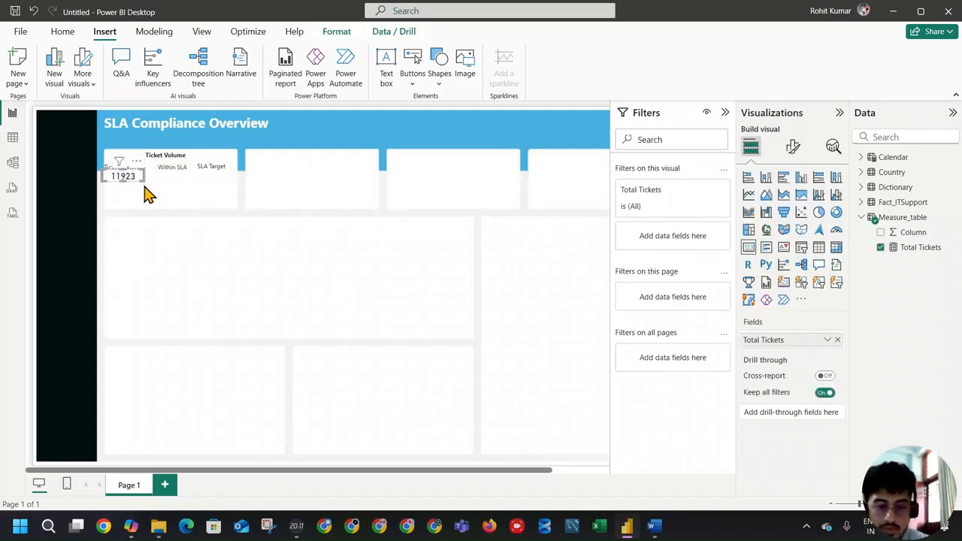
Duplicate the Total Tickets card twice and place the copies under the "Within SLA" and "SLA Target" labels
drag(144, 182, 228, 164)
key(ctrl+v)
drag(227, 166, 228, 167)
click(211, 191)
click(182, 183)
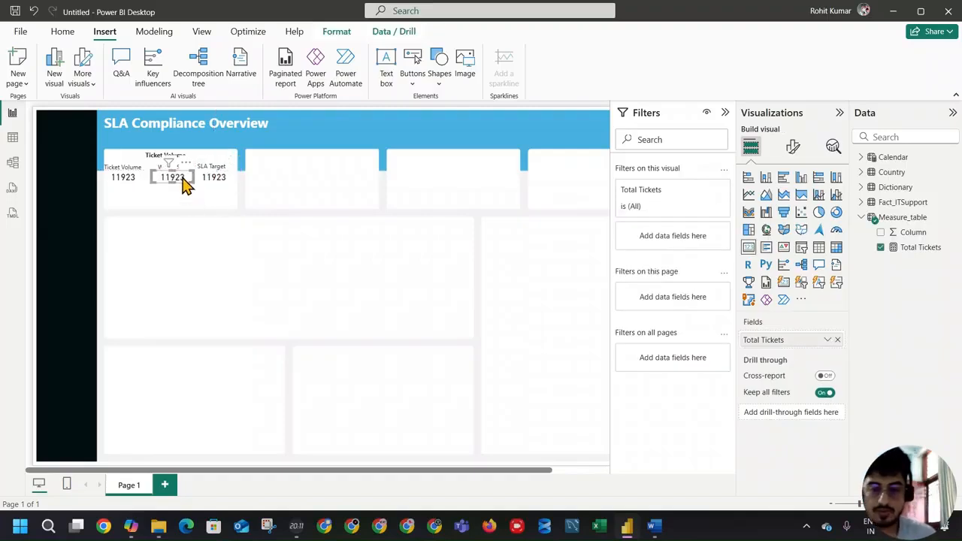
click(122, 180)
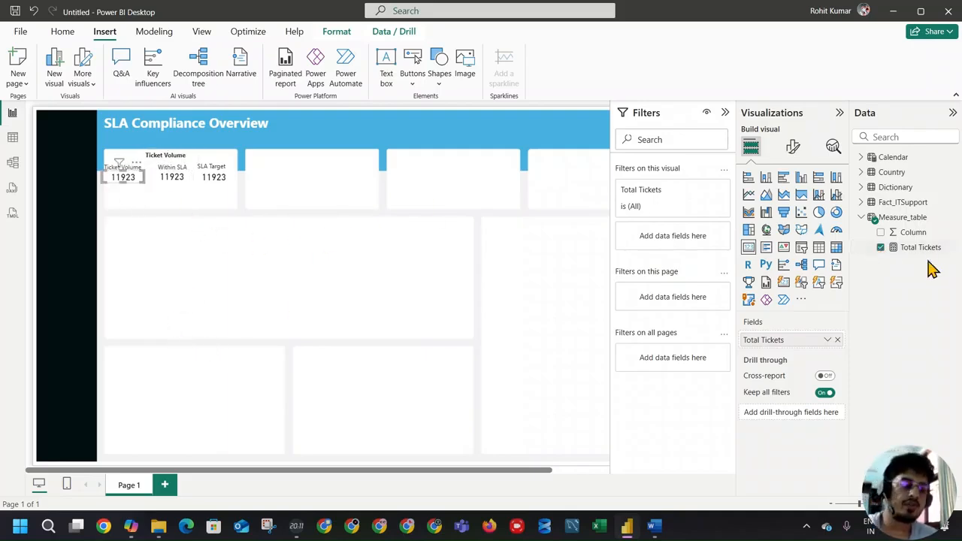
click(137, 236)
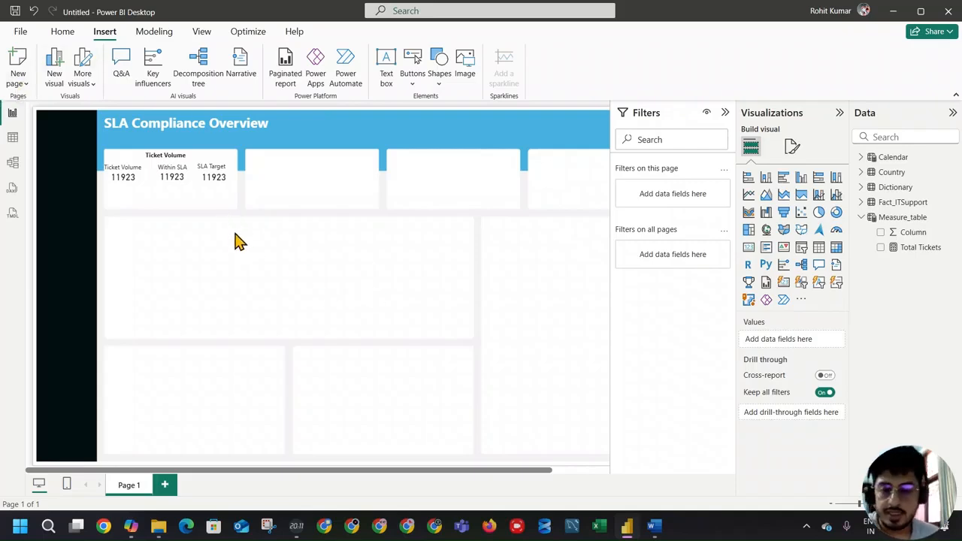
click(210, 180)
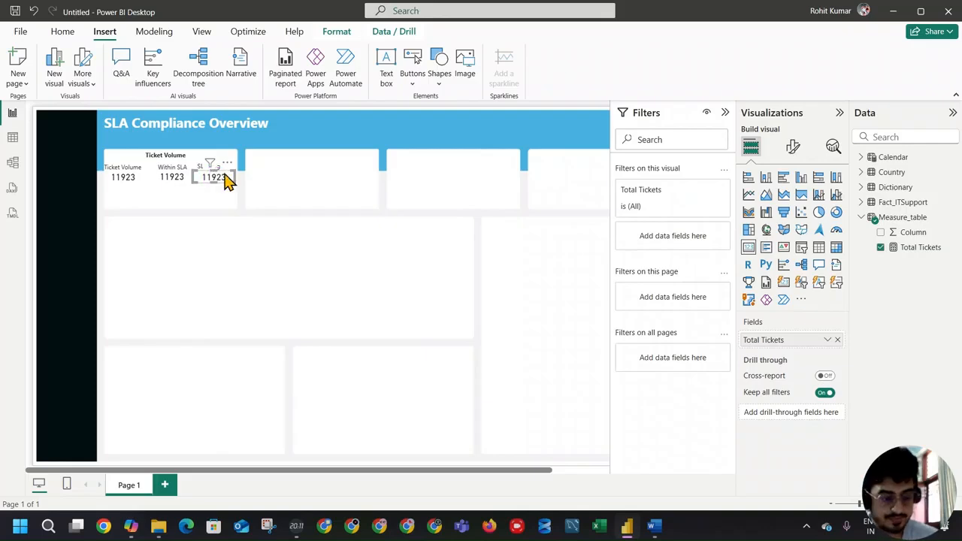
Open the Fact_ITSupport table's data and examine its Date and Resolution Date columns
click(217, 204)
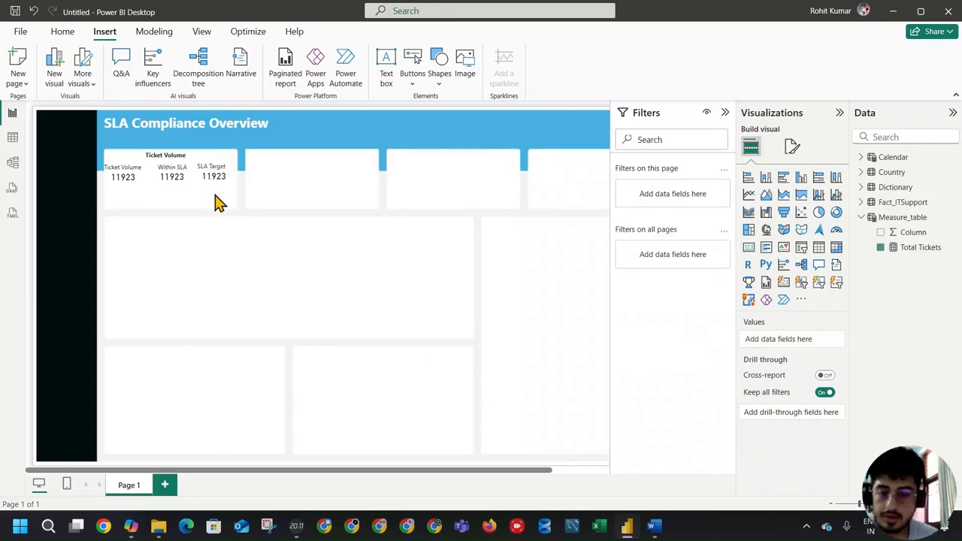
click(902, 202)
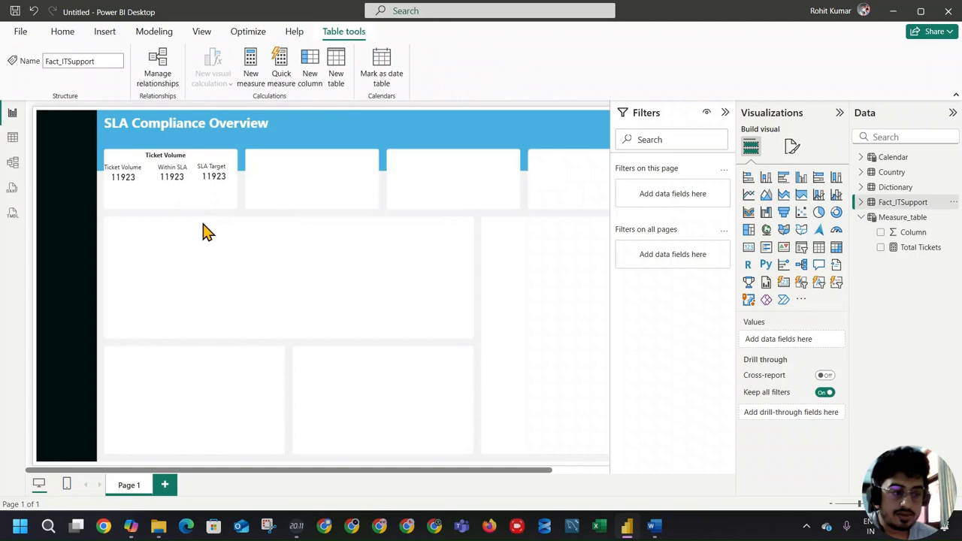
click(12, 140)
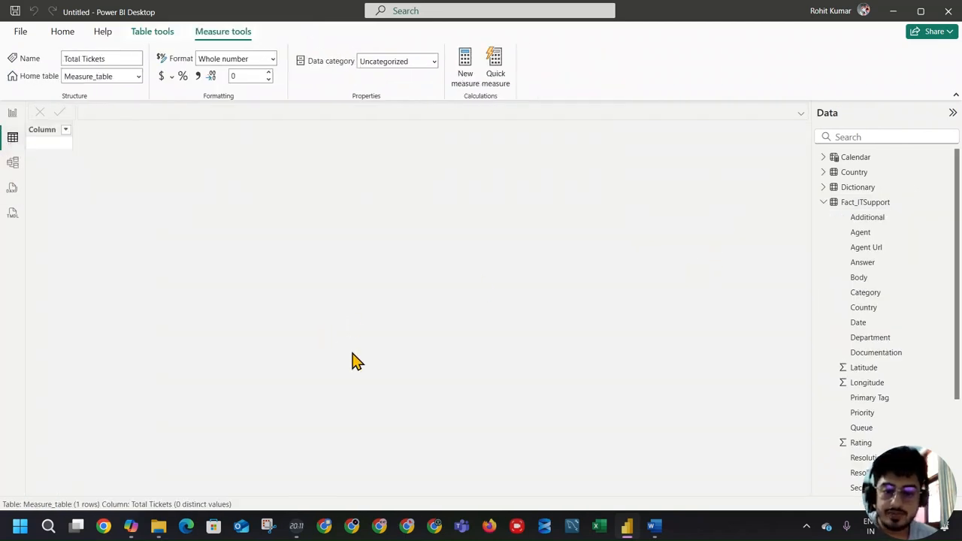
click(856, 204)
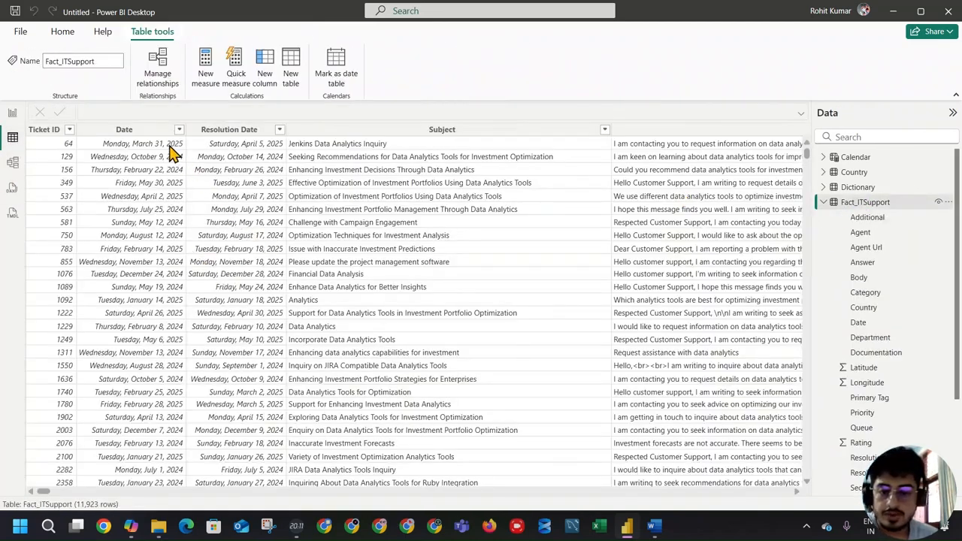
click(149, 134)
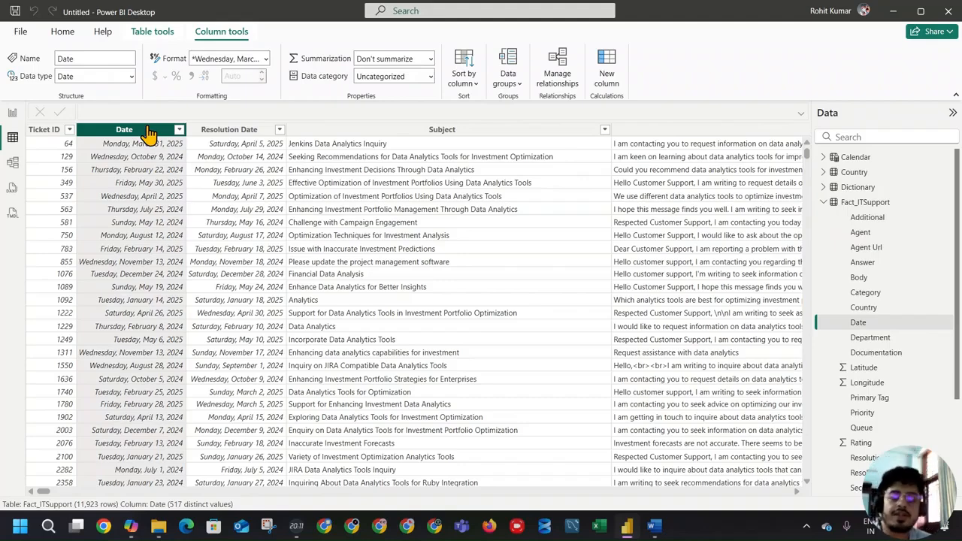
double_click(148, 131)
click(248, 130)
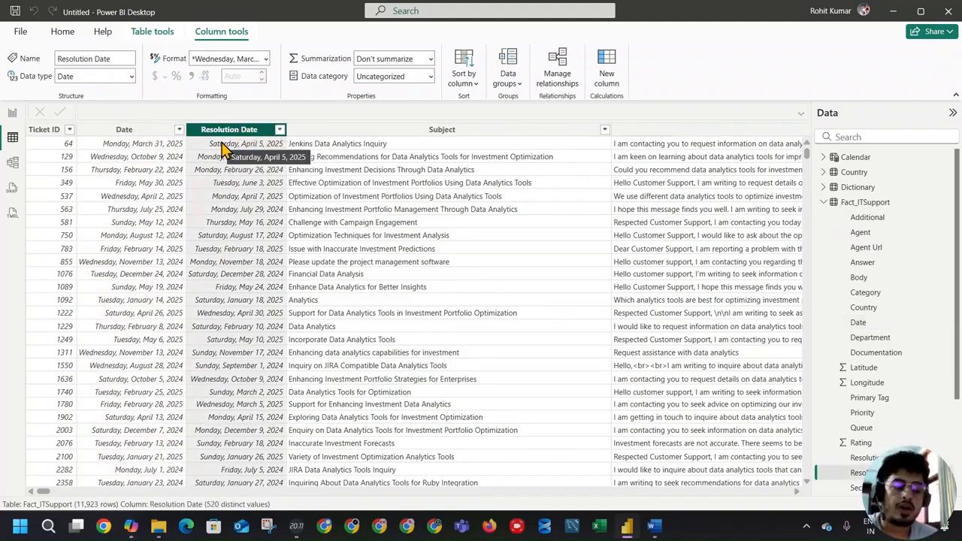
Choose Date as the Date column's data type and set its display format to 14 March, 2001 (d mmmm, yyyy)
click(113, 130)
click(123, 76)
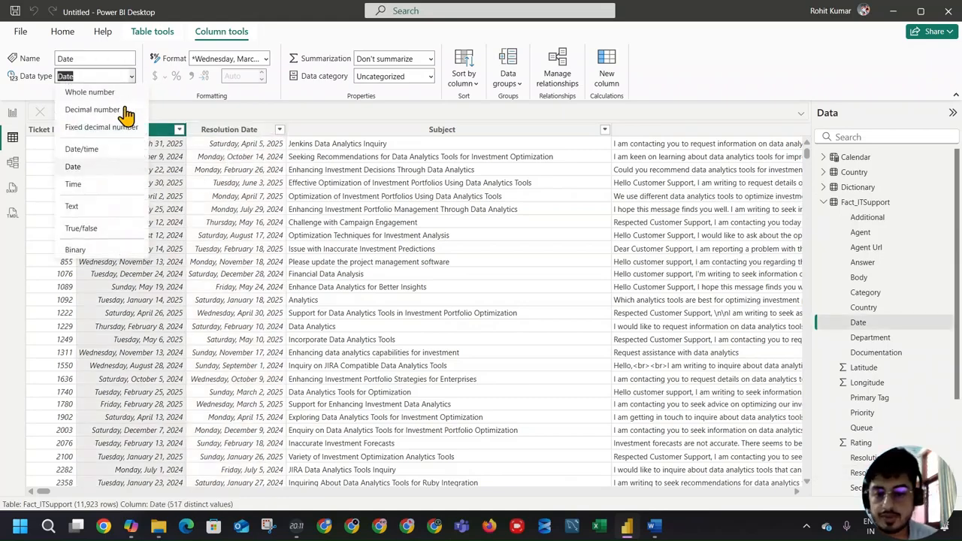
click(122, 166)
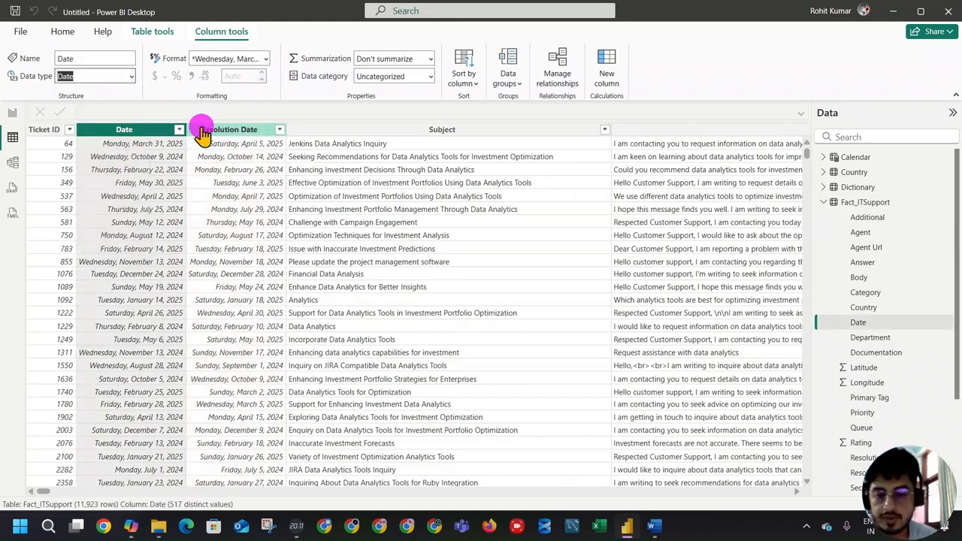
click(201, 129)
click(125, 131)
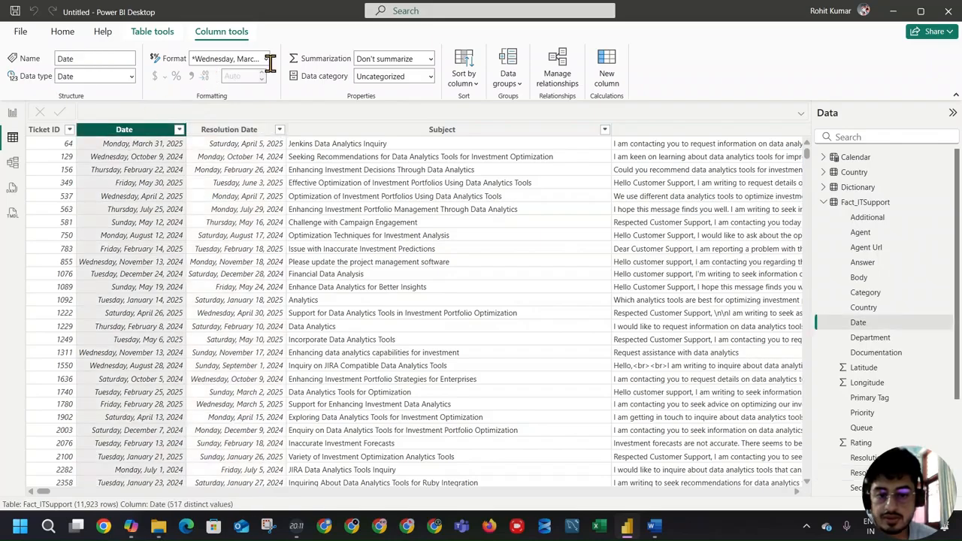
click(267, 60)
click(290, 201)
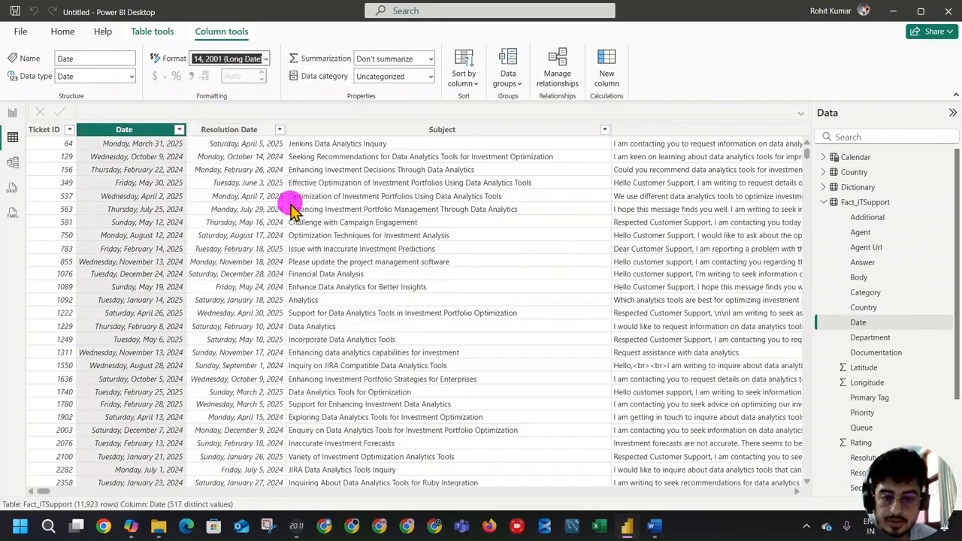
click(267, 60)
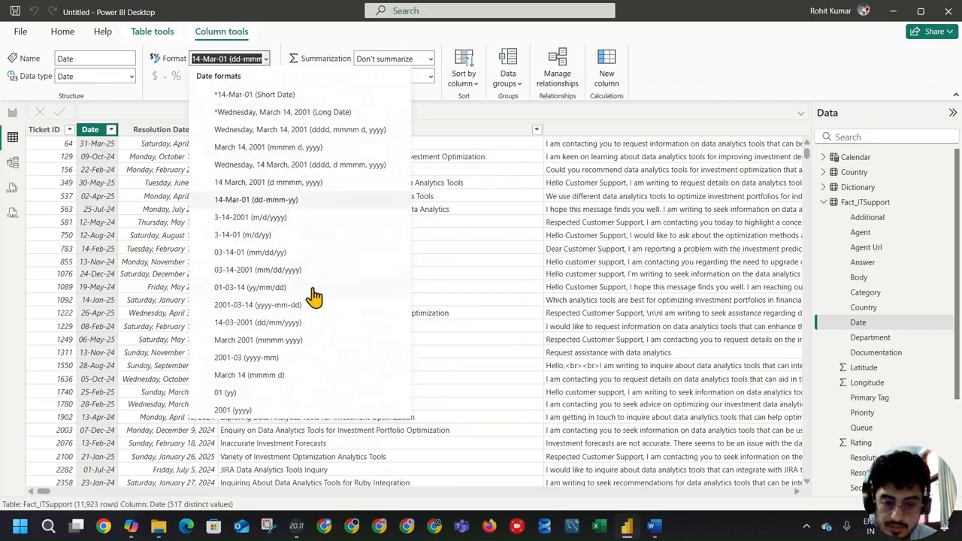
click(316, 184)
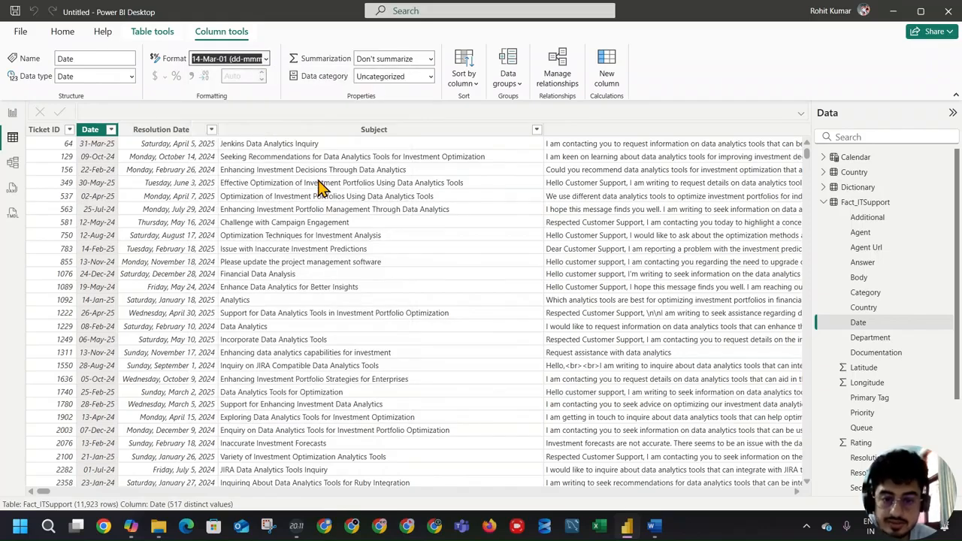
Set the Resolution Date column's display format to 14 March, 2001 (d mmmm, yyyy)
click(200, 133)
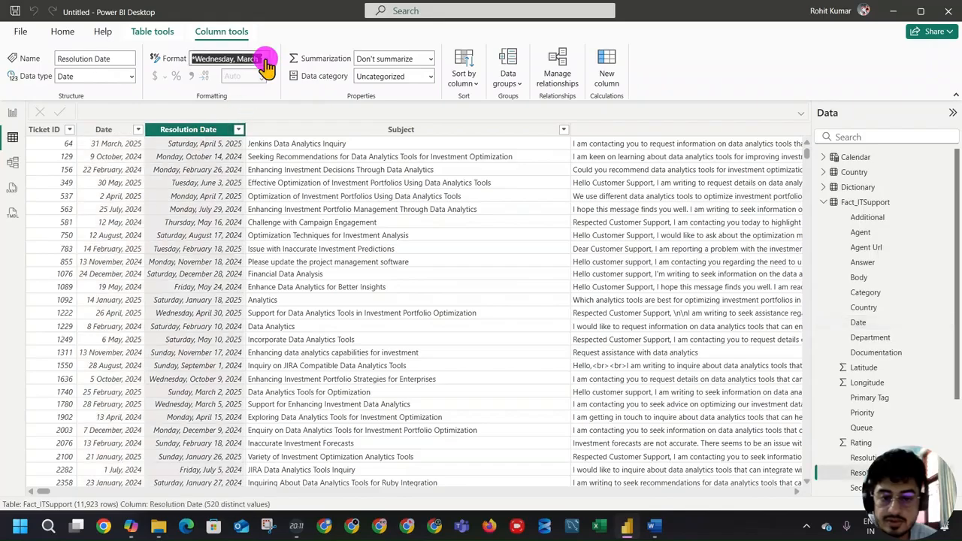
click(265, 60)
scroll(311, 283, down, 10)
scroll(288, 288, up, 10)
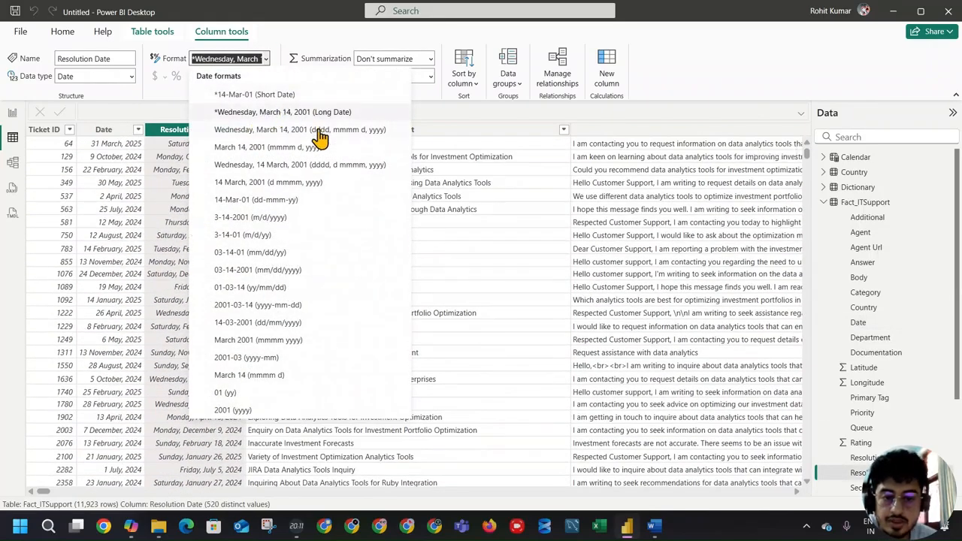
click(315, 186)
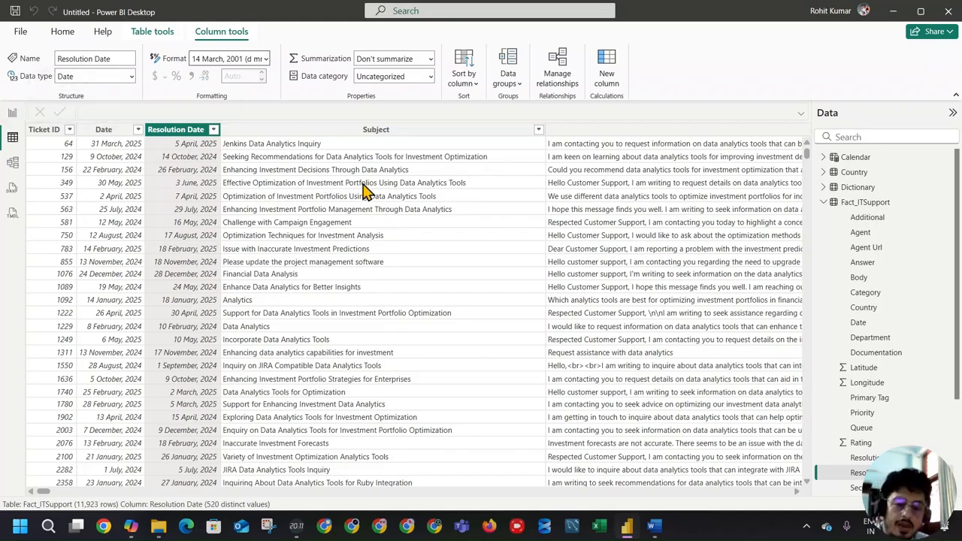
Add the calculated column Resolved Hours = DATEDIFF(Fact_ITSupport[Date],Fact_ITSupport[Resolution Date],HOUR) to the Fact_ITSupport table
click(607, 75)
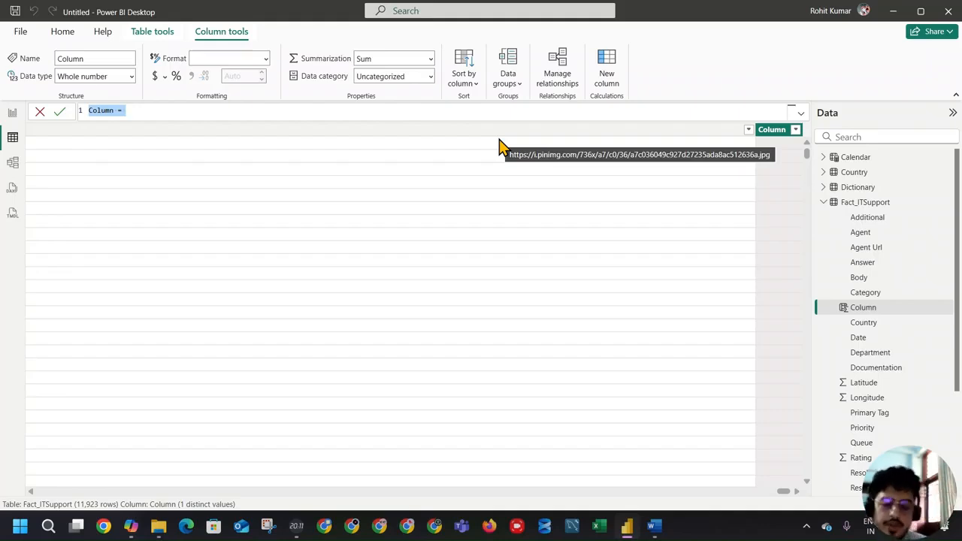
text(Da)
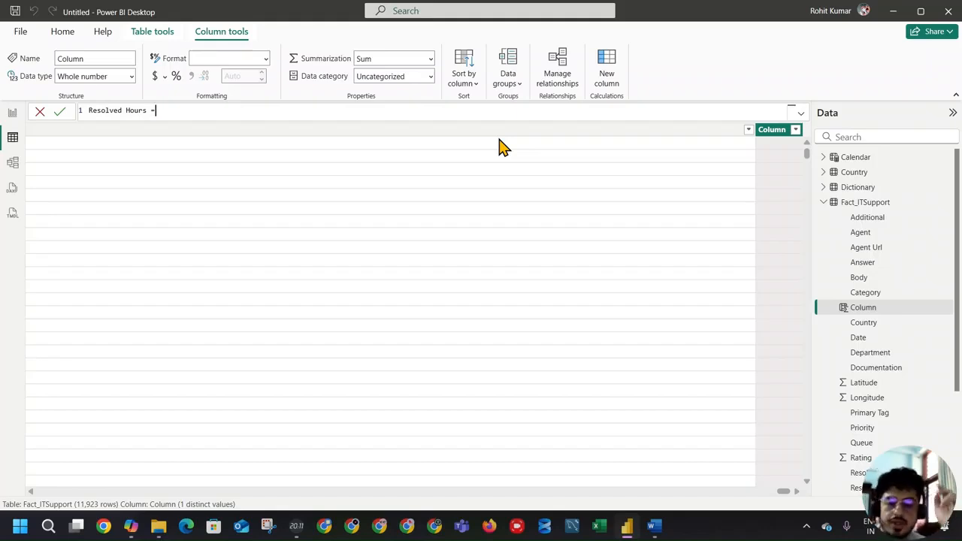
text(dated)
key(Tab)
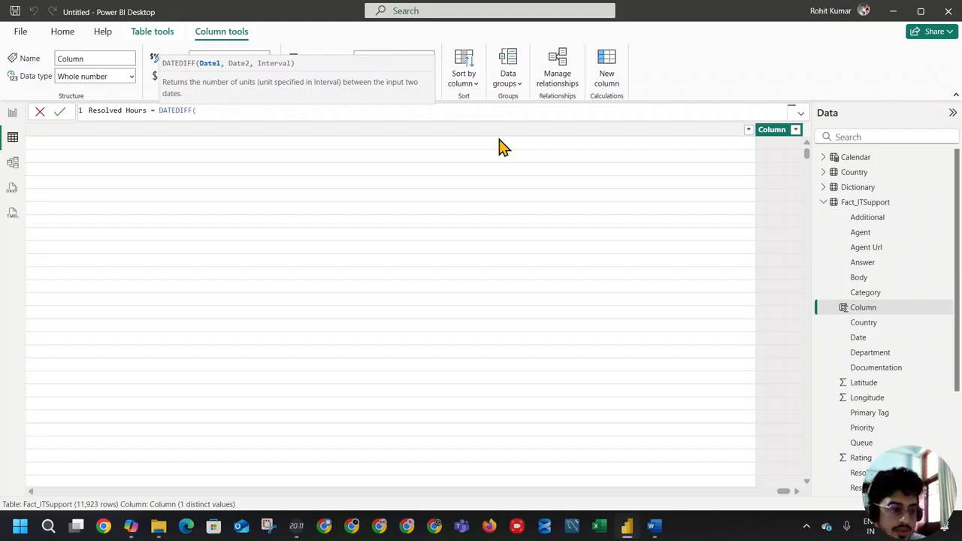
text(date)
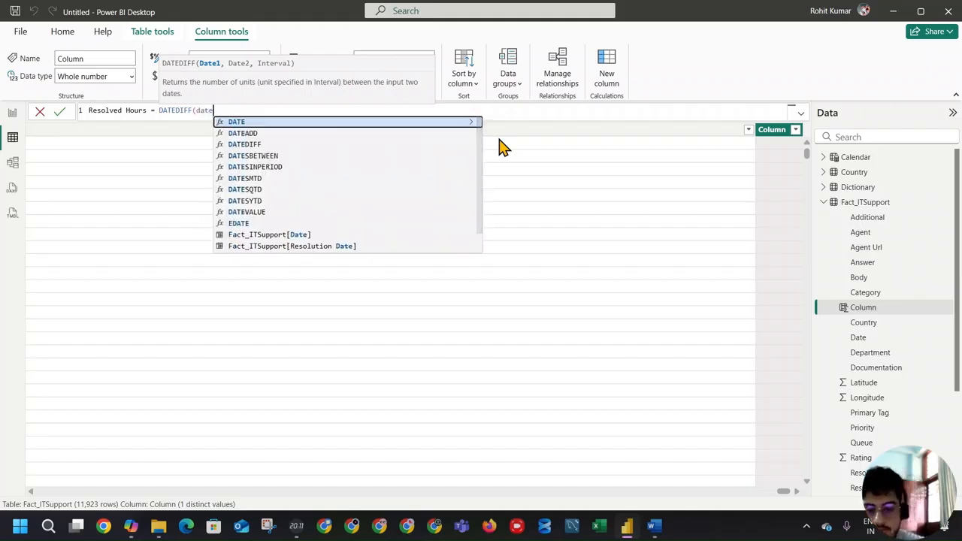
click(276, 235)
text(,)
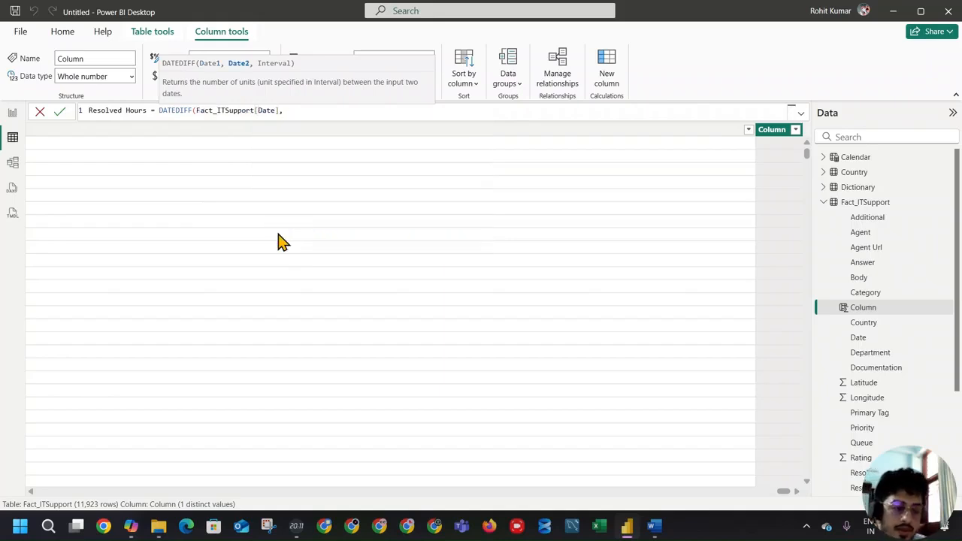
text(res)
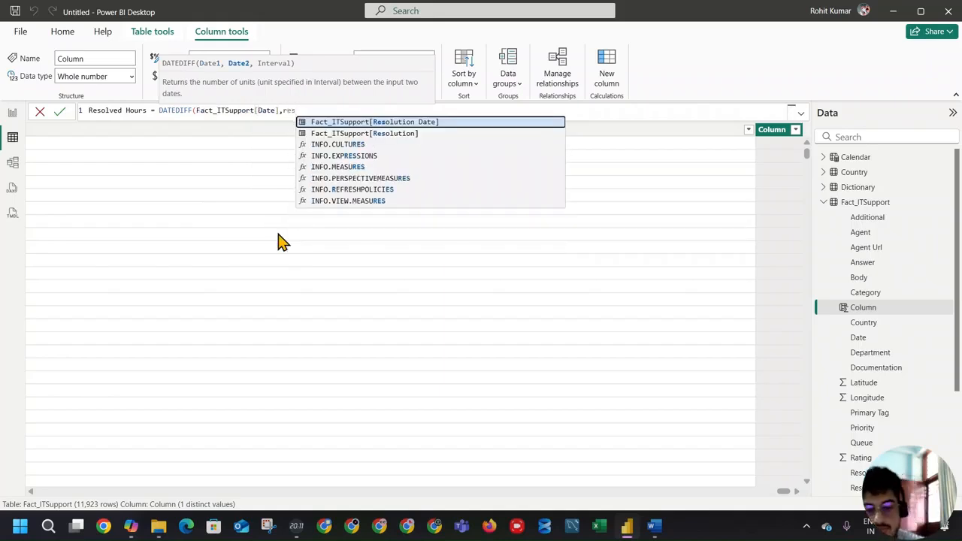
click(328, 126)
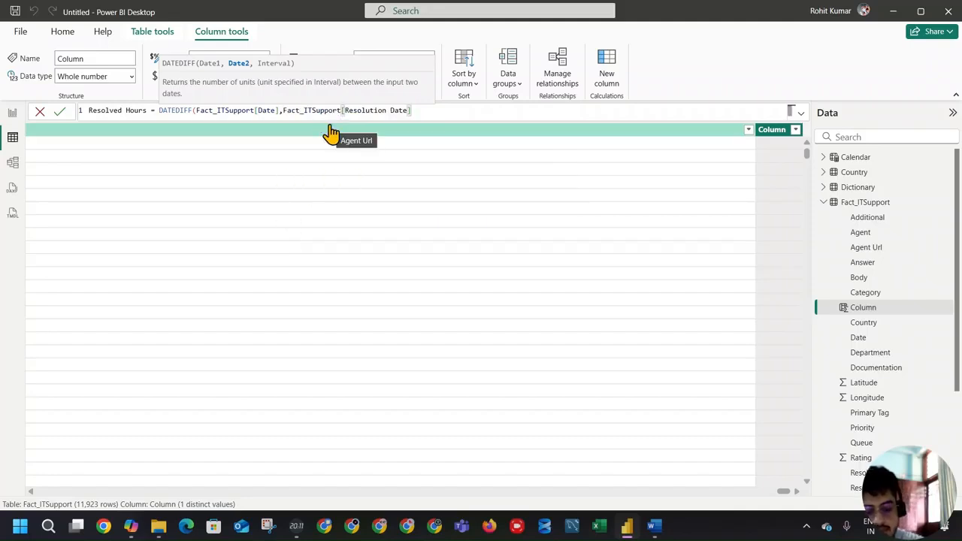
text(,)
text(HOUR)
key(Tab)
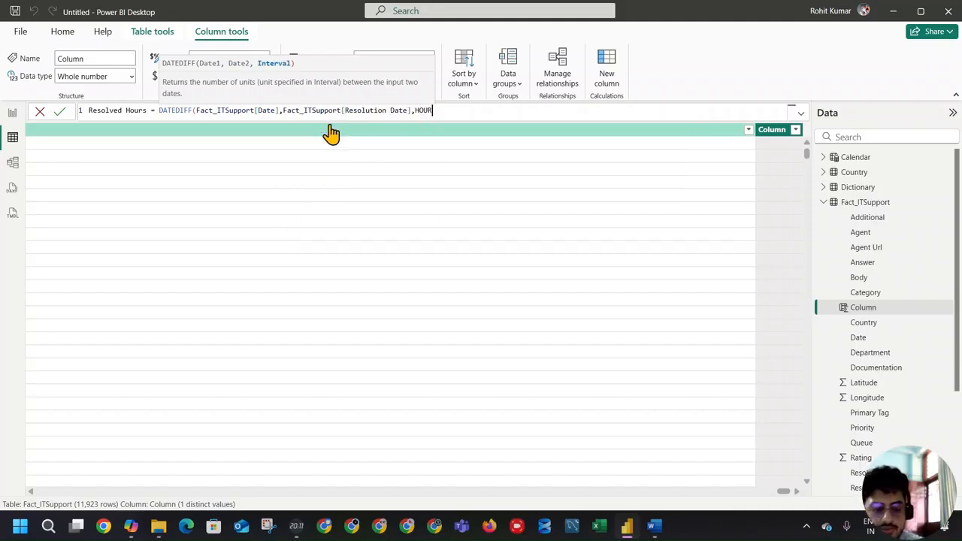
text())
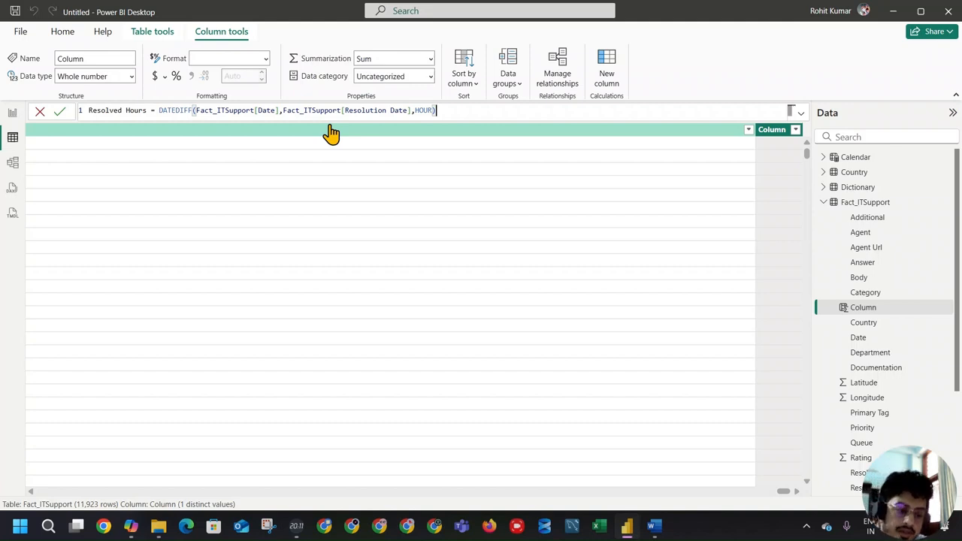
key(Return)
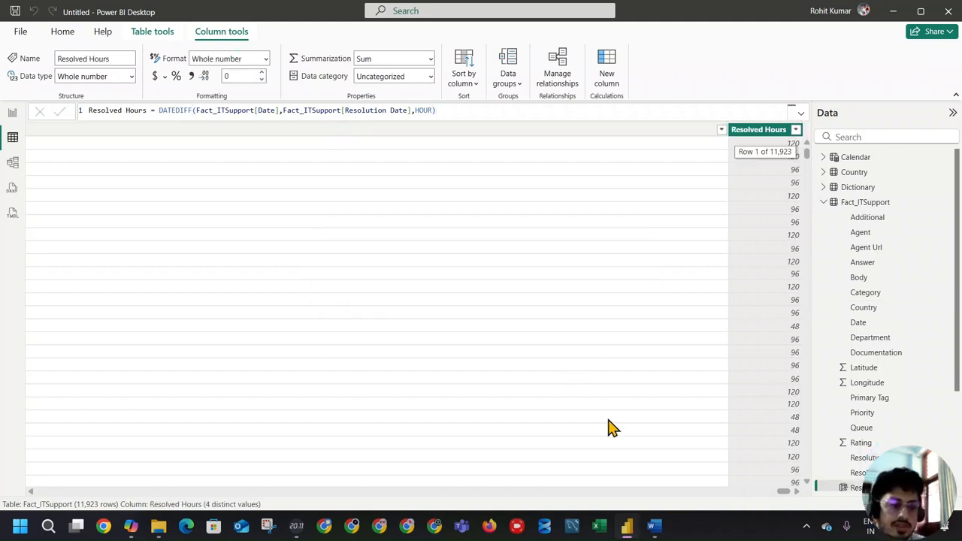
Check Resolved Hours against the first ticket's dates by calculating =5*24 in cell C2 of an Excel workbook, and return to Power BI
drag(783, 490, 806, 493)
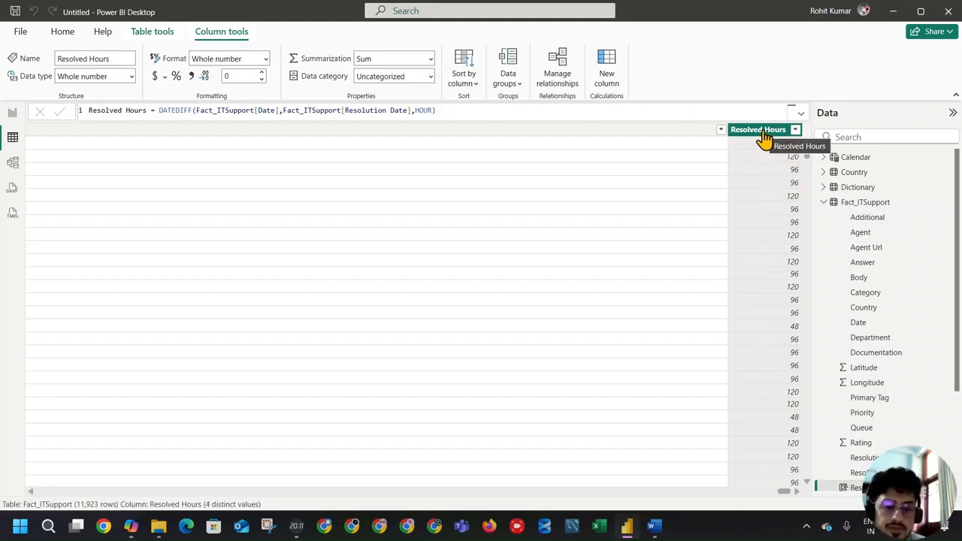
drag(785, 491, 23, 488)
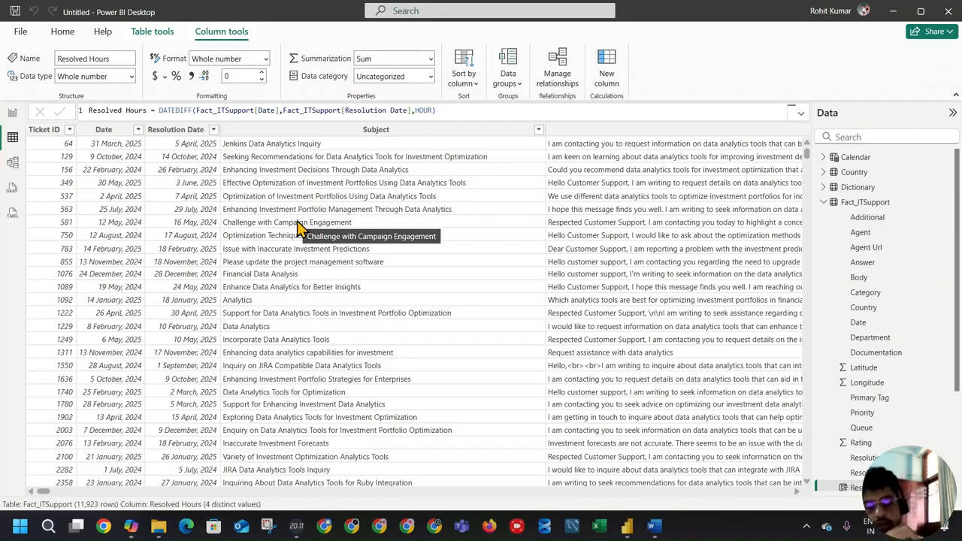
click(434, 15)
key(alt+Tab)
click(121, 165)
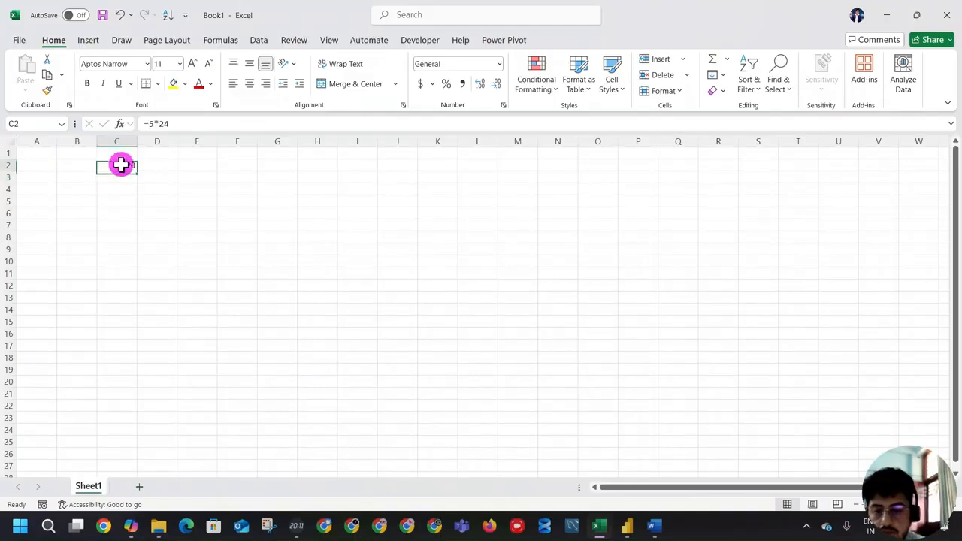
key(alt+Tab)
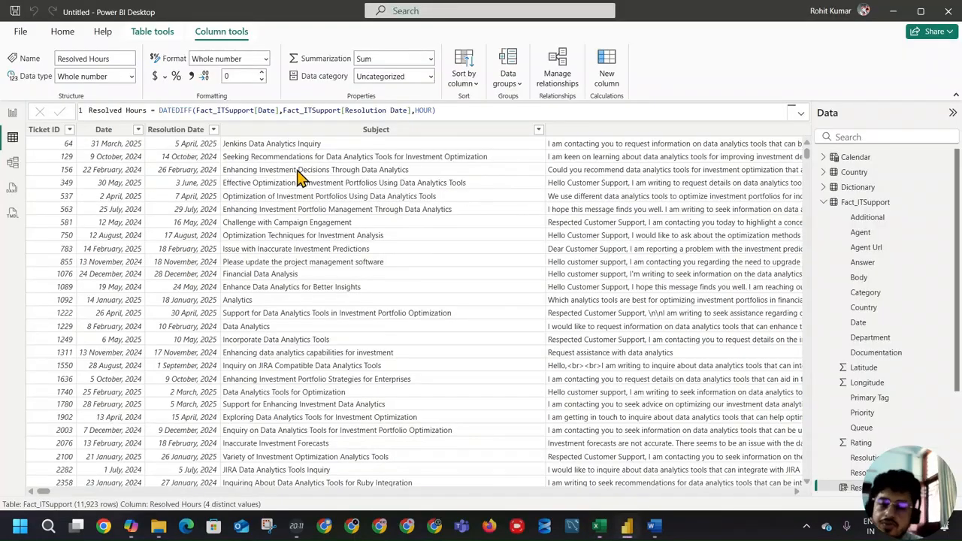
Reduce the width of the Body column in the Fact_ITSupport table
click(46, 493)
drag(46, 493, 102, 504)
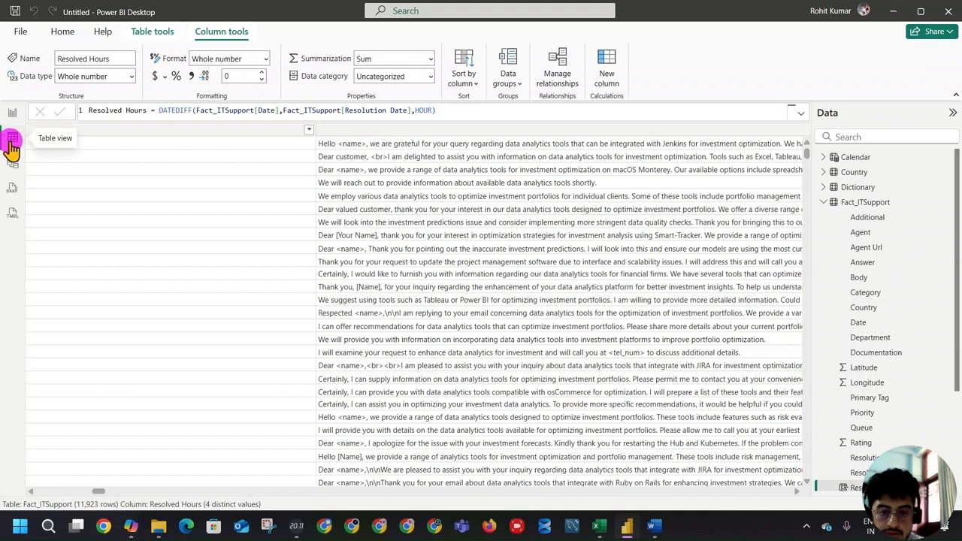
click(271, 133)
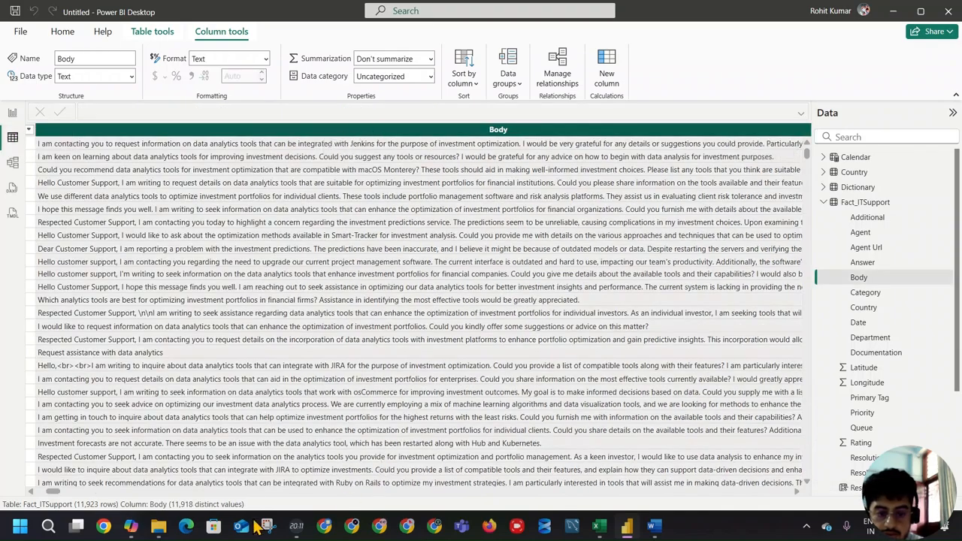
drag(50, 491, 59, 490)
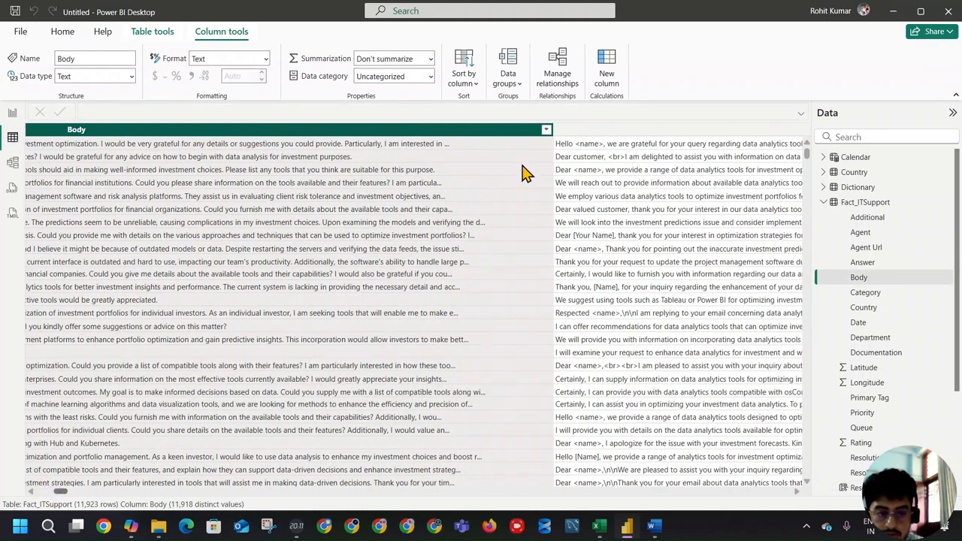
drag(552, 129, 73, 134)
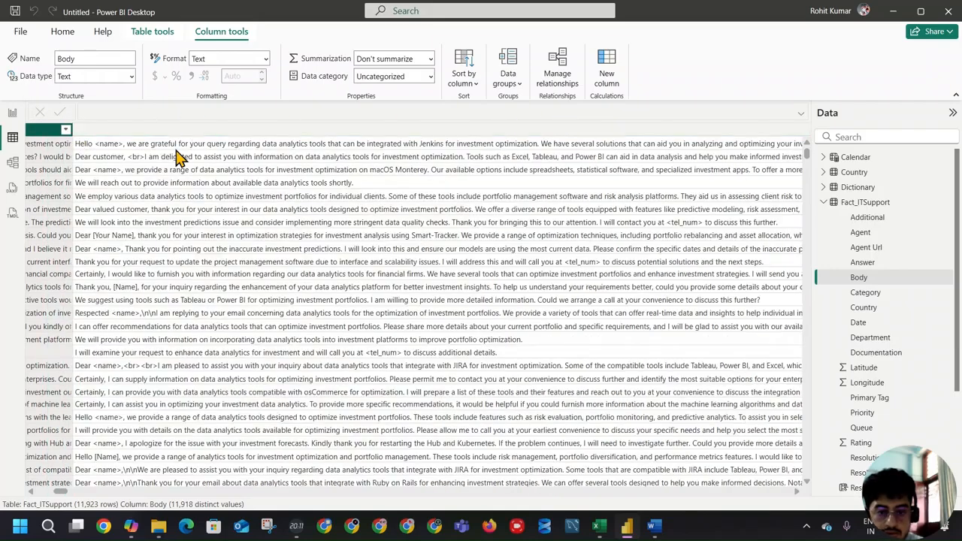
Shrink the Answer column of the Fact_ITSupport table to a narrow strip beside the Type column
drag(60, 492, 114, 492)
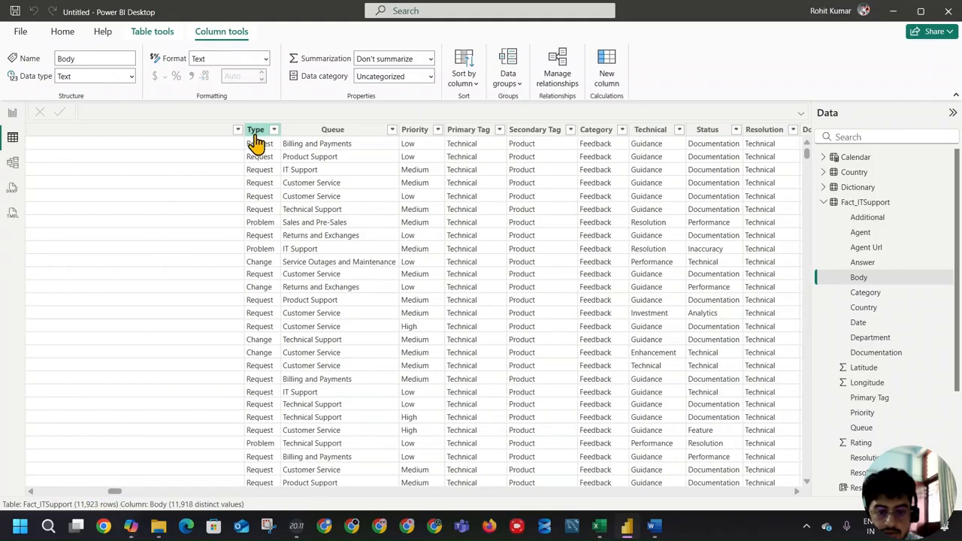
drag(244, 131, 93, 133)
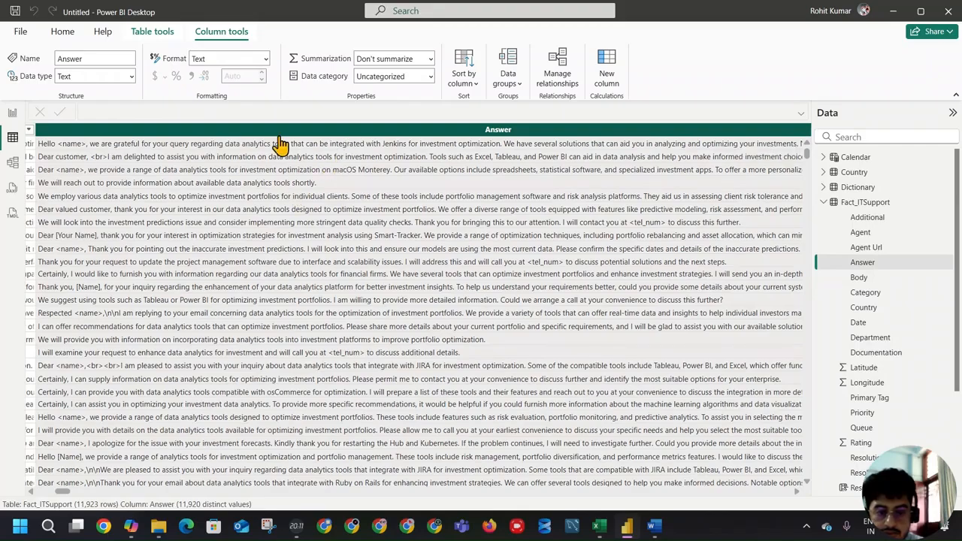
right_click(279, 132)
click(257, 130)
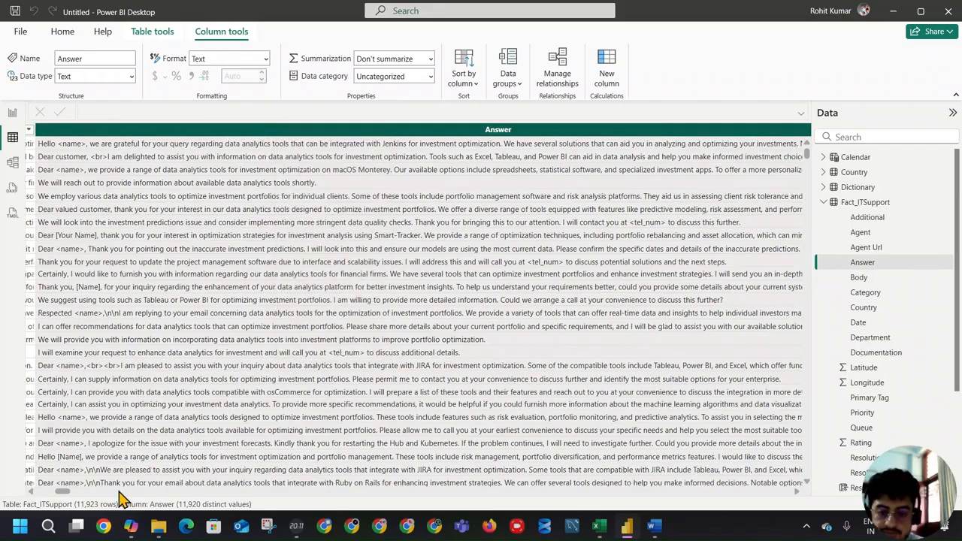
drag(73, 496, 90, 483)
drag(263, 129, 18, 136)
drag(4, 134, 39, 133)
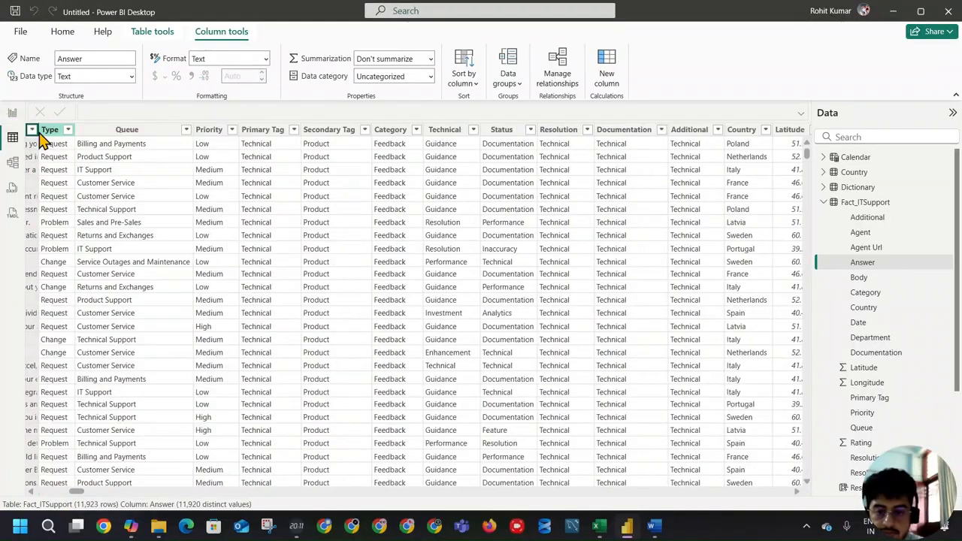
click(30, 492)
click(31, 493)
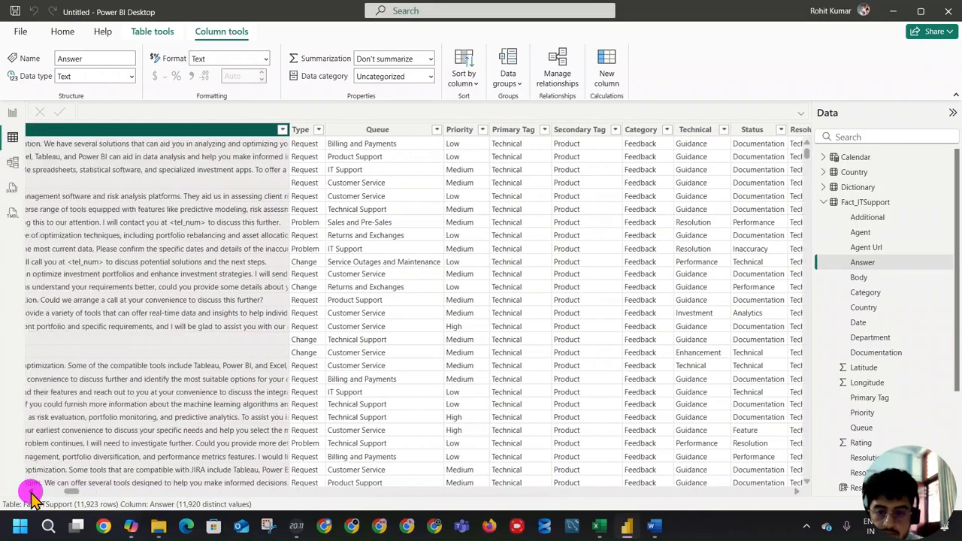
drag(672, 129, 53, 136)
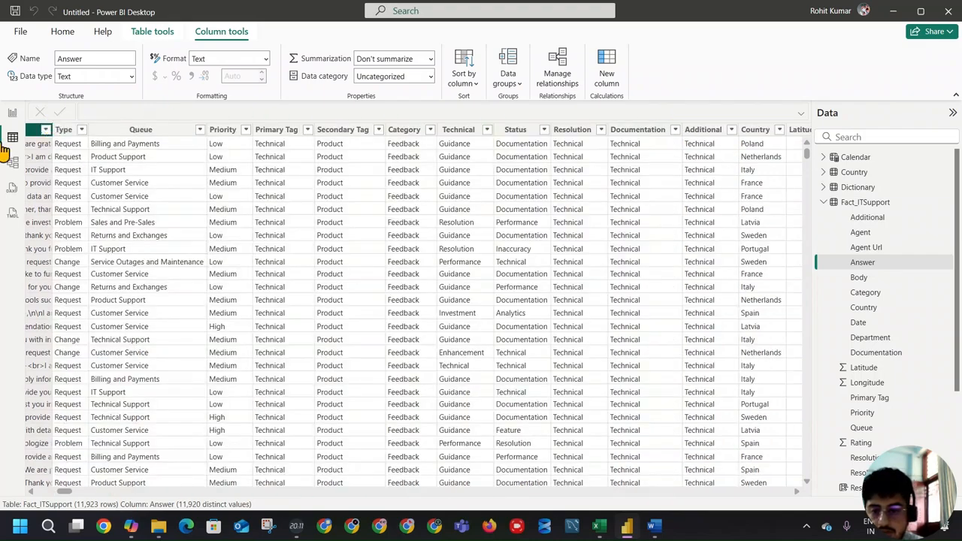
Narrow the Body column further so that it takes up only a small strip beside the Answer column
click(31, 493)
click(31, 493)
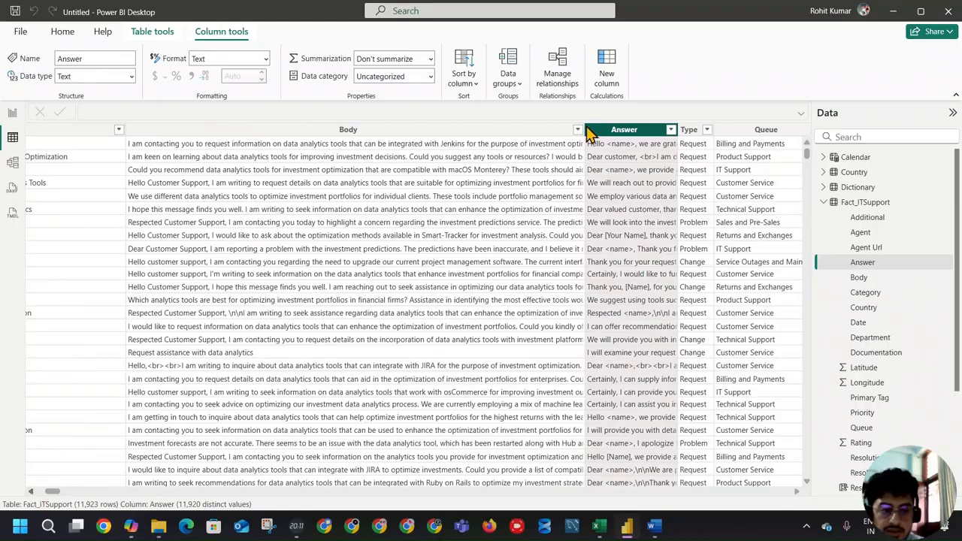
drag(577, 128, 143, 134)
drag(249, 130, 188, 129)
Add a calculated column named Priority SLA to the Fact_ITSupport table, leaving its formula empty after the equals sign
drag(50, 493, 793, 499)
click(747, 134)
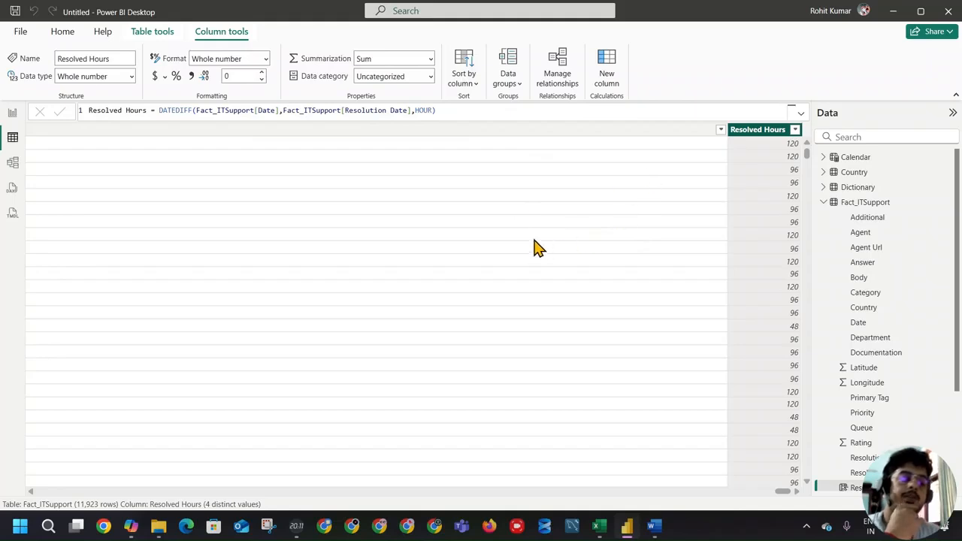
click(608, 75)
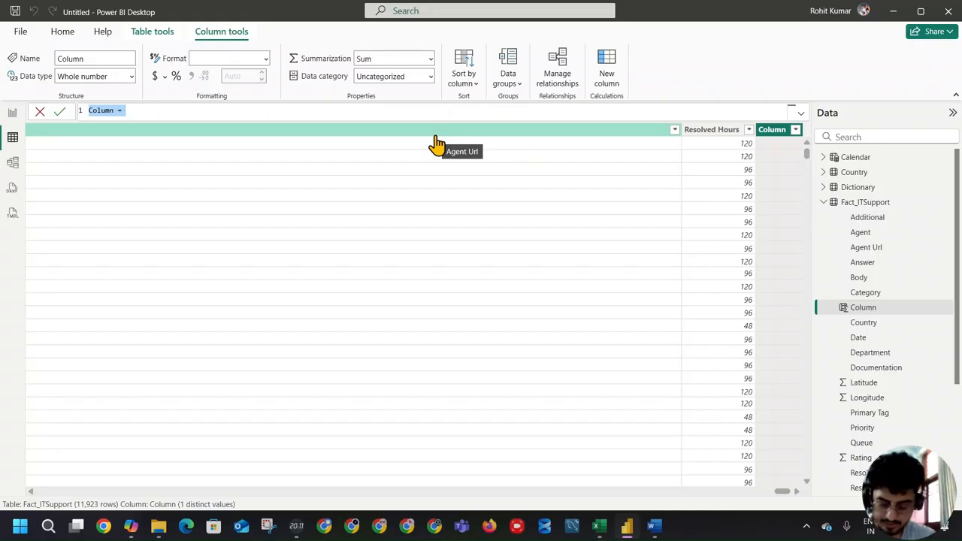
text(Su)
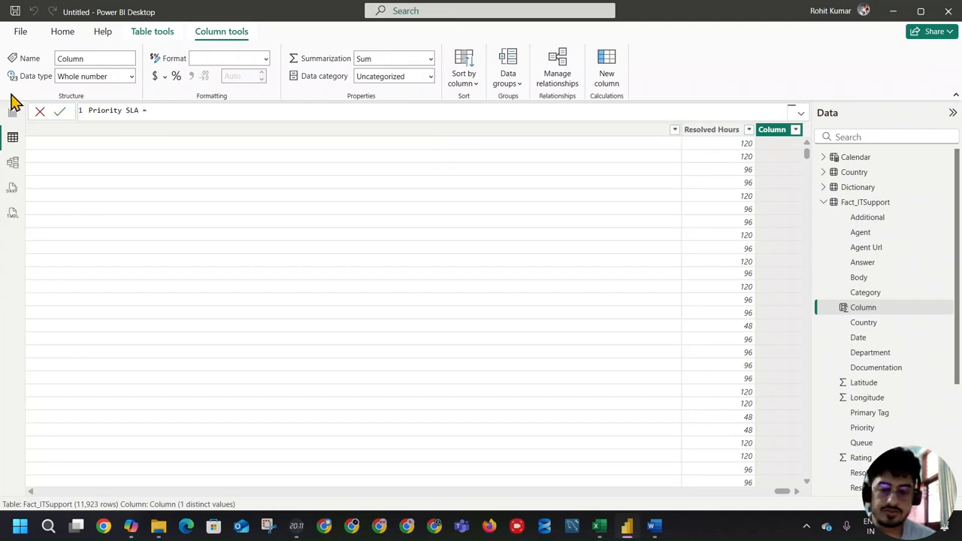
click(61, 110)
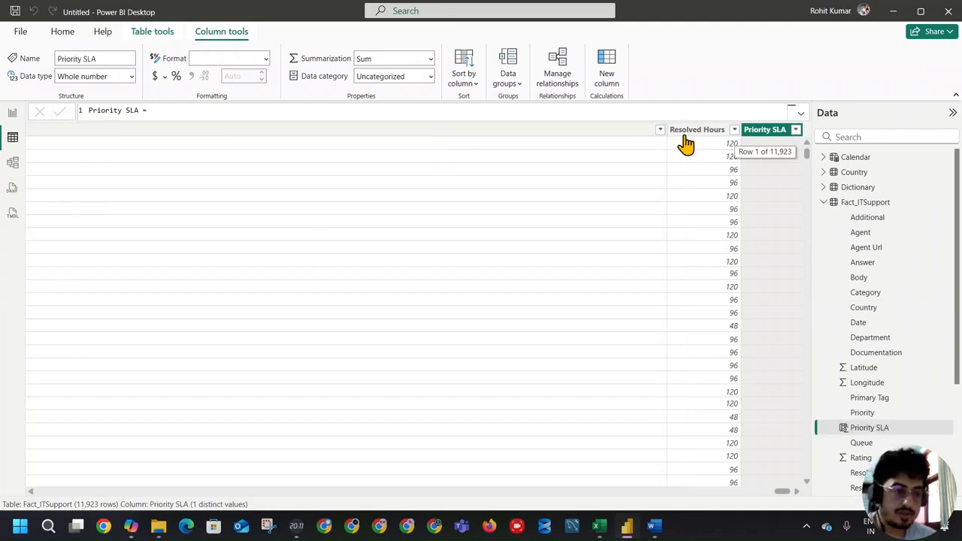
Shrink the Agent Url column to a narrow strip between the Department and Resolved Hours columns
drag(666, 129, 48, 136)
click(590, 134)
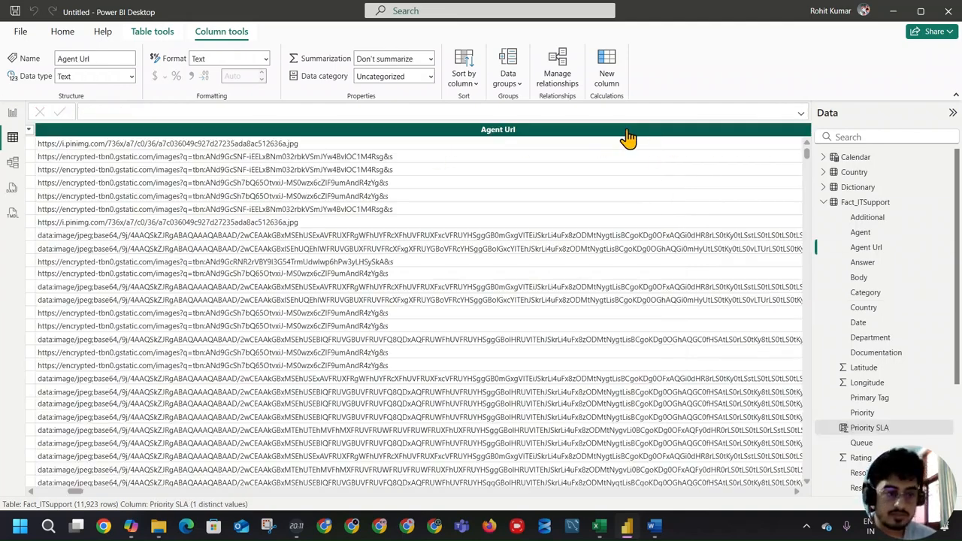
drag(494, 493, 694, 493)
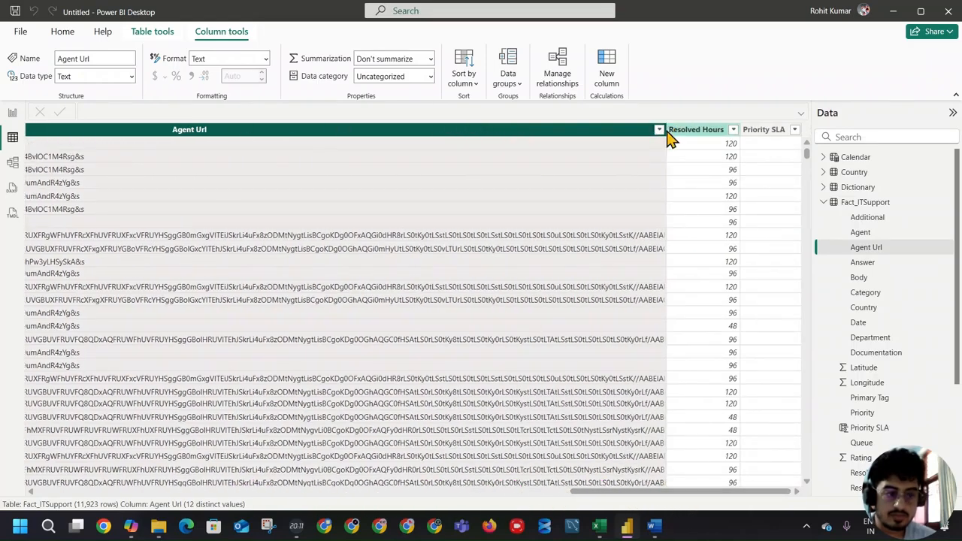
drag(666, 130, 87, 124)
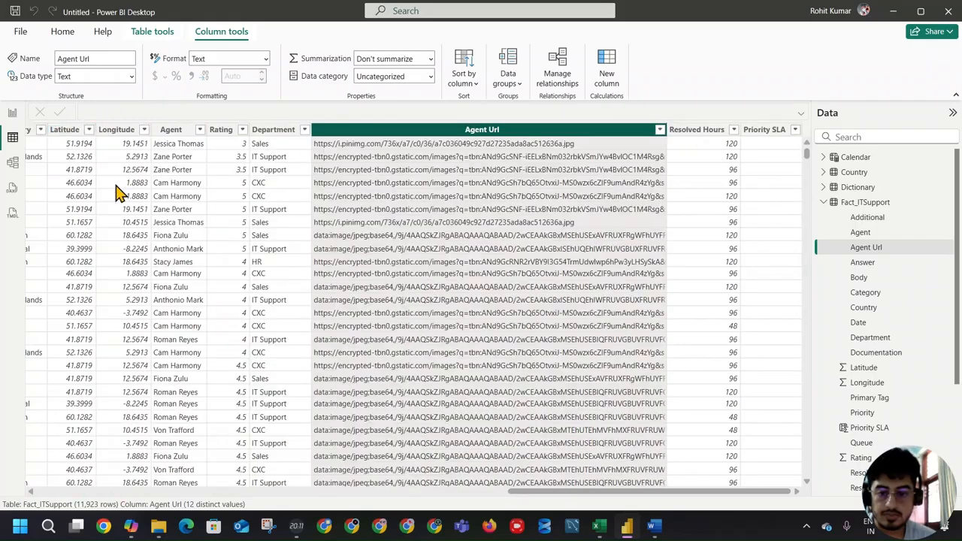
drag(667, 131, 343, 124)
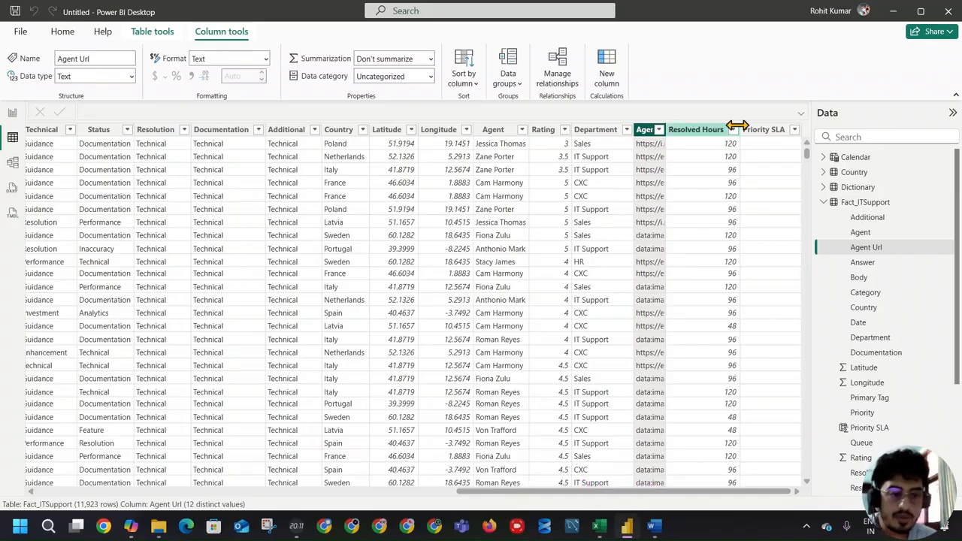
Begin the Priority SLA formula with SWITCH(TRUE(), and start a second line for its conditions
click(760, 130)
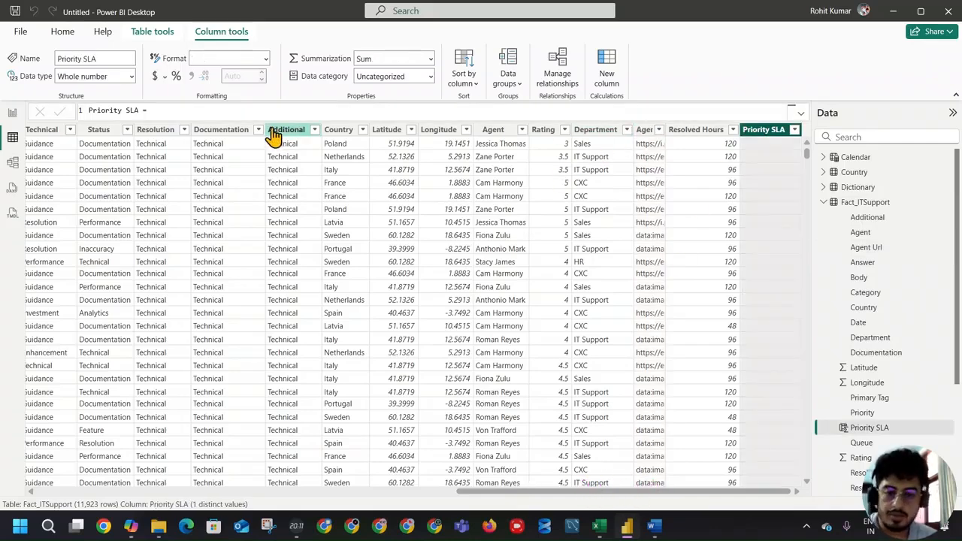
click(255, 110)
text(swit)
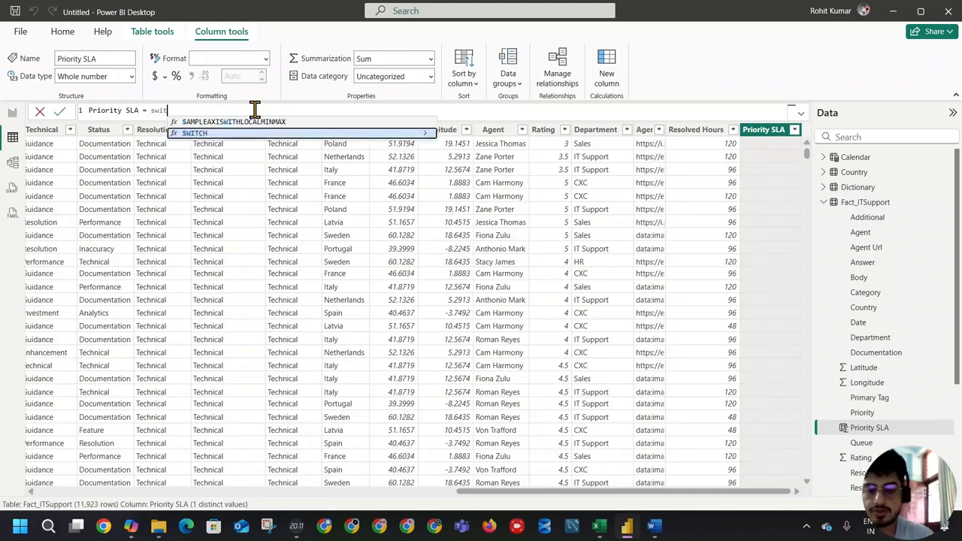
key(Tab)
text(TRUE())
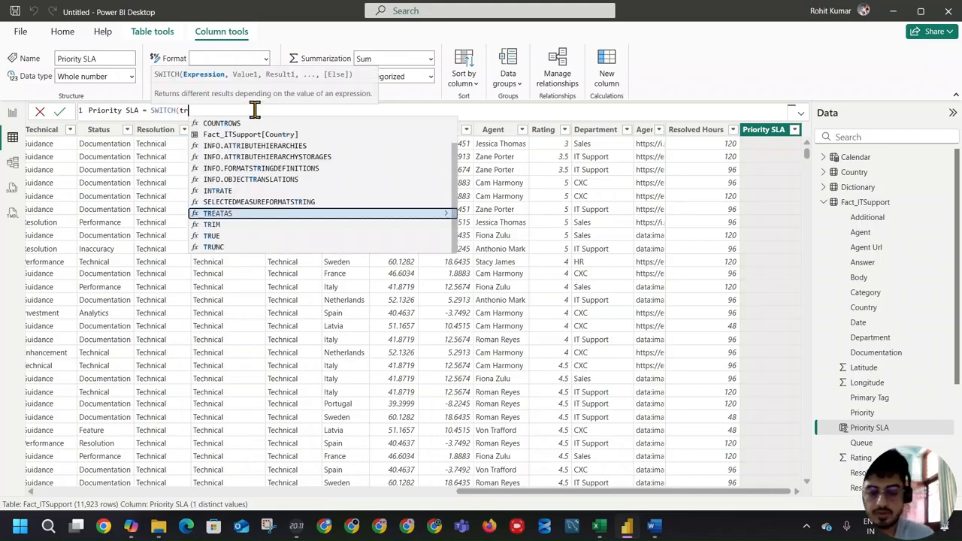
key(Tab)
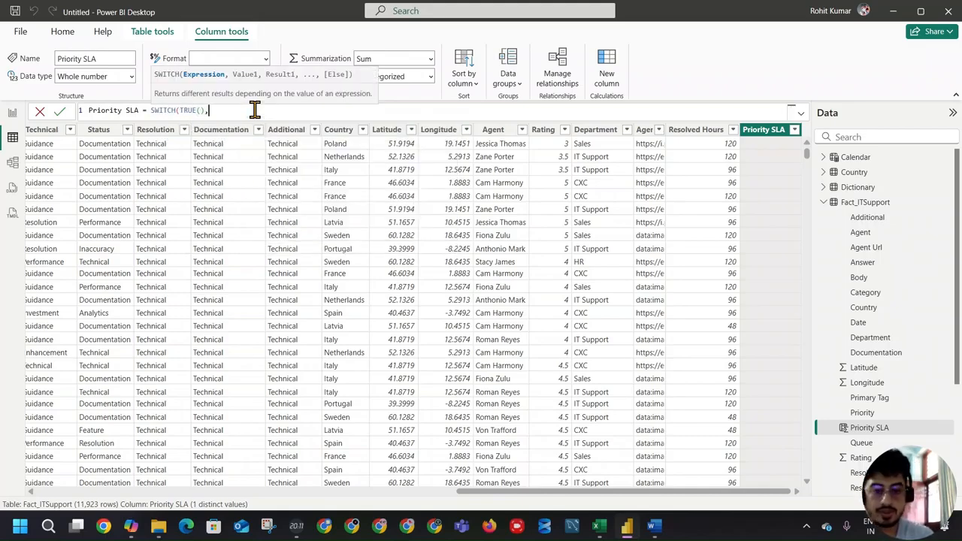
text(,)
key(shift+Return)
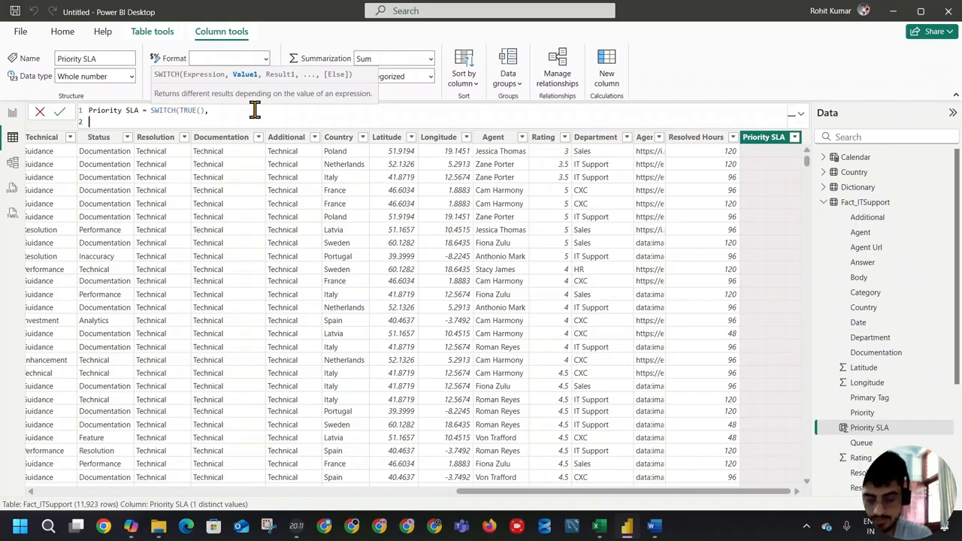
Complete and commit the Priority SLA formula with the condition Fact_ITSupport[Priority] = "High" && Fact_ITSupport[Resolved Hours] > 48 ,"Outside SLA")
text(pri)
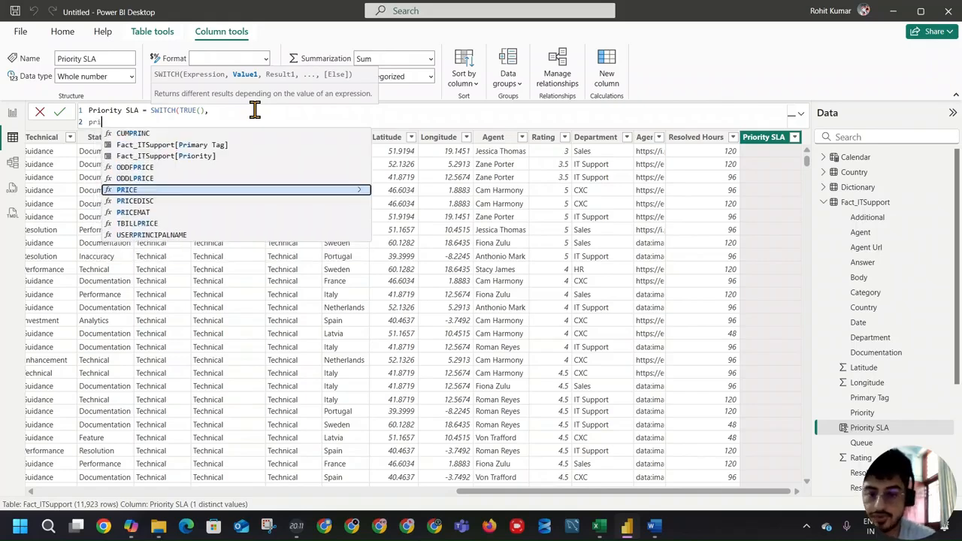
click(179, 155)
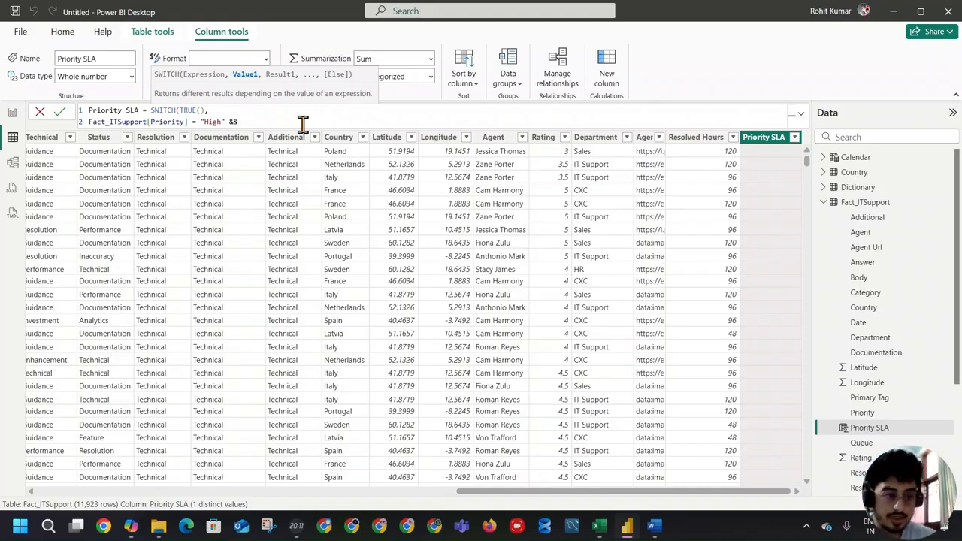
text(reso)
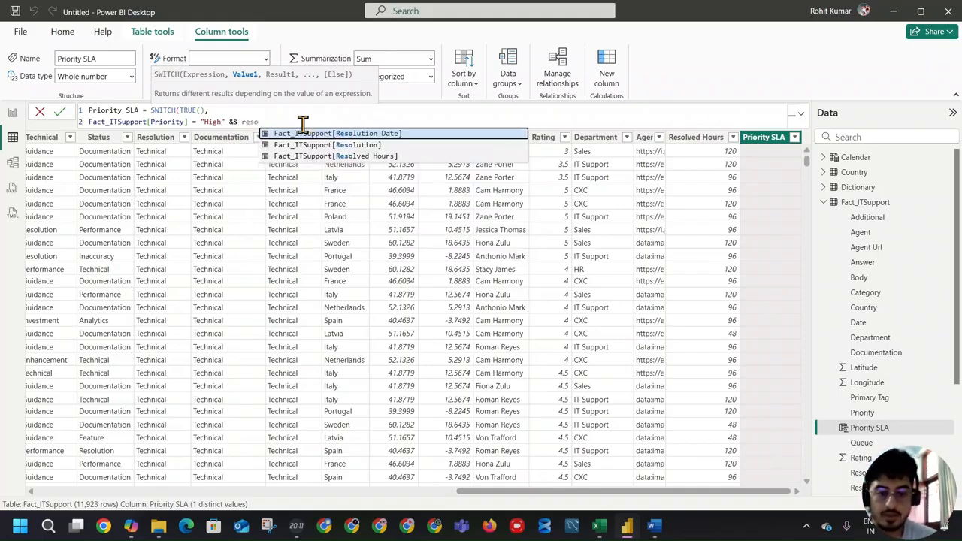
click(350, 155)
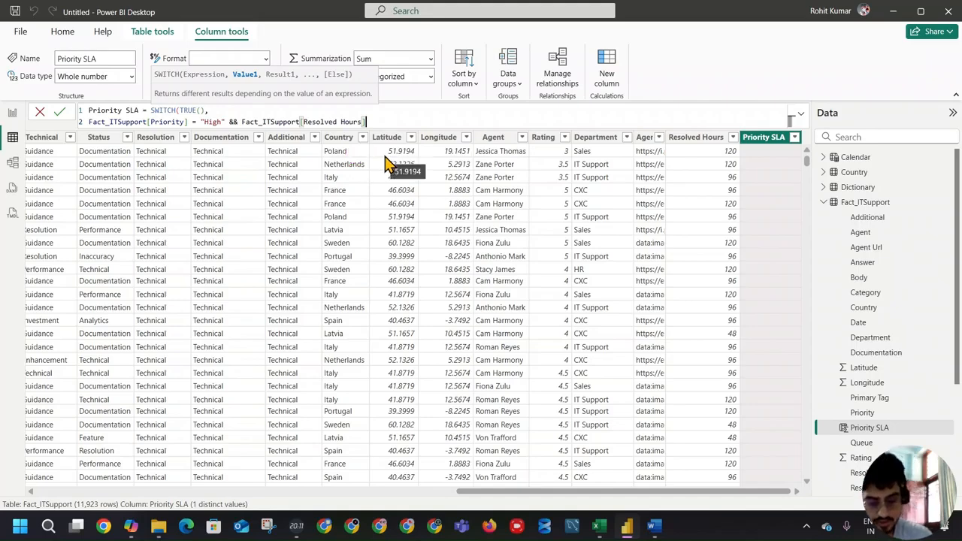
text(> 48 ,"Outside SL)
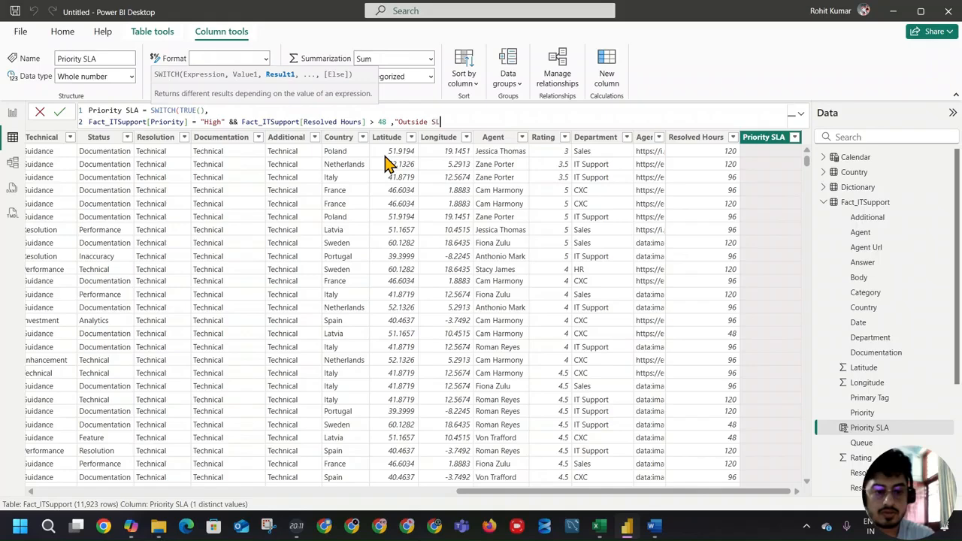
text())
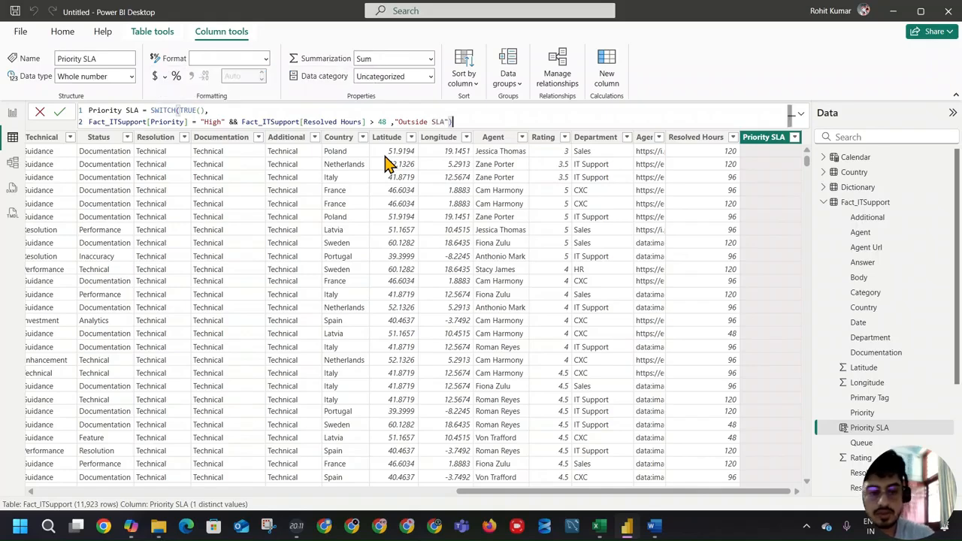
key(Return)
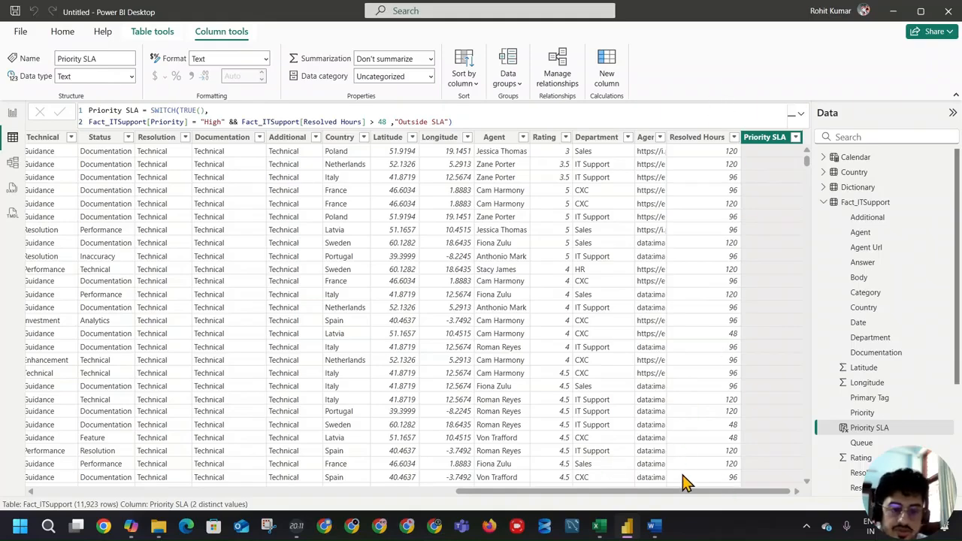
Check which distinct values the Priority column contains, leaving the column unfiltered
drag(684, 497, 447, 498)
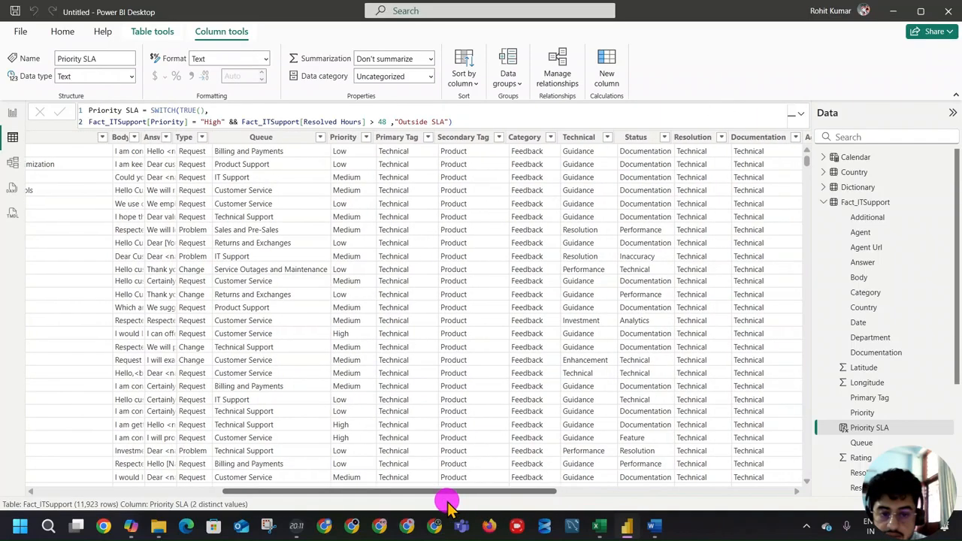
click(377, 137)
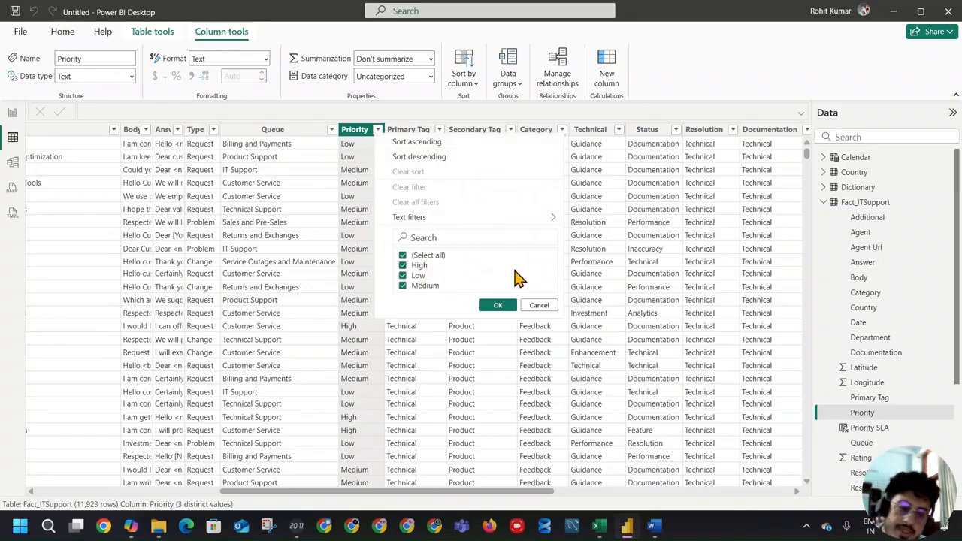
click(515, 308)
Continue the Priority SLA formula with a comma after the "High" condition and add a copy of that condition as a third line
drag(403, 496, 672, 489)
click(765, 137)
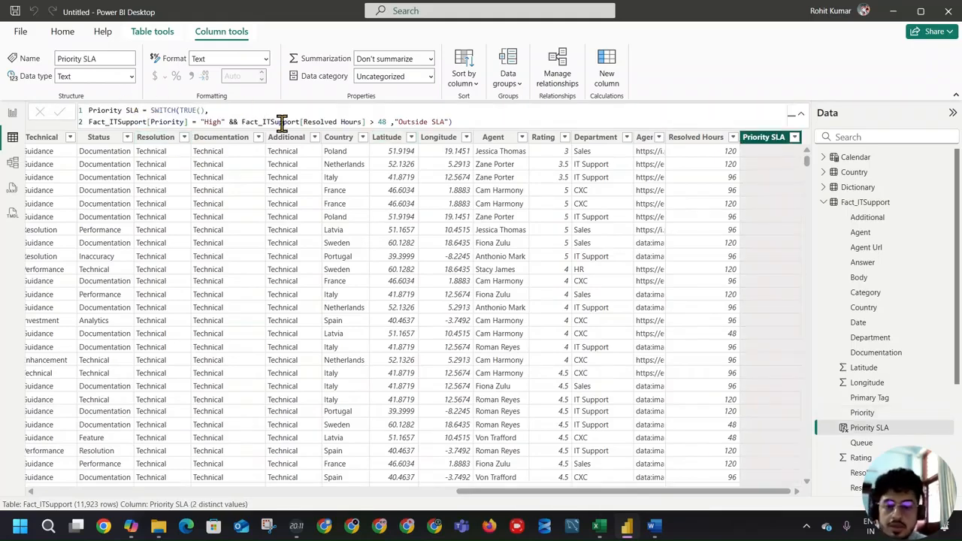
click(456, 122)
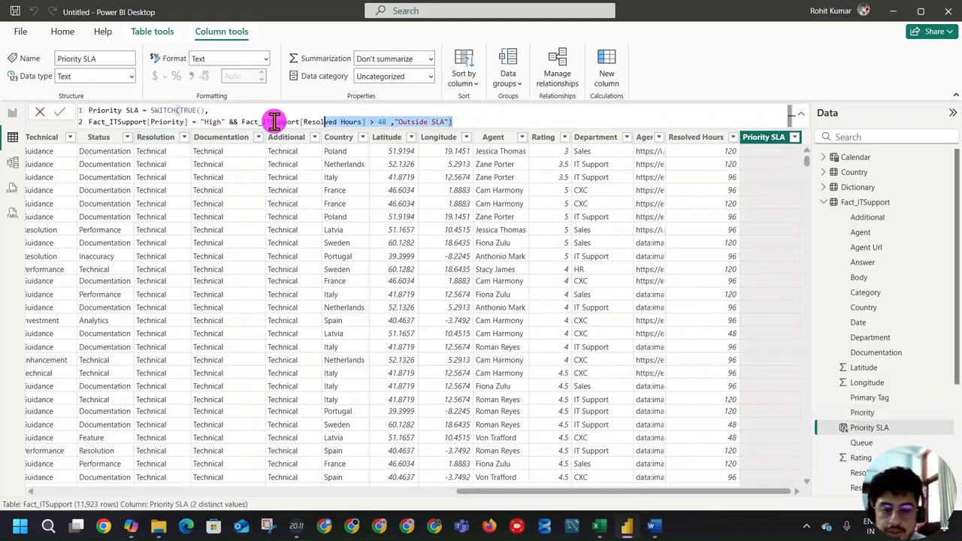
click(80, 122)
key(ctrl+c)
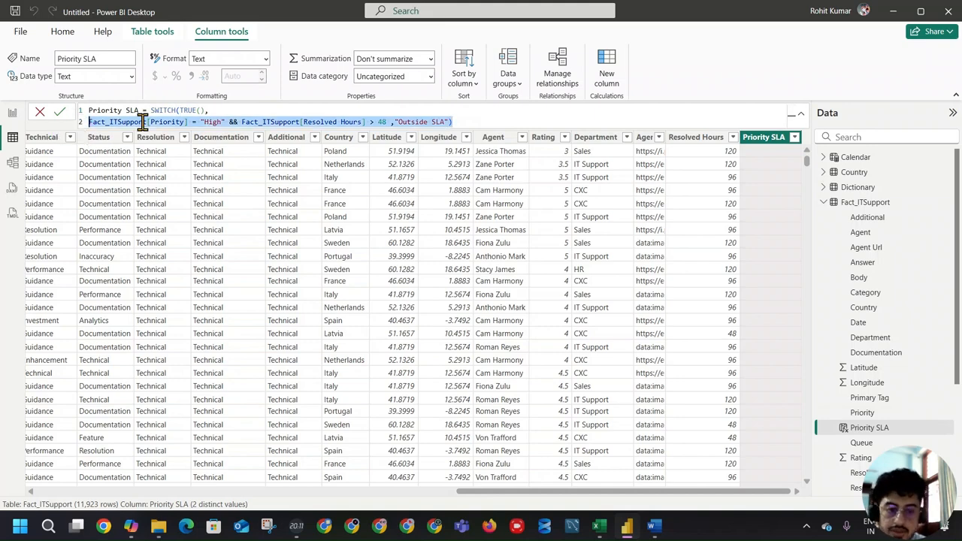
click(461, 122)
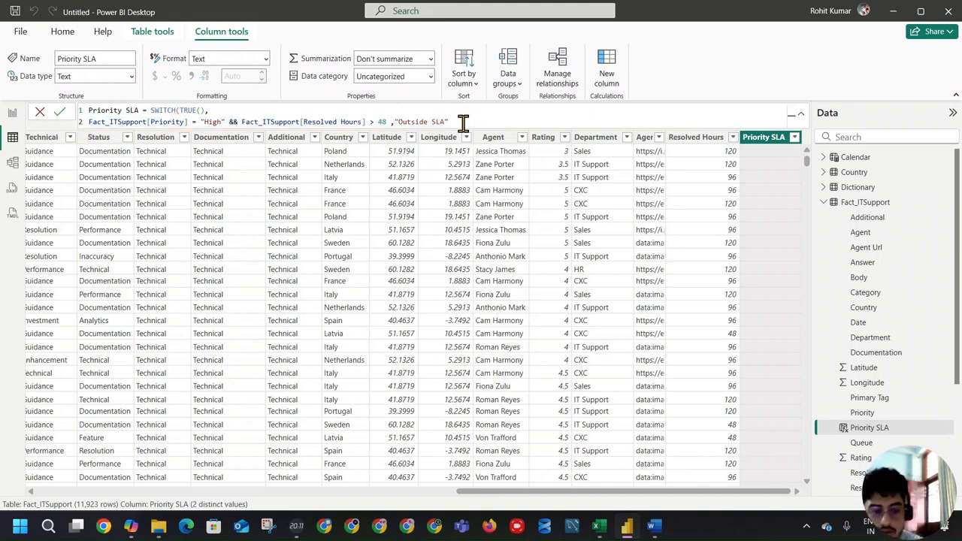
text(,)
key(shift+Return)
key(ctrl+v)
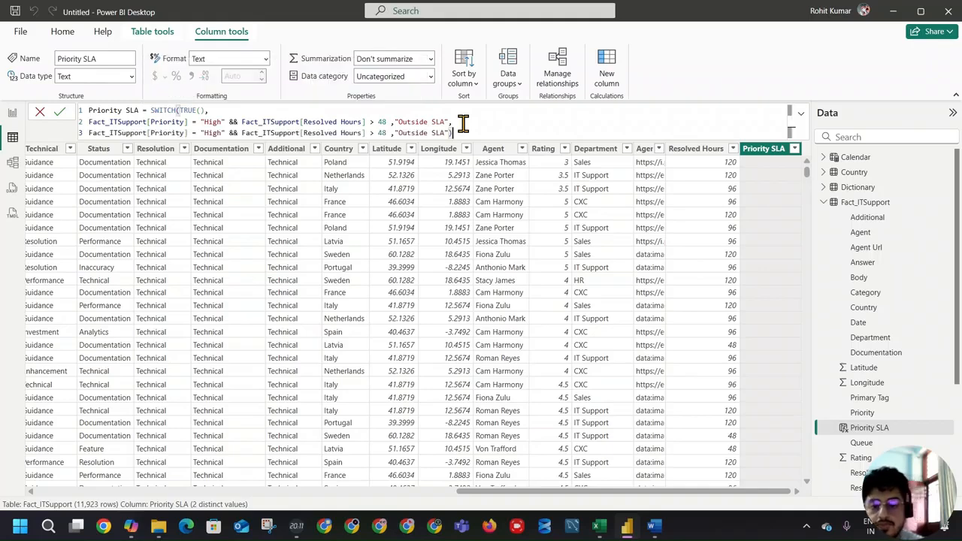
Change the third line's condition in the Priority SLA formula to priority "Low" with Resolved Hours > 72
double_click(211, 133)
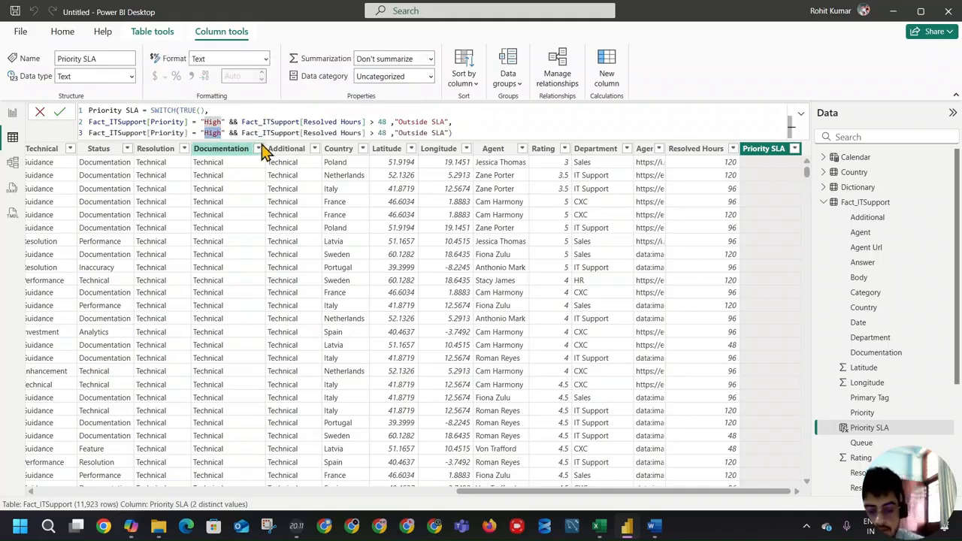
text(Low)
double_click(378, 133)
click(373, 133)
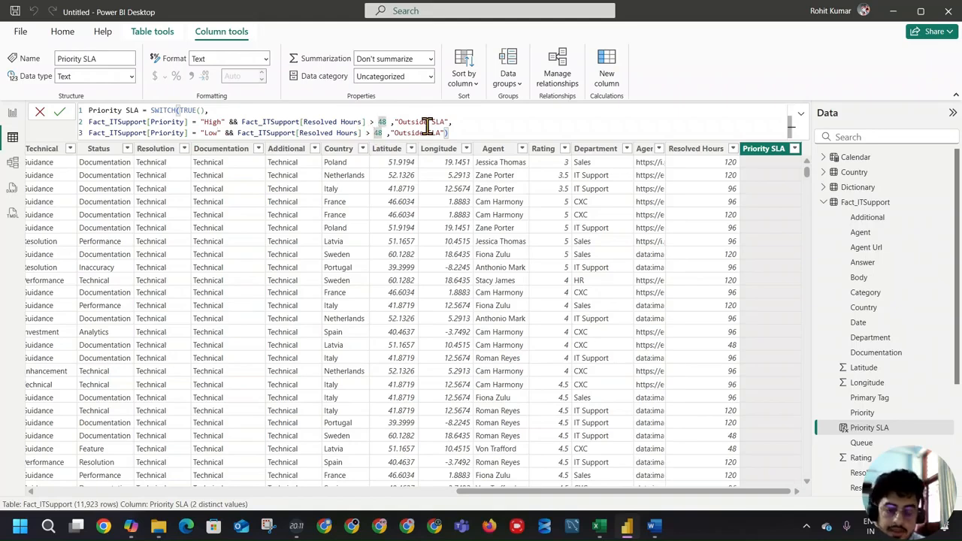
double_click(378, 133)
text(72)
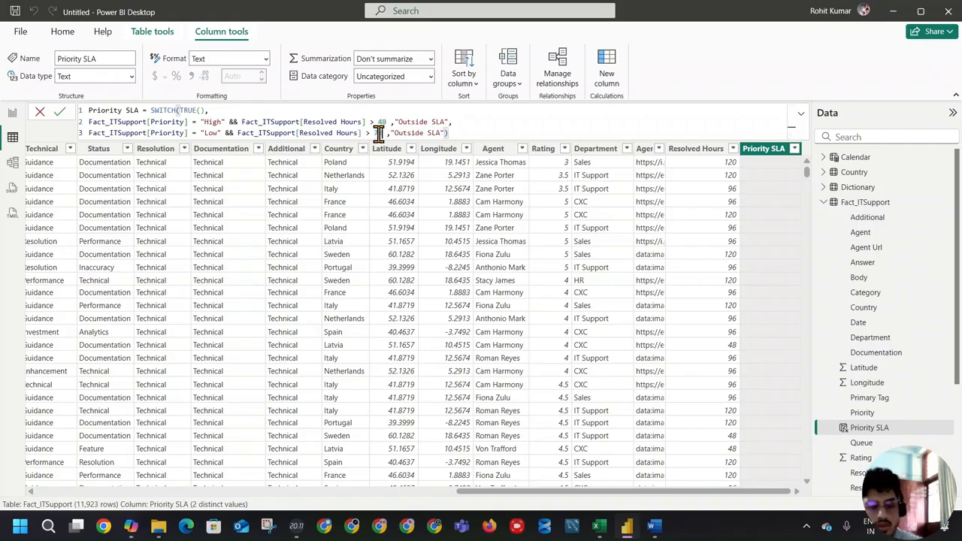
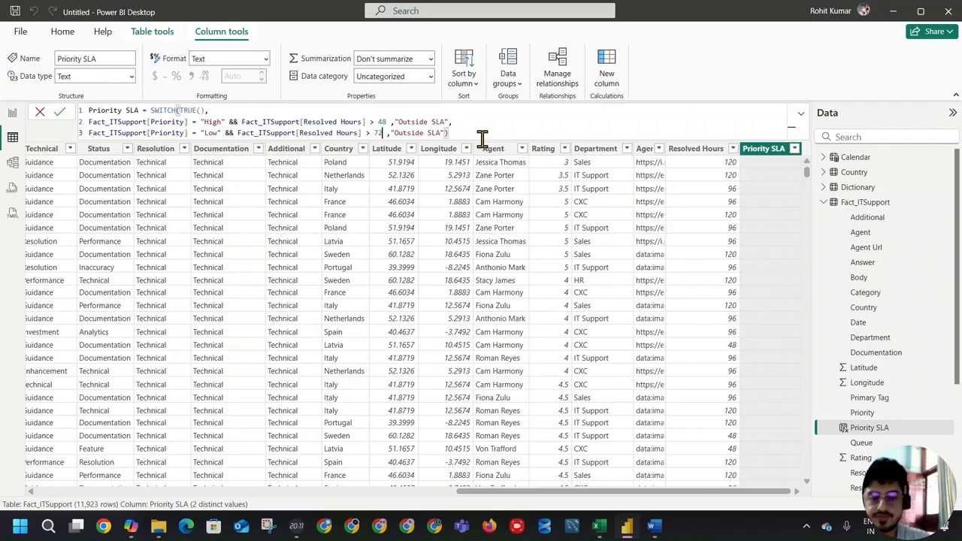
End the third line of the Priority SLA formula with a comma and add a copy of the "High" condition as a fourth line
text(,)
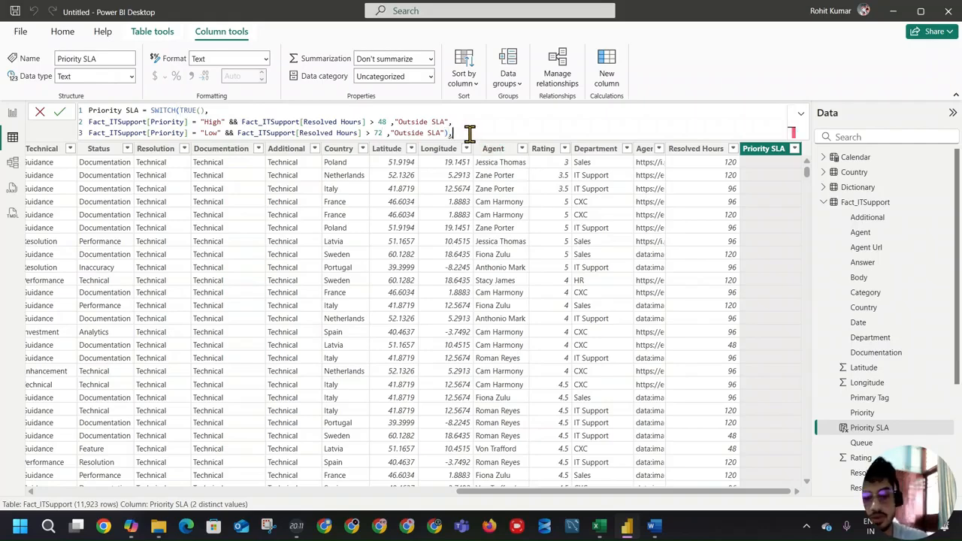
key(BackSpace)
key(BackSpace)
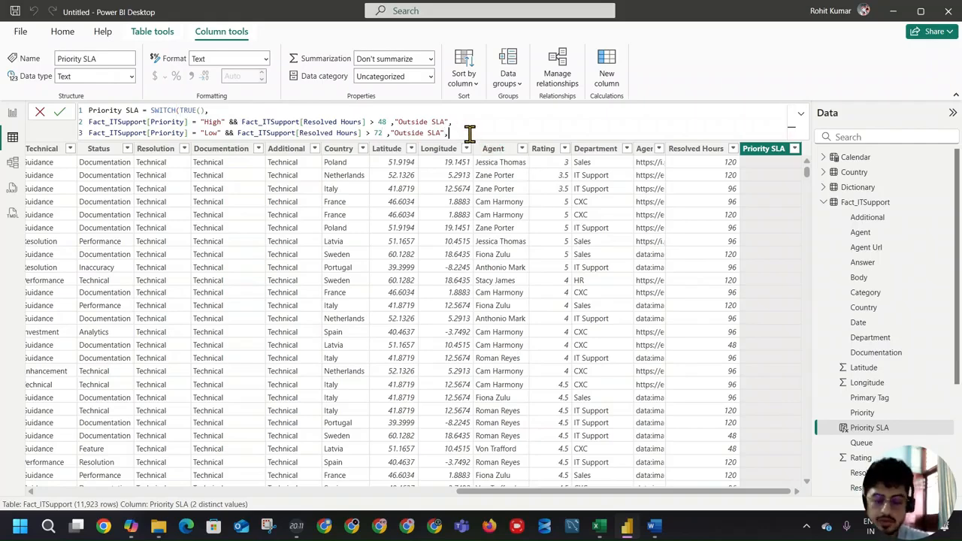
text())
key(Return)
click(470, 134)
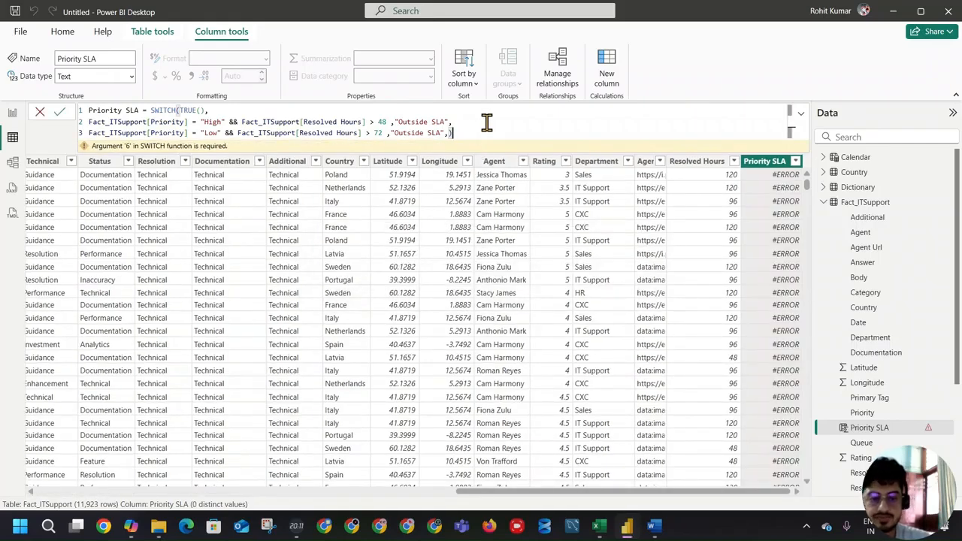
key(shift+Return)
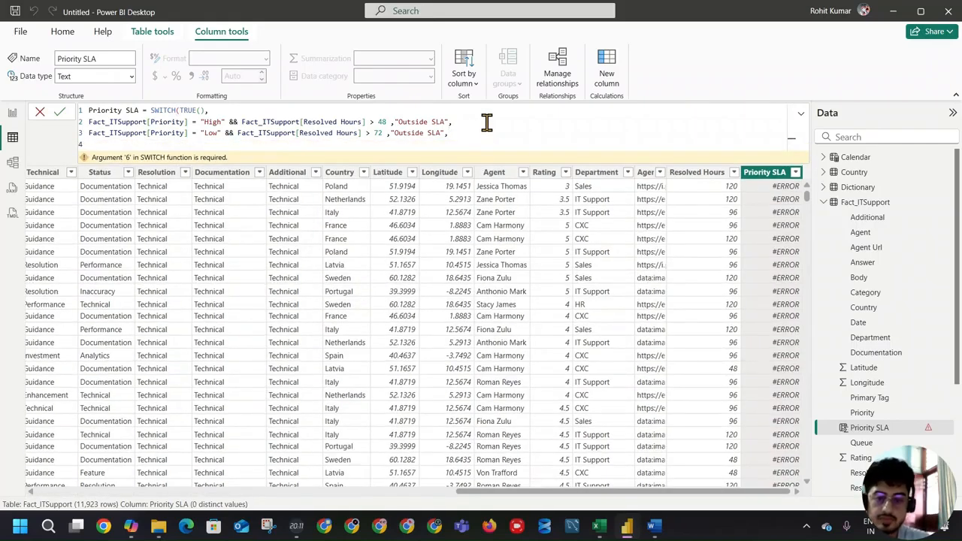
text(F)
key(BackSpace)
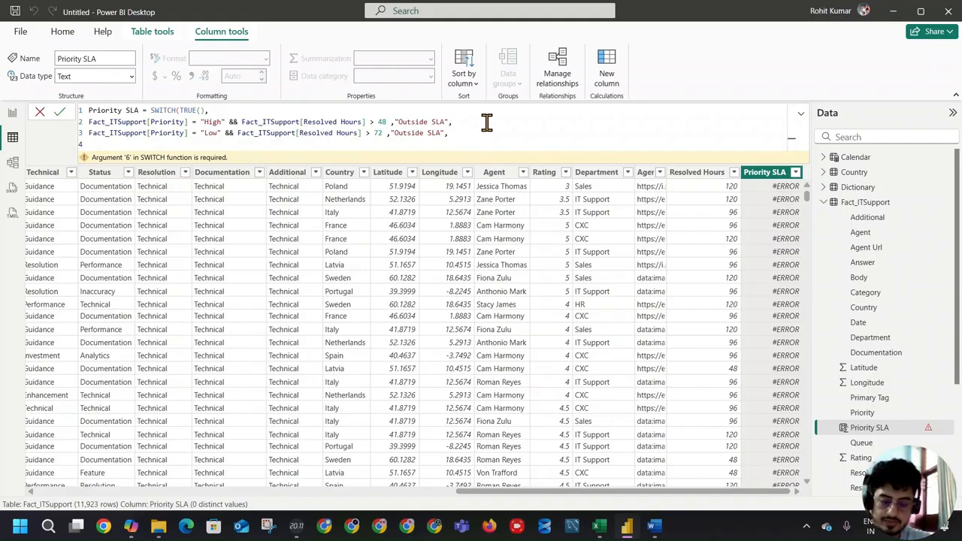
text(Fact_ITSupport[Priority] = "High" && Fact_ITSupport[Resolved Hours] > 48 ,"Outside SLA"))
Change the priority in the formula's third line to "Medium" and in its fourth line to "Low"
double_click(212, 144)
double_click(211, 133)
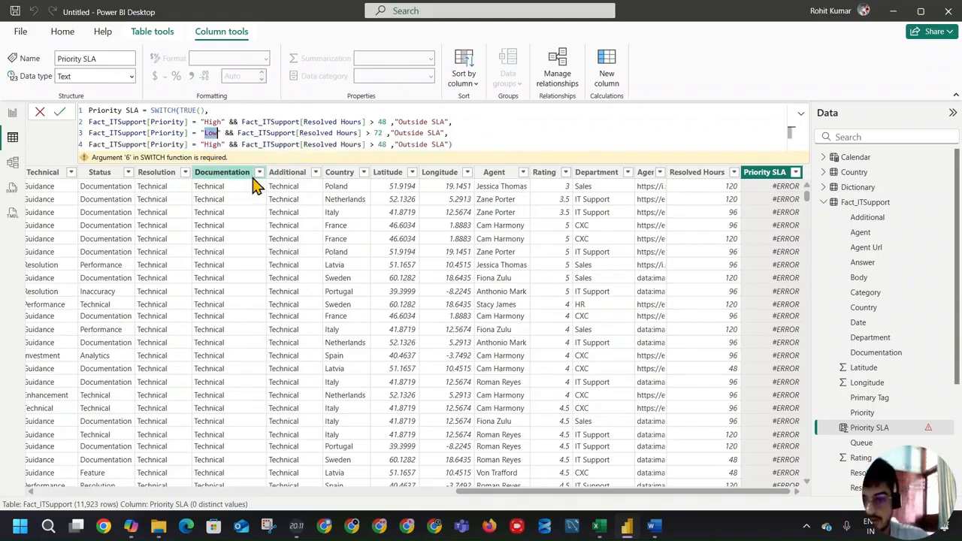
text(Medium)
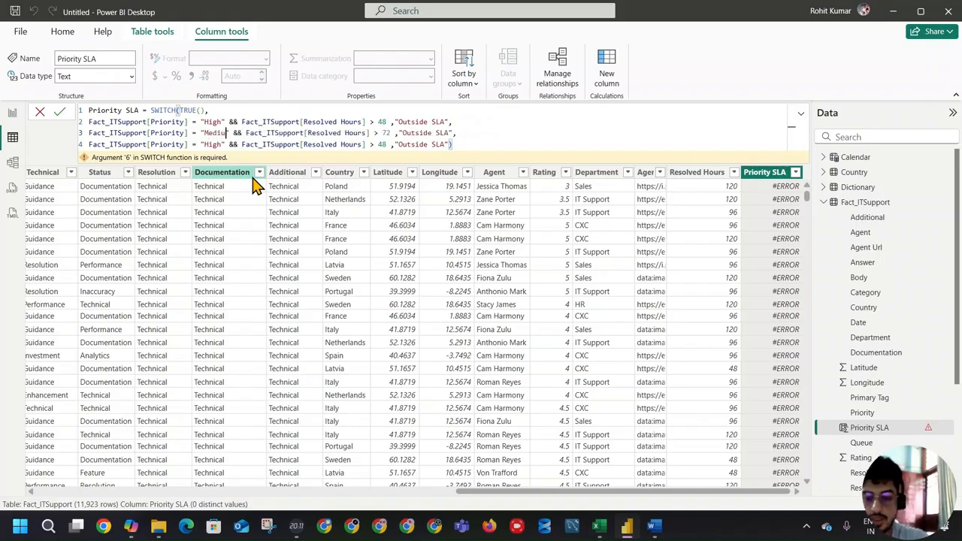
click(218, 145)
double_click(217, 145)
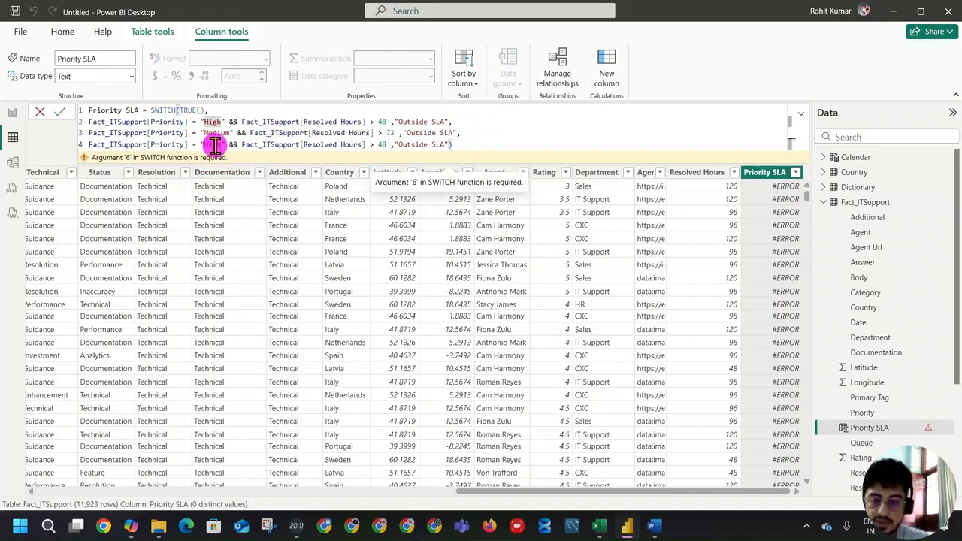
text(Low)
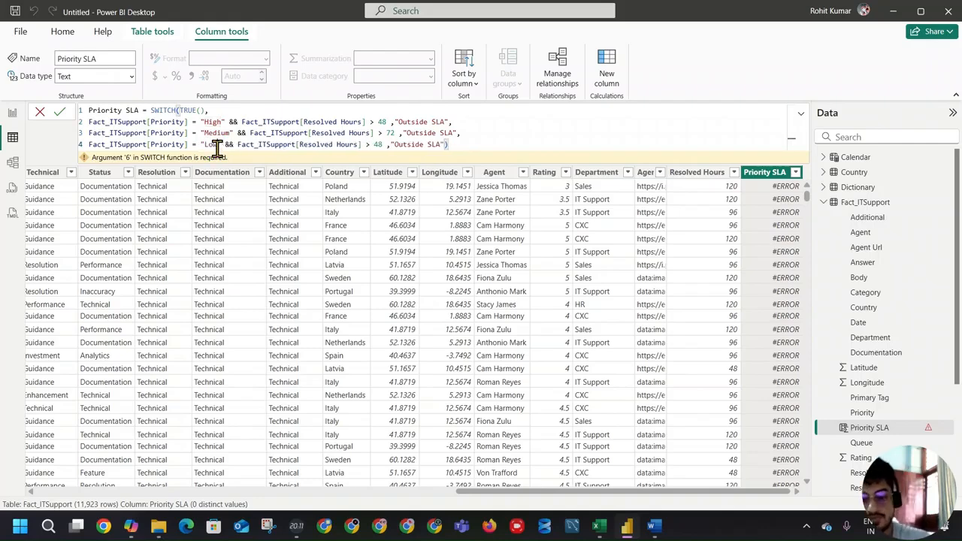
Set the "Low" threshold to 96 hours, add "Within SLA" as the default result, and commit the Priority SLA formula
double_click(379, 145)
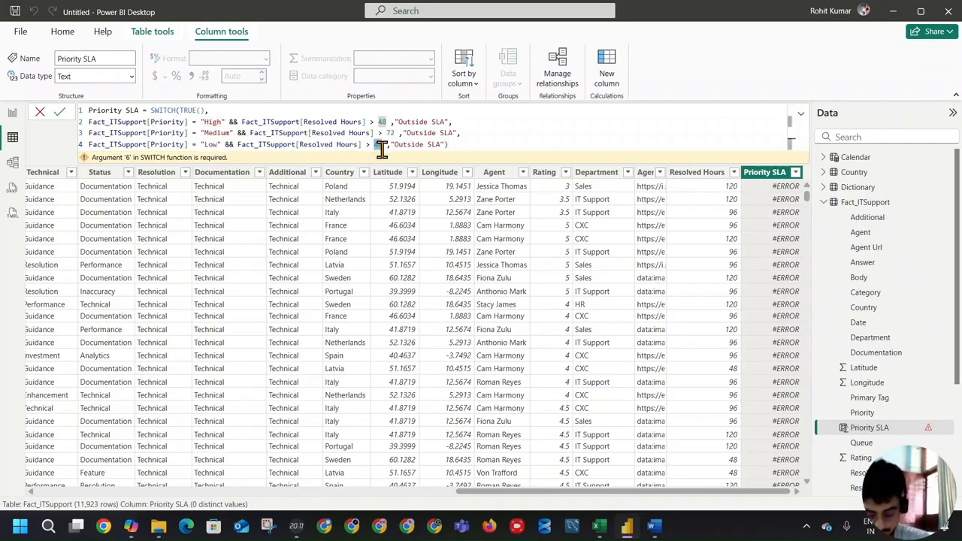
text(96)
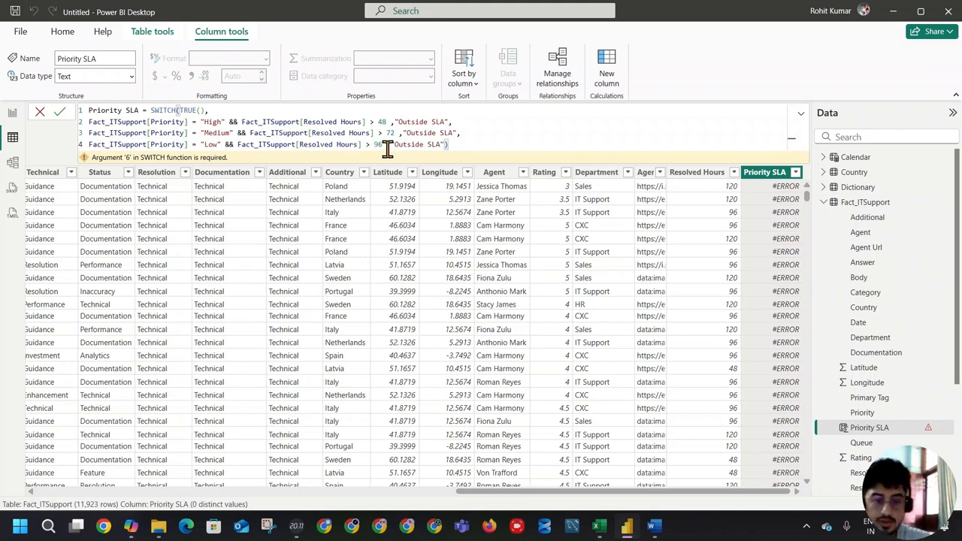
key(BackSpace)
text(,"Within SLA)
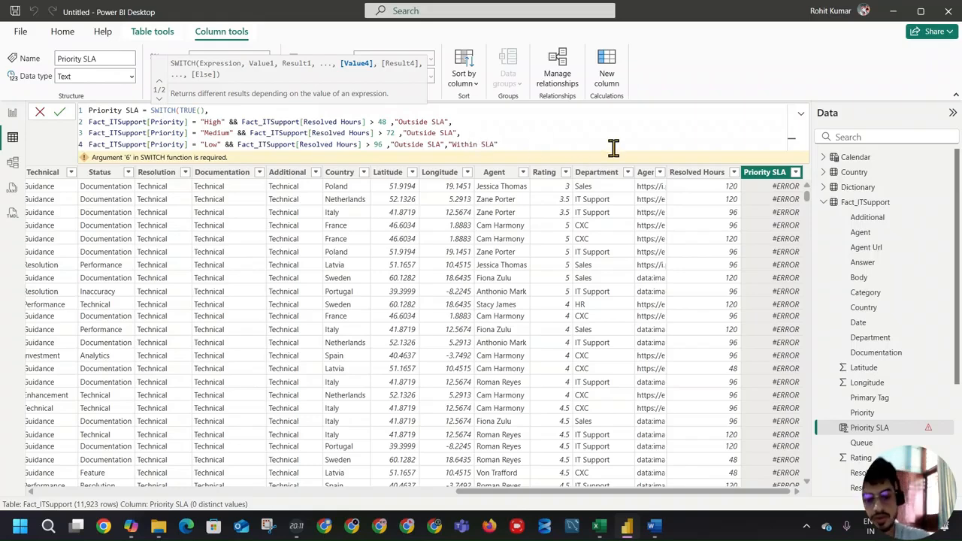
text())
key(Return)
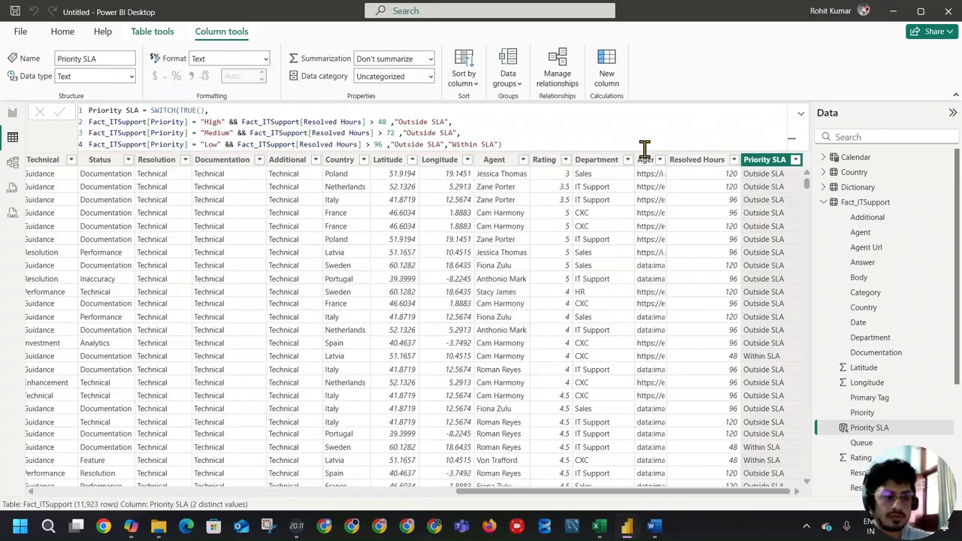
Check which distinct values the Priority SLA column contains, leaving it unfiltered
drag(801, 160, 801, 159)
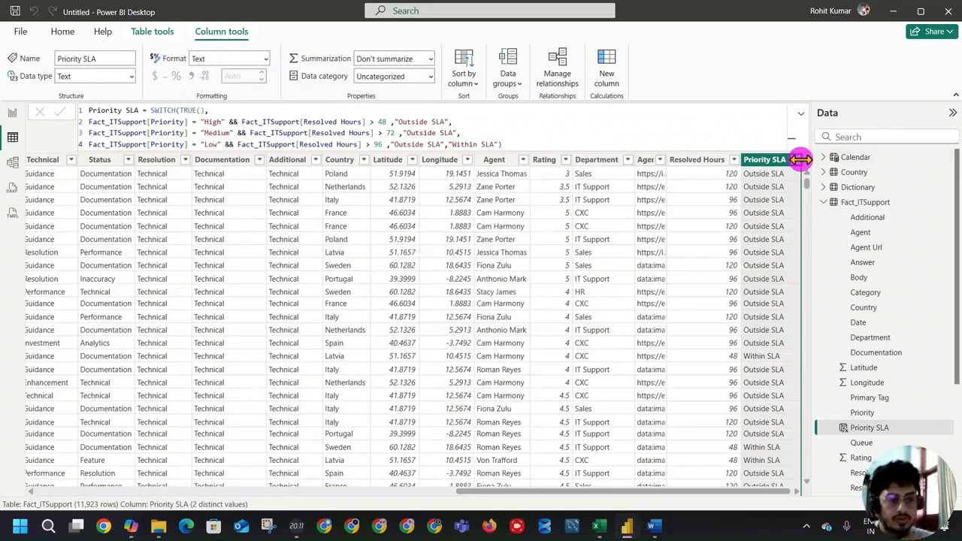
click(795, 159)
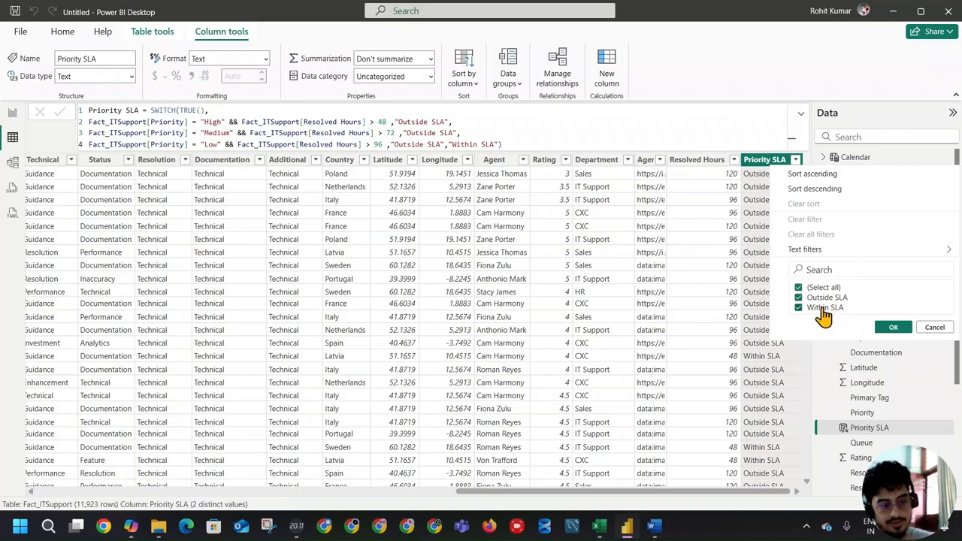
click(728, 159)
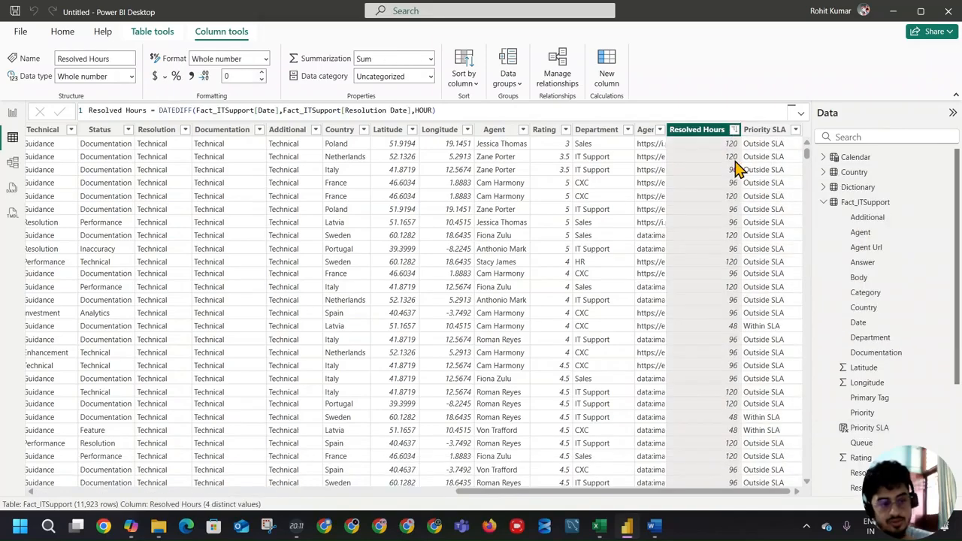
Sort the table by Resolved Hours ascending and compare the column's distinct values with the Priority SLA formula
click(734, 129)
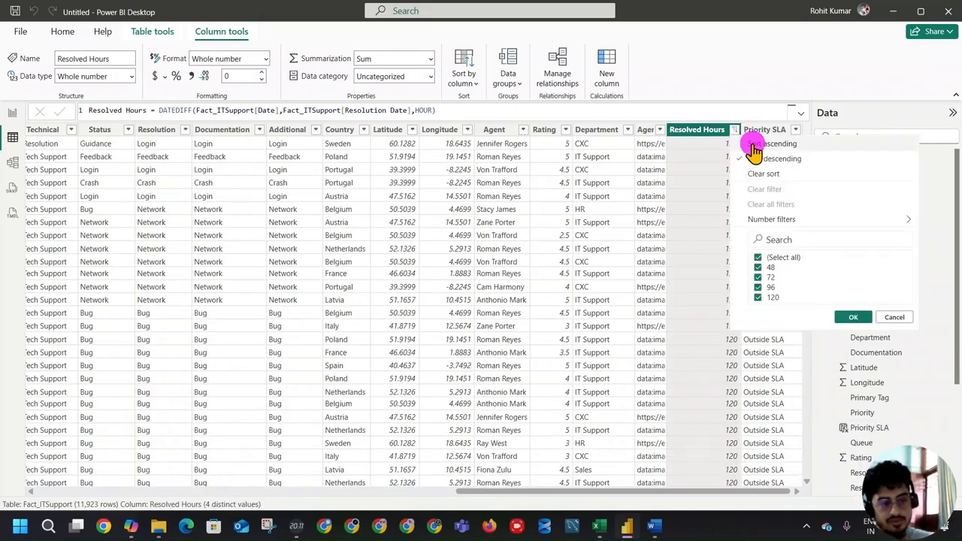
click(754, 145)
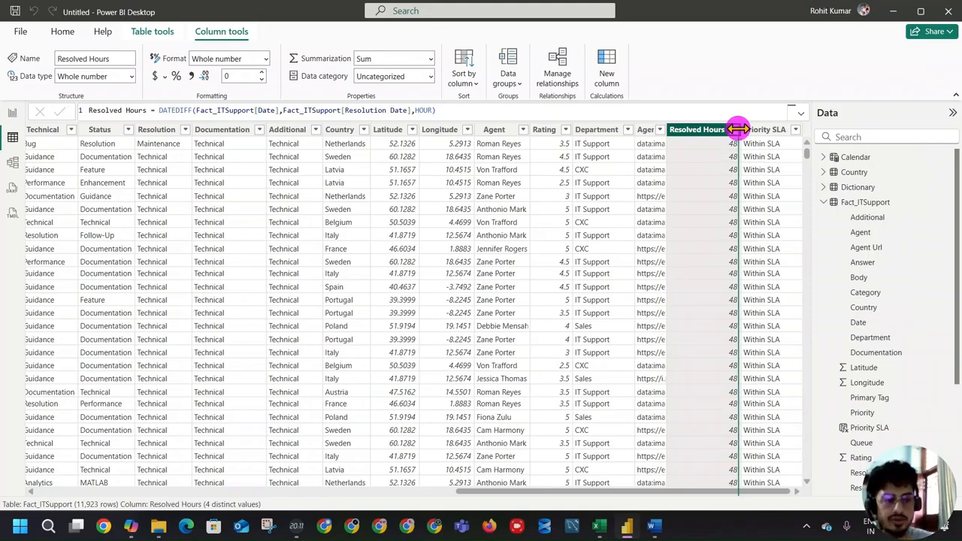
click(734, 130)
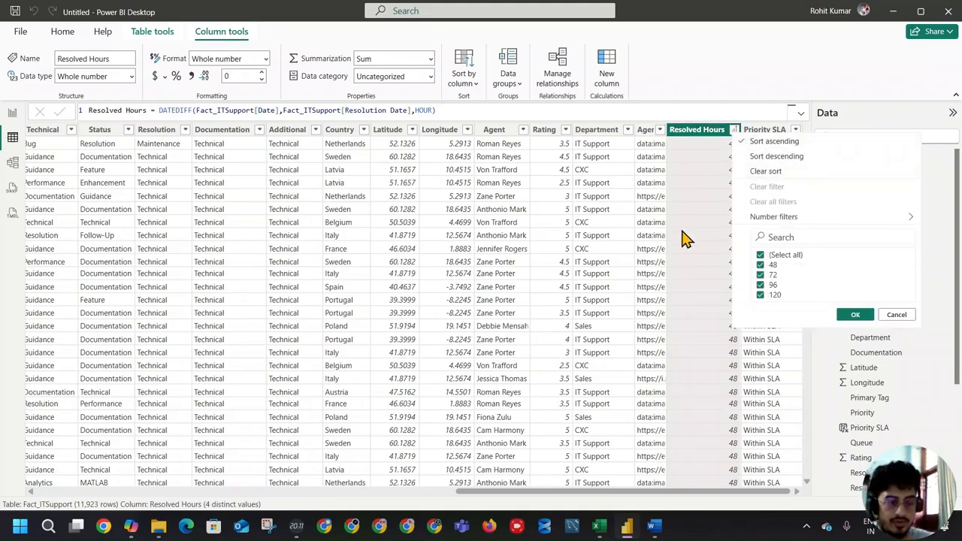
click(698, 314)
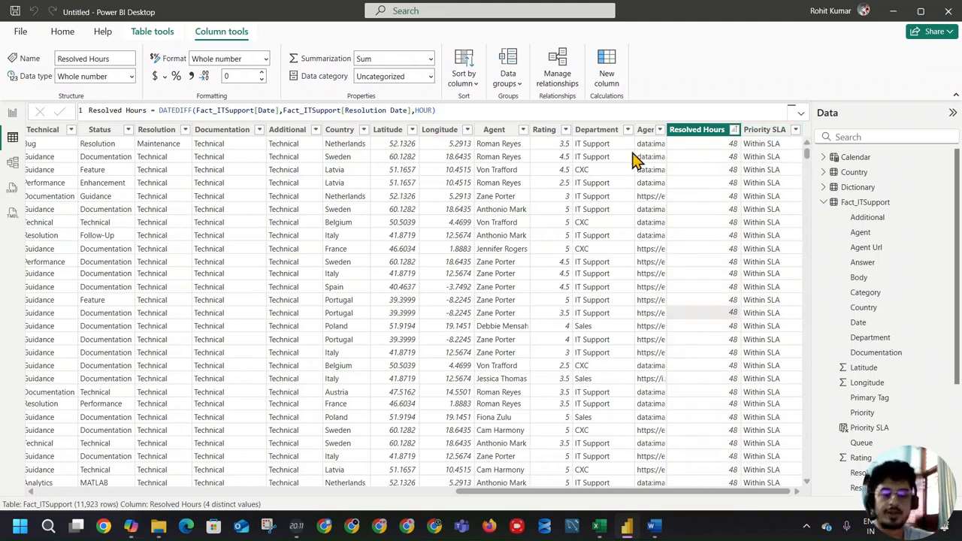
click(774, 131)
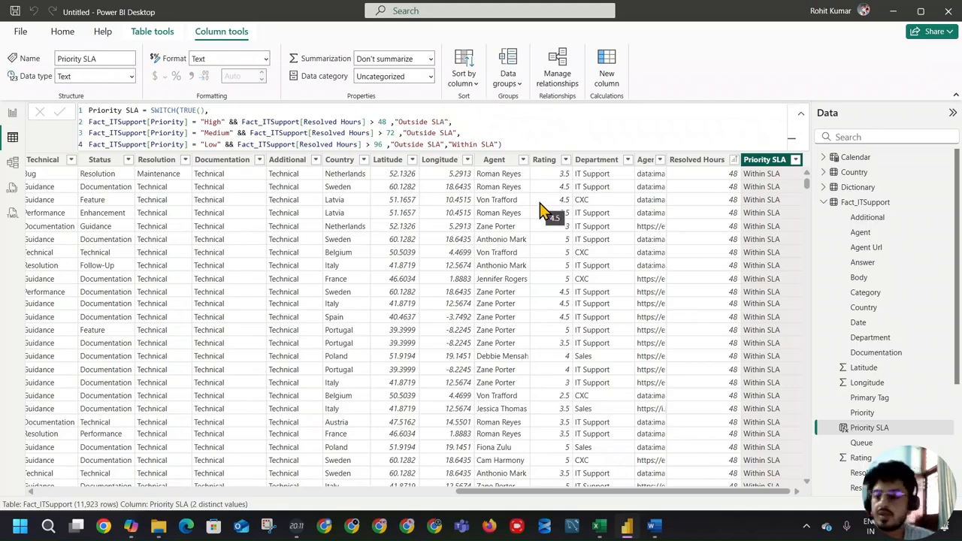
Start a new measure in Measure_table named Within SLA, beginning CALCULATE([Total Tickets], for the report's Within SLA card
click(14, 114)
click(176, 183)
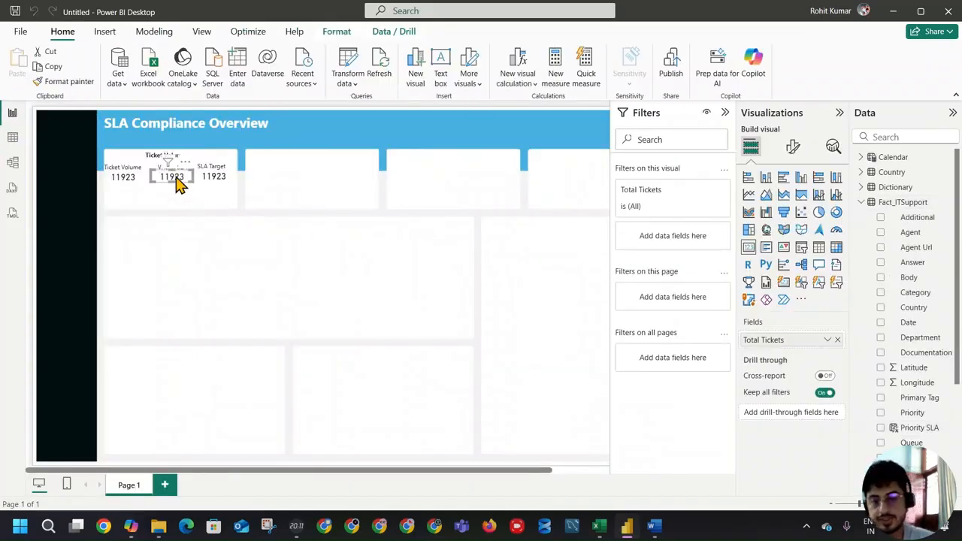
click(861, 202)
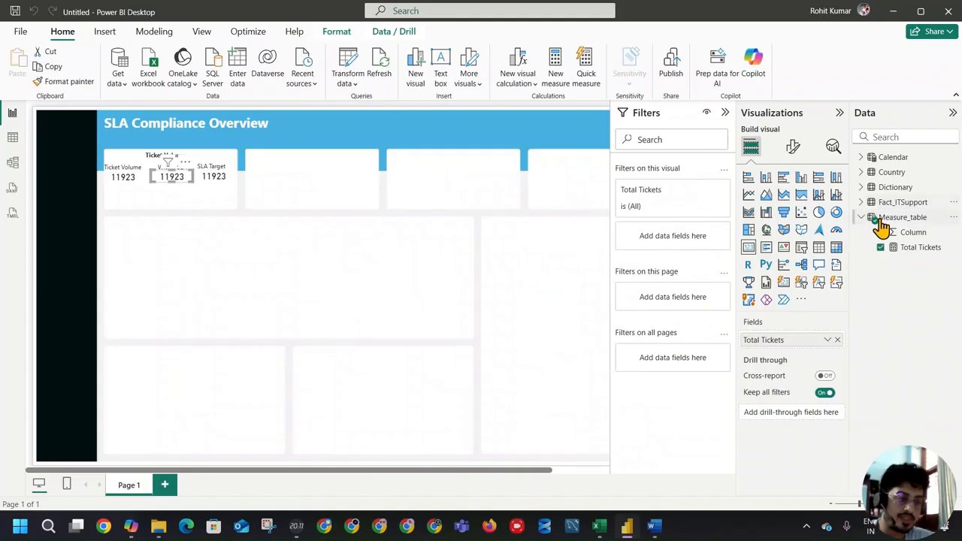
click(906, 217)
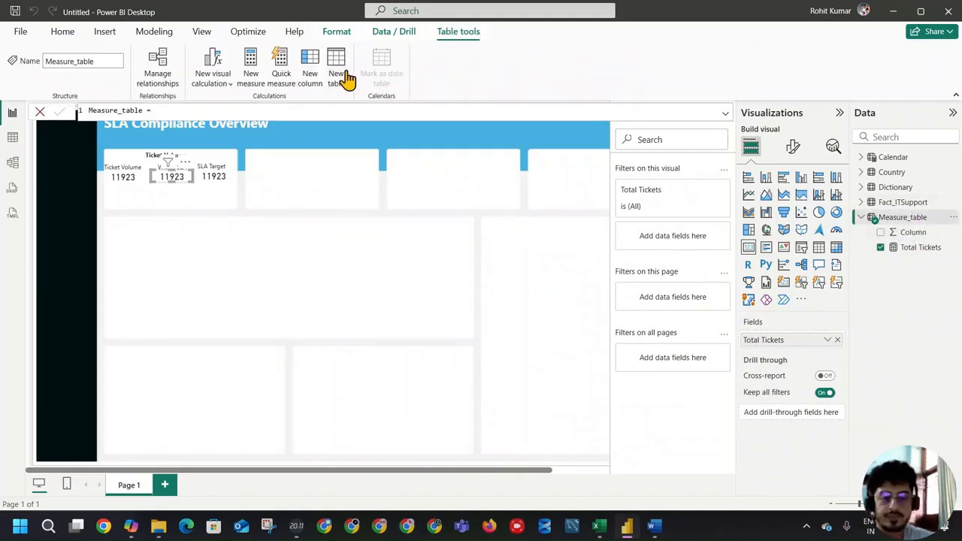
click(251, 72)
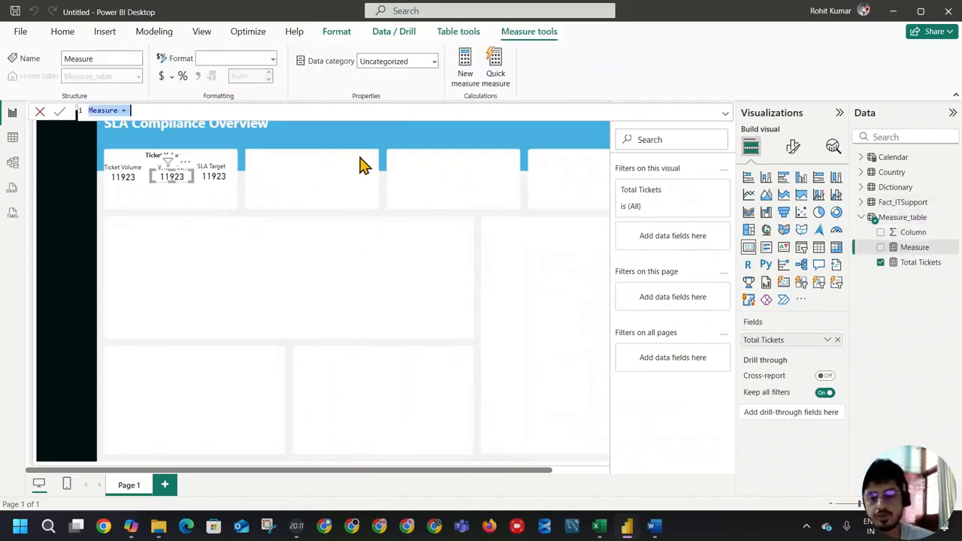
text(Within S)
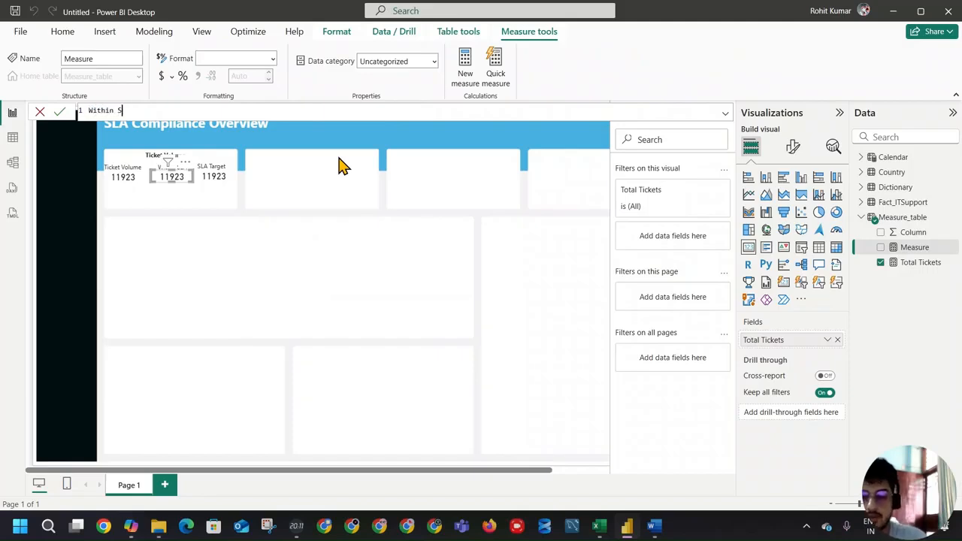
text(LA = )
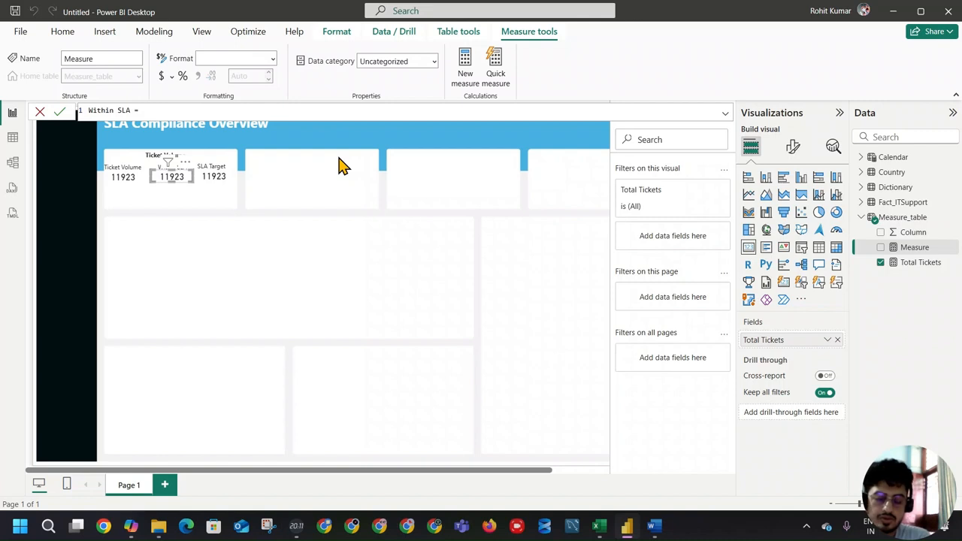
text(CALCULATE()
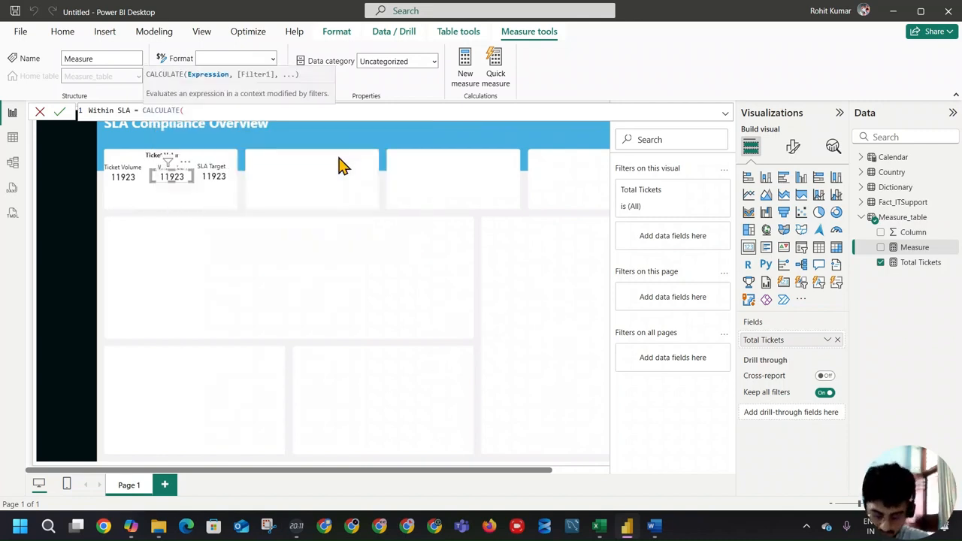
text([Total Tickets])
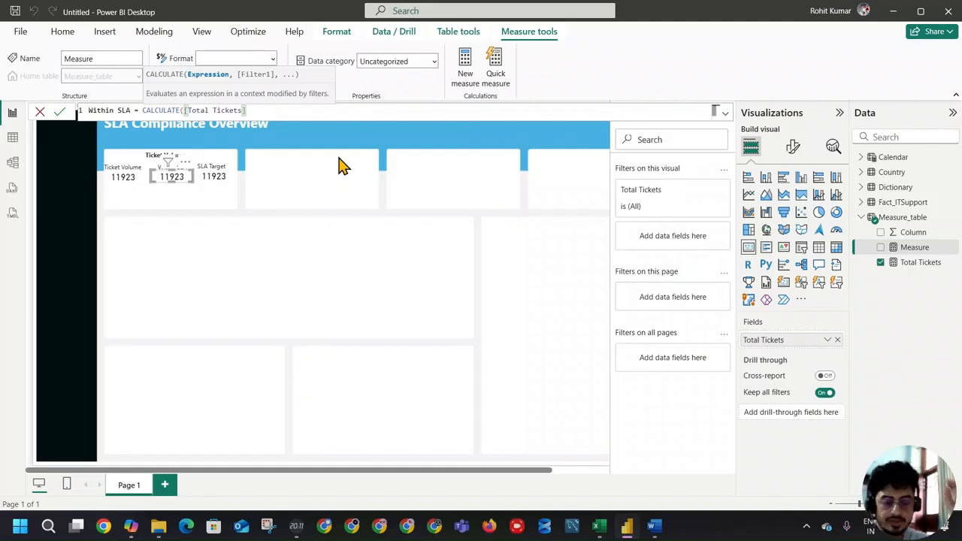
text(,)
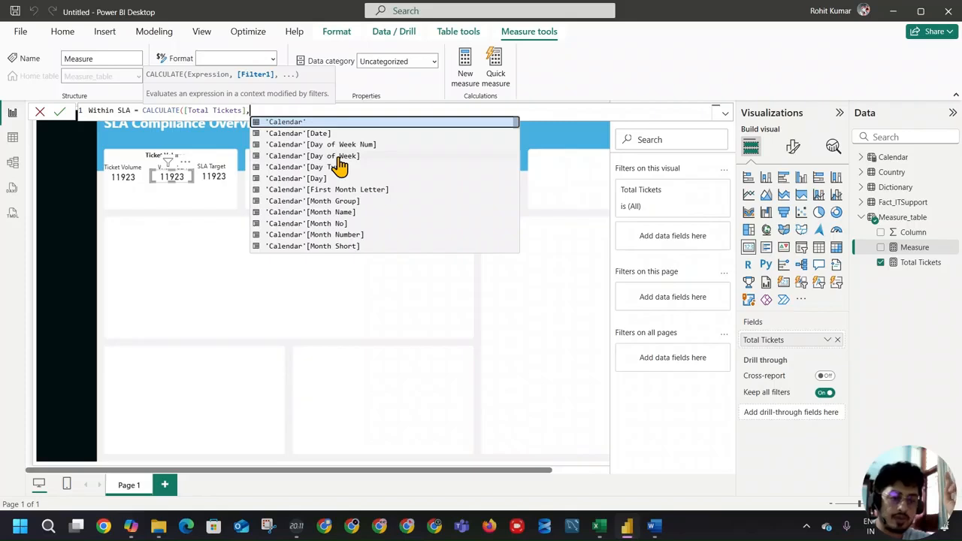
text(reso)
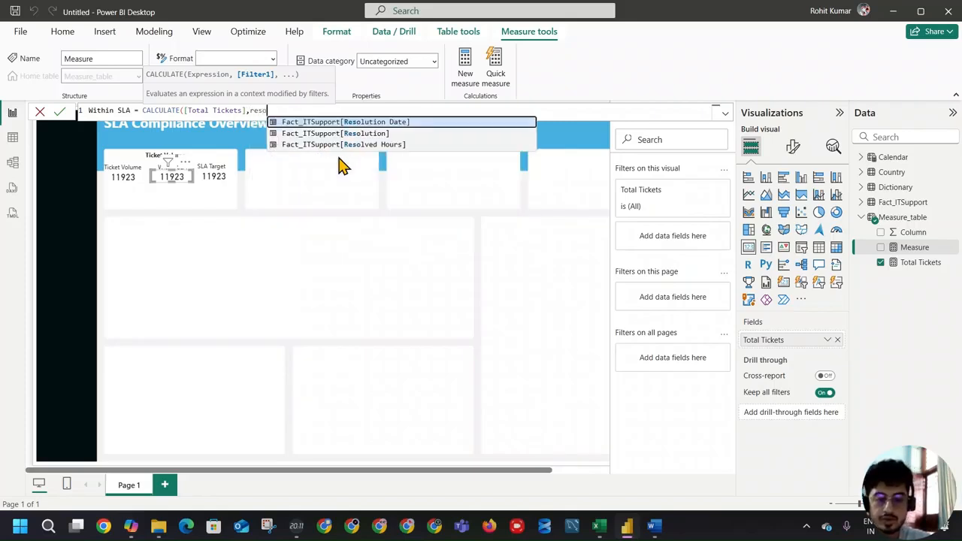
key(Down)
key(Down)
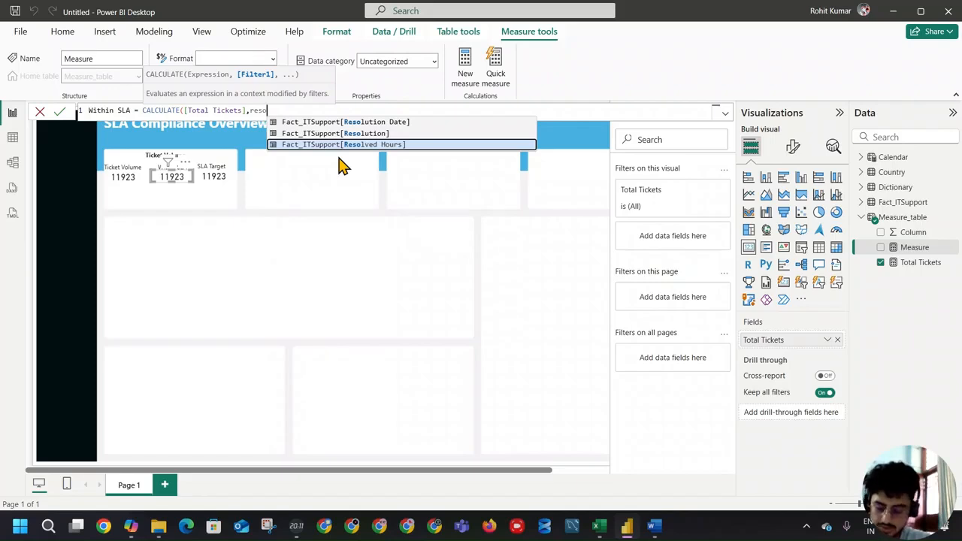
key(BackSpace)
key(BackSpace)
key(BackSpace)
key(BackSpace)
Finish the measure with the filter Fact_ITSupport[Priority SLA] = "Within SLA" and show it in the Within SLA card instead of Total Tickets
text(pri)
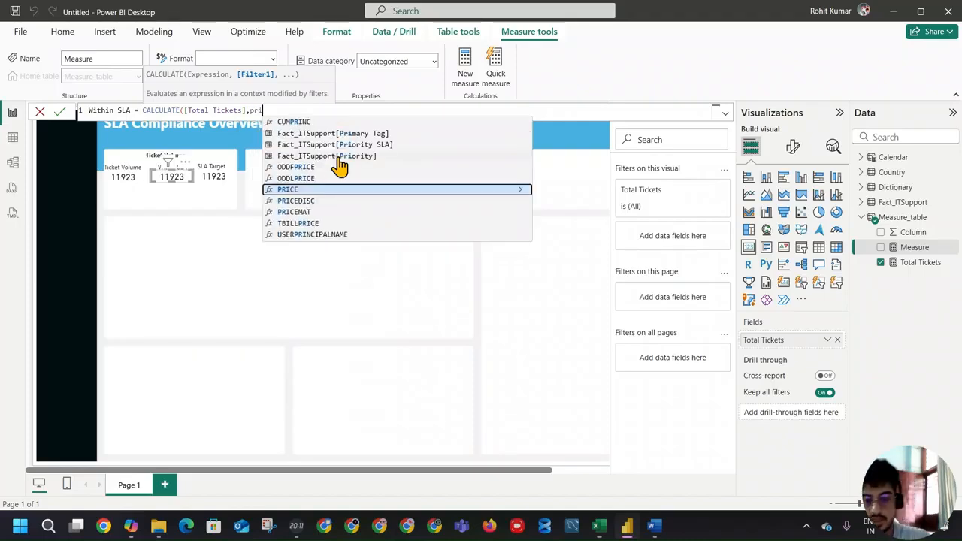
click(340, 144)
text(= "Within S)
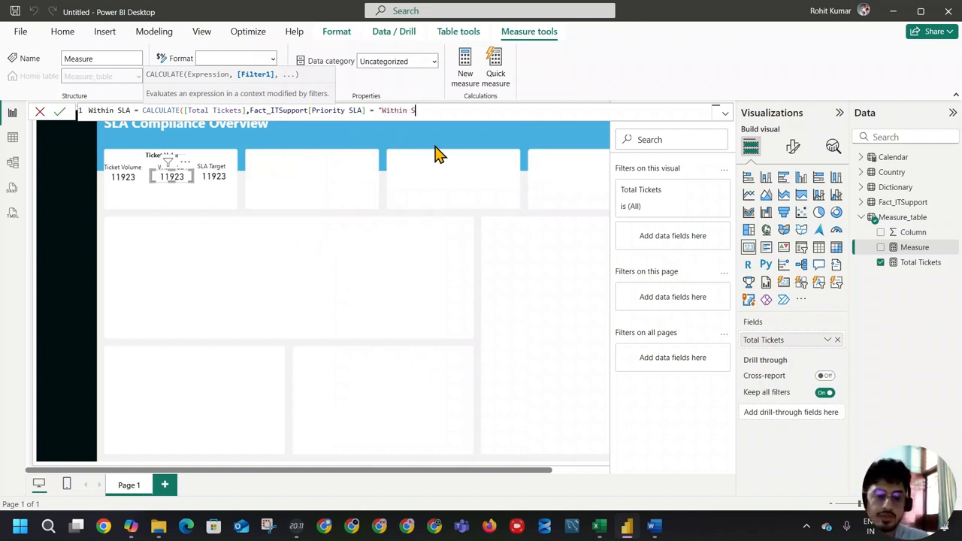
text())
key(Return)
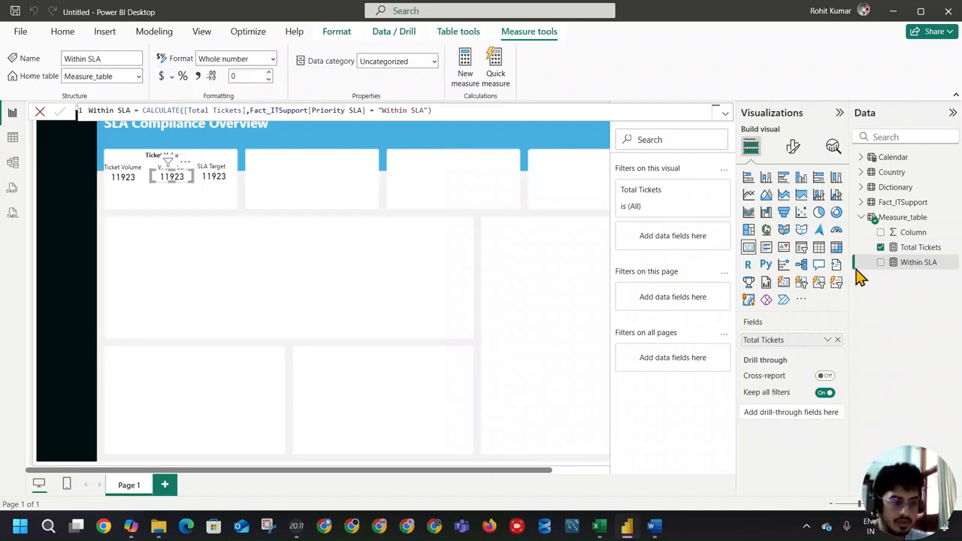
click(837, 340)
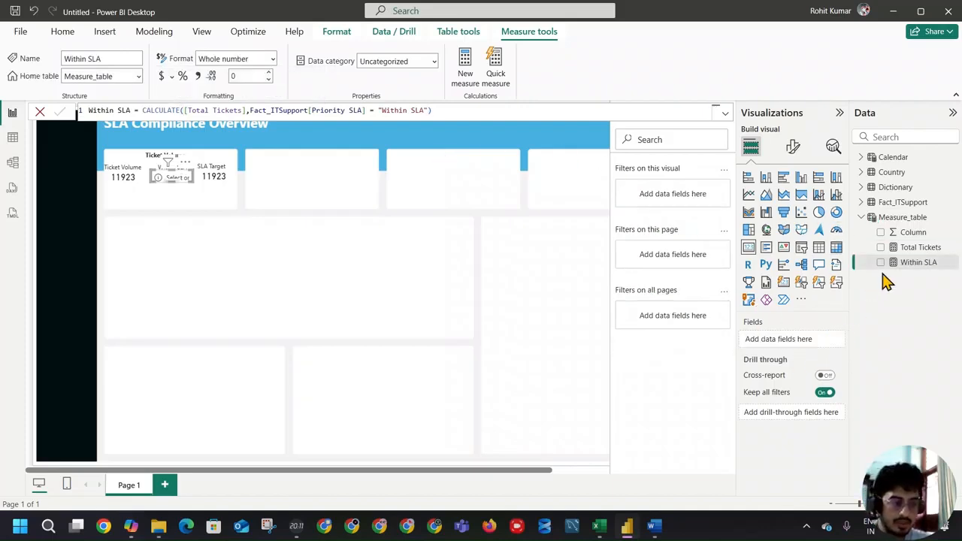
click(880, 262)
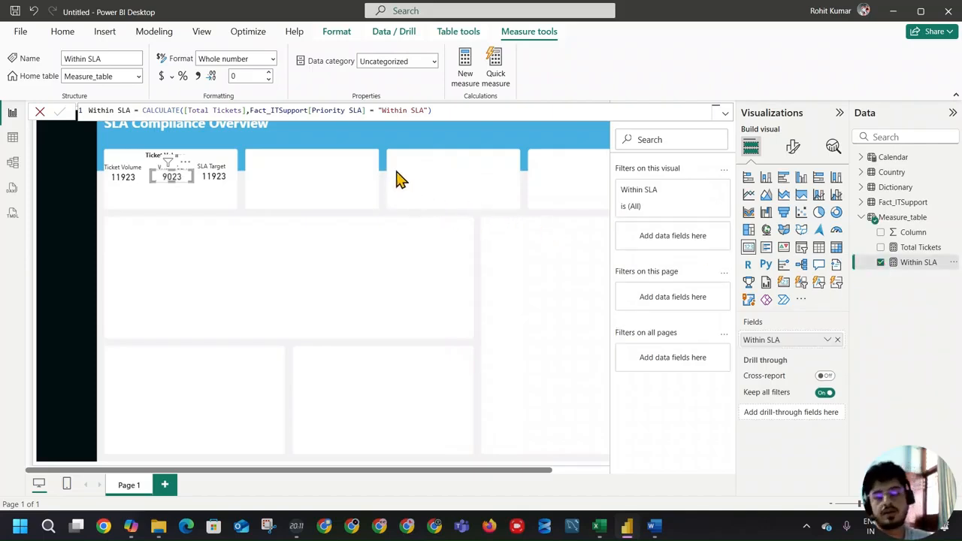
Create the measure SLA Target = 0.75 in Measure_table and show it in the SLA Target card instead of Total Tickets
click(217, 175)
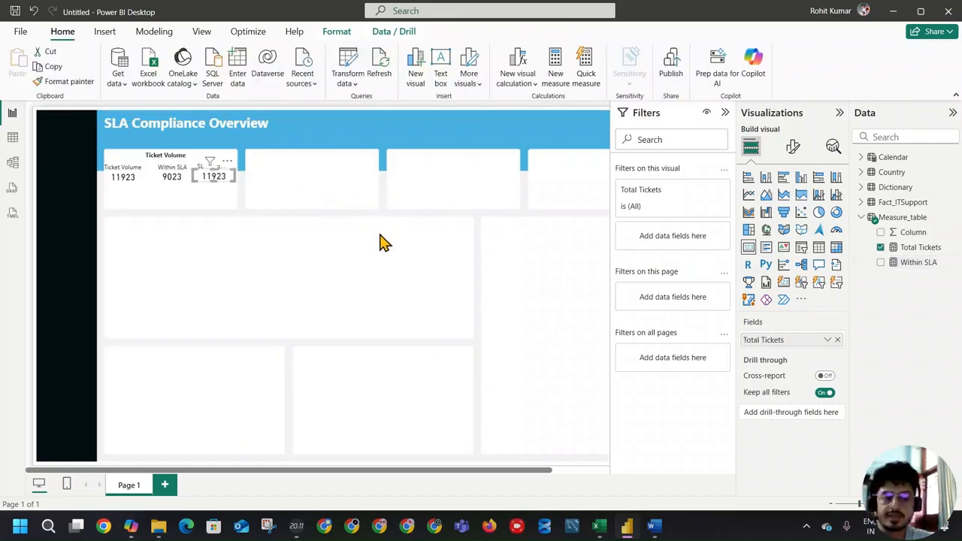
click(924, 249)
click(457, 79)
key(ctrl+a)
text(SA)
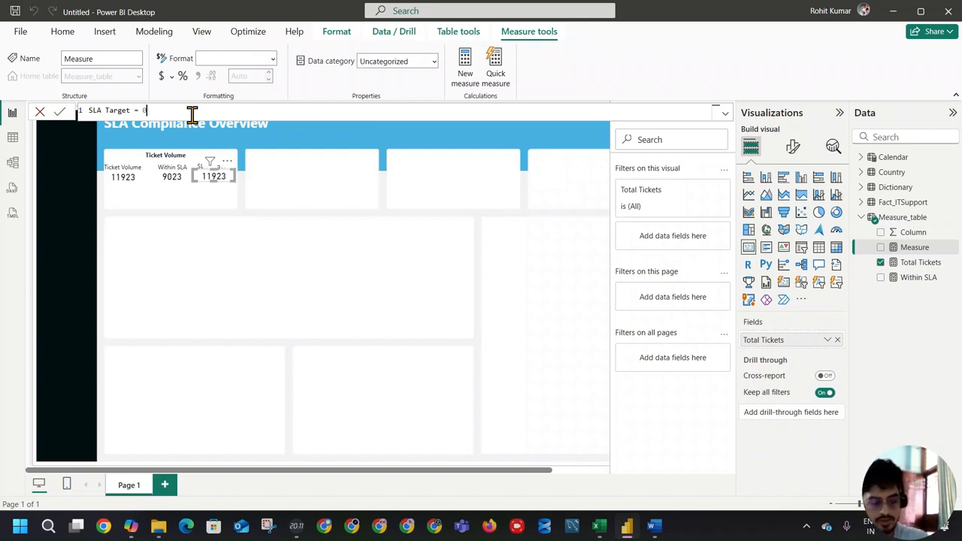
key(Return)
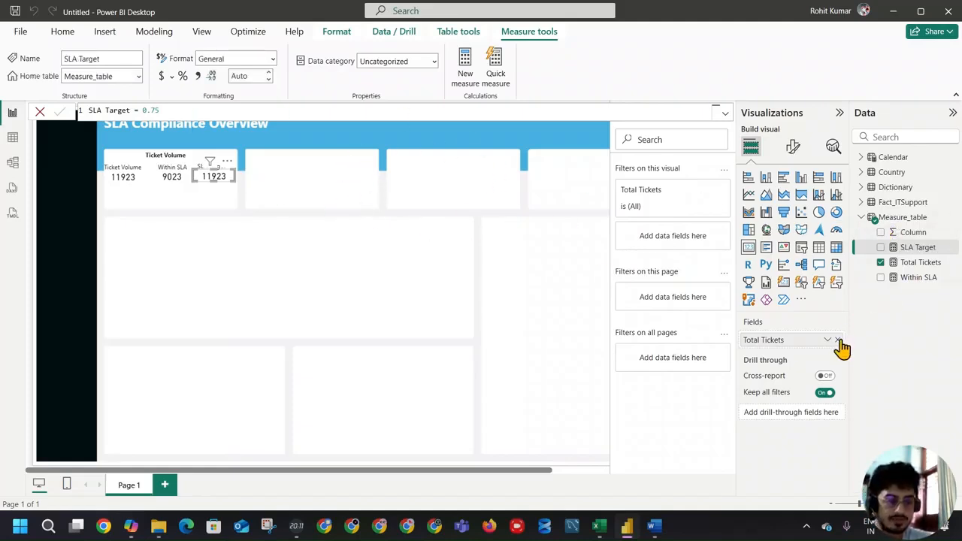
click(838, 340)
click(880, 247)
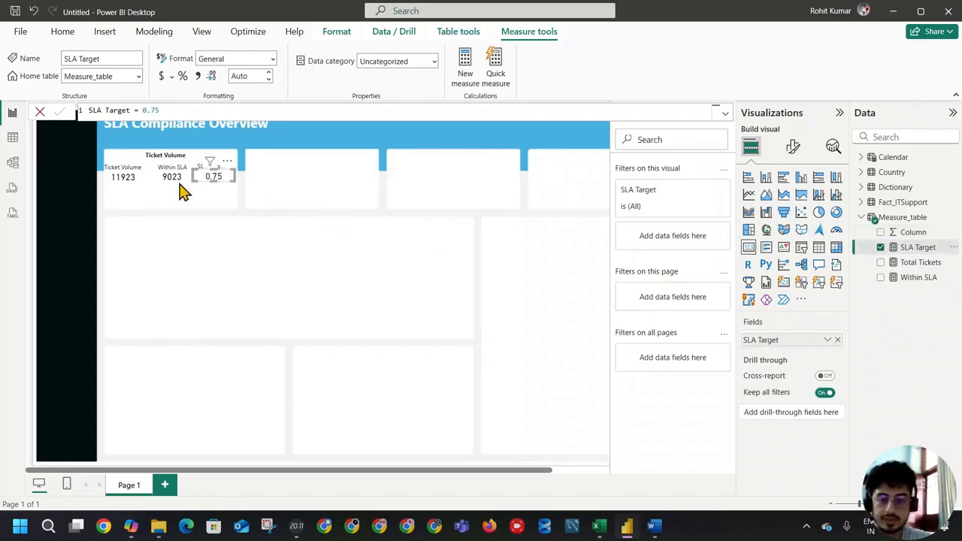
Format the SLA Target measure as a percentage with 0 decimal places
click(182, 77)
click(268, 79)
click(268, 79)
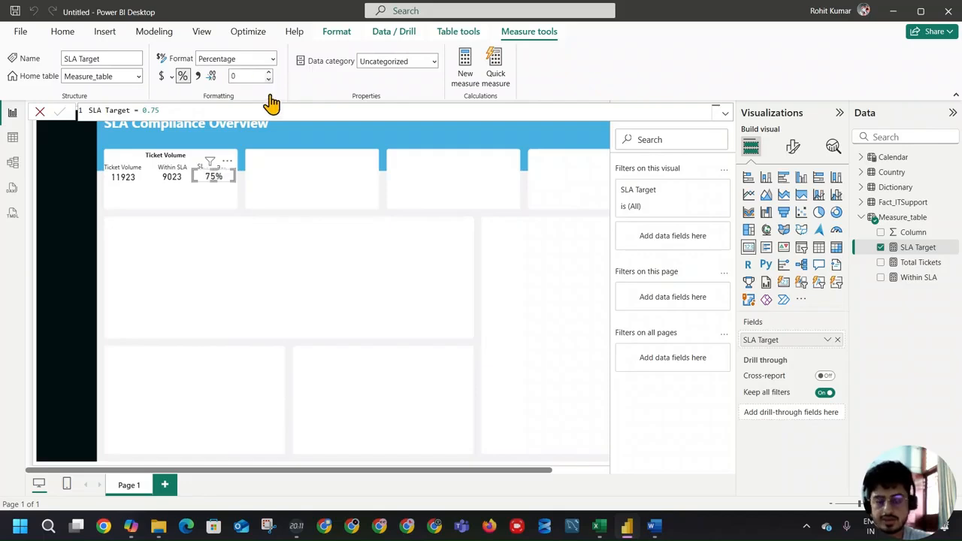
click(293, 168)
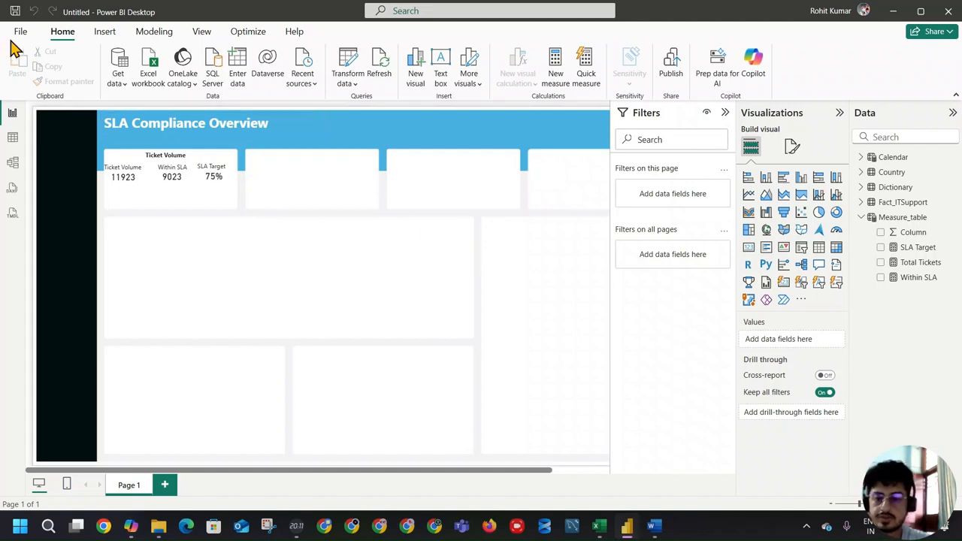
Save the report as SLA DASHBOARD SEP
key(ctrl+s)
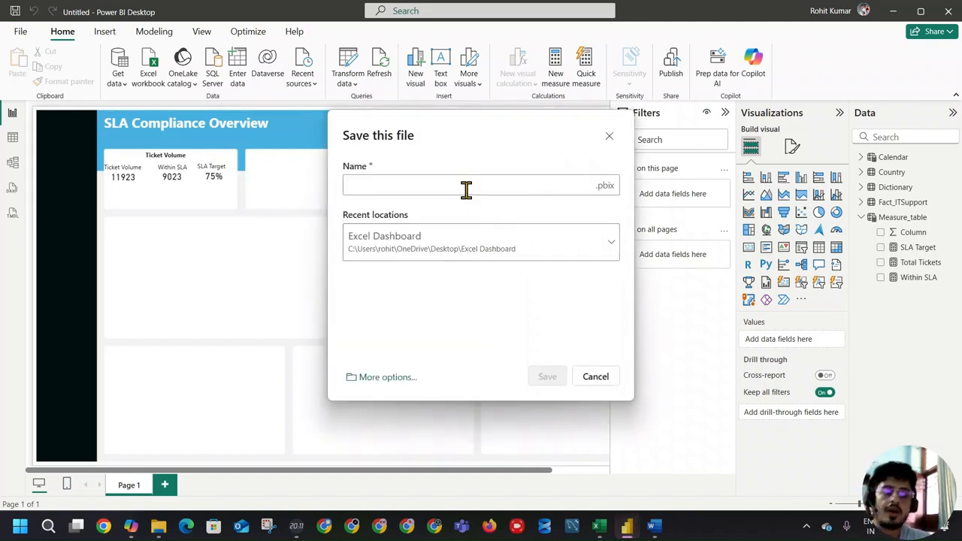
text(SLA DASHBOARD SEP)
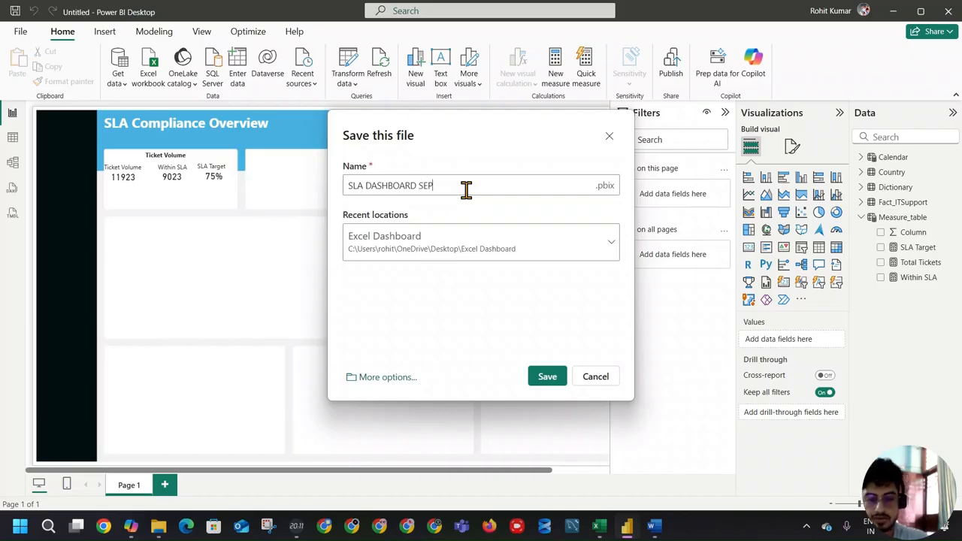
key(ctrl+a)
key(BackSpace)
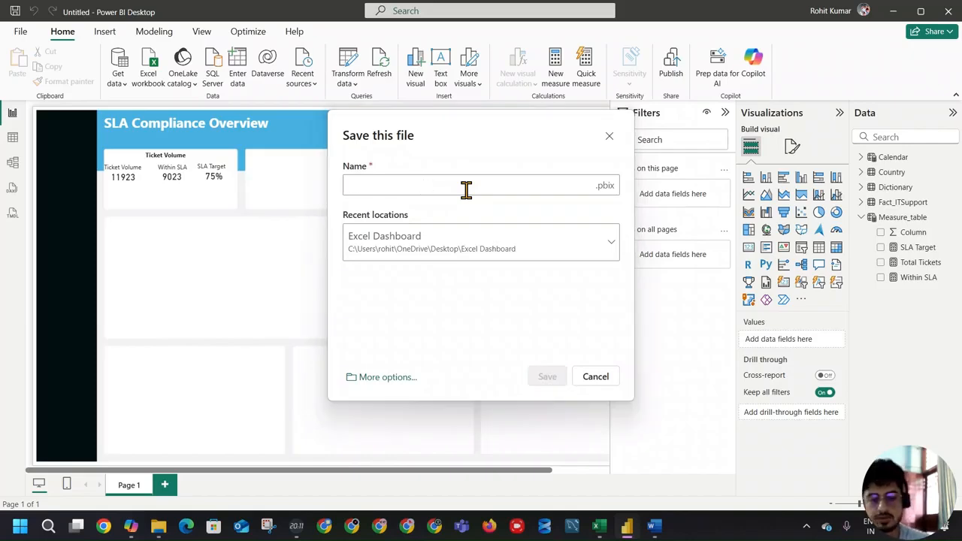
click(601, 381)
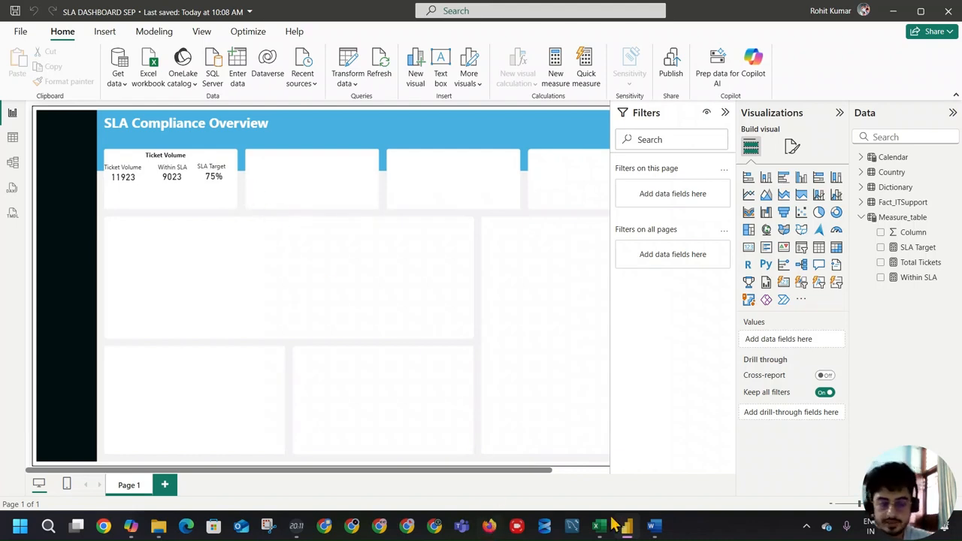
Close Calendar.docx in Word and examine the reference dashboard image Screenshot 2025-08-12 184935.png at full size
mouse_move(662, 530)
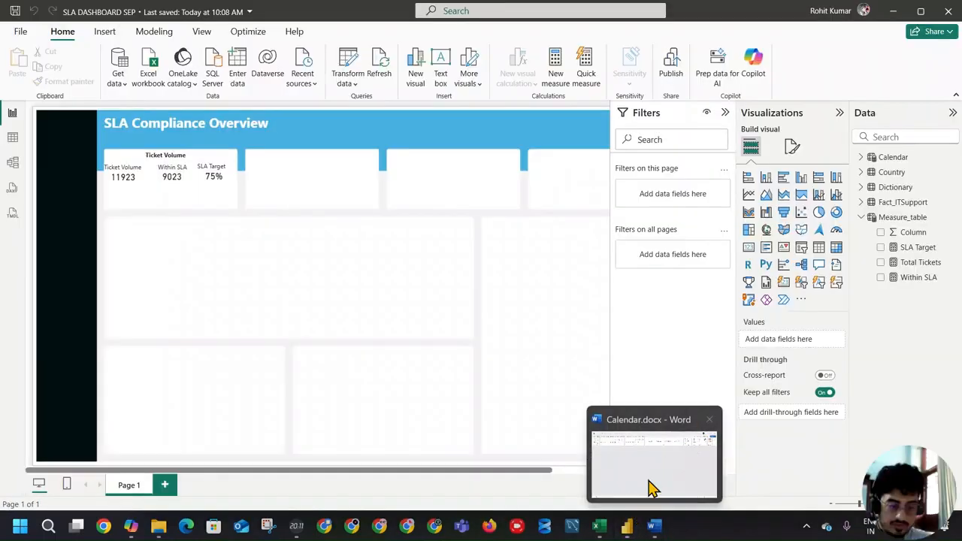
click(710, 420)
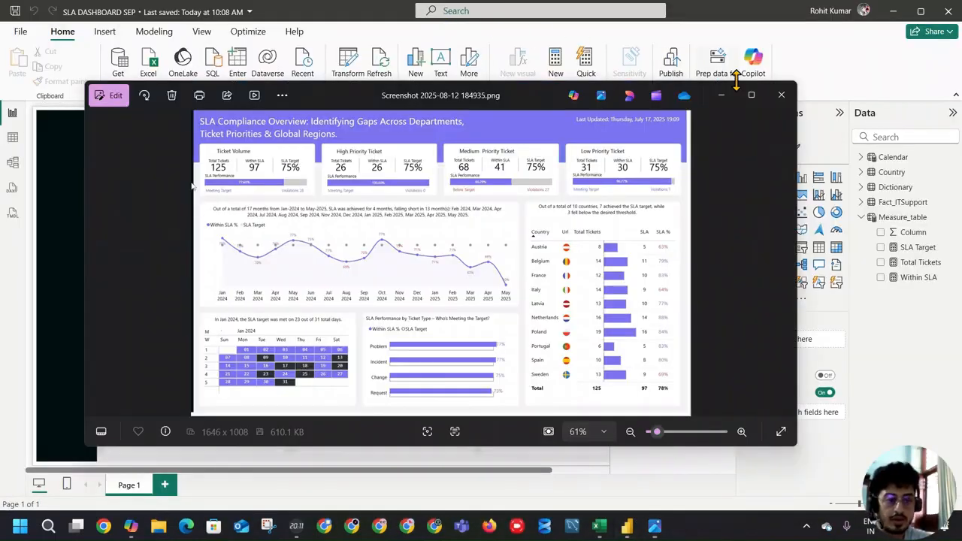
click(751, 95)
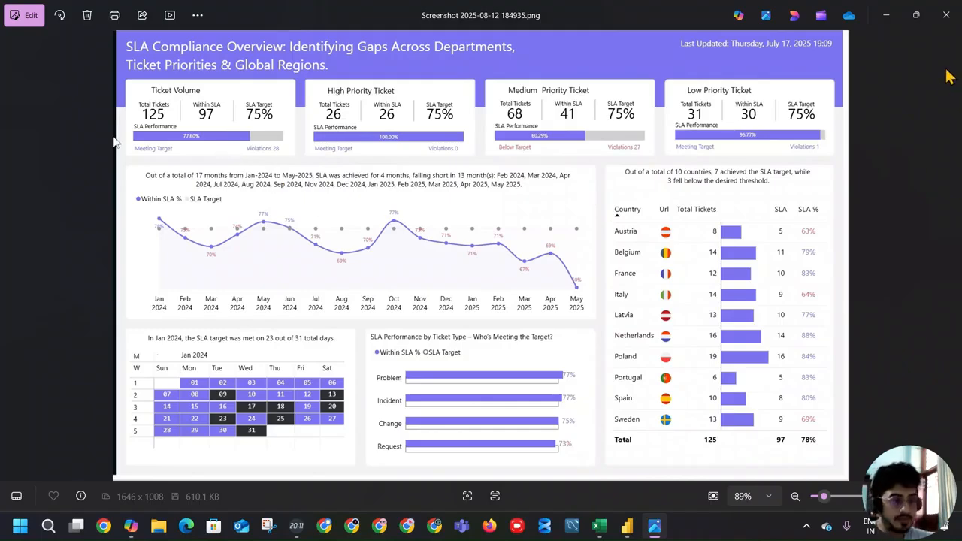
click(887, 15)
click(176, 182)
click(98, 177)
click(125, 184)
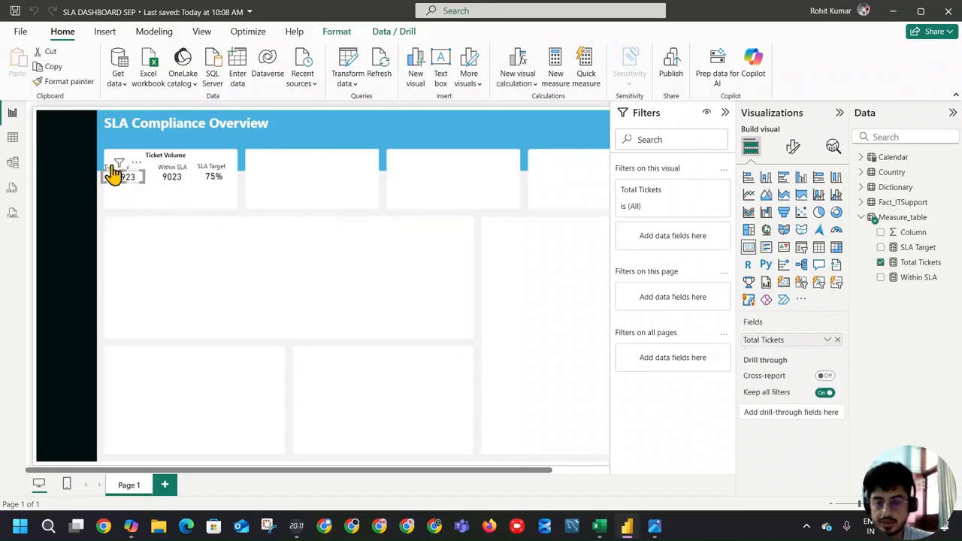
click(109, 163)
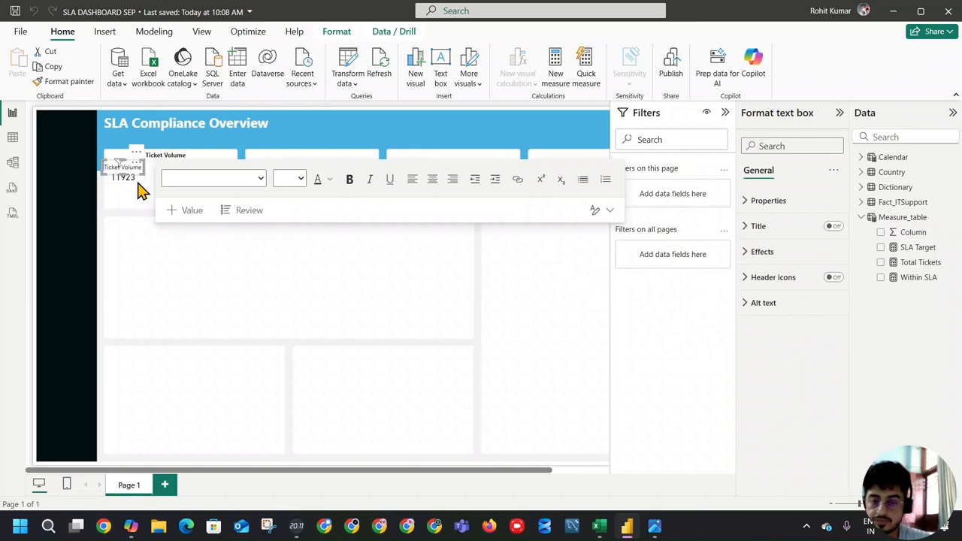
click(141, 185)
click(317, 220)
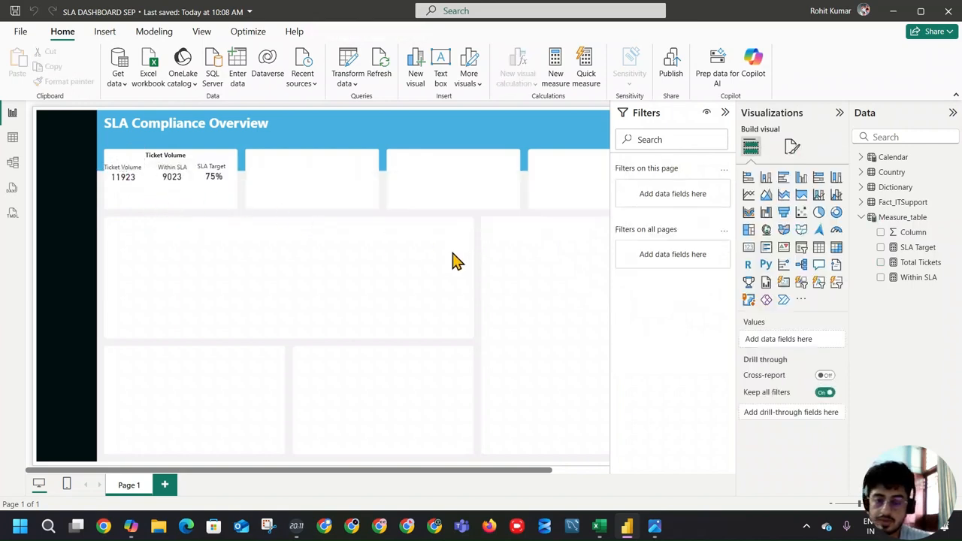
Nudge the SLA Target value card slightly down, level with the Ticket Volume and Within SLA values
scroll(418, 288, up, 4)
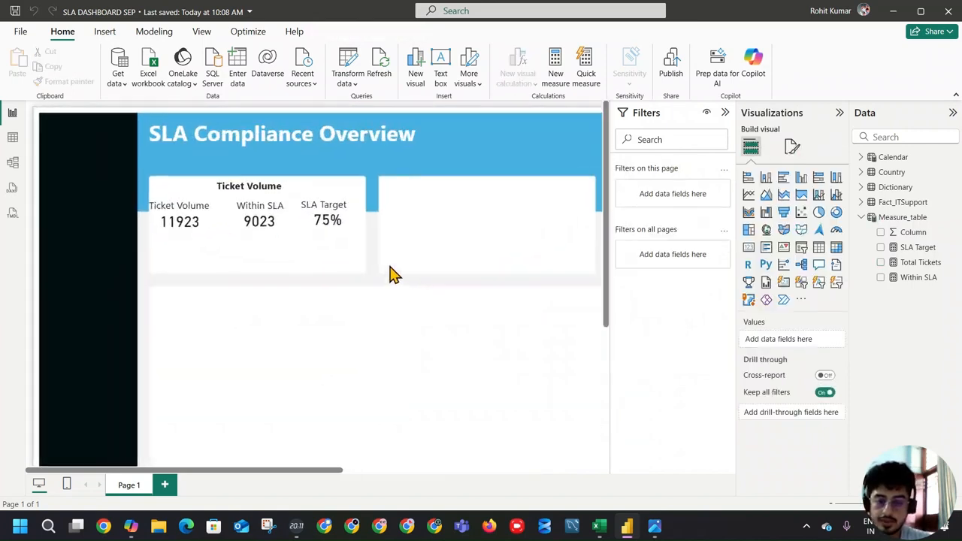
click(328, 220)
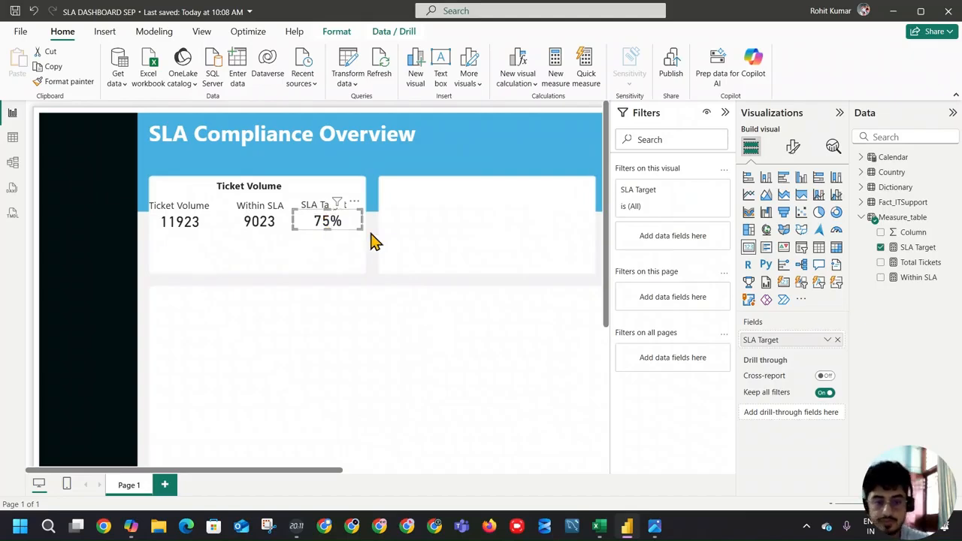
click(414, 242)
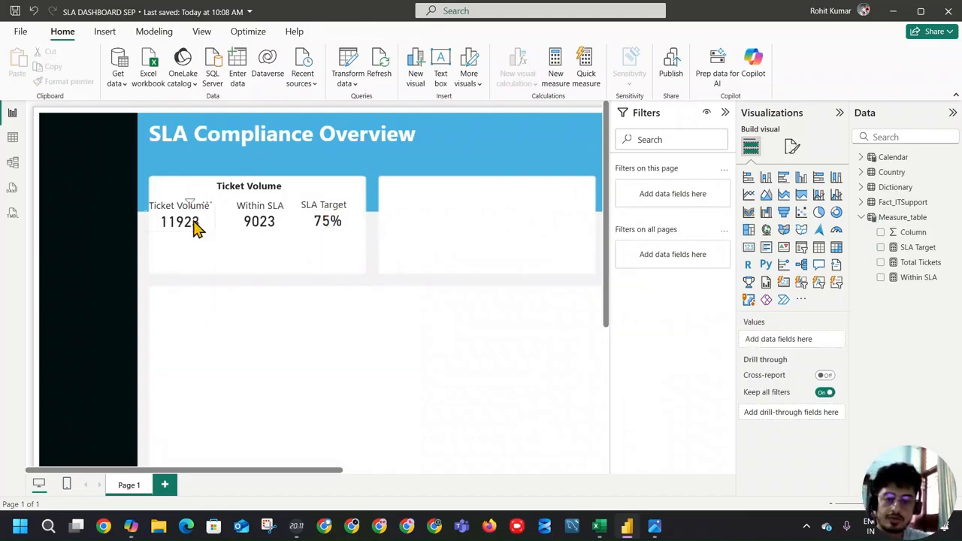
click(195, 229)
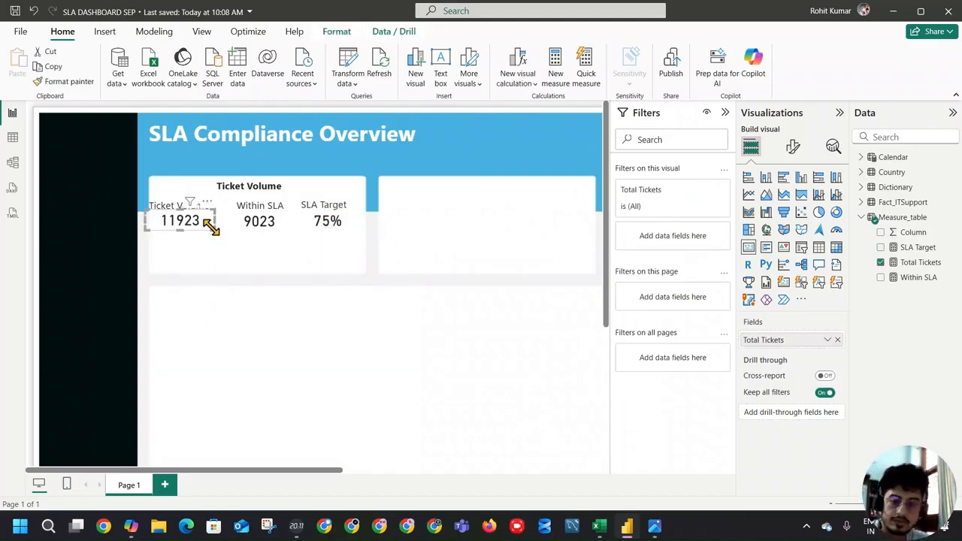
click(384, 269)
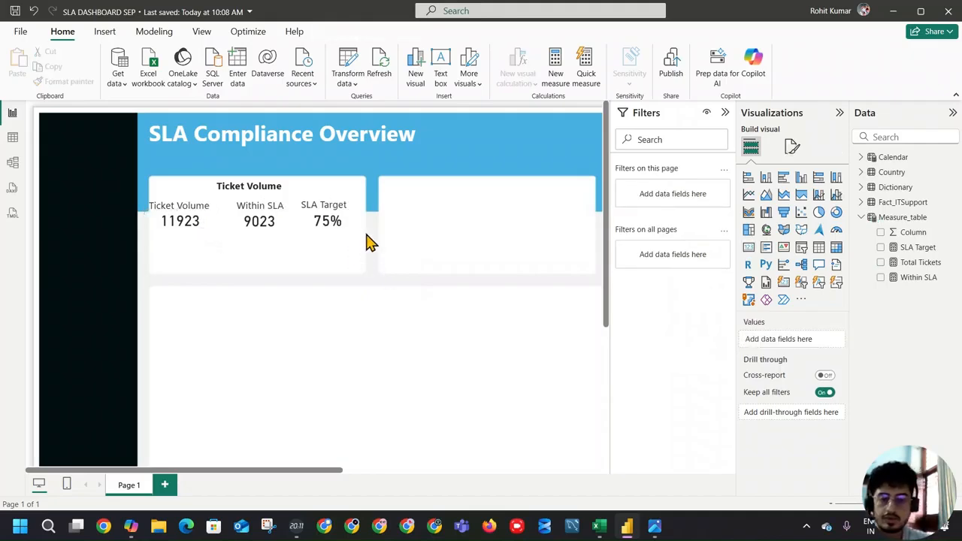
Start a new measure in Measure_table named Within SLA % with a DIVIDE formula using [Within SLA] as the numerator
click(921, 217)
click(260, 79)
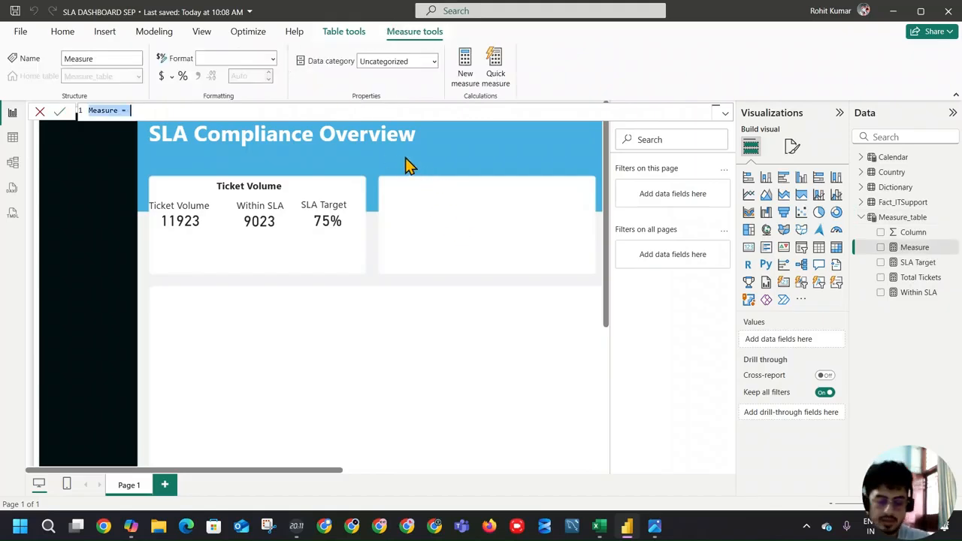
text(Within SLA %)
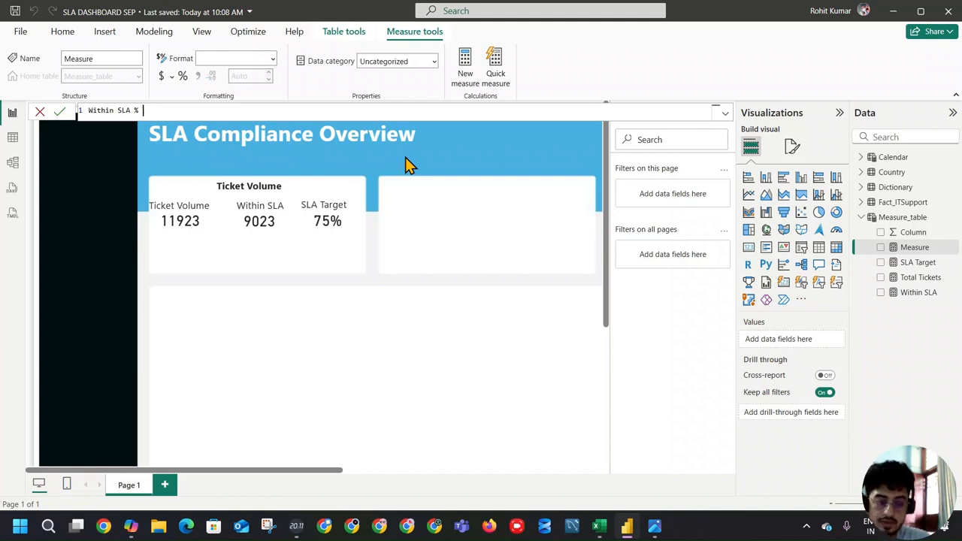
text(= DIVIDE()
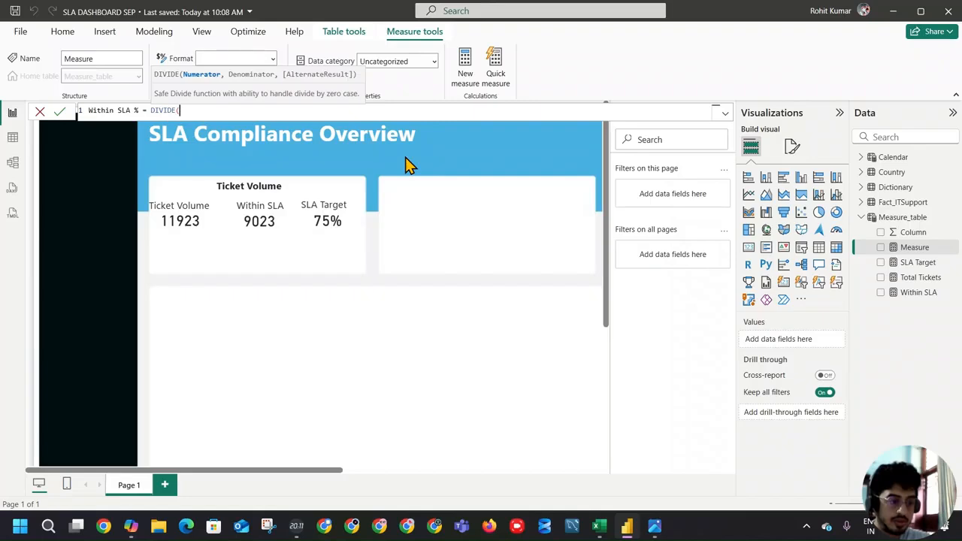
text(w)
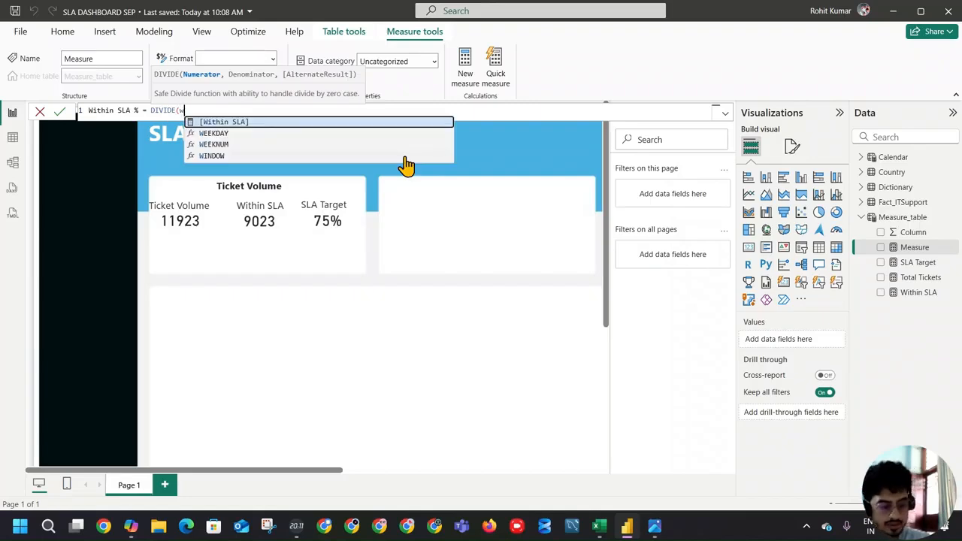
key(Tab)
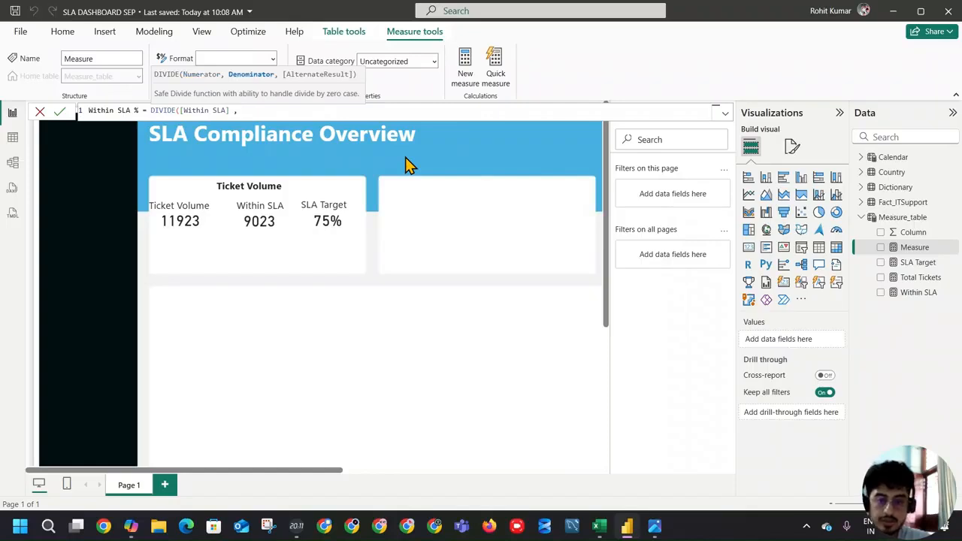
text(,)
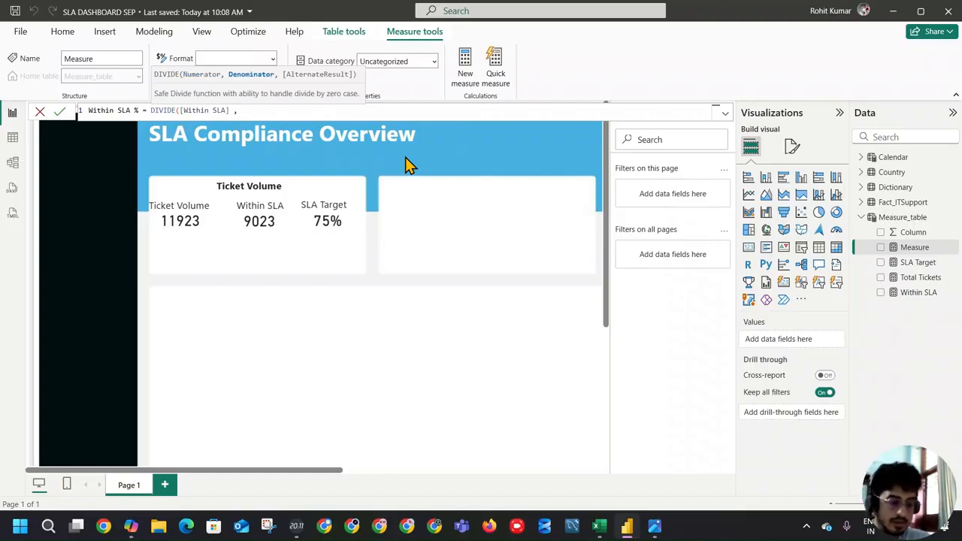
Complete the Within SLA % formula with [Total Tickets] as denominator, 0 as alternate result and +0 at the end, and commit it
text(sla)
key(BackSpace)
key(BackSpace)
key(BackSpace)
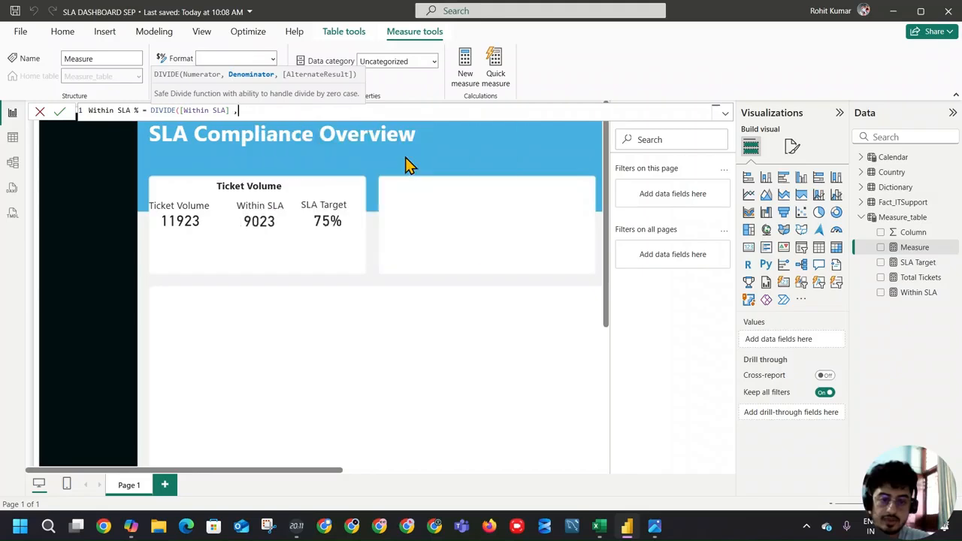
text(to)
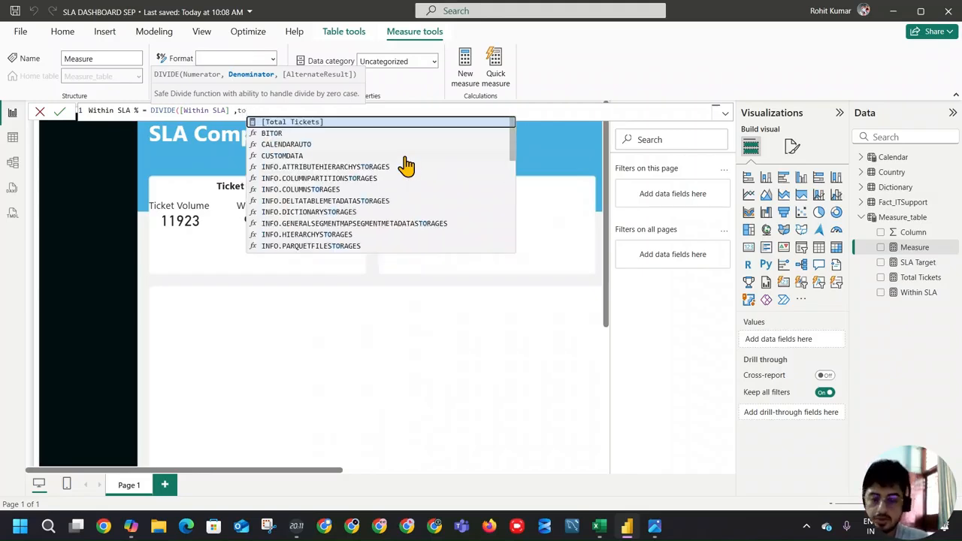
key(Tab)
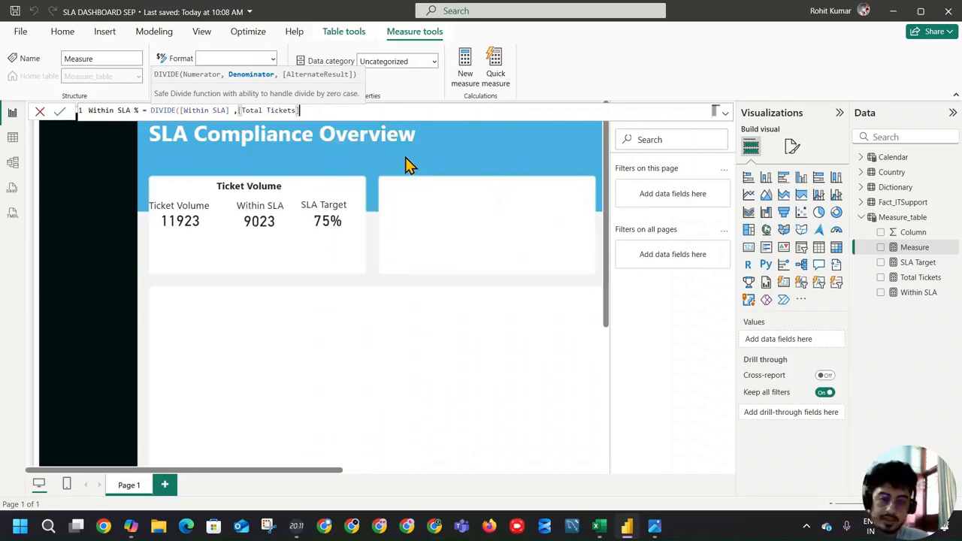
text(,)
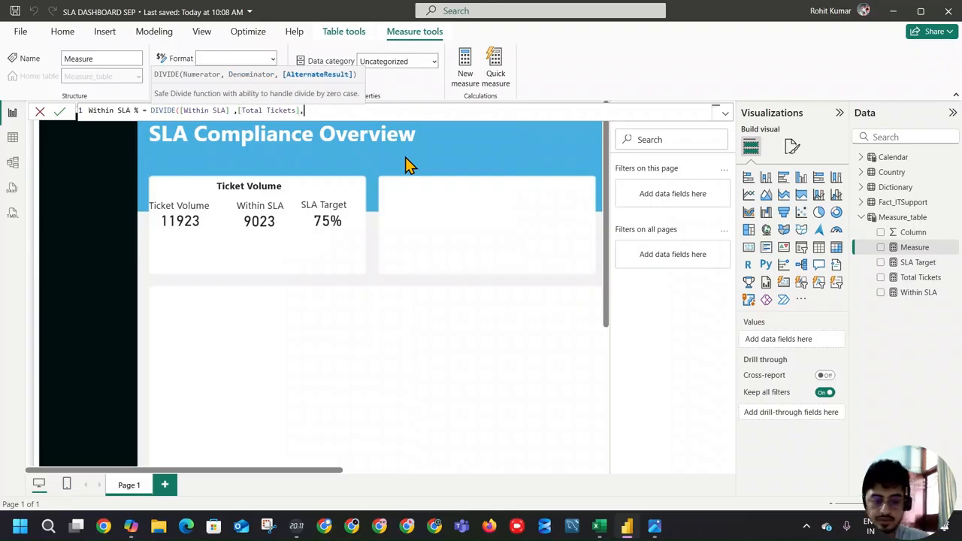
text(0))
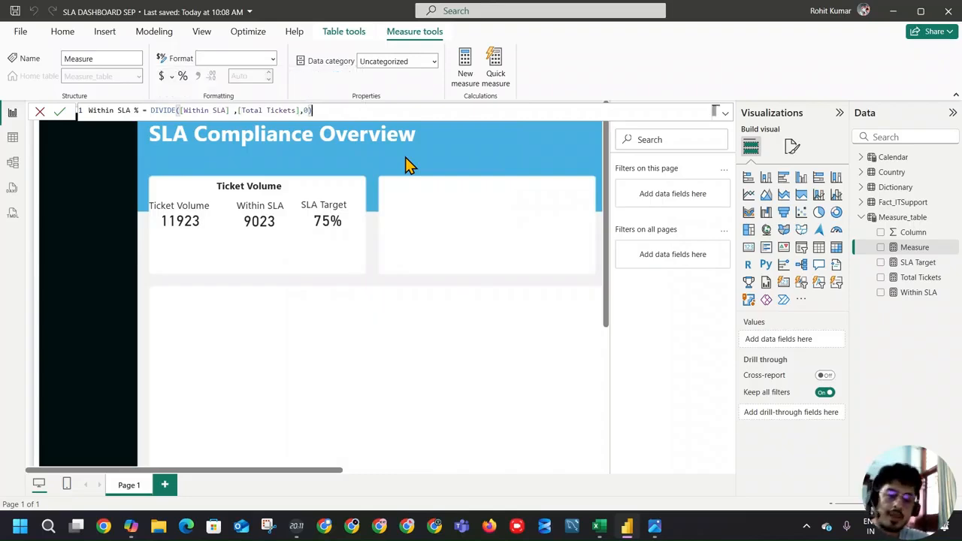
text(+0)
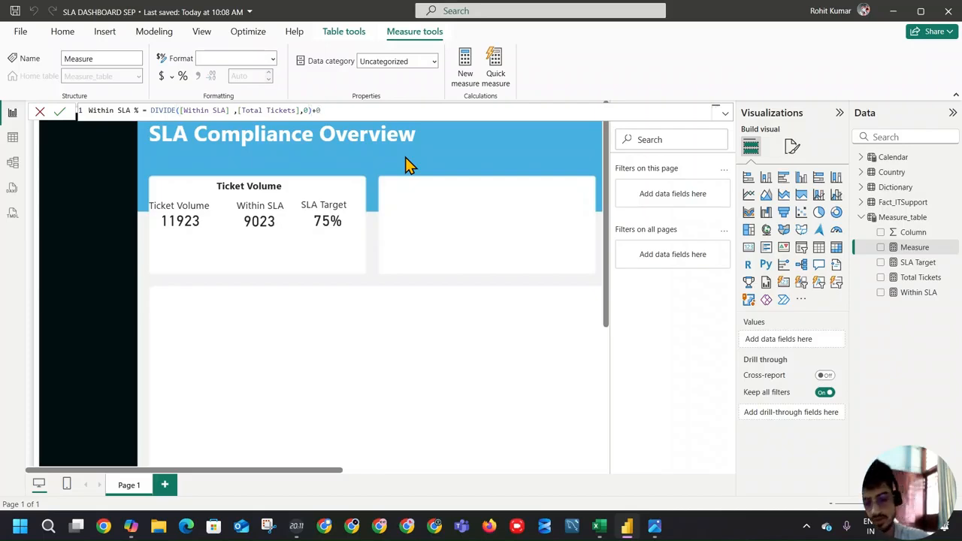
key(Return)
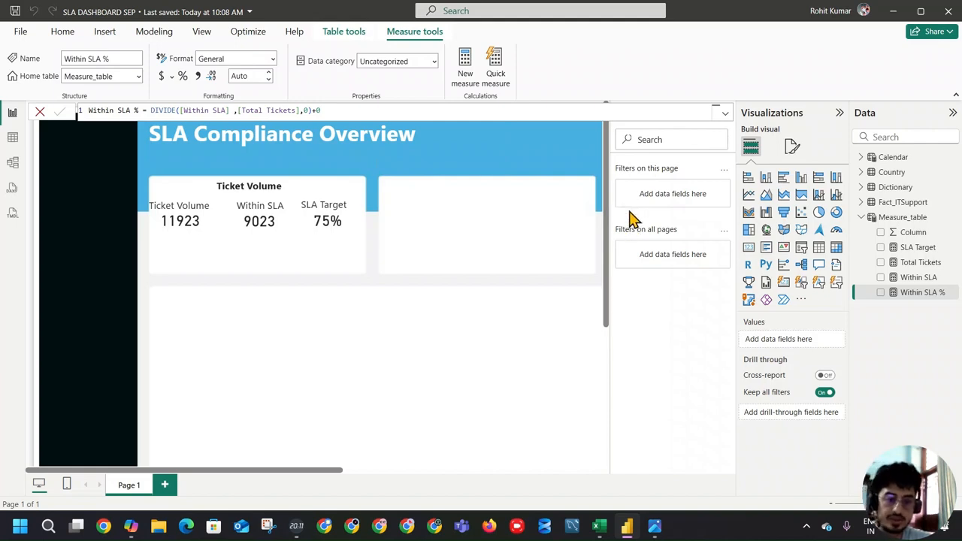
Copy the Within SLA % formula into a new measure and rename it Outside SLA %
click(919, 301)
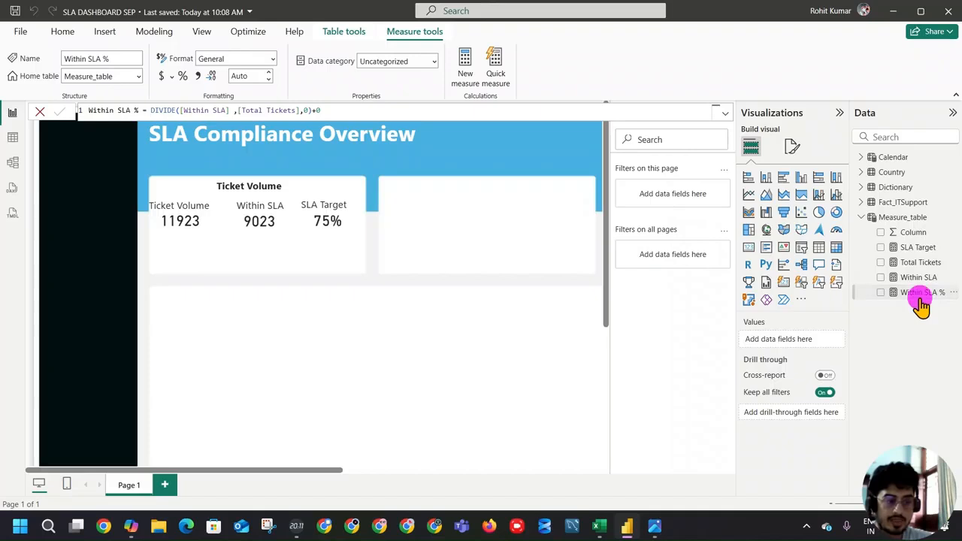
click(203, 110)
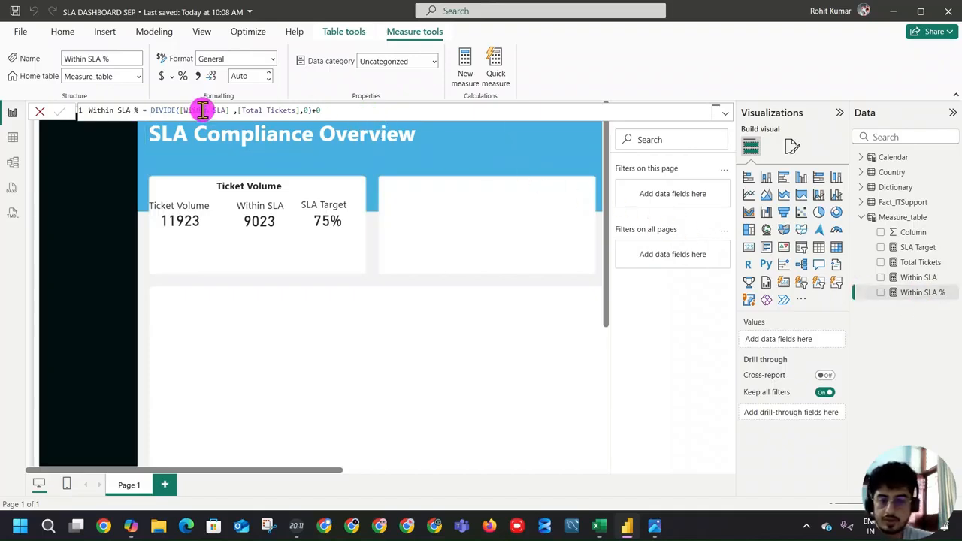
drag(333, 109, 62, 110)
key(ctrl+c)
click(467, 78)
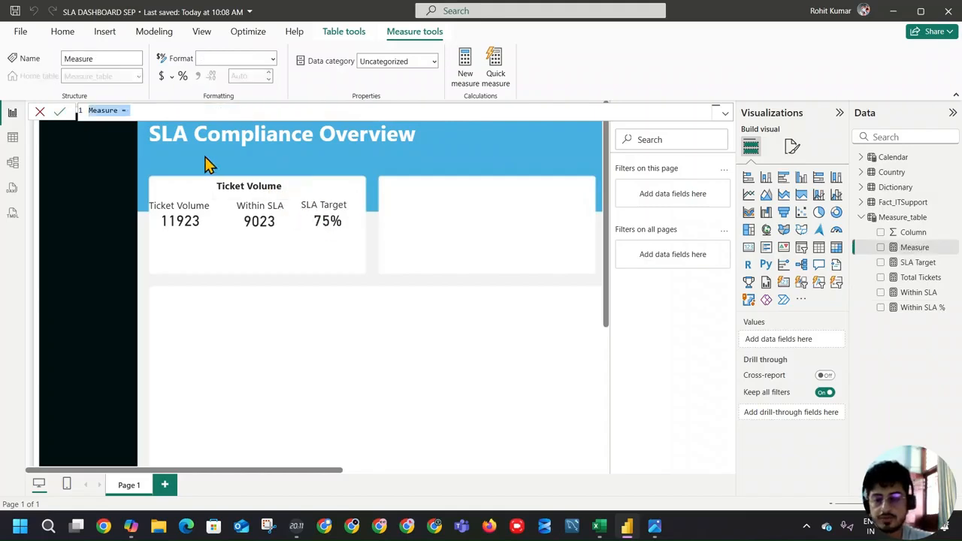
key(ctrl+v)
double_click(98, 110)
text(Outd)
key(BackSpace)
text(d)
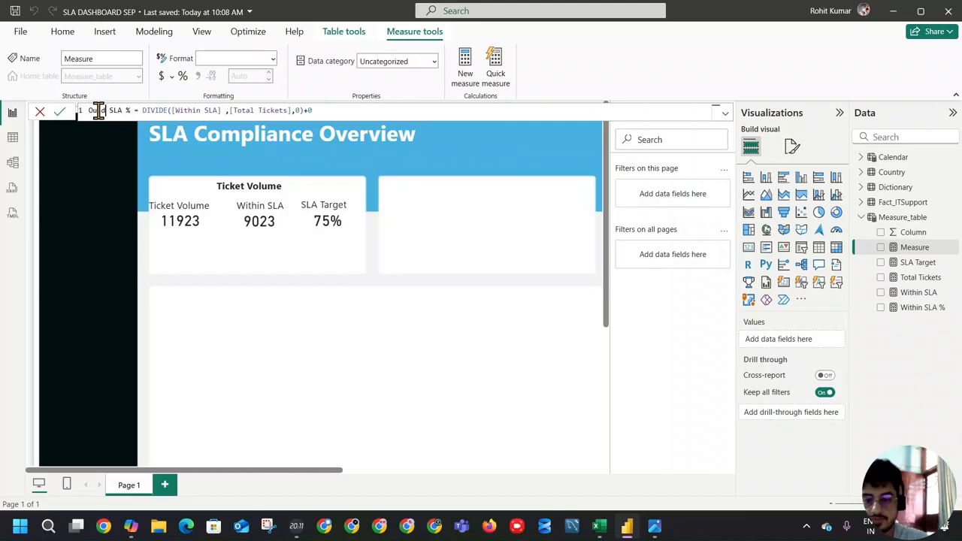
key(BackSpace)
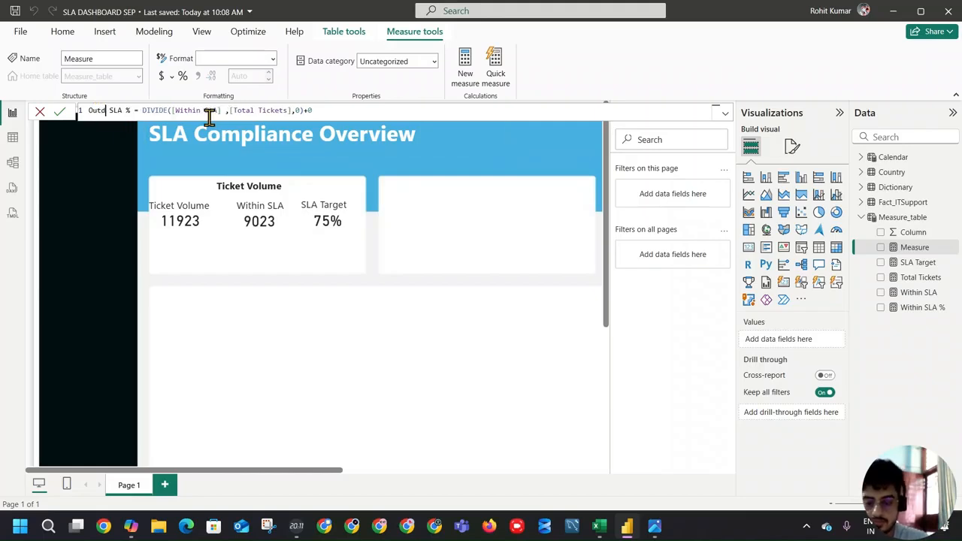
text(side)
Remove the word Within from the numerator reference in the Outside SLA % formula and commit the measure
double_click(193, 110)
key(BackSpace)
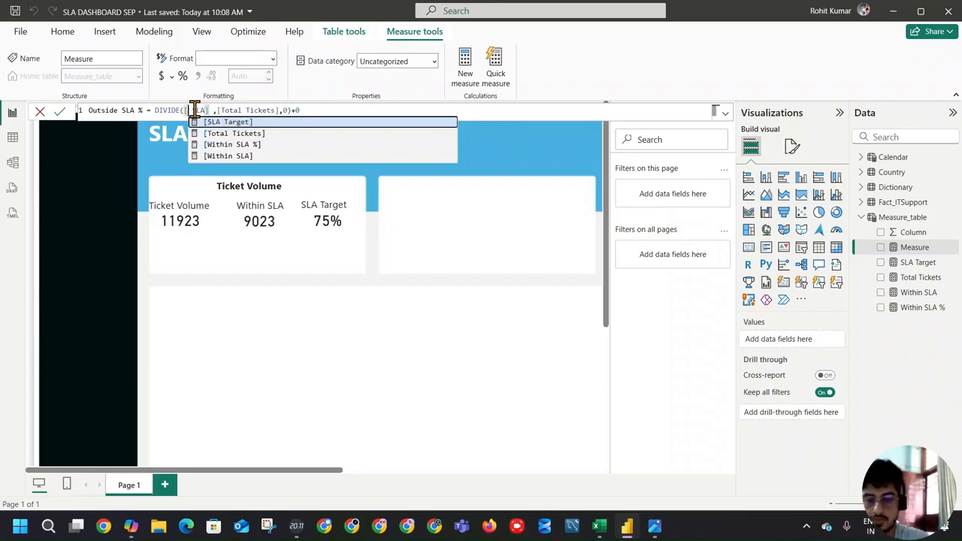
key(BackSpace)
text([)
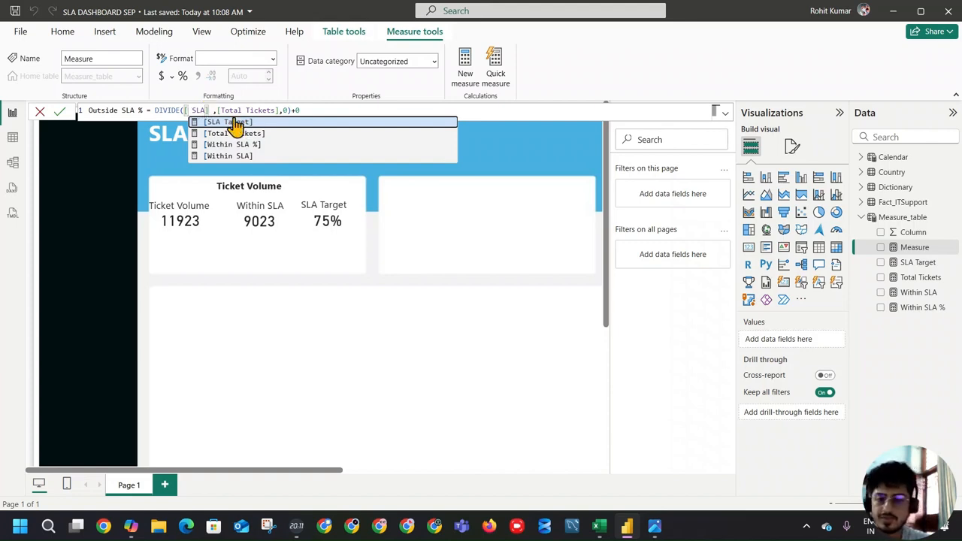
click(59, 111)
Copy the Within SLA formula into a new measure named Ouside SLA, filtering Fact_ITSupport[Priority SLA] to "Outside SLA", and commit it
click(917, 294)
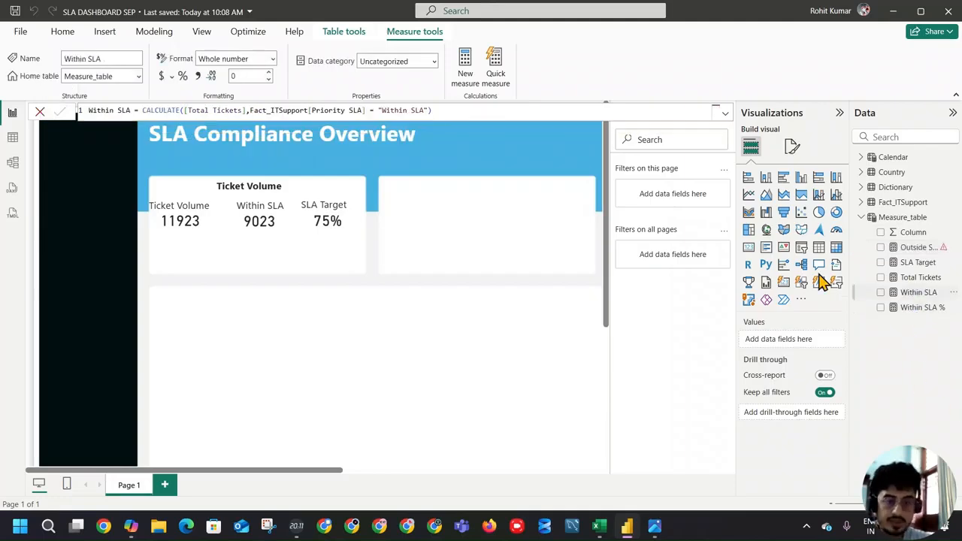
drag(433, 111, 71, 108)
key(ctrl+c)
click(466, 67)
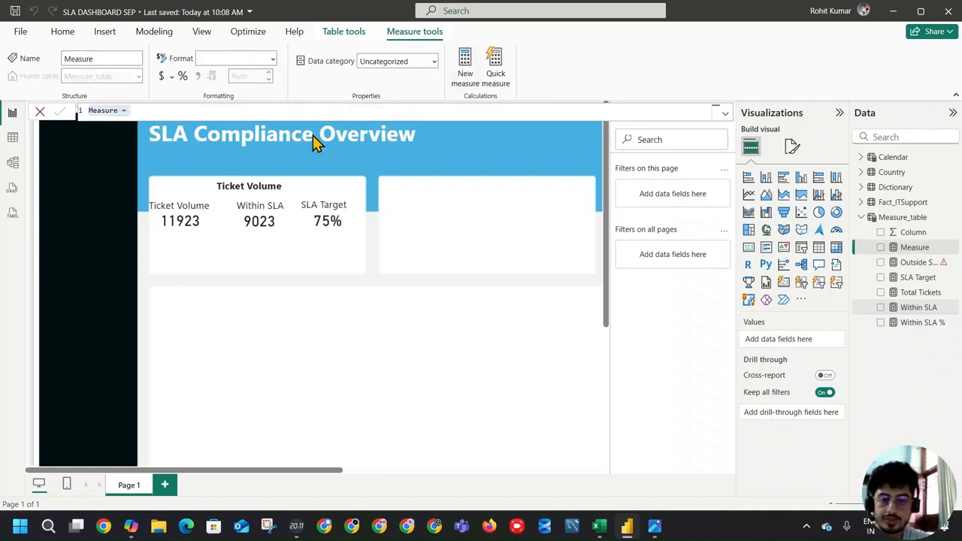
key(ctrl+v)
drag(88, 110, 111, 112)
text(Outsid)
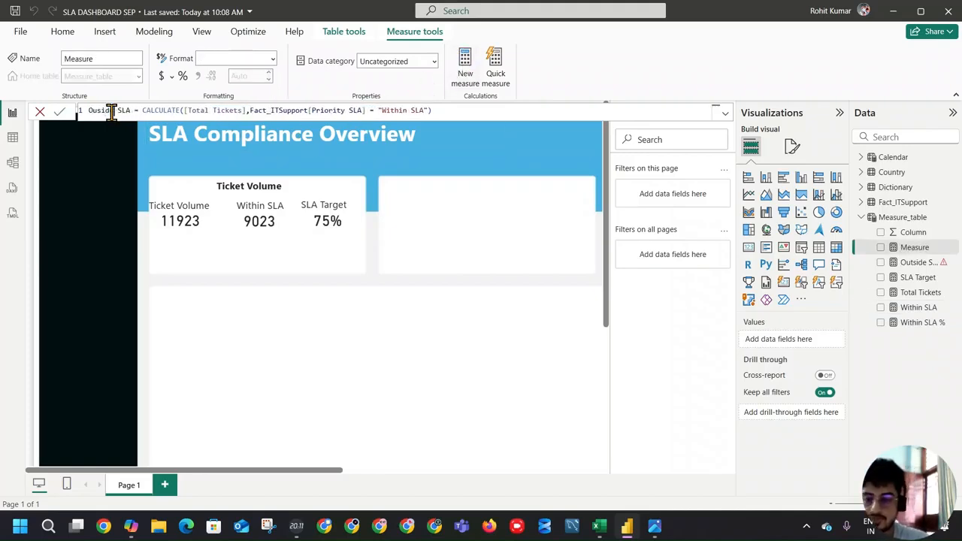
double_click(383, 110)
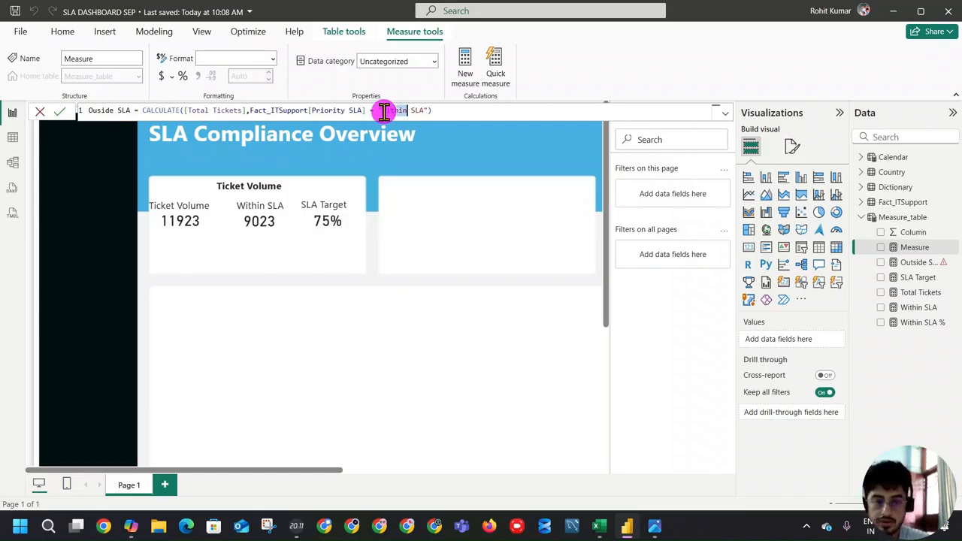
text(Outside)
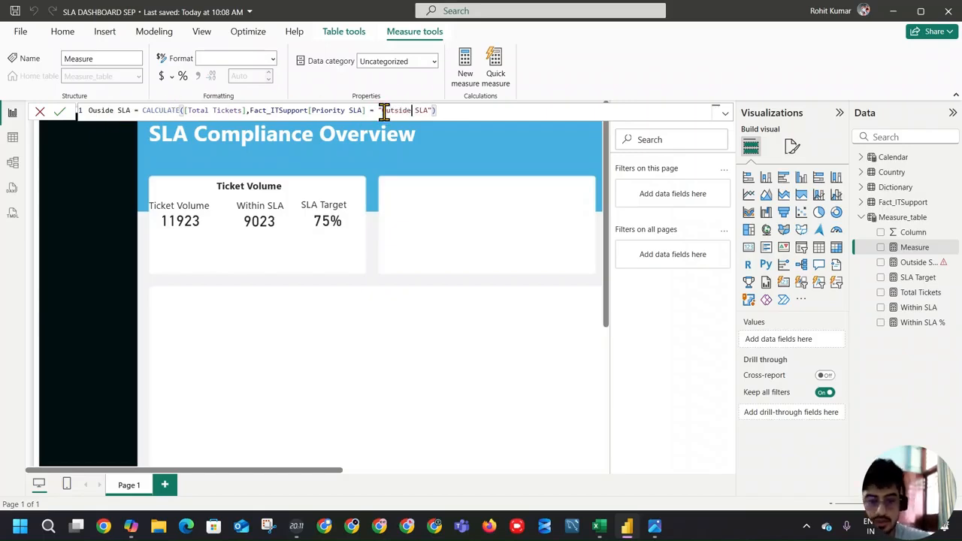
click(60, 111)
Correct the Outside SLA % measure by using [Ouside SLA] as the DIVIDE numerator and commit it
click(919, 263)
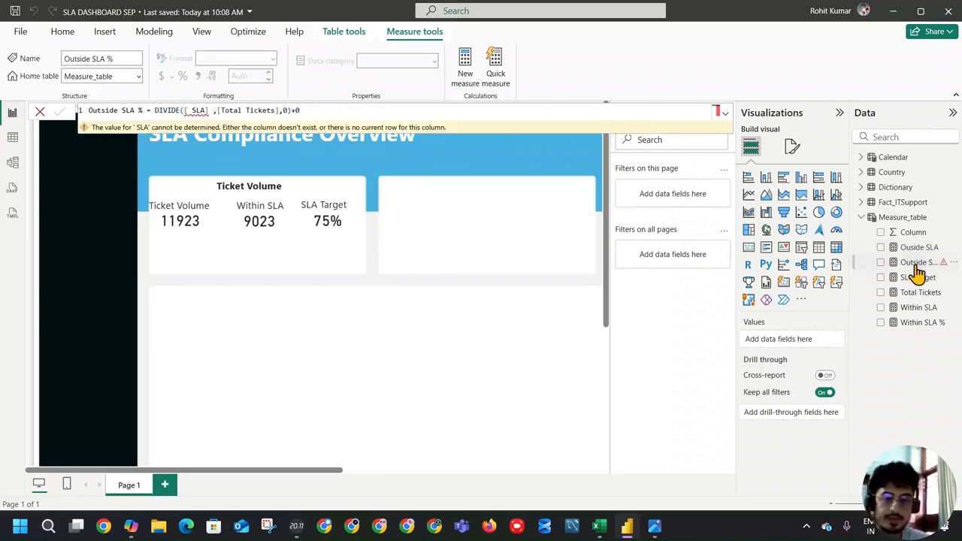
double_click(198, 110)
key(BackSpace)
key(BackSpace)
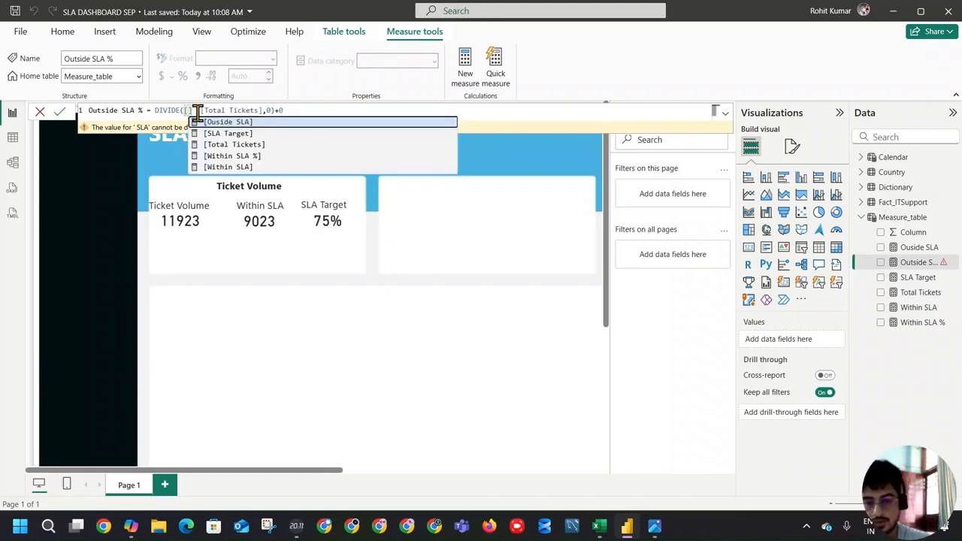
click(215, 121)
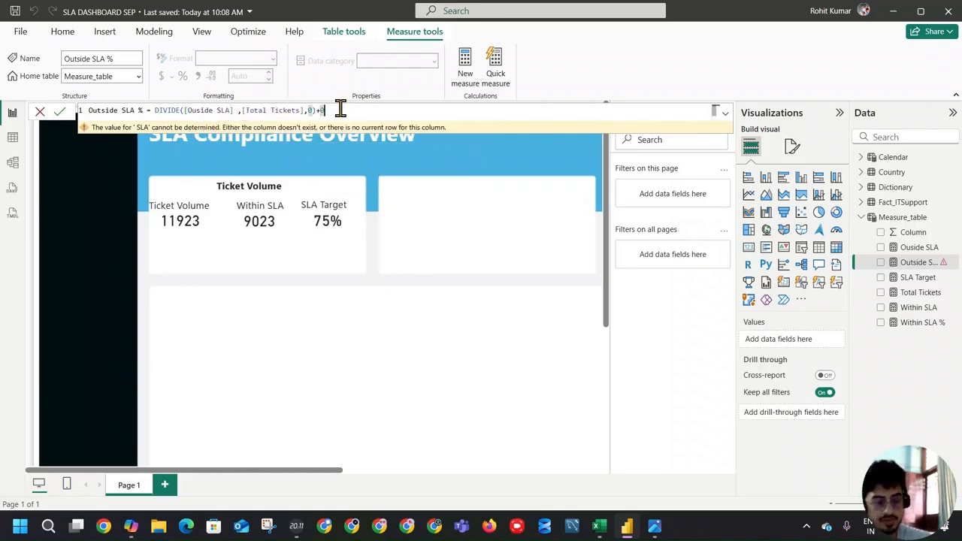
key(Return)
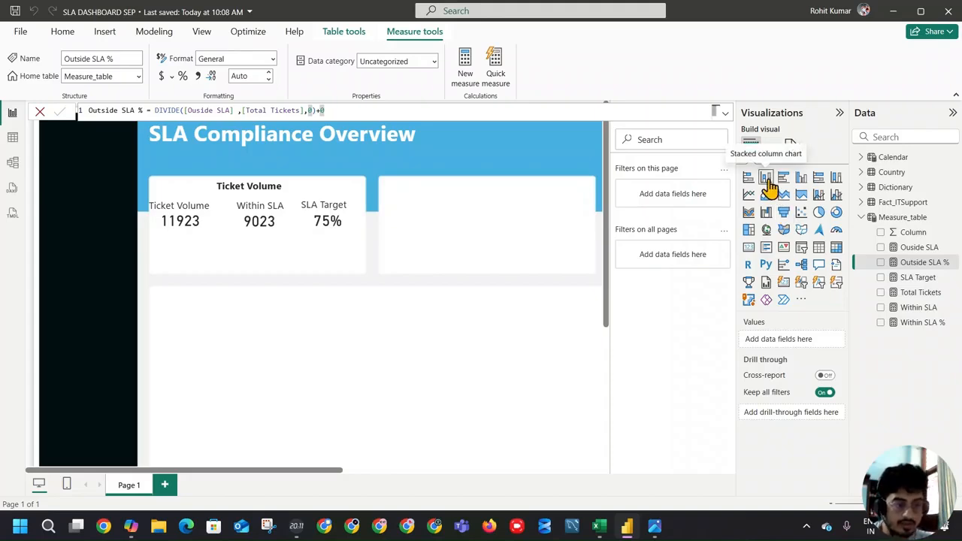
Insert a shortened 100% stacked bar chart below the Ticket Volume values with Outside SLA % on its X-axis
click(815, 180)
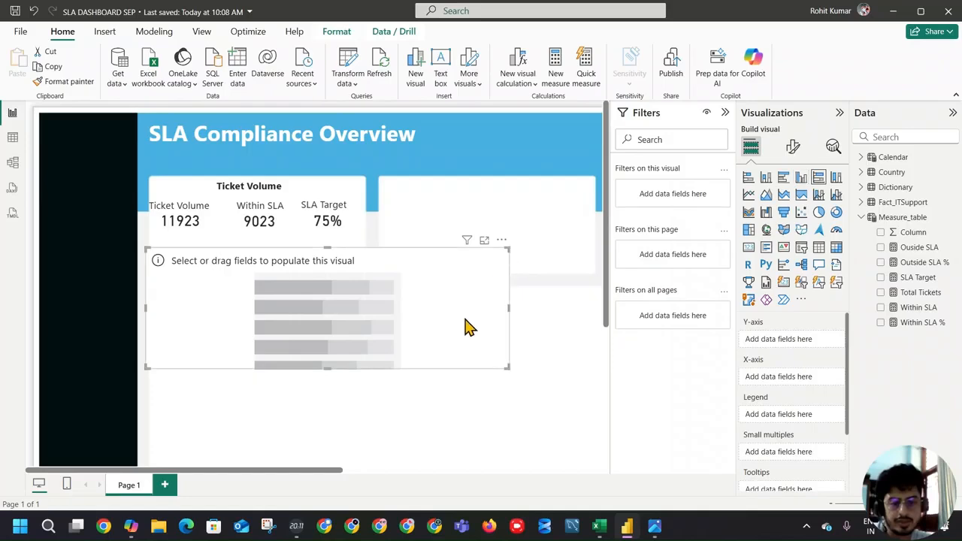
drag(329, 368, 331, 311)
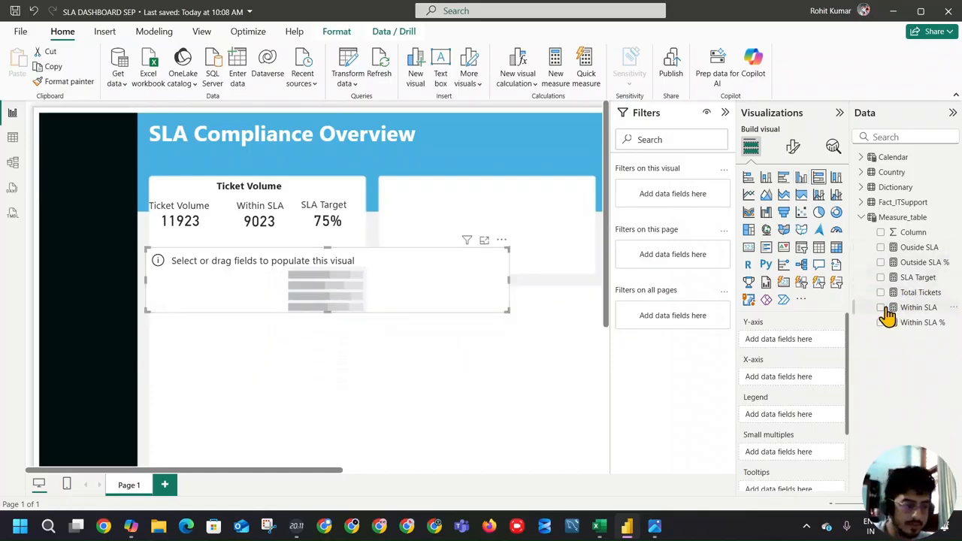
mouse_move(893, 308)
mouse_down()
mouse_move(874, 360)
mouse_move(893, 309)
mouse_up()
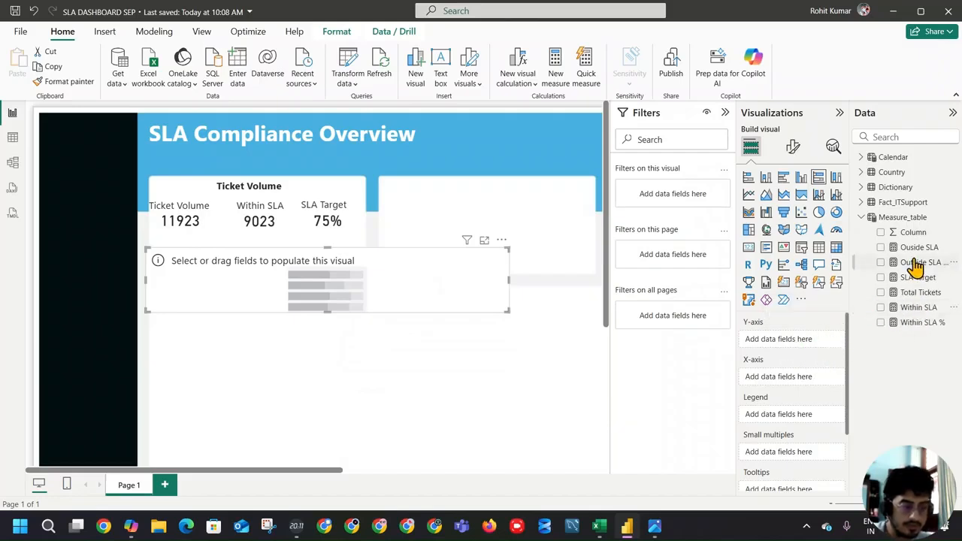
drag(916, 266, 817, 376)
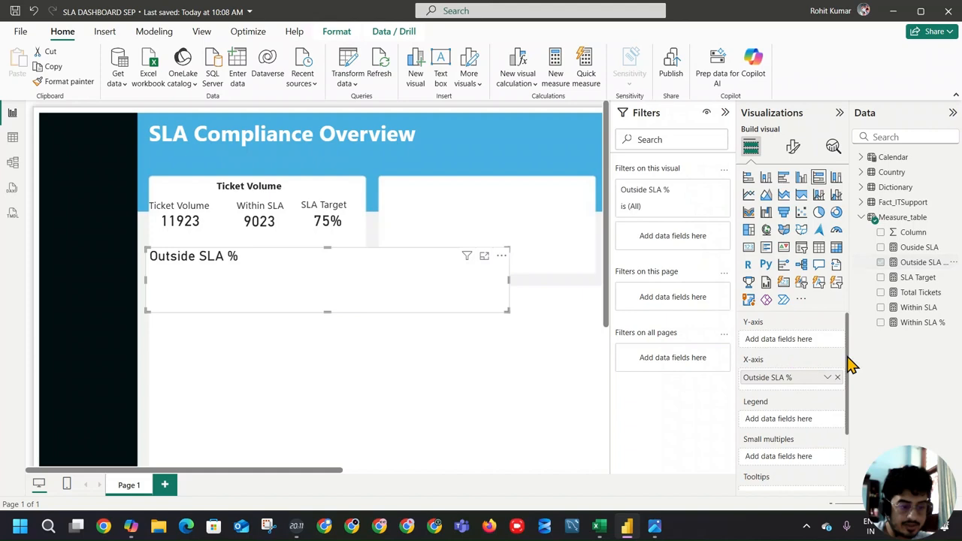
Add Within SLA % above Outside SLA % on the chart's X-axis and turn off its title and legend
drag(899, 325, 809, 375)
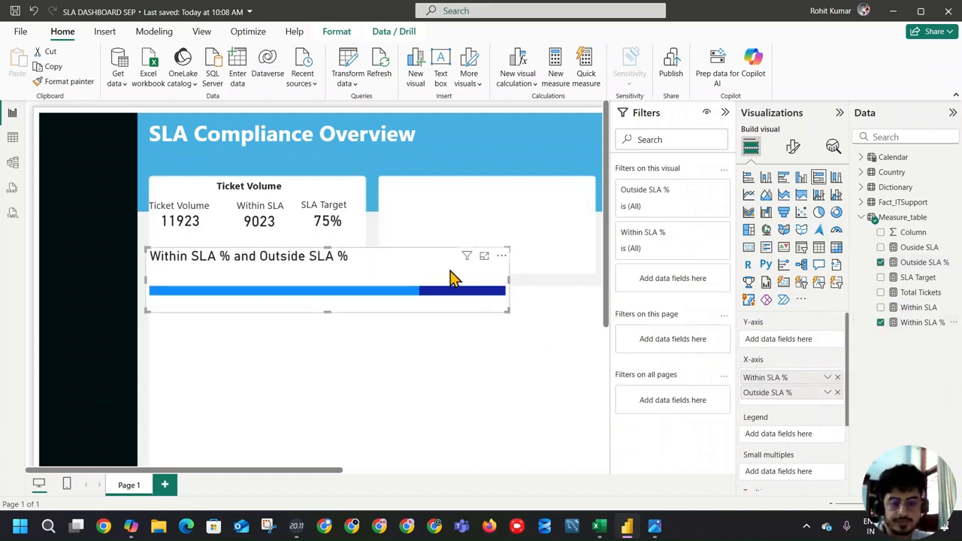
click(793, 146)
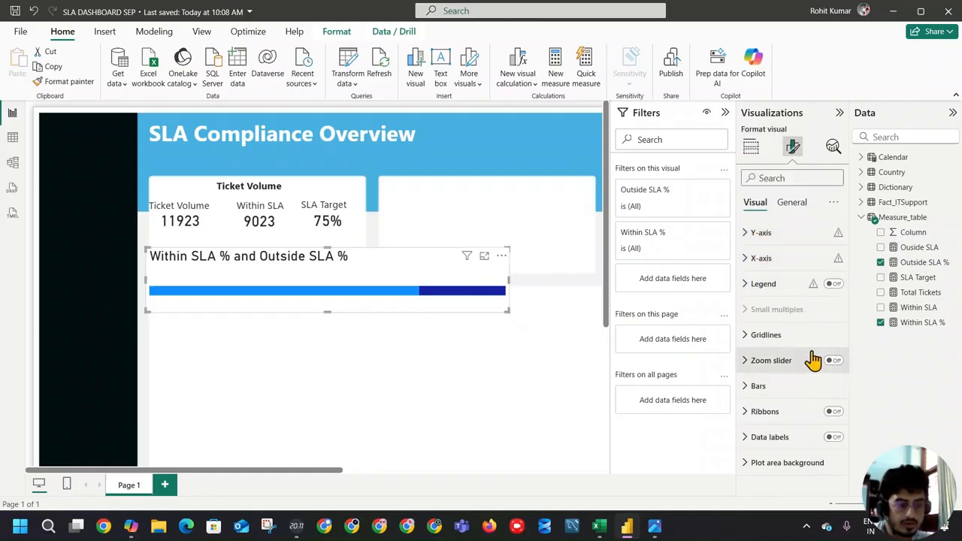
click(792, 202)
click(833, 258)
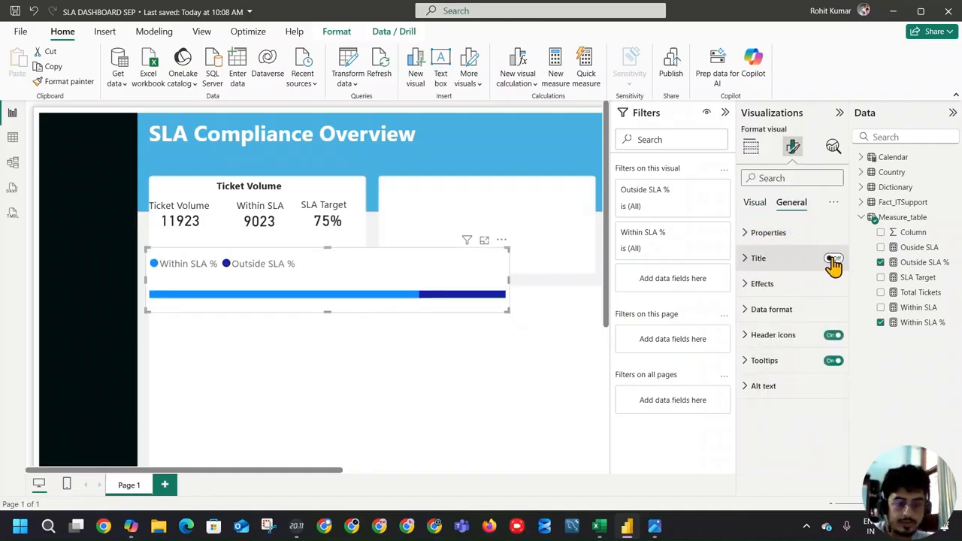
click(833, 334)
click(833, 361)
click(833, 362)
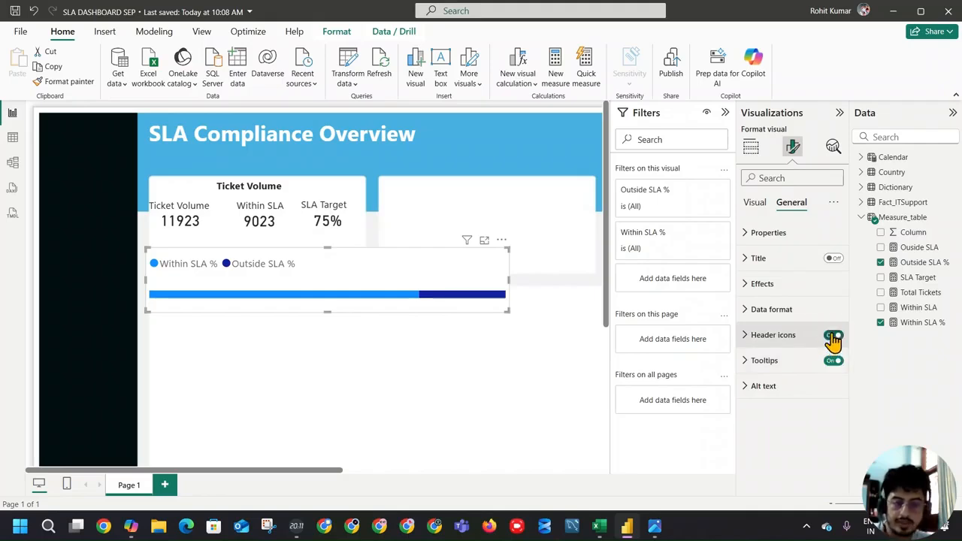
click(755, 203)
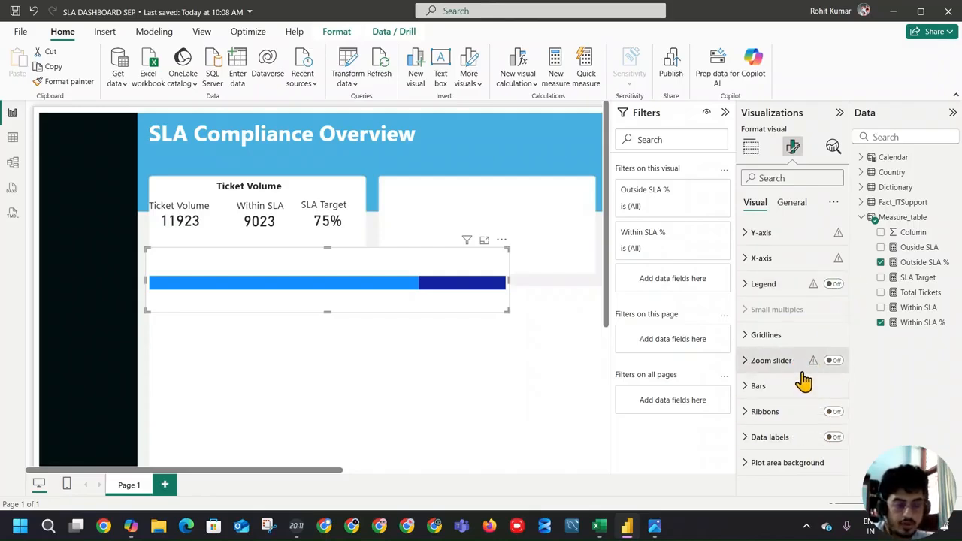
Set the Within SLA % bar to the custom blue #1183EC, checking the reference dashboard screenshot for its colour scheme
click(772, 388)
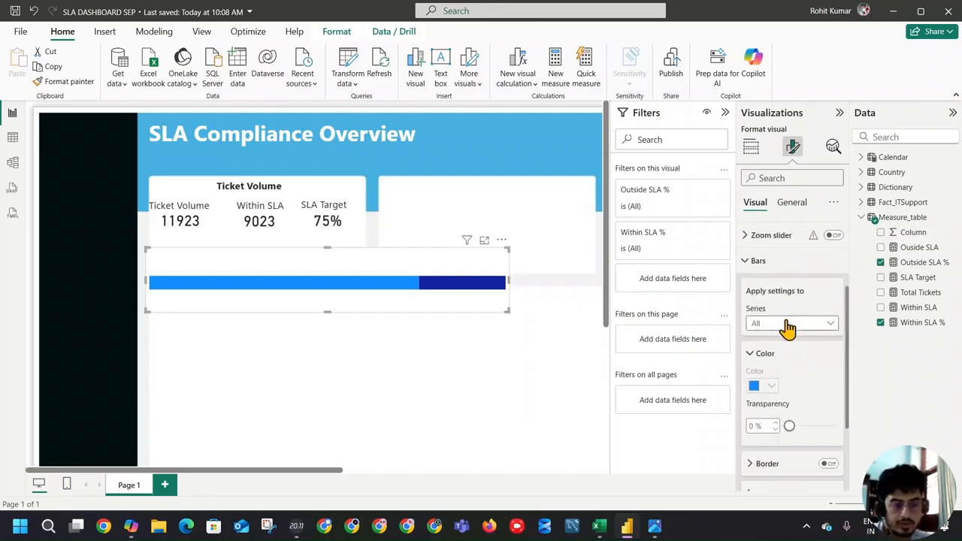
click(787, 325)
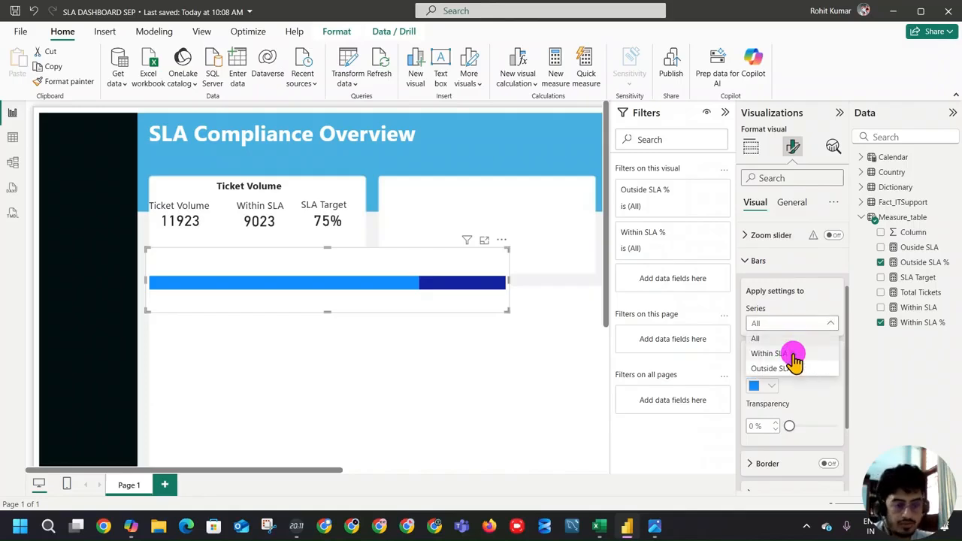
click(793, 352)
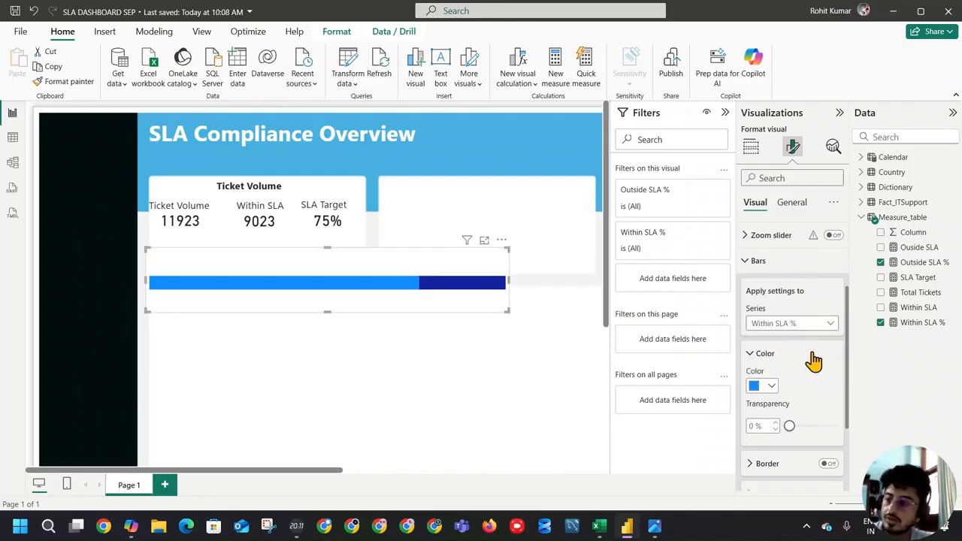
click(768, 385)
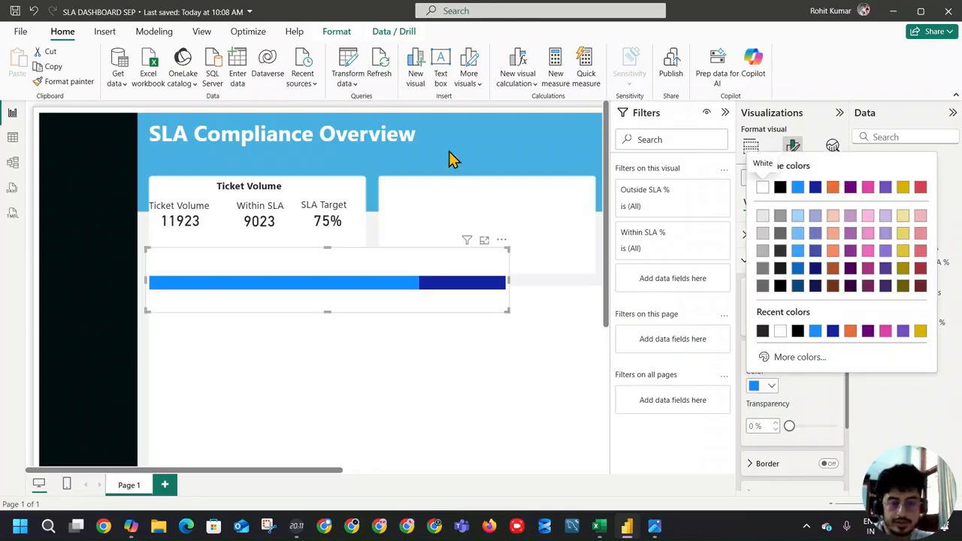
click(654, 524)
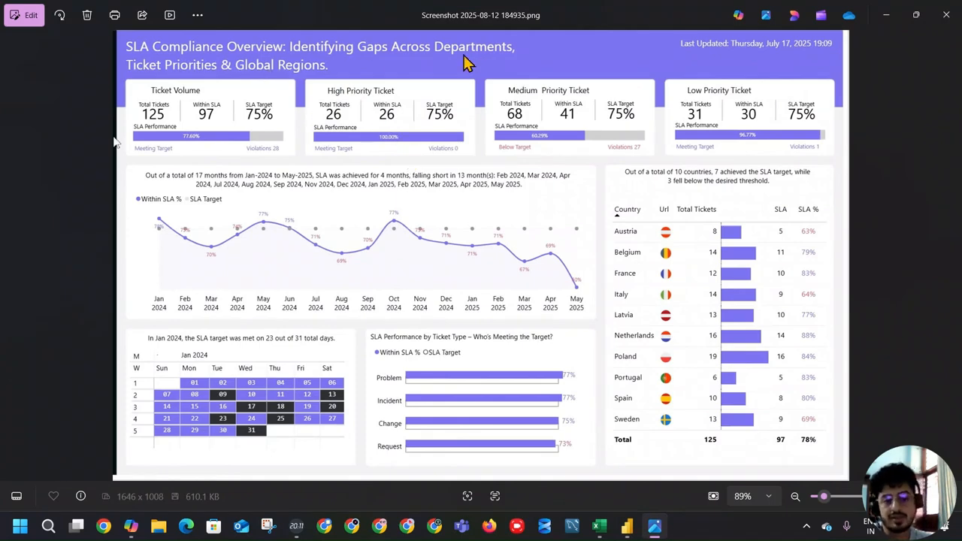
key(alt+Tab)
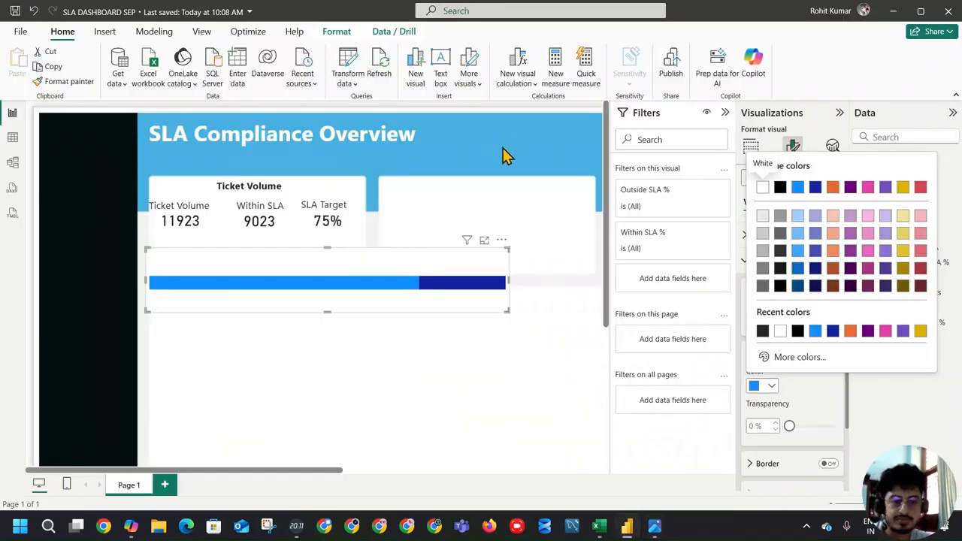
click(799, 357)
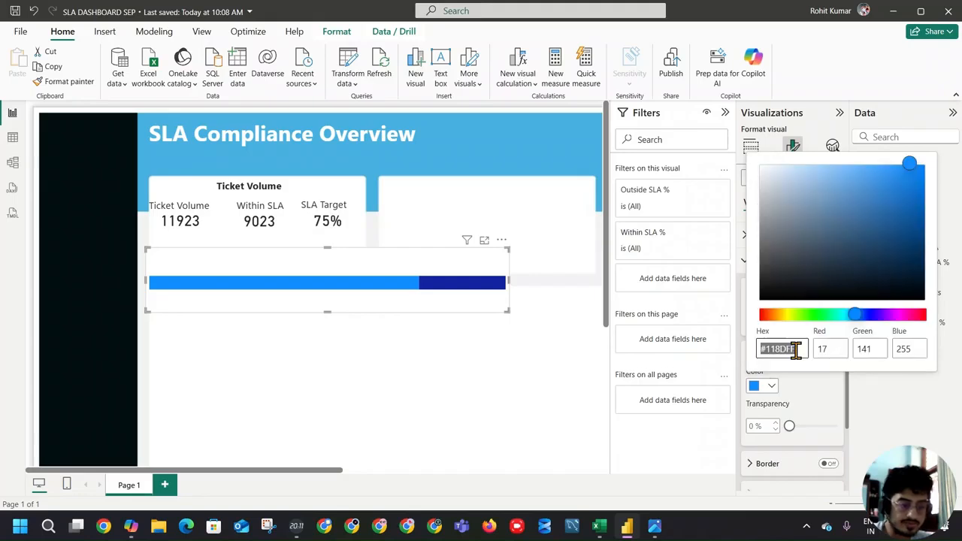
drag(908, 172, 914, 187)
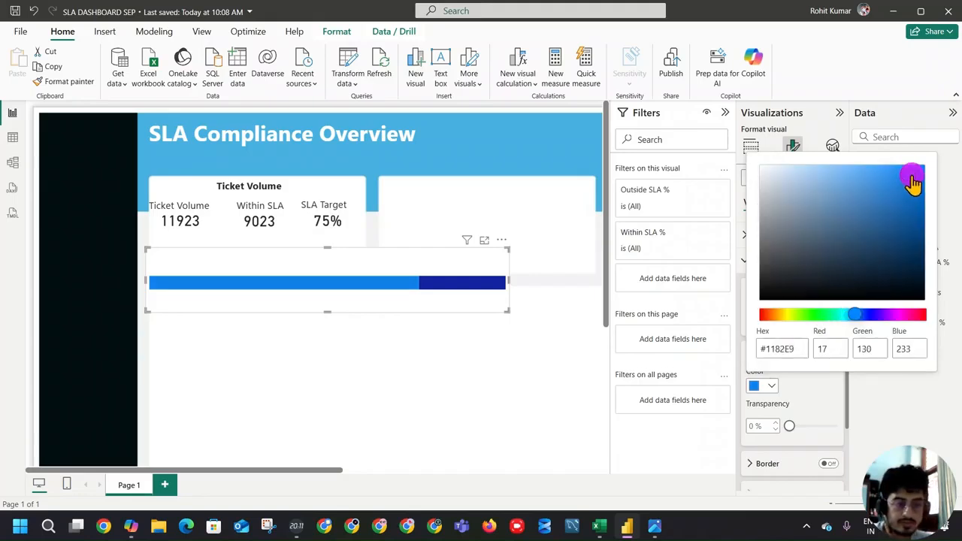
Copy the hex code 1183EC into a cell of the Excel workbook and return to the Power BI report
double_click(795, 352)
key(ctrl+c)
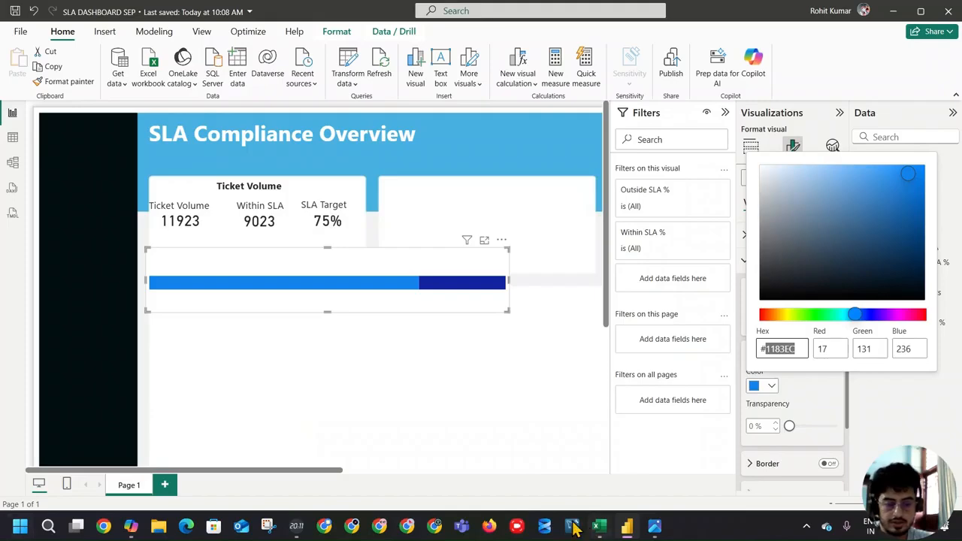
click(599, 528)
click(194, 190)
key(ctrl+v)
key(alt+Tab)
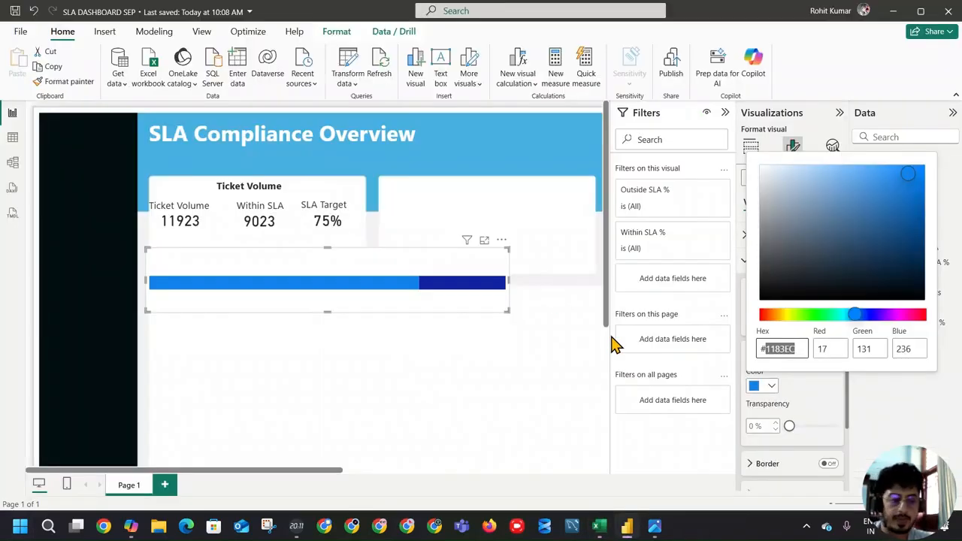
Change the Outside SLA % bar's colour to the medium grey theme shade
click(484, 287)
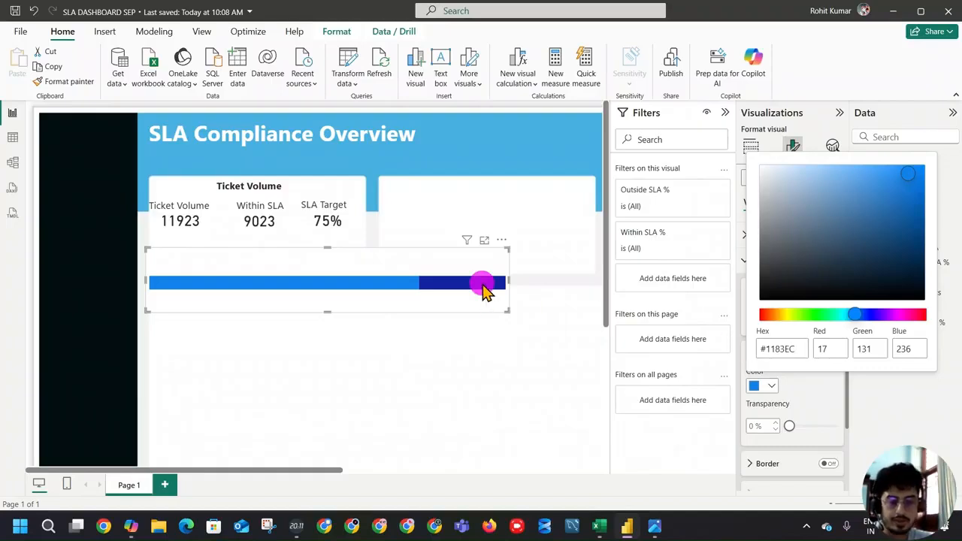
click(821, 324)
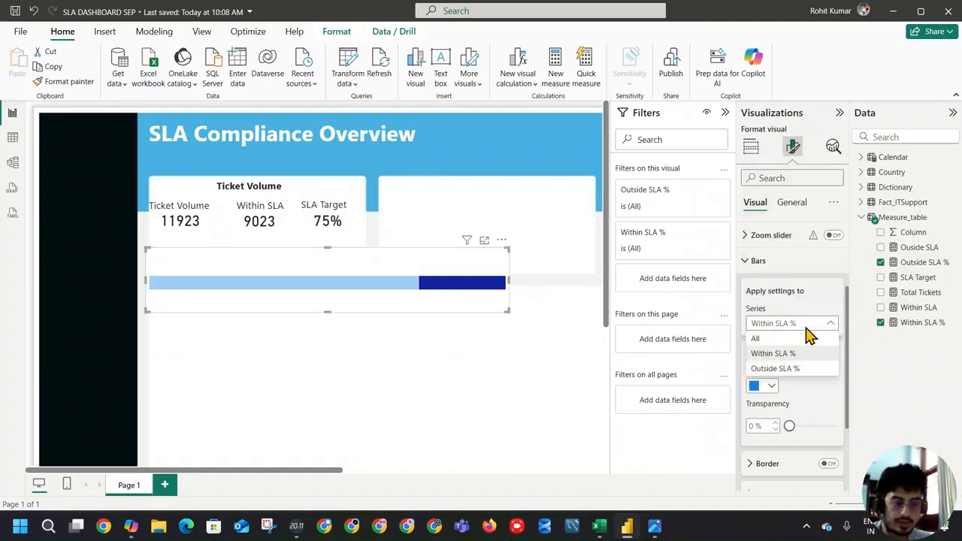
click(398, 288)
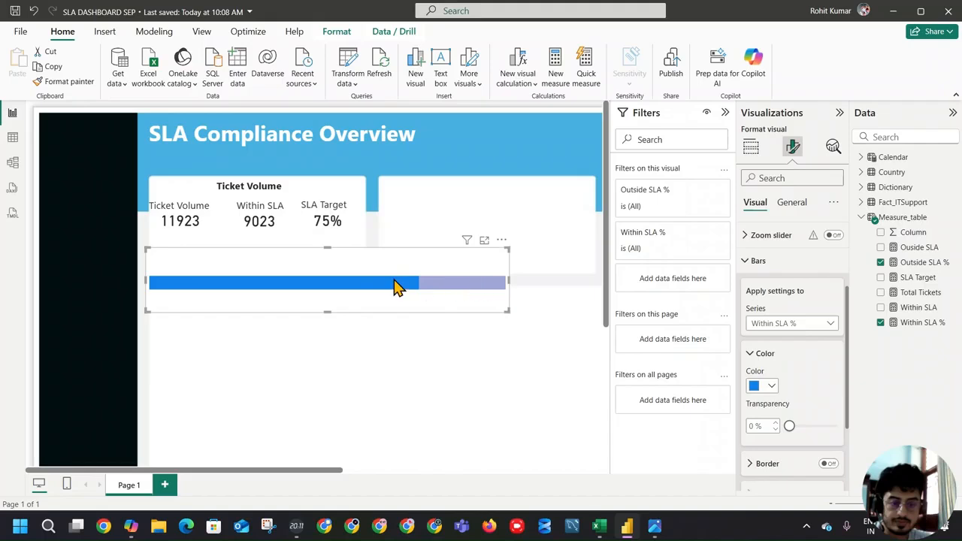
click(395, 281)
click(790, 324)
click(783, 368)
click(771, 387)
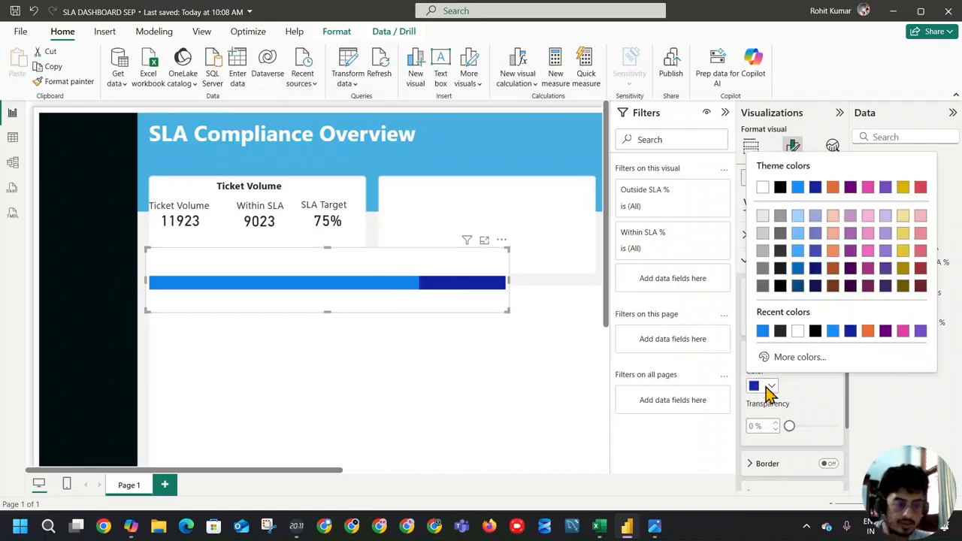
click(764, 251)
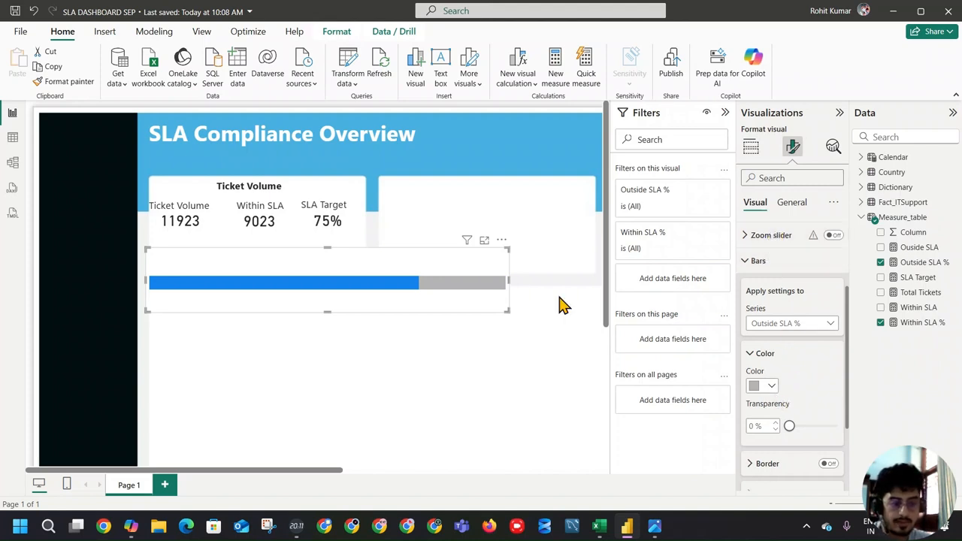
click(749, 259)
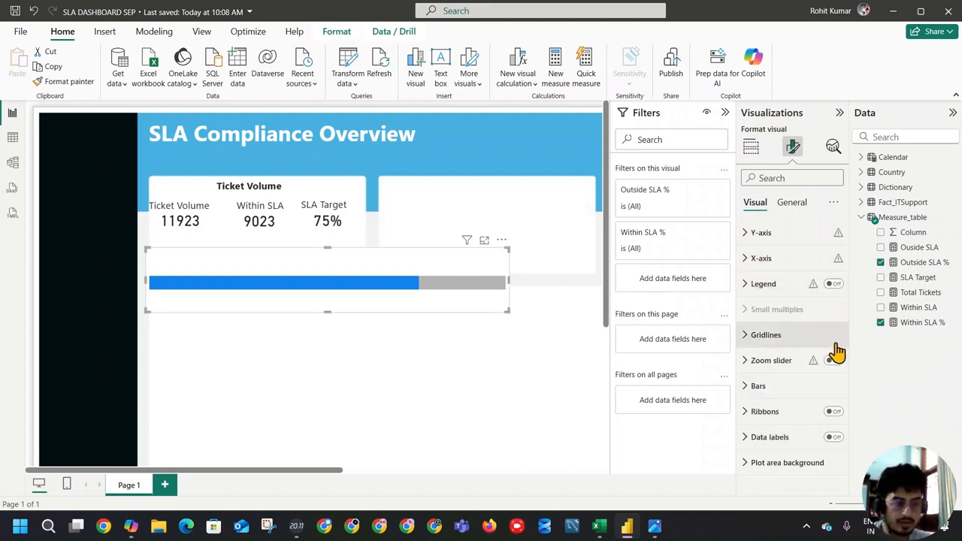
Turn on the chart's data labels and hide them for the Outside SLA % series
click(832, 438)
click(832, 439)
click(774, 437)
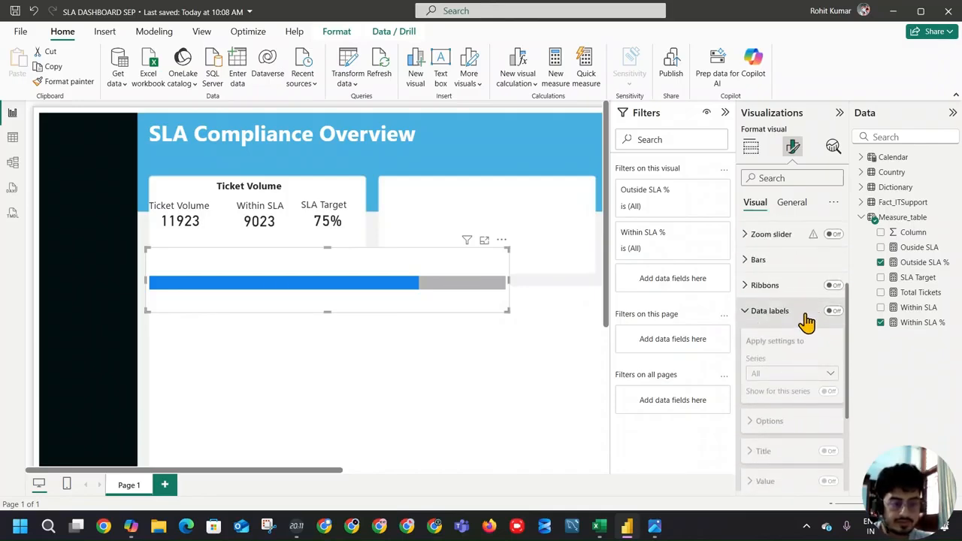
click(832, 311)
click(819, 374)
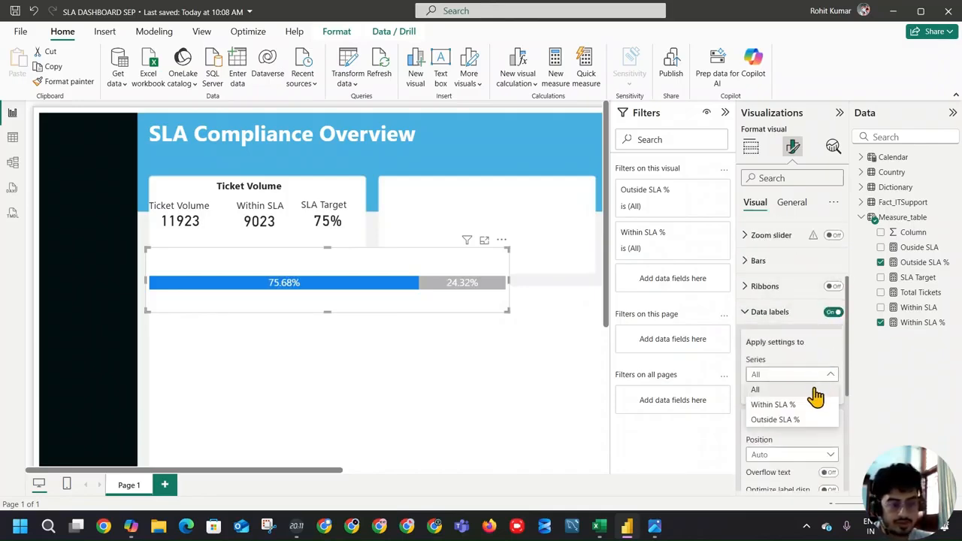
click(774, 405)
click(817, 375)
click(817, 419)
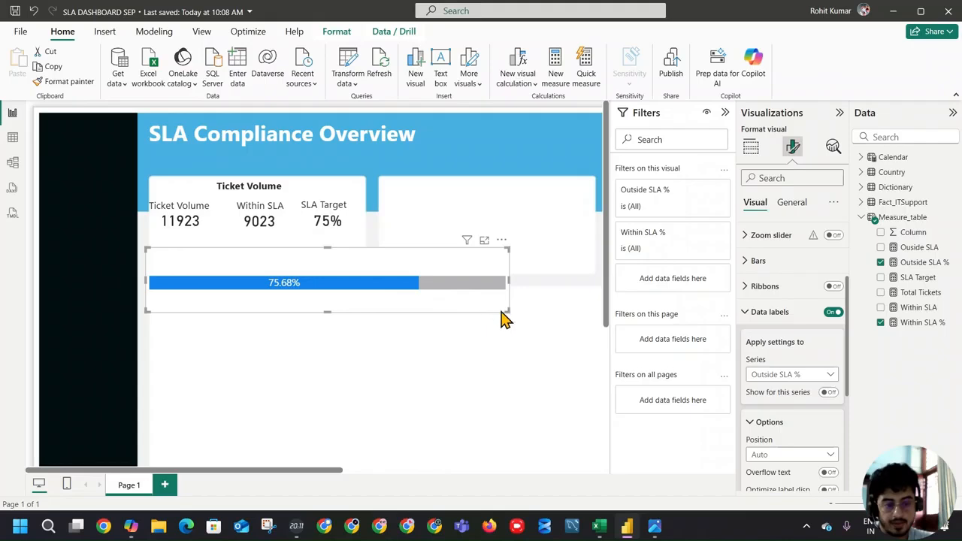
Try to shrink the bar chart's width and height to fit inside the Ticket Volume tile
drag(504, 311, 407, 299)
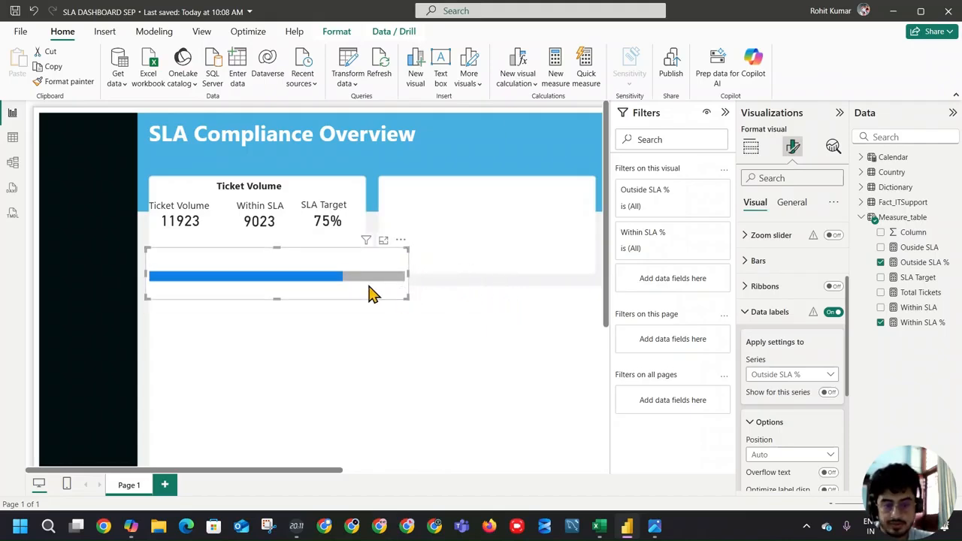
drag(276, 299, 274, 275)
drag(410, 262, 337, 266)
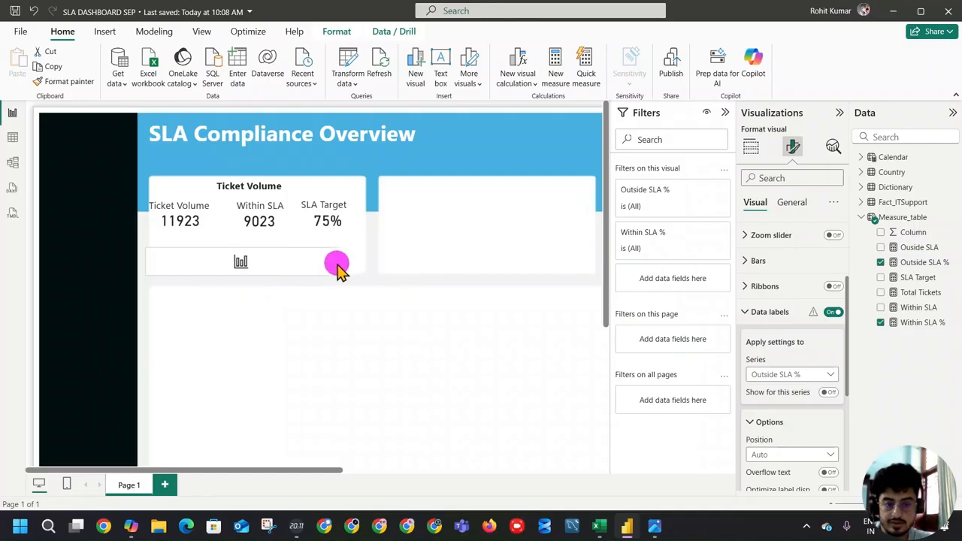
Move the bar chart to the blank area below the tiles and enlarge it
drag(258, 273, 318, 375)
drag(396, 374, 558, 483)
scroll(481, 346, down, 3)
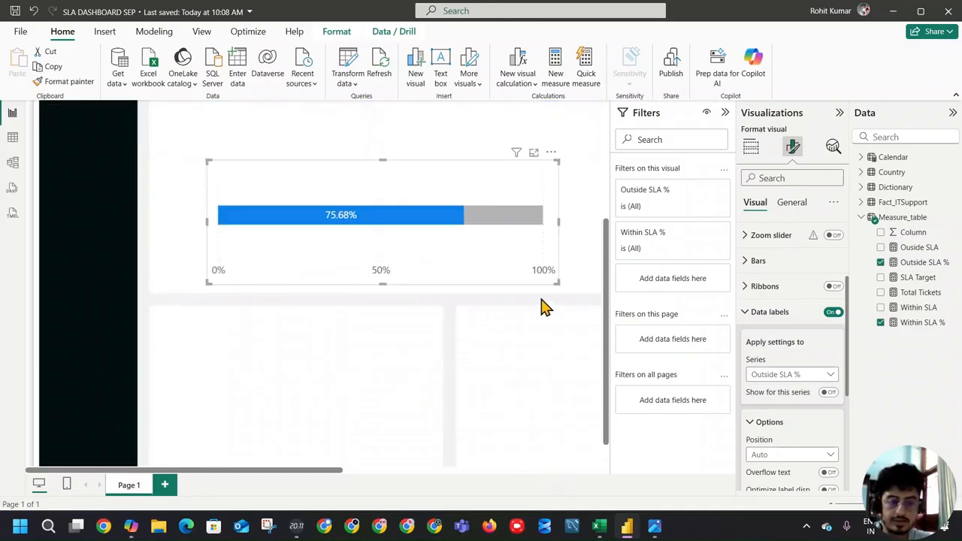
Turn off the Y-axis and X-axis values of the bar chart, keeping its legend off
scroll(778, 276, up, 3)
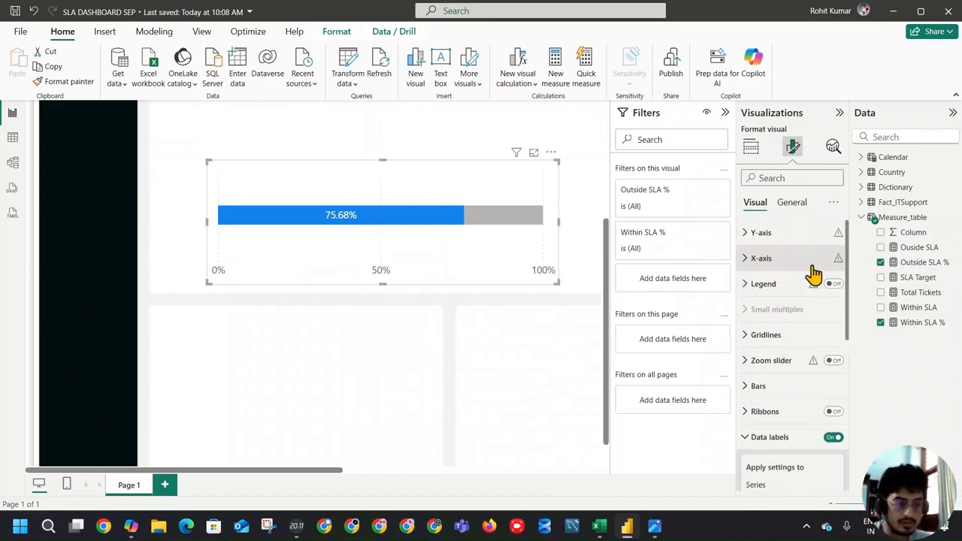
click(766, 235)
click(828, 262)
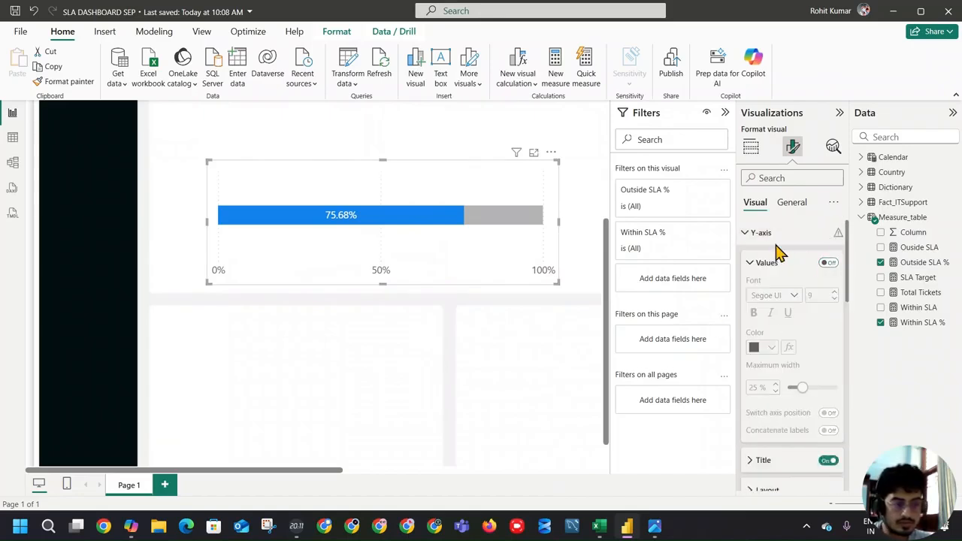
click(755, 235)
click(746, 261)
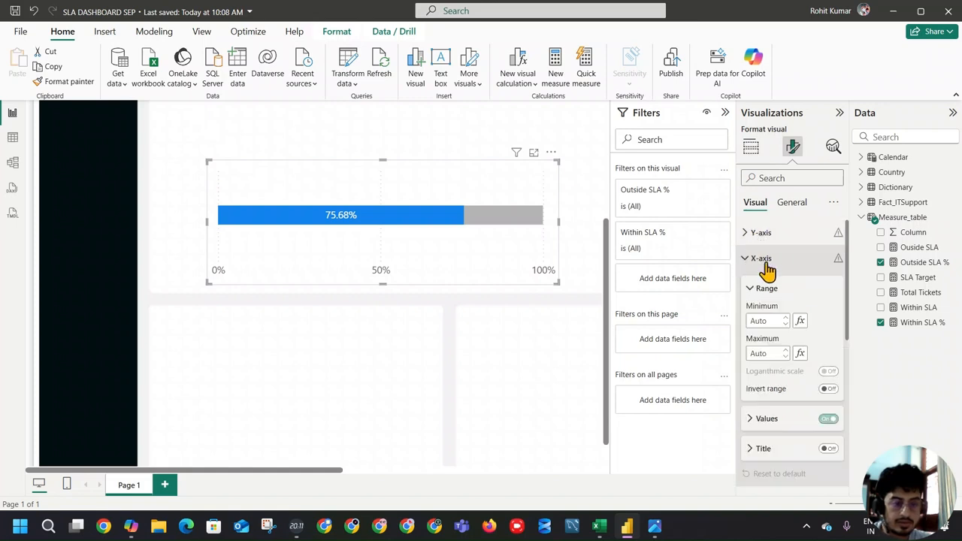
click(829, 419)
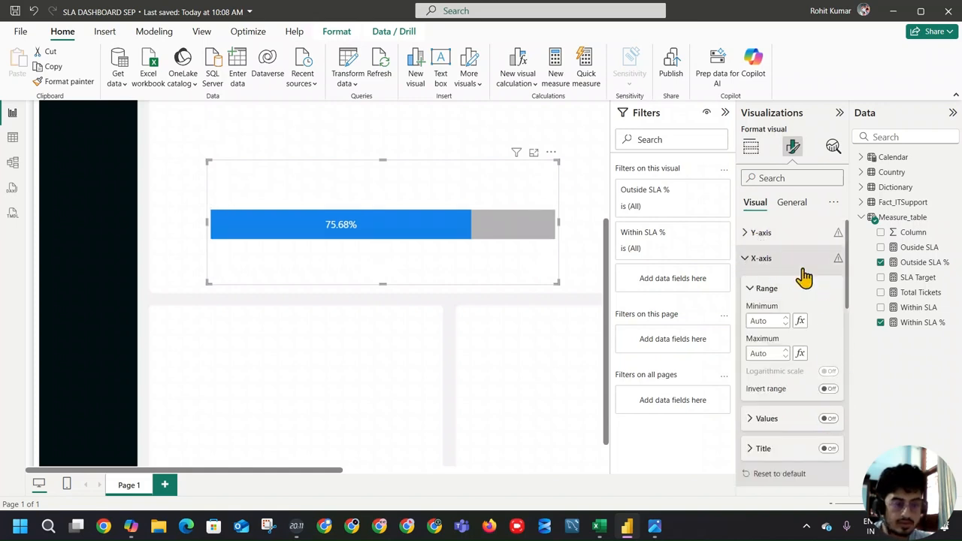
click(760, 259)
click(827, 287)
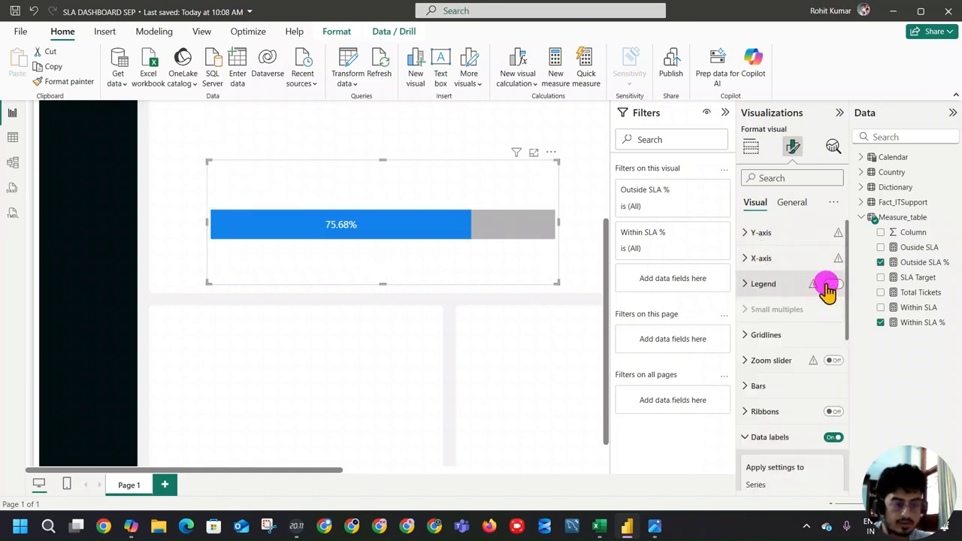
click(829, 285)
Shrink the bar chart to about half its height and width, keeping the percentage label readable
drag(381, 283, 383, 219)
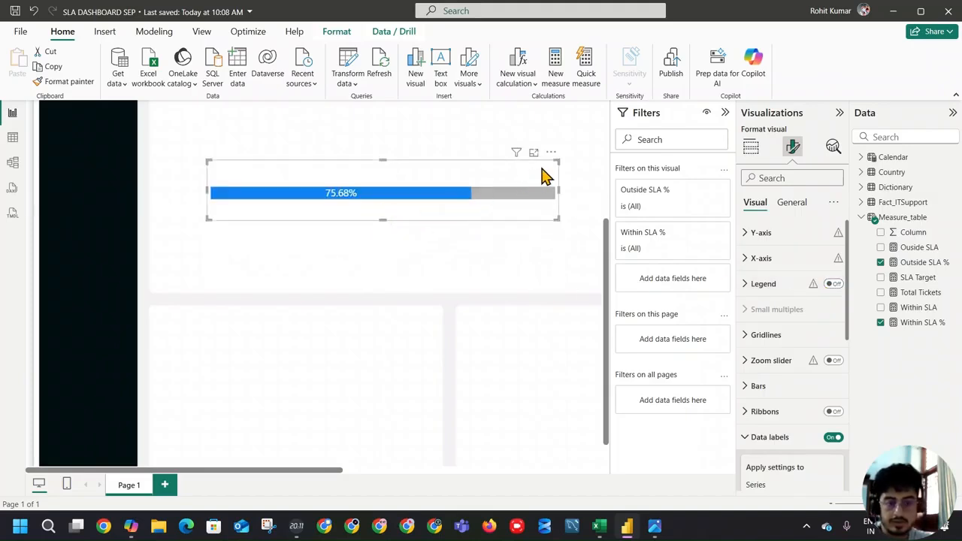
drag(558, 161, 389, 159)
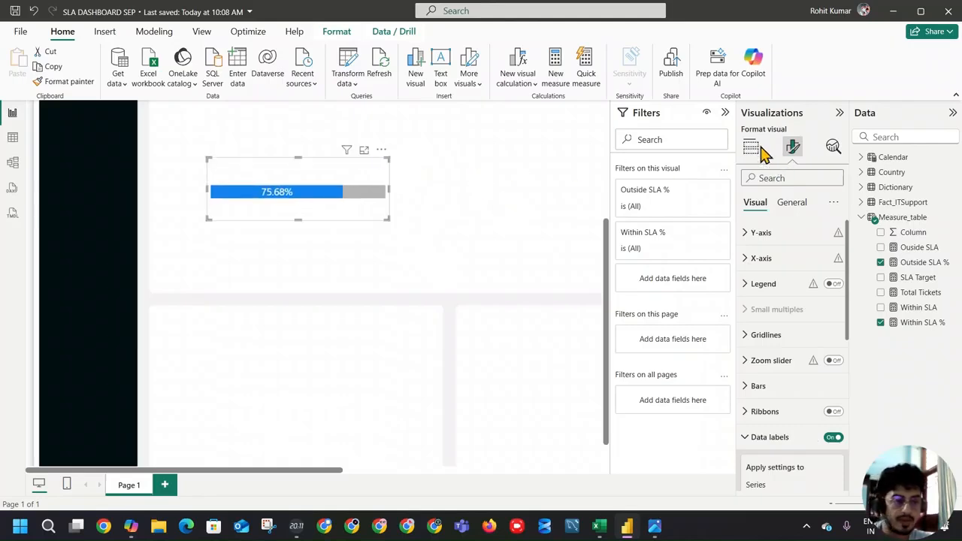
Try the clustered and stacked bar types at a reduced height and return the visual to a 100% stacked bar chart
click(753, 147)
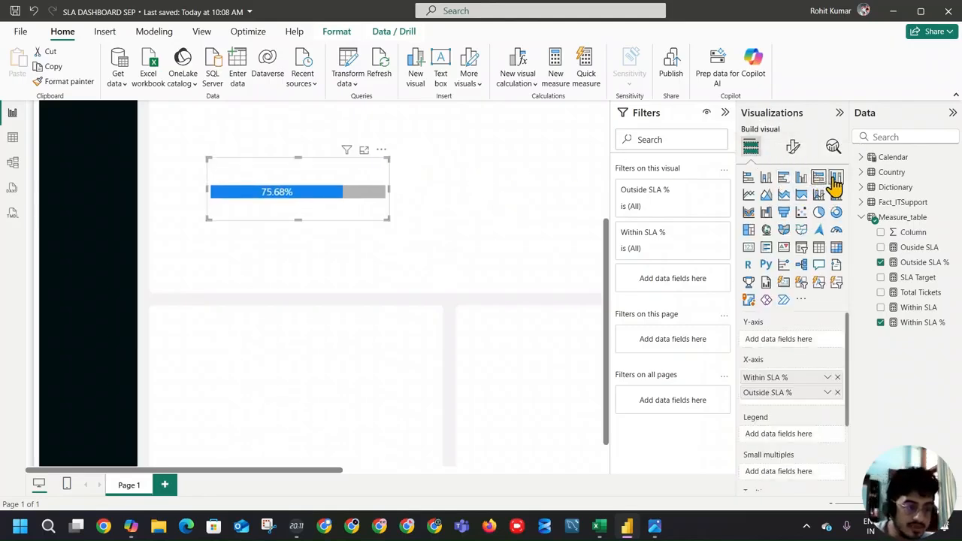
click(786, 179)
click(818, 179)
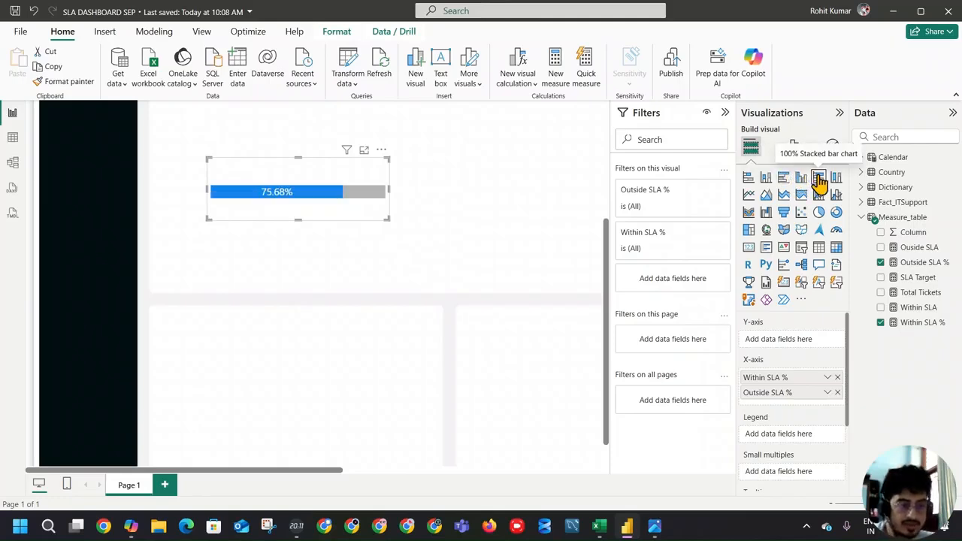
click(750, 178)
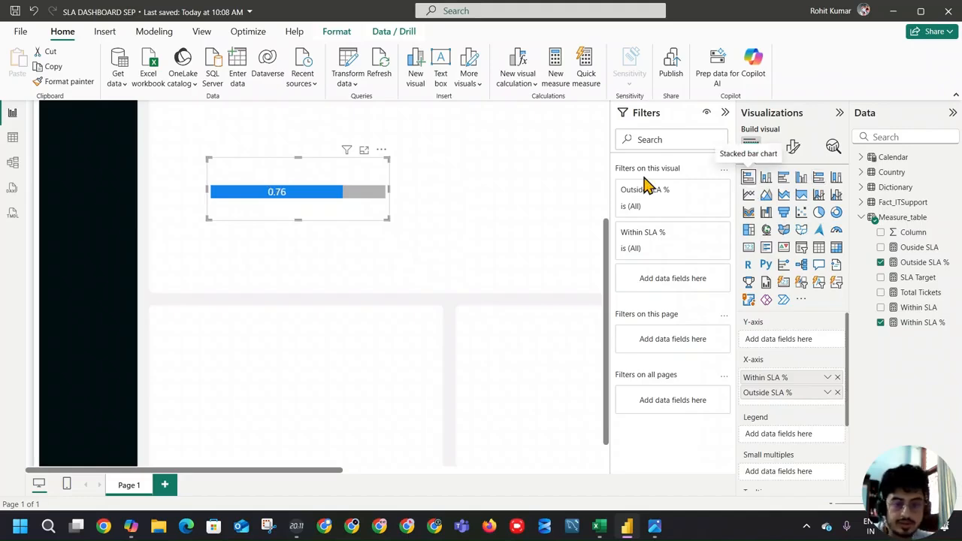
drag(298, 220, 301, 210)
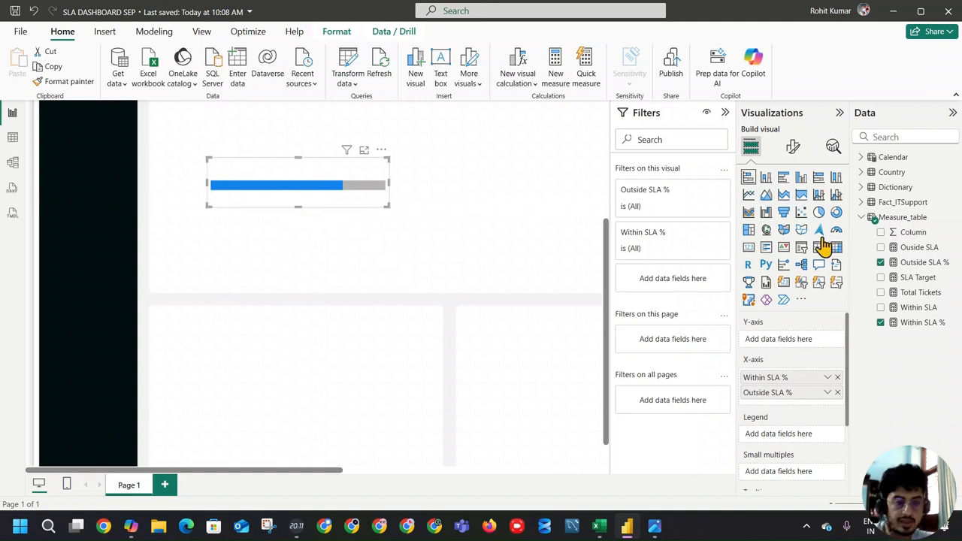
click(818, 181)
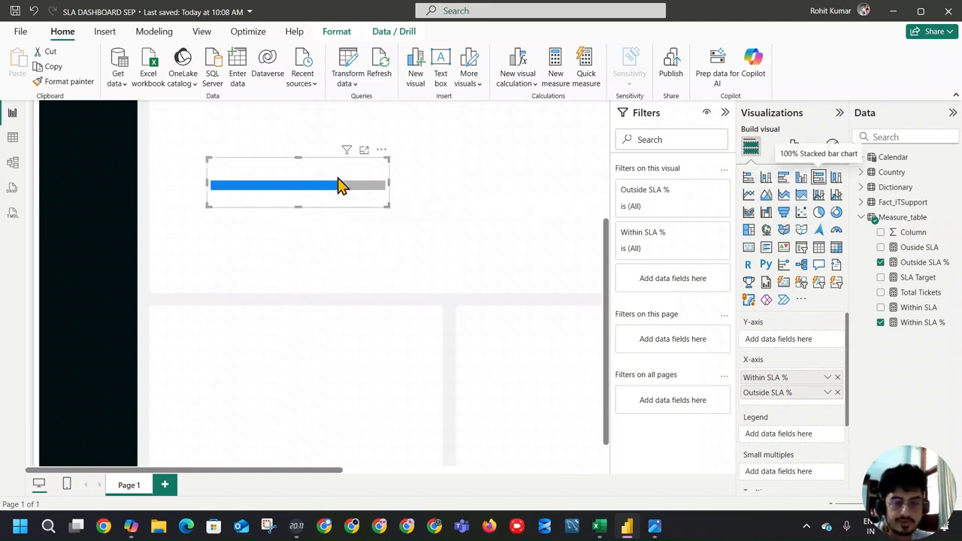
Increase the bar chart's height slightly and move it onto the Ticket Volume tile below the card values
drag(299, 206, 313, 226)
scroll(315, 272, up, 3)
drag(297, 348, 258, 245)
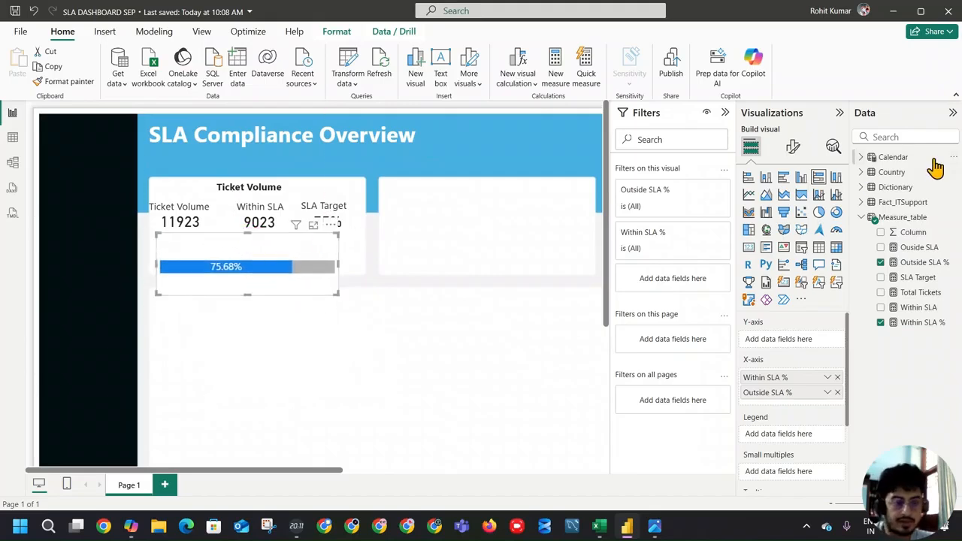
Turn off the background effect of the stacked SLA percentage bar chart in the Ticket Volume card
click(793, 147)
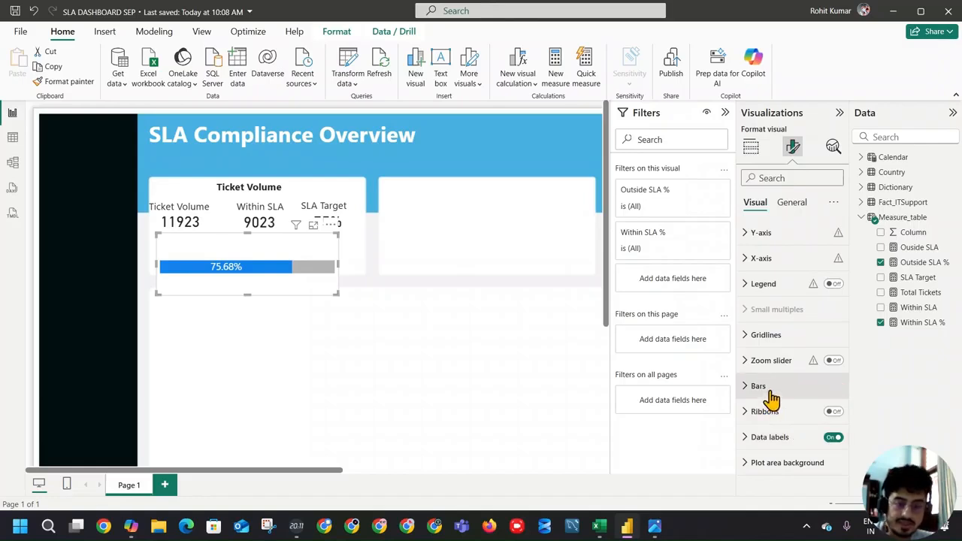
click(792, 202)
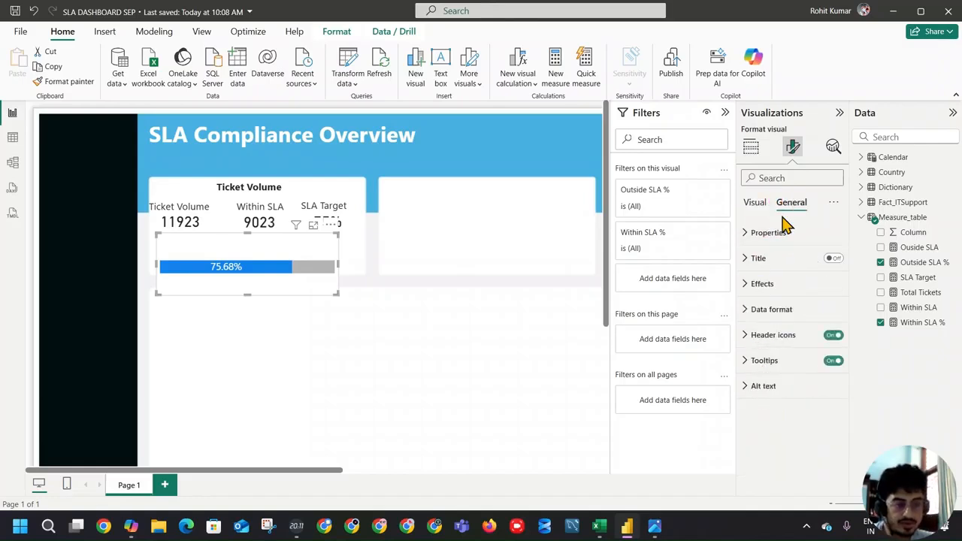
click(789, 283)
click(828, 314)
Slightly reduce the SLA bar chart's height and keep its visual border off
click(247, 292)
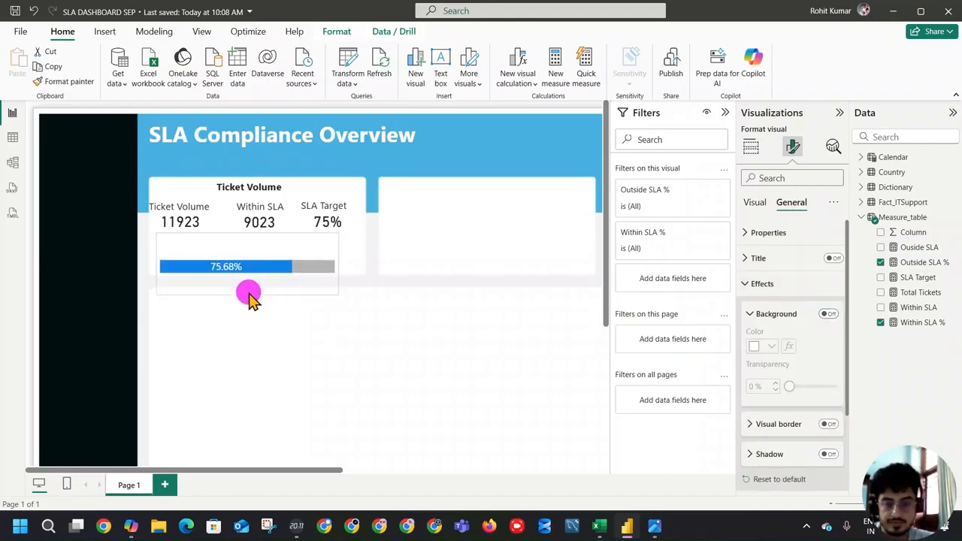
click(248, 293)
click(829, 425)
click(829, 424)
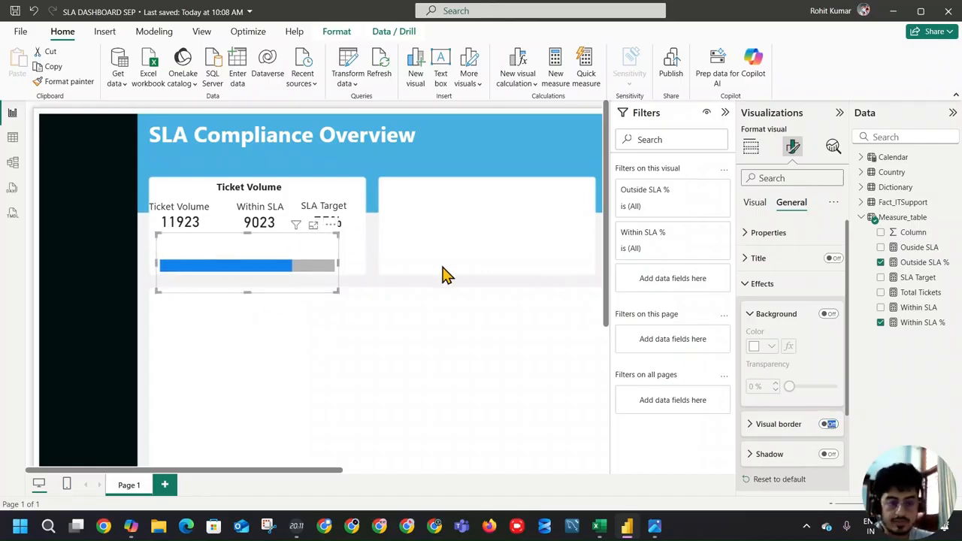
click(303, 348)
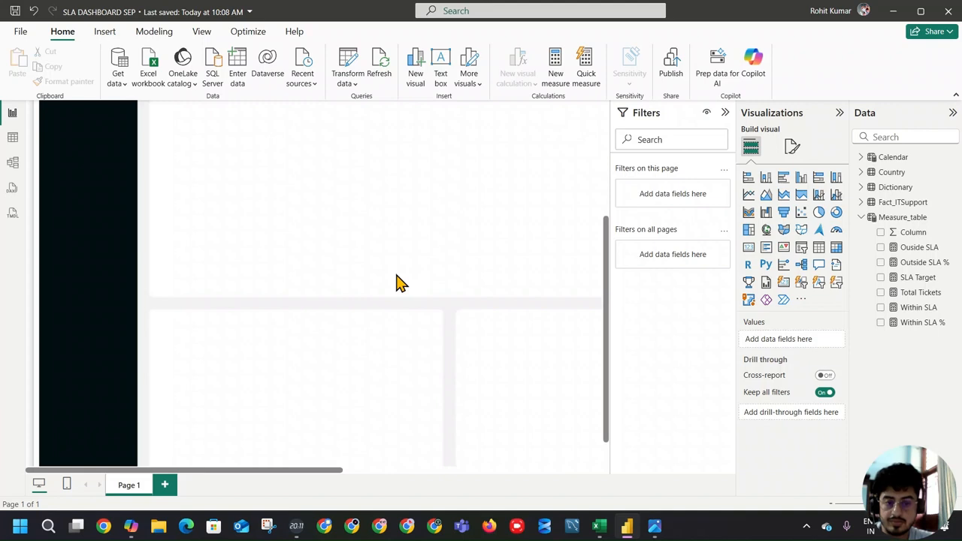
Move the SLA bar chart up inside the Ticket Volume card and widen it to nearly the card's full width
click(250, 254)
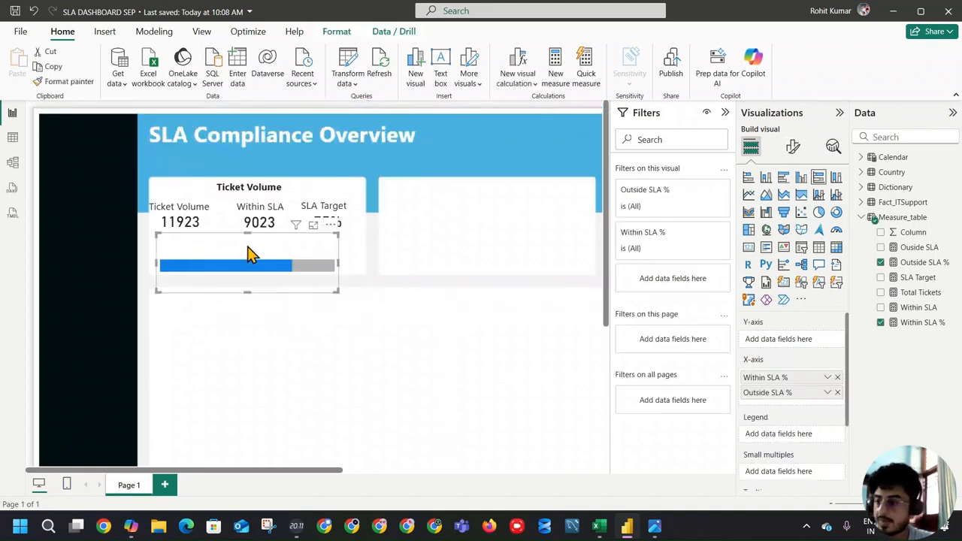
drag(250, 254, 253, 231)
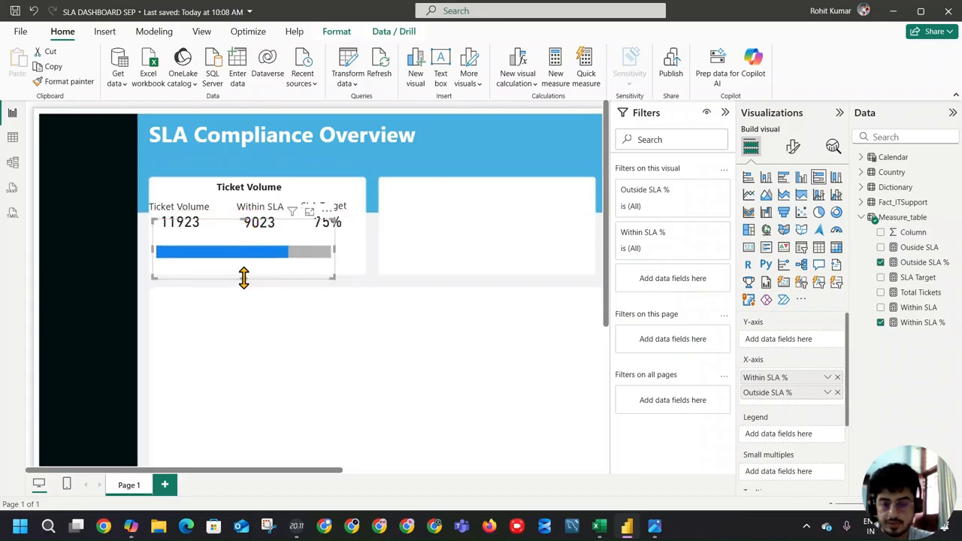
drag(243, 279, 244, 283)
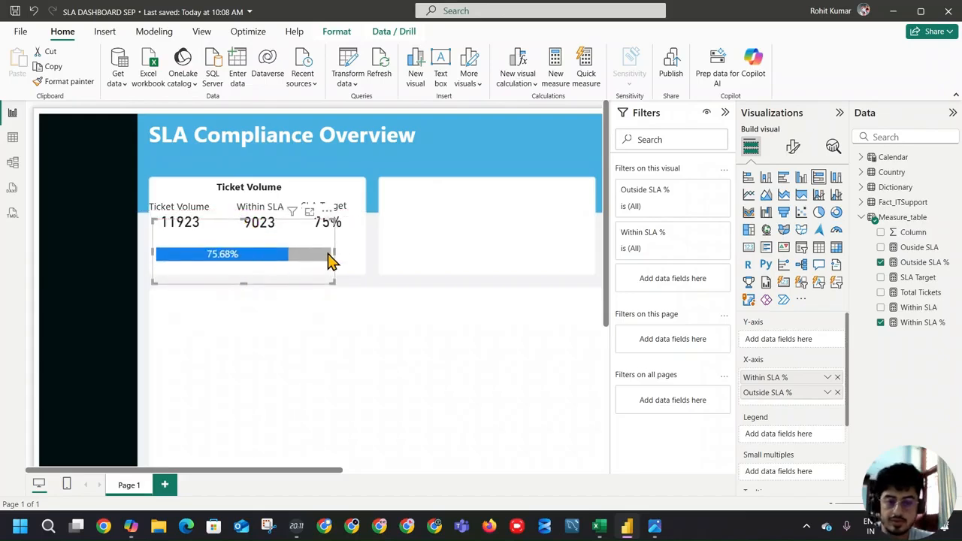
drag(334, 251, 365, 254)
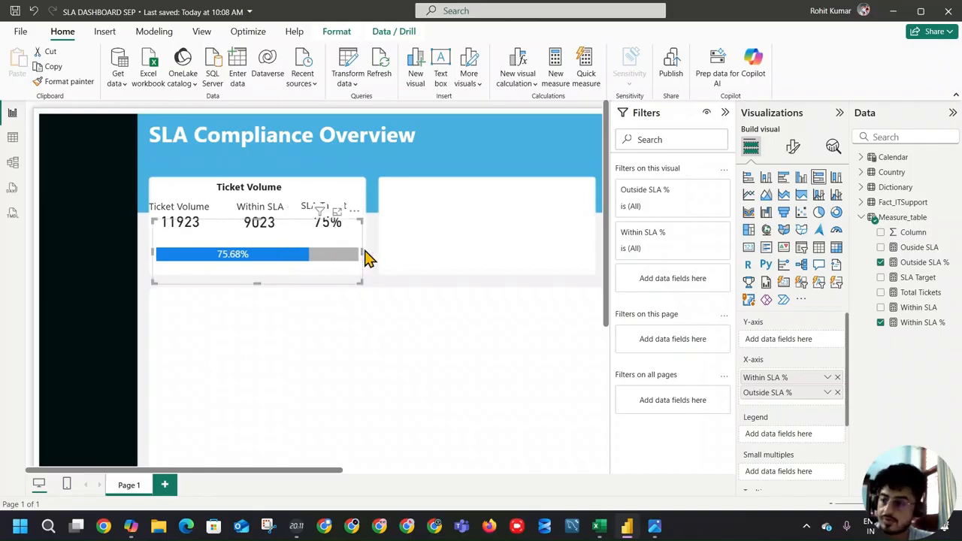
click(309, 333)
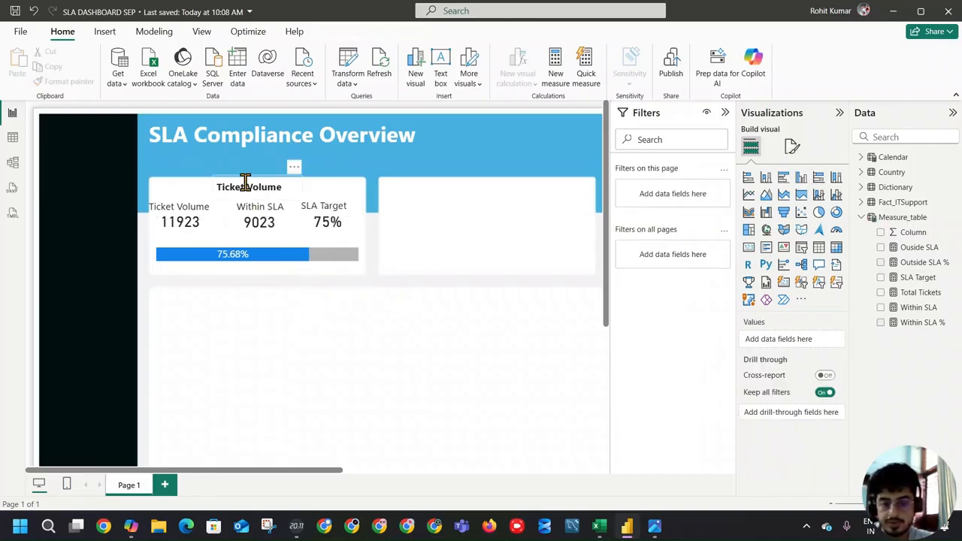
Duplicate the small "Ticket Volume" label, place the copy just above the bar and change its text to "SLA Performance"
click(201, 208)
click(208, 188)
click(189, 199)
key(ctrl+c)
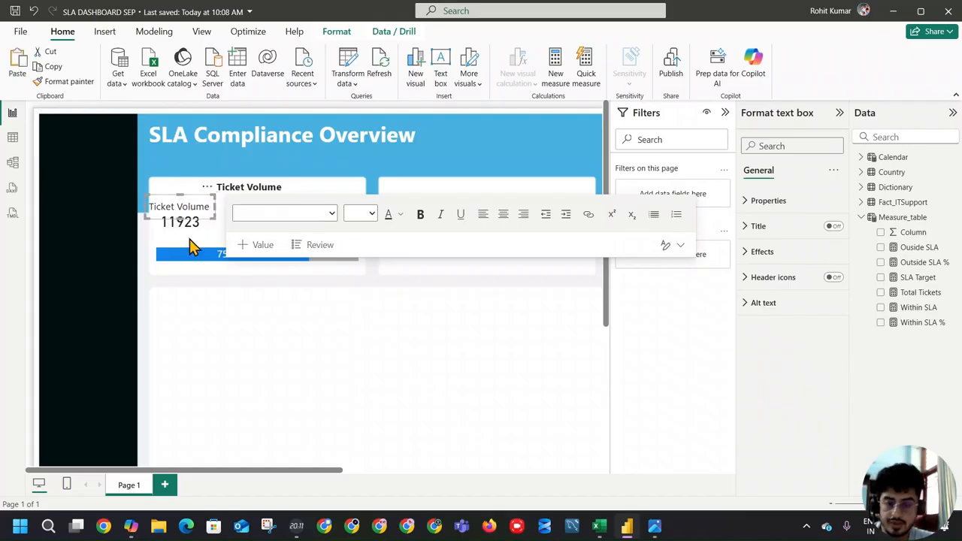
click(190, 239)
key(ctrl+v)
drag(215, 202, 210, 230)
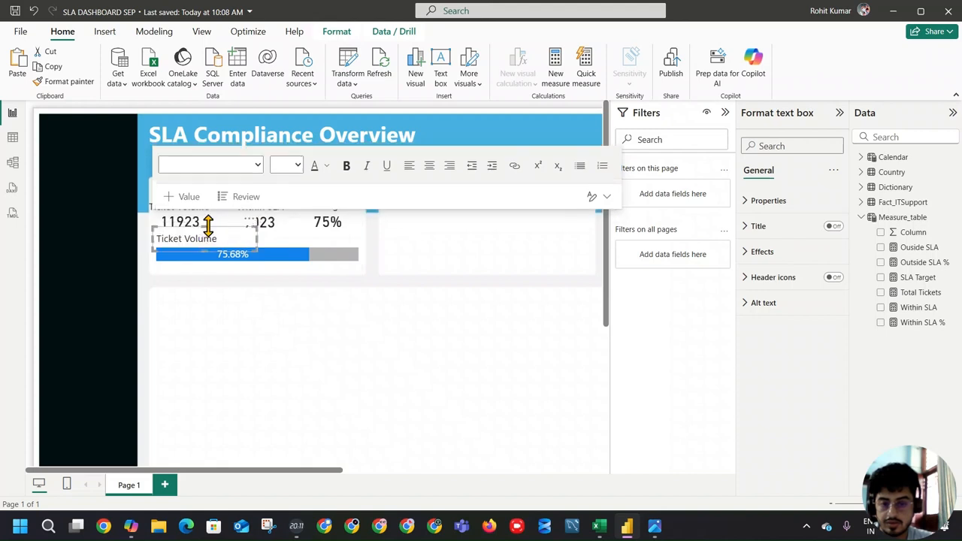
triple_click(194, 241)
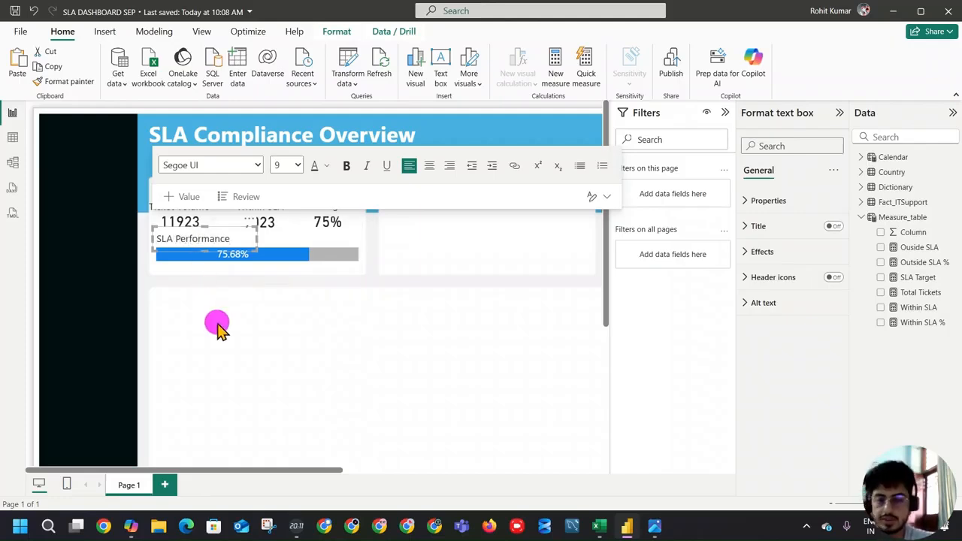
click(215, 323)
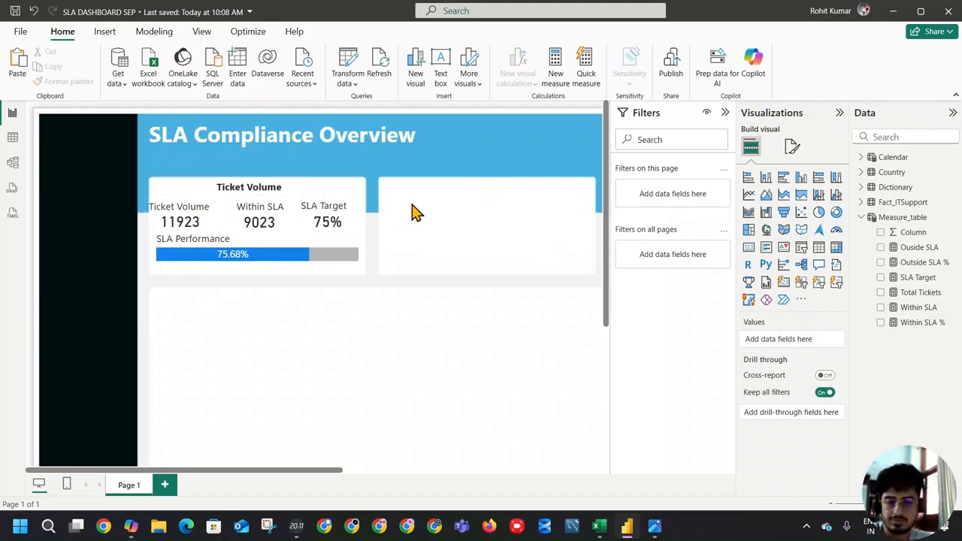
ctrl+scroll(281, 284, down, 2)
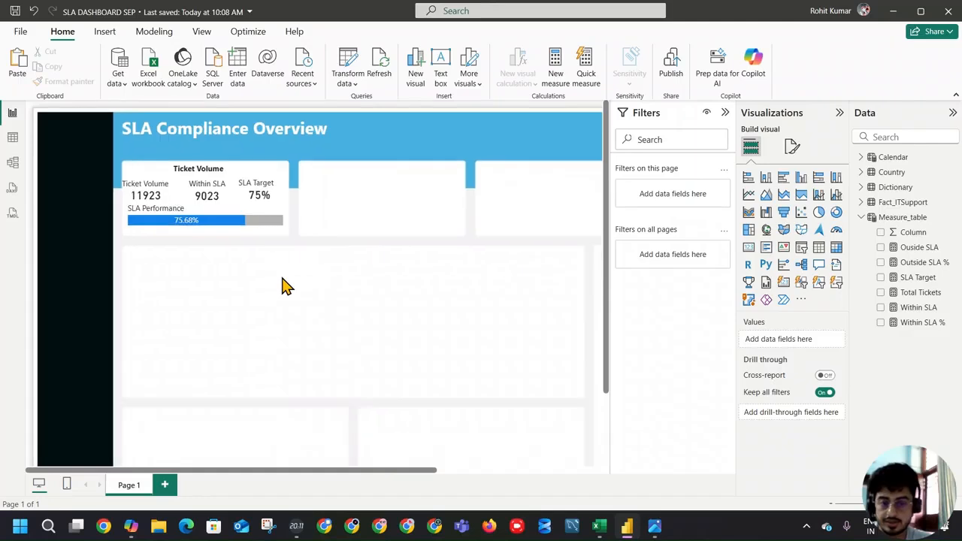
click(181, 210)
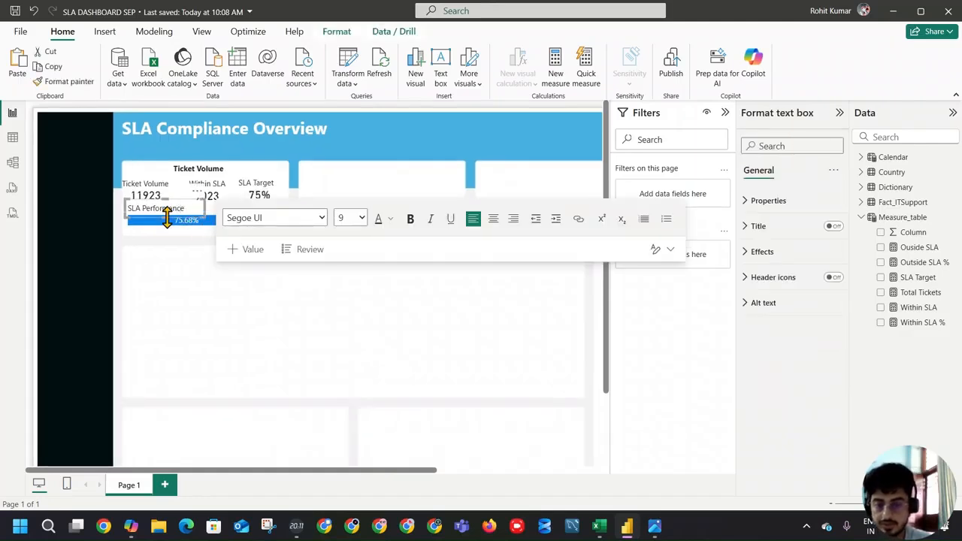
drag(167, 215, 200, 244)
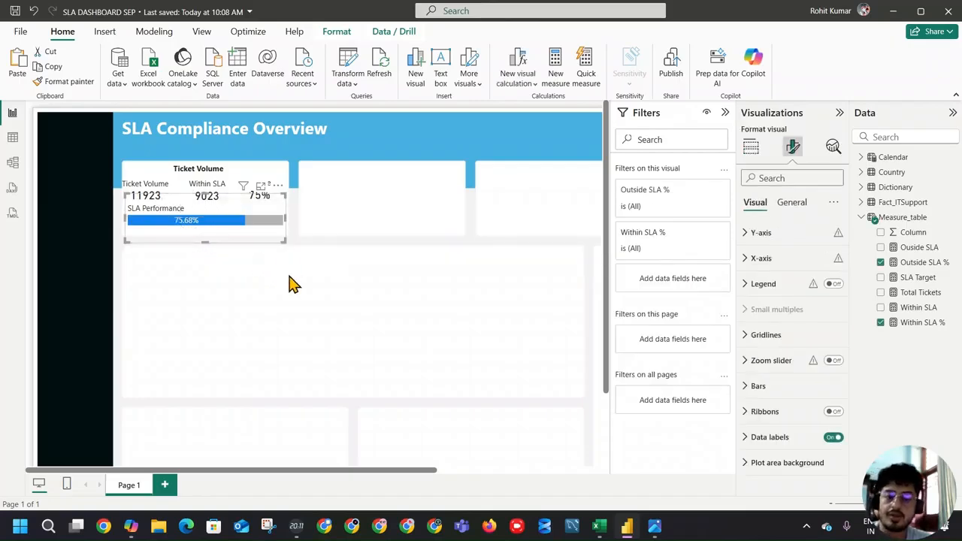
Switch to the reference dashboard image to examine the layout of its ticket cards, and return to the Power BI report
click(655, 527)
scroll(150, 171, up, 2)
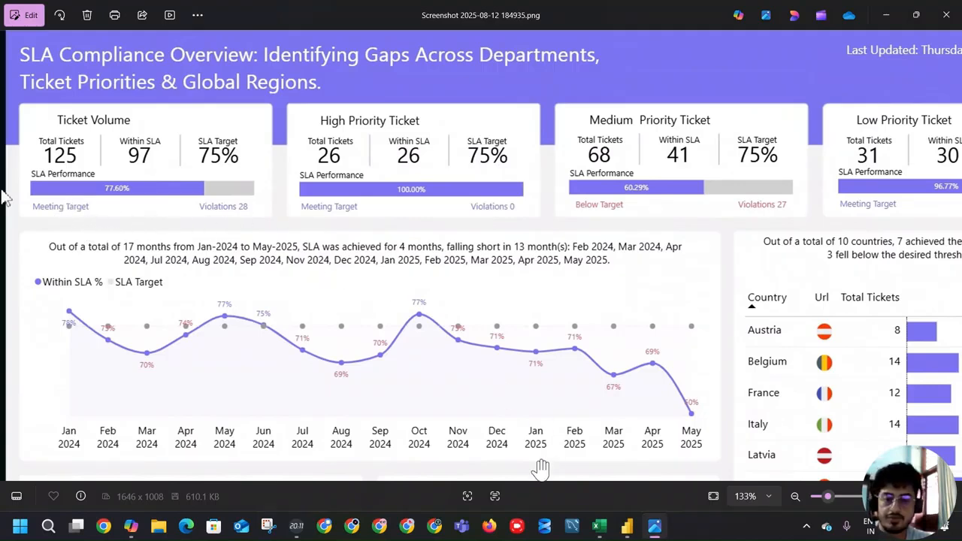
click(631, 525)
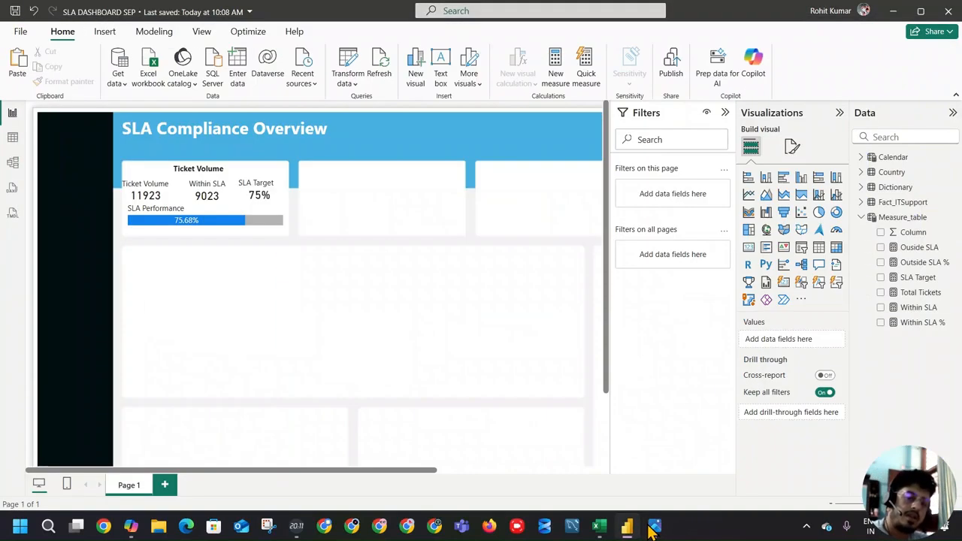
click(653, 526)
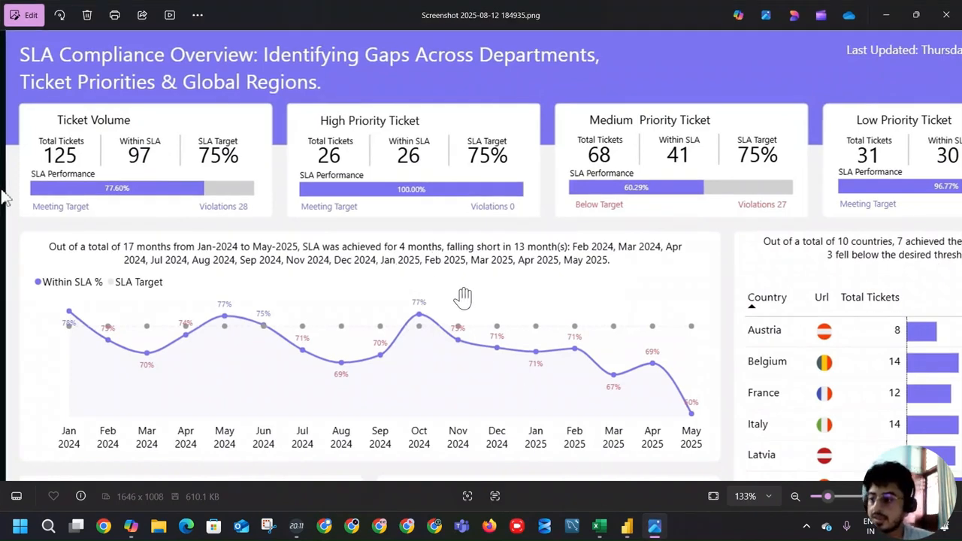
key(alt+Tab)
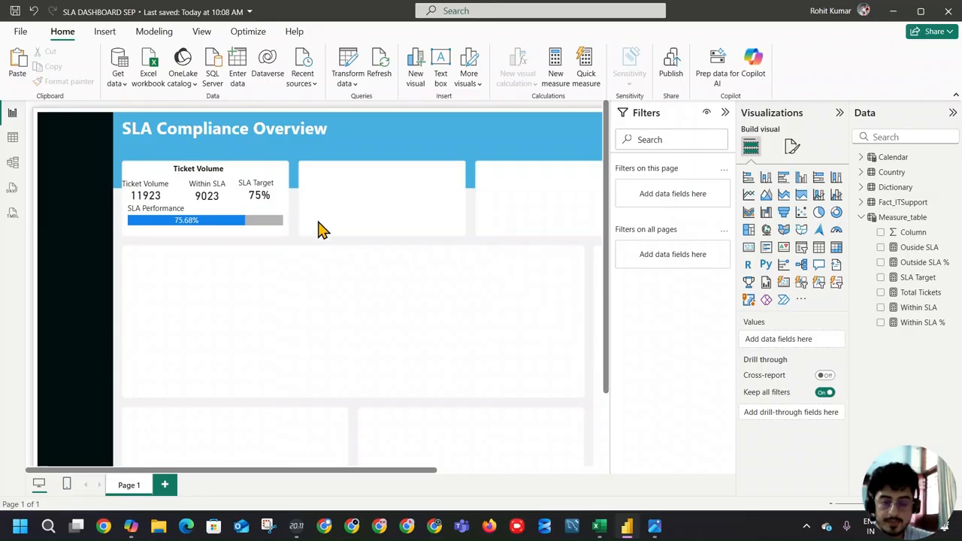
Examine the Bars and X-axis formatting options of the SLA bar chart
click(241, 232)
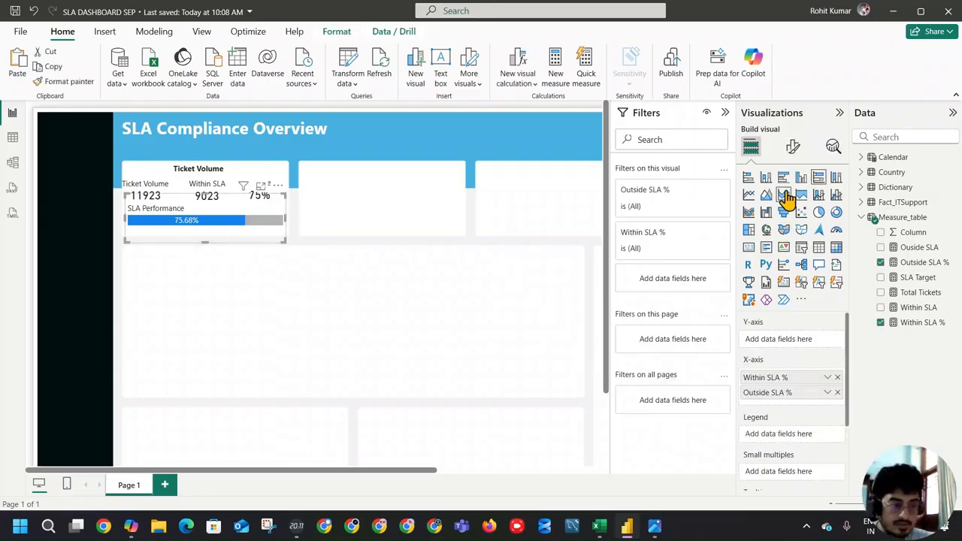
click(792, 147)
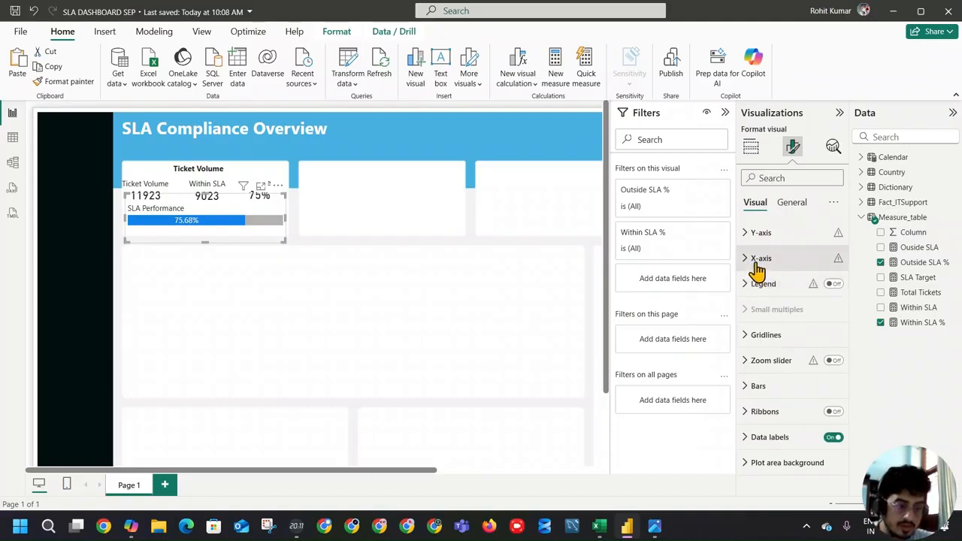
click(759, 385)
scroll(778, 340, down, 1)
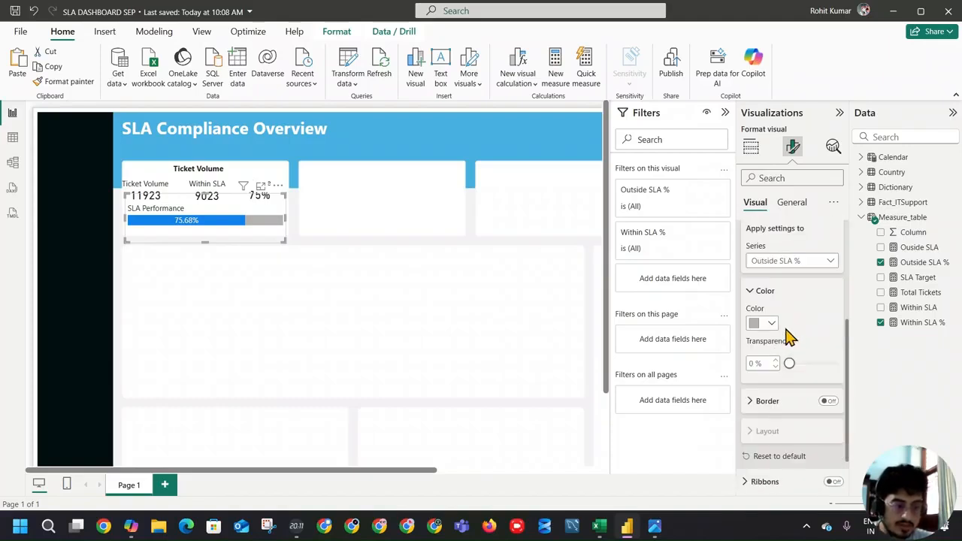
scroll(778, 361, down, 1)
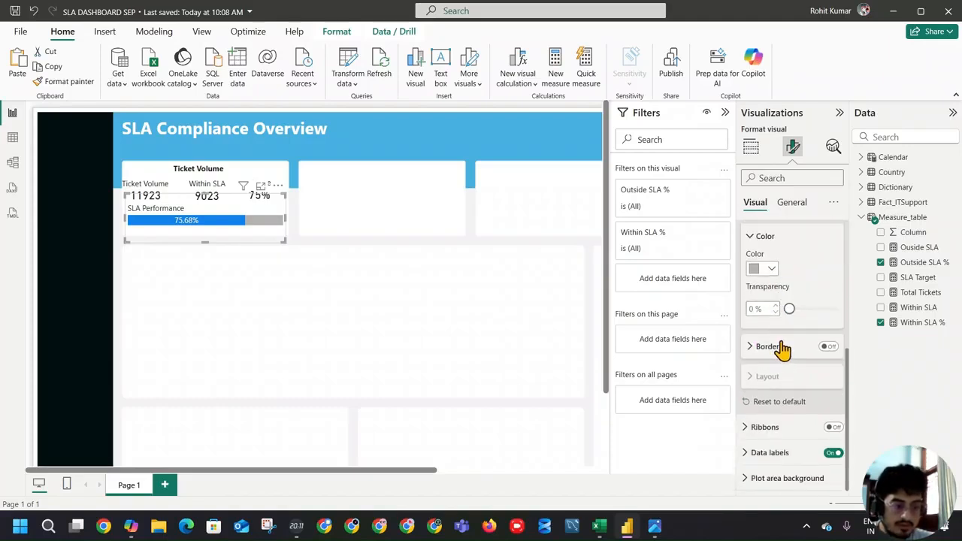
scroll(784, 353, up, 5)
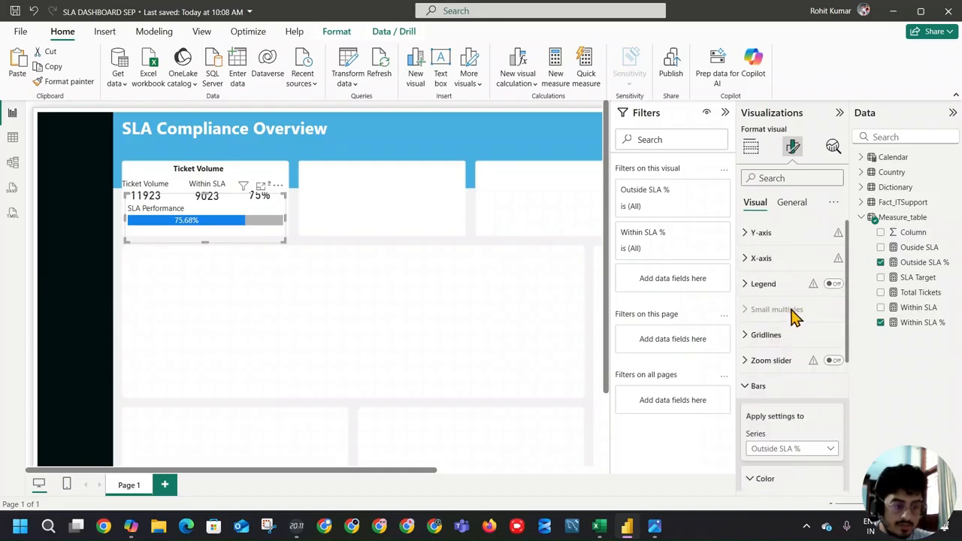
click(748, 259)
scroll(784, 342, down, 2)
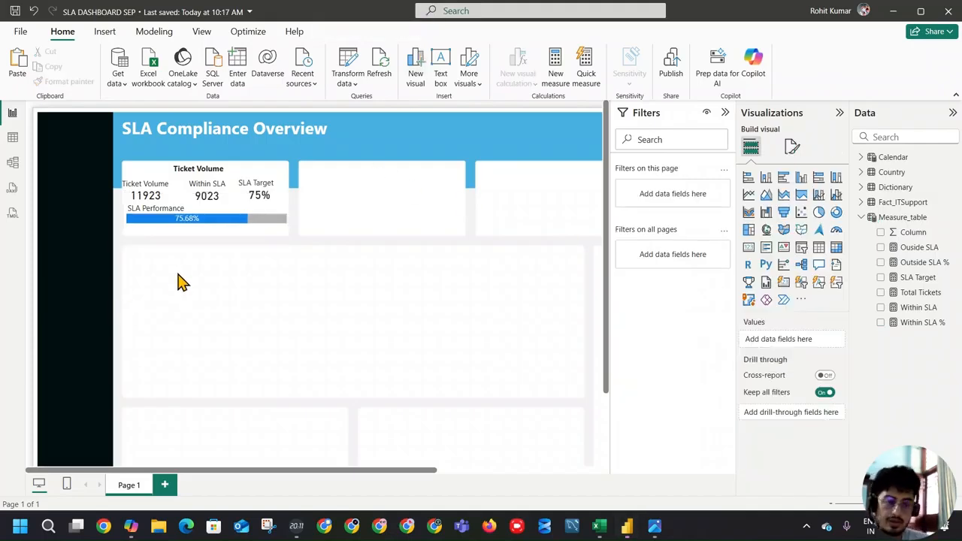
Create a new empty calculated table named "Variable Table"
click(865, 219)
click(869, 225)
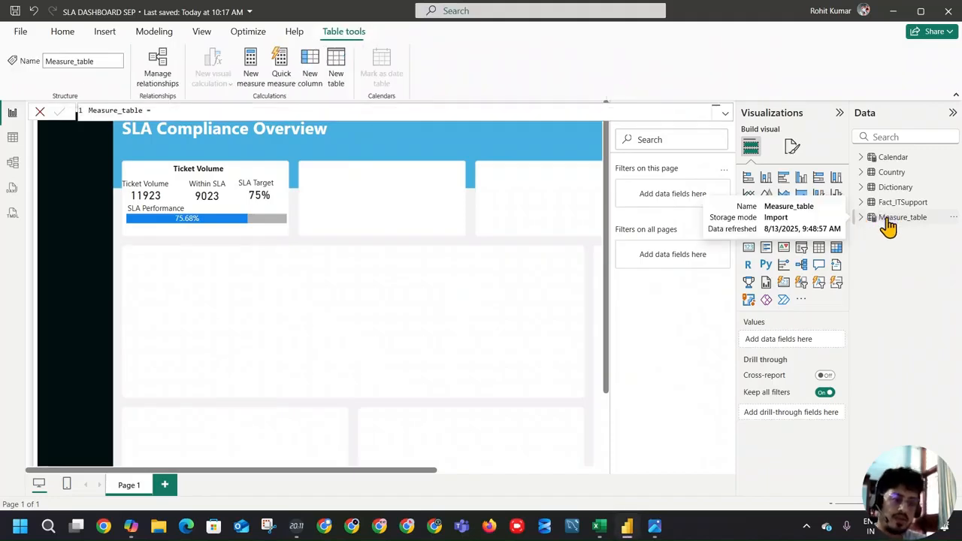
click(872, 225)
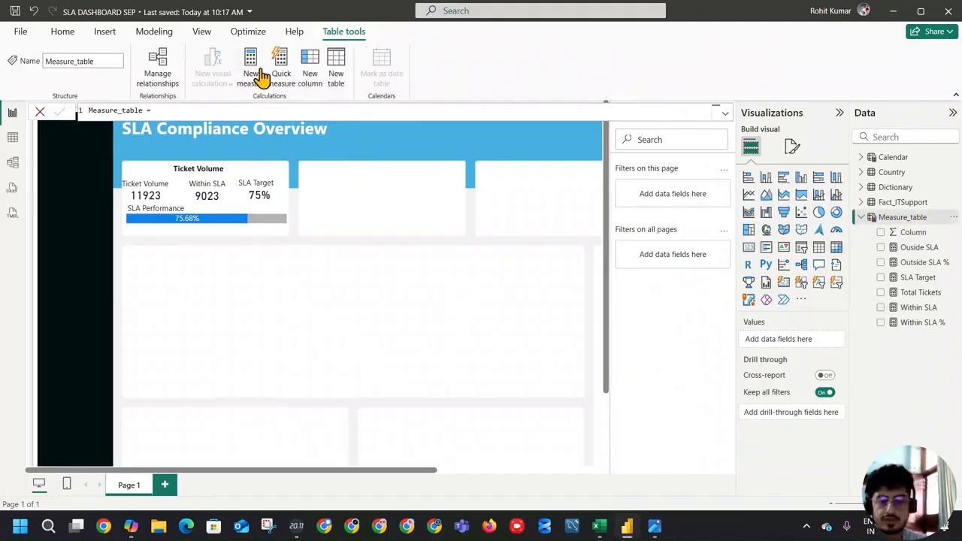
click(345, 66)
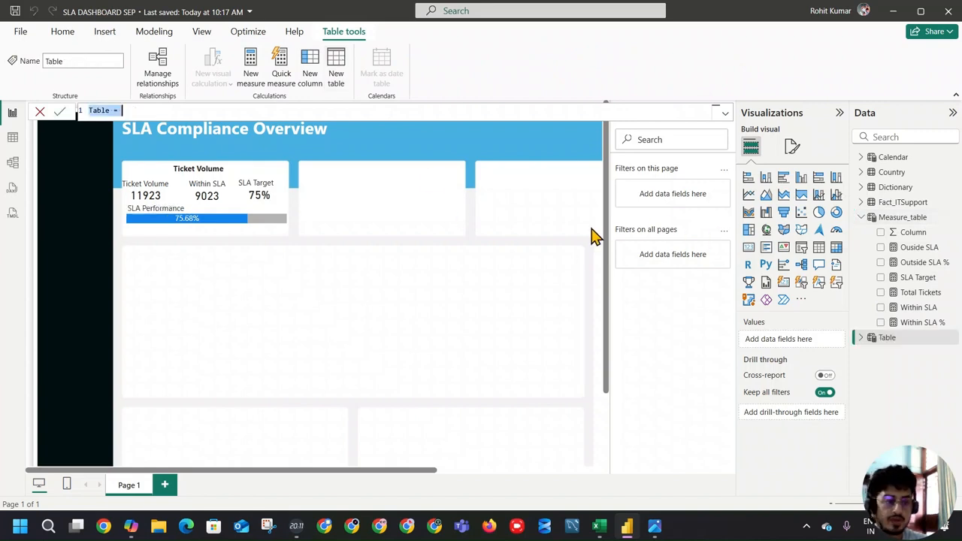
text(V)
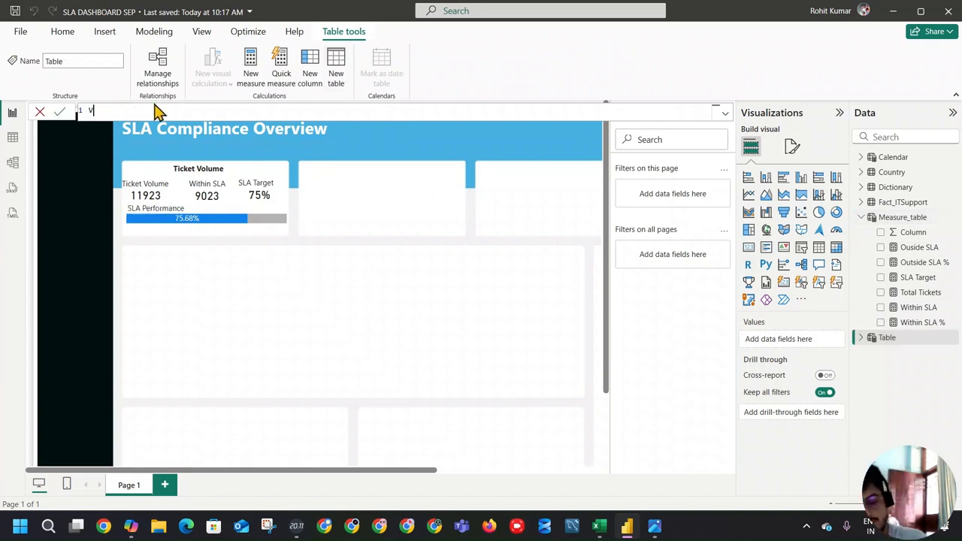
text(ariable Table =)
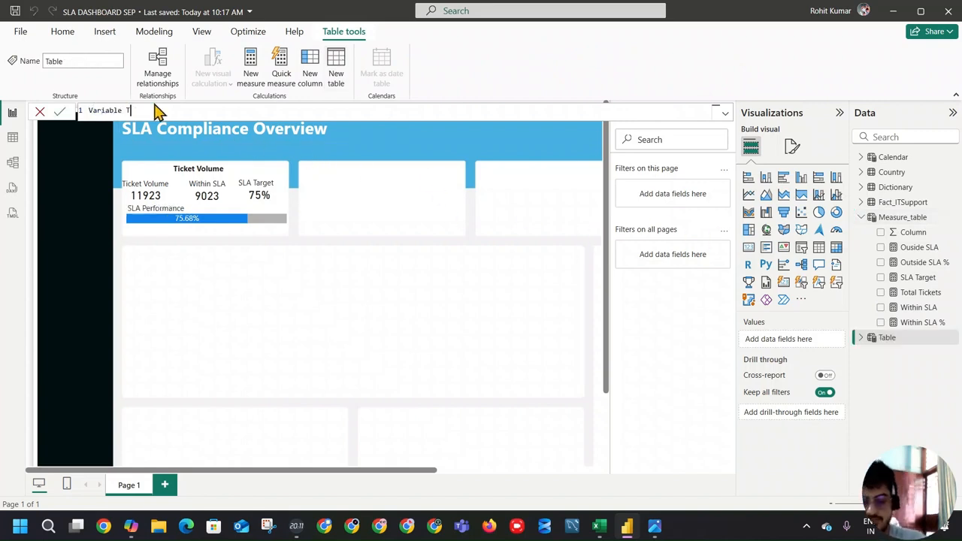
click(59, 112)
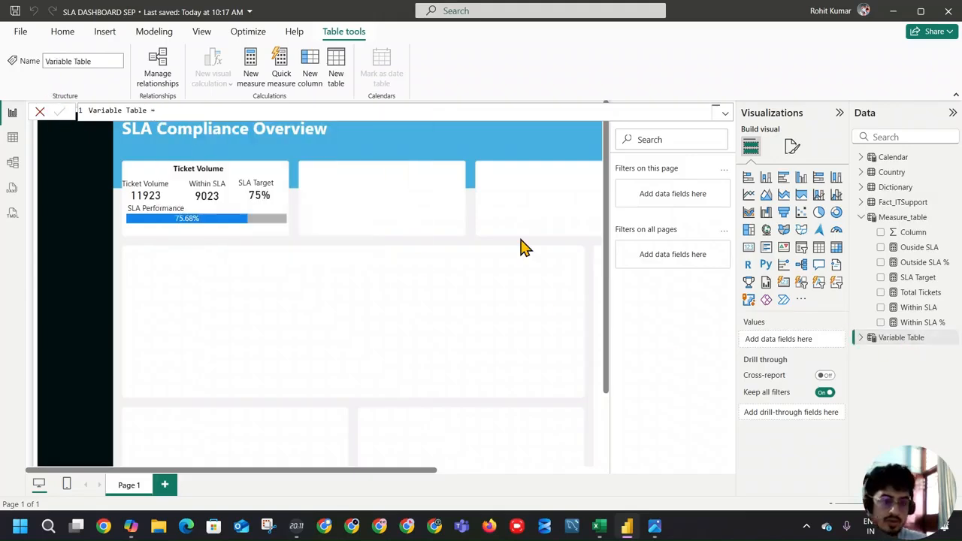
Start a new measure named "Viloation" in the Variable Table
click(252, 68)
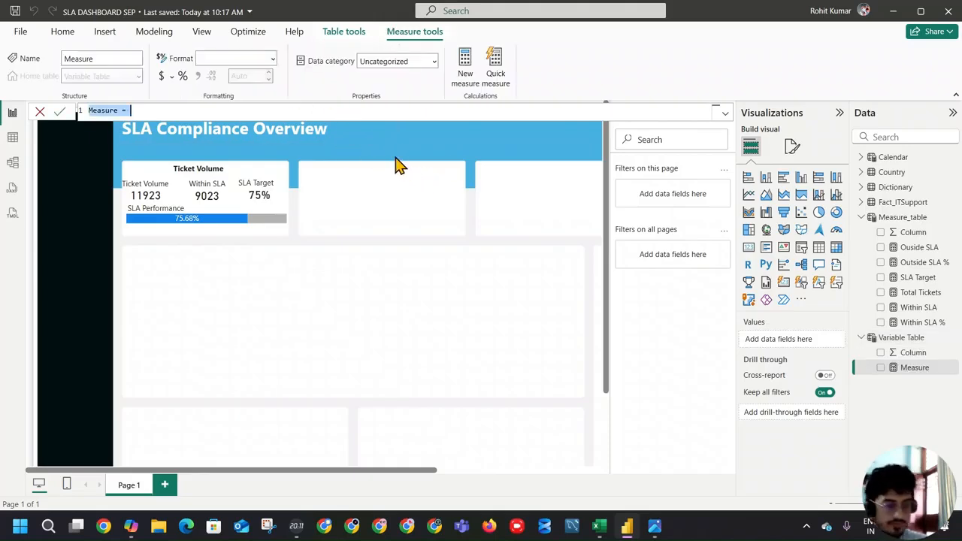
text(V)
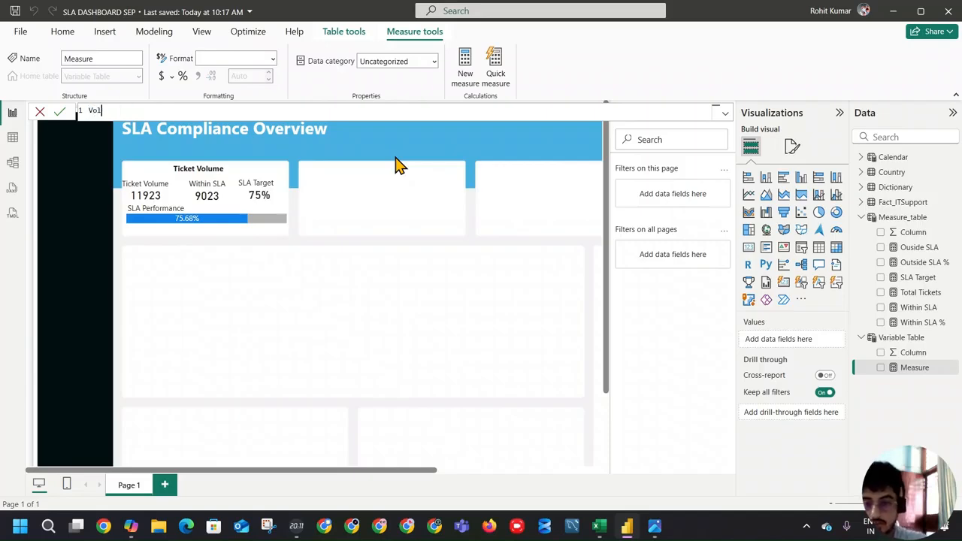
text(iloa)
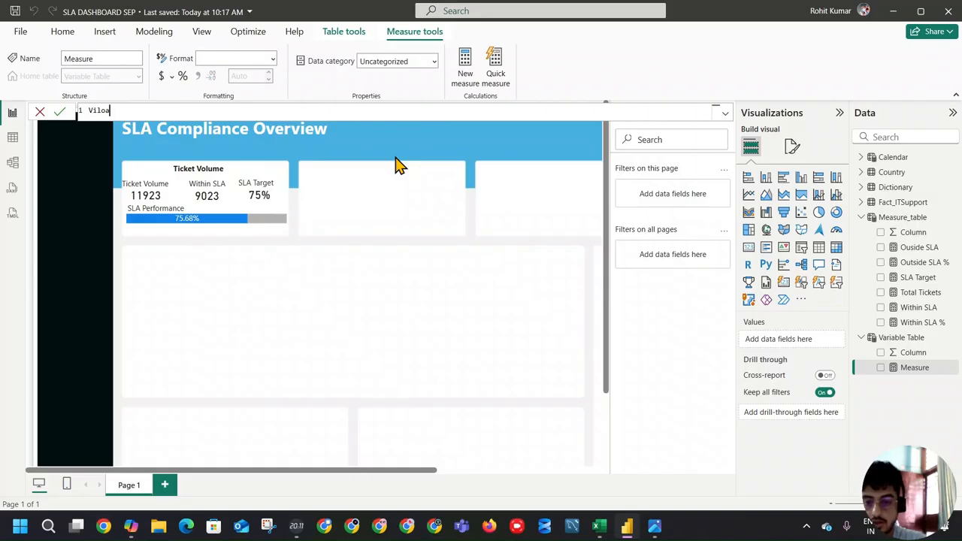
text(tion )
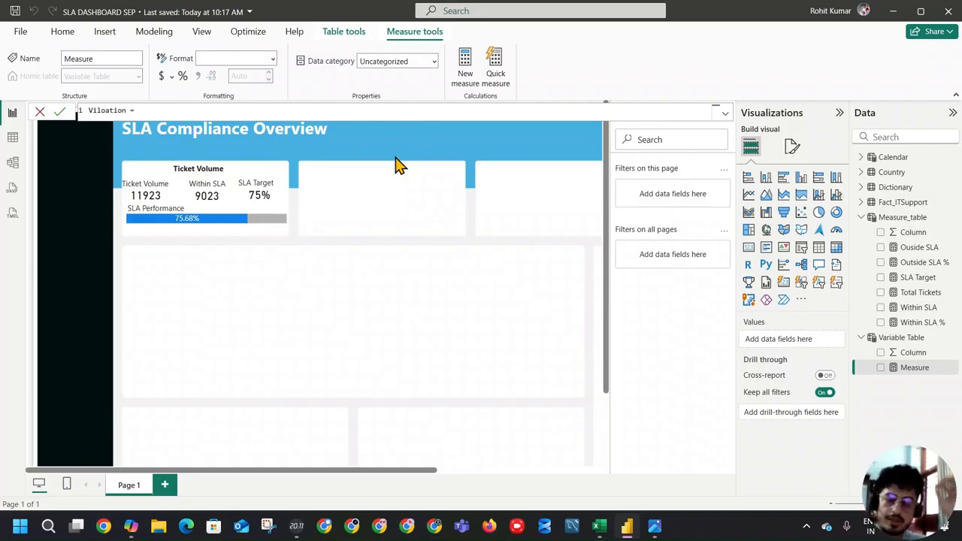
text(= )
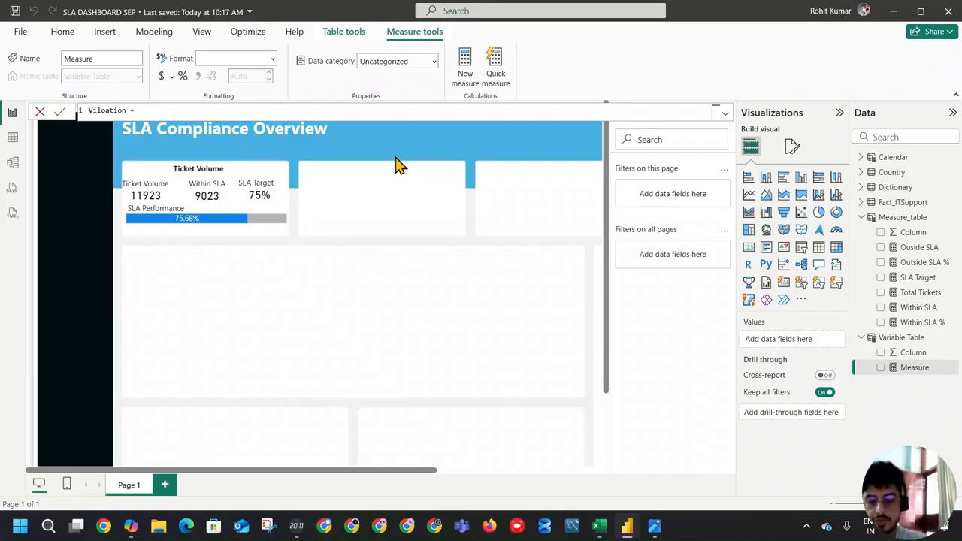
Declare a variable Outside_SLA in the measure that holds the [Ouside SLA] measure, followed by a new line
text(var)
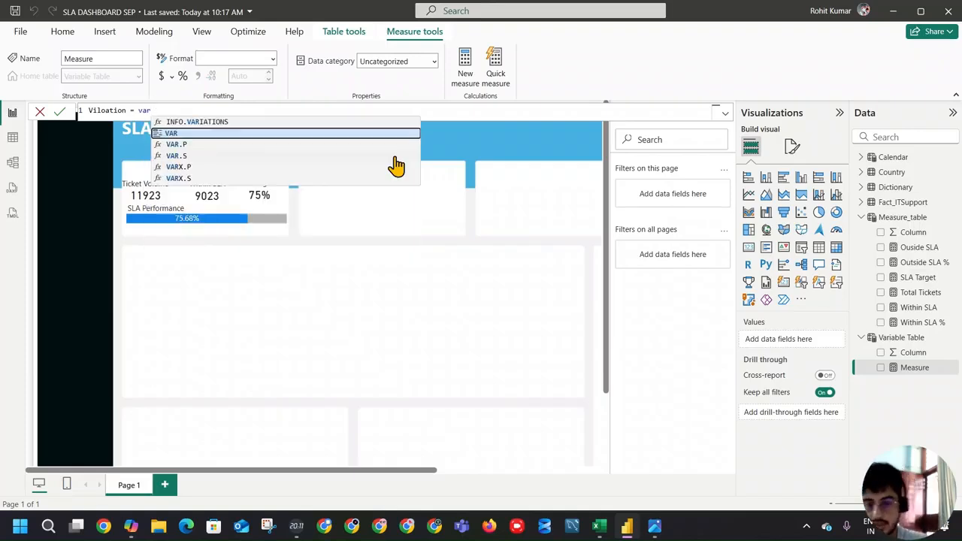
click(357, 133)
text(c)
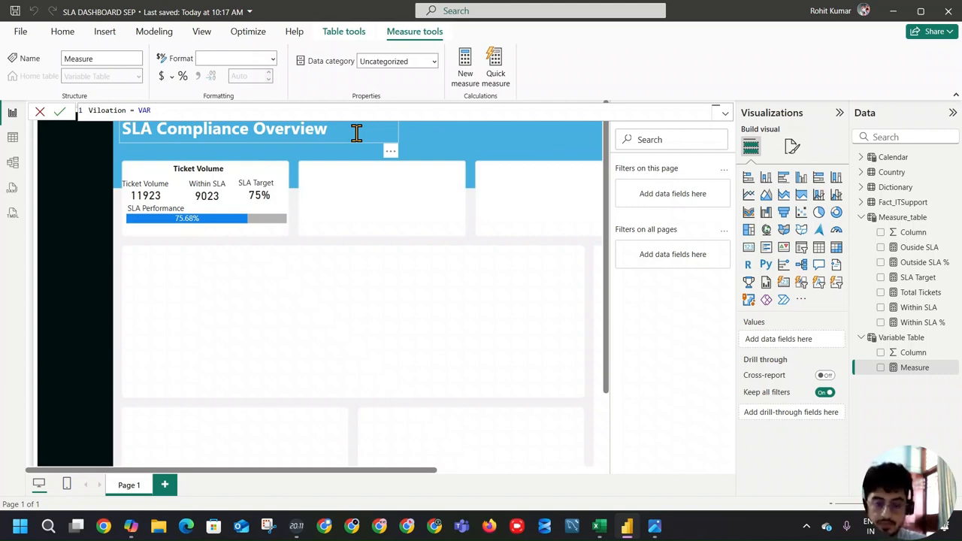
text(utside_SLA =)
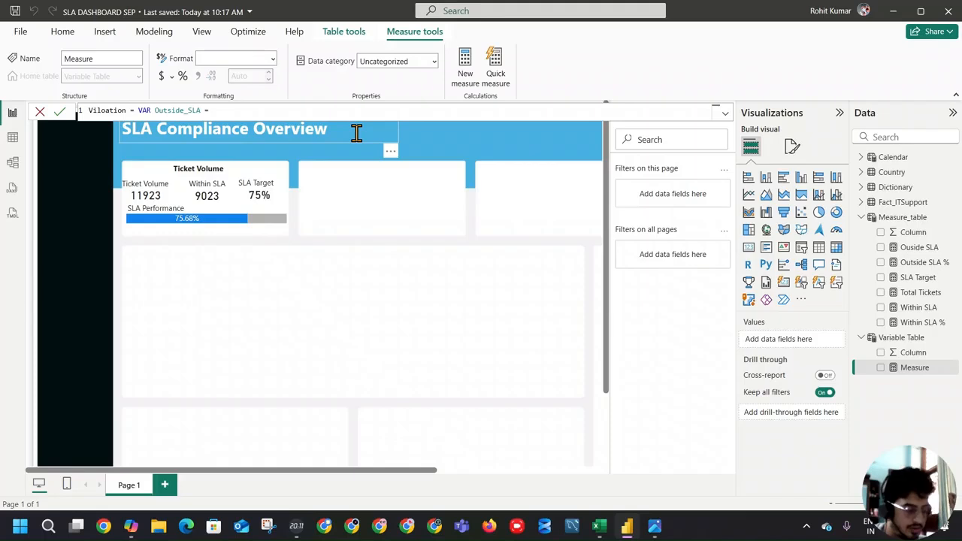
text([ou)
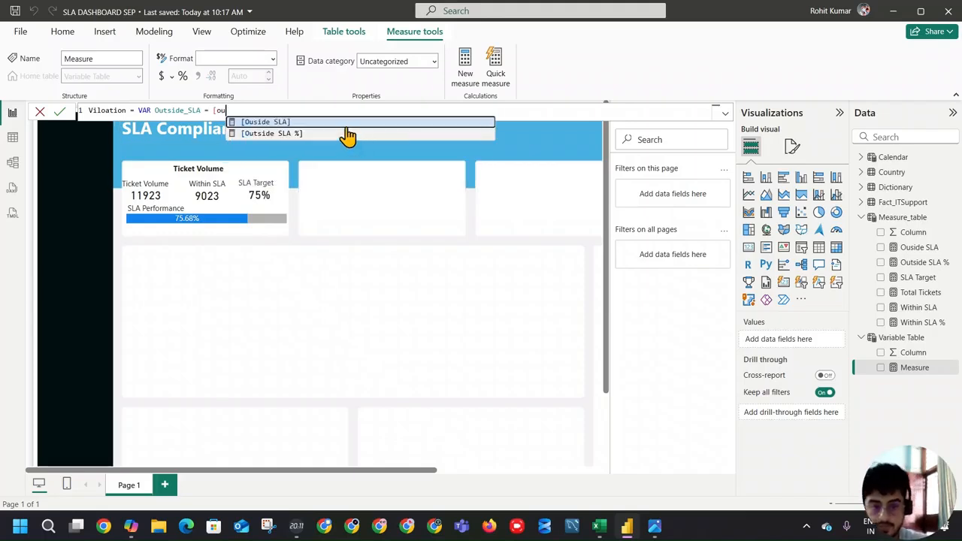
key(Tab)
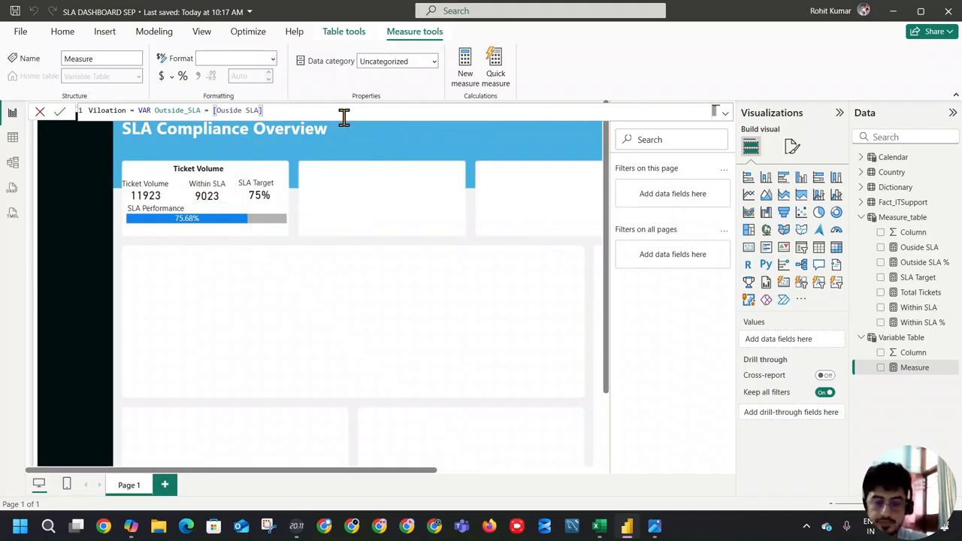
key(shift+Return)
text(Var)
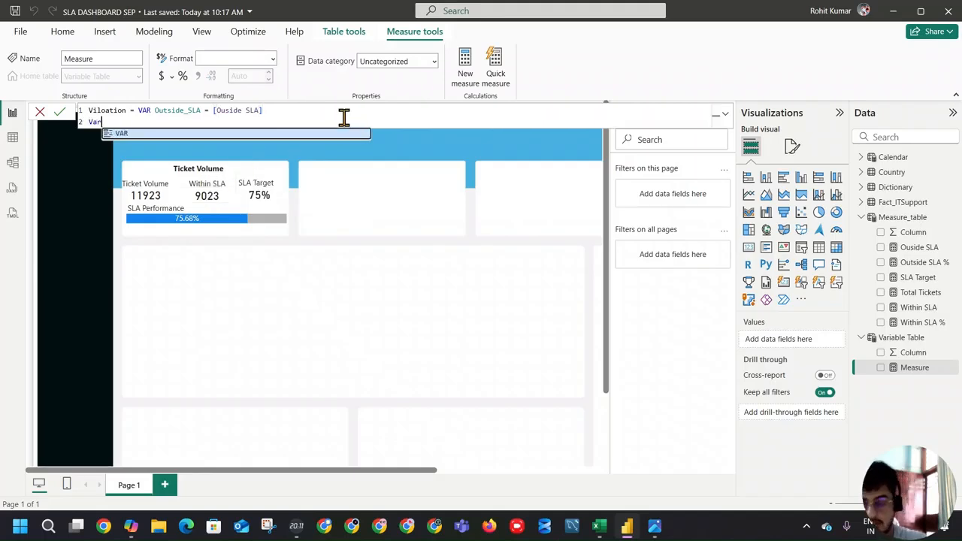
click(328, 133)
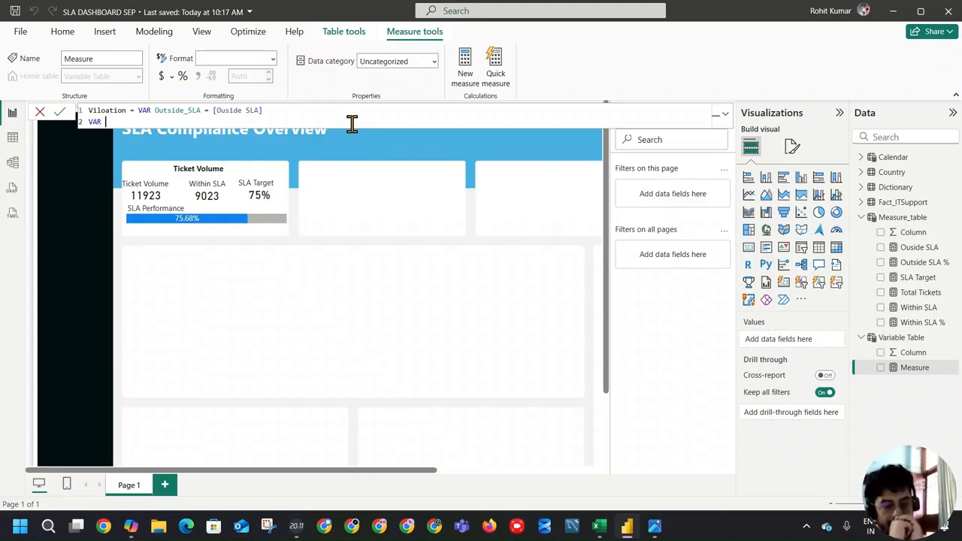
key(BackSpace)
key(BackSpace)
key(BackSpace)
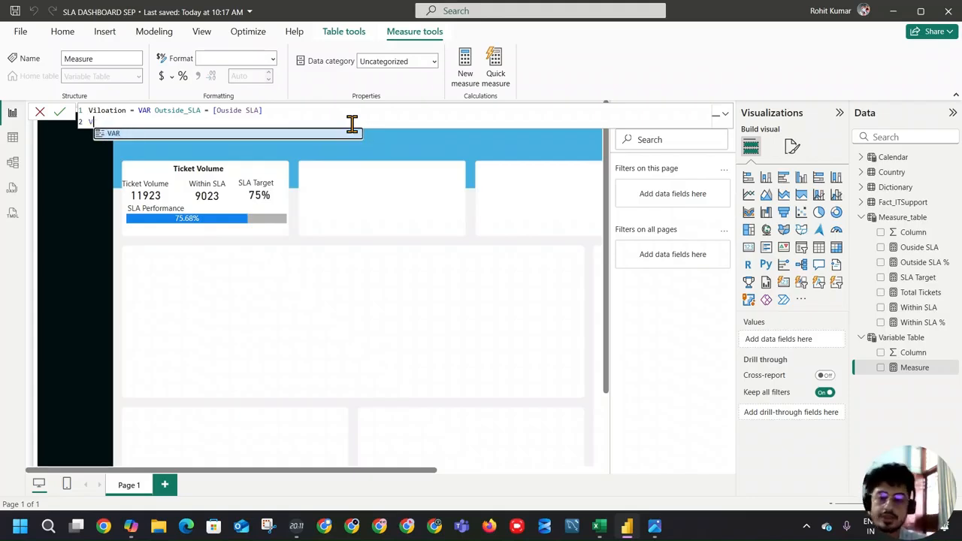
Add a RETURN clause with a text expression on its own line, starting with "Violation :" and a concatenated space
text(Return)
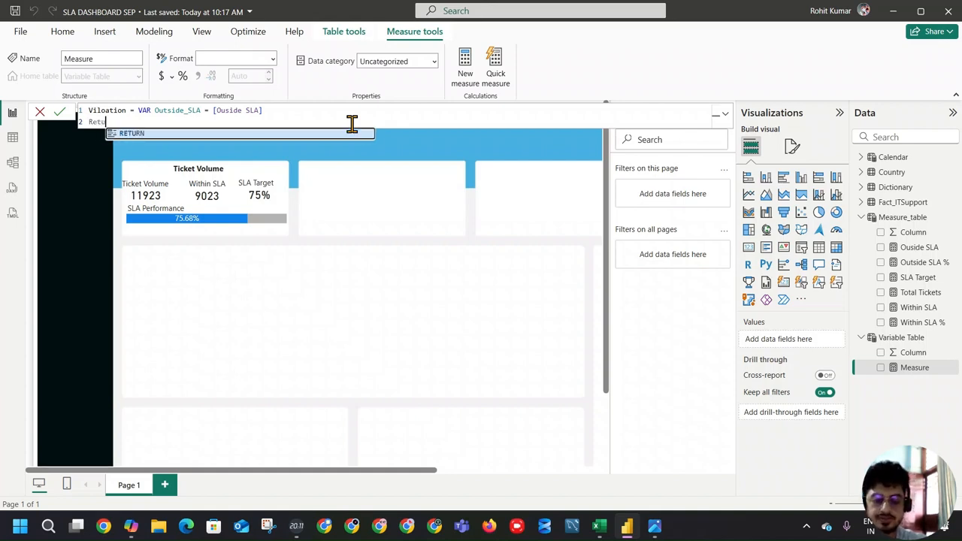
key(Tab)
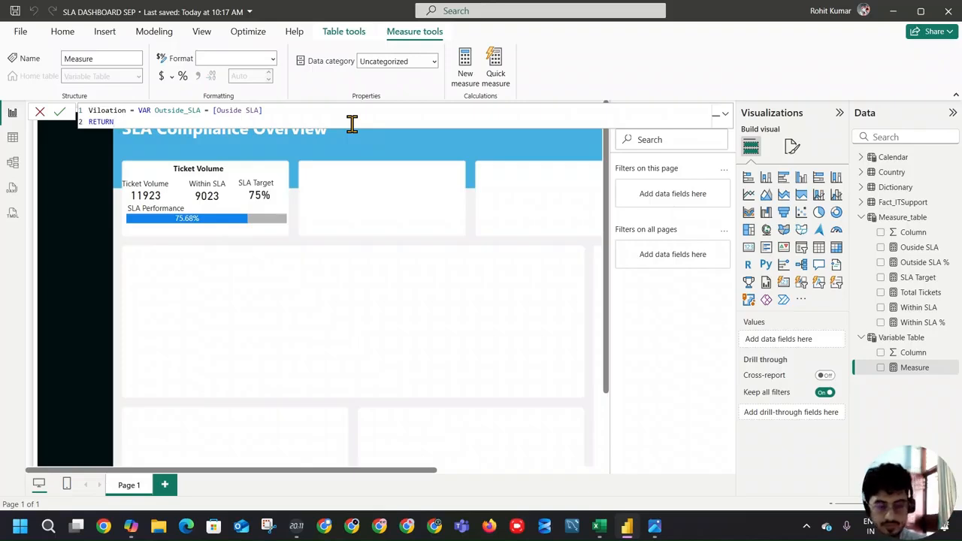
key(shift+Return)
text("Viola)
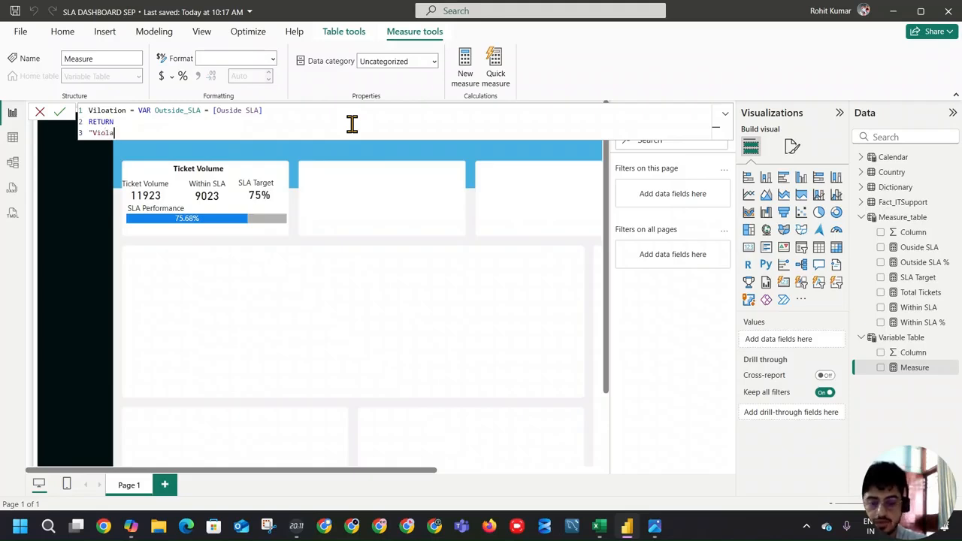
text(tion : &)
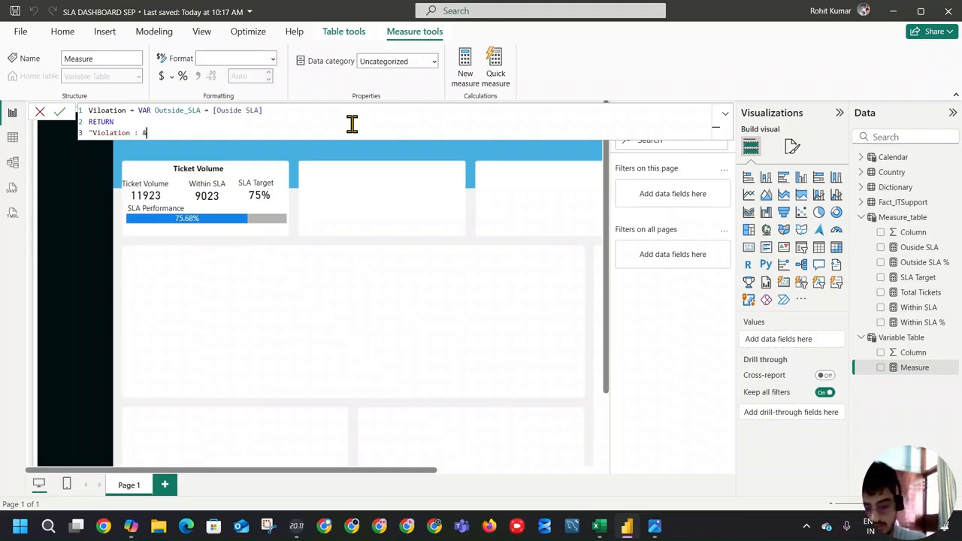
text(" "& o)
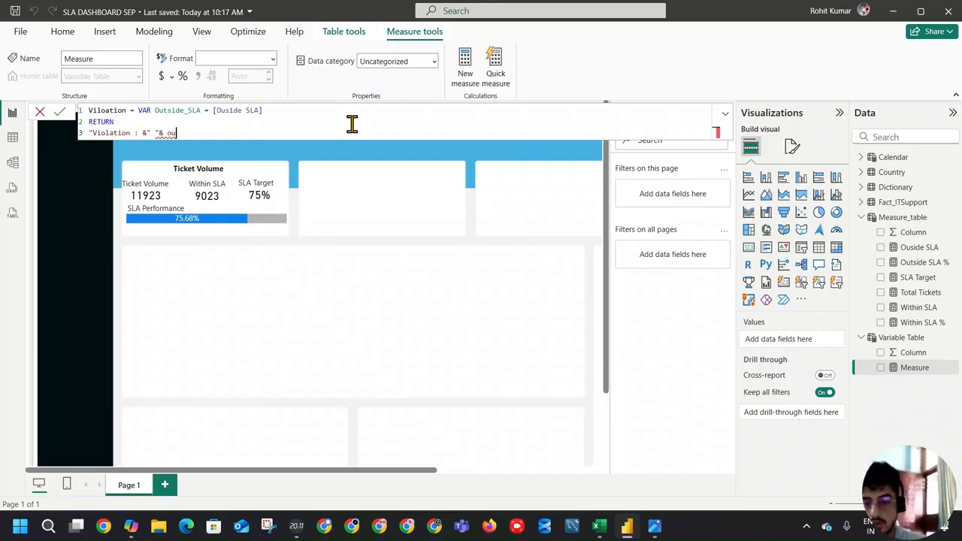
key(BackSpace)
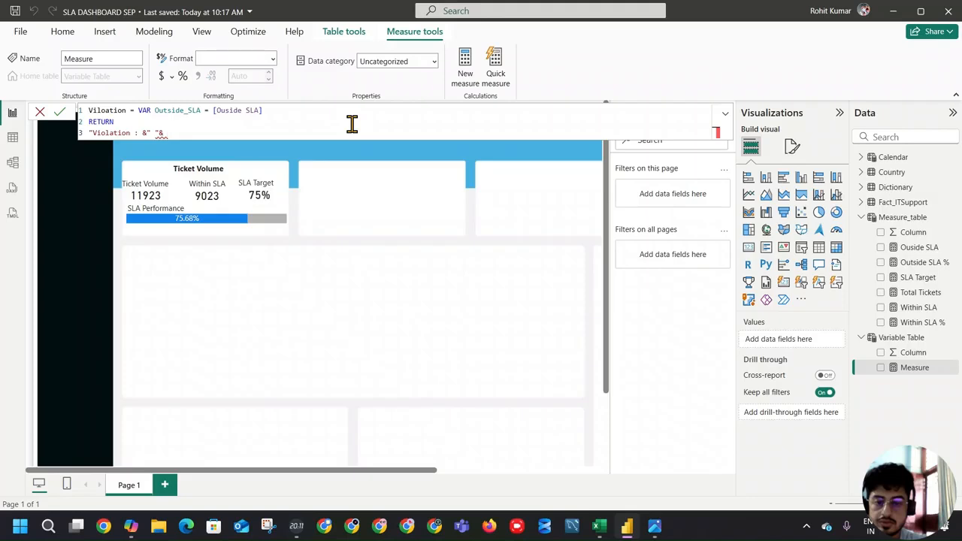
Close the quotation after "Violation :" and append the measure so the expression reads "Violation :"&" "& [Ouside SLA]
key(Left)
key(Left)
key(Left)
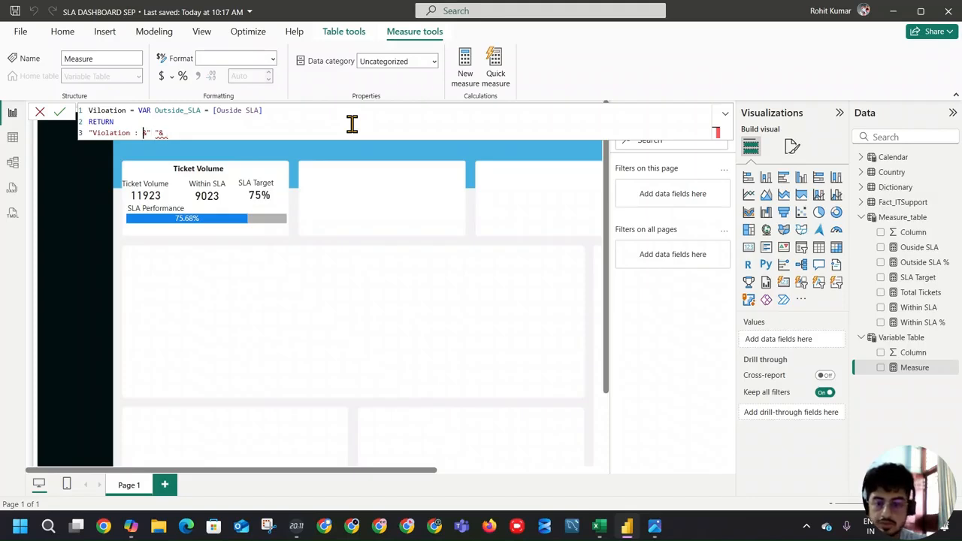
text(")
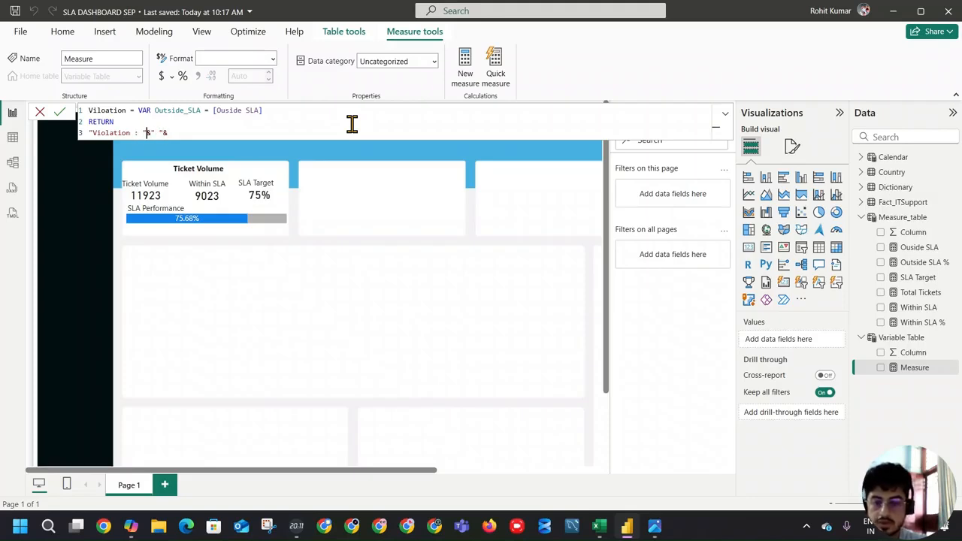
key(Delete)
text(")
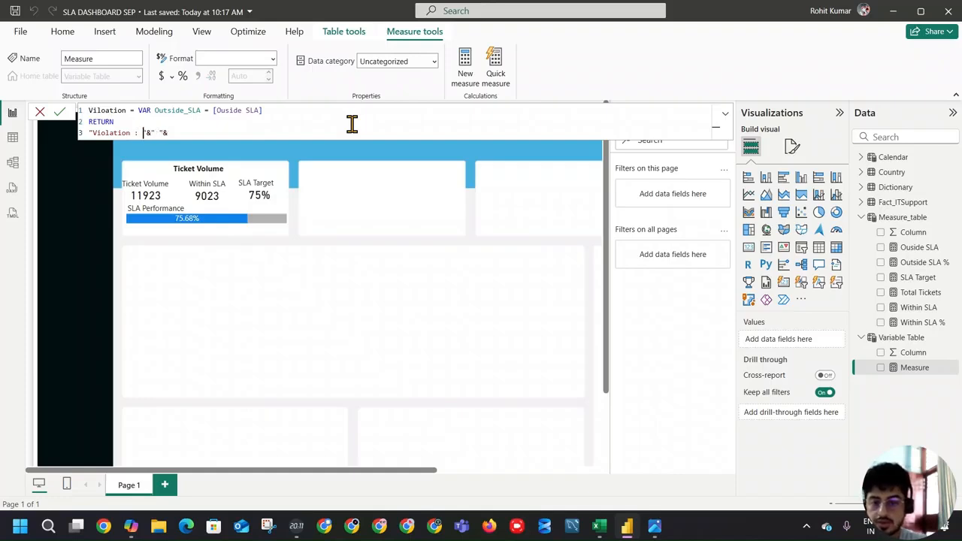
key(BackSpace)
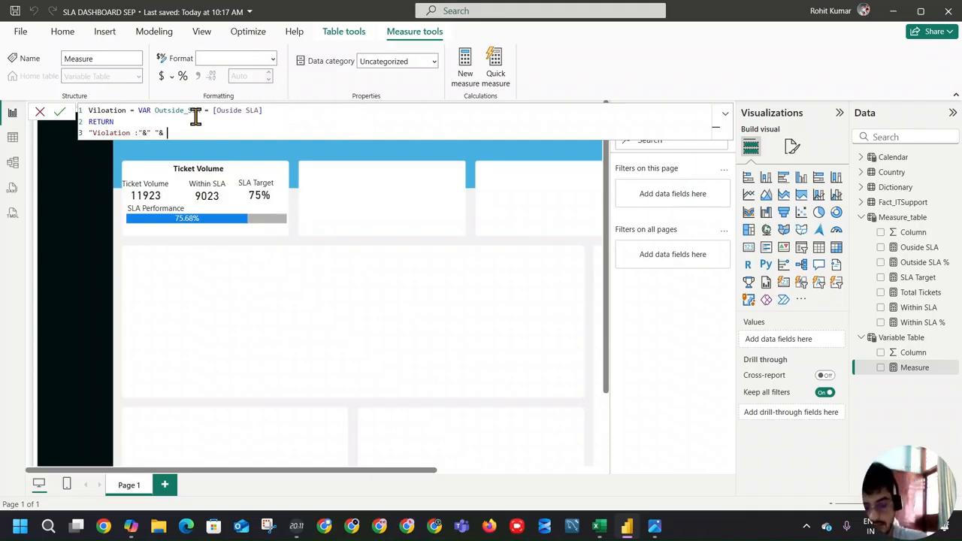
text(ou)
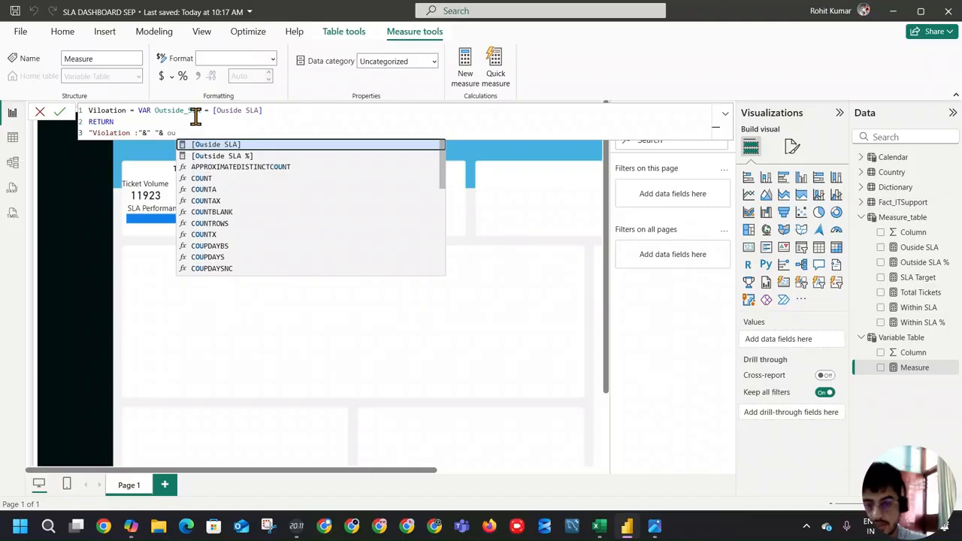
click(236, 145)
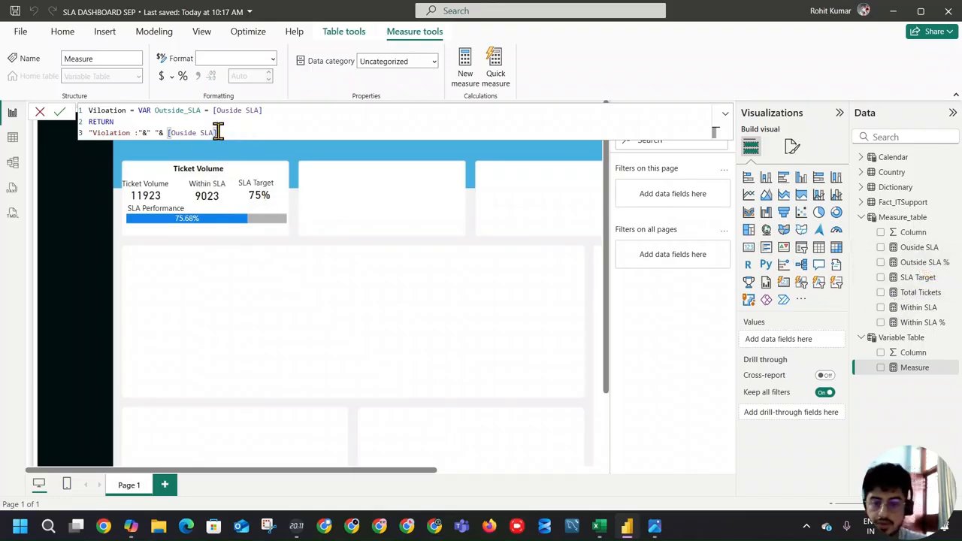
Try to rename the variable to Outside_SLA2 and reference it in the RETURN expression in place of the measure
click(197, 110)
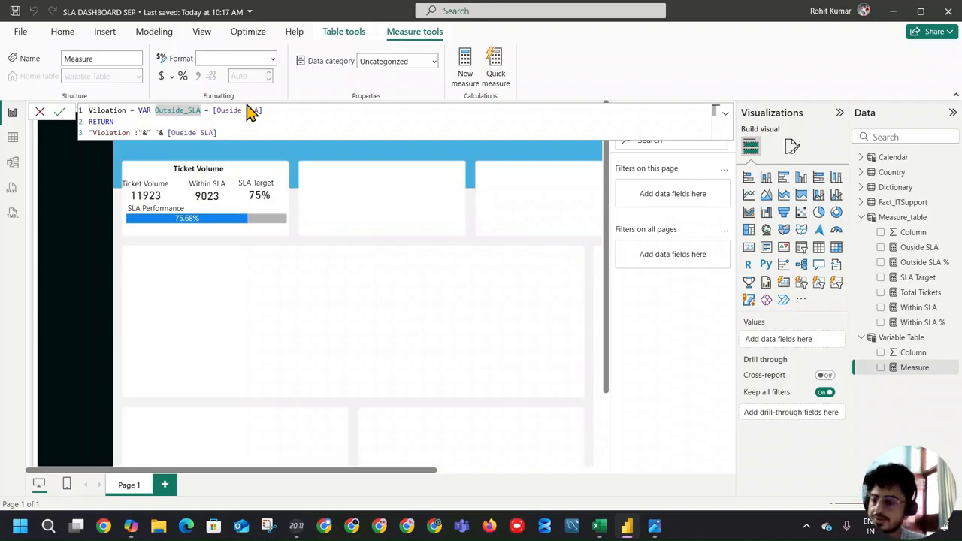
text(2)
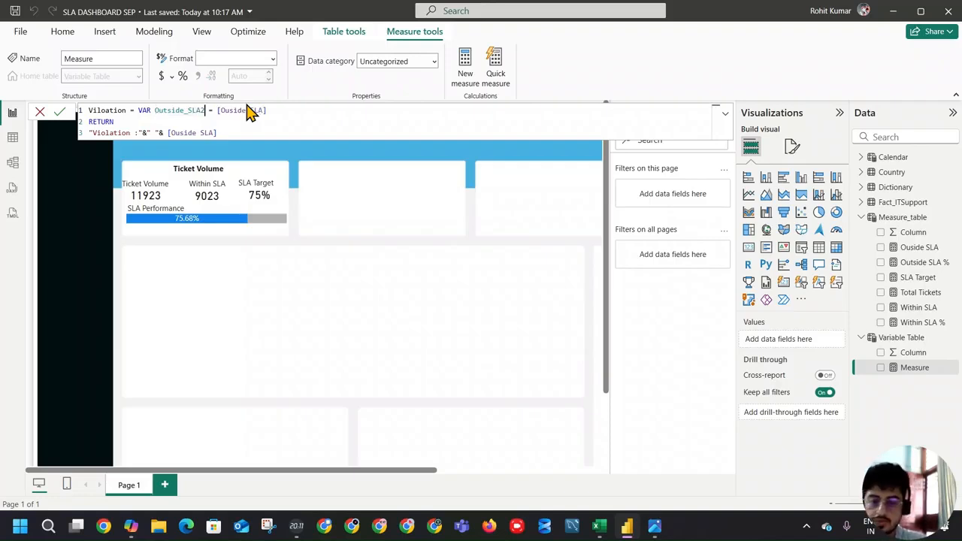
click(212, 129)
drag(243, 131, 171, 132)
text(ou)
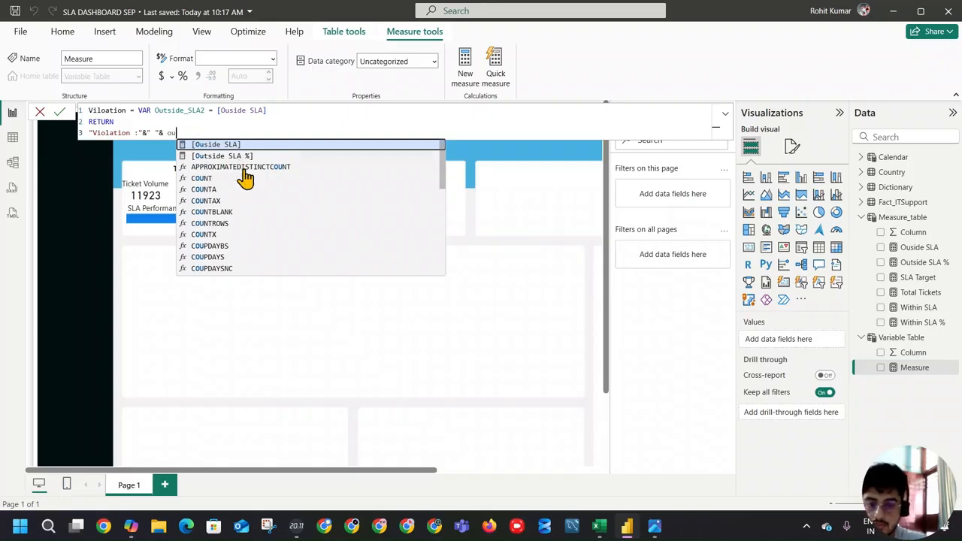
scroll(242, 181, down, 5)
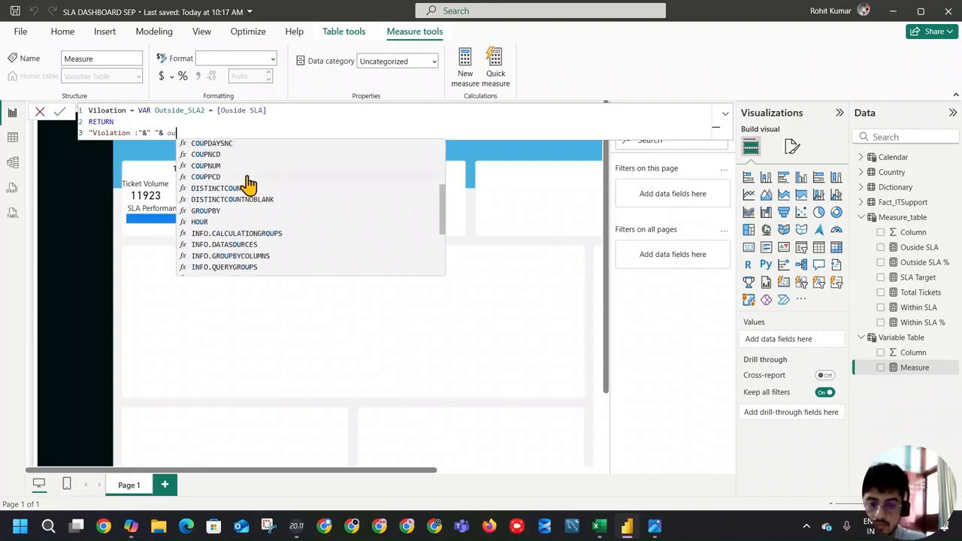
scroll(248, 184, up, 5)
scroll(248, 185, up, 1)
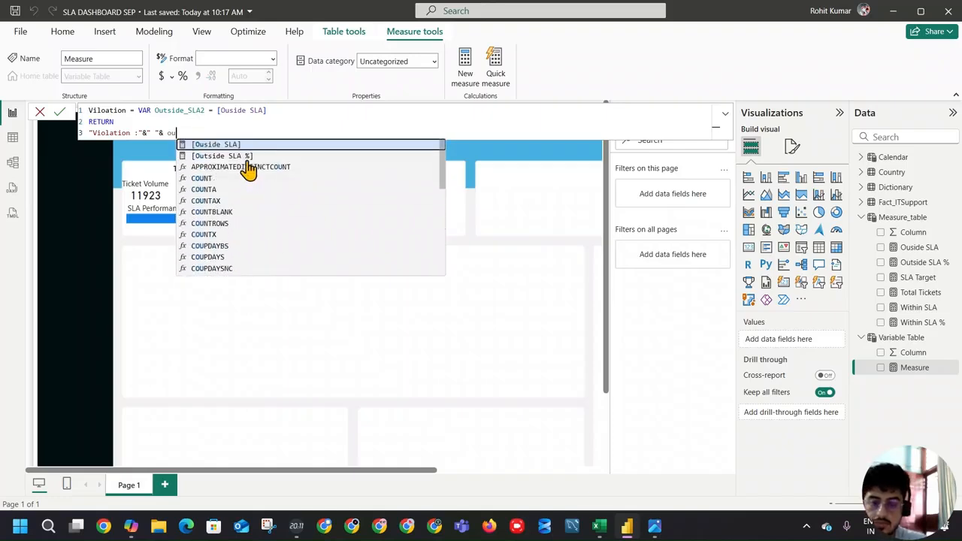
Restore the variable name to Outside_SLA and end the RETURN expression with the [Ouside SLA] measure again
click(225, 122)
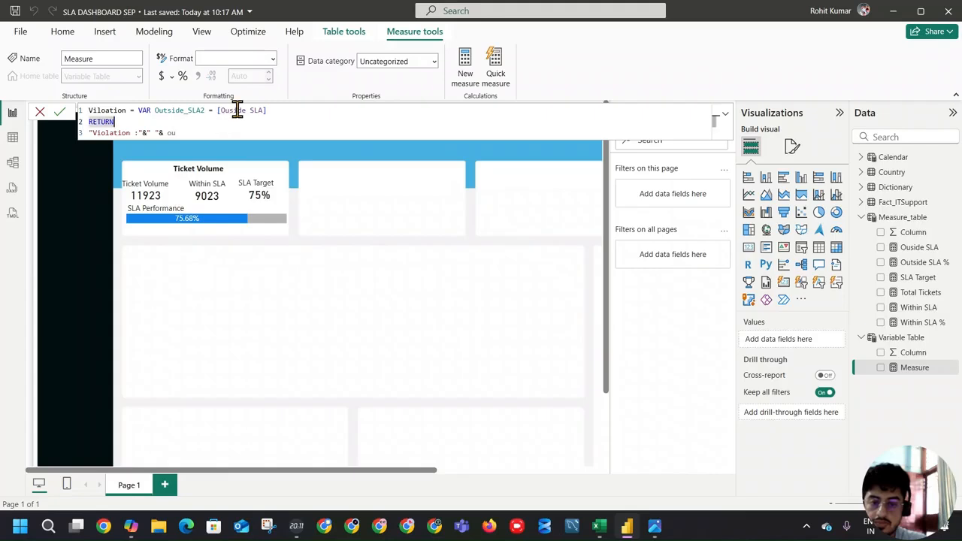
click(207, 109)
key(BackSpace)
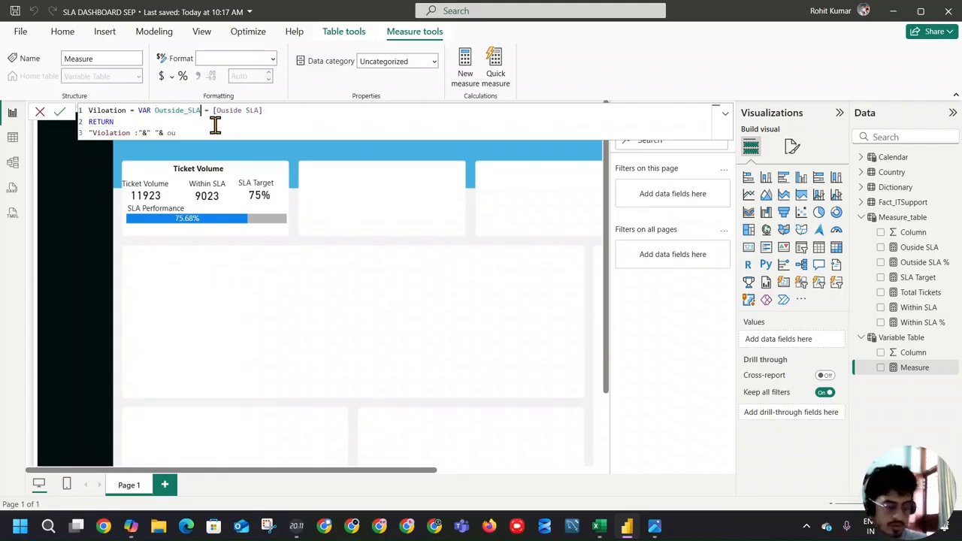
click(270, 130)
key(BackSpace)
key(BackSpace)
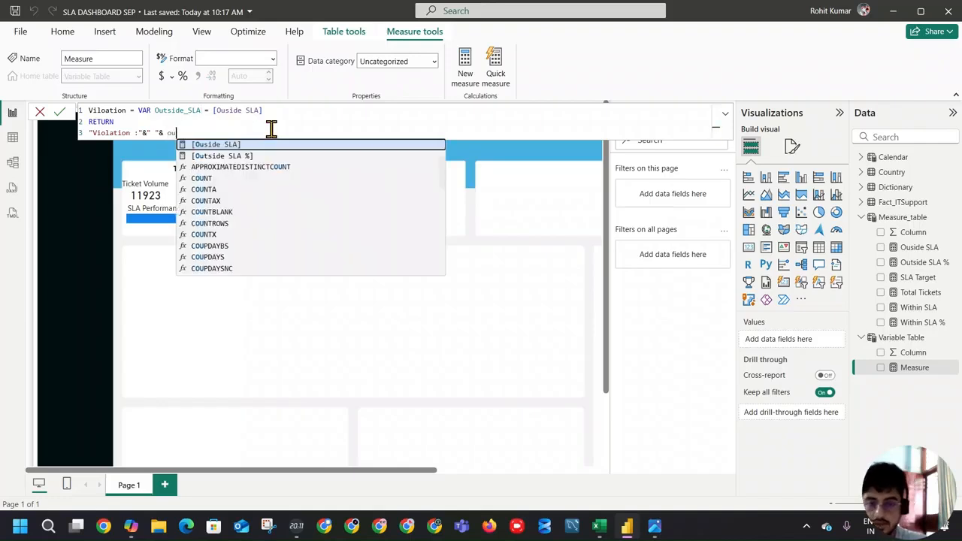
text([ou)
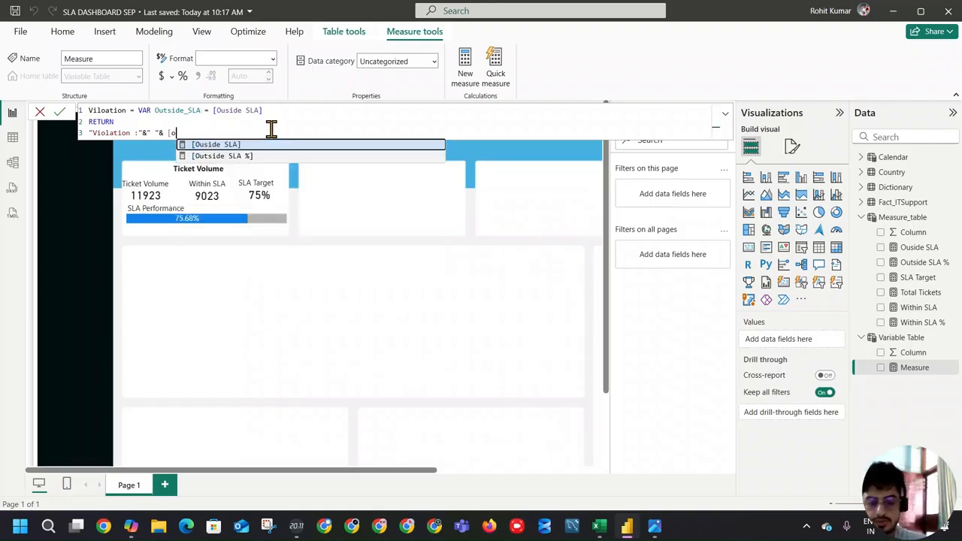
click(251, 144)
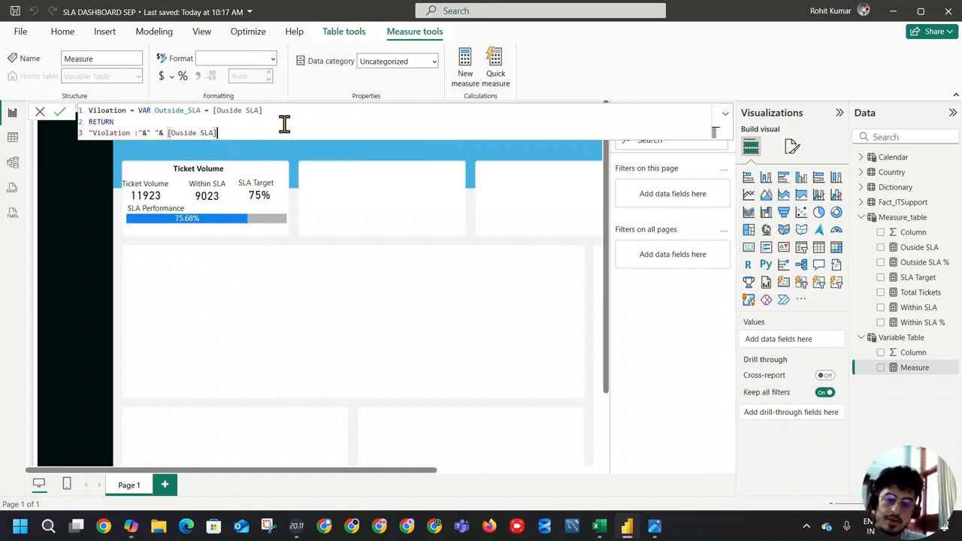
Commit the Viloation measure and display it in a new card visual, widened so the whole text fits
click(61, 113)
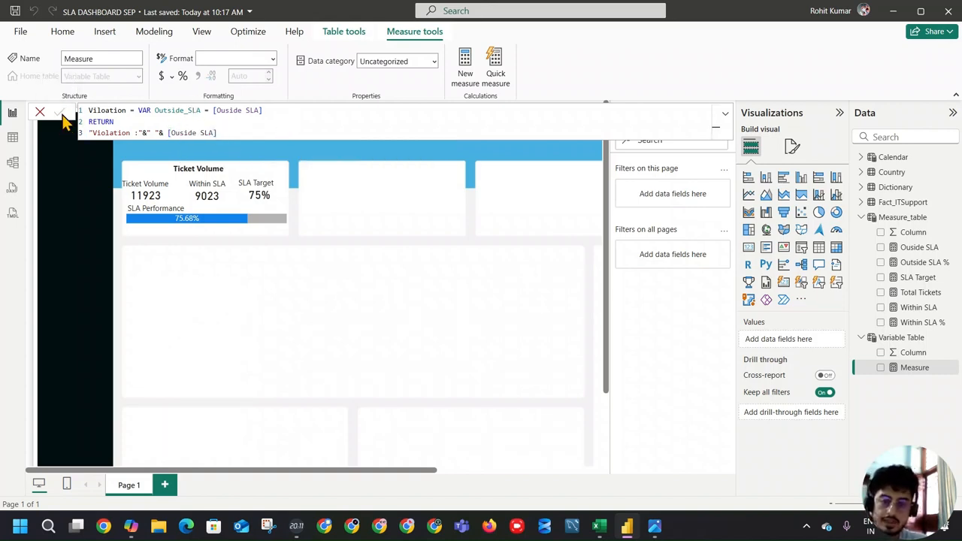
click(251, 261)
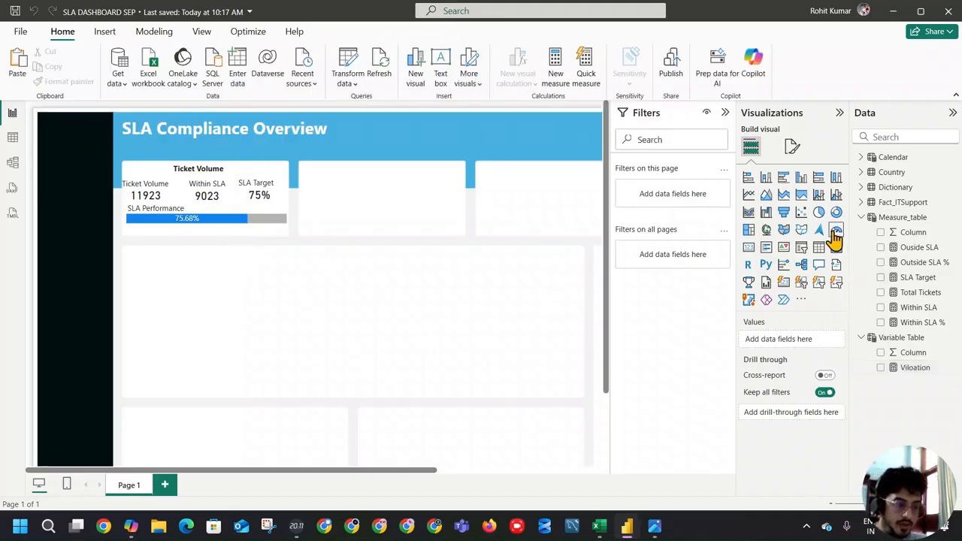
click(748, 247)
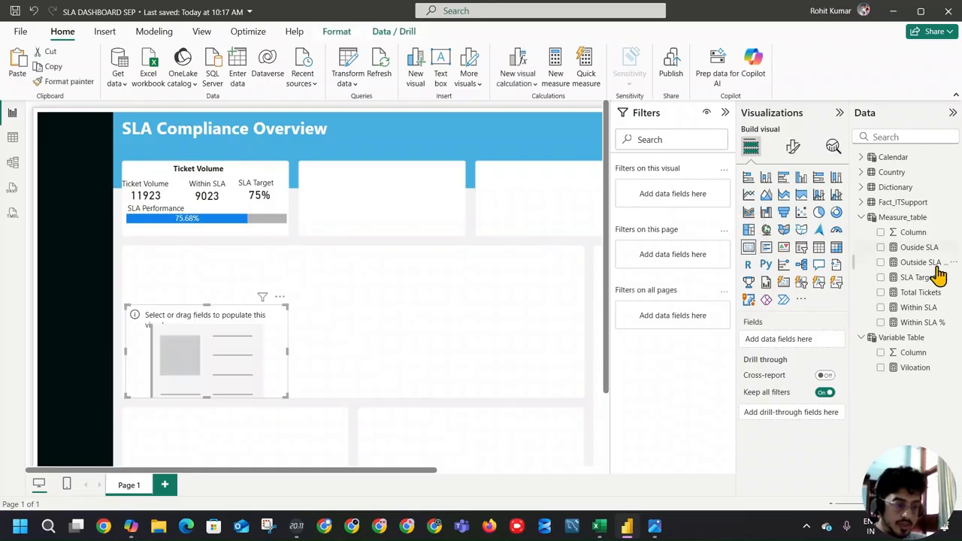
click(881, 368)
drag(288, 357, 450, 348)
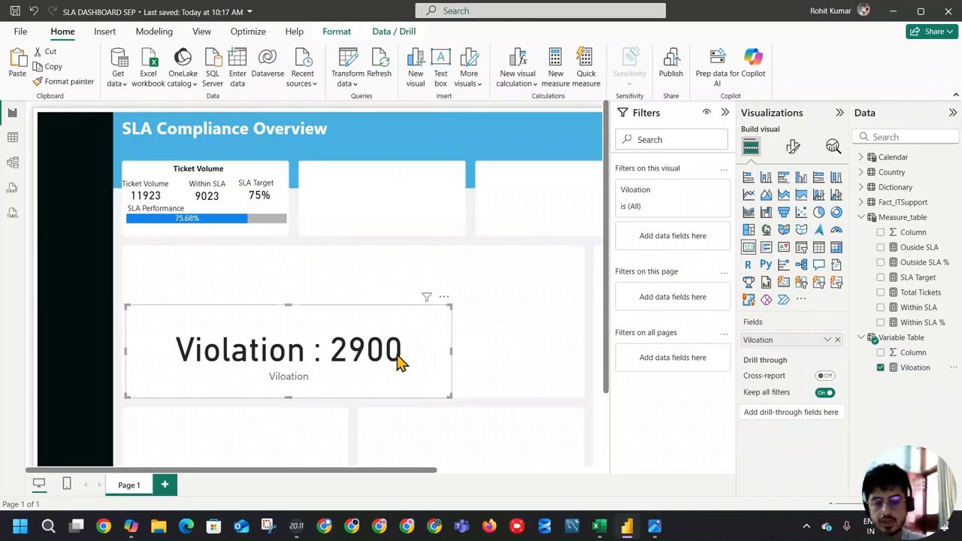
Turn off the card's category label and set its callout value font size to 20
click(792, 148)
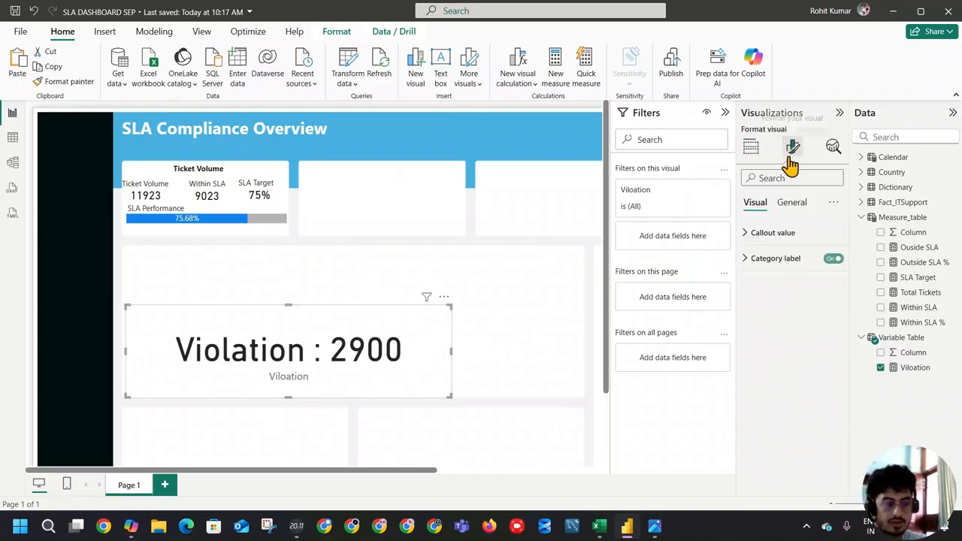
click(784, 264)
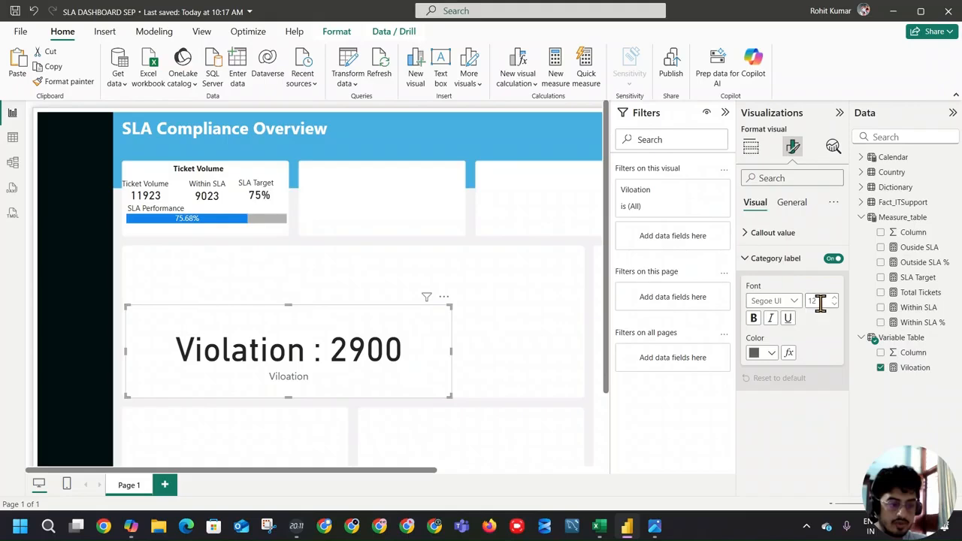
click(832, 258)
click(759, 233)
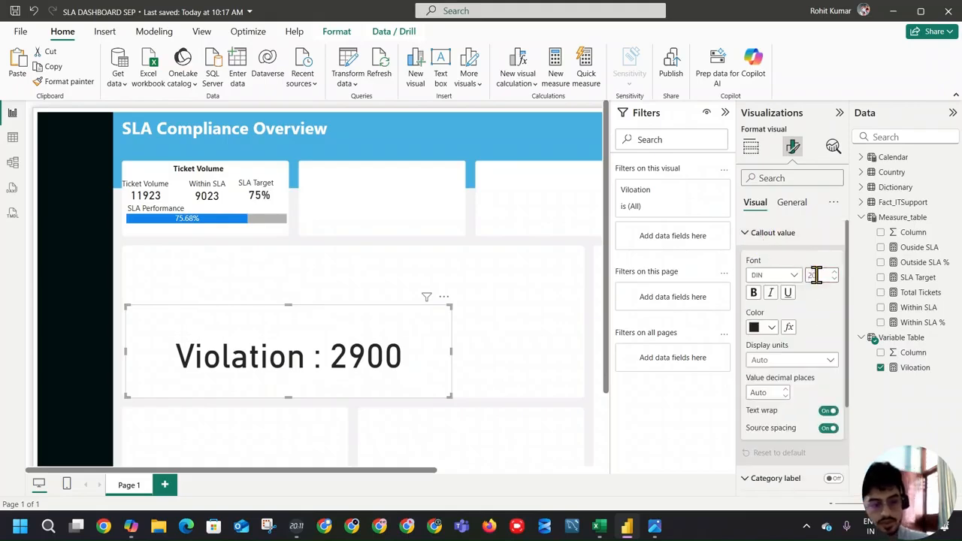
key(Return)
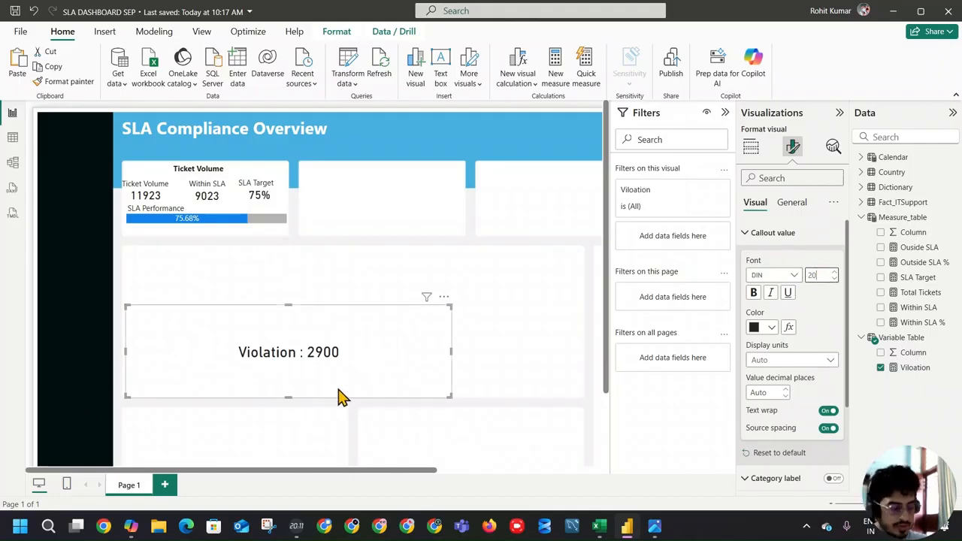
Shrink the violation card closely around its text and reduce the callout value font size to 11
drag(292, 395, 301, 332)
drag(126, 318, 318, 319)
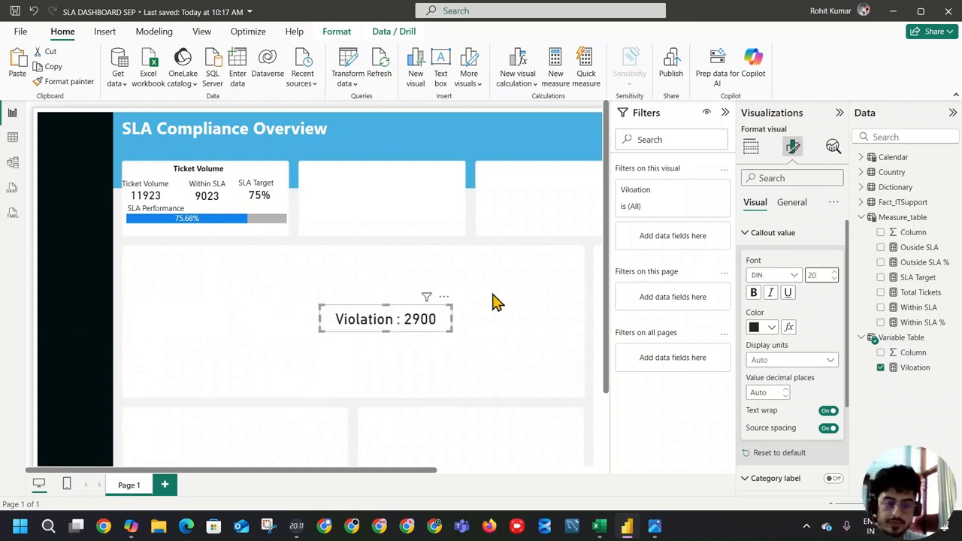
text(15)
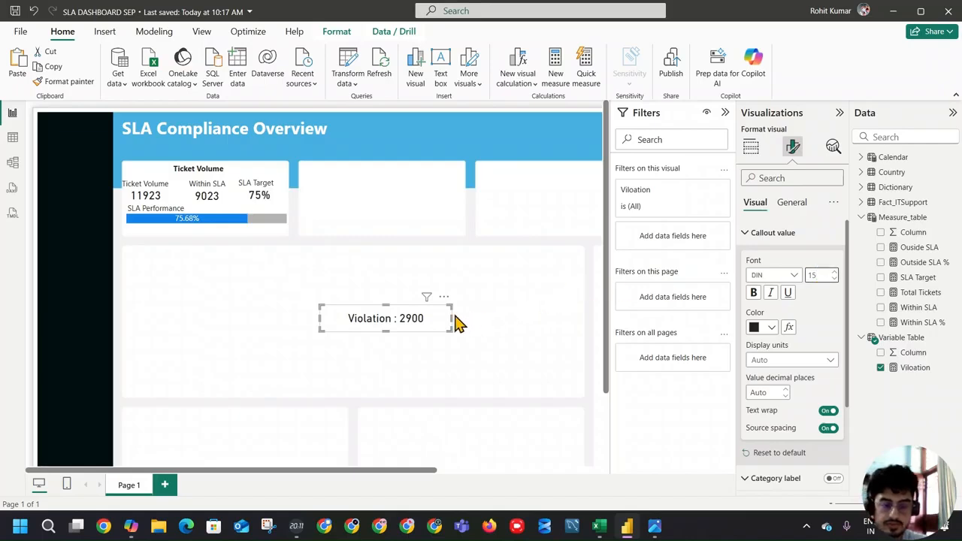
drag(451, 320, 414, 322)
double_click(816, 274)
text(10)
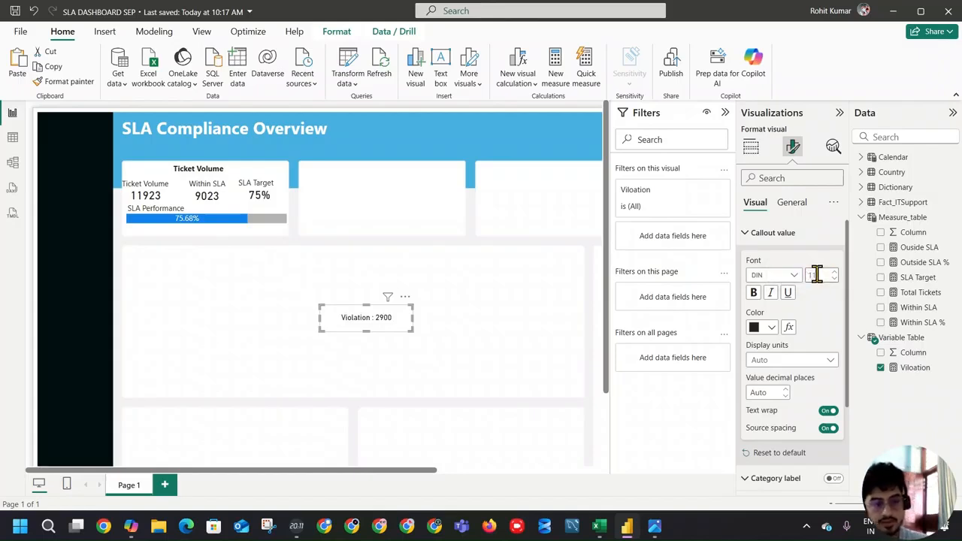
text(1)
Place the violation card below the SLA Performance bar at its right end, turn off its background and narrow it
drag(363, 329, 243, 235)
click(751, 146)
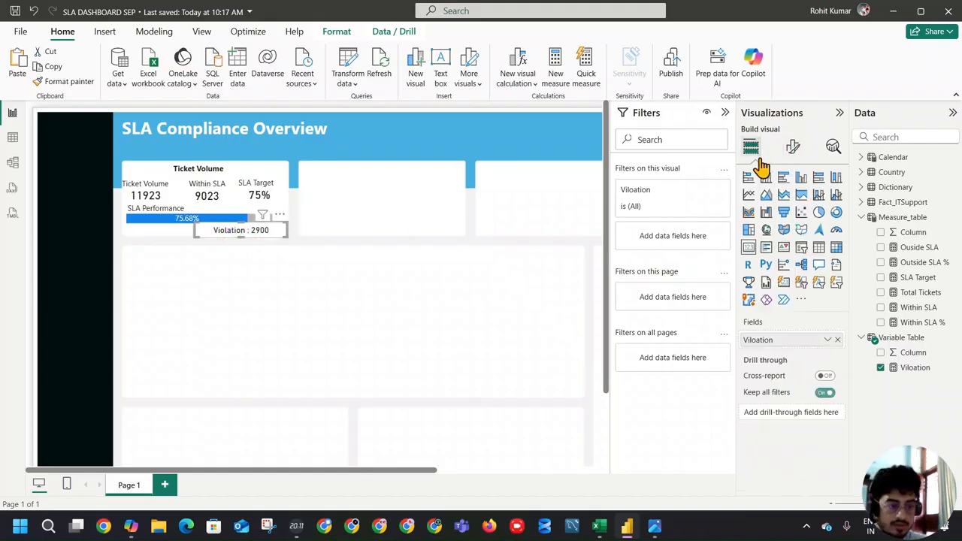
click(792, 148)
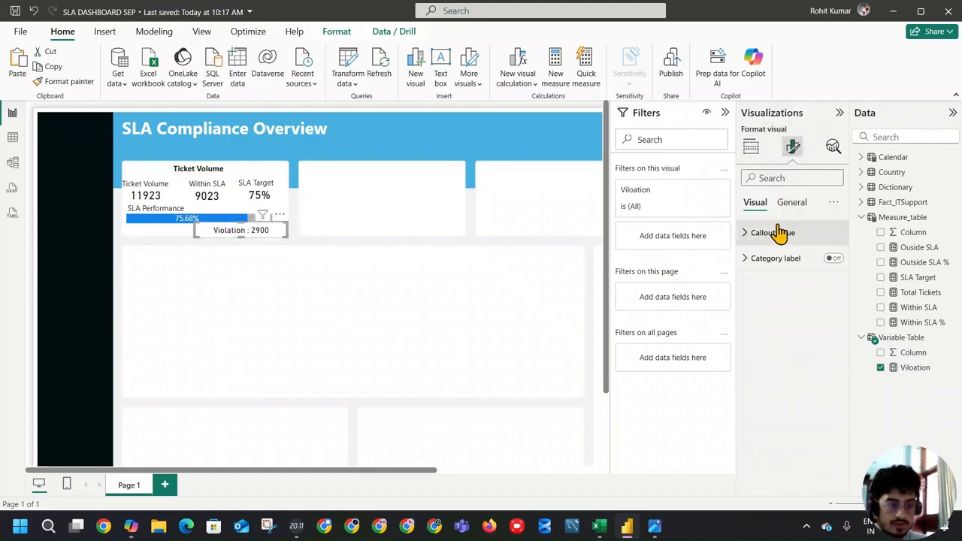
click(791, 202)
click(774, 284)
click(828, 314)
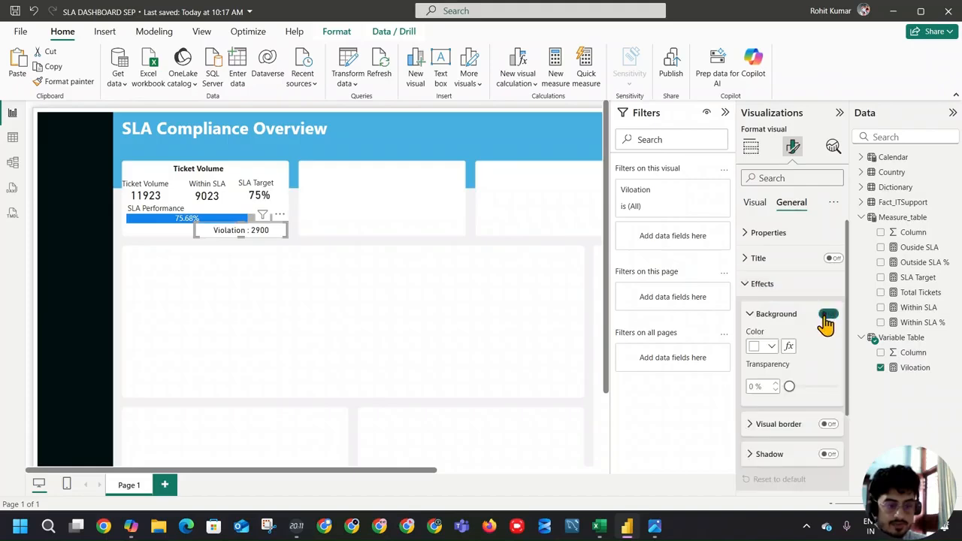
drag(194, 230, 222, 236)
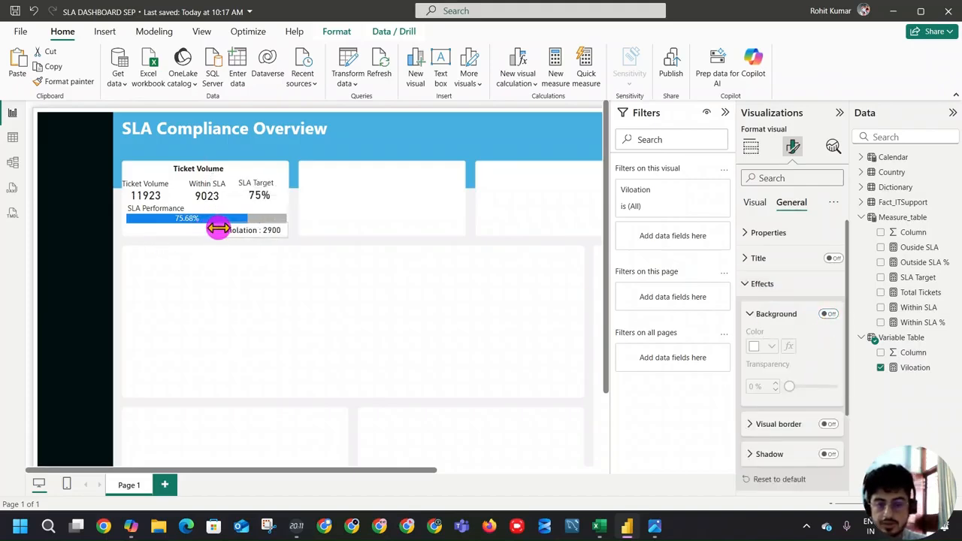
click(269, 293)
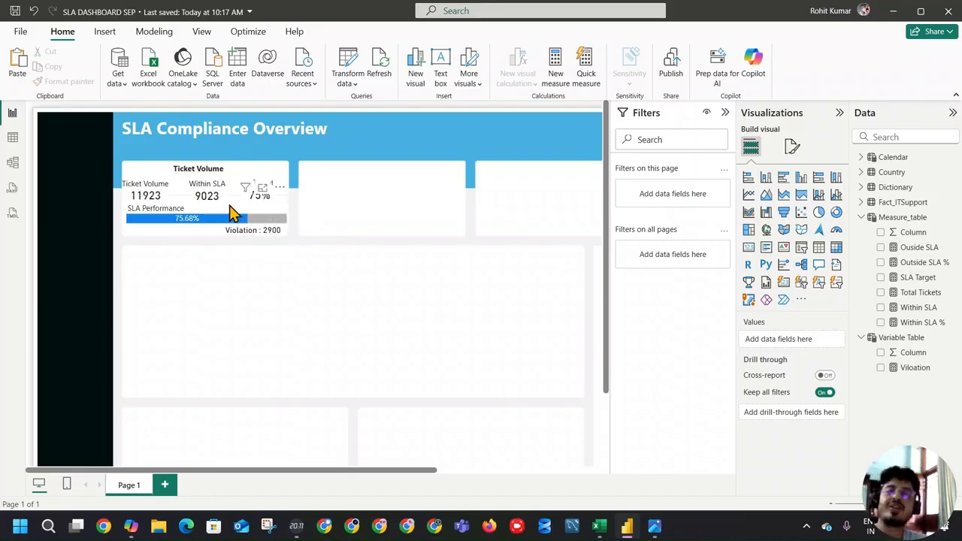
Consult the reference dashboard image, then add a slicer on the Department field of Fact_ITSupport to the report page
click(652, 526)
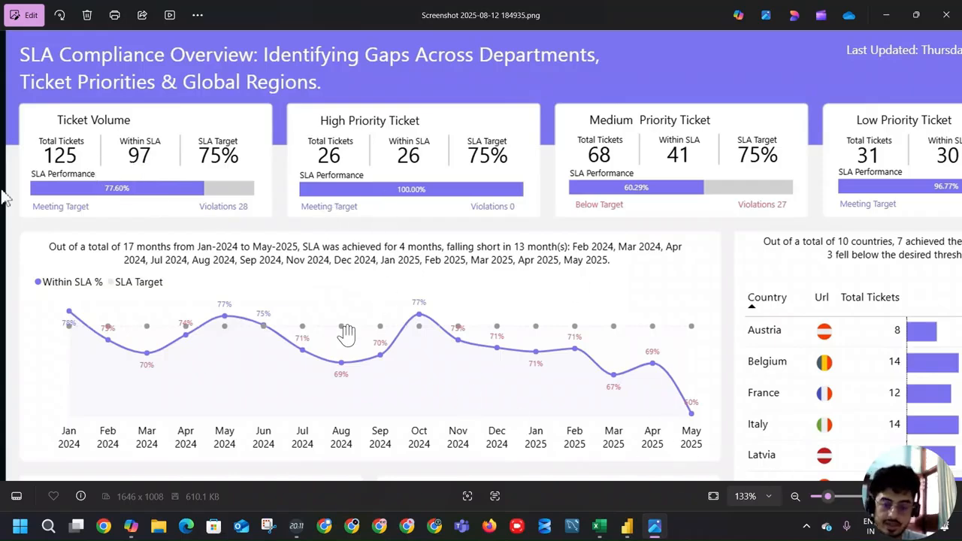
scroll(346, 333, down, 3)
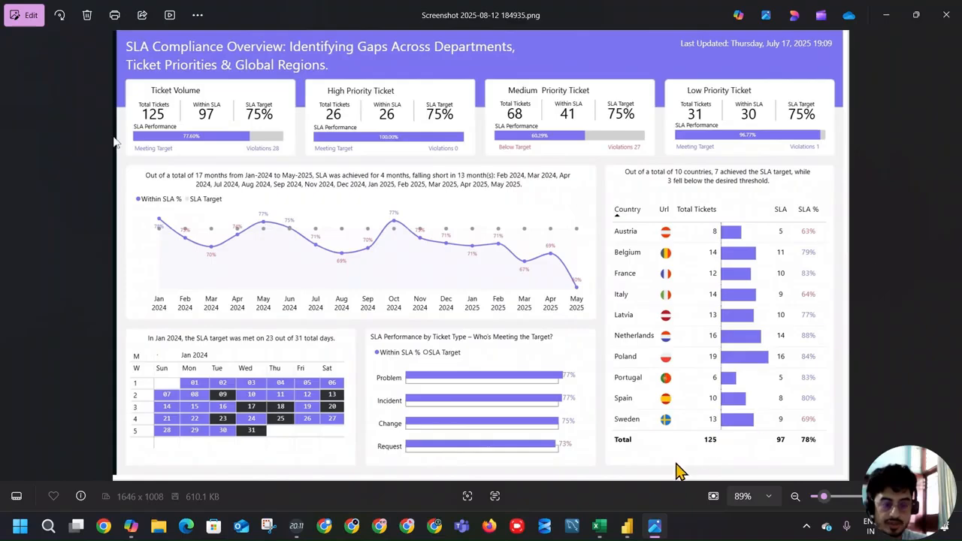
key(alt+Tab)
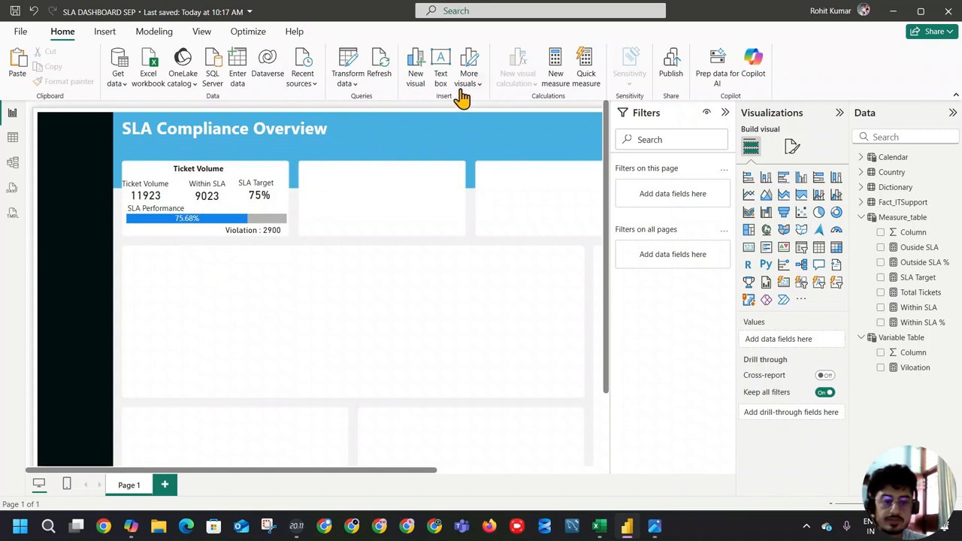
click(800, 256)
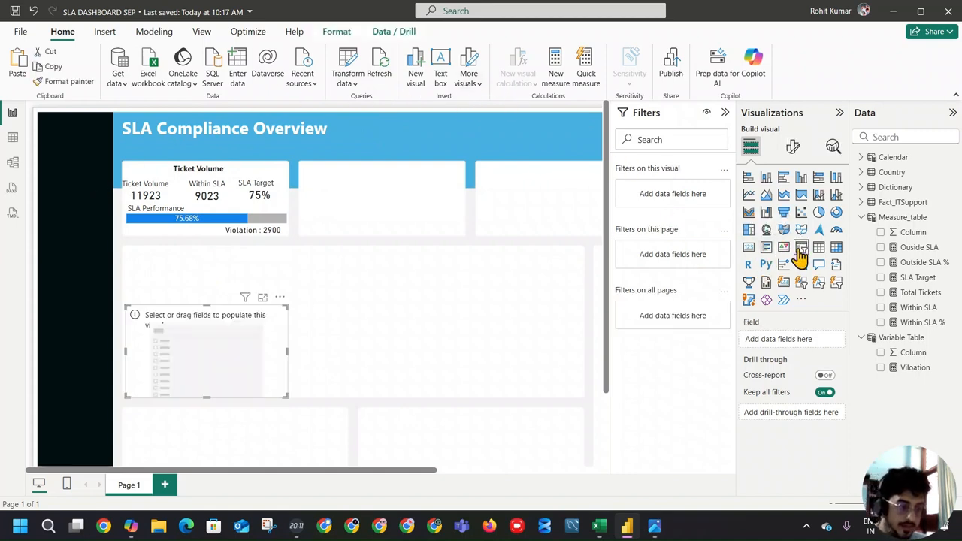
click(860, 203)
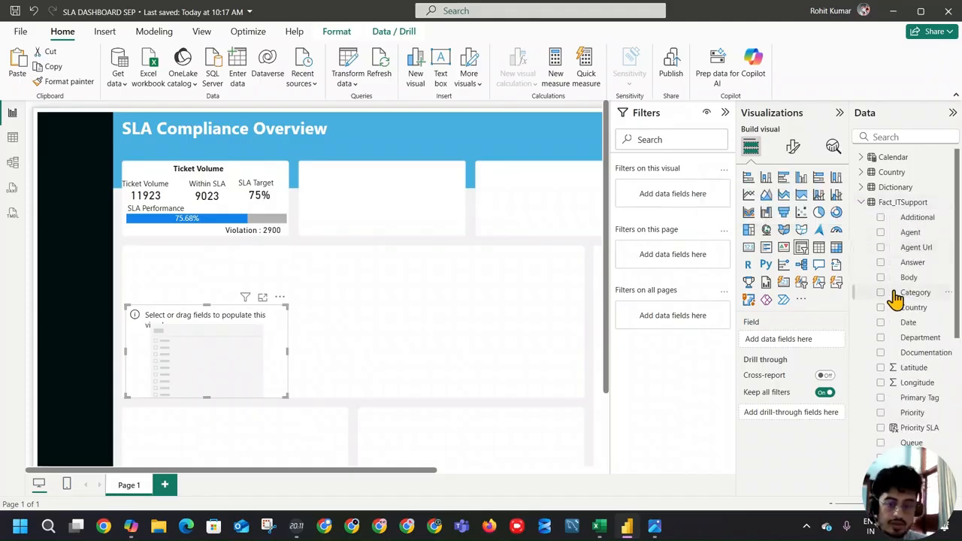
key(alt+Tab)
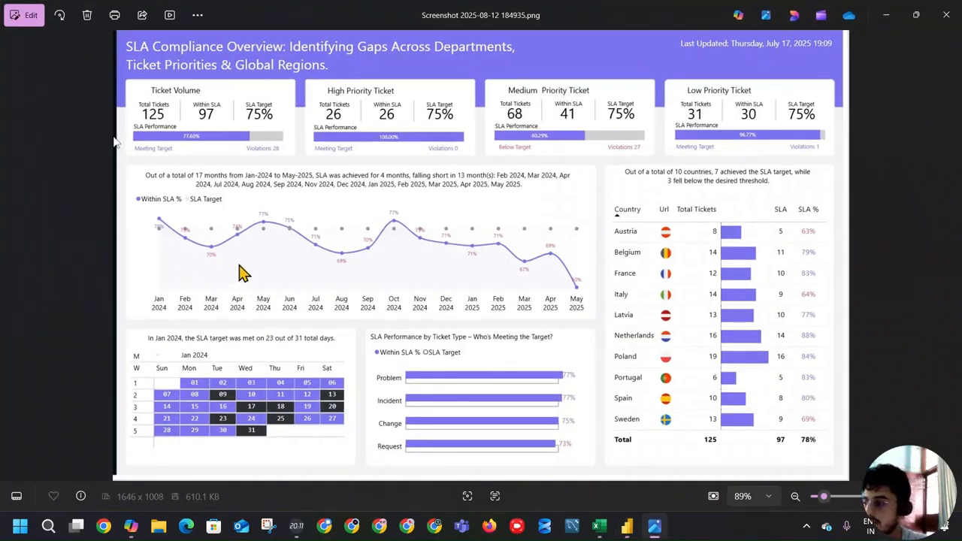
key(alt+Tab)
click(887, 136)
text(d)
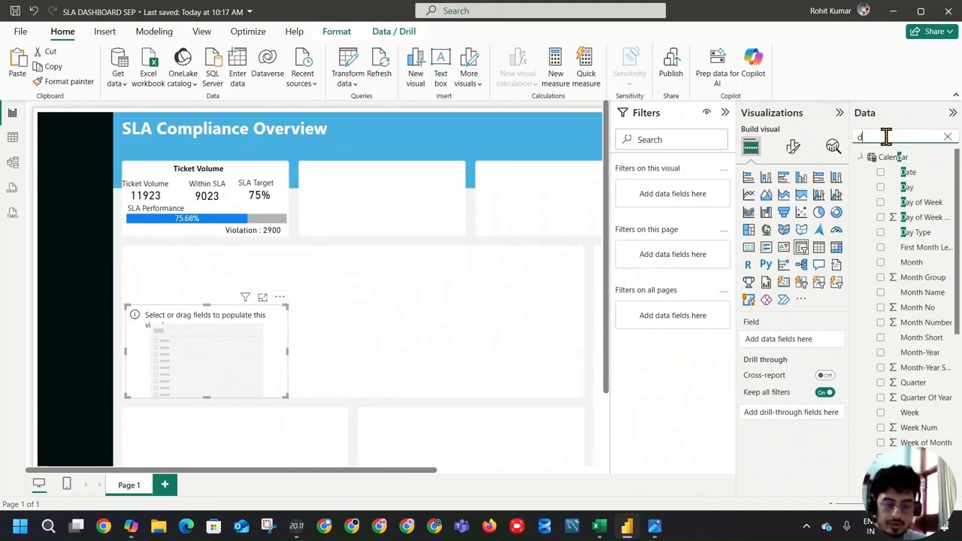
text(e)
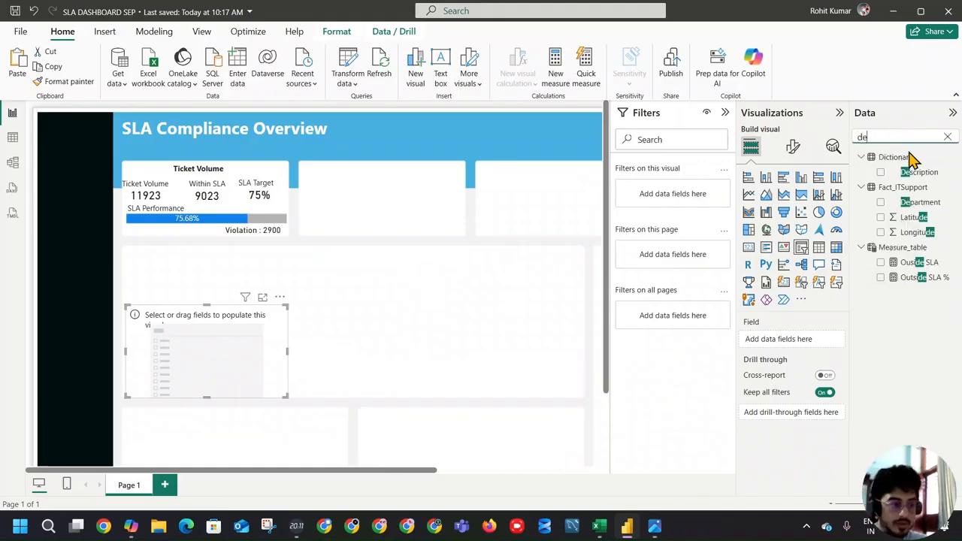
click(881, 203)
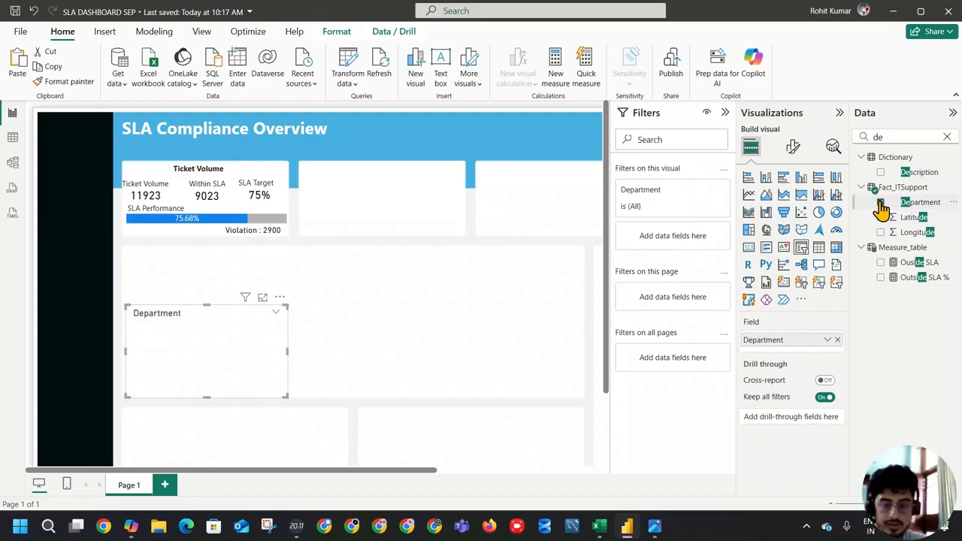
Narrow the Department slicer, place it on the black sidebar beside the Ticket Volume card and bring up its formatting options
drag(287, 353, 106, 256)
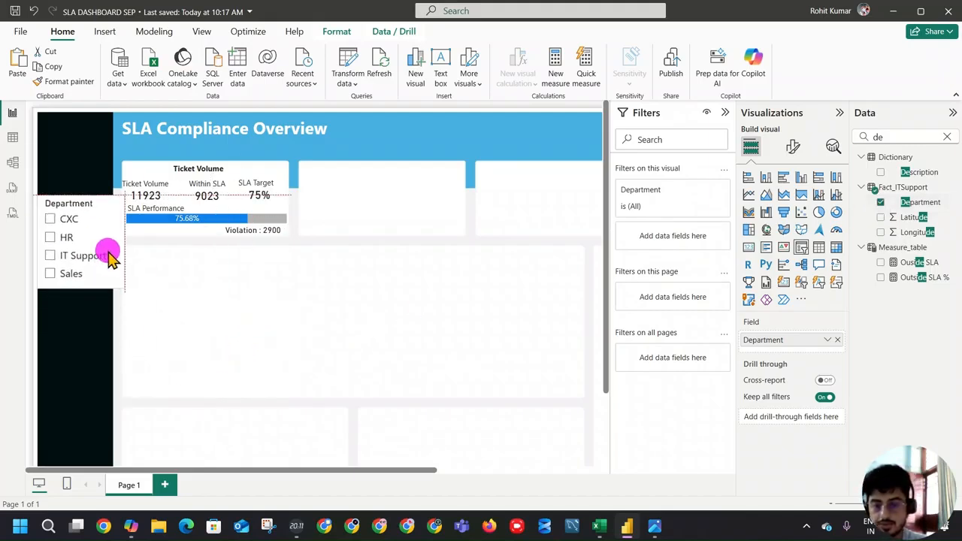
click(791, 148)
click(775, 234)
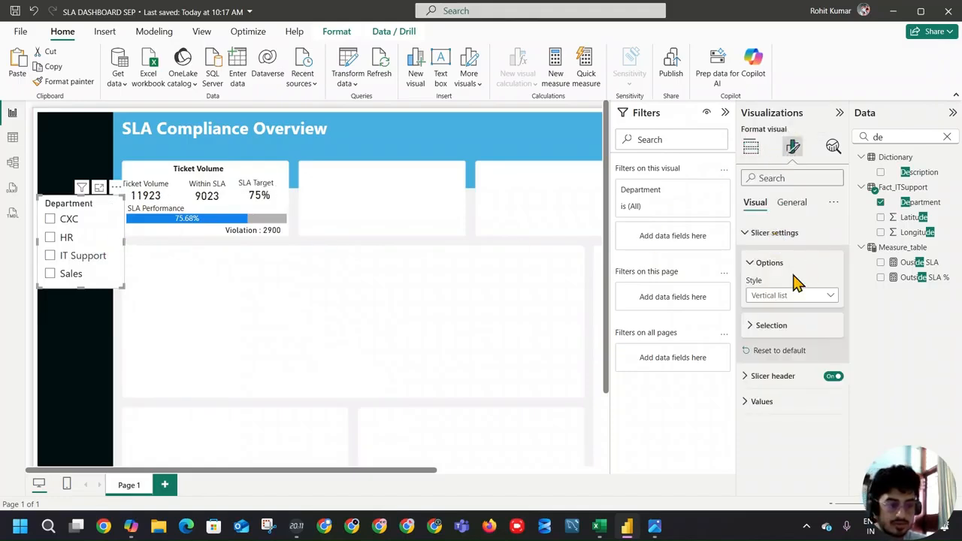
click(774, 235)
click(774, 258)
click(776, 258)
click(777, 258)
click(778, 258)
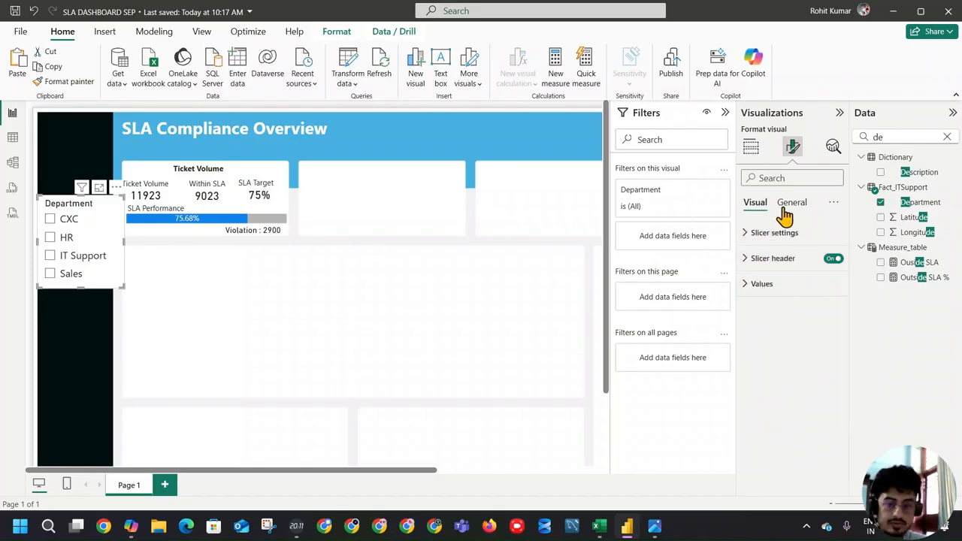
Set the Department slicer's values font size to 9 and narrow the slicer to fit within the black sidebar
click(767, 283)
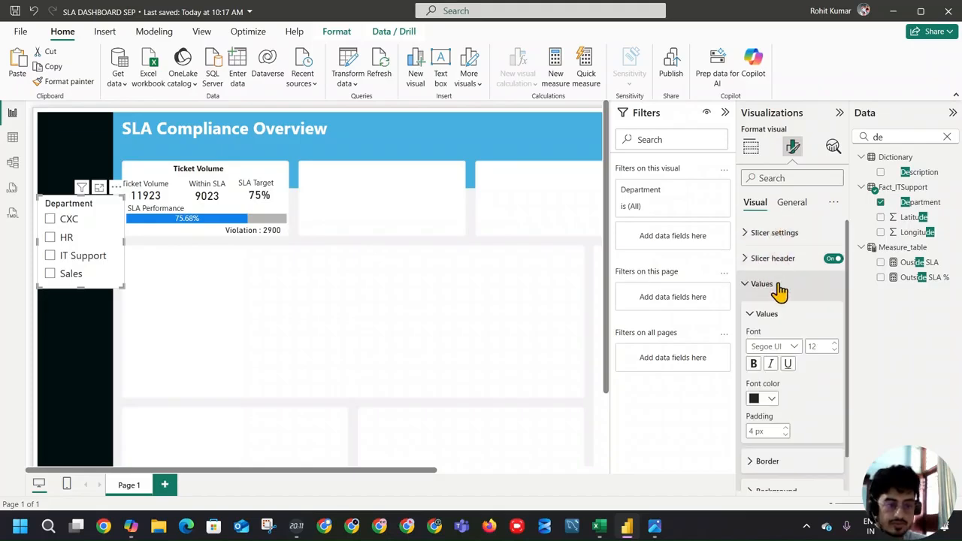
click(834, 351)
click(834, 351)
click(834, 350)
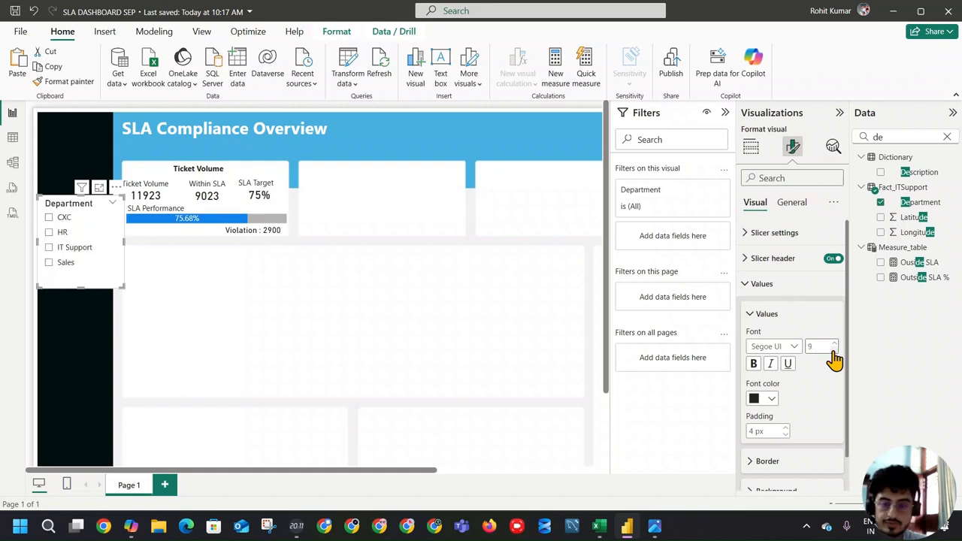
drag(122, 239, 112, 241)
Filter the page to the Sales department with the slicer and check the reference dashboard image
click(66, 265)
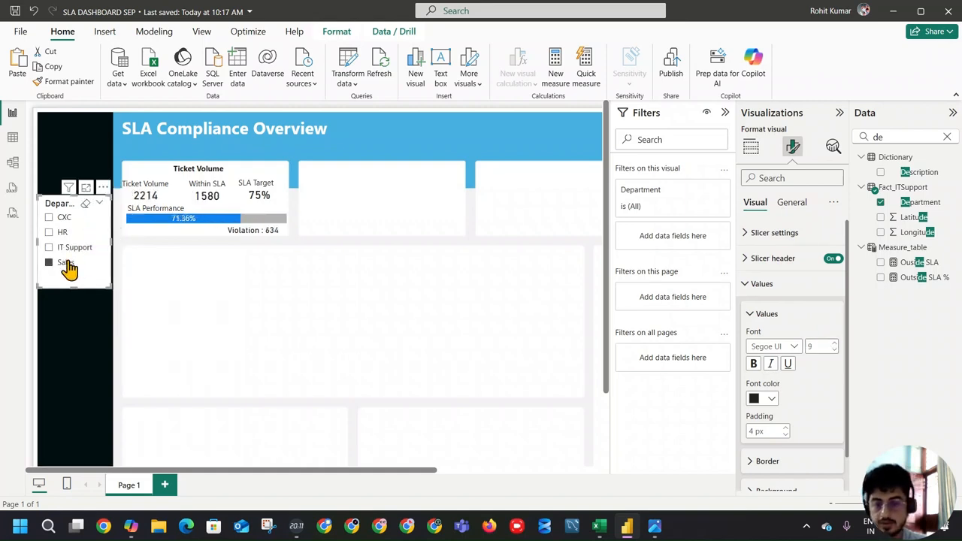
click(60, 318)
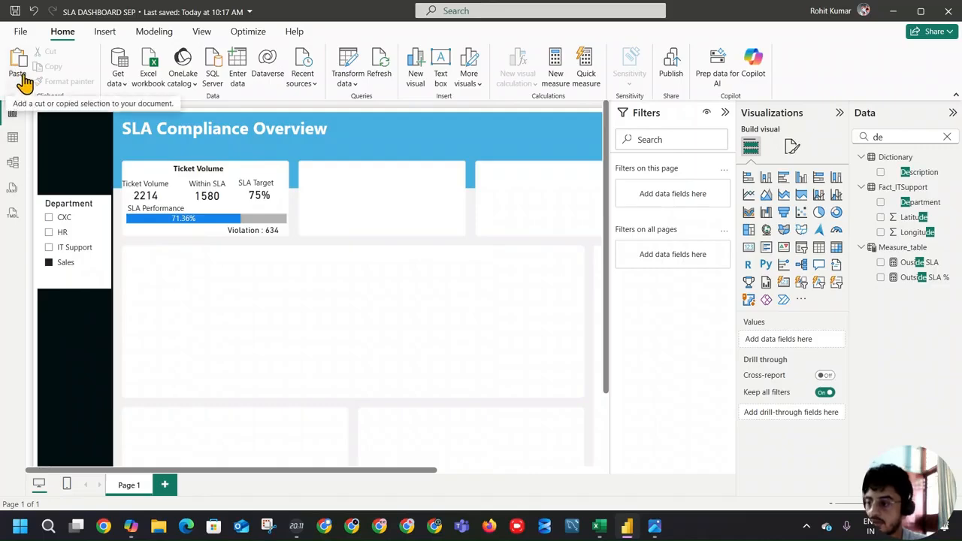
click(653, 528)
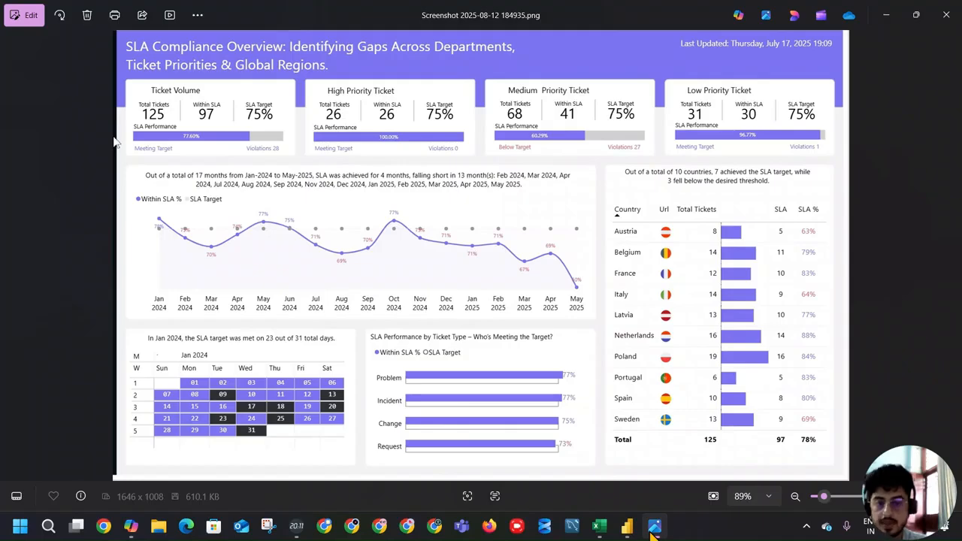
click(653, 528)
click(68, 331)
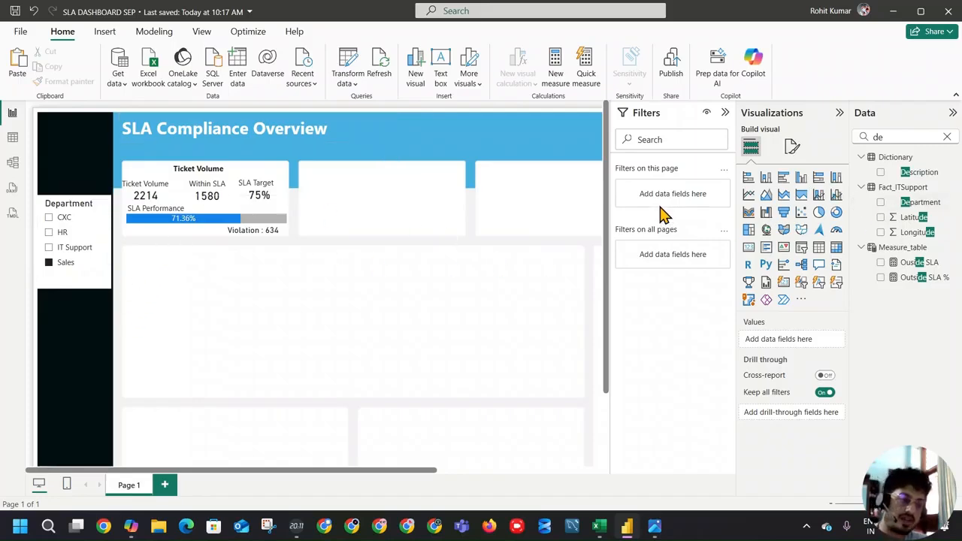
Duplicate the Department slicer, place the copy directly below the original on the black sidebar and remove its Department field
click(946, 138)
click(72, 285)
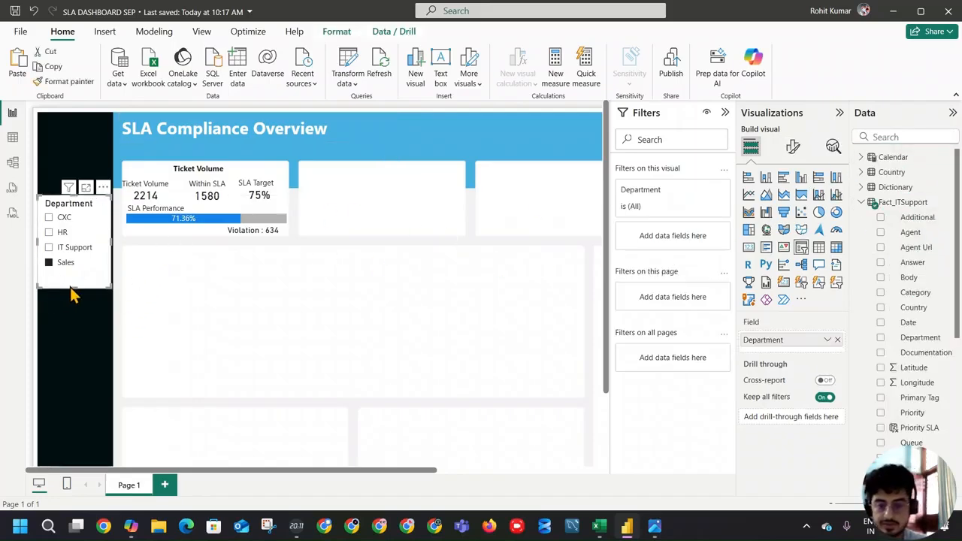
key(ctrl+v)
drag(85, 264, 79, 361)
click(85, 306)
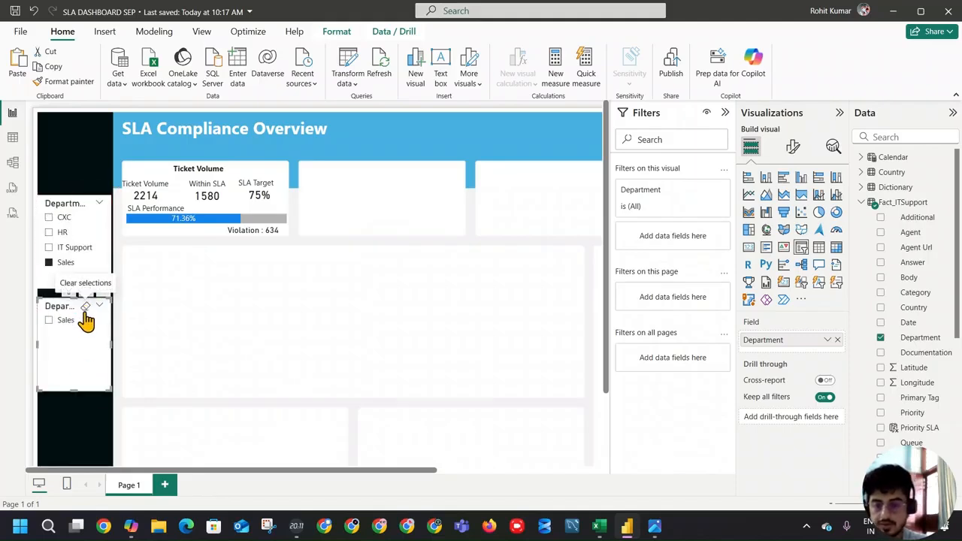
click(836, 340)
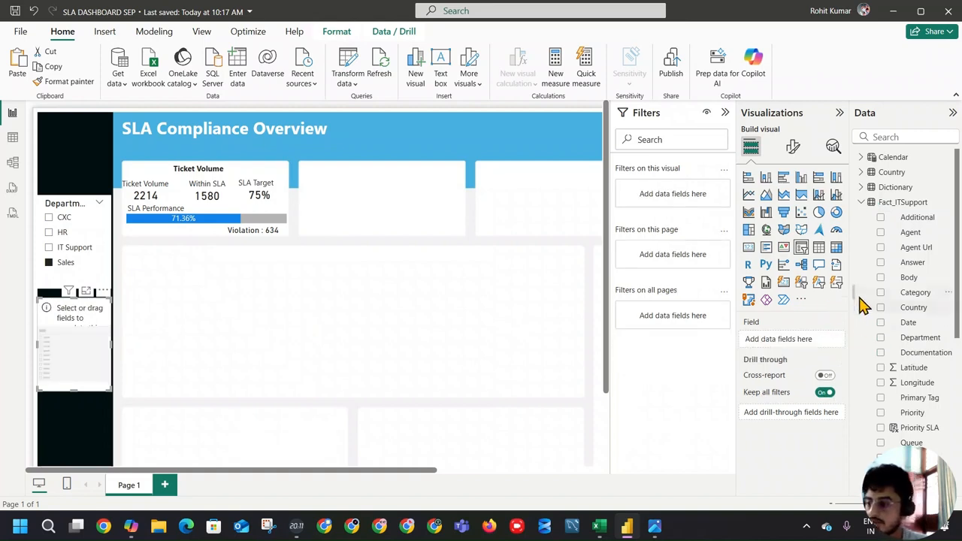
Assign the Calendar table's Month-Year field to the empty duplicated slicer
click(912, 137)
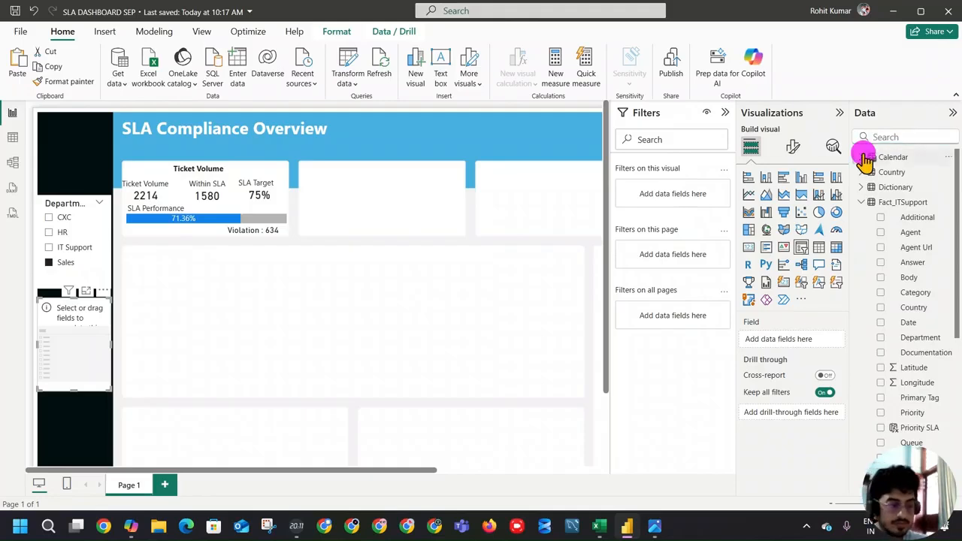
click(862, 157)
scroll(932, 285, down, 3)
scroll(943, 297, up, 3)
drag(918, 293, 74, 351)
Change the Month-Year slicer's style to Dropdown and try opening its list
click(793, 147)
click(767, 234)
click(789, 295)
click(781, 340)
click(97, 324)
click(70, 353)
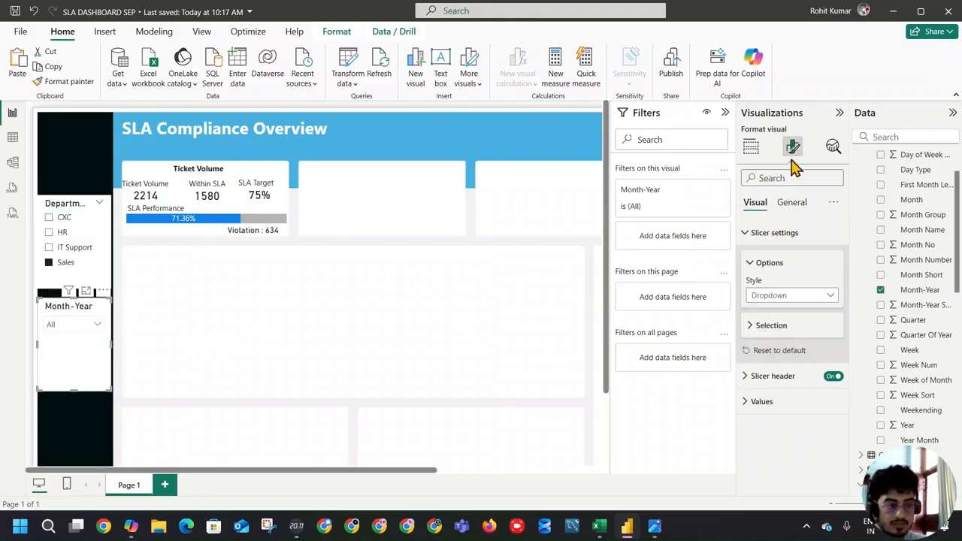
Set the slicer header font size to 9 on both the Month-Year and Department slicers
click(791, 204)
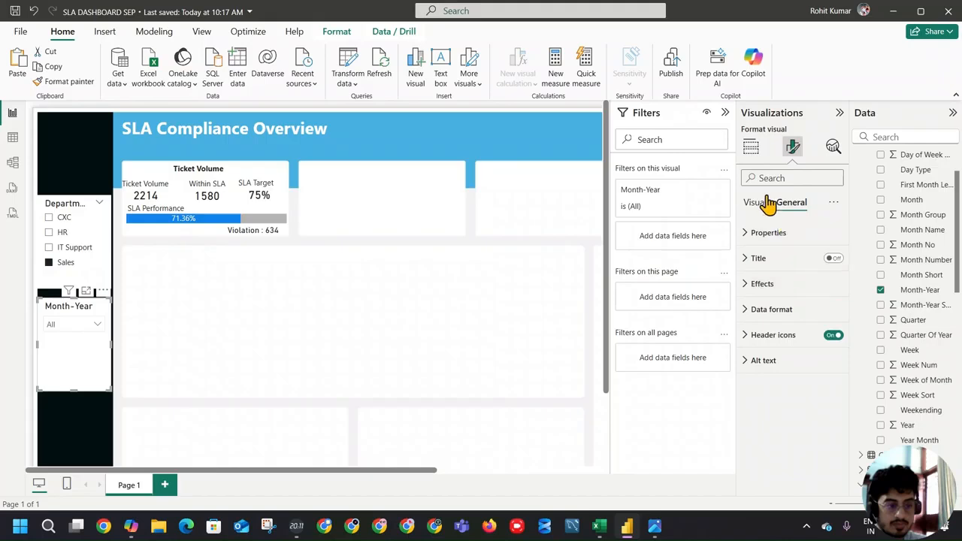
click(753, 150)
click(794, 156)
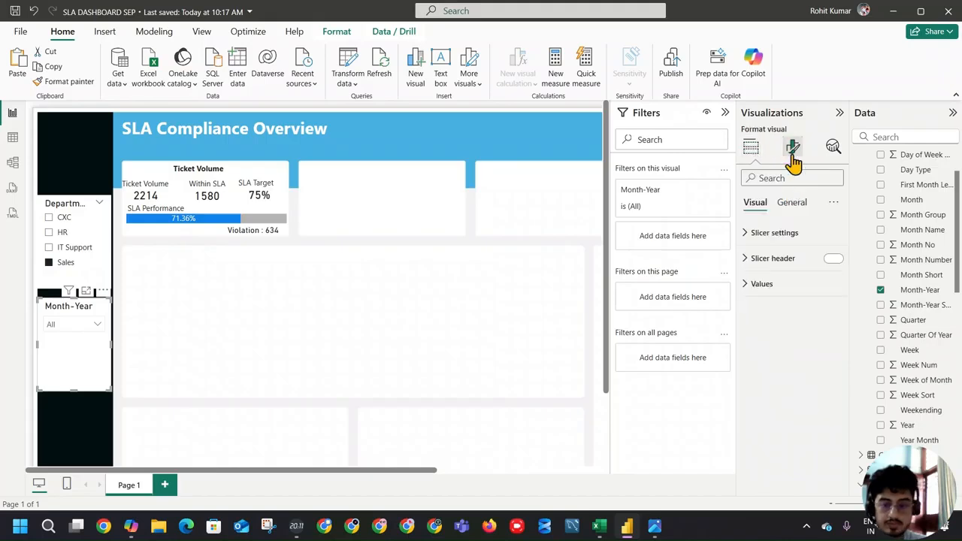
click(782, 263)
click(830, 355)
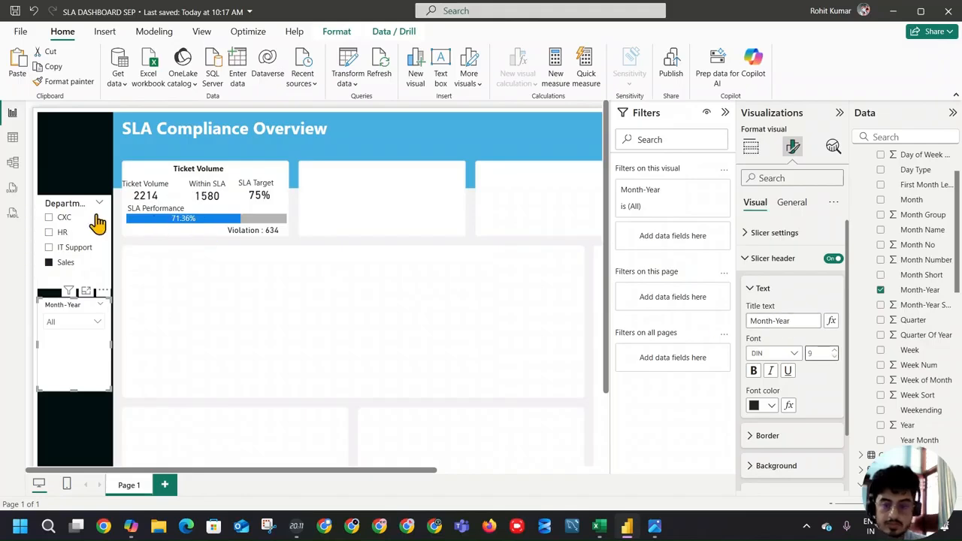
click(64, 204)
click(831, 356)
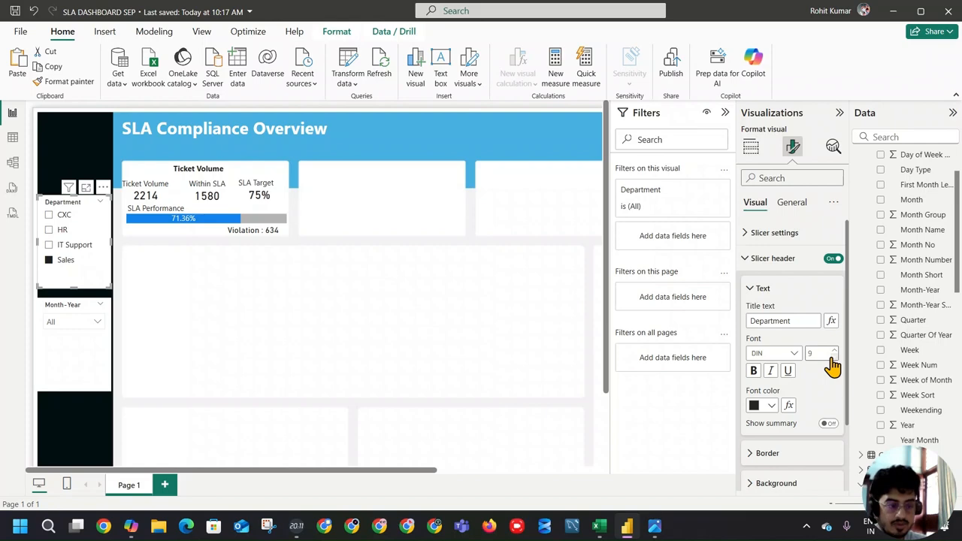
click(75, 348)
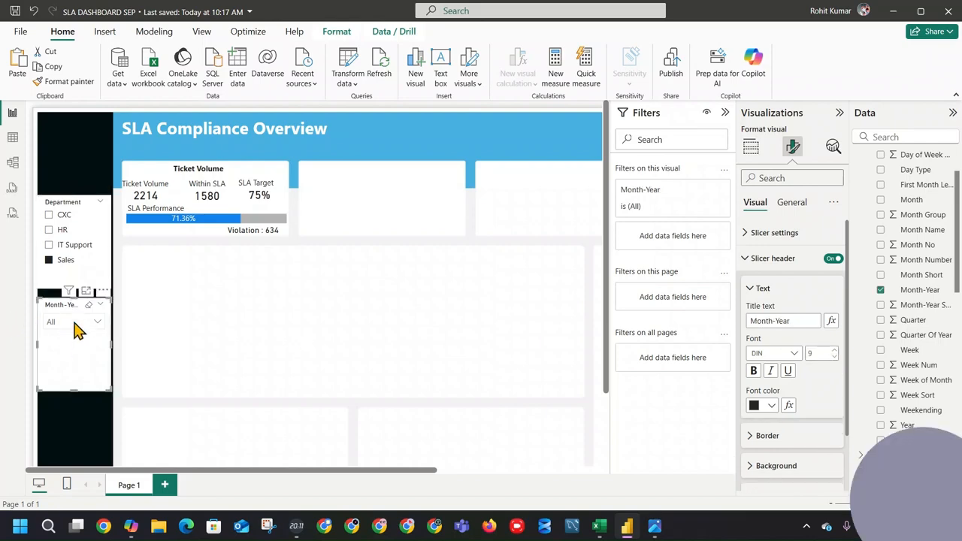
Show the data model diagram and move the Calendar table beneath Fact_ITSupport
click(12, 137)
click(14, 161)
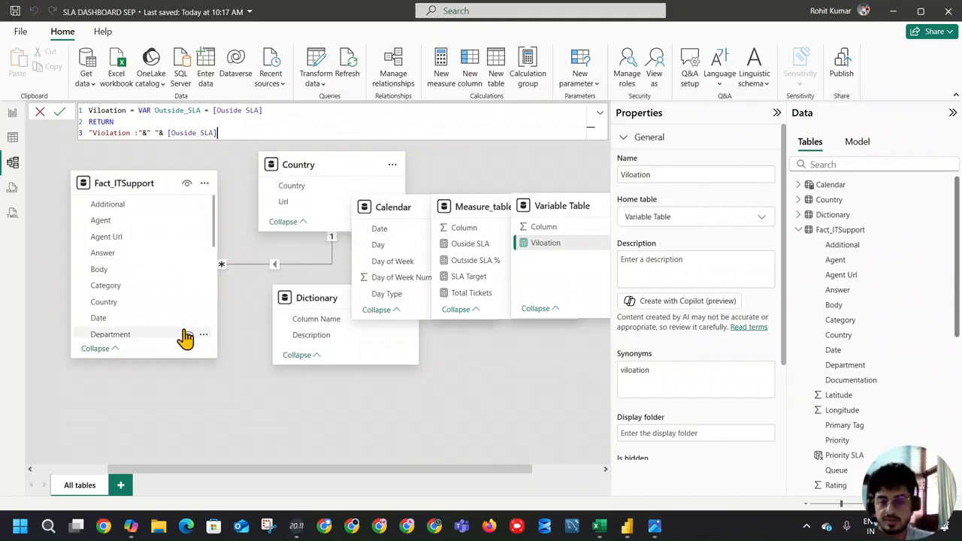
drag(382, 215, 133, 378)
Look through the Fact_ITSupport field list in the model diagram for its date columns
scroll(145, 410, down, 5)
scroll(142, 408, up, 5)
scroll(143, 271, down, 4)
scroll(146, 274, down, 3)
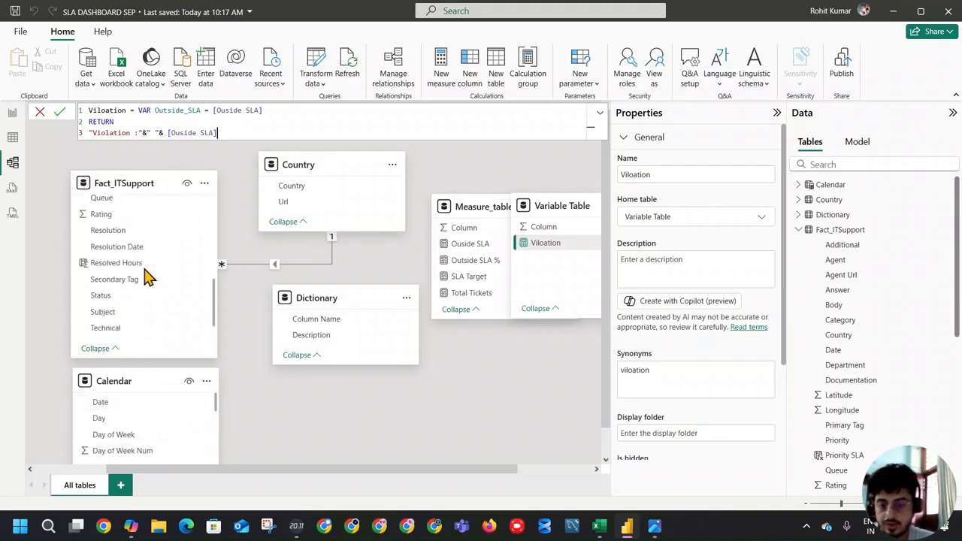
scroll(162, 293, up, 8)
scroll(161, 279, down, 6)
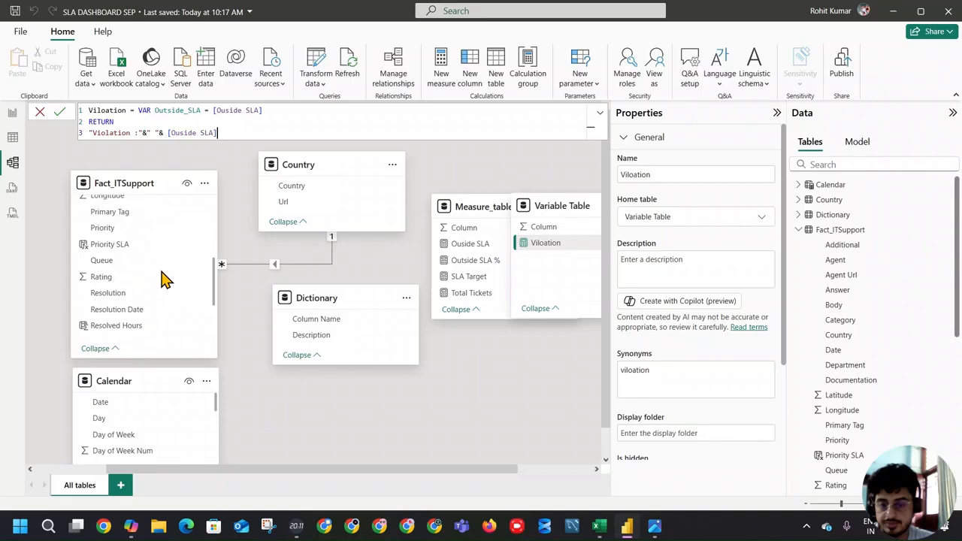
scroll(162, 277, down, 2)
scroll(161, 283, down, 2)
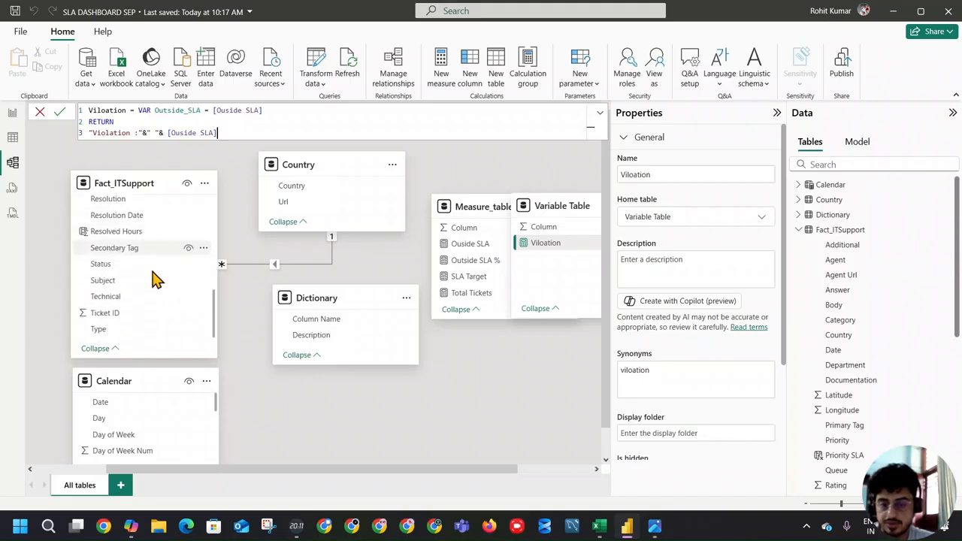
scroll(159, 284, up, 3)
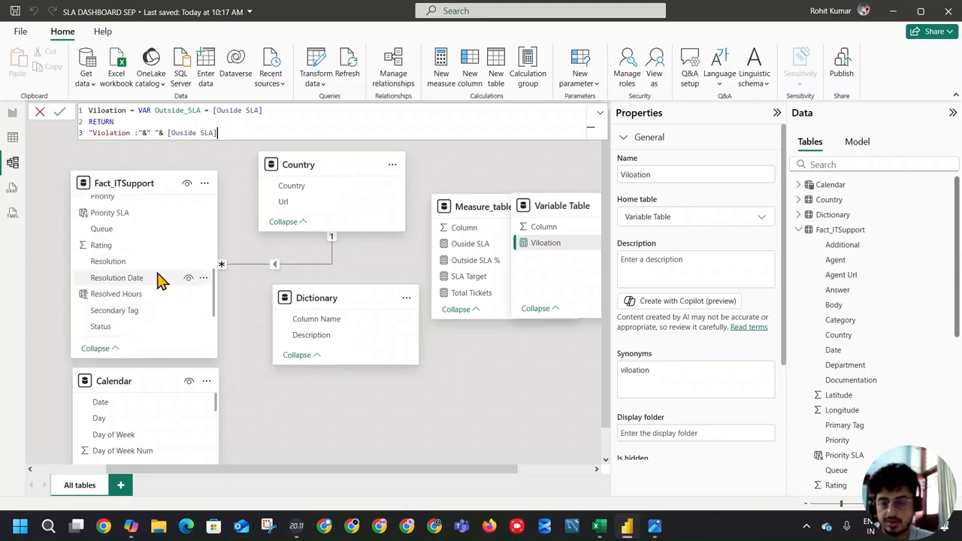
scroll(159, 280, up, 4)
scroll(159, 279, up, 2)
scroll(159, 278, up, 2)
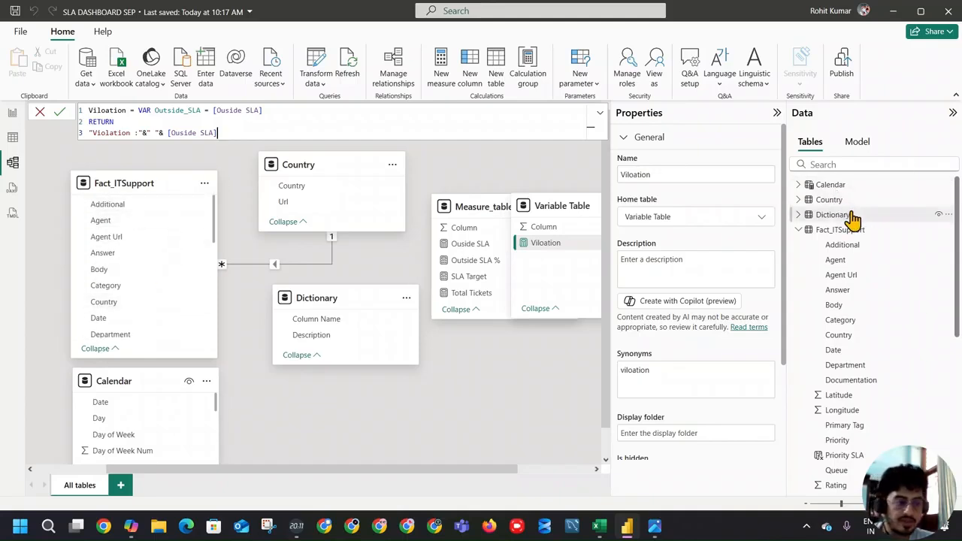
Inspect the Date and Resolution Date columns in the Fact_ITSupport data and return to the model diagram
click(852, 216)
click(845, 230)
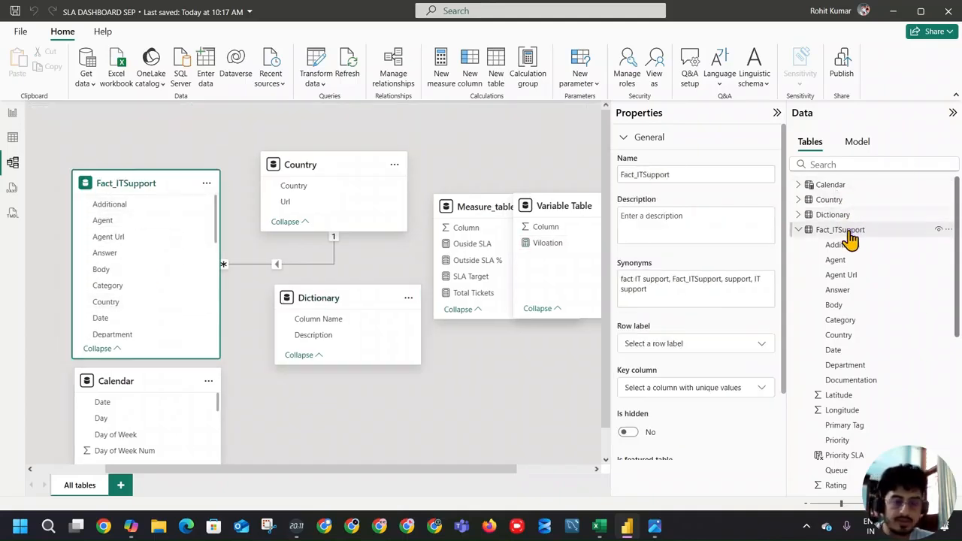
click(26, 136)
click(829, 230)
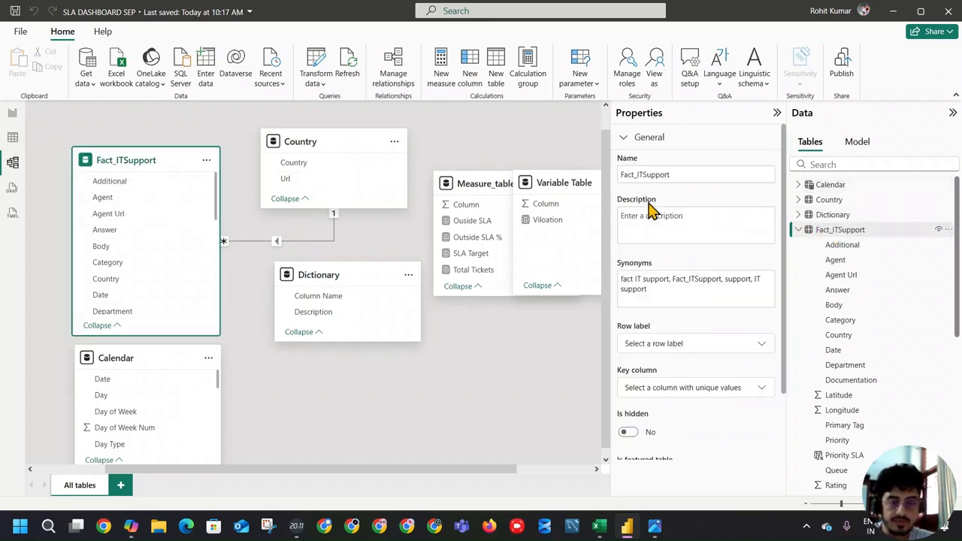
click(13, 139)
click(866, 202)
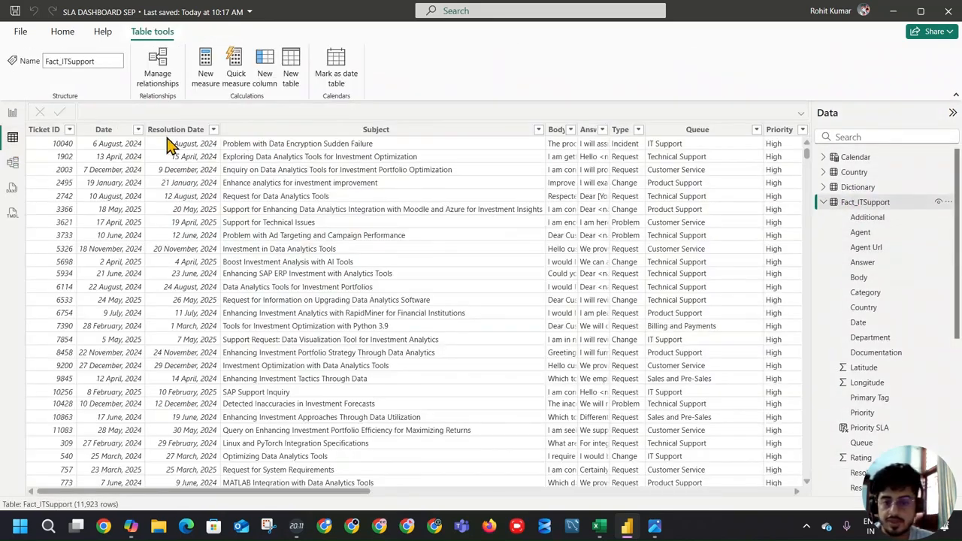
click(11, 114)
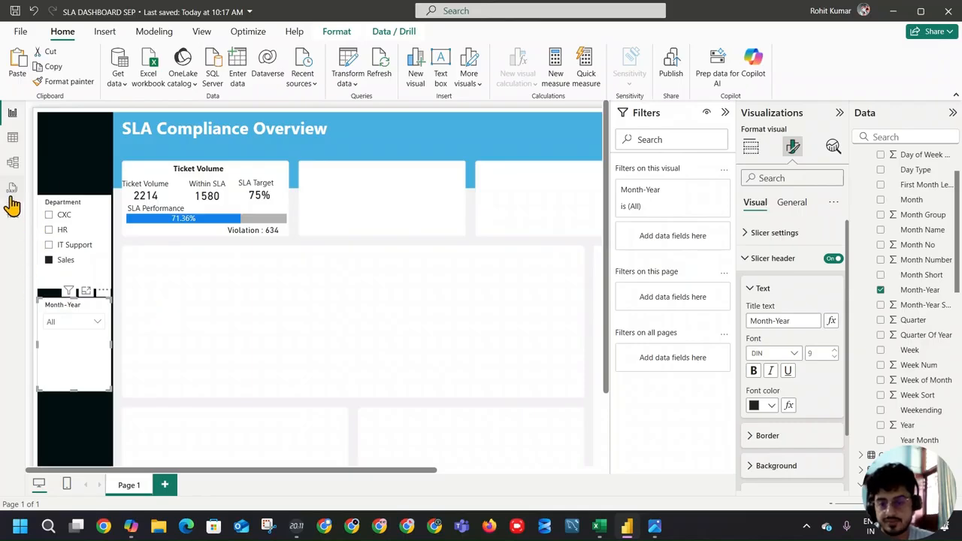
click(12, 188)
click(839, 230)
click(12, 162)
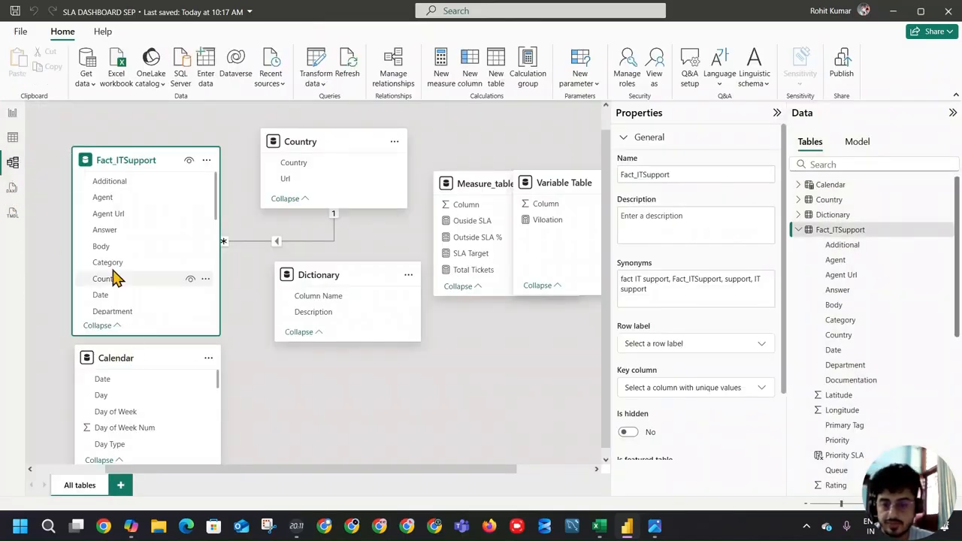
Create an active one-to-many, single-direction relationship from Calendar Date to Fact_ITSupport Date and move the Calendar table slightly lower
scroll(129, 215, down, 2)
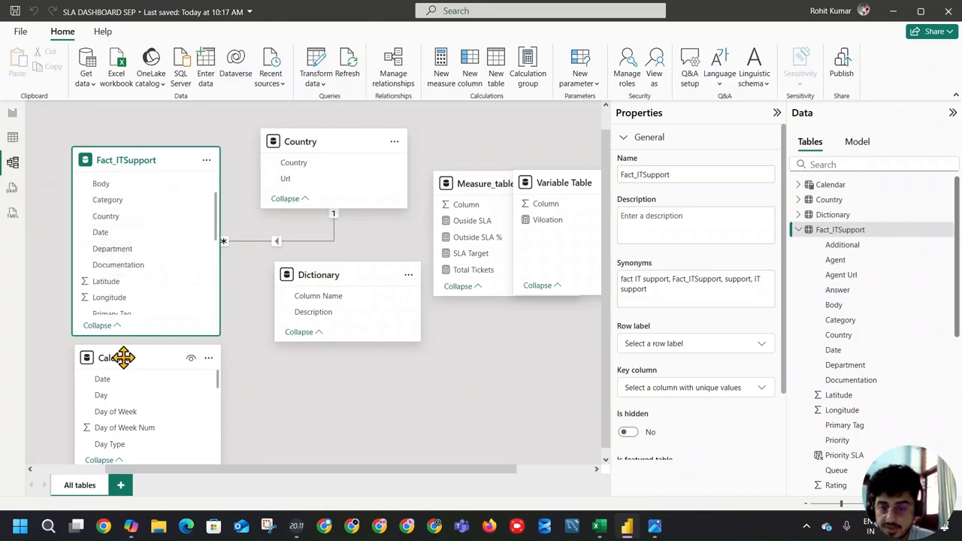
drag(120, 378, 128, 239)
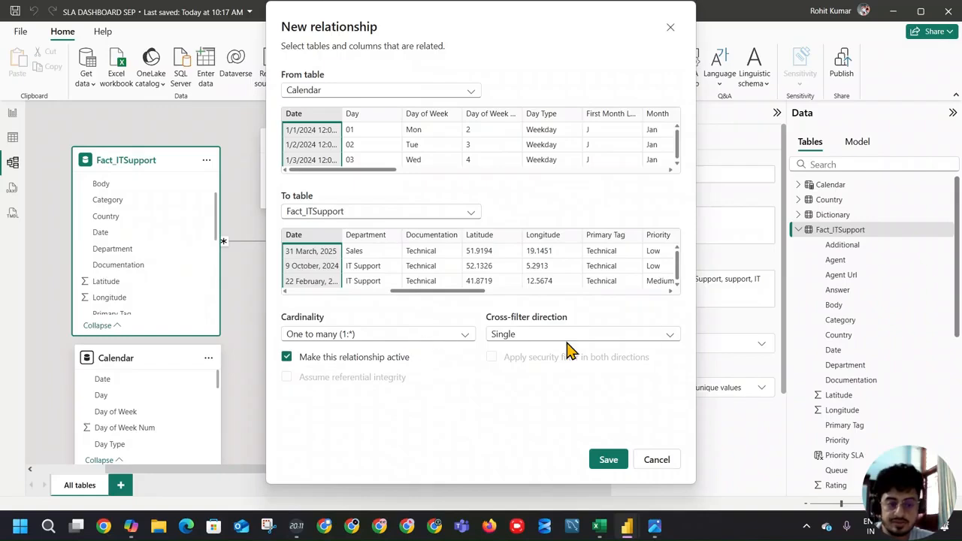
click(602, 464)
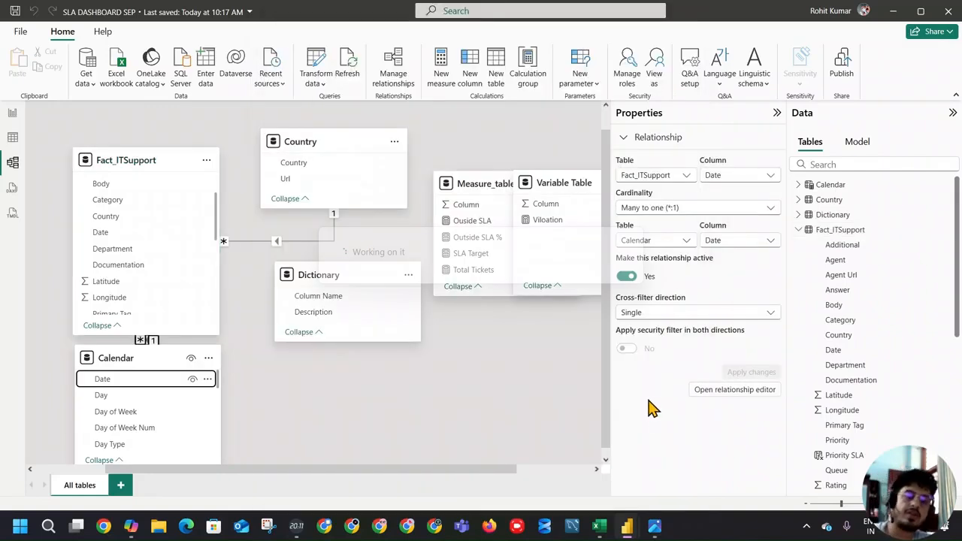
drag(134, 349, 140, 382)
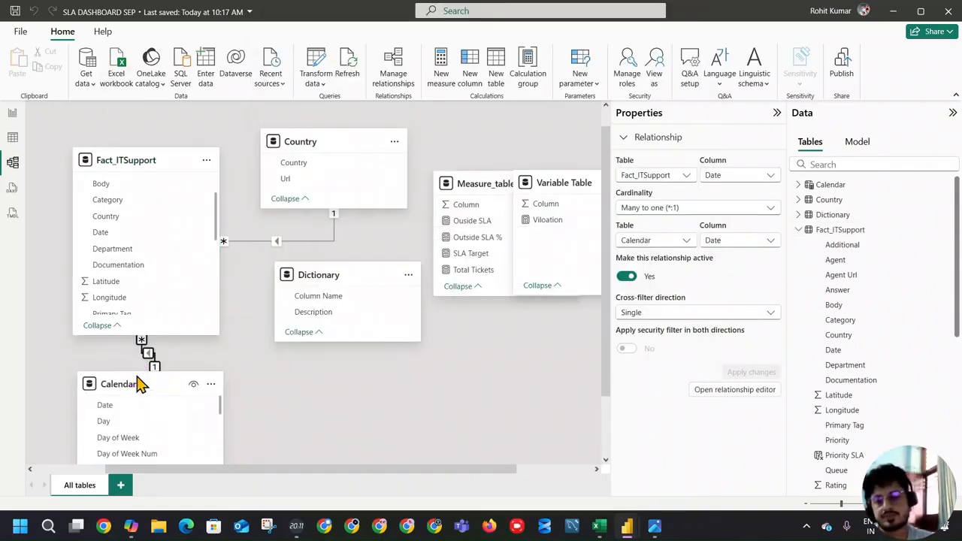
Test the report's Month-Year slicer by browsing its months, filtering to Jan 2024 and clearing the selection
click(12, 113)
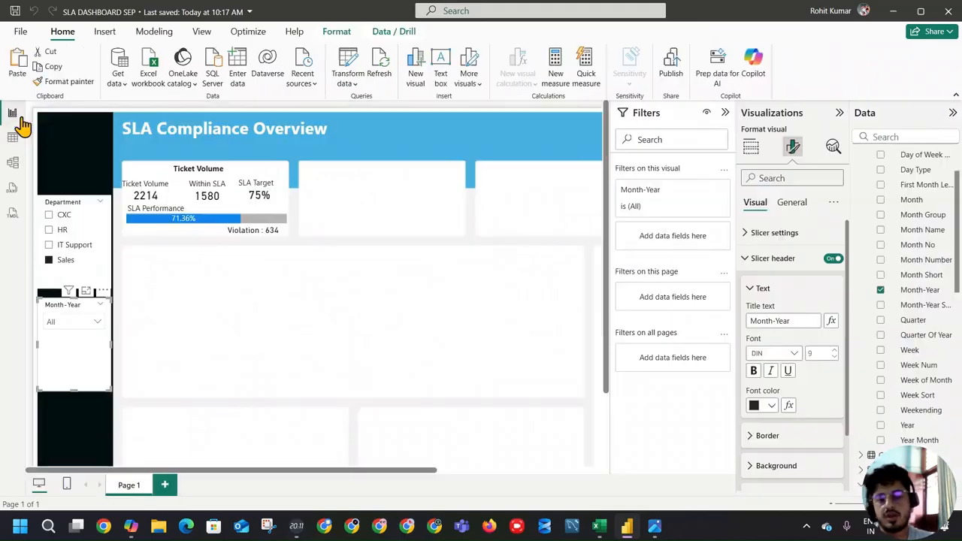
click(69, 323)
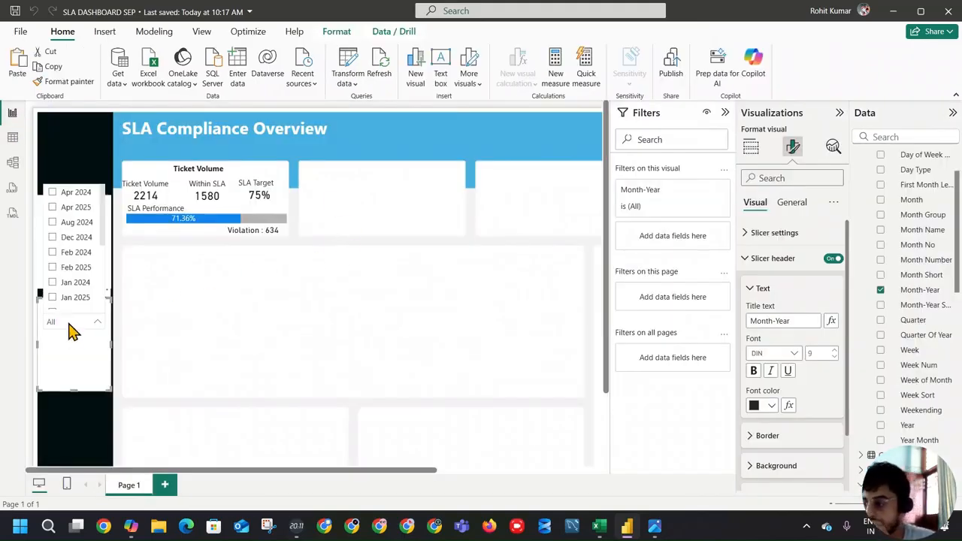
scroll(81, 226, down, 3)
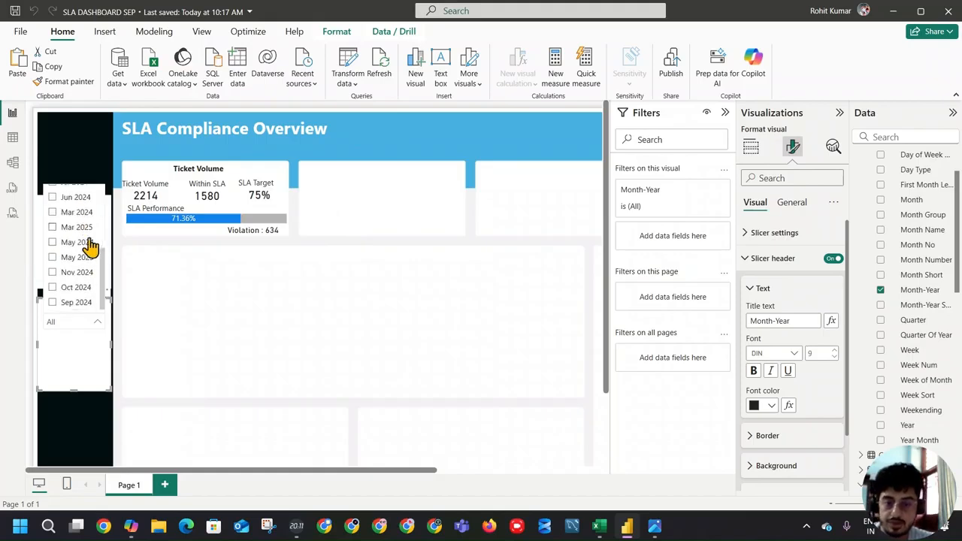
scroll(95, 270, up, 3)
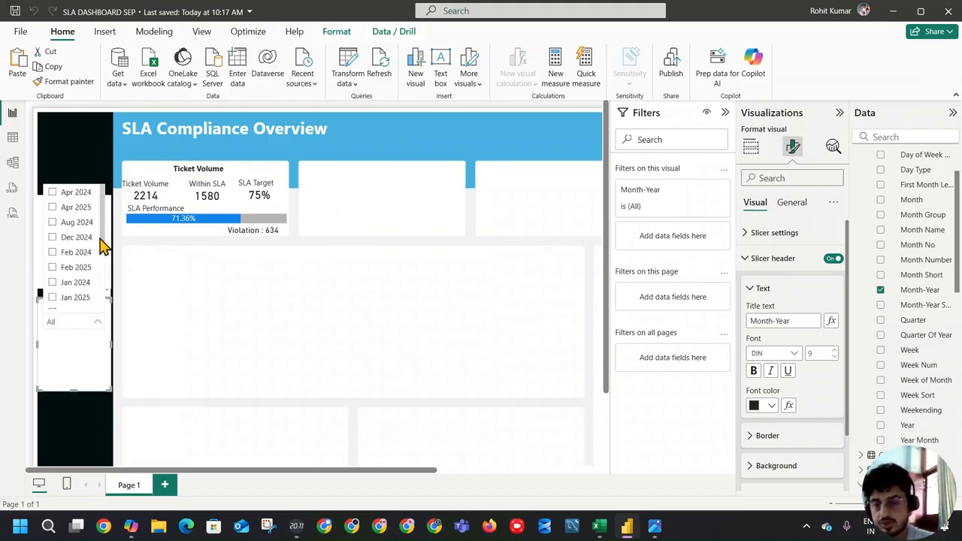
click(70, 283)
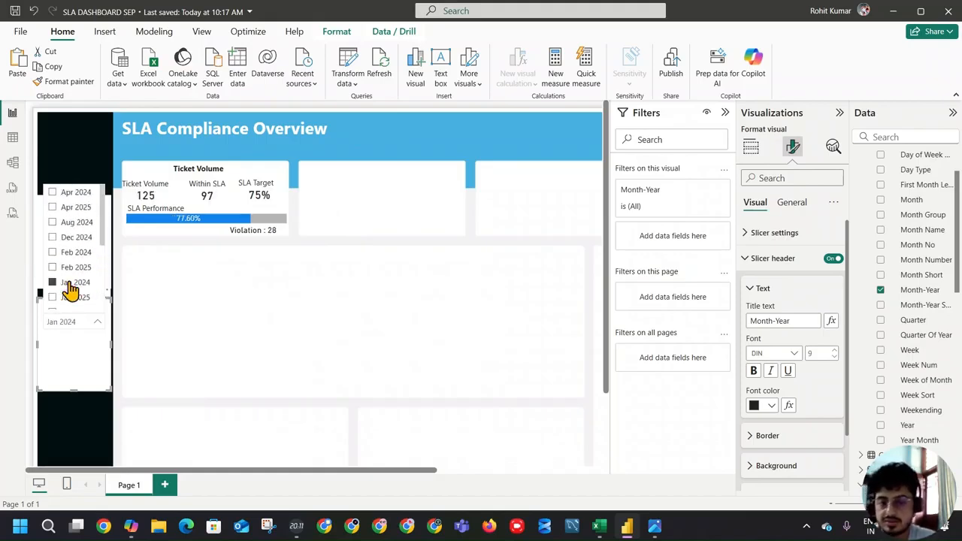
click(70, 286)
click(70, 285)
click(70, 285)
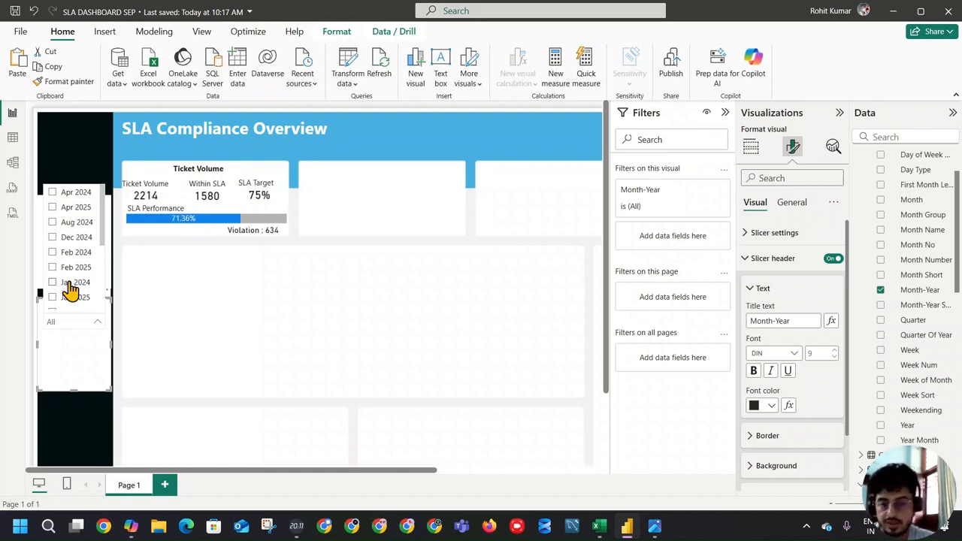
Sort the Calendar table's Month-Year column by Month Number, replacing a first sort by Month
click(12, 137)
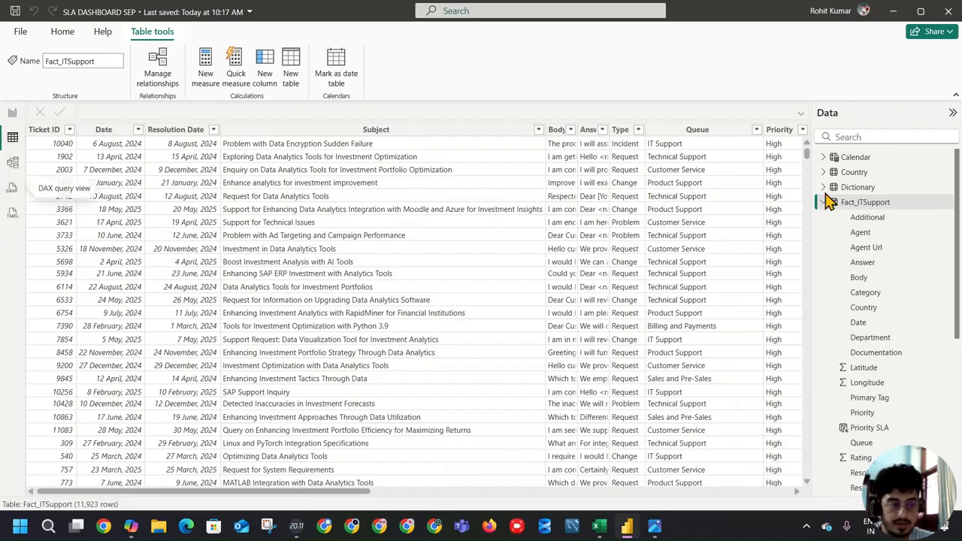
click(879, 160)
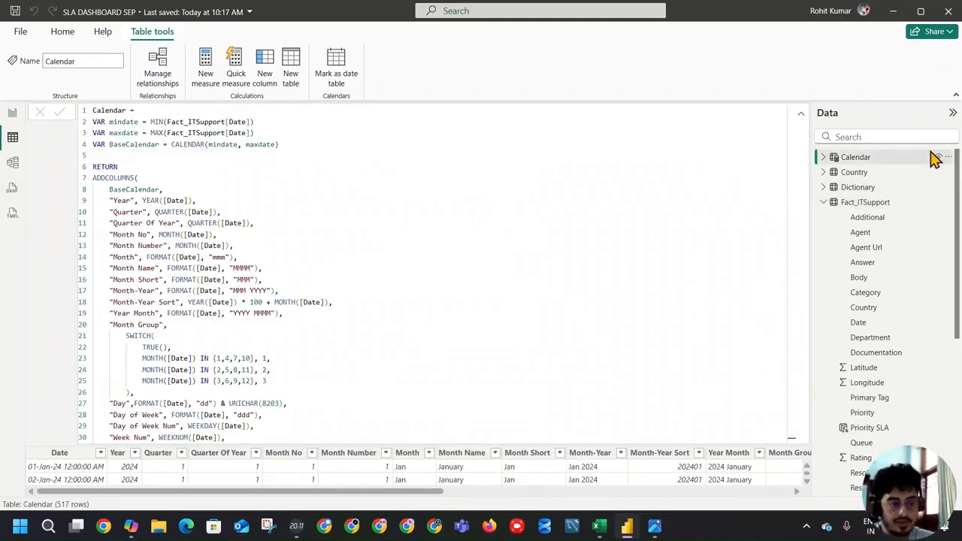
click(801, 114)
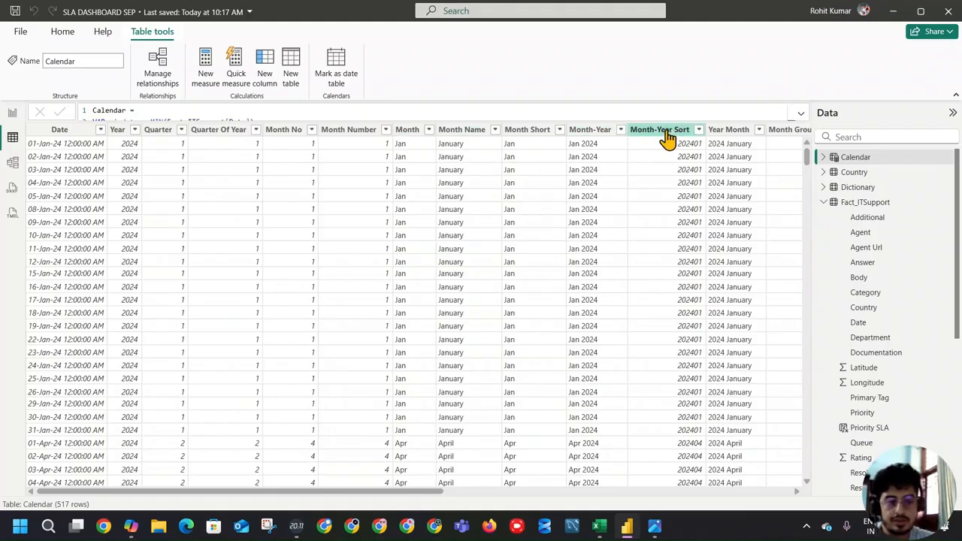
click(606, 130)
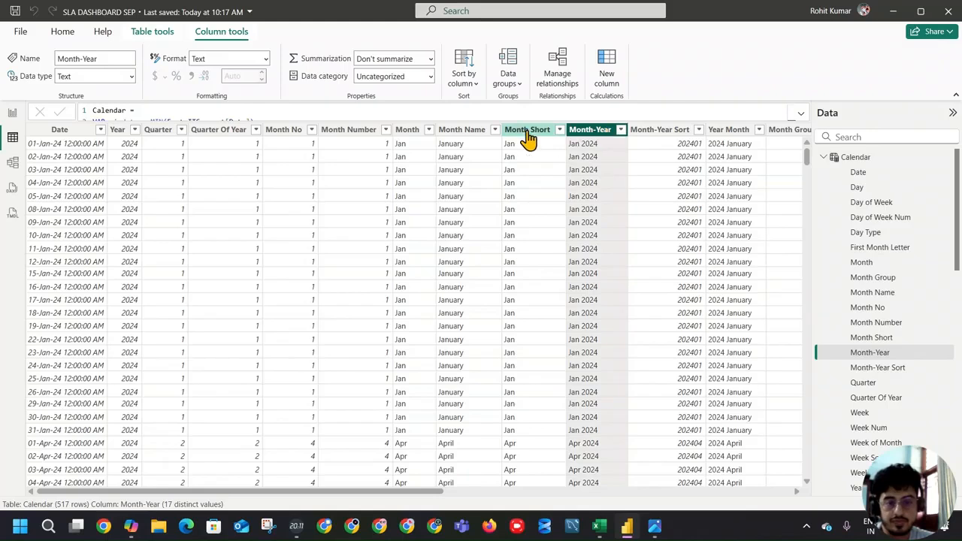
click(466, 84)
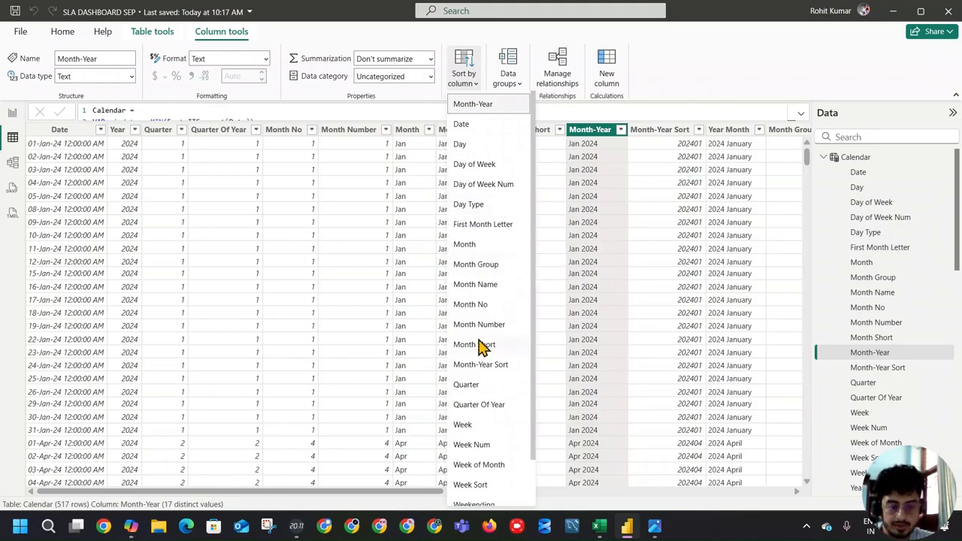
click(477, 245)
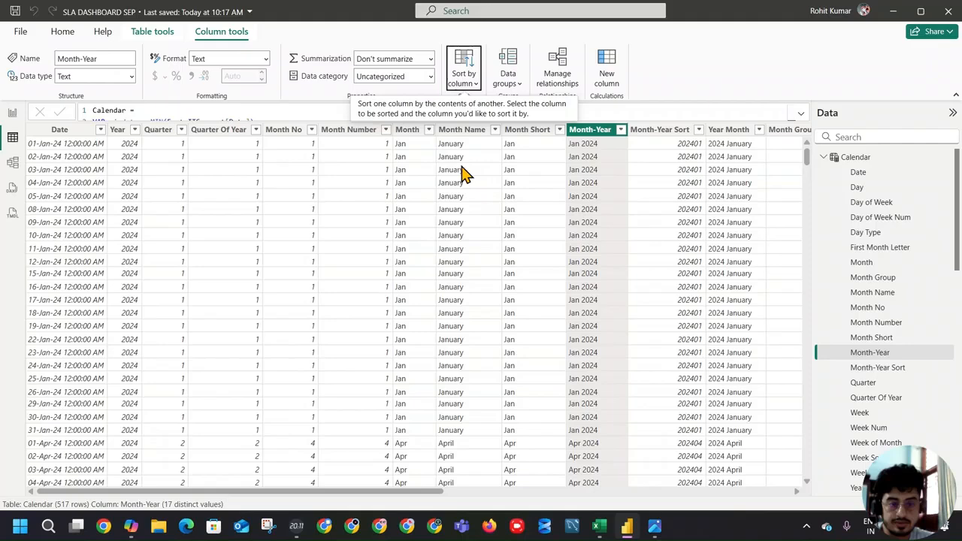
click(464, 81)
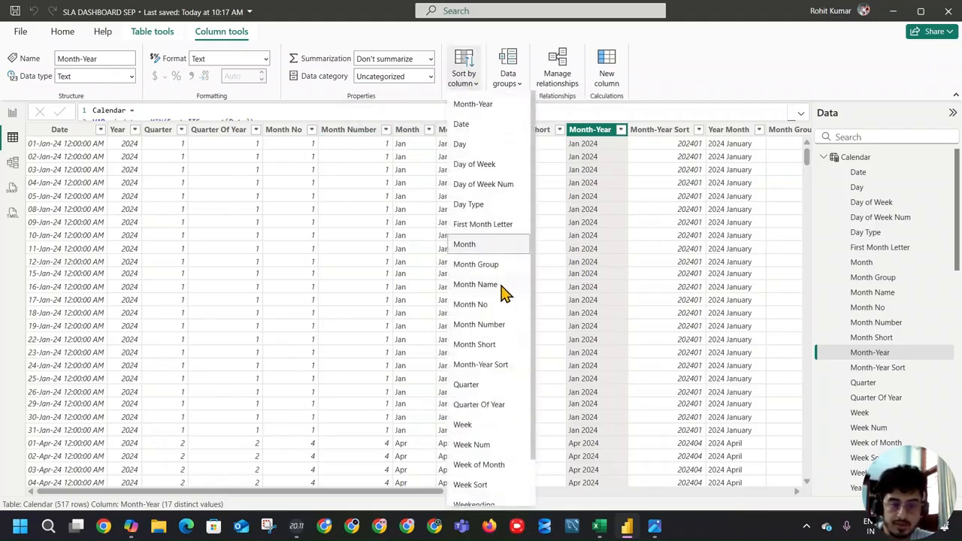
click(496, 324)
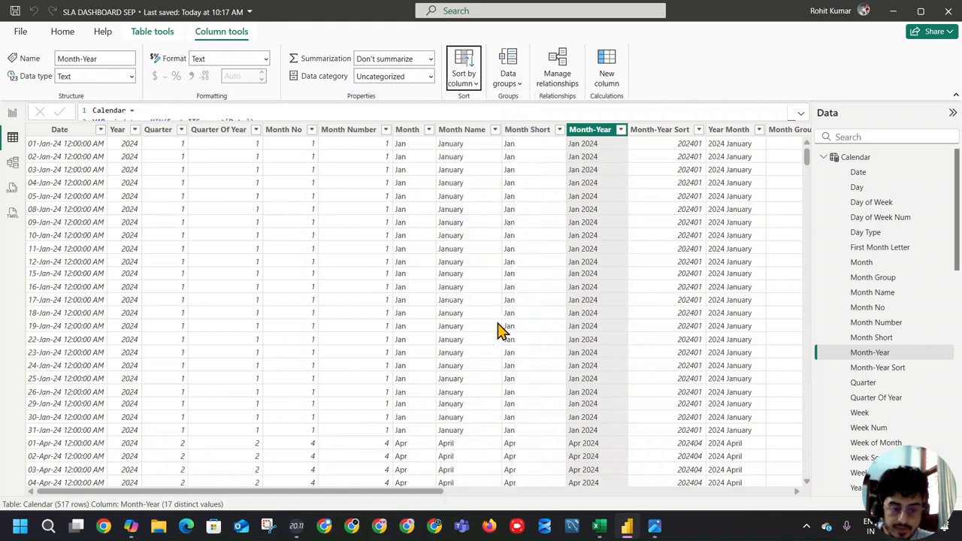
Filter the report to Jan 2024 with the Month-Year slicer and compare the Ticket Volume card with the reference dashboard image
click(11, 114)
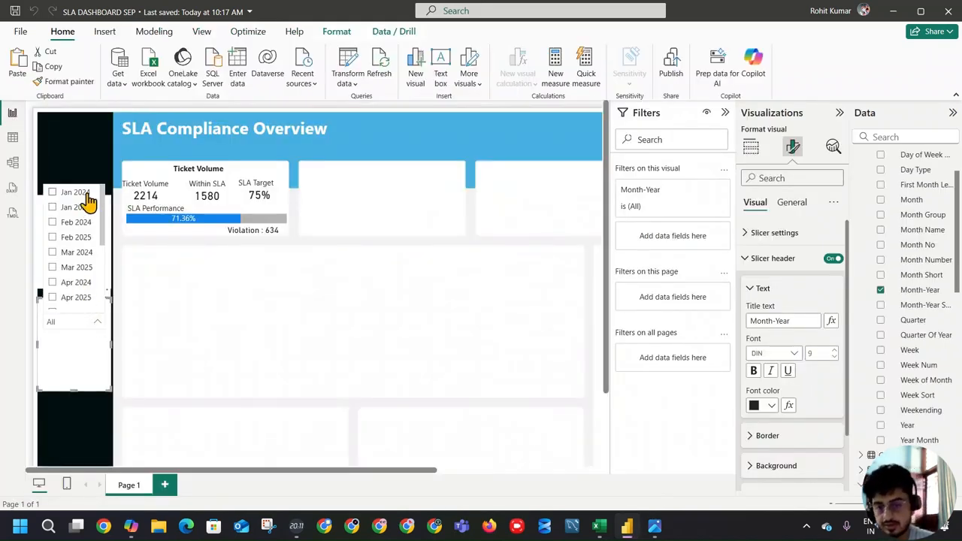
click(53, 193)
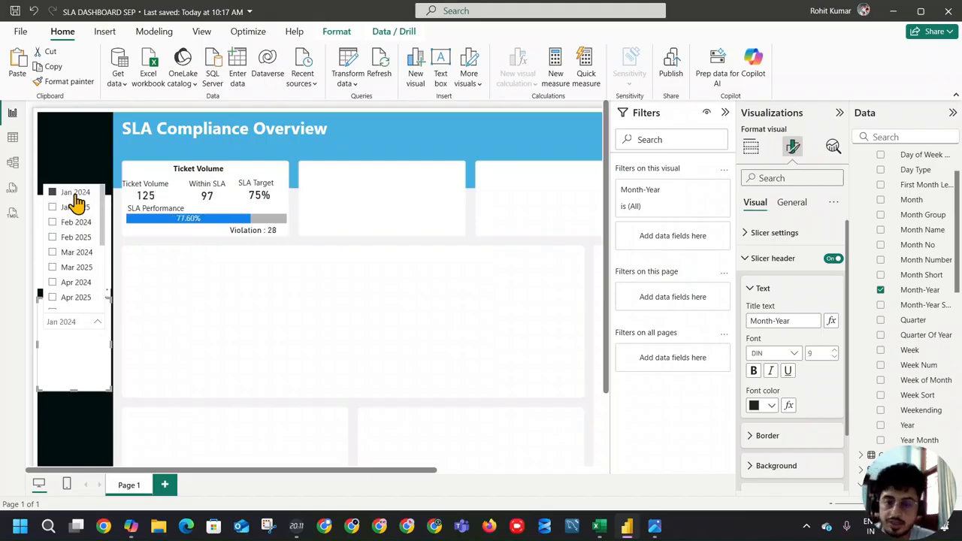
click(655, 526)
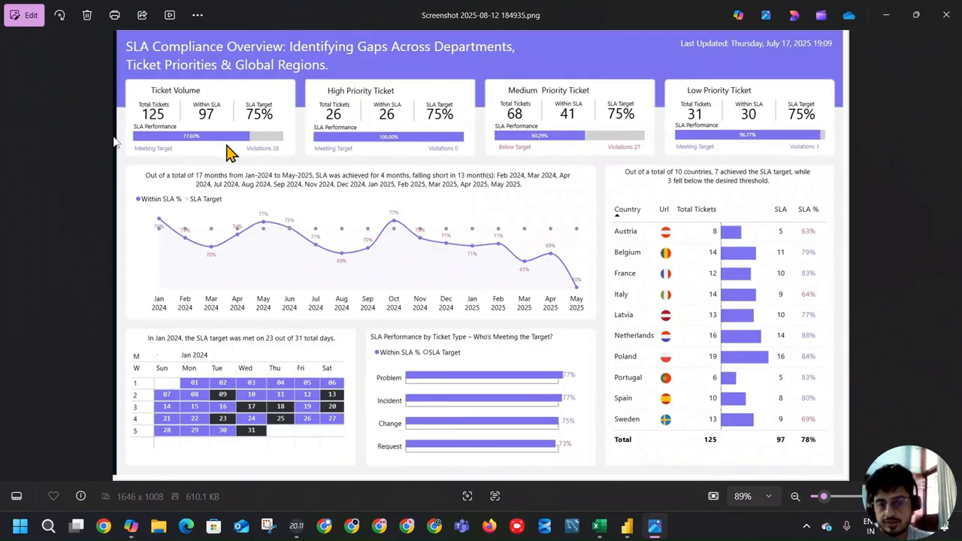
key(alt+Tab)
key(alt+Tab)
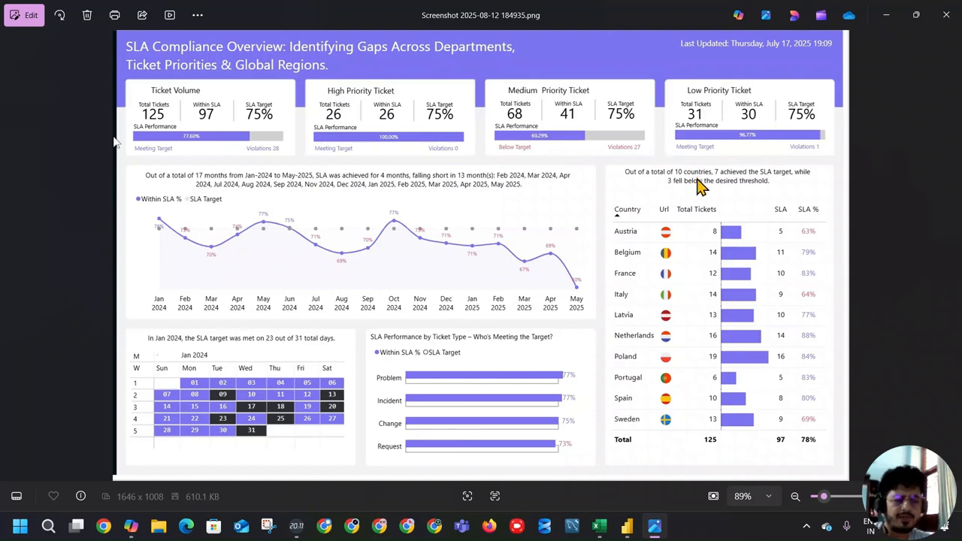
key(alt+Tab)
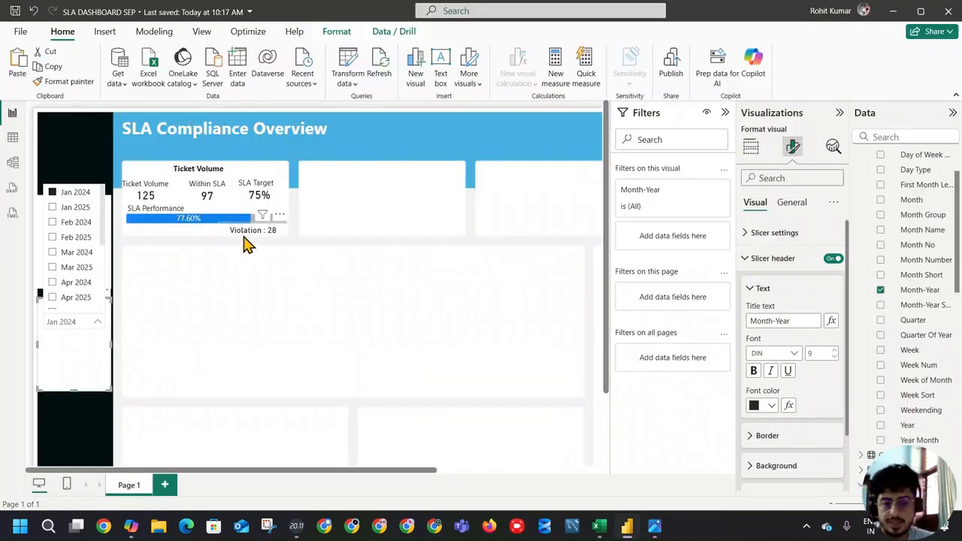
scroll(195, 217, up, 2)
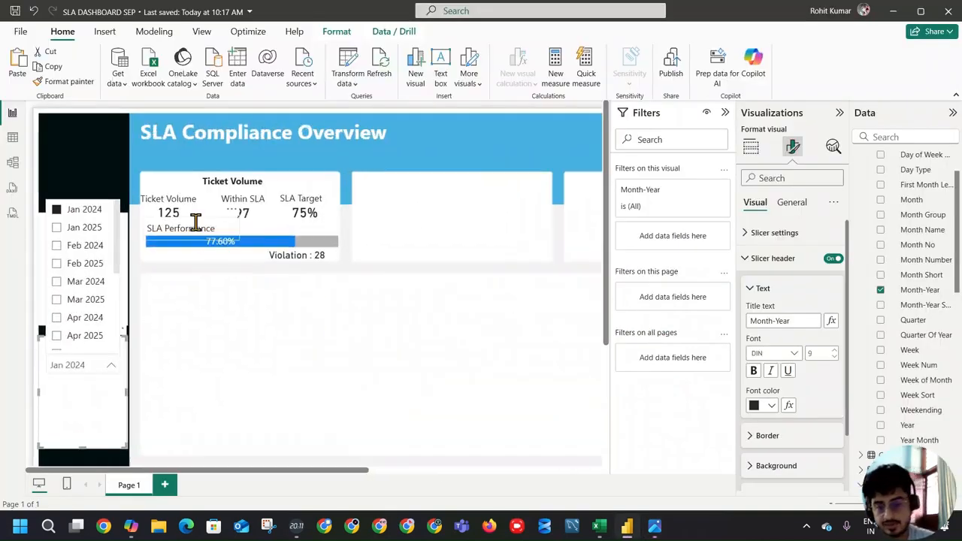
click(90, 193)
scroll(270, 293, up, 2)
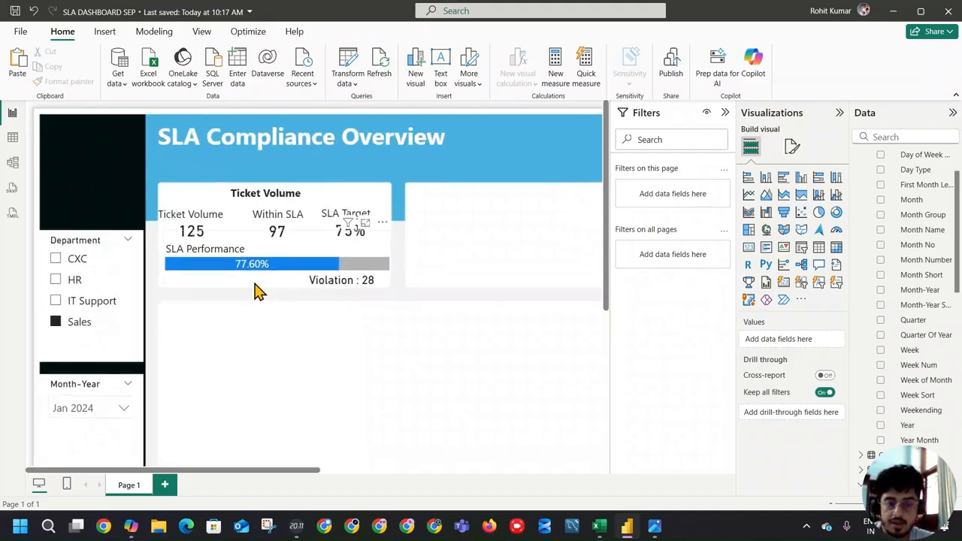
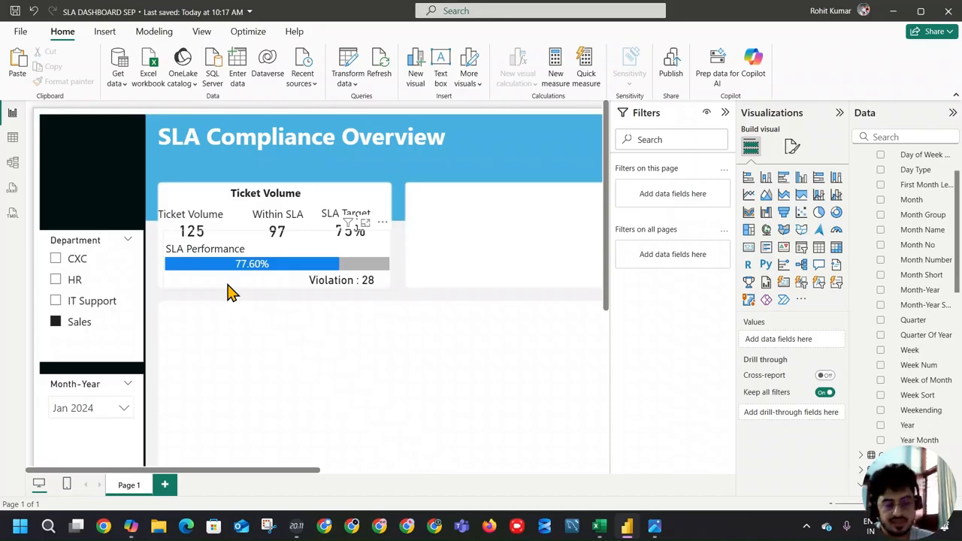
Start a new measure named SLA Status in the Variable Table, collapse the other tables' field lists and enlarge the formula editor
scroll(904, 208, up, 2)
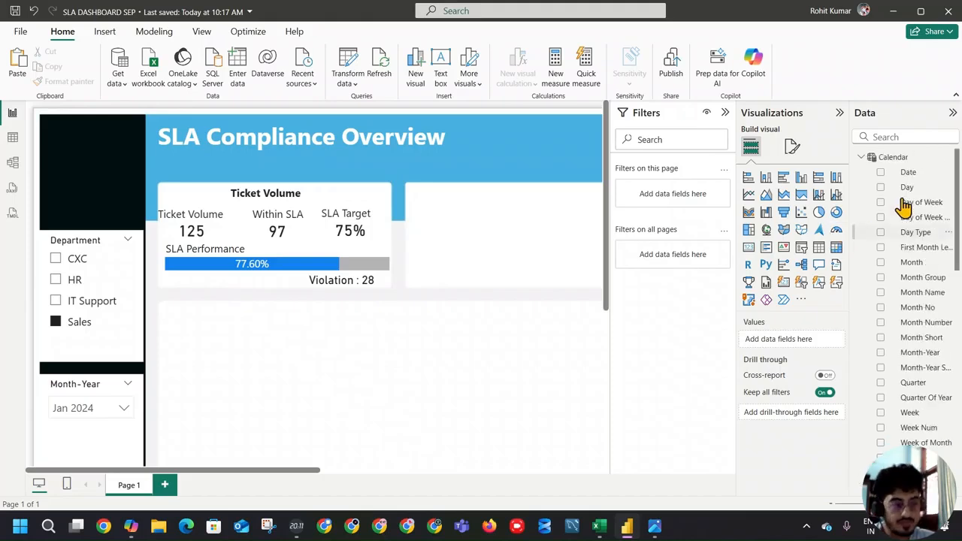
click(862, 158)
click(861, 202)
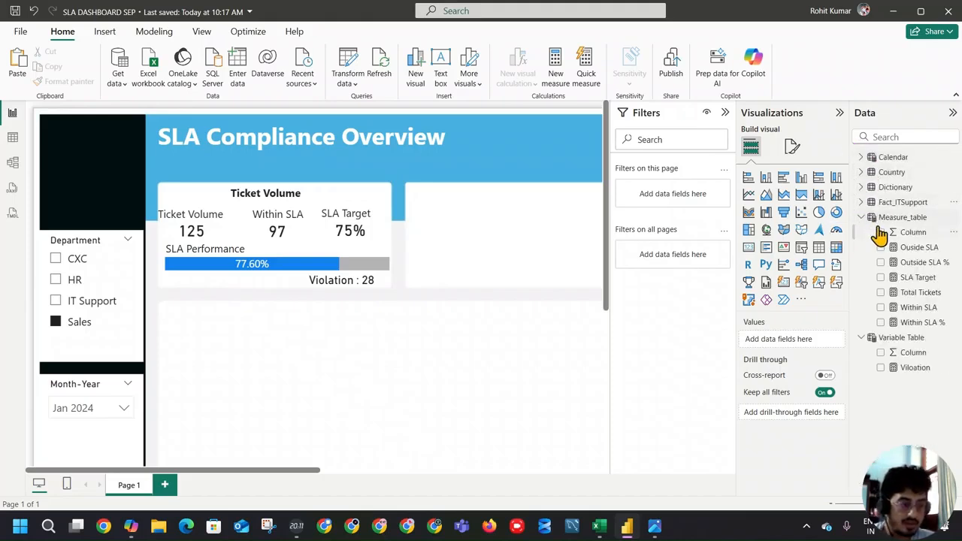
click(873, 218)
click(861, 218)
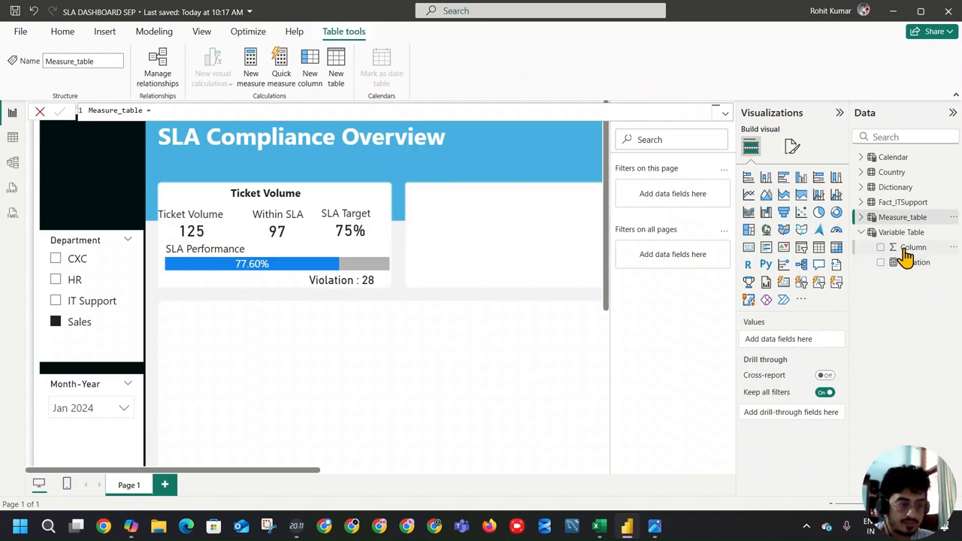
click(904, 233)
click(254, 68)
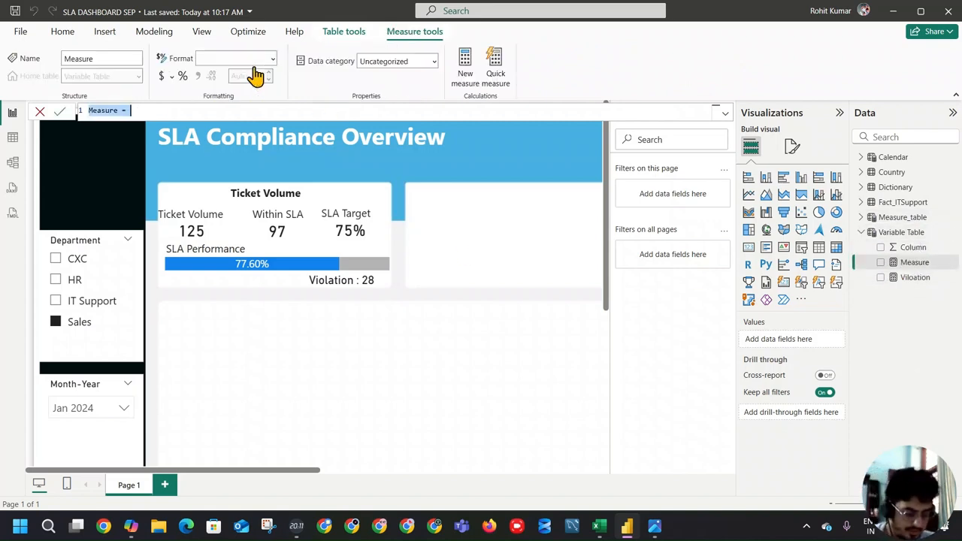
text(SLA Status)
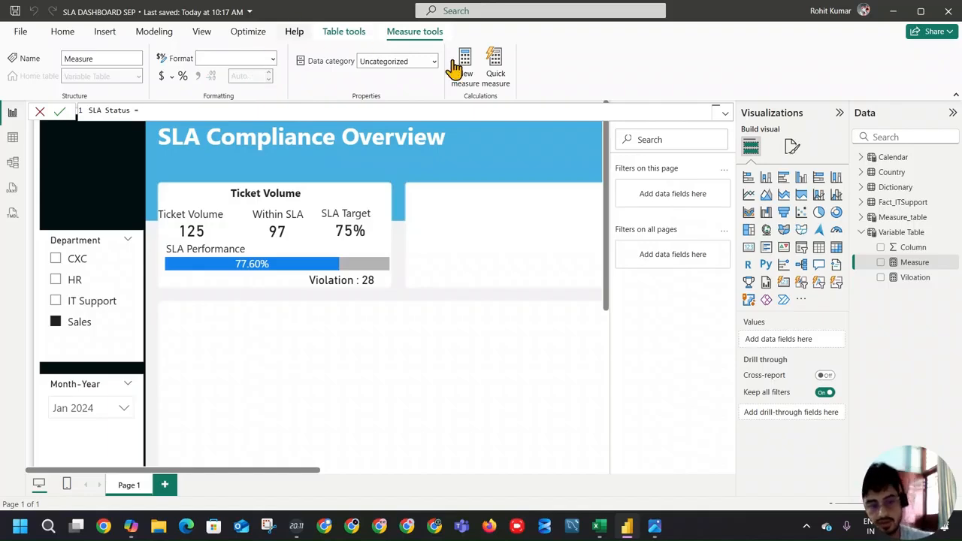
click(725, 112)
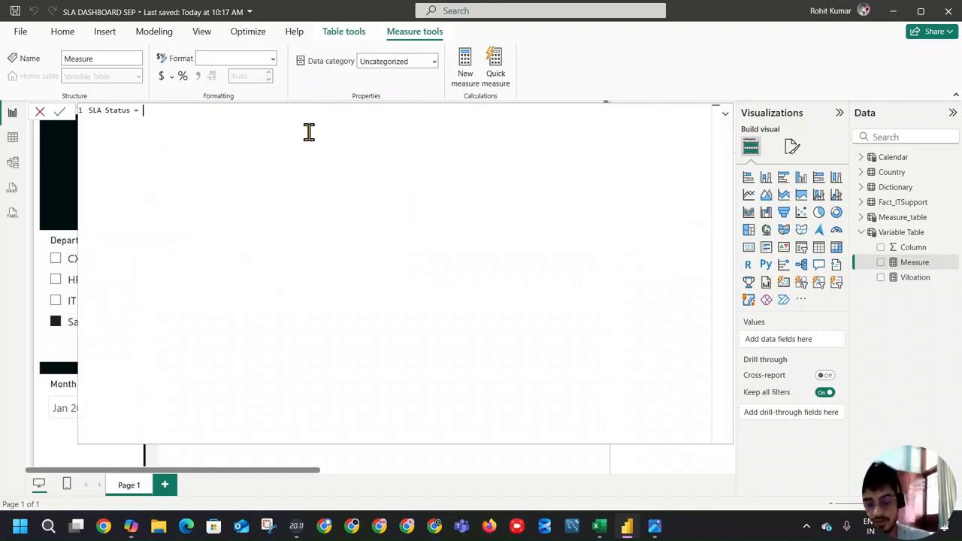
Declare a variable SLA_Values in the SLA Status measure that holds the [Within SLA %] measure
text(var)
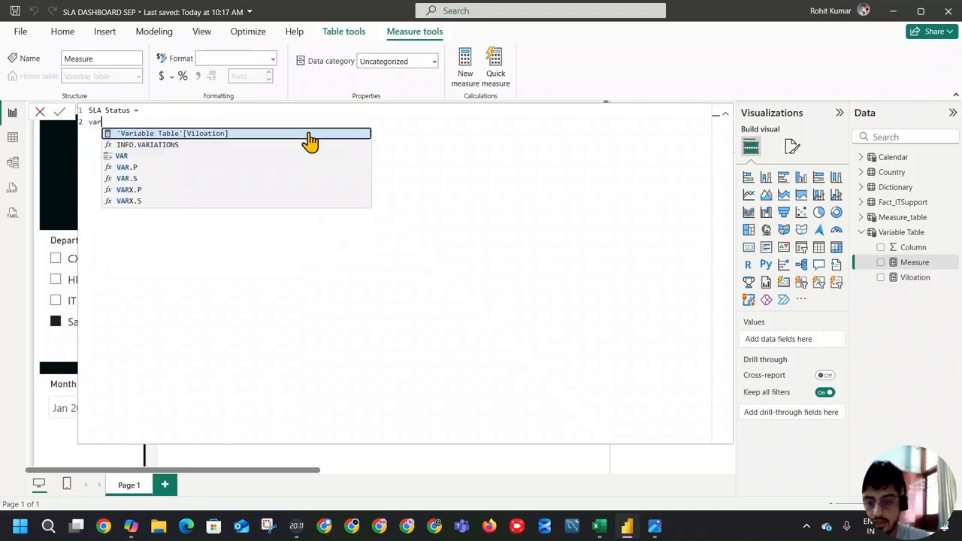
key(Down)
key(Down)
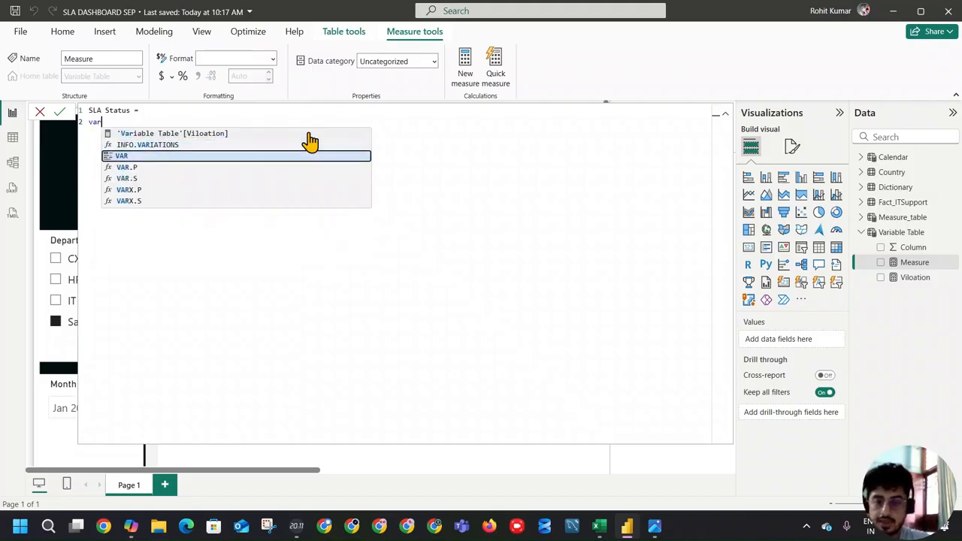
key(Tab)
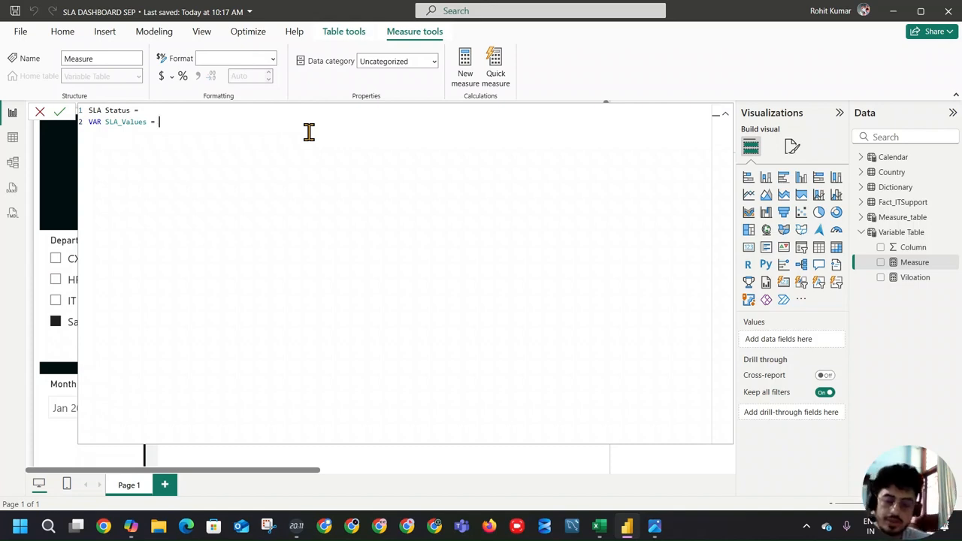
text([W)
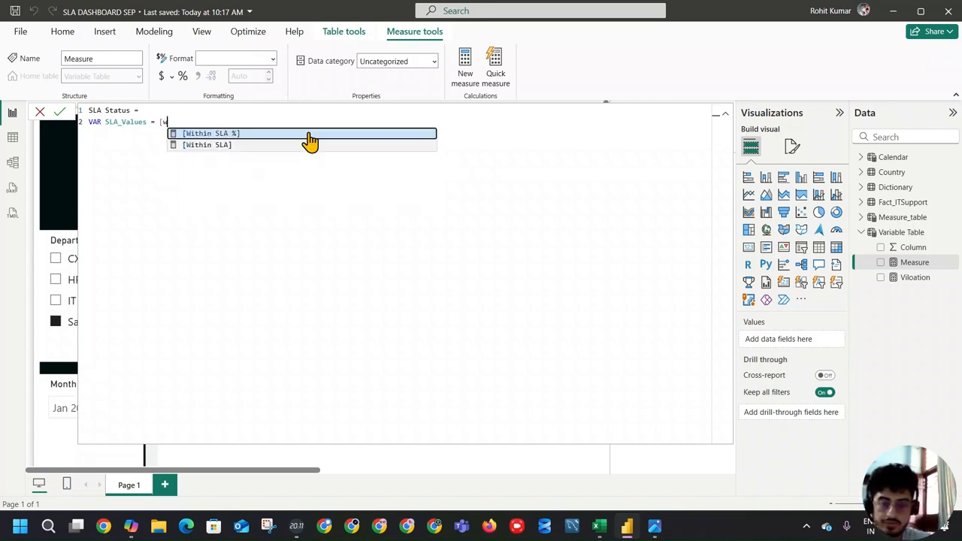
click(310, 141)
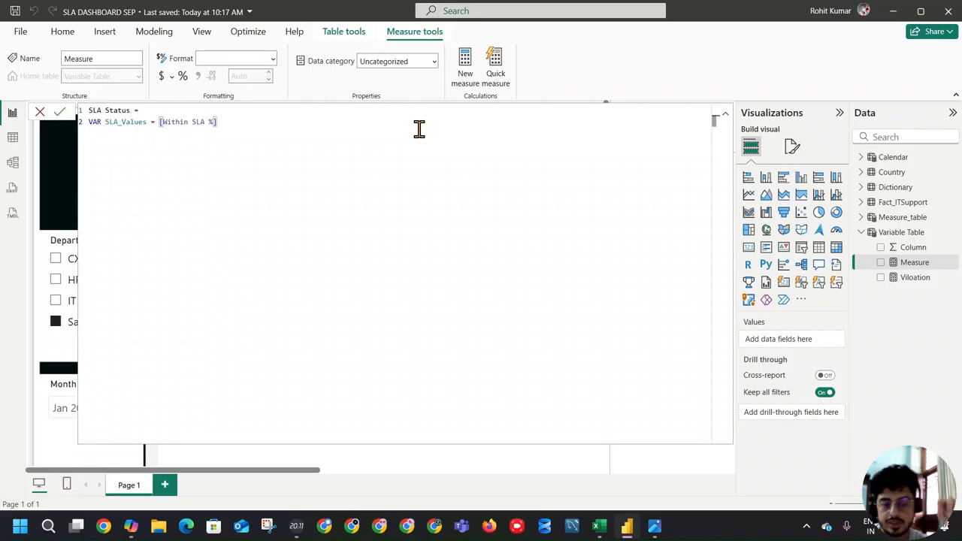
text(,)
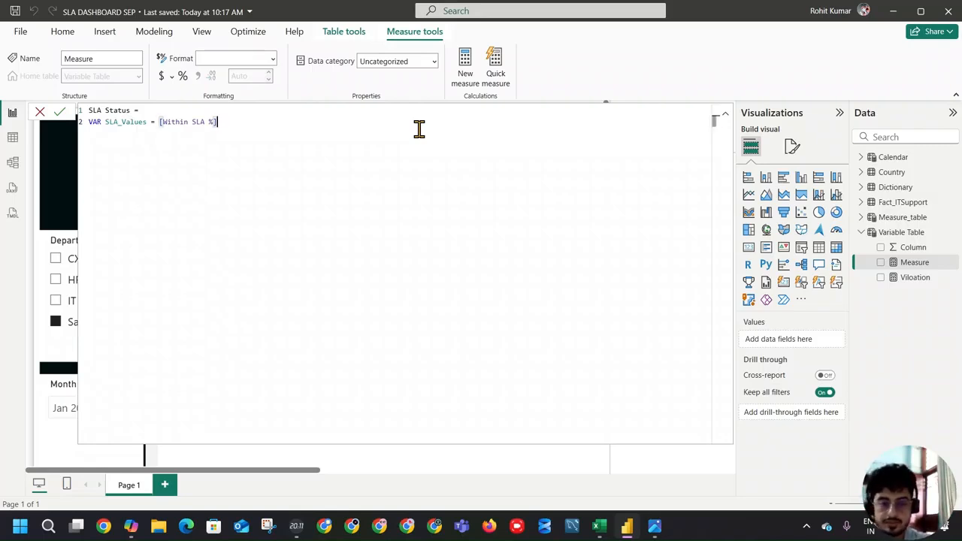
text(,)
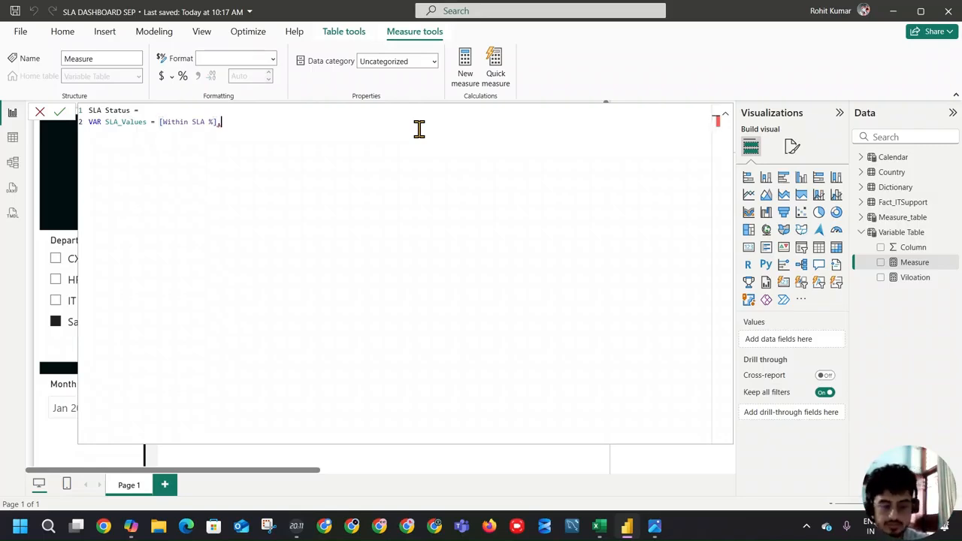
key(BackSpace)
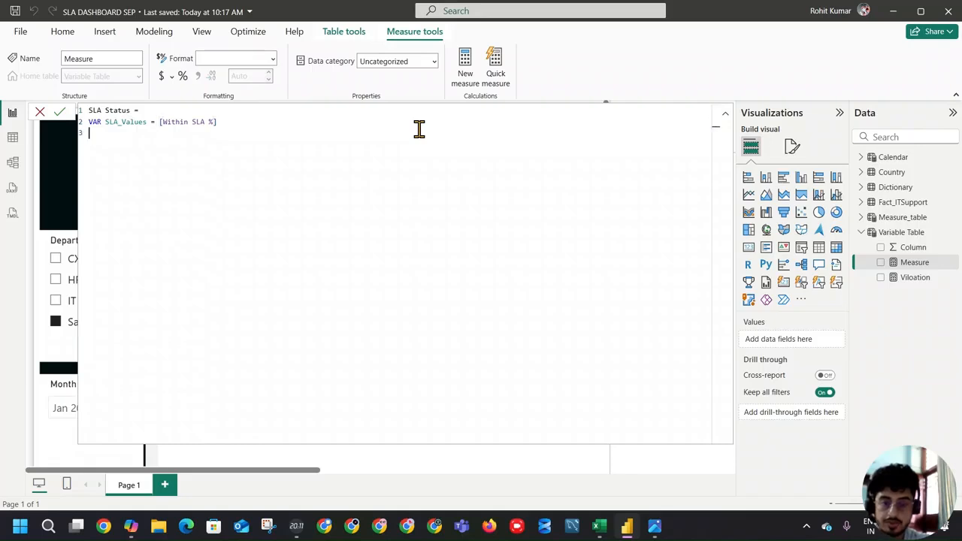
Declare a variable SLA_Target holding [SLA Target], commit the SLA Status formula and list the measures in Measure_table
text(VAR)
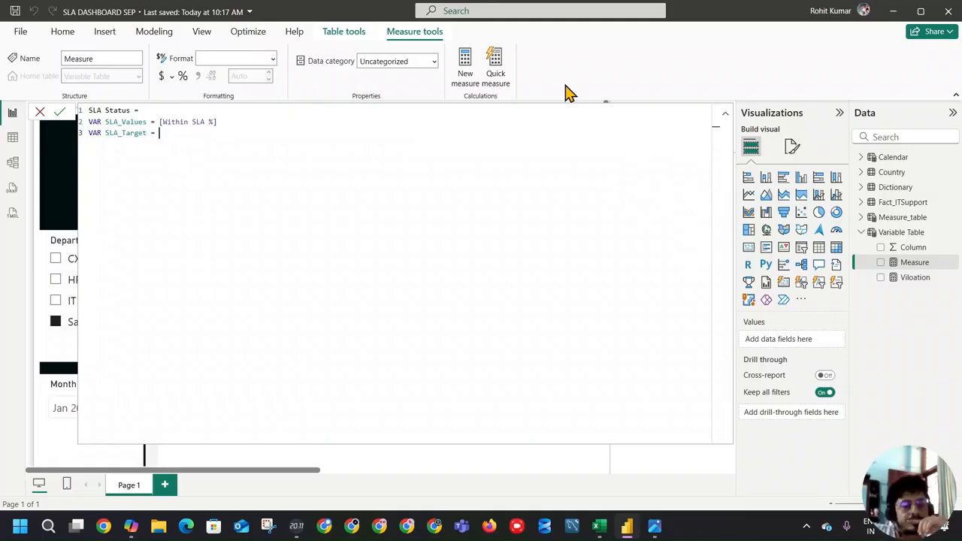
text(sla)
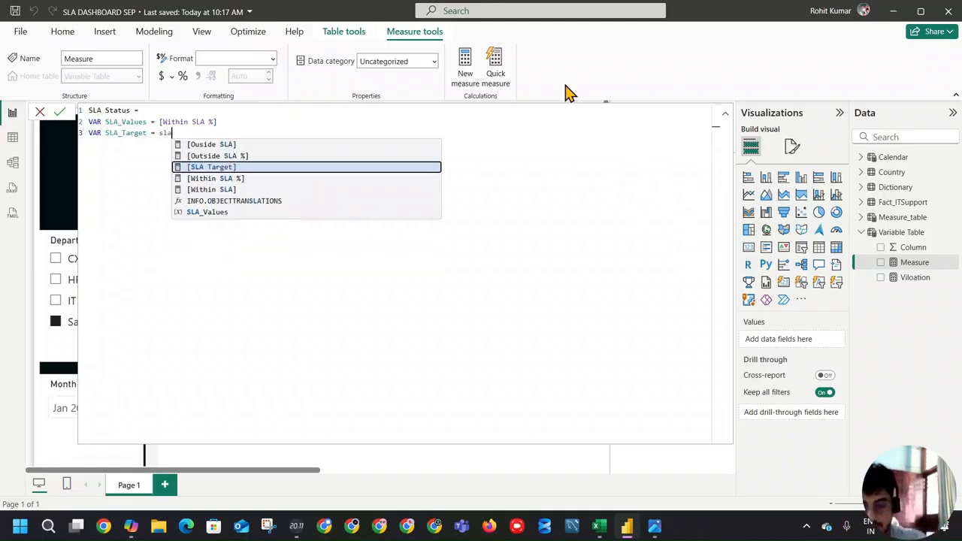
key(Tab)
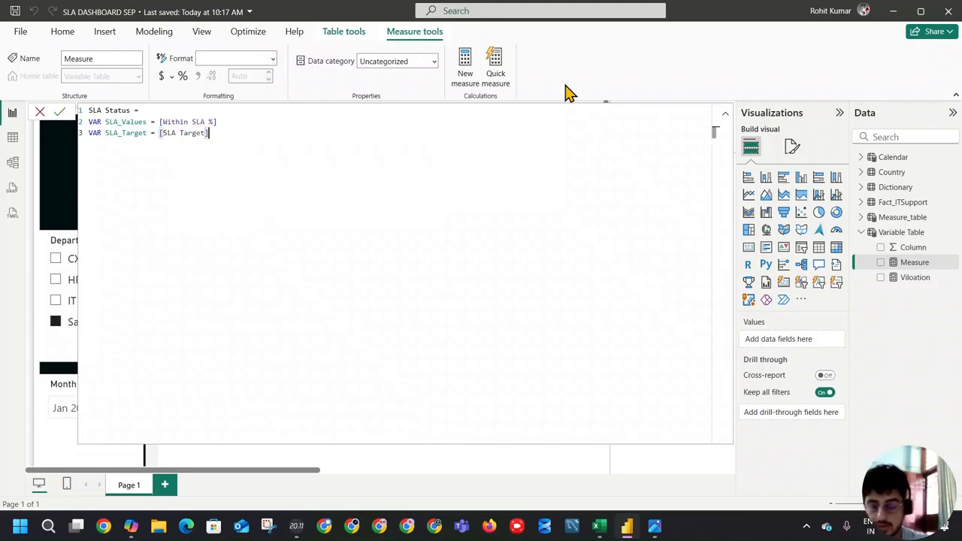
click(59, 111)
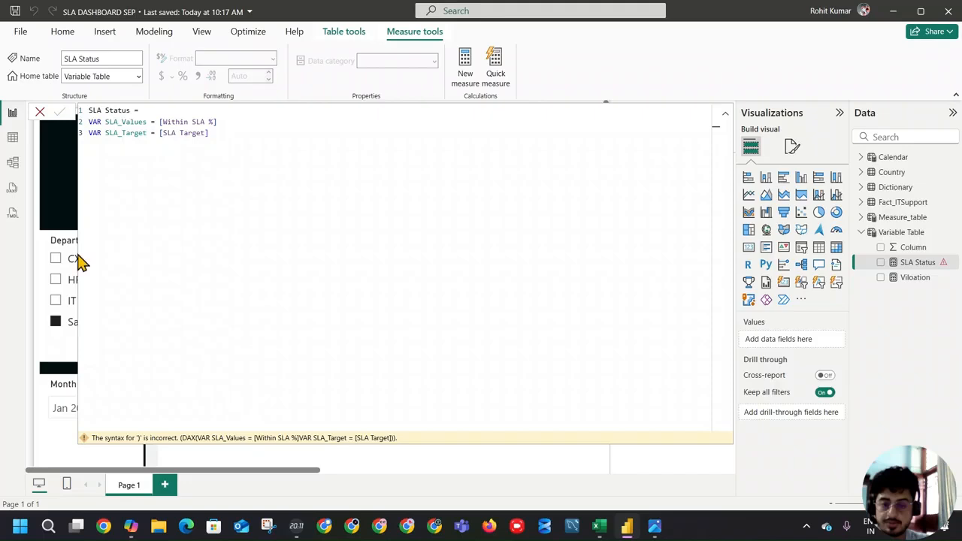
click(862, 219)
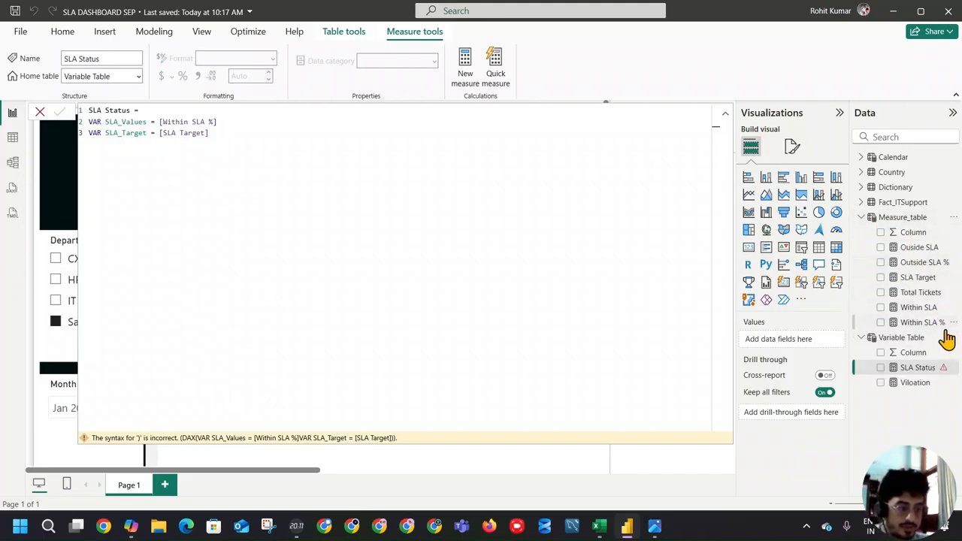
Leave the SLA Status formula and add a narrow card visual showing Within SLA % in the lower report area
click(266, 457)
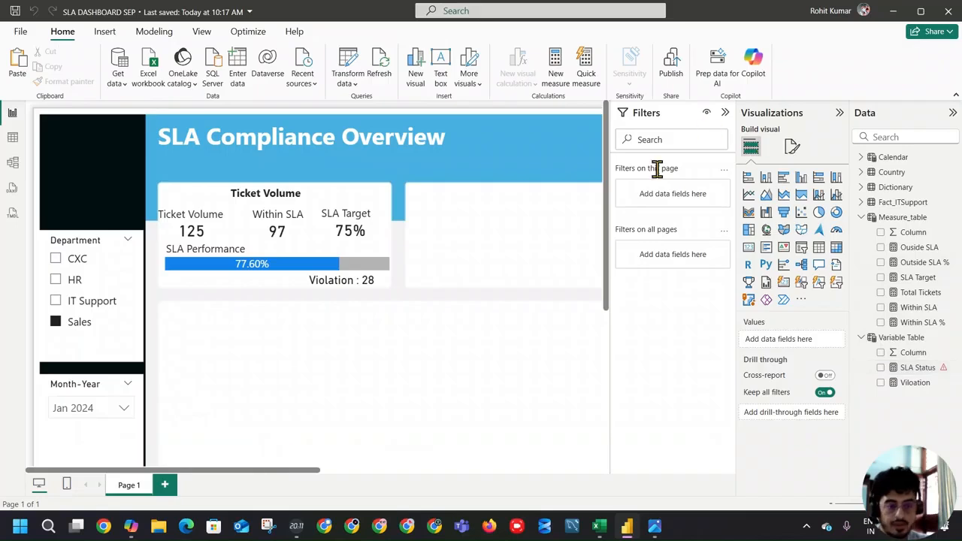
click(882, 324)
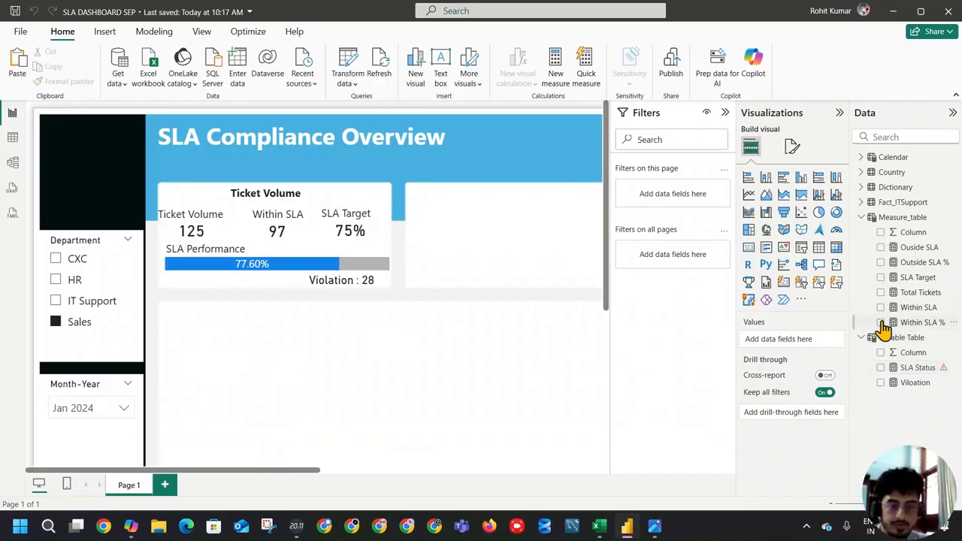
click(836, 229)
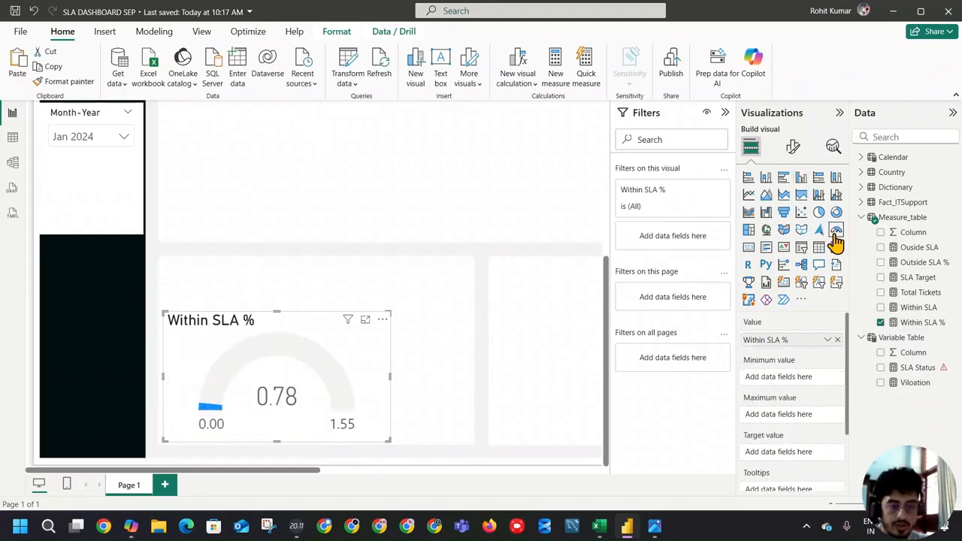
click(750, 250)
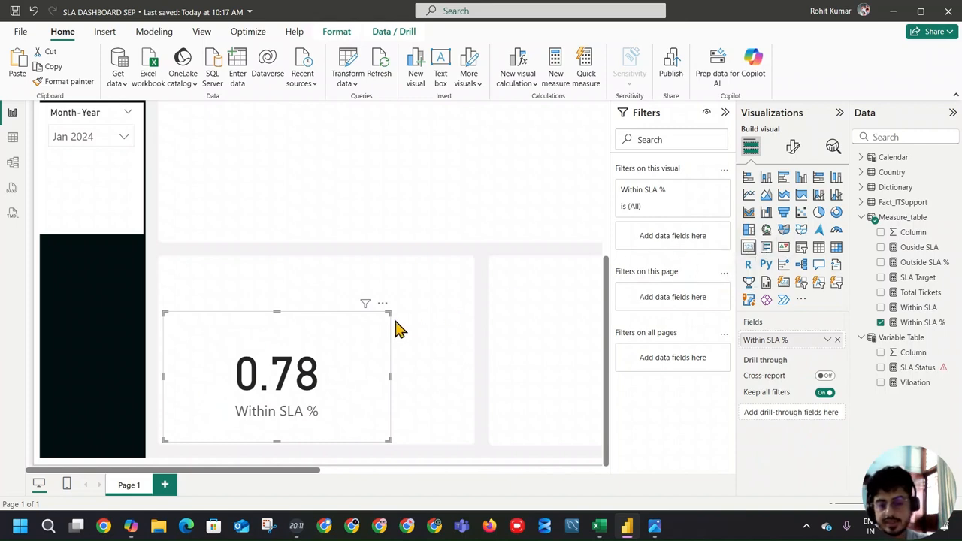
drag(390, 376, 297, 380)
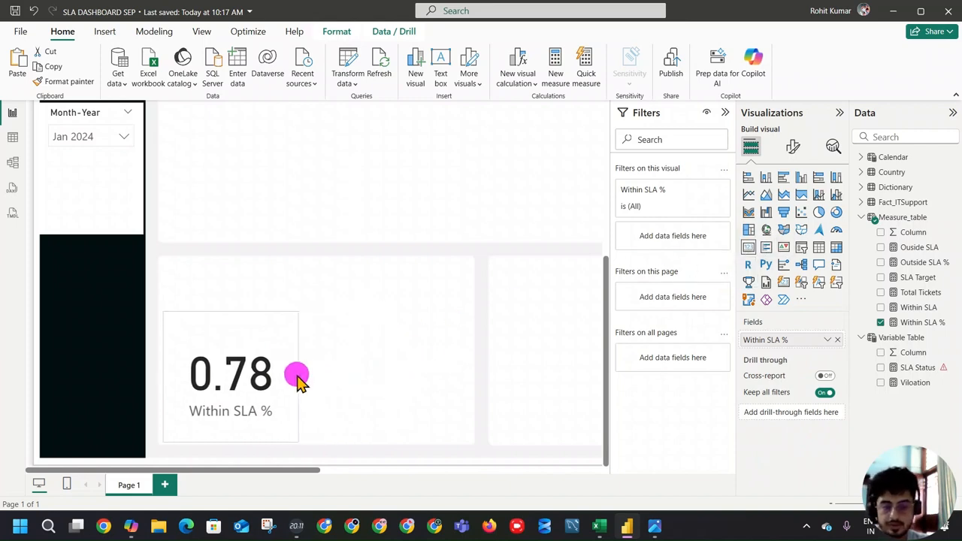
click(348, 374)
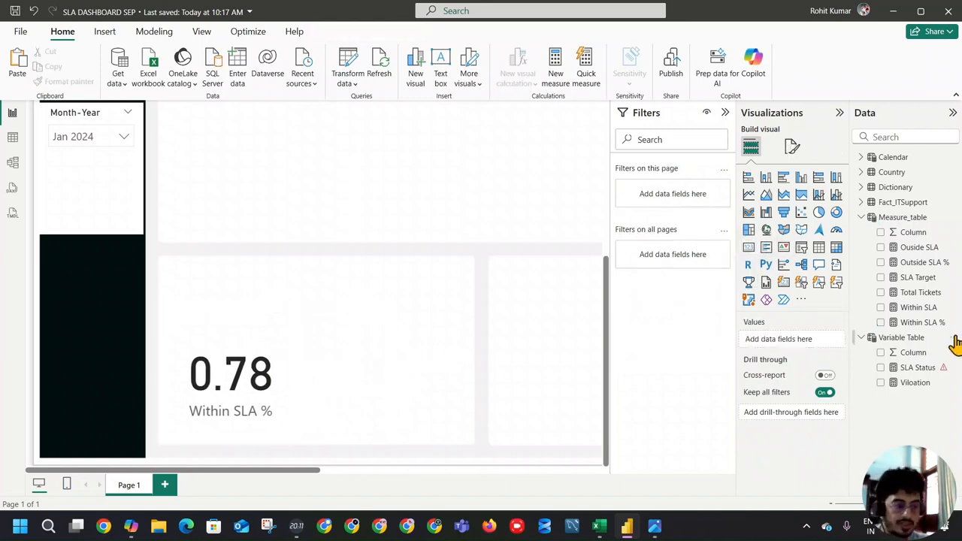
Add a card visual showing SLA Target, narrow it and place it beside the Within SLA % card
click(881, 277)
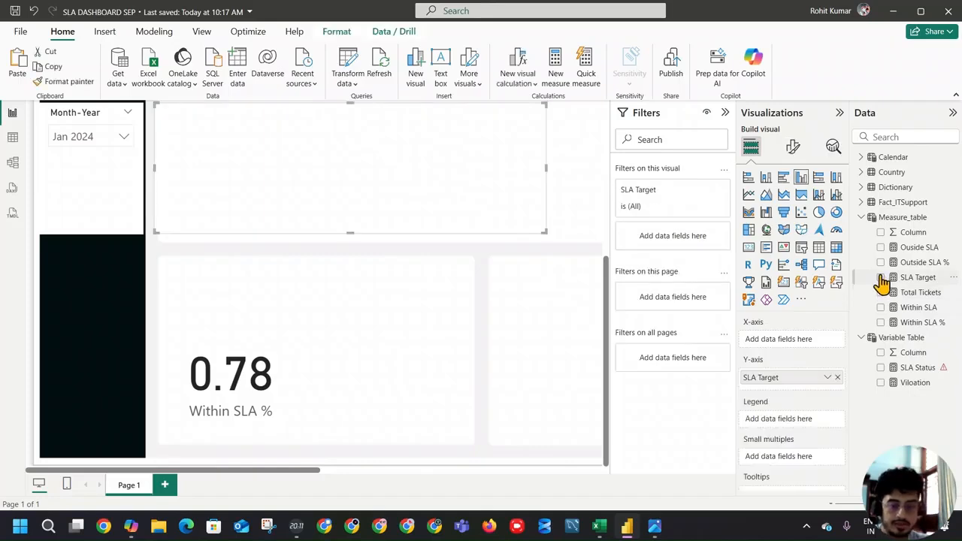
drag(442, 209, 484, 418)
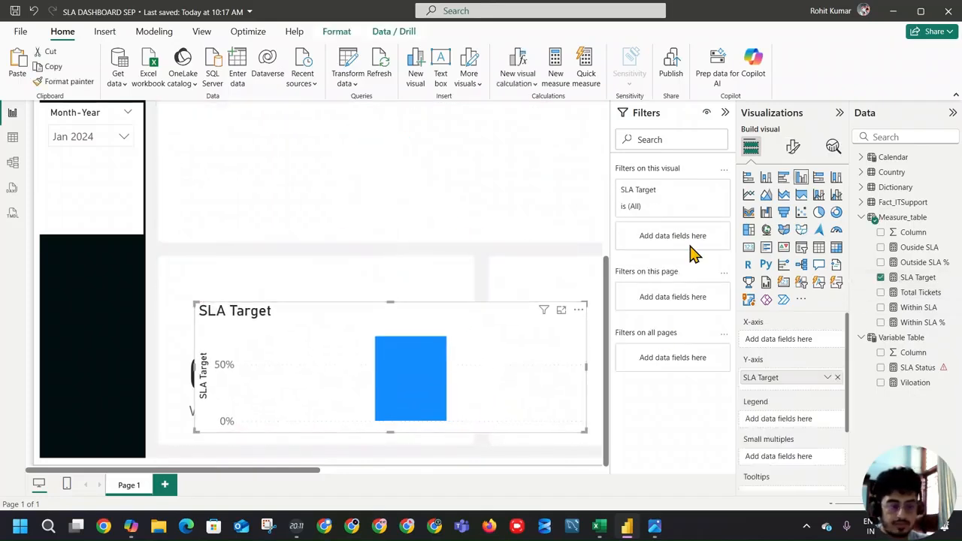
click(836, 231)
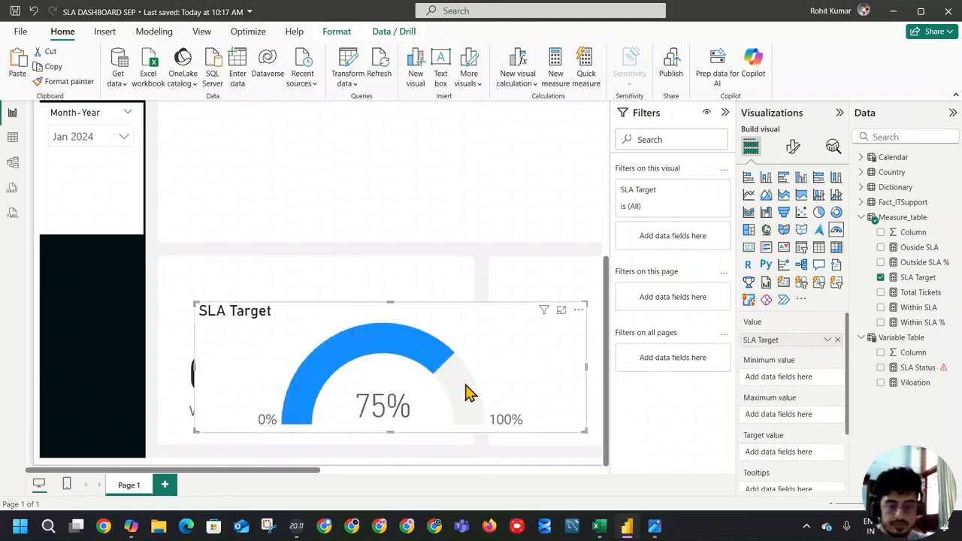
click(750, 248)
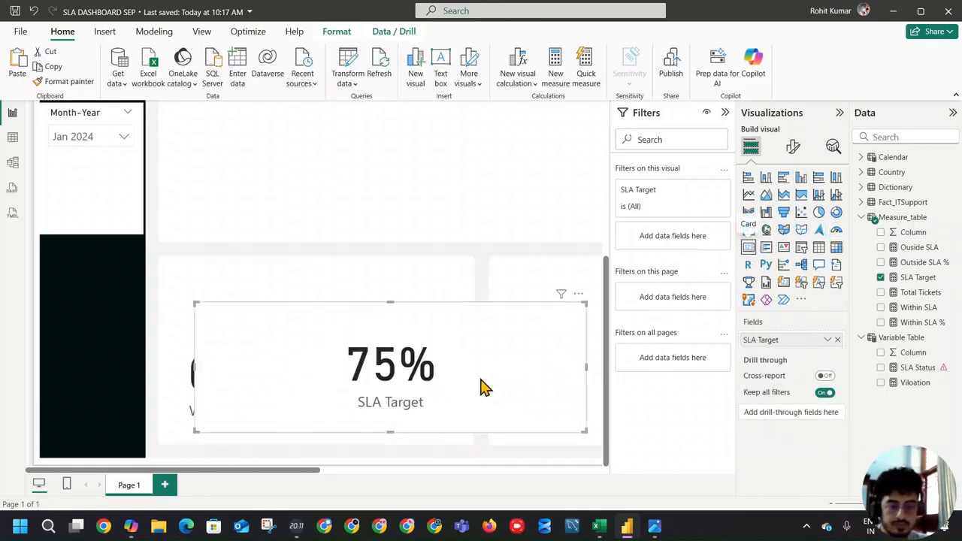
drag(587, 366, 369, 383)
drag(300, 389, 426, 402)
Format the Within SLA % and Outside SLA % measures as percentages with one decimal place and collapse the formula editor
click(258, 397)
click(907, 324)
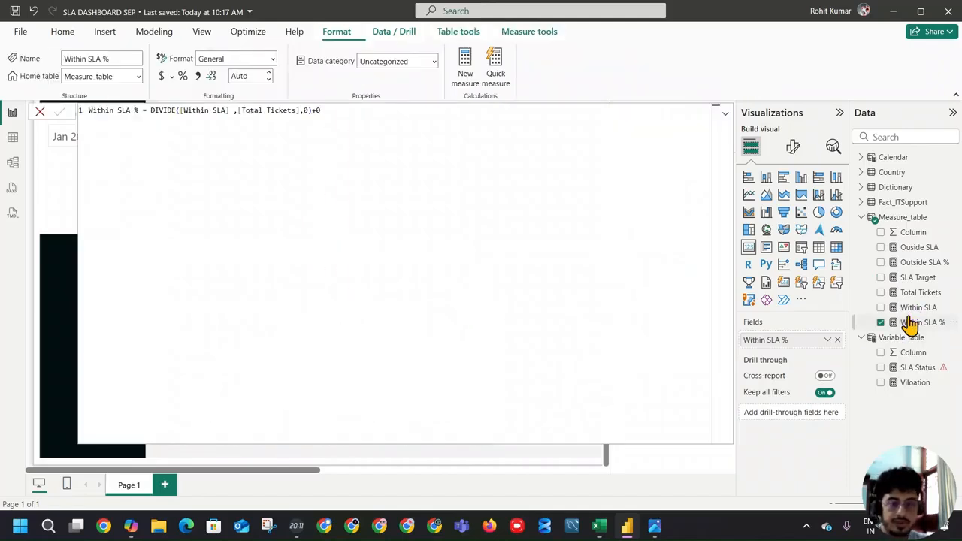
click(182, 76)
click(268, 78)
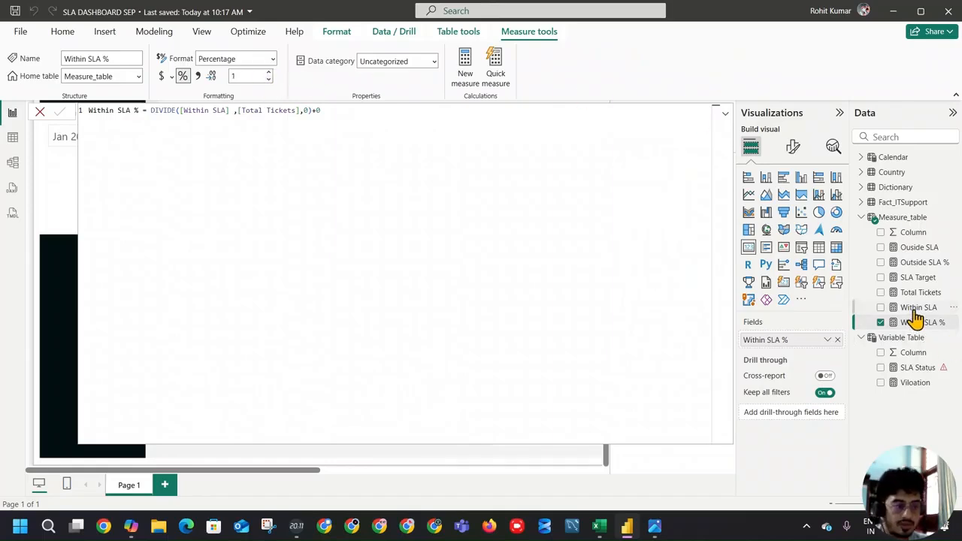
click(923, 262)
click(182, 76)
click(268, 79)
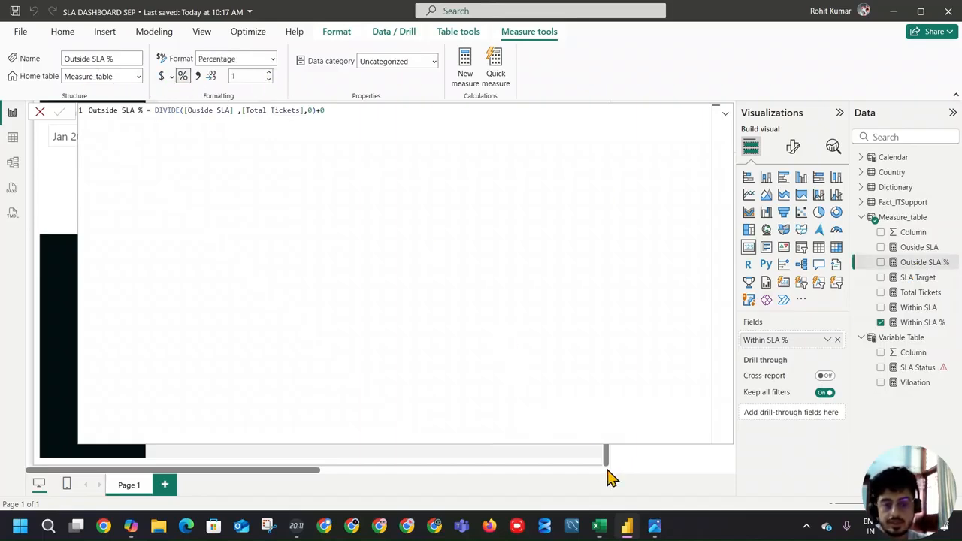
click(725, 113)
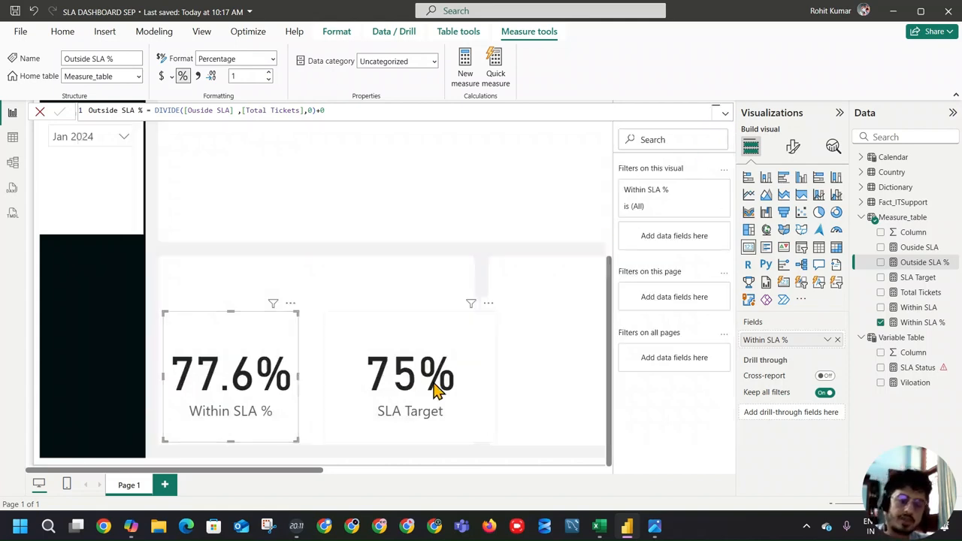
Reopen the SLA Status measure and start a new line declaring a variable named Threshold
click(914, 369)
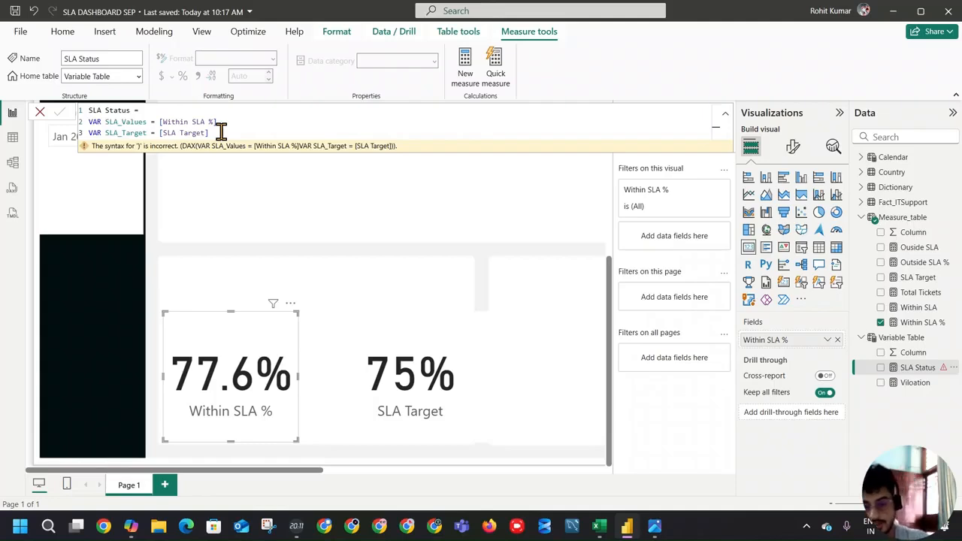
key(shift+Return)
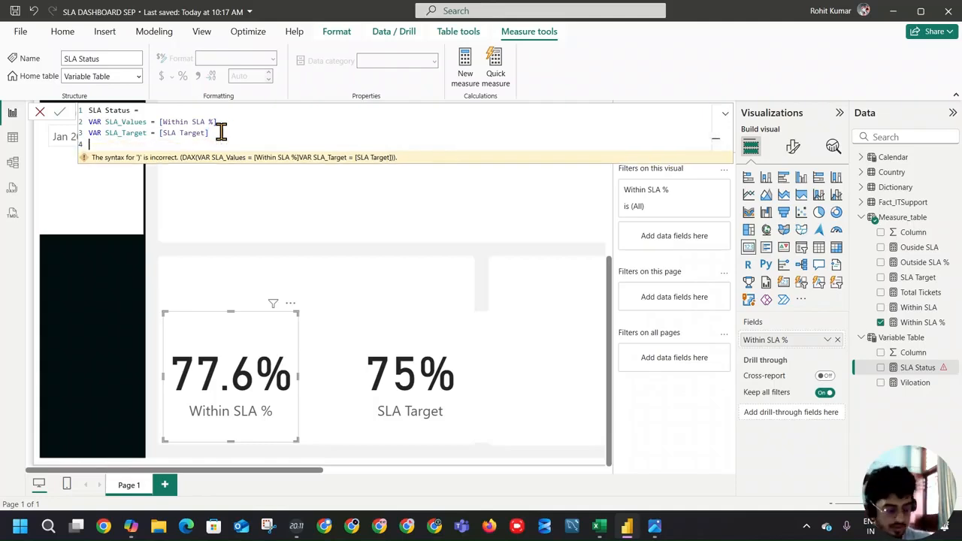
text(VAR Threshold)
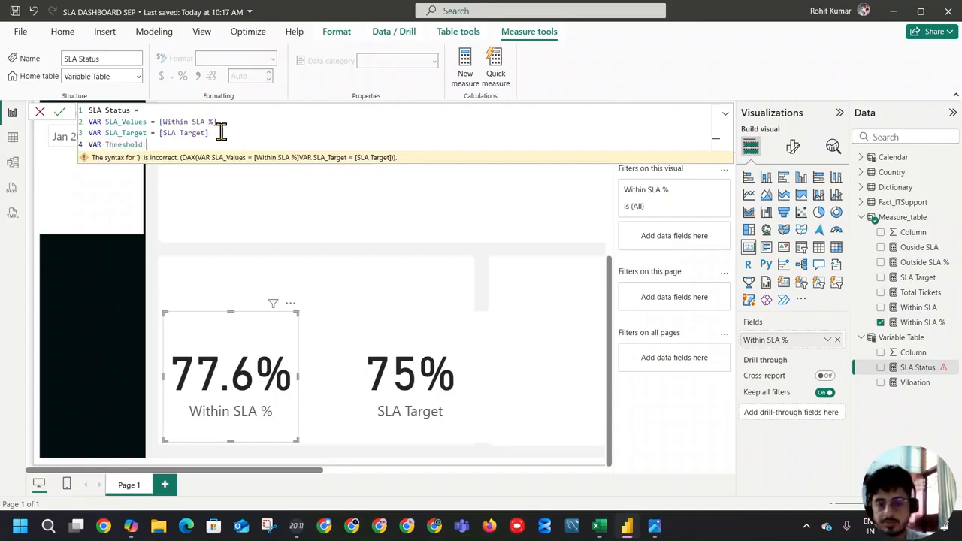
Switch to Copilot, ask "threshold in hindi" and read through the translations and usage examples
click(131, 526)
text(thresho)
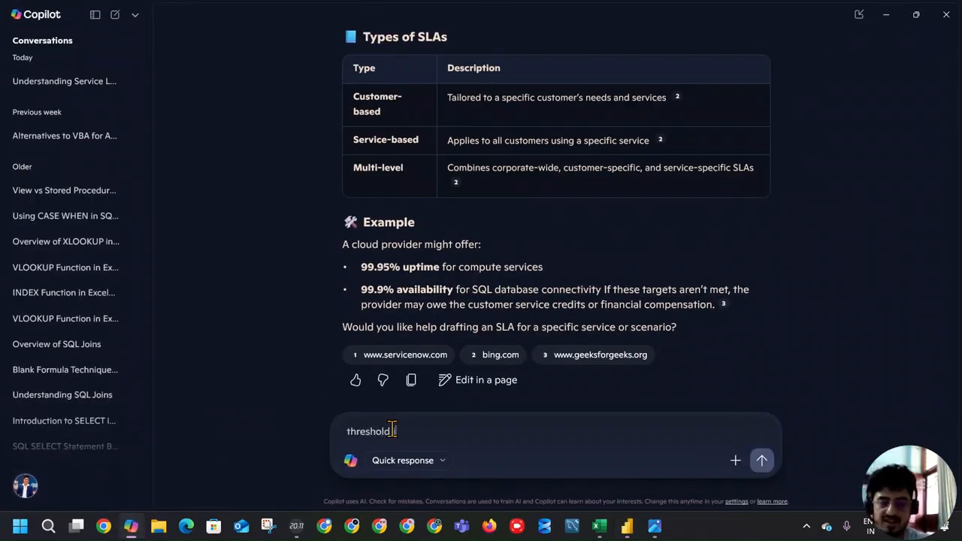
text(ld in hindi)
key(Return)
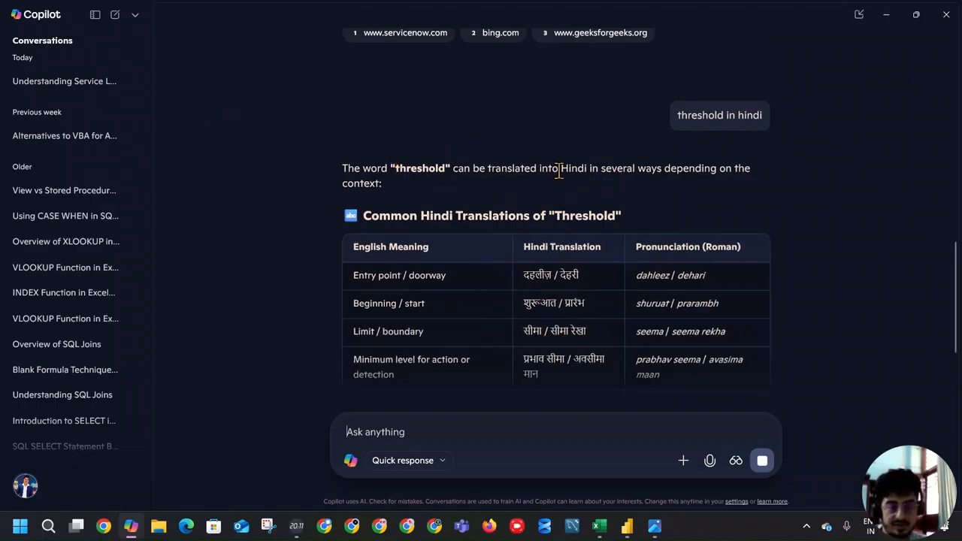
scroll(712, 183, down, 1)
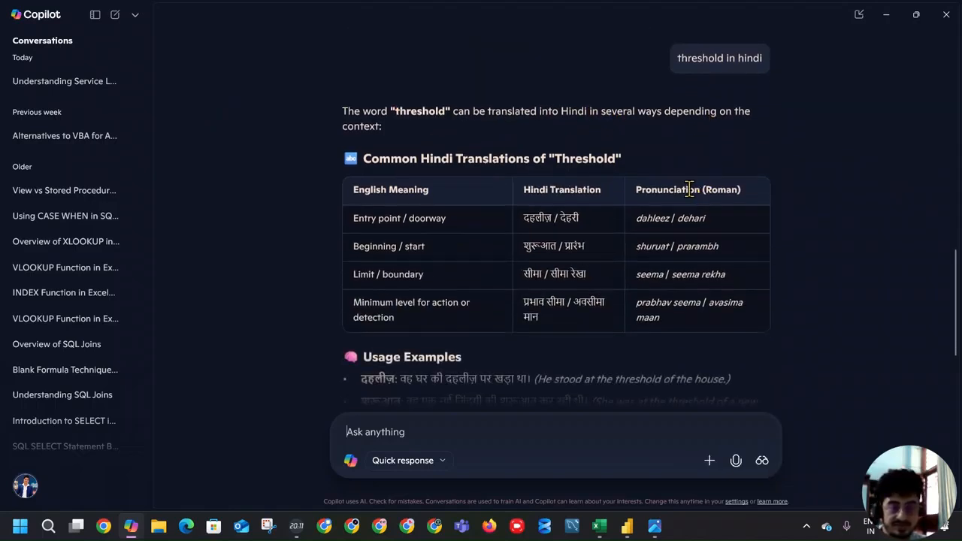
scroll(571, 285, down, 1)
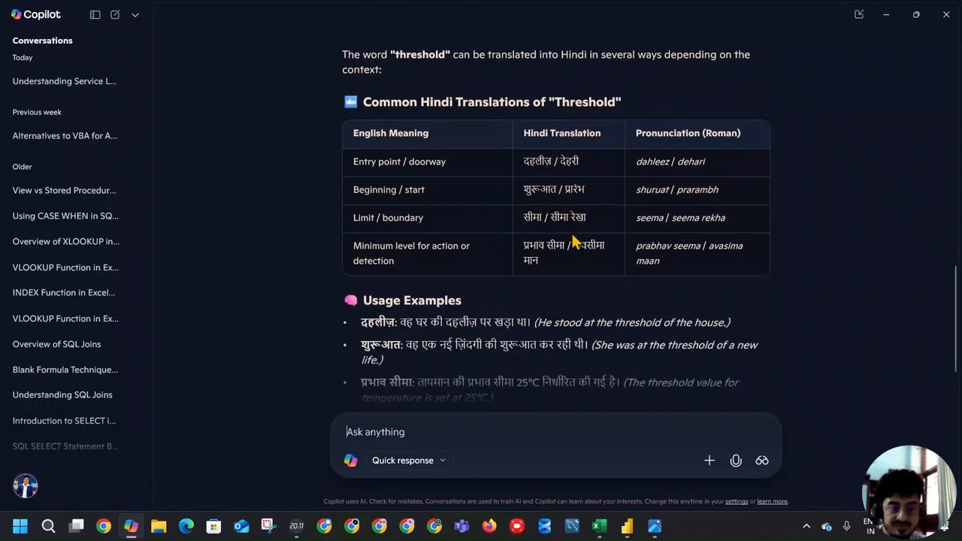
scroll(442, 322, down, 1)
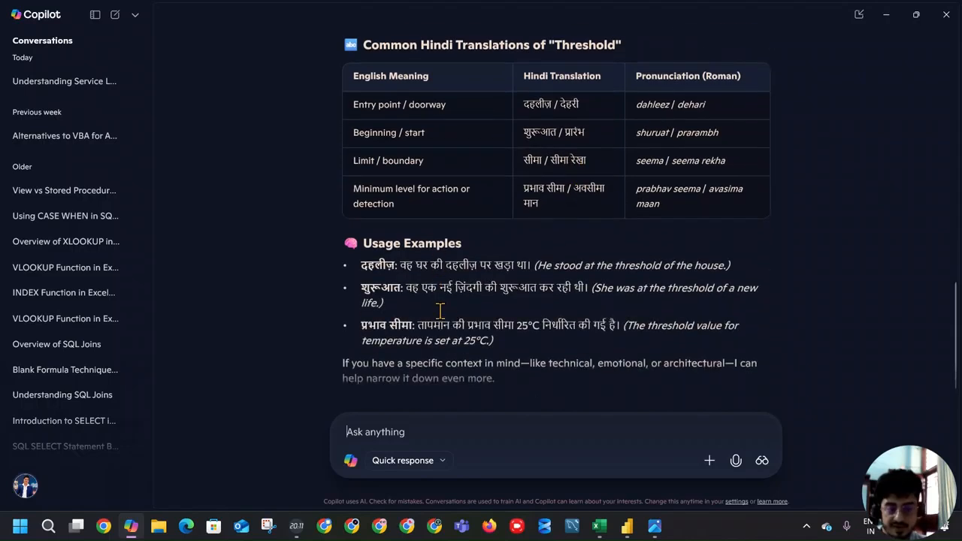
scroll(544, 271, down, 1)
Ask Copilot for the meaning of "Threshold in reporting term"
click(439, 420)
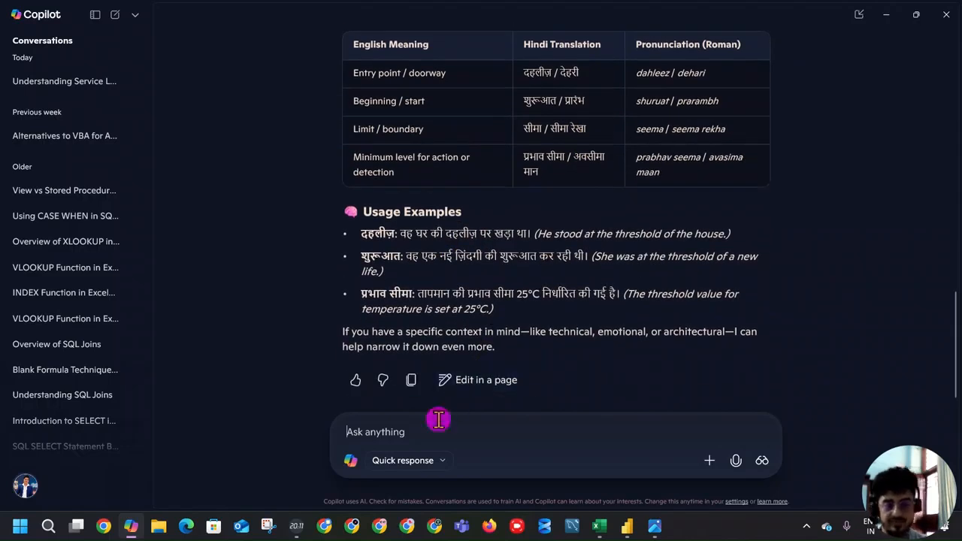
text(Threshold in rep)
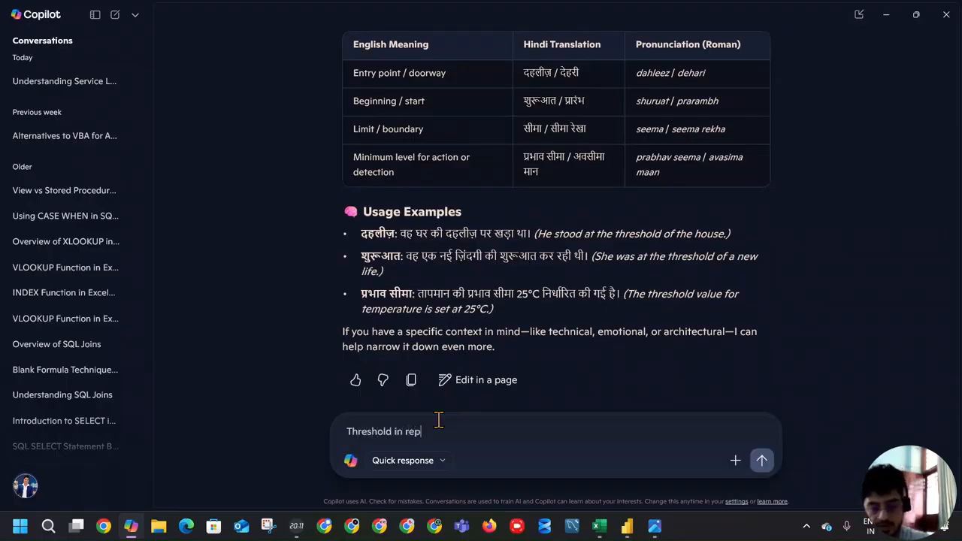
text(orting term)
key(Return)
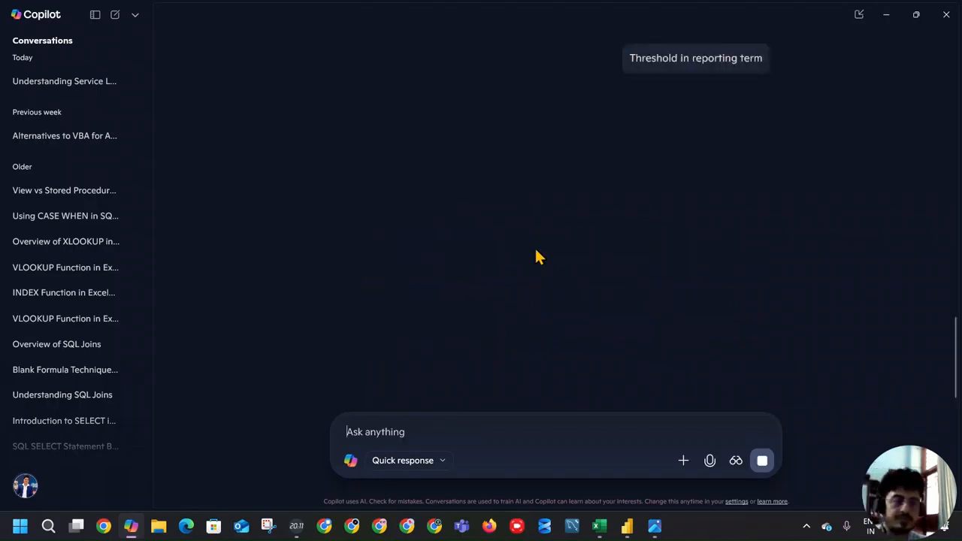
Reuse the previous question to ask Copilot "Threshold in reporting term in Hindi with example" and read the explanation
drag(632, 62, 768, 59)
key(ctrl+c)
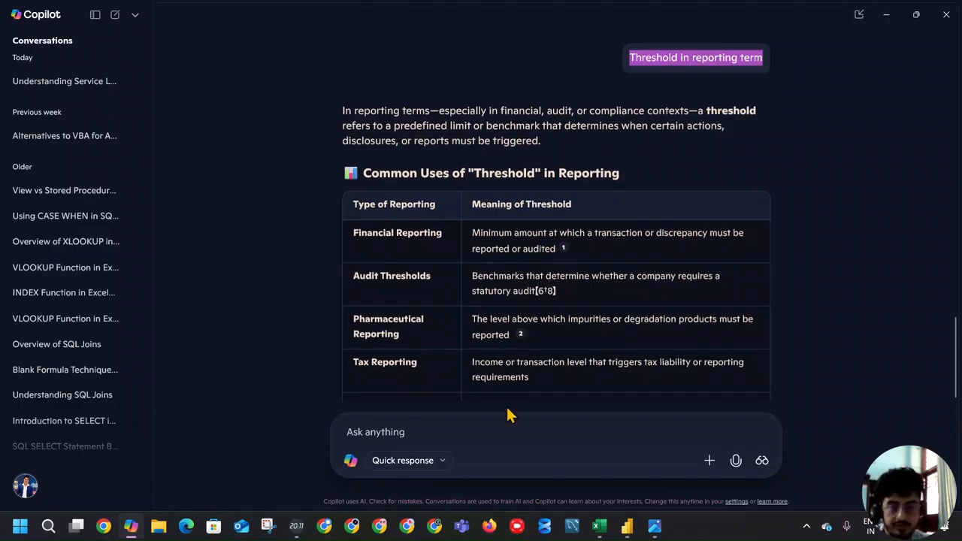
click(488, 439)
key(ctrl+v)
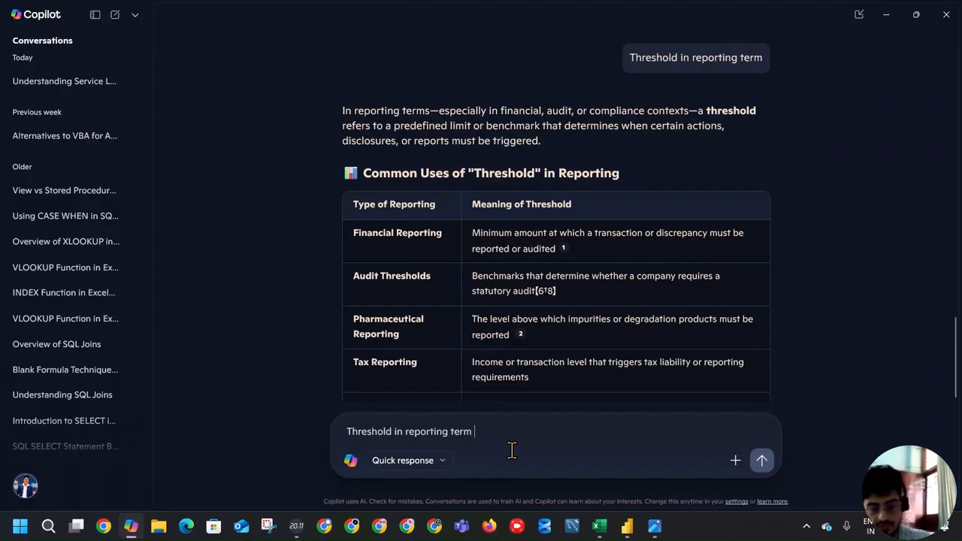
text(in Hindi with examp)
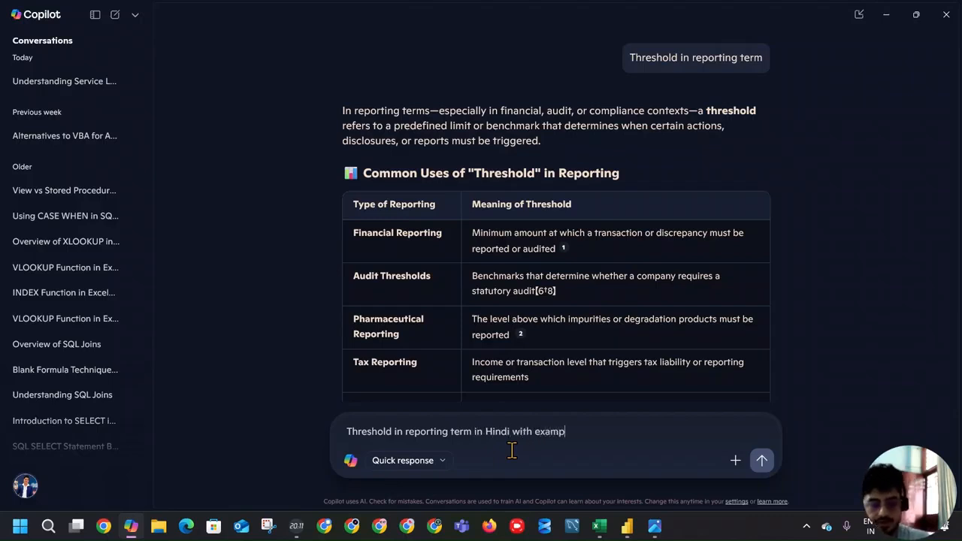
text(le)
key(Return)
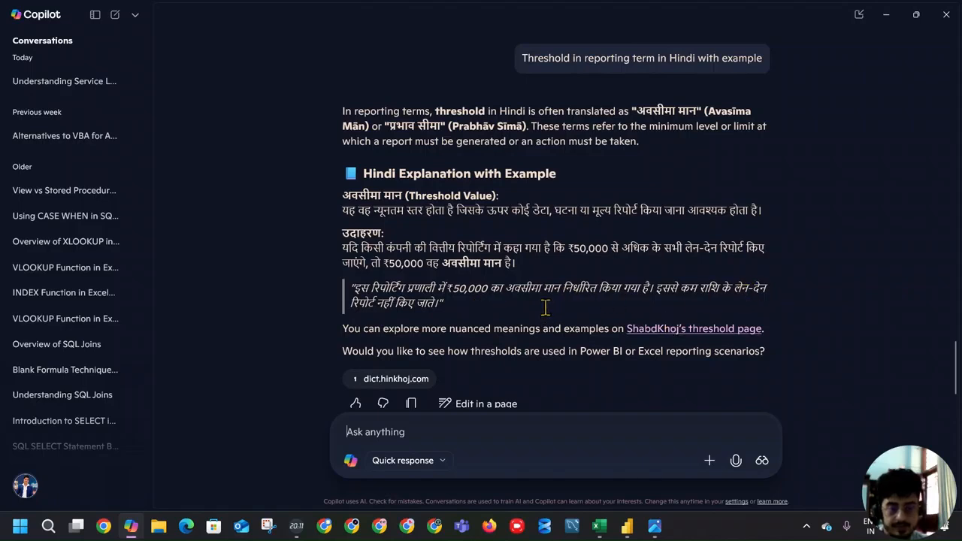
scroll(586, 293, down, 1)
scroll(610, 275, up, 2)
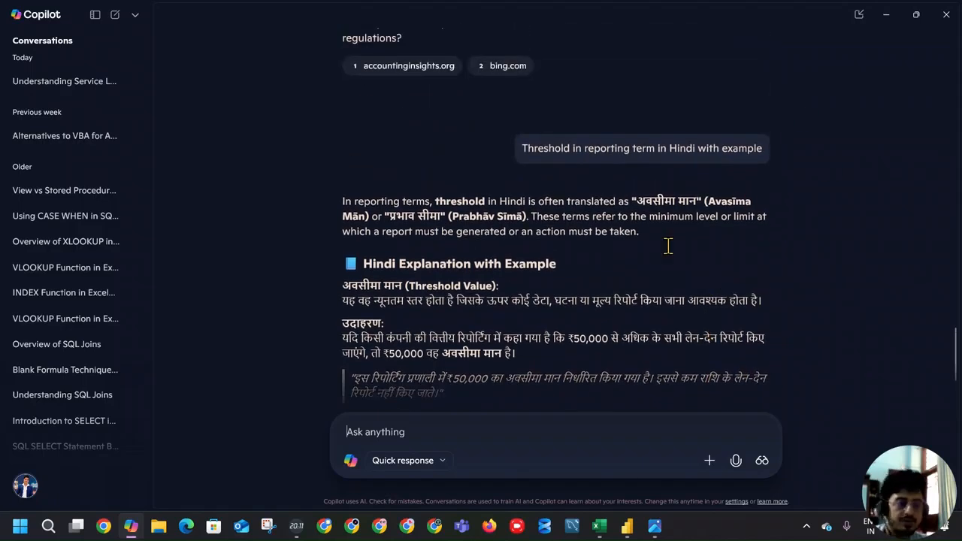
scroll(677, 250, down, 3)
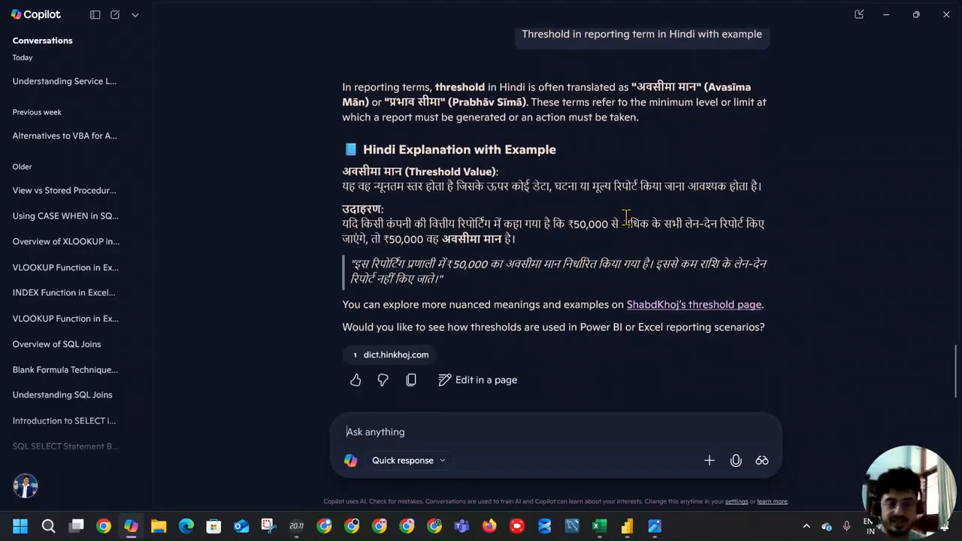
scroll(657, 159, up, 4)
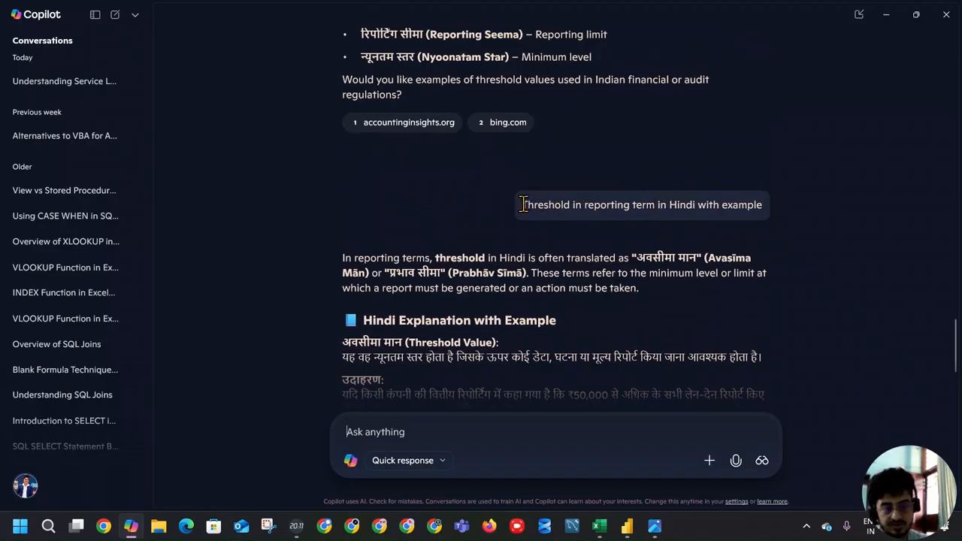
Copy the question "Threshold in reporting term in Hindi with example" from Copilot and open the Perplexity site in Chrome
drag(522, 204, 772, 203)
key(ctrl+c)
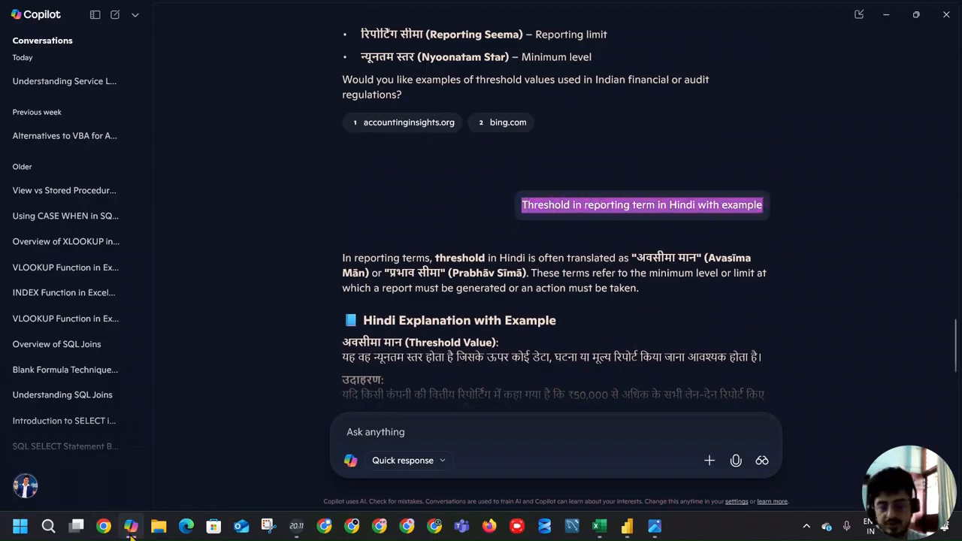
mouse_move(131, 530)
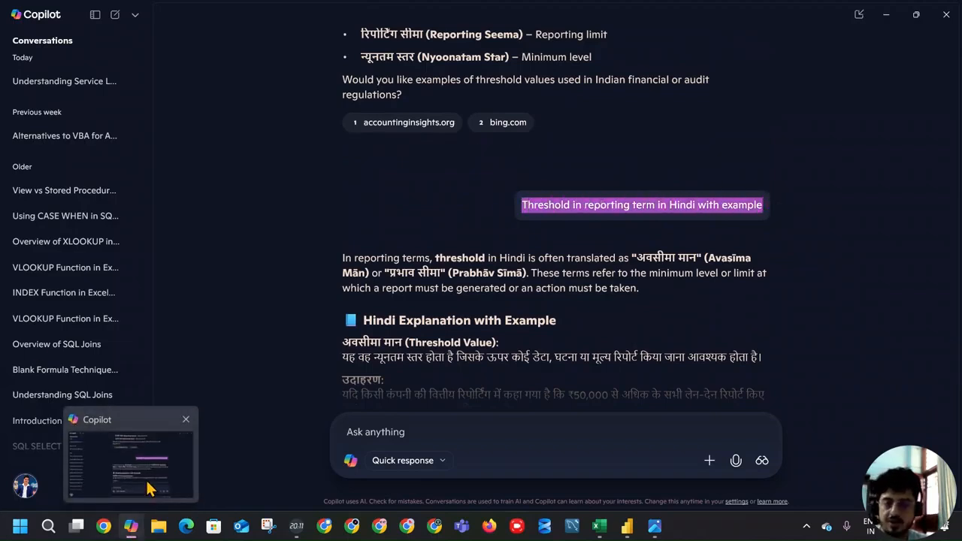
click(103, 527)
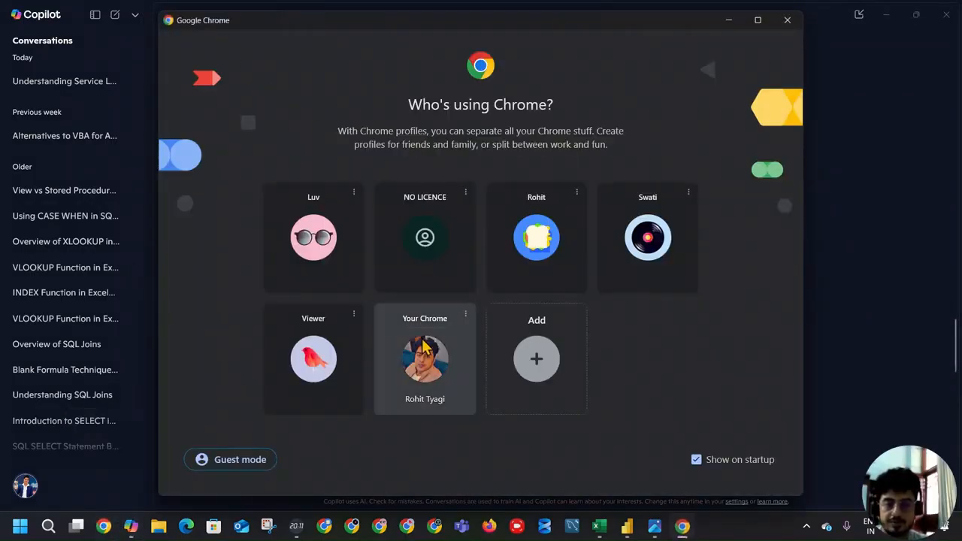
click(425, 352)
click(258, 41)
text(perplexity)
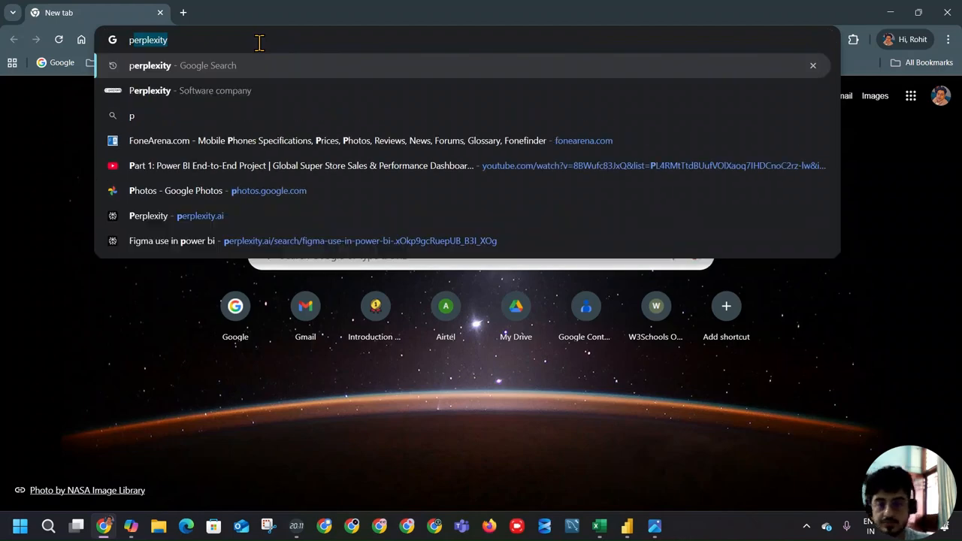
click(253, 69)
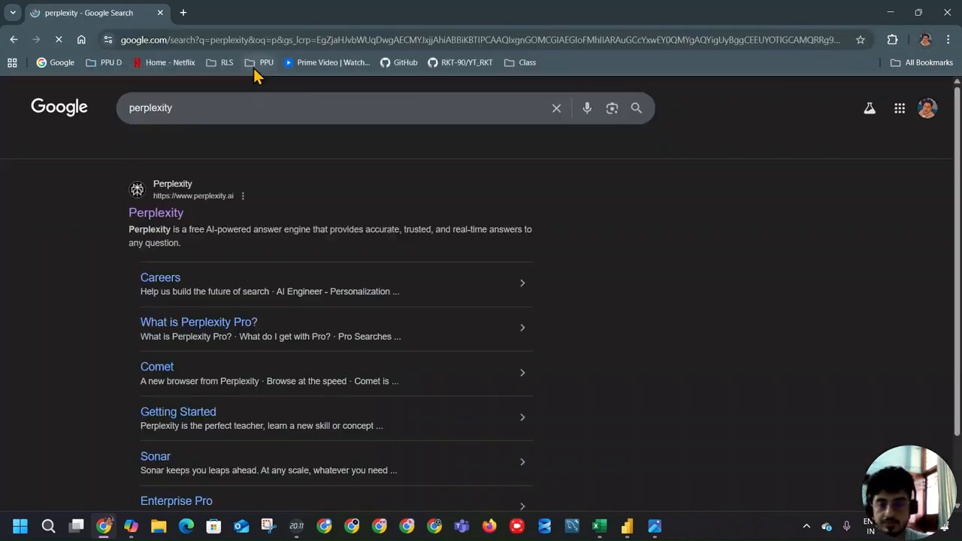
click(179, 214)
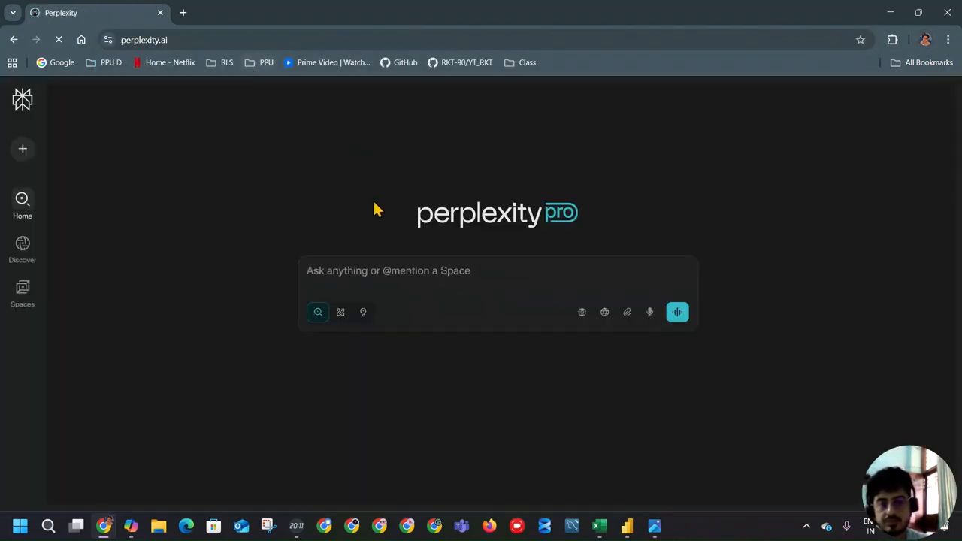
Ask Perplexity "Threshold in reporting term in Hindi with example", read the example in its answer, and minimize the browser
click(381, 270)
key(ctrl+v)
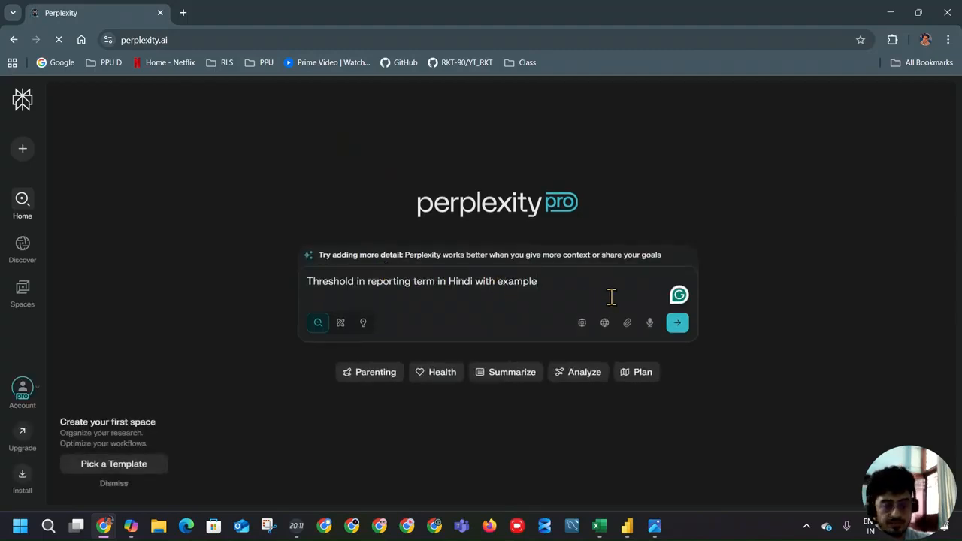
key(Return)
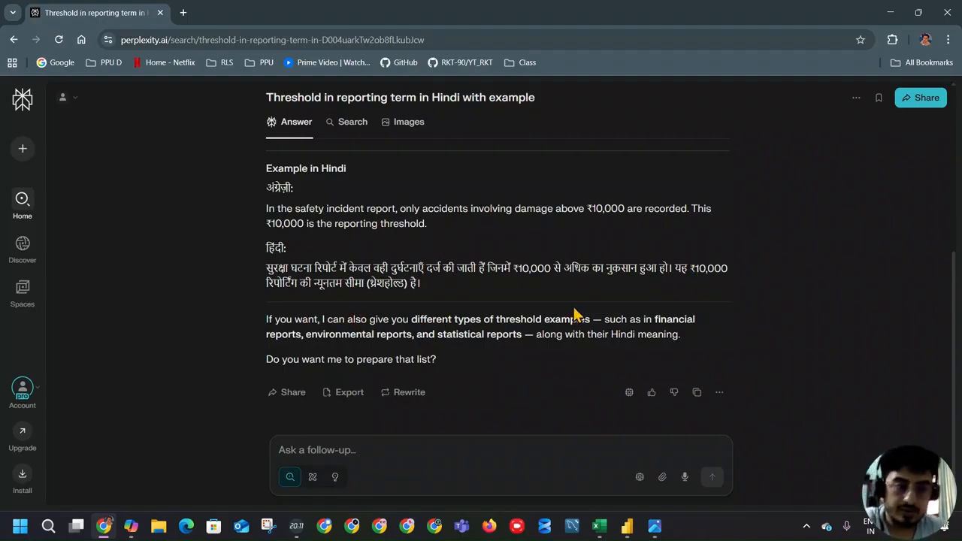
scroll(575, 309, down, 1)
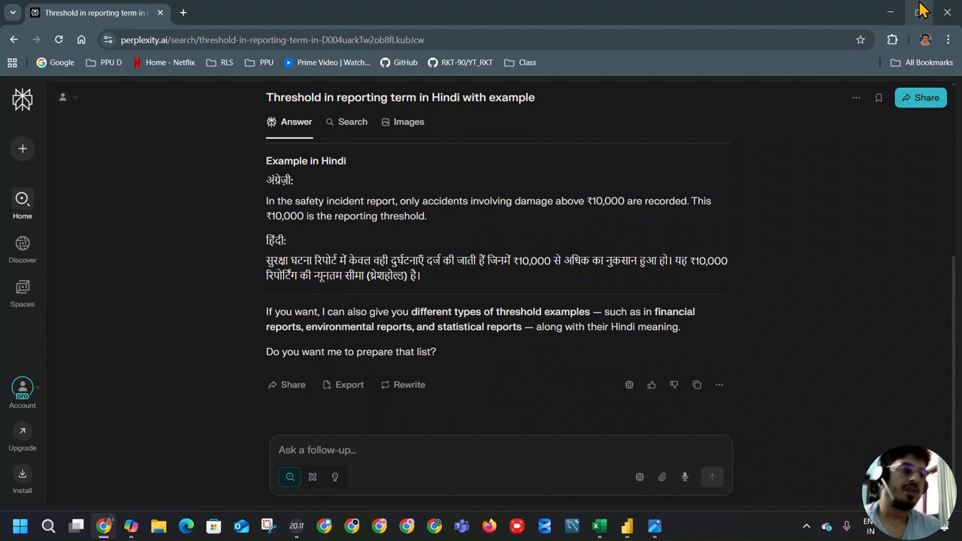
click(890, 12)
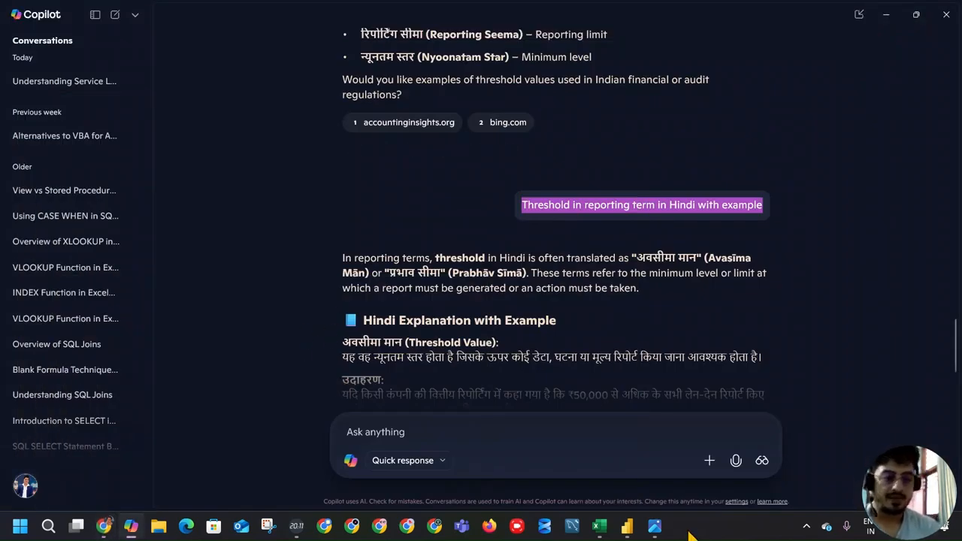
Switch back to Power BI and define the Threshold variable in SLA Status as [SLA Target] * 0.1
click(627, 526)
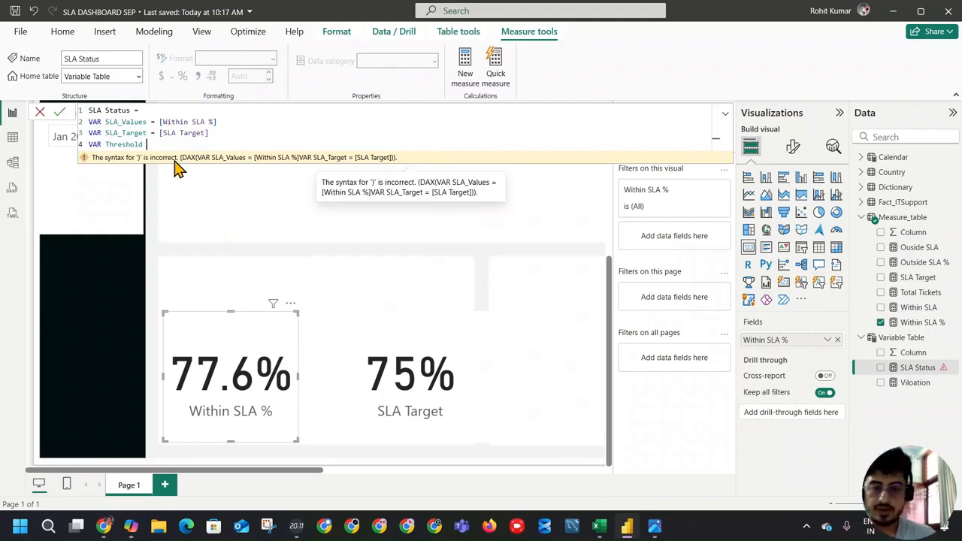
text(= sla)
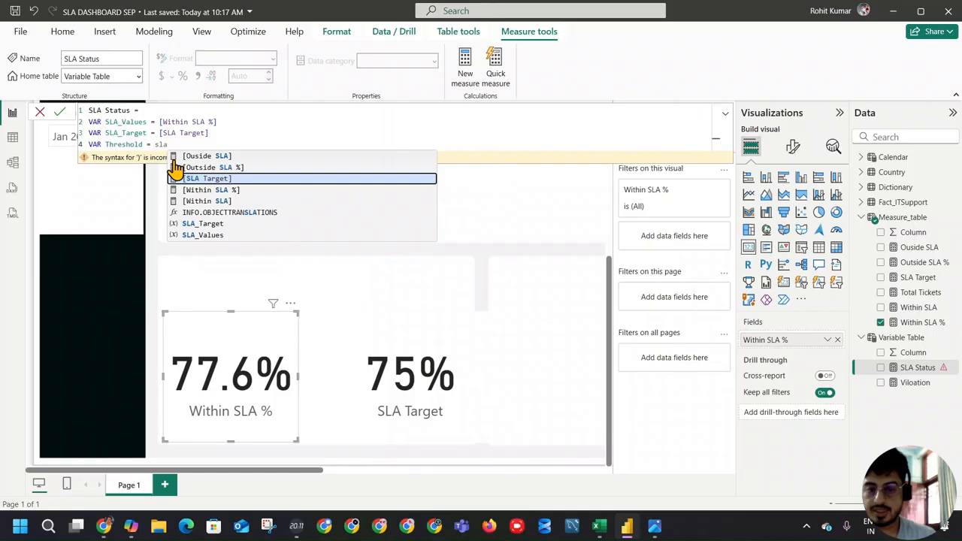
text(*)
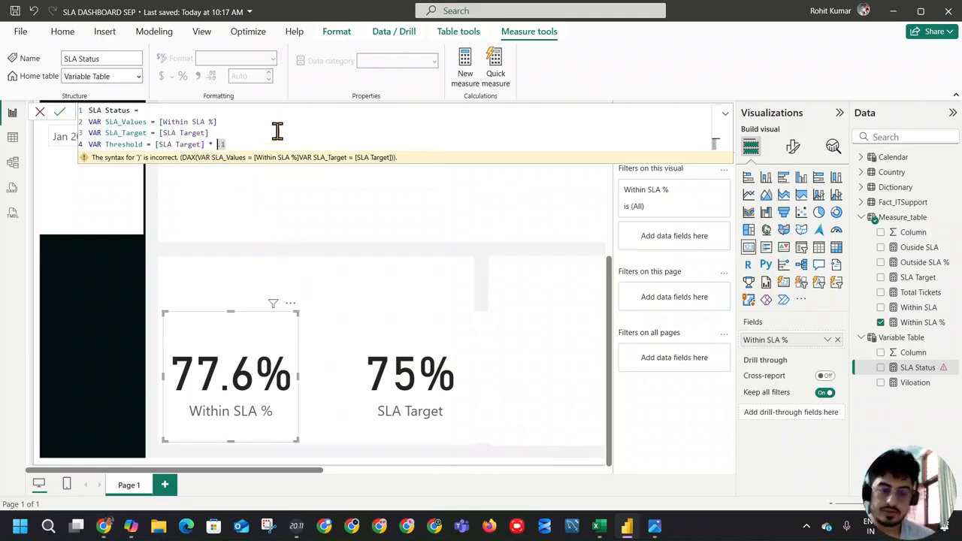
click(61, 112)
Reuse the threshold expression to create a measure TH = [SLA Target] * 0.1 in Measure_table and format it as a percentage
drag(155, 144, 256, 142)
key(ctrl+c)
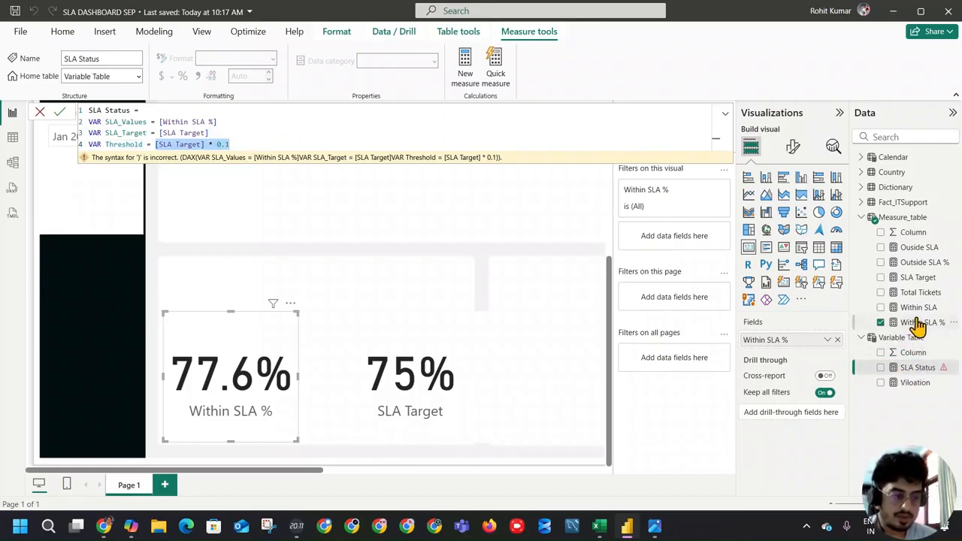
click(917, 278)
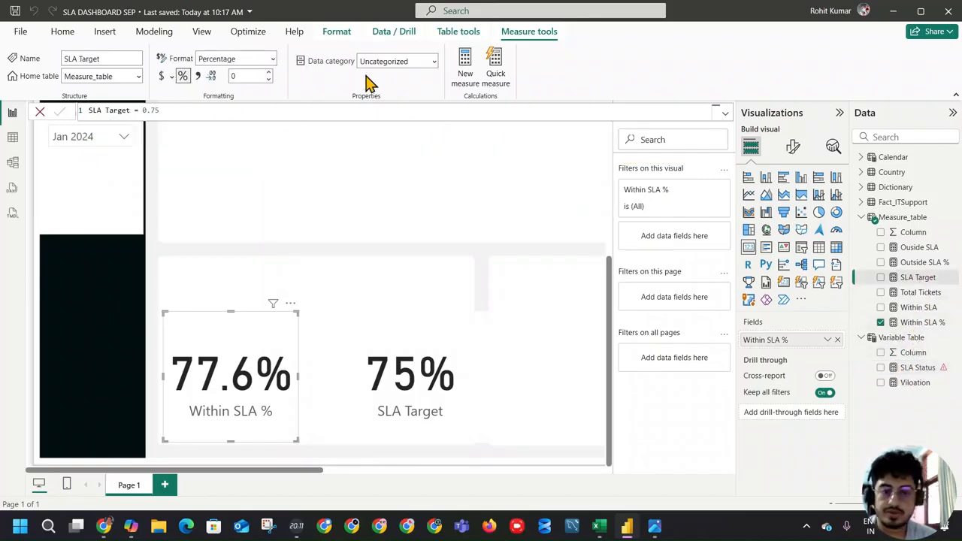
click(460, 75)
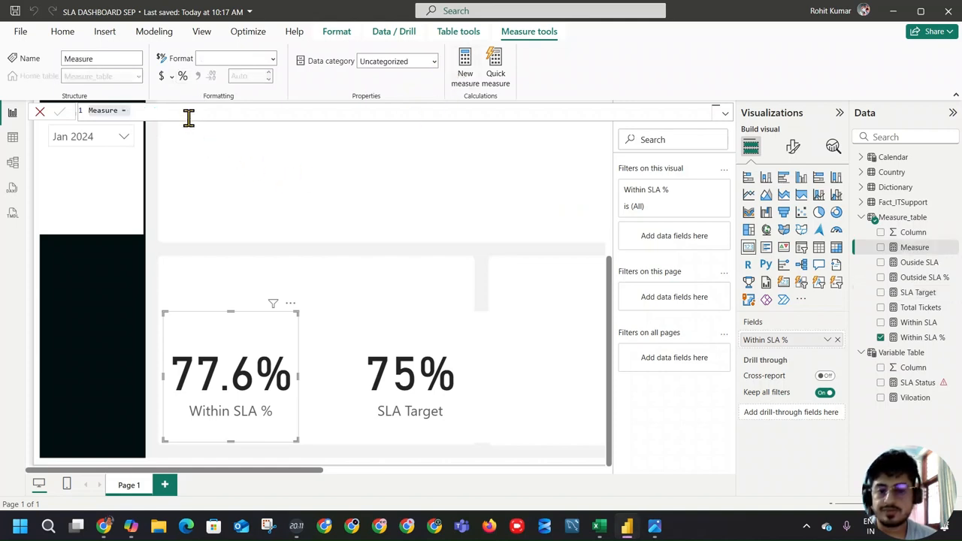
key(ctrl+v)
click(88, 110)
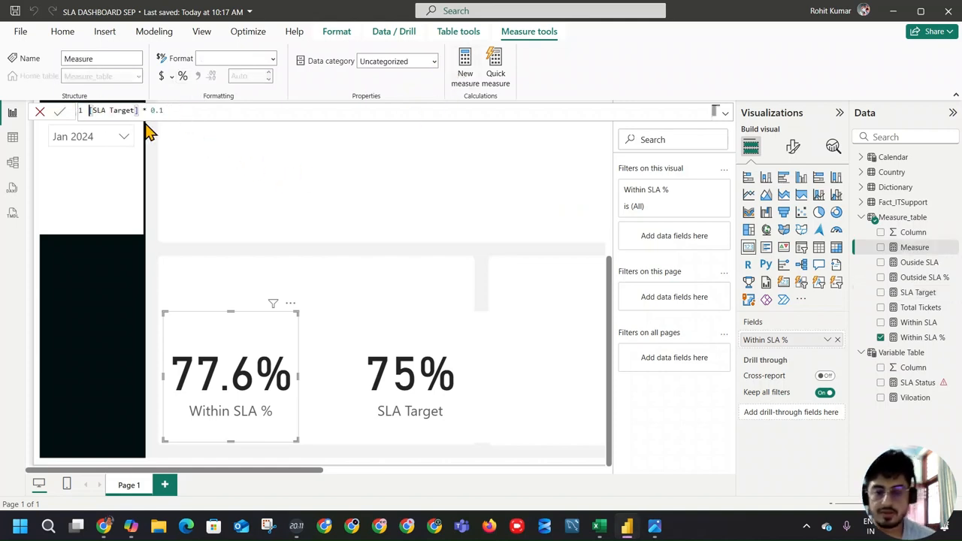
text(TH =)
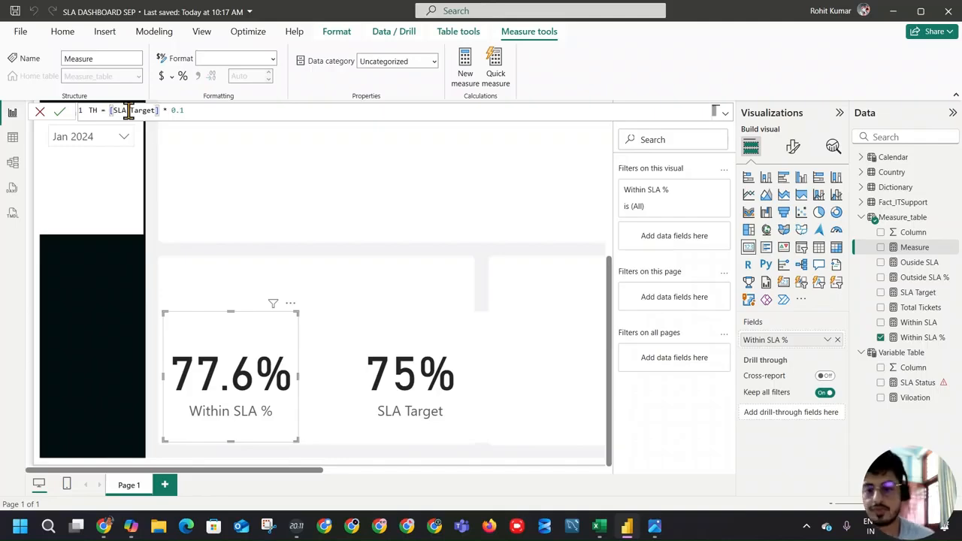
click(63, 114)
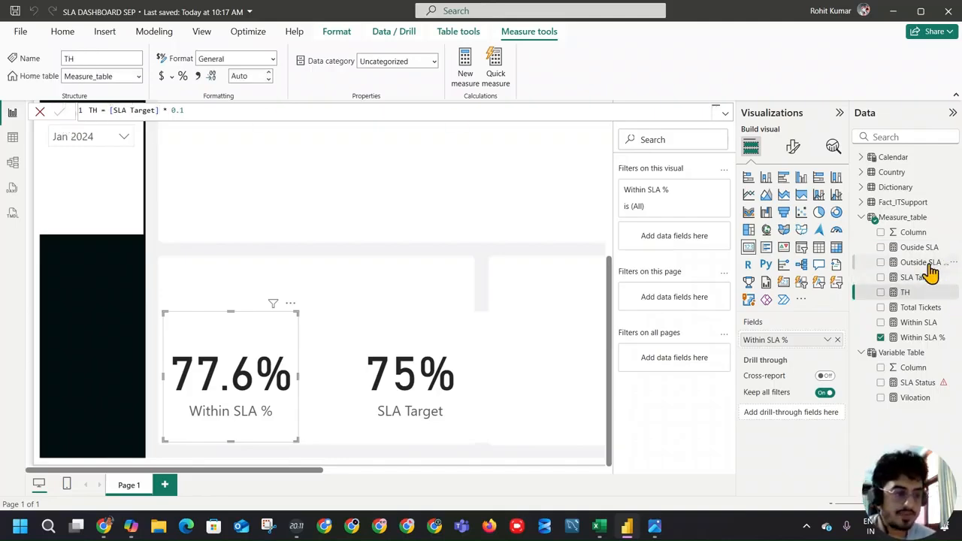
click(928, 293)
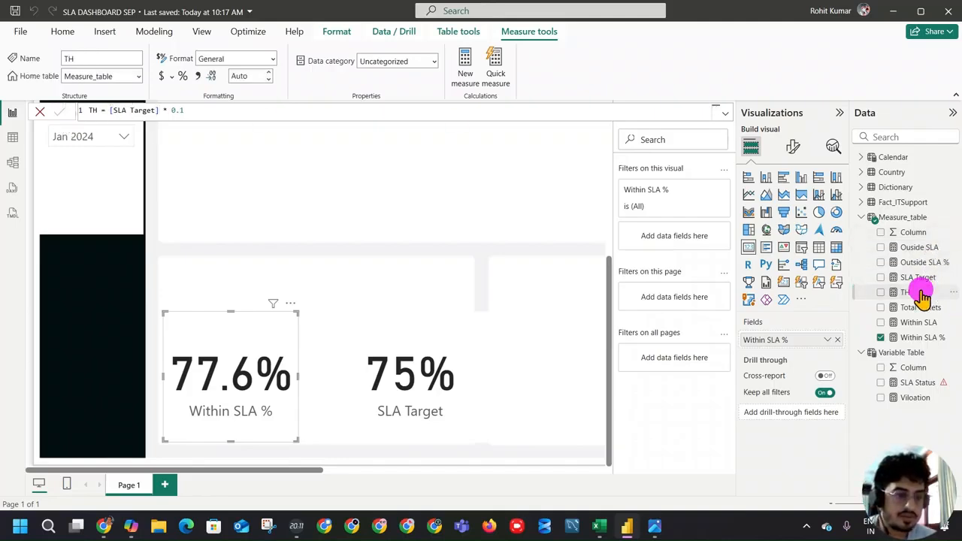
click(182, 77)
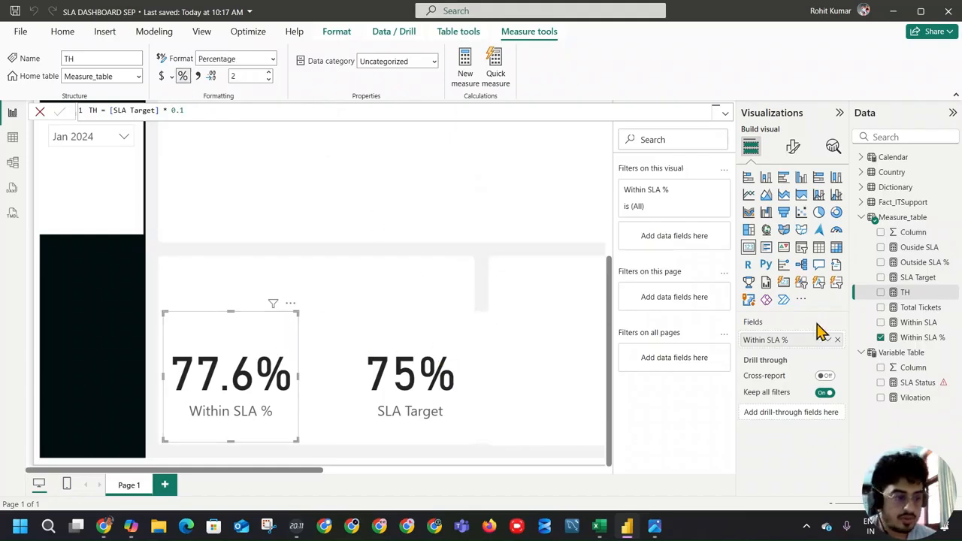
Show TH in place of Within SLA % in the card to check the threshold, and undo the swap
click(881, 292)
click(882, 338)
click(882, 293)
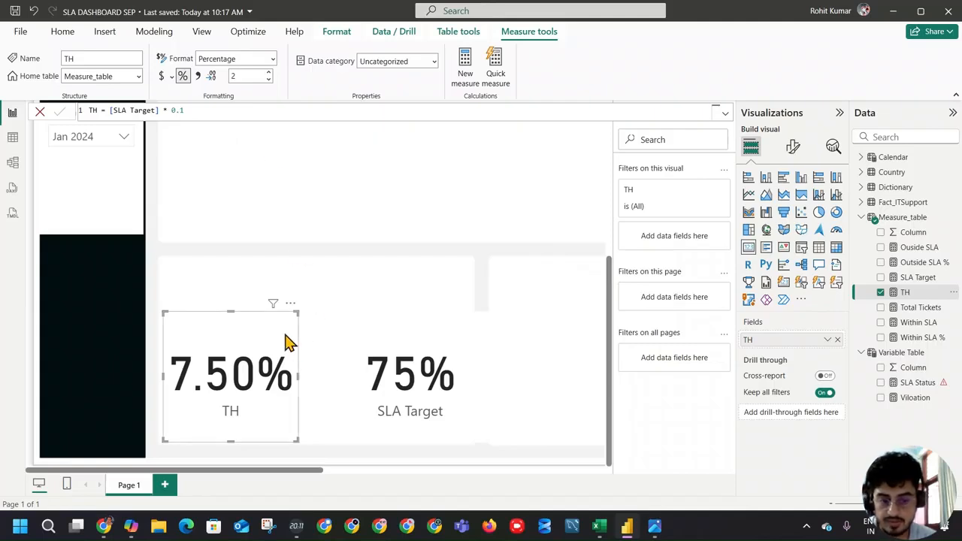
key(ctrl+z)
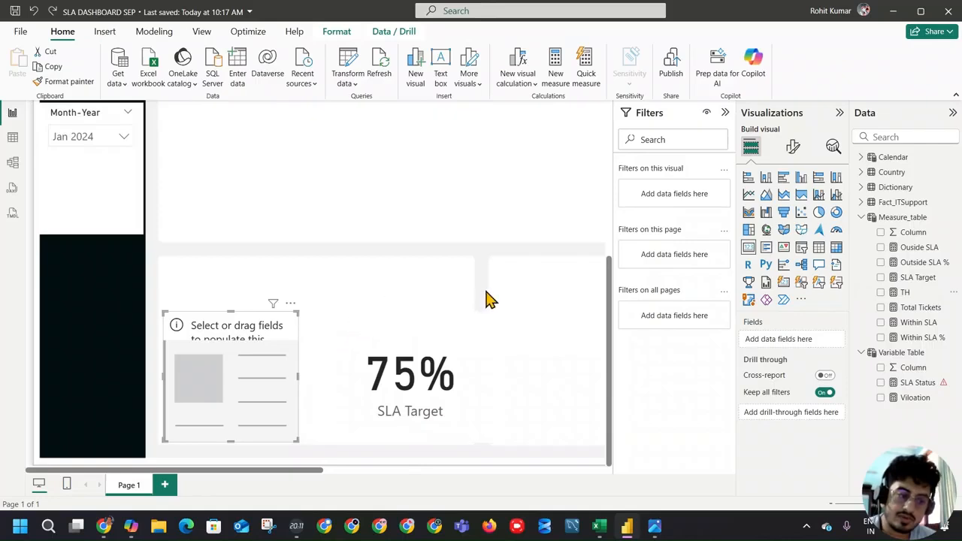
key(ctrl+z)
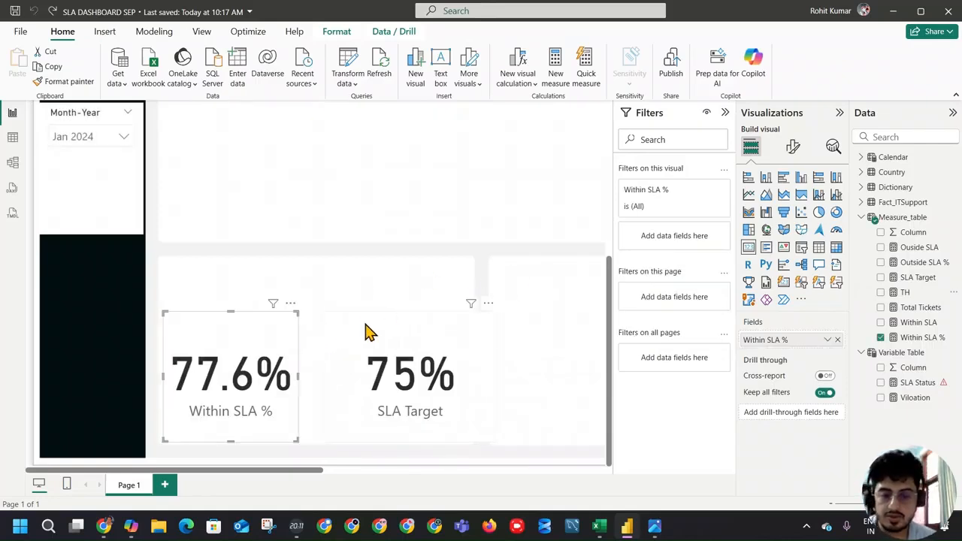
click(464, 269)
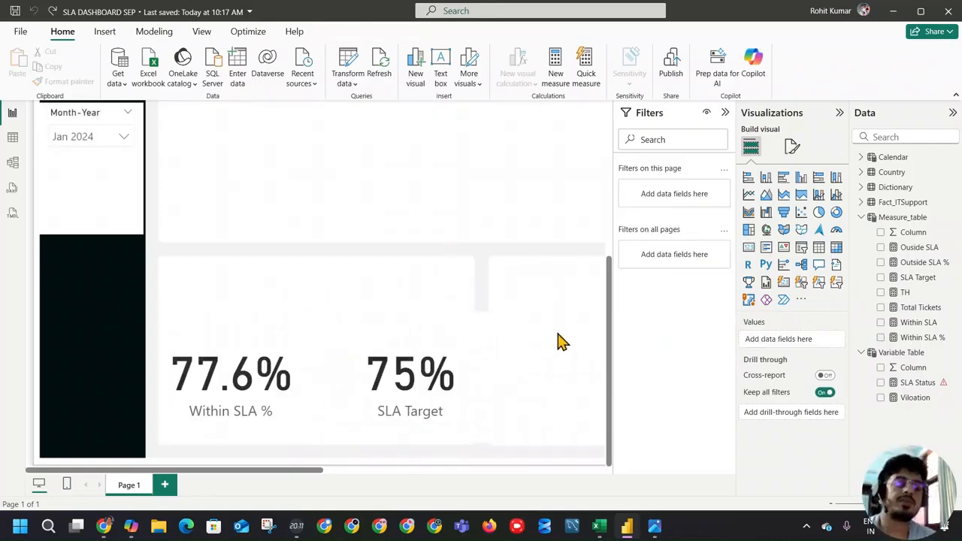
Reopen the SLA Status measure and add a RETURN line below the Threshold variable
scroll(560, 342, up, 3)
scroll(565, 338, up, 1)
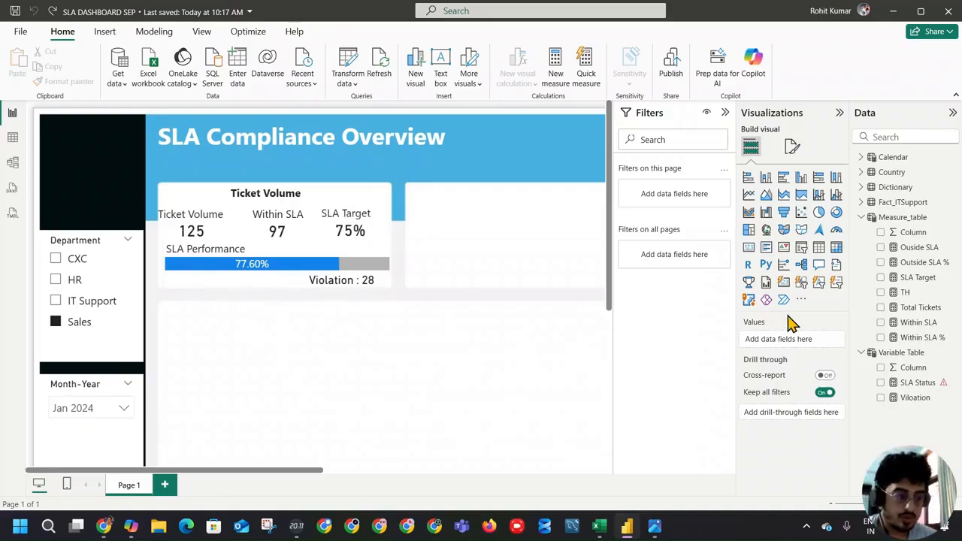
click(907, 383)
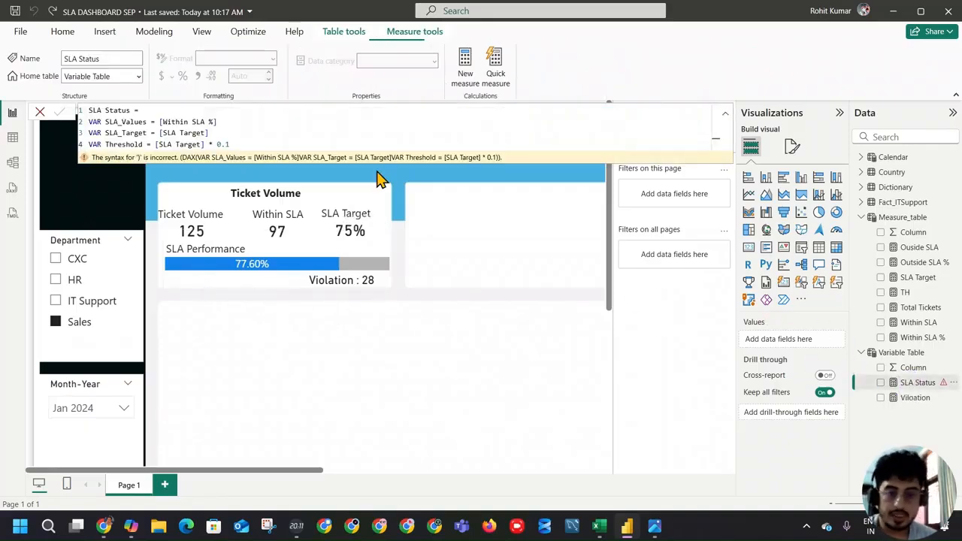
click(249, 146)
key(shift+Return)
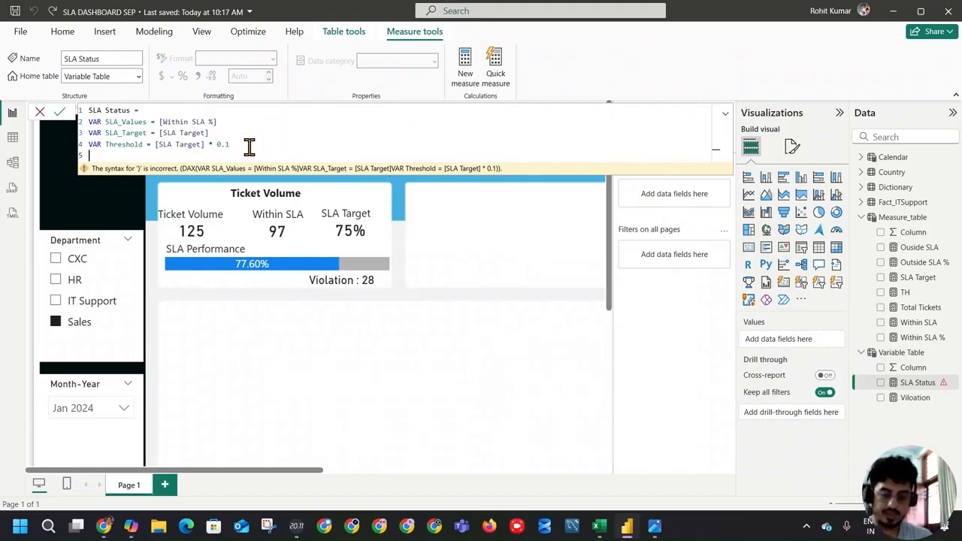
text(Retur)
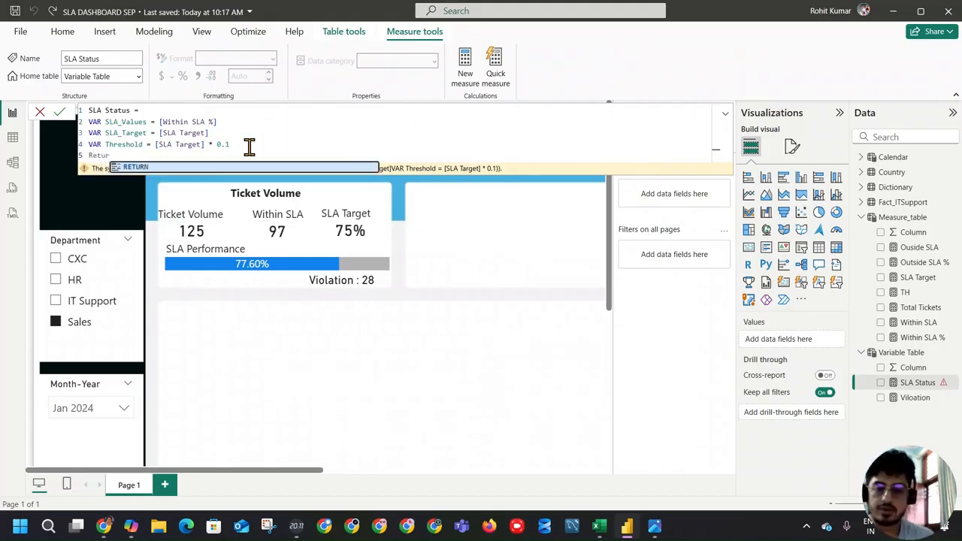
key(Tab)
Start a SWITCH expression with TRUE() as its first argument below RETURN and open a new line for the conditions
key(shift+Return)
text(sw)
key(Tab)
text(tru)
key(Tab)
text(),)
key(shift+Return)
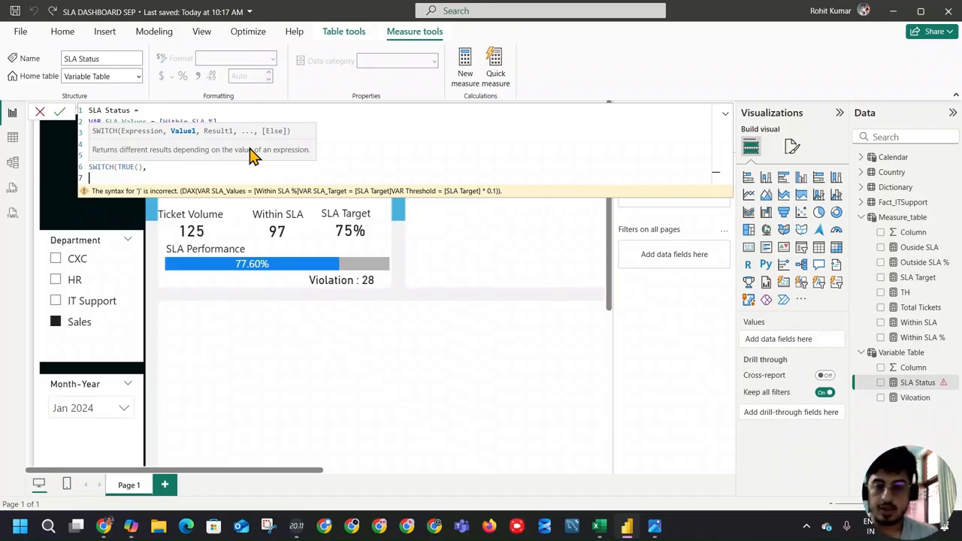
Write the first SWITCH condition as SLA_Values >= SLA_Target, using the measure's variables
text(SLA)
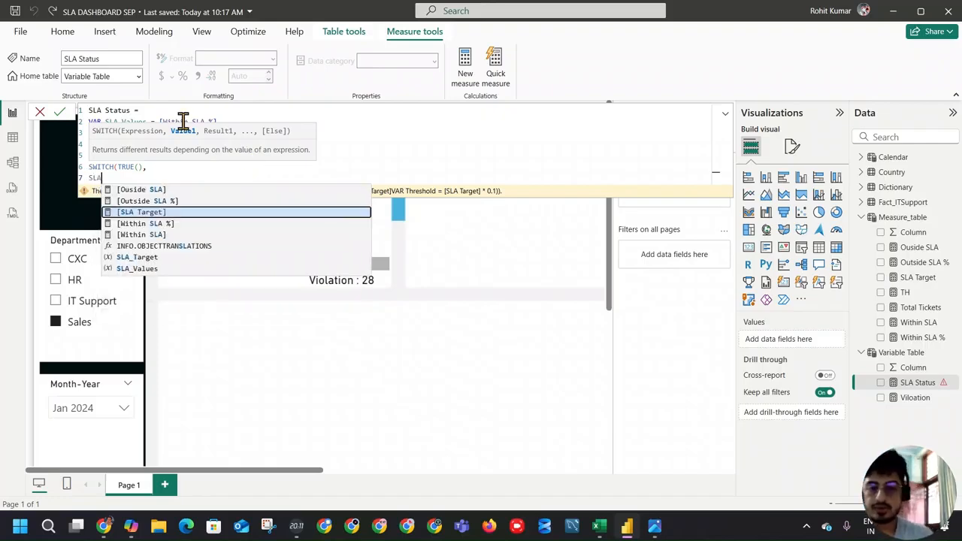
key(Down)
key(Down)
key(Down)
key(Down)
key(Down)
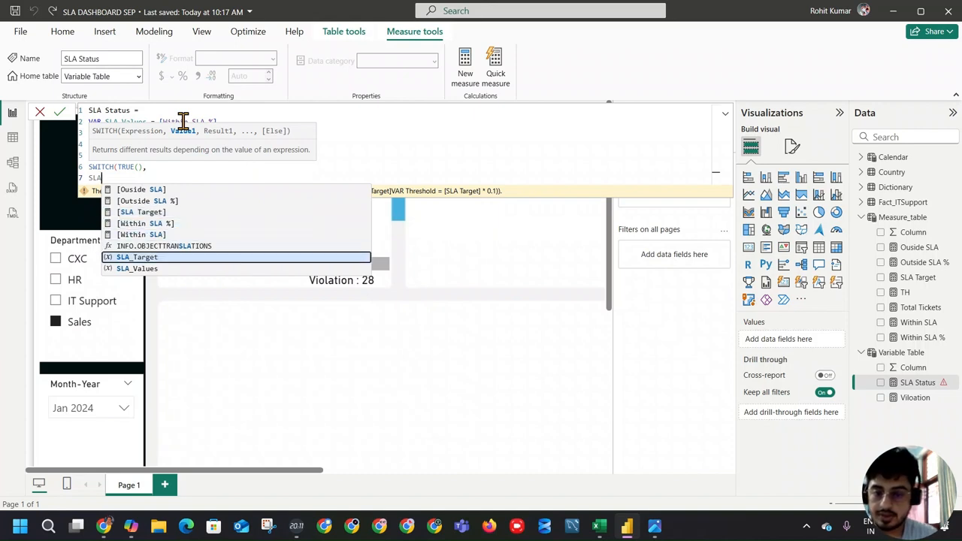
key(Tab)
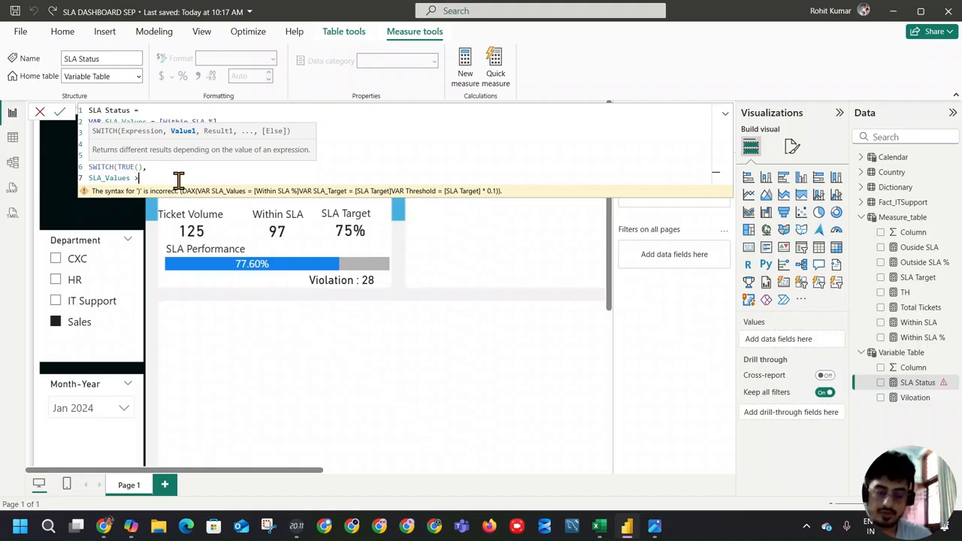
text(>= )
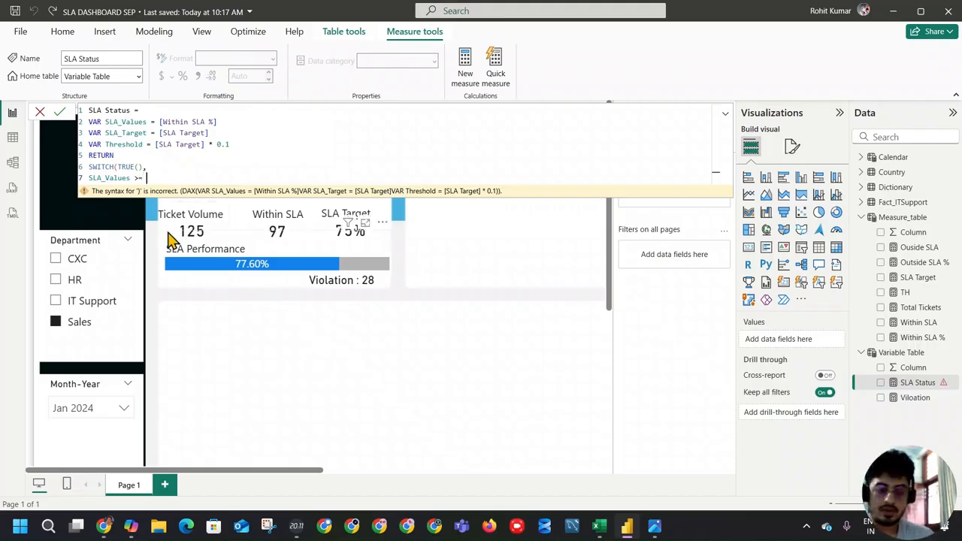
text( sla)
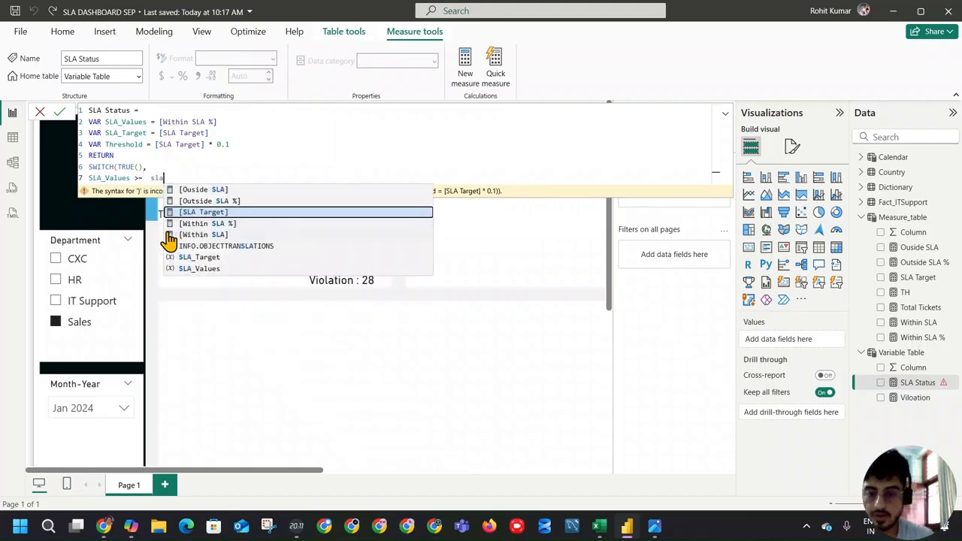
click(199, 258)
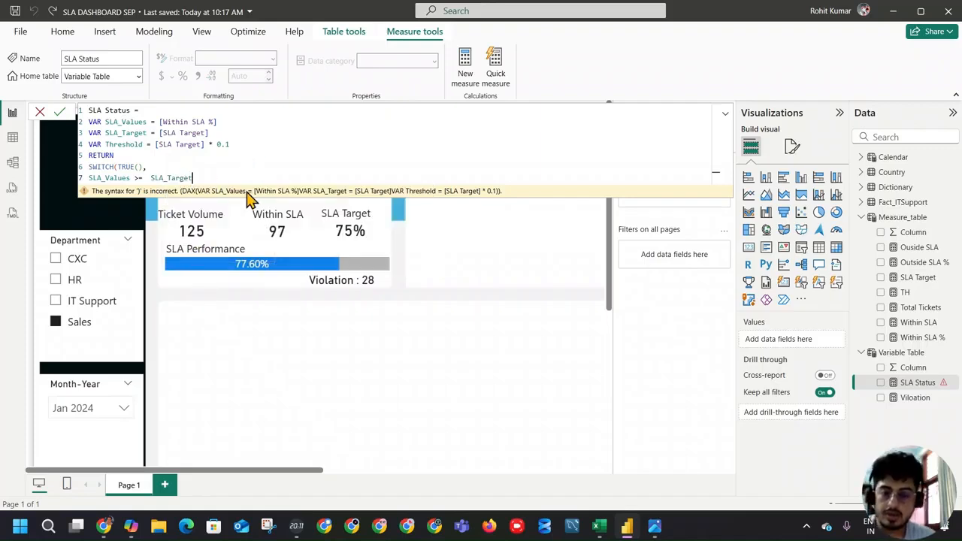
scroll(380, 339, down, 3)
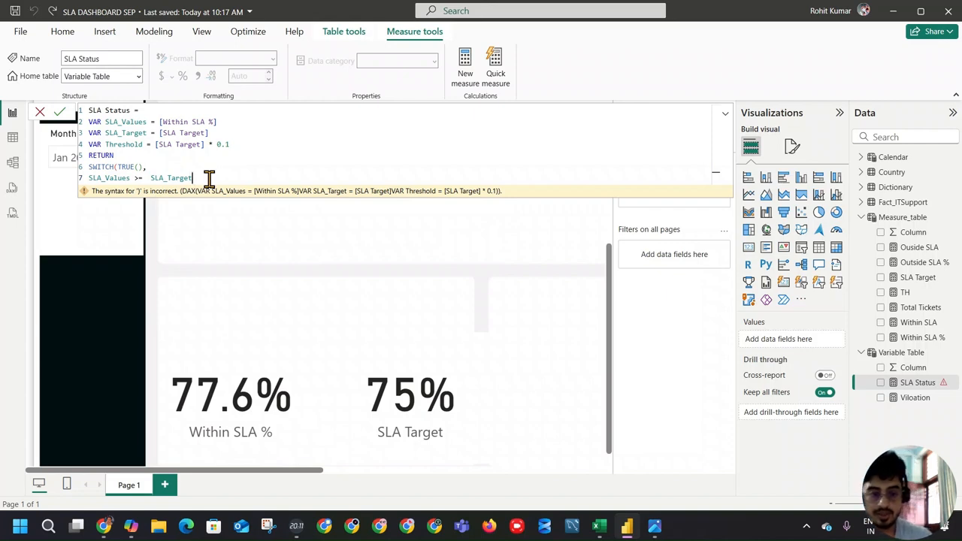
Give the first condition the result "Target Met" and open a new line below it
text(,)
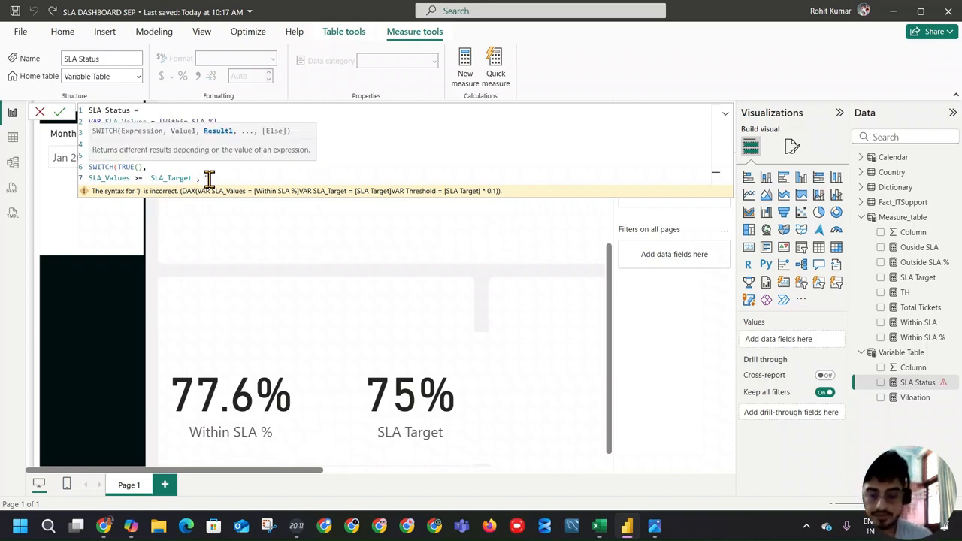
text( "Target Met)
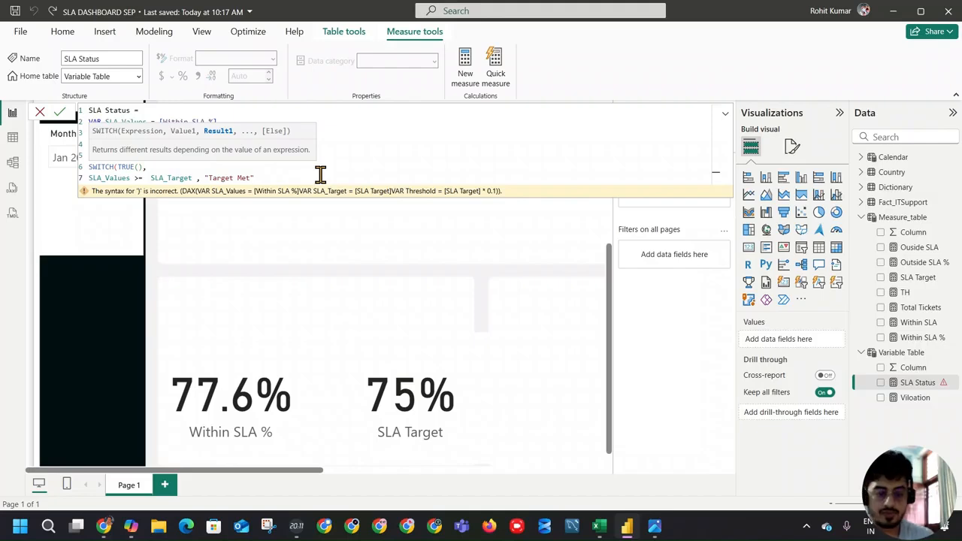
key(shift+Return)
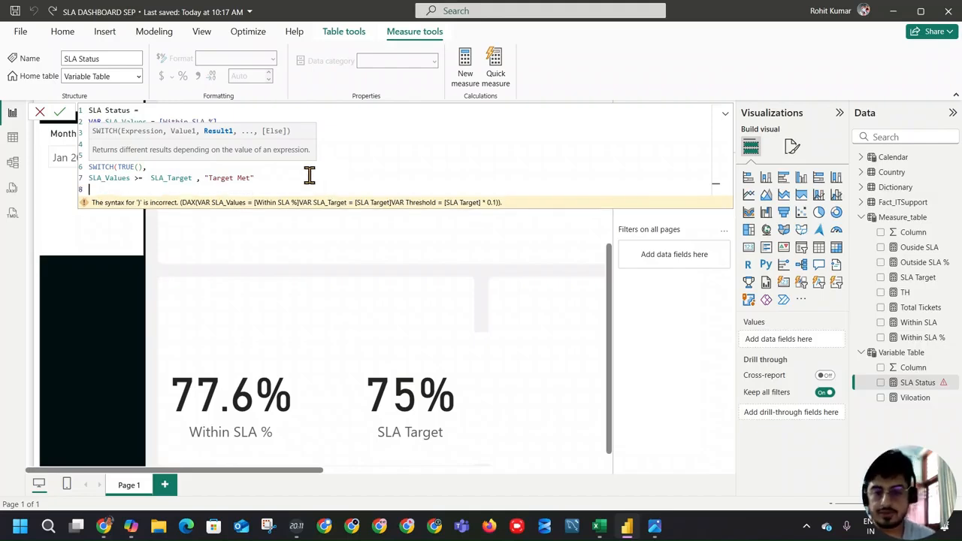
Duplicate the "Target Met" condition onto the new line and separate the two conditions with a comma
drag(309, 177, 78, 180)
key(ctrl+c)
click(85, 189)
key(ctrl+v)
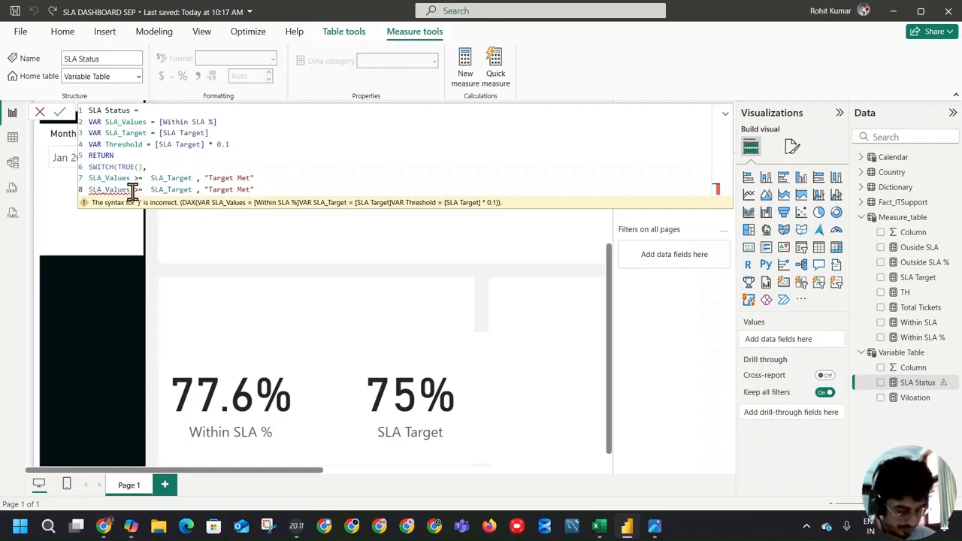
click(273, 173)
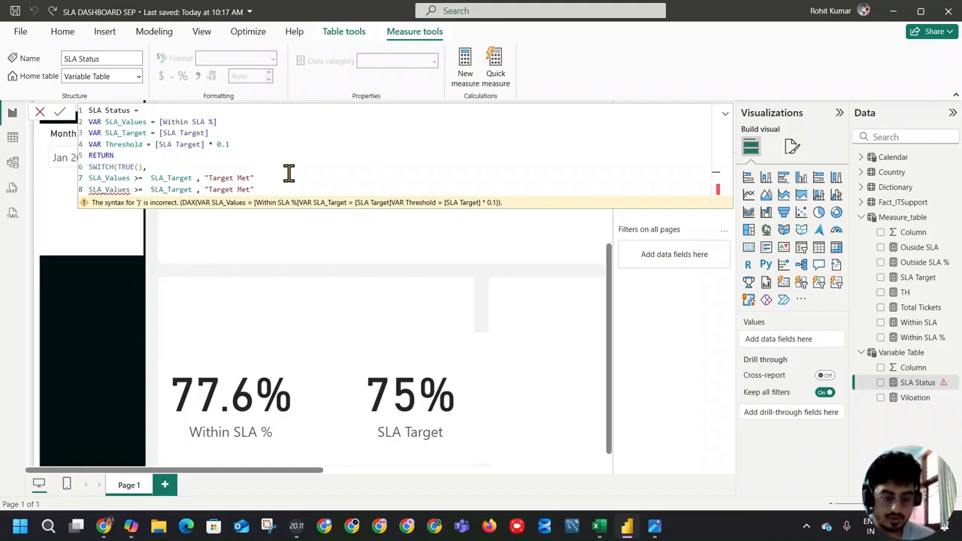
text(,)
click(270, 190)
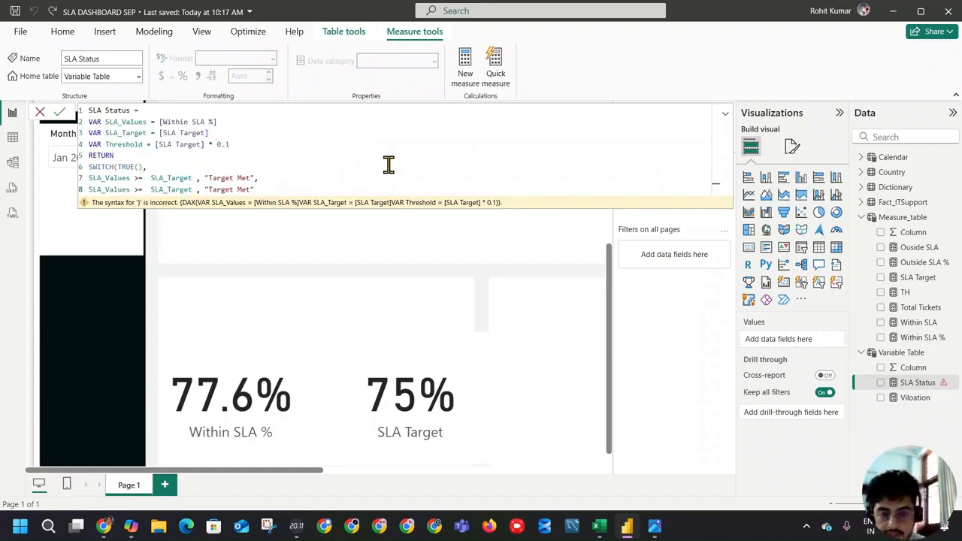
Extend the second condition's comparison to SLA_Target - Threshold
key(Left)
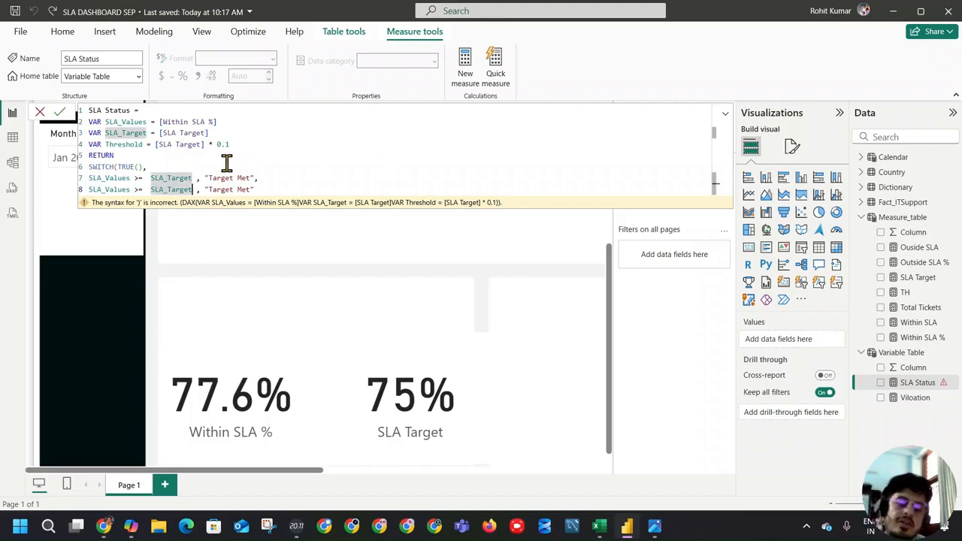
text(-)
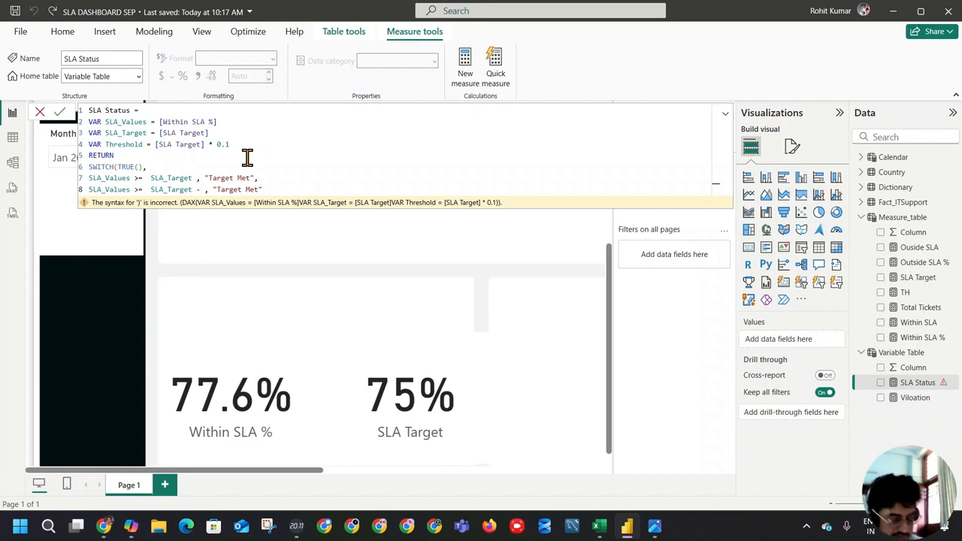
text( thr)
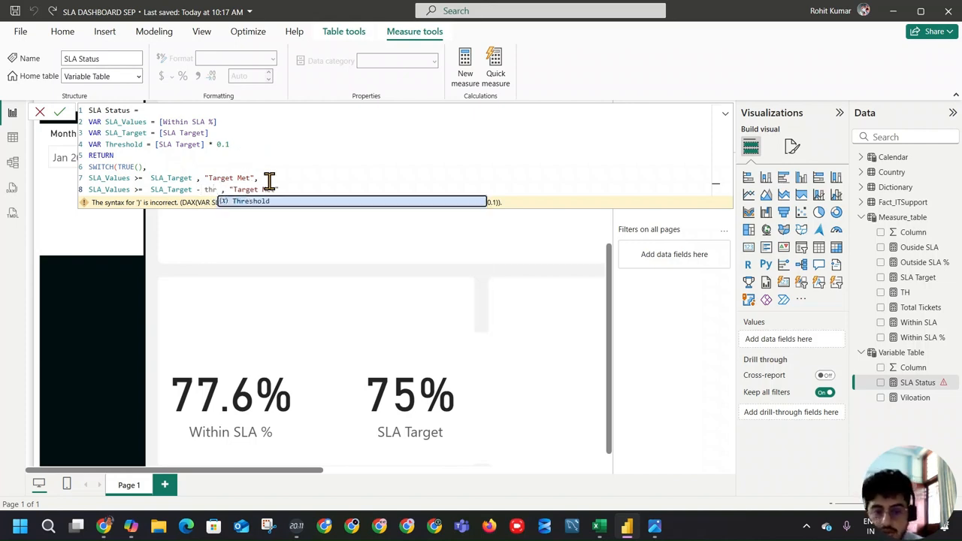
key(Tab)
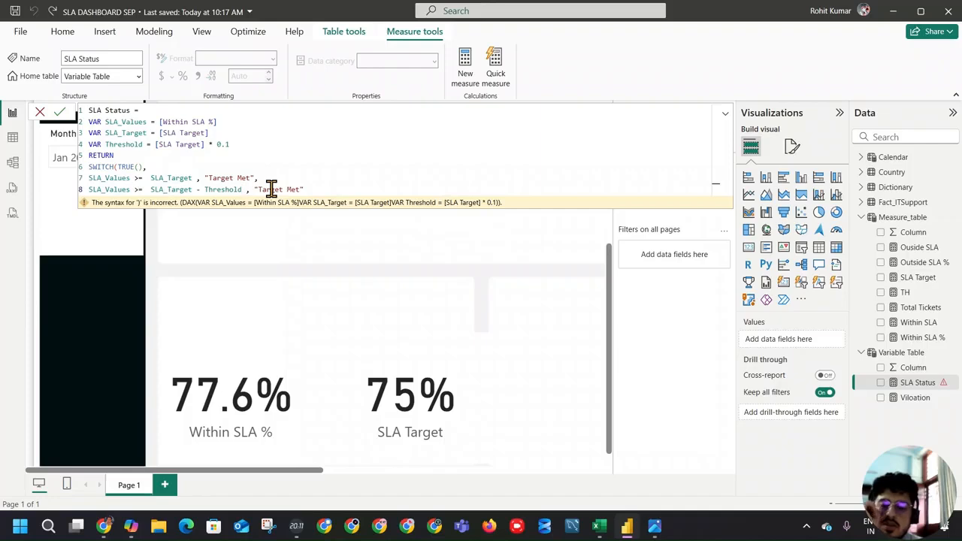
Replace the second condition's result with "Close to Target", end it with a comma and start a new line
click(317, 186)
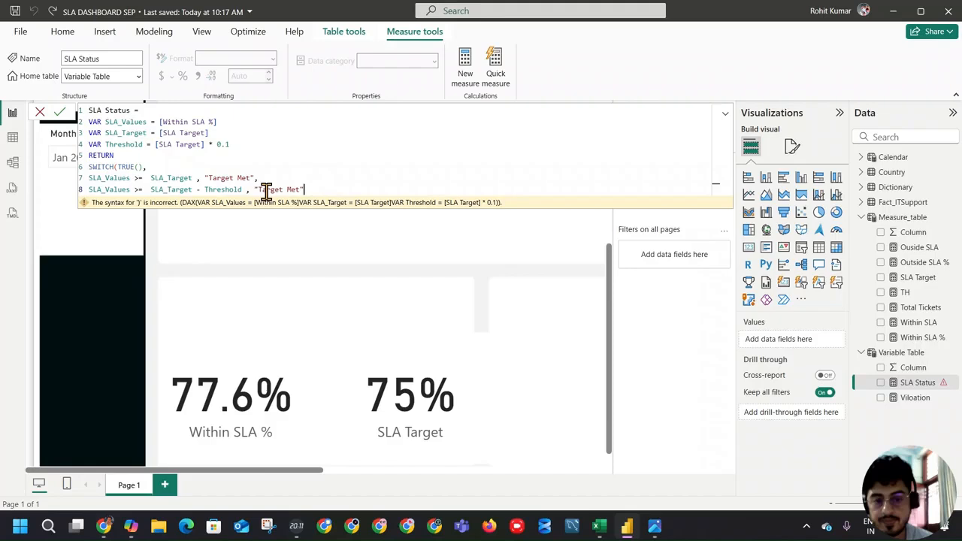
click(298, 187)
drag(298, 187, 258, 188)
text(c)
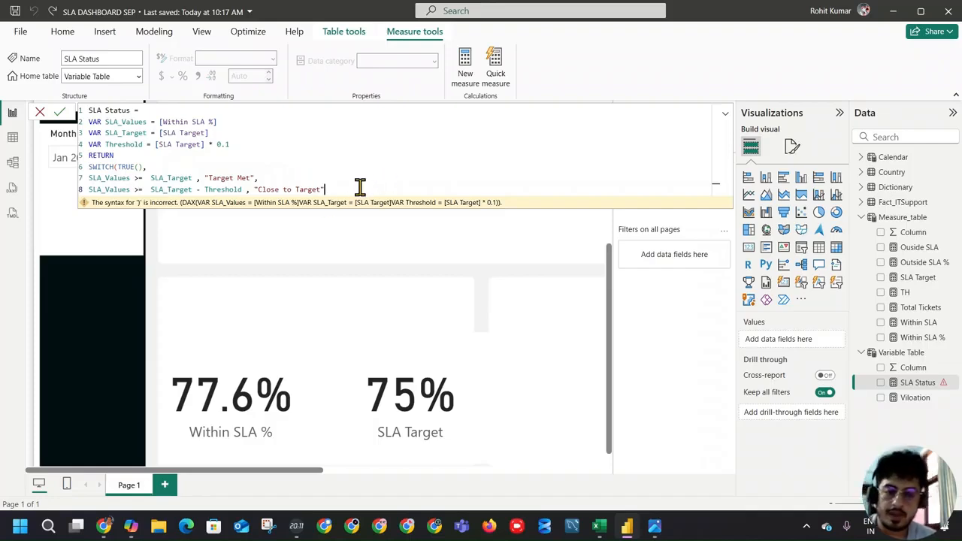
text(,)
key(shift+Return)
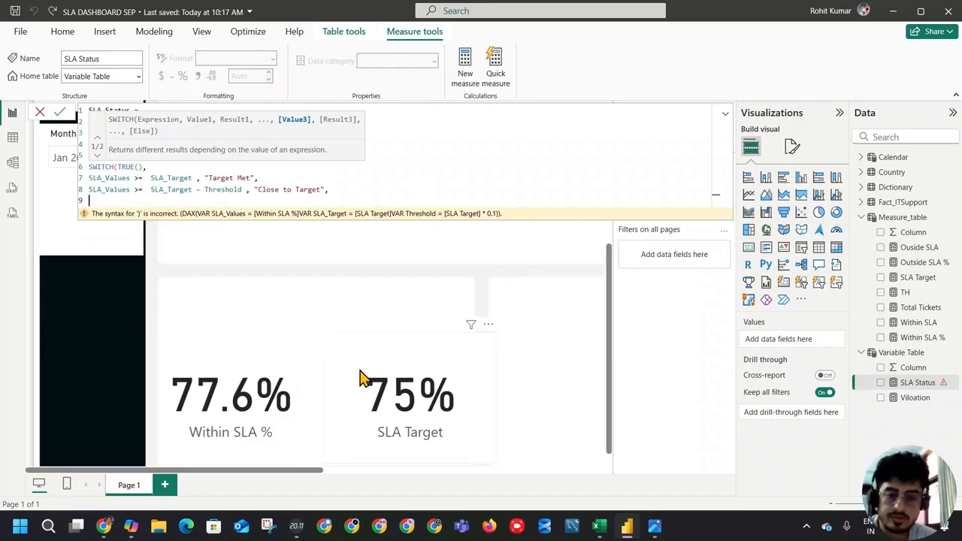
Close the SWITCH with a parenthesis and duplicate the "Close to Target" condition on a new line above it
text())
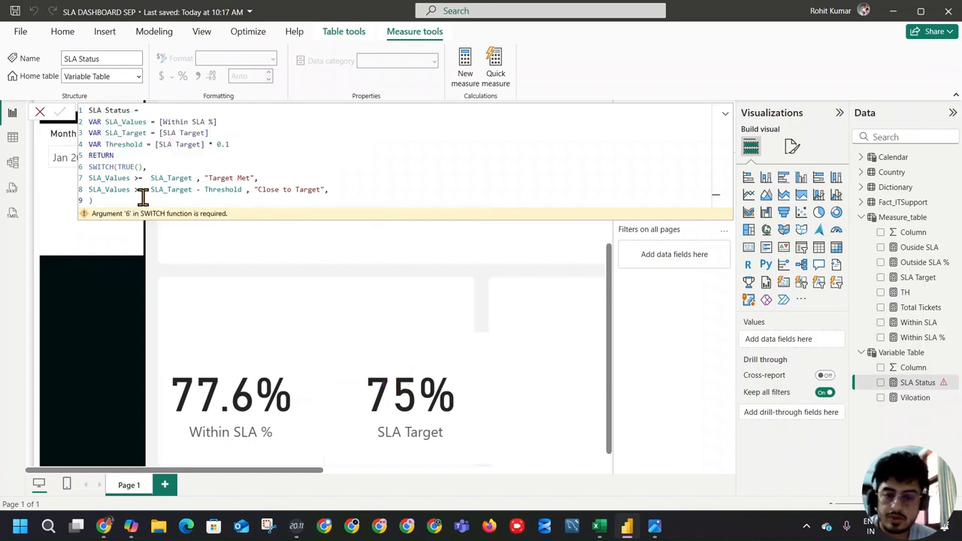
click(339, 189)
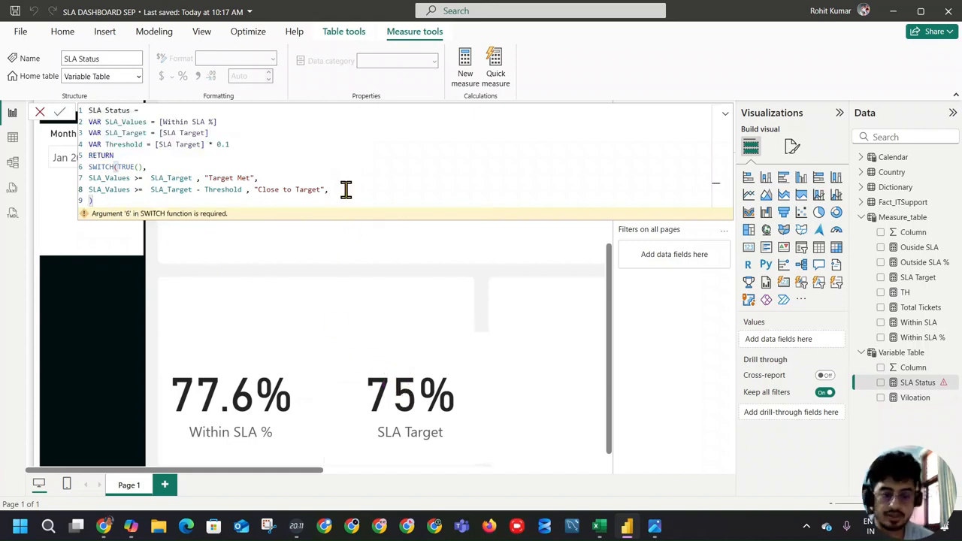
key(shift+Return)
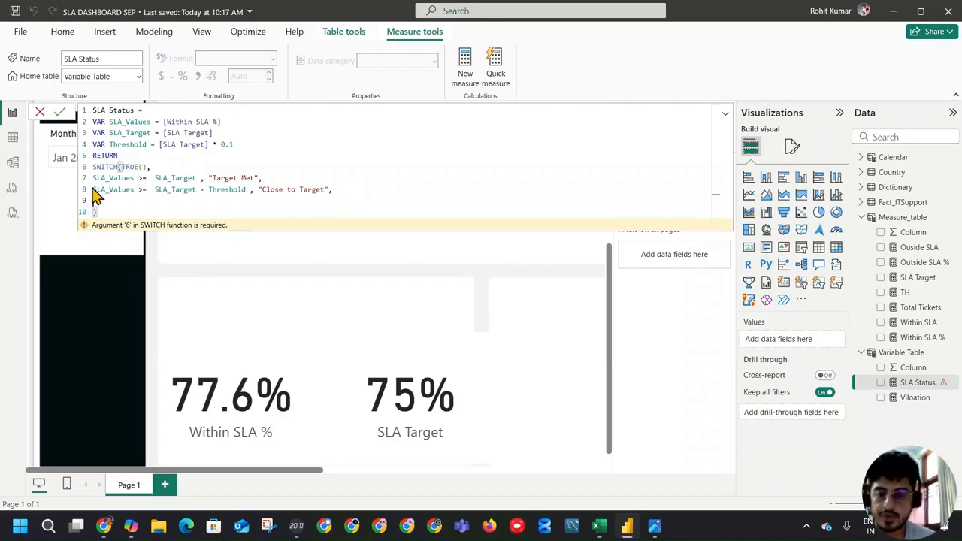
drag(333, 190, 82, 189)
key(ctrl+c)
click(122, 200)
key(ctrl+v)
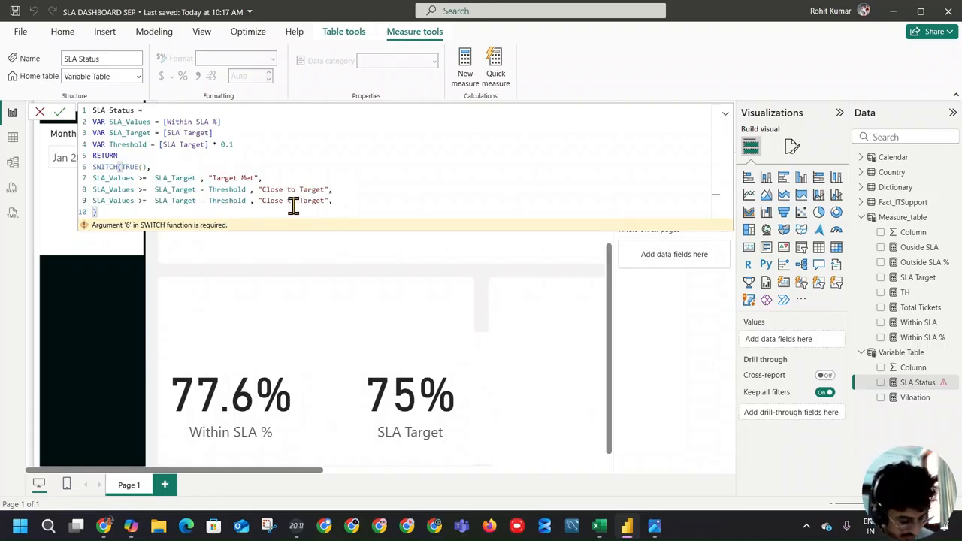
Change the third condition's operator to <= and its result to "Below Target"
click(143, 201)
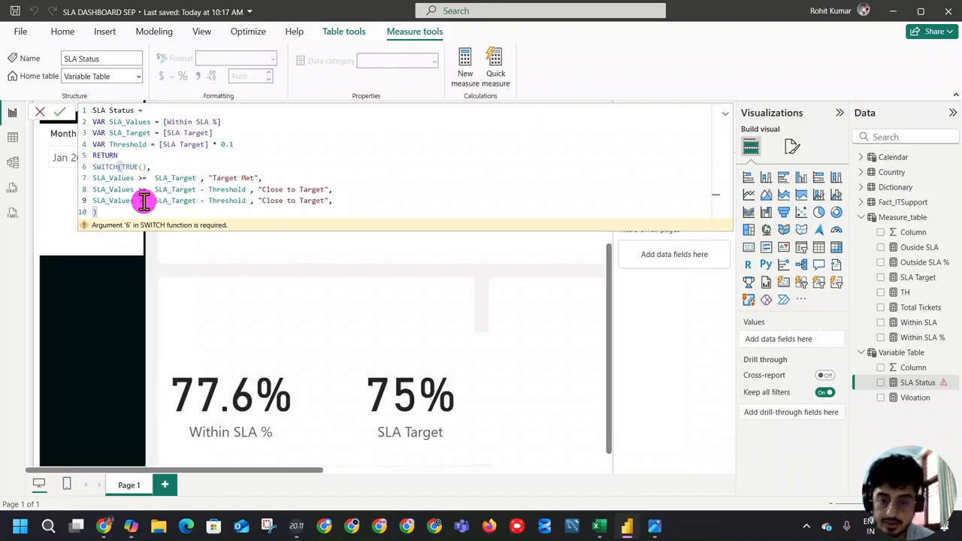
key(BackSpace)
text(<)
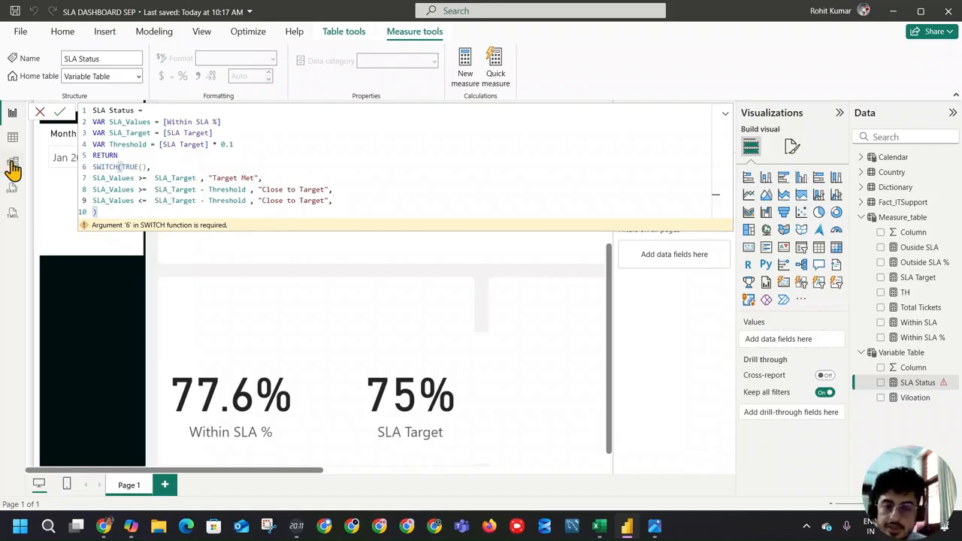
drag(262, 201, 324, 197)
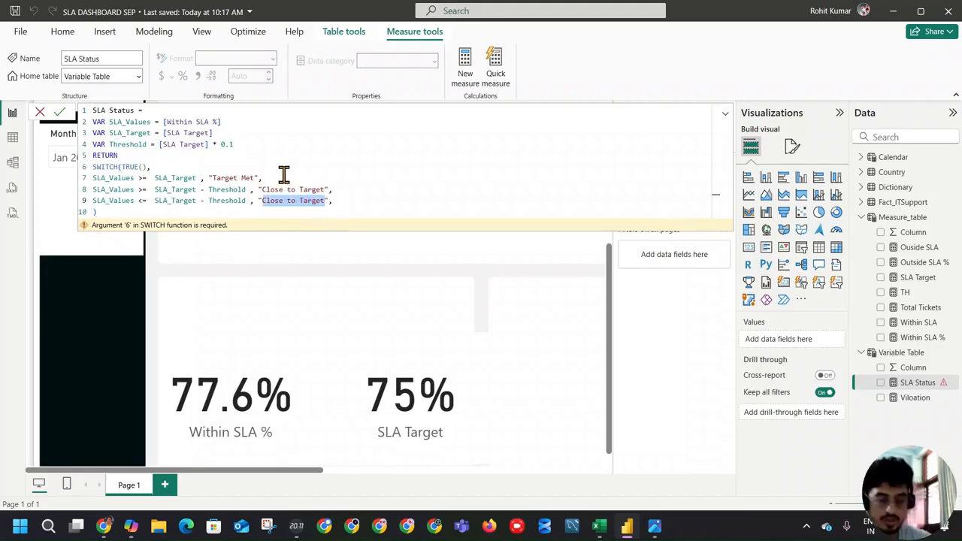
text(Below)
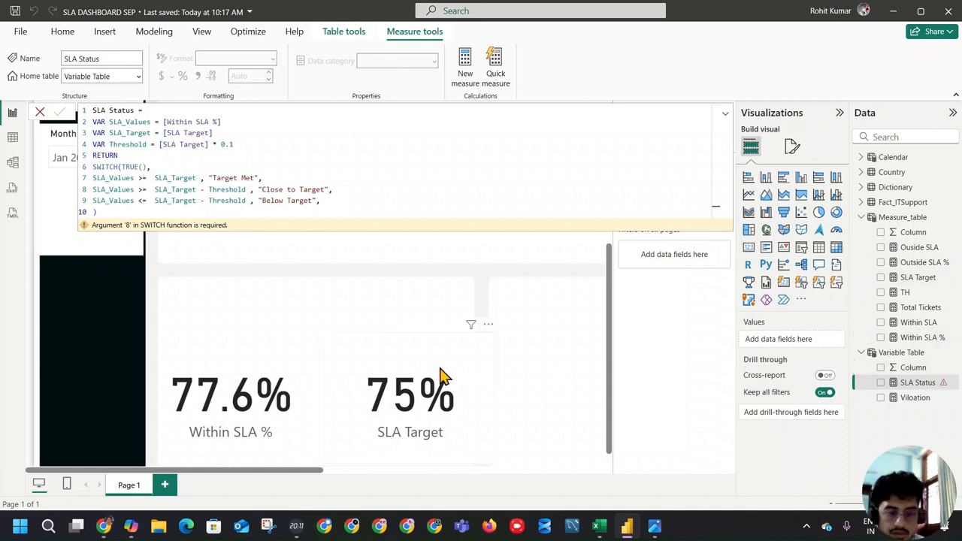
Set the SLA Target card's callout value font size to 30 and shrink the card
click(425, 379)
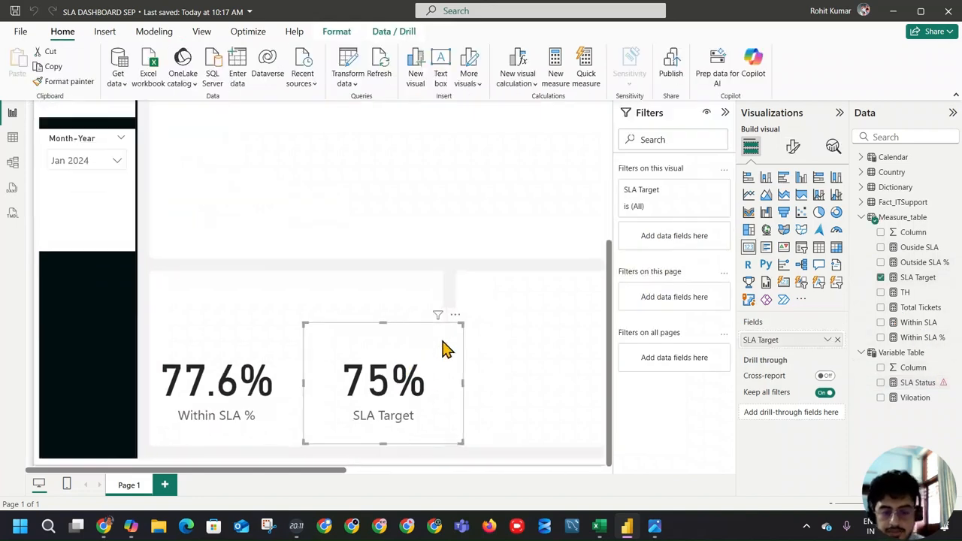
click(793, 147)
click(801, 242)
click(801, 239)
click(799, 242)
click(815, 275)
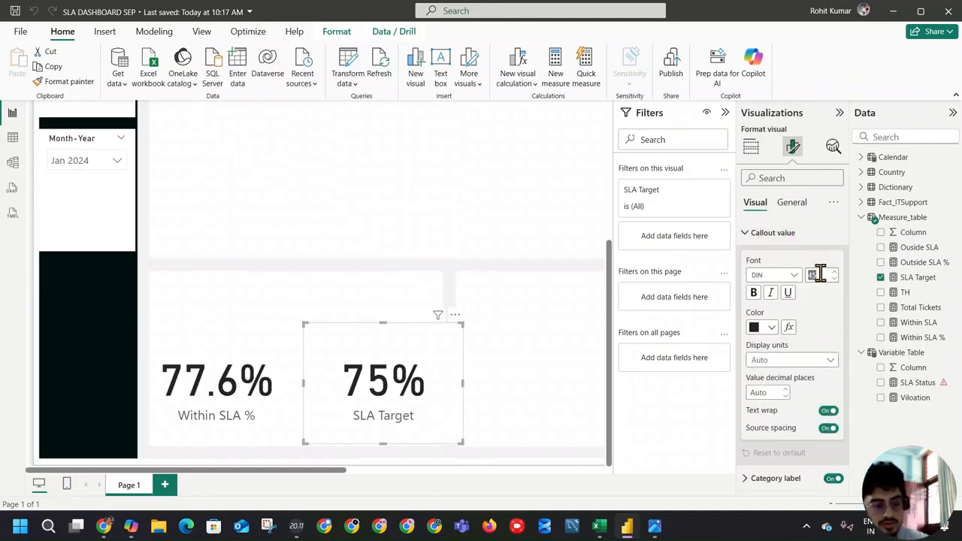
drag(462, 442, 339, 395)
Copy the SLA Target card's formatting to the Within SLA % card and shrink that card
click(70, 81)
click(204, 386)
mouse_move(275, 443)
mouse_down()
mouse_move(247, 380)
mouse_move(247, 402)
mouse_move(230, 340)
mouse_up()
Duplicate the SLA Target card below the Within SLA % card, swap its field for TH and widen it
drag(333, 393, 209, 396)
key(ctrl+c)
key(ctrl+v)
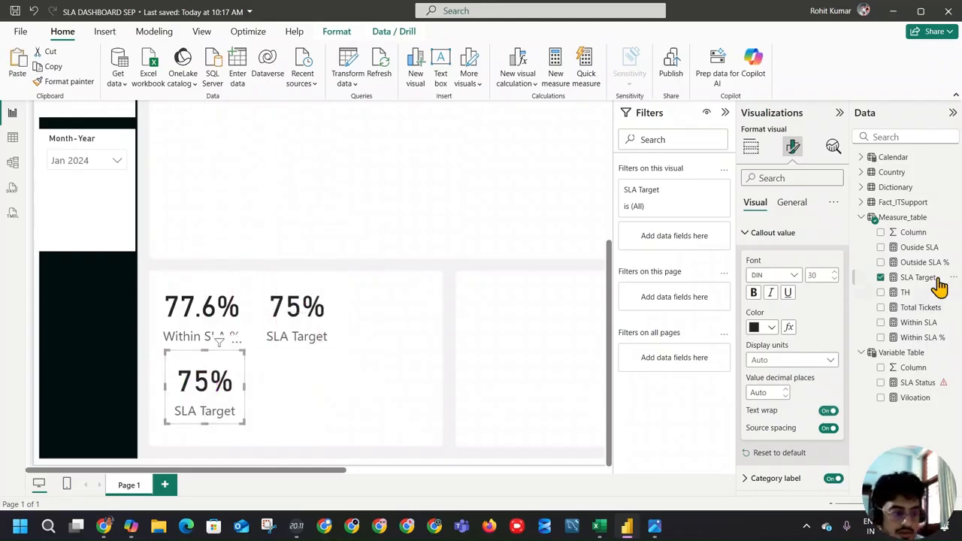
click(881, 277)
click(882, 292)
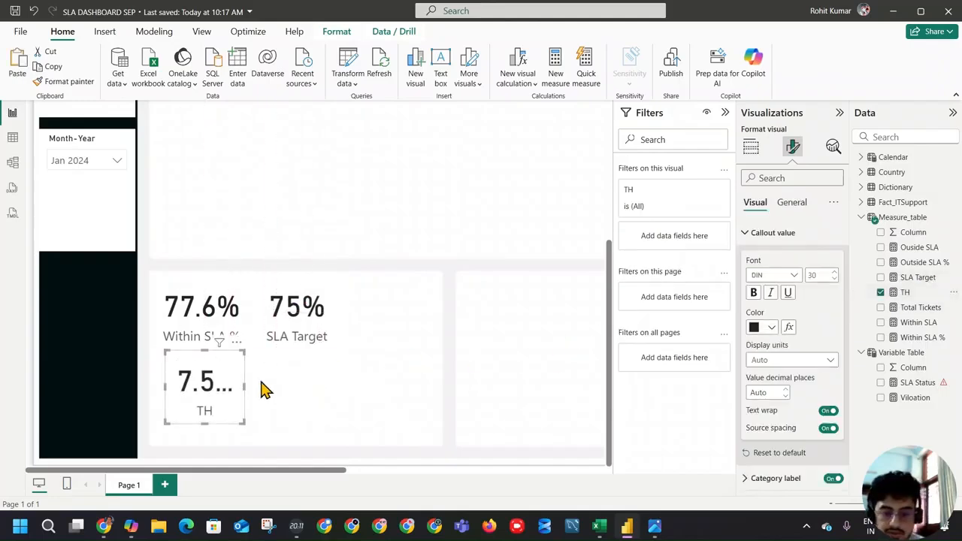
mouse_move(242, 394)
mouse_down()
mouse_move(278, 387)
mouse_move(230, 399)
mouse_up()
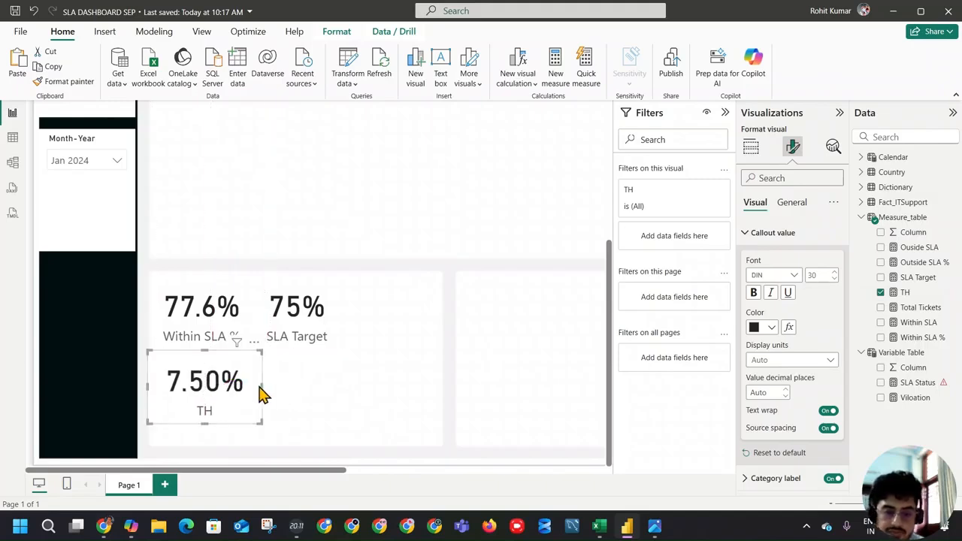
Review the TH measure's formula and reopen the SLA Status measure to compare its conditions with the cards
click(902, 292)
drag(225, 111, 83, 110)
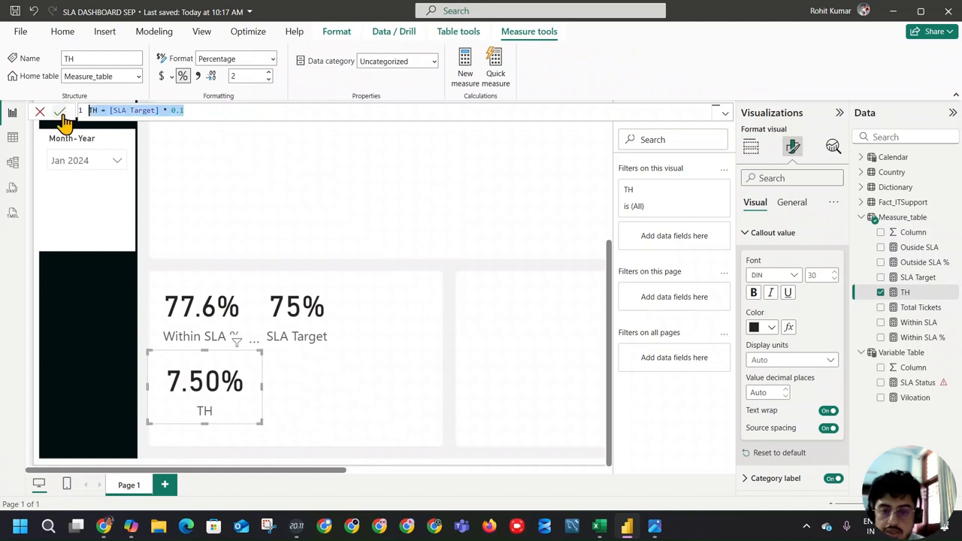
click(919, 383)
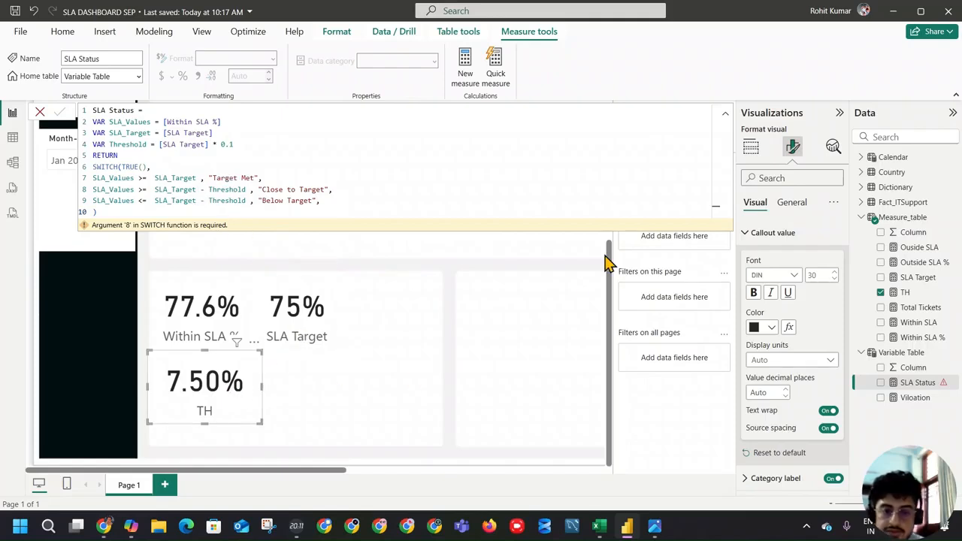
Create a measure TH2 = [SLA Target] - [TH] in Measure_table, reusing the copied TH formula
click(906, 295)
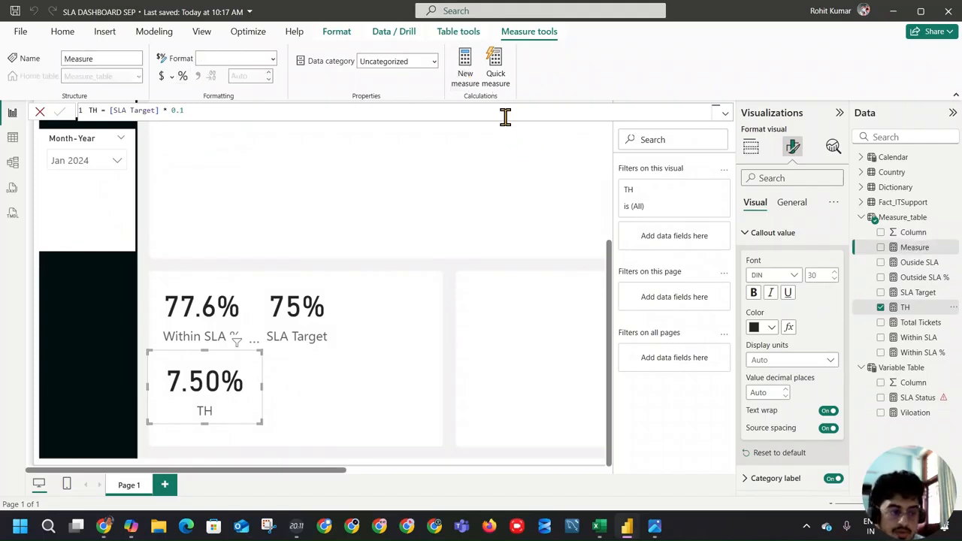
key(ctrl+v)
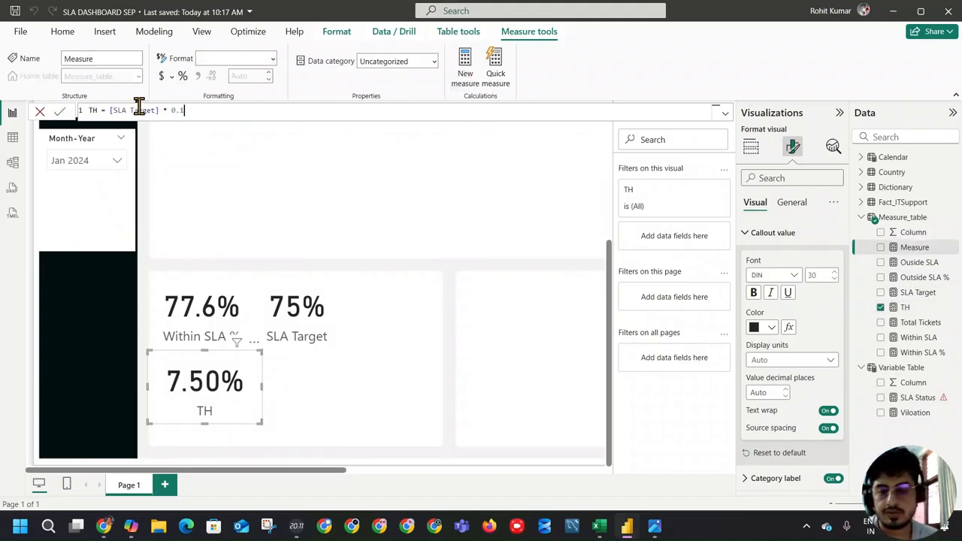
drag(163, 110, 247, 107)
text(- )
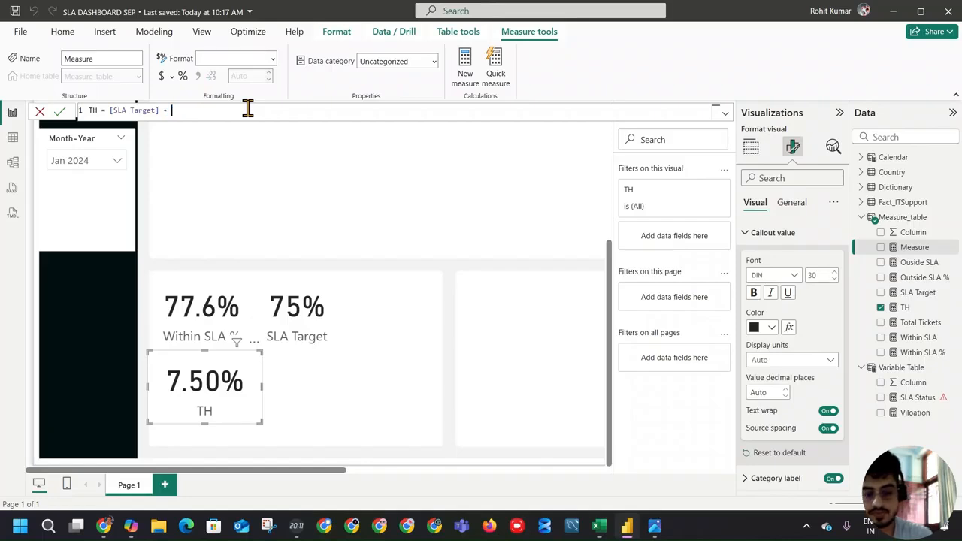
text(TH)
click(222, 122)
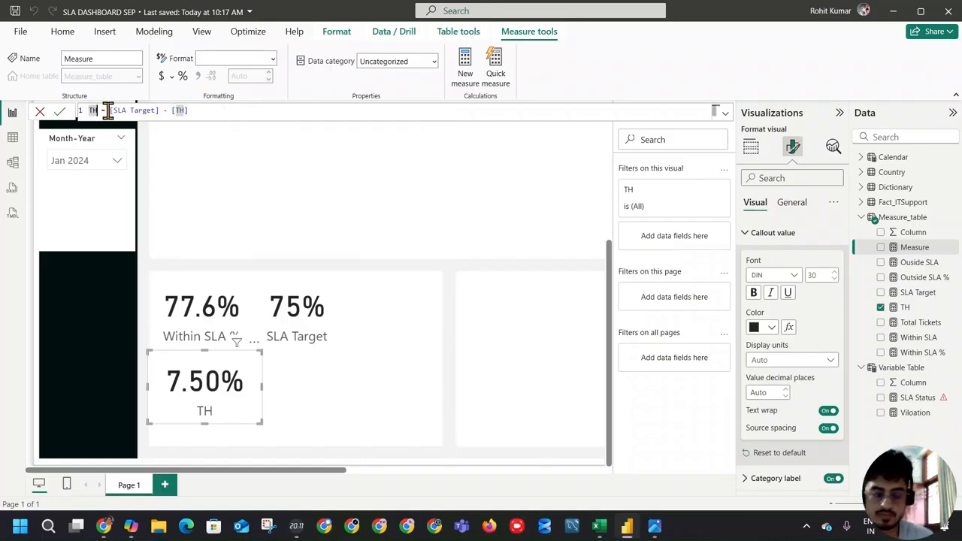
text(2)
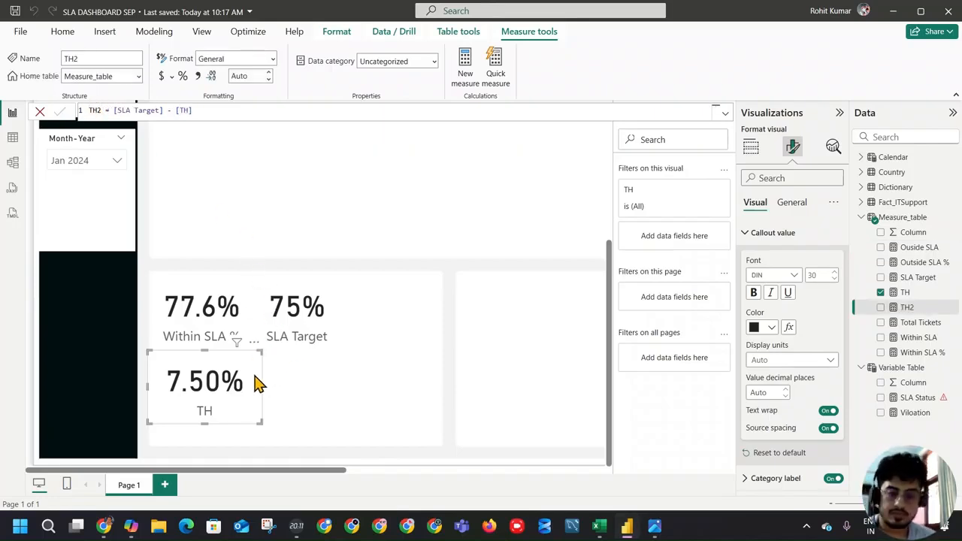
Duplicate the TH card, place the copy beside it and swap its field for TH2
key(ctrl+c)
key(ctrl+v)
drag(227, 388, 352, 388)
click(878, 293)
click(878, 307)
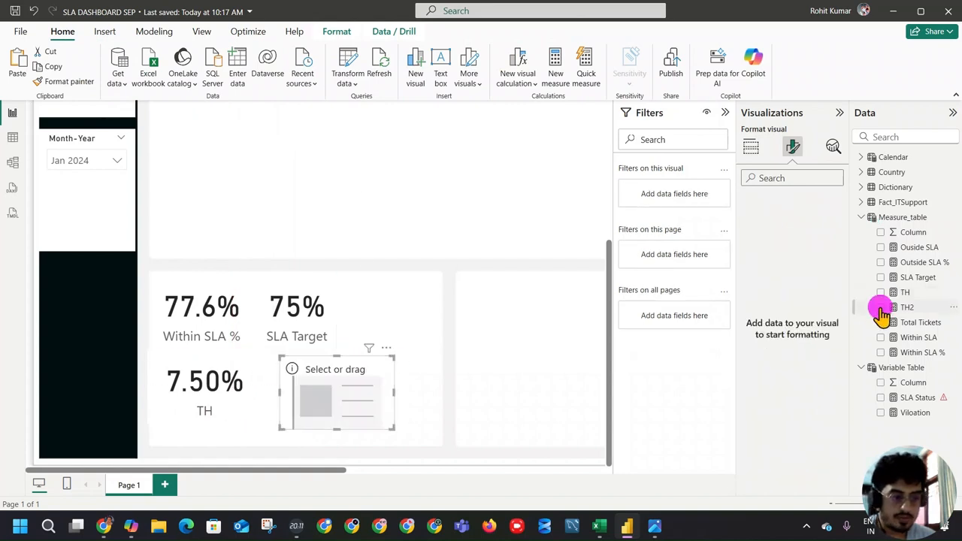
click(359, 374)
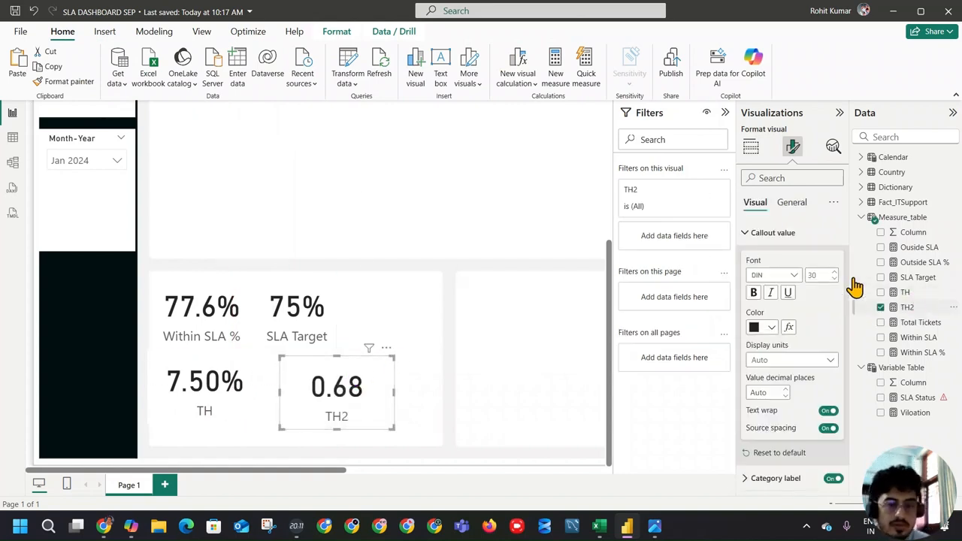
Format the TH2 measure as a percentage and align its card level with the TH card
click(911, 306)
click(182, 78)
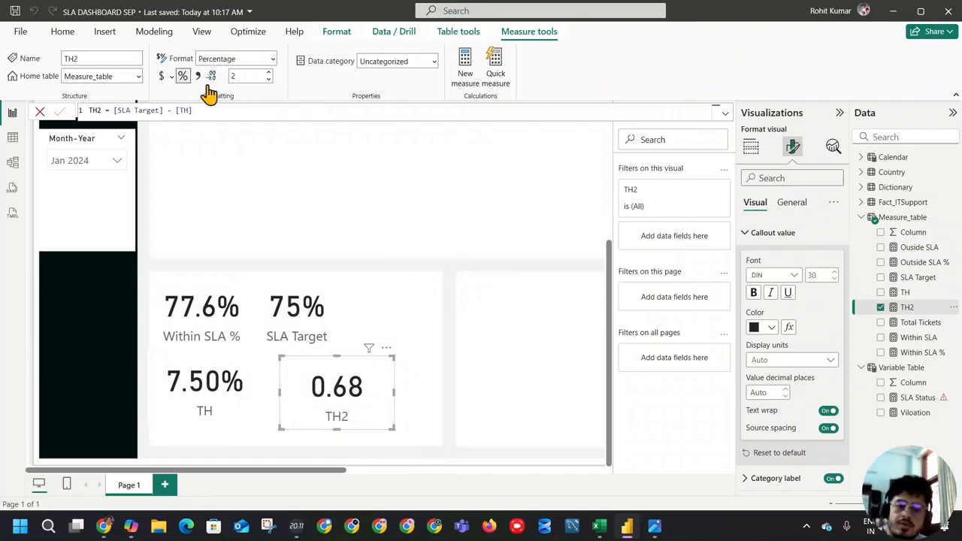
click(401, 328)
click(348, 404)
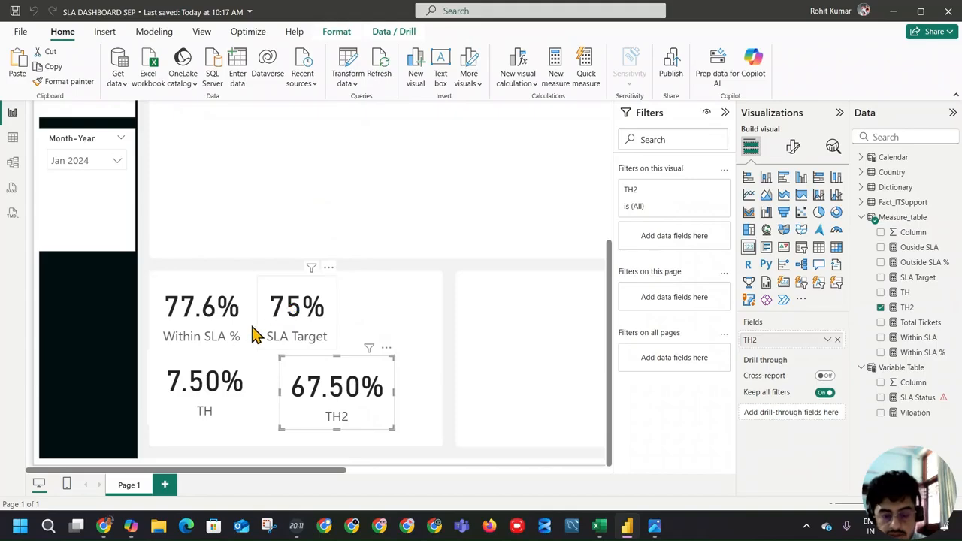
click(234, 395)
click(369, 368)
drag(344, 388, 338, 382)
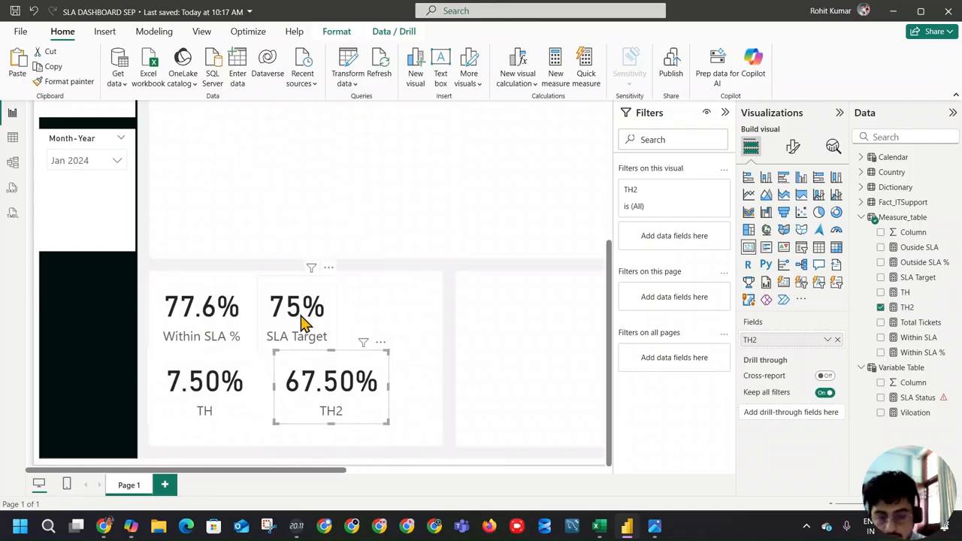
Review the TH2 formula and compare the SLA Status measure's conditions with the values on the cards
click(907, 307)
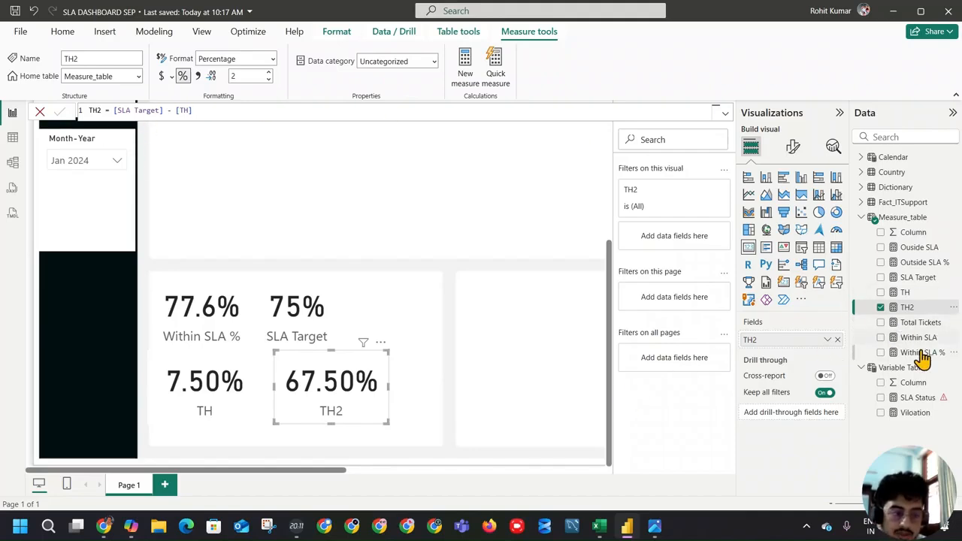
click(923, 398)
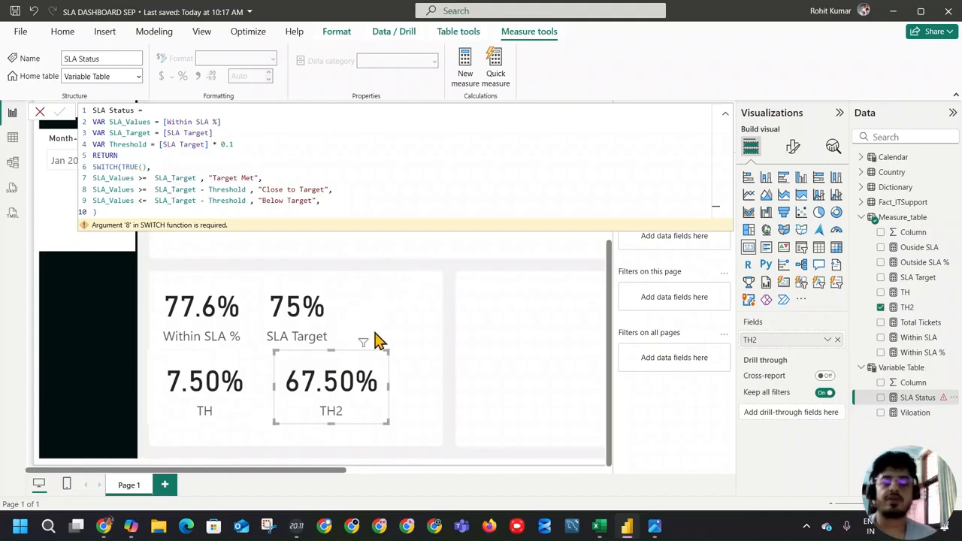
click(453, 329)
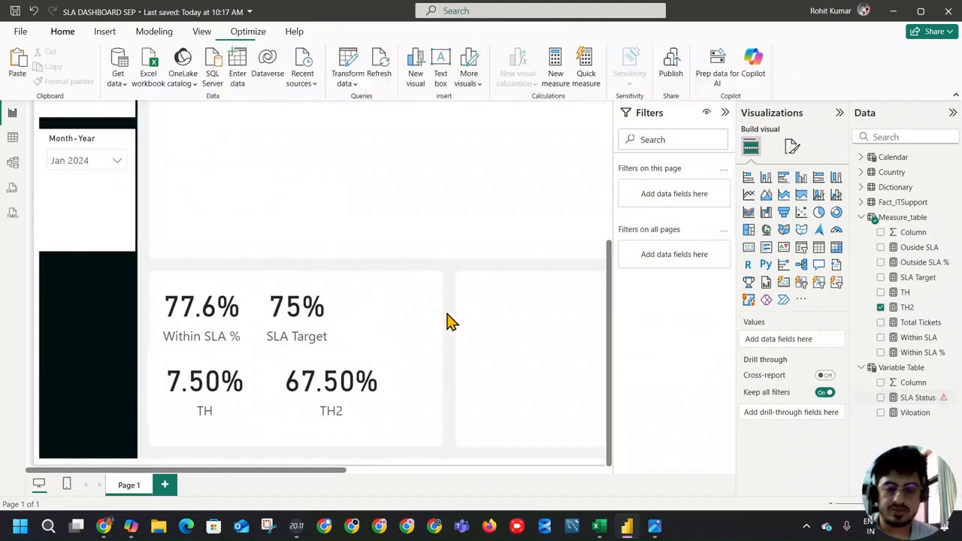
Remove the trailing comma after "Below Target" in the SLA Status measure and commit the formula
scroll(425, 292, up, 5)
scroll(215, 244, down, 1)
scroll(215, 244, up, 1)
click(918, 397)
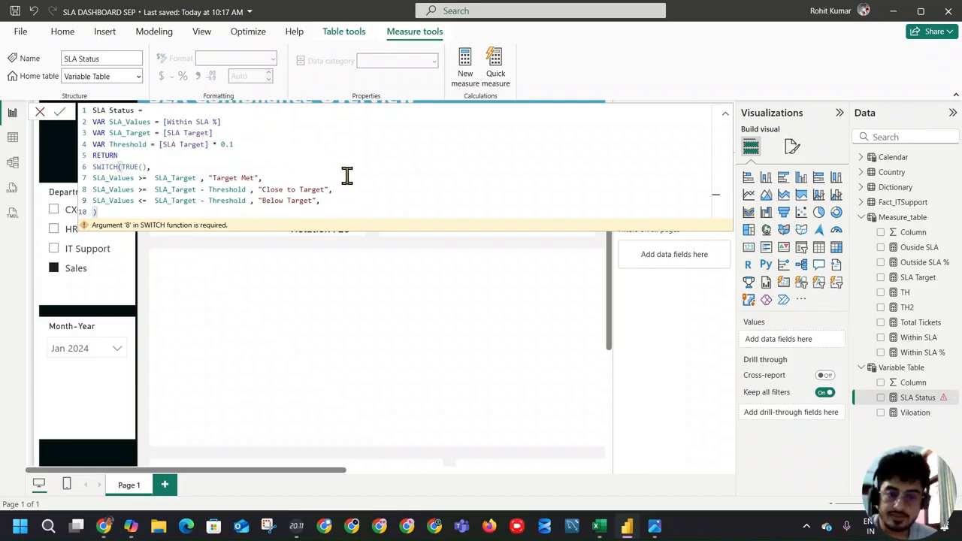
key(BackSpace)
key(Return)
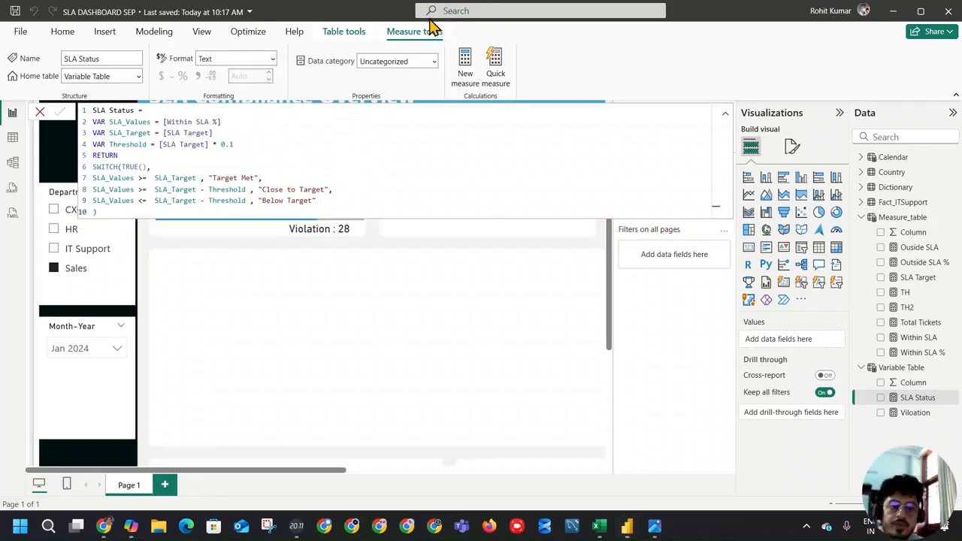
click(399, 297)
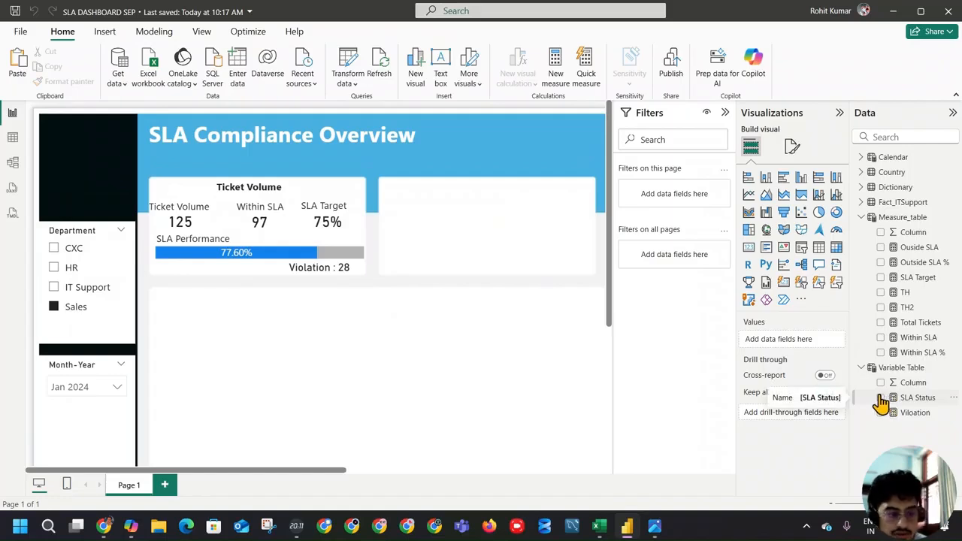
Add an SLA Status visual below the Ticket Volume section, convert it to a card and widen it
click(881, 398)
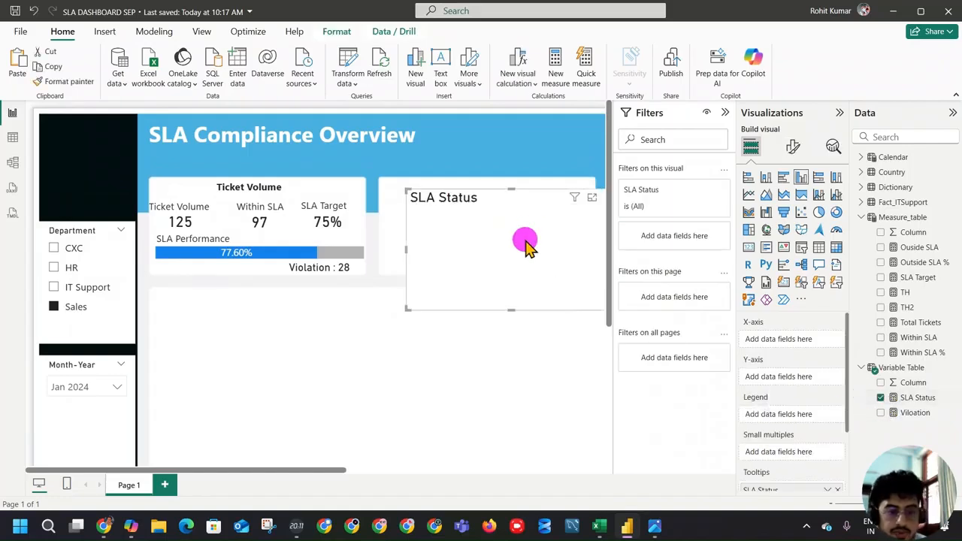
drag(532, 235, 382, 339)
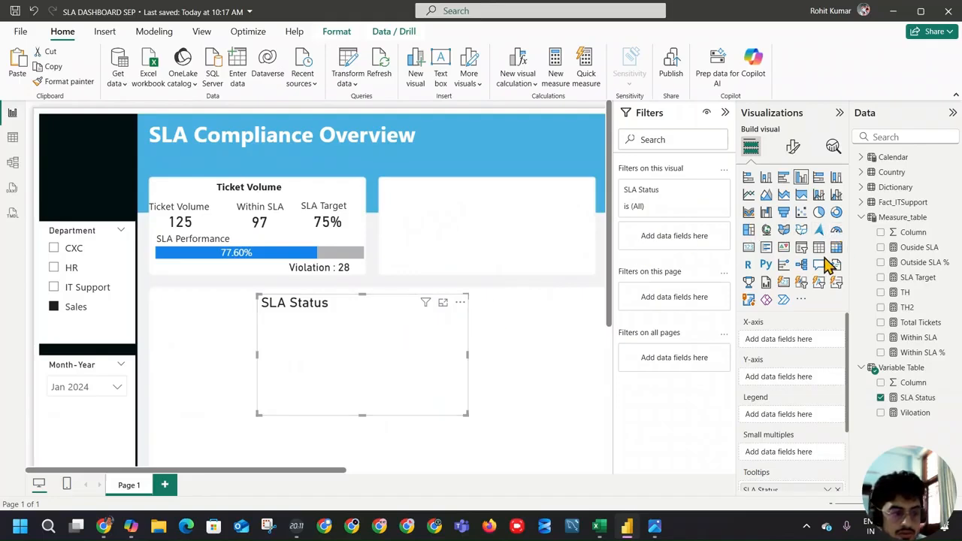
click(748, 246)
drag(467, 354, 556, 359)
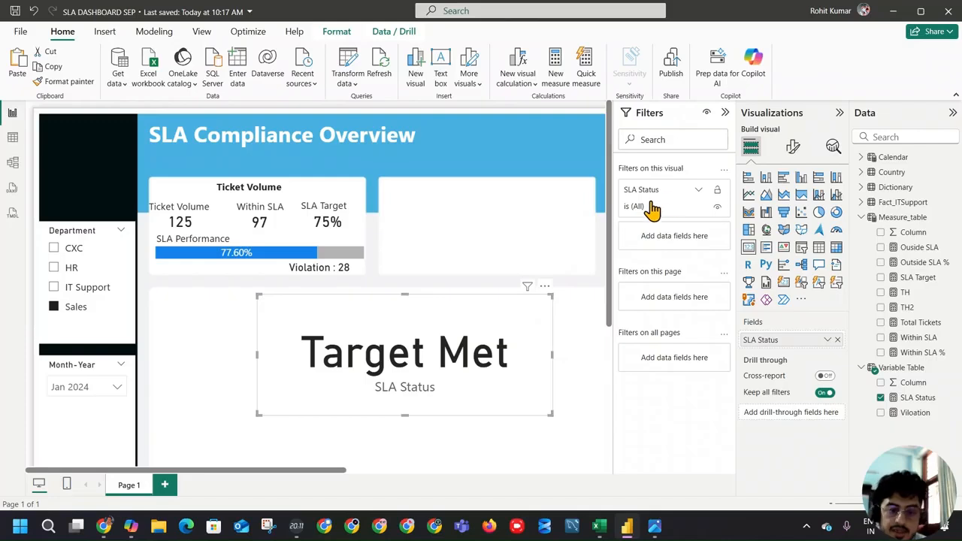
Copy the Violation card's formatting to the SLA Status card, shrink it and place it under the SLA Performance bar
click(320, 268)
click(64, 81)
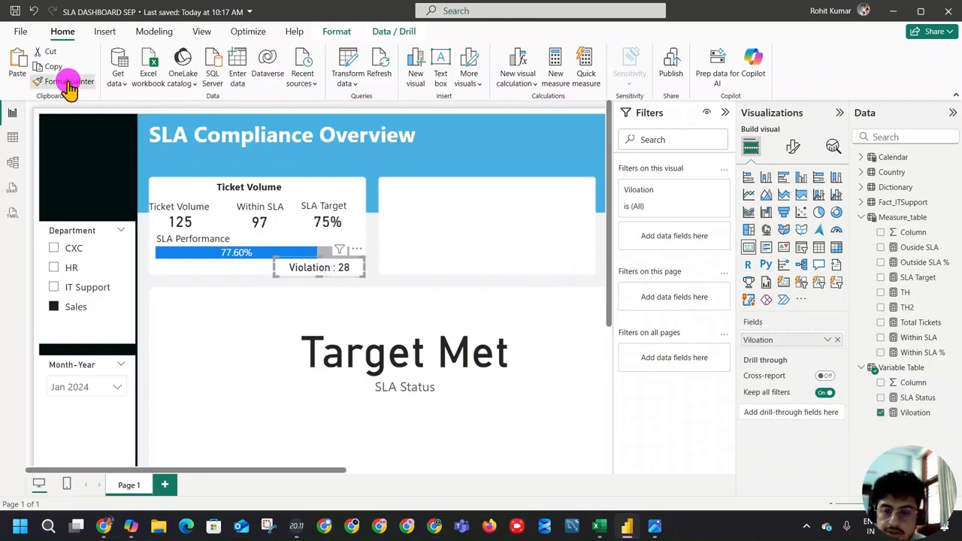
click(371, 366)
drag(406, 414, 408, 314)
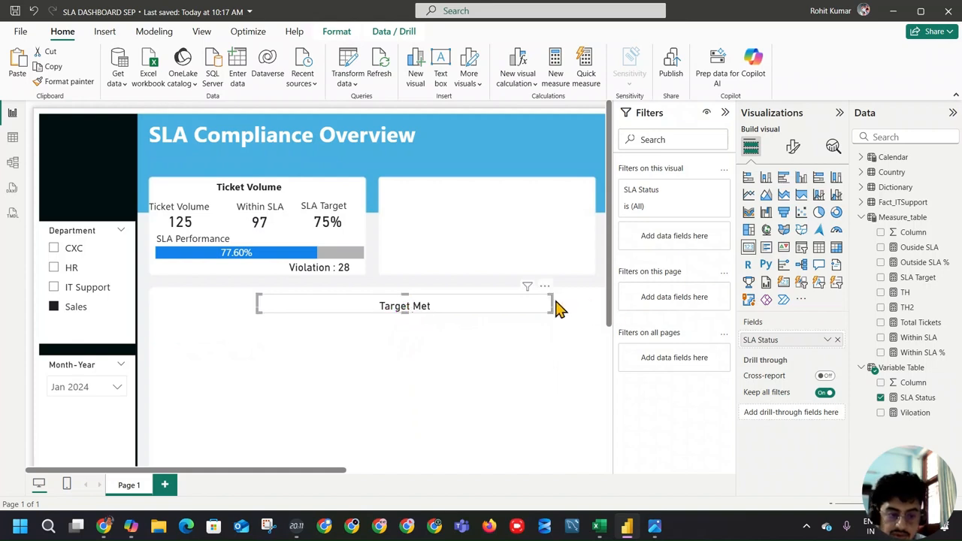
drag(552, 307, 183, 275)
click(500, 276)
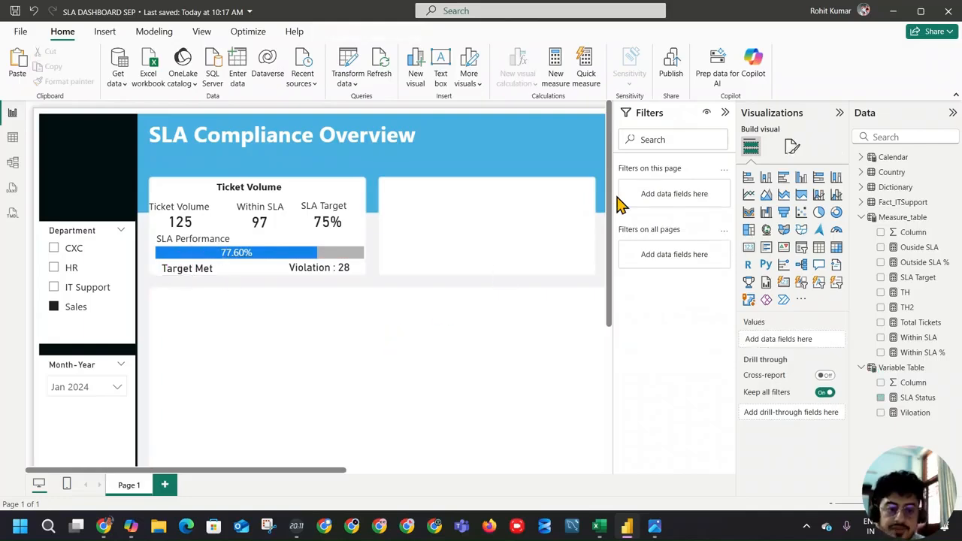
Collapse the Visualizations and Filters panes and compare the SLA Status card with the check cards lower on the page
click(839, 113)
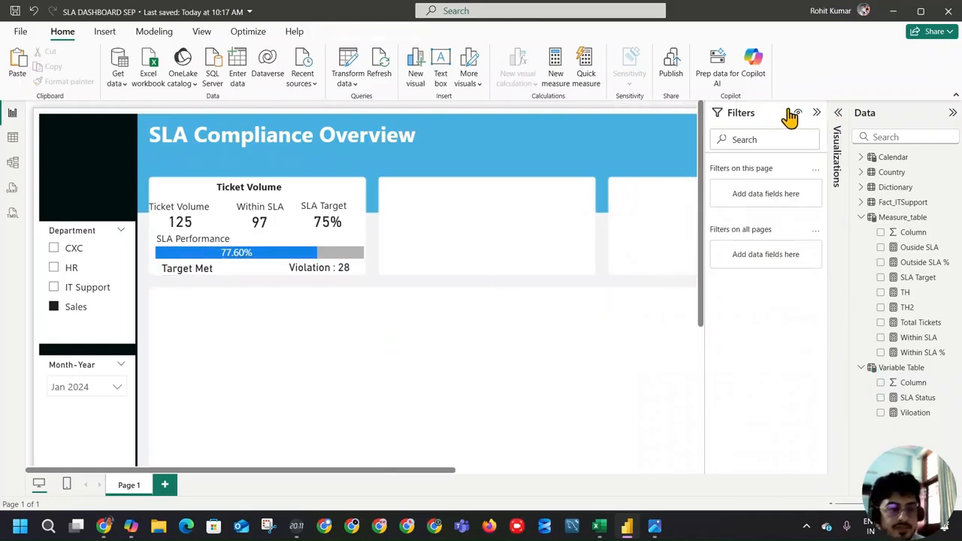
click(817, 112)
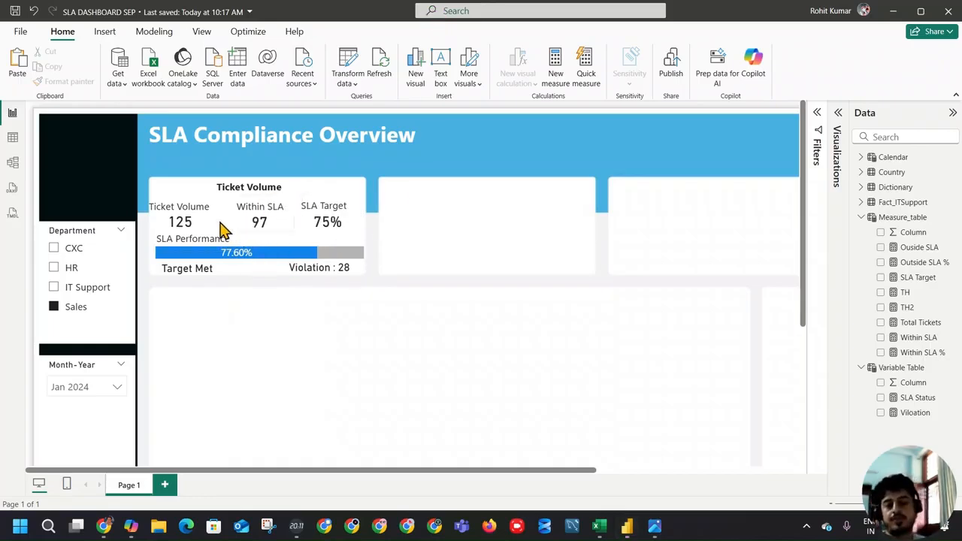
click(205, 271)
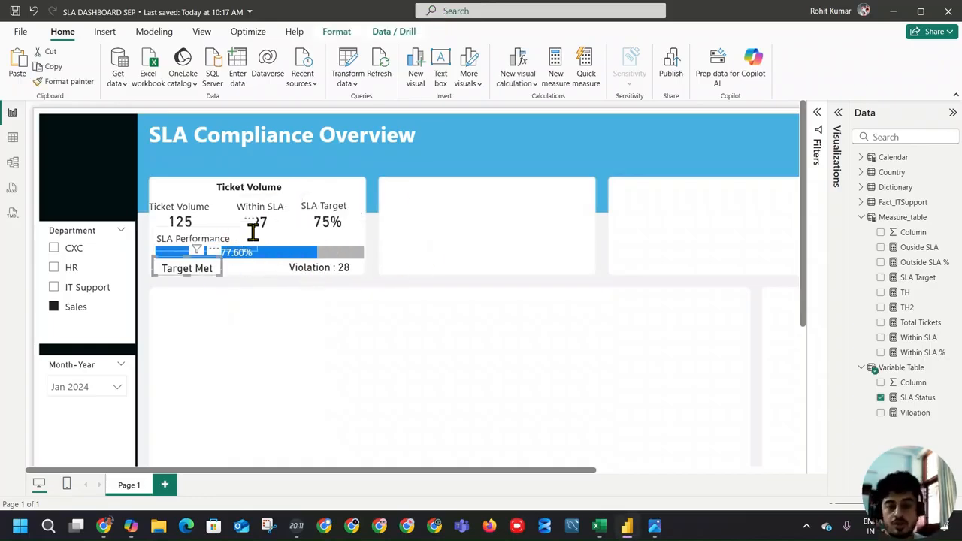
scroll(382, 314, down, 2)
scroll(382, 320, down, 5)
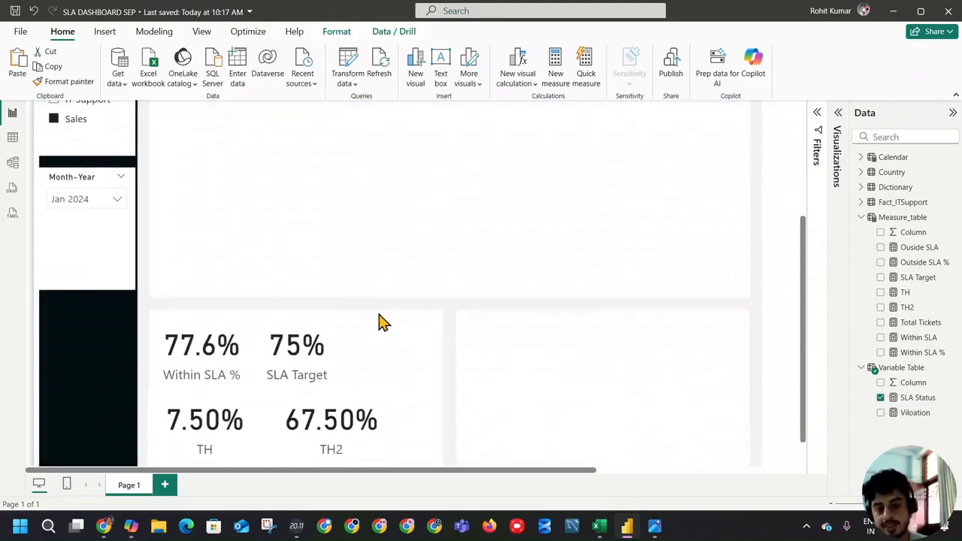
scroll(378, 328, up, 6)
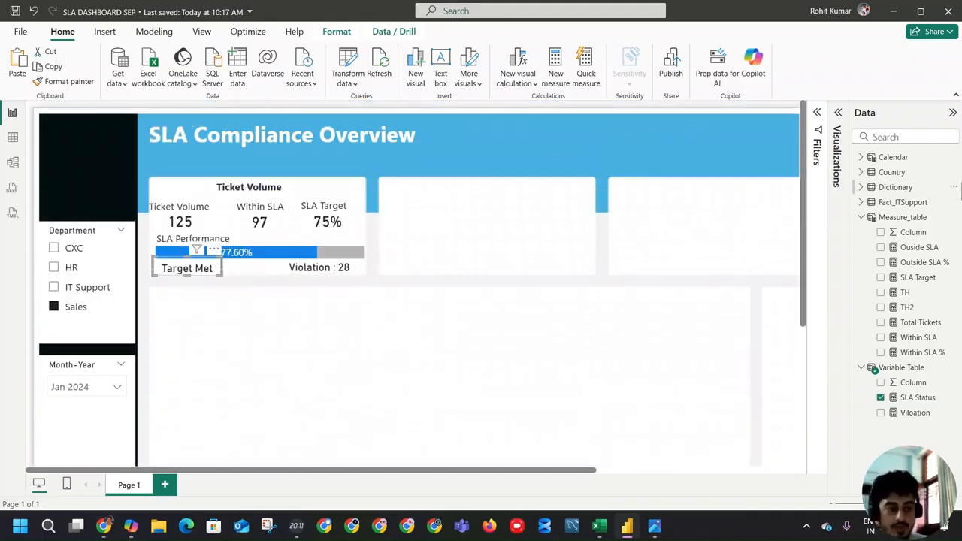
Copy the entire formula of the SLA Status measure
click(907, 218)
scroll(451, 240, down, 4)
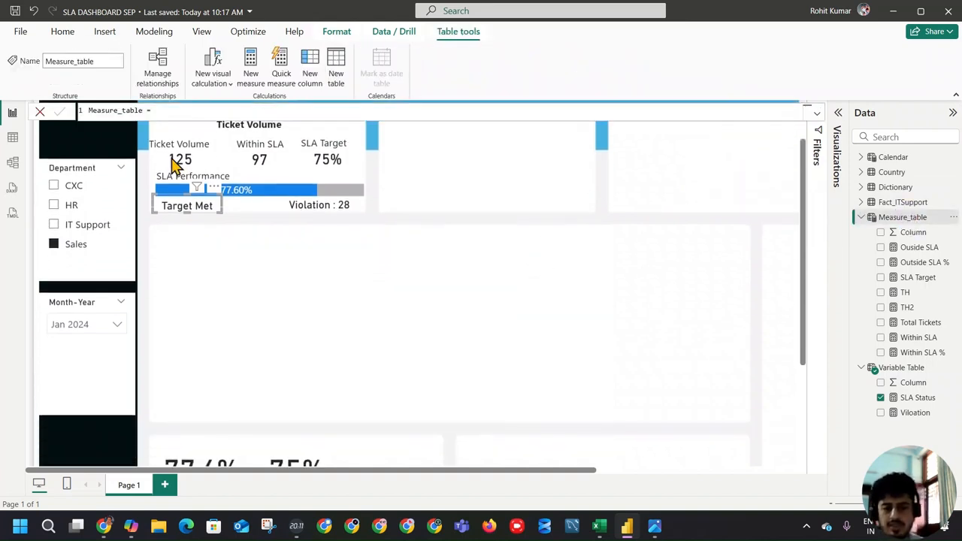
scroll(792, 350, up, 3)
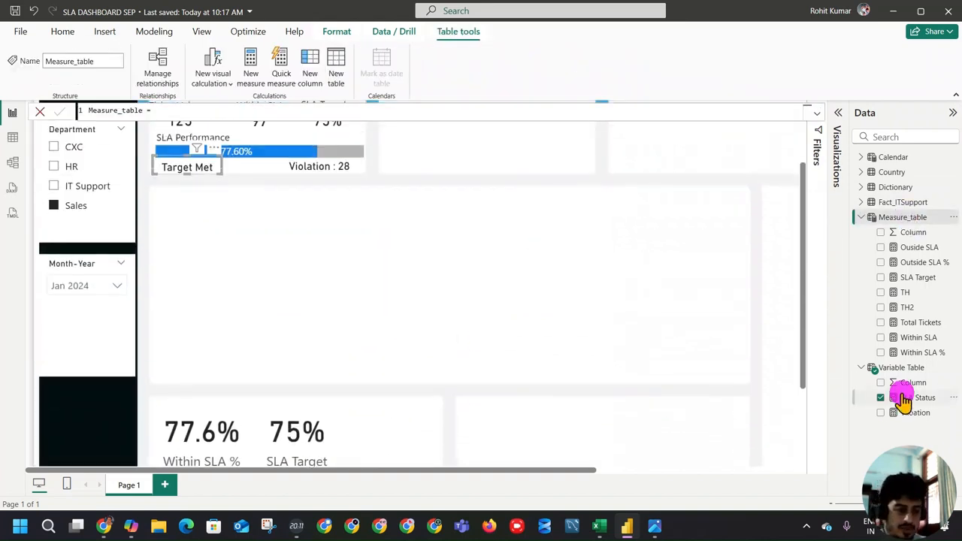
click(918, 398)
drag(171, 206, 81, 124)
key(ctrl+c)
Create a measure named SLA Status Color in Measure_table from the copied SLA Status formula
click(909, 206)
click(916, 216)
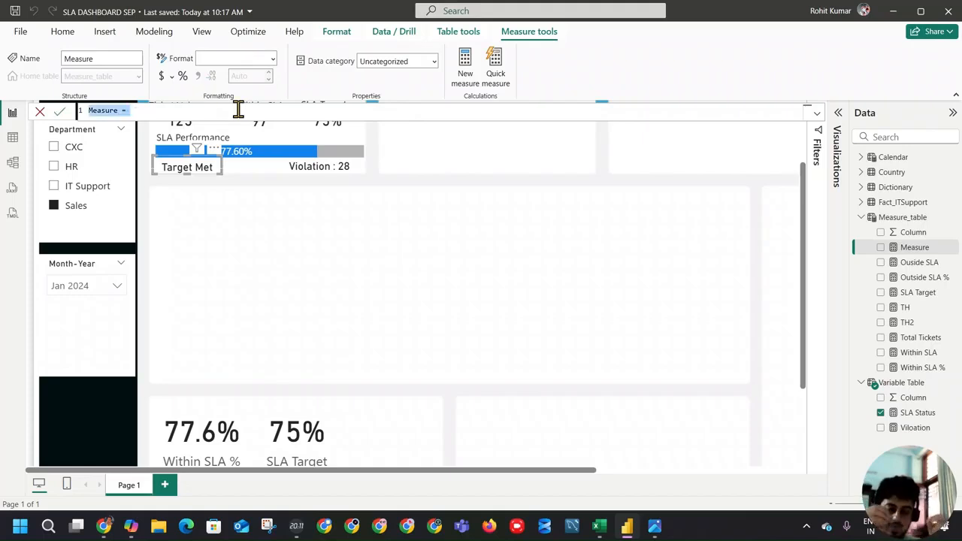
key(ctrl+v)
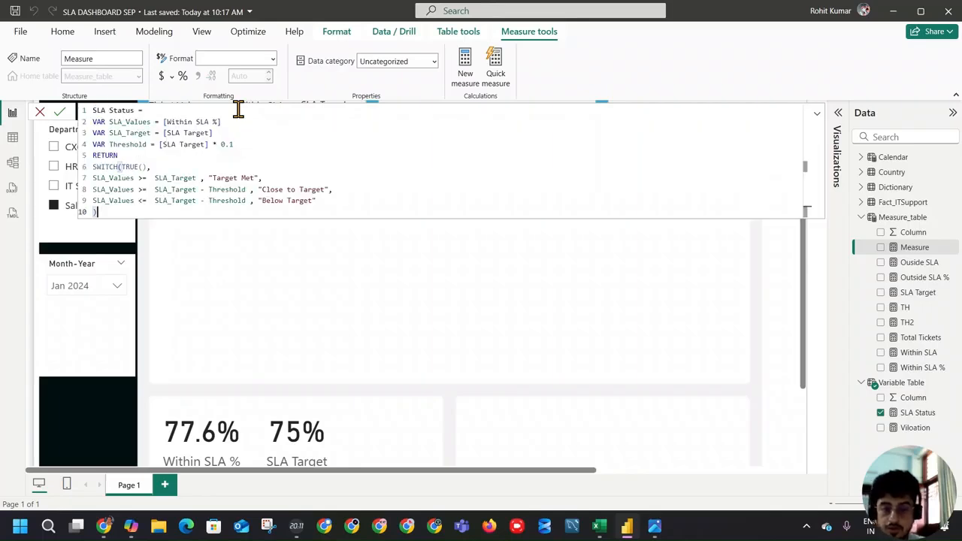
click(134, 111)
text(Color)
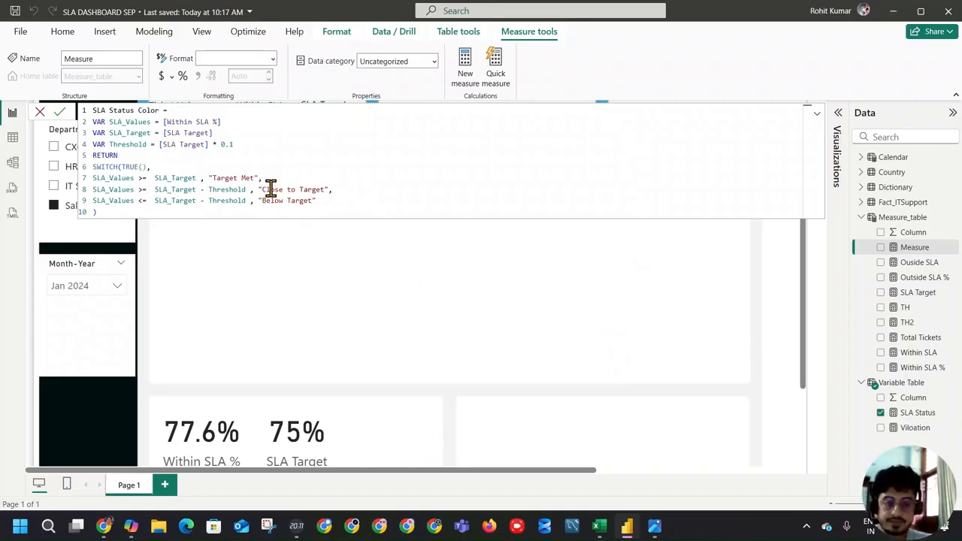
key(Return)
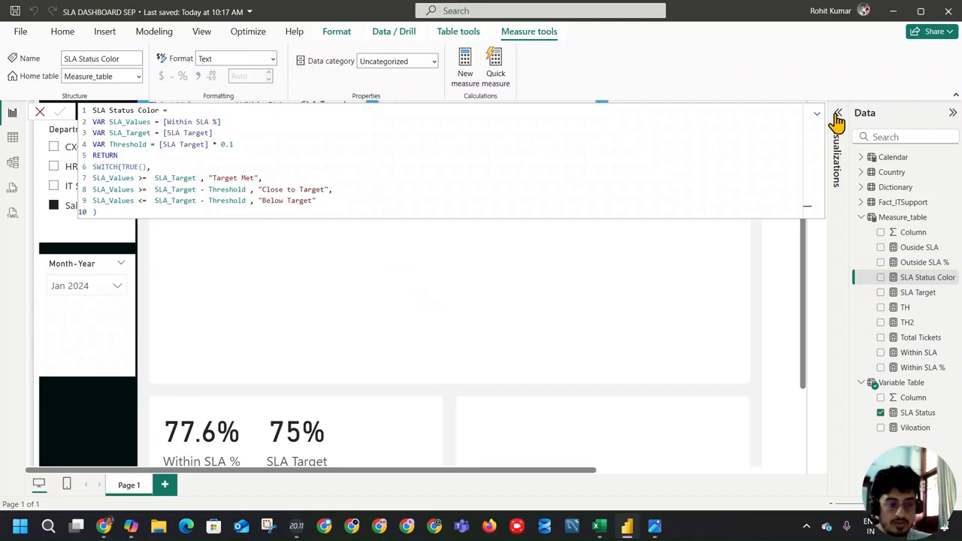
Set the SLA Status card's callout value color to green #2EC347 and copy its hex code
click(570, 270)
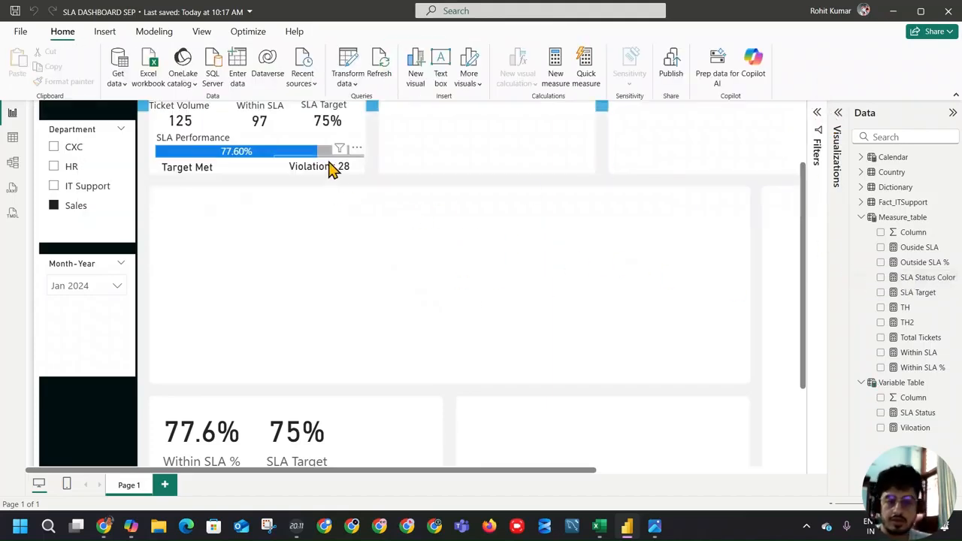
click(203, 173)
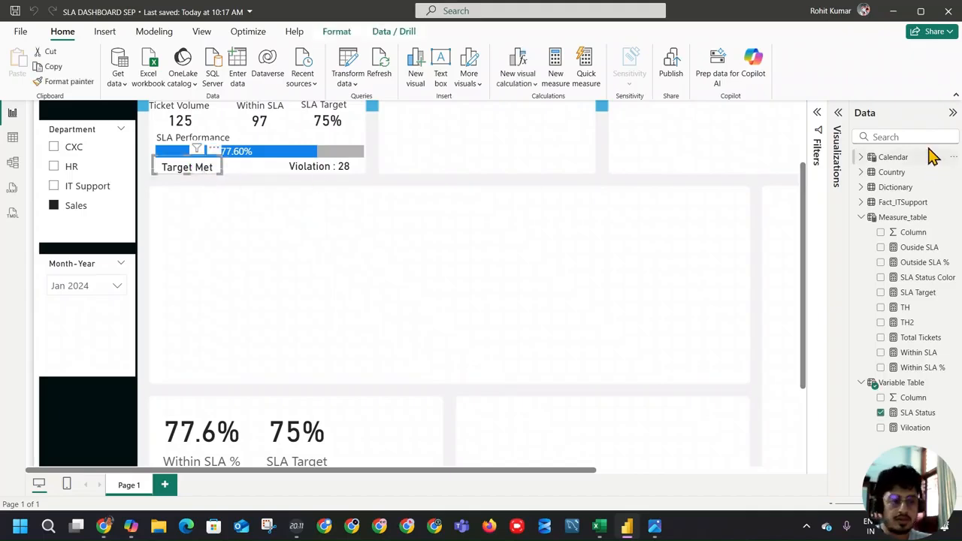
click(839, 116)
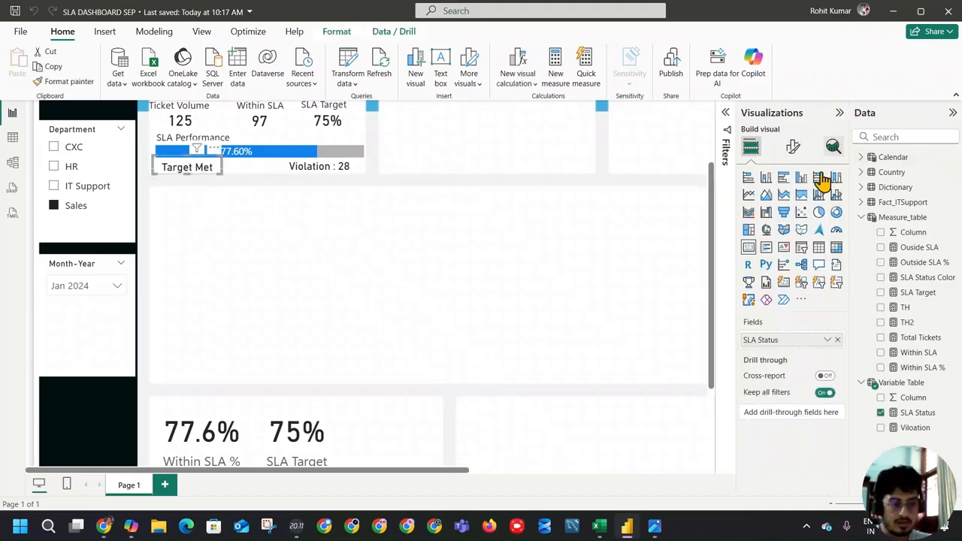
click(826, 340)
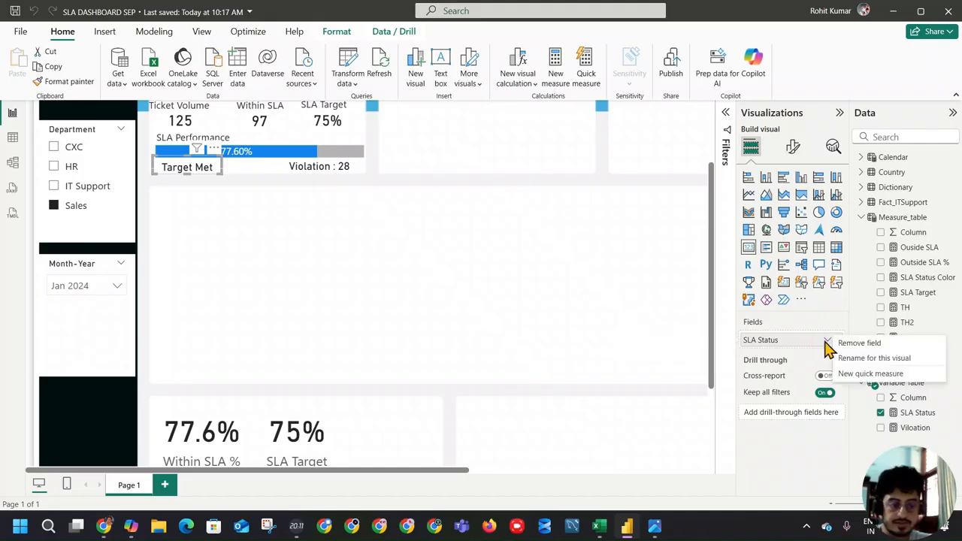
click(793, 146)
click(760, 234)
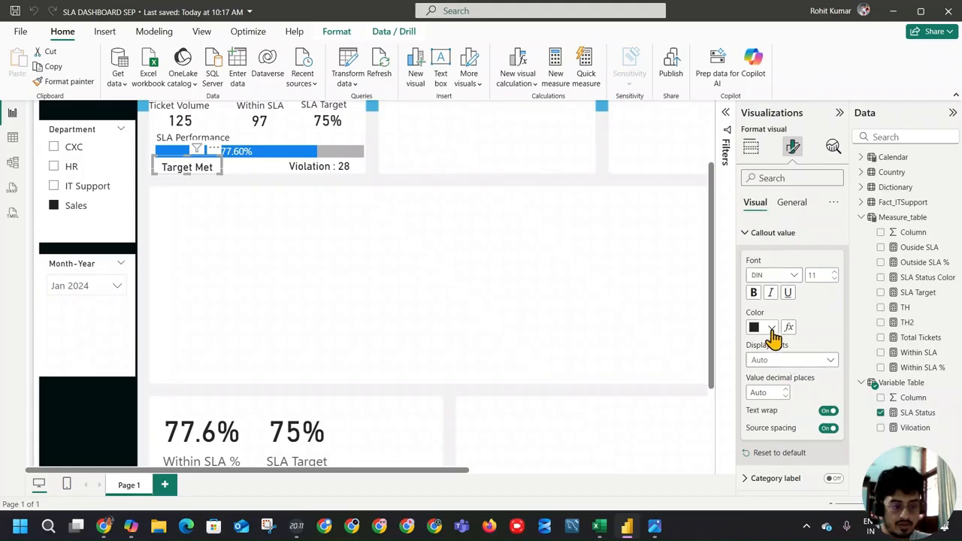
click(773, 331)
click(786, 299)
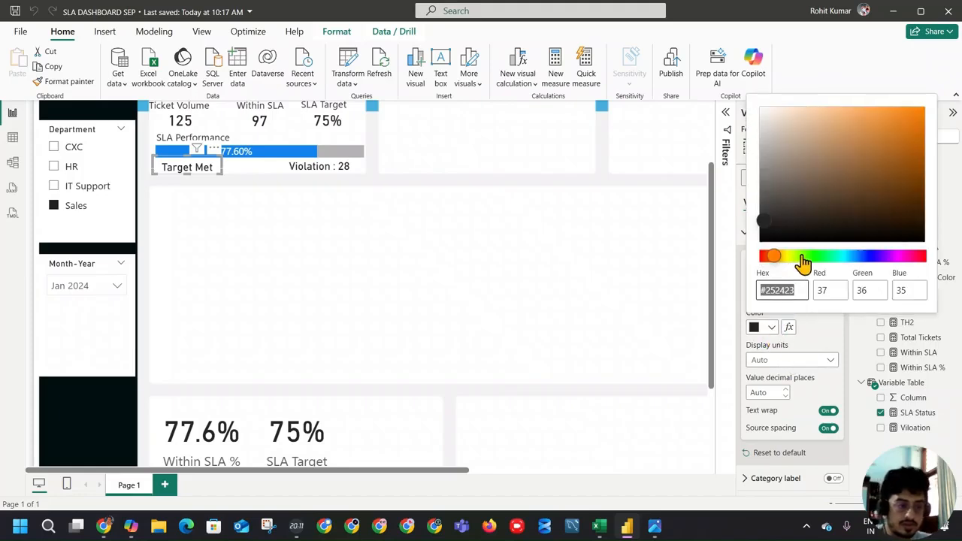
drag(801, 256, 818, 256)
mouse_move(885, 146)
mouse_down()
mouse_move(884, 125)
mouse_move(881, 136)
mouse_up()
double_click(772, 289)
key(ctrl+c)
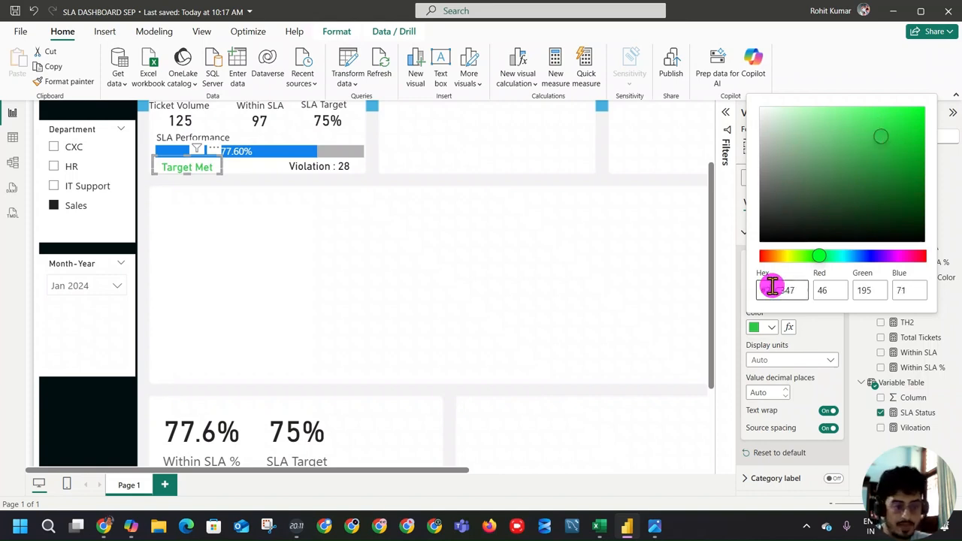
Switch to the Excel workbook, paste the hex code 2EC347 into cell H4 and label it Green in I4
click(600, 525)
click(303, 194)
key(ctrl+v)
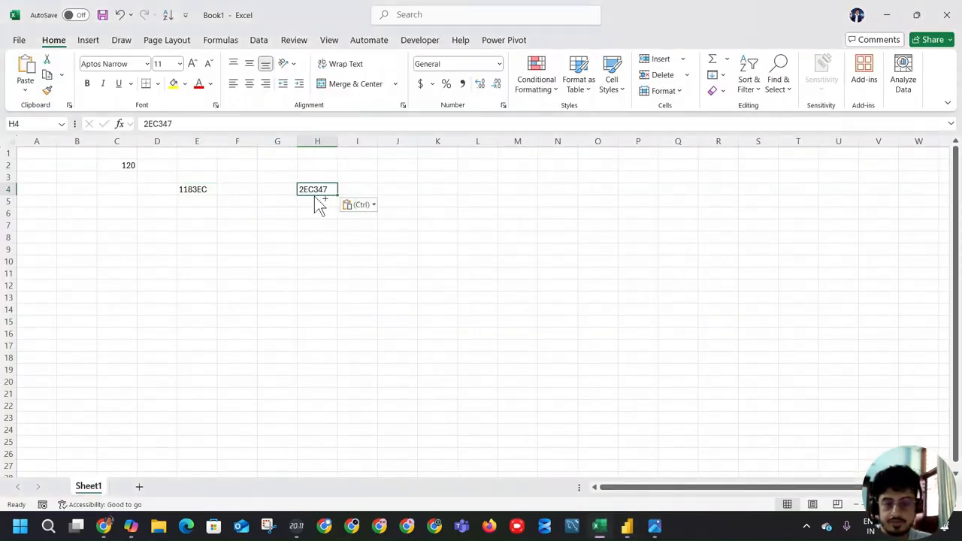
click(353, 189)
text(Green)
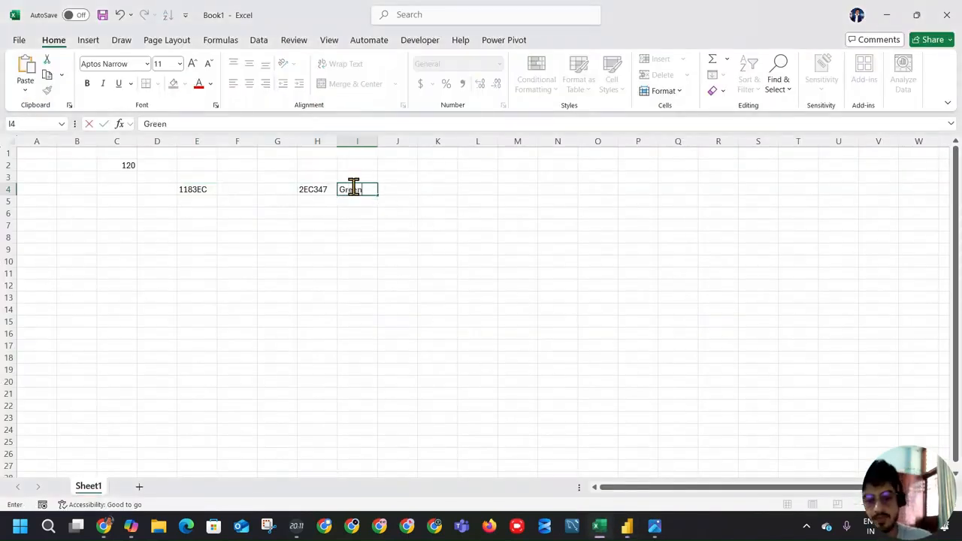
key(Return)
Add the labels Yellow in cell I5 and Red in cell I6 below the Green label
key(Return)
text(Red)
key(Return)
key(Down)
key(Down)
key(Up)
key(Up)
key(Up)
key(Up)
text(Ye)
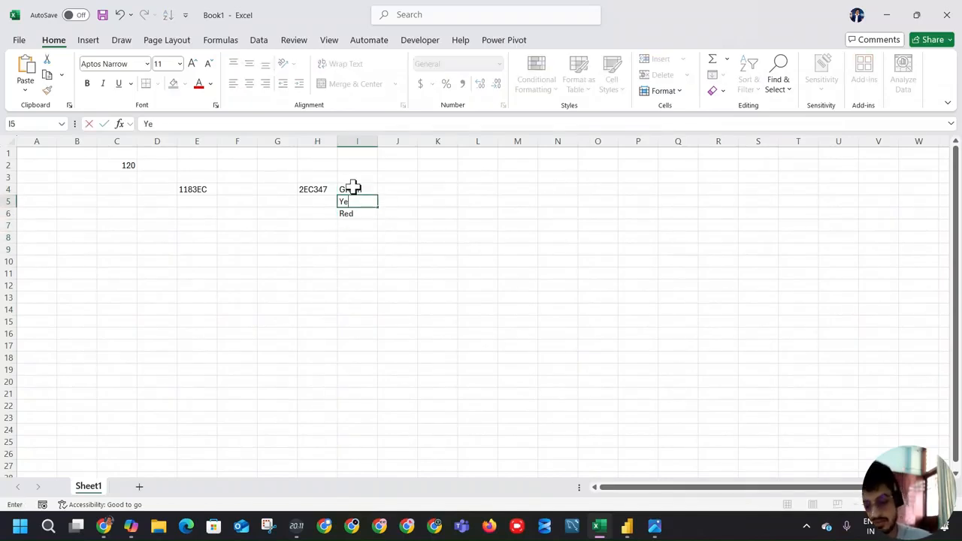
text(llow)
key(Return)
click(319, 191)
Switch back to Power BI and change the SLA Status card's callout value color to dark yellow #A77709
key(alt+Tab)
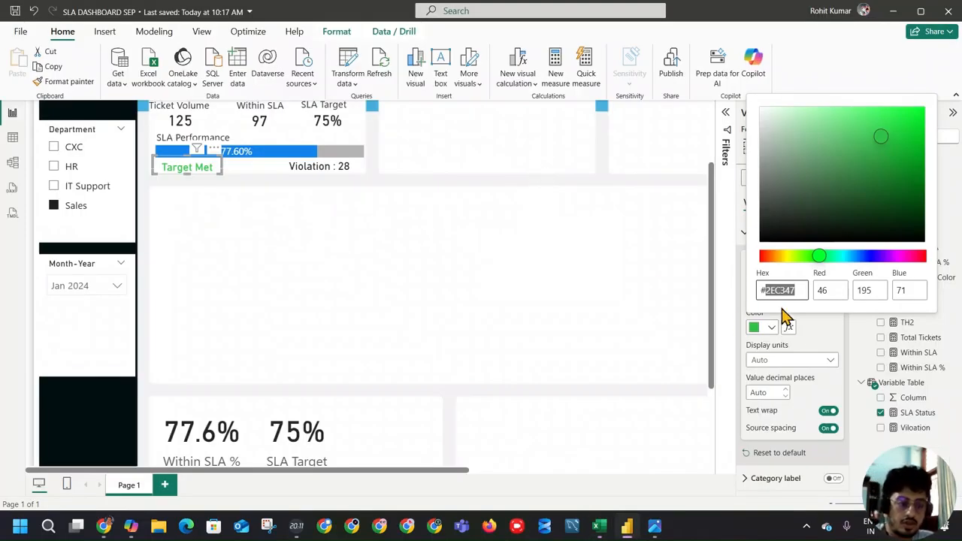
click(769, 333)
click(774, 331)
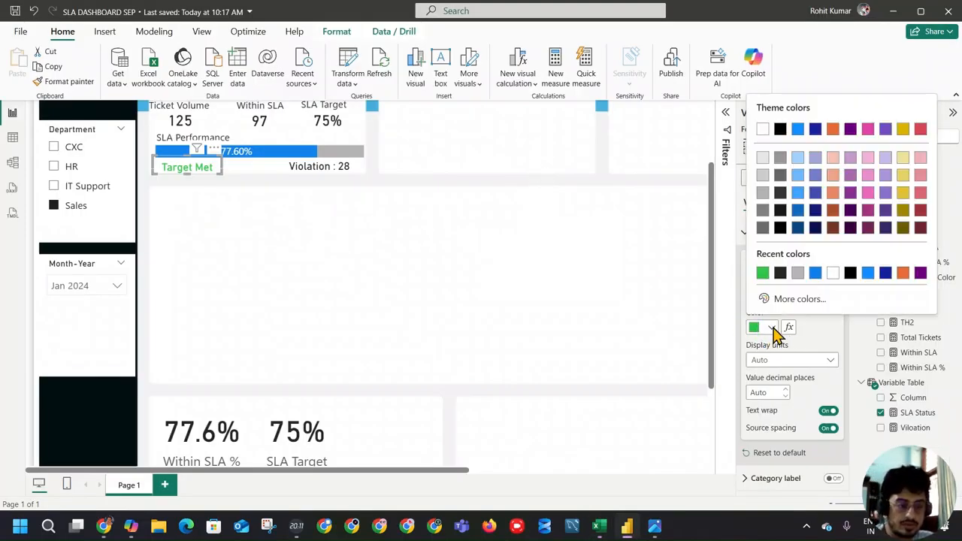
click(904, 194)
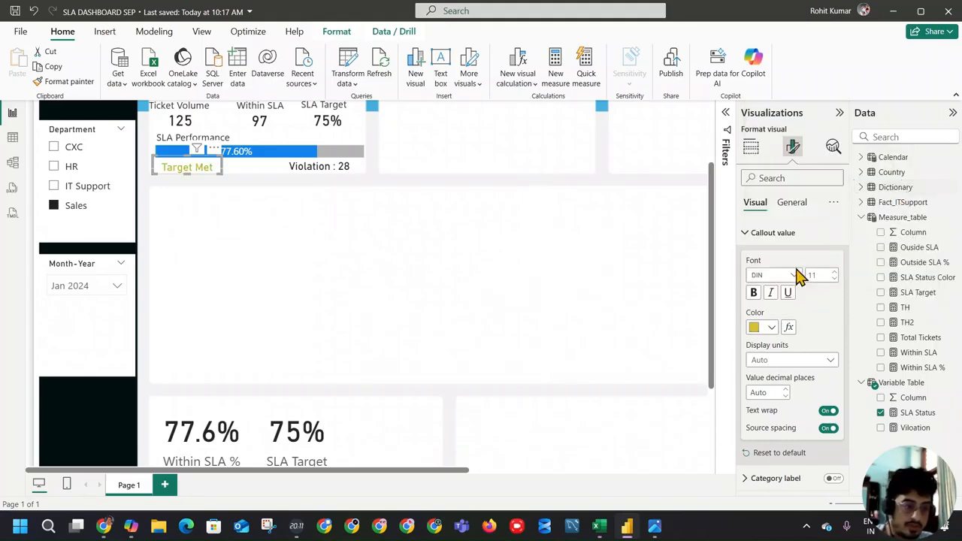
click(759, 331)
click(768, 301)
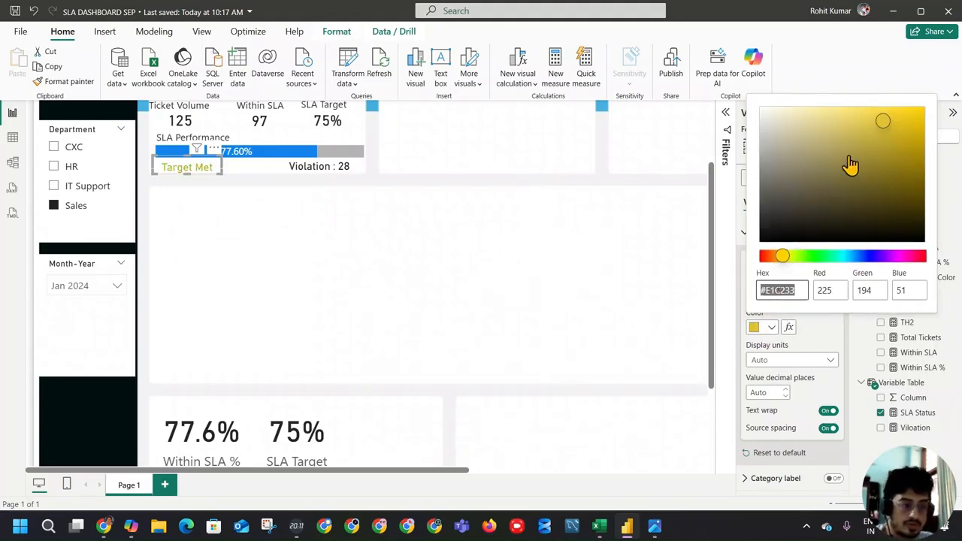
click(797, 257)
drag(796, 259, 786, 258)
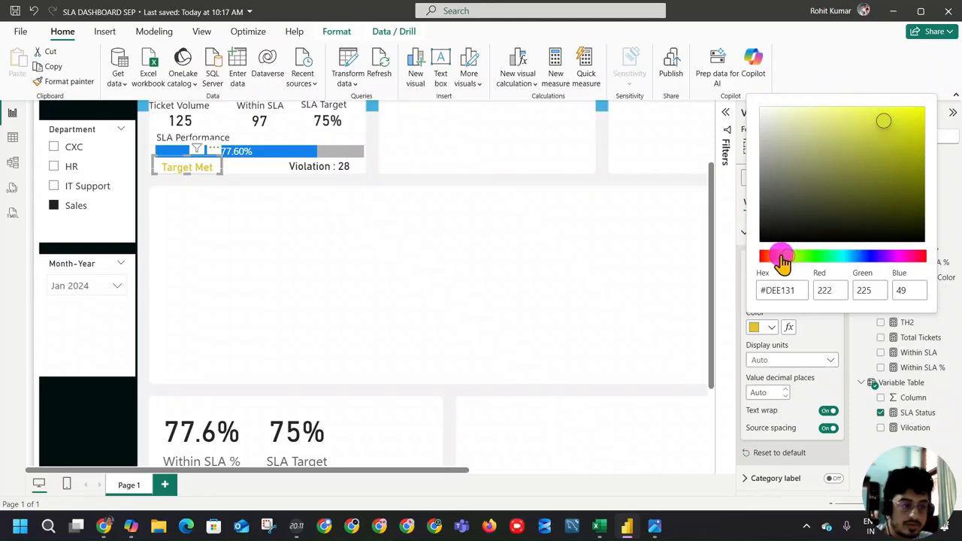
drag(874, 119, 802, 165)
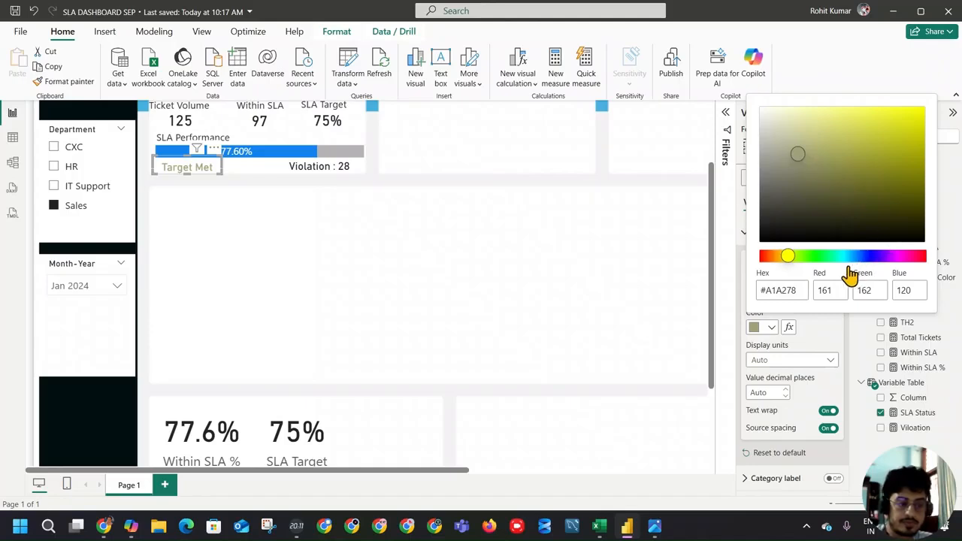
click(802, 157)
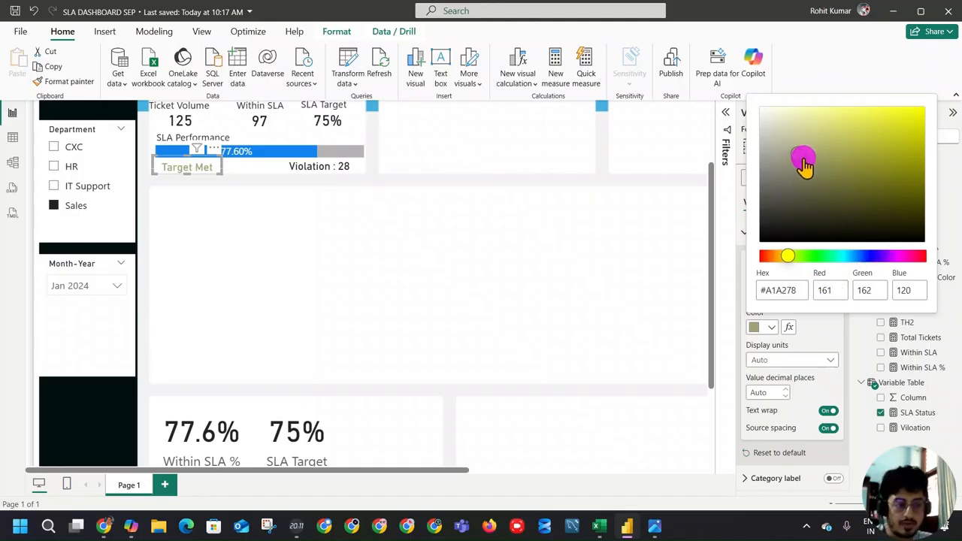
drag(787, 257, 779, 258)
drag(814, 132, 916, 161)
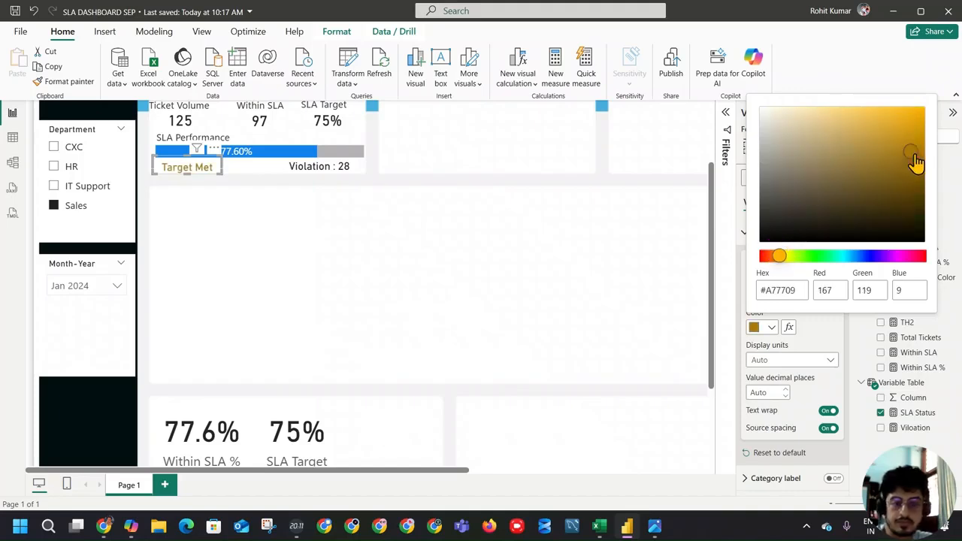
Copy the dark yellow hex code A77709 into cell H5 of the Excel workbook, beside the Yellow label
click(782, 290)
key(ctrl+c)
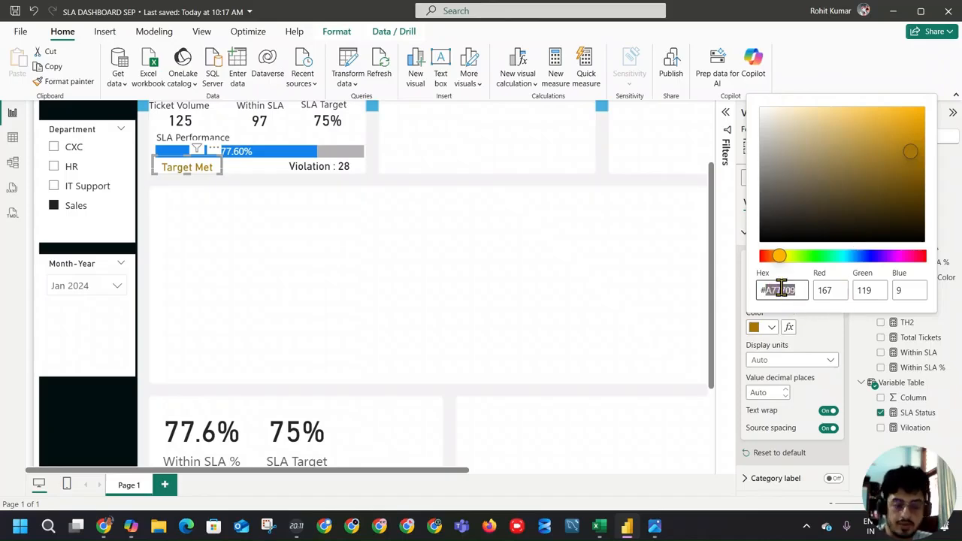
key(alt+Tab)
key(ctrl+v)
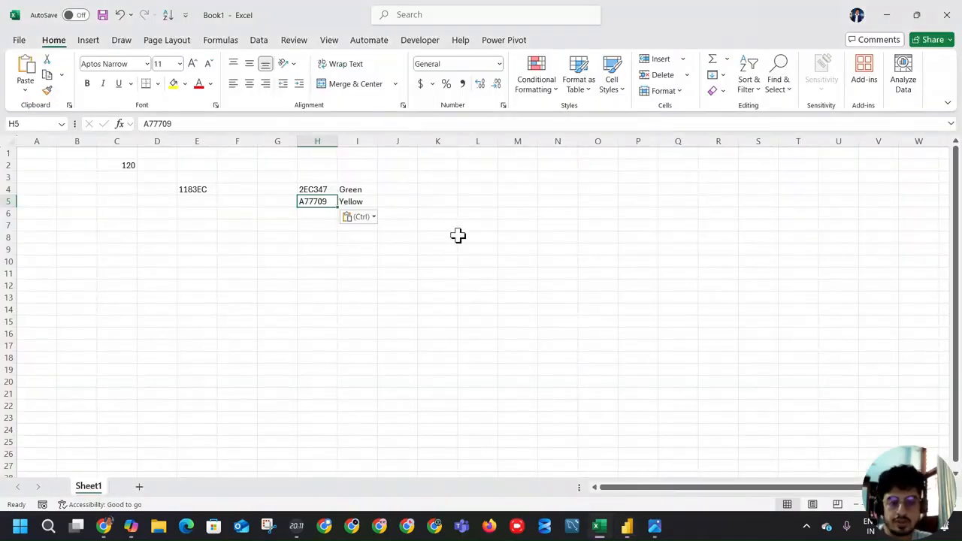
Return to Power BI and change the SLA Status card's callout value color to red #D10000
key(alt+Tab)
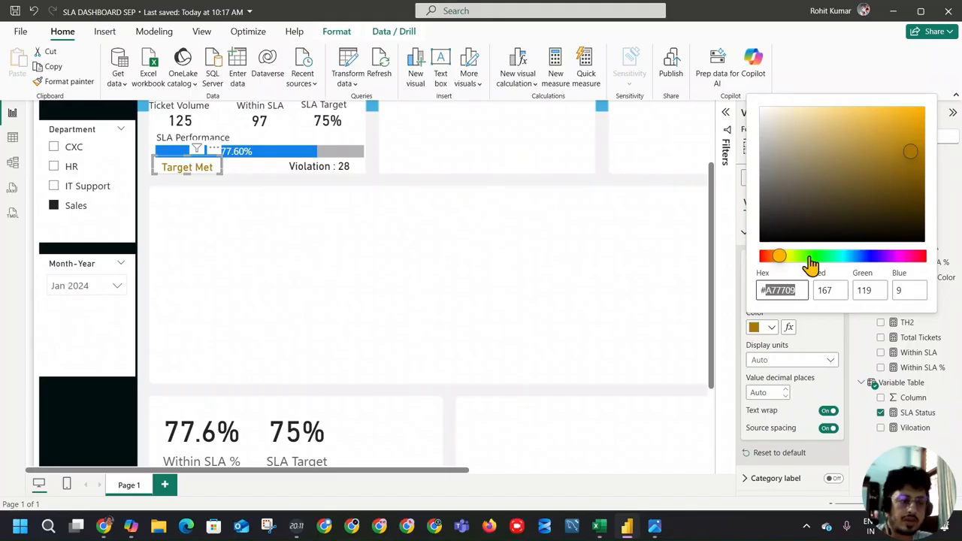
drag(784, 258, 746, 263)
mouse_move(911, 148)
mouse_down()
mouse_move(913, 114)
mouse_move(948, 139)
mouse_up()
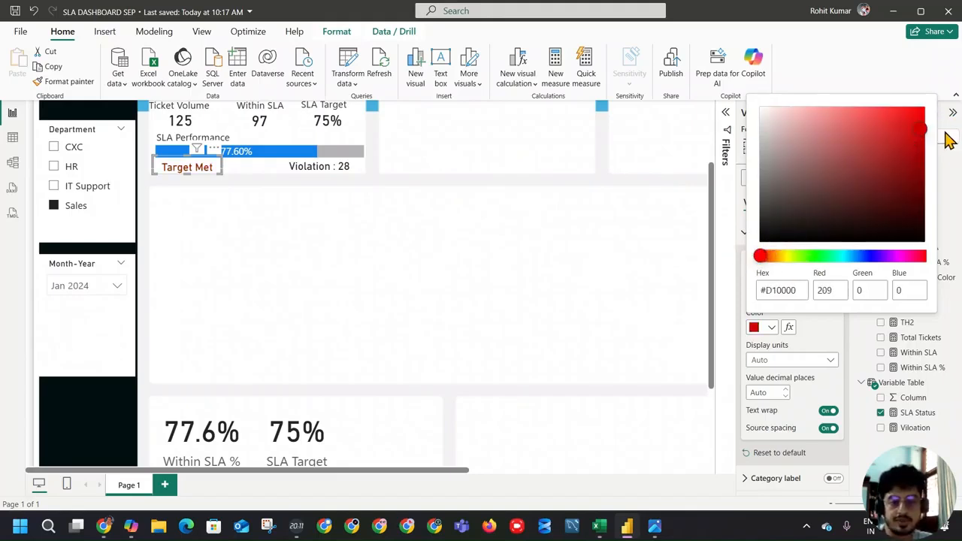
Copy the red hex code D10000 into cell H6 of the Excel workbook, beside the Red label
double_click(788, 292)
key(ctrl+c)
key(alt+Tab)
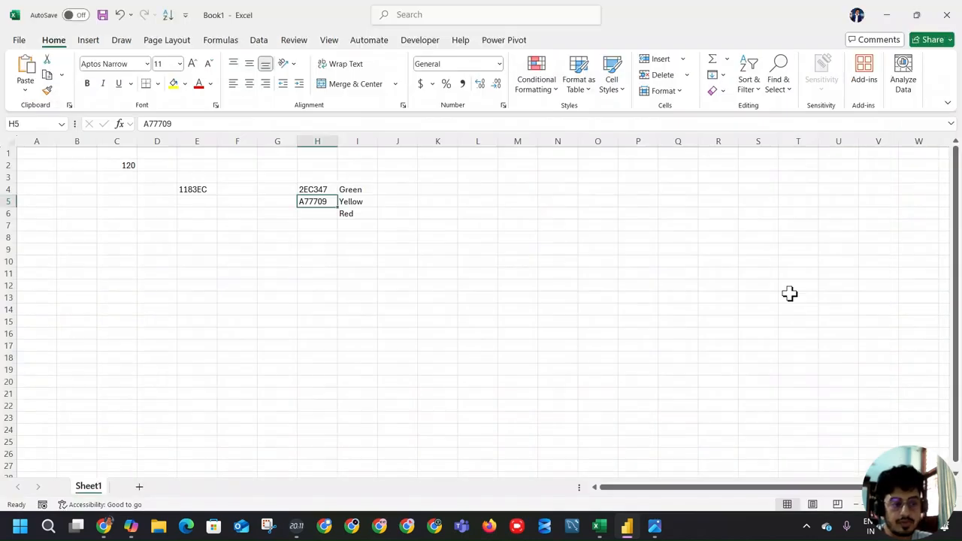
click(311, 214)
key(ctrl+v)
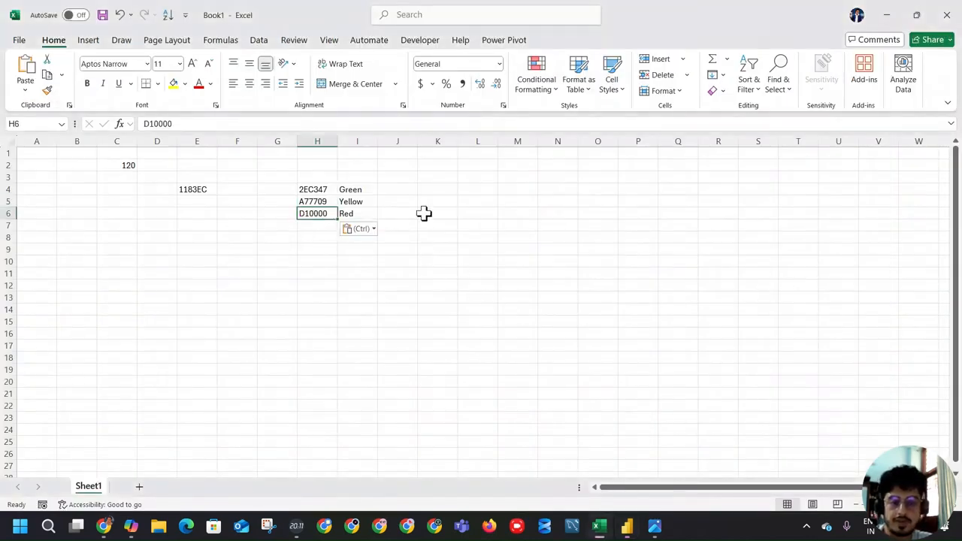
Copy the green code from cell H4 and open the SLA Status Color measure's formula in Power BI
click(315, 190)
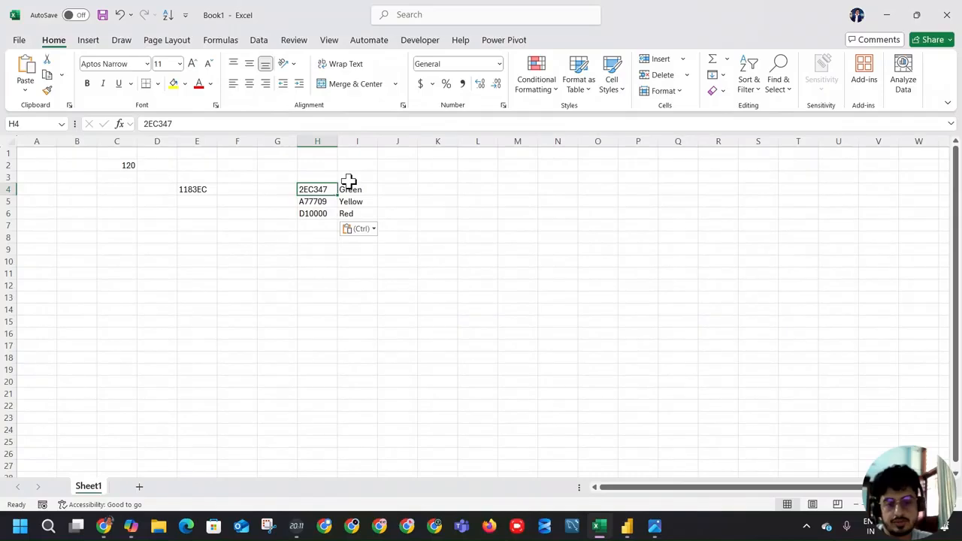
key(ctrl)
click(301, 195)
key(ctrl+c)
key(alt+Tab)
click(543, 290)
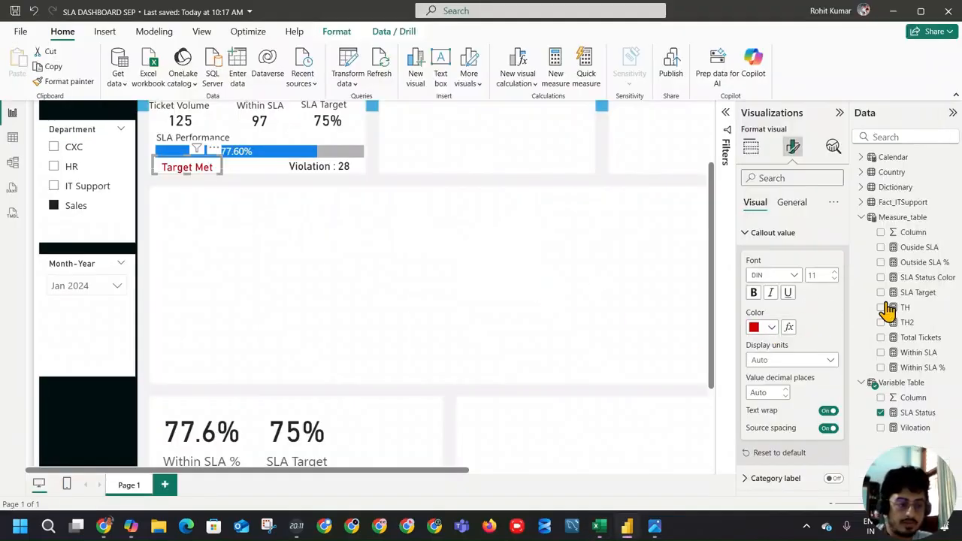
click(917, 277)
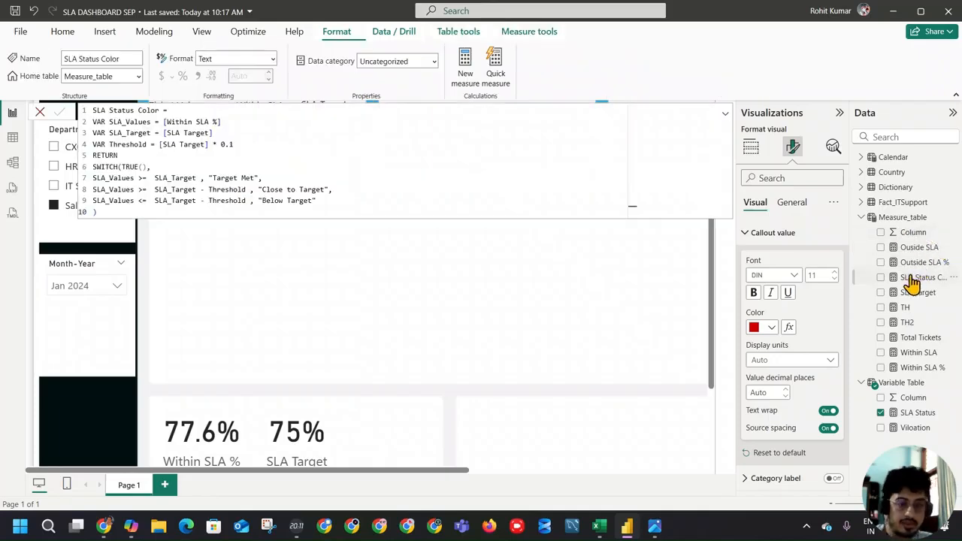
Replace the "Target Met" result in the SLA Status Color formula with "#2EC347"
key(alt+Tab)
key(alt+Tab)
drag(214, 178, 253, 178)
key(ctrl+v)
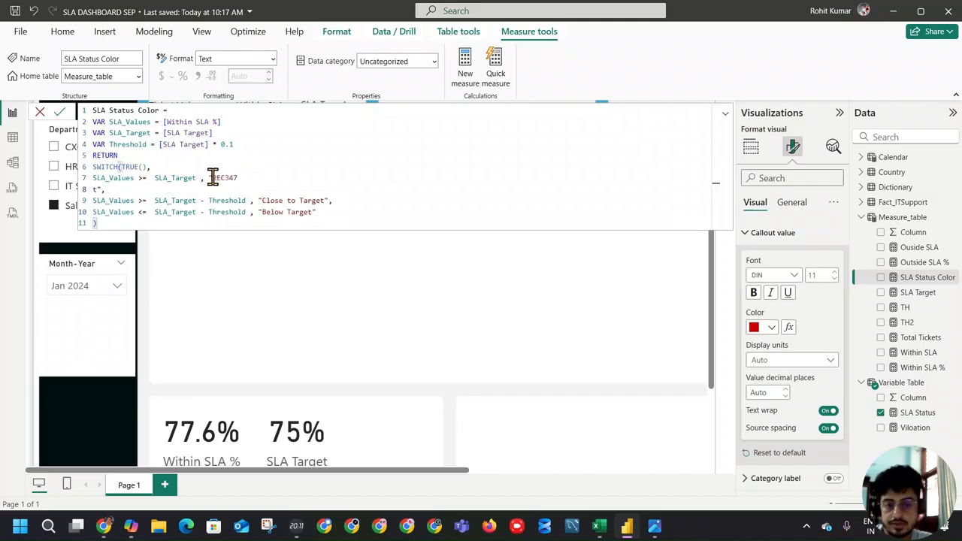
key(BackSpace)
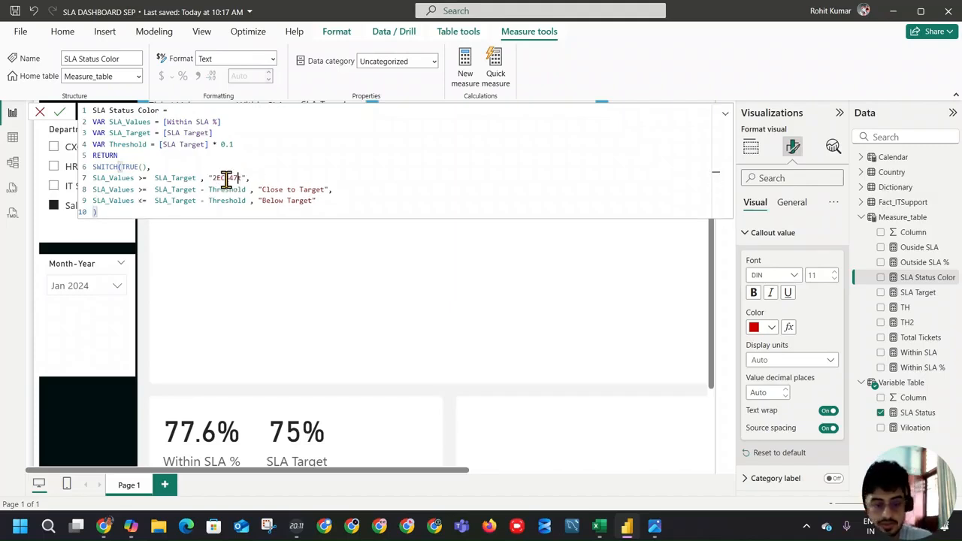
double_click(216, 178)
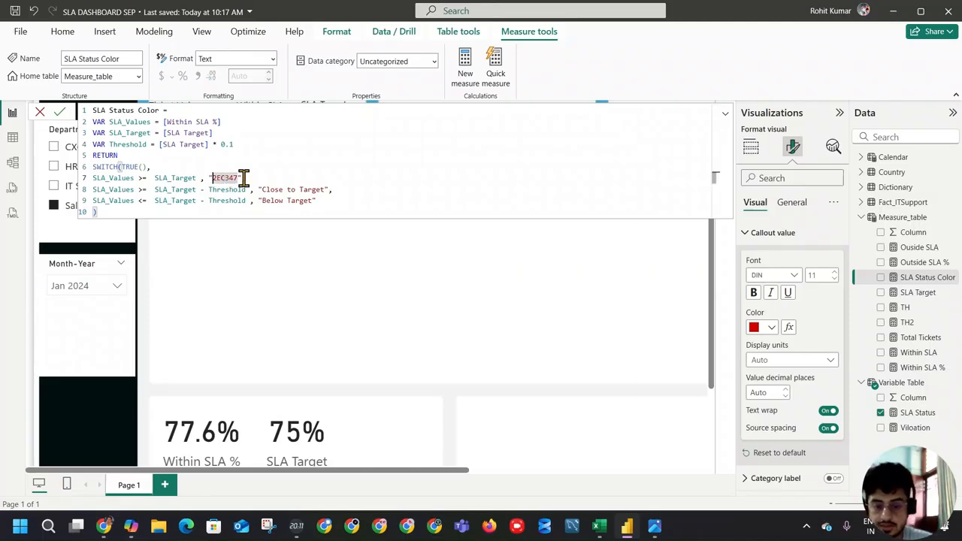
key(Left)
text(#)
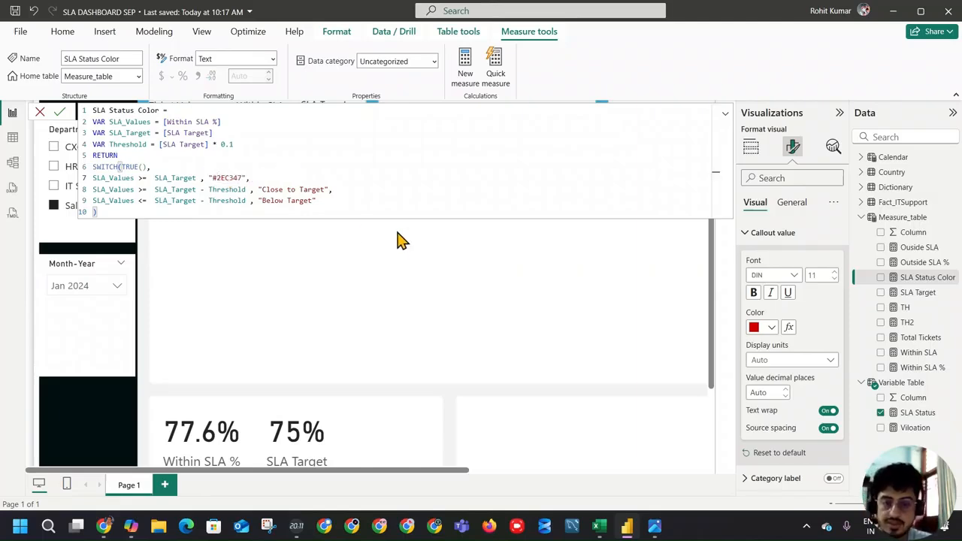
Copy the yellow code from cell H5 in Excel and replace the "Close to Target" result in the formula with "#A77709"
key(alt+Tab)
click(318, 201)
drag(209, 123, 121, 123)
key(alt+Tab)
drag(260, 189, 325, 192)
key(ctrl+v)
click(263, 189)
text(#)
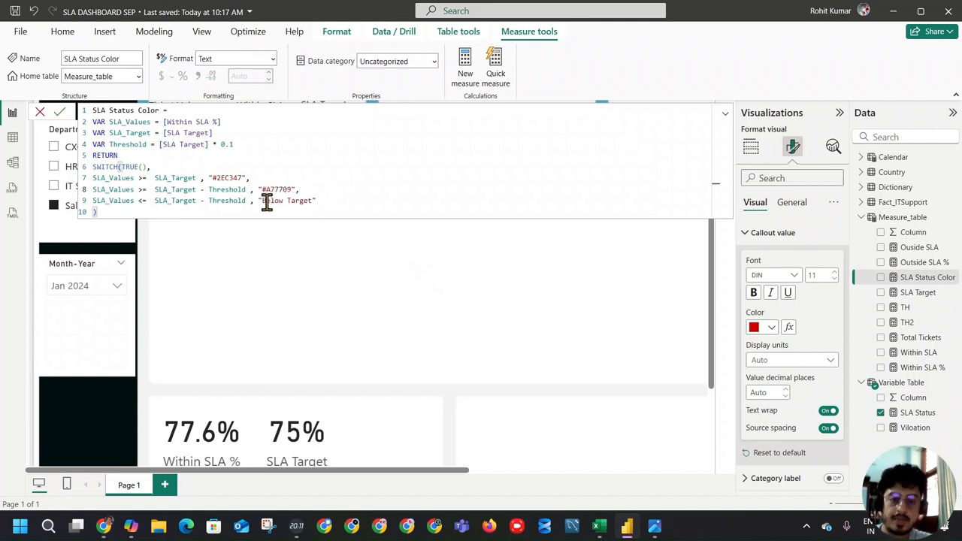
Replace the "Below Target" result in the SLA Status Color formula with "#D10000" from Excel cell H6 and commit the measure
drag(262, 201, 309, 201)
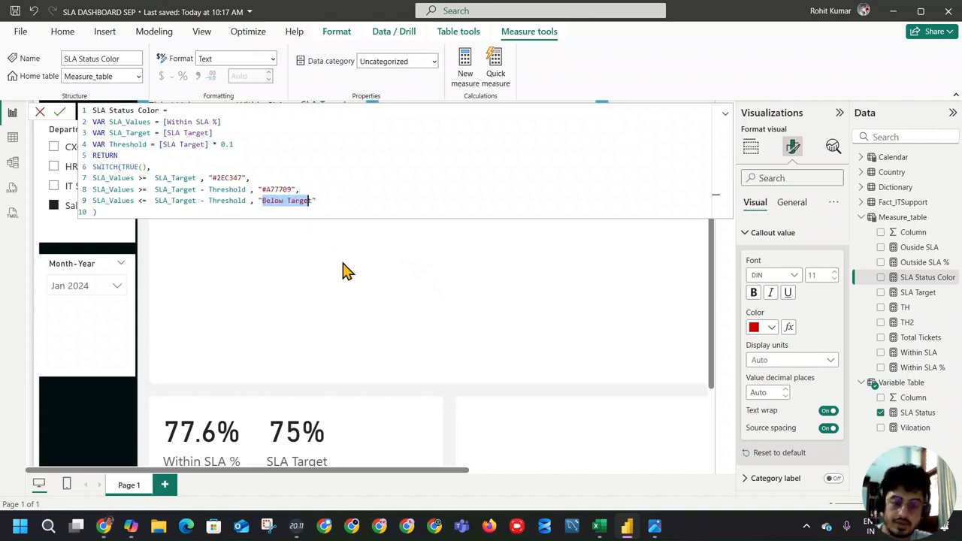
text(#)
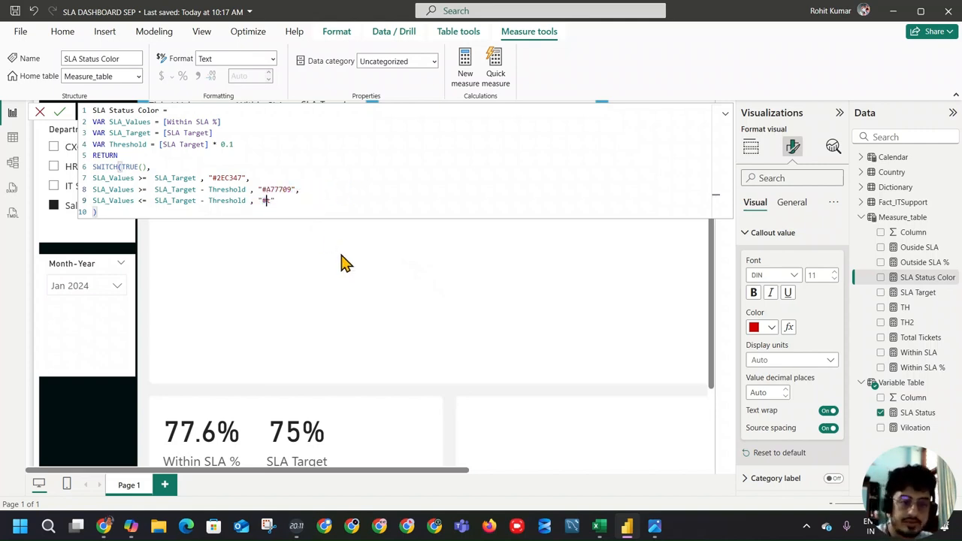
key(alt+Tab)
click(318, 212)
drag(218, 126, 112, 114)
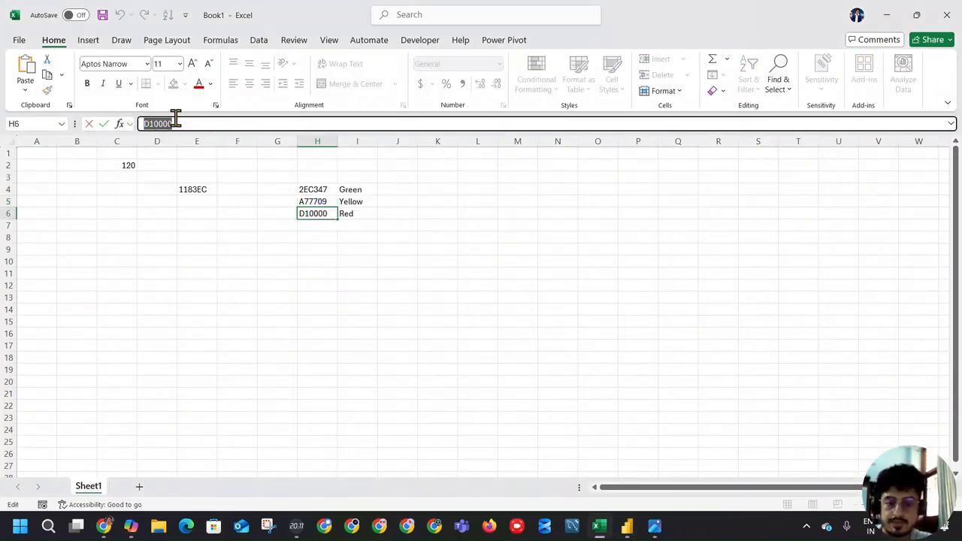
key(alt+Tab)
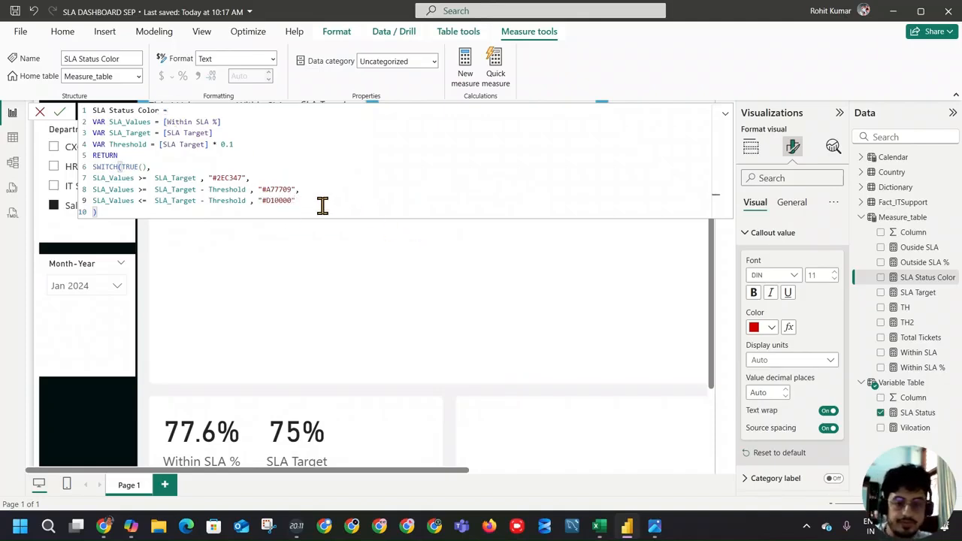
click(59, 111)
click(293, 279)
Select the SLA Status card showing "Target Met" and set its callout value color to black
click(203, 173)
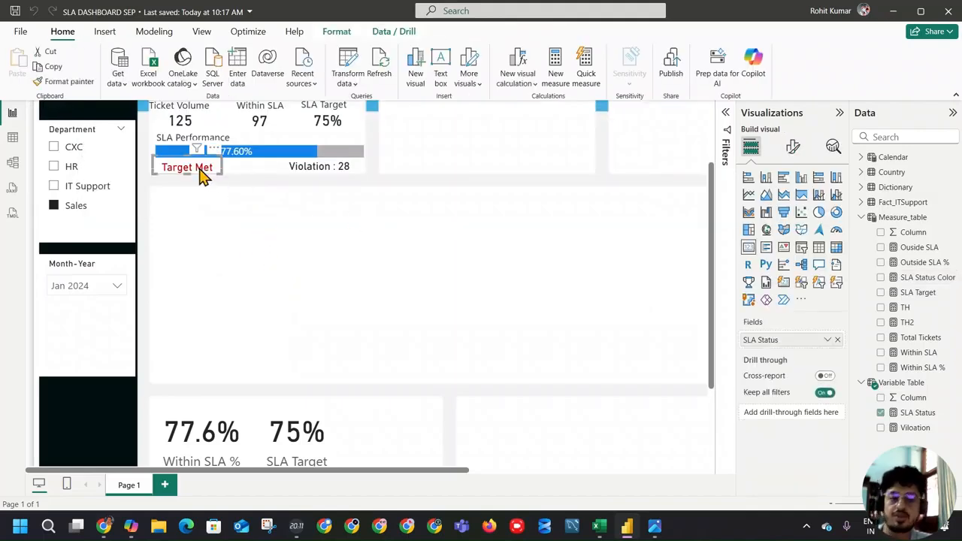
scroll(229, 235, up, 3)
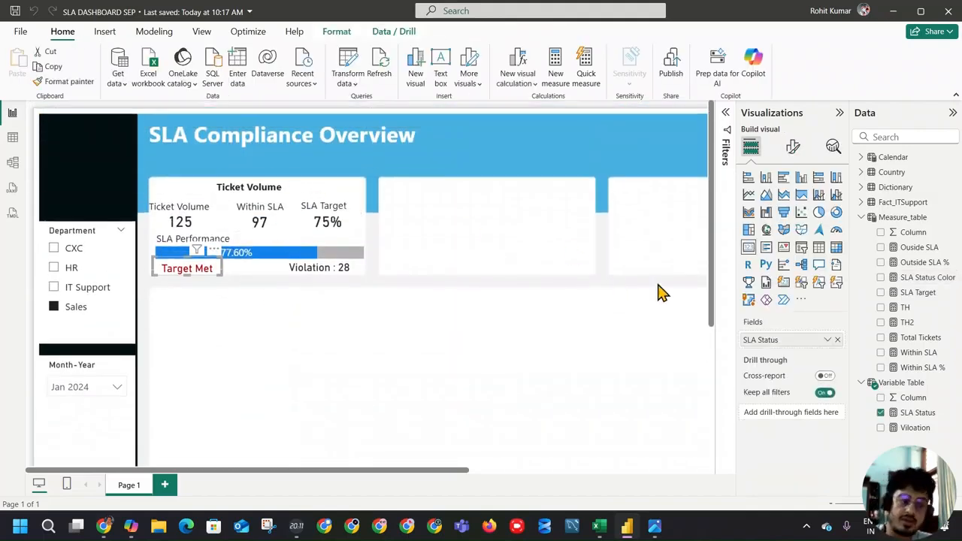
click(794, 146)
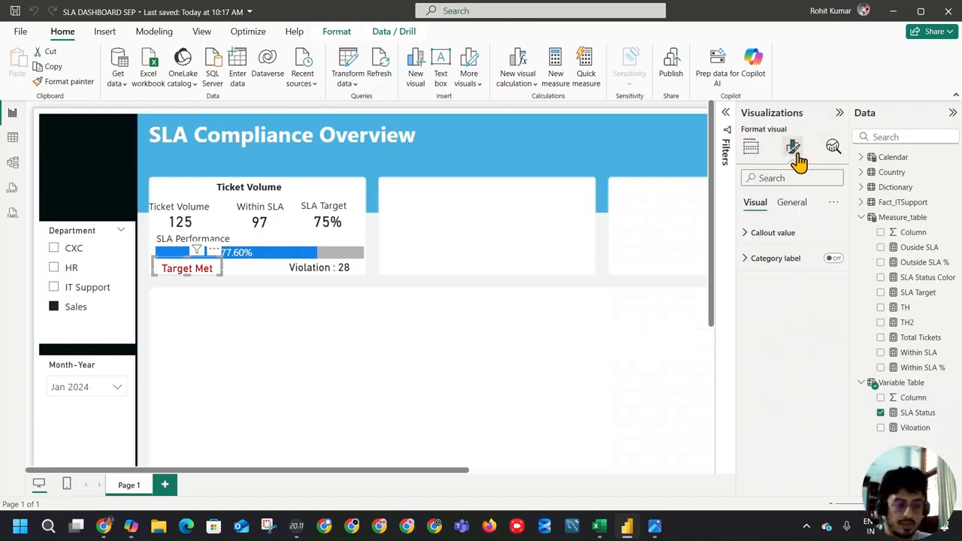
click(774, 233)
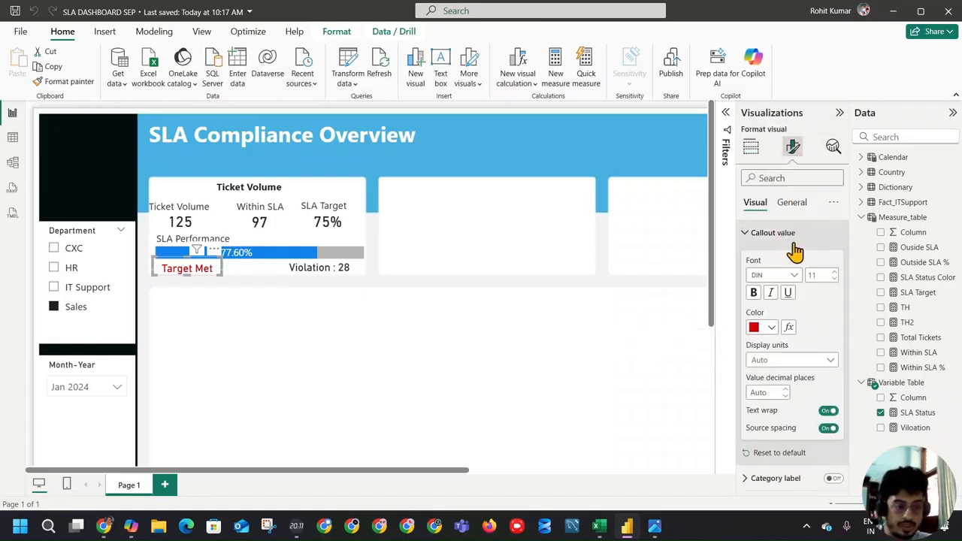
click(760, 327)
click(828, 276)
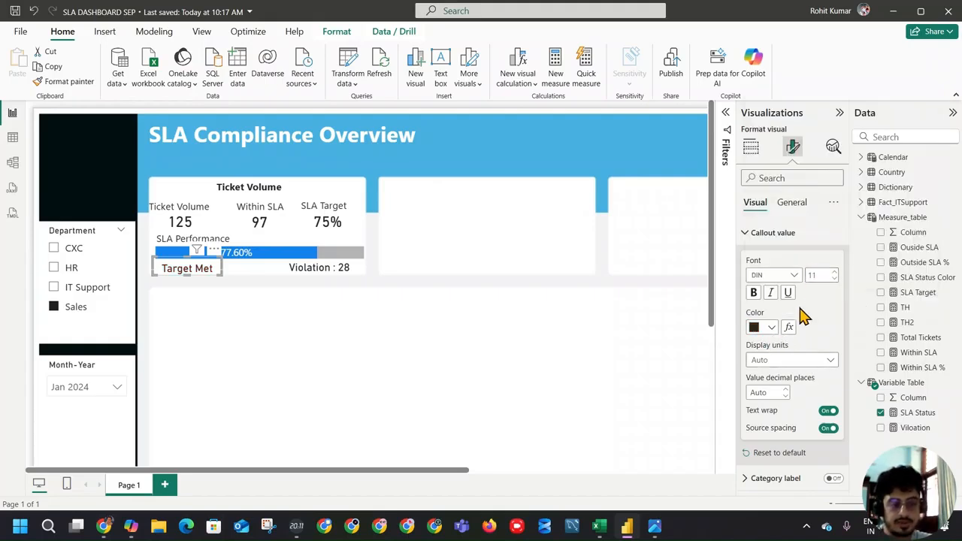
Conditionally format the SLA Status card's callout color by field value, based on the SLA Status Color measure in Measure_table
click(789, 331)
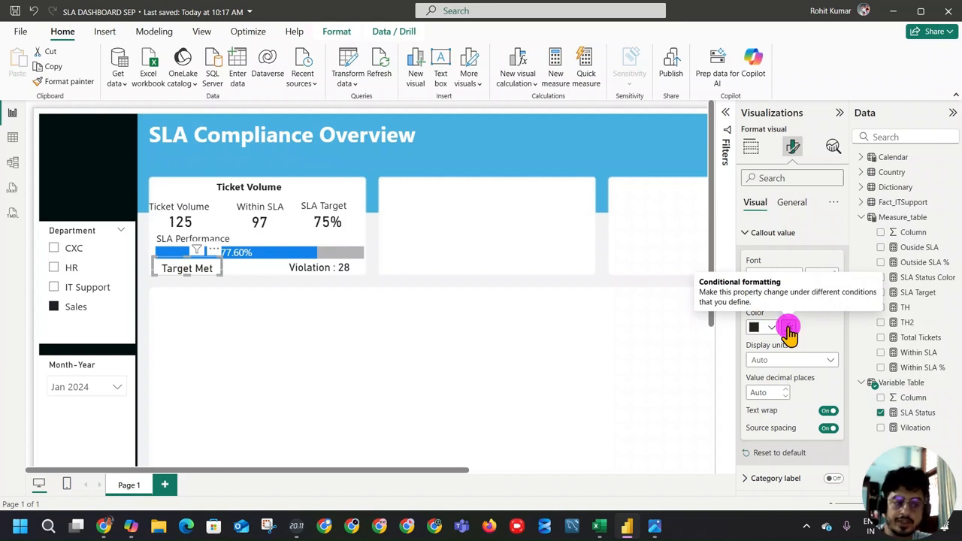
click(264, 123)
click(270, 181)
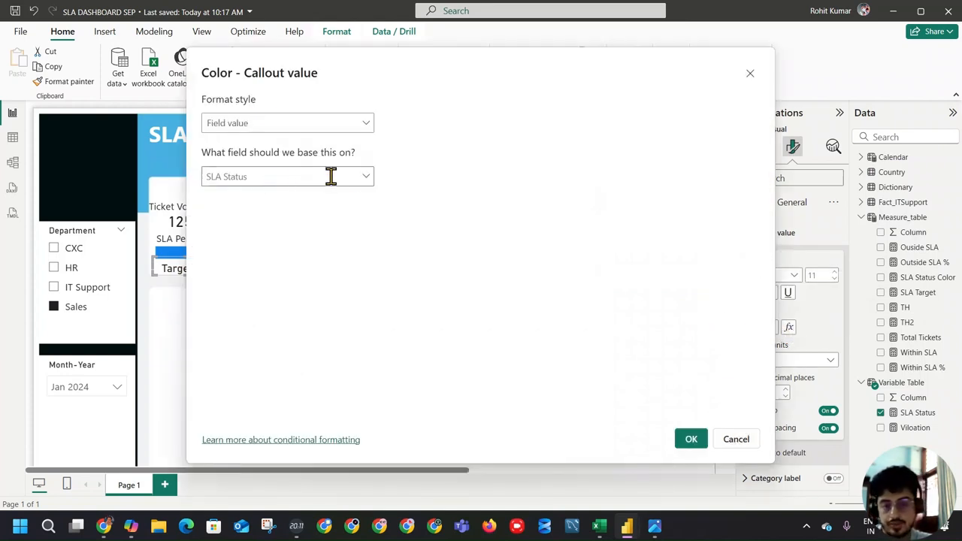
click(364, 177)
click(230, 247)
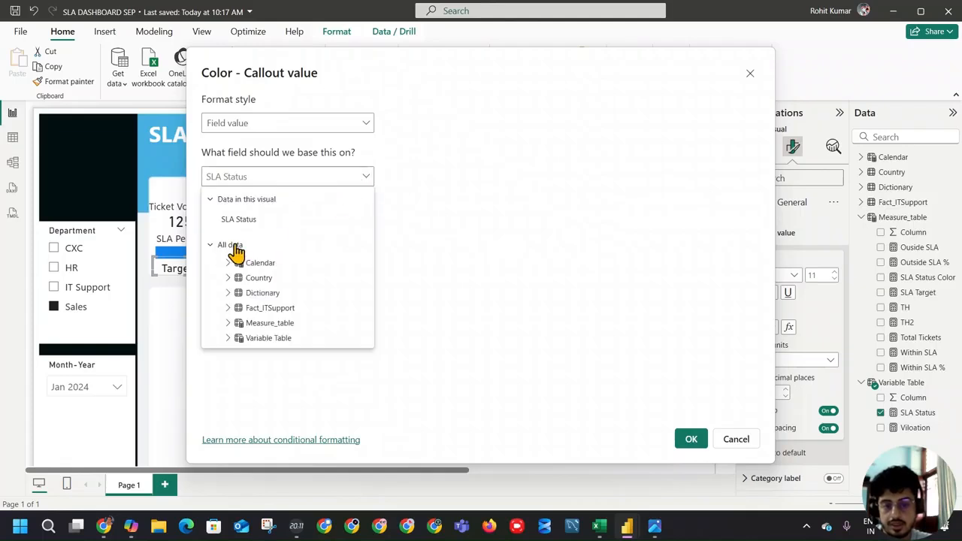
click(228, 323)
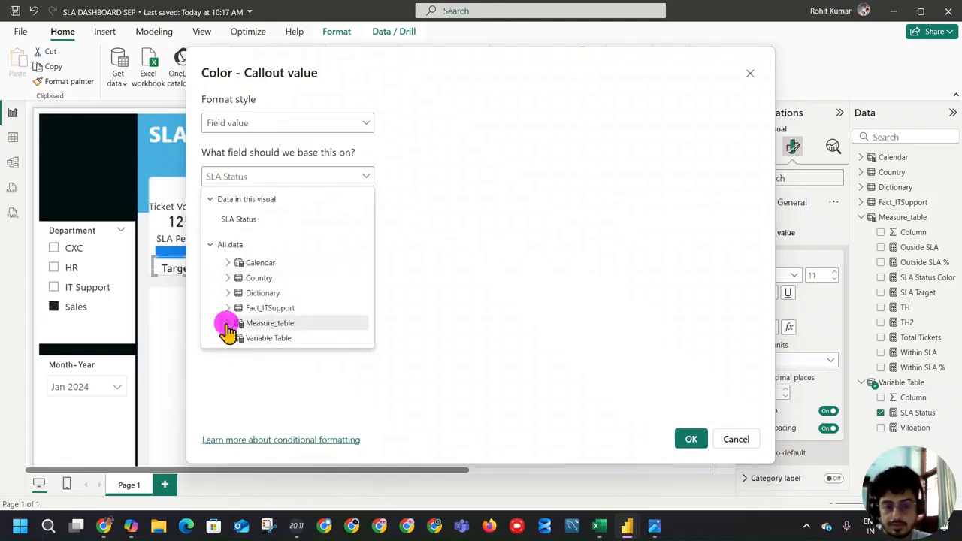
scroll(297, 314, down, 5)
click(225, 337)
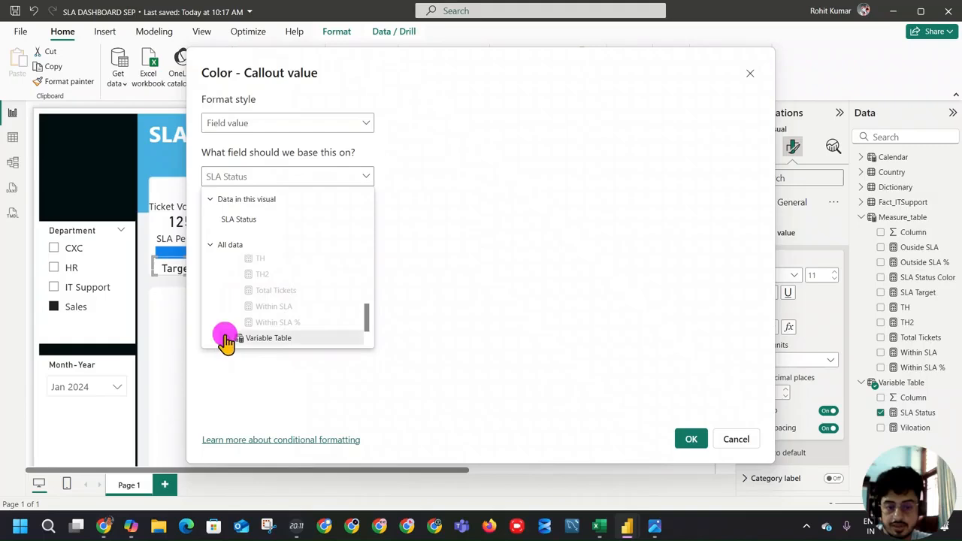
scroll(316, 303, up, 5)
scroll(301, 297, down, 3)
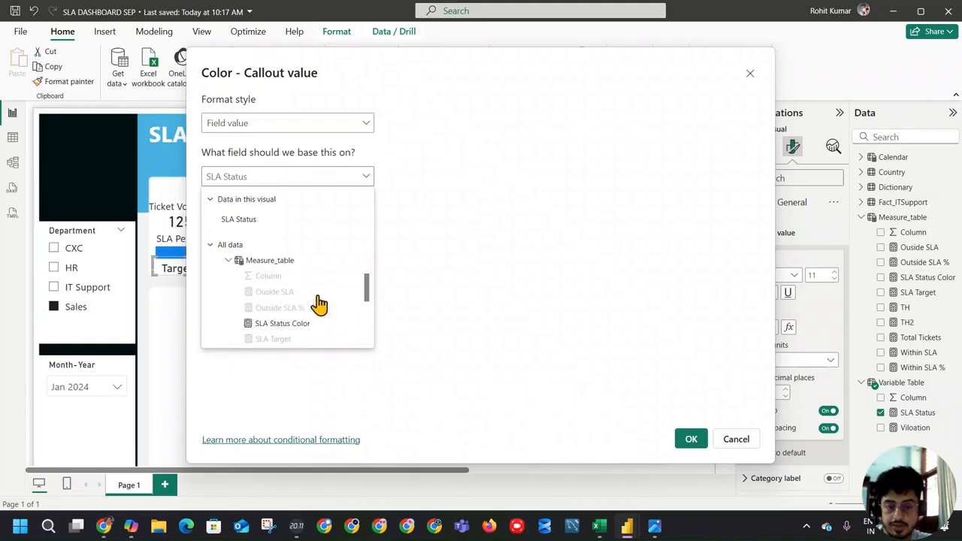
click(298, 261)
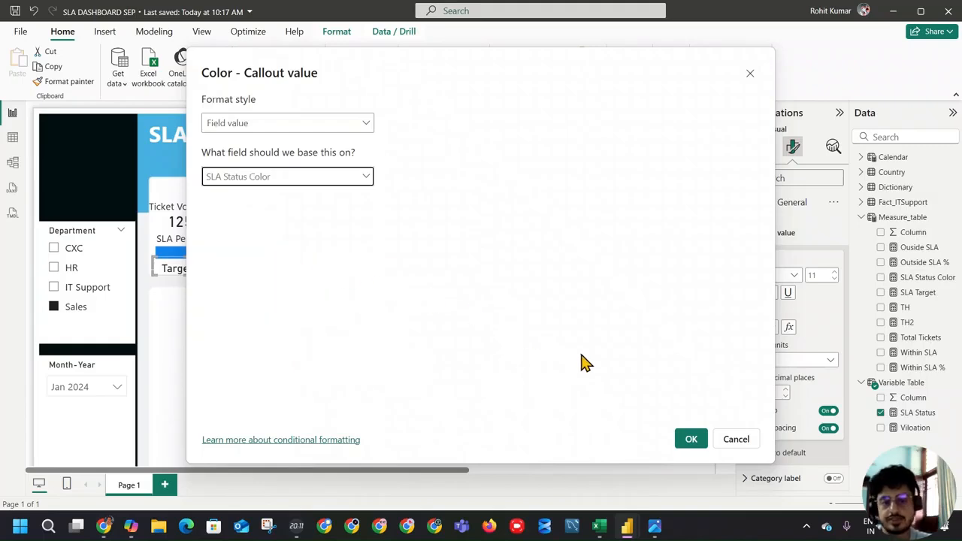
click(693, 440)
click(360, 285)
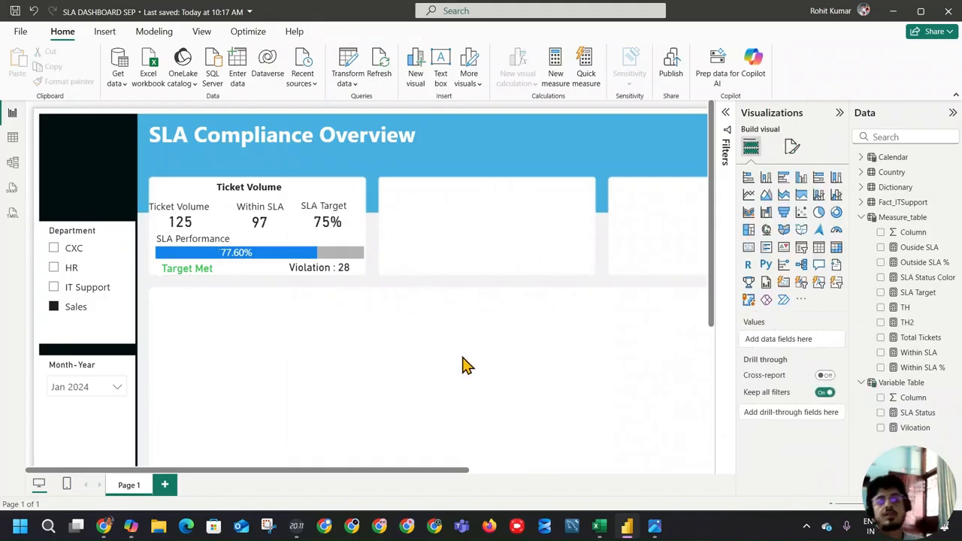
Select the Violation card and open the Viloation measure to review its formula
click(350, 272)
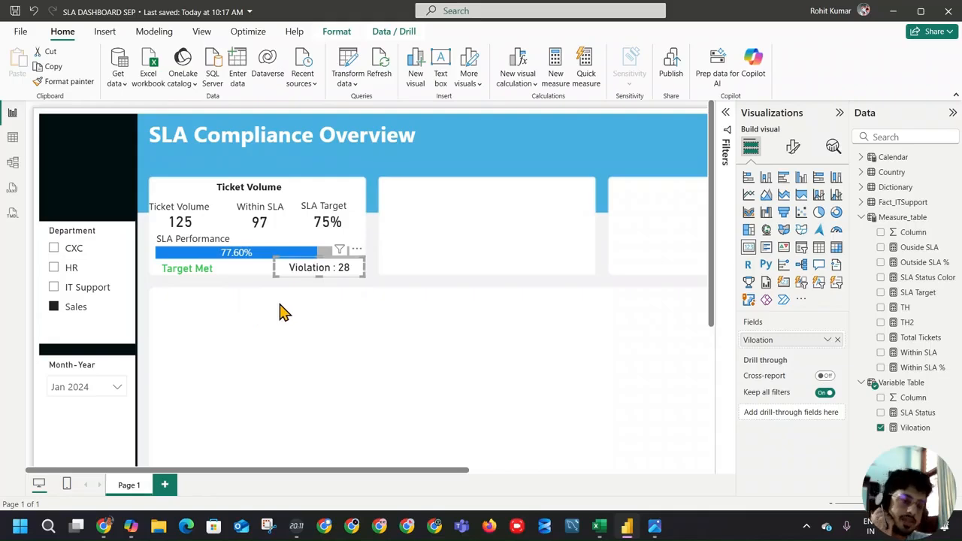
click(921, 427)
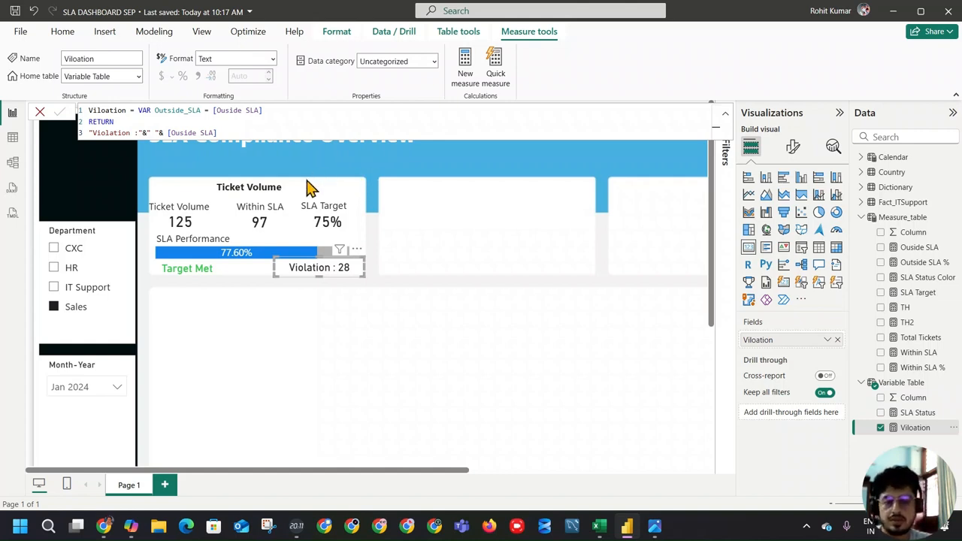
click(826, 342)
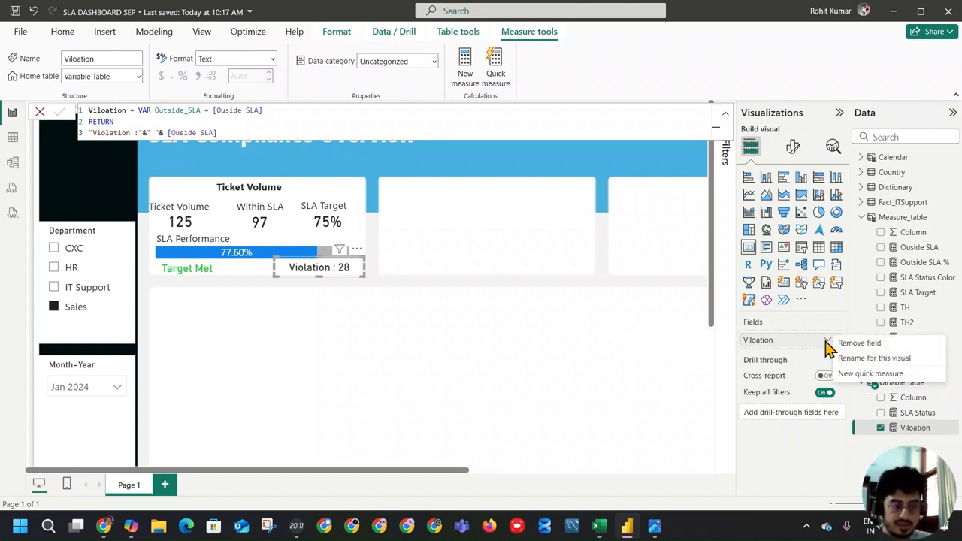
click(799, 321)
Try to color the Violation card's callout value by field value, using the SLA Status Color measure
click(793, 147)
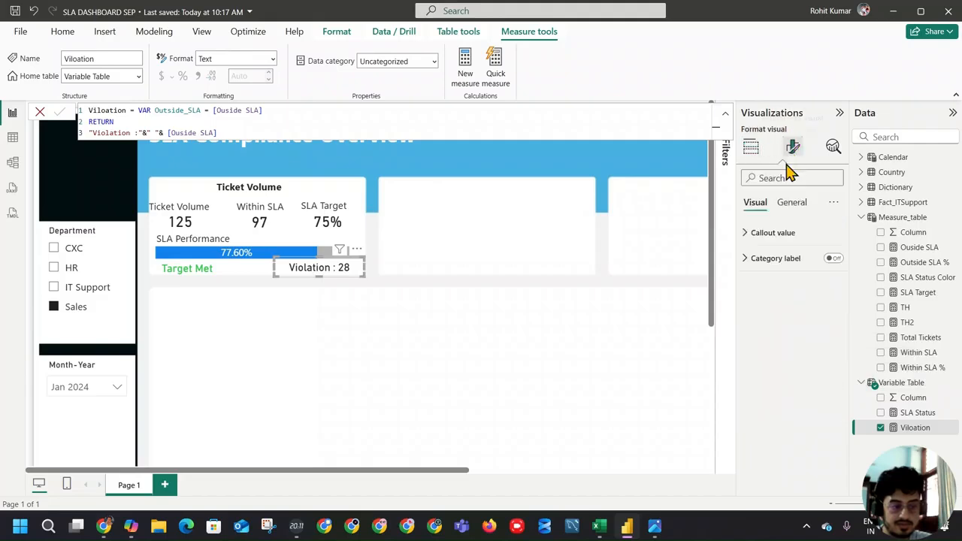
click(774, 233)
click(788, 328)
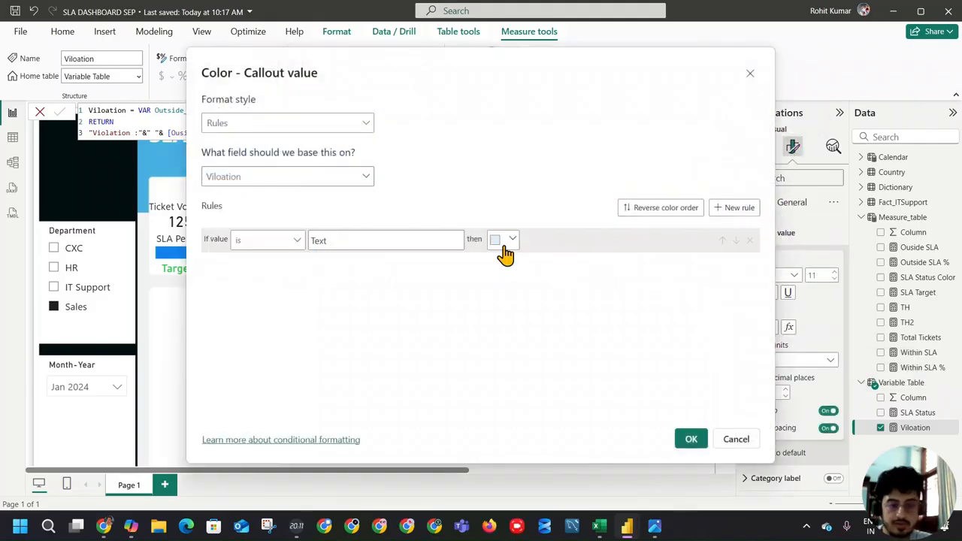
click(301, 124)
click(300, 183)
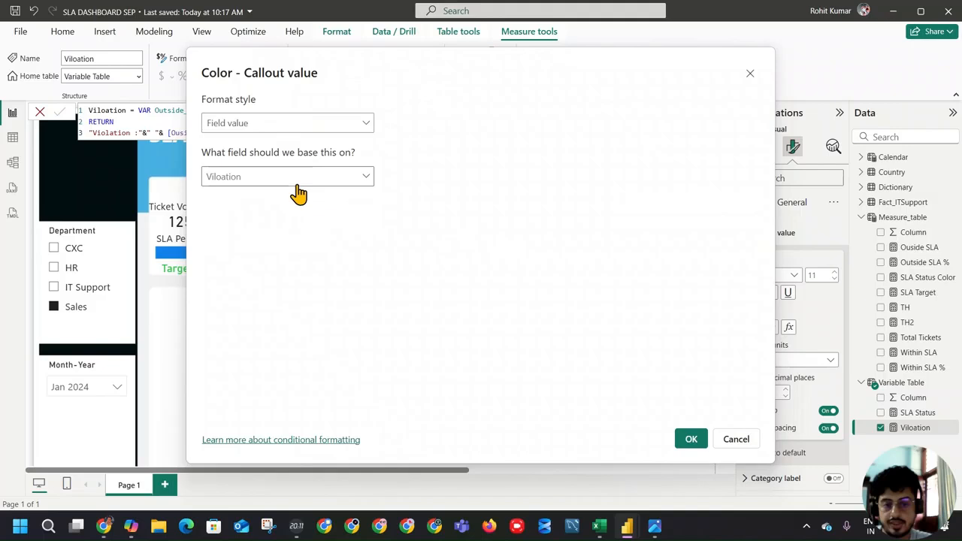
click(309, 179)
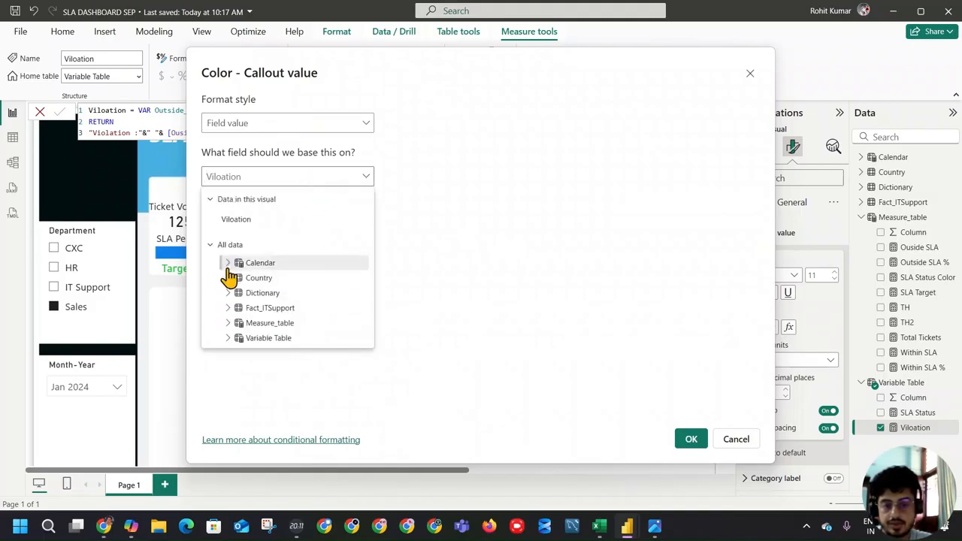
click(228, 324)
scroll(342, 304, down, 3)
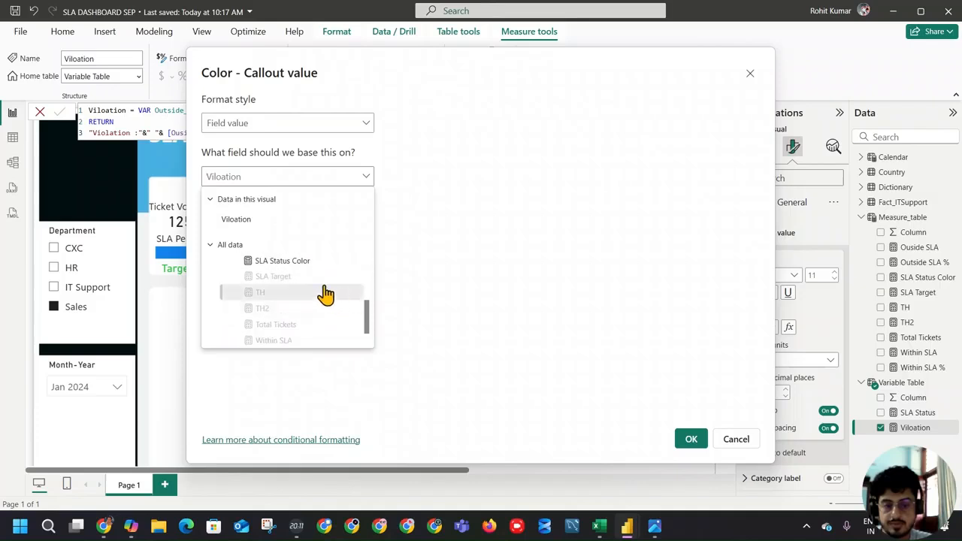
click(285, 260)
click(689, 439)
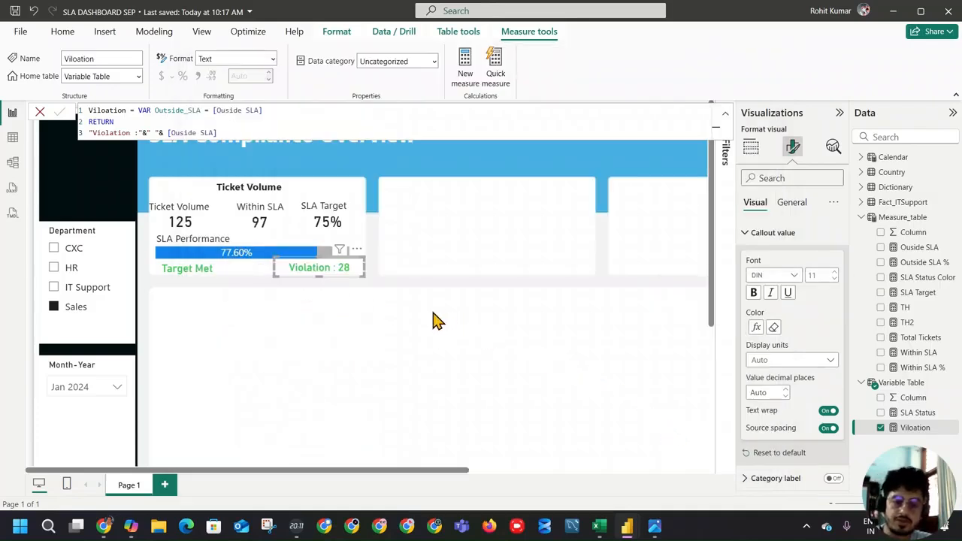
Examine how the reference dashboard screenshot colors the target status and violations texts on its cards
click(446, 319)
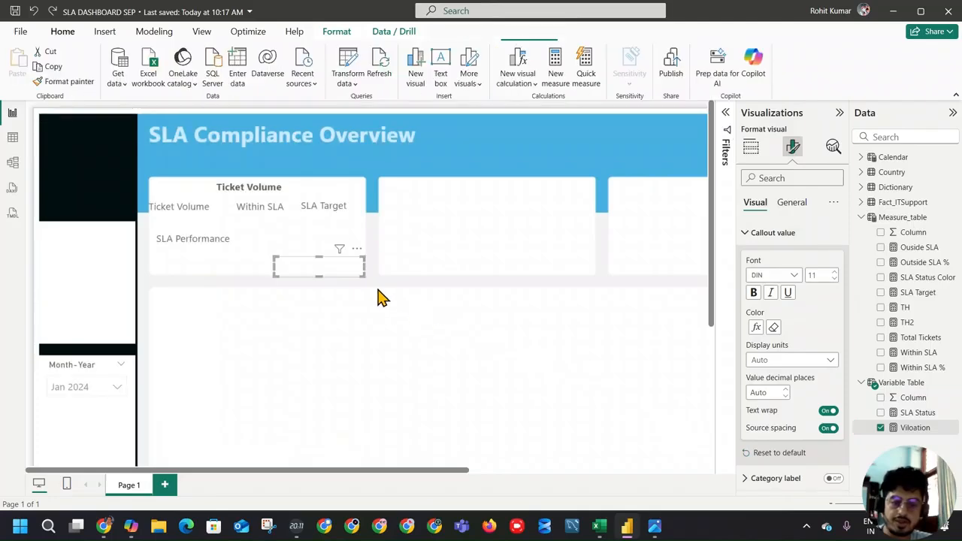
click(655, 528)
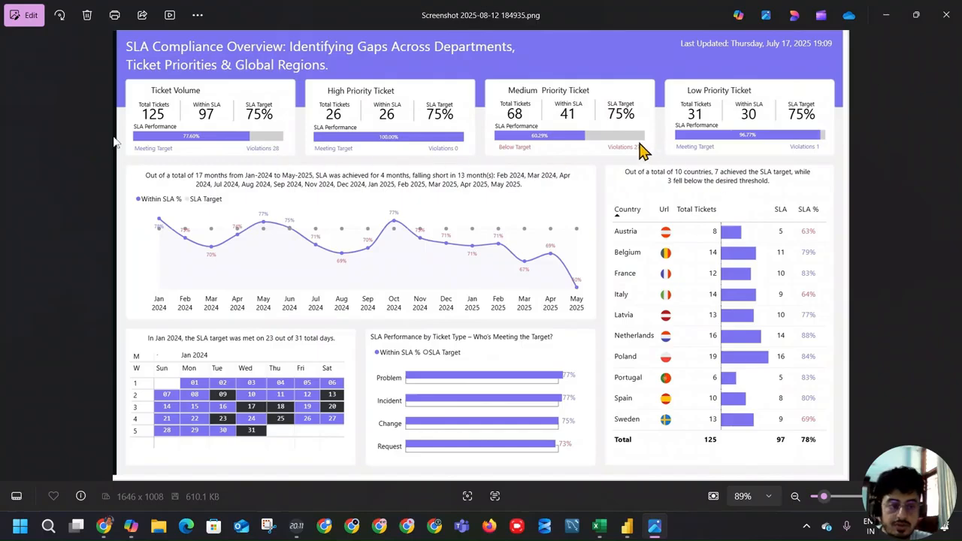
key(alt+Tab)
Apply conditional formatting to the Violation card's callout color, with Field value style based on the SLA Status Color measure
click(285, 272)
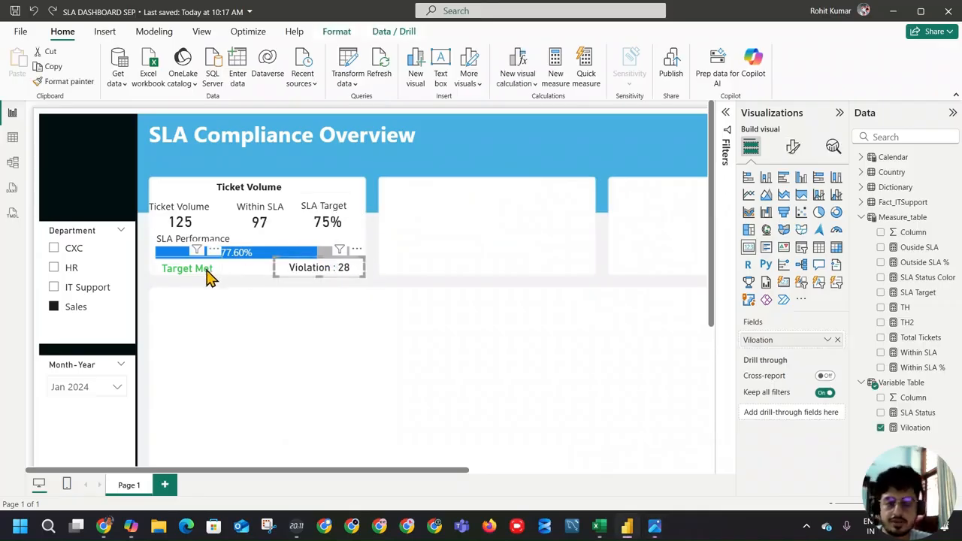
click(793, 147)
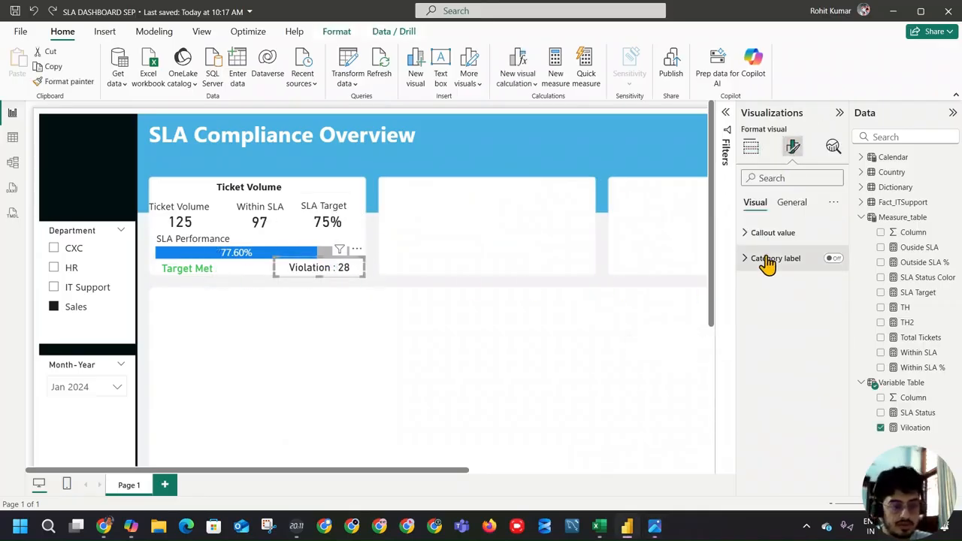
click(769, 233)
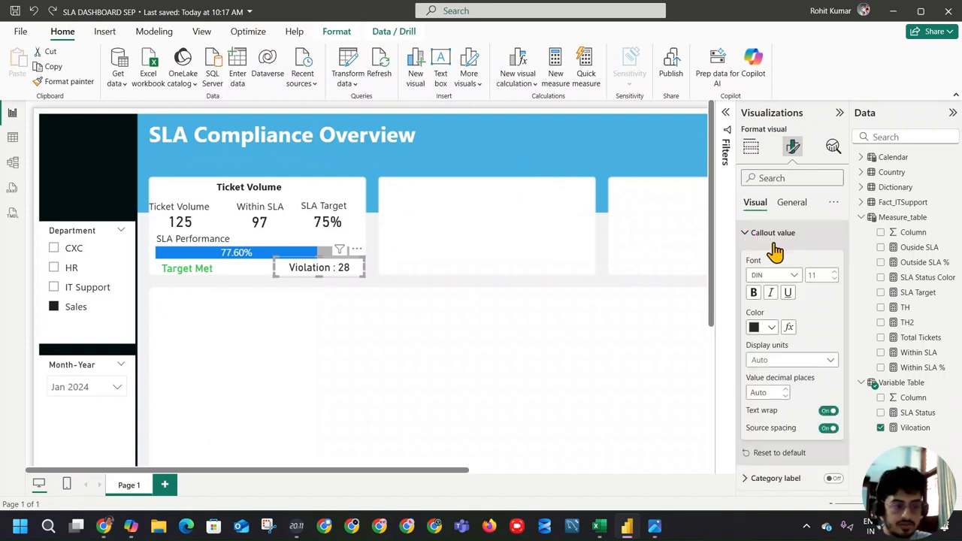
click(787, 328)
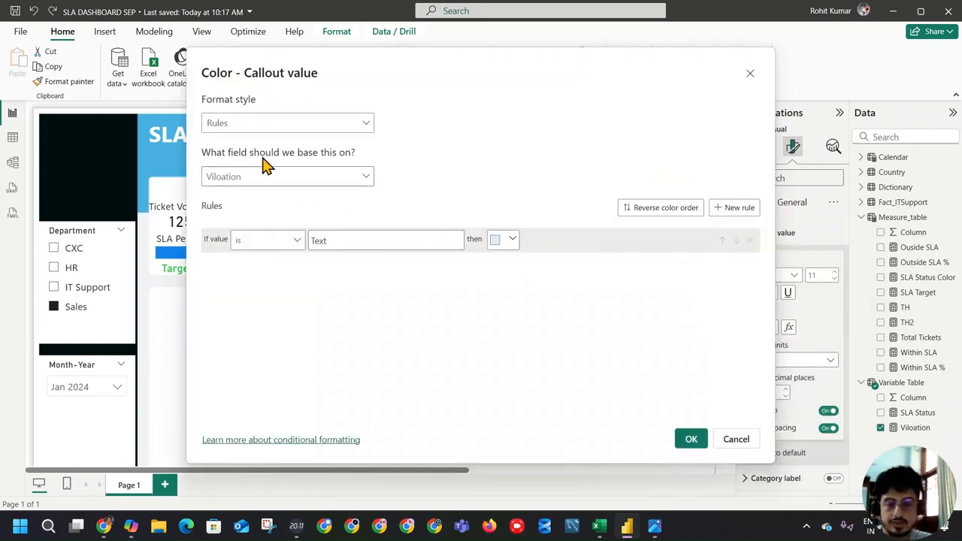
click(284, 123)
click(273, 182)
click(301, 177)
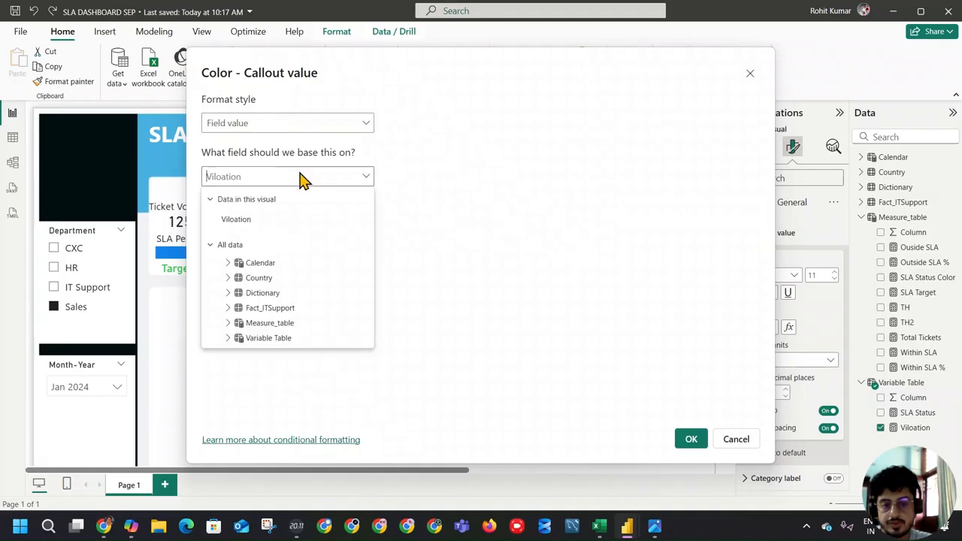
click(250, 324)
scroll(289, 299, down, 3)
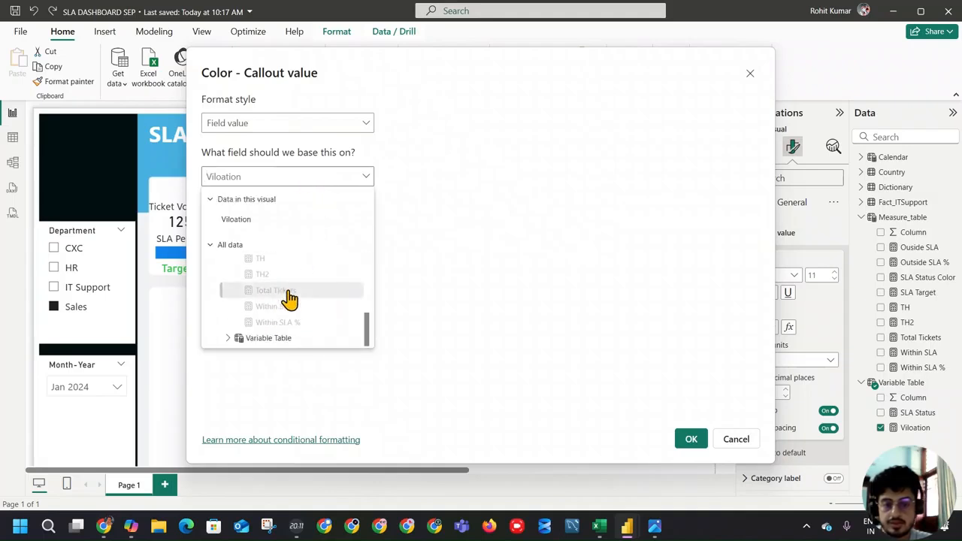
scroll(290, 297, up, 3)
scroll(309, 304, down, 2)
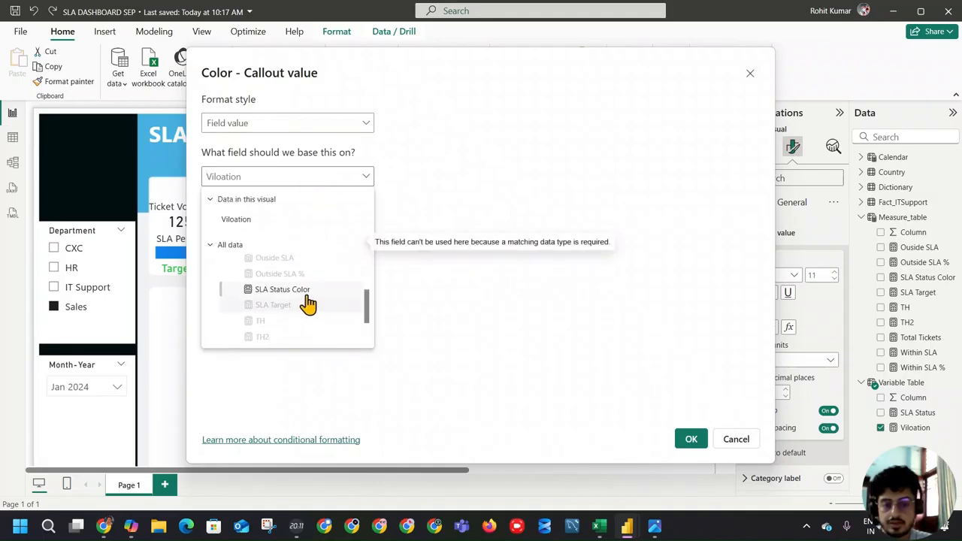
click(307, 290)
click(691, 440)
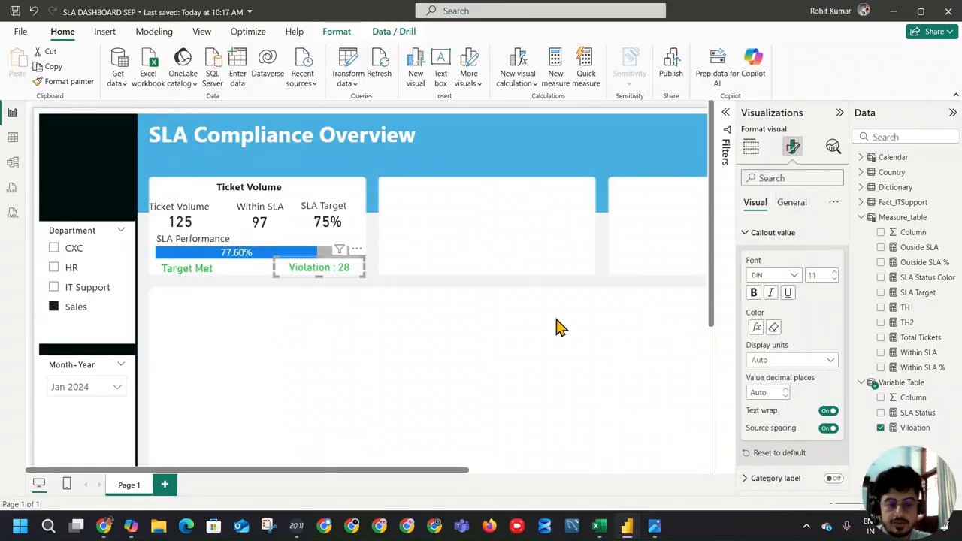
Deselect the Violation card and collapse the Visualizations and Data panes to widen the report canvas
click(434, 318)
click(839, 112)
click(952, 112)
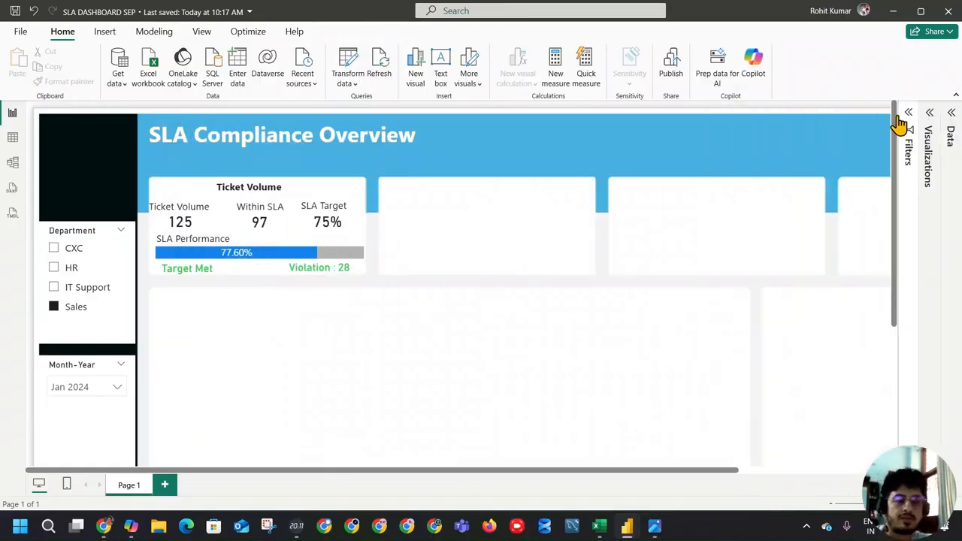
Filter the report by the HR department and by CXC to compare the Ticket Volume card's SLA status
scroll(558, 275, down, 1)
scroll(559, 269, down, 1)
scroll(563, 270, up, 1)
scroll(563, 271, down, 1)
scroll(511, 258, up, 1)
scroll(512, 263, up, 1)
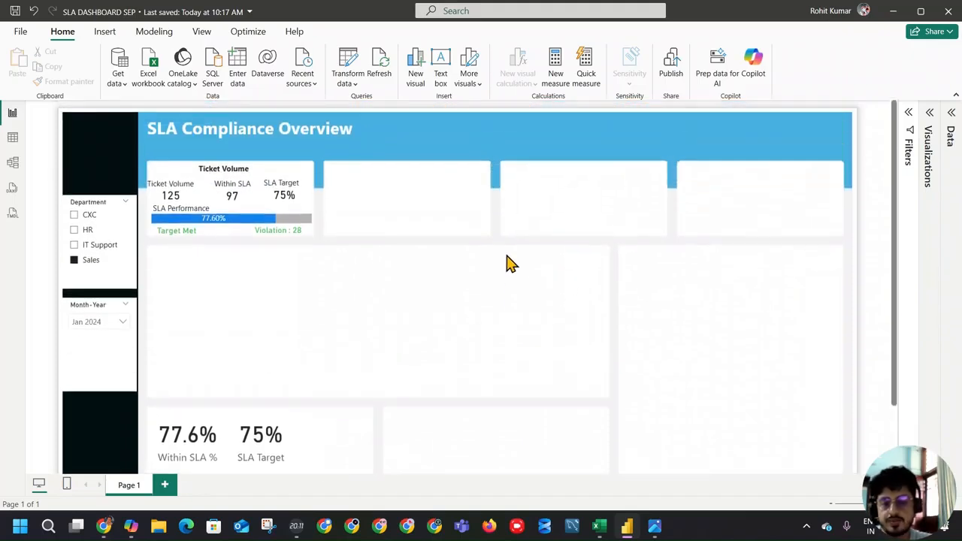
click(106, 240)
click(95, 229)
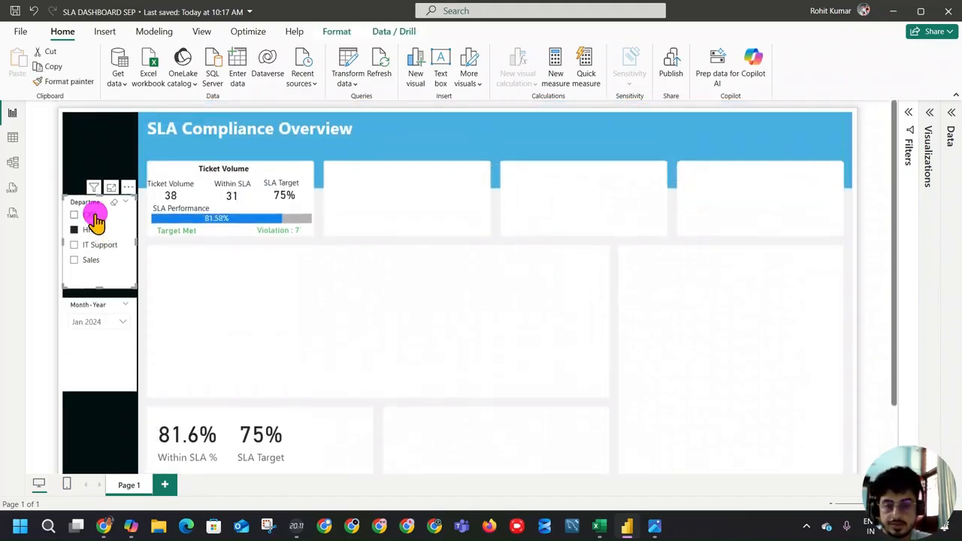
click(95, 216)
click(198, 230)
drag(201, 230, 226, 234)
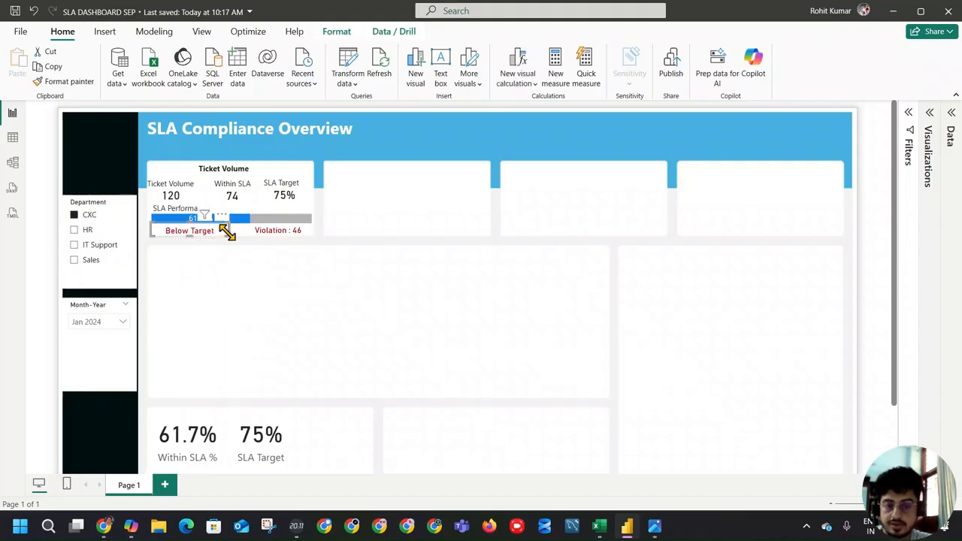
click(398, 284)
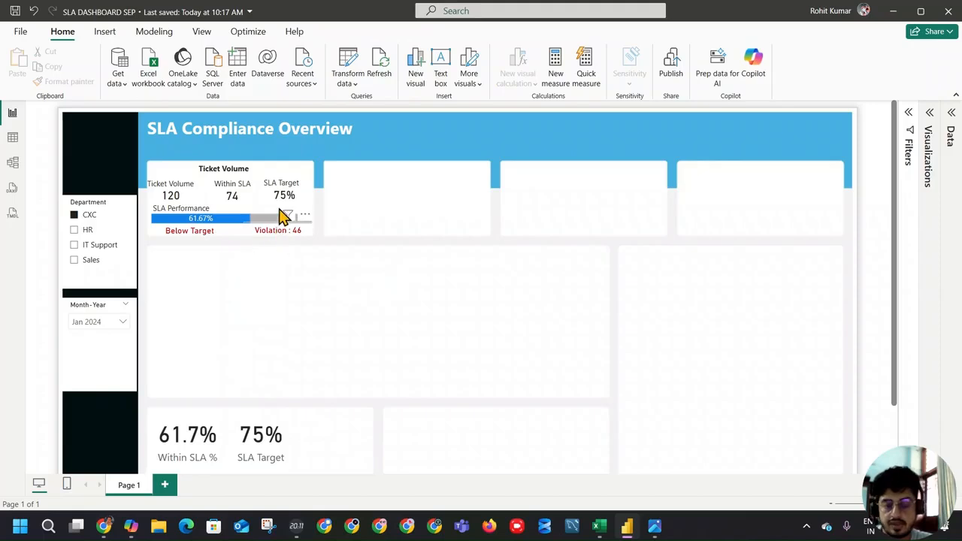
Examine the TH and TH2 threshold cards alongside the SLA Status measure's formula
scroll(221, 247, down, 2)
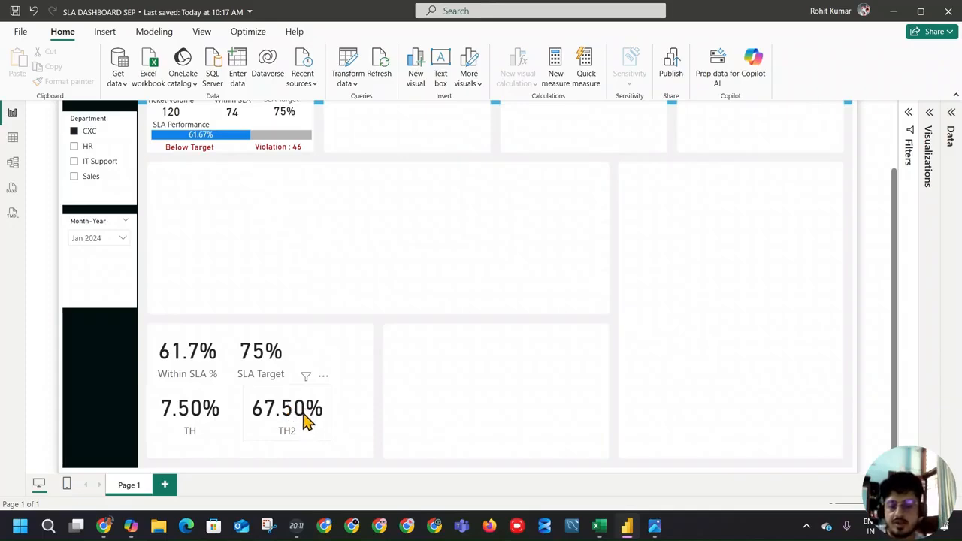
click(191, 427)
click(268, 413)
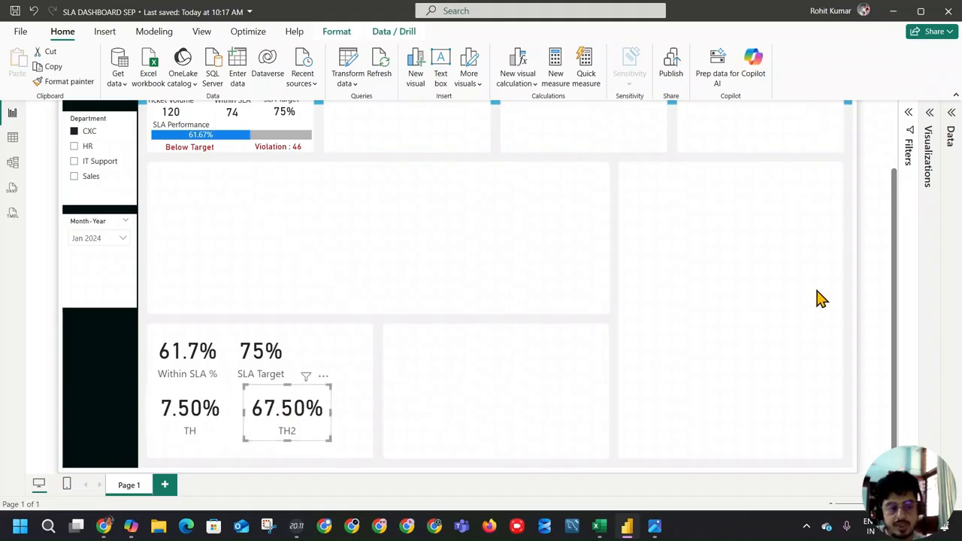
click(949, 122)
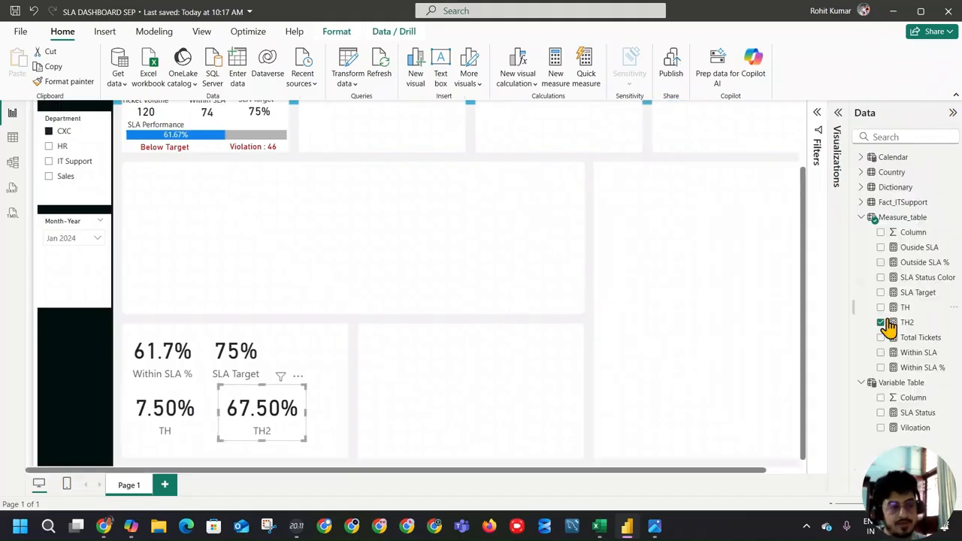
click(918, 415)
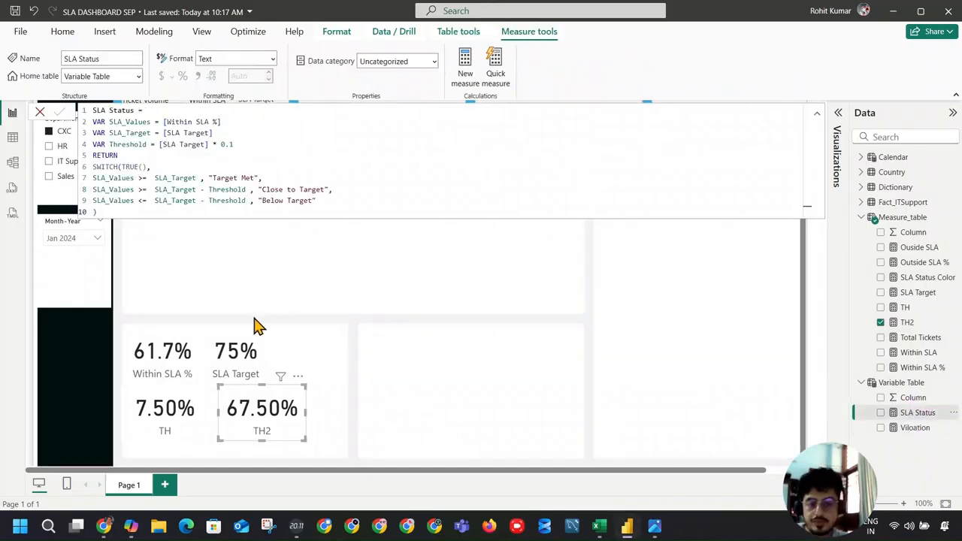
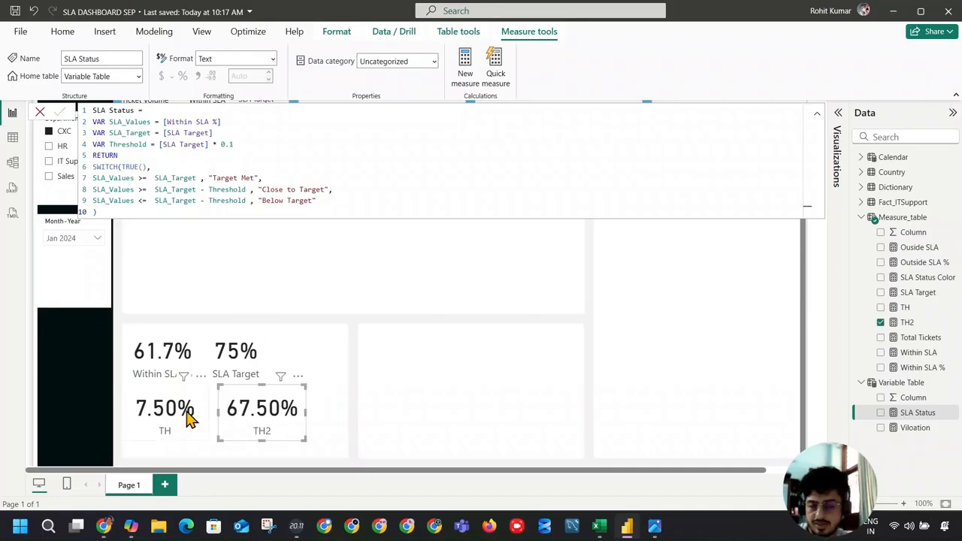
click(188, 419)
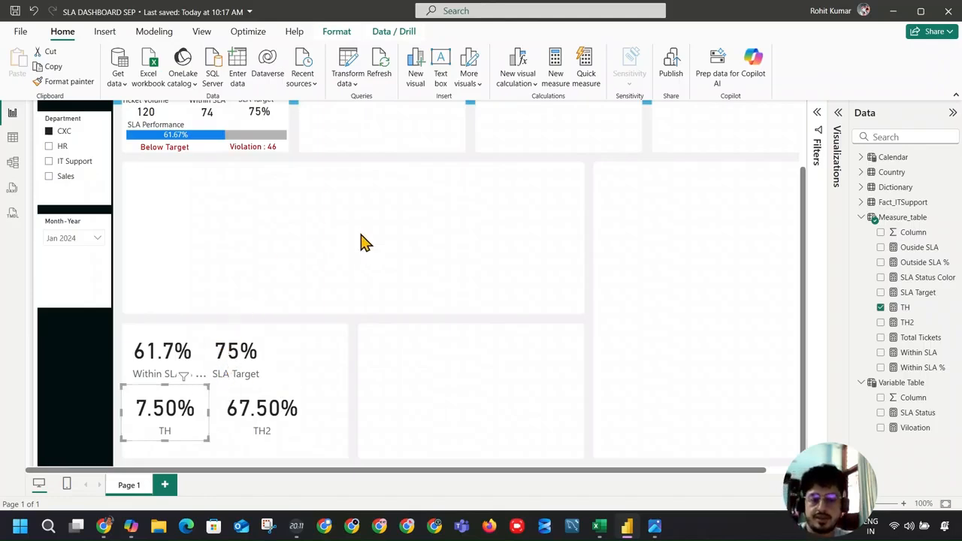
Switch the Department filter through each department, ending on Sales, to check the Ticket Volume card
scroll(406, 279, up, 2)
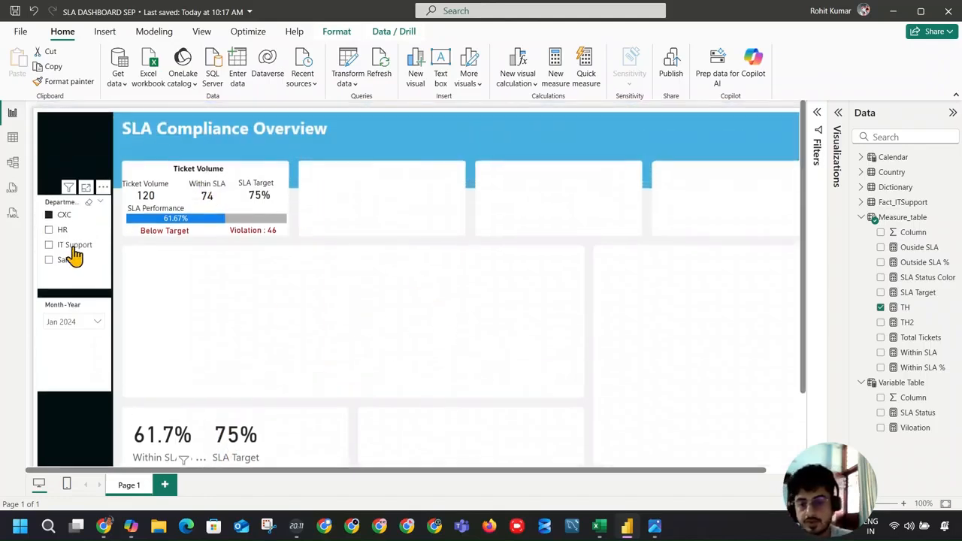
click(49, 261)
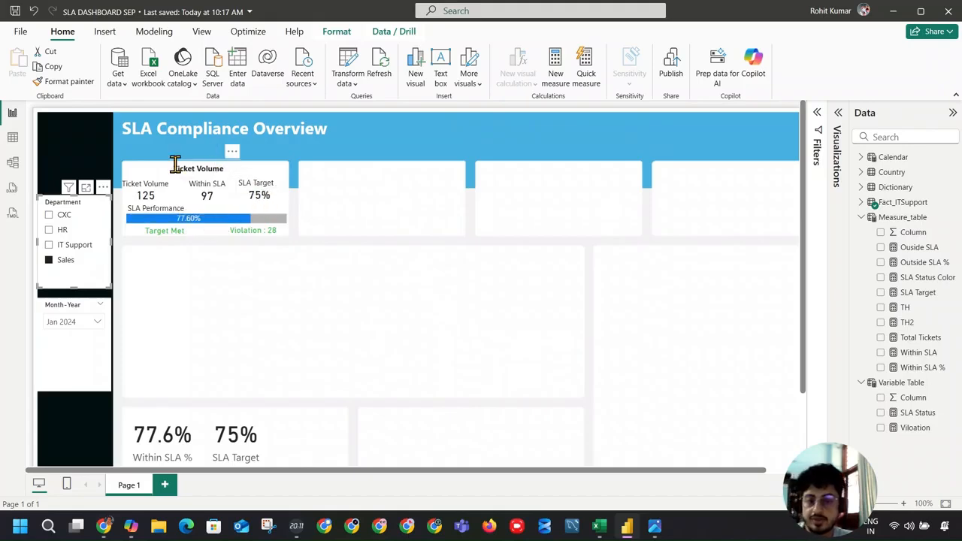
click(67, 218)
click(67, 229)
click(68, 245)
click(67, 260)
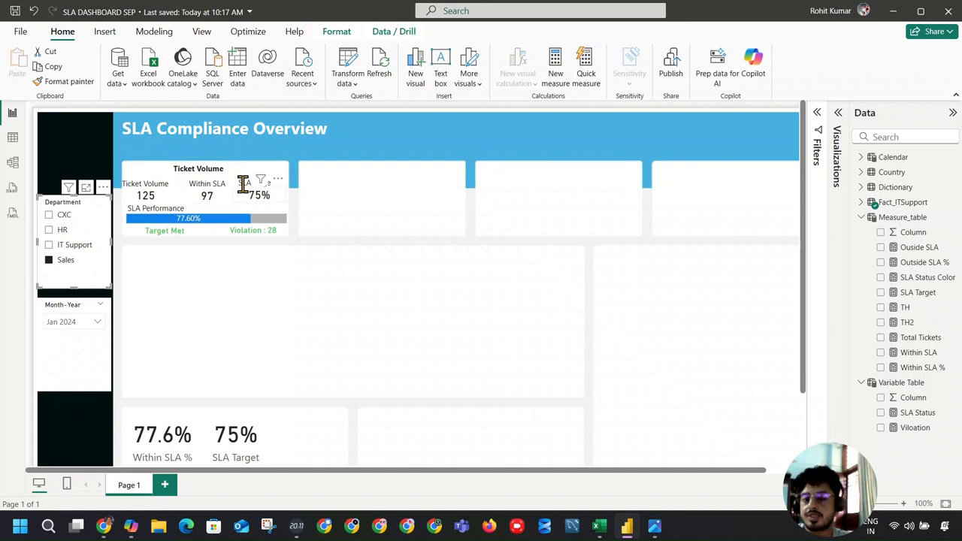
Duplicate all the Ticket Volume card's visuals and place the copy in the second blank card
drag(179, 168, 103, 140)
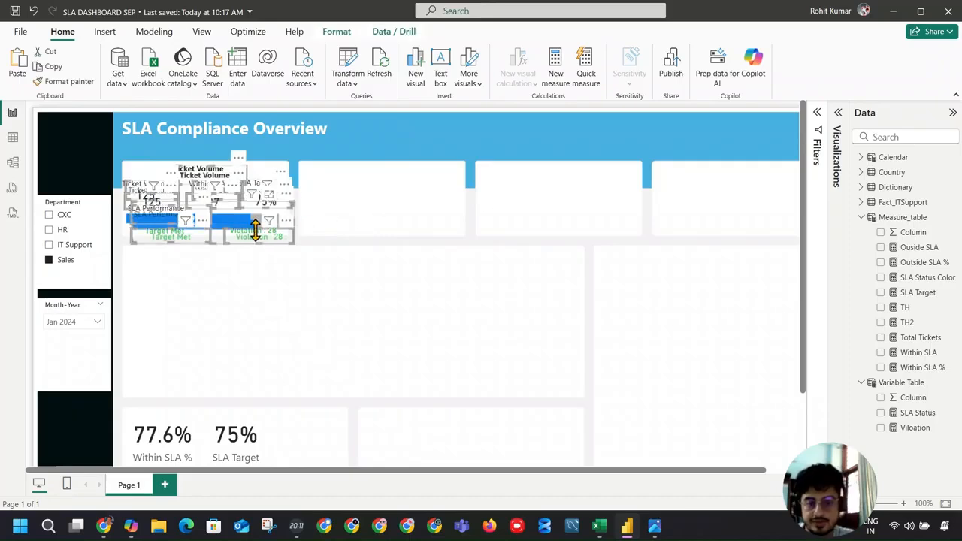
drag(268, 243, 436, 235)
click(551, 215)
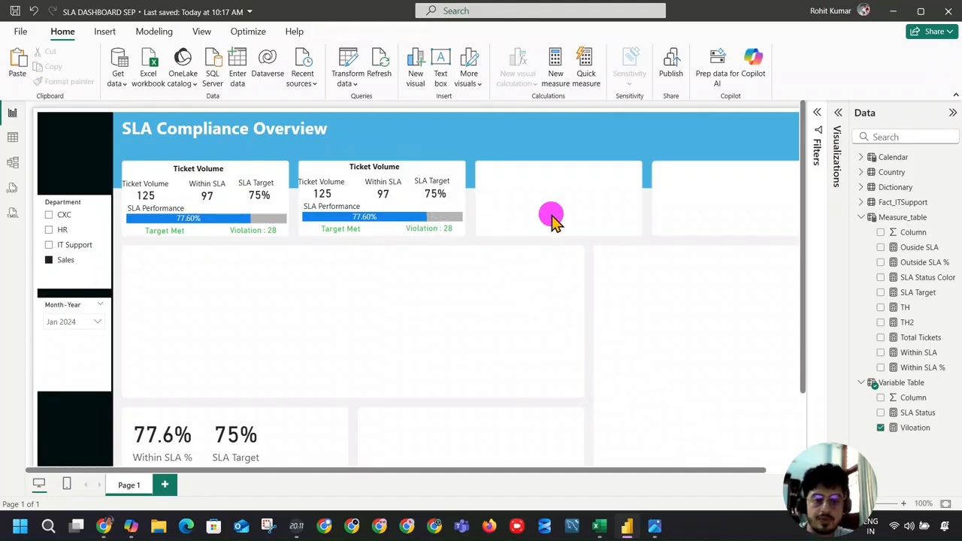
Duplicate the second card's visuals and place the copy in the third blank card
drag(458, 261, 278, 122)
drag(475, 261, 269, 124)
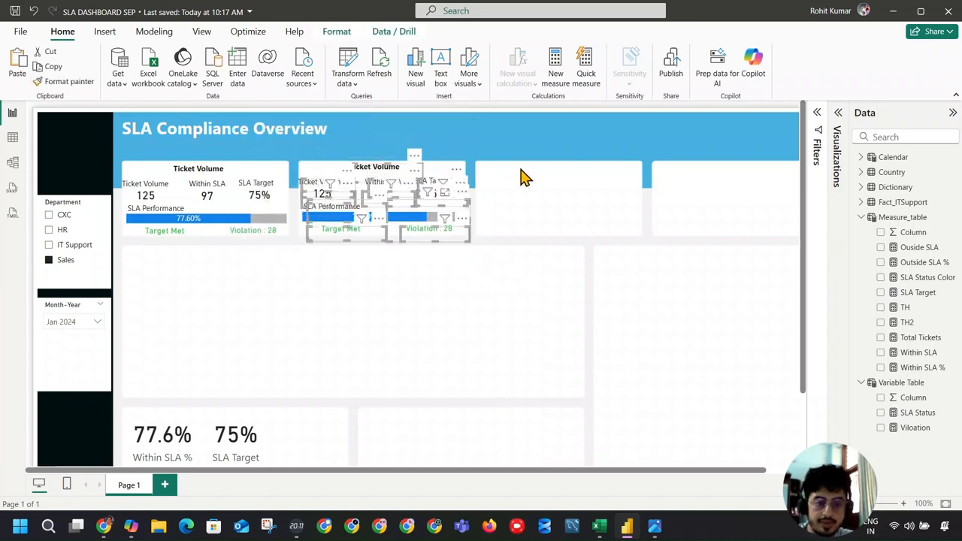
drag(425, 161, 586, 150)
click(654, 280)
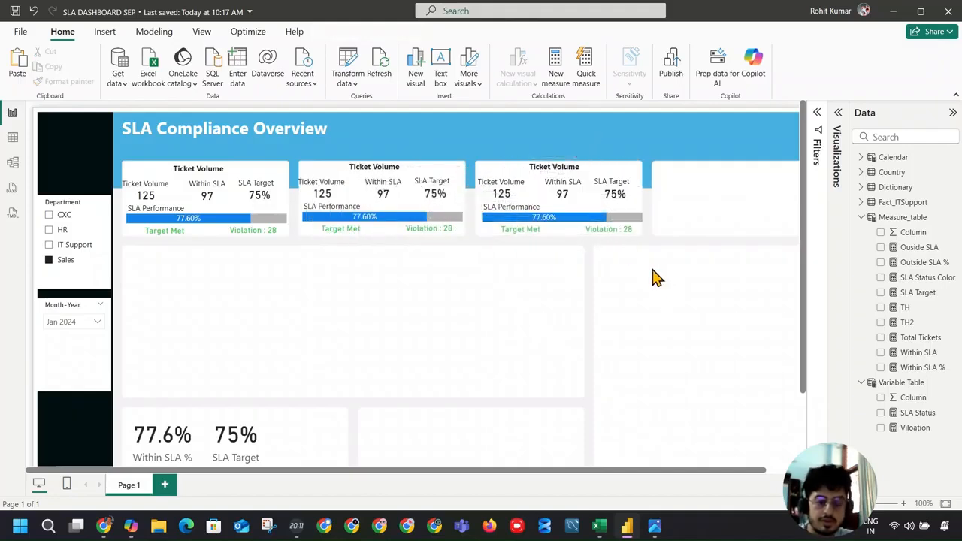
Paste another copy of the card visuals and place it in the fourth blank card
key(ctrl+v)
drag(428, 163, 770, 150)
click(681, 323)
drag(666, 470, 767, 470)
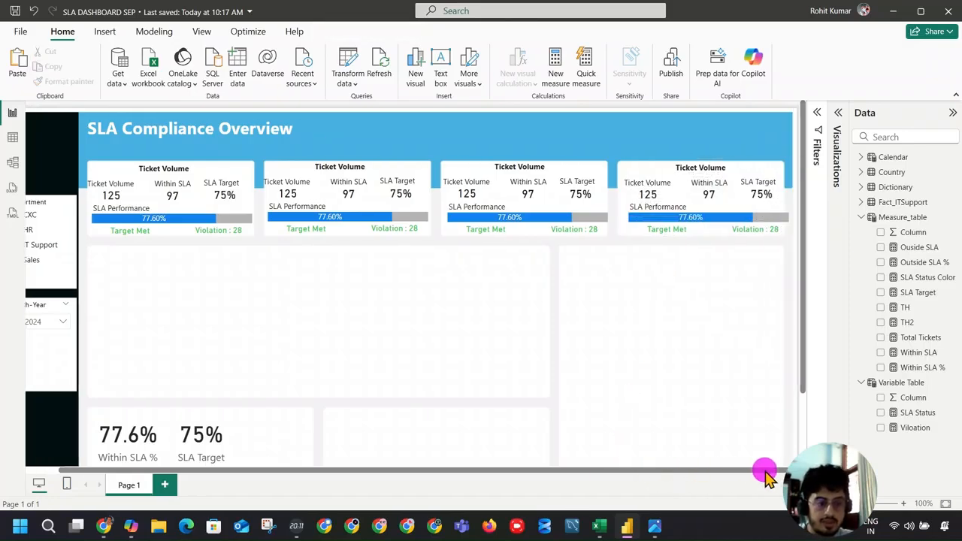
Shift the fourth card's group of visuals slightly left so it fits within the card background
drag(626, 147, 718, 244)
drag(697, 230, 693, 233)
key(ctrl+z)
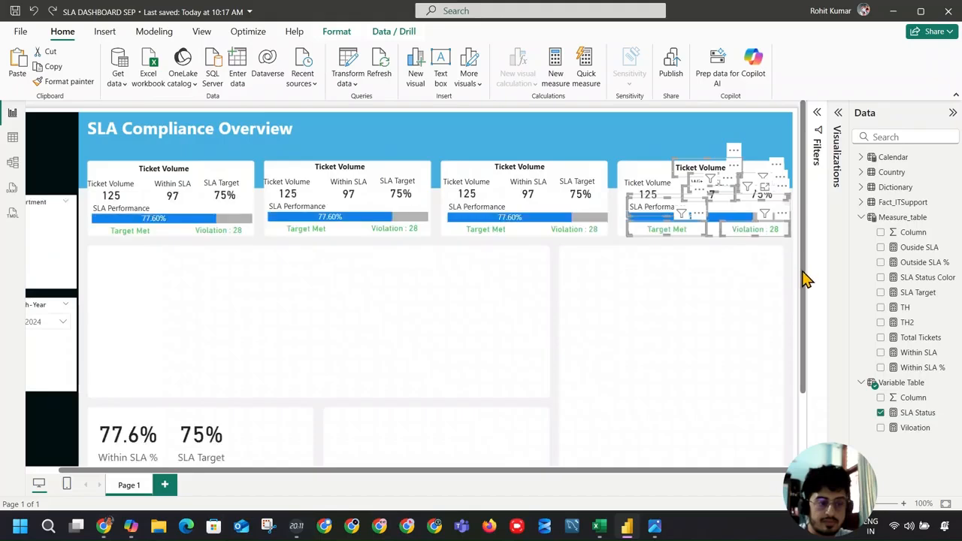
drag(596, 131, 799, 312)
drag(742, 236, 735, 236)
click(702, 274)
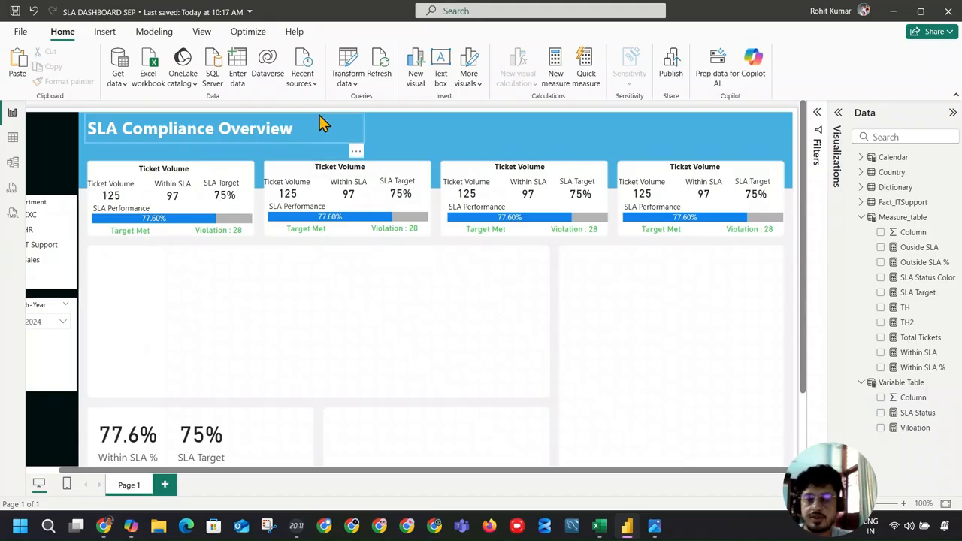
Change the second card's title to "High Priority Ticket" and widen its text box to fit one line
click(337, 166)
double_click(338, 167)
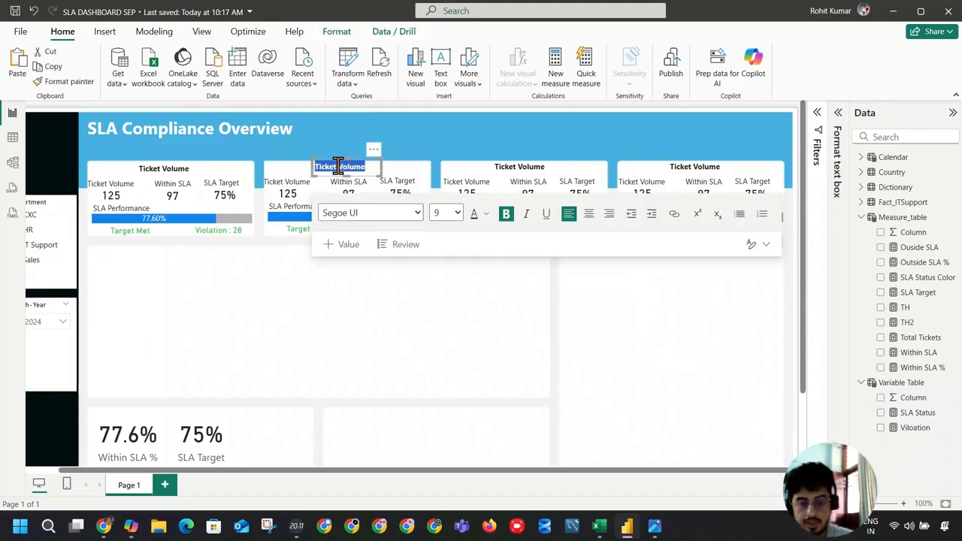
text(High)
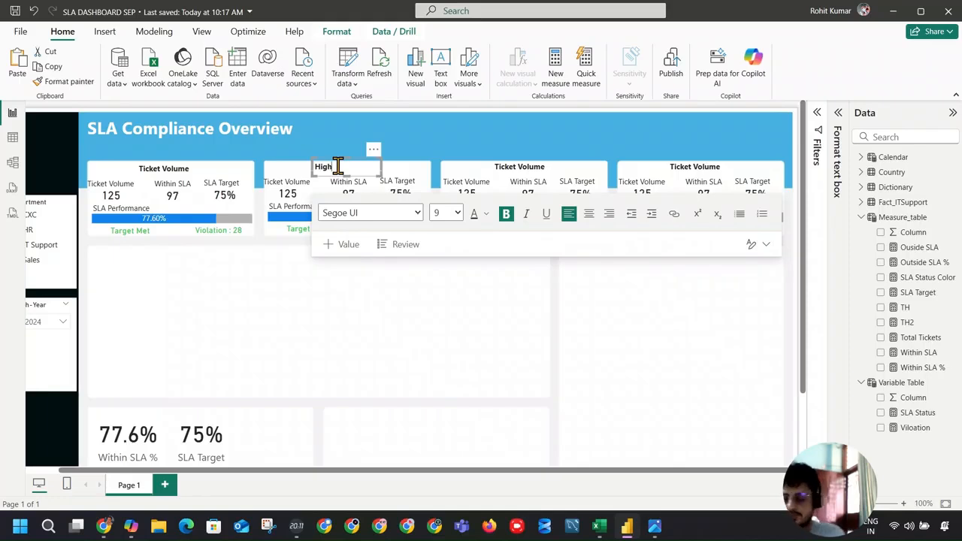
click(433, 25)
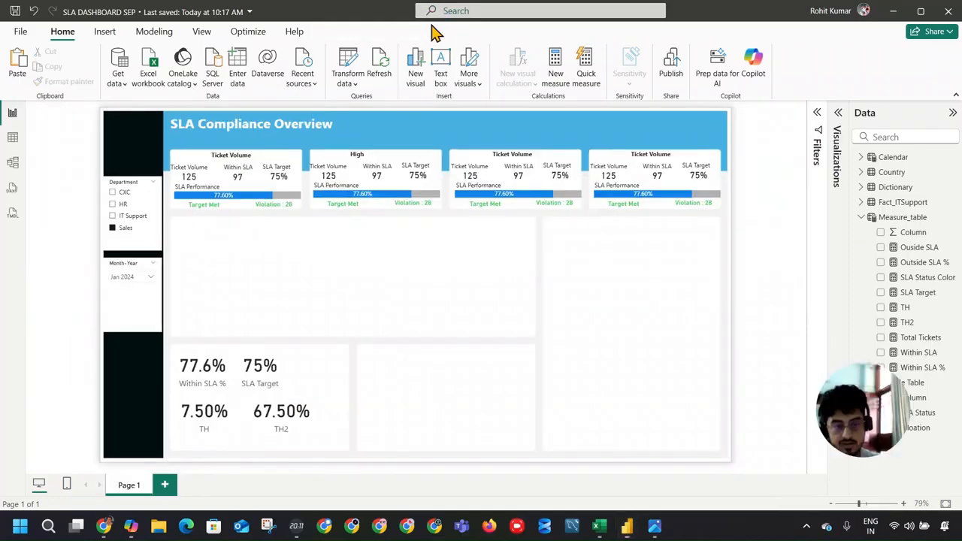
click(362, 150)
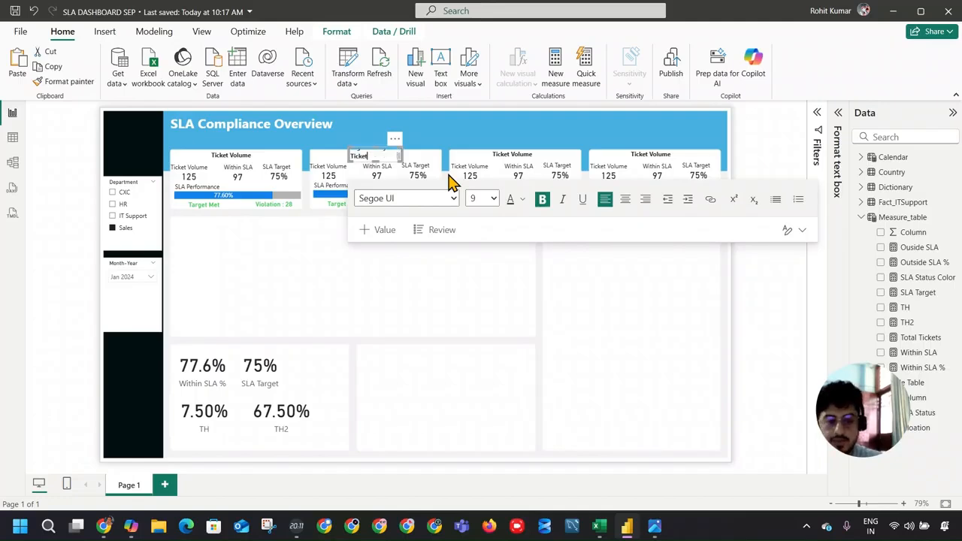
drag(403, 155, 418, 159)
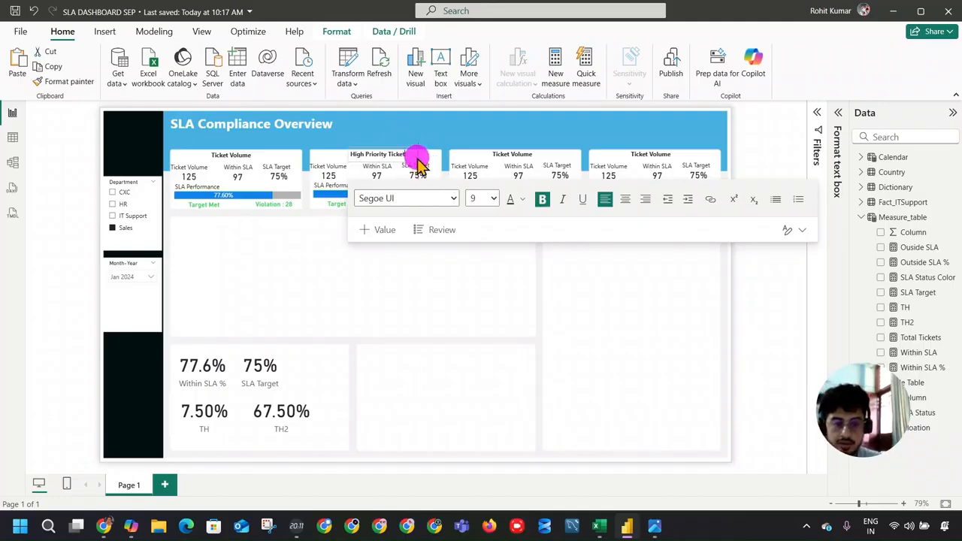
Copy the "High Priority Ticket" title over the third card's title and widen that text box
click(376, 148)
click(381, 152)
click(380, 152)
key(ctrl+a)
key(ctrl+c)
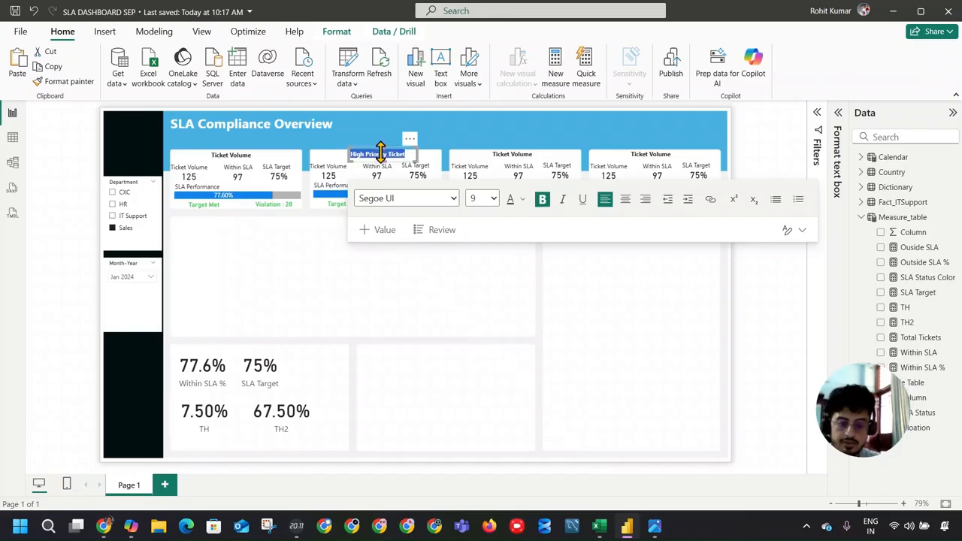
triple_click(510, 155)
key(ctrl+v)
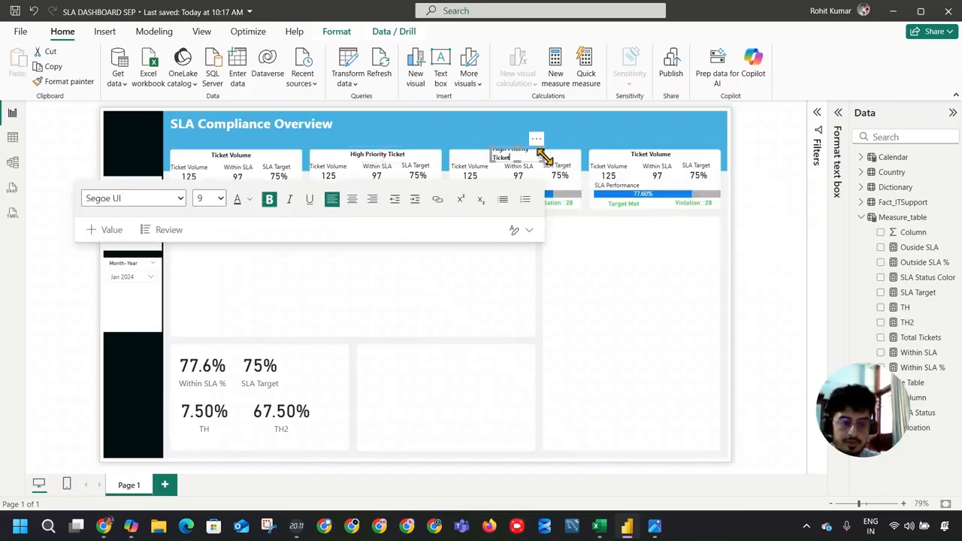
drag(545, 156, 557, 156)
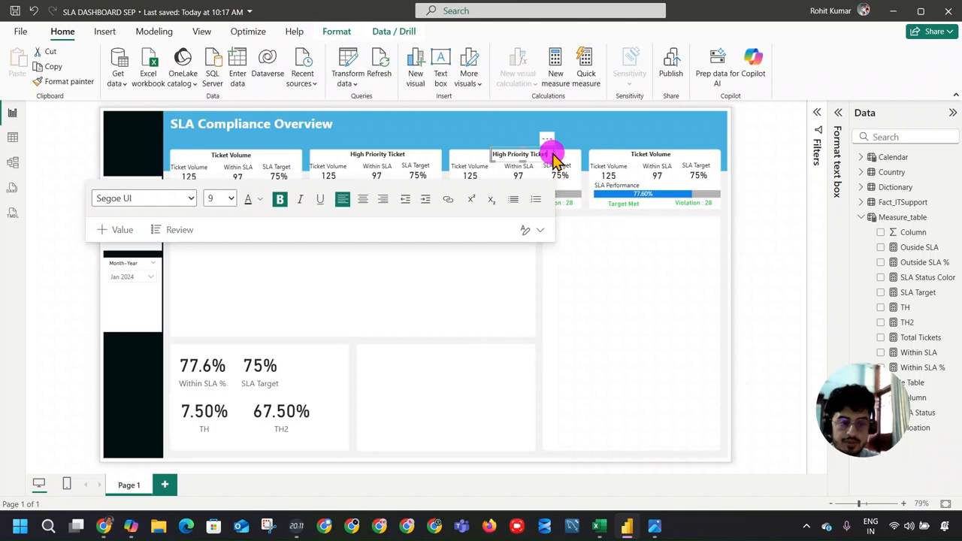
Replace the fourth card's title with the copied "High Priority Ticket" text and widen its text box
triple_click(636, 152)
key(ctrl+v)
drag(684, 155, 693, 156)
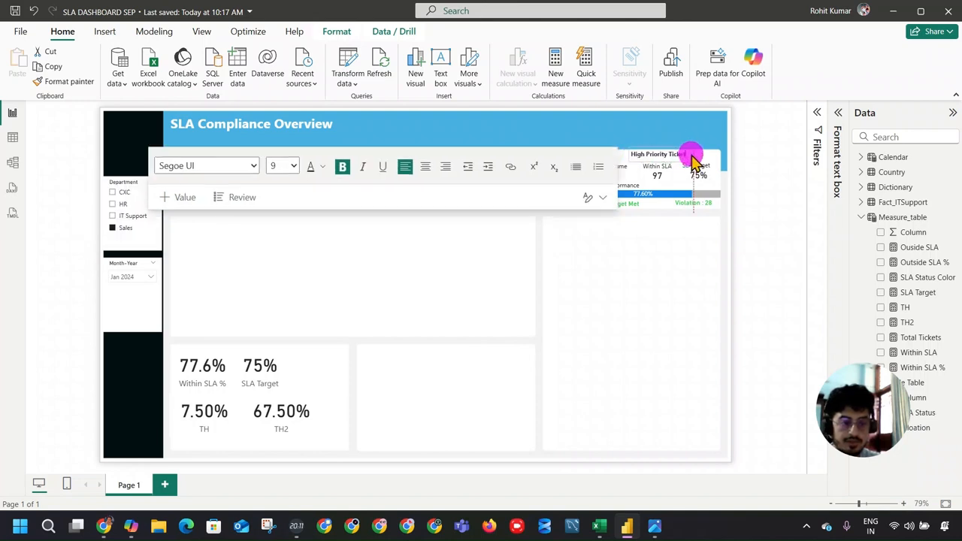
Retitle the fourth card "Low Priority Ticket" and the third "Medium Priority Ticket", and save the report
double_click(639, 155)
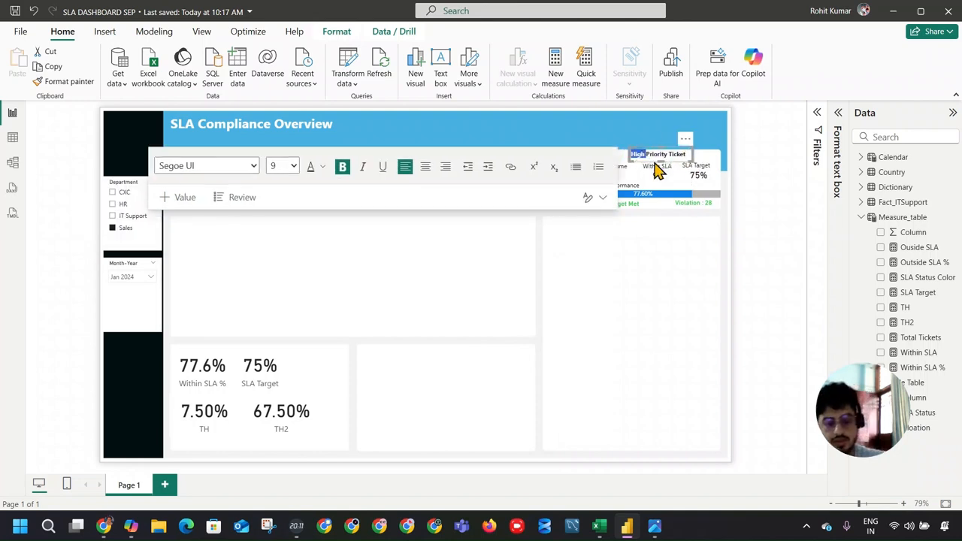
click(549, 147)
click(498, 159)
double_click(498, 155)
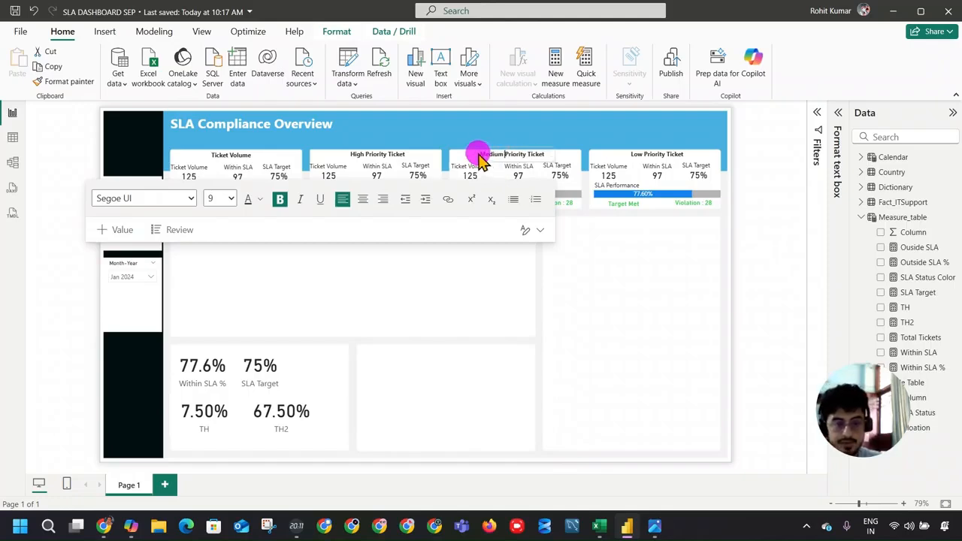
click(589, 263)
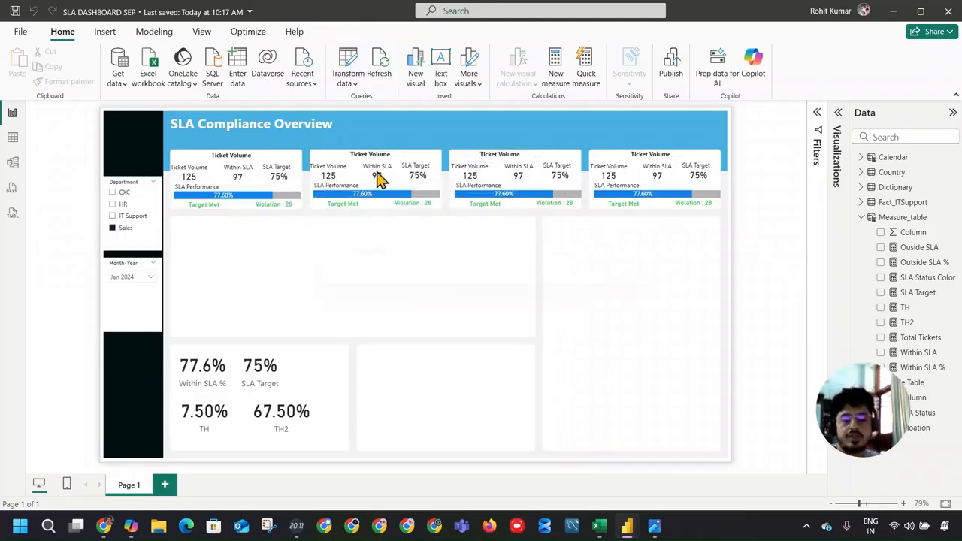
key(ctrl+s)
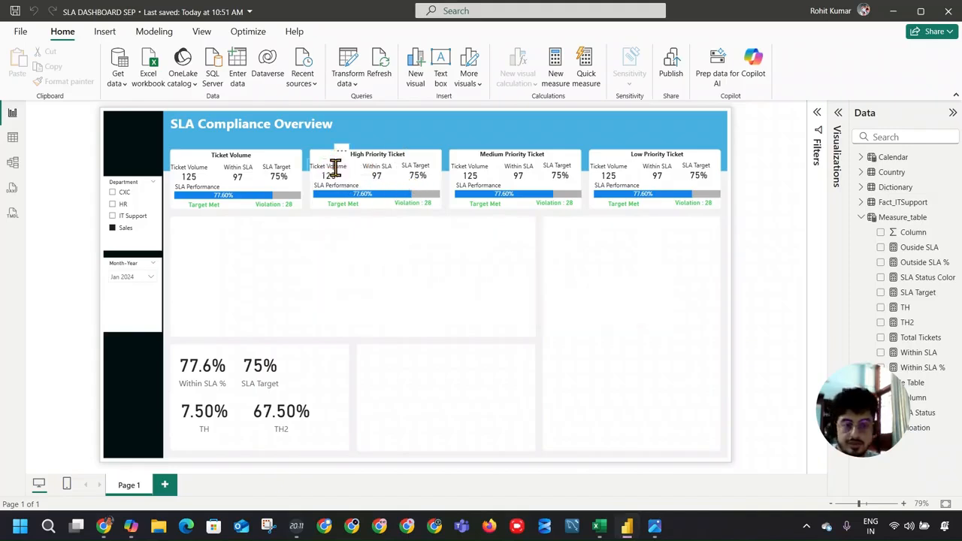
click(333, 166)
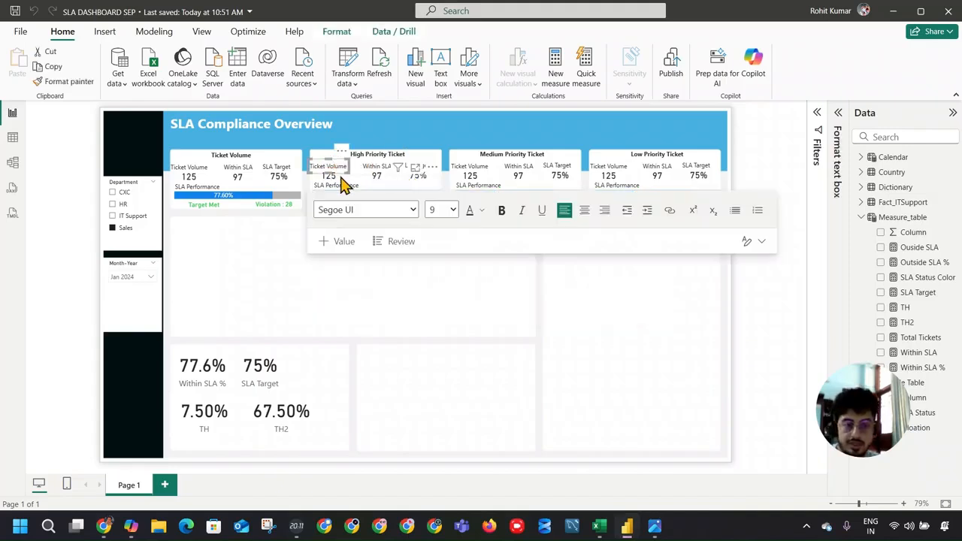
click(822, 112)
click(322, 181)
click(330, 177)
click(333, 173)
click(336, 185)
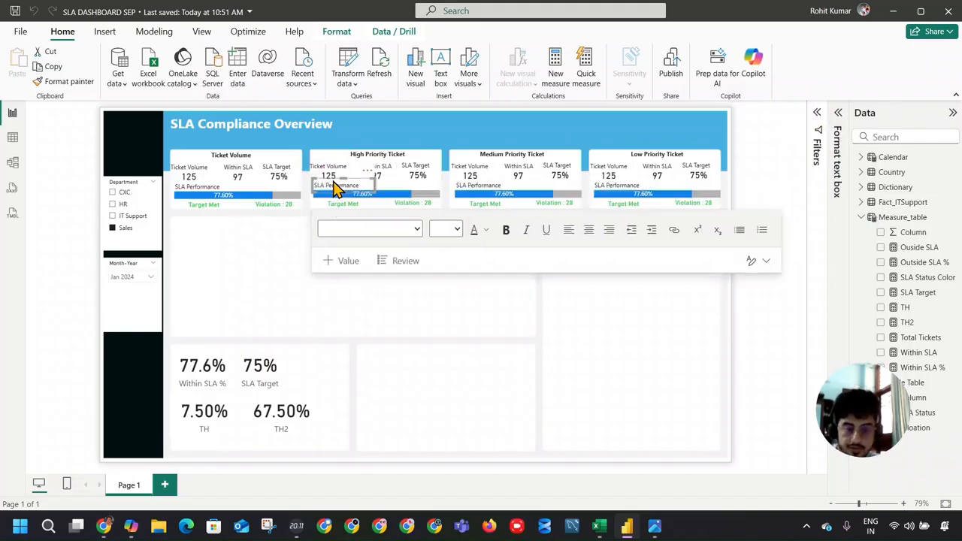
click(334, 184)
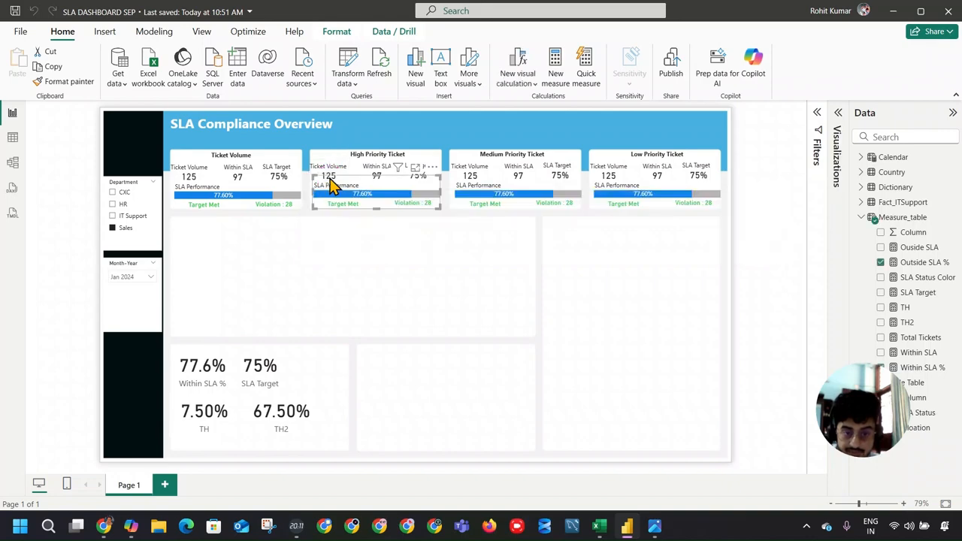
Move the "Ticket Volume" label in the High Priority Ticket card slightly upward, clear of the value below it
scroll(399, 314, up, 3)
scroll(398, 314, up, 3)
mouse_move(487, 222)
mouse_down()
mouse_move(489, 235)
mouse_move(488, 220)
mouse_up()
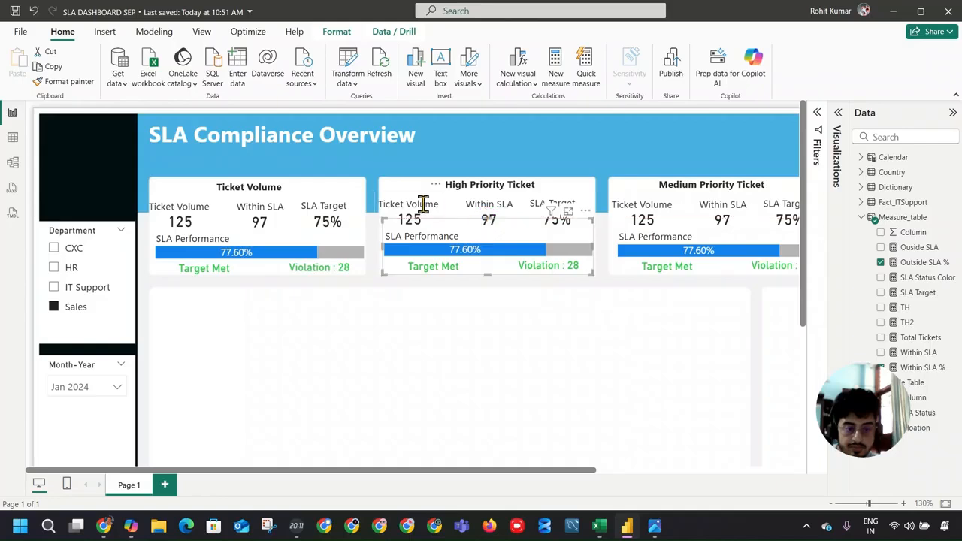
click(418, 213)
drag(411, 217, 411, 184)
Add the Priority field as a visual filter on the High Priority Ticket card's Total Tickets value and set it to High
click(484, 225)
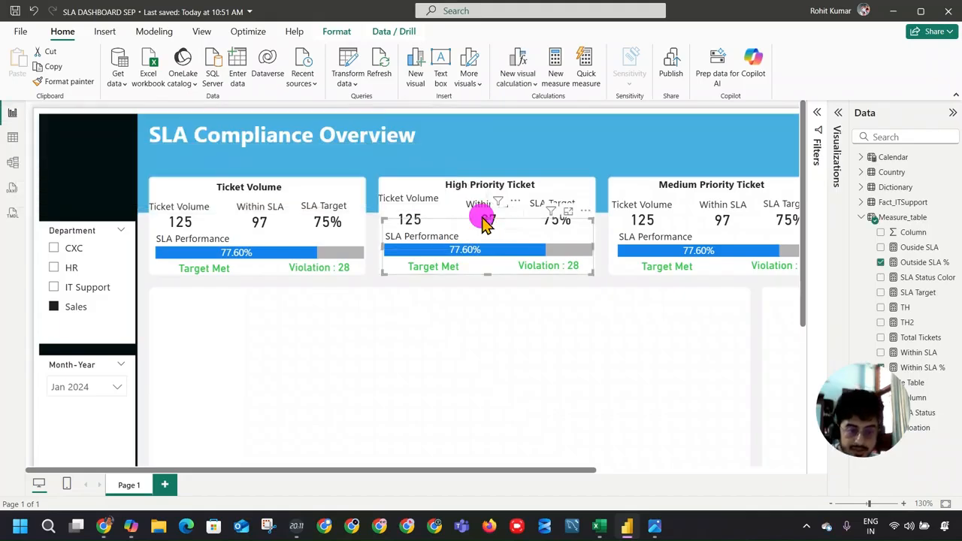
click(486, 224)
click(430, 218)
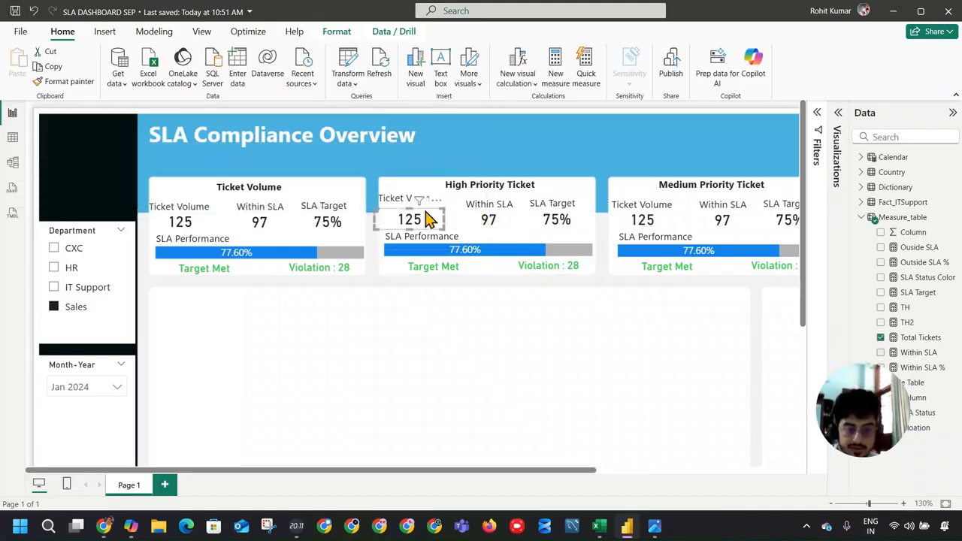
click(811, 118)
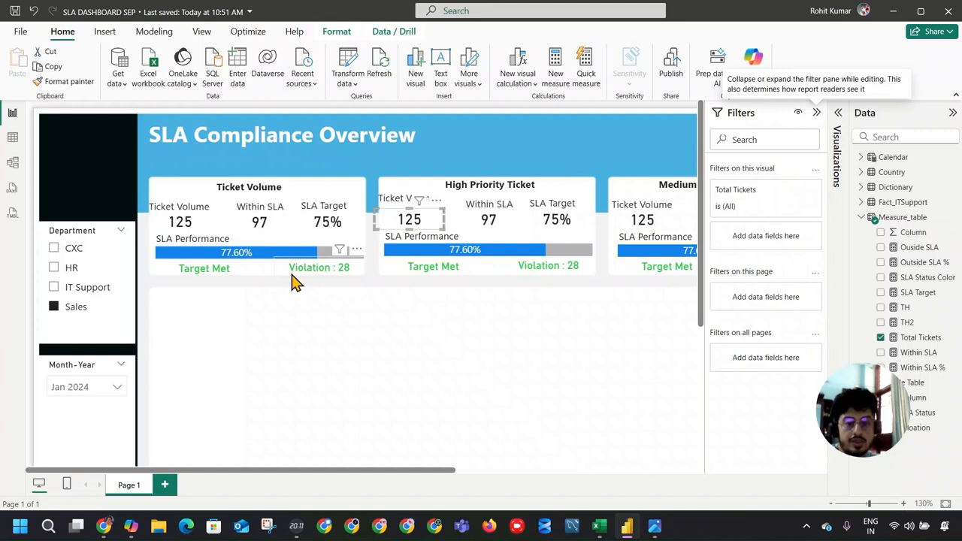
click(861, 203)
scroll(940, 270, down, 5)
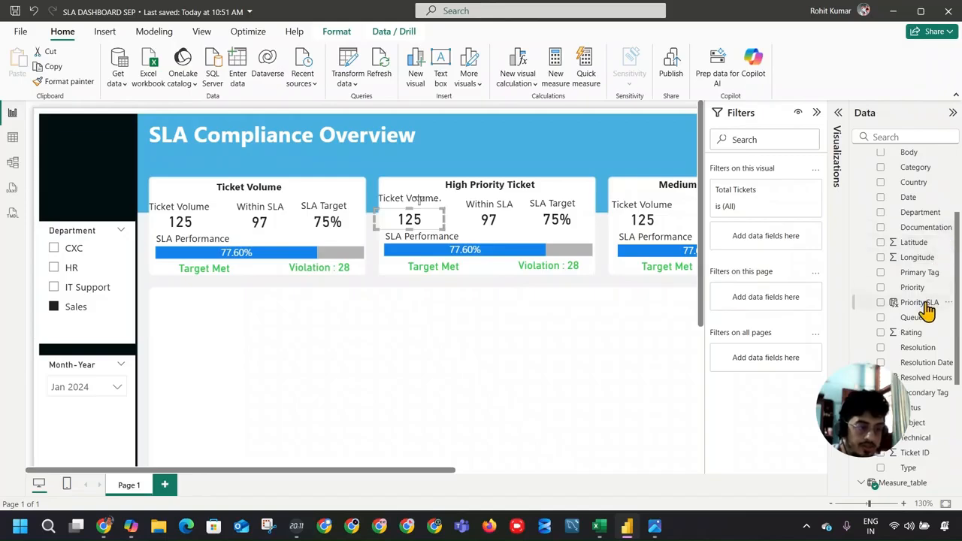
drag(923, 289, 760, 239)
click(741, 289)
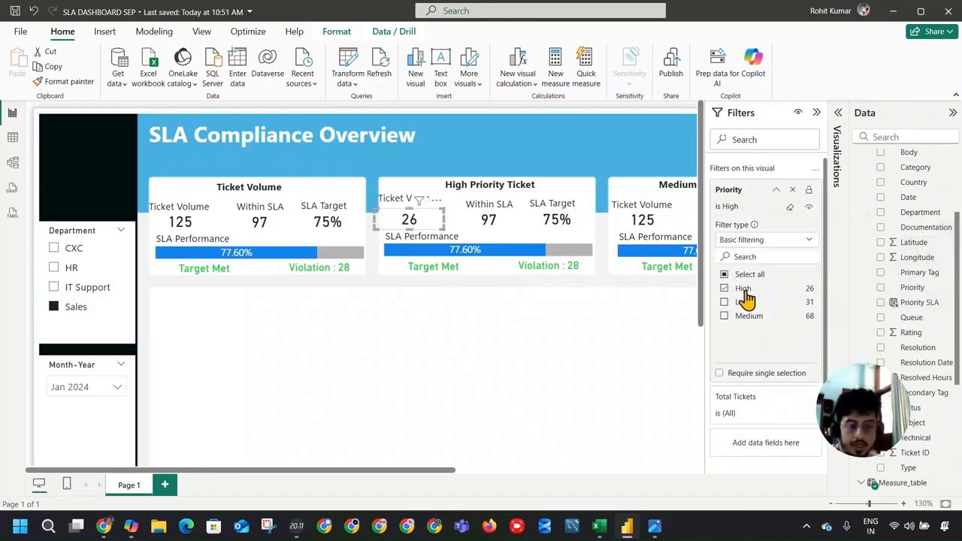
Filter the Within SLA value in the High Priority Ticket card by Priority, selecting High
click(502, 221)
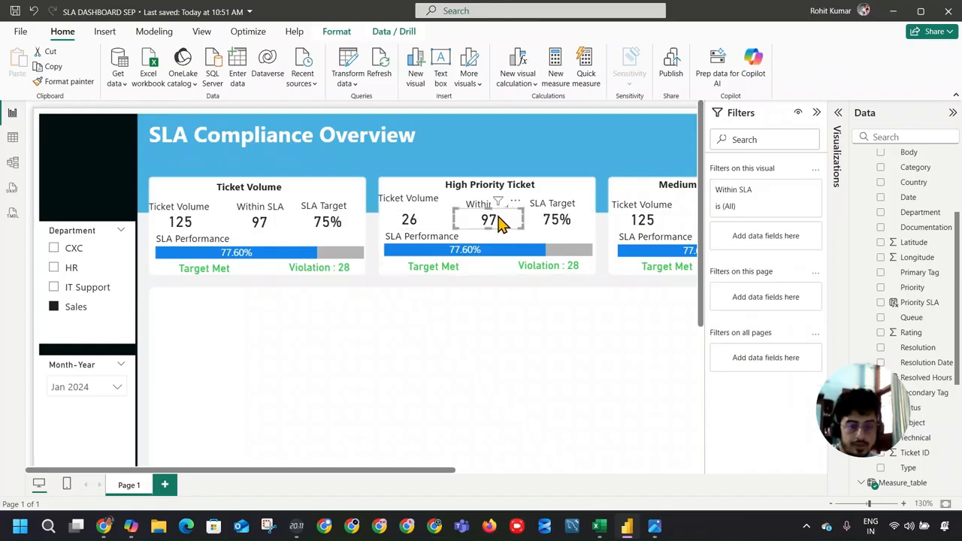
drag(911, 290, 767, 239)
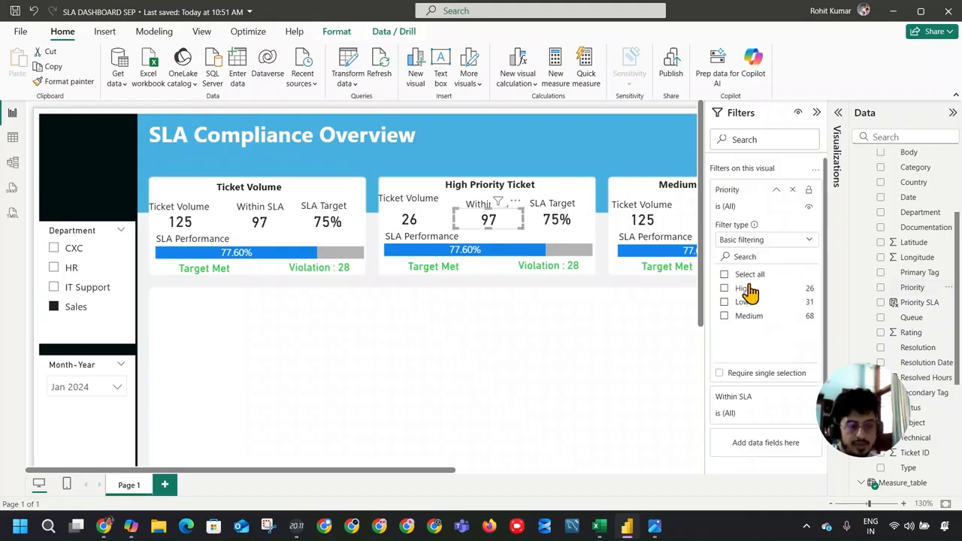
click(744, 289)
Filter the SLA Target value in the High Priority Ticket card by Priority, selecting High
click(559, 225)
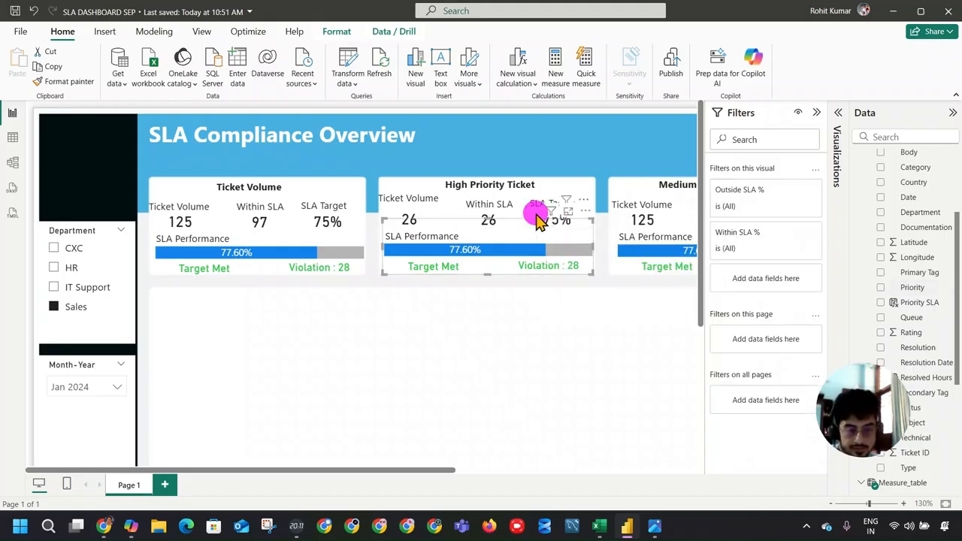
click(554, 220)
drag(912, 287, 772, 245)
click(740, 289)
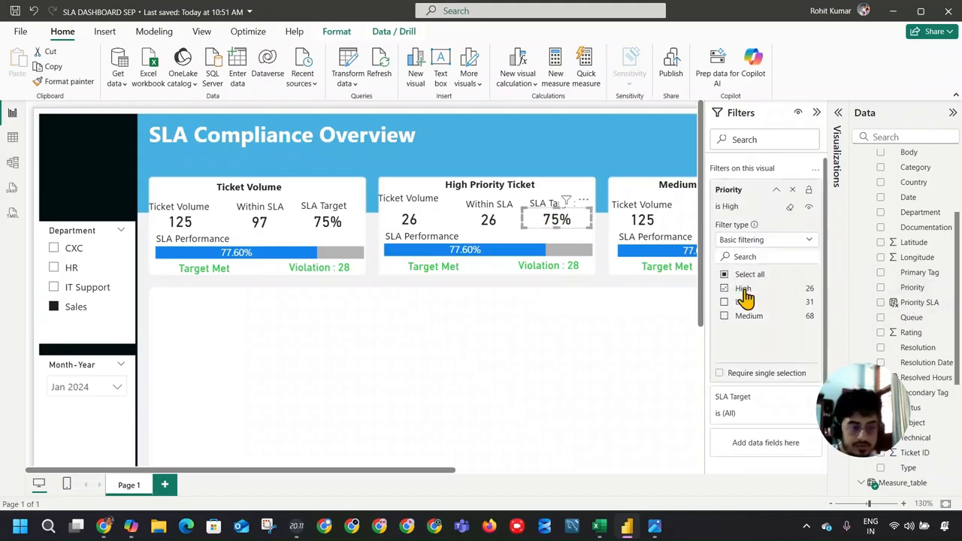
click(667, 328)
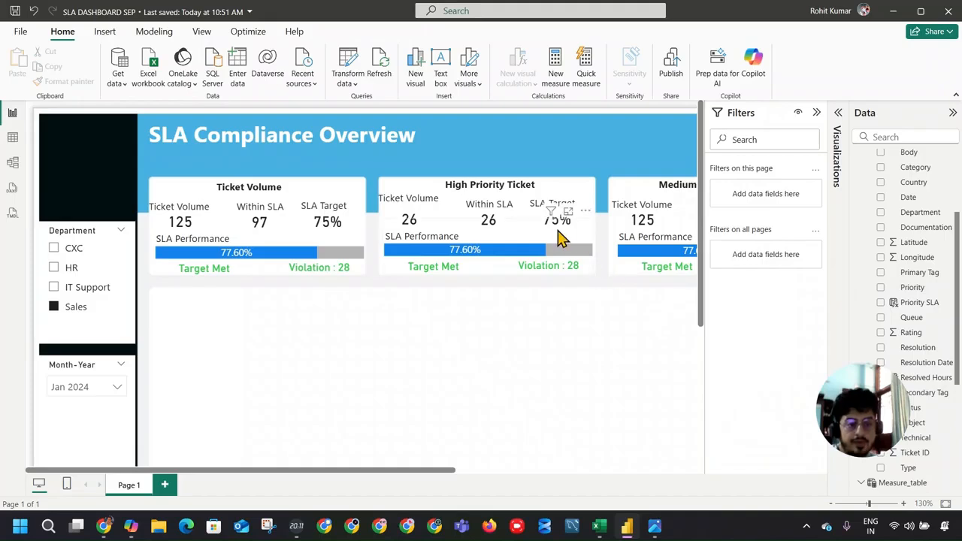
Delete all copied labels, values and bars inside the Medium and Low Priority Ticket cards, keeping the titles and backgrounds
drag(444, 472, 655, 473)
click(298, 202)
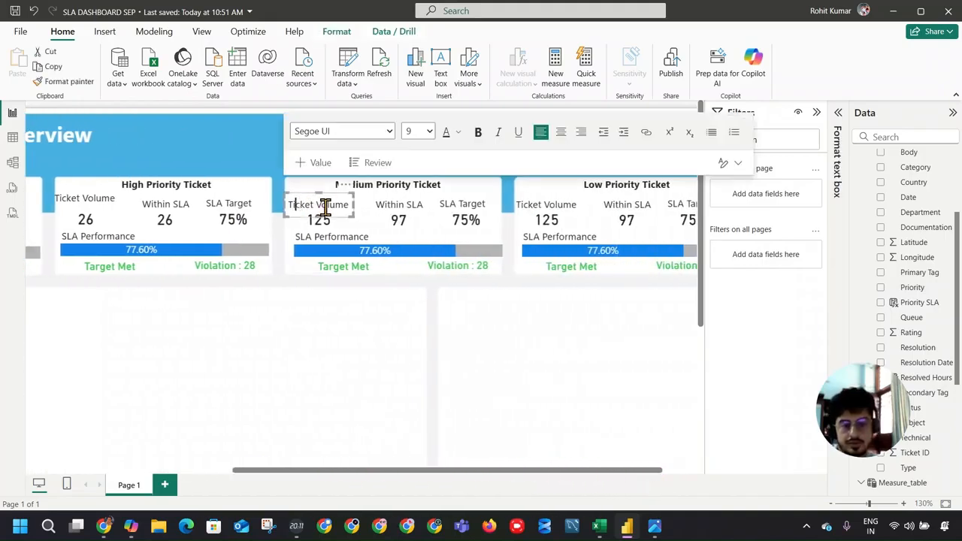
click(301, 190)
drag(289, 189, 722, 327)
key(Delete)
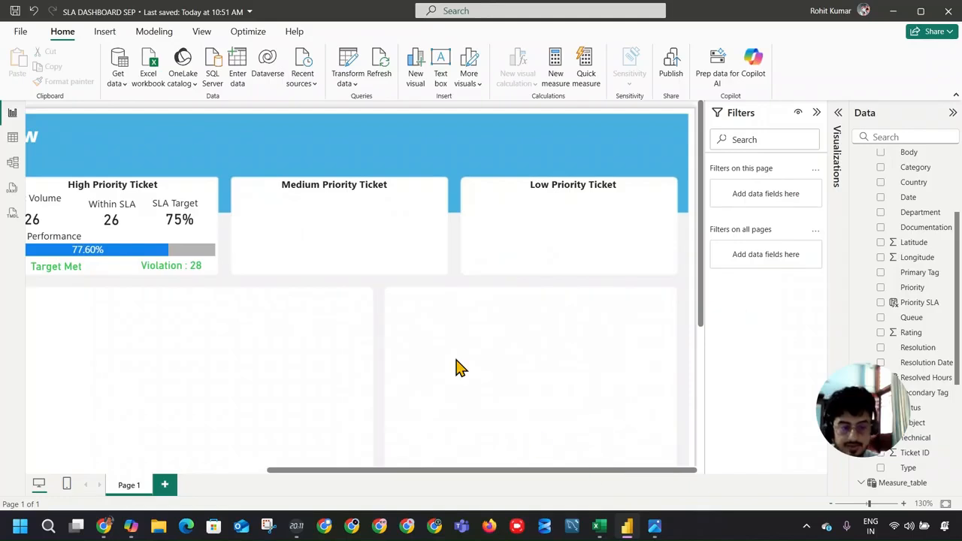
Make small adjustments to the title text boxes of the Medium and Low Priority Ticket cards
click(365, 186)
drag(393, 165, 397, 166)
click(607, 169)
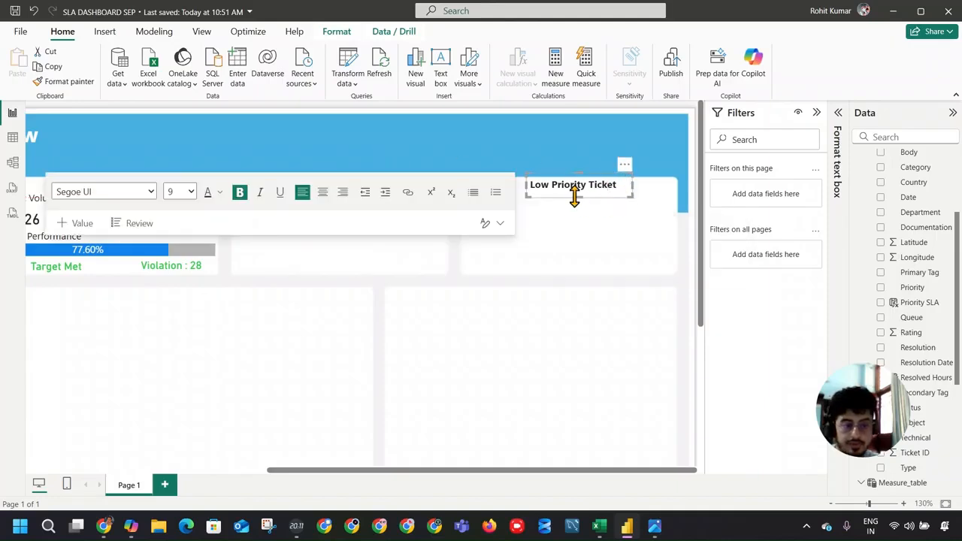
drag(576, 193, 575, 189)
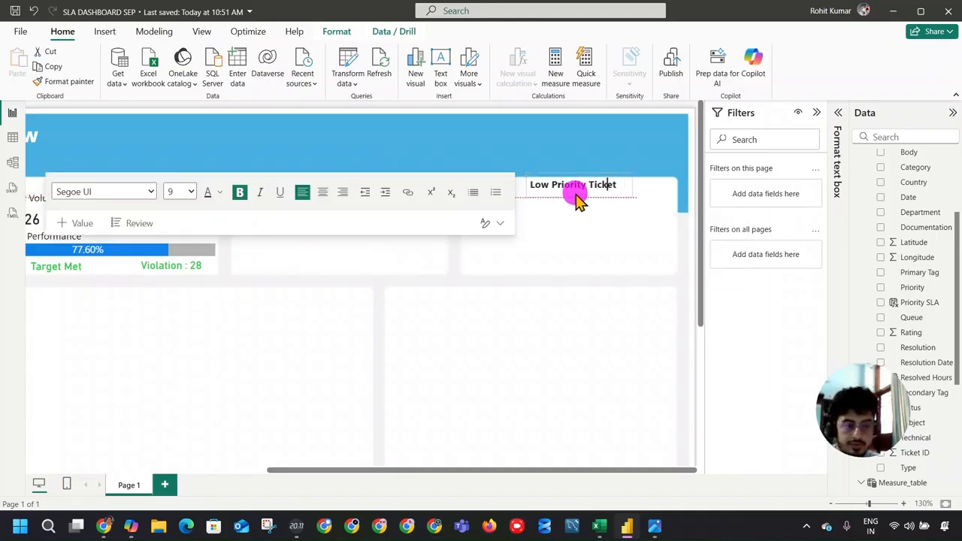
click(556, 226)
click(349, 189)
click(344, 189)
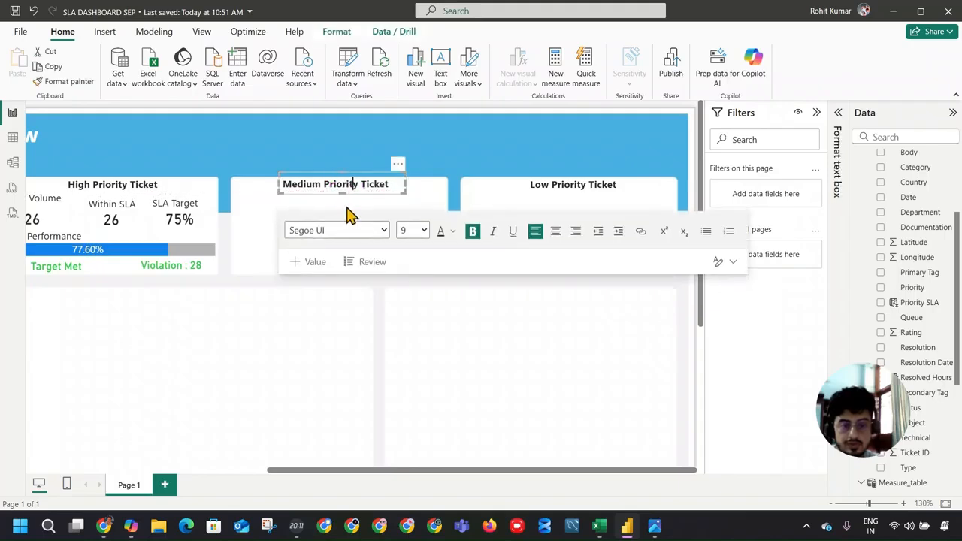
click(347, 218)
Add a Priority filter to the High Priority Ticket card's SLA Performance bar and set it to High
drag(564, 474, 414, 466)
click(345, 248)
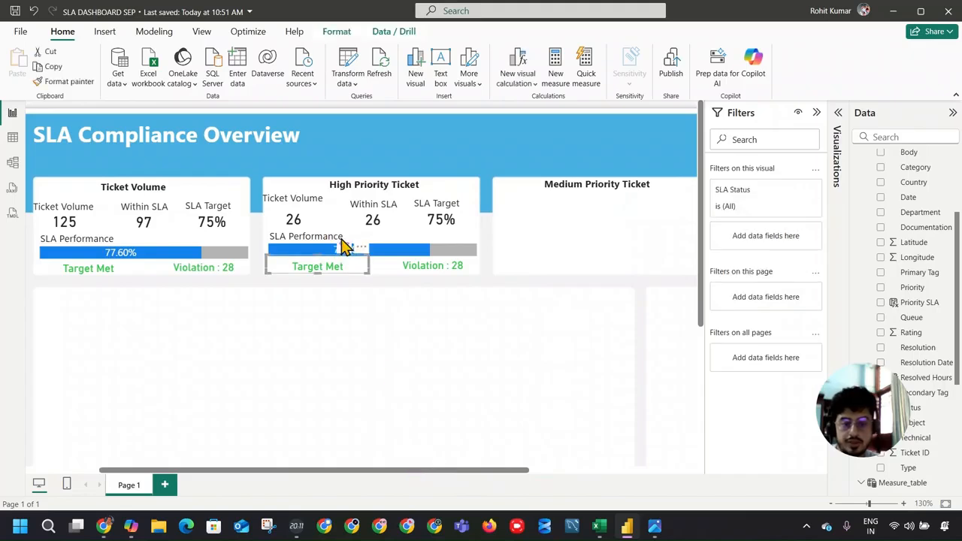
click(399, 249)
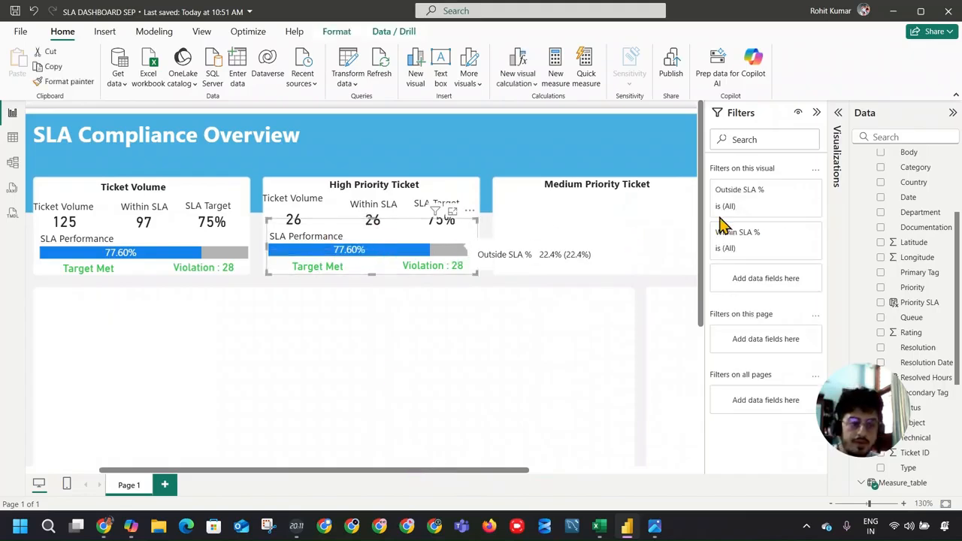
drag(926, 293, 768, 271)
click(735, 372)
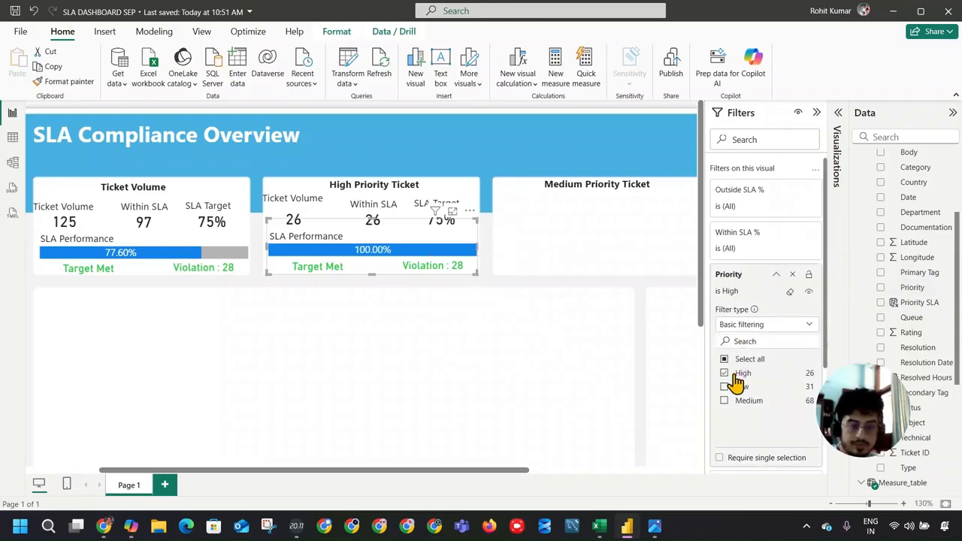
Clear the High selection from the SLA Performance bar's Priority filter
click(743, 374)
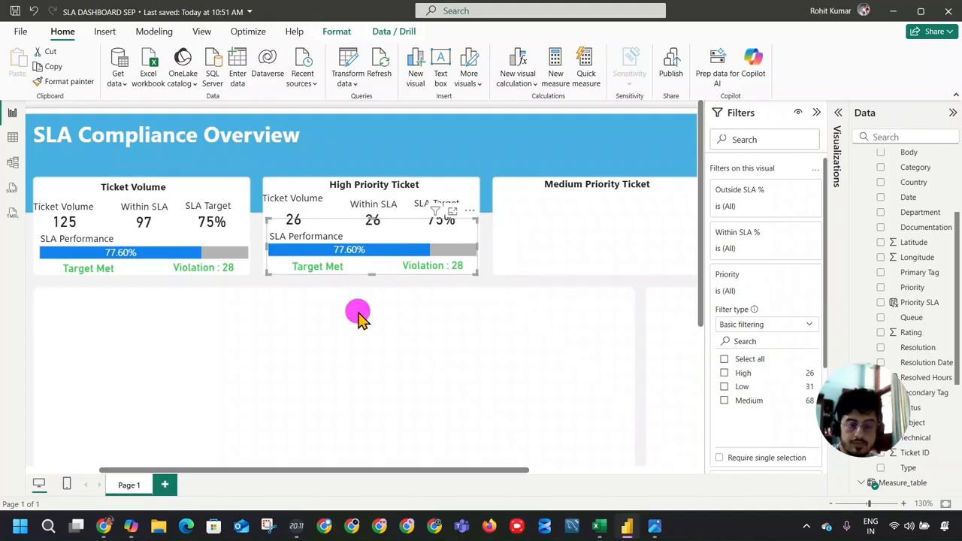
click(357, 319)
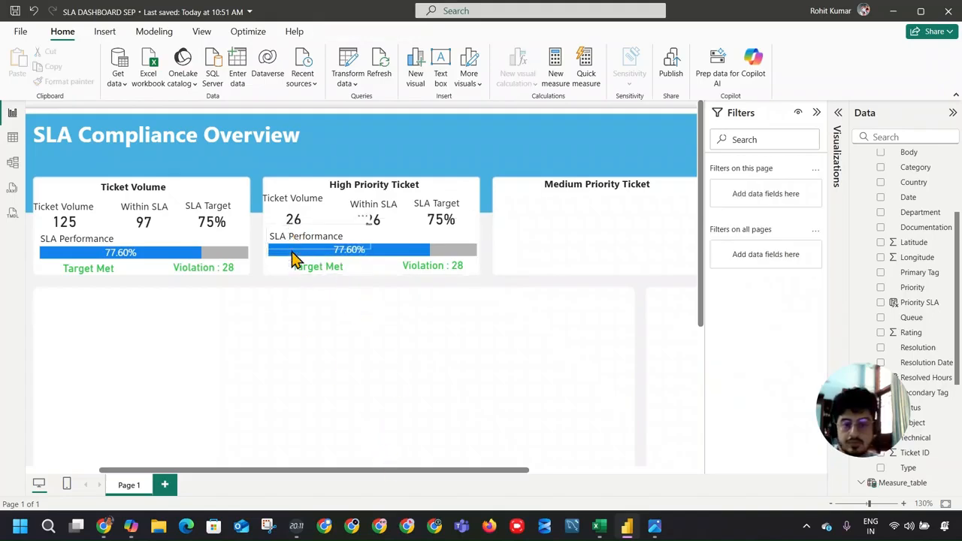
drag(311, 474, 413, 451)
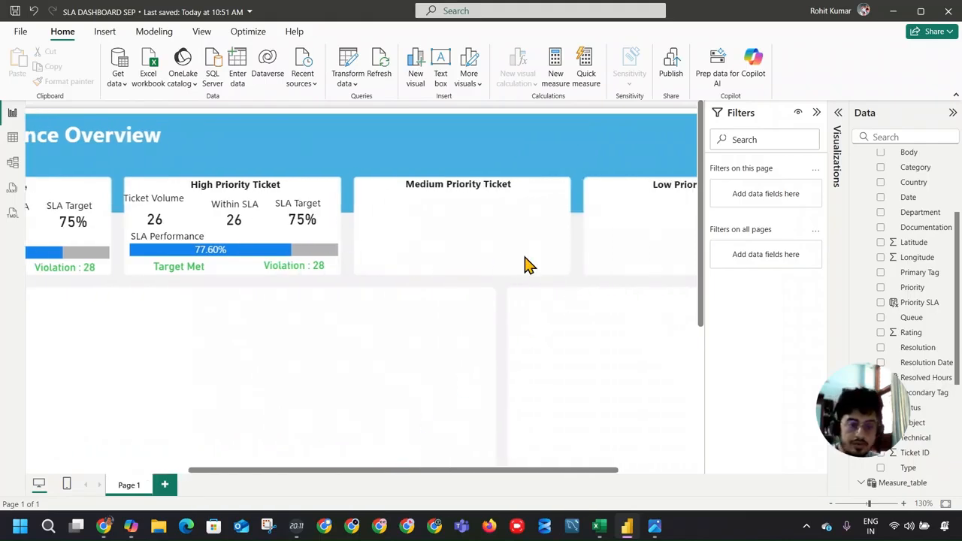
drag(916, 289, 766, 254)
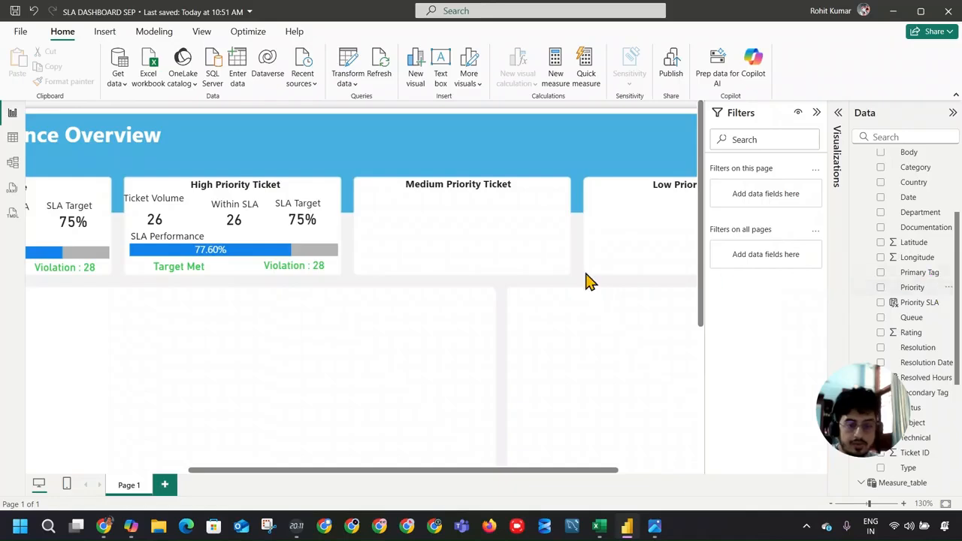
Select High again in the SLA Performance bar's Priority filter and collapse the filter's options
click(258, 242)
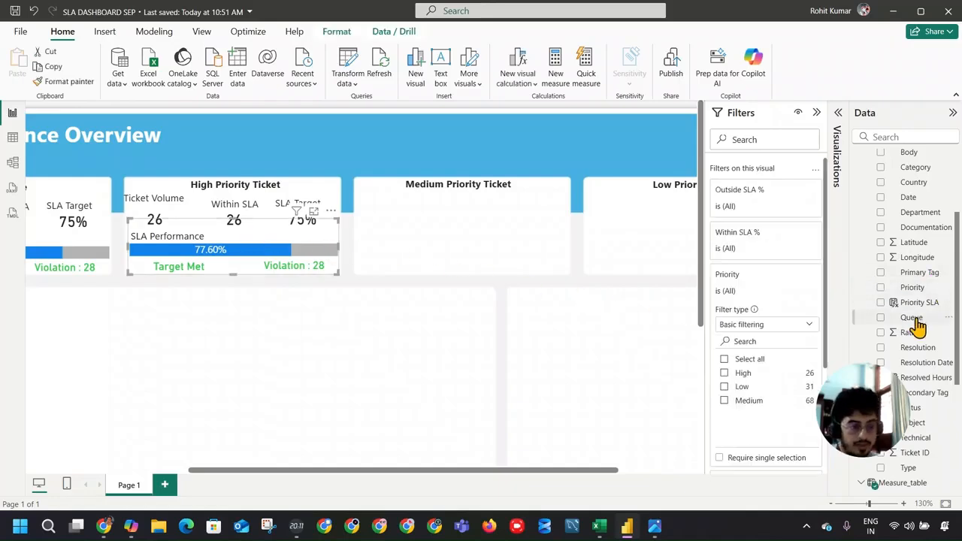
click(741, 372)
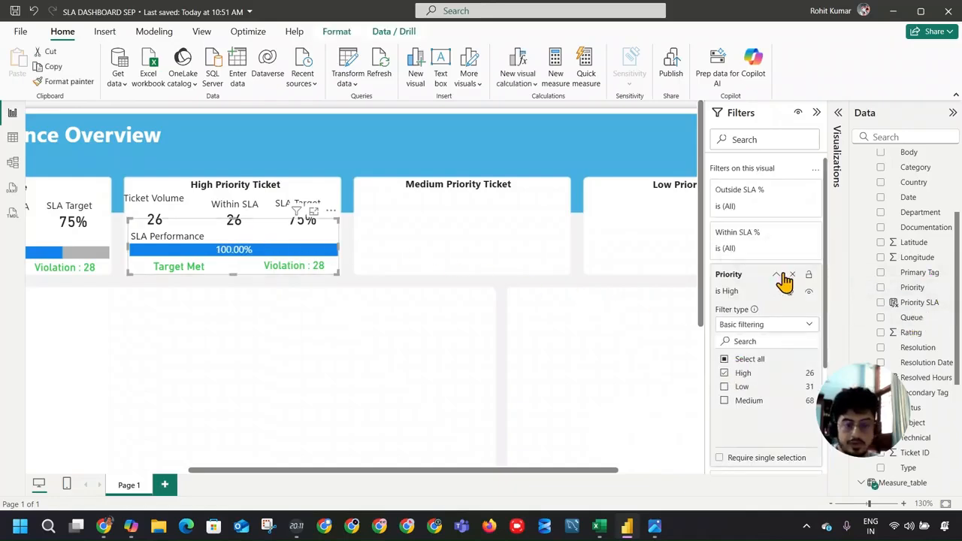
click(776, 275)
click(218, 296)
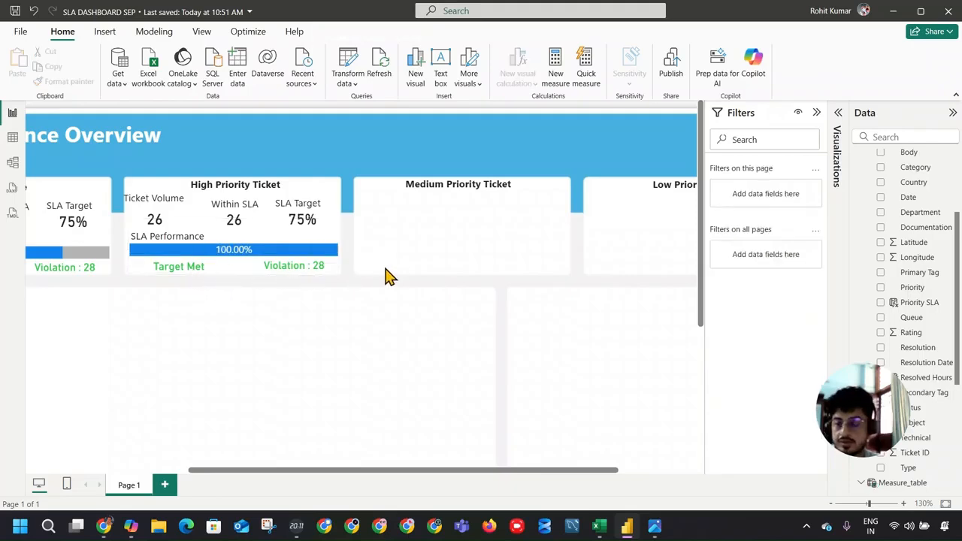
Filter the High Priority Ticket card's violation label by Priority High and widen its visual slightly
click(322, 277)
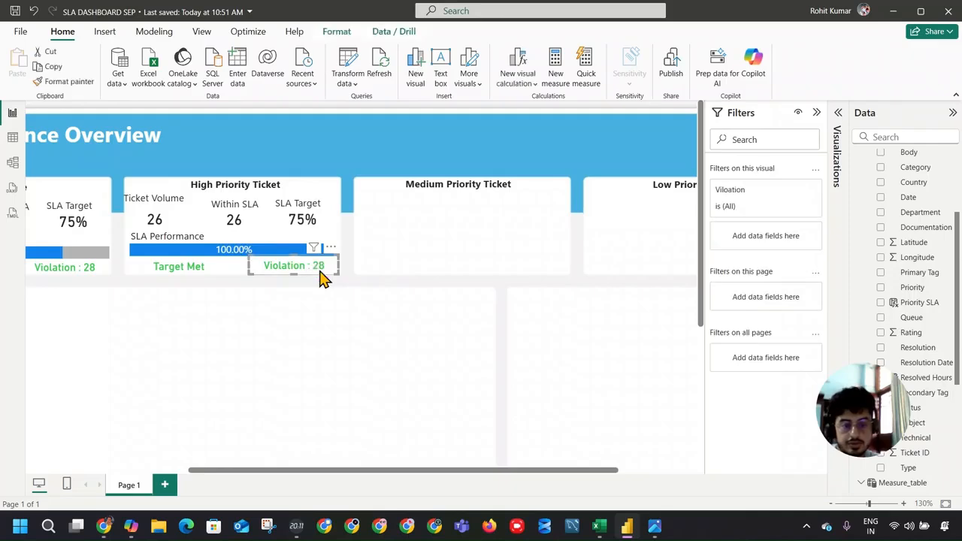
click(776, 199)
click(775, 194)
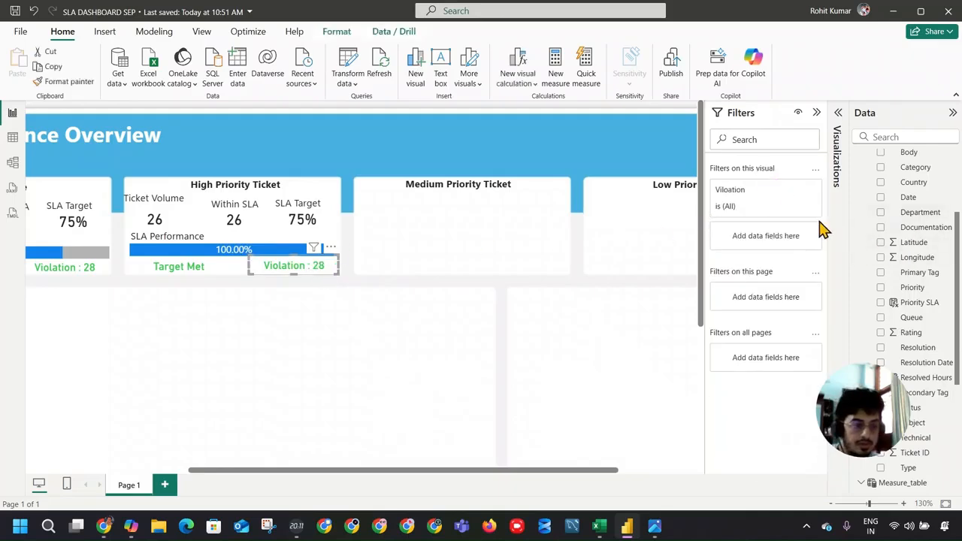
drag(914, 287, 748, 241)
click(744, 287)
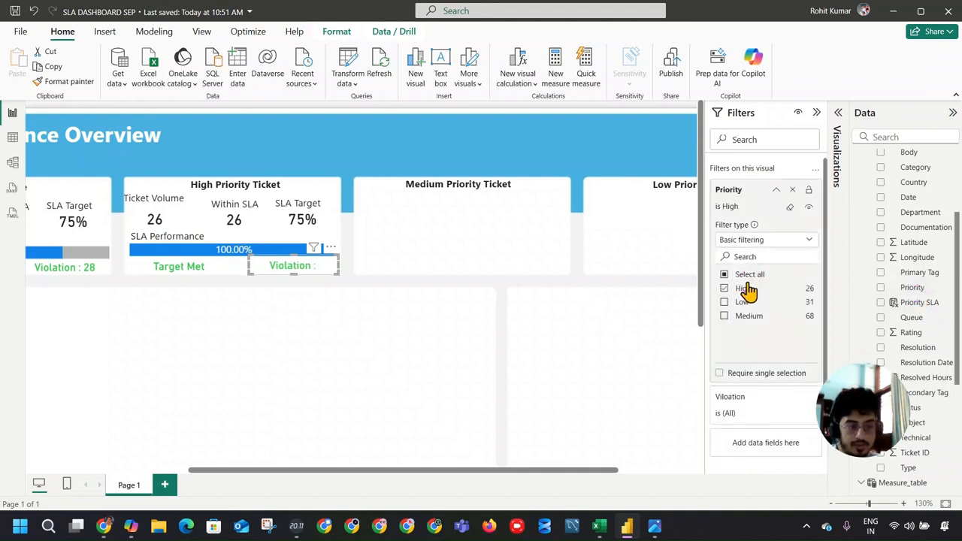
mouse_move(249, 263)
mouse_down()
mouse_move(231, 263)
mouse_move(241, 264)
mouse_up()
Filter the SLA Status label in the High Priority Ticket card by Priority, selecting High
click(180, 268)
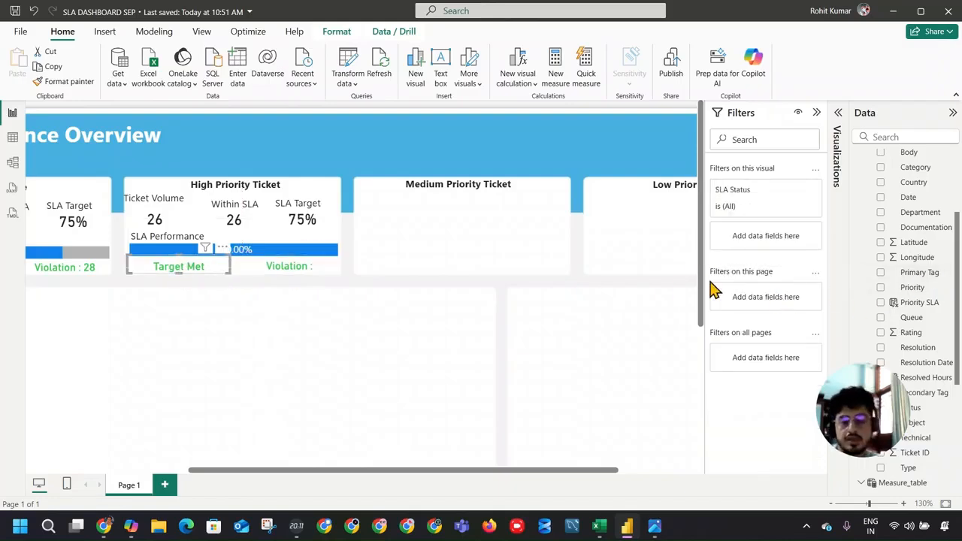
scroll(872, 271, down, 5)
scroll(910, 279, up, 8)
scroll(925, 267, down, 3)
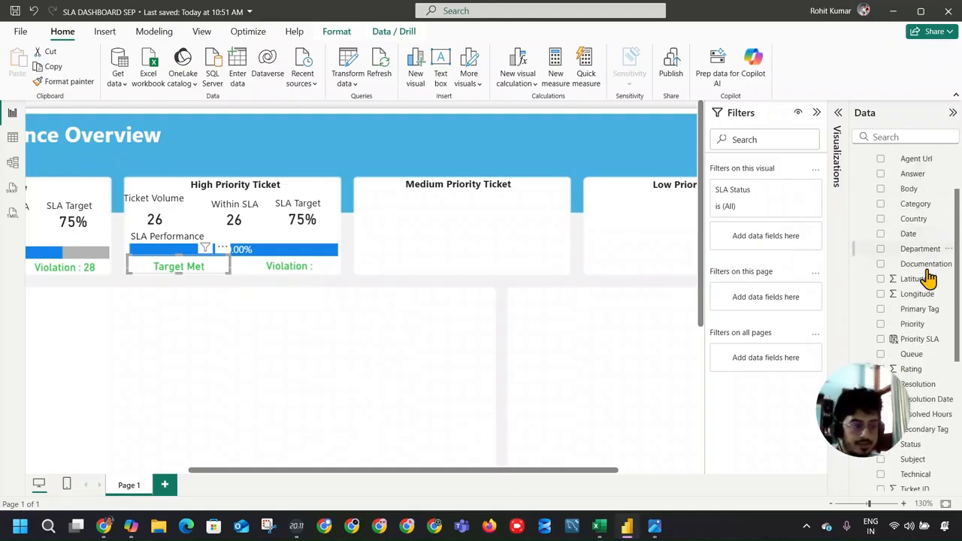
drag(914, 287, 786, 239)
click(742, 288)
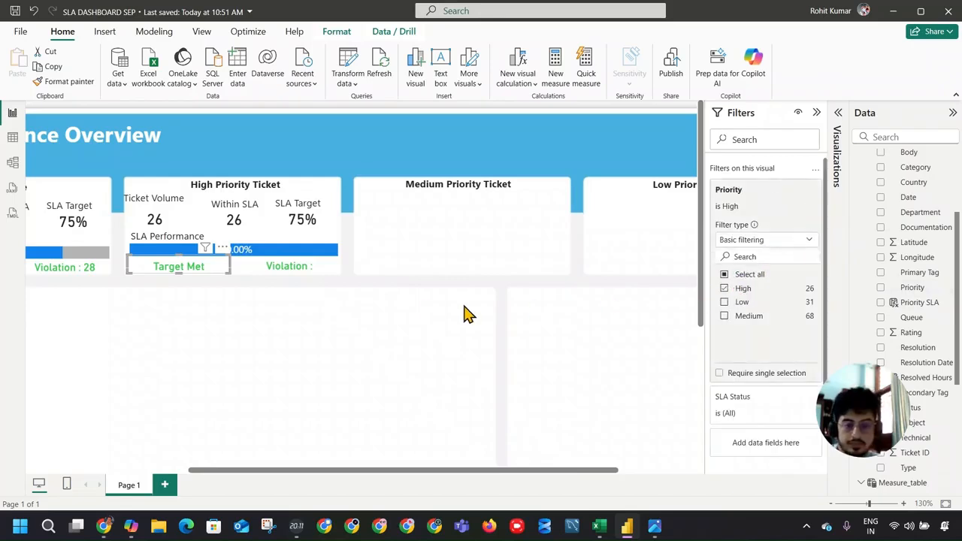
Copy all of the High Priority Ticket card's labels and visuals and place the copies in the Medium Priority Ticket card
click(421, 309)
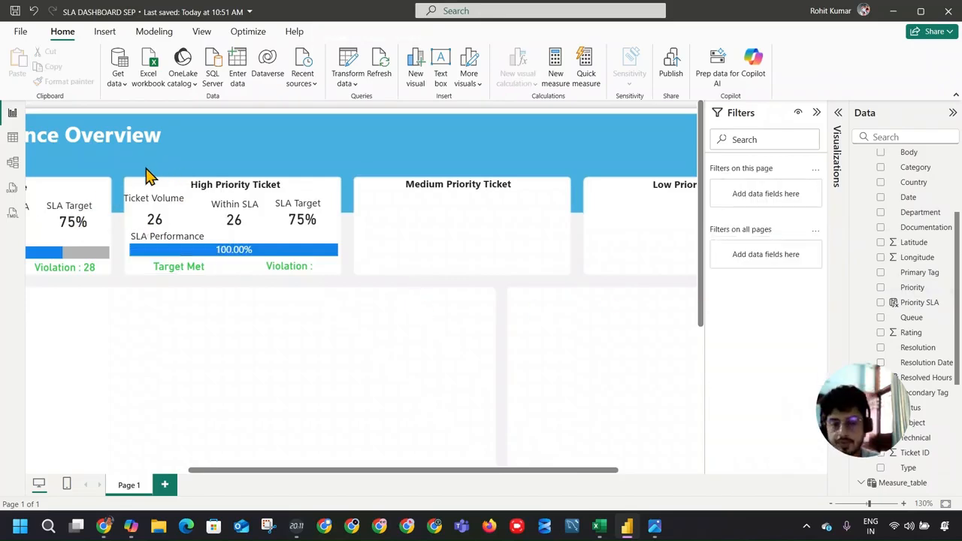
drag(113, 186, 359, 323)
key(ctrl+c)
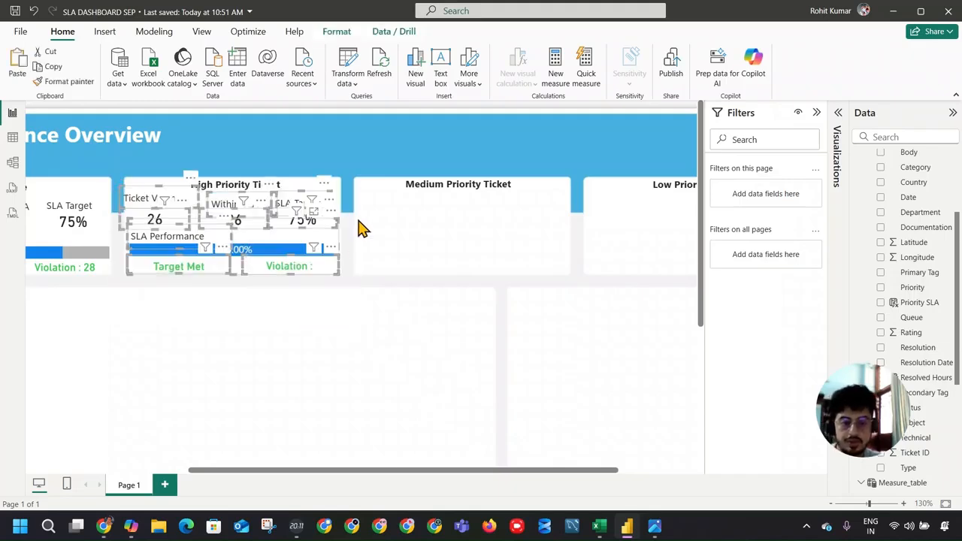
click(368, 206)
key(ctrl+v)
drag(328, 204, 552, 190)
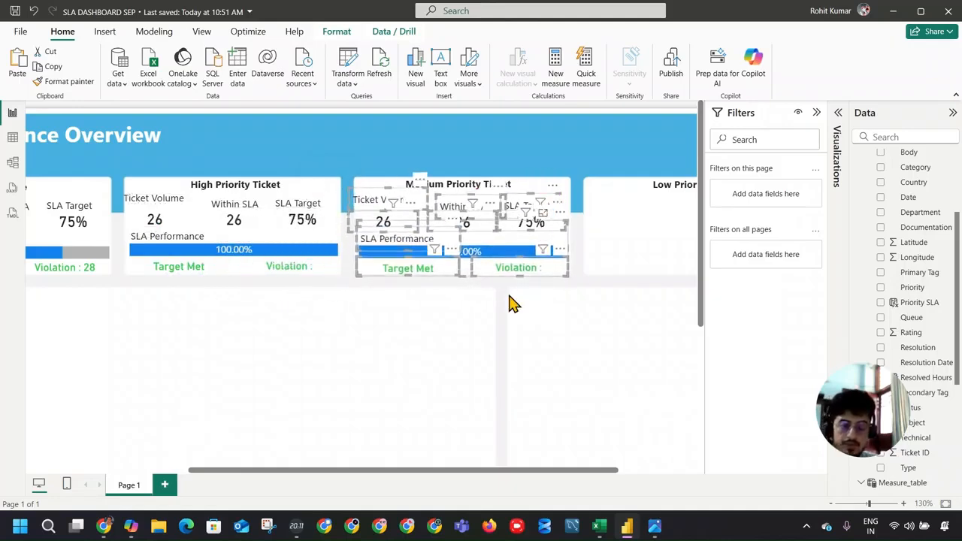
Paste another set of the copied labels and visuals and position it in the Low Priority Ticket card
drag(511, 471, 708, 479)
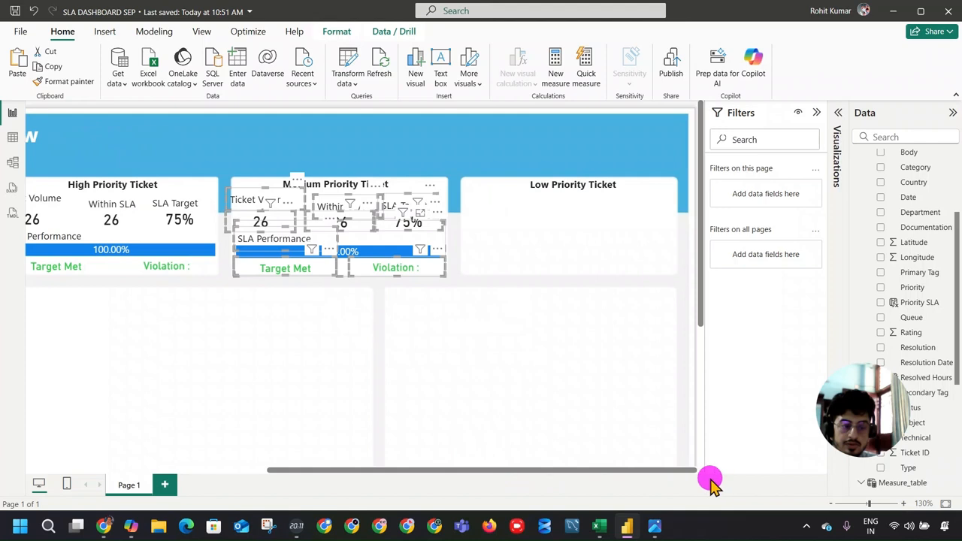
click(490, 226)
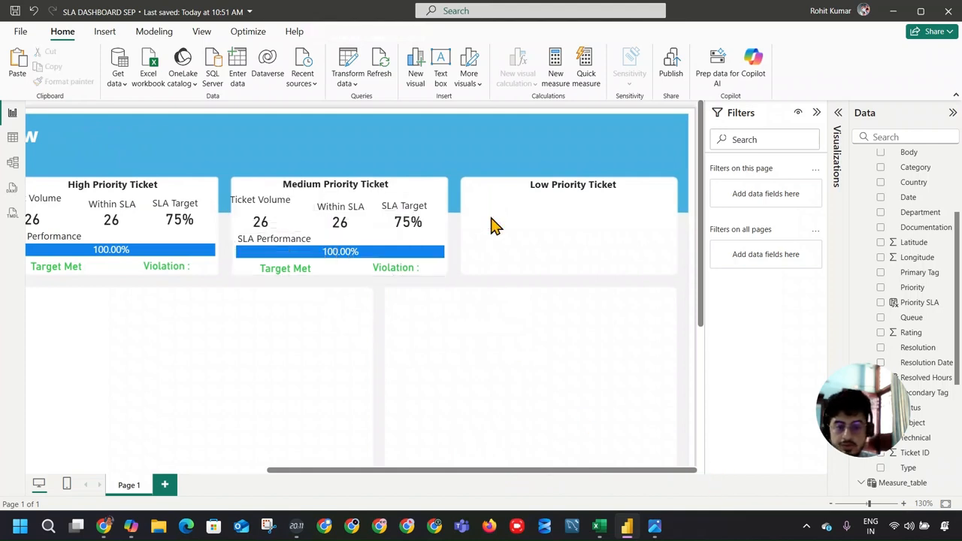
key(ctrl+v)
drag(209, 195, 655, 185)
click(589, 328)
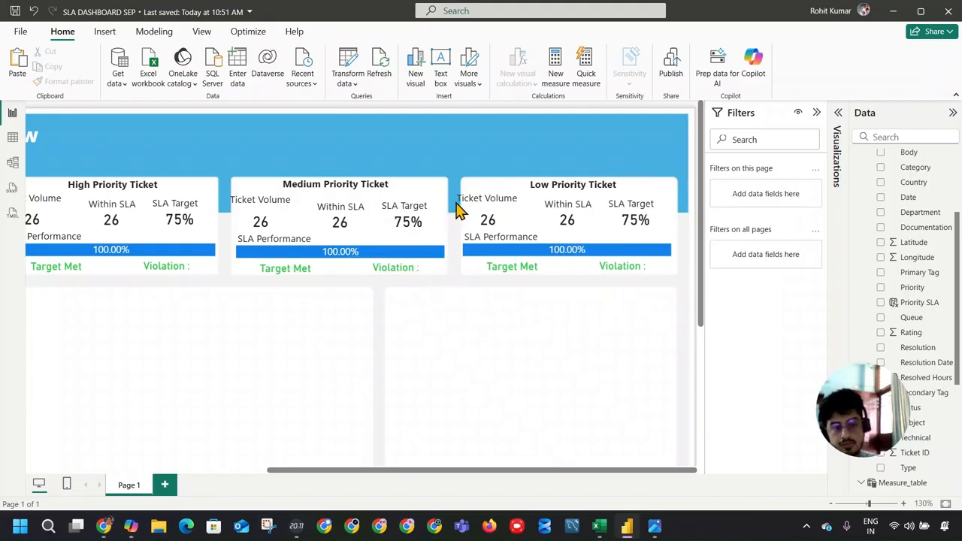
Reposition the Ticket Volume, Within SLA and SLA Target labels in the Low Priority Ticket card so they line up inside it
click(481, 198)
drag(454, 199, 463, 200)
mouse_move(531, 197)
mouse_down()
mouse_move(540, 198)
mouse_move(501, 192)
mouse_move(530, 183)
mouse_up()
click(555, 199)
drag(603, 185, 601, 178)
click(629, 200)
drag(657, 194, 657, 188)
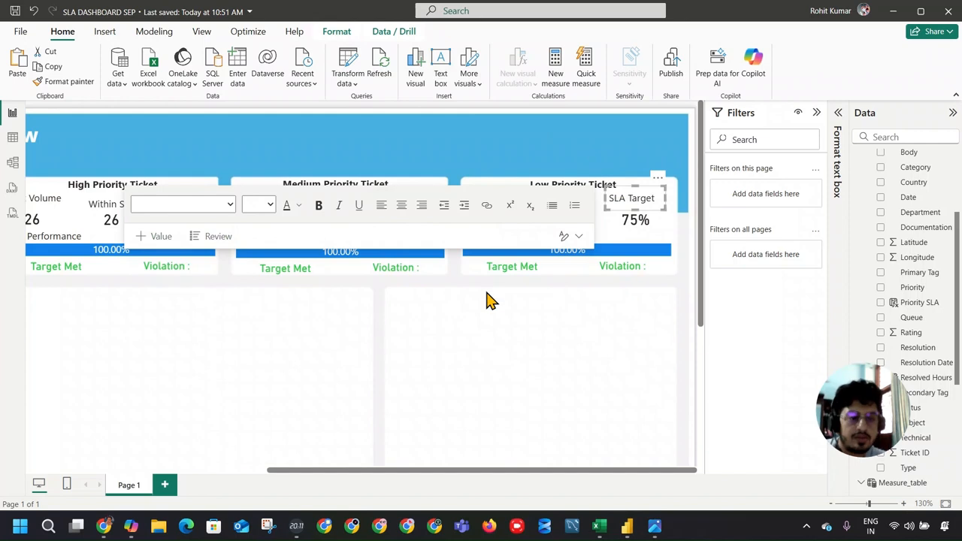
click(489, 301)
Set the Priority filter to Medium only for the Ticket Volume and Within SLA values in the Medium Priority Ticket card
click(274, 229)
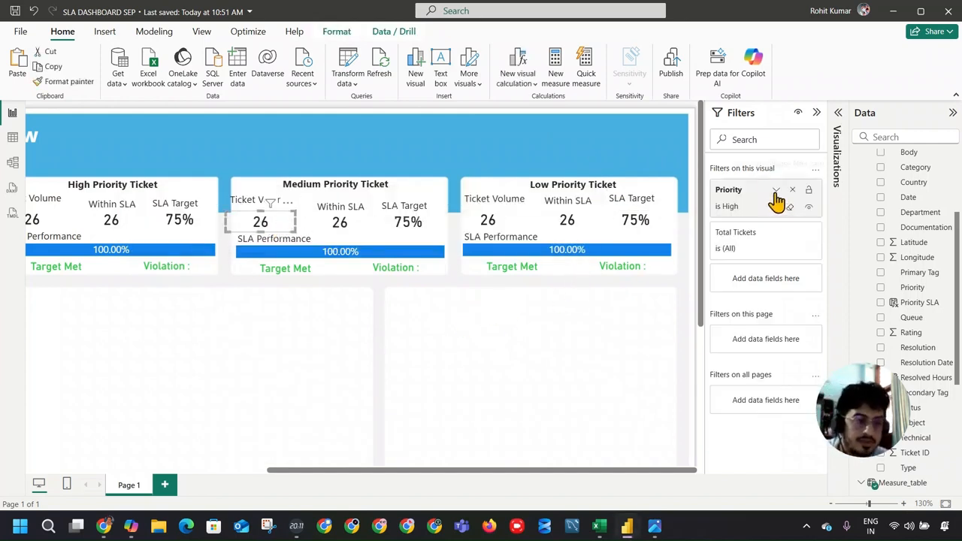
click(777, 200)
click(725, 316)
click(724, 289)
click(350, 228)
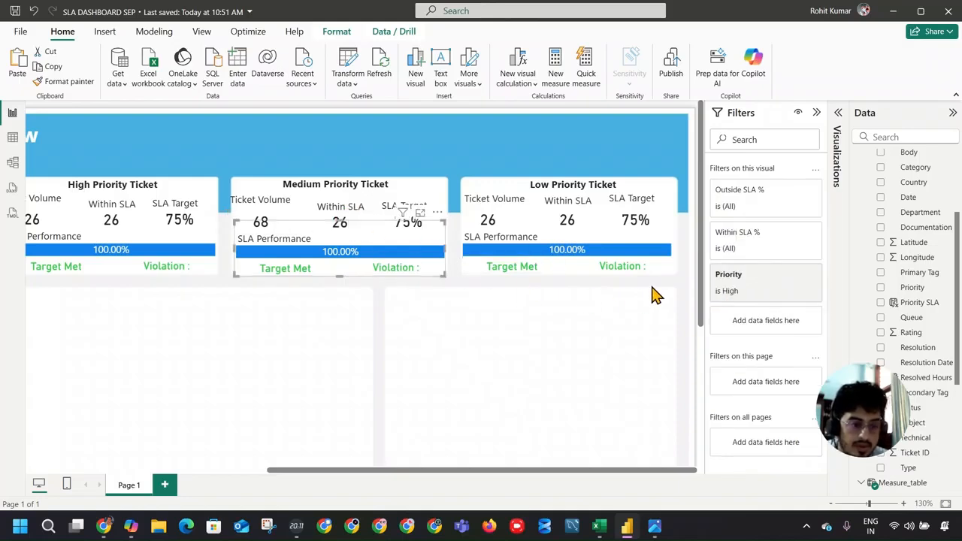
click(343, 221)
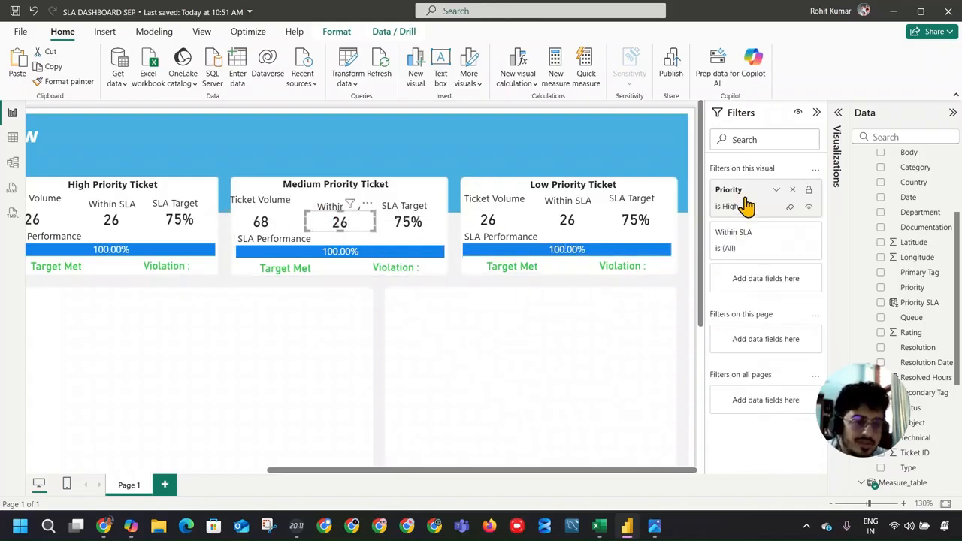
click(744, 206)
click(741, 276)
click(743, 316)
Set the Priority filter of the Medium Priority Ticket card's SLA Target value to Medium only
click(410, 226)
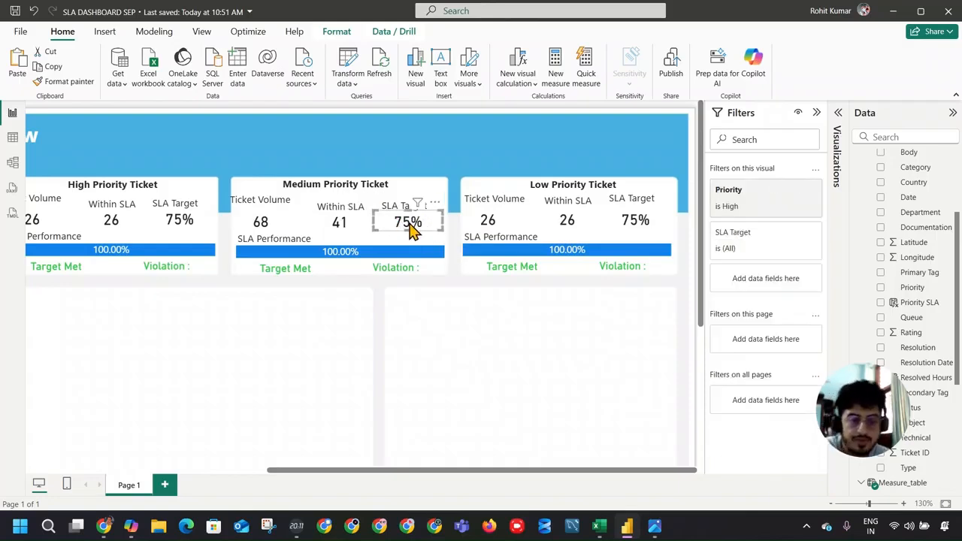
click(764, 193)
click(748, 316)
click(742, 289)
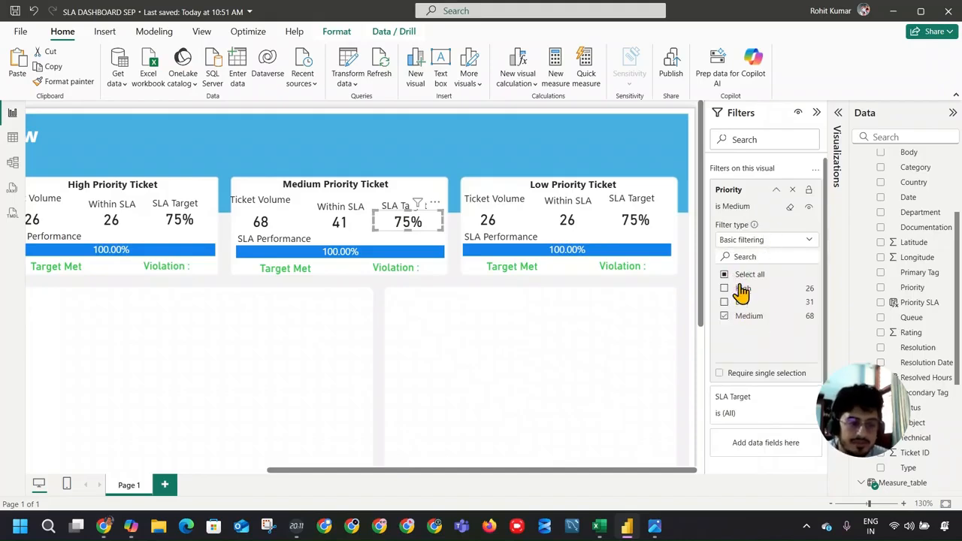
Set the Priority filter of the Medium Priority Ticket card's SLA Performance bar to Medium only
click(287, 240)
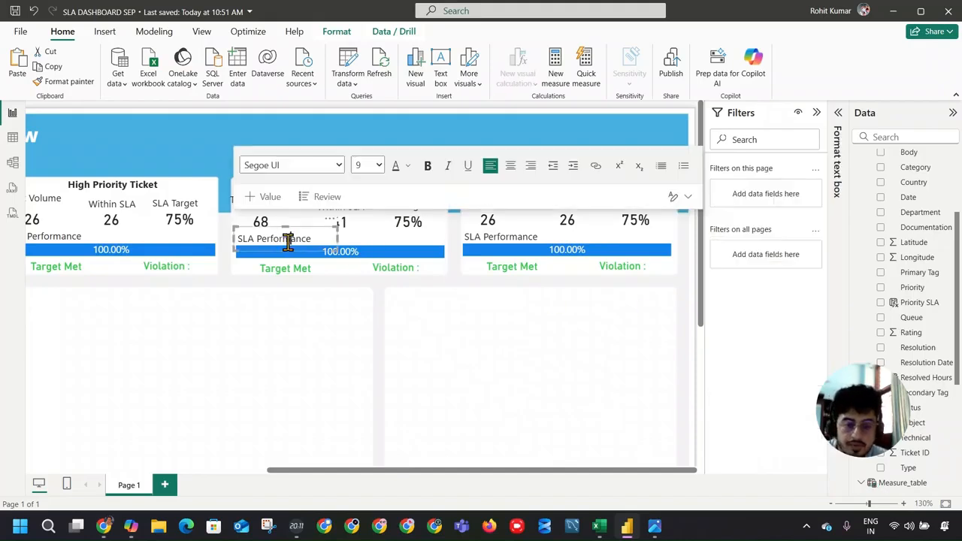
click(360, 260)
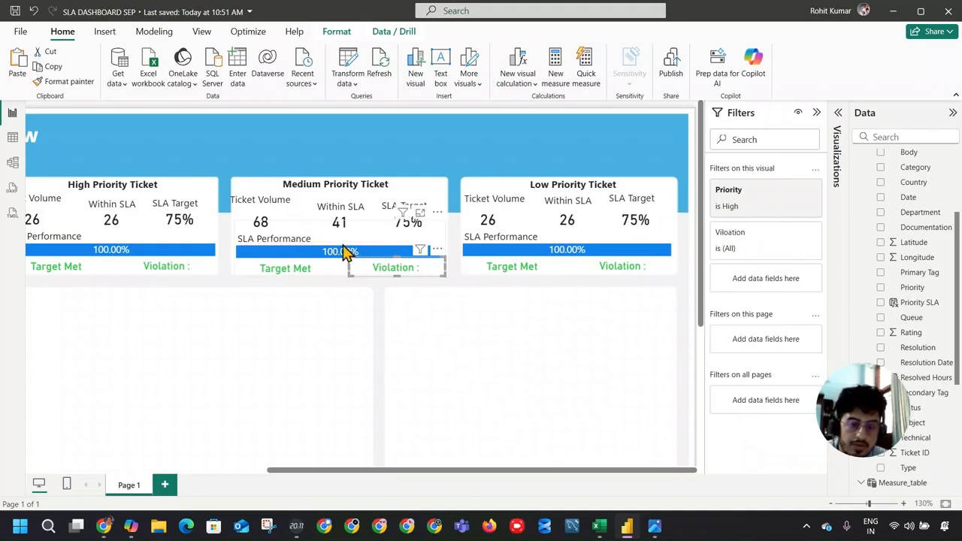
click(353, 251)
click(754, 310)
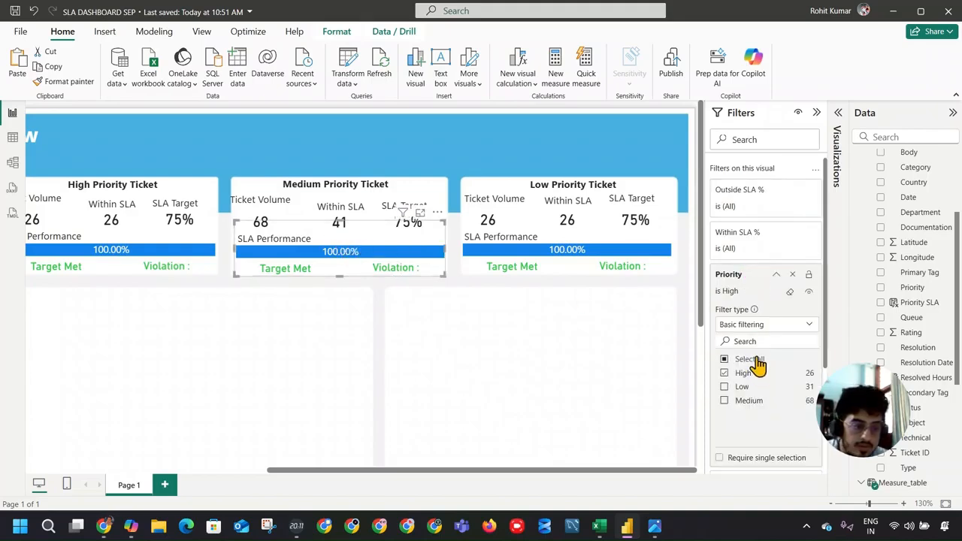
click(752, 373)
click(748, 400)
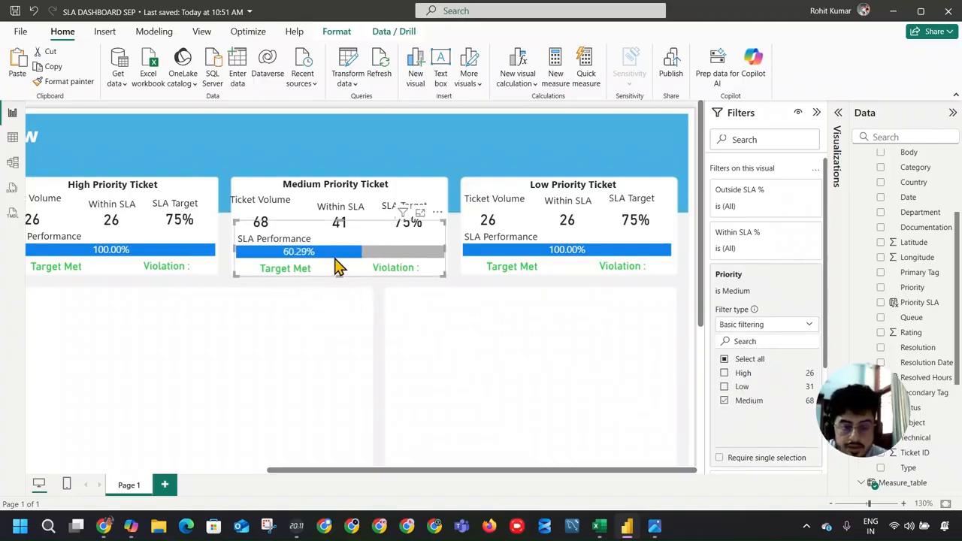
click(440, 303)
Set the Priority filter to Medium only for the violation and SLA Status labels in the Medium Priority Ticket card
click(408, 268)
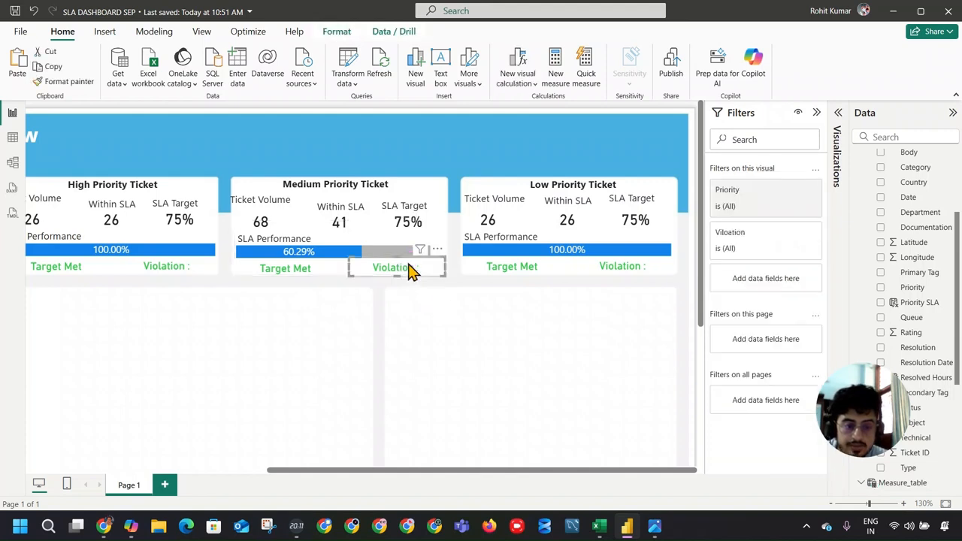
click(783, 197)
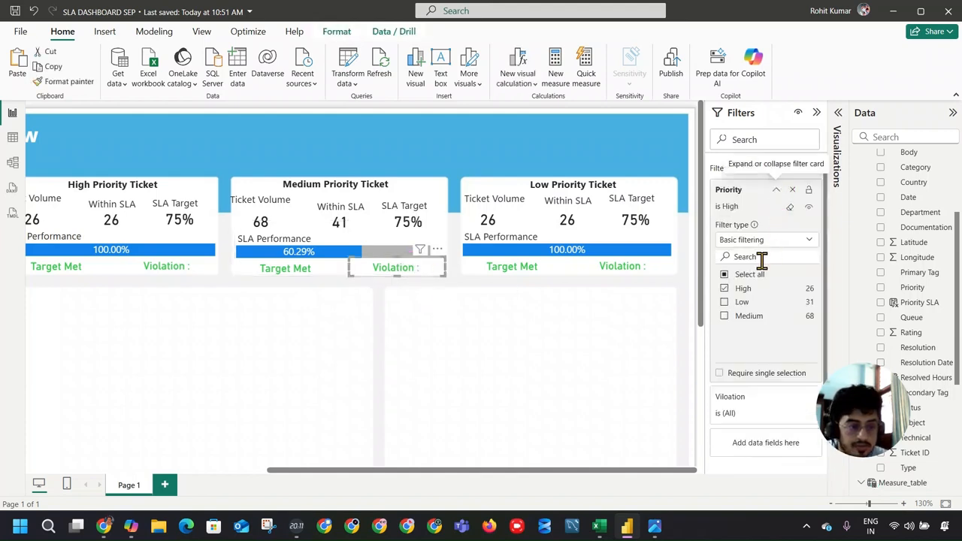
click(726, 289)
click(740, 314)
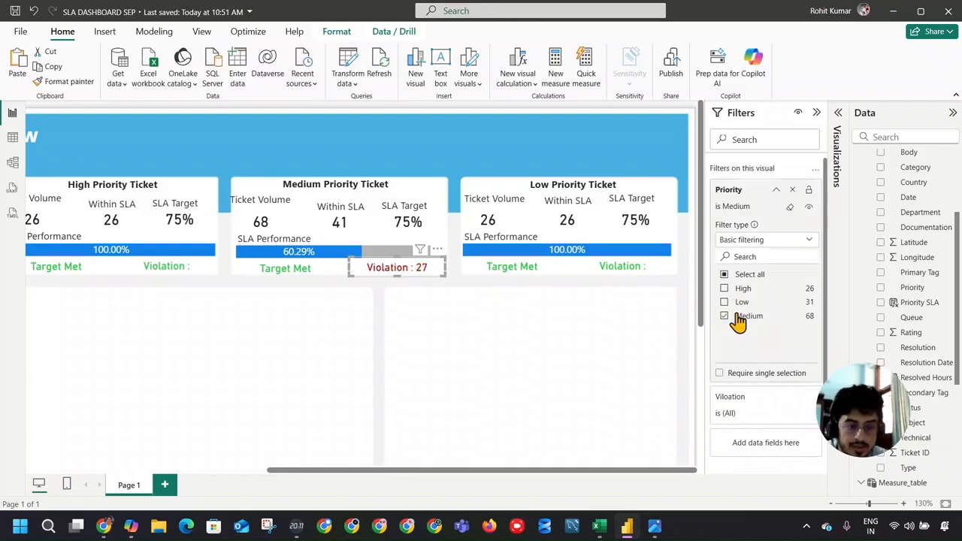
click(291, 265)
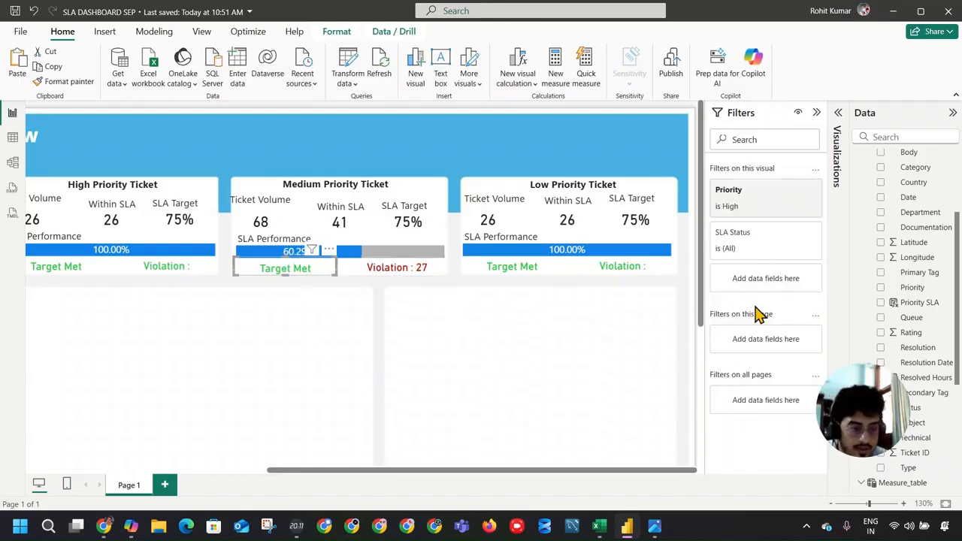
click(777, 191)
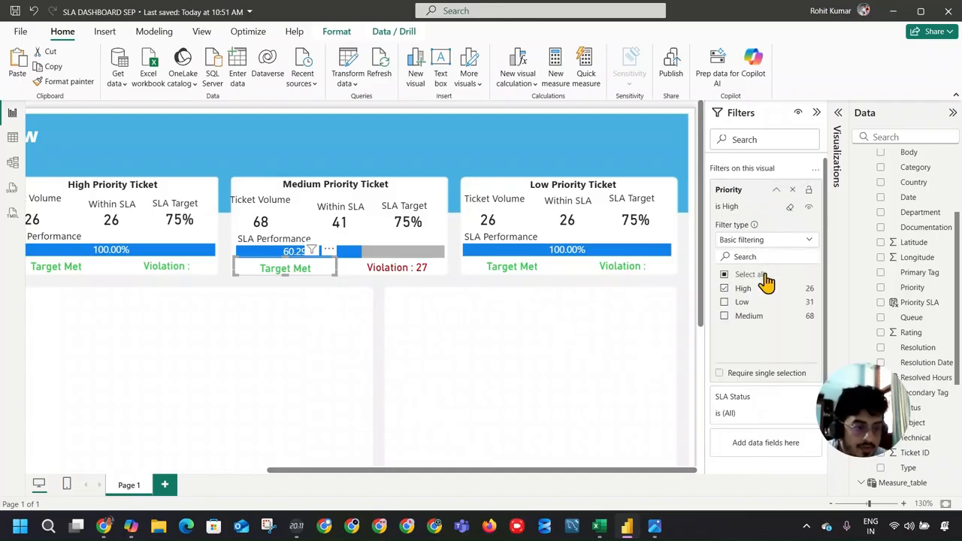
click(743, 316)
click(741, 288)
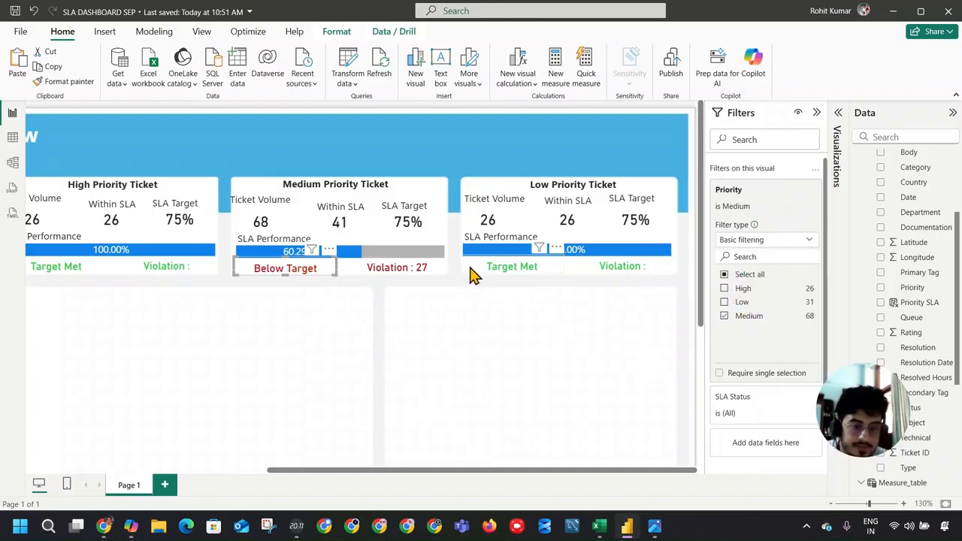
Expand the Priority filter of the Low Priority Ticket card's SLA Status label and set its violation label's Priority filter to Low only
click(504, 266)
click(752, 194)
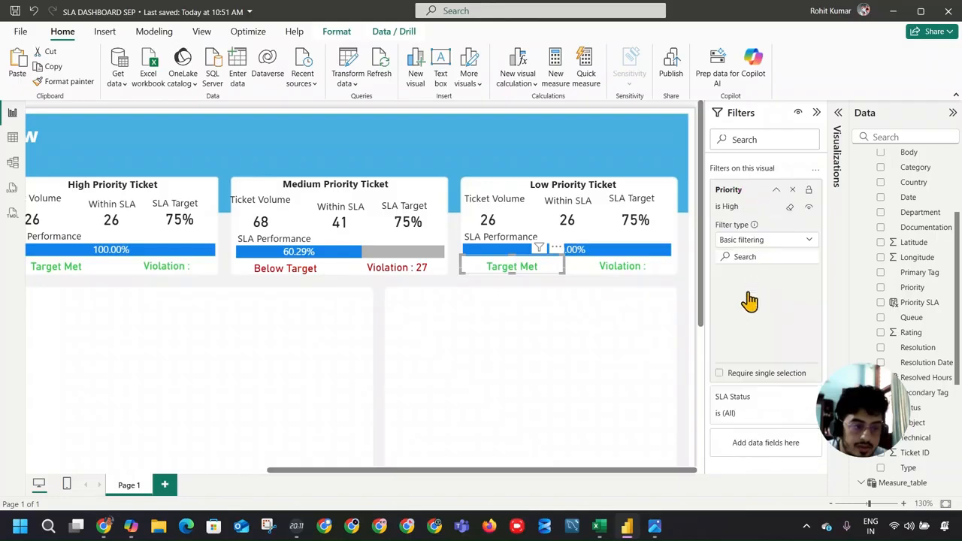
click(645, 269)
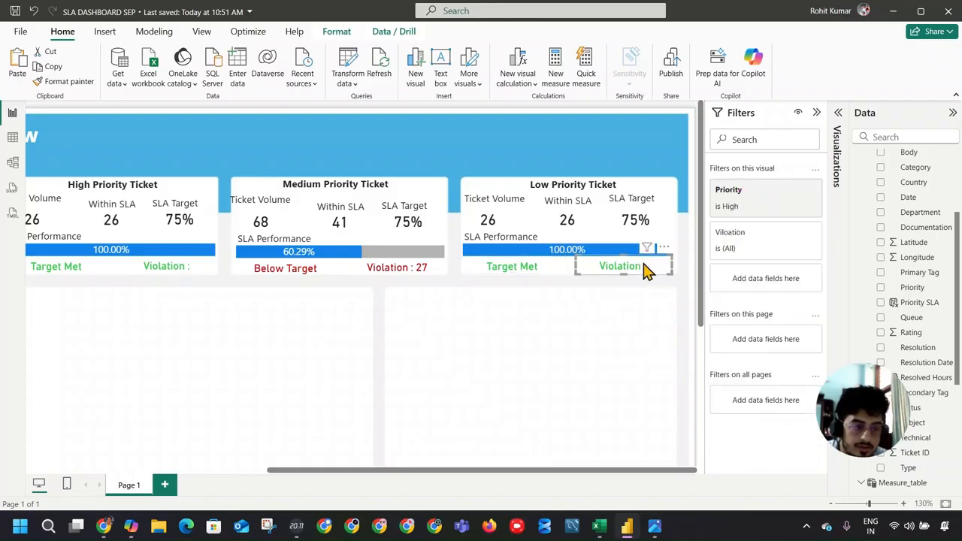
click(754, 194)
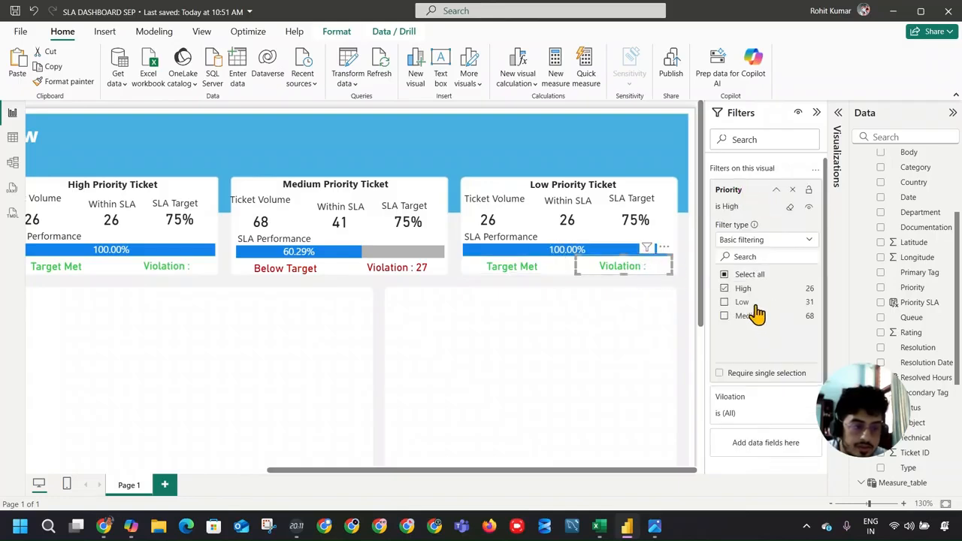
click(748, 301)
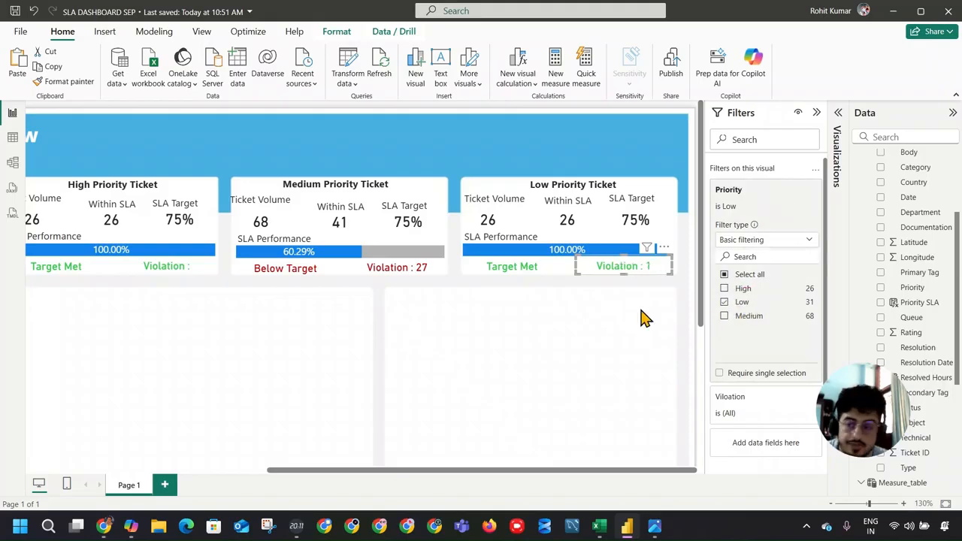
Set the Priority filter of the Low Priority Ticket card's SLA Performance bar to Low only
click(623, 230)
click(761, 280)
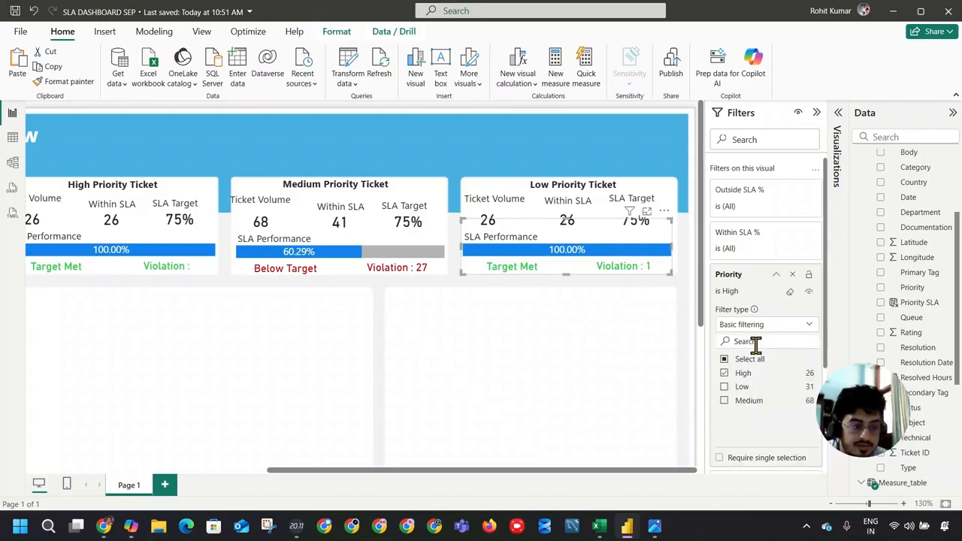
click(725, 372)
click(723, 386)
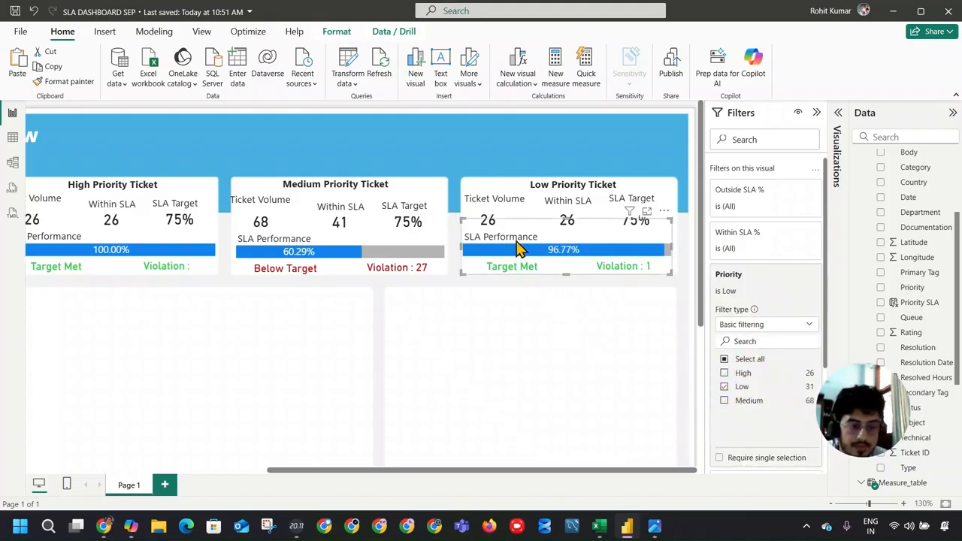
Set the Priority filter to Low only for the Ticket Volume and Within SLA values in the Low Priority Ticket card
click(490, 205)
click(757, 194)
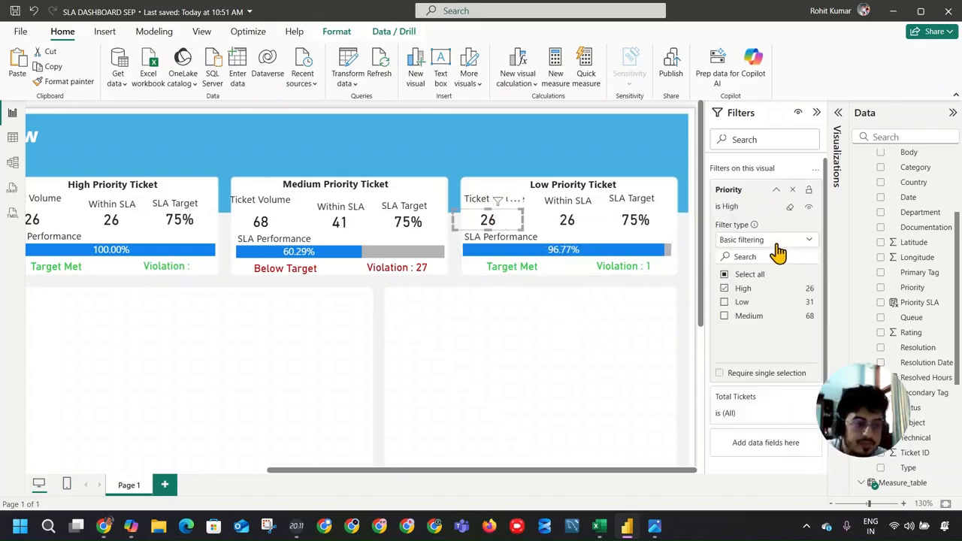
click(746, 290)
click(746, 290)
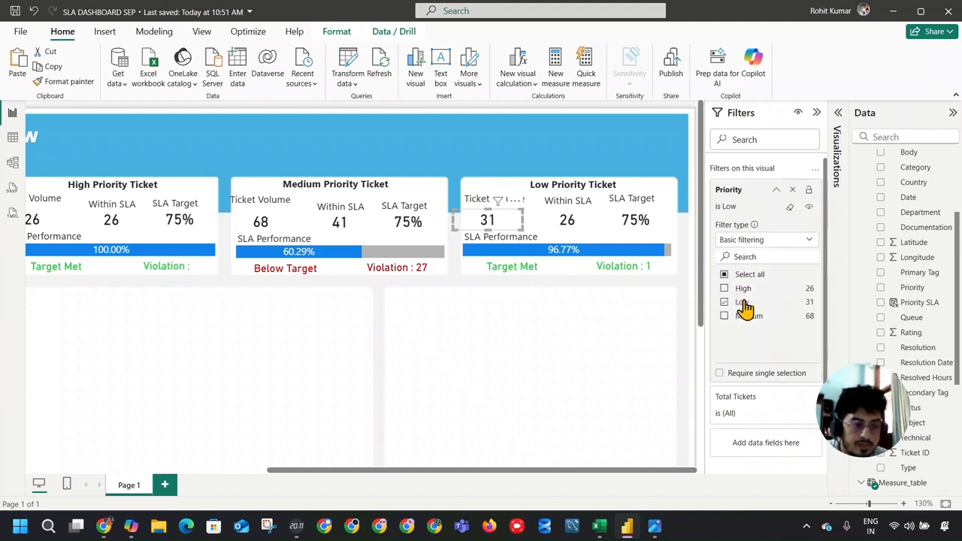
click(565, 218)
click(751, 197)
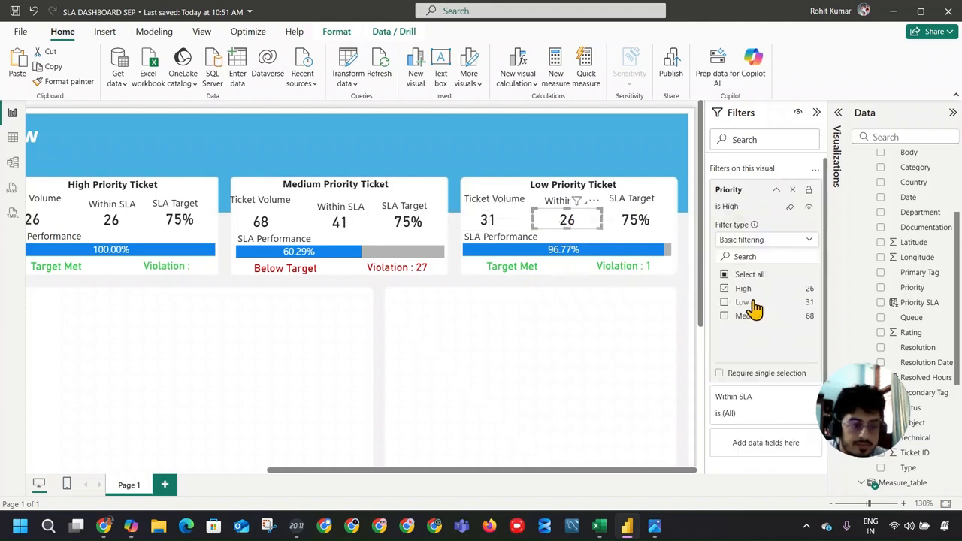
click(742, 302)
Set the Priority filter of the Low Priority Ticket card's SLA Target value to Low only and deselect the visual
click(622, 221)
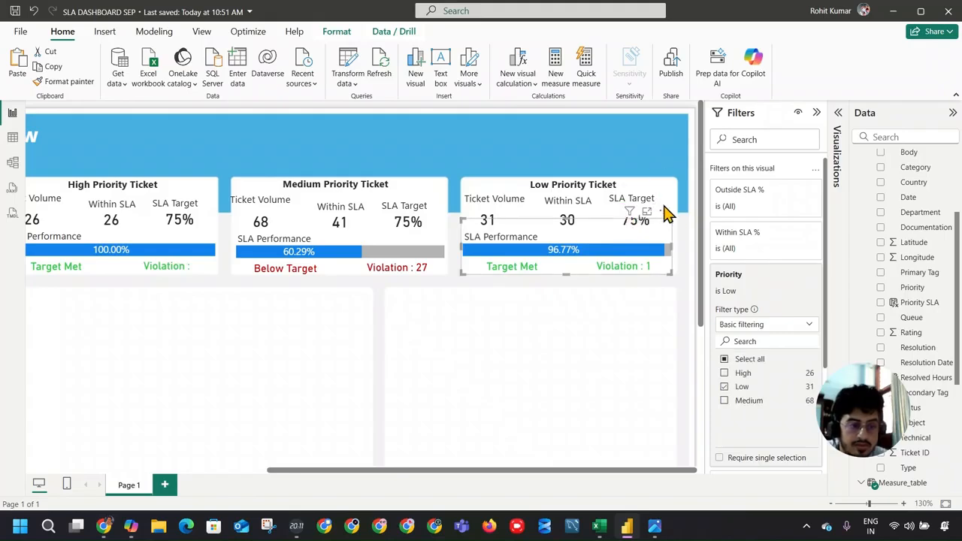
click(644, 216)
click(743, 189)
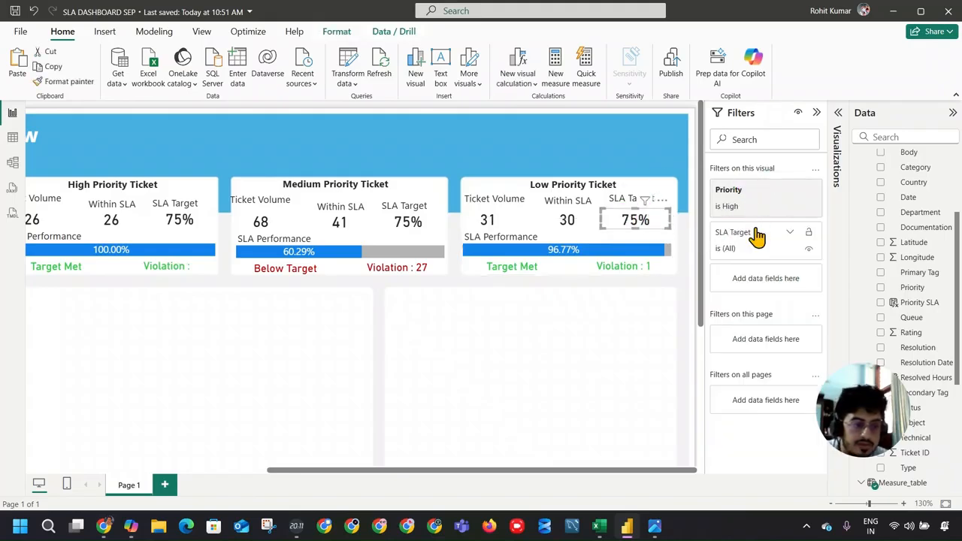
click(744, 289)
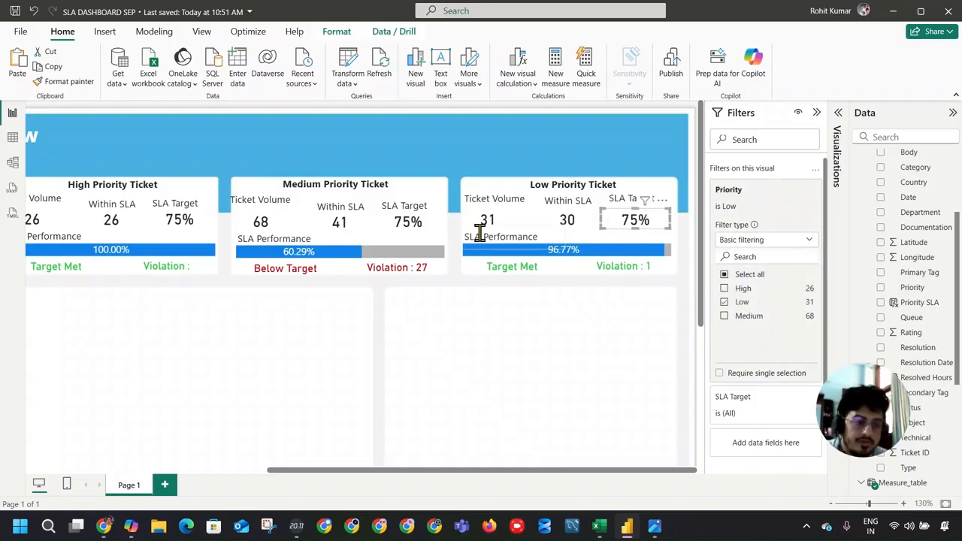
click(482, 304)
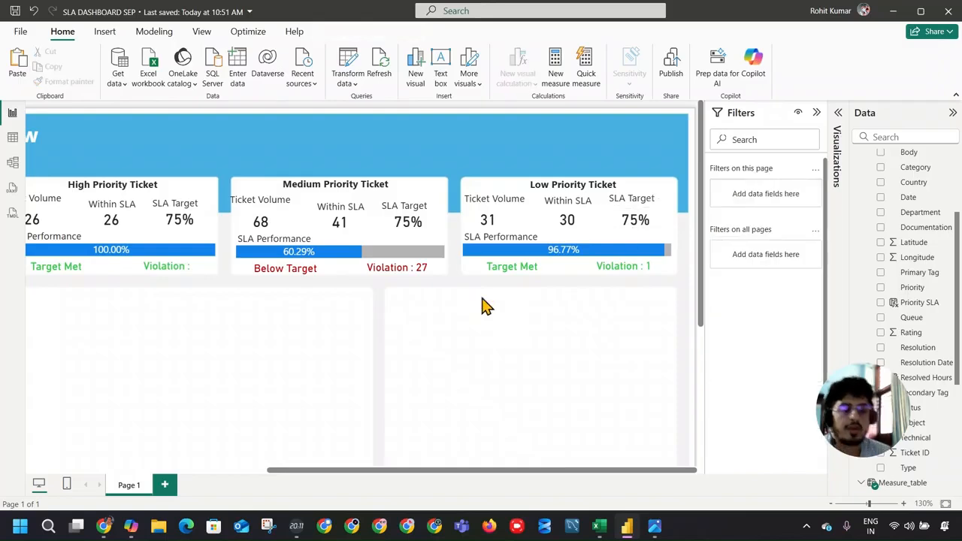
Replace the [Ouside SLA] reference in the Viloation measure's RETURN expression with the Outside_SLA variable and commit the formula
click(952, 112)
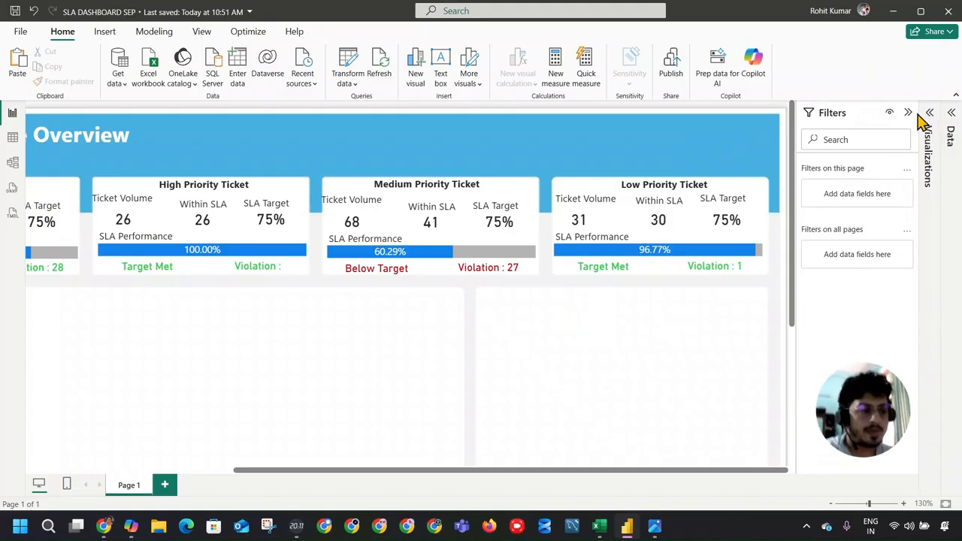
click(932, 113)
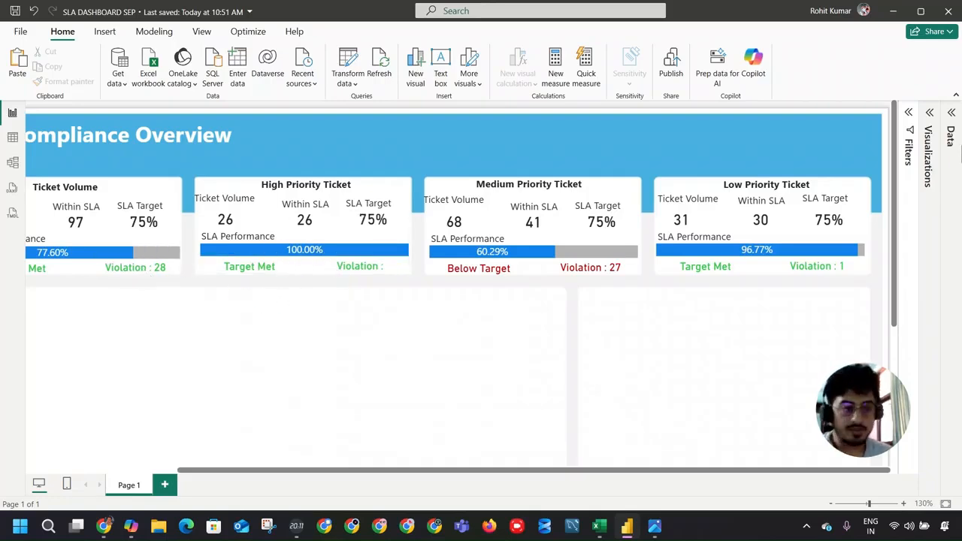
click(950, 124)
scroll(930, 271, down, 10)
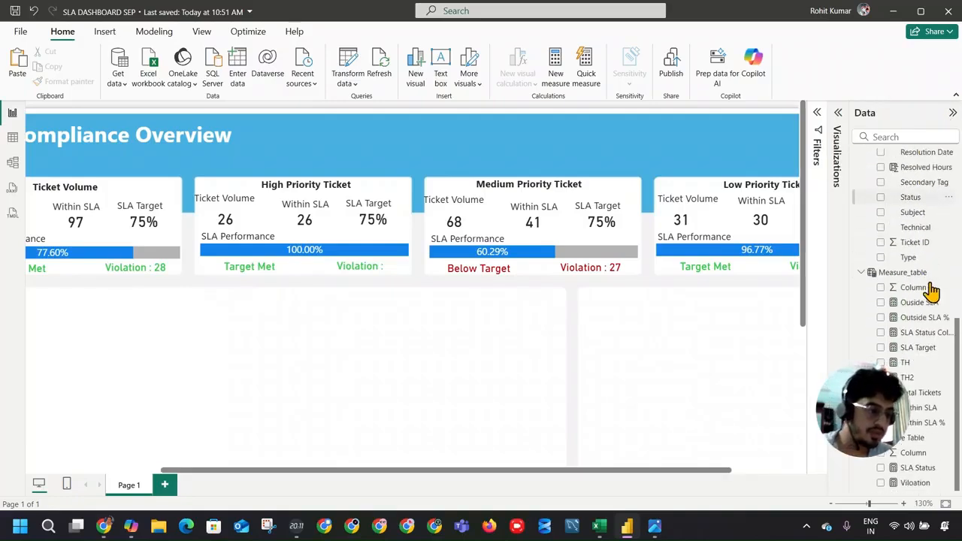
click(935, 486)
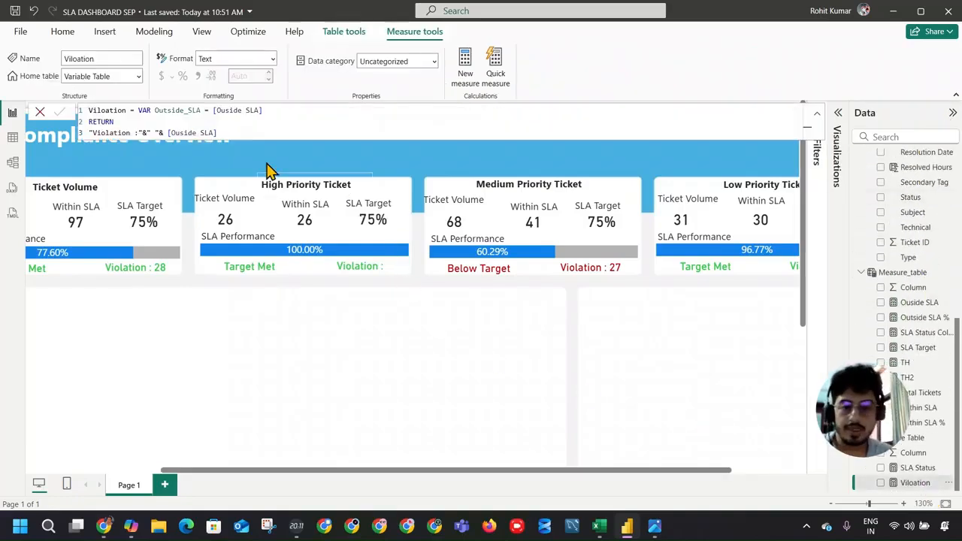
click(170, 133)
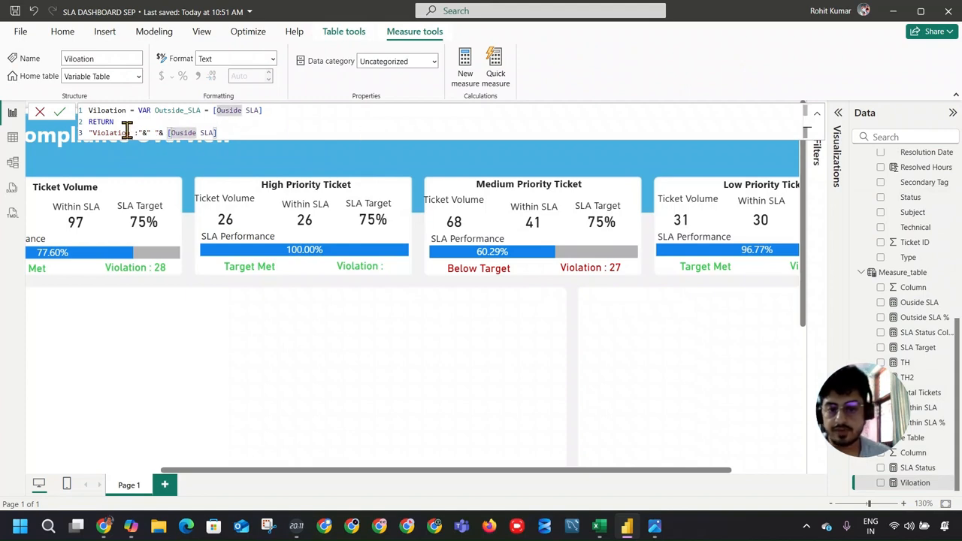
text(& )
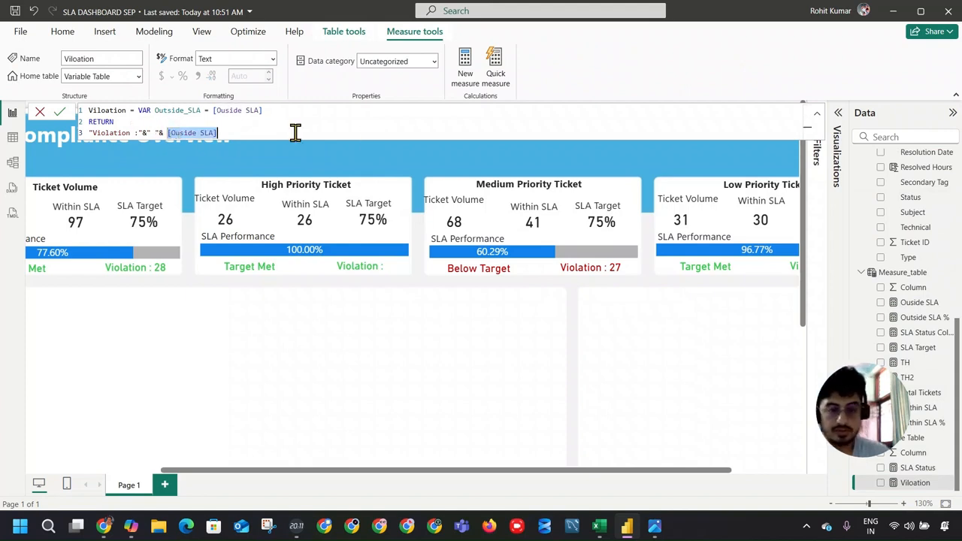
text(ou)
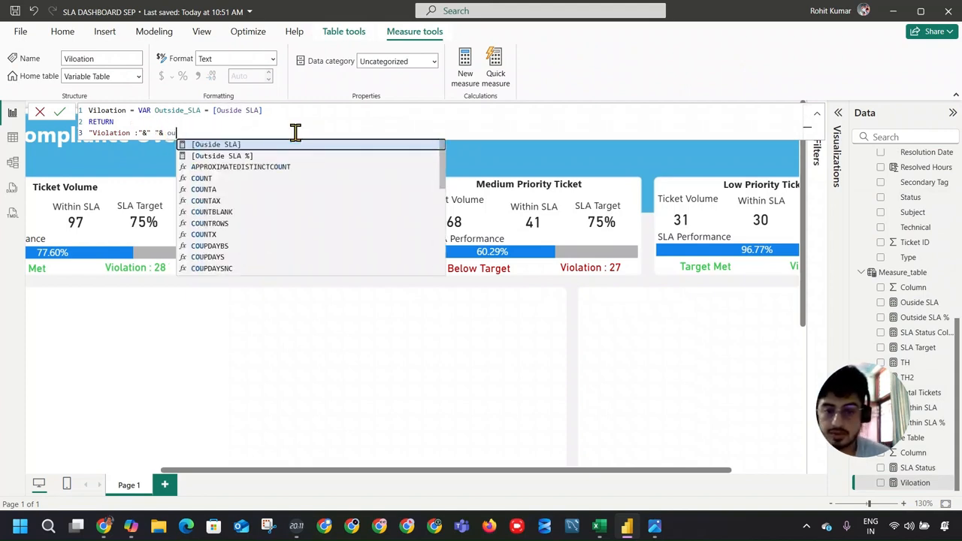
scroll(290, 212, down, 6)
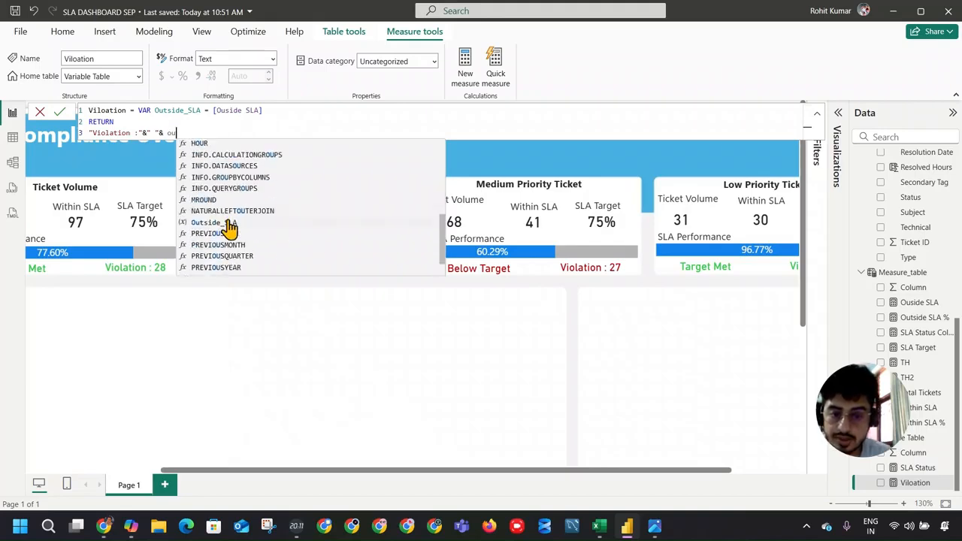
click(230, 224)
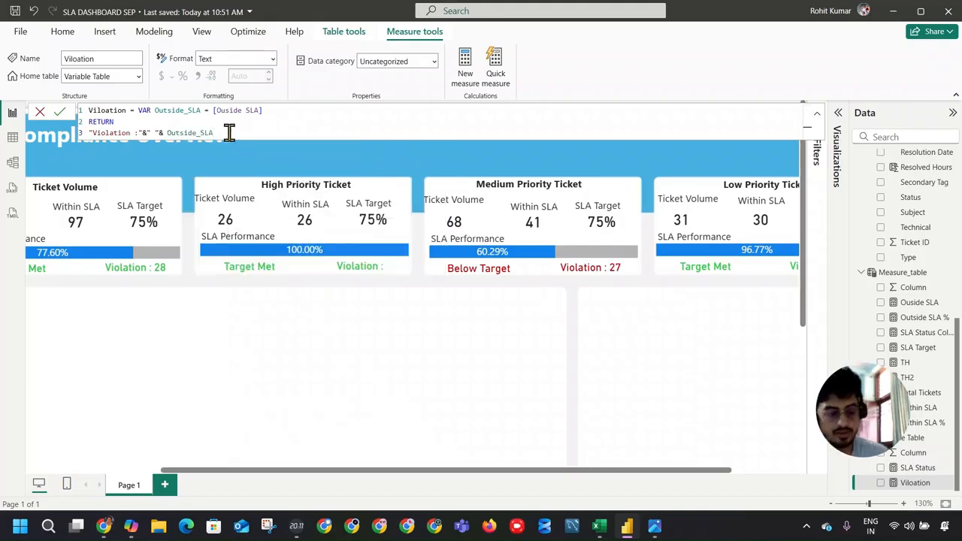
key(Left)
key(Return)
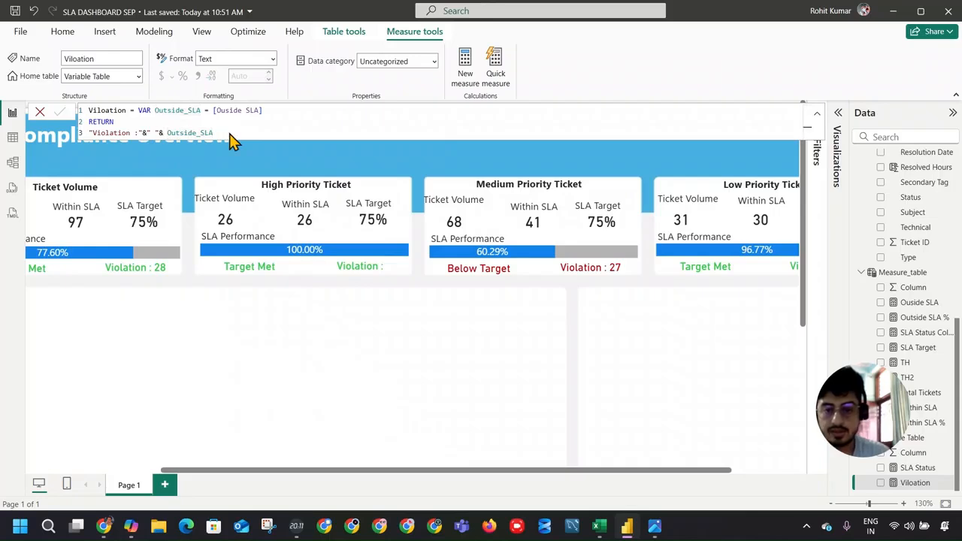
Wrap Outside_SLA in the Viloation measure's RETURN expression in FORMAT with the format string "#,0" and commit it
click(167, 133)
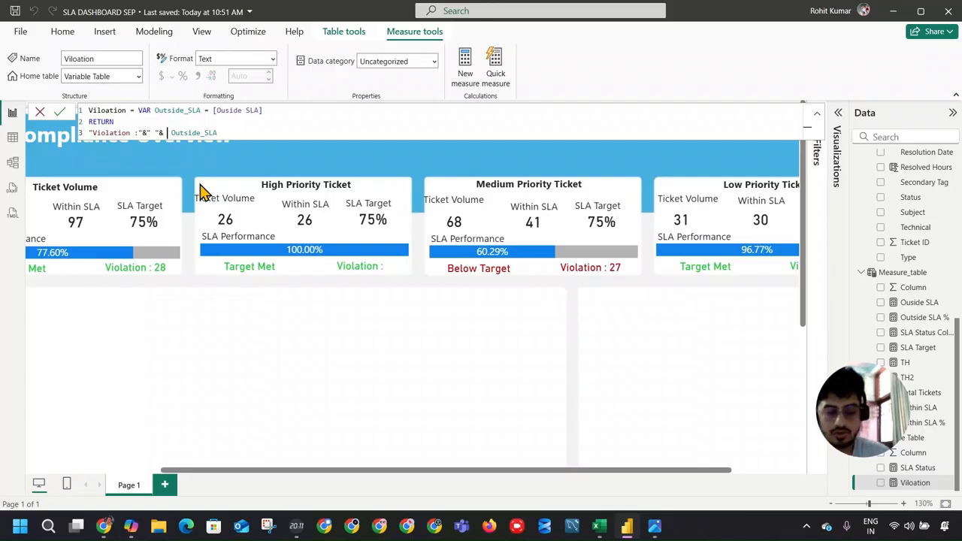
text(FORMAT()
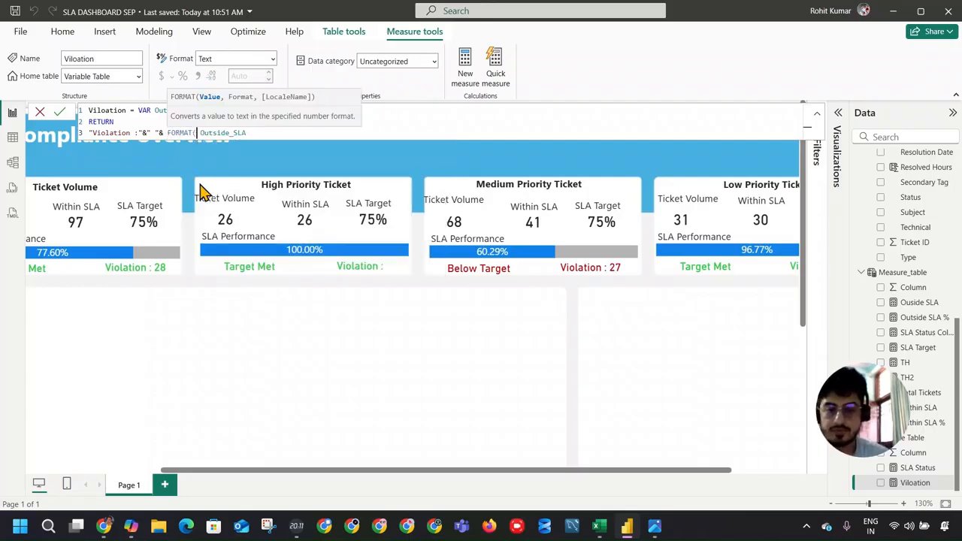
click(277, 132)
text(,)
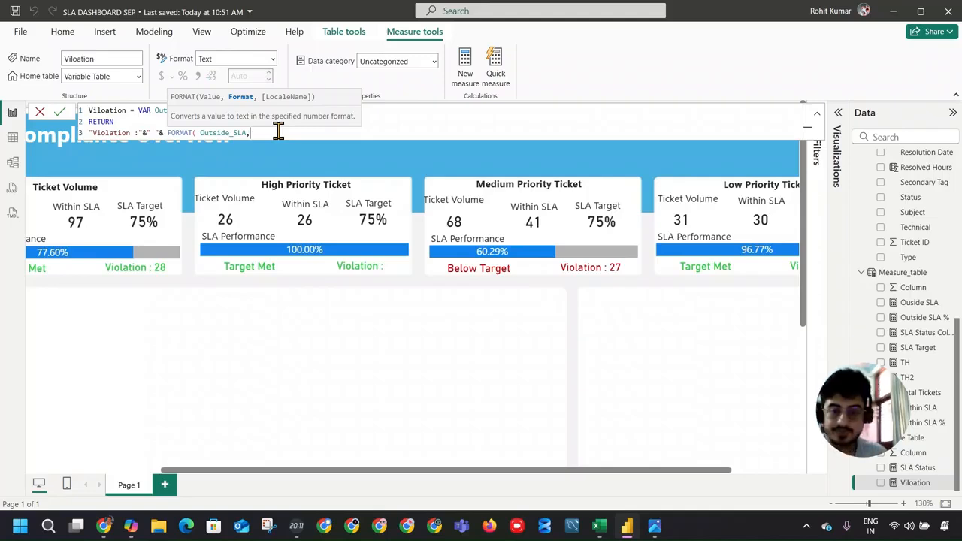
text(')
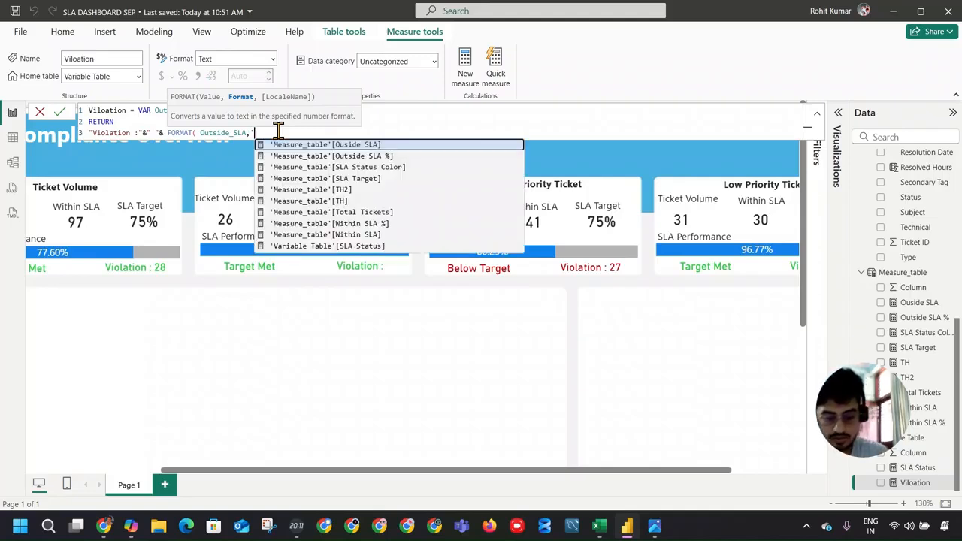
text(#)
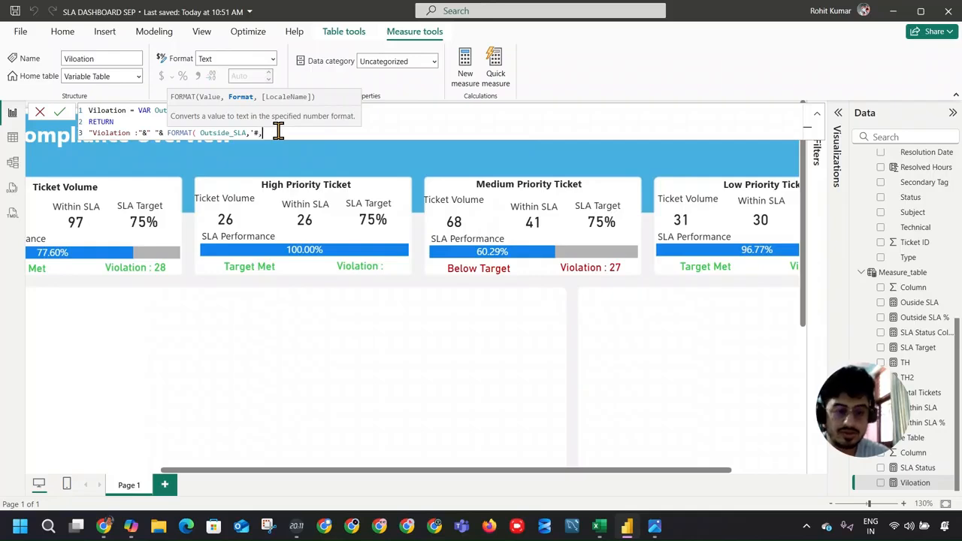
text(,0')
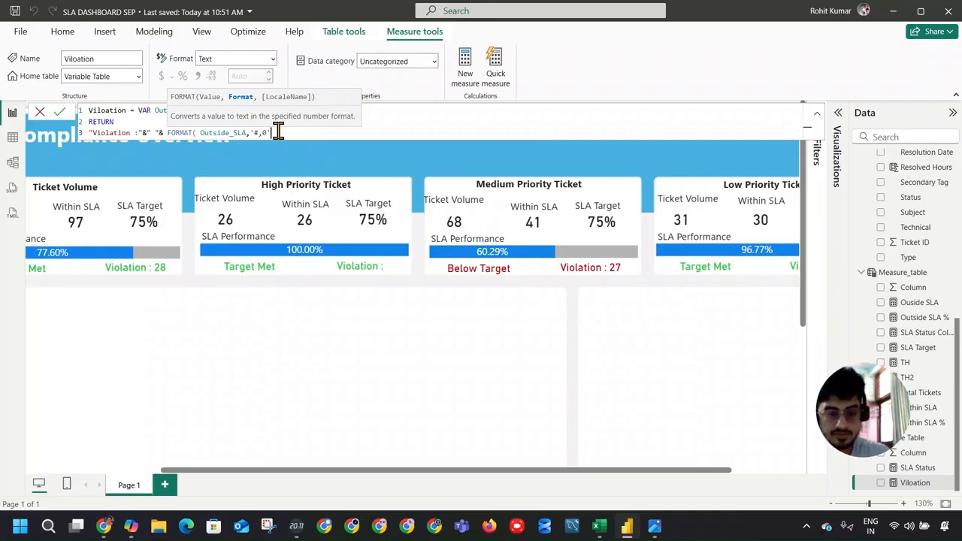
text())
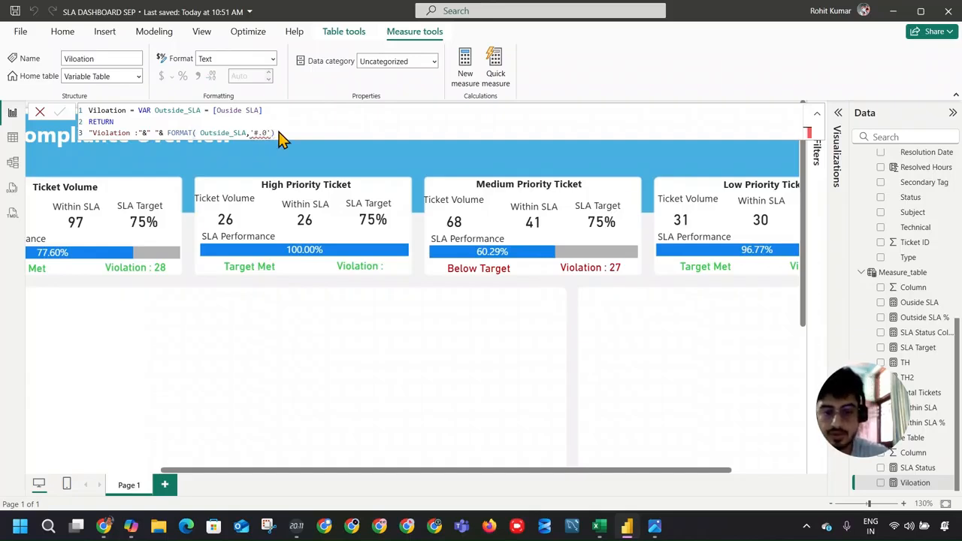
key(Return)
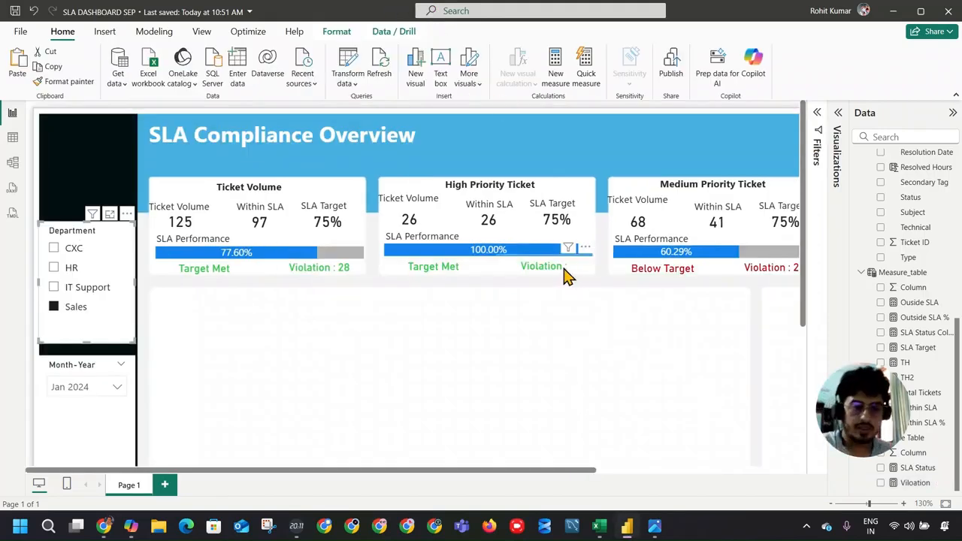
Check the Viloation measure behind the High Priority Ticket card's violation label and append +0 to the Ouside SLA measure's formula
click(565, 270)
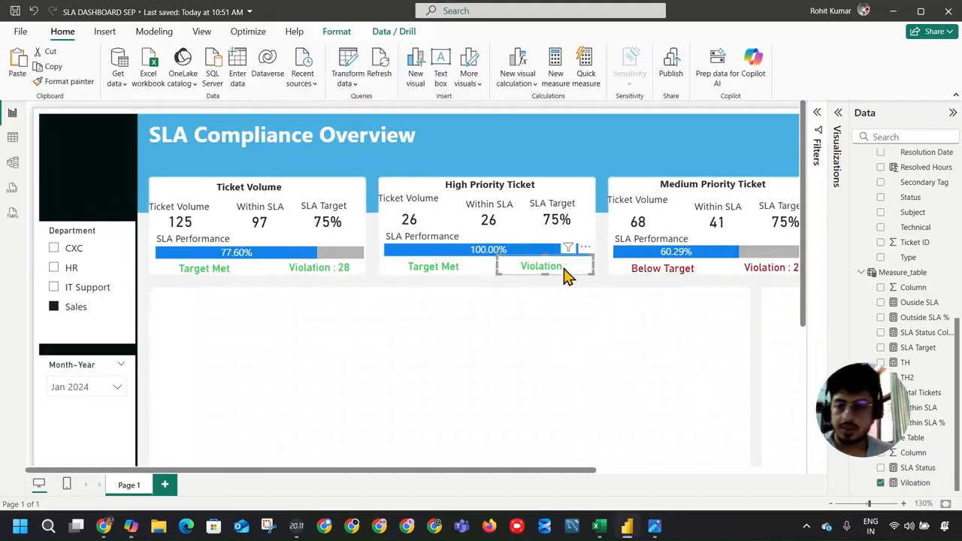
click(936, 487)
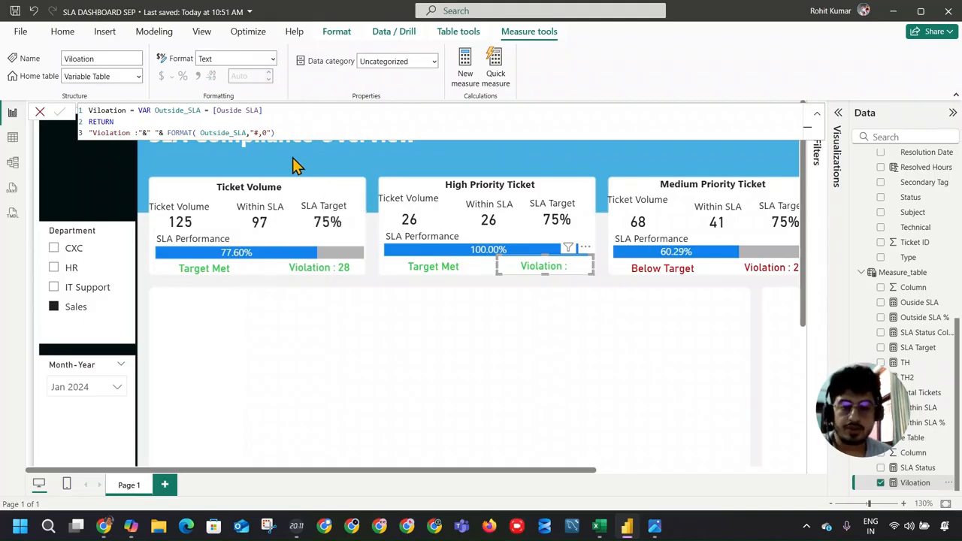
click(919, 303)
click(445, 110)
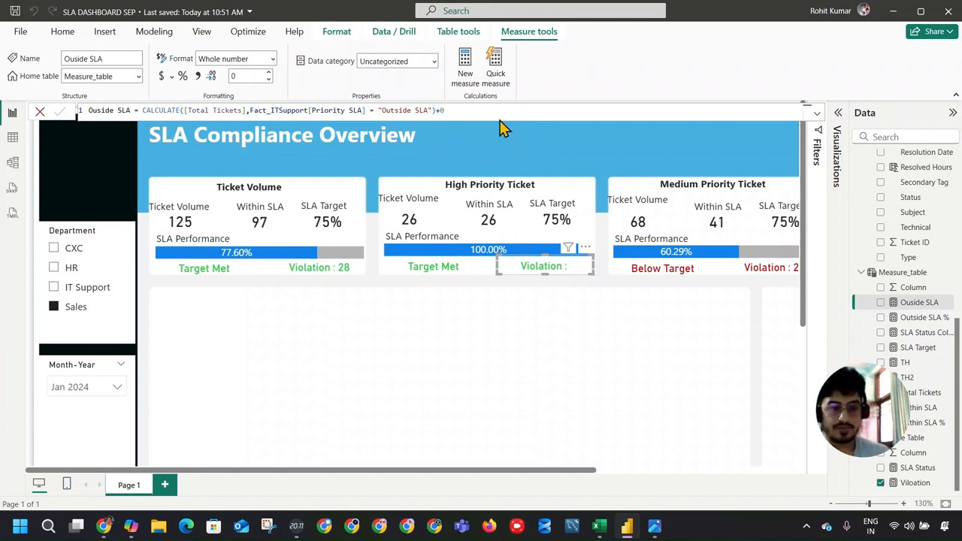
key(Return)
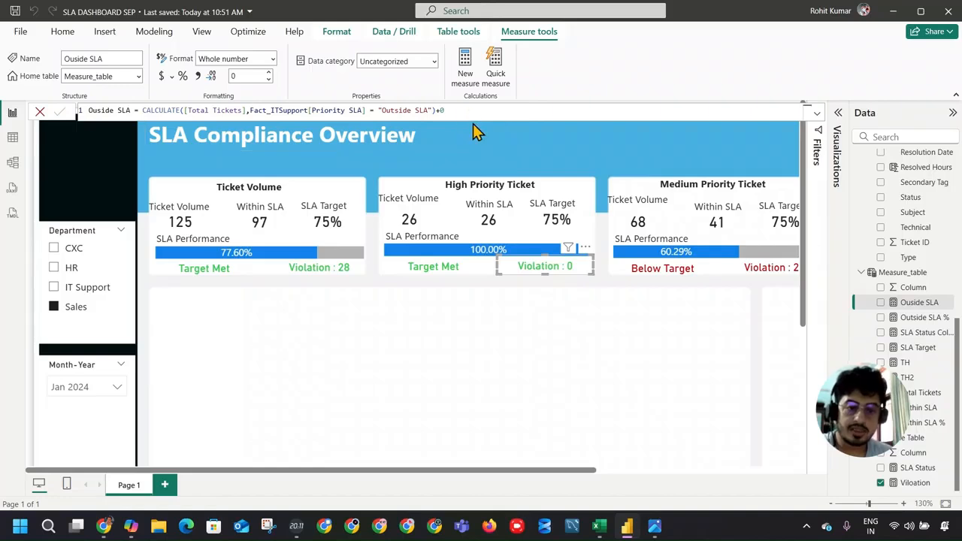
Review the remaining measures, append +0 to the Total Tickets measure's DISTINCTCOUNT formula, and save the report
click(906, 317)
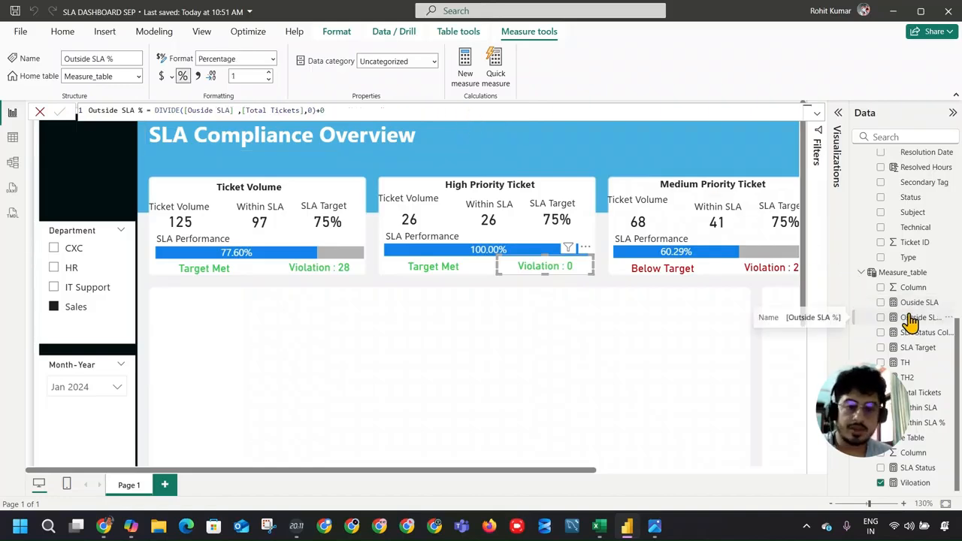
click(918, 332)
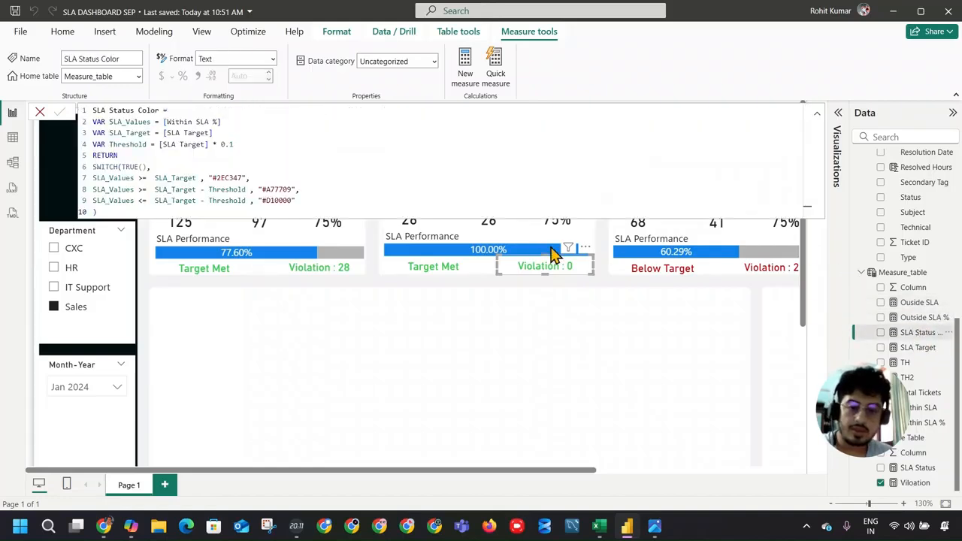
click(924, 349)
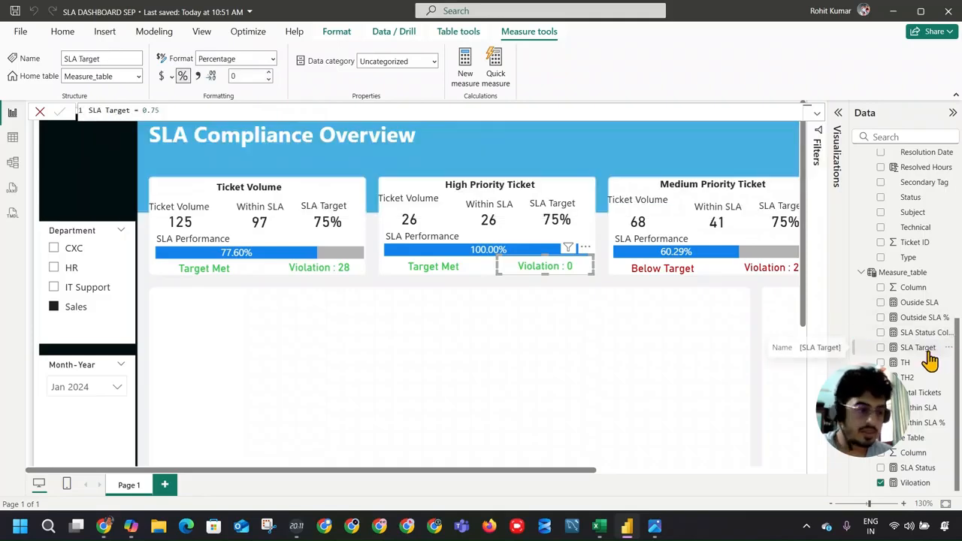
click(934, 393)
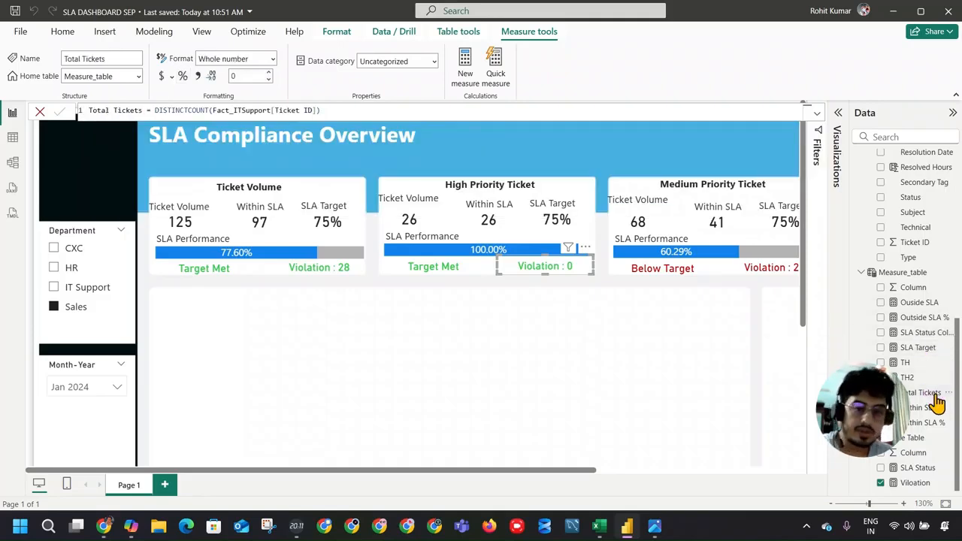
click(384, 111)
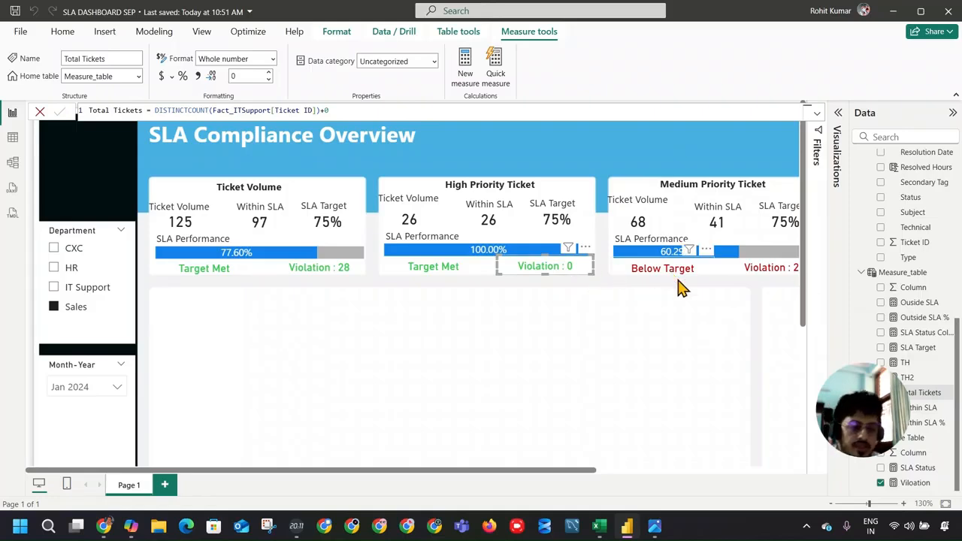
mouse_move(854, 502)
mouse_down()
mouse_move(831, 503)
mouse_move(865, 508)
mouse_up()
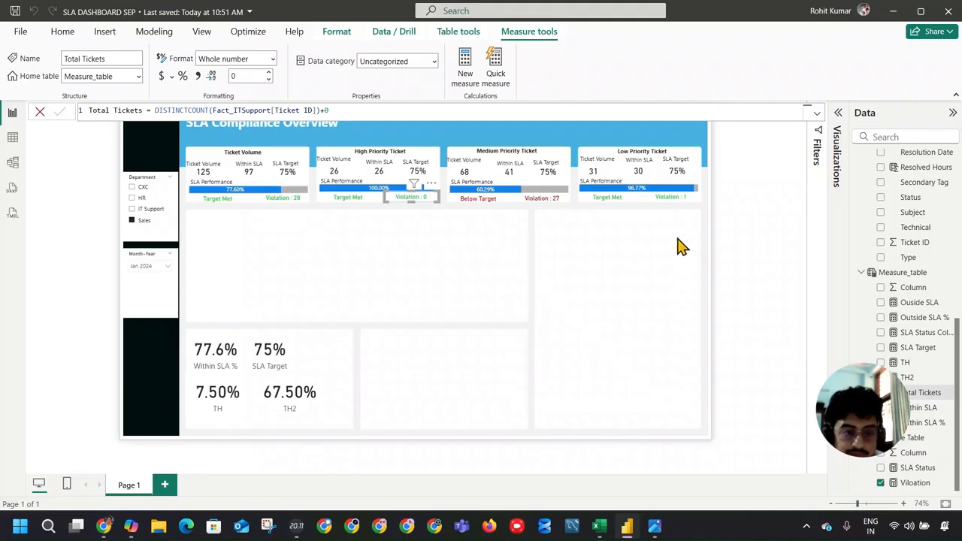
click(616, 277)
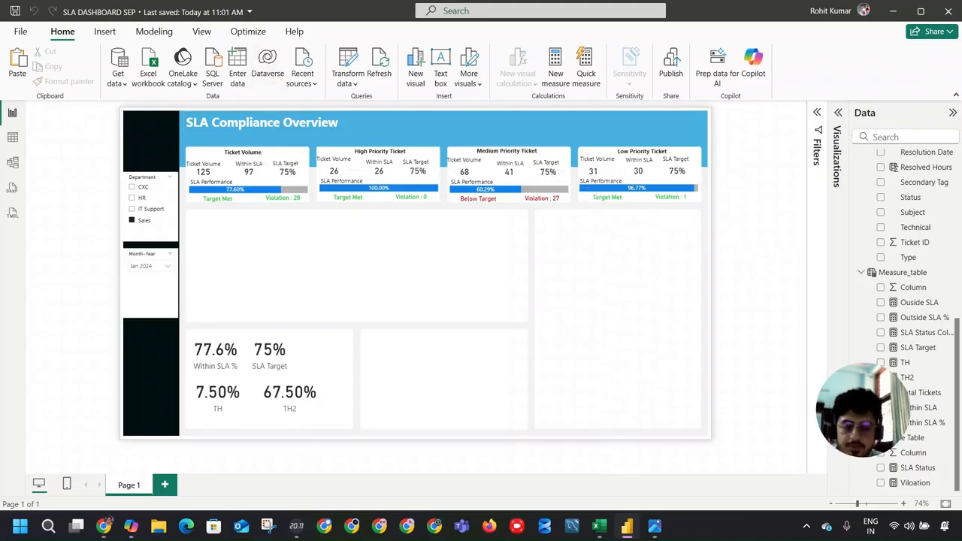
Consult the reference dashboard image in Photos, and insert a blank line chart spanning the wide empty panel below the KPI cards
click(655, 526)
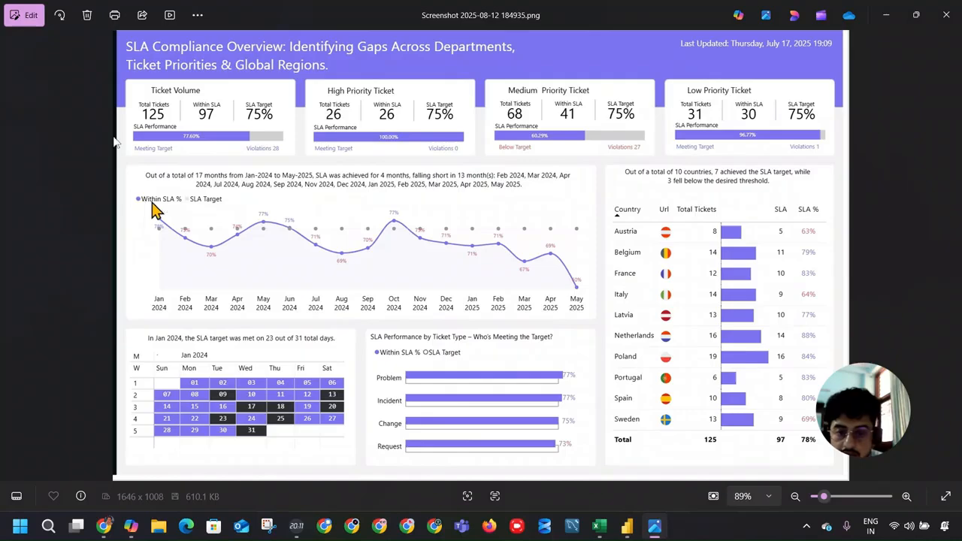
key(alt+Tab)
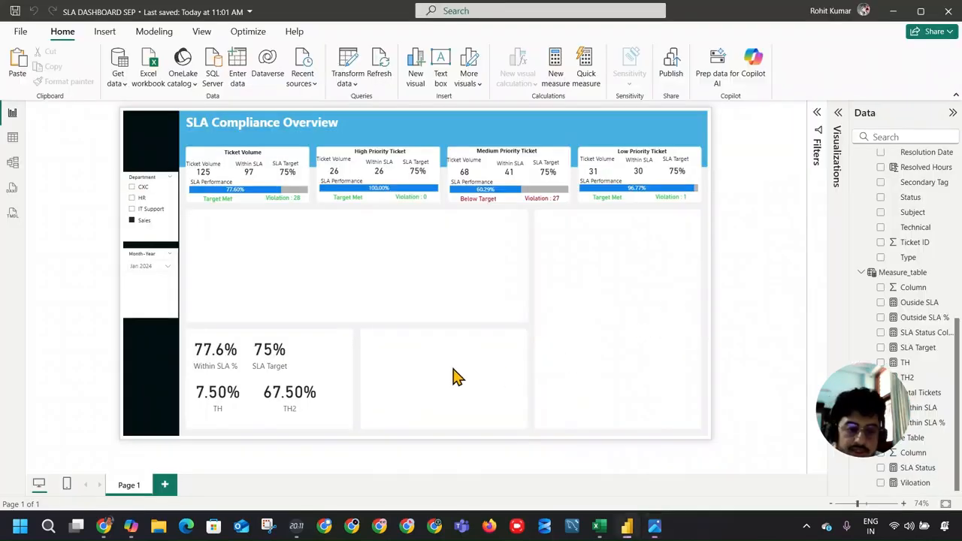
scroll(878, 209, up, 8)
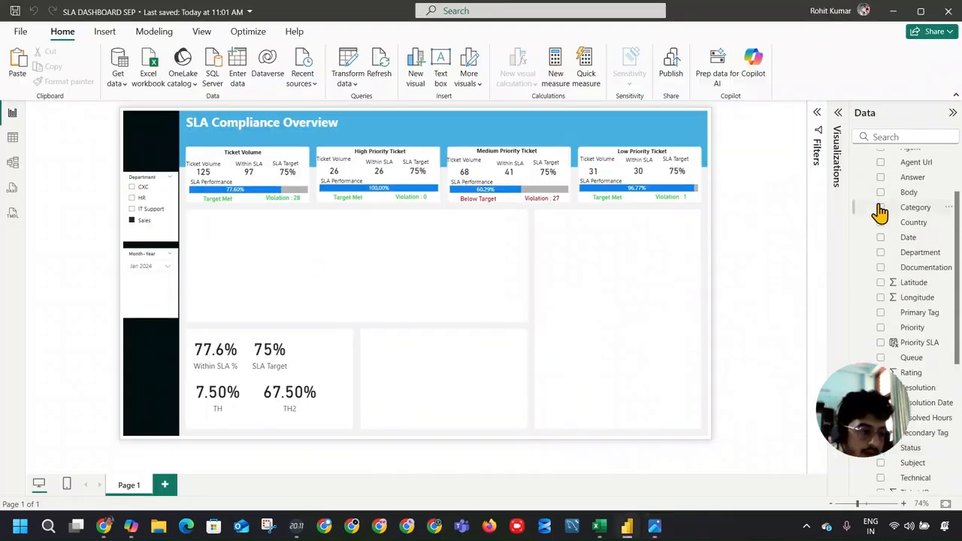
click(864, 203)
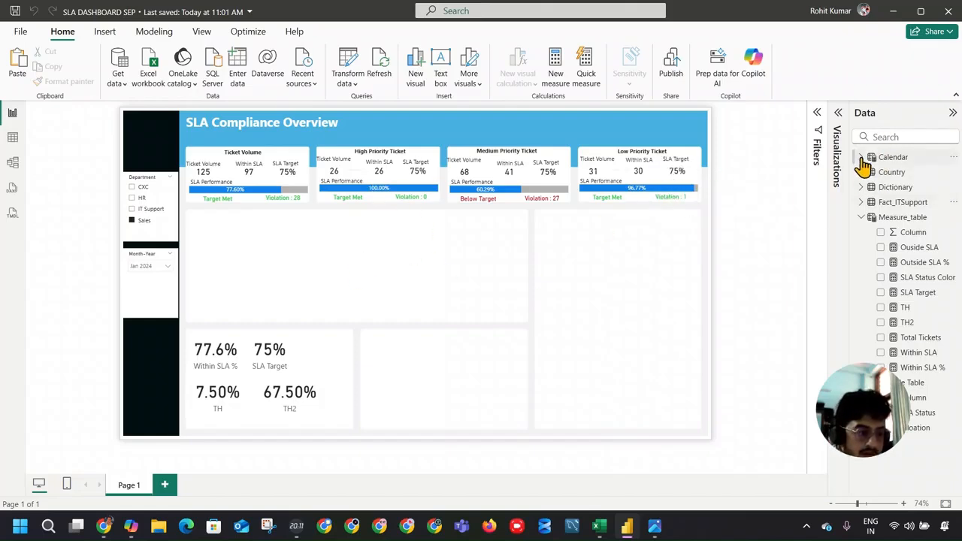
click(837, 139)
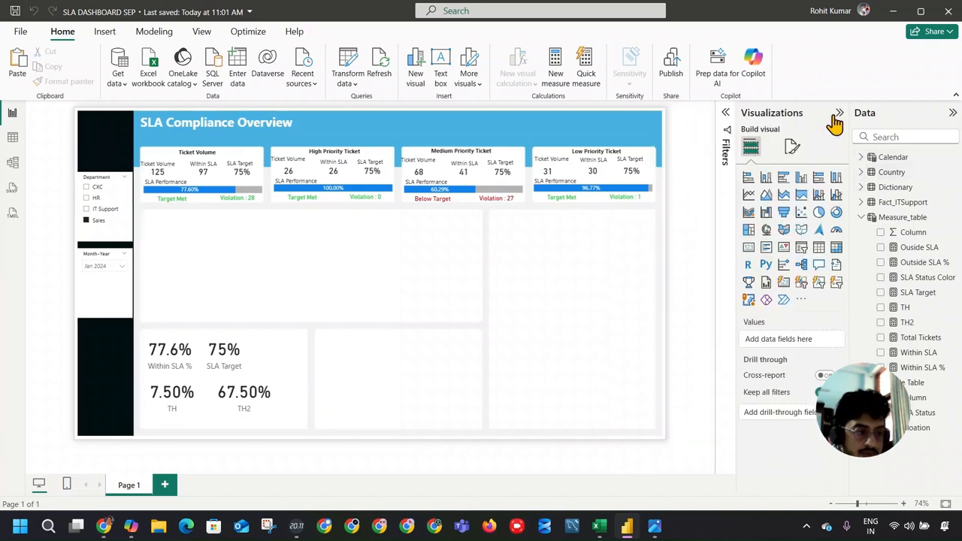
click(746, 202)
drag(338, 273, 481, 321)
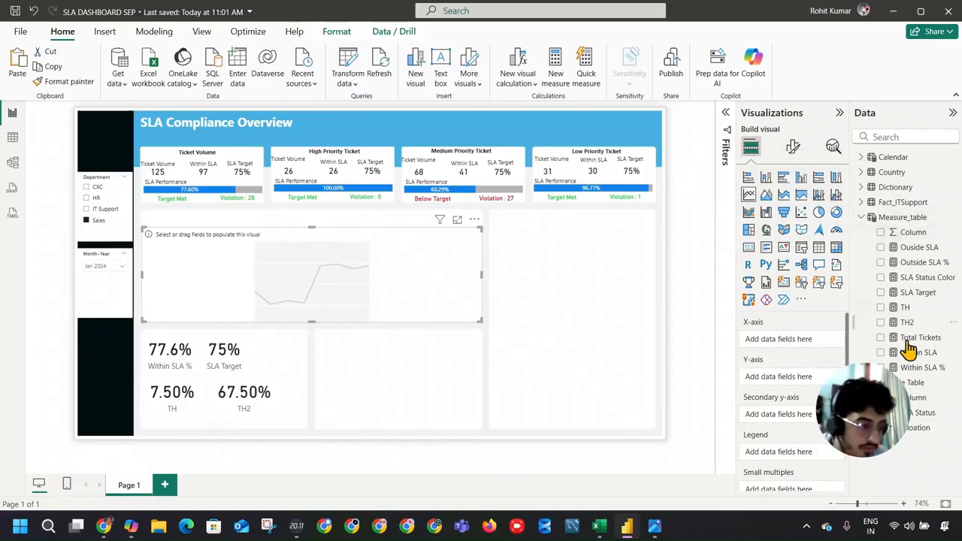
Plot the Within SLA % and SLA Target measures on the Y-axis of the blank line chart
drag(890, 400, 942, 468)
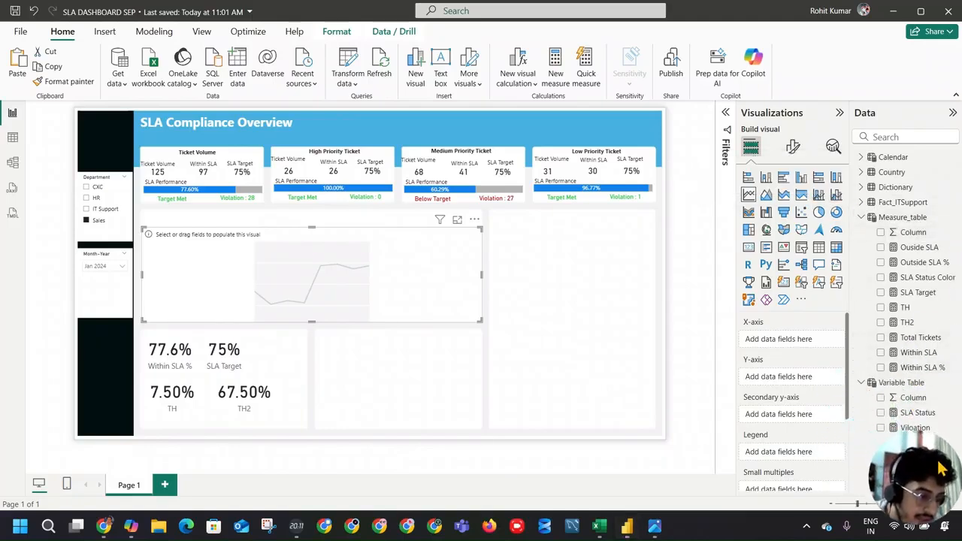
click(881, 367)
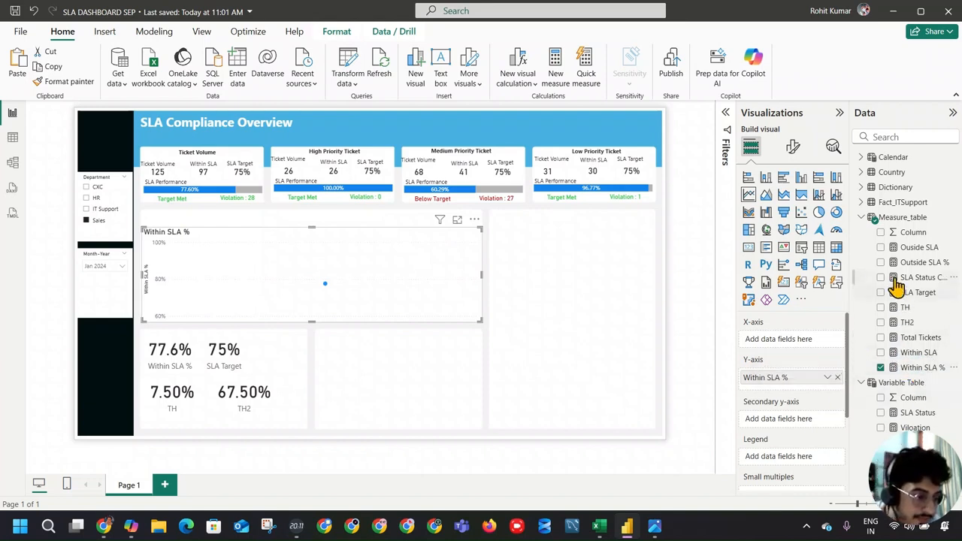
drag(894, 295, 786, 389)
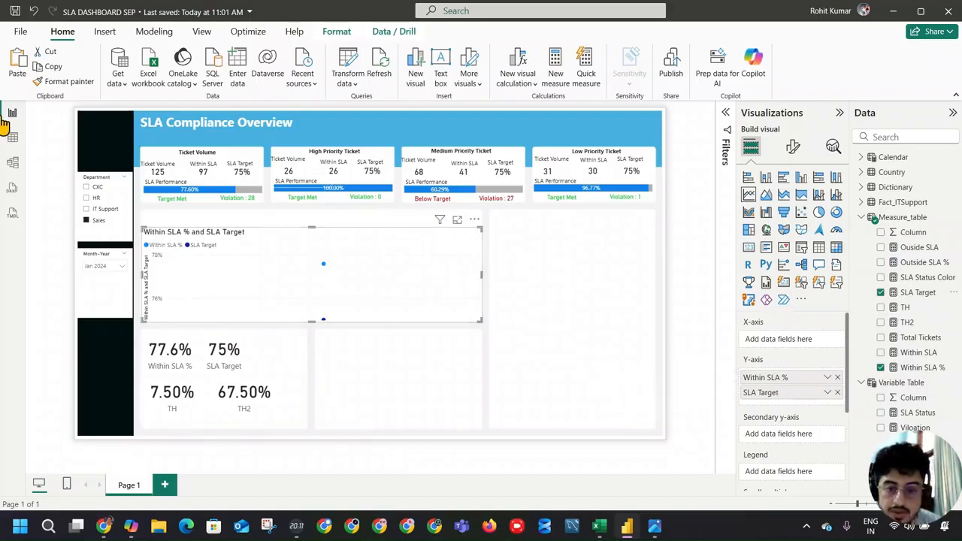
Clear the Jan 2024 selection in the Month-Year slicer
click(118, 271)
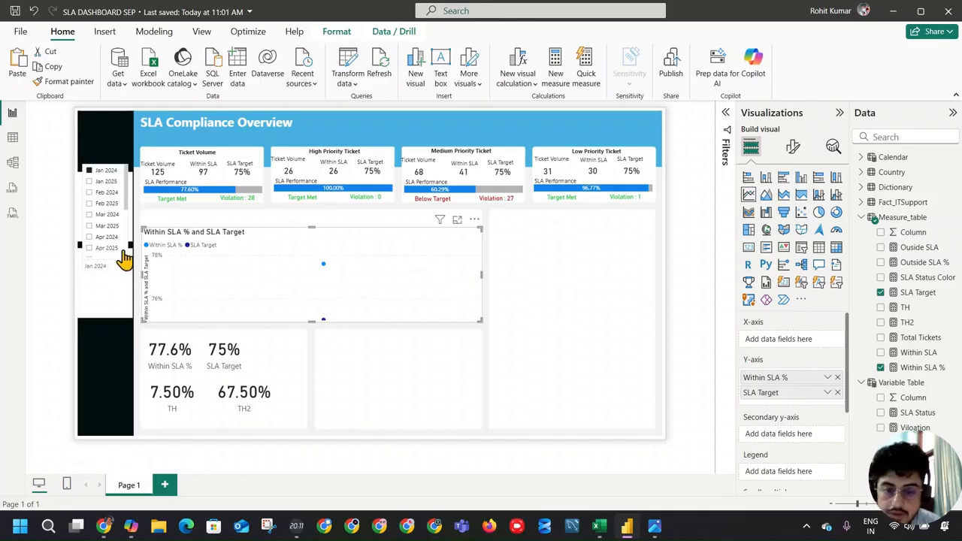
click(106, 171)
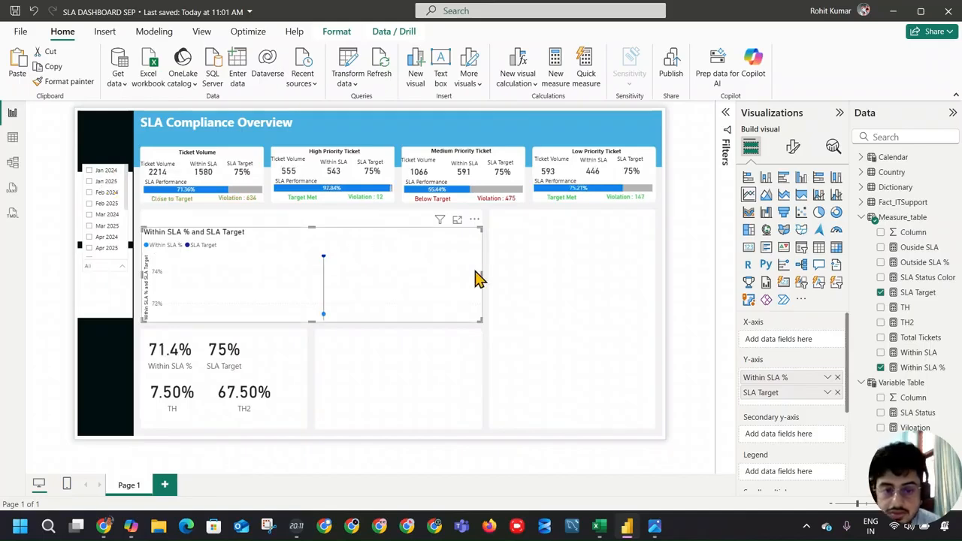
click(533, 278)
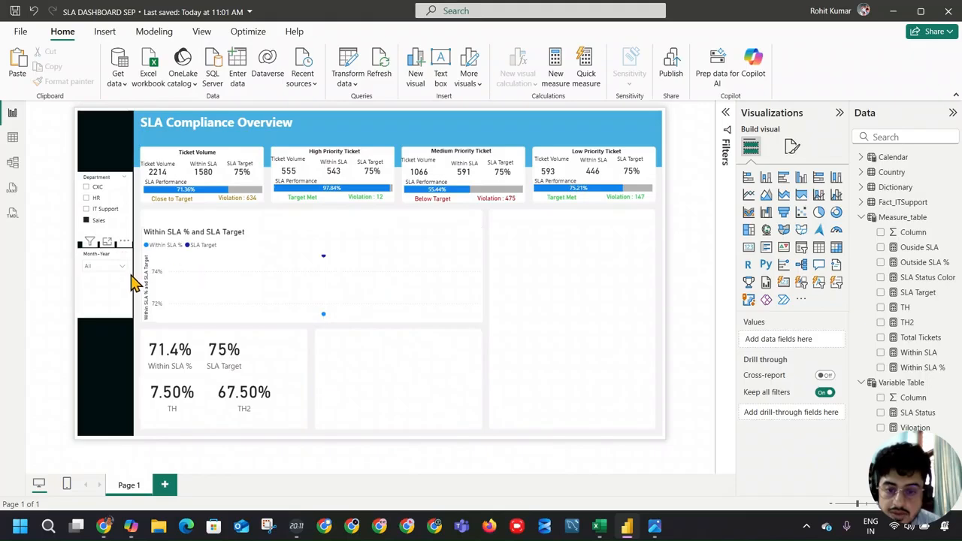
Put the Calendar table's Month-Year field on the line chart's X-axis
click(374, 289)
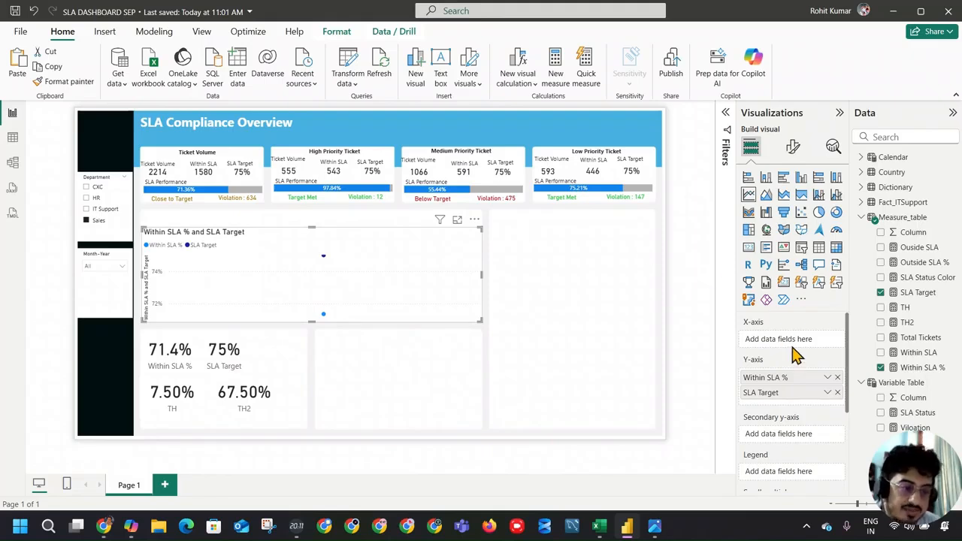
click(862, 157)
scroll(918, 274, down, 1)
scroll(920, 277, down, 1)
drag(913, 290, 812, 352)
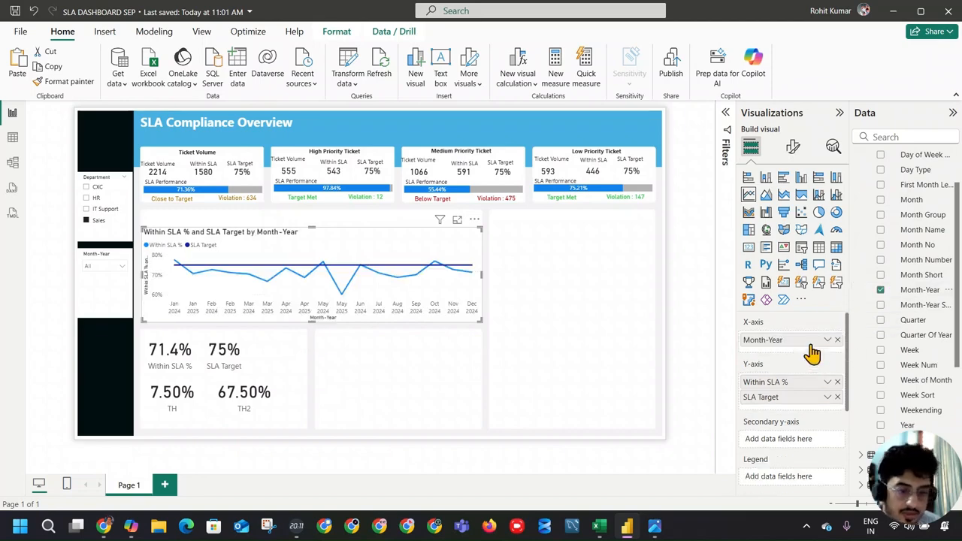
Test how the Month-Year slicer affects the line chart by selecting Jan 2024 and clearing it again
click(107, 276)
click(96, 172)
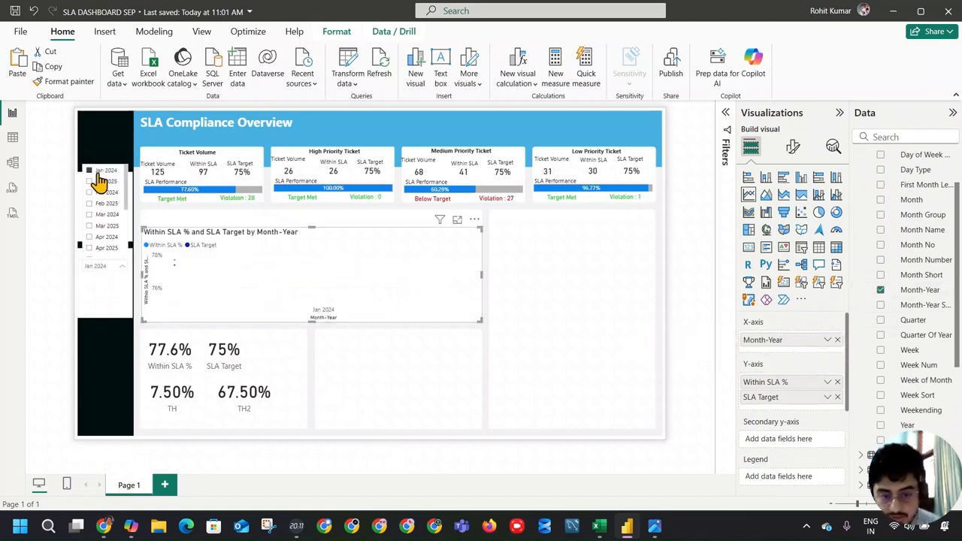
click(98, 173)
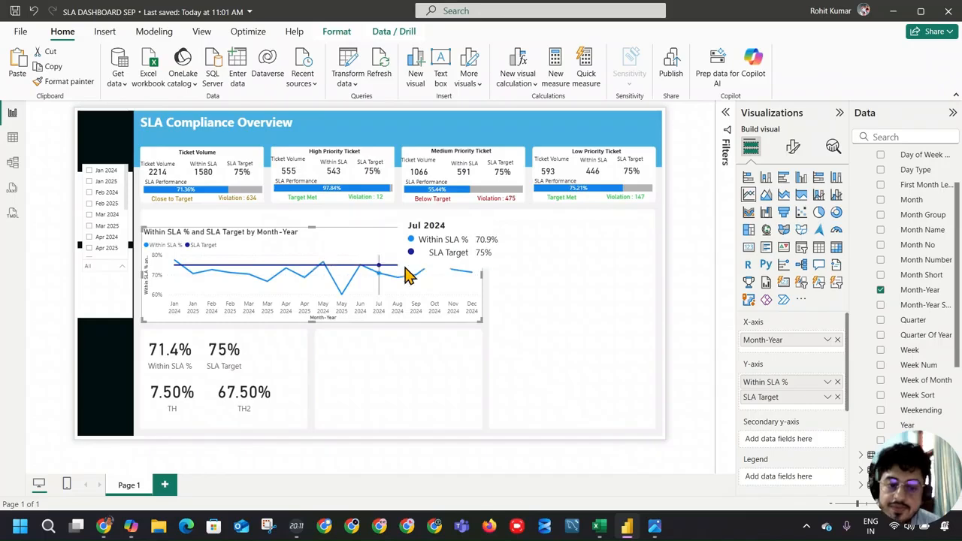
scroll(105, 233, down, 1)
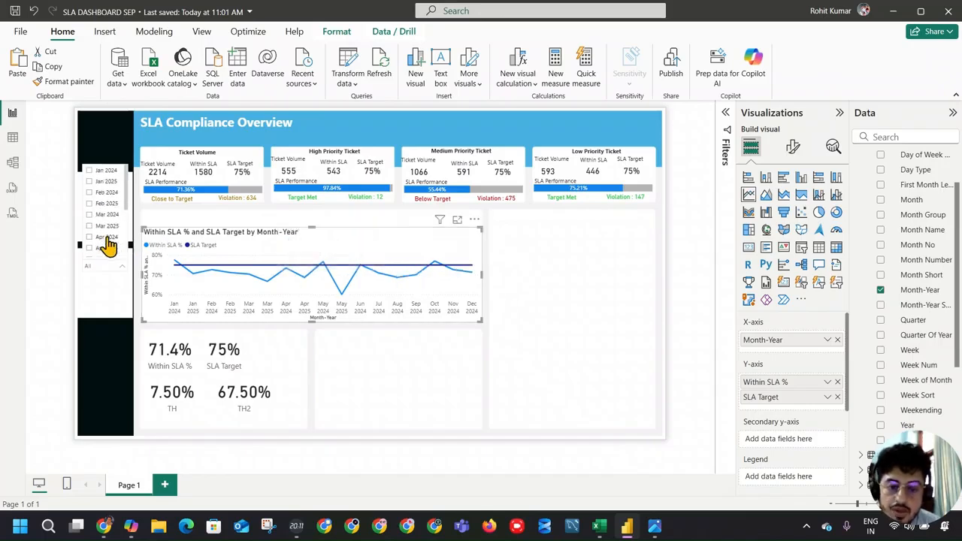
Edit the Month-Year slicer's interactions so that it does not filter the SLA line chart
click(110, 301)
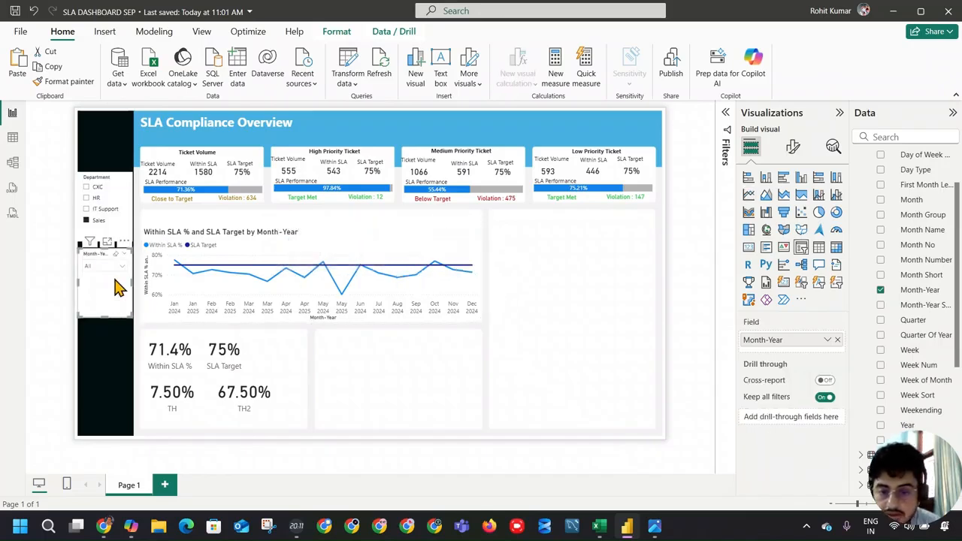
click(331, 31)
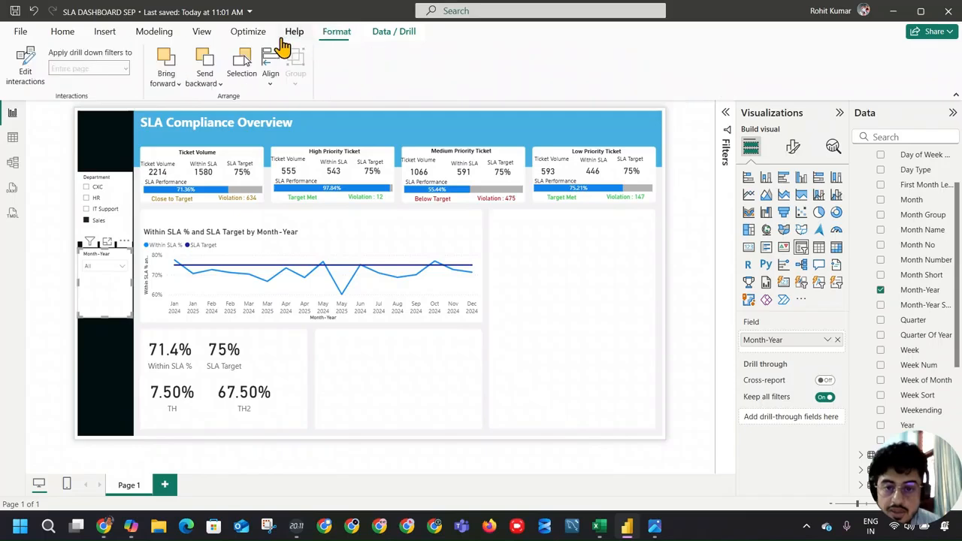
click(26, 68)
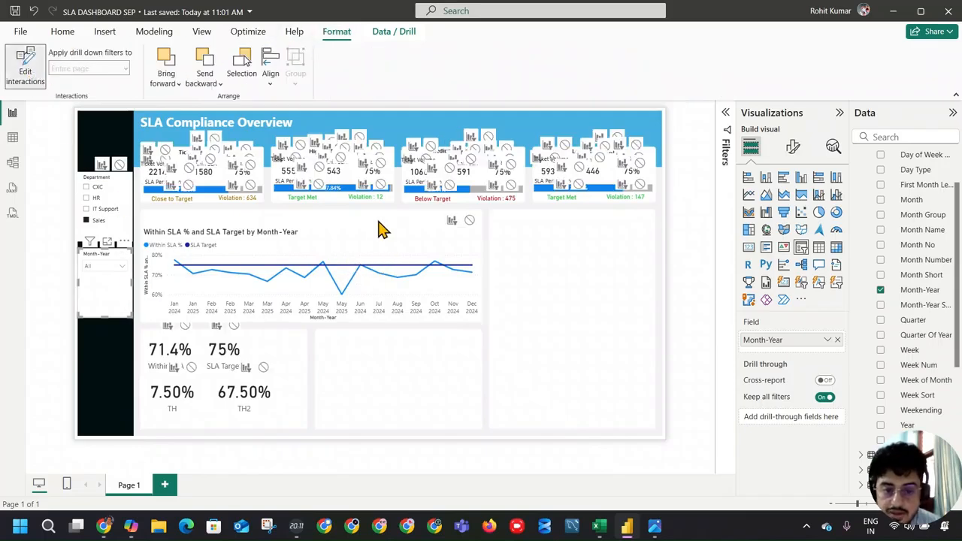
click(469, 220)
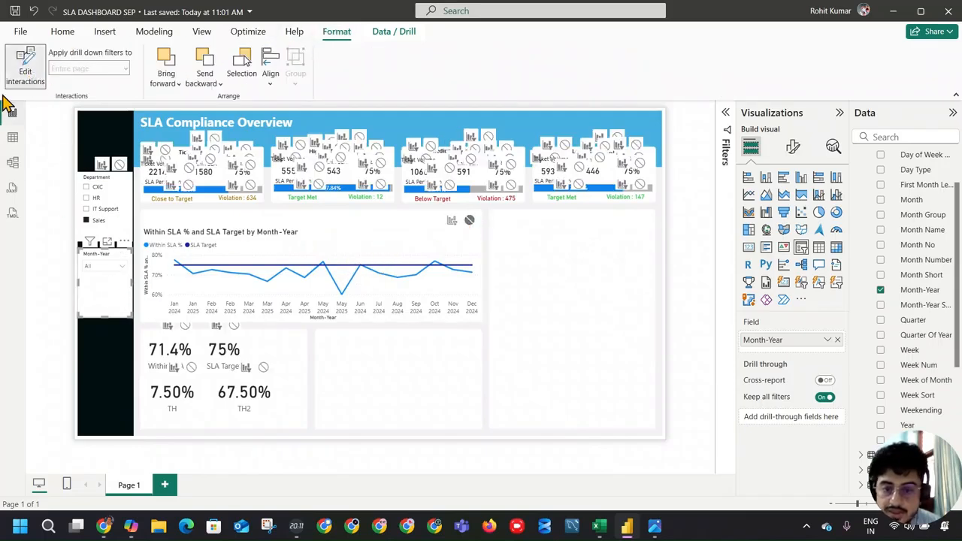
click(22, 70)
Filter the report to Jan 2024 with the Month-Year slicer and inspect the SLA line chart's monthly points
click(119, 268)
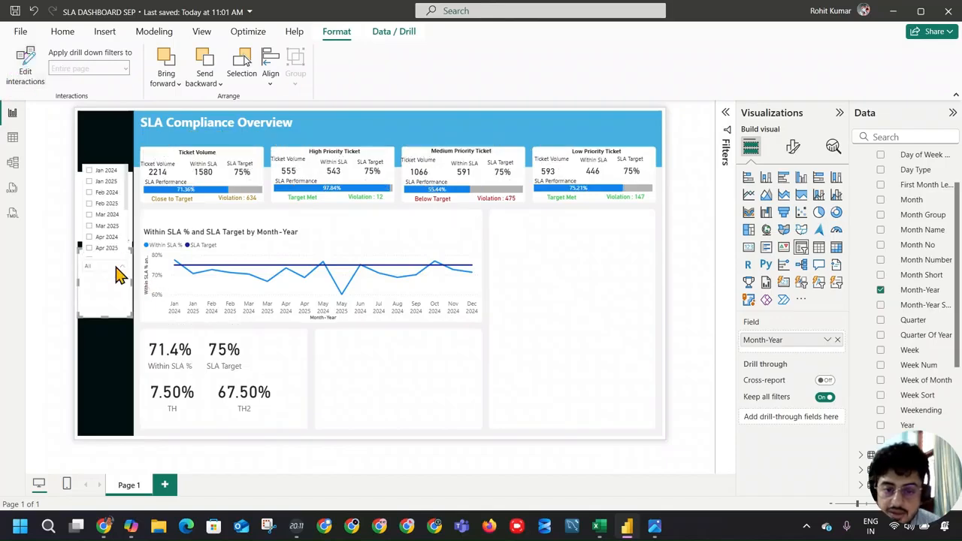
click(106, 174)
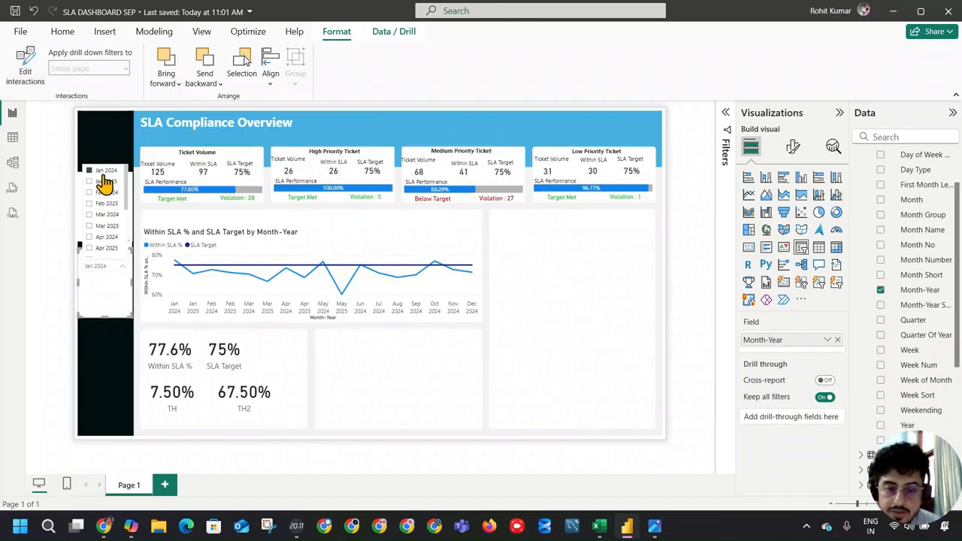
click(544, 294)
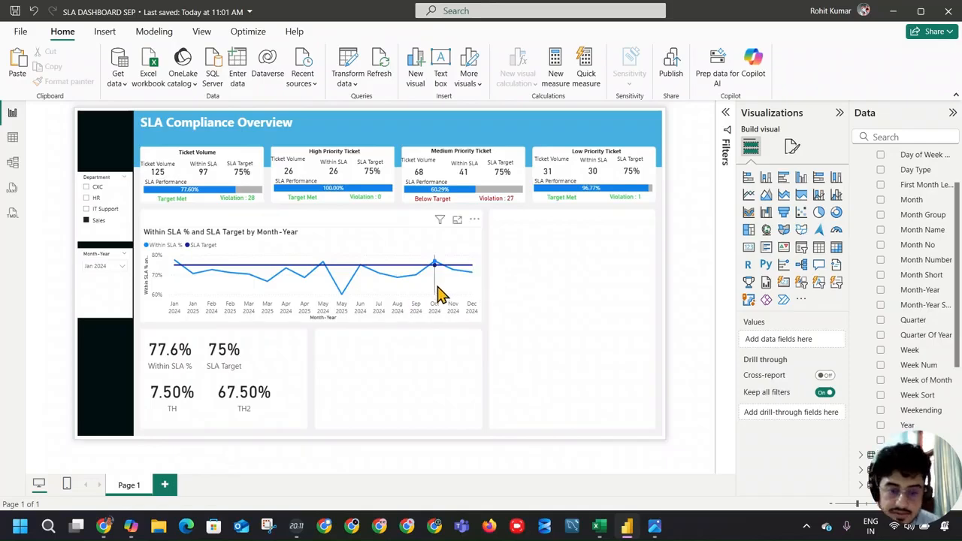
mouse_move(439, 293)
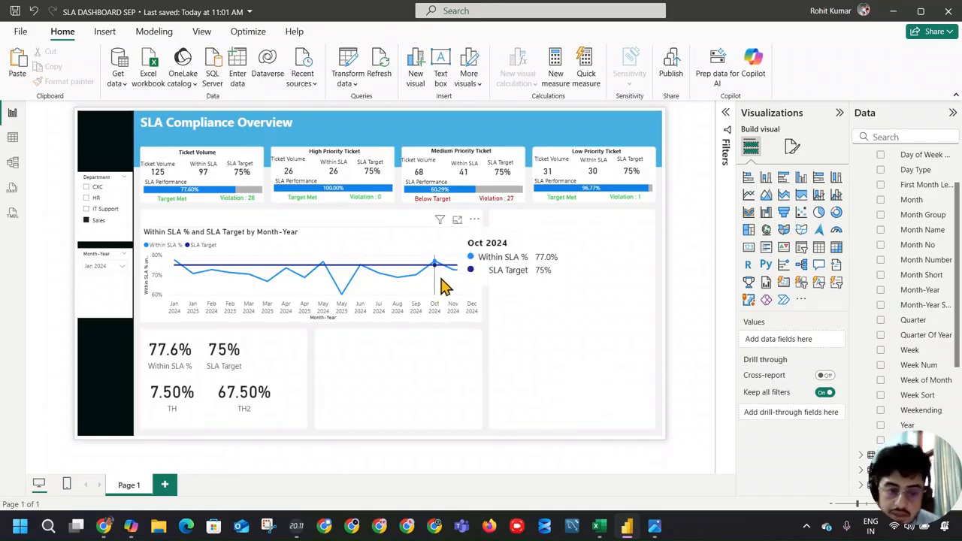
click(442, 285)
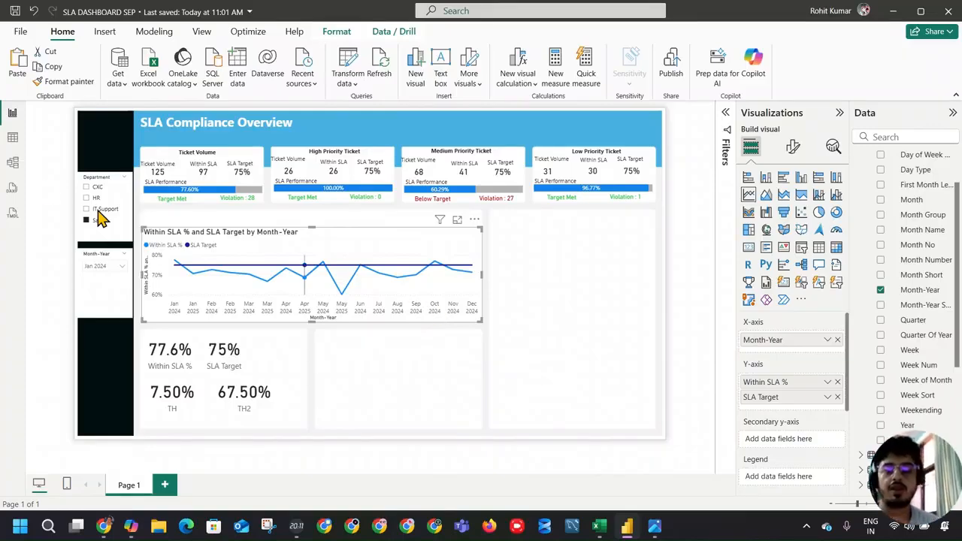
Examine the Calendar table's data for a column suited to sorting Month-Year, including Month-Year Sort and Month Group
click(12, 138)
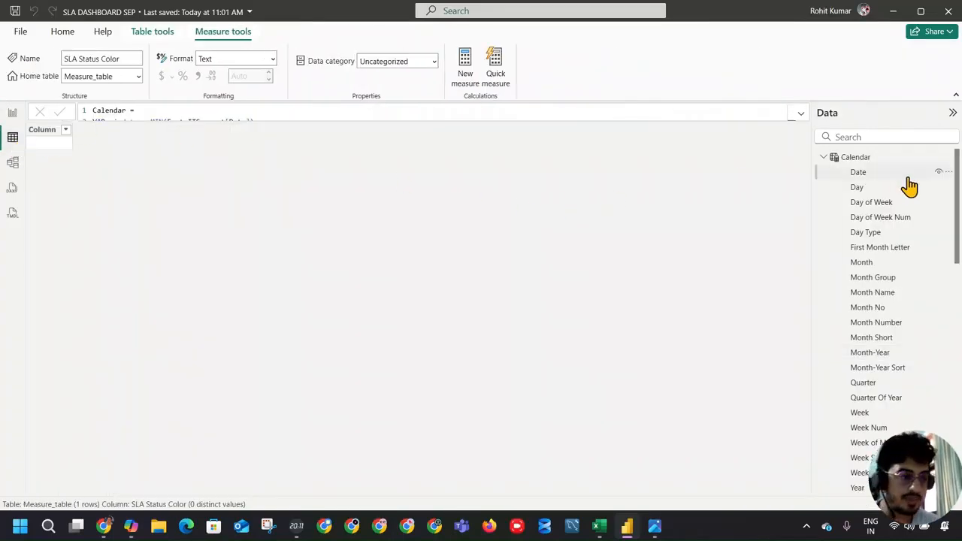
click(855, 158)
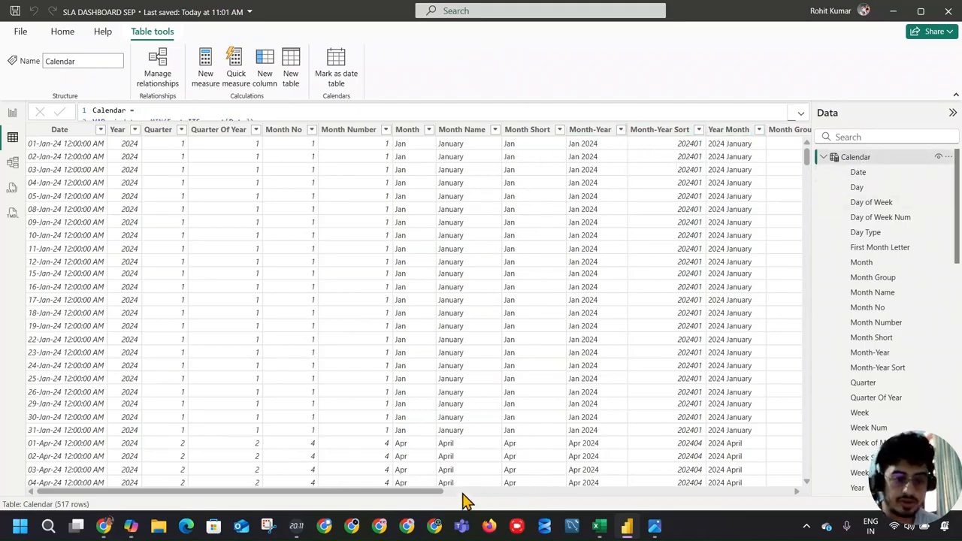
drag(421, 496, 541, 496)
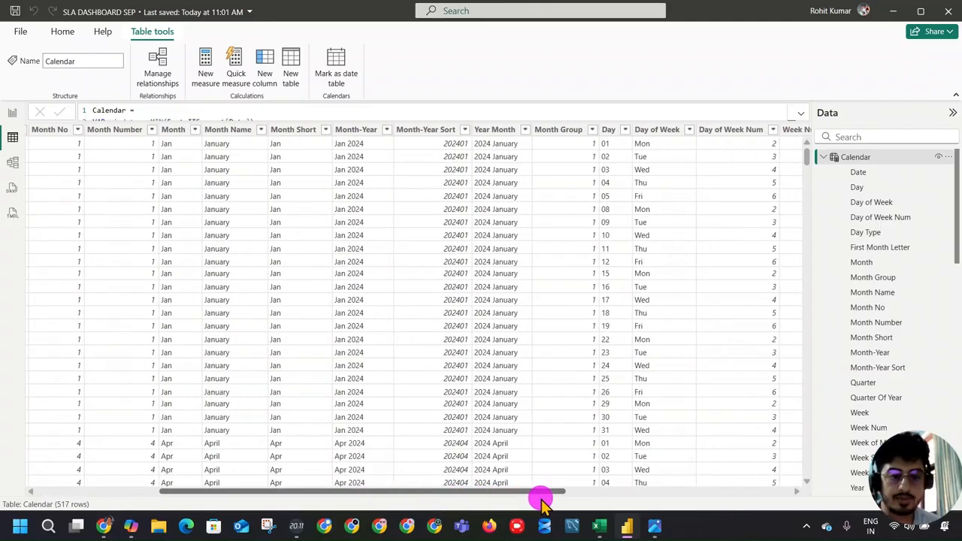
click(366, 131)
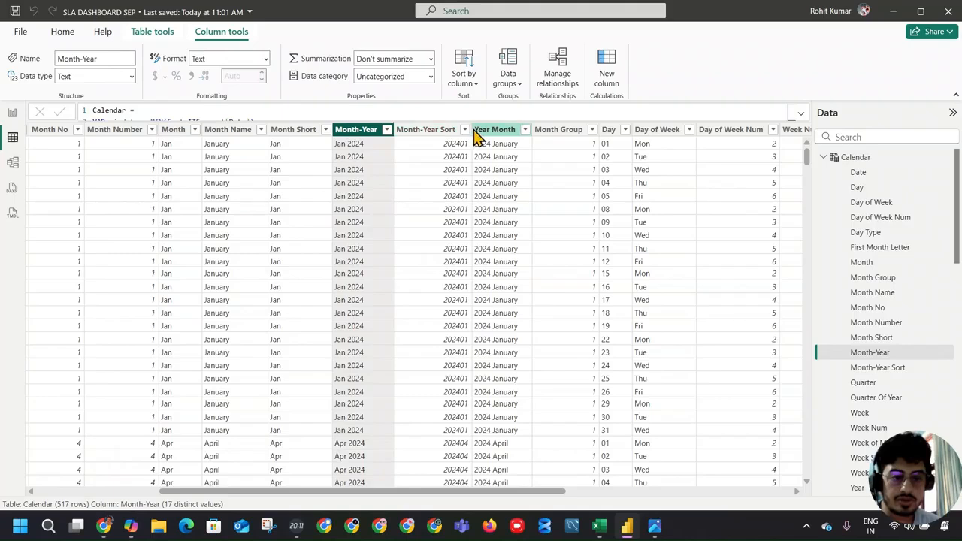
click(592, 131)
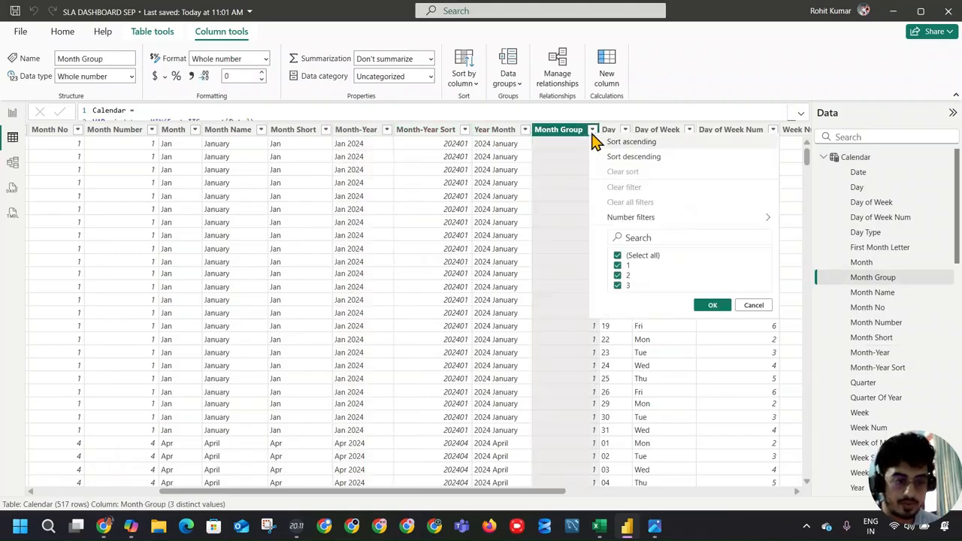
click(556, 134)
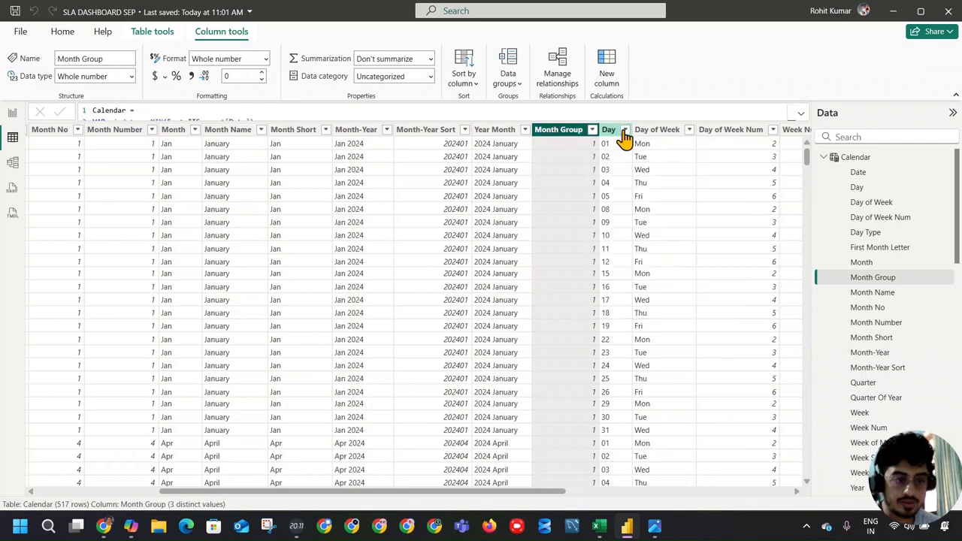
scroll(607, 301, down, 5)
scroll(607, 301, up, 5)
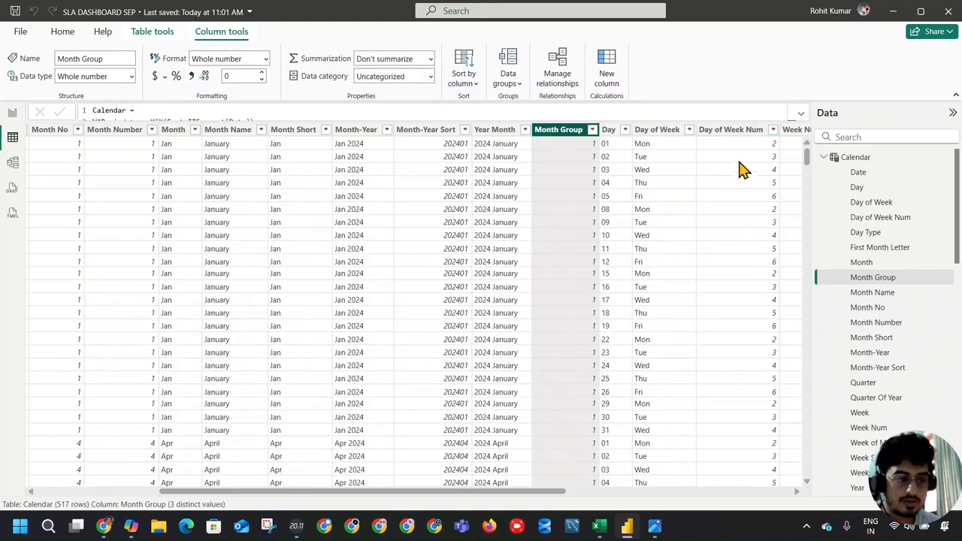
scroll(741, 168, down, 10)
scroll(738, 248, up, 10)
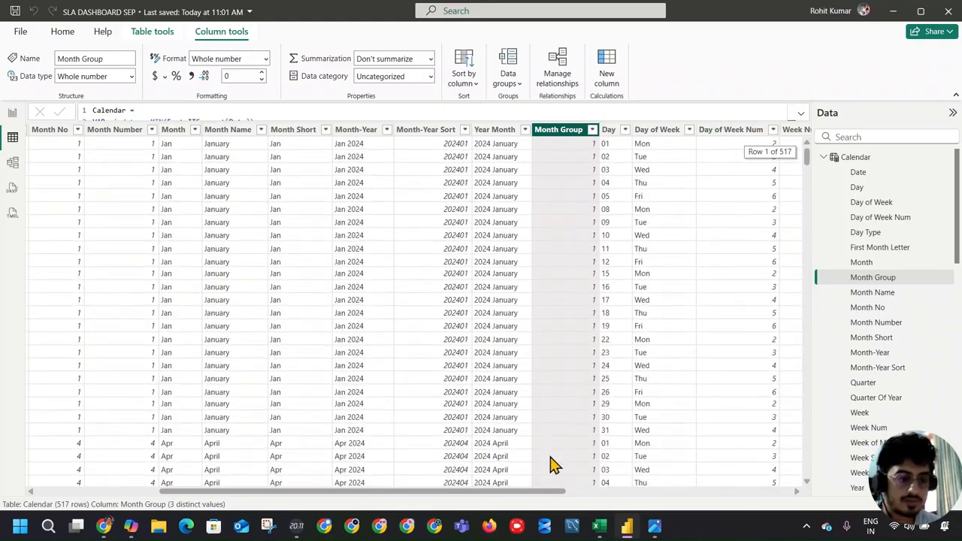
drag(543, 496, 474, 489)
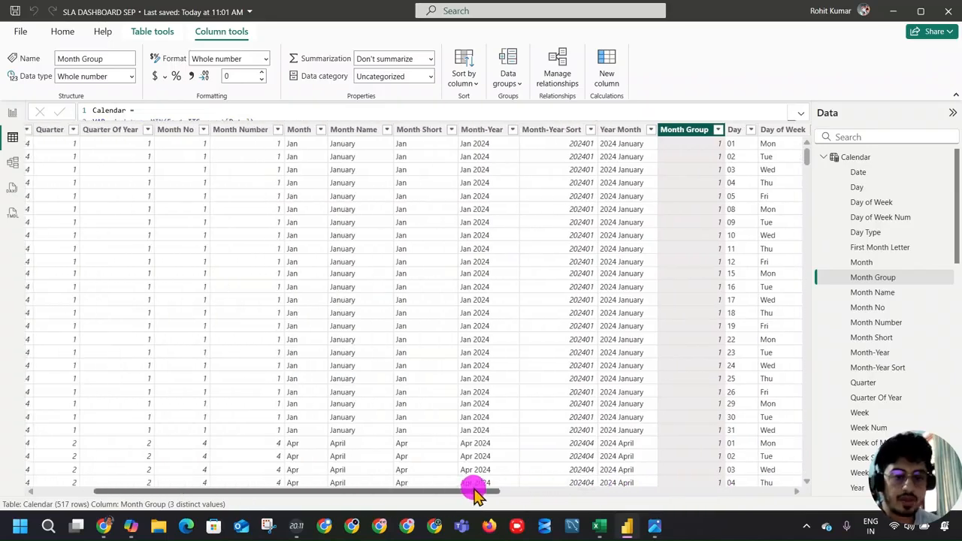
Try sorting the Calendar table's Month-Year column by Month Group and check the chart in the report view
click(490, 131)
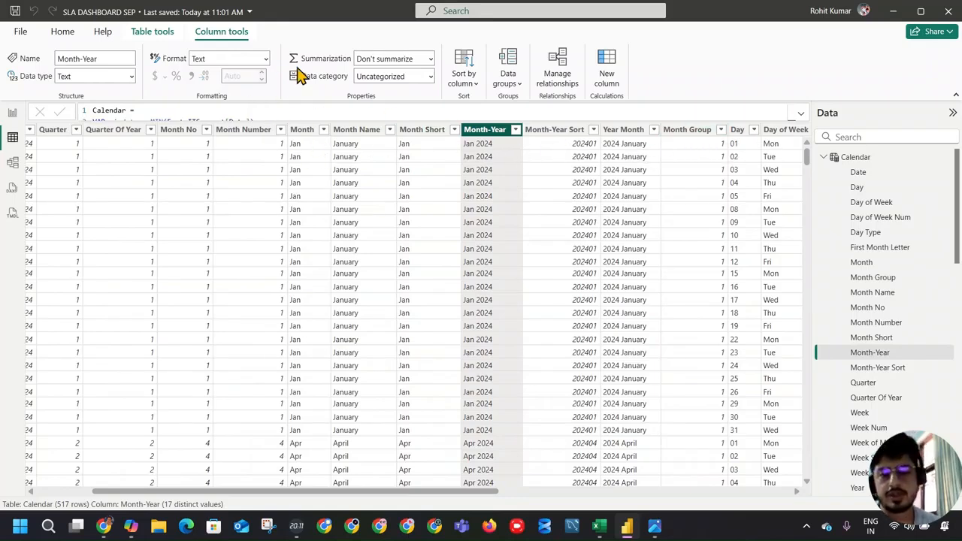
click(466, 81)
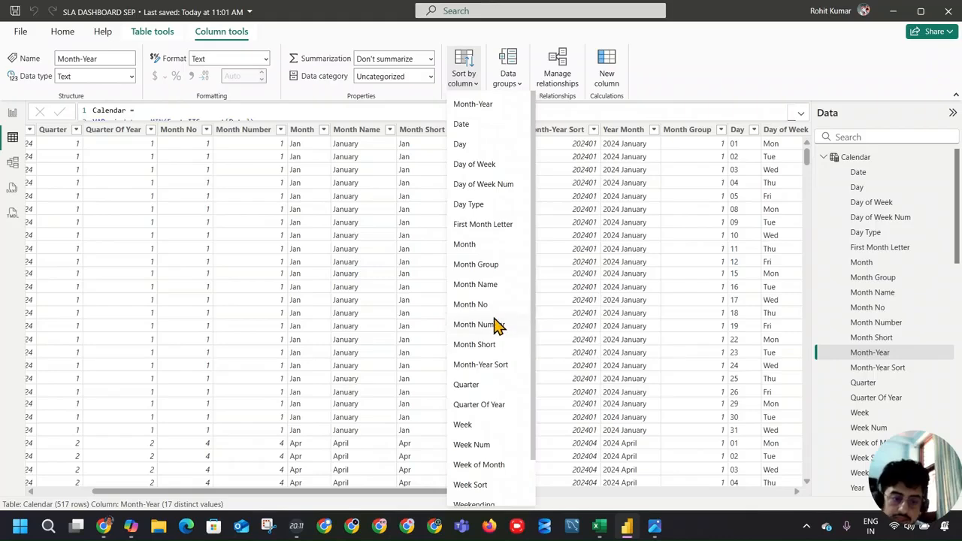
click(490, 266)
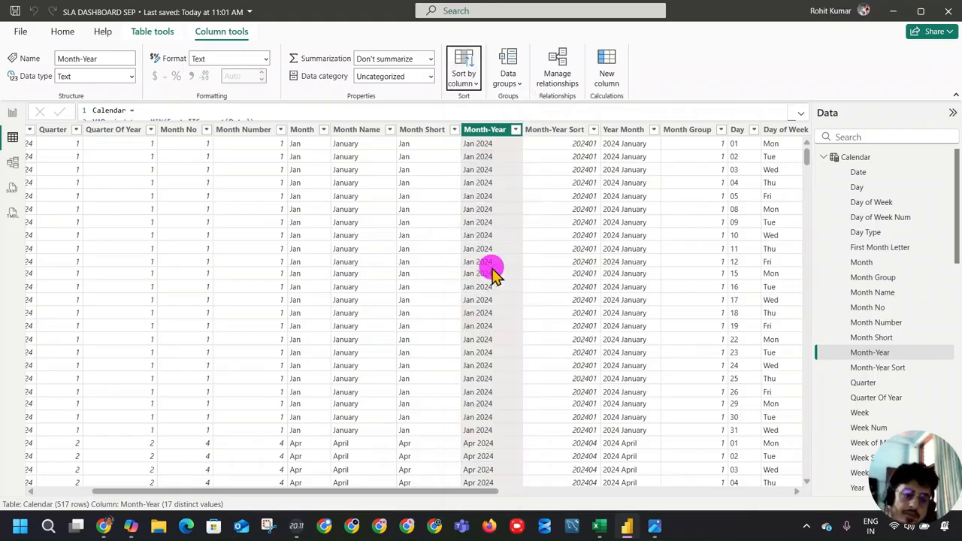
click(11, 114)
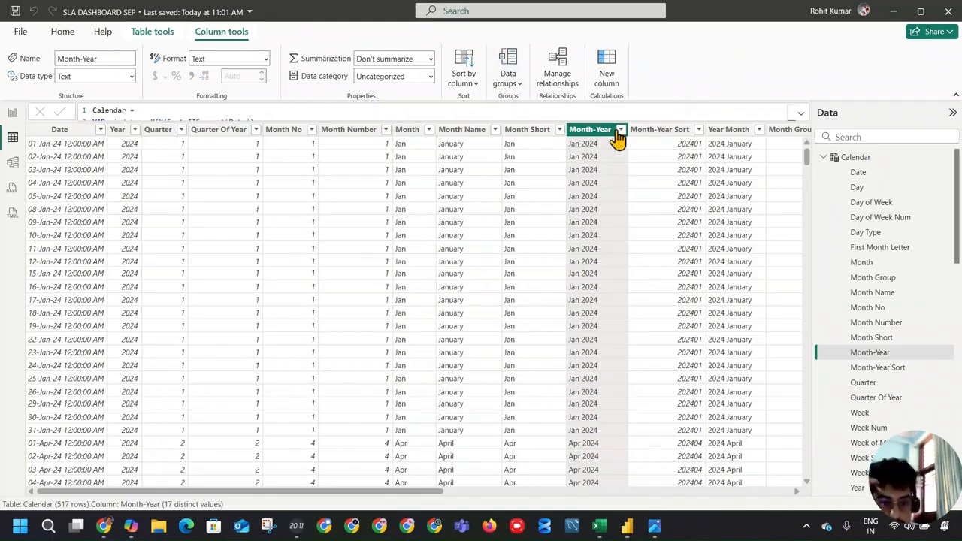
Sort the Month-Year column by Month-Year Sort and return to the report page
click(462, 76)
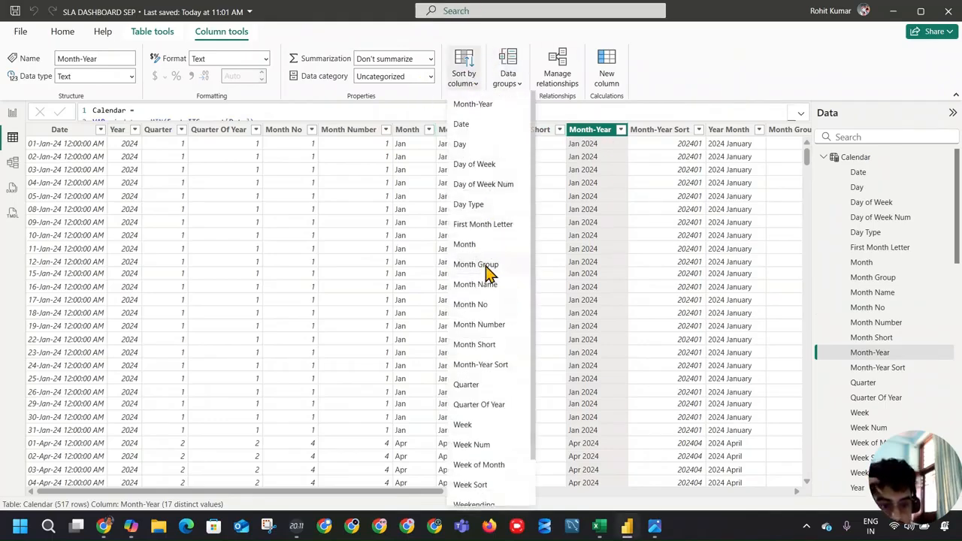
click(515, 365)
click(16, 118)
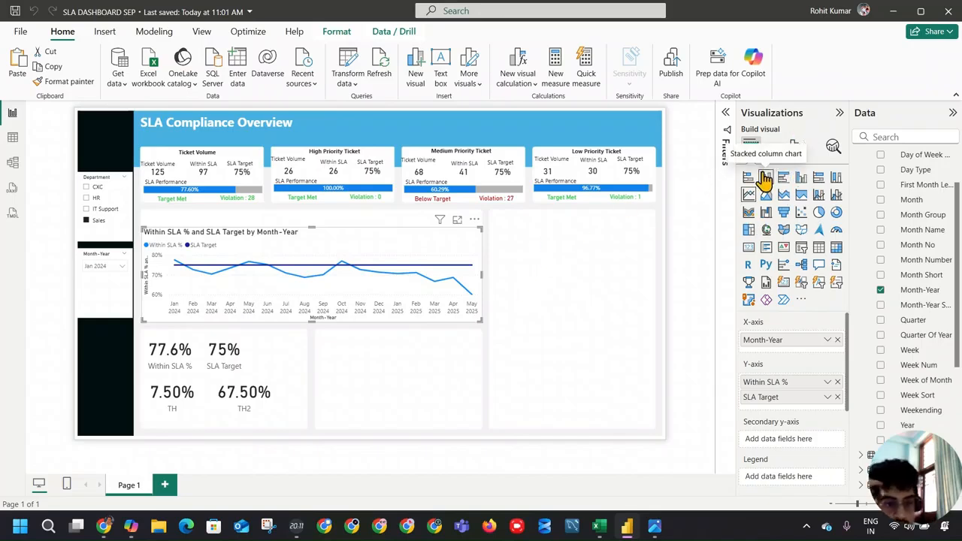
Turn off the title of the Within SLA % and SLA Target line chart
click(793, 148)
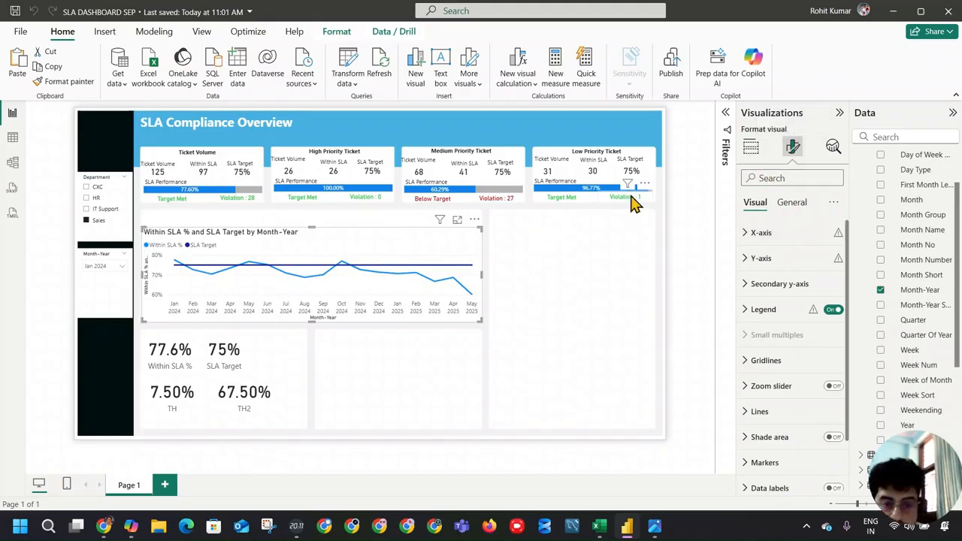
click(832, 310)
click(832, 309)
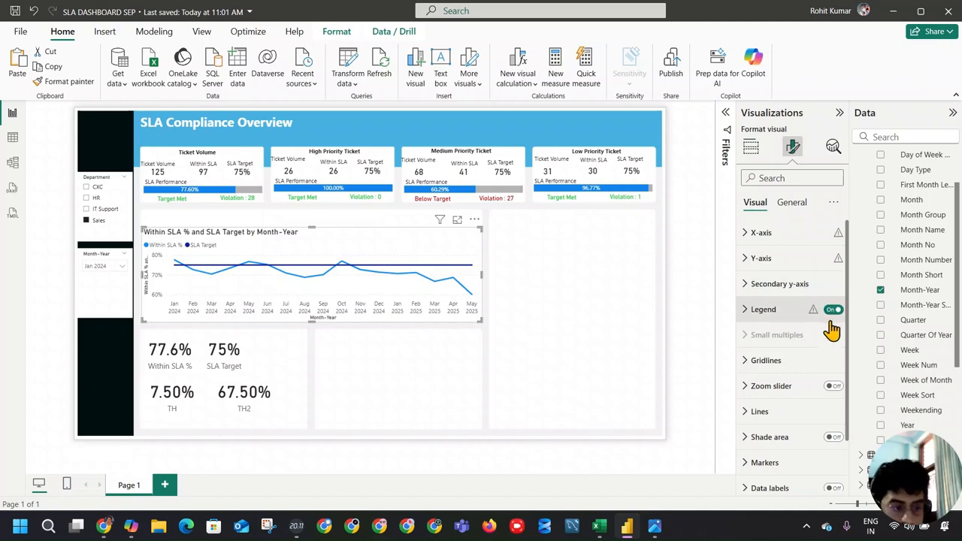
scroll(826, 331, down, 2)
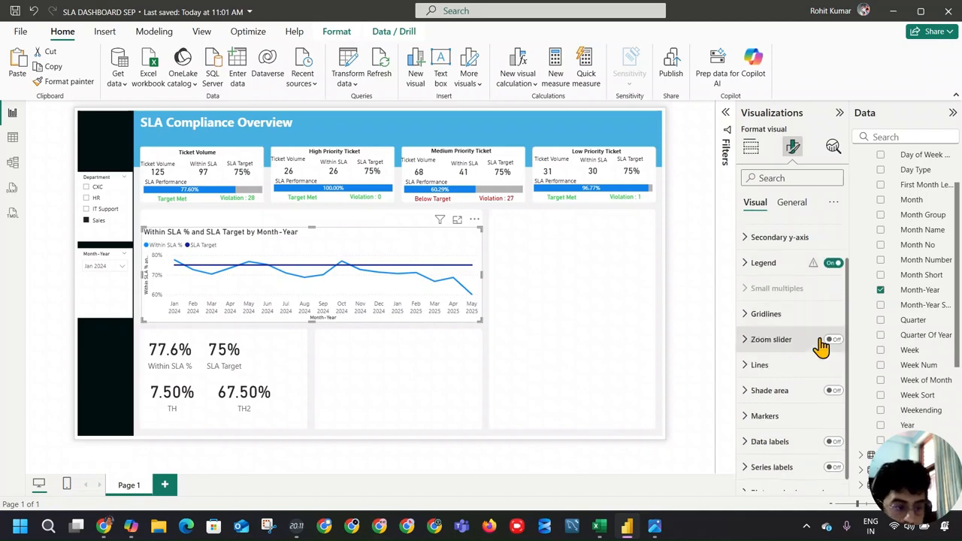
click(759, 148)
click(786, 151)
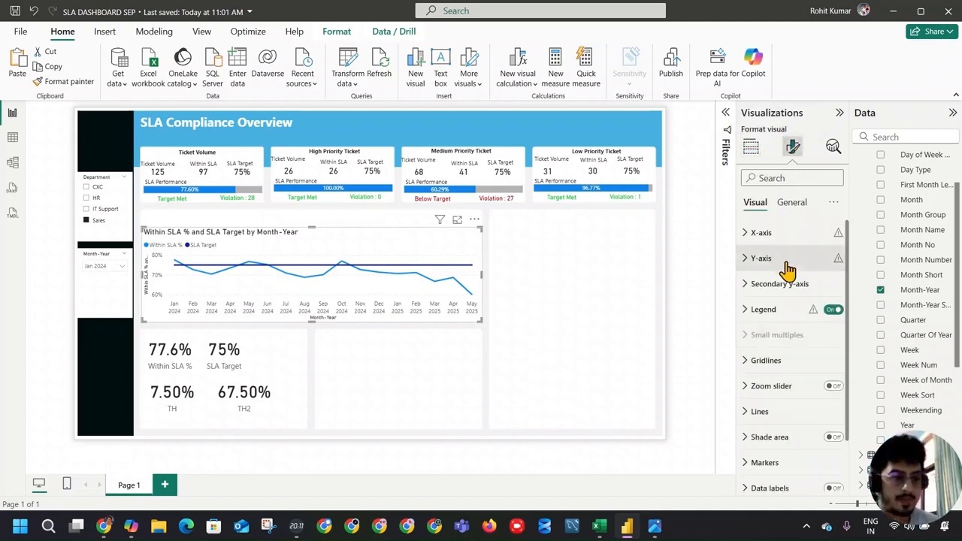
click(789, 201)
click(832, 259)
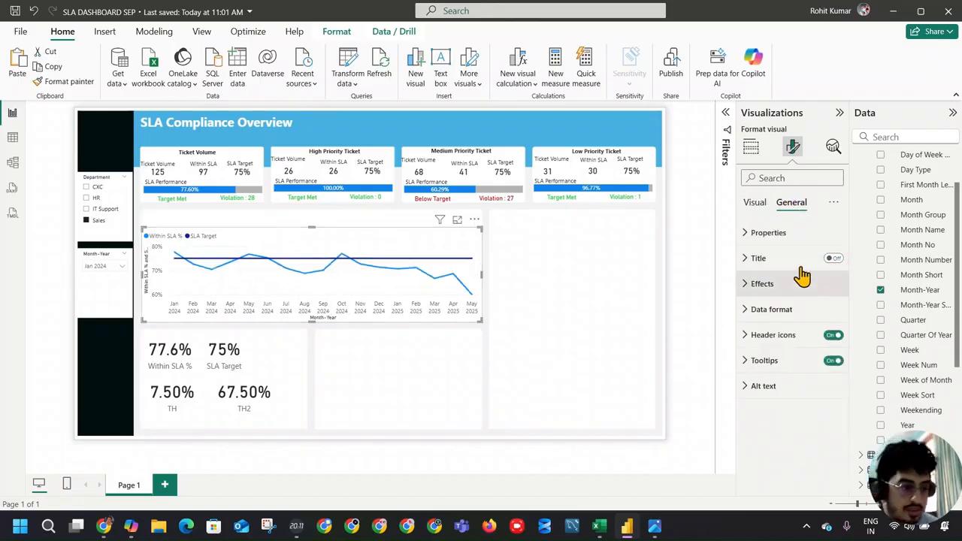
Hide both the values and the title of the line chart's Y-axis
click(755, 202)
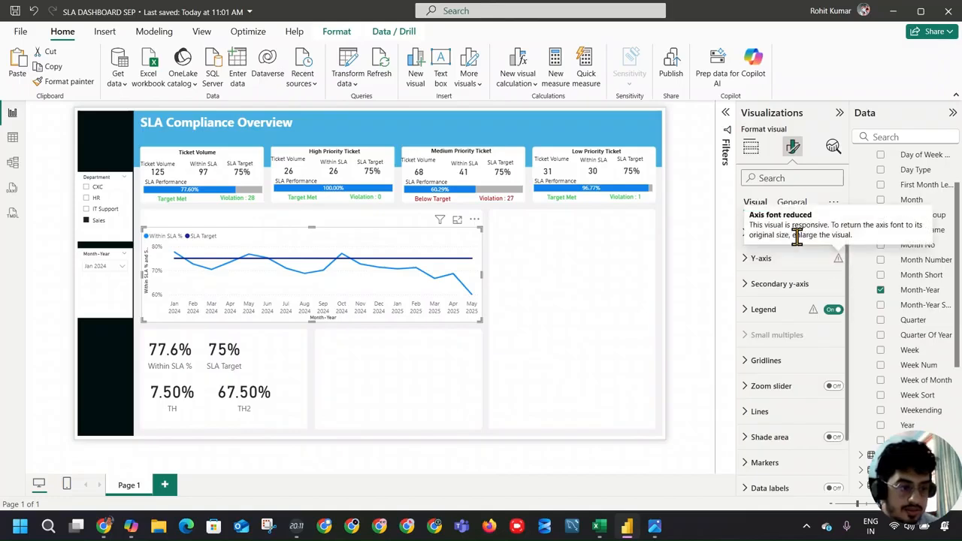
click(748, 233)
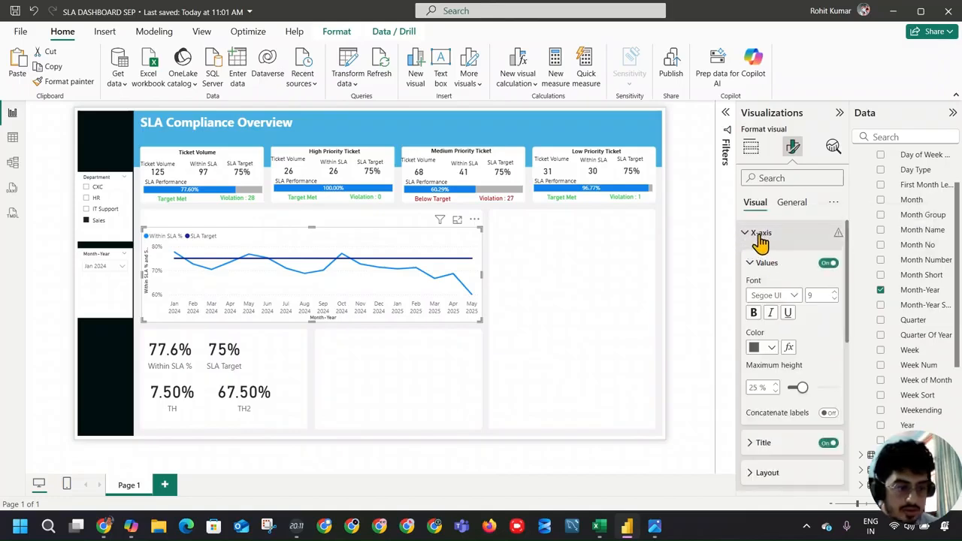
click(762, 236)
click(759, 258)
click(828, 418)
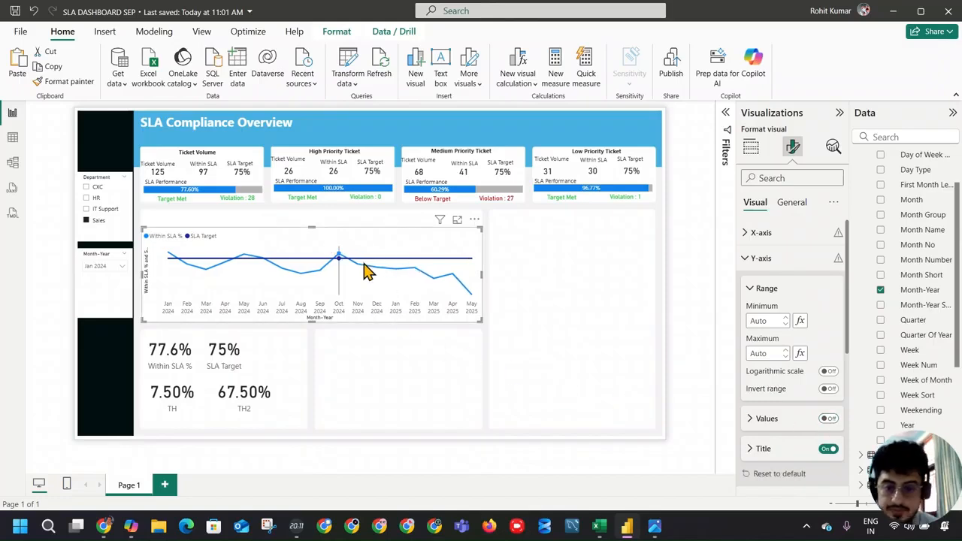
click(827, 449)
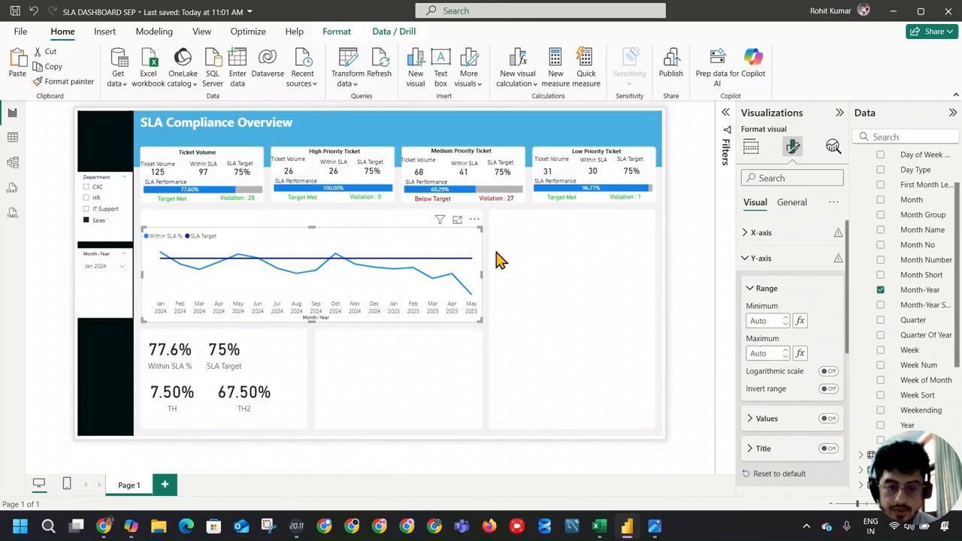
Enlarge and align the SLA line chart to fill the wide background panel below the KPI cards
drag(480, 321, 480, 320)
click(137, 225)
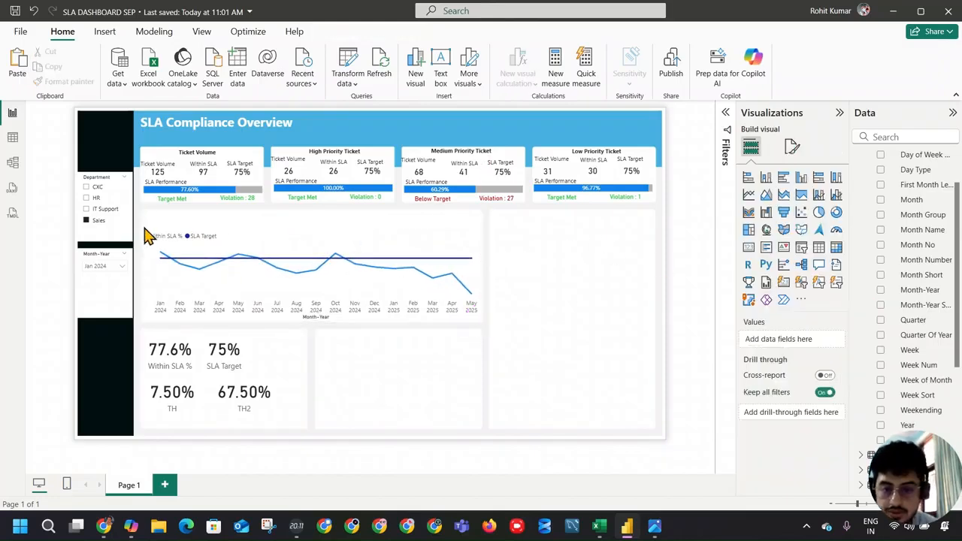
click(149, 239)
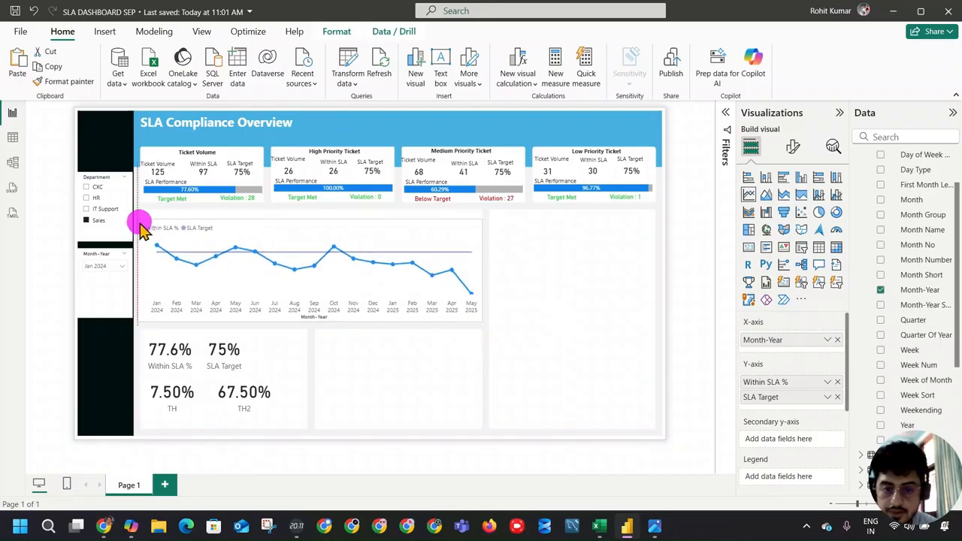
click(141, 219)
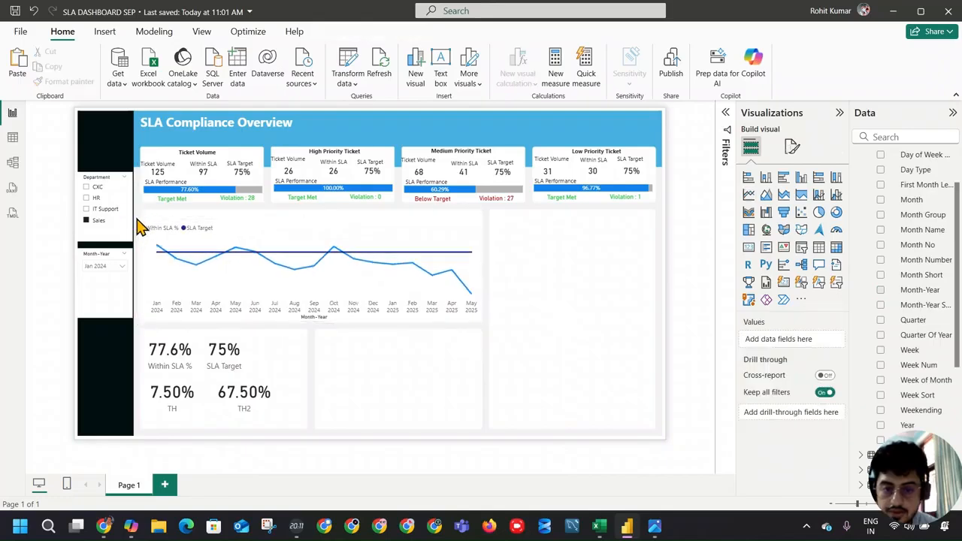
click(147, 229)
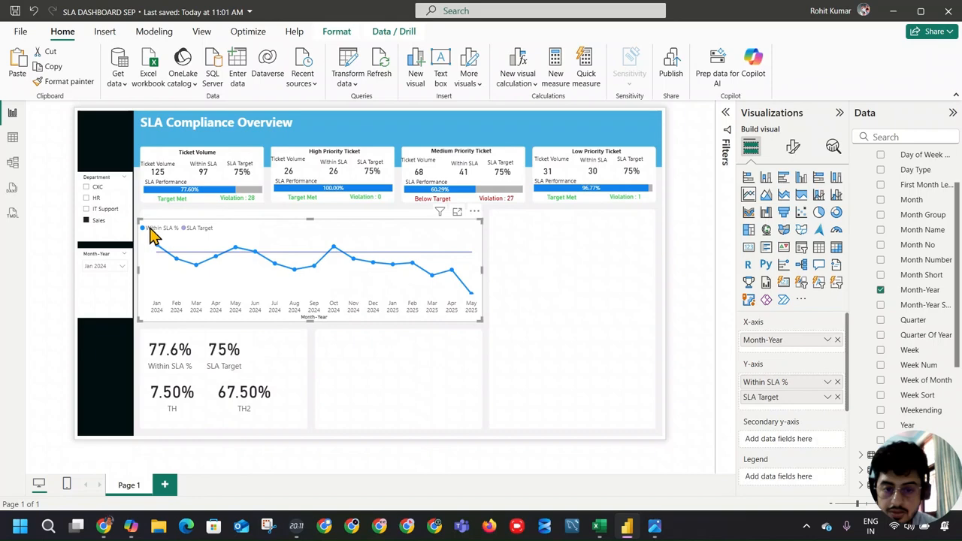
click(195, 228)
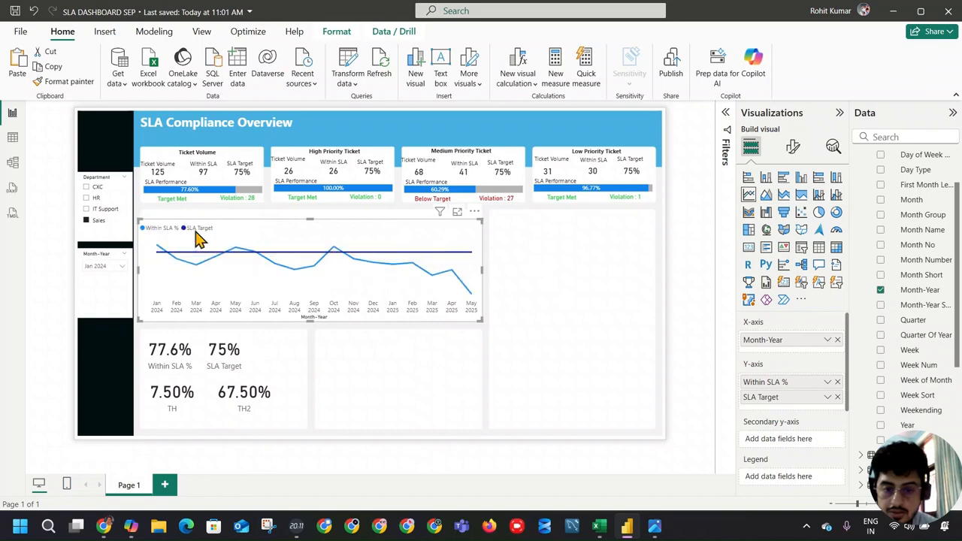
drag(138, 270, 143, 273)
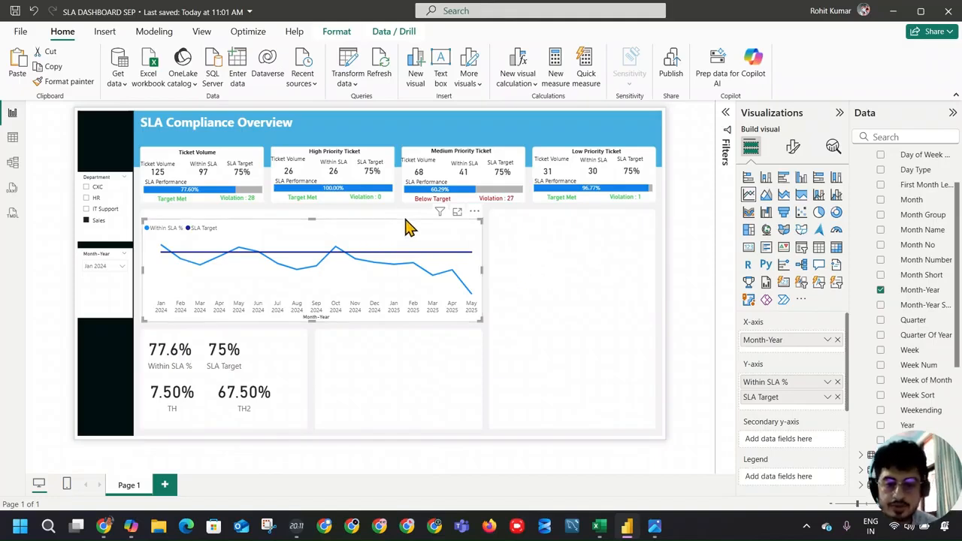
drag(486, 269, 486, 273)
click(512, 261)
click(487, 264)
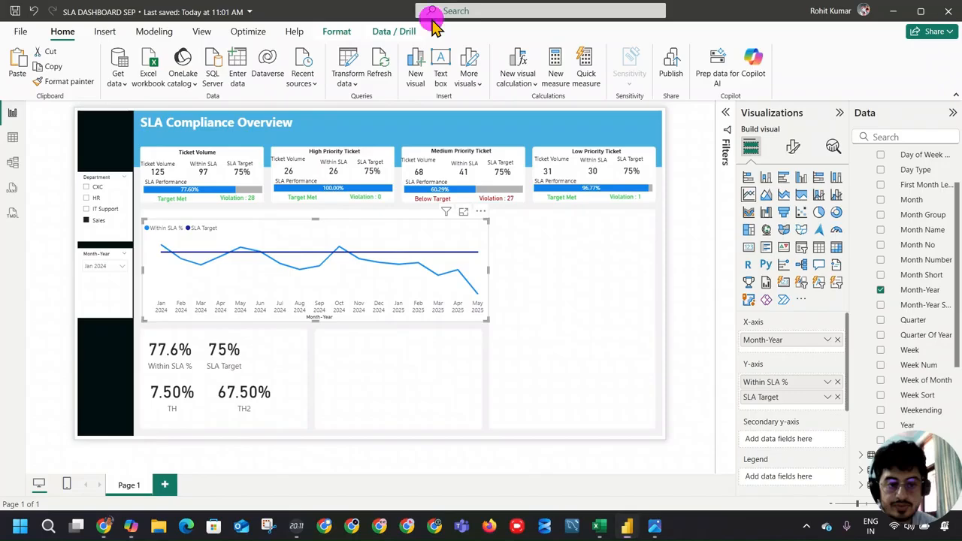
Consult the reference dashboard screenshot, and format the line chart's X-axis labels as bold, size 10, in the near-black recent color
click(654, 526)
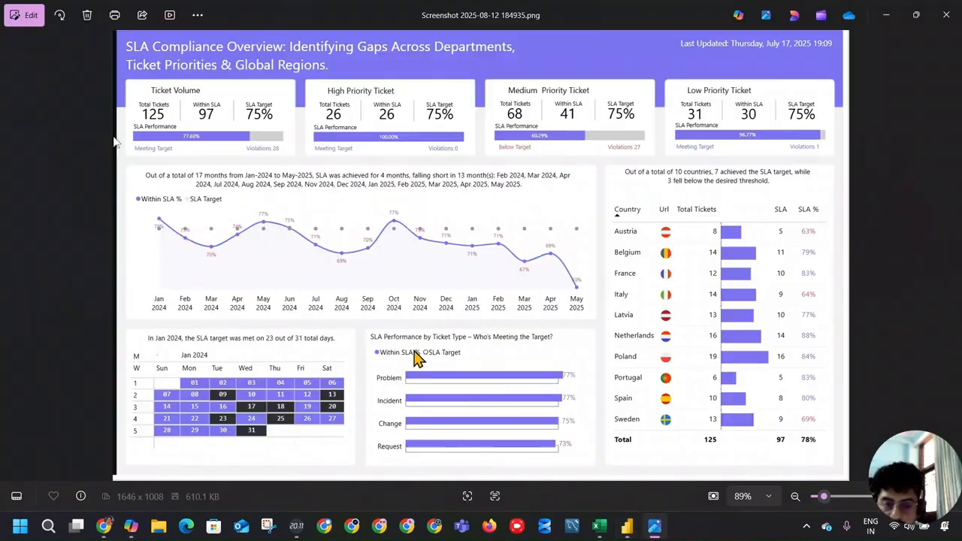
key(alt+Tab)
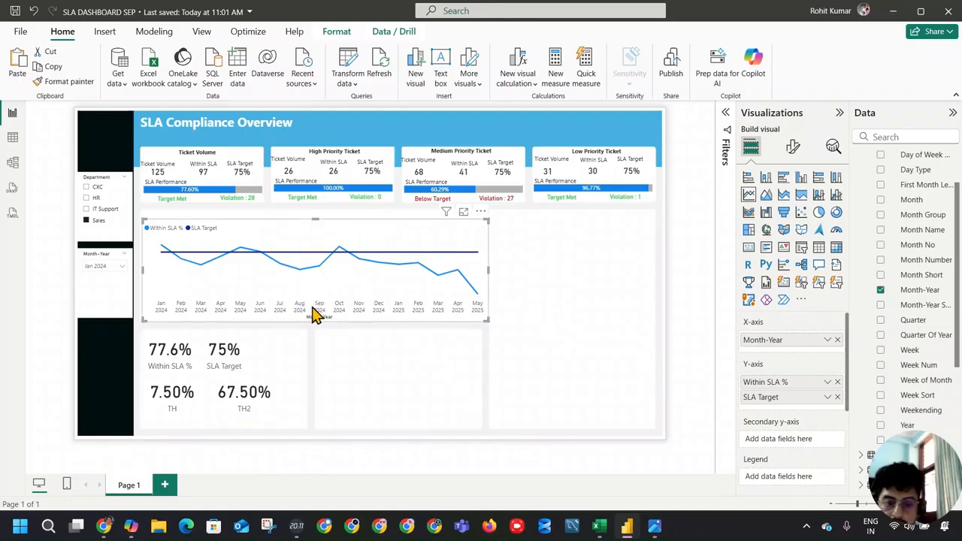
click(791, 150)
click(788, 237)
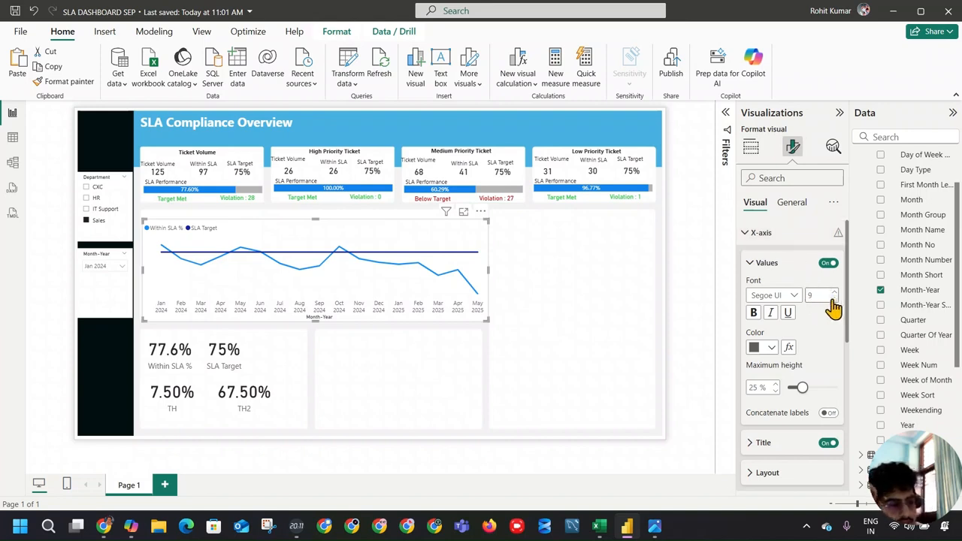
click(759, 316)
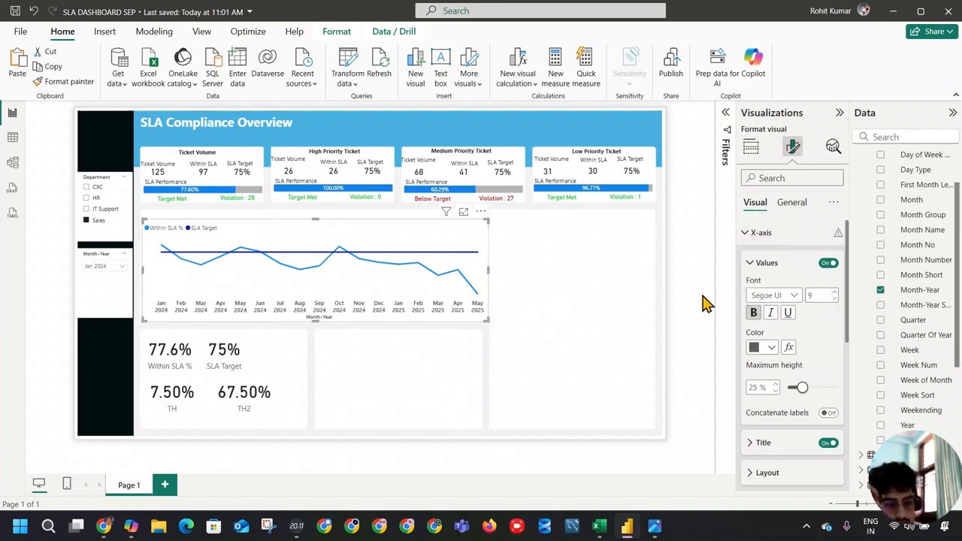
click(832, 292)
click(832, 293)
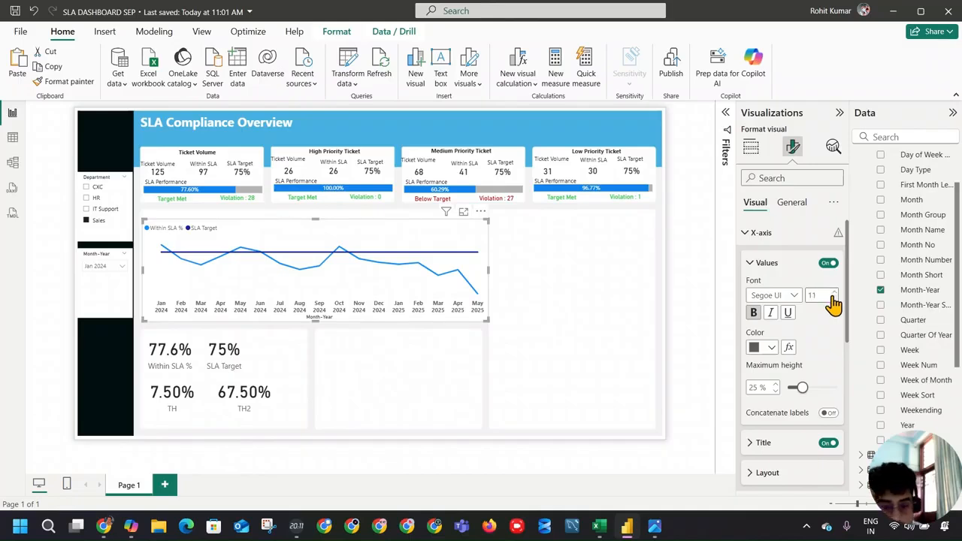
click(833, 298)
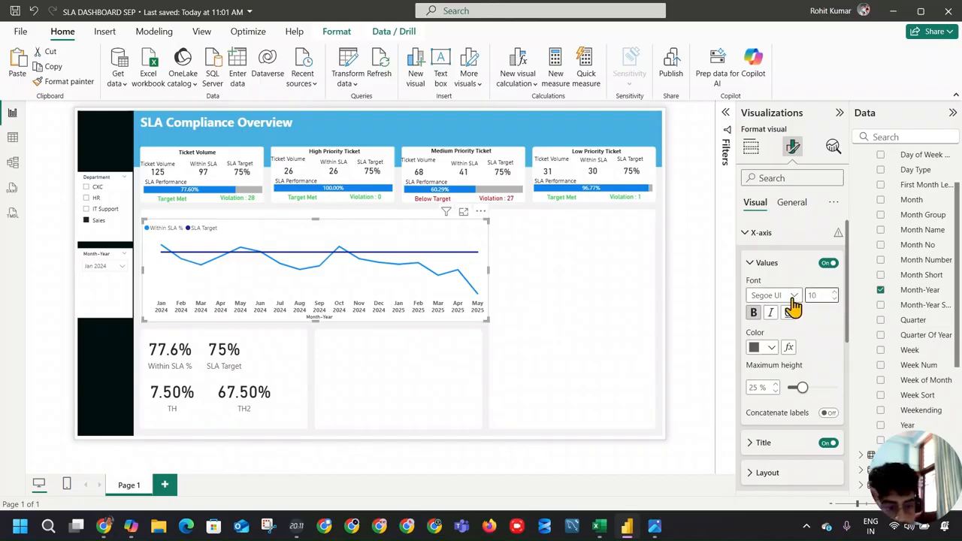
click(767, 347)
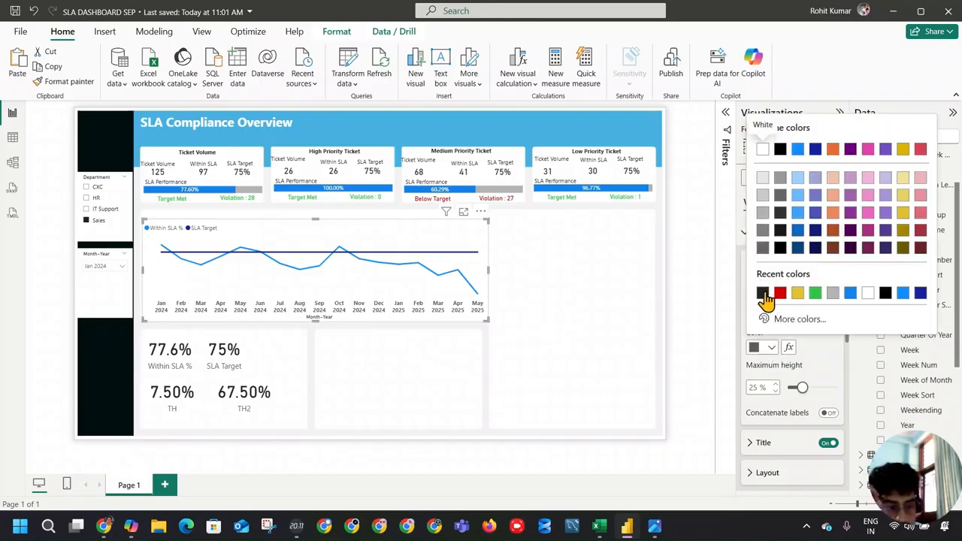
click(763, 293)
Set the X-axis labels' maximum height to 26% and turn off the X-axis title
mouse_move(802, 387)
mouse_down()
mouse_move(813, 389)
mouse_move(803, 389)
mouse_up()
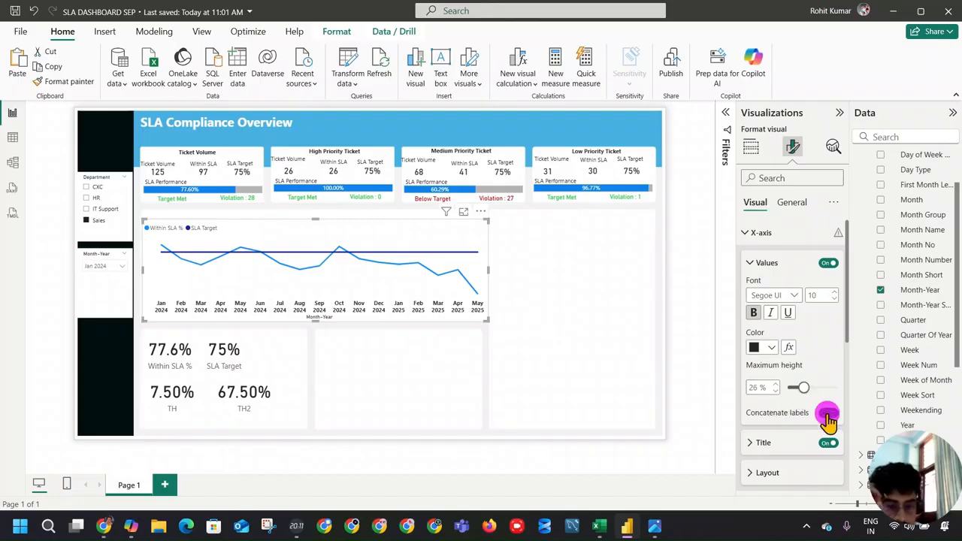
click(827, 413)
click(827, 443)
click(827, 444)
click(827, 443)
scroll(817, 427, down, 2)
scroll(812, 385, up, 2)
click(759, 265)
click(759, 265)
click(759, 264)
Set the X-axis minimum category width to 21 px
click(760, 323)
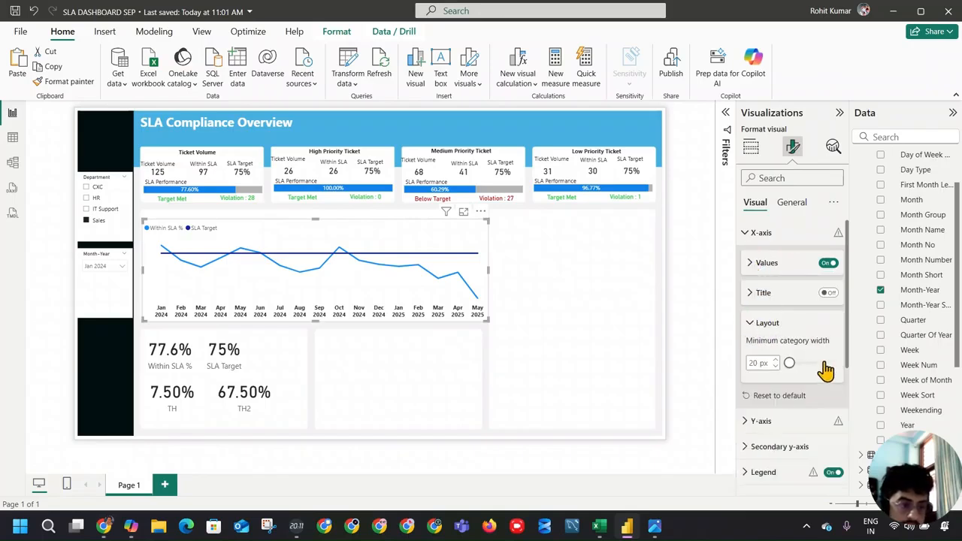
mouse_move(789, 363)
mouse_down()
mouse_move(815, 370)
mouse_move(791, 368)
mouse_up()
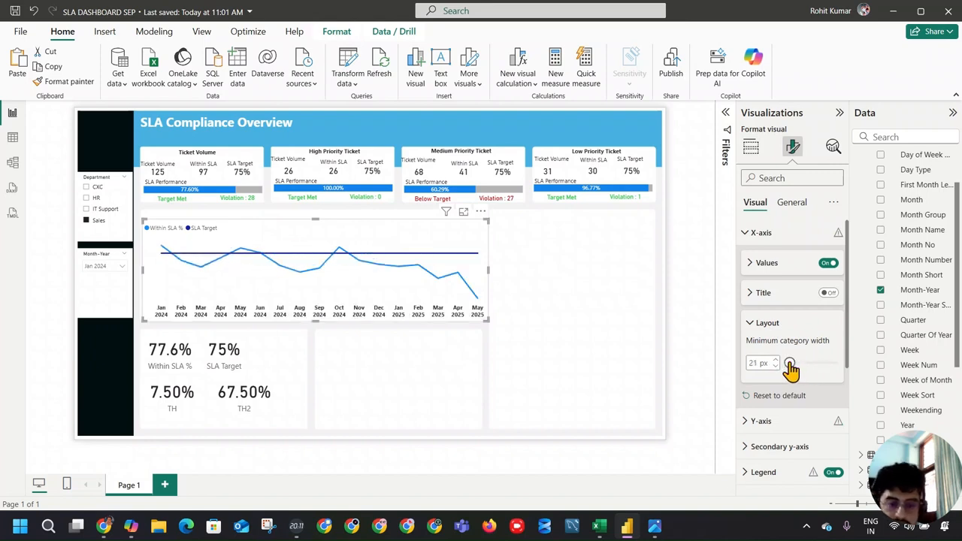
click(754, 322)
Try showing the Y-axis values on the SLA line chart
click(800, 373)
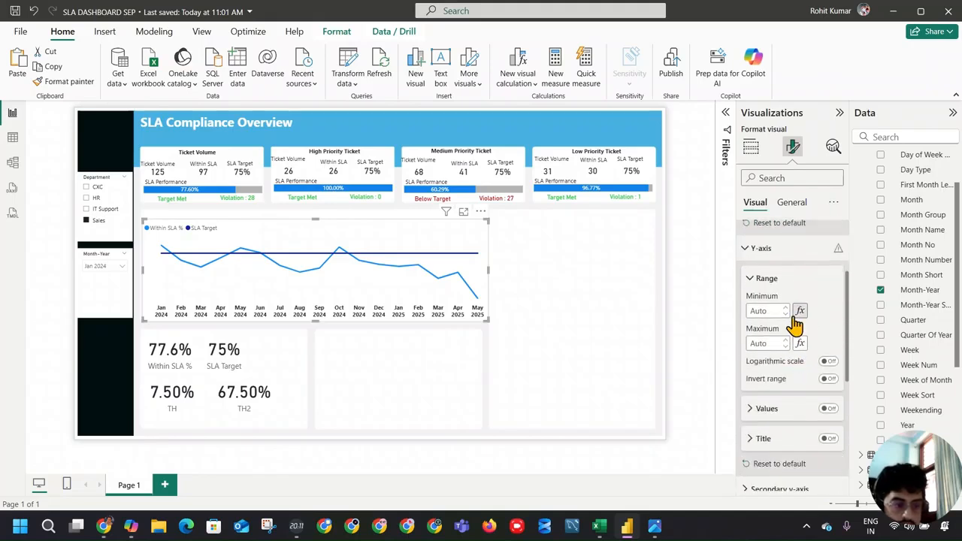
scroll(819, 359, down, 1)
click(827, 348)
click(828, 348)
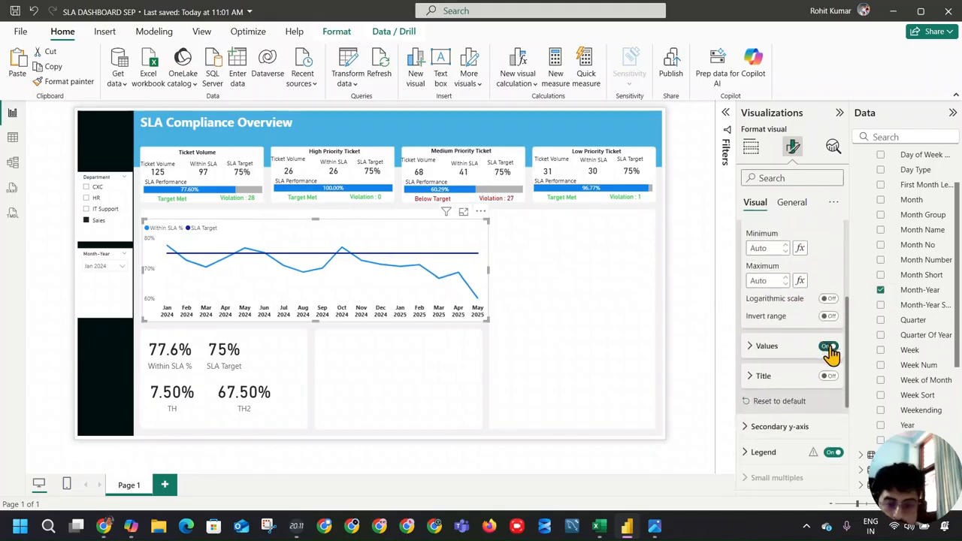
scroll(786, 368, down, 1)
click(778, 365)
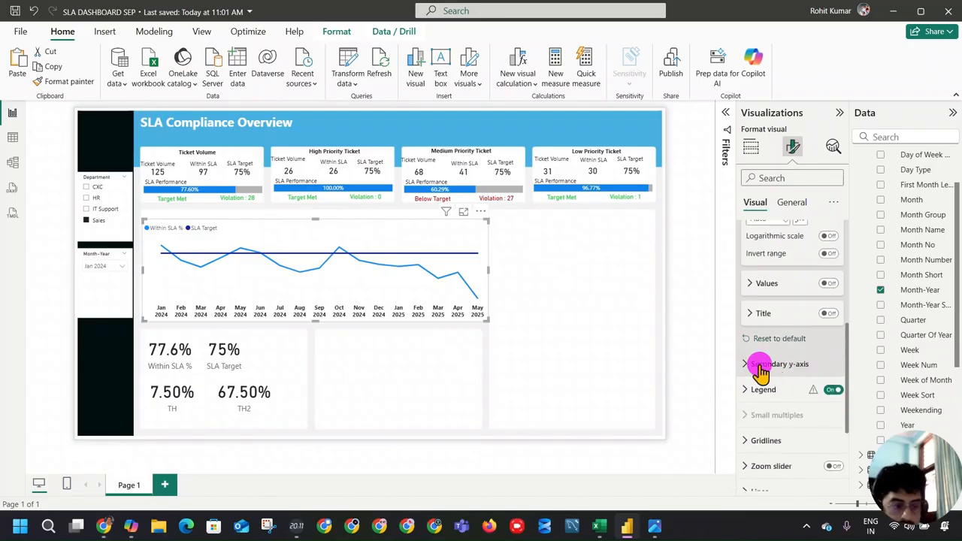
click(763, 366)
scroll(759, 338, up, 4)
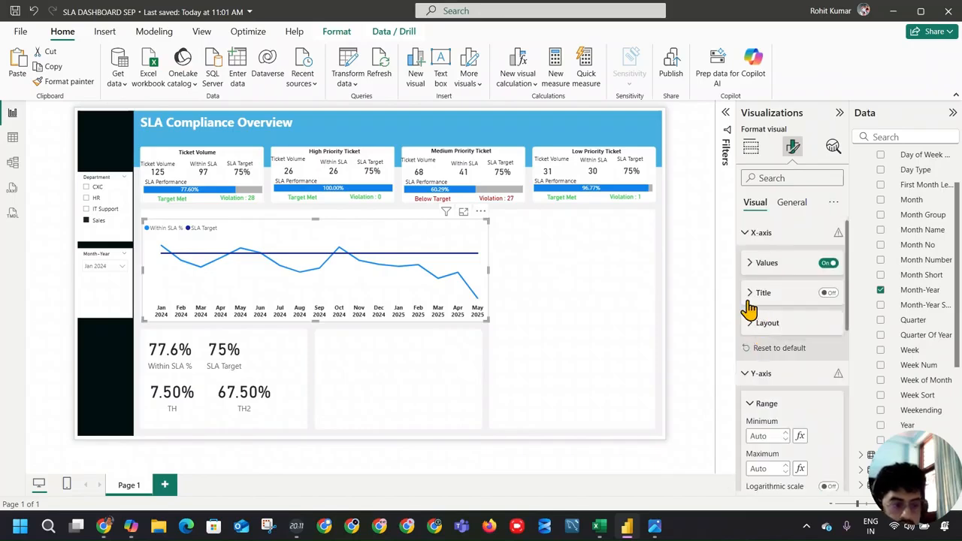
click(746, 235)
click(748, 258)
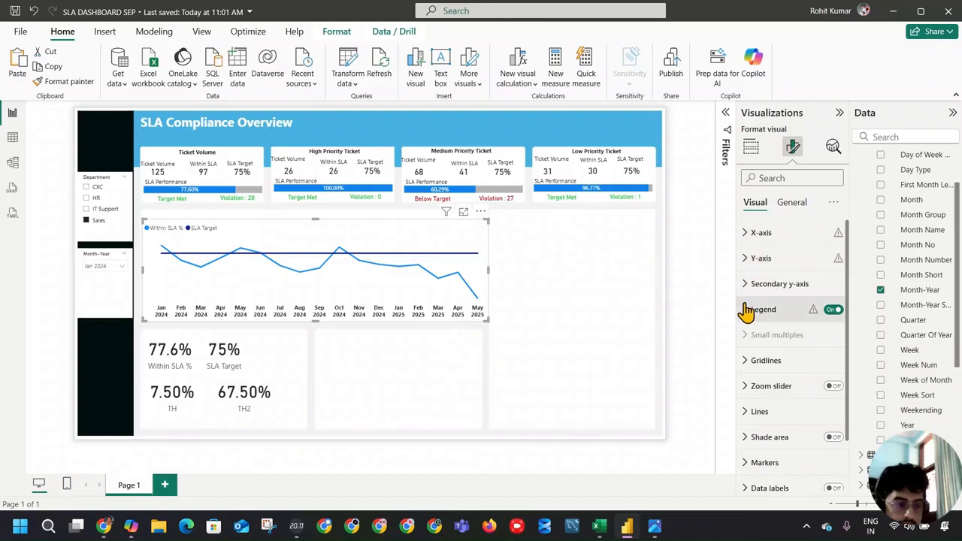
click(747, 310)
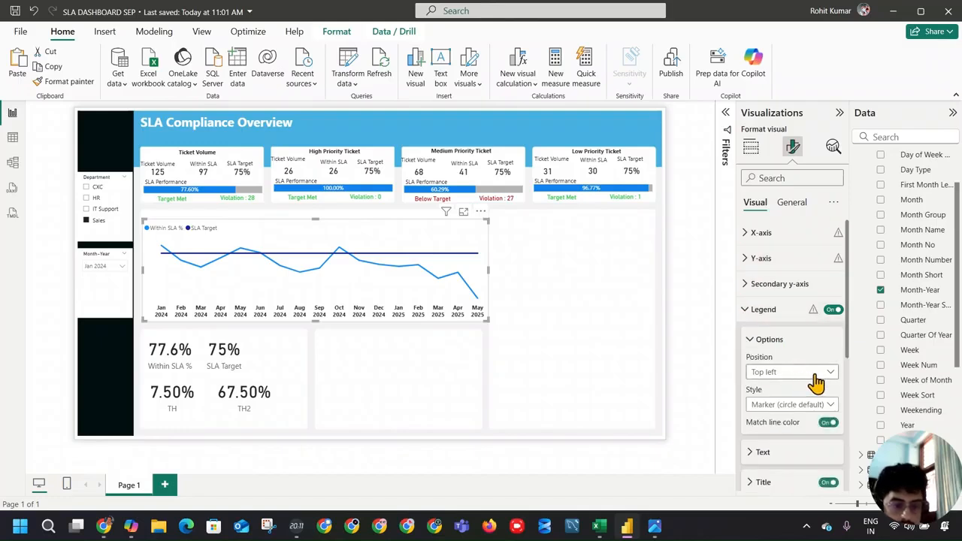
click(819, 405)
click(821, 406)
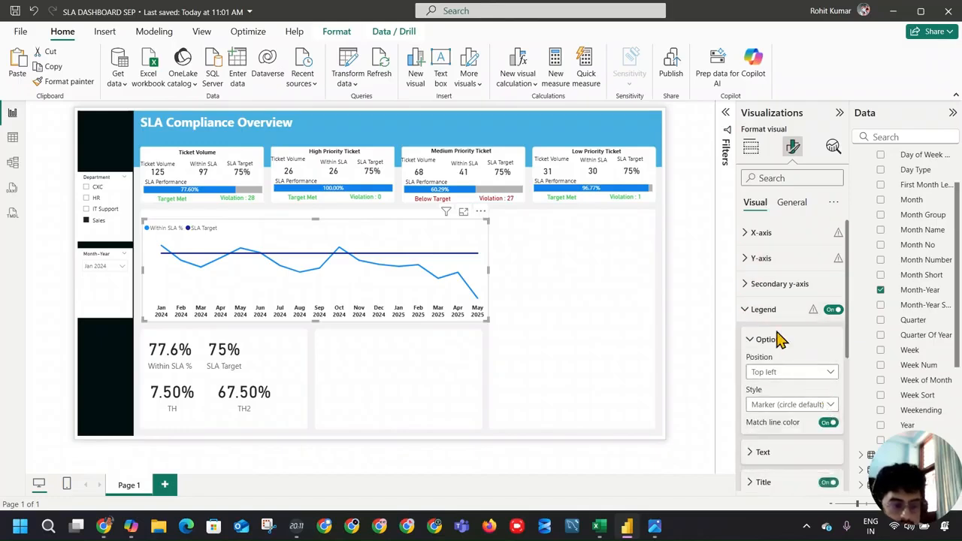
click(747, 310)
Try turning on data labels for the SLA line chart
scroll(826, 398, down, 2)
click(832, 427)
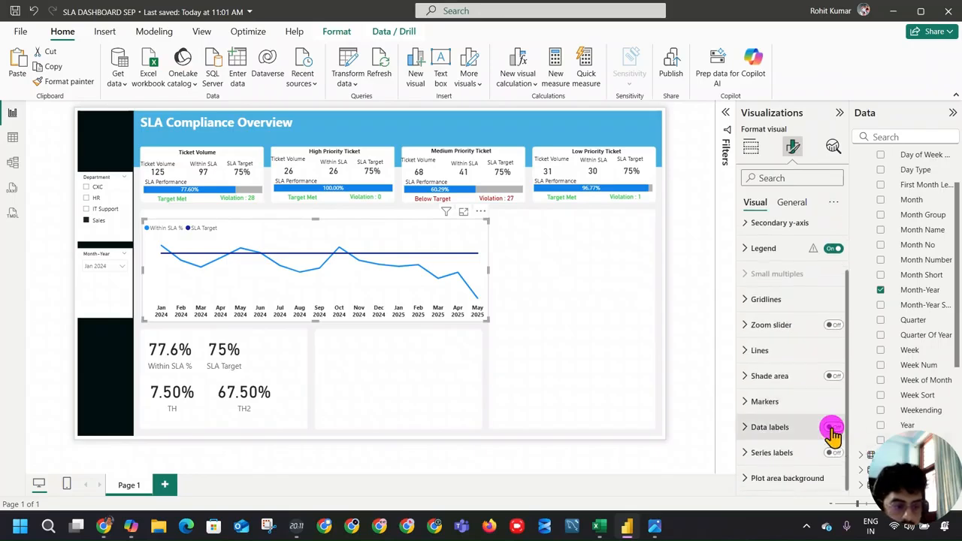
click(832, 427)
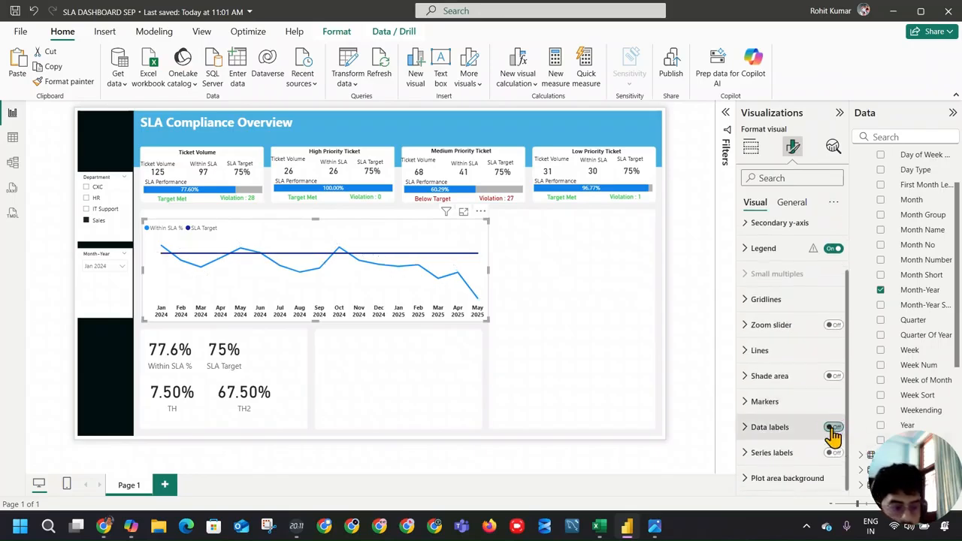
Turn on markers for all series of the SLA line chart
click(782, 406)
scroll(827, 432, down, 1)
scroll(830, 434, down, 1)
click(831, 357)
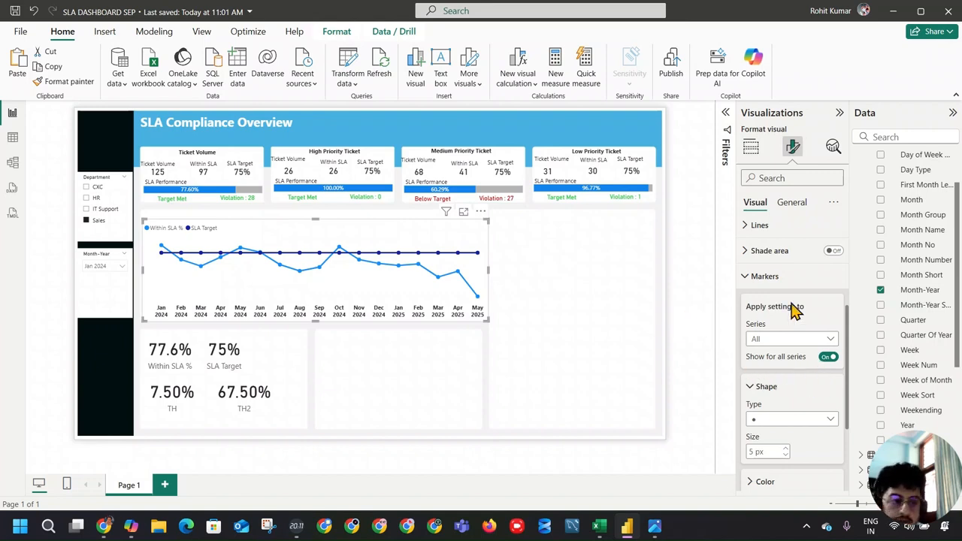
Try the shaded area and the series labels on the SLA line chart
click(831, 253)
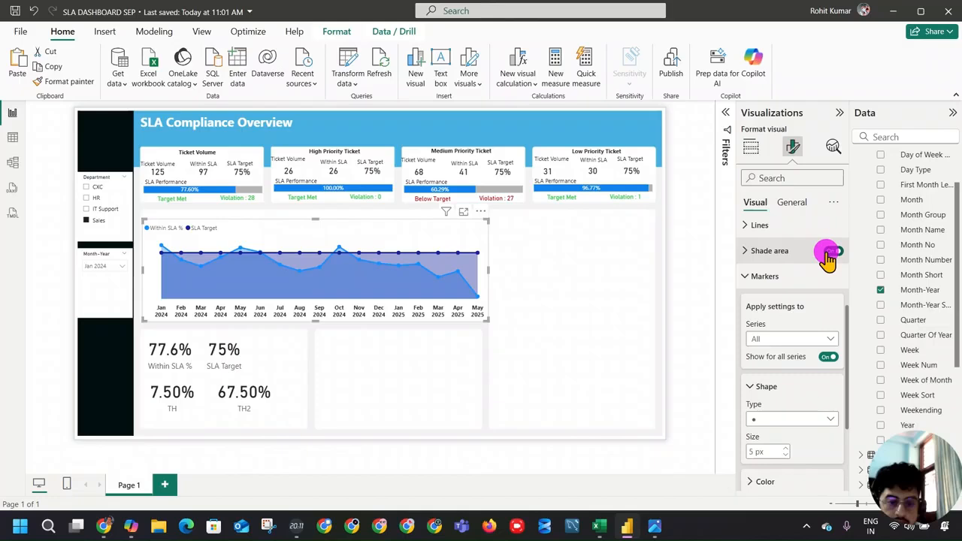
click(831, 253)
click(763, 275)
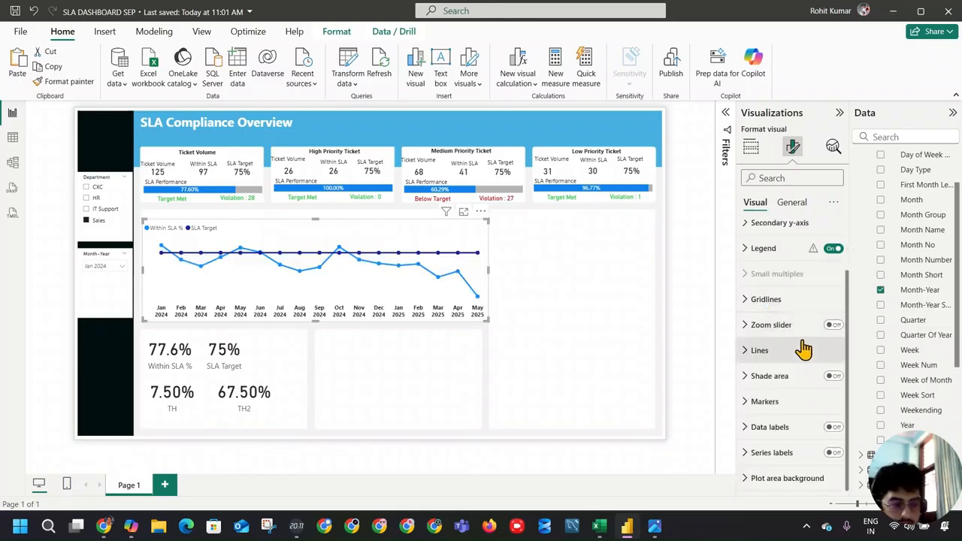
click(782, 302)
click(782, 302)
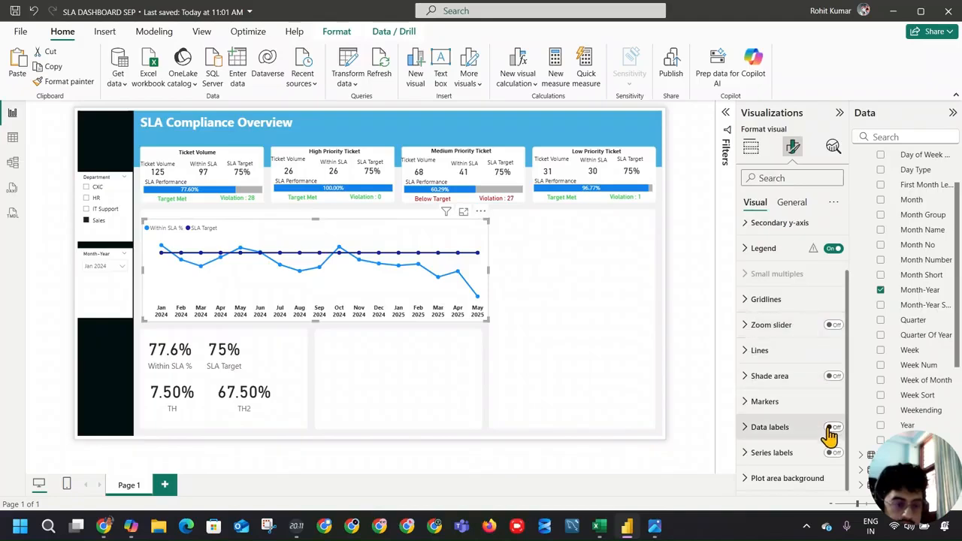
click(833, 453)
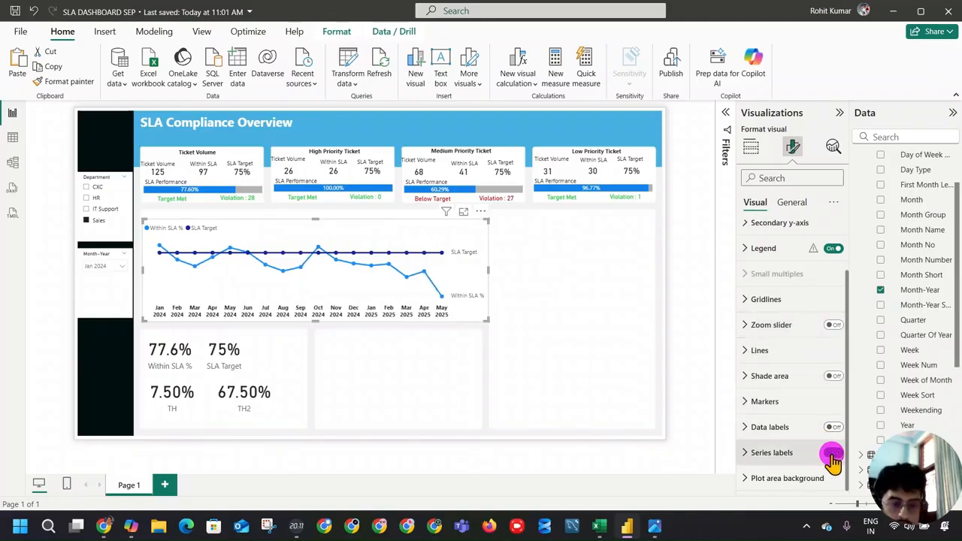
click(832, 453)
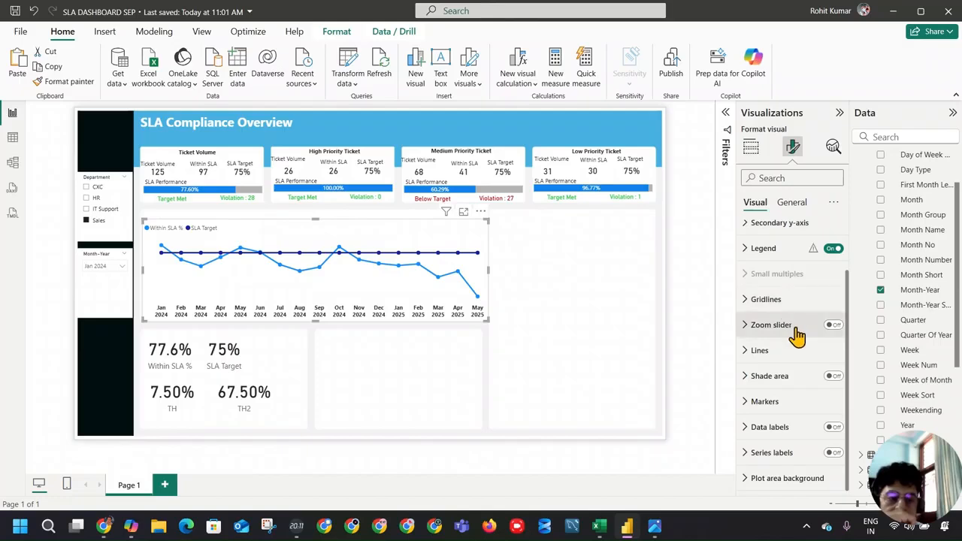
Set all lines of the SLA chart to Smooth interpolation, keeping the Solid line style and Round joins
click(761, 351)
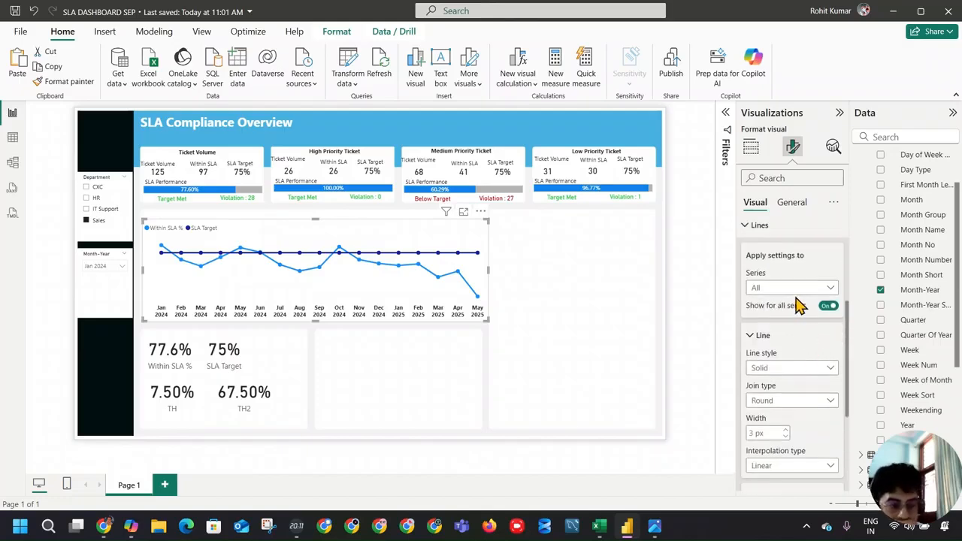
click(808, 368)
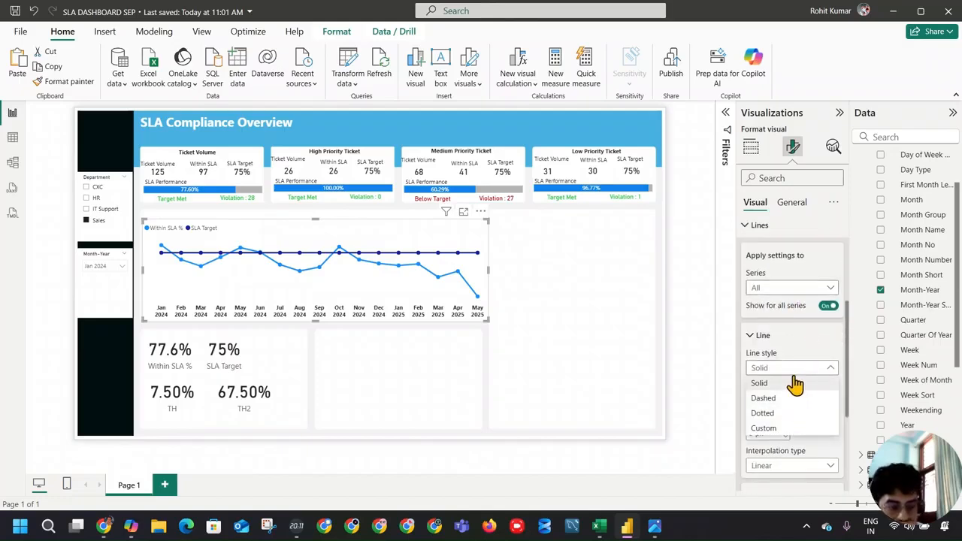
click(797, 382)
click(802, 401)
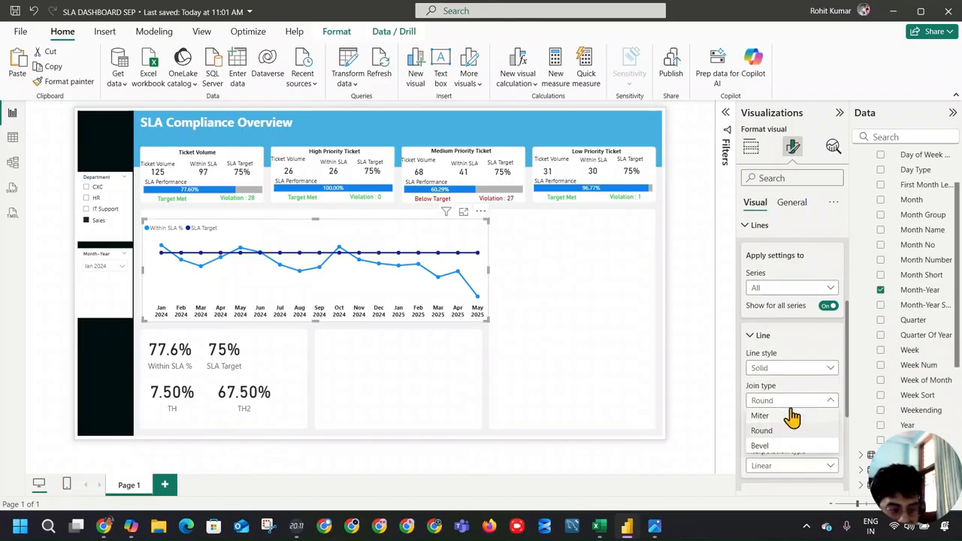
click(796, 430)
scroll(810, 376, down, 2)
click(814, 342)
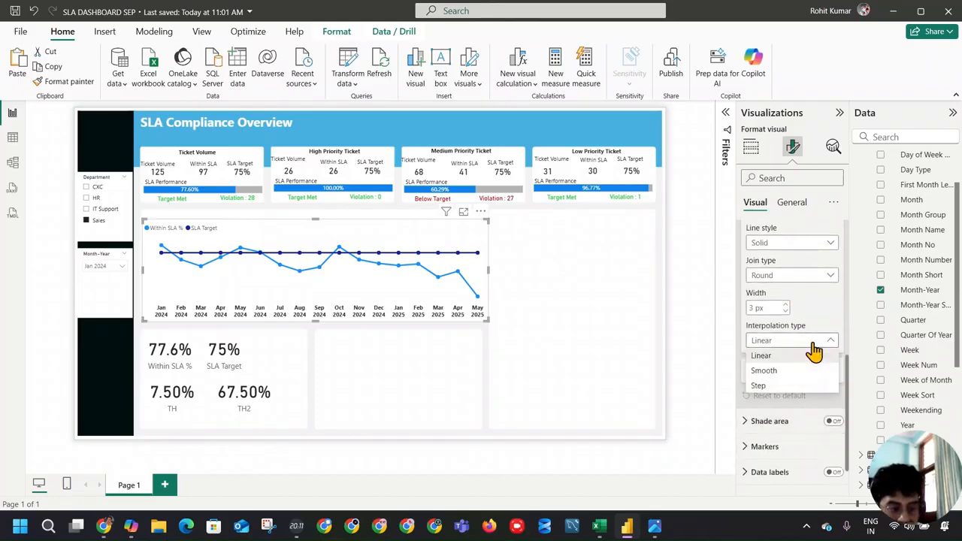
click(811, 355)
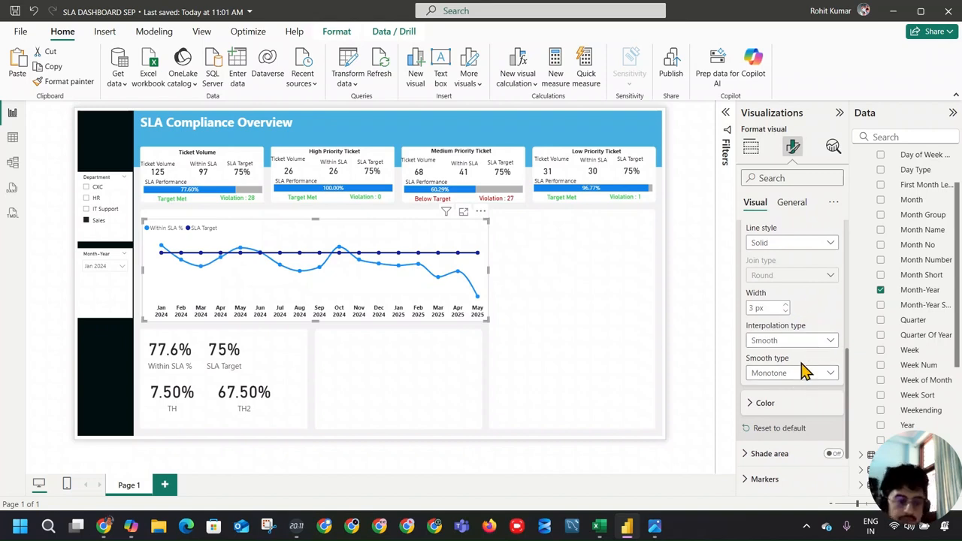
Try the Cardinal smooth type on the chart lines and return to Monotone
click(793, 374)
click(795, 401)
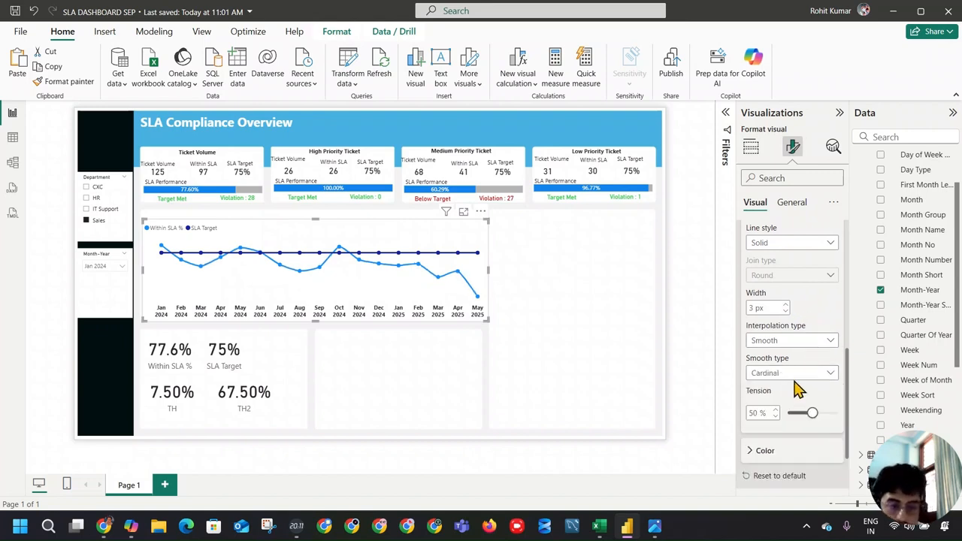
click(798, 374)
click(799, 388)
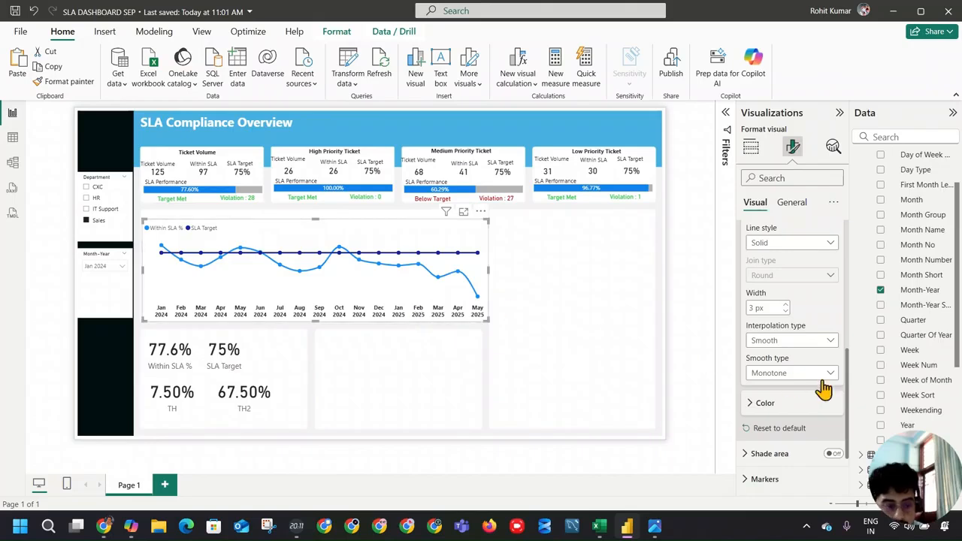
Set the line width of the SLA Target series to 0 px
scroll(796, 323, up, 5)
click(803, 351)
click(798, 394)
click(809, 432)
click(803, 415)
scroll(804, 369, down, 3)
click(785, 373)
click(785, 375)
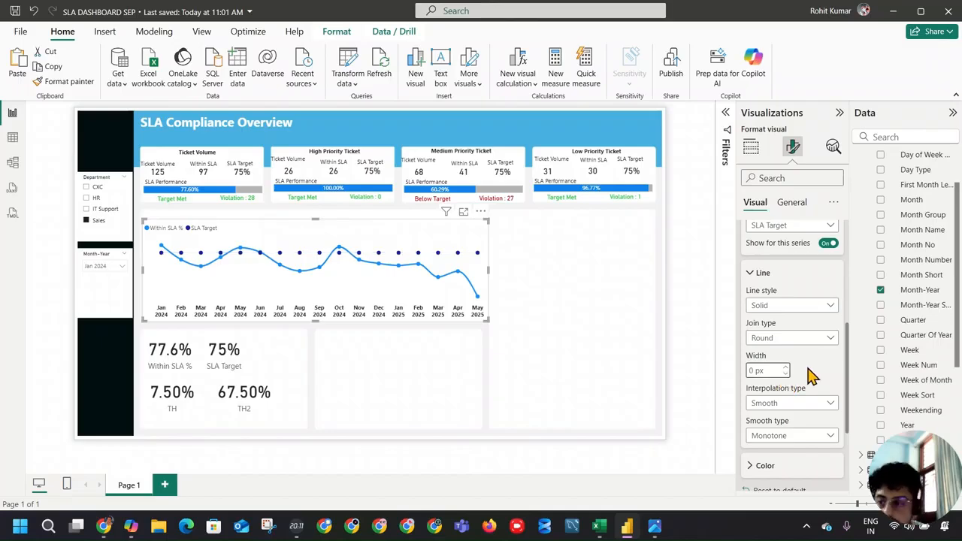
Check the line chart in the reference screenshot and turn on data labels for the SLA line chart in Power BI
click(656, 526)
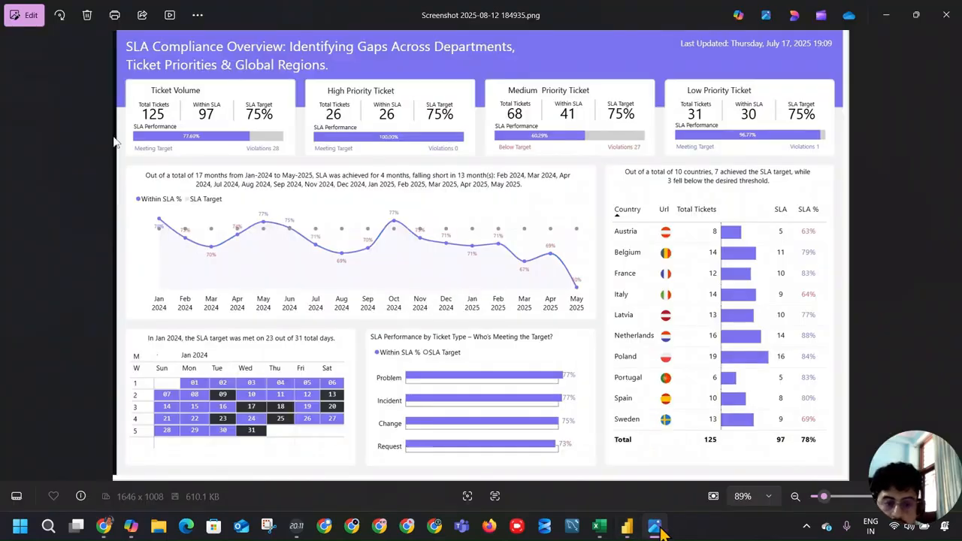
click(656, 527)
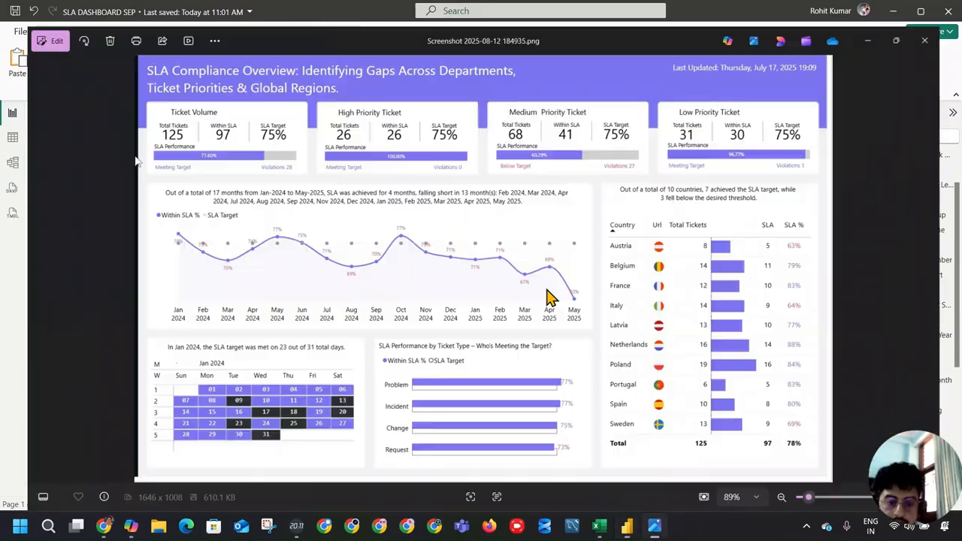
key(alt+Tab)
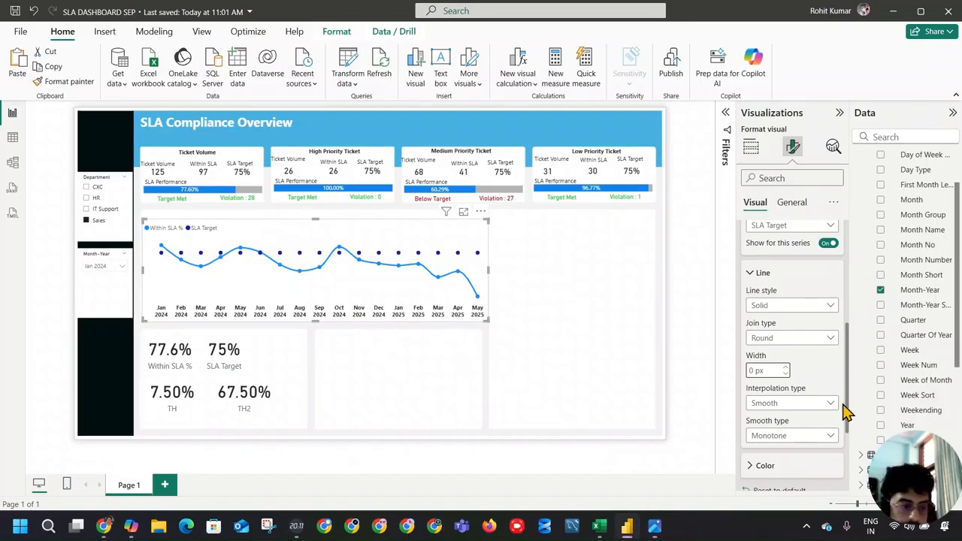
scroll(823, 402, down, 4)
click(772, 428)
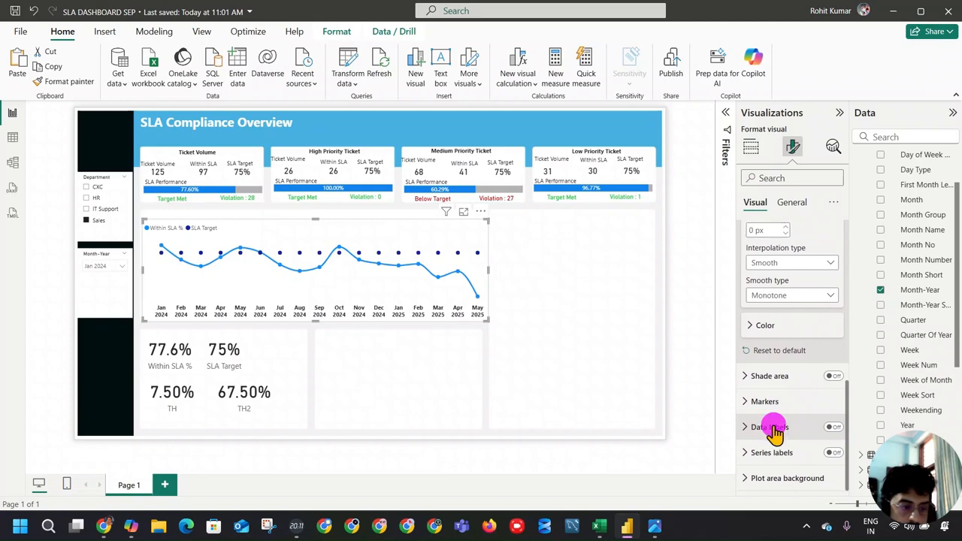
click(816, 245)
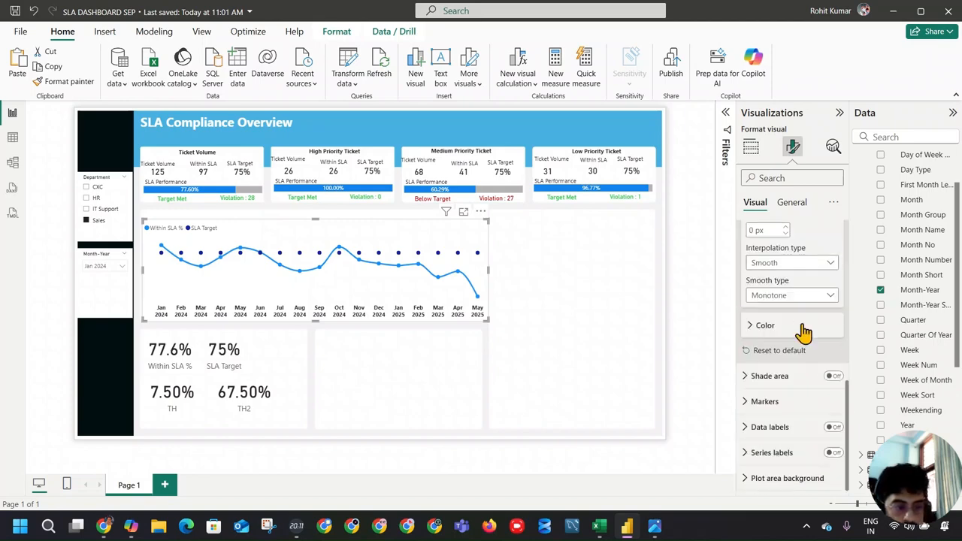
scroll(808, 318, up, 1)
scroll(812, 376, down, 1)
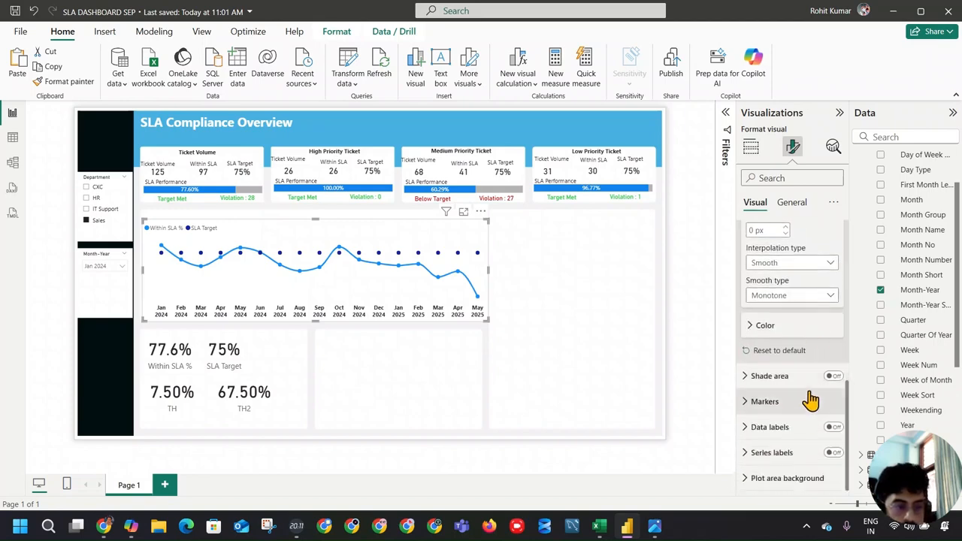
click(830, 427)
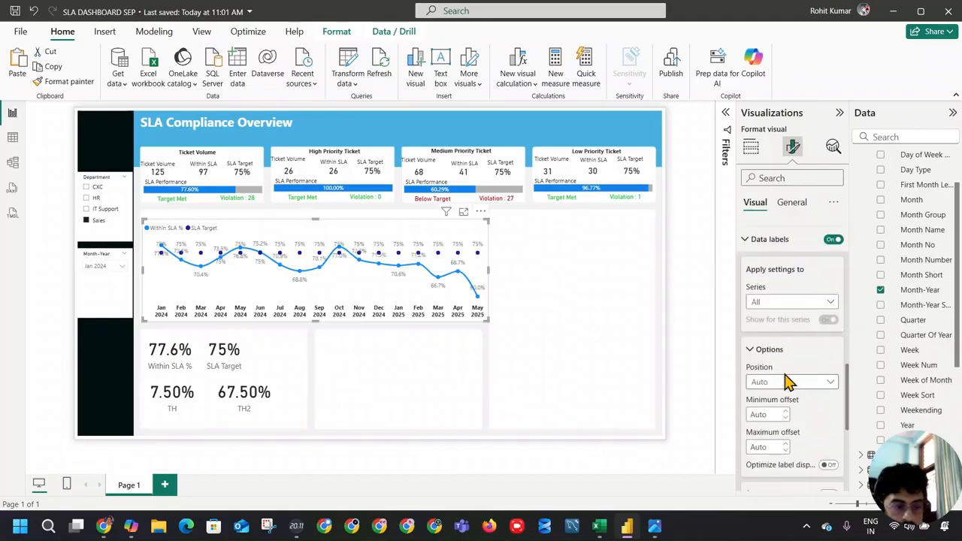
Turn off the data label values for the SLA Target series only, leaving the label position on Auto
click(810, 304)
click(803, 345)
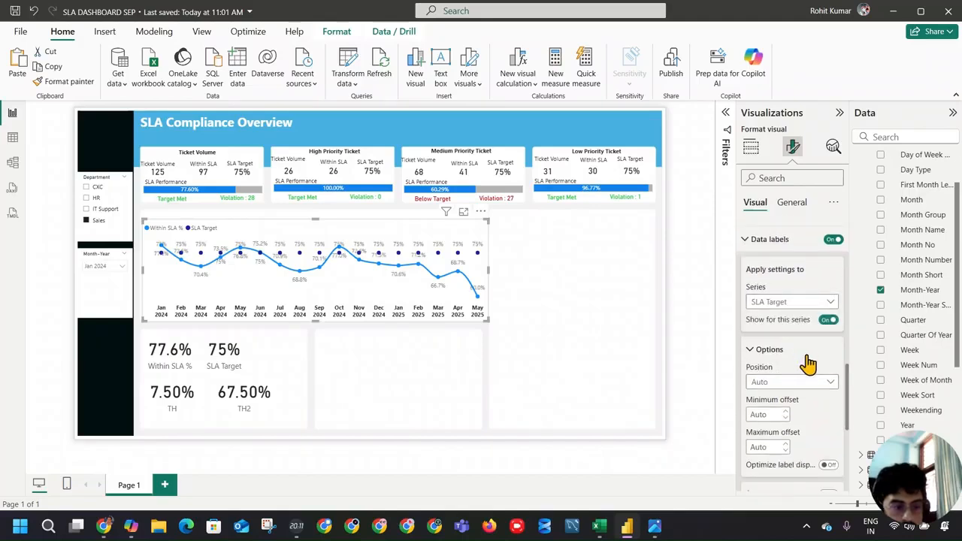
click(804, 384)
click(799, 385)
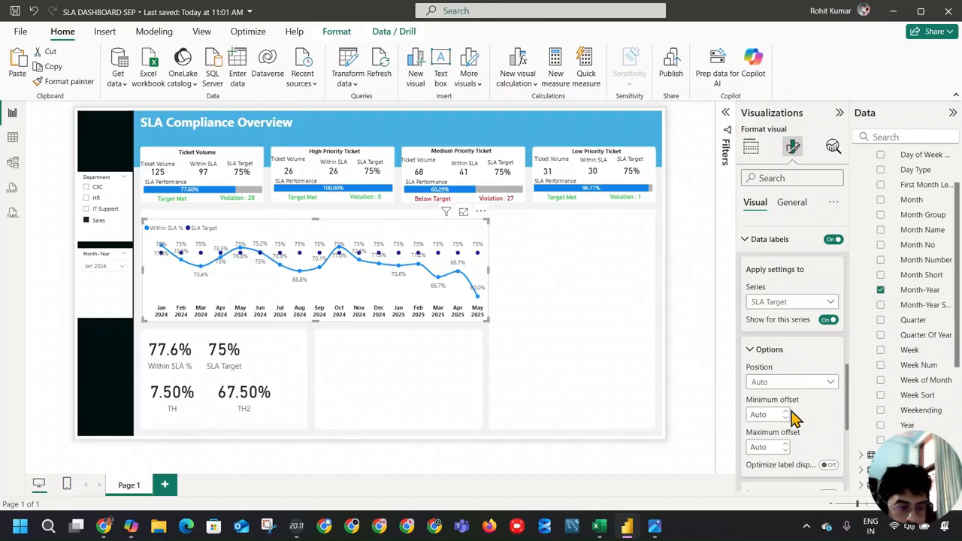
scroll(811, 418, down, 2)
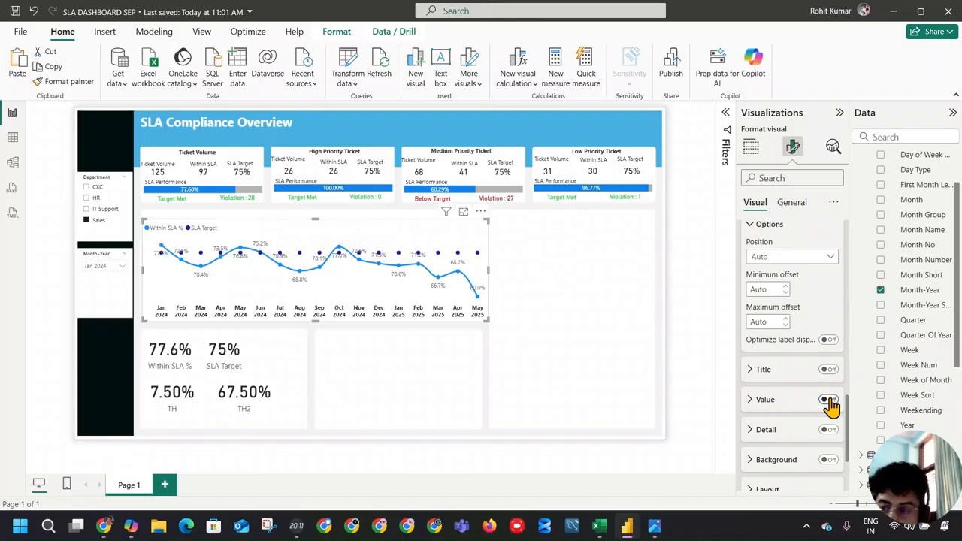
click(826, 405)
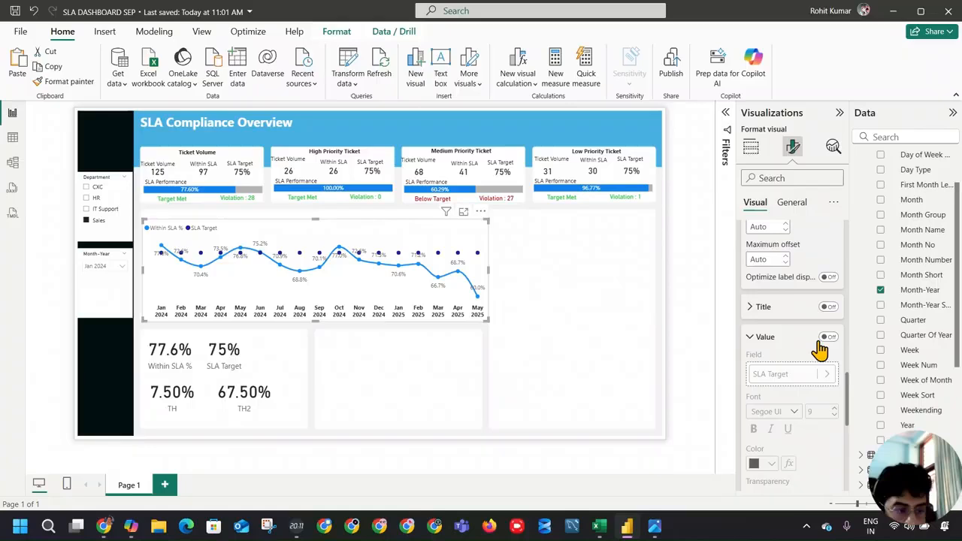
scroll(808, 339, up, 1)
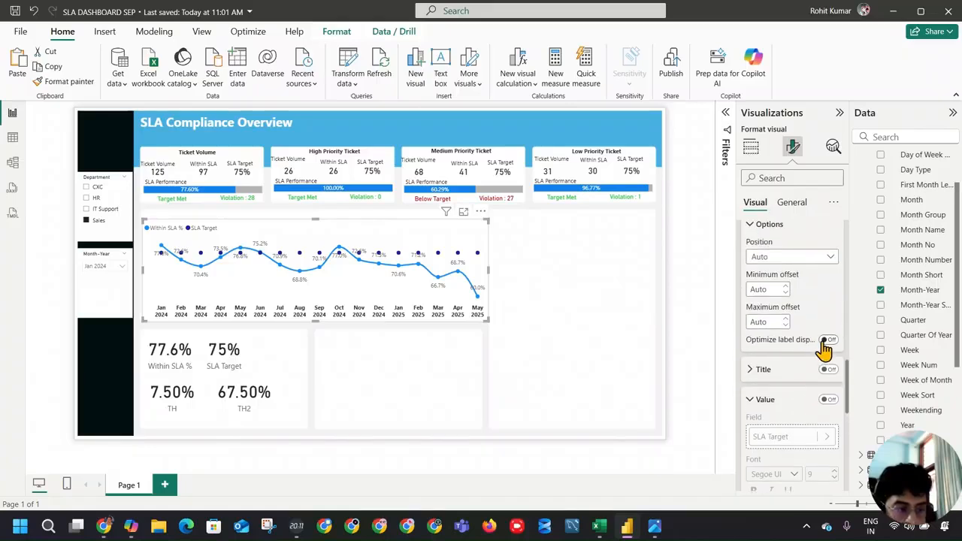
click(829, 341)
click(827, 341)
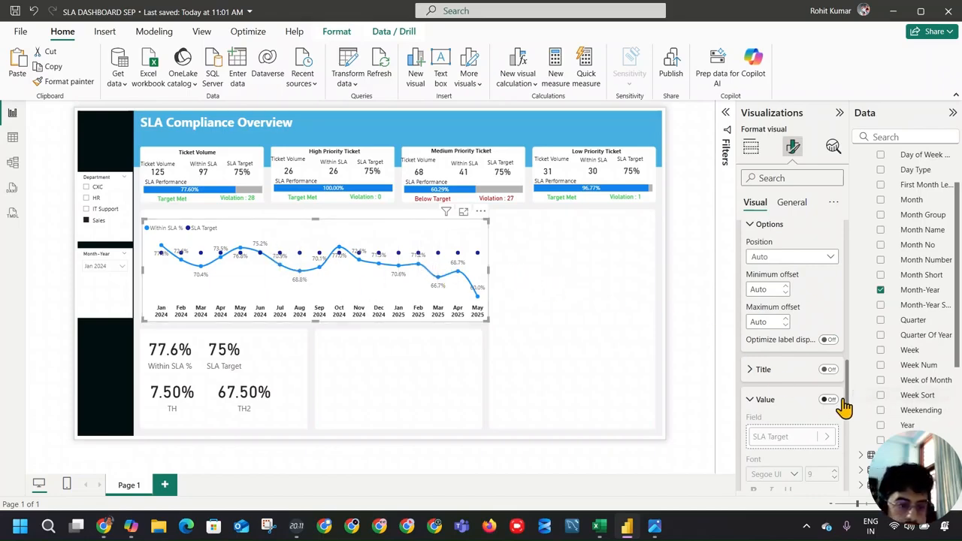
Examine the remaining data label settings and the marker shape, color and border options of the SLA line chart
scroll(842, 385, down, 4)
scroll(839, 383, down, 3)
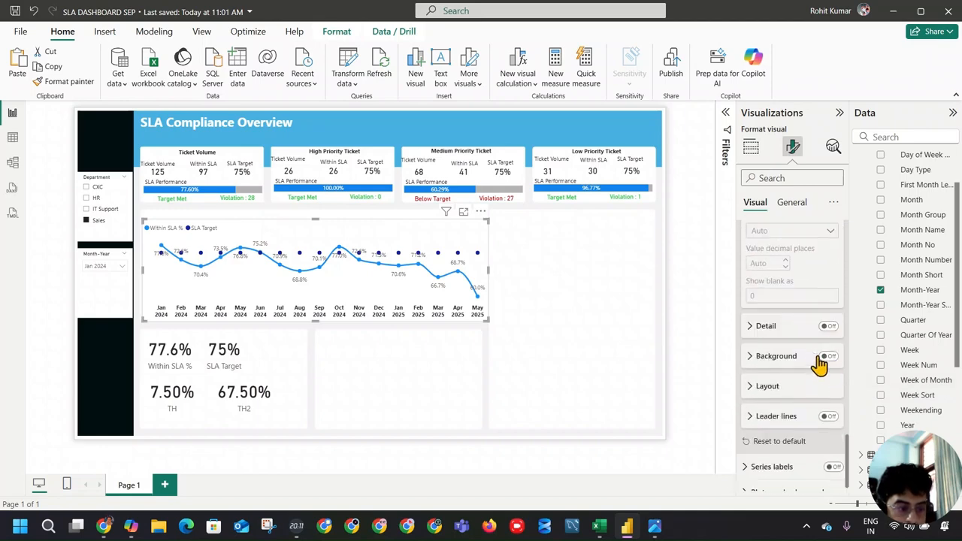
scroll(816, 358, up, 5)
scroll(812, 360, up, 7)
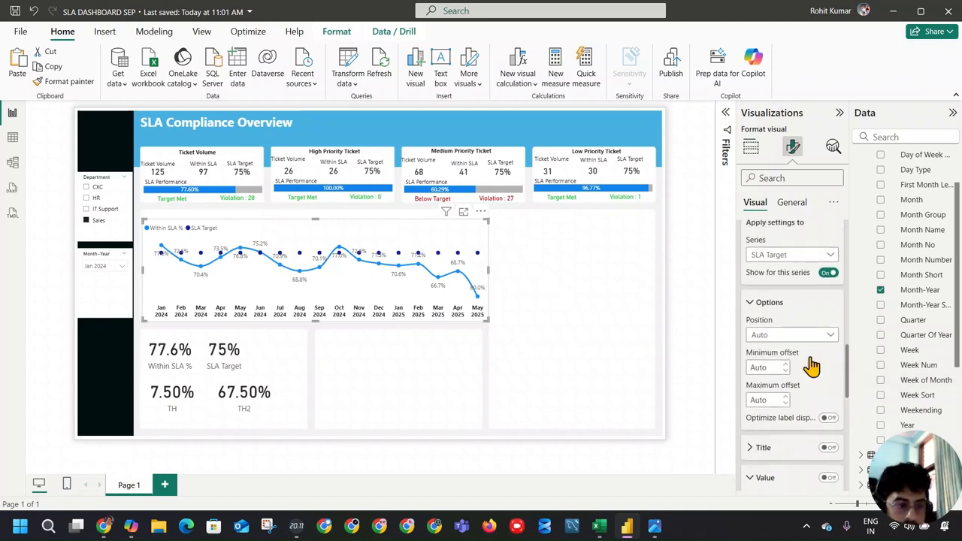
click(745, 303)
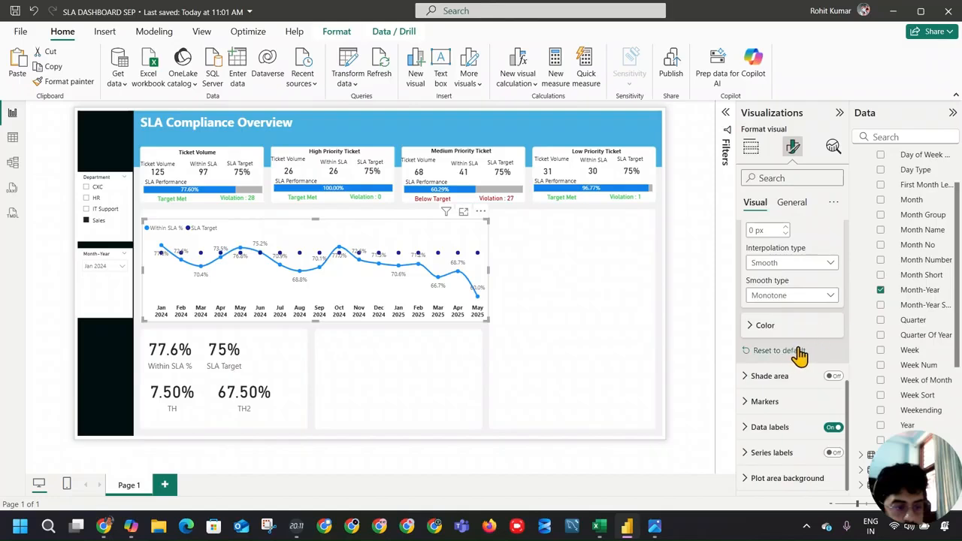
click(765, 402)
scroll(790, 391, down, 3)
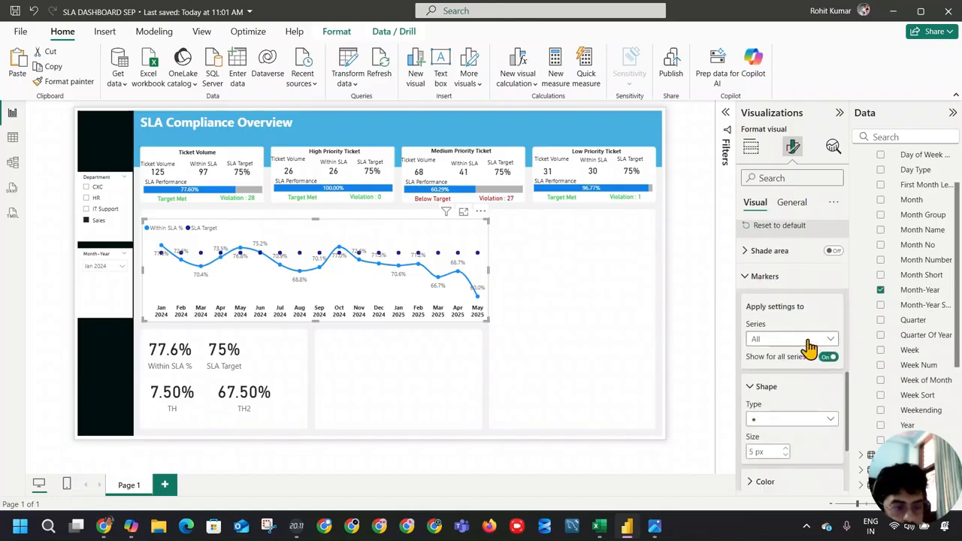
scroll(820, 369, down, 3)
scroll(808, 376, down, 1)
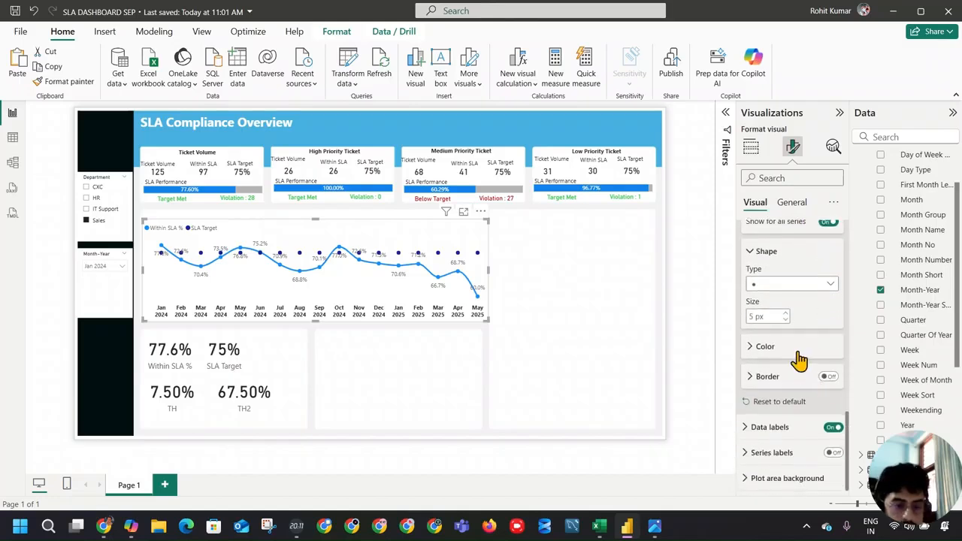
Check the reference screenshot and turn on the shade area for the SLA line chart in Power BI
click(548, 271)
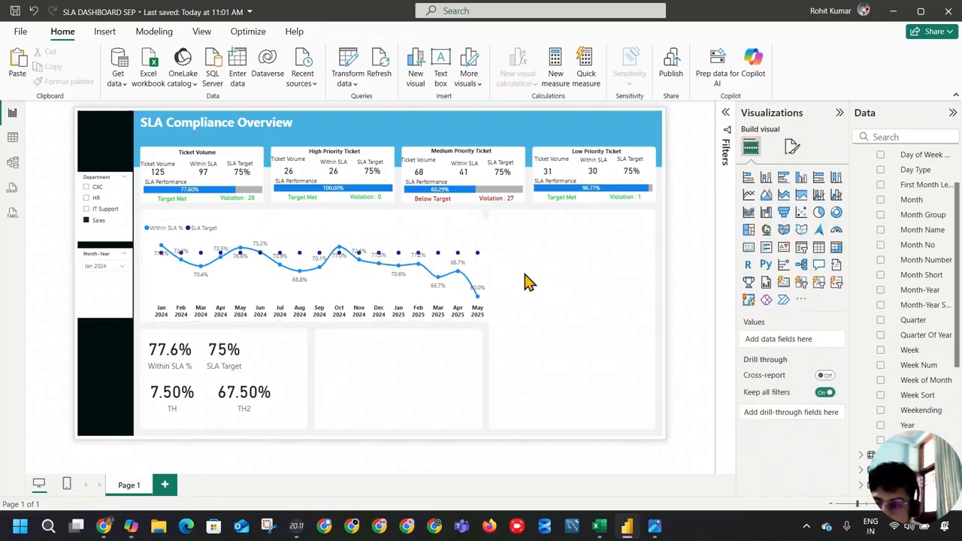
key(alt+Tab)
key(alt+Tab)
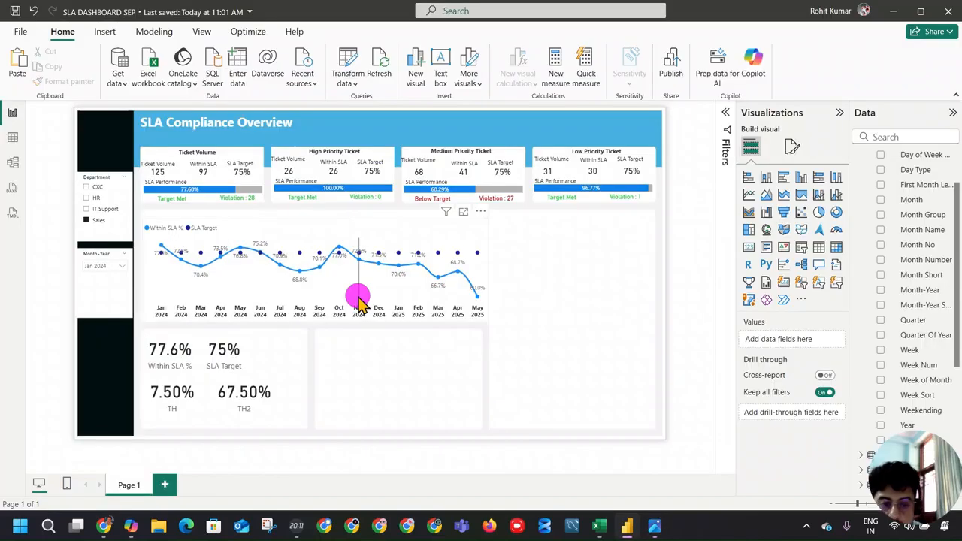
click(361, 307)
click(791, 148)
scroll(806, 331, down, 2)
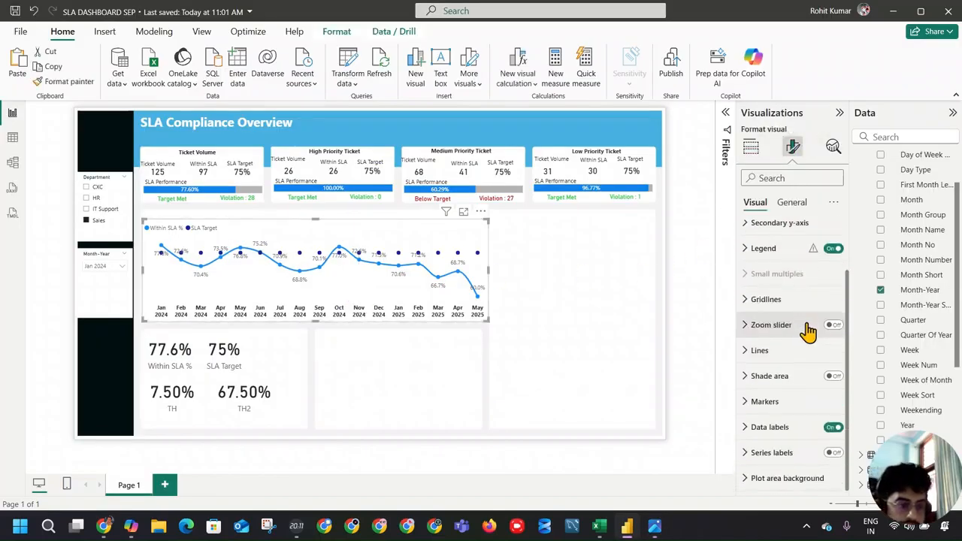
click(764, 376)
scroll(842, 276, down, 2)
click(826, 256)
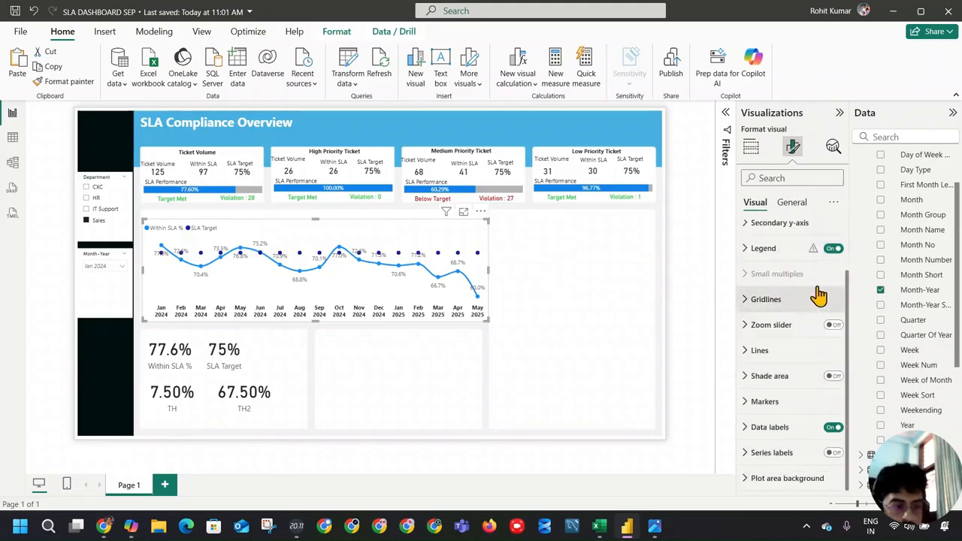
click(828, 376)
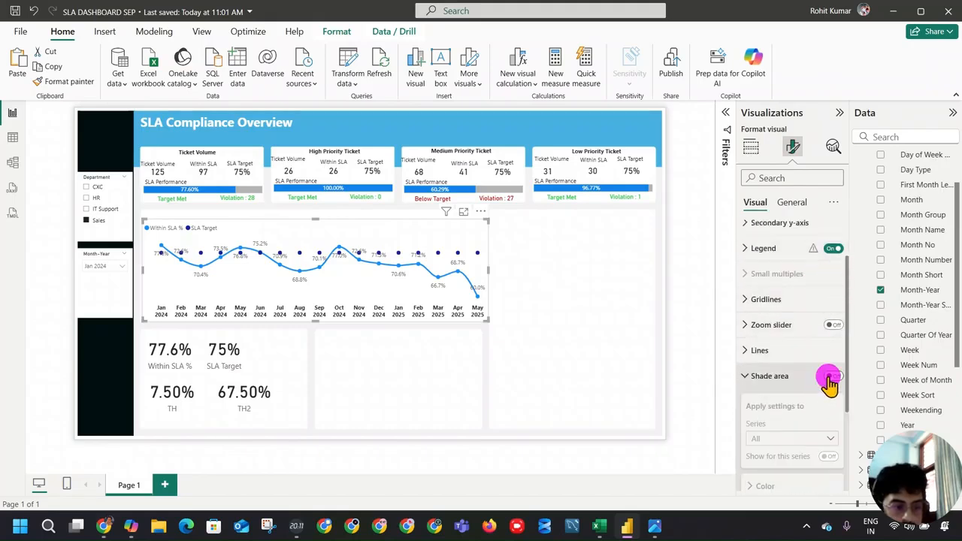
Turn off the shade area for the Within SLA % series only and compare the chart with the reference screenshot
scroll(795, 378, down, 2)
click(781, 313)
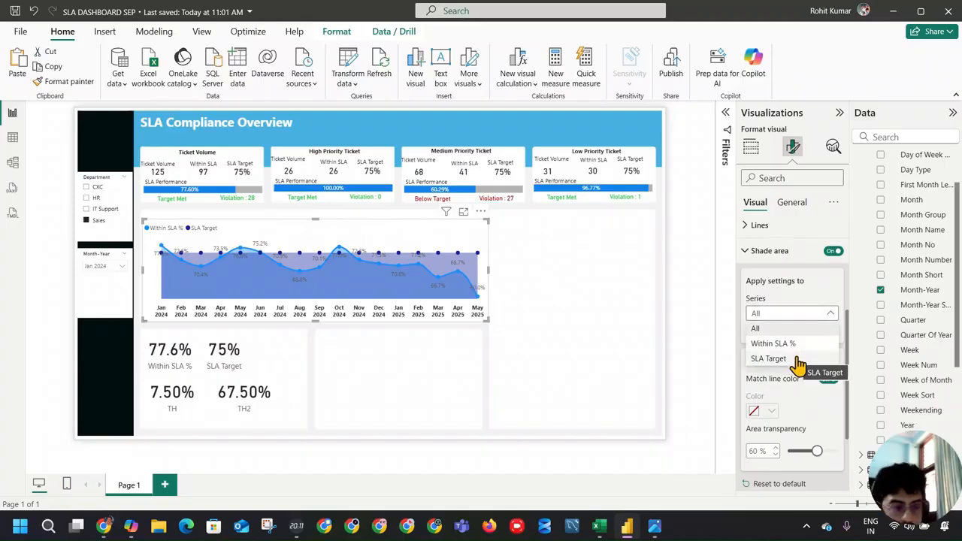
click(793, 343)
click(830, 333)
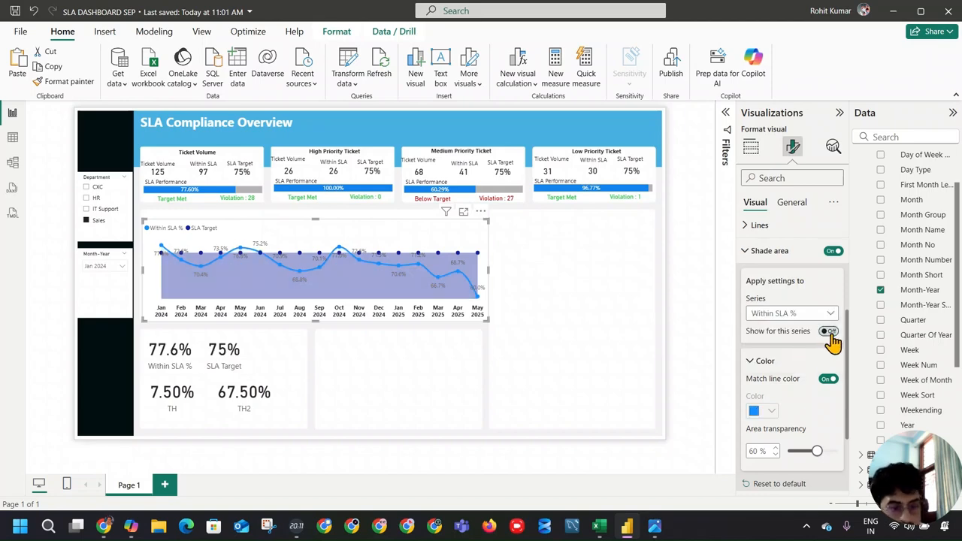
click(830, 334)
click(830, 335)
key(alt+Tab)
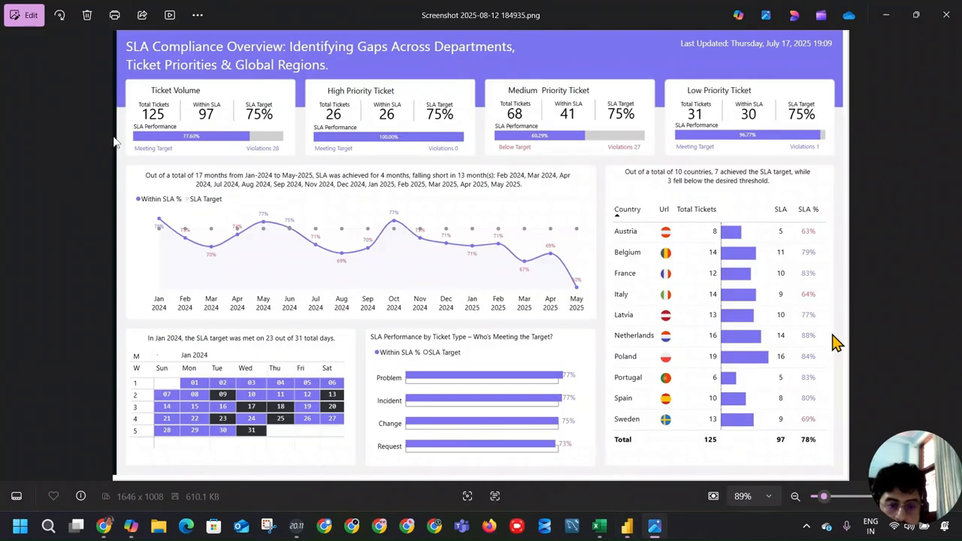
key(alt+Tab)
Set the Within SLA % area transparency to 65 % and turn off matching its shade color to the line
scroll(823, 369, down, 1)
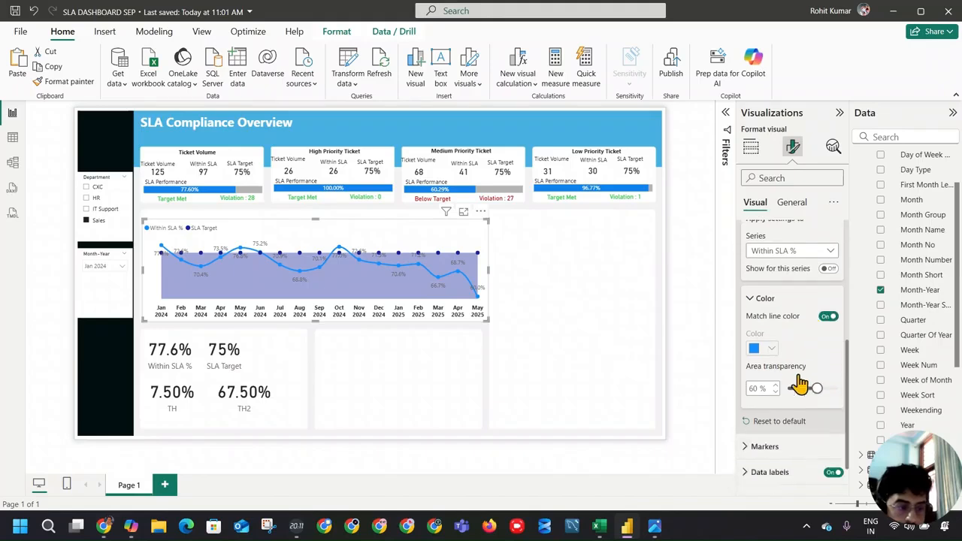
click(826, 317)
click(826, 316)
mouse_move(811, 390)
mouse_down()
mouse_move(797, 393)
mouse_move(870, 389)
mouse_move(819, 393)
mouse_up()
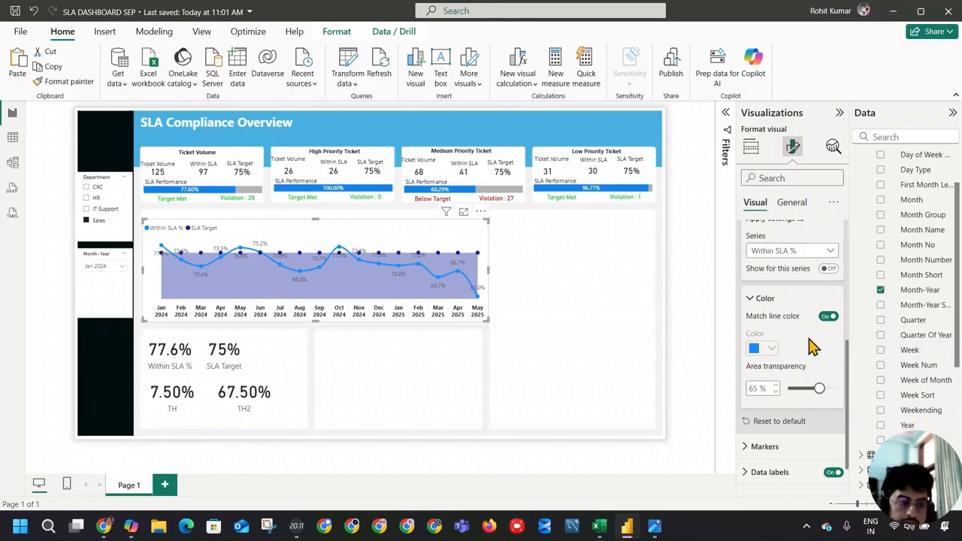
click(828, 316)
click(828, 315)
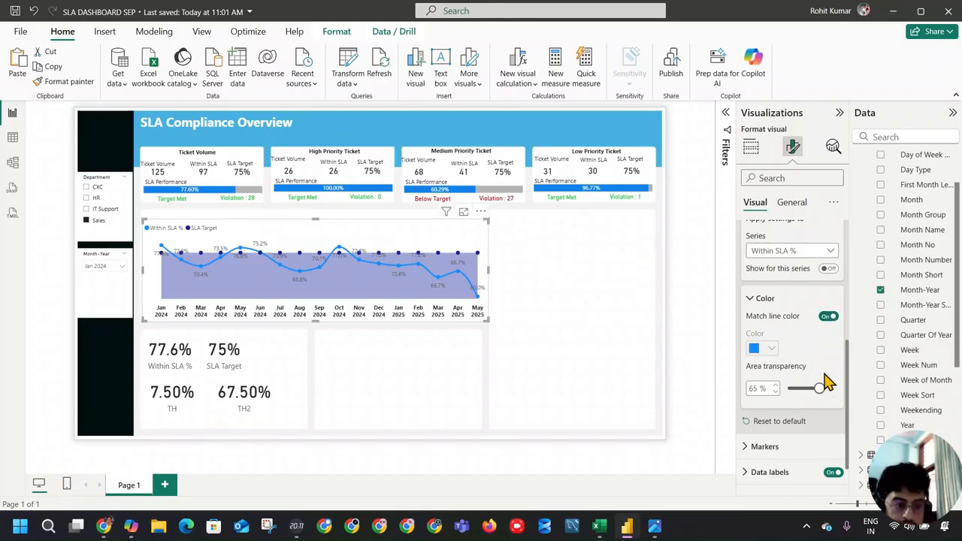
scroll(827, 379, down, 1)
scroll(794, 369, up, 3)
scroll(797, 372, down, 2)
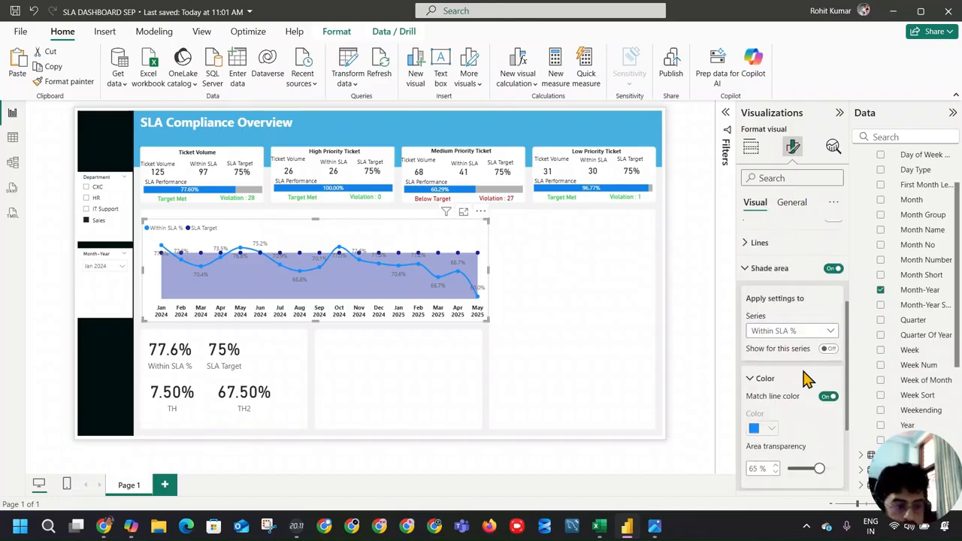
click(828, 396)
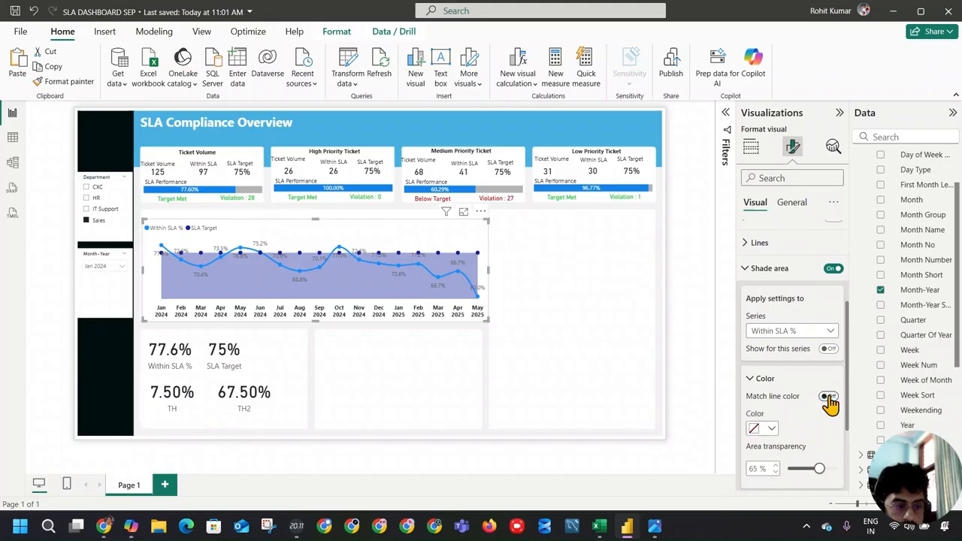
Set the shade area transparency of the SLA Target series to 84 %
click(814, 330)
click(799, 371)
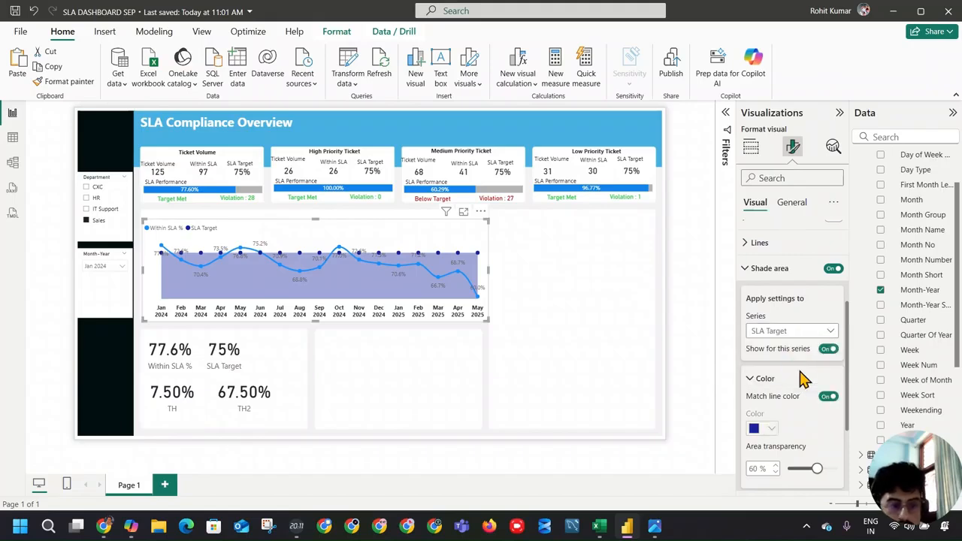
scroll(808, 383, down, 1)
mouse_move(812, 406)
mouse_down()
mouse_move(798, 407)
mouse_move(829, 406)
mouse_up()
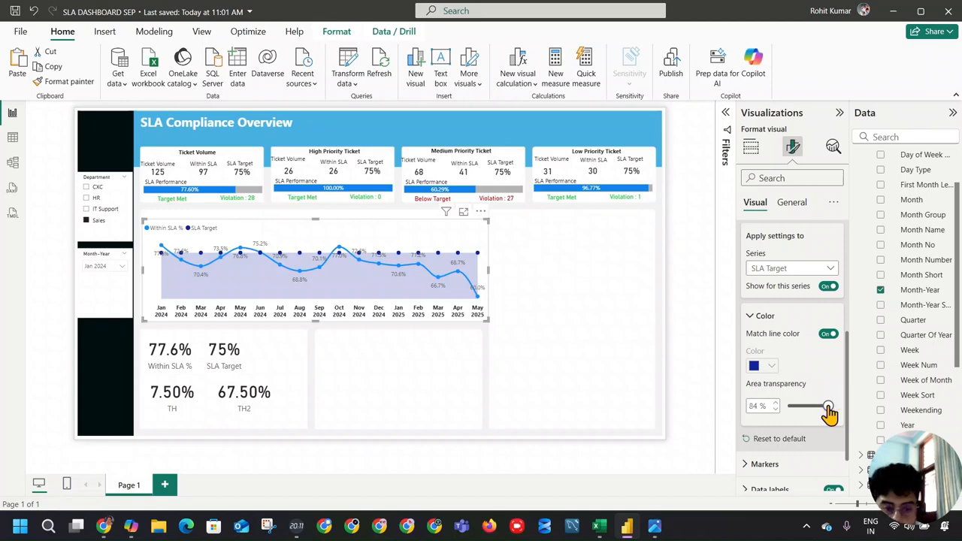
click(531, 293)
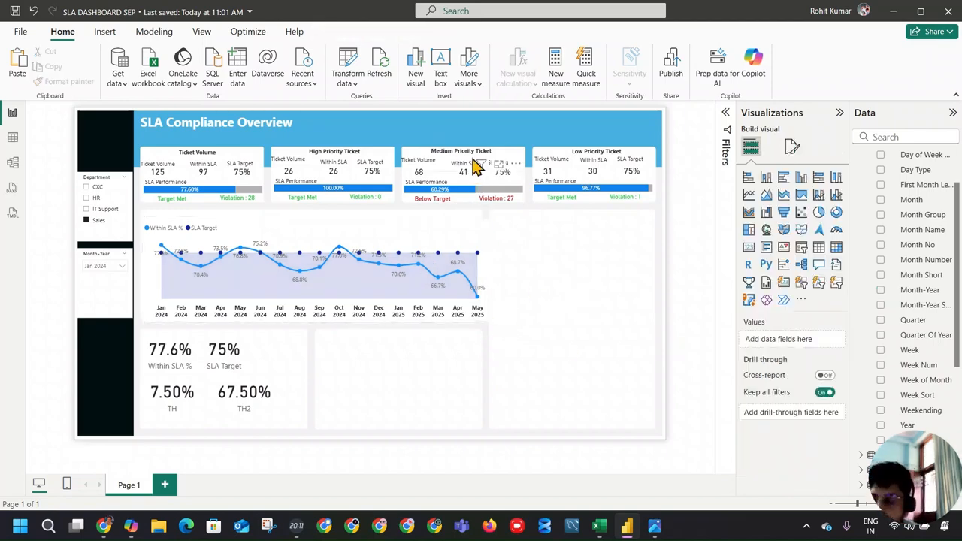
Switch the SLA line chart's data labels off and back on to compare both views
click(432, 246)
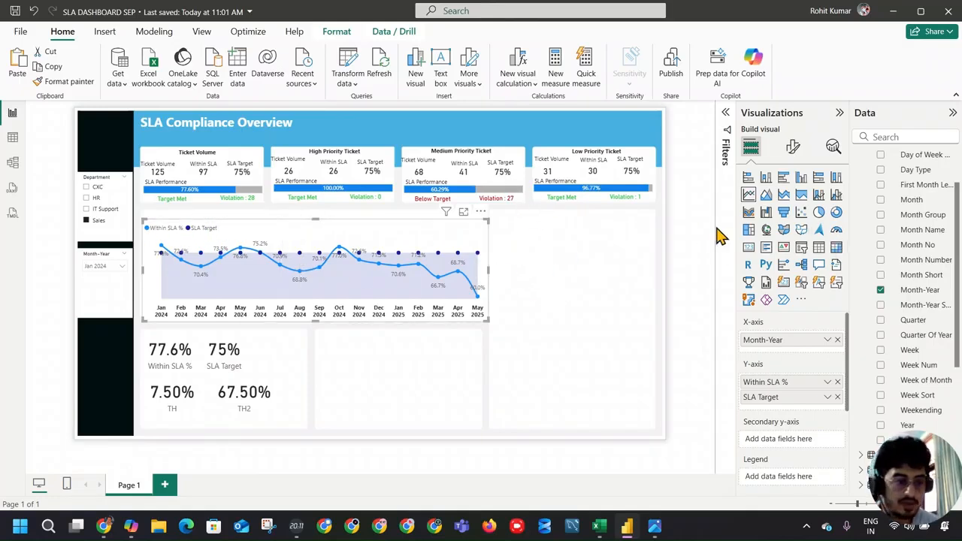
click(793, 147)
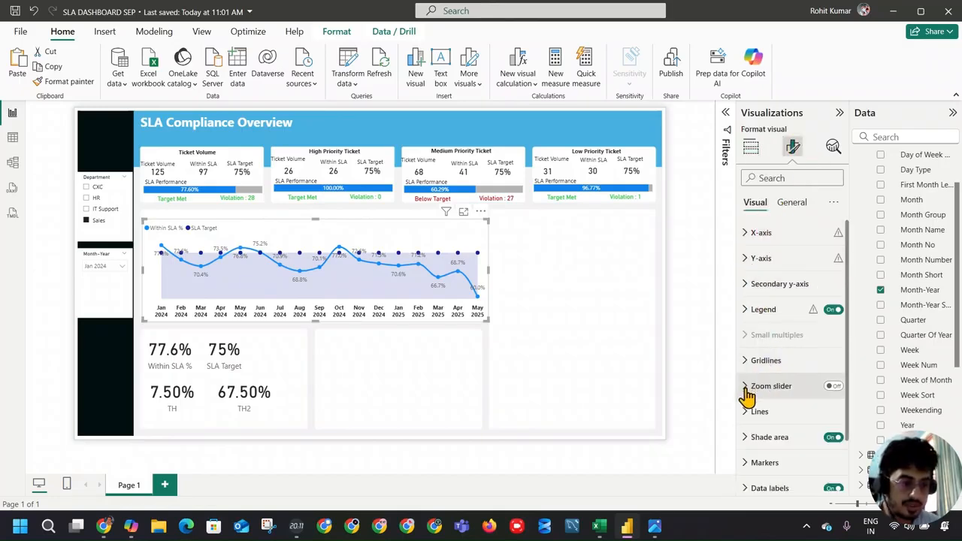
scroll(746, 392, down, 2)
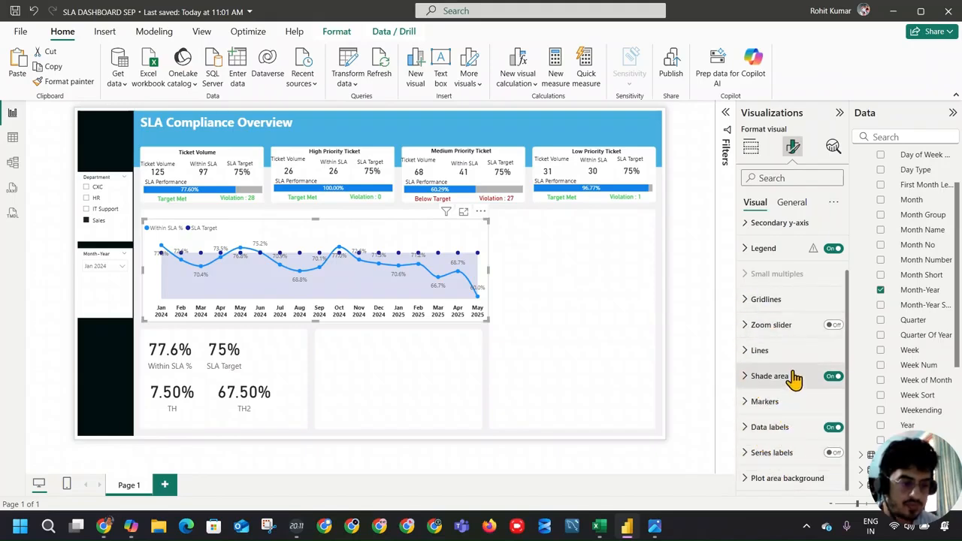
click(833, 427)
click(835, 430)
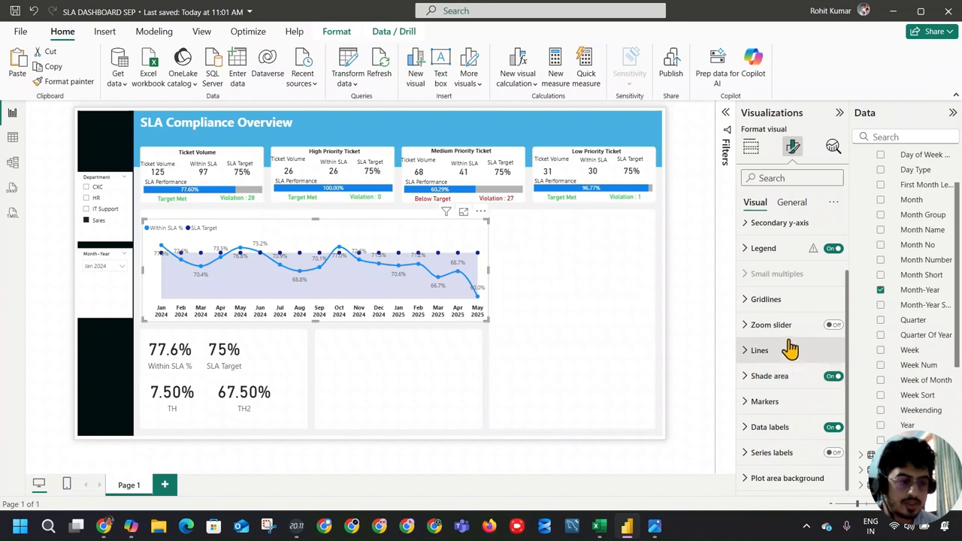
Set the line chart's legend style to Marker and its legend text size to 13
click(761, 248)
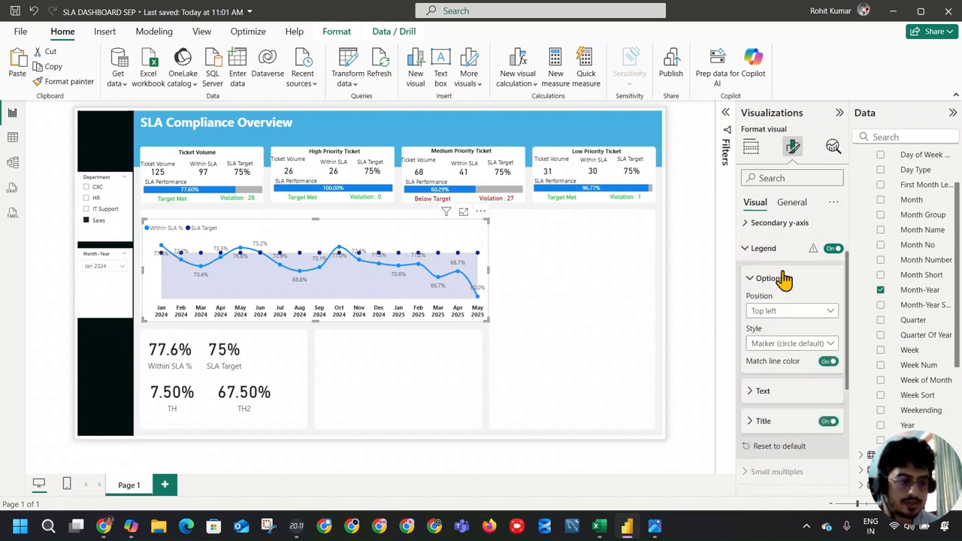
click(816, 344)
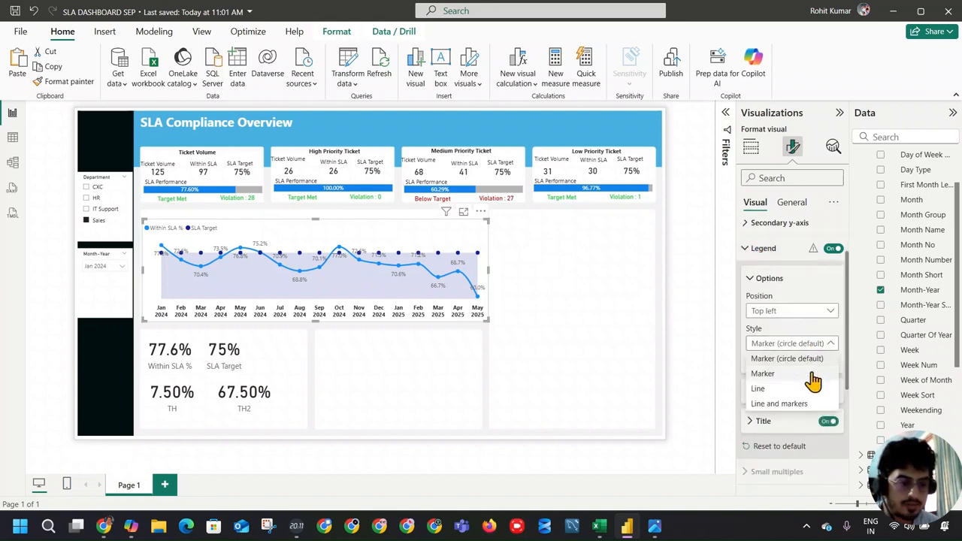
click(763, 374)
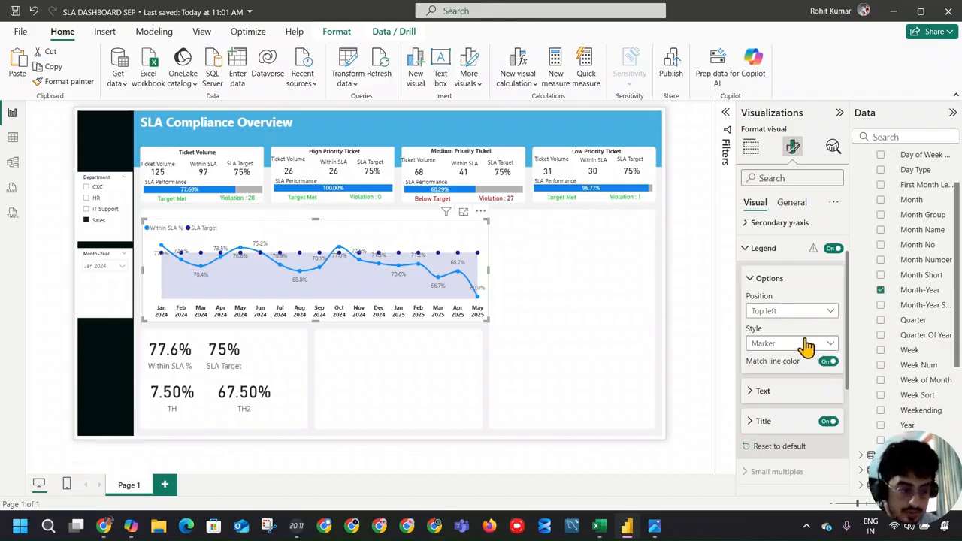
click(765, 391)
scroll(840, 376, down, 2)
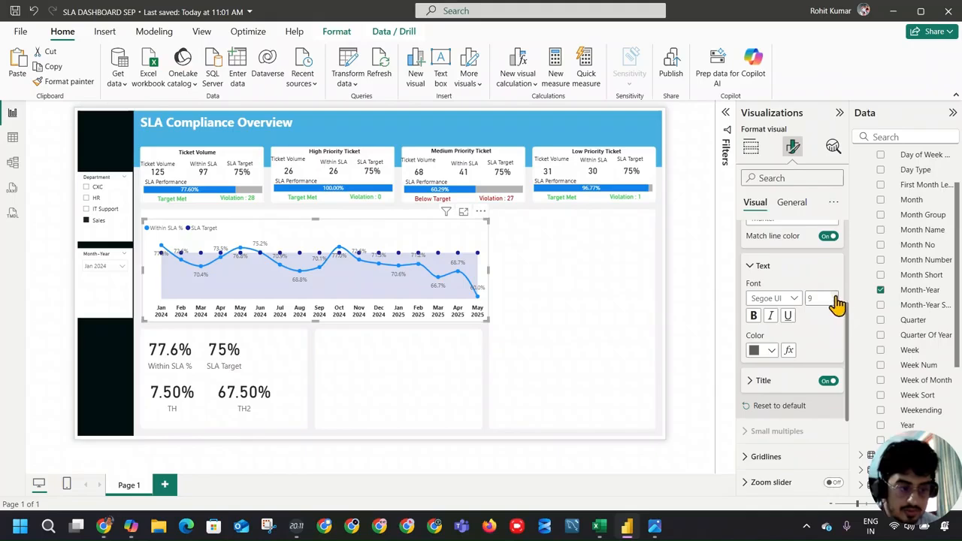
click(834, 297)
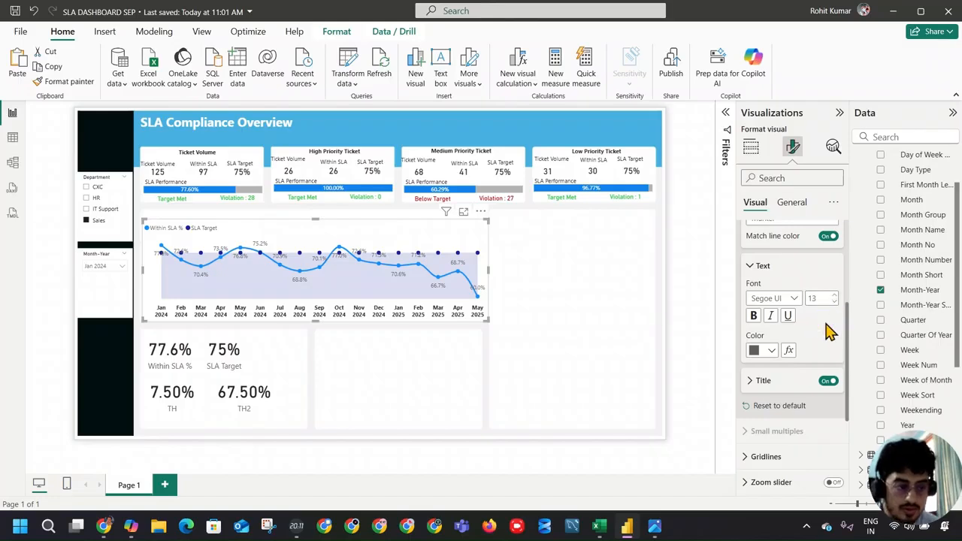
scroll(761, 301, up, 5)
click(751, 311)
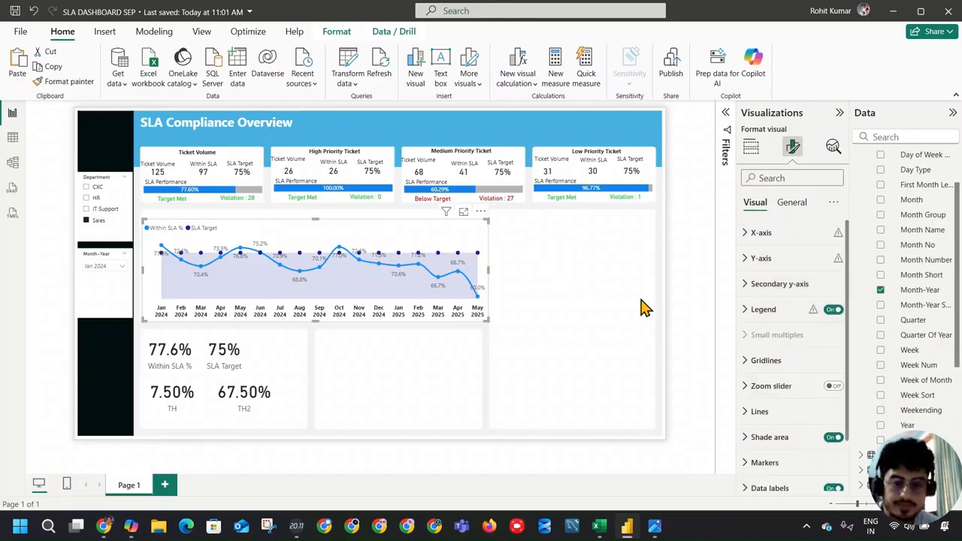
Keep the line chart's legend on, set its style to Line and markers, and set the text size to 12
click(831, 311)
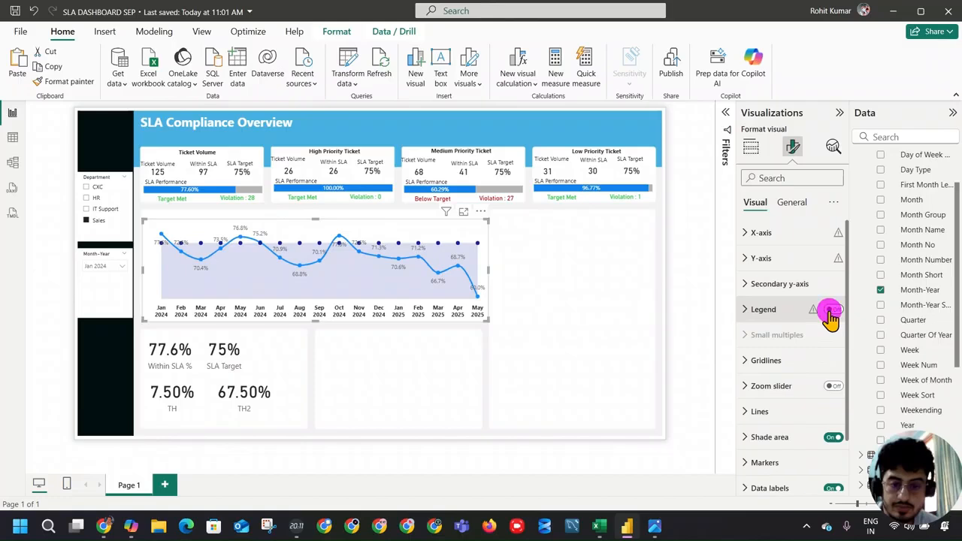
click(833, 310)
click(777, 311)
scroll(827, 316, down, 3)
scroll(819, 300, down, 1)
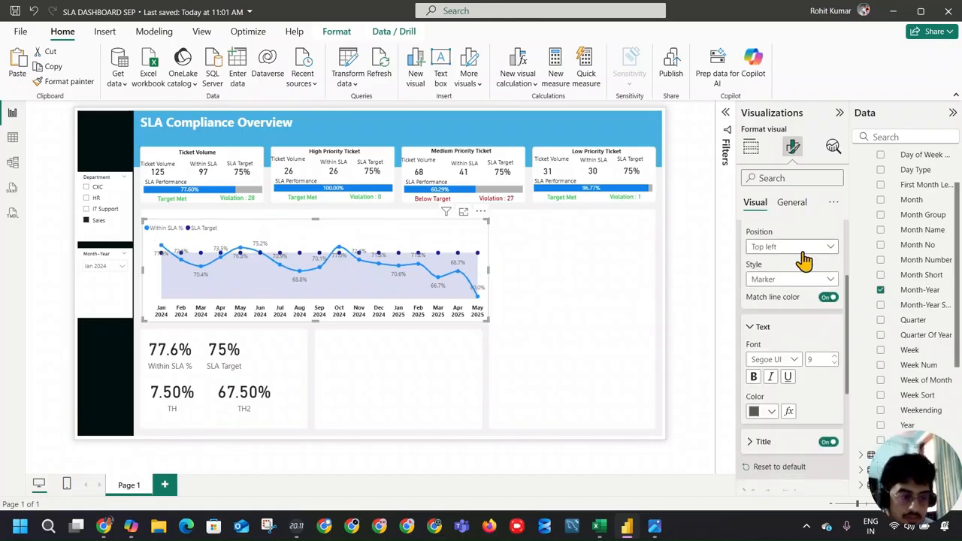
click(771, 250)
click(802, 248)
click(801, 278)
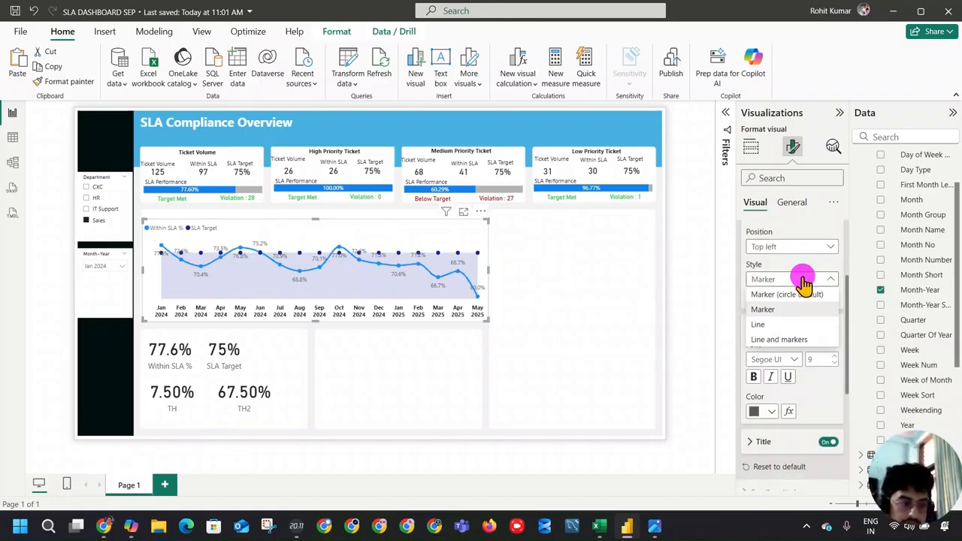
click(803, 339)
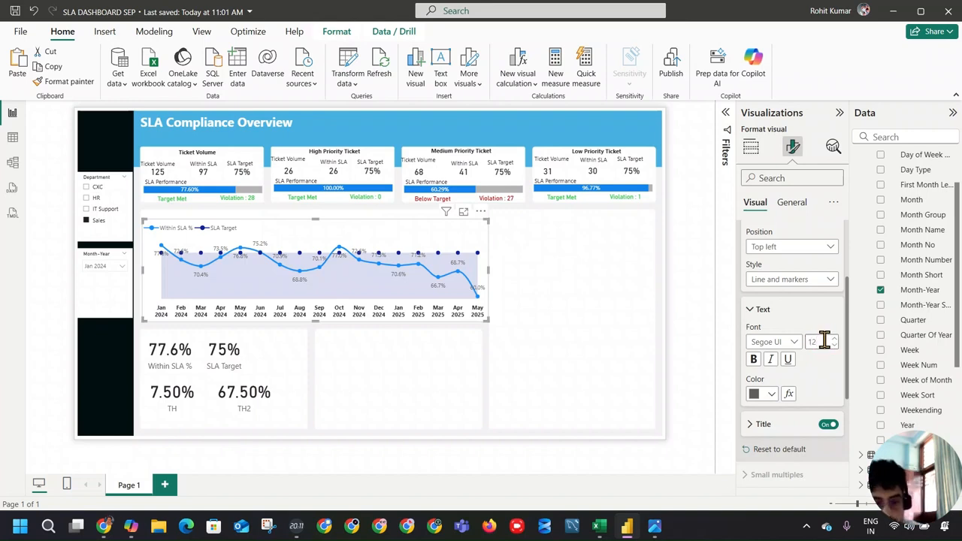
Change the legend text to a bolder Segoe UI font and color it black
click(787, 345)
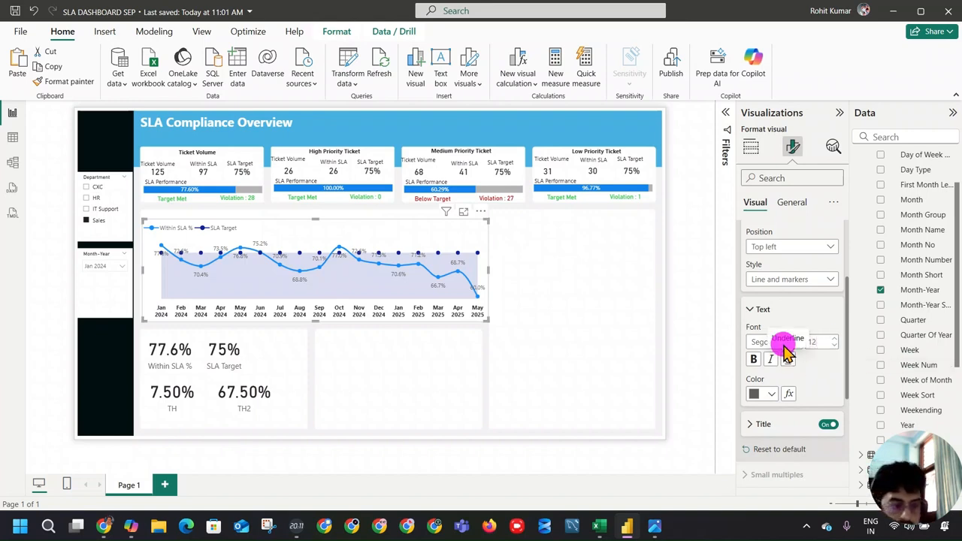
click(795, 349)
click(783, 283)
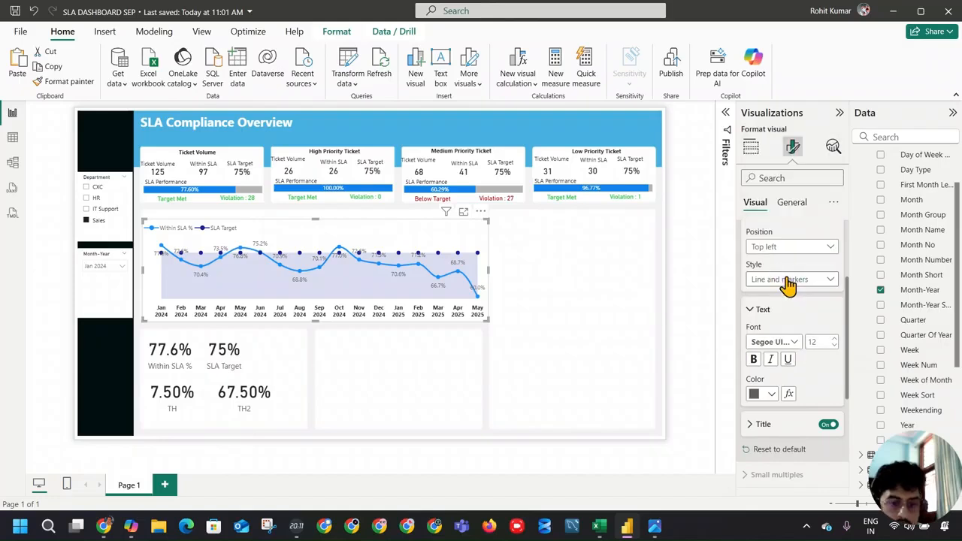
click(757, 393)
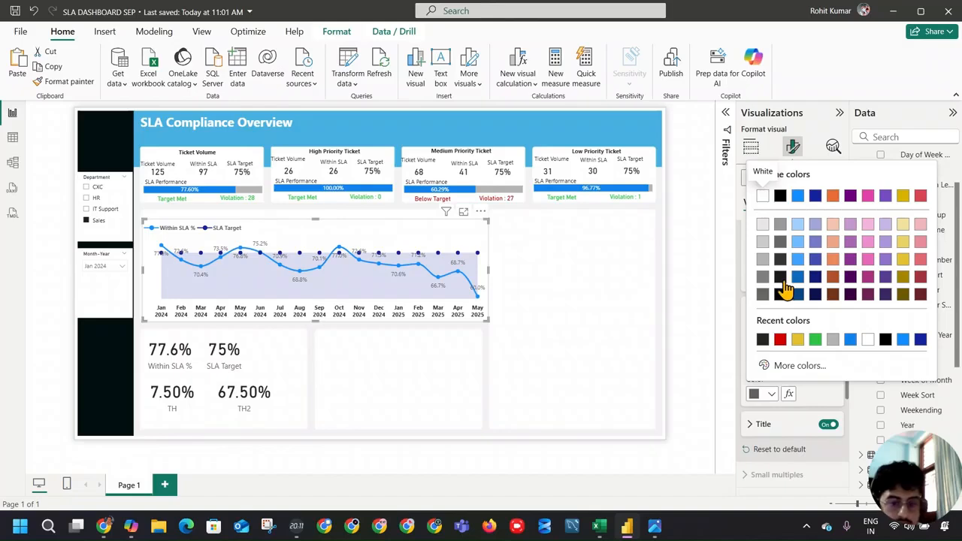
click(798, 230)
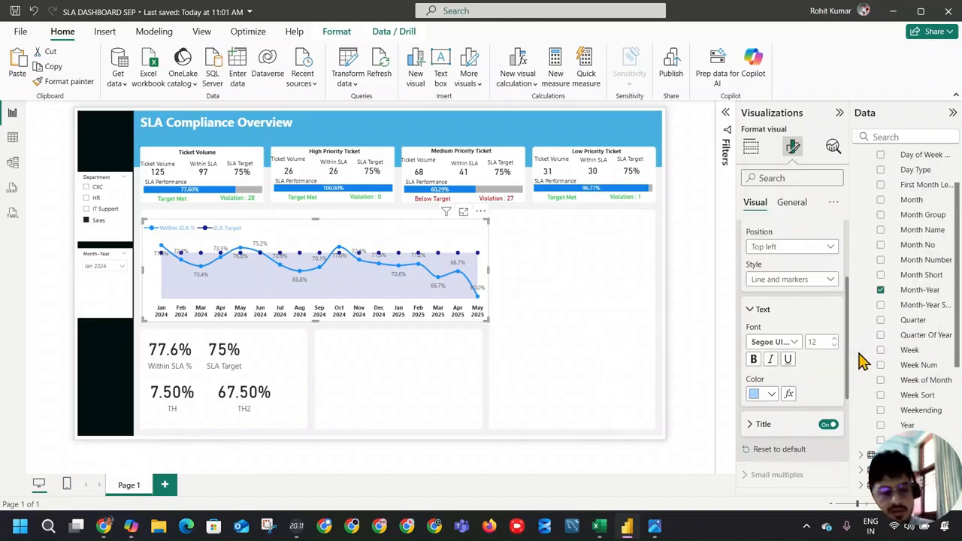
click(759, 394)
click(783, 342)
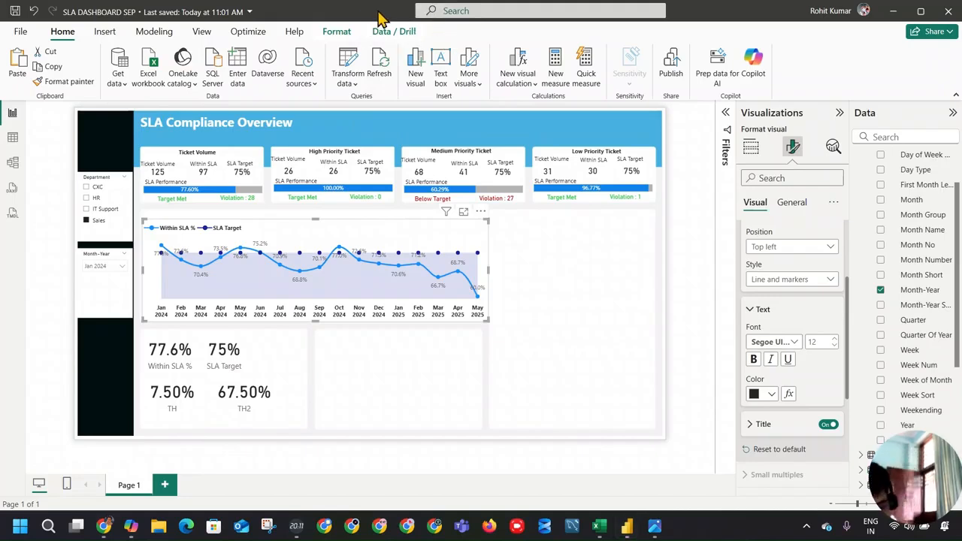
Delete the four helper cards showing Within SLA %, SLA Target, TH and TH2 from the report page
click(254, 363)
click(236, 368)
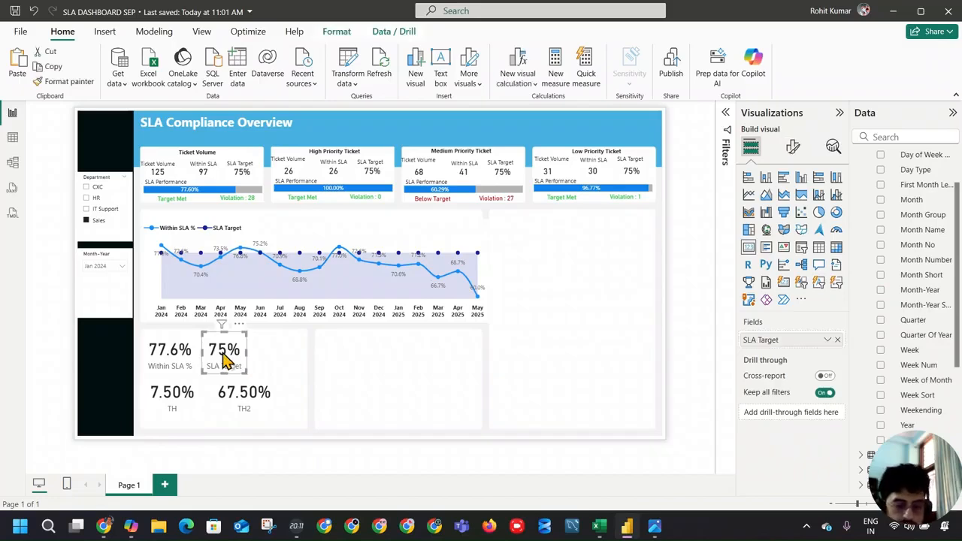
key(Delete)
click(161, 350)
key(Delete)
click(179, 397)
key(Delete)
click(218, 404)
key(Delete)
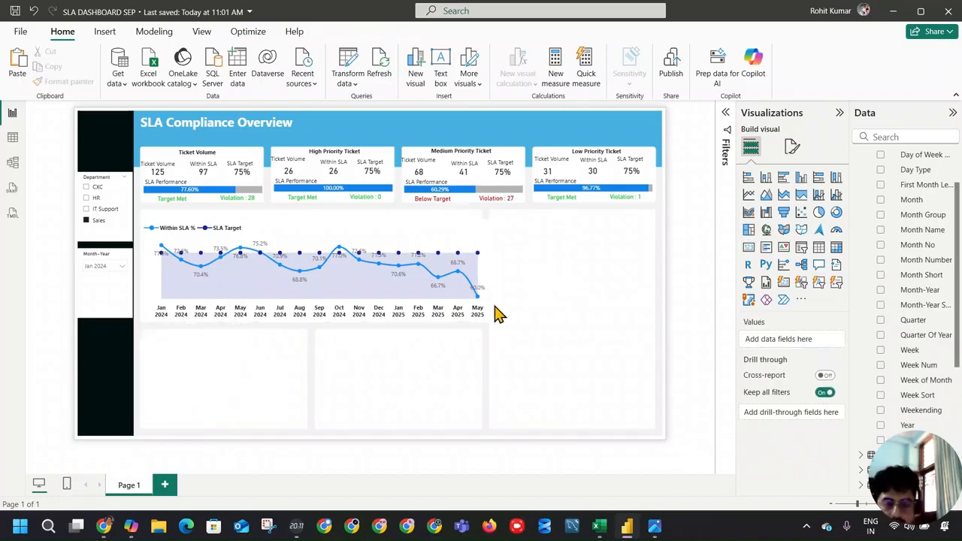
Check the reference dashboard image, insert an empty matrix beside the line chart, and narrow the chart to fit its panel
click(361, 239)
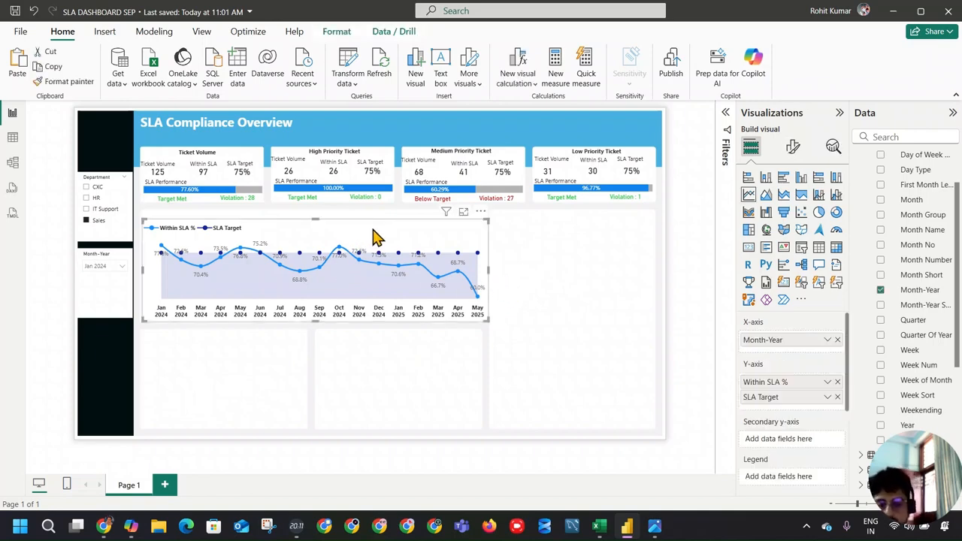
click(652, 528)
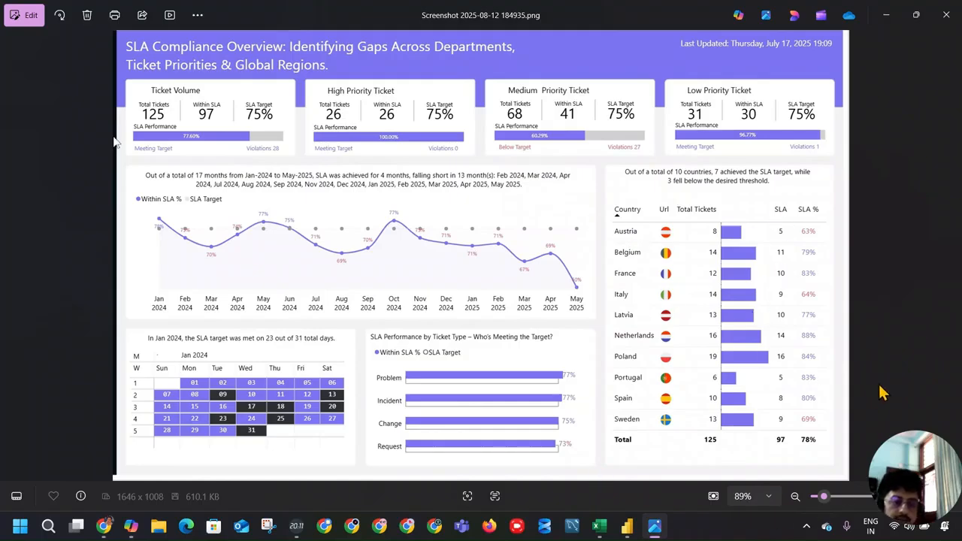
key(alt+Tab)
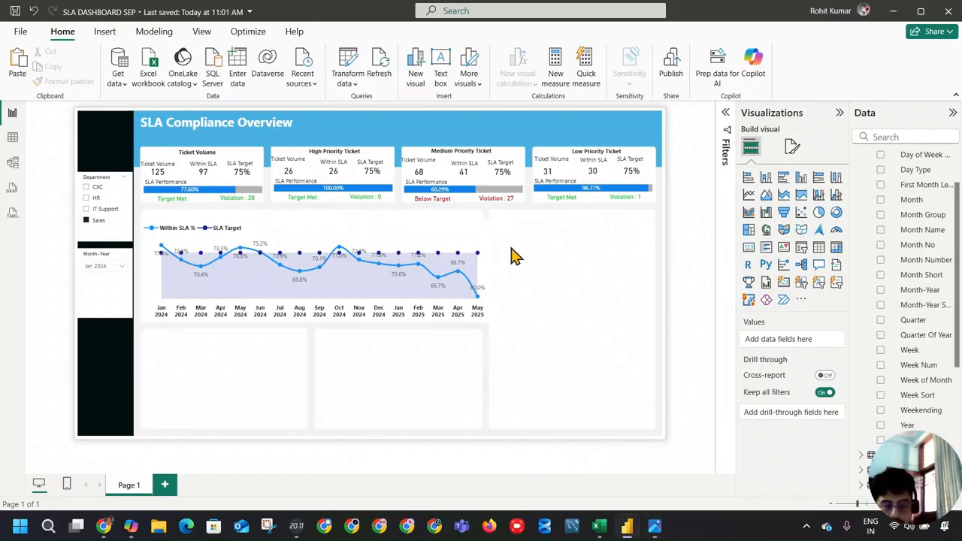
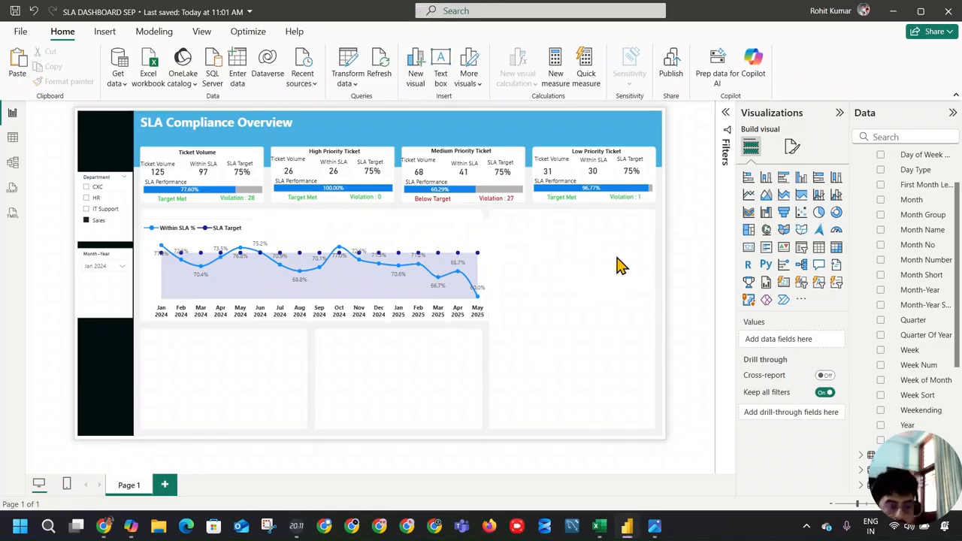
click(836, 247)
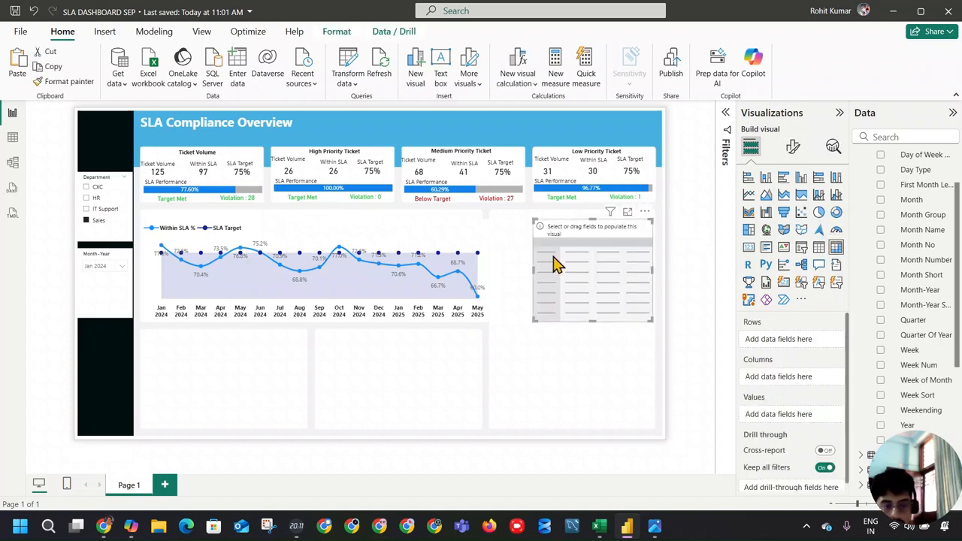
click(531, 271)
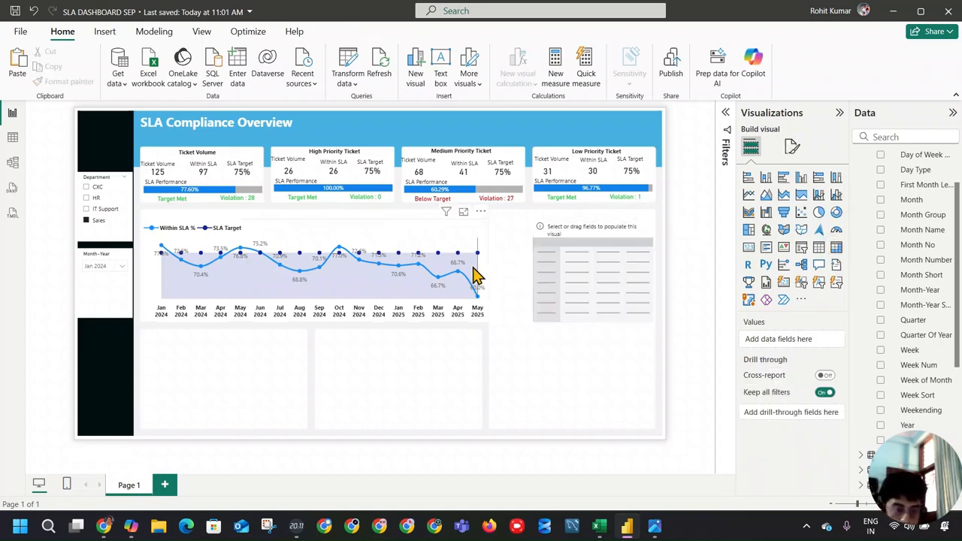
click(488, 276)
mouse_move(490, 270)
mouse_down()
mouse_move(484, 263)
mouse_move(533, 271)
mouse_move(496, 278)
mouse_up()
Enlarge the empty matrix to fill the tall blank panel beside the line chart
click(511, 284)
drag(569, 322, 617, 423)
drag(653, 322, 656, 322)
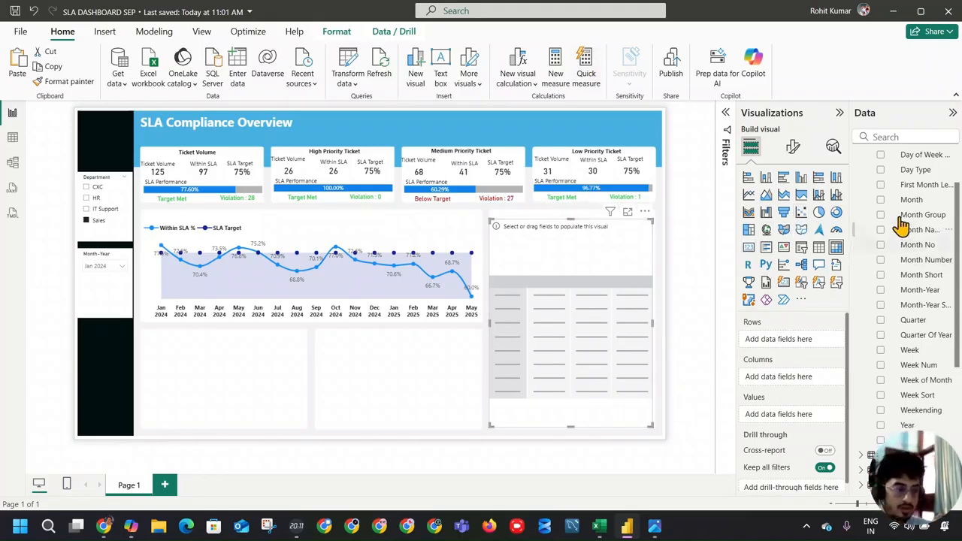
Add the Country and Url fields from the Country table to the matrix rows and expand all rows down one level
scroll(904, 232, up, 2)
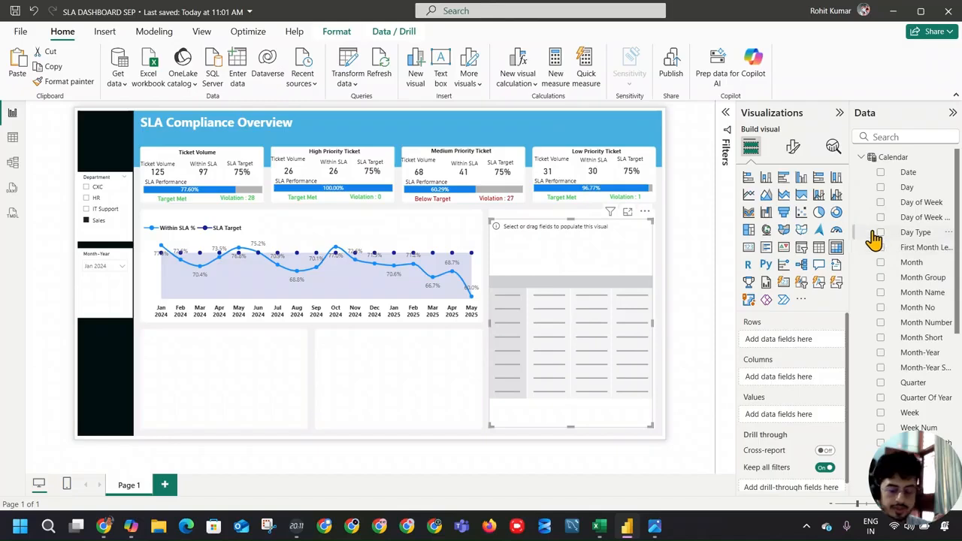
scroll(932, 294, down, 3)
scroll(932, 298, up, 3)
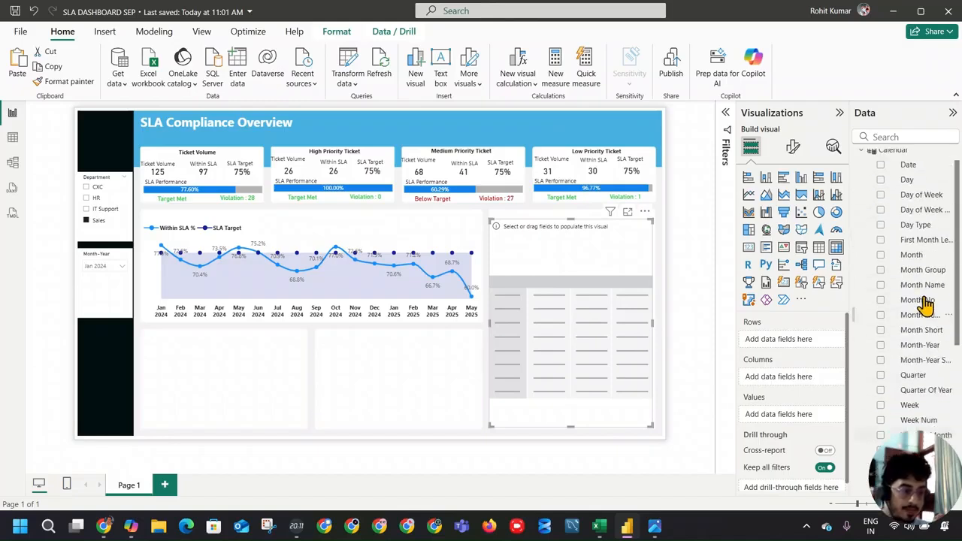
click(861, 157)
click(861, 217)
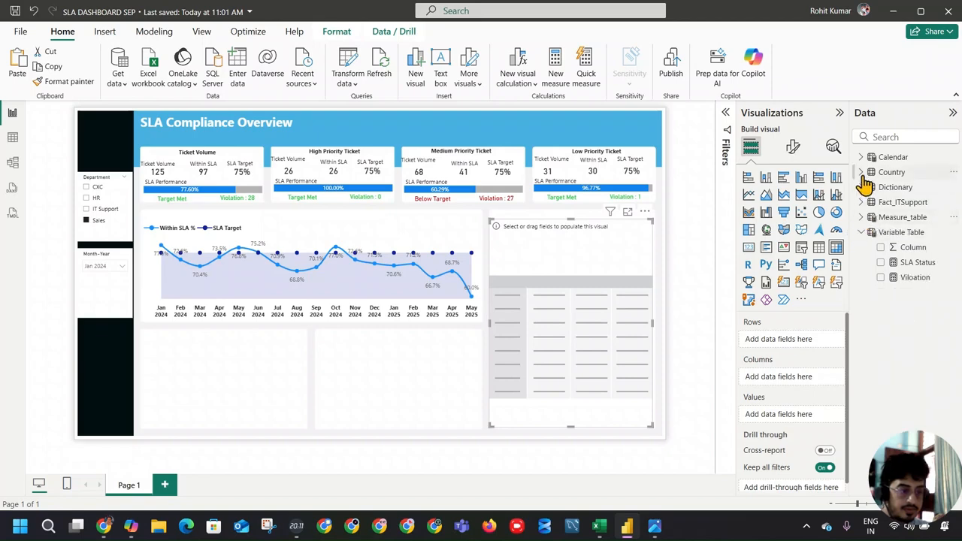
click(860, 172)
drag(905, 192, 800, 350)
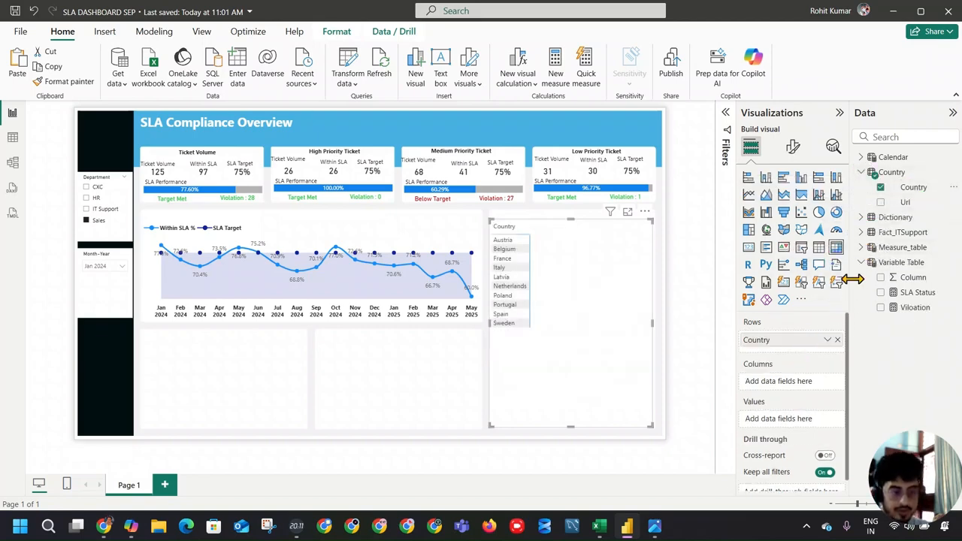
drag(904, 201, 797, 353)
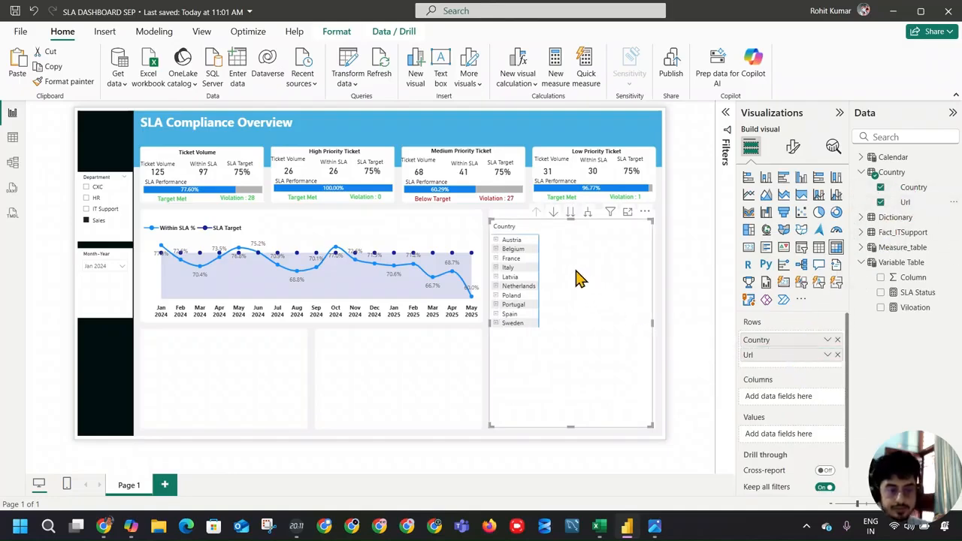
click(585, 218)
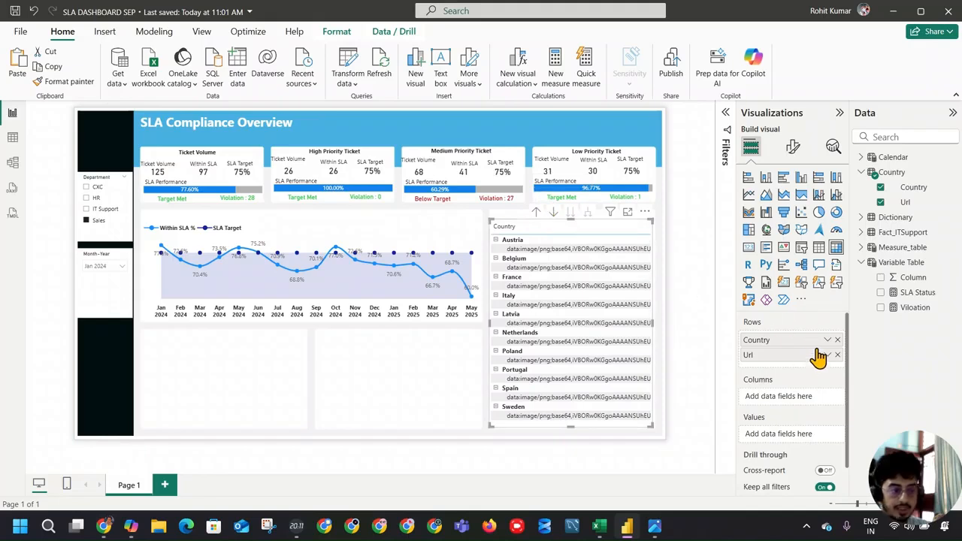
Set the data category of the Url column to Image URL
click(905, 203)
click(433, 80)
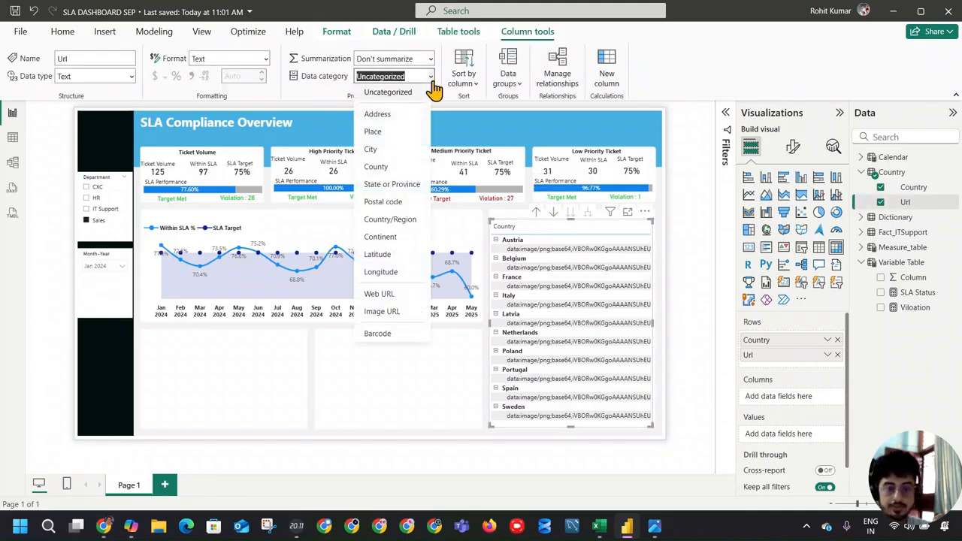
click(403, 310)
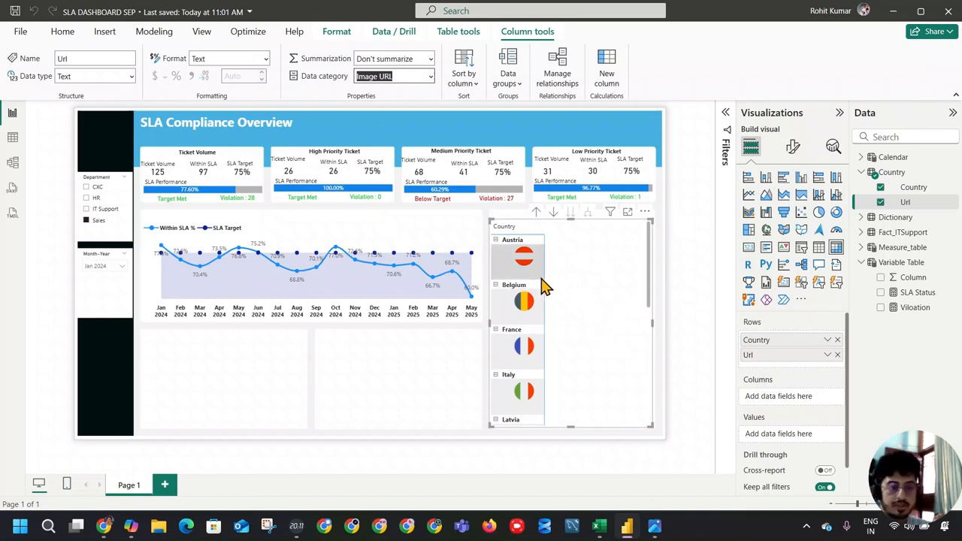
click(553, 212)
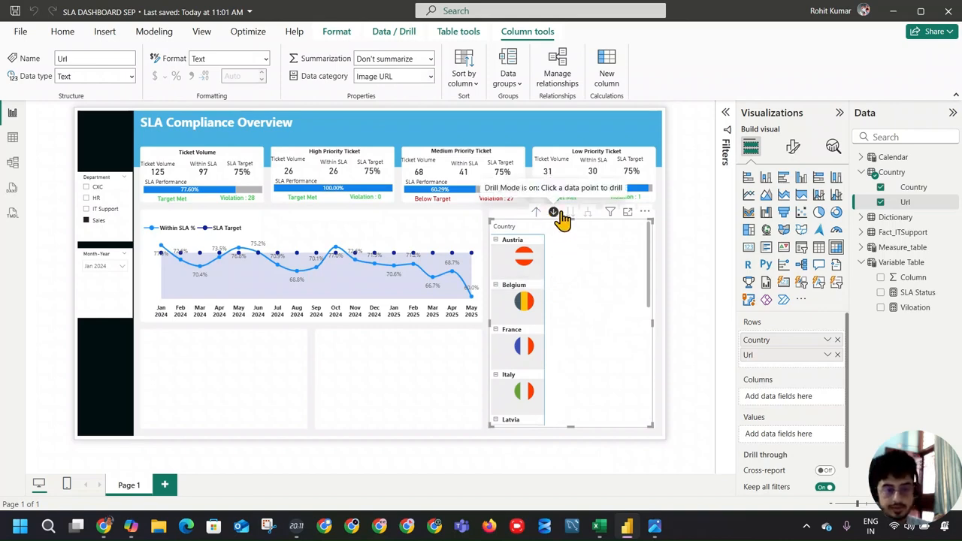
click(800, 355)
mouse_move(799, 361)
mouse_down()
mouse_move(806, 400)
mouse_move(798, 356)
mouse_up()
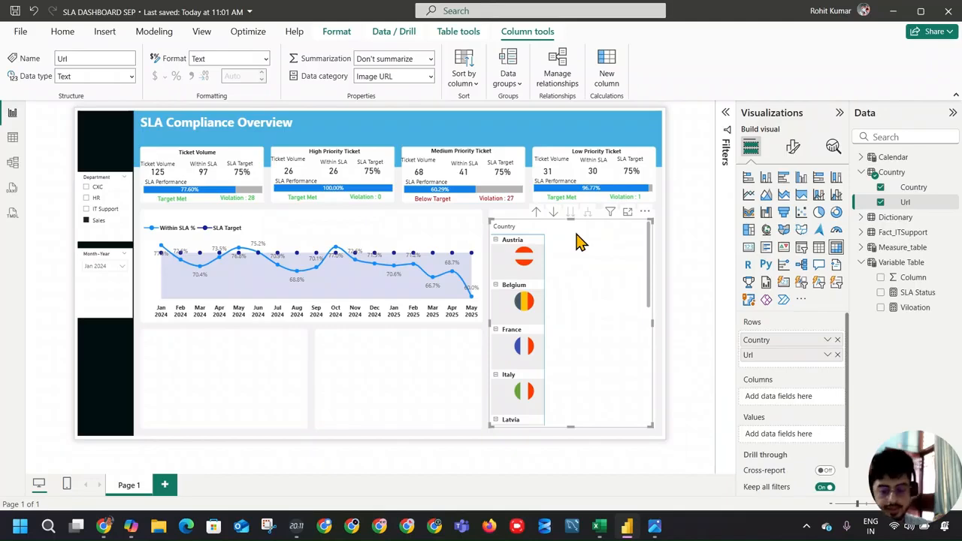
Convert the country matrix to a table and look through its flag rows
click(820, 250)
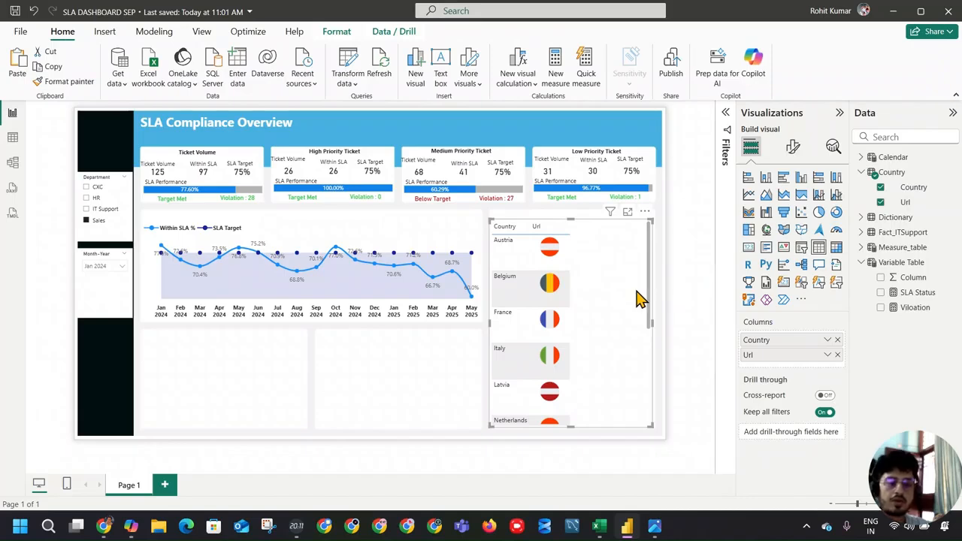
scroll(631, 296, down, 3)
scroll(631, 299, up, 3)
scroll(631, 301, down, 5)
scroll(629, 300, up, 5)
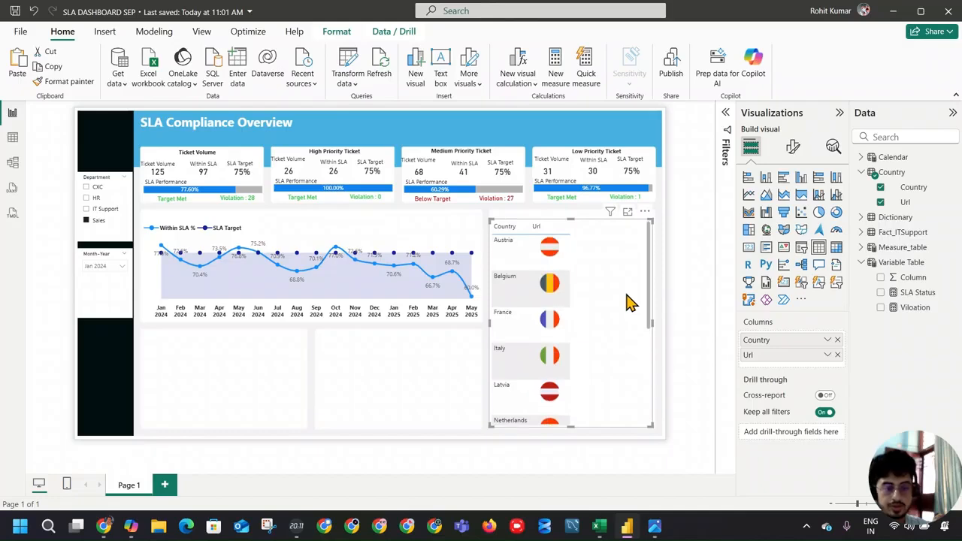
Switch the country table's horizontal gridlines off and back on to compare both looks
click(796, 150)
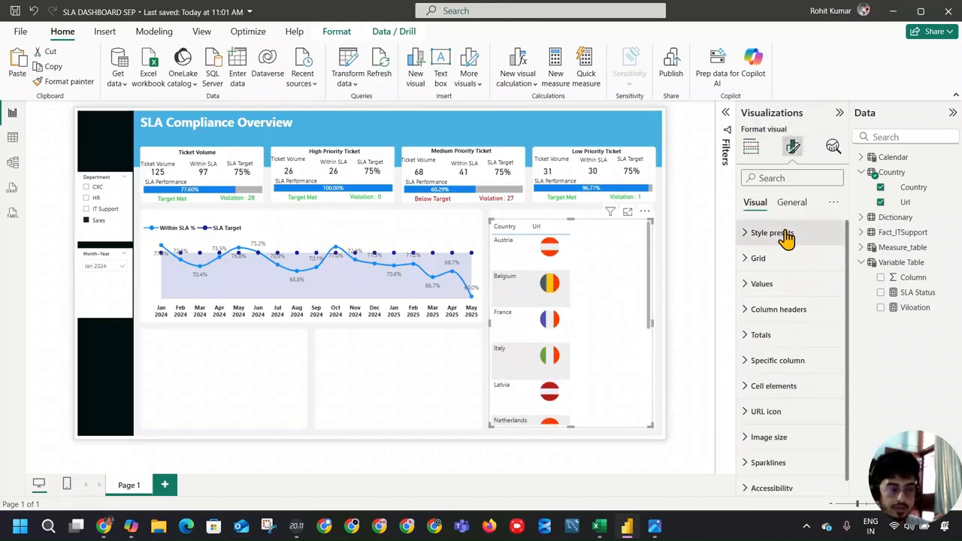
click(775, 258)
click(829, 292)
click(829, 292)
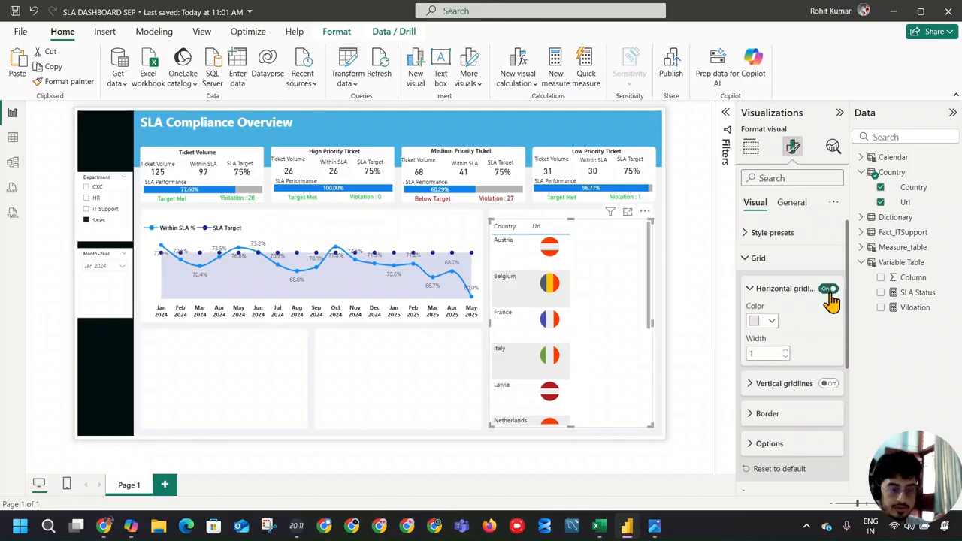
click(765, 257)
Try the None and Minimal style presets on the country table, and apply the Bold header preset
click(772, 232)
click(794, 275)
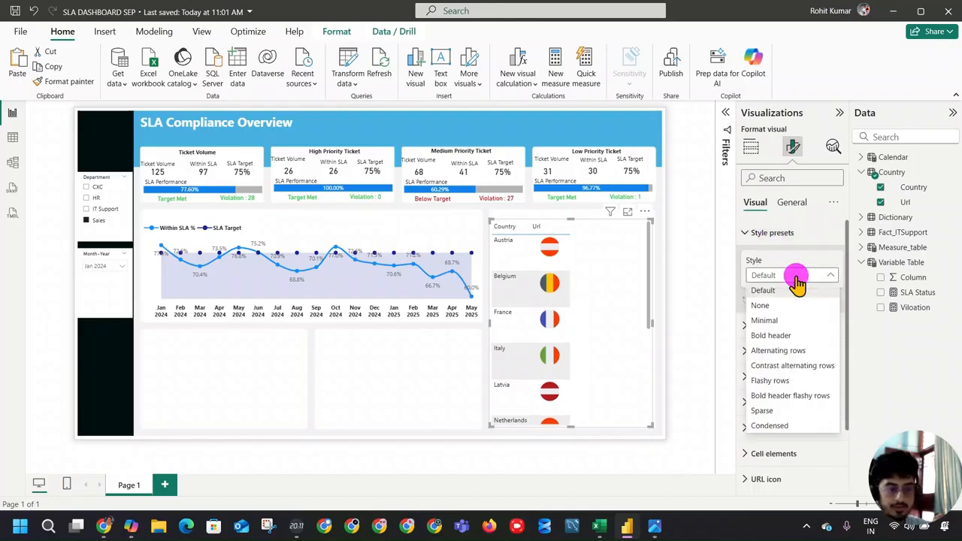
click(793, 308)
click(796, 275)
click(800, 320)
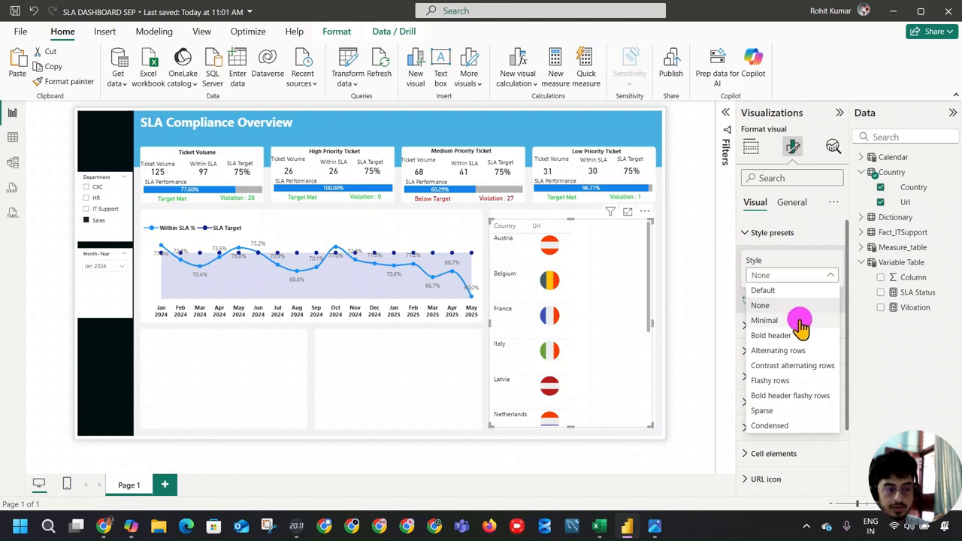
click(799, 280)
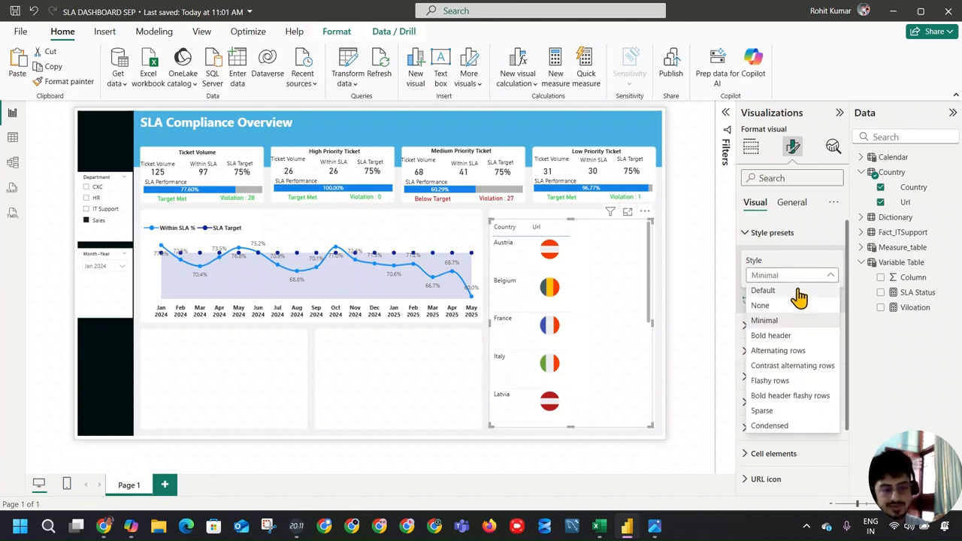
click(793, 306)
click(799, 280)
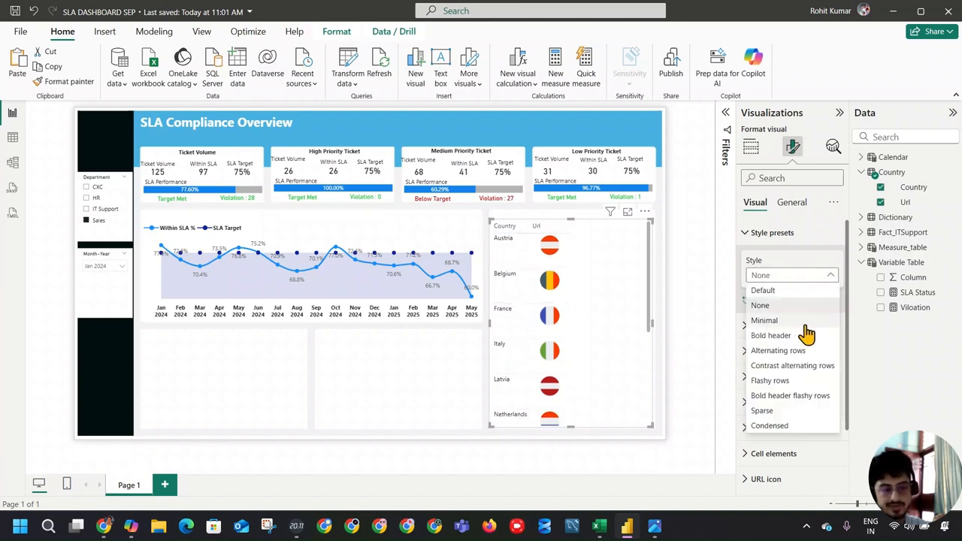
click(805, 335)
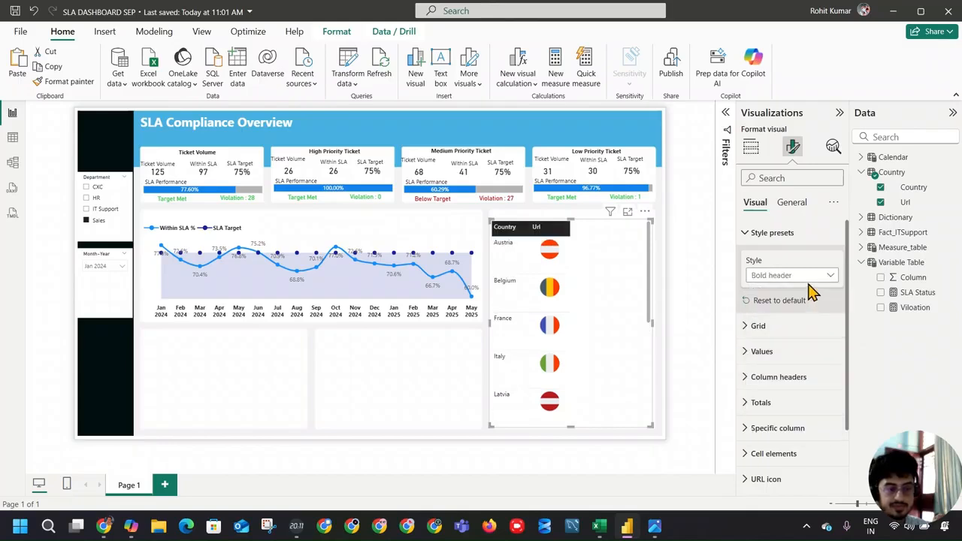
click(659, 309)
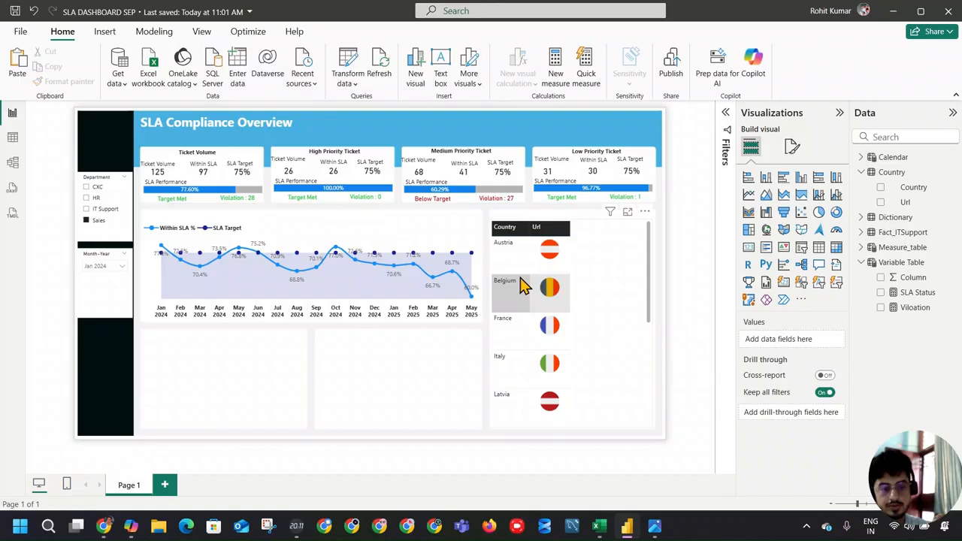
Reduce the country table's flag image size to 69 px high and 64 px wide
click(612, 275)
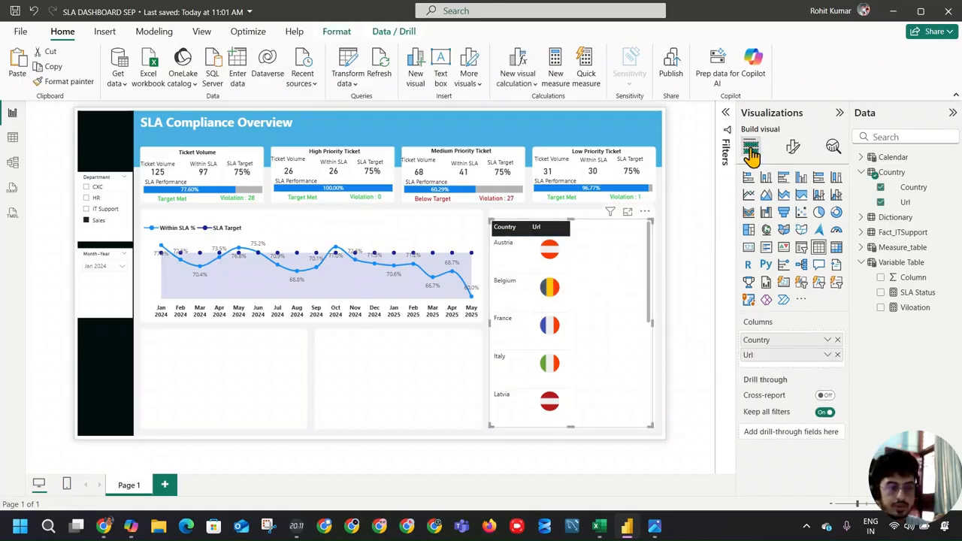
click(791, 146)
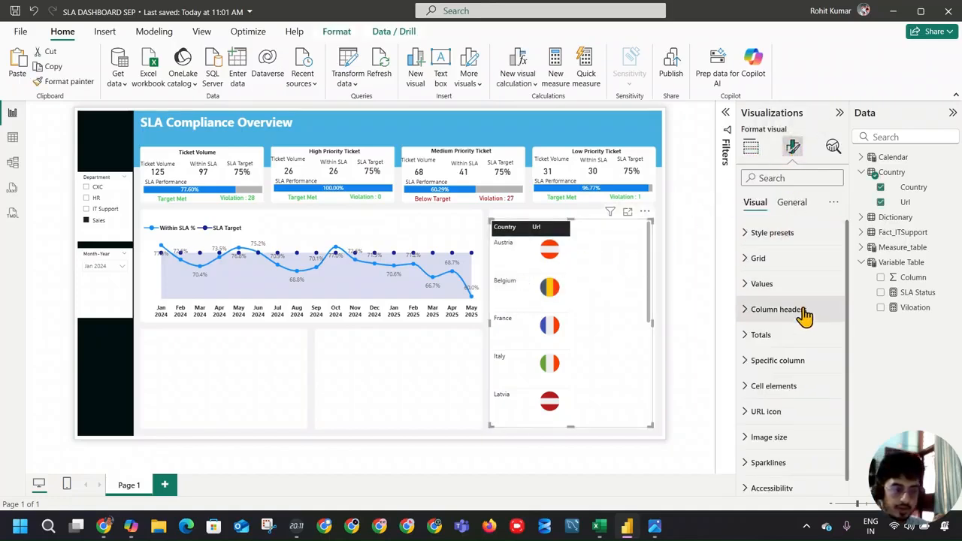
click(786, 426)
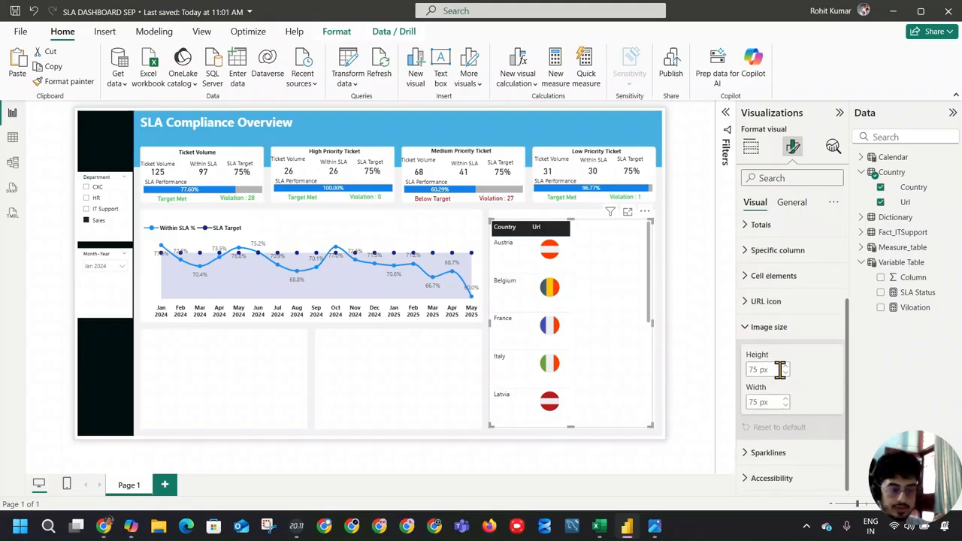
click(785, 373)
click(786, 374)
click(786, 375)
click(787, 404)
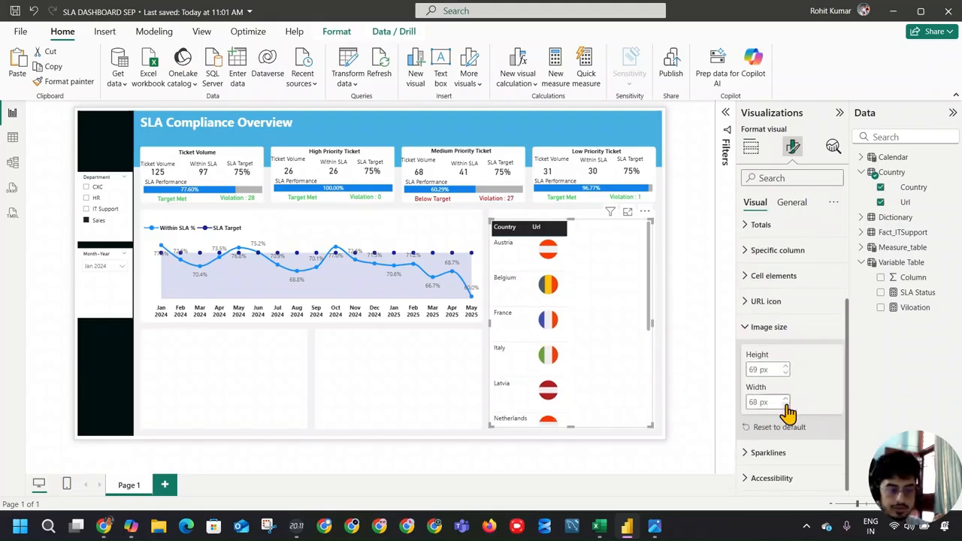
click(786, 406)
click(786, 405)
click(786, 406)
click(786, 405)
Lower the flag image height in the country table to 48 px
click(786, 372)
click(786, 373)
click(786, 372)
click(787, 376)
click(787, 375)
click(786, 376)
click(786, 376)
click(786, 376)
click(784, 378)
click(785, 378)
click(785, 378)
click(785, 378)
click(785, 379)
click(785, 378)
click(785, 378)
click(785, 378)
click(785, 378)
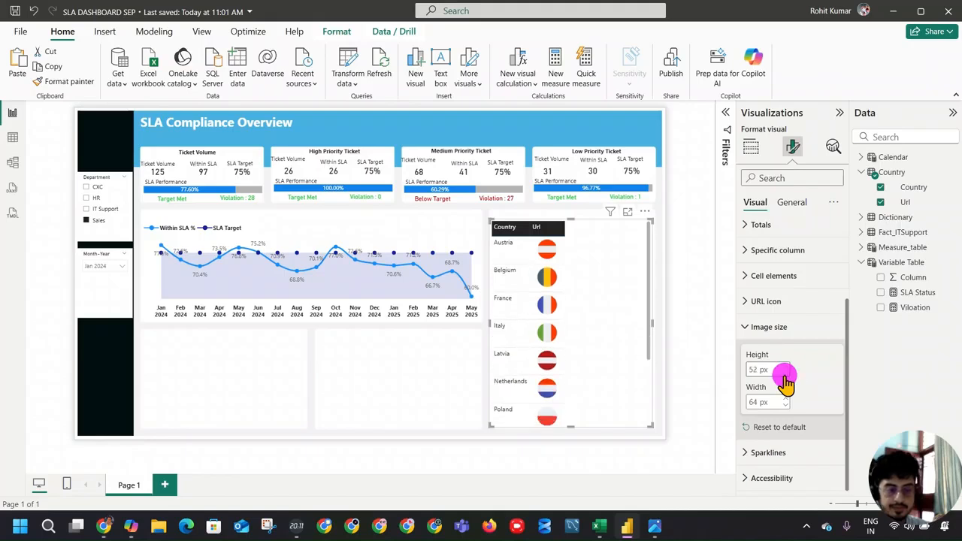
click(785, 378)
click(785, 378)
click(785, 378)
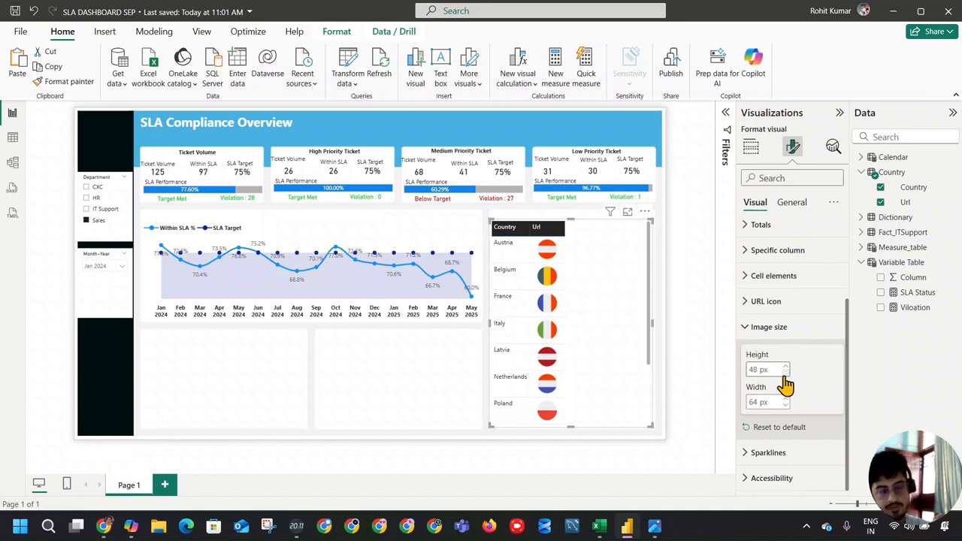
Reduce the country table's flag image height to 30 px
click(785, 378)
click(784, 378)
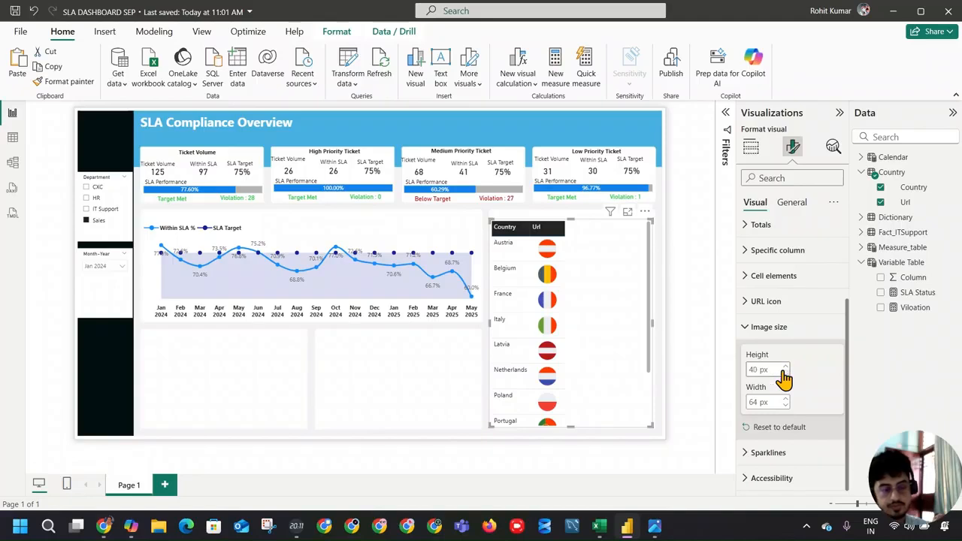
click(784, 378)
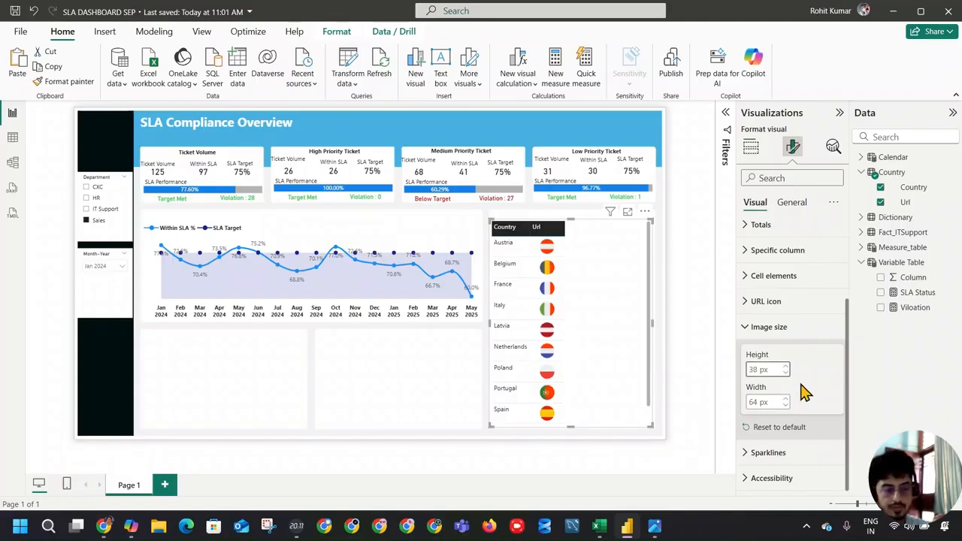
click(784, 372)
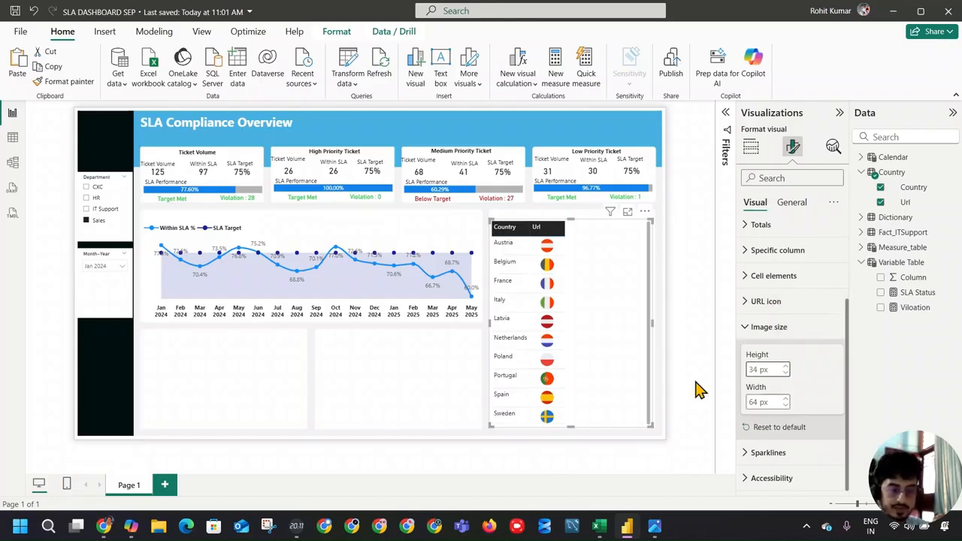
click(785, 373)
click(784, 373)
click(785, 373)
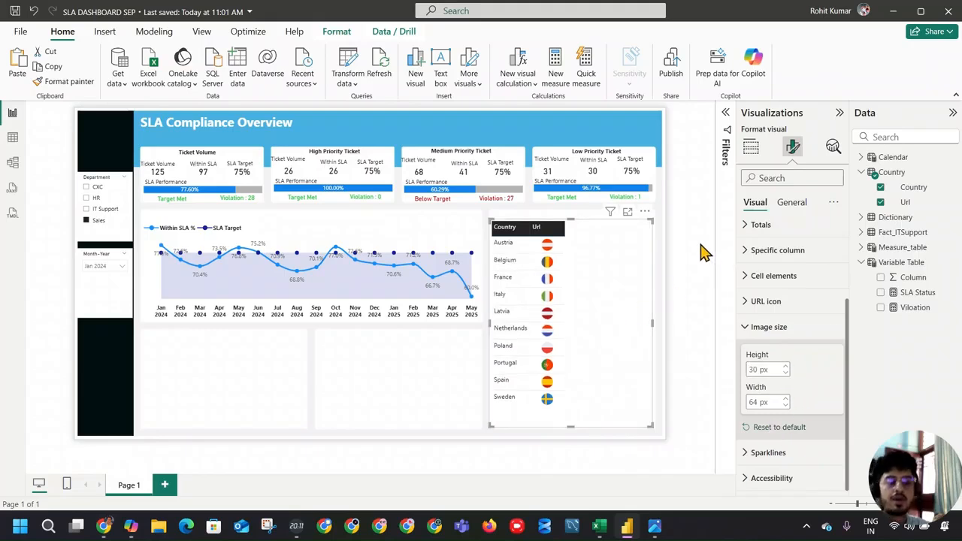
Add the Total Tickets measure from Measure_table as a column after Url in the country table
click(751, 147)
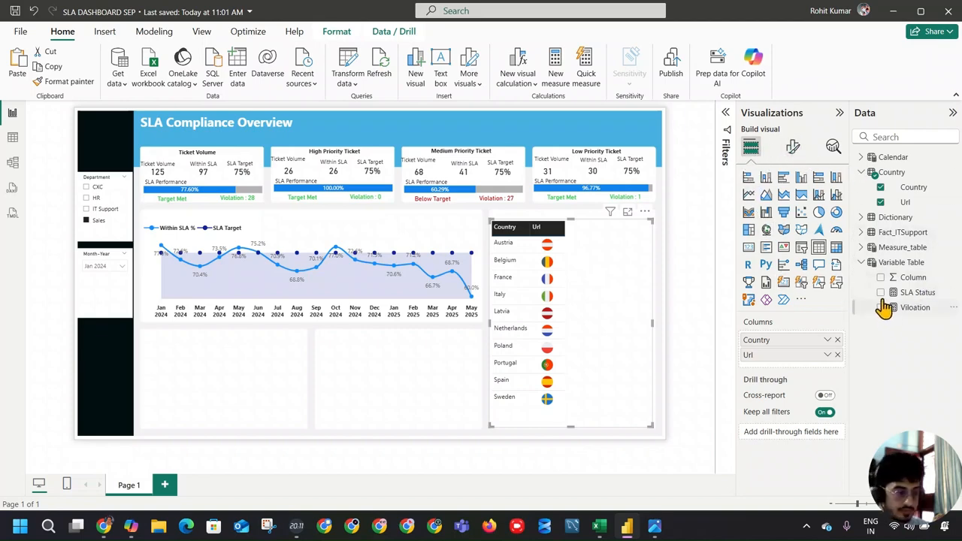
click(862, 248)
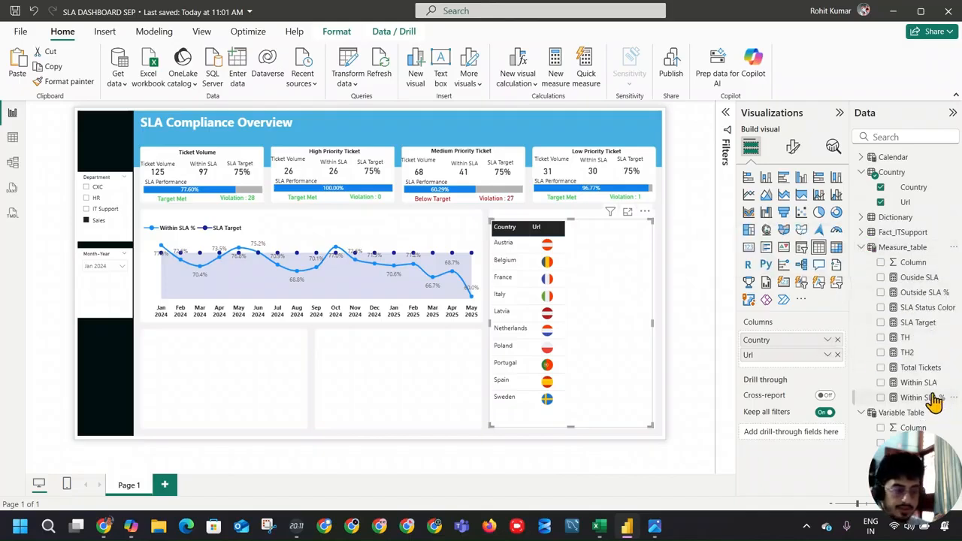
drag(917, 374, 806, 370)
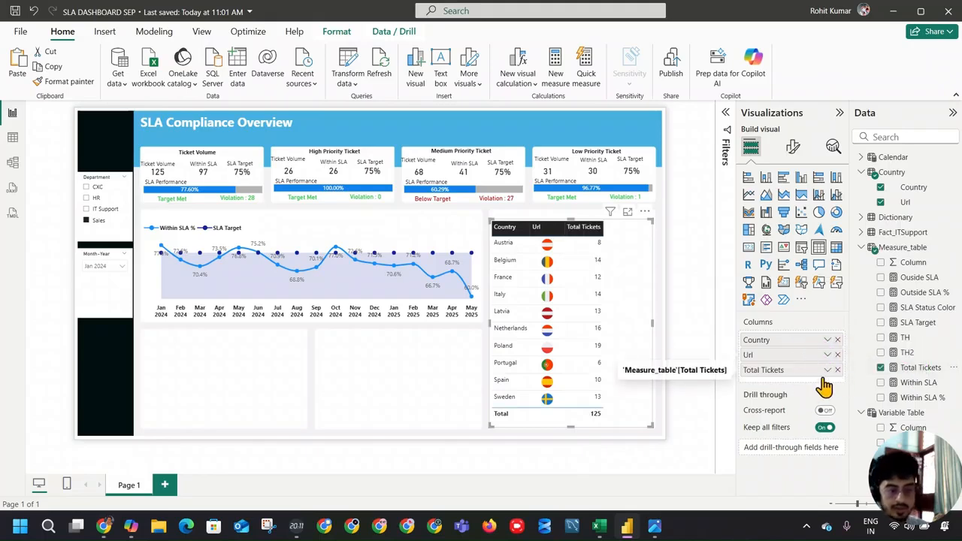
Create the measure Total Tickets2 = DISTINCTCOUNT(Fact_ITSupport[Ticket ID])+0 from a copy of the Total Tickets formula and add it to the country table
click(919, 367)
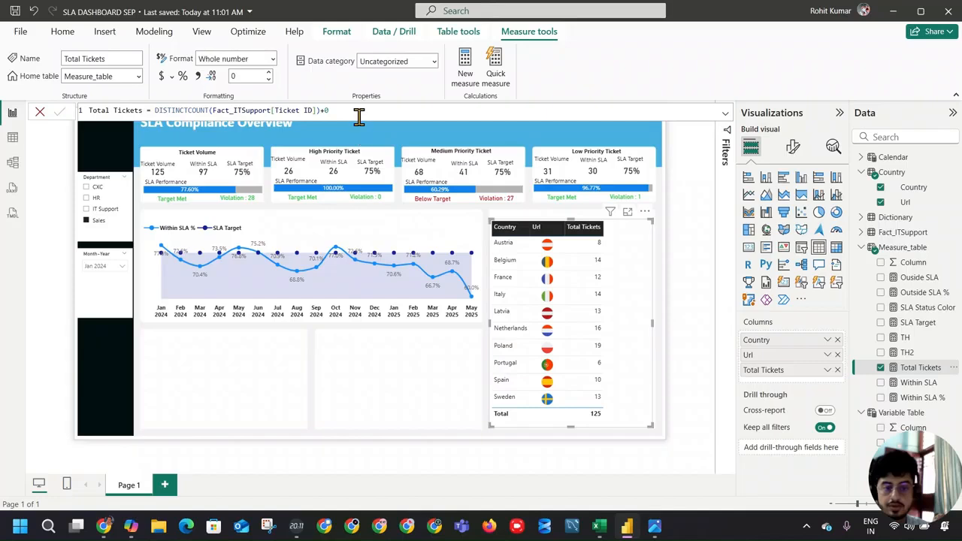
drag(359, 112, 46, 110)
key(ctrl+c)
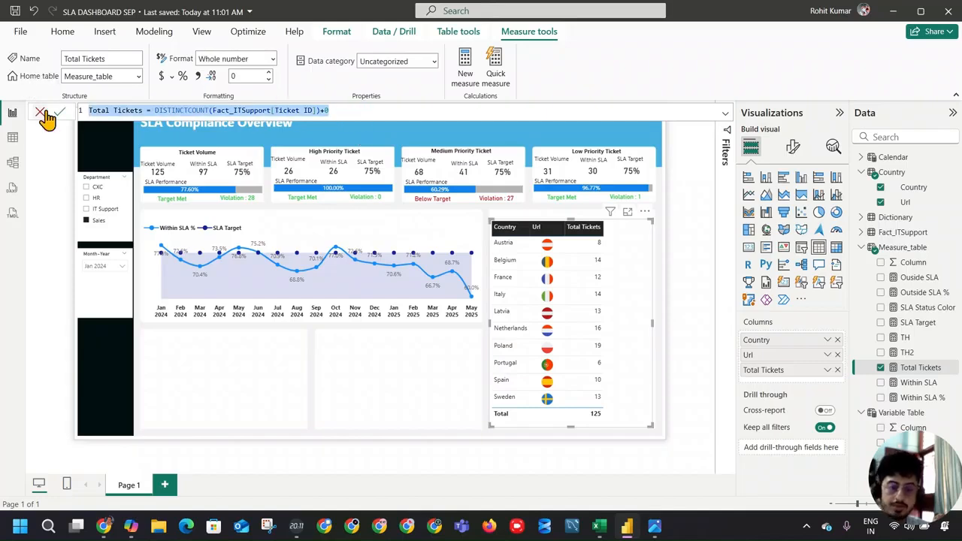
click(460, 80)
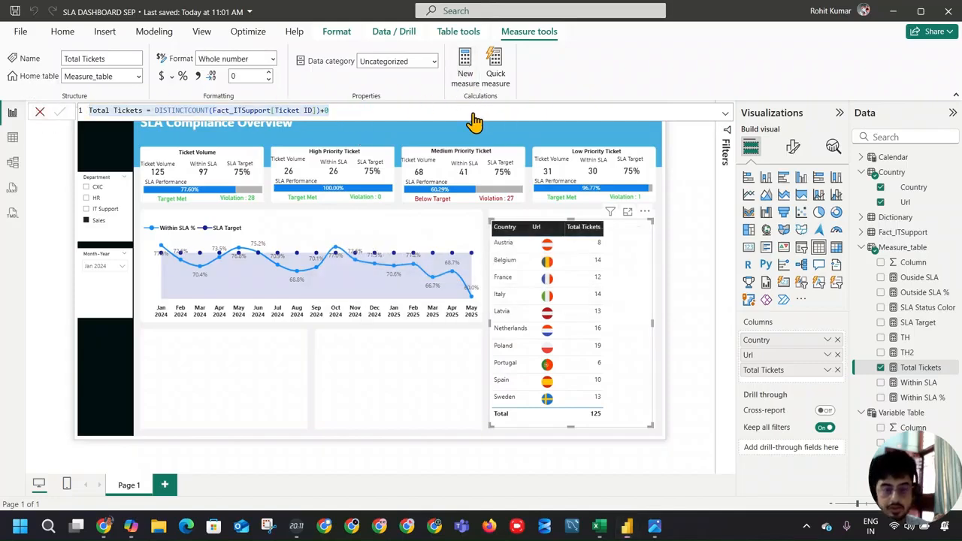
drag(356, 110, 61, 105)
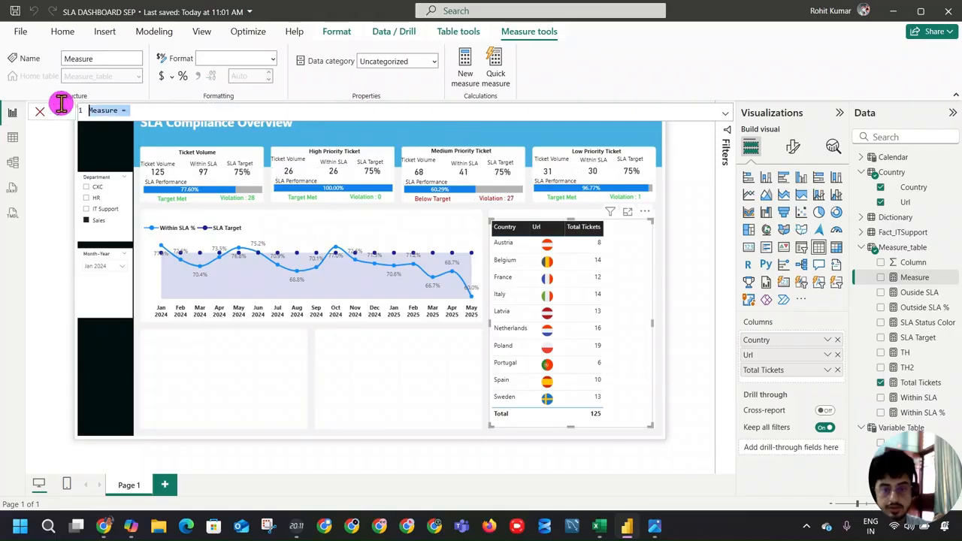
key(ctrl+v)
click(143, 110)
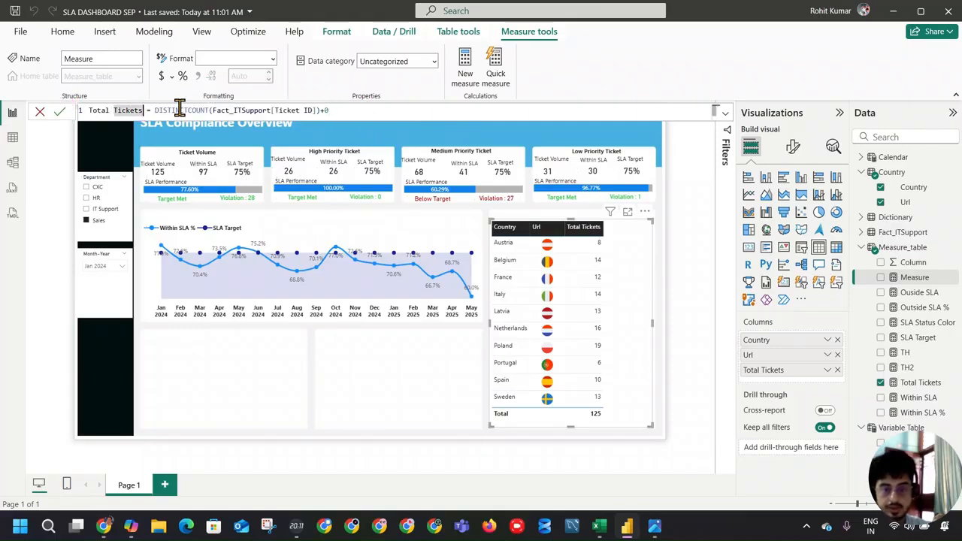
text(2)
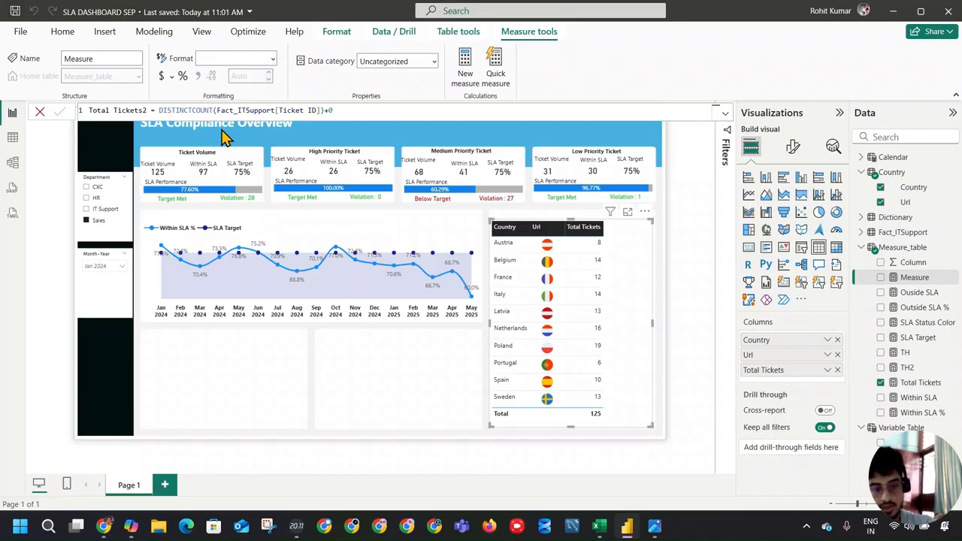
key(Return)
drag(921, 382, 827, 385)
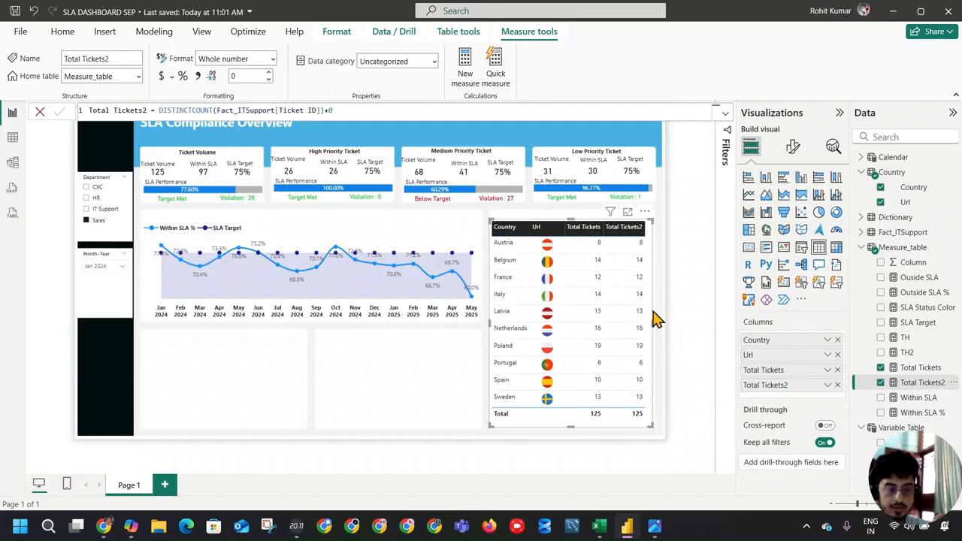
Set the country table's values font size to 8 and narrow the Url column slightly
scroll(584, 281, up, 3)
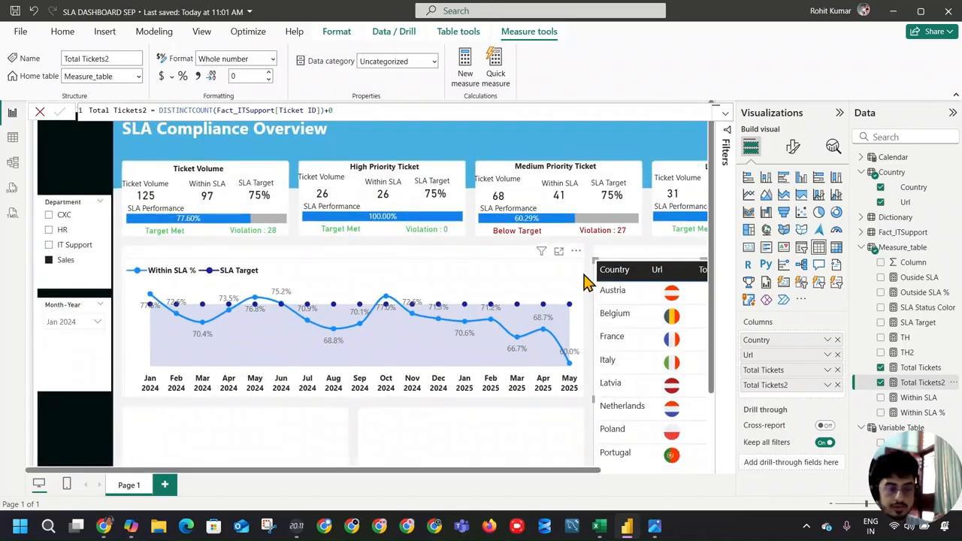
scroll(584, 281, down, 2)
click(788, 150)
click(782, 235)
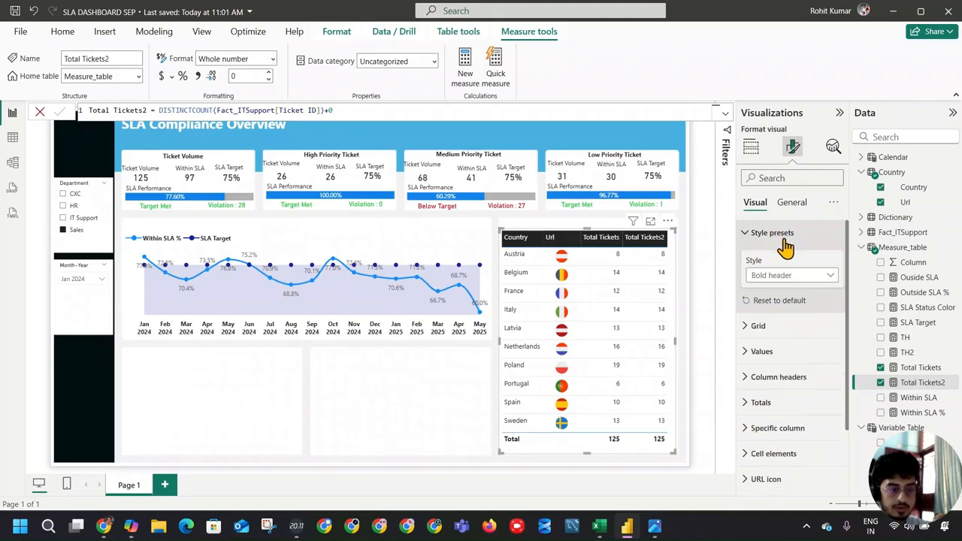
click(782, 239)
click(775, 284)
click(833, 349)
click(834, 351)
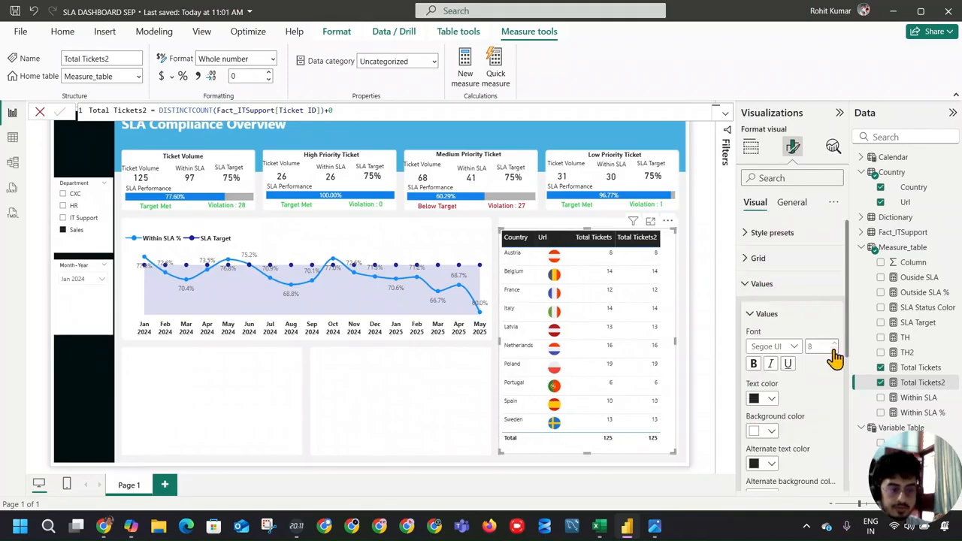
click(572, 237)
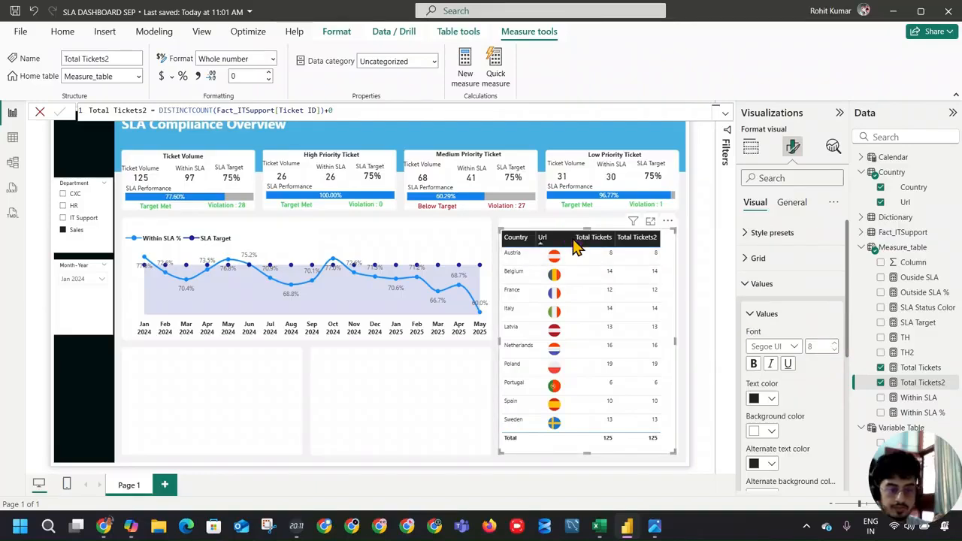
drag(572, 237, 564, 237)
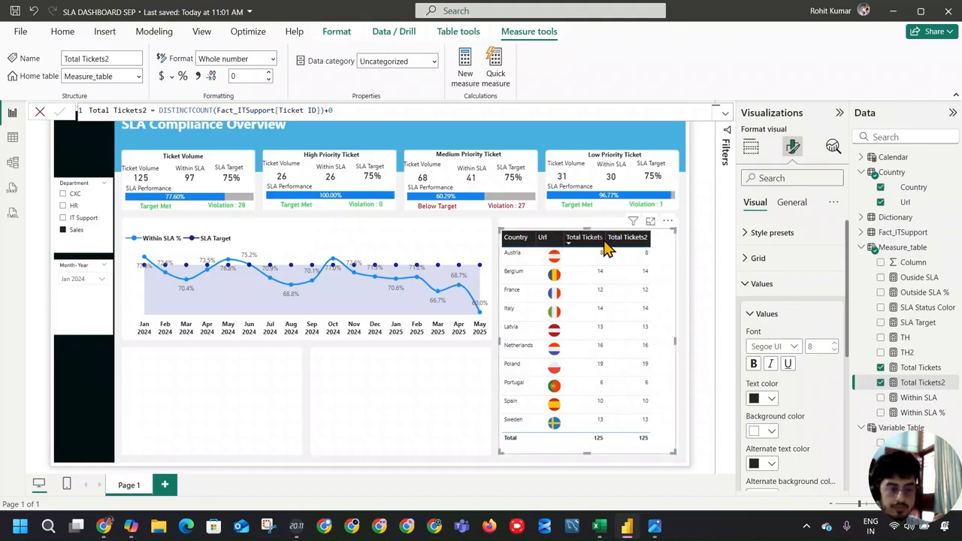
Blank out the Total Tickets2 column's display name in the country table
click(751, 147)
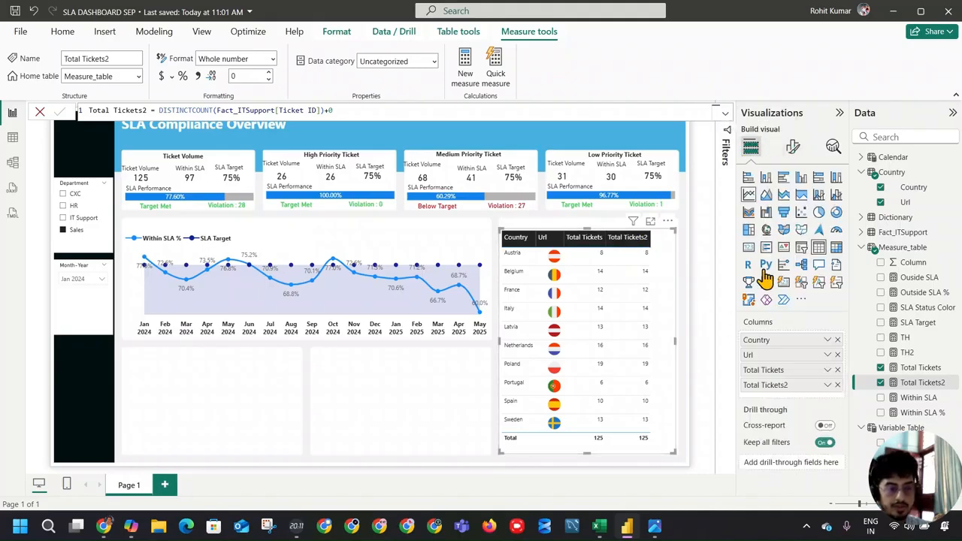
double_click(784, 385)
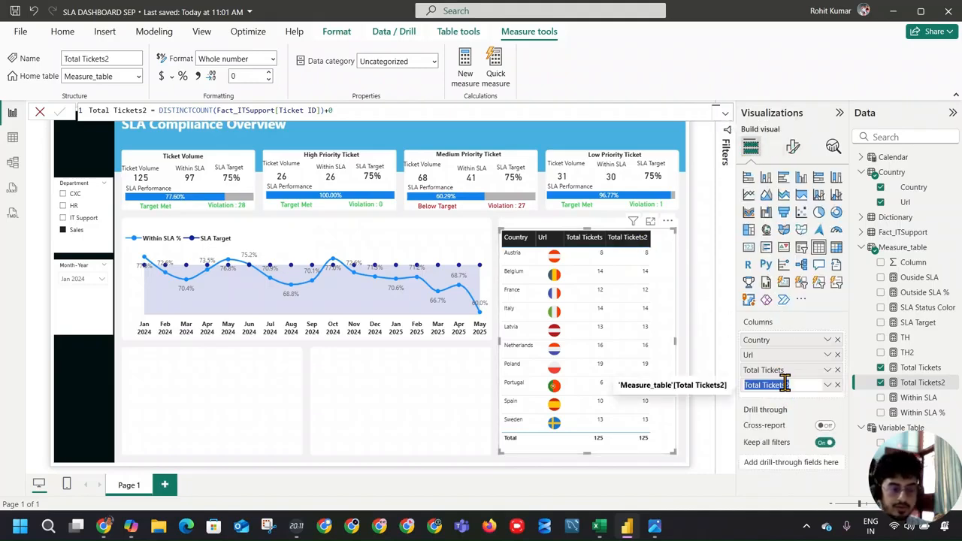
key(BackSpace)
key(Return)
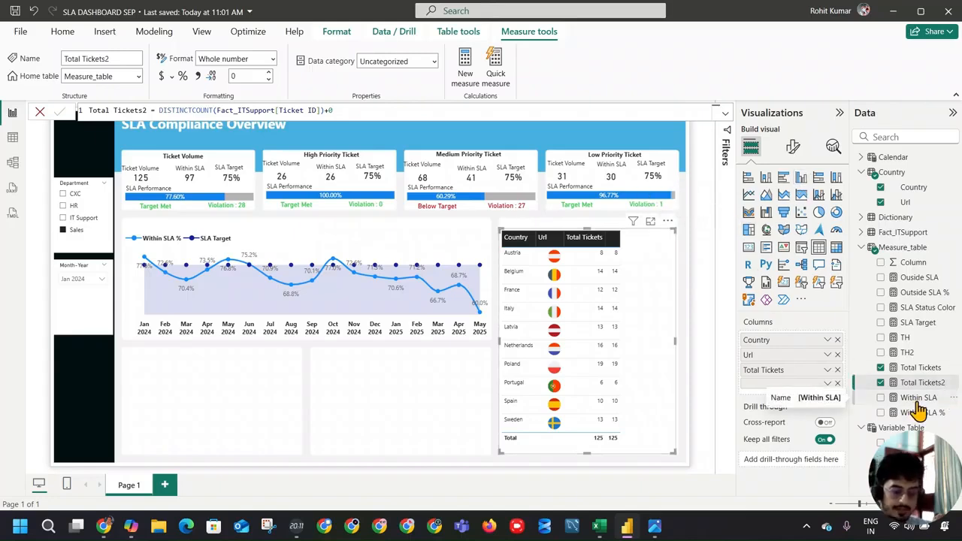
Add the Within SLA and Within SLA % measures as the last two columns of the country table
drag(926, 406, 793, 402)
drag(930, 418, 797, 405)
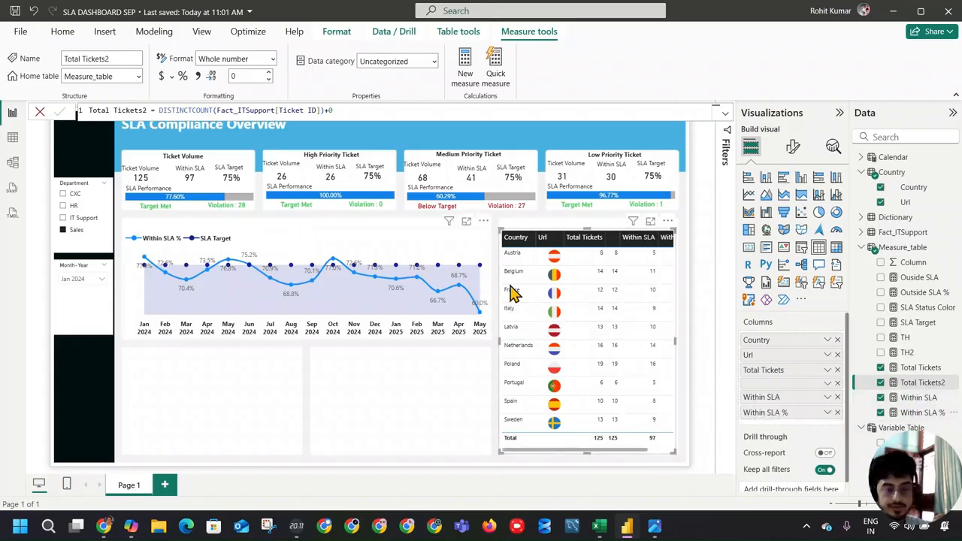
drag(499, 339, 498, 340)
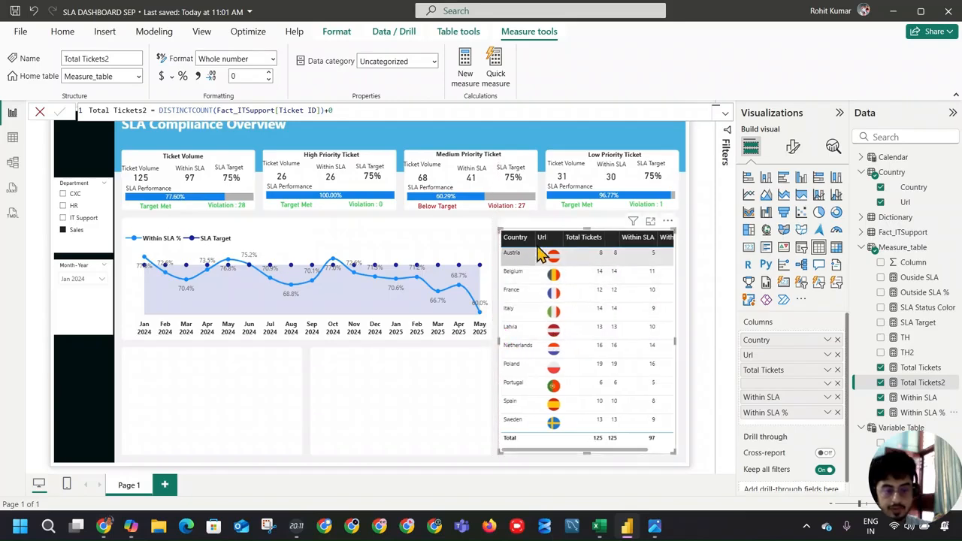
drag(612, 452, 671, 451)
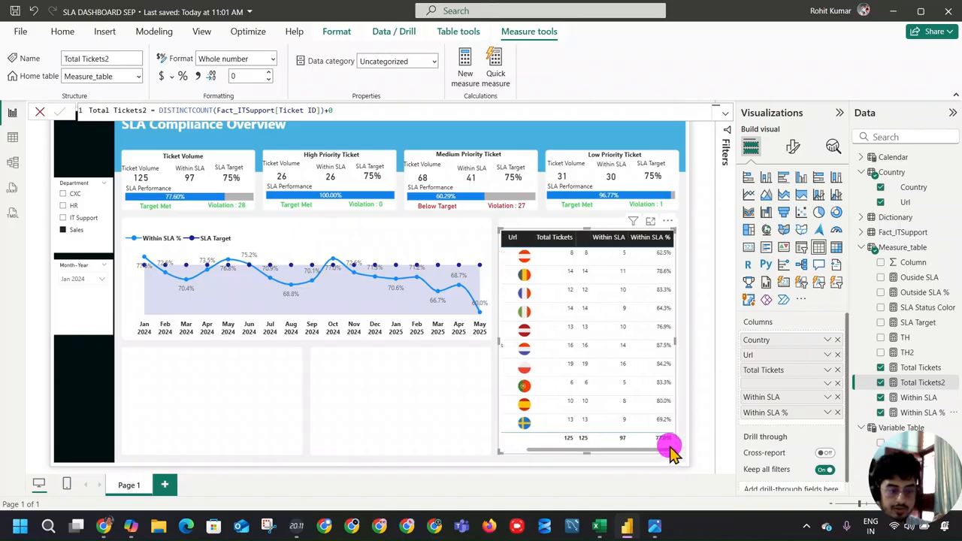
Rename the Within SLA % column in the country table as %
click(775, 417)
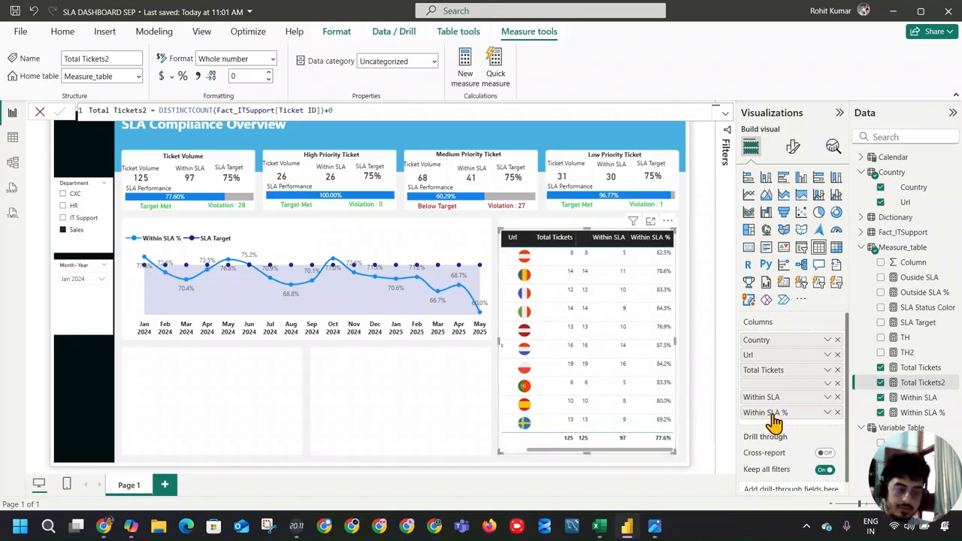
double_click(774, 413)
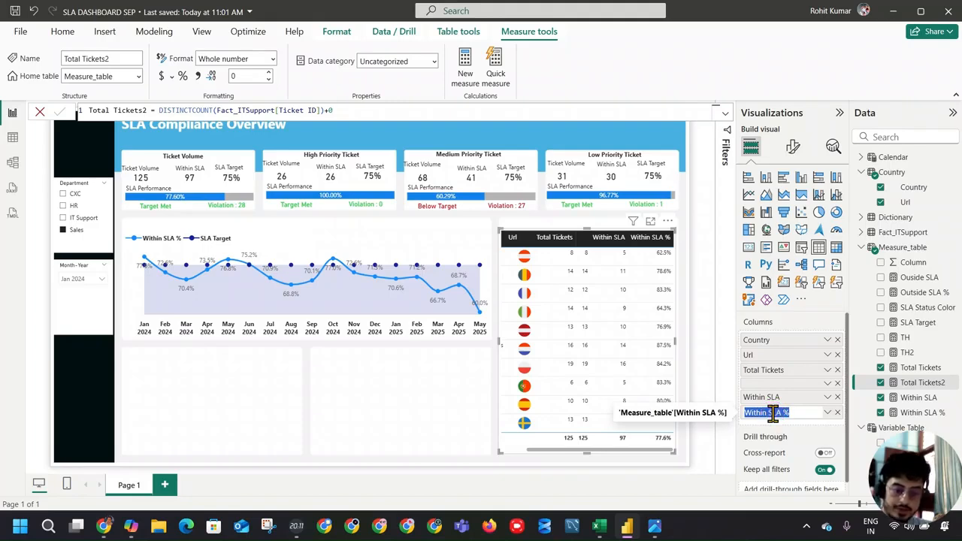
key(Return)
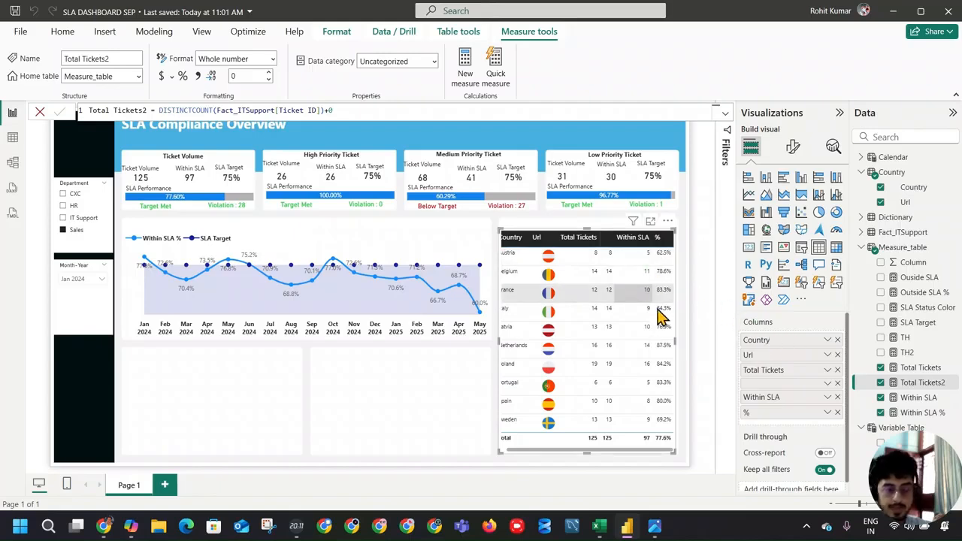
drag(611, 451, 575, 451)
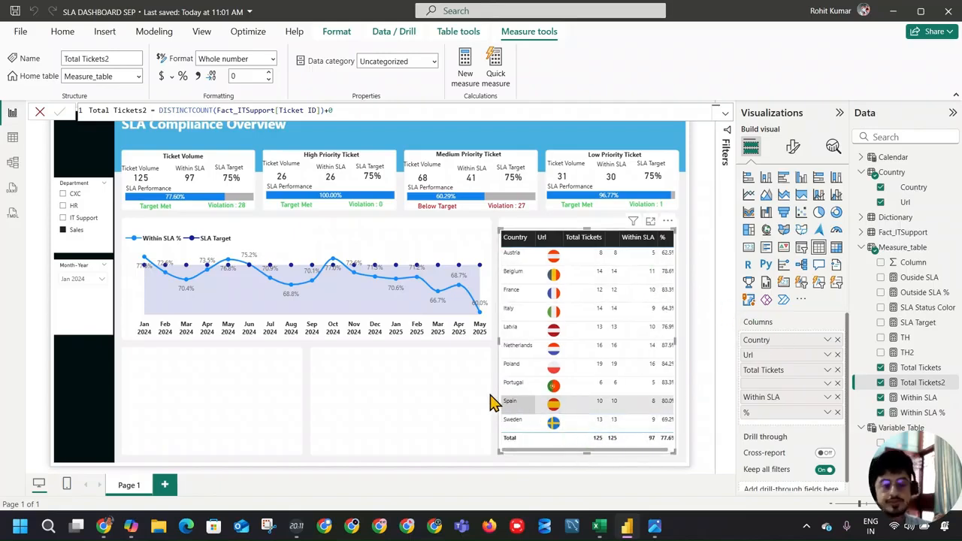
Examine the Within SLA % line style and color settings in the monthly trend chart and compare the chart with the reference image
click(410, 253)
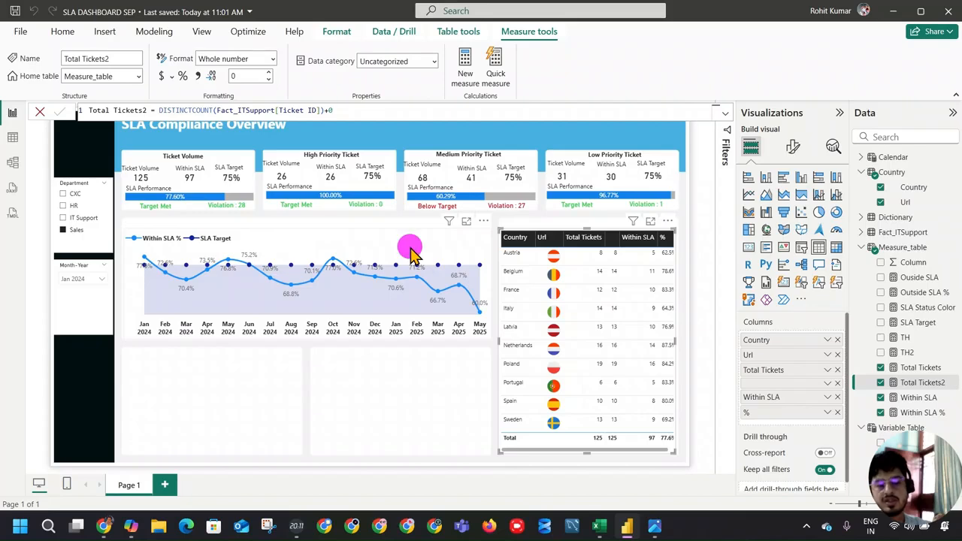
click(791, 147)
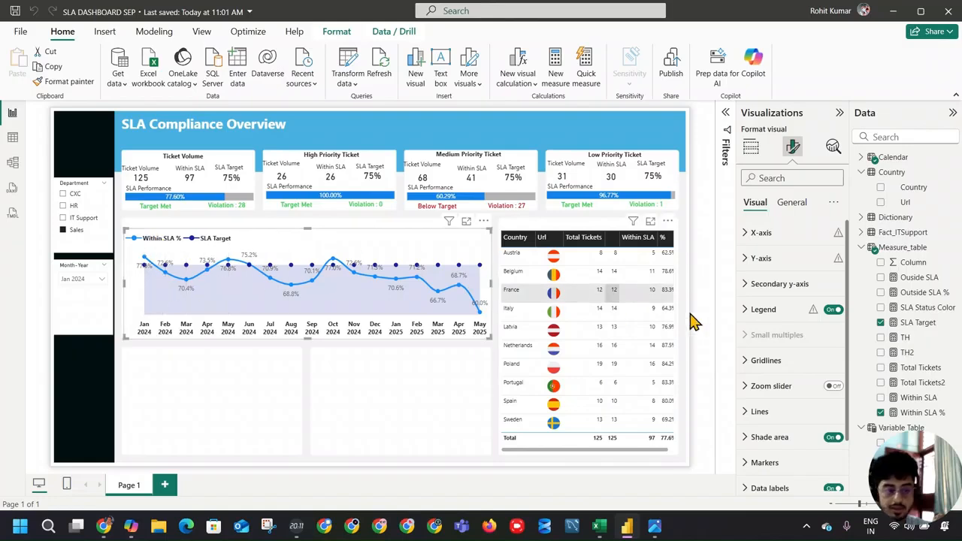
scroll(784, 376, down, 1)
scroll(782, 372, down, 2)
click(778, 351)
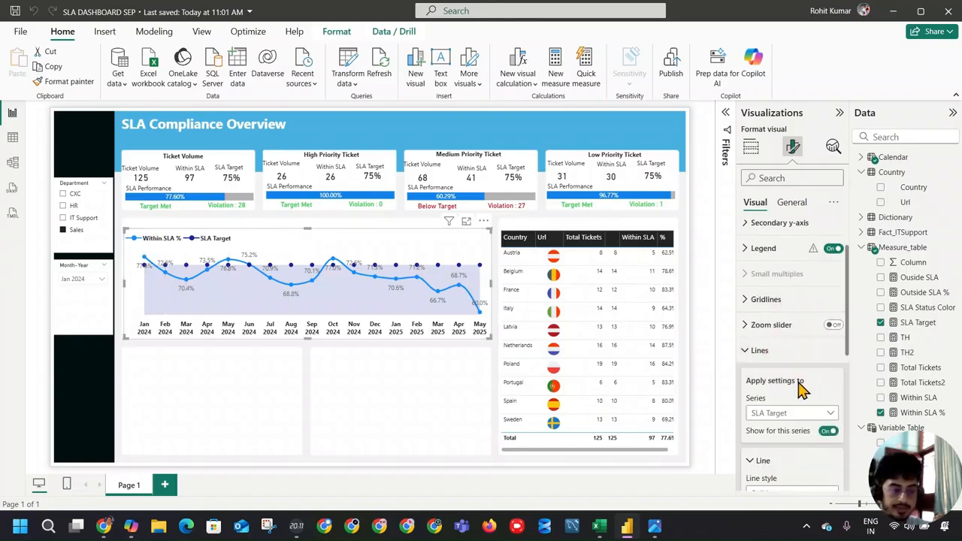
scroll(786, 361, down, 2)
click(789, 351)
click(797, 396)
click(791, 350)
click(794, 381)
scroll(823, 417, down, 3)
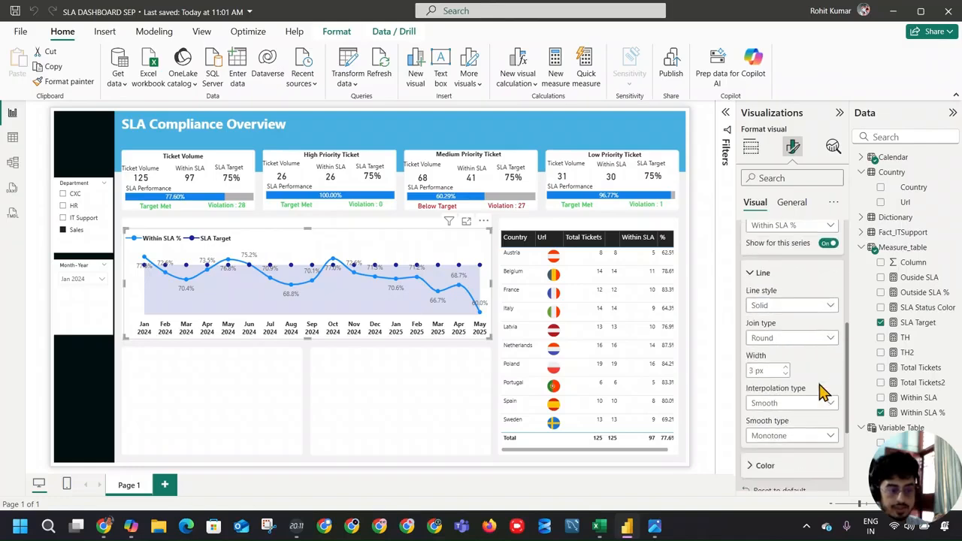
scroll(802, 343, down, 3)
click(803, 344)
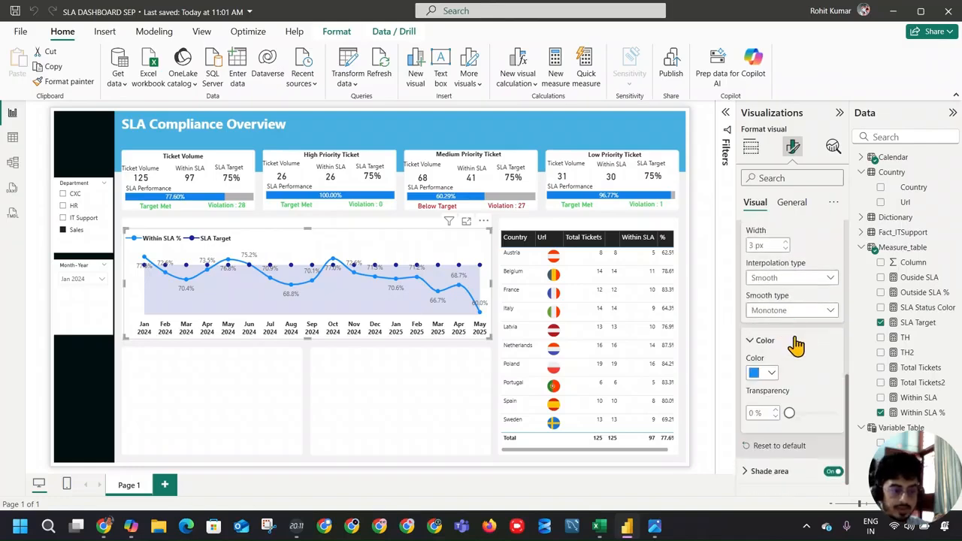
click(772, 372)
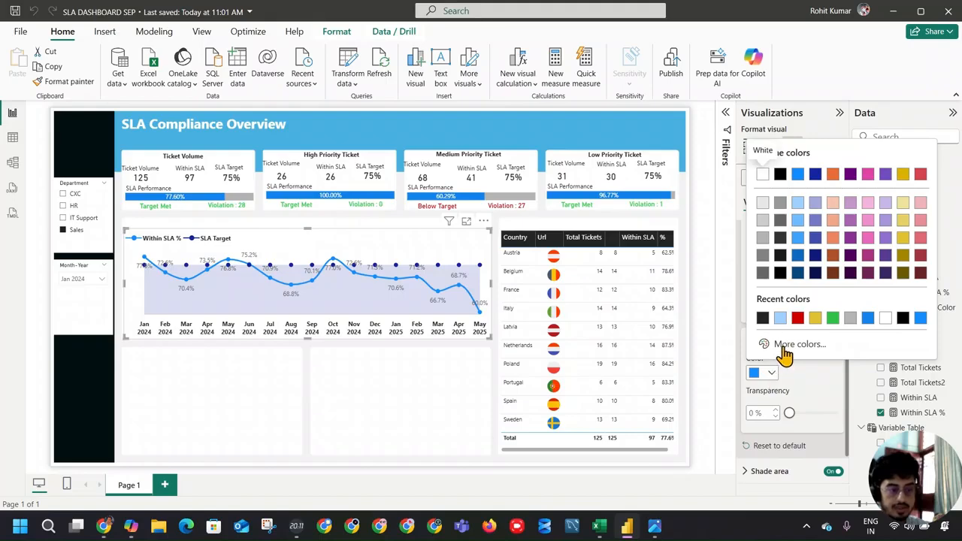
click(810, 385)
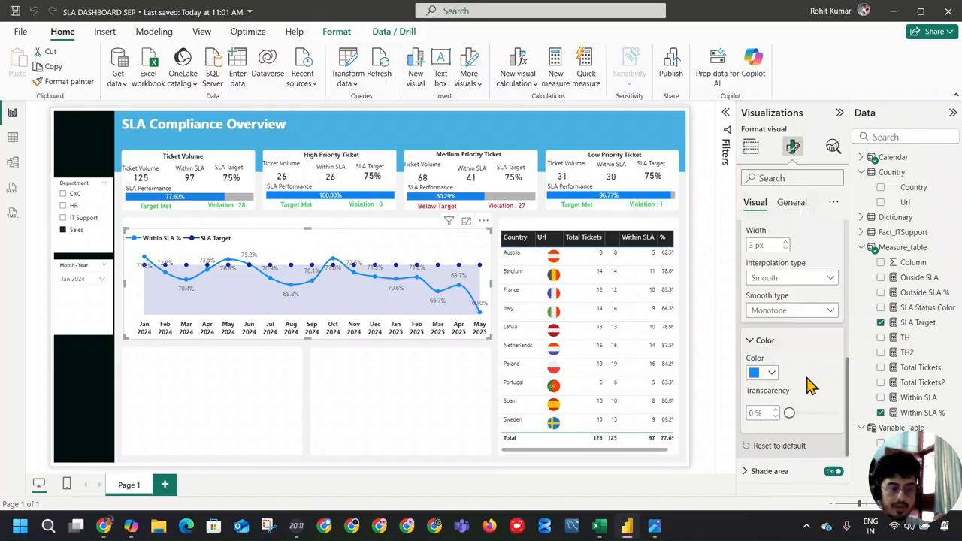
click(655, 526)
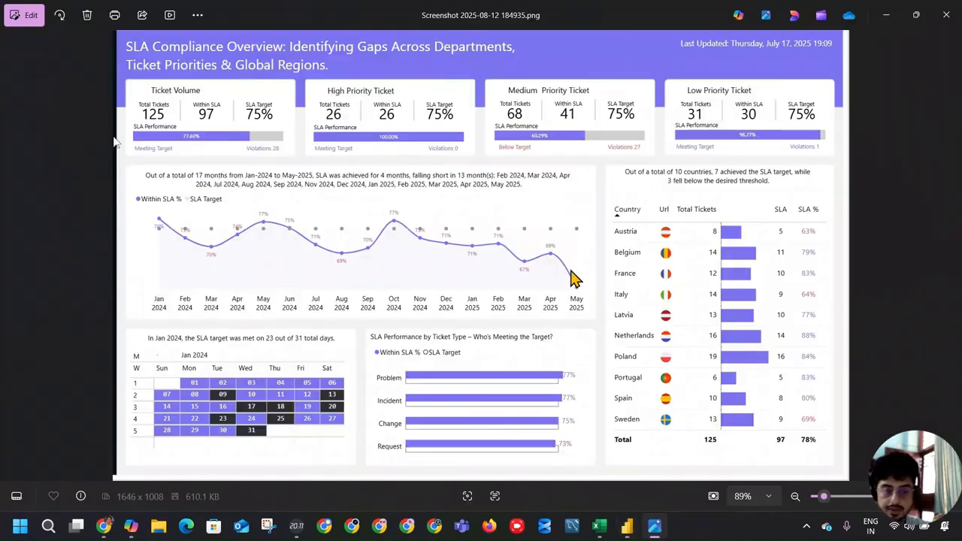
key(alt+Tab)
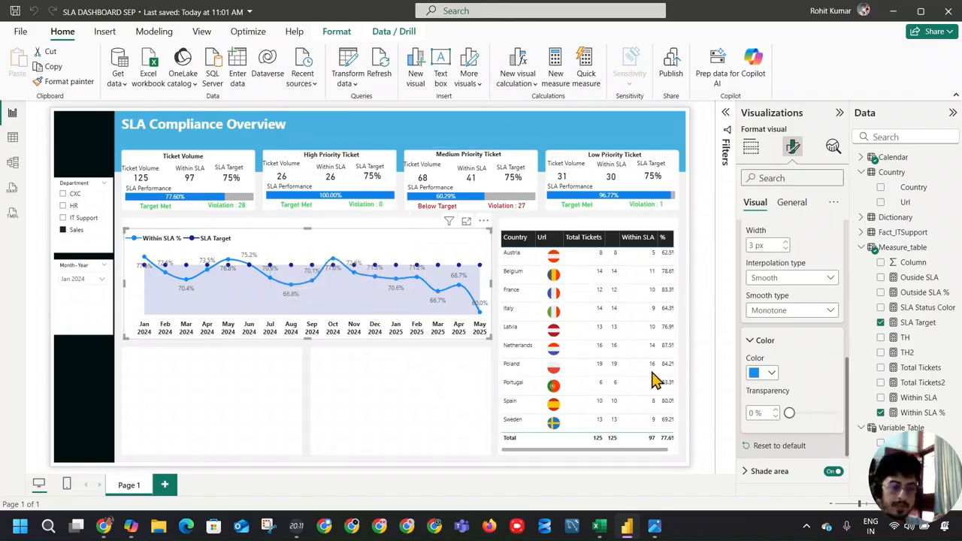
click(686, 314)
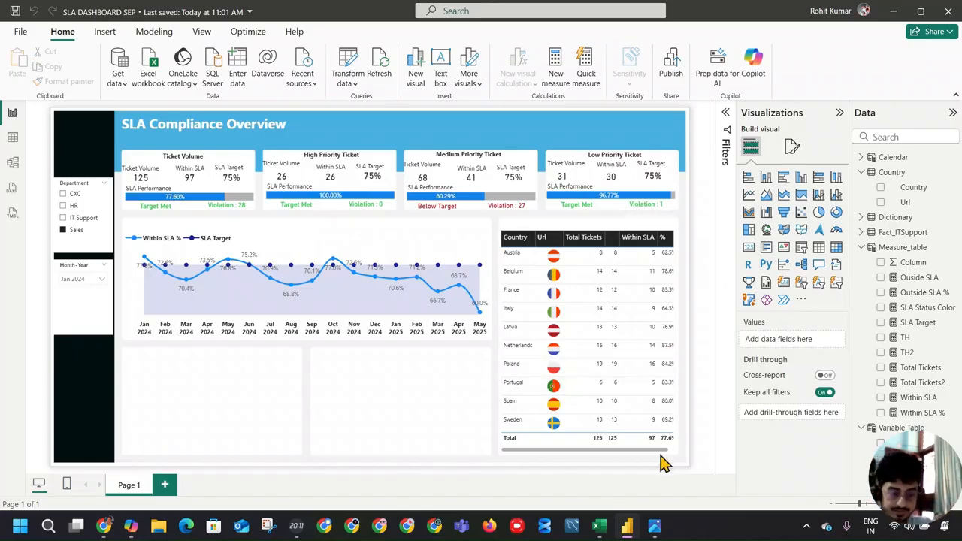
Apply left-to-right data bars, from lowest to highest value, to the blank-named Total Tickets2 column of the country table, following the reference image
key(alt+Tab)
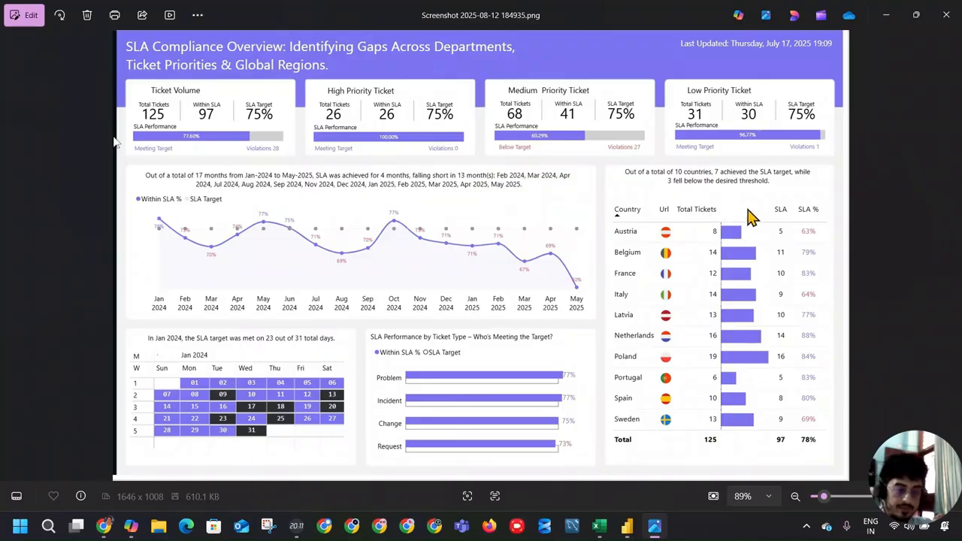
key(alt+Tab)
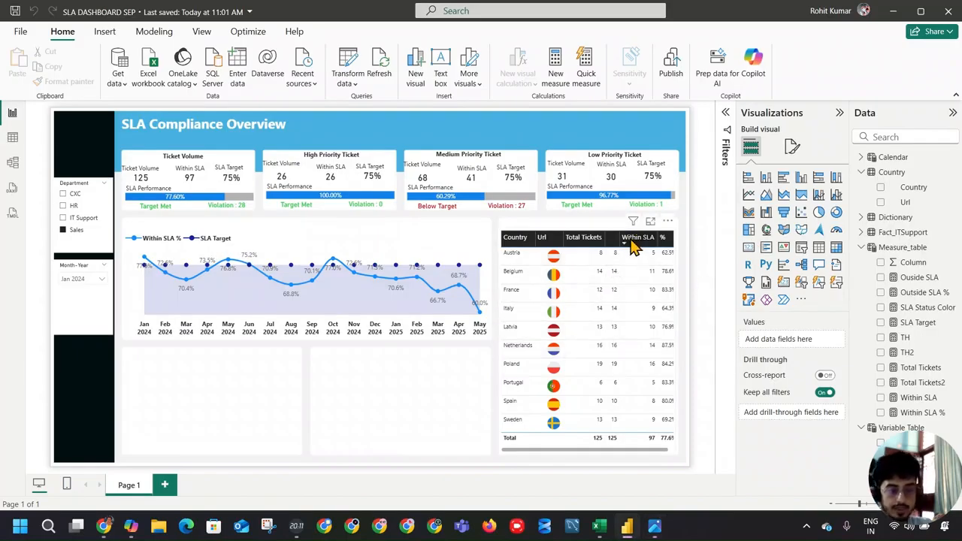
click(654, 451)
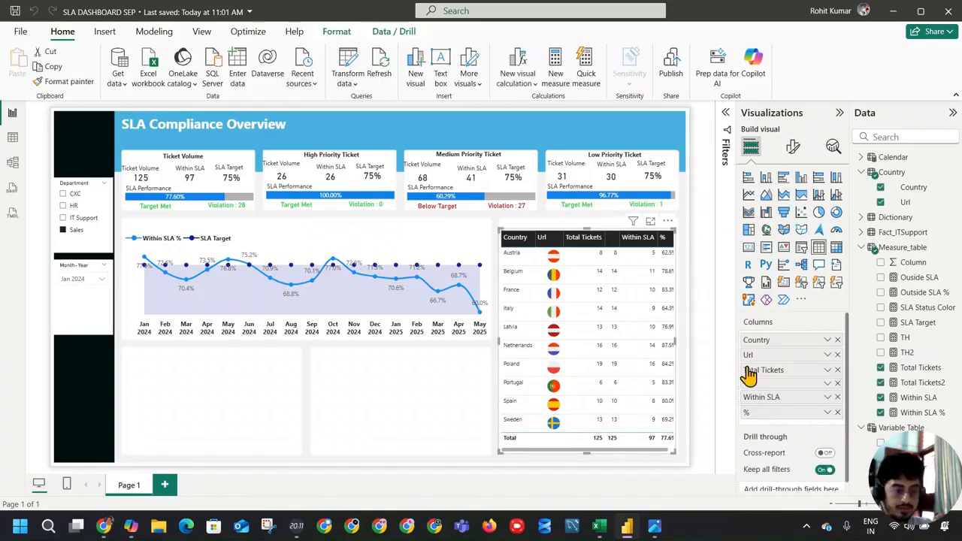
click(827, 383)
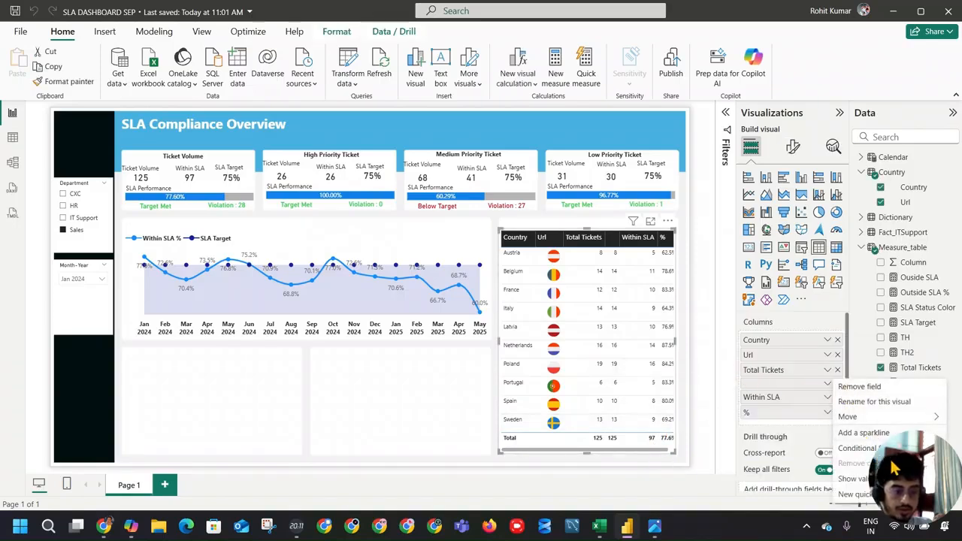
mouse_move(870, 454)
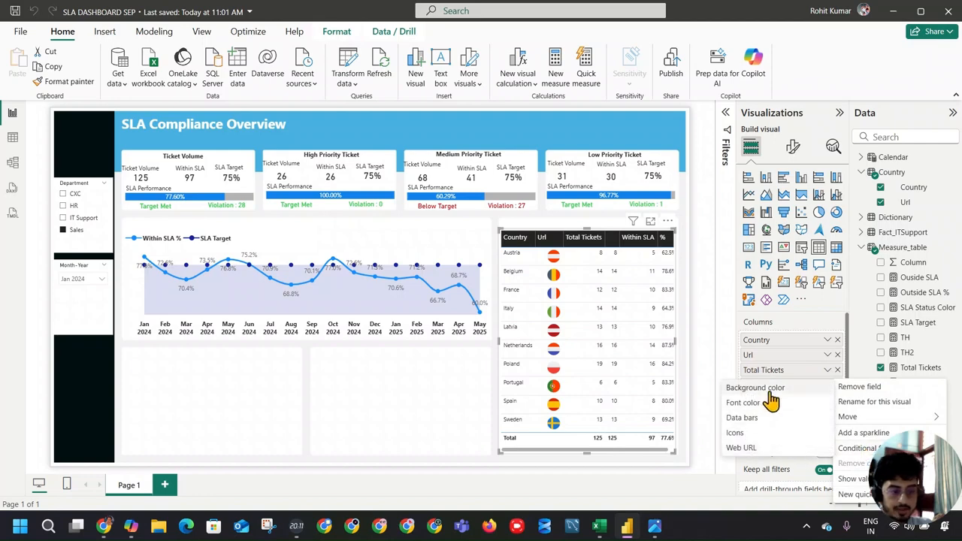
click(752, 421)
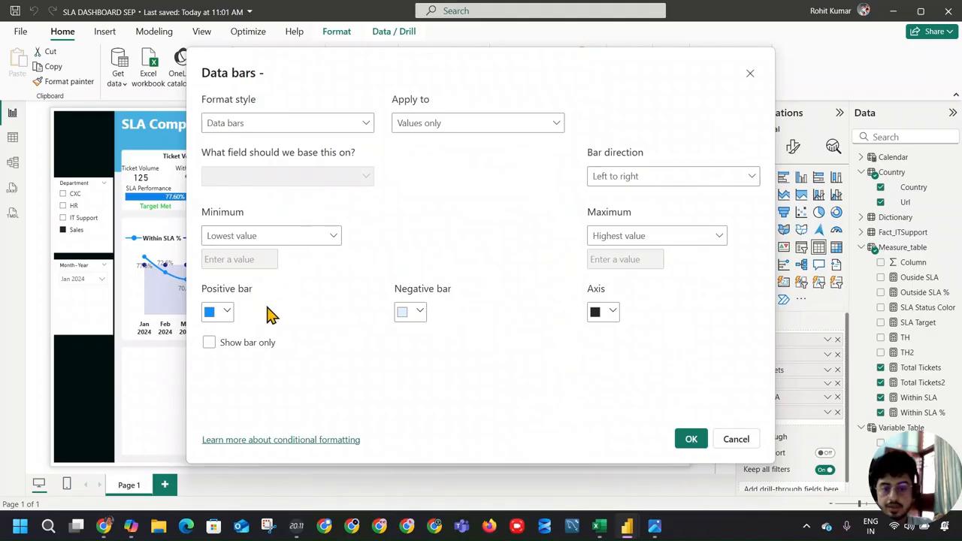
click(691, 439)
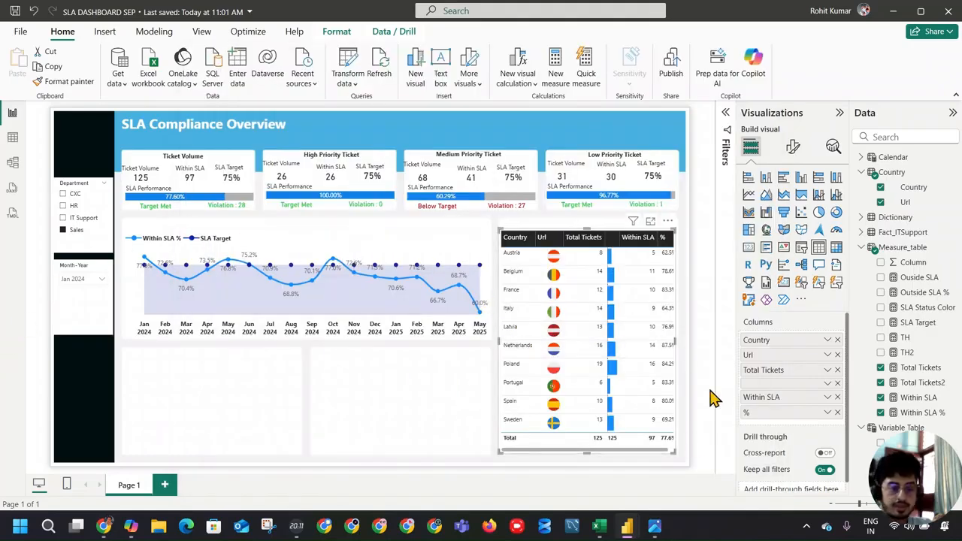
key(alt+Tab)
key(alt+Tab)
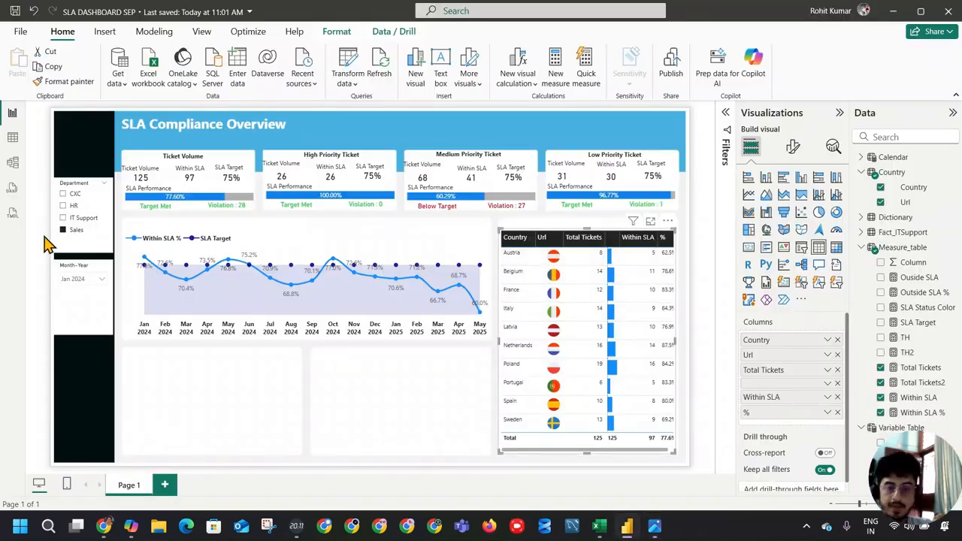
Check how the visuals respond to other departments in the Department slicer, ending with Sales selected
click(66, 222)
click(68, 217)
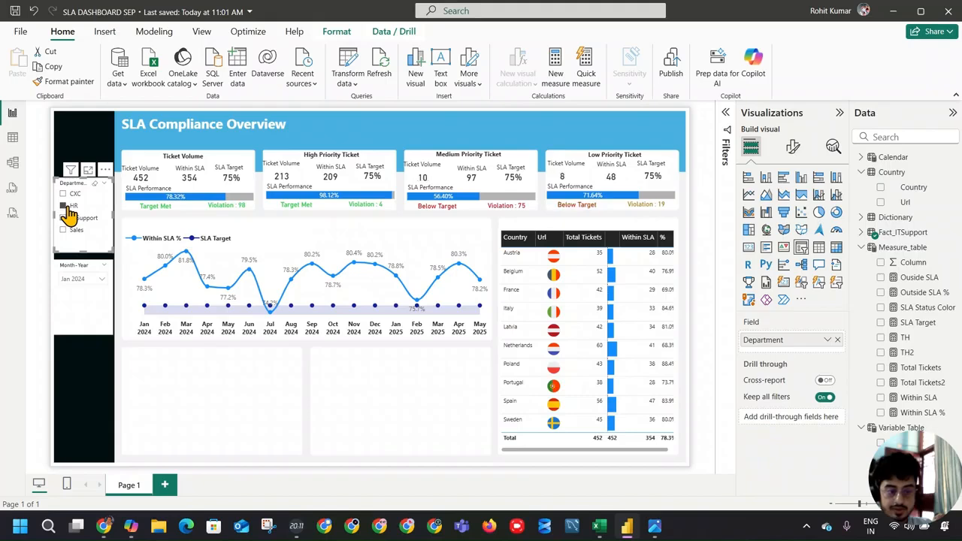
click(67, 208)
click(66, 217)
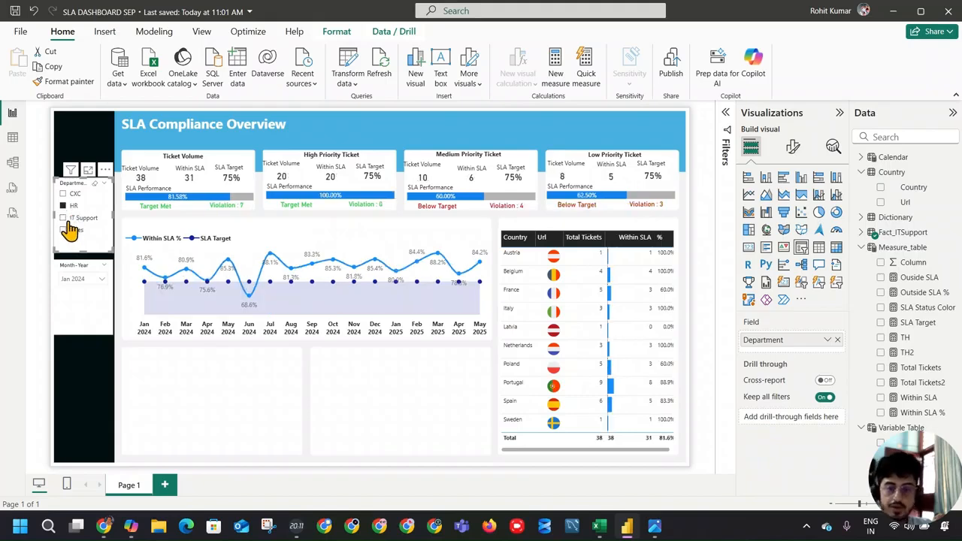
click(69, 236)
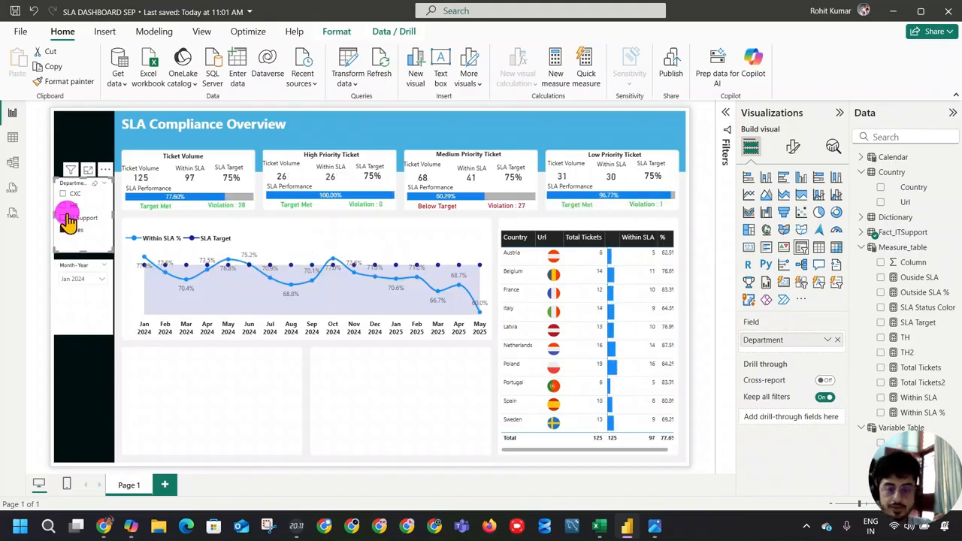
click(67, 217)
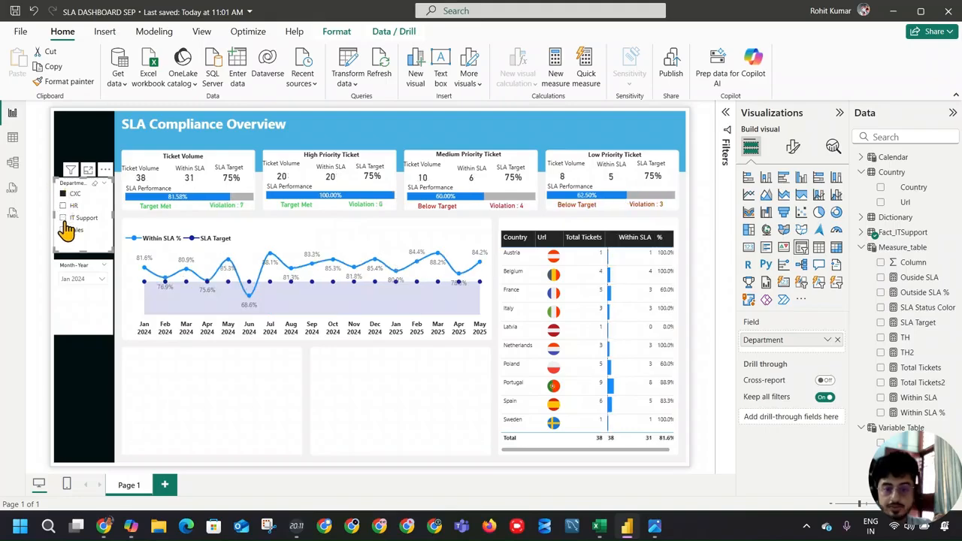
click(67, 230)
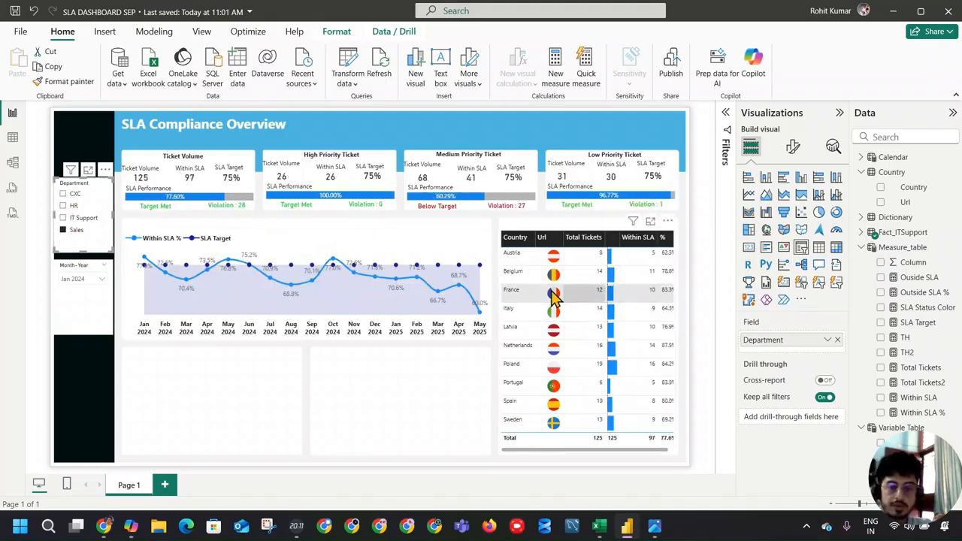
Set the Within SLA % measure's format to 0 decimal places, matching the whole percentages in the reference image
key(alt+Tab)
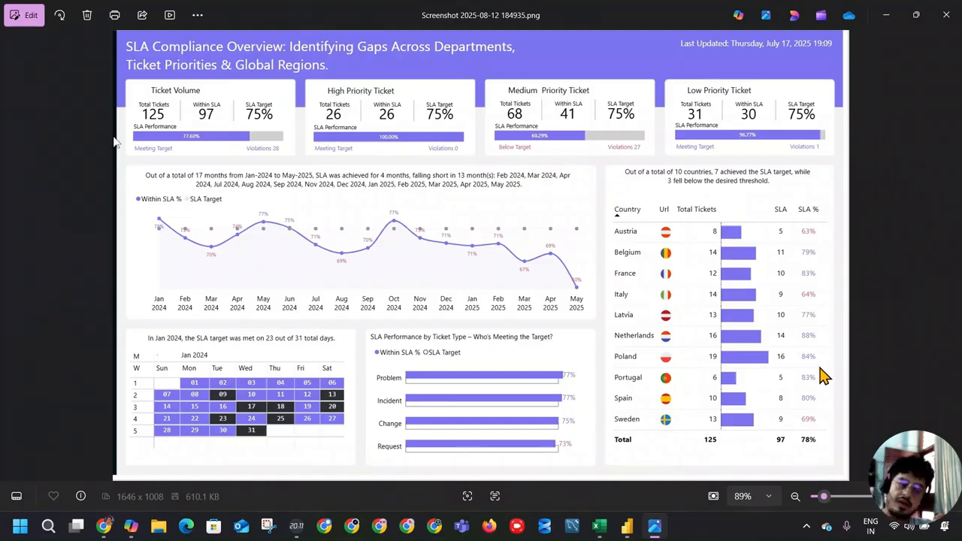
key(alt+Tab)
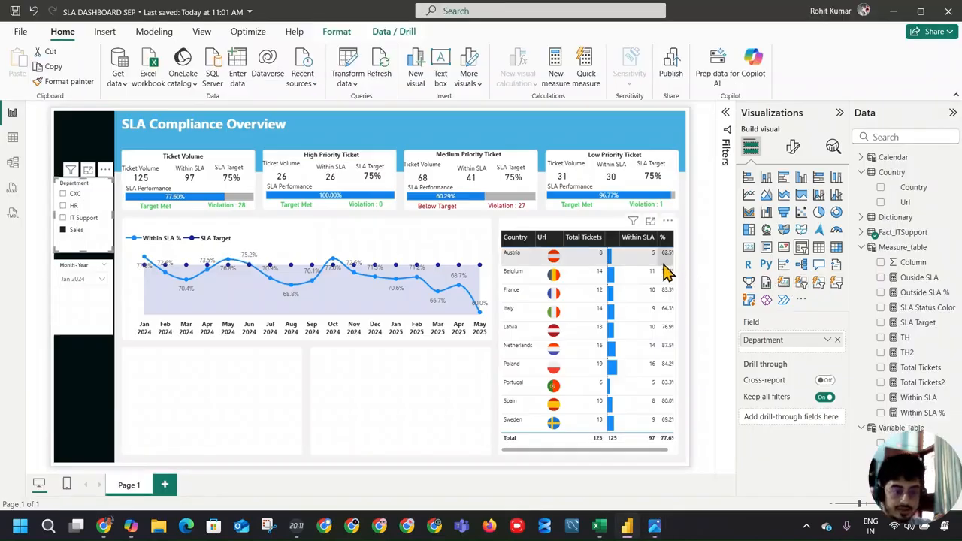
click(922, 414)
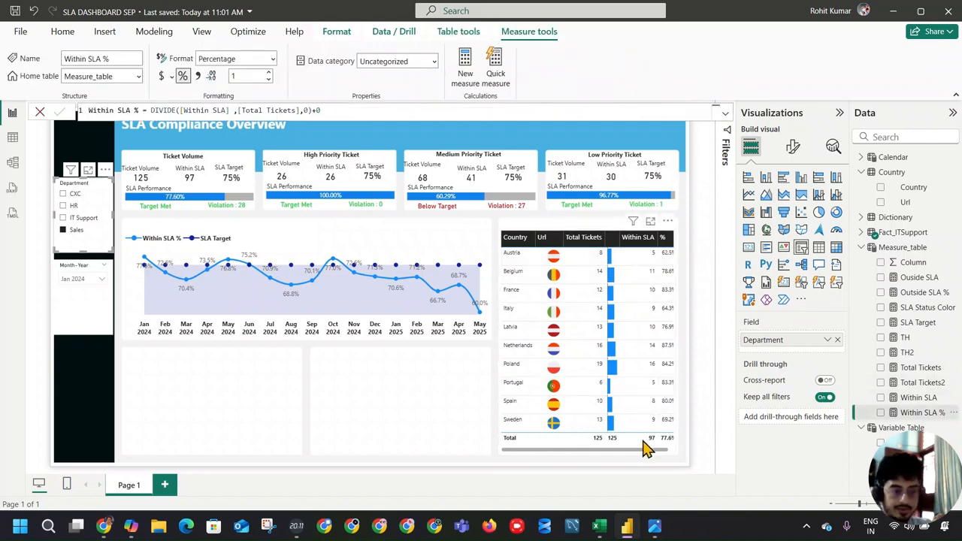
click(642, 449)
click(918, 413)
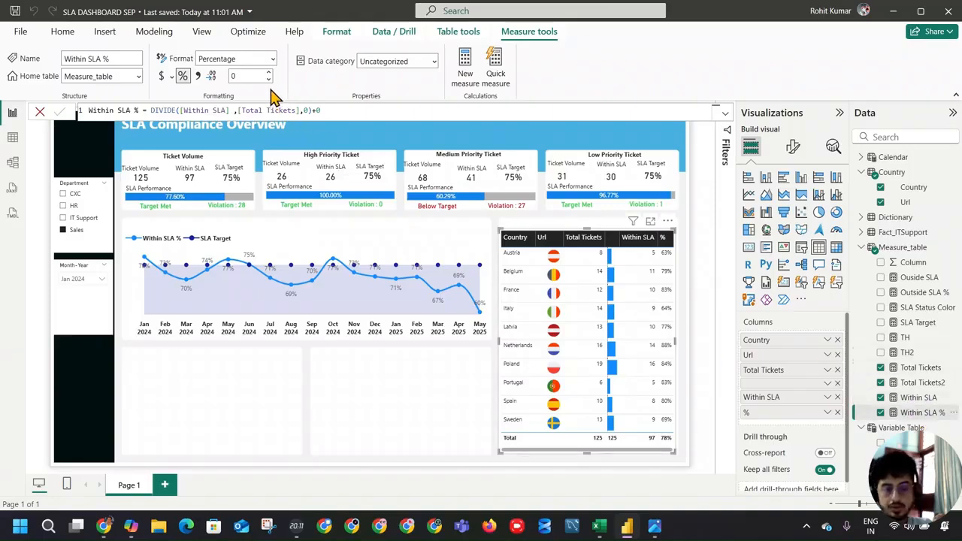
Open the conditional formatting options for the % column of the country table
click(827, 413)
mouse_move(894, 366)
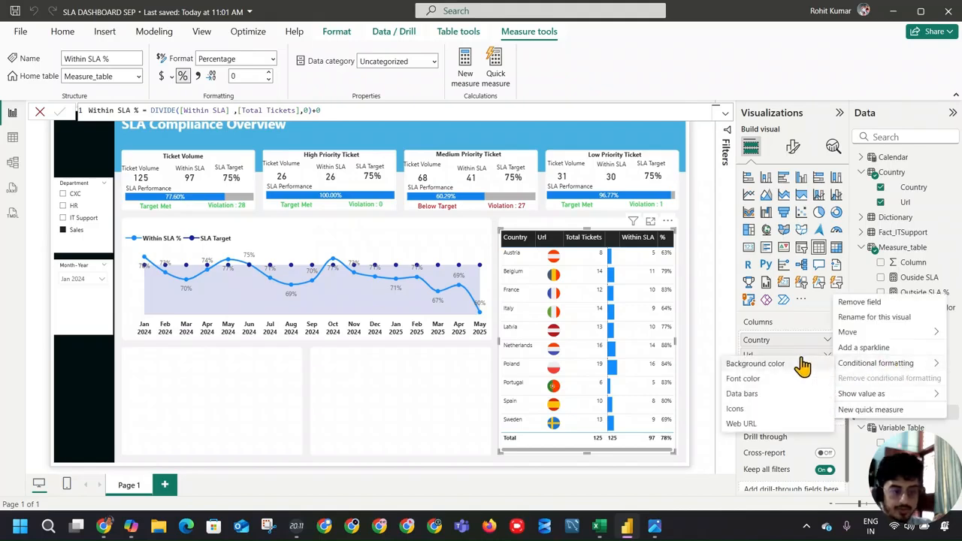
Apply conditional font color to the table's % column by field value, based on the SLA Status Color measure
click(775, 378)
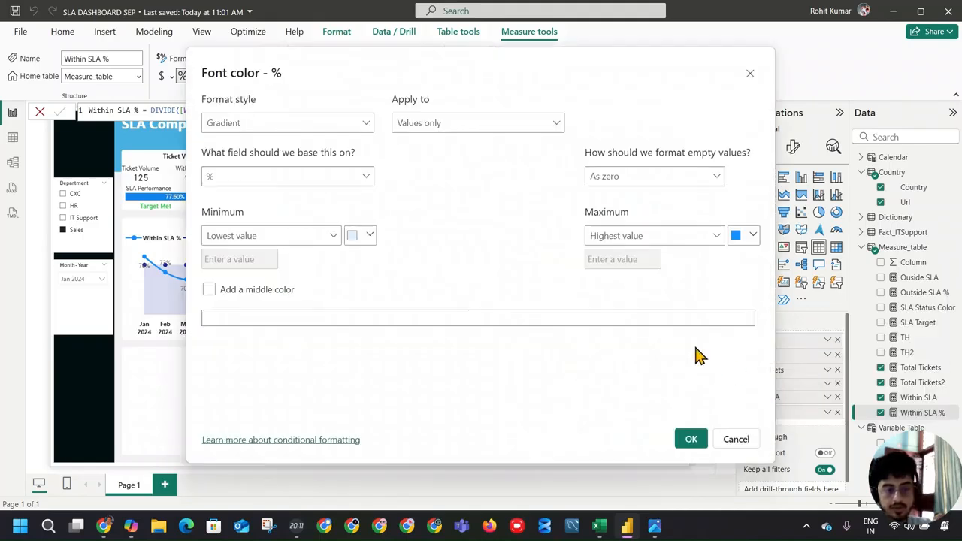
click(294, 125)
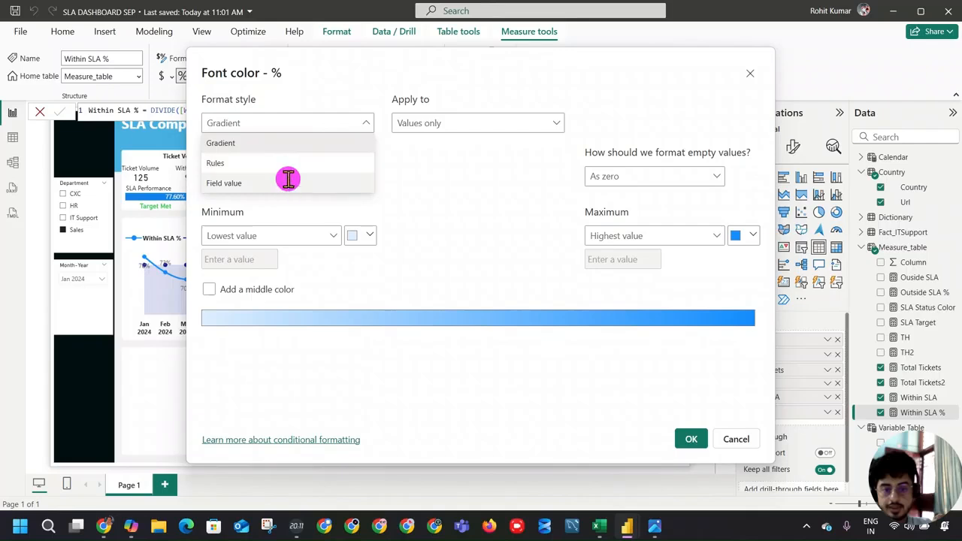
click(288, 184)
click(288, 178)
scroll(287, 314, down, 1)
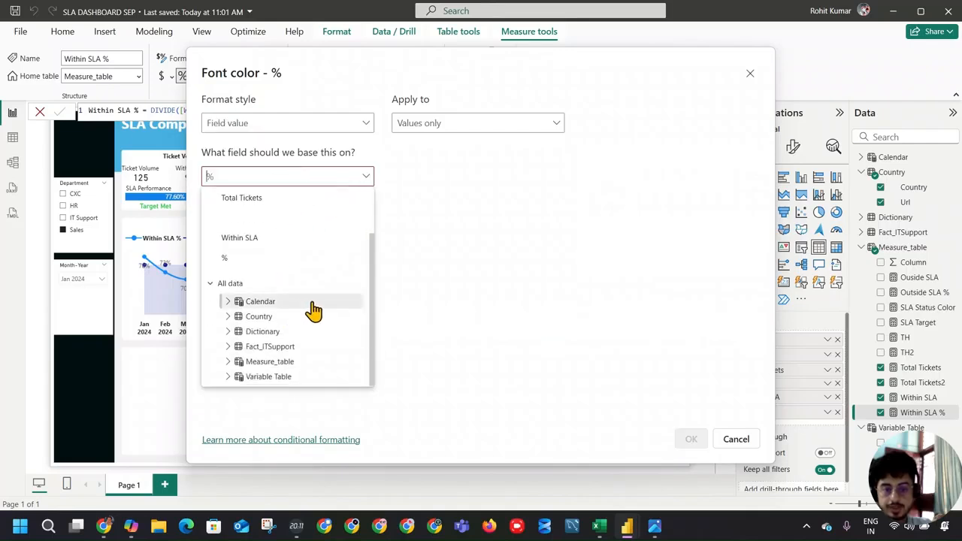
click(228, 361)
scroll(300, 342, down, 5)
scroll(298, 339, up, 2)
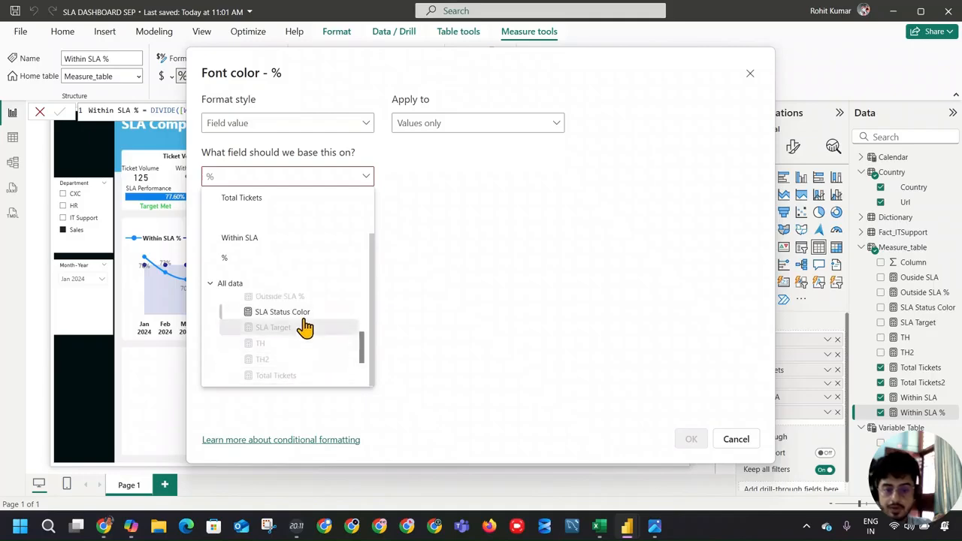
click(302, 314)
click(691, 439)
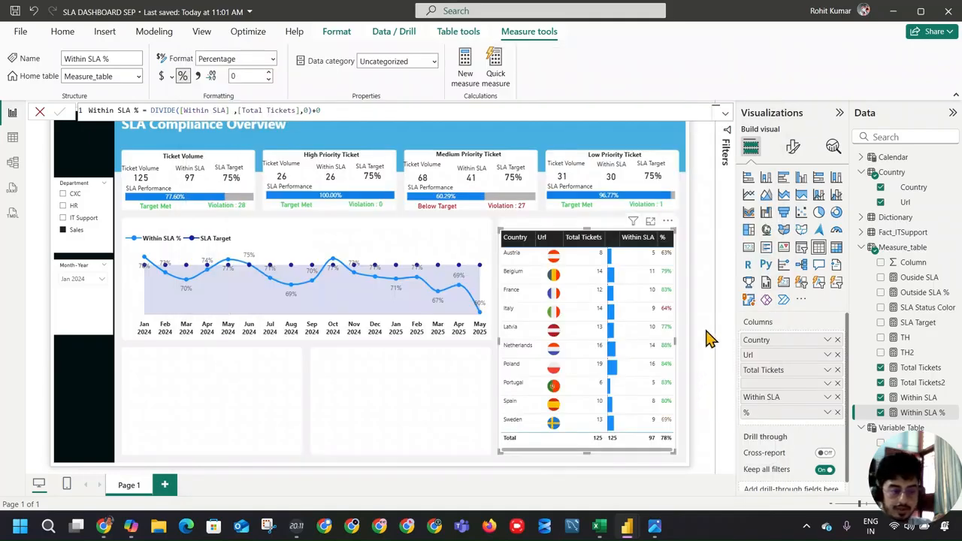
Adjust the country table's column widths, narrowing Total Tickets so its header wraps and all columns fit inside the card
key(alt+Tab)
key(alt+Tab)
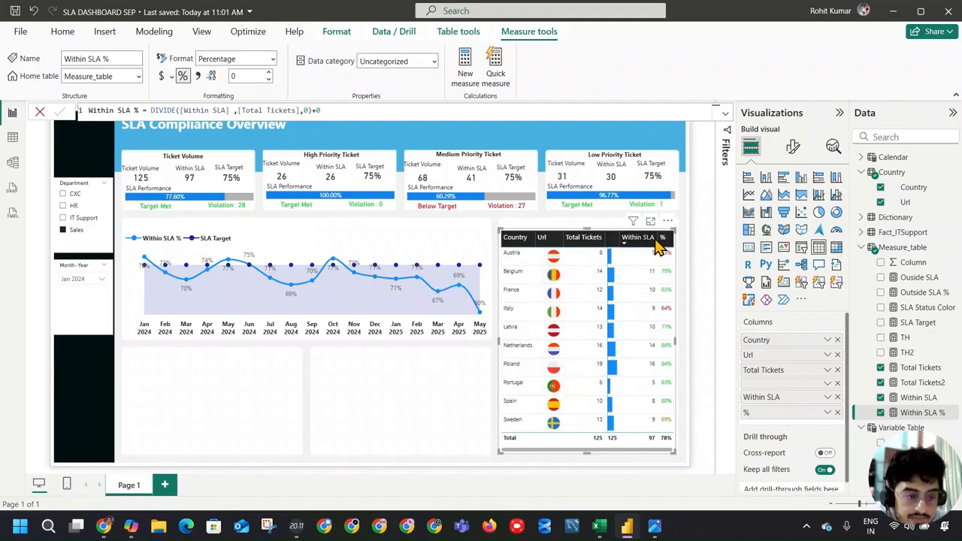
key(alt+Tab)
key(alt+Tab)
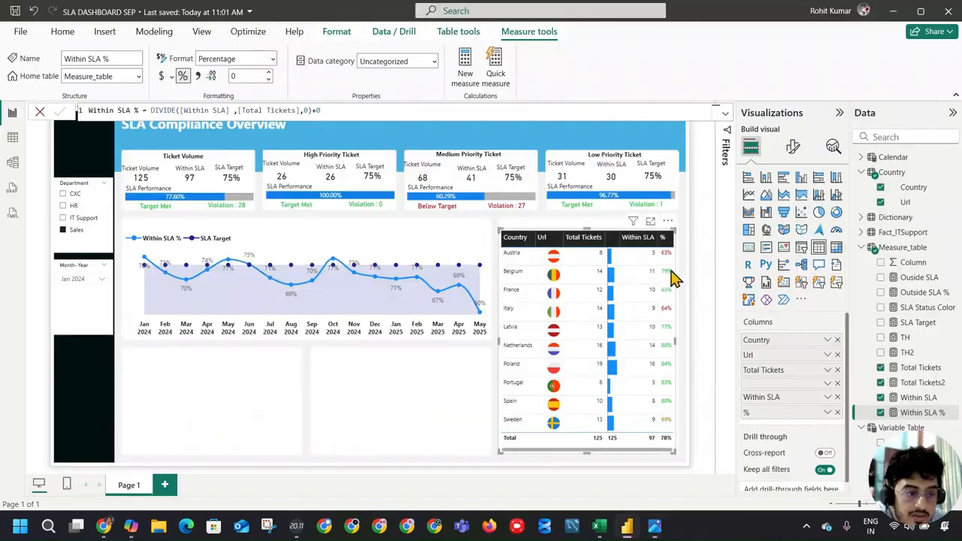
mouse_move(611, 236)
mouse_down()
mouse_move(659, 232)
mouse_move(623, 232)
mouse_up()
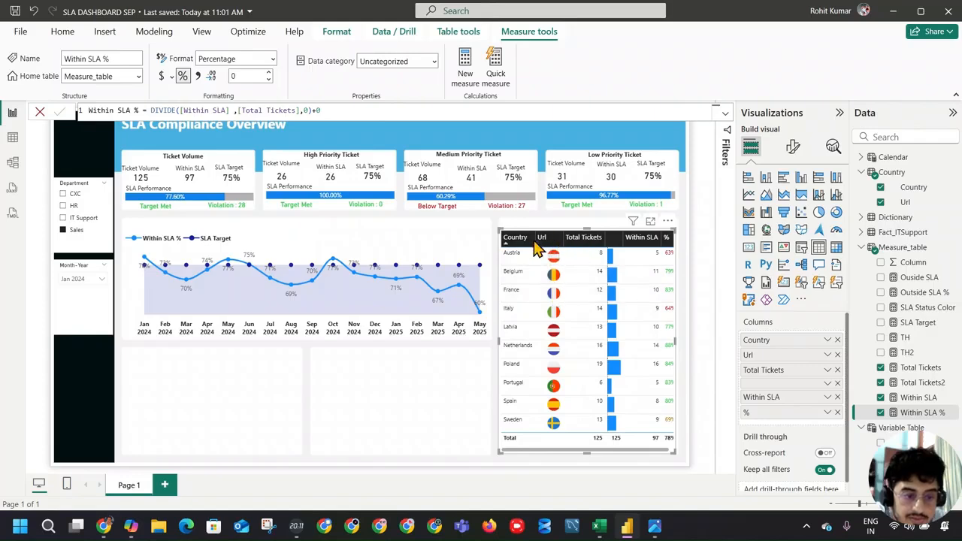
mouse_move(535, 238)
mouse_down()
mouse_move(519, 251)
mouse_move(529, 238)
mouse_move(538, 248)
mouse_up()
mouse_move(608, 239)
mouse_down()
mouse_move(568, 239)
mouse_move(591, 238)
mouse_up()
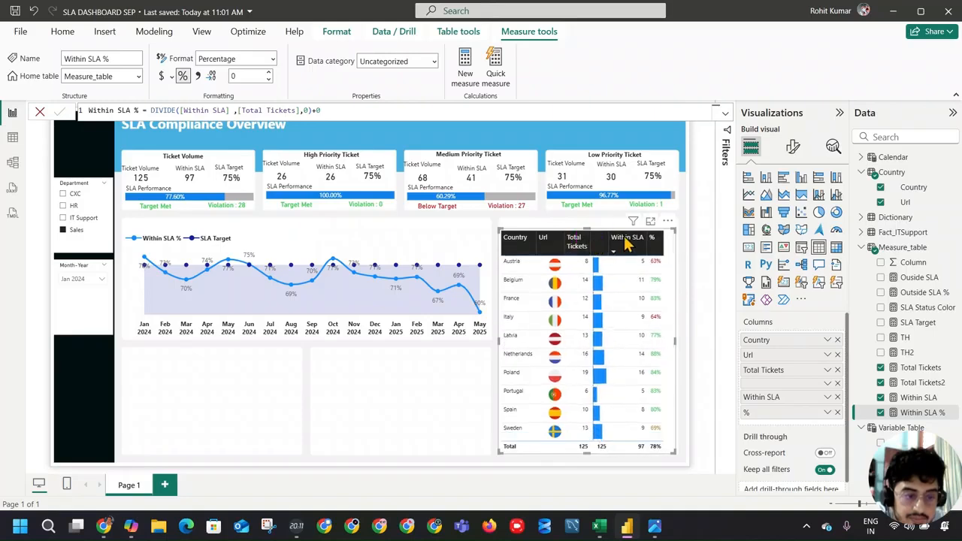
mouse_move(645, 252)
mouse_down()
mouse_move(622, 239)
mouse_move(633, 237)
mouse_up()
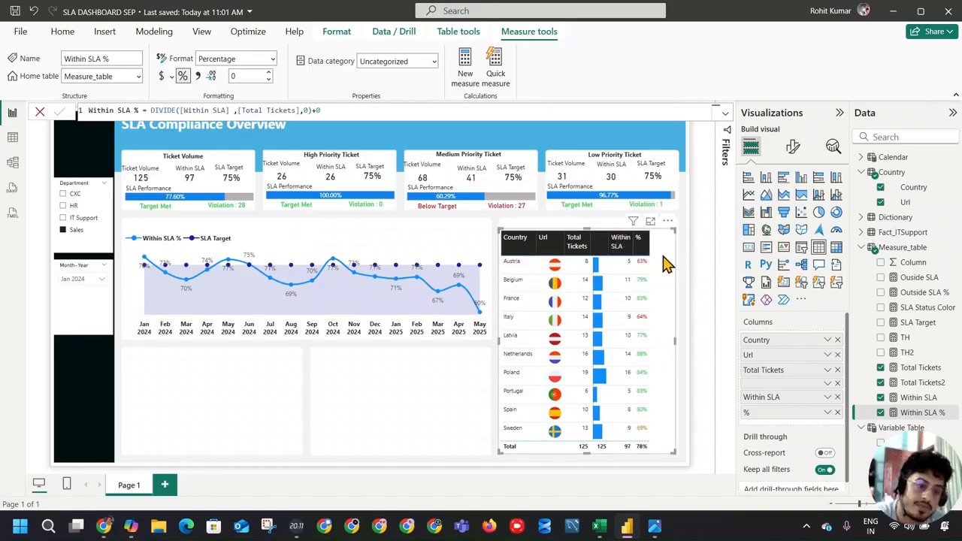
mouse_move(631, 252)
mouse_down()
mouse_move(640, 242)
mouse_move(648, 251)
mouse_up()
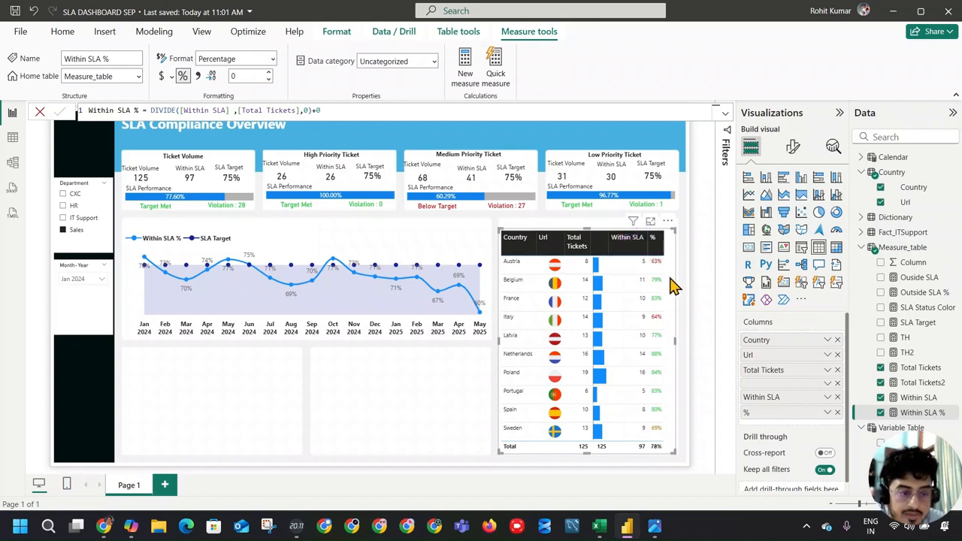
Collapse the Visualizations and Data panes to widen the canvas, and save the report
click(839, 113)
click(952, 112)
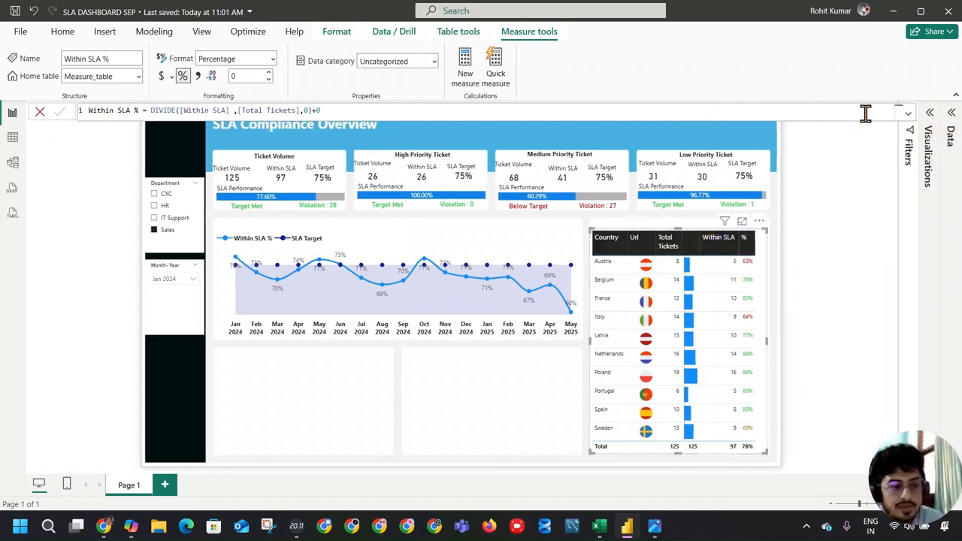
click(810, 314)
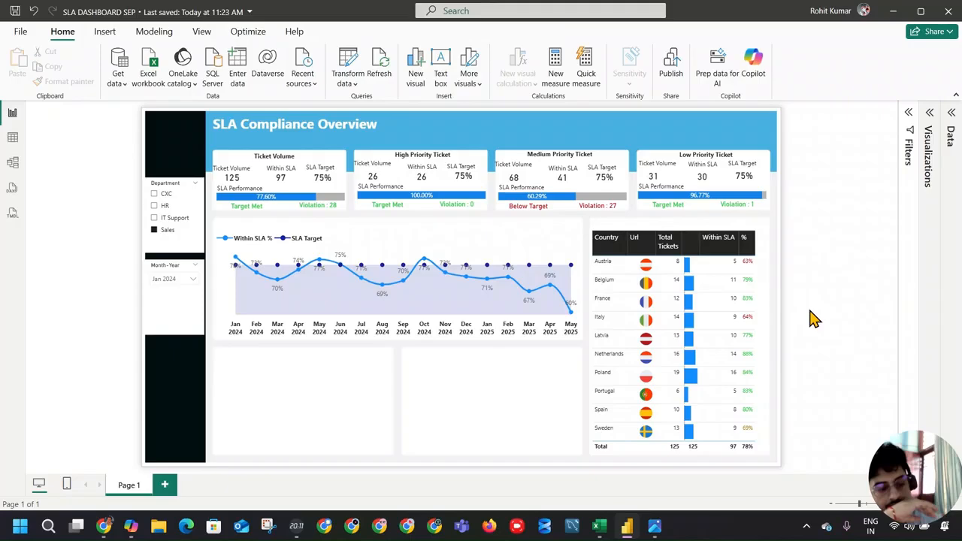
Insert a clustered bar chart and fit it into the empty card below the line chart, following the reference dashboard image
click(655, 525)
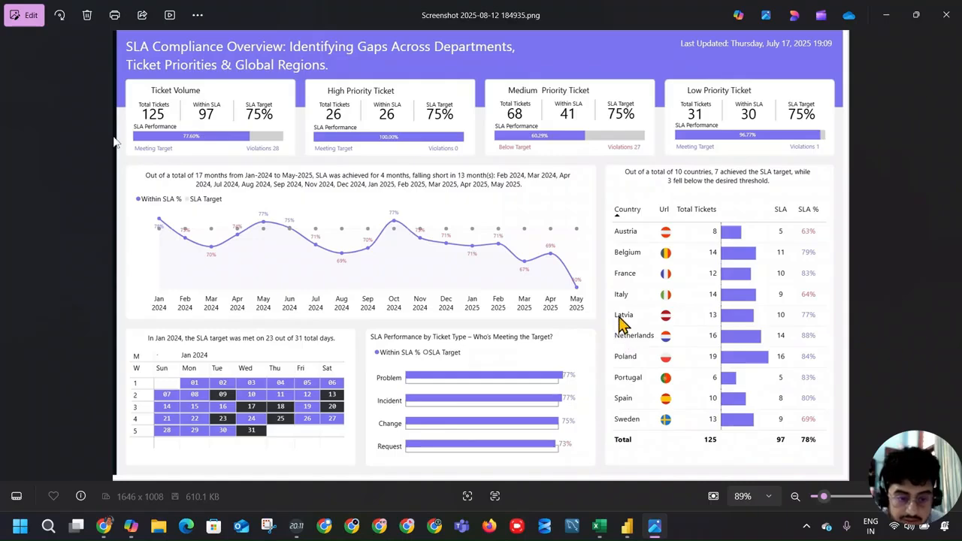
key(alt+Tab)
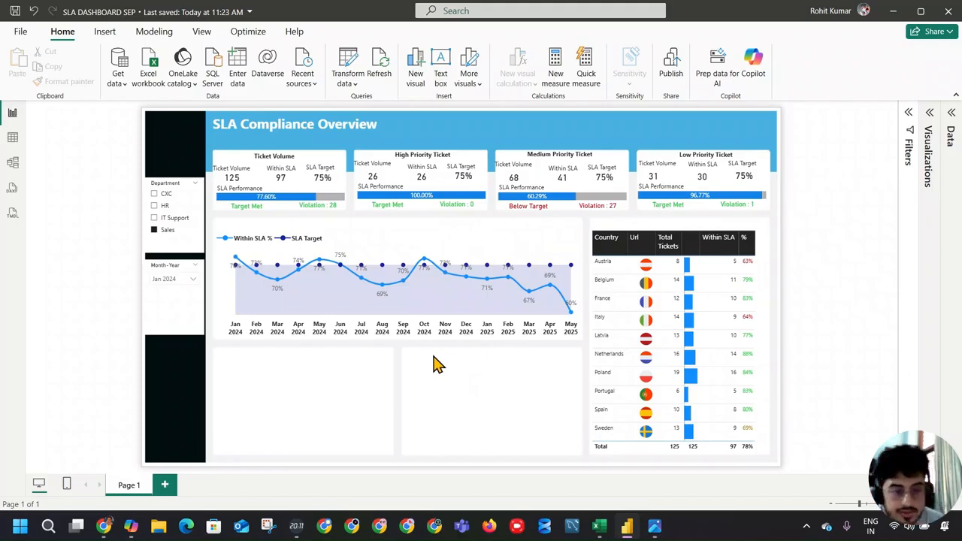
click(930, 118)
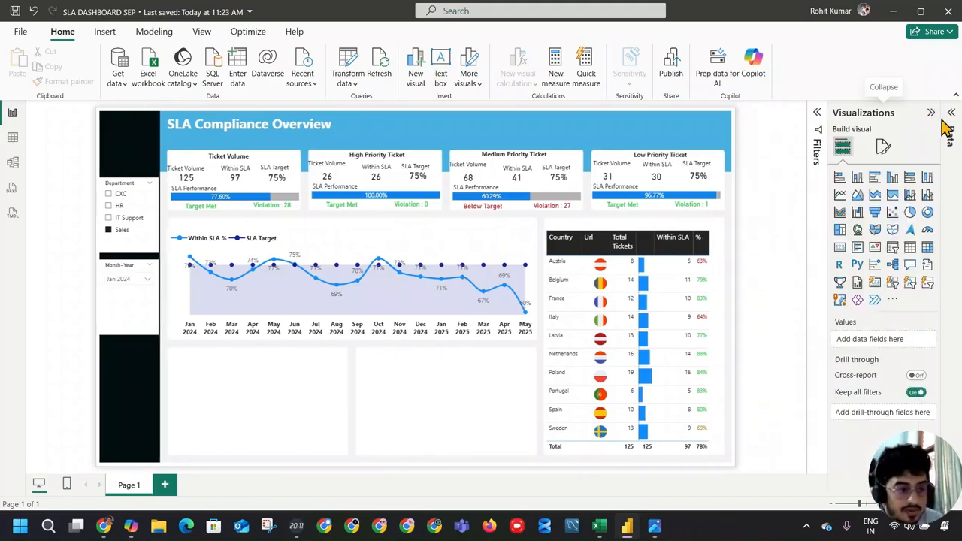
click(876, 180)
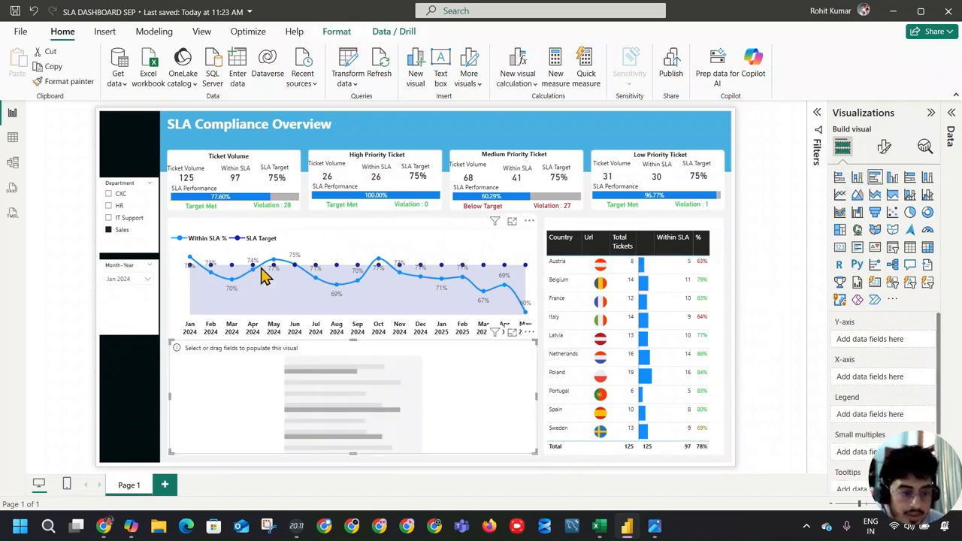
drag(170, 399, 358, 415)
drag(440, 335, 445, 368)
key(alt+Tab)
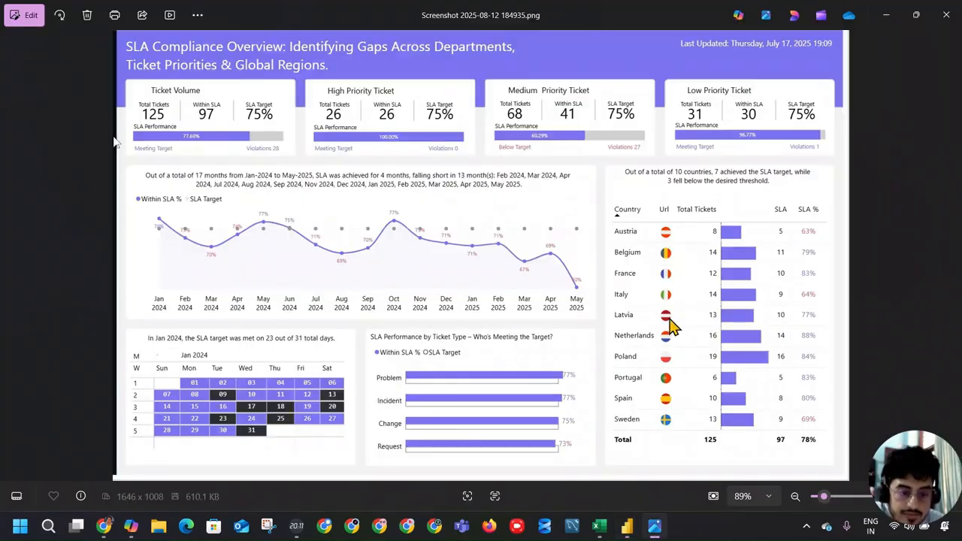
key(alt+Tab)
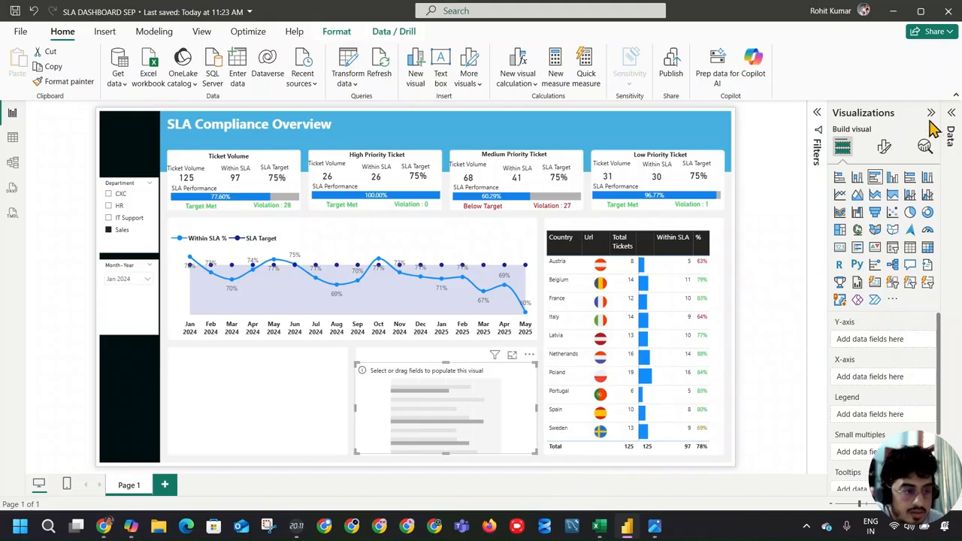
Assign the Type field from the Fact_ITSupport table to the bar chart's Y-axis
click(951, 112)
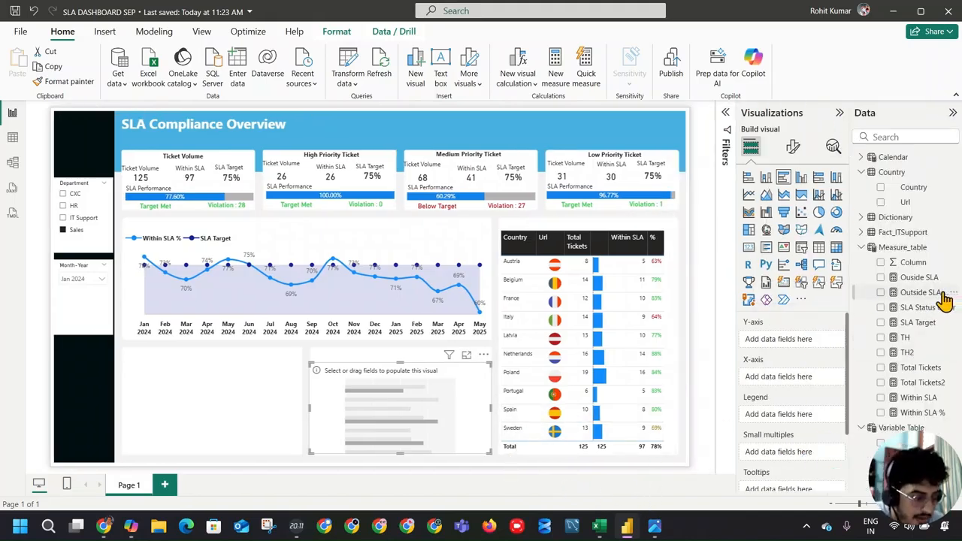
click(863, 219)
click(862, 218)
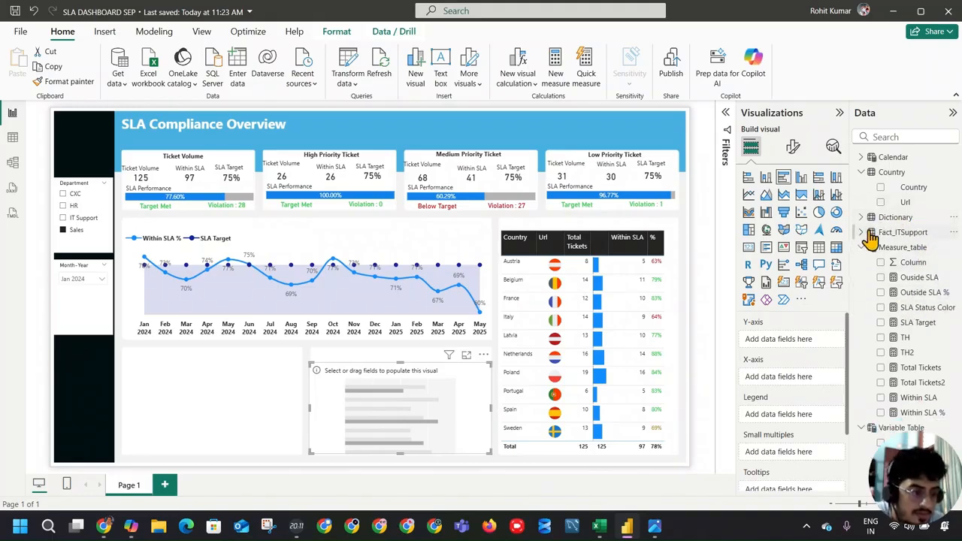
click(862, 233)
scroll(936, 319, down, 3)
scroll(936, 319, down, 3)
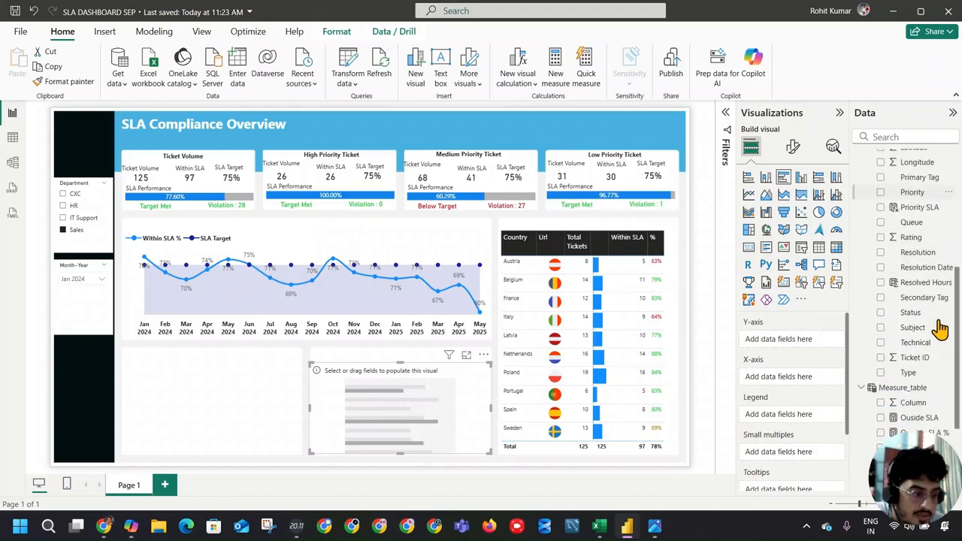
drag(908, 371, 788, 347)
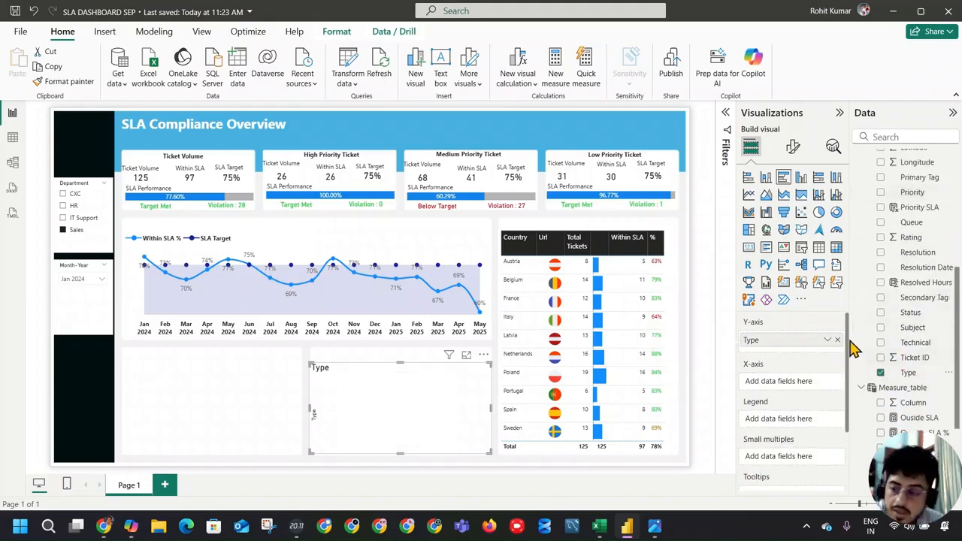
Assign the Within SLA % and SLA Target measures to the bar chart's X-axis
scroll(864, 319, down, 2)
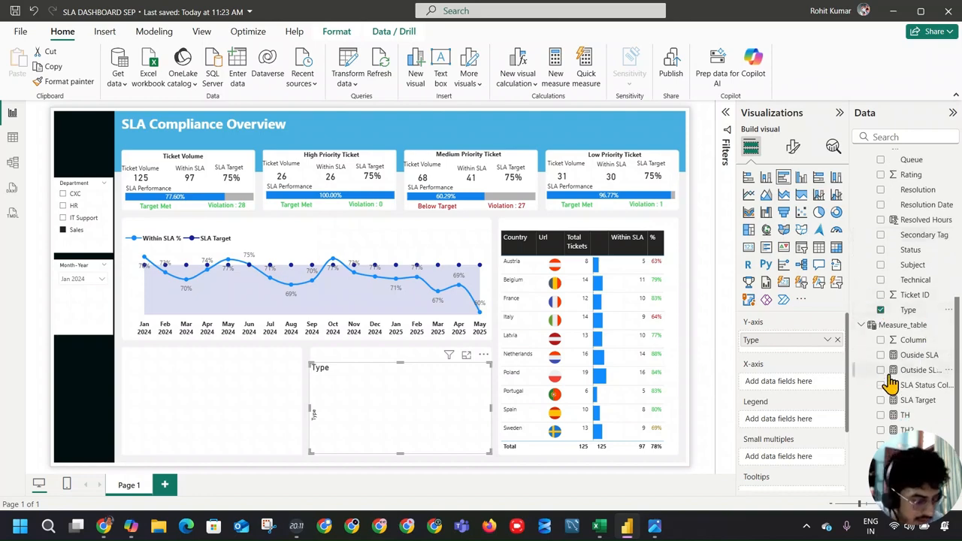
scroll(890, 357, down, 2)
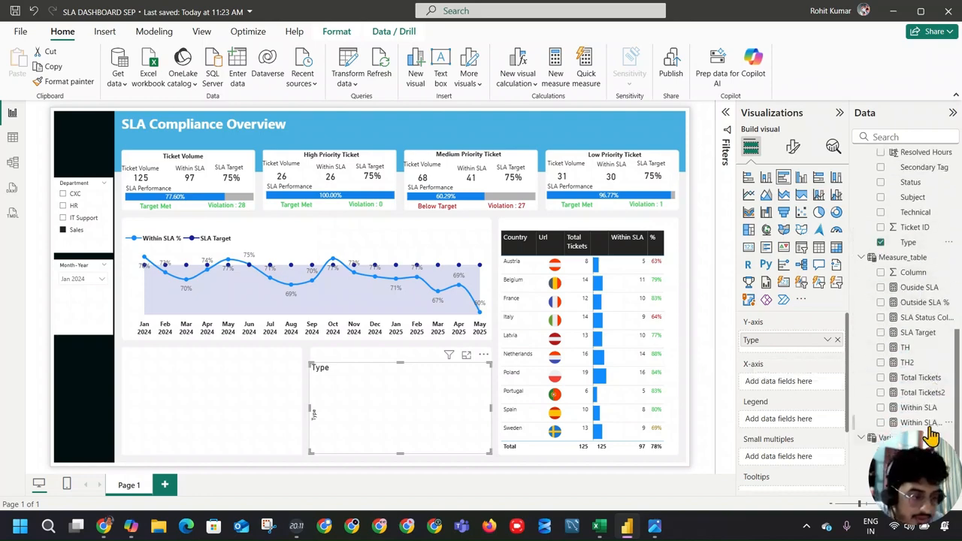
drag(918, 410, 815, 387)
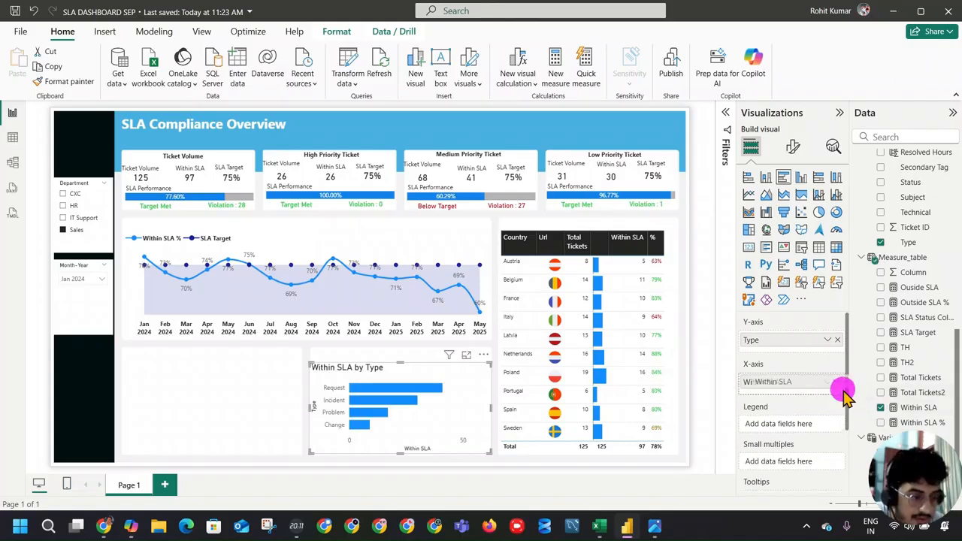
drag(910, 422, 851, 391)
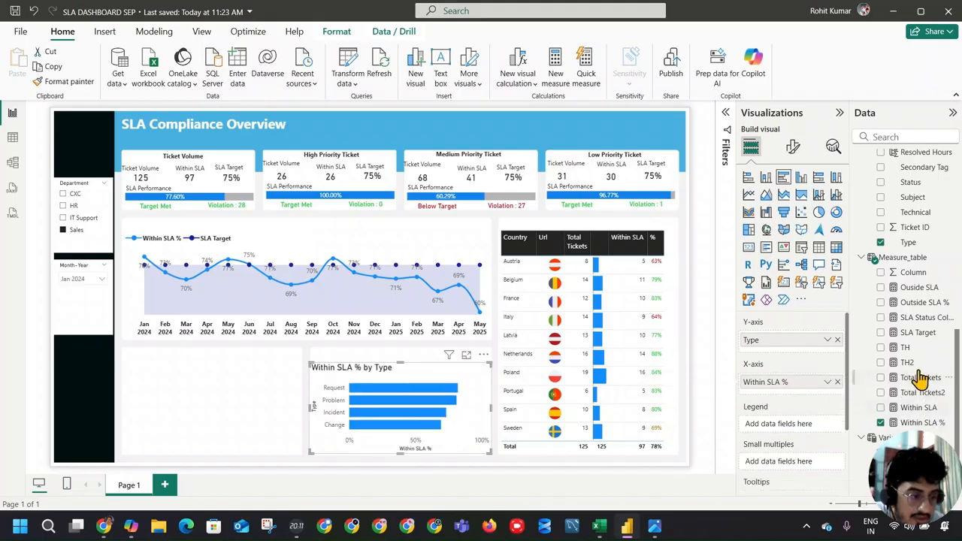
drag(916, 335, 805, 397)
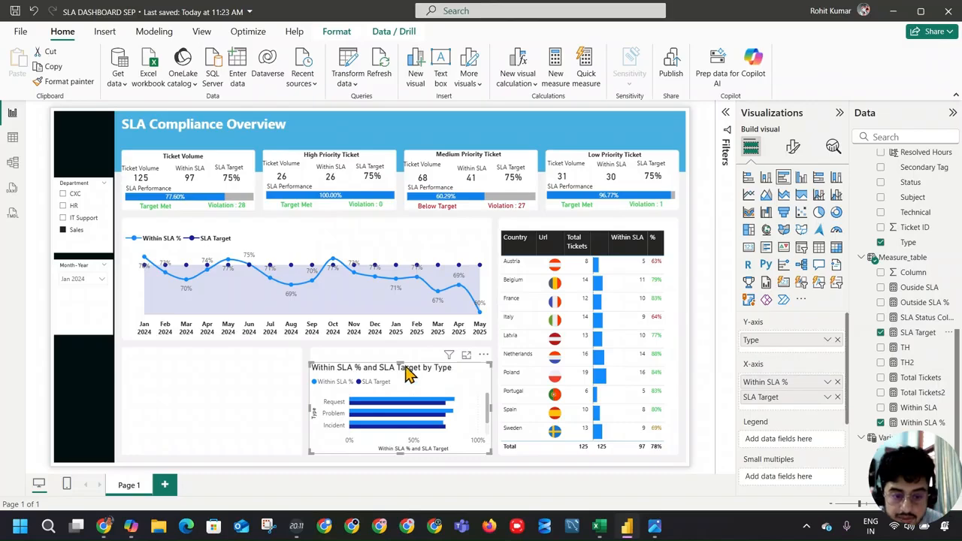
Turn off the bar chart's title while keeping its legend on, checking against the reference dashboard image
click(793, 146)
click(833, 284)
click(833, 284)
click(832, 284)
key(alt+Tab)
key(alt+Tab)
click(792, 203)
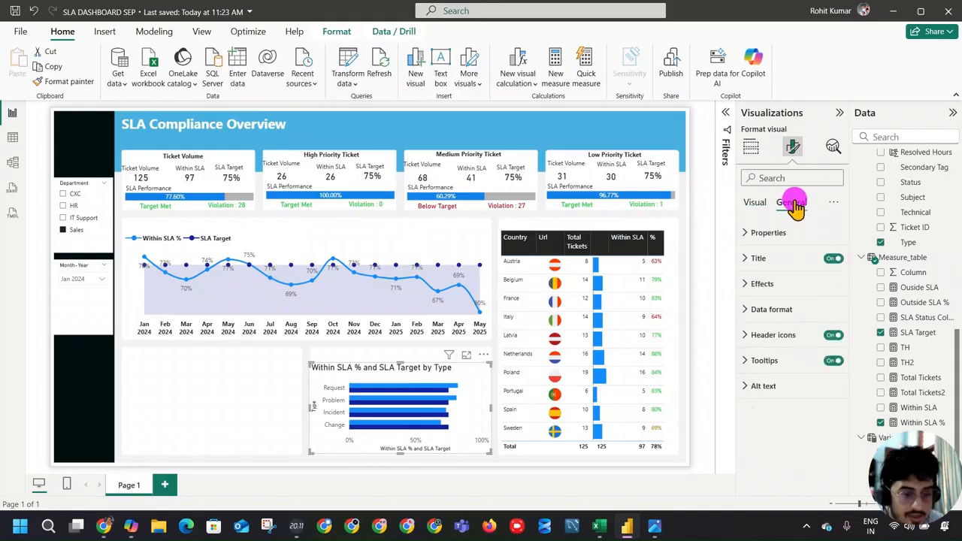
click(831, 259)
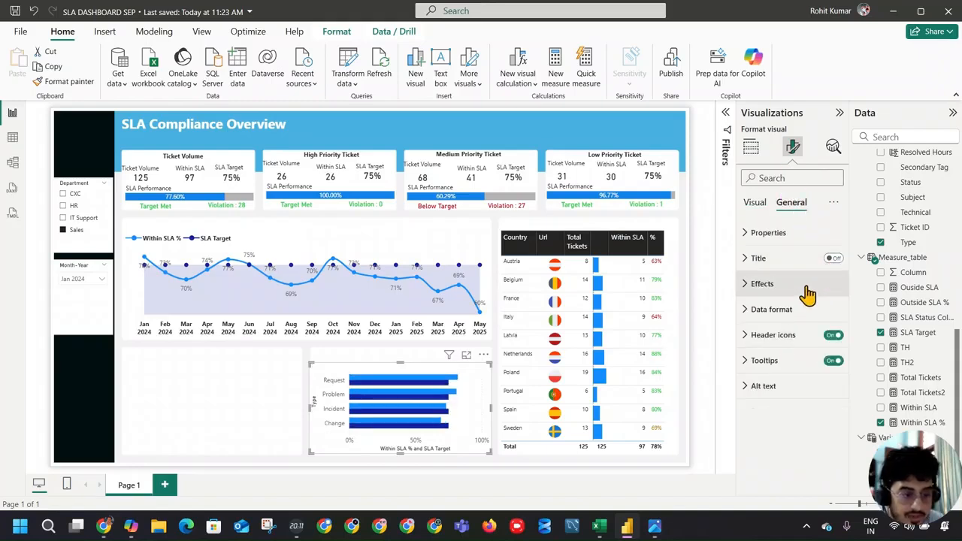
click(755, 203)
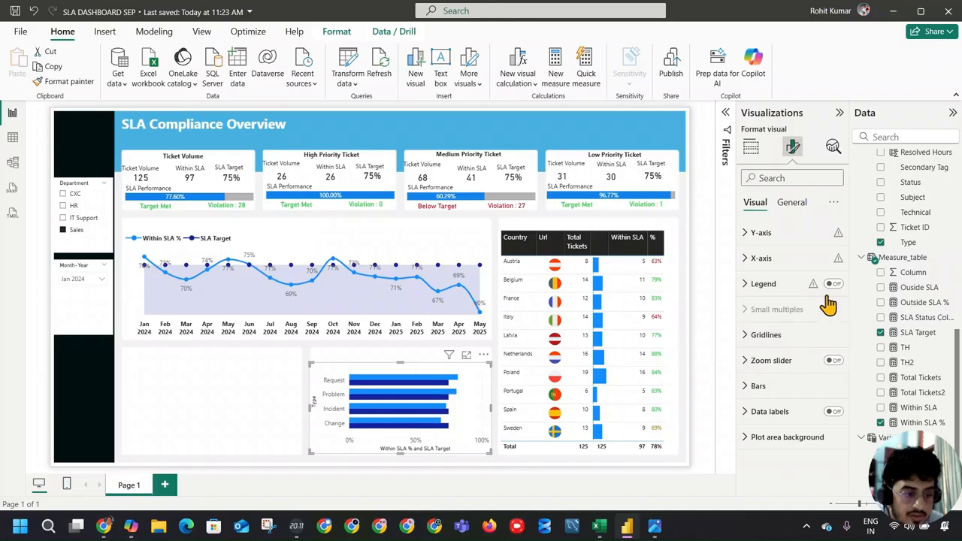
click(833, 284)
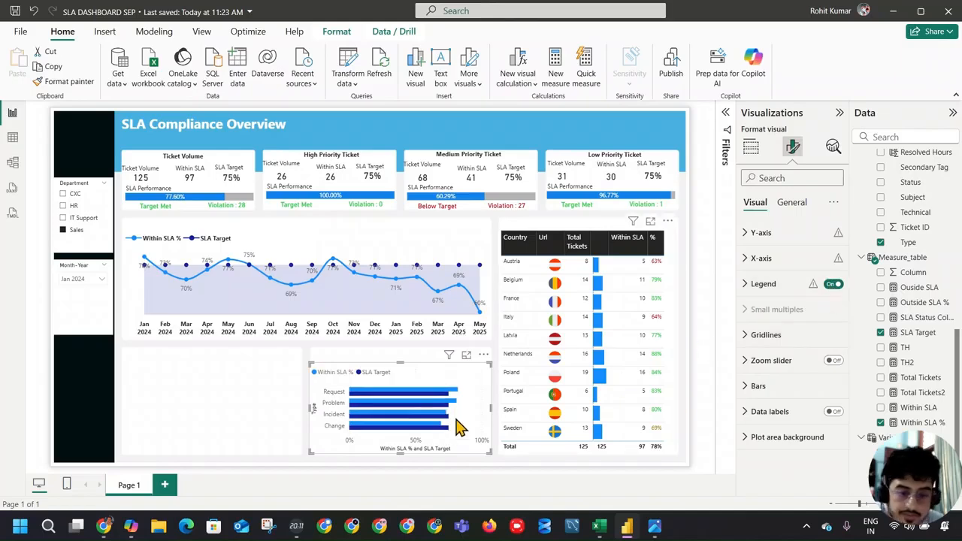
Turn off the Y-axis values of the bar chart
click(786, 232)
click(829, 265)
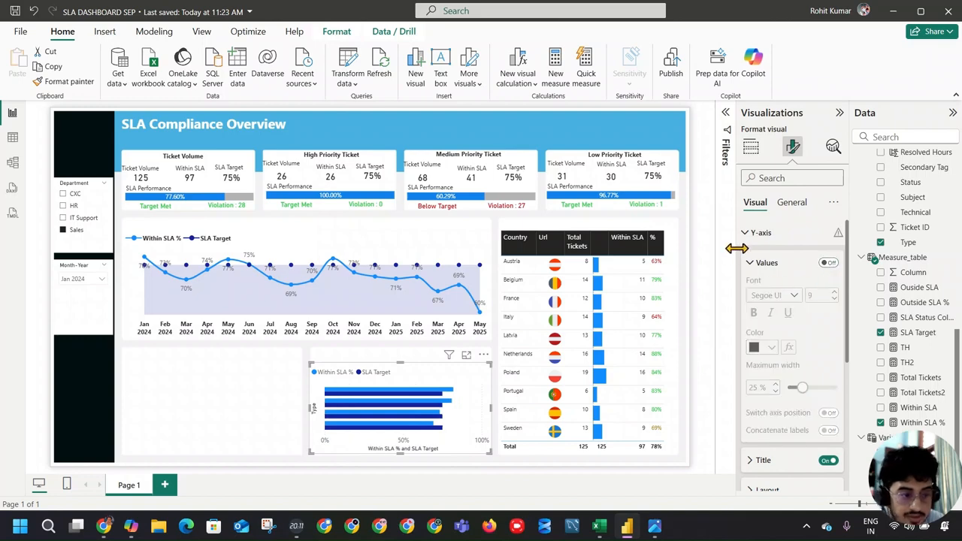
click(761, 233)
Turn off the X-axis values and X-axis title of the bar chart
click(767, 258)
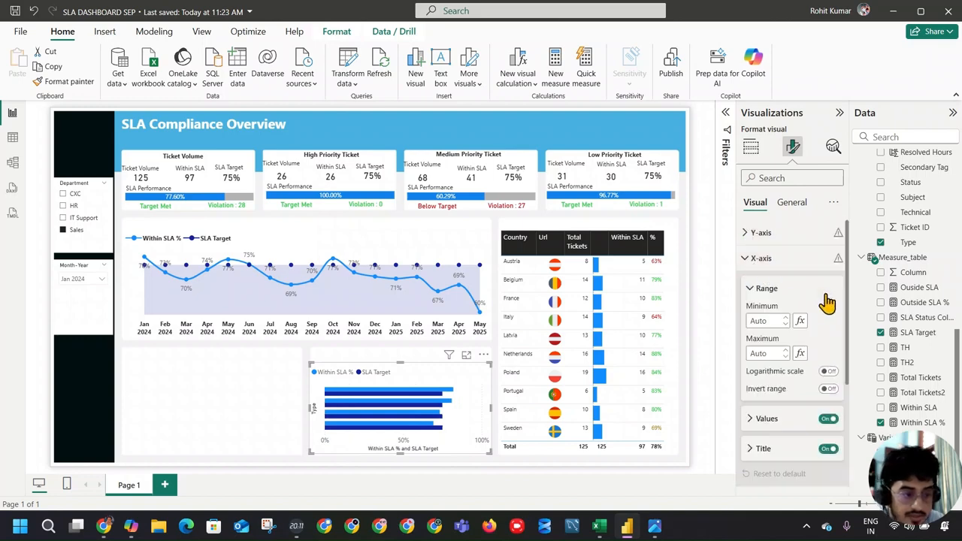
click(831, 420)
key(alt+Tab)
key(alt+Tab)
click(833, 453)
click(833, 453)
click(833, 453)
scroll(779, 326, down, 3)
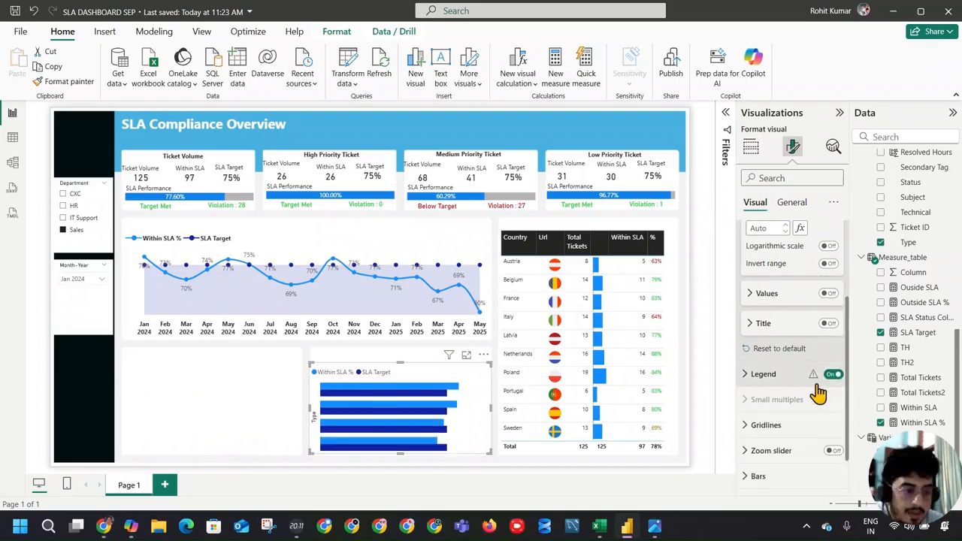
Review the bar chart's legend and gridline settings, comparing the legend with the reference dashboard image
click(764, 380)
scroll(819, 383, down, 3)
click(767, 342)
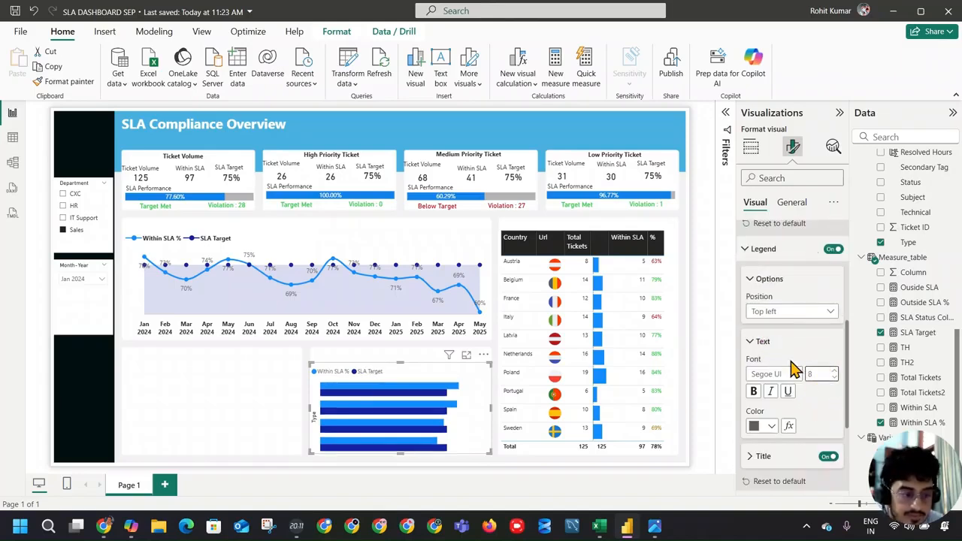
click(793, 344)
key(alt+Tab)
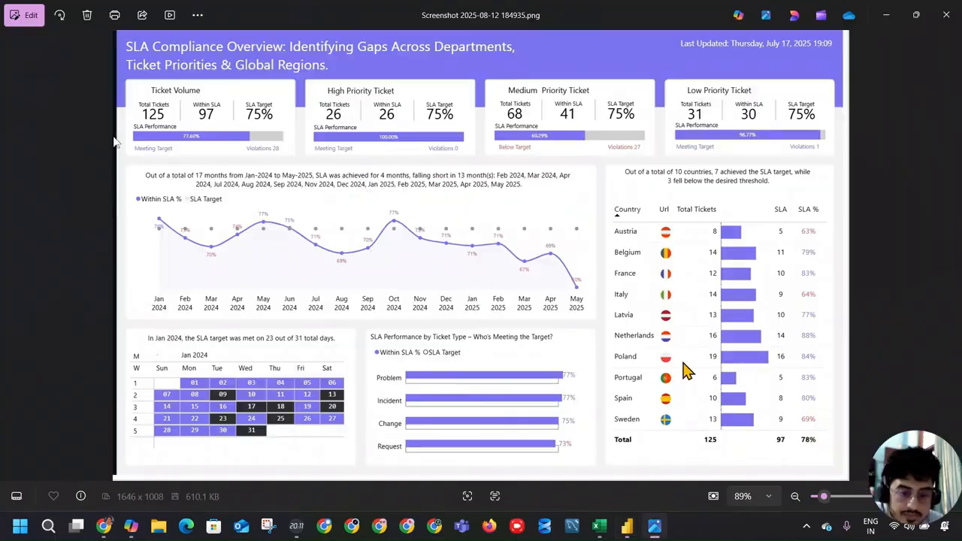
key(alt+Tab)
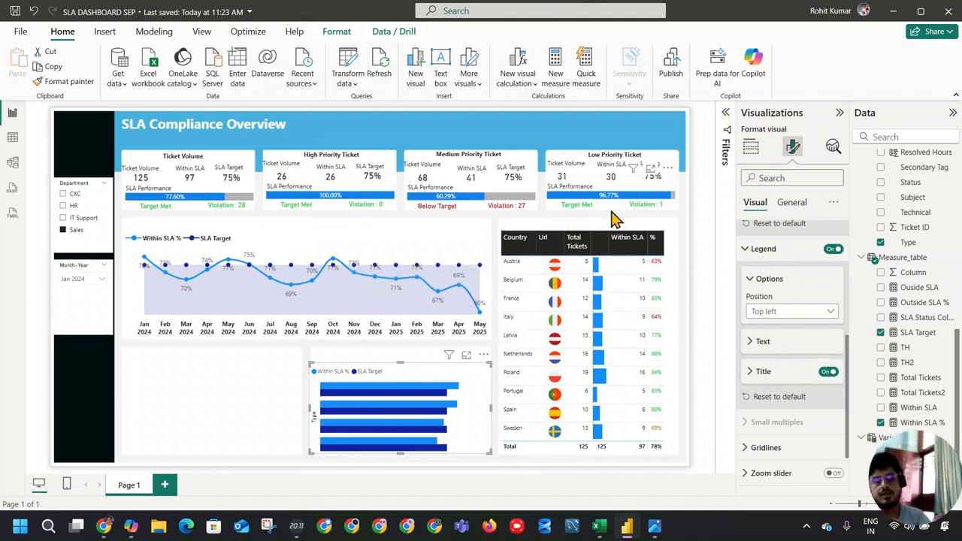
scroll(788, 293, up, 5)
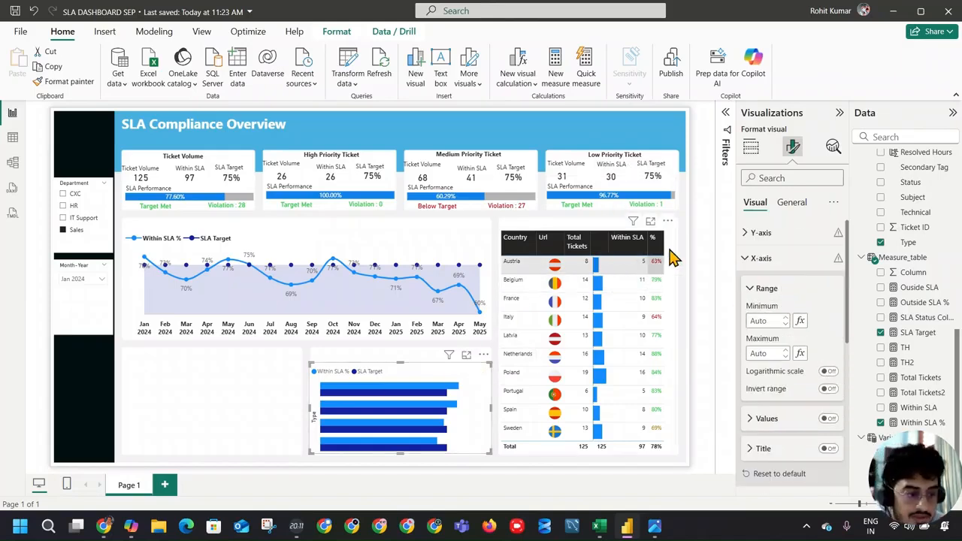
click(746, 259)
click(748, 284)
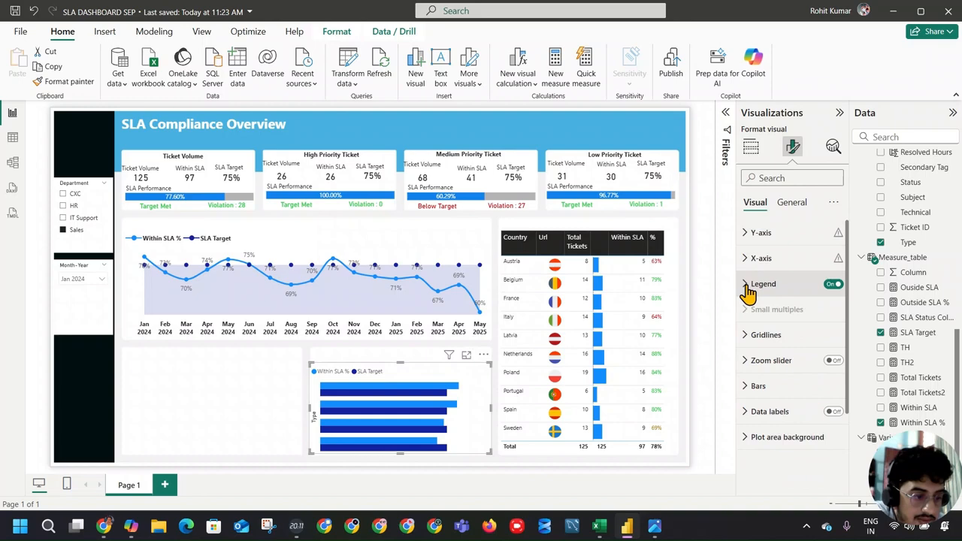
click(748, 336)
click(751, 336)
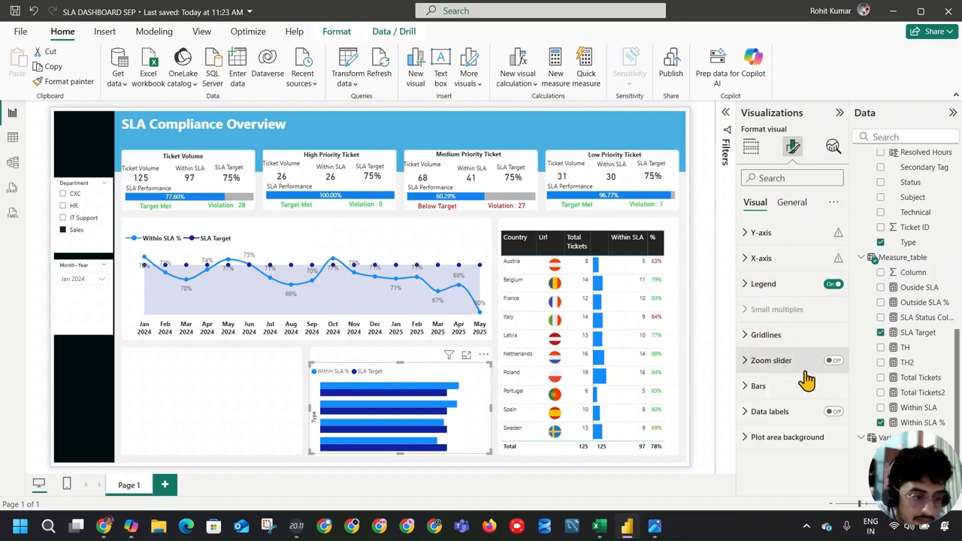
Apply the bar settings to all series of the bar chart and open the bars' layout options
click(794, 387)
scroll(841, 391, down, 3)
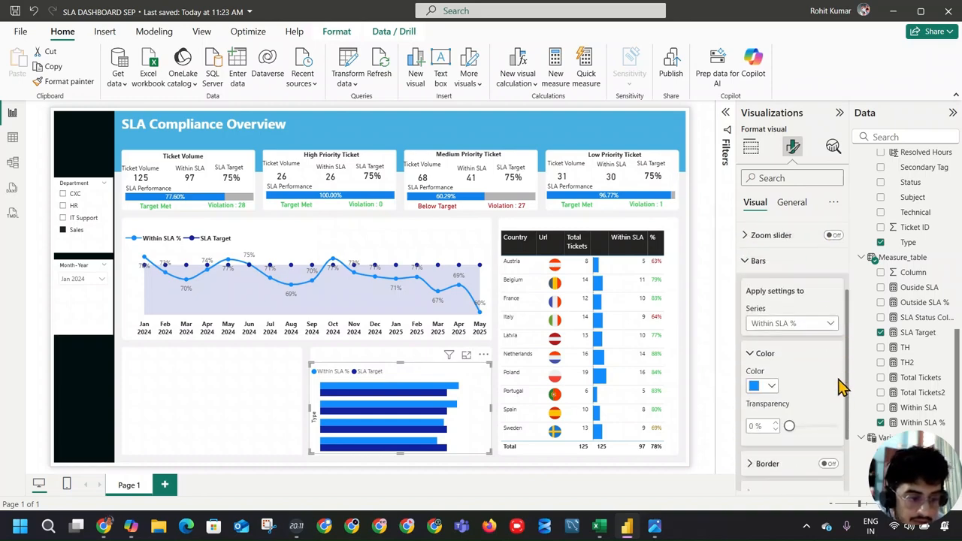
scroll(833, 370, down, 2)
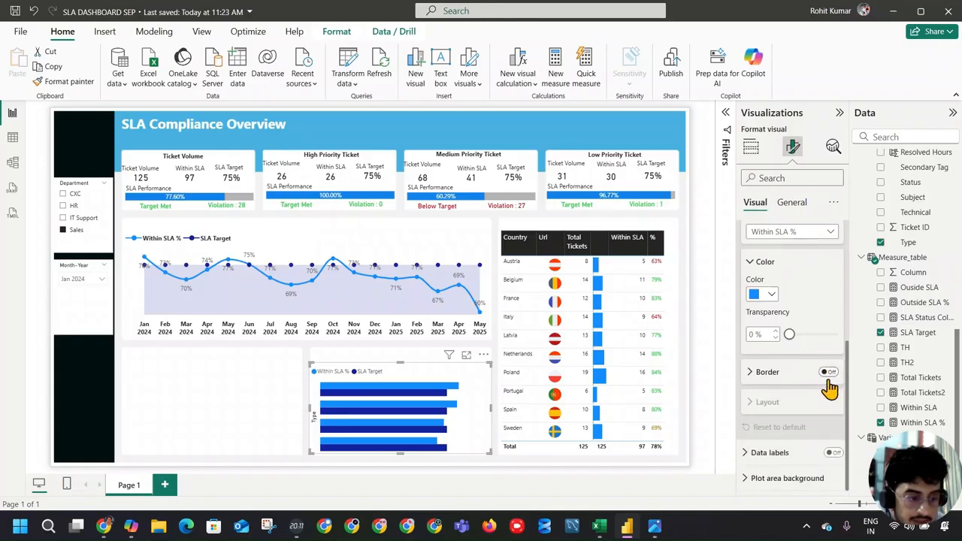
scroll(819, 339, up, 3)
click(812, 357)
click(811, 372)
scroll(819, 366, down, 1)
scroll(820, 373, down, 1)
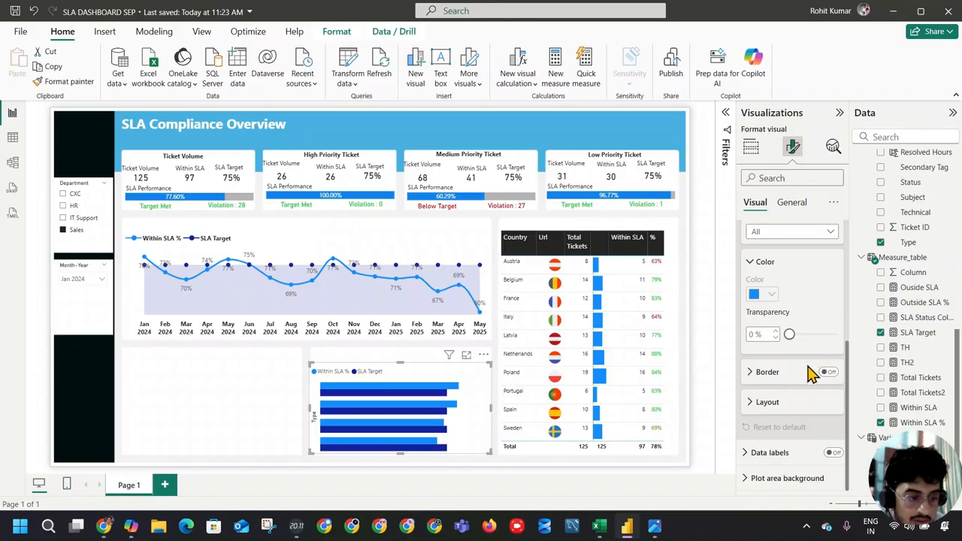
click(789, 402)
scroll(796, 391, down, 2)
Try reversing the series order and sorting the bars by value
click(828, 295)
click(827, 294)
click(827, 312)
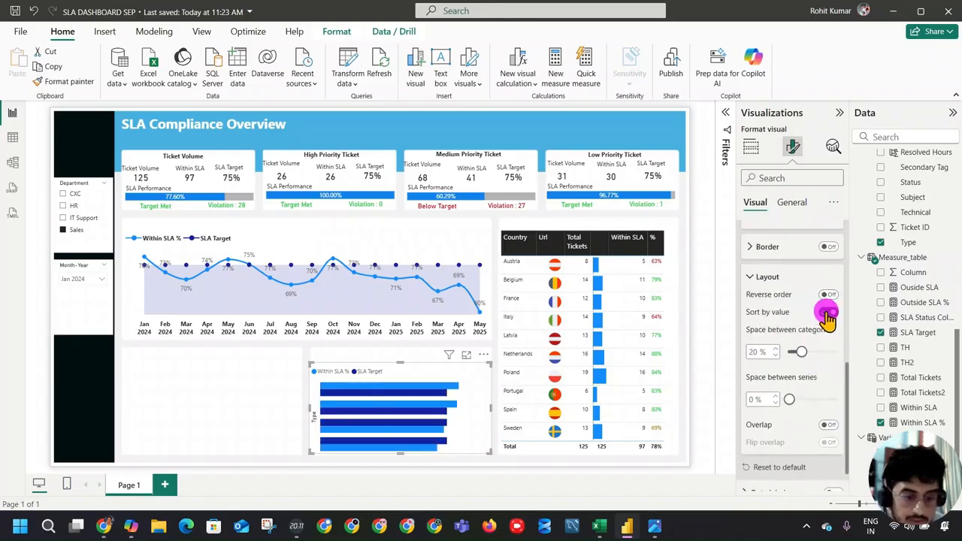
click(827, 313)
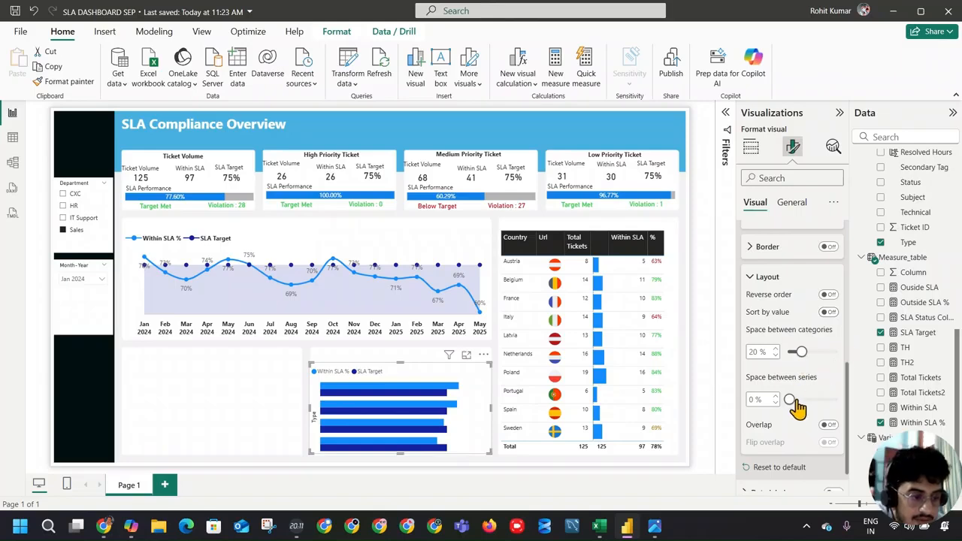
Turn on overlap for the bars and set the space between series to 32%
click(828, 426)
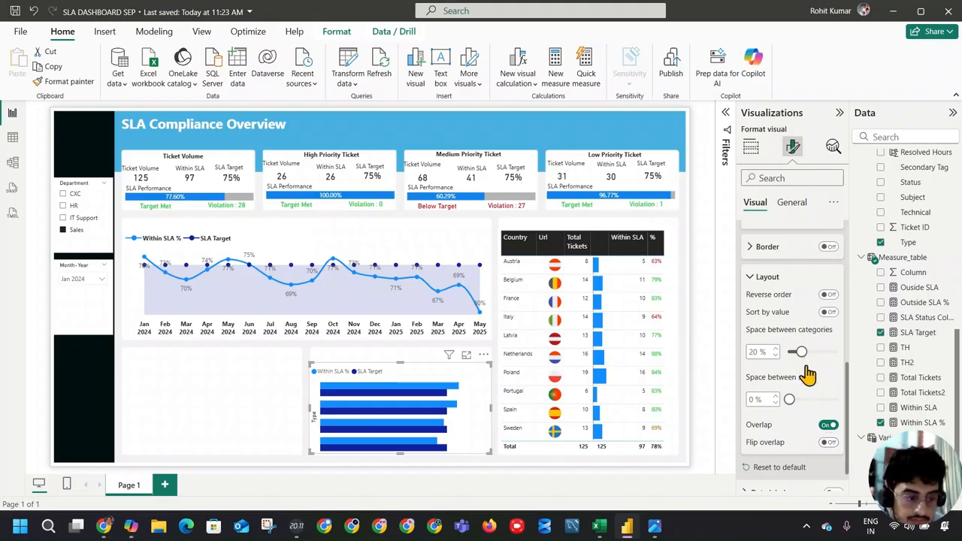
drag(789, 399, 805, 401)
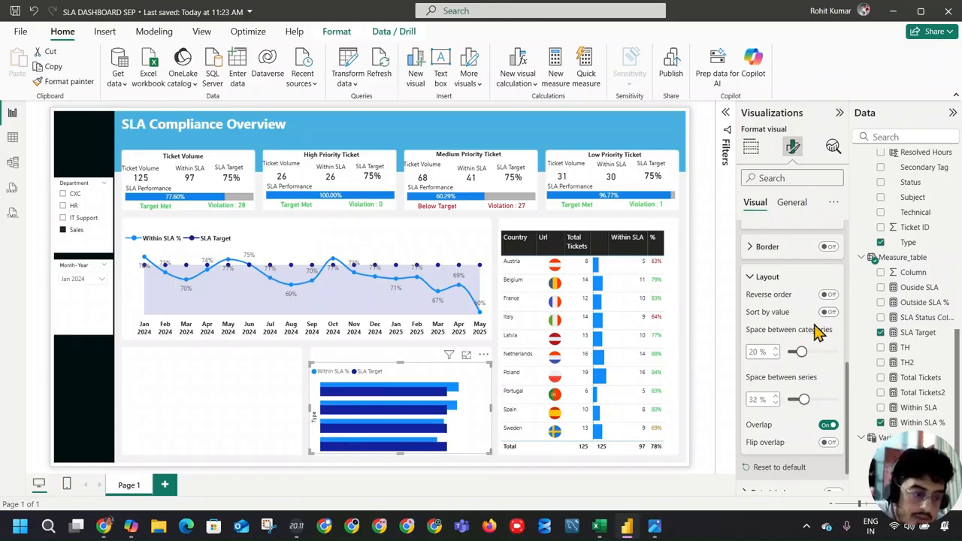
Switch the bar settings to the SLA Target series and turn on the bar chart's data labels
scroll(819, 335, up, 5)
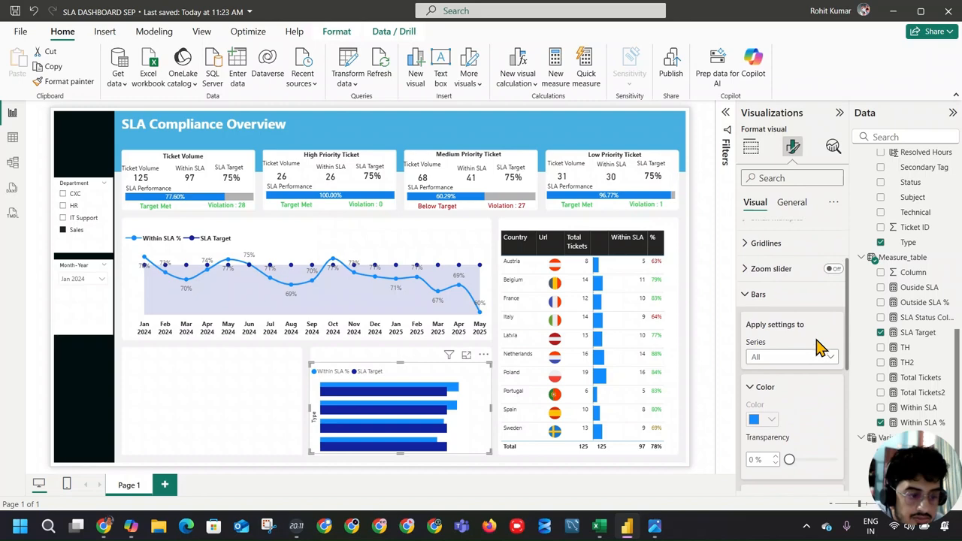
click(817, 358)
click(811, 403)
scroll(829, 404, down, 1)
scroll(823, 391, up, 3)
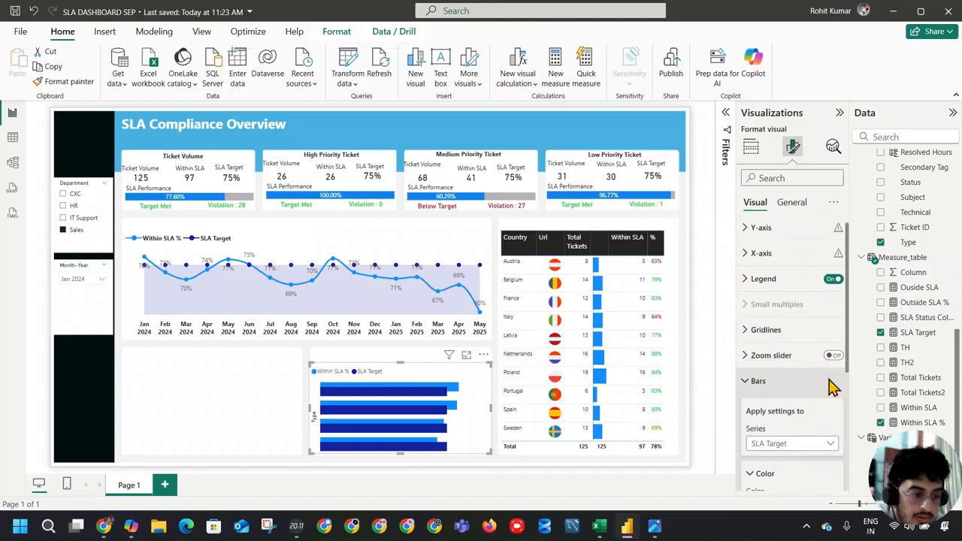
scroll(829, 388, down, 3)
scroll(820, 353, down, 1)
click(831, 453)
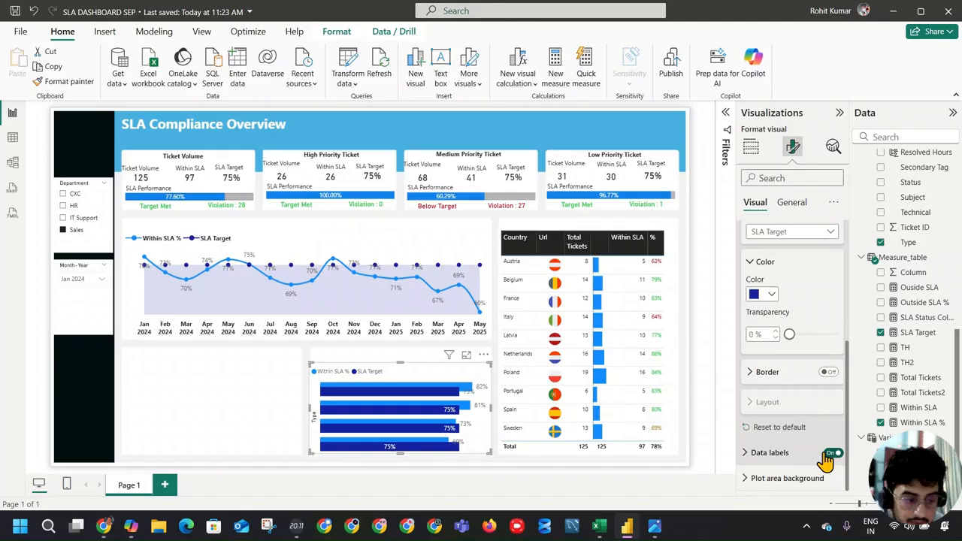
Try hiding the data labels of the Within SLA % series, checking against the reference dashboard image
click(801, 453)
click(795, 392)
click(799, 421)
click(828, 409)
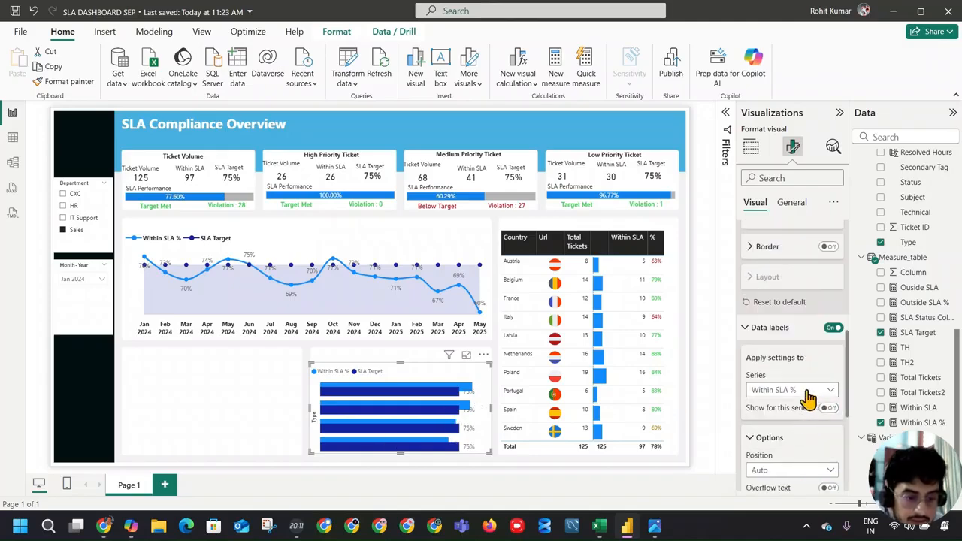
key(alt+Tab)
key(alt+Tab)
key(alt+Tab)
key(alt+Tab)
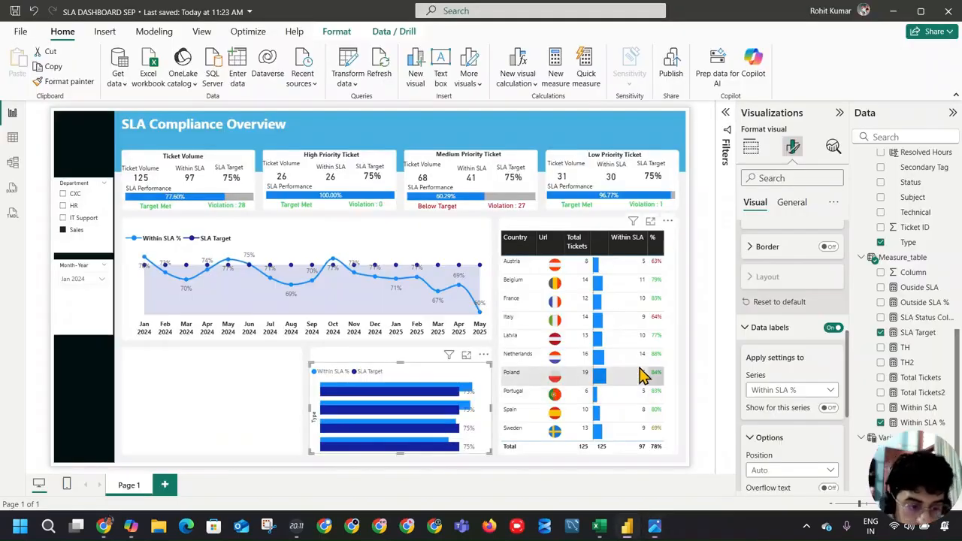
click(802, 390)
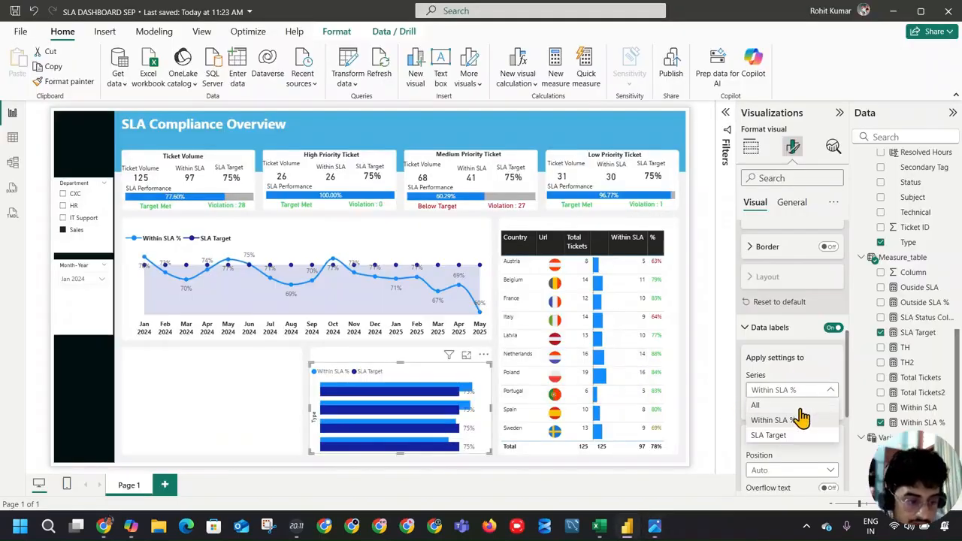
click(796, 422)
click(828, 407)
click(828, 408)
Hide the SLA Target data labels and show those of Within SLA %, checking against the reference dashboard image
click(818, 390)
click(797, 435)
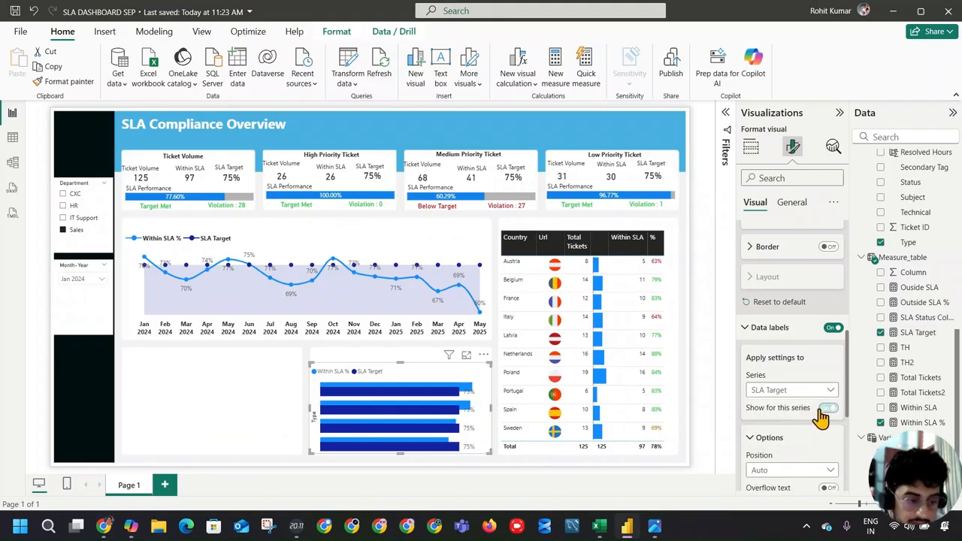
click(818, 390)
click(796, 420)
click(828, 407)
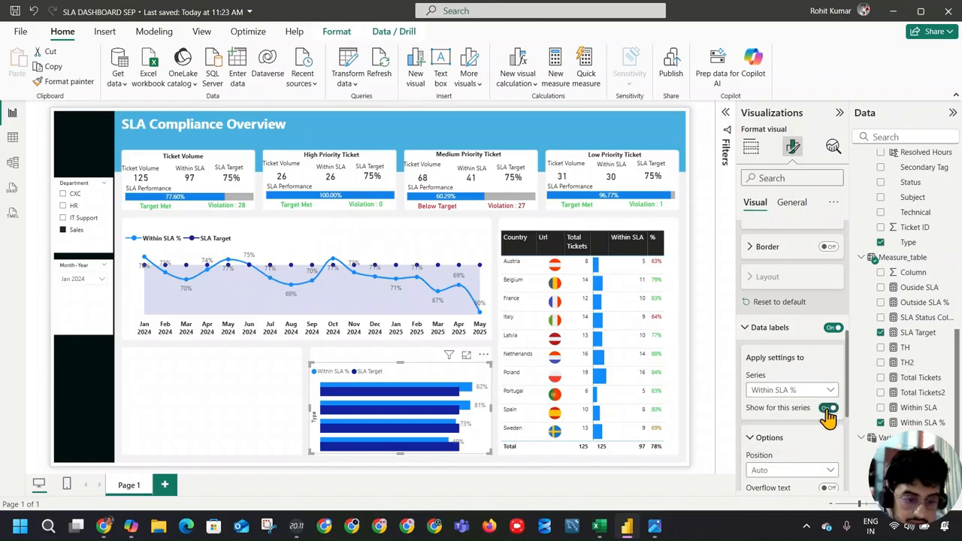
key(alt+Tab)
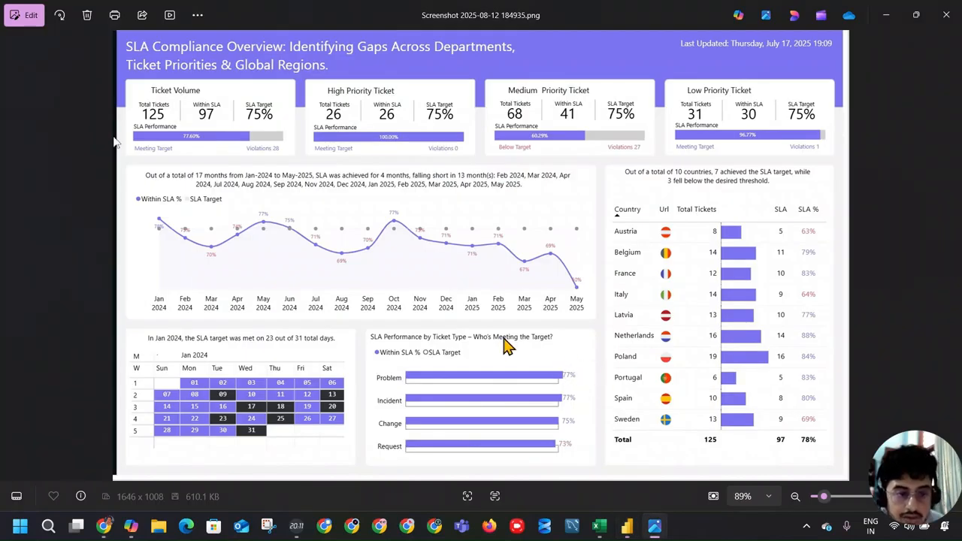
key(alt+Tab)
key(alt+Tab)
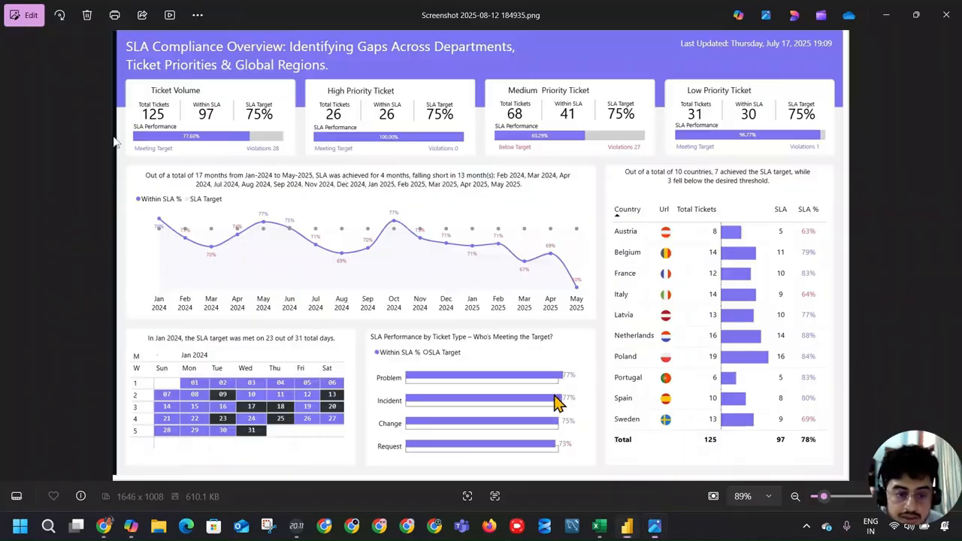
key(alt+Tab)
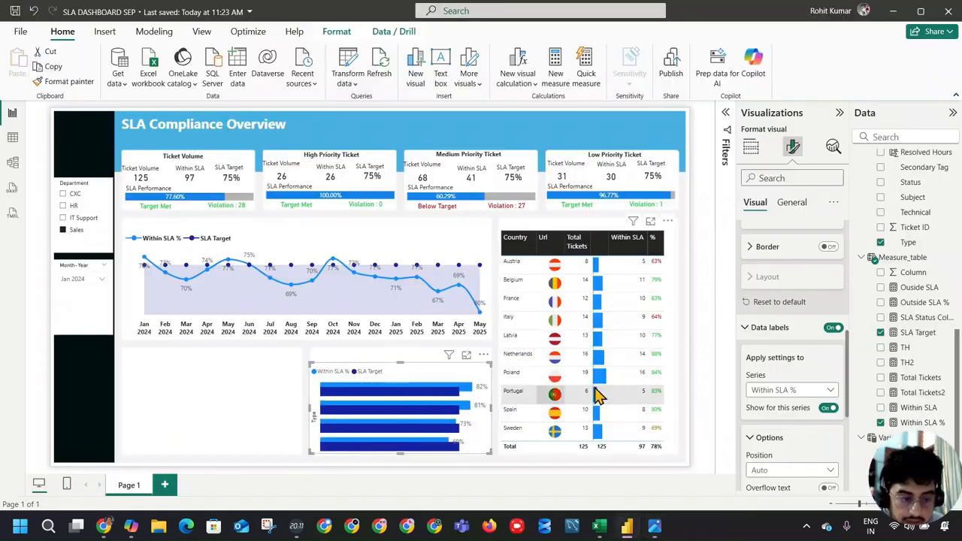
Try turning on the X-axis values of the bar chart
scroll(757, 450, up, 3)
click(758, 449)
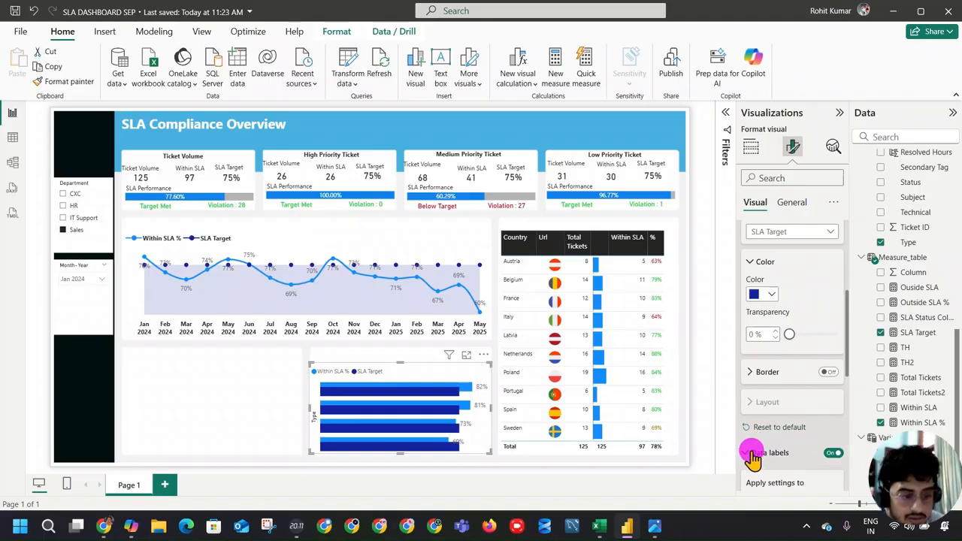
scroll(762, 311, up, 3)
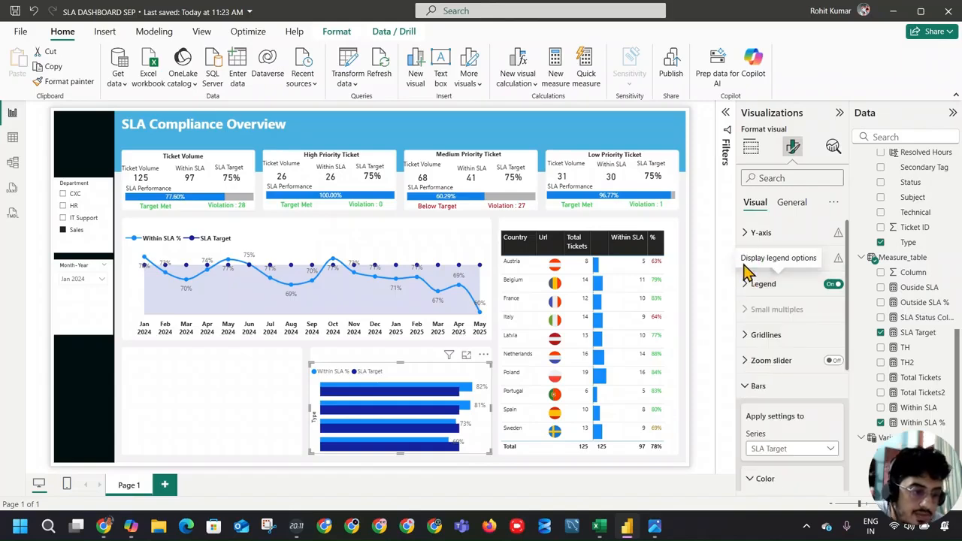
click(751, 259)
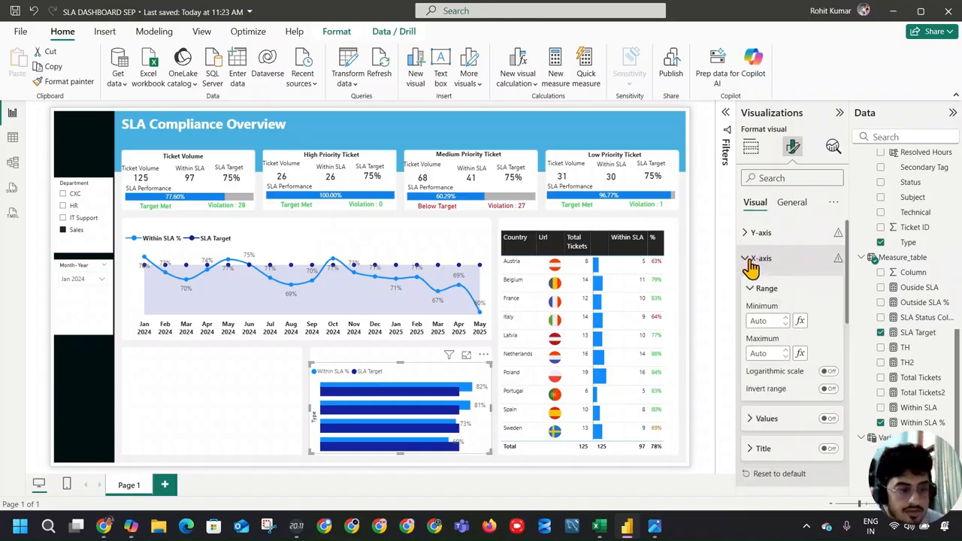
click(828, 420)
click(828, 418)
click(827, 418)
click(828, 419)
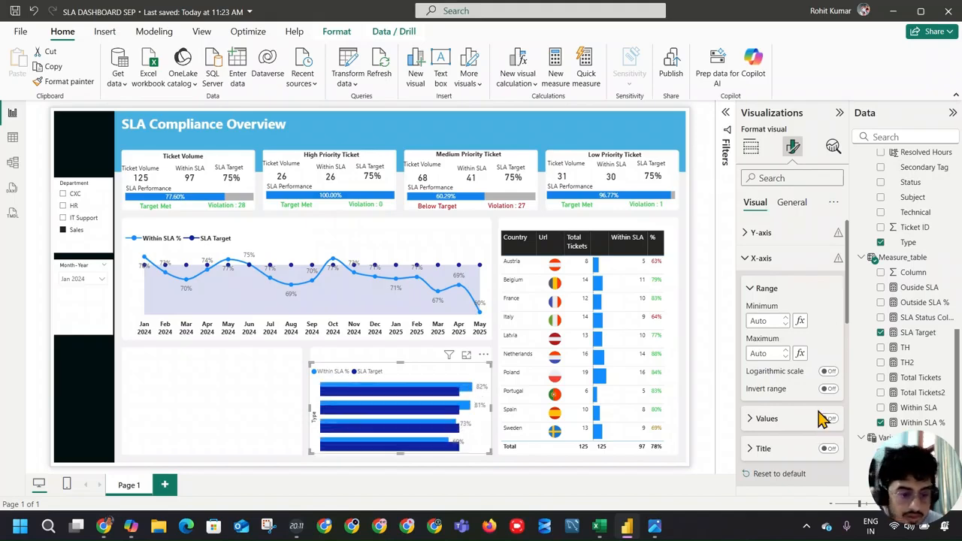
Turn on the Y-axis values so the bars show their ticket types, and compare the chart with the reference dashboard image
click(823, 258)
click(822, 232)
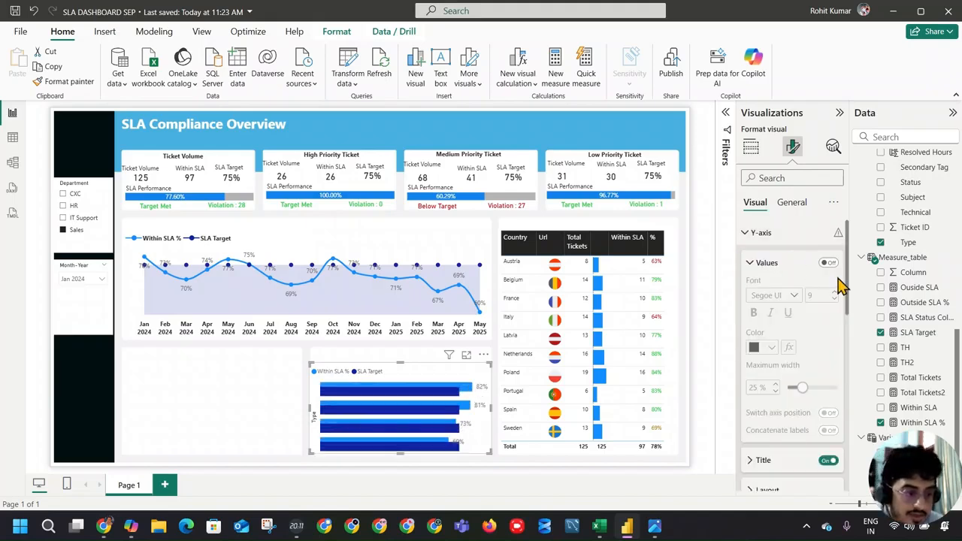
click(828, 264)
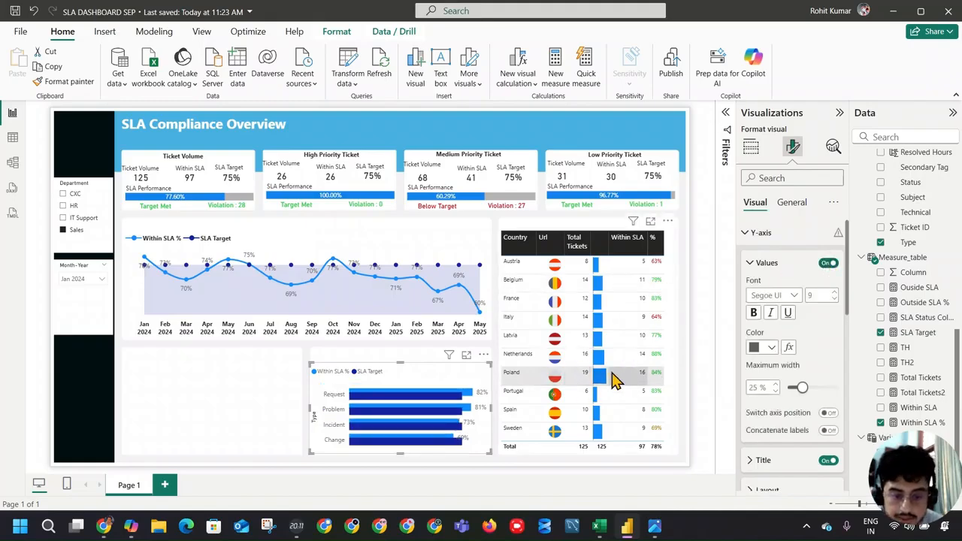
key(alt+Tab)
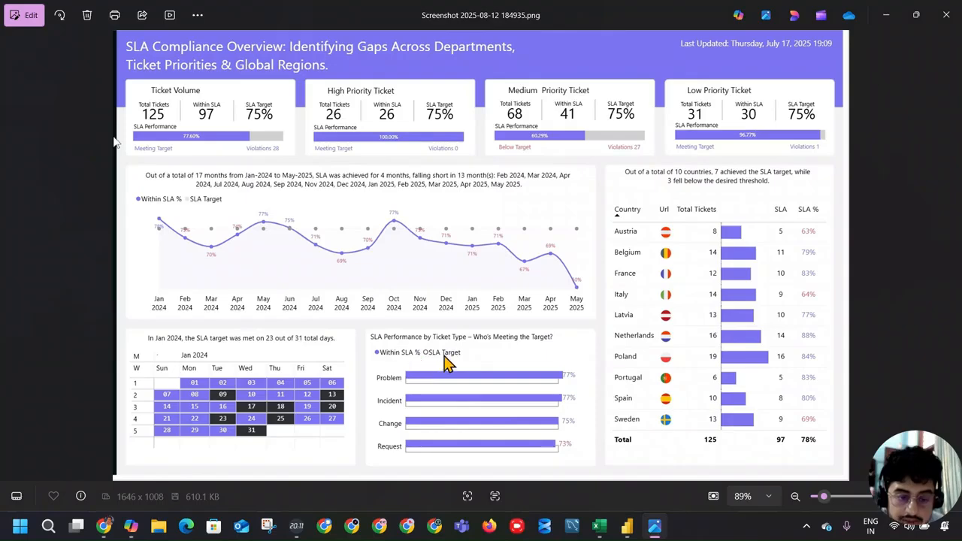
key(alt+Tab)
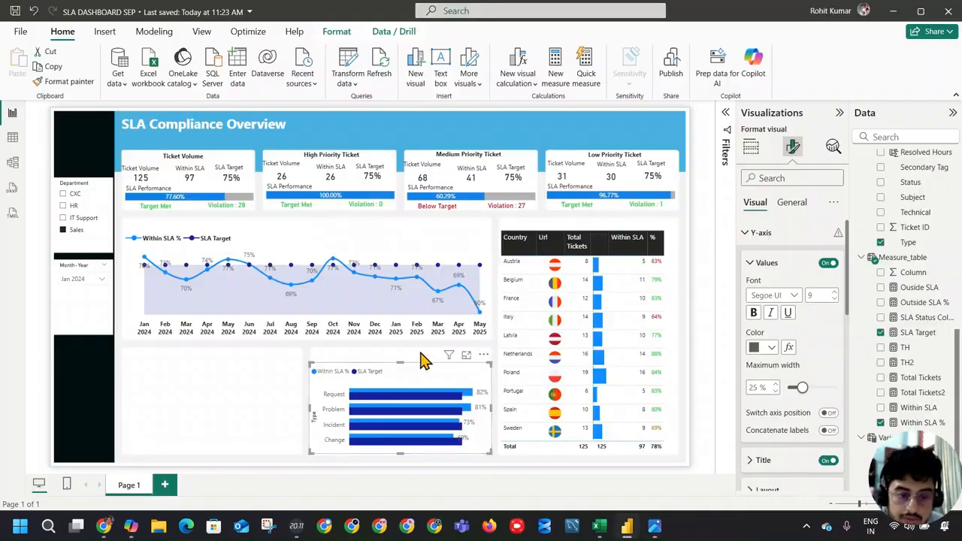
key(alt+Tab)
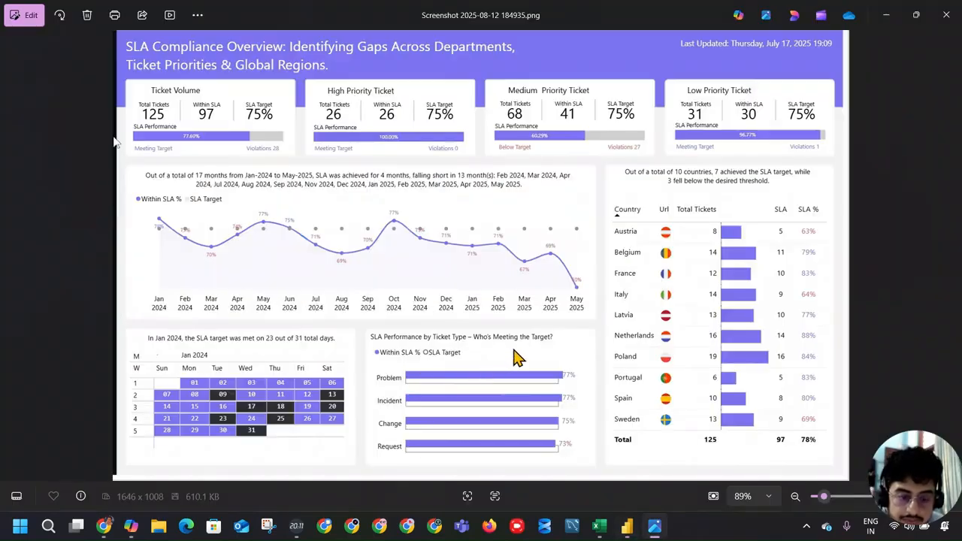
key(alt+Tab)
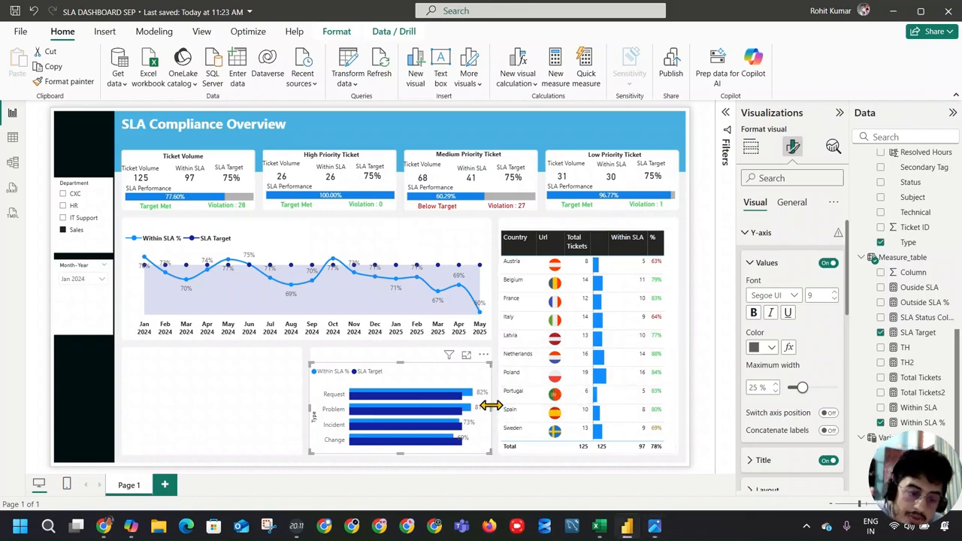
key(alt+Tab)
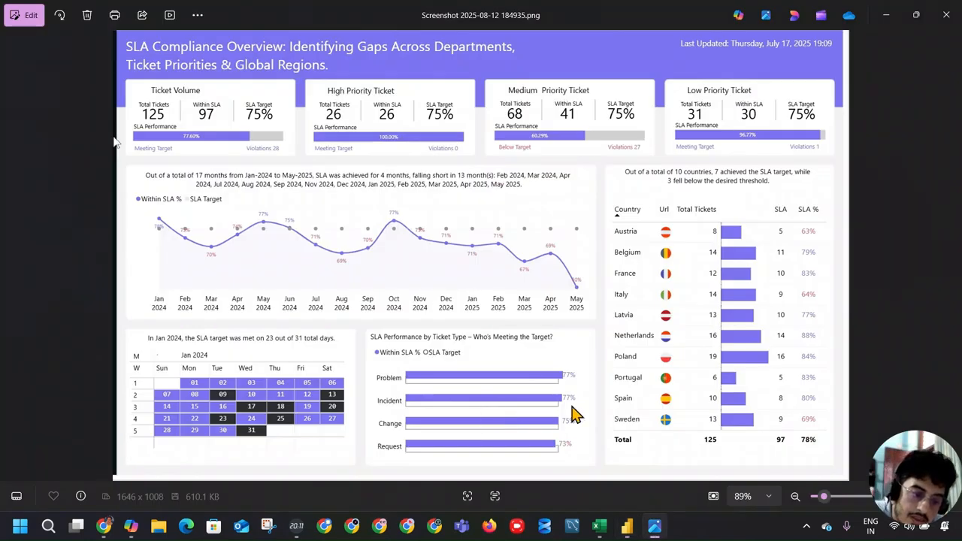
Compare the ticket-type bar chart with the reference dashboard image and check the fields assigned to it
key(alt+Tab)
key(alt+Tab)
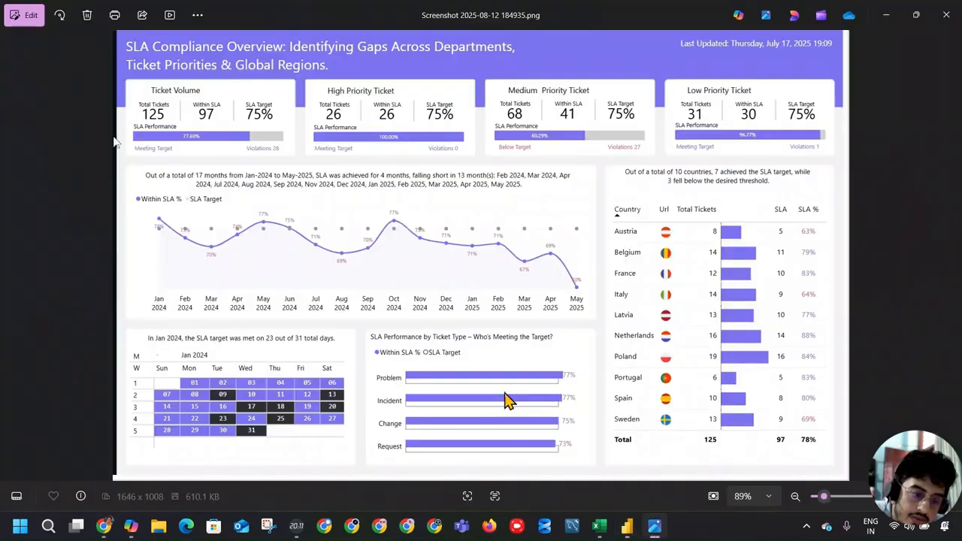
key(alt+Tab)
key(alt+Tab)
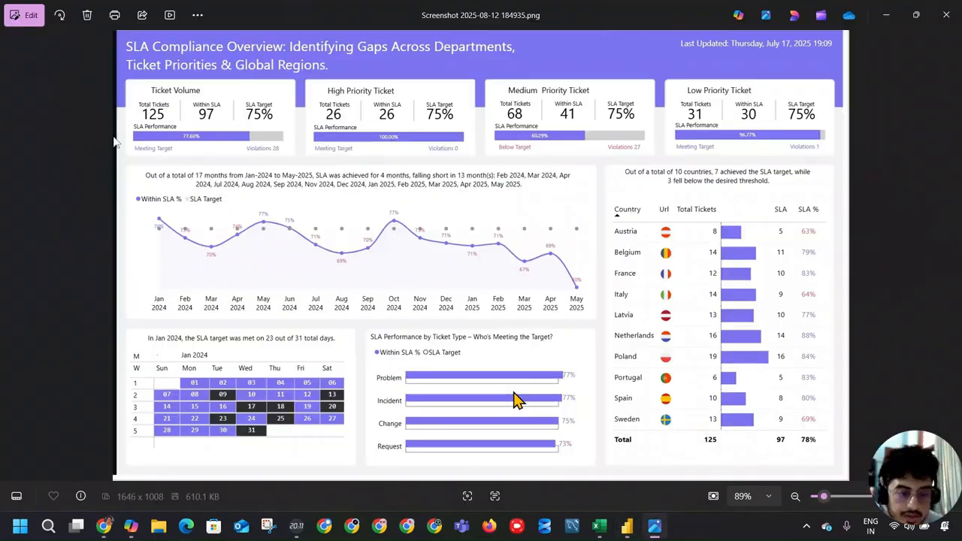
key(alt+Tab)
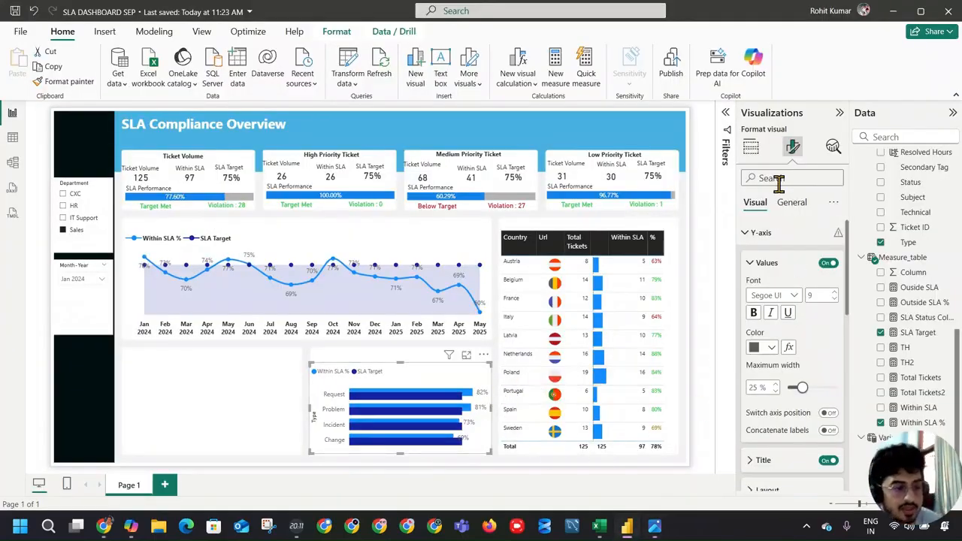
click(751, 147)
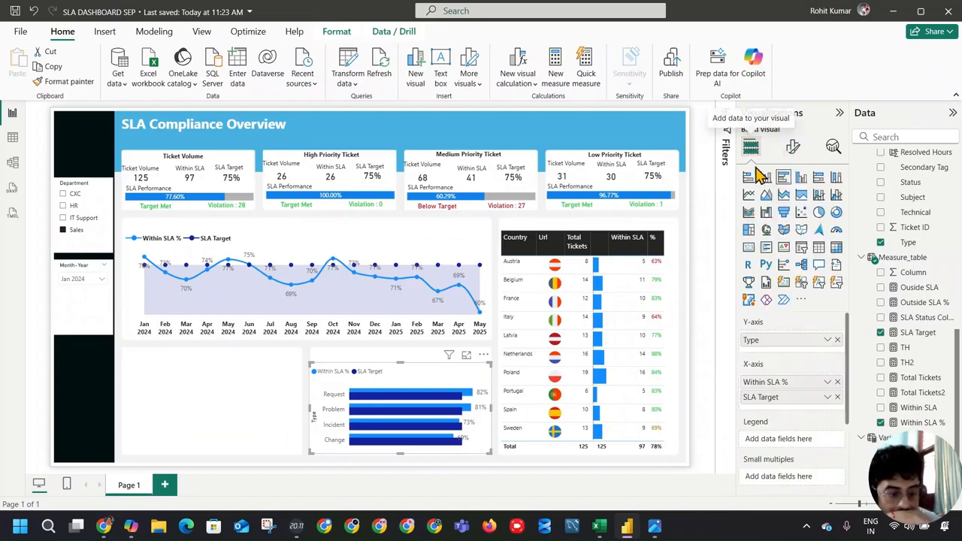
click(793, 147)
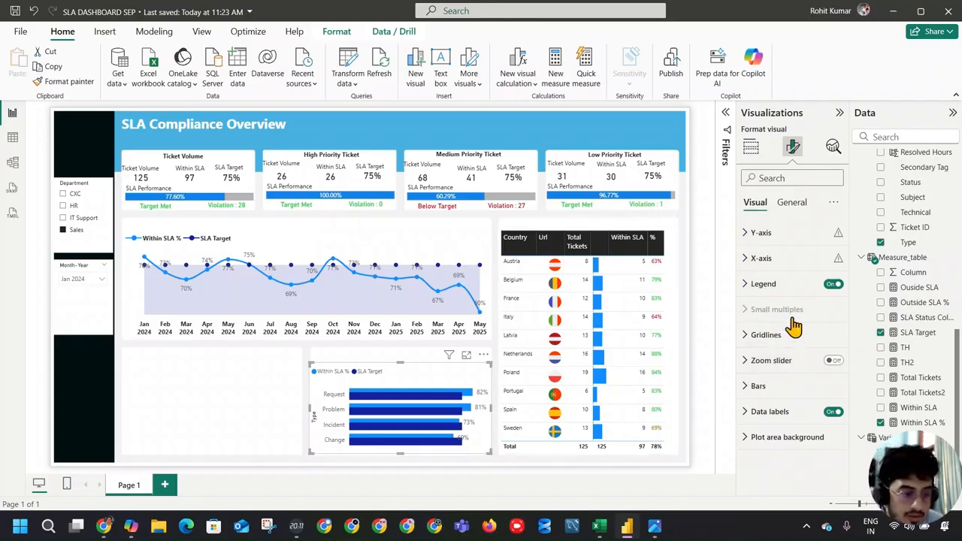
Apply the chart's bar settings to all series and open the bars' layout options
click(781, 390)
scroll(819, 381, down, 3)
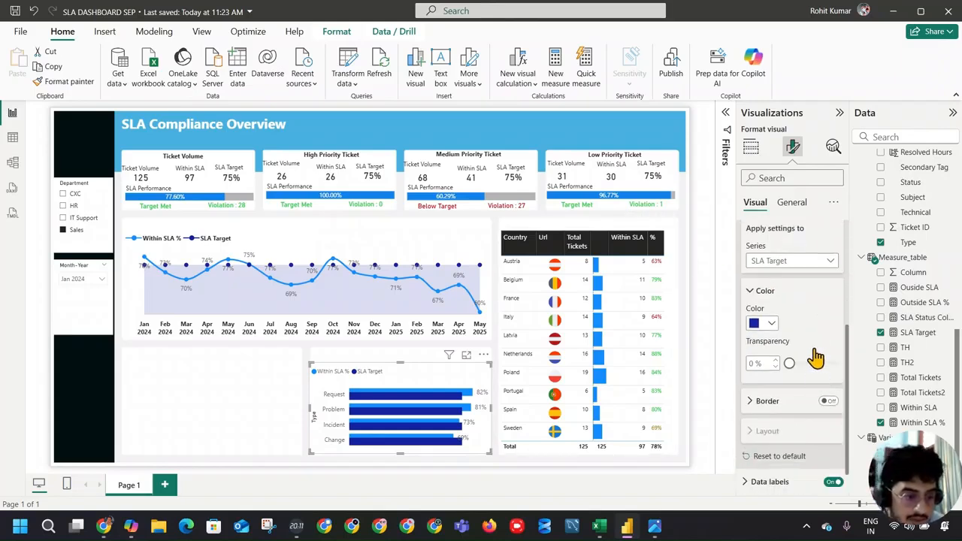
scroll(801, 375, up, 3)
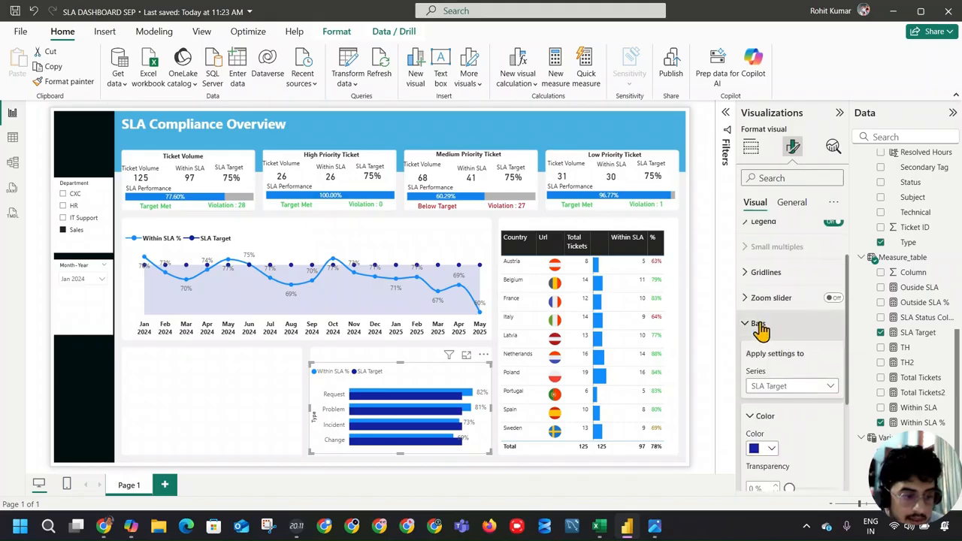
click(788, 386)
click(786, 401)
scroll(796, 406, down, 3)
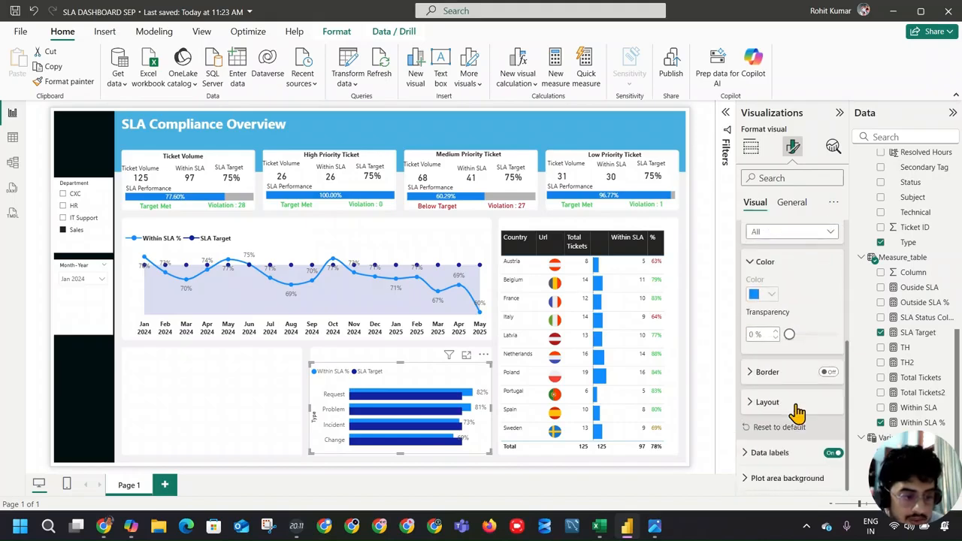
click(768, 402)
scroll(789, 406, down, 3)
Try reversing the order of the bar series, checking the result against the reference dashboard image
click(828, 295)
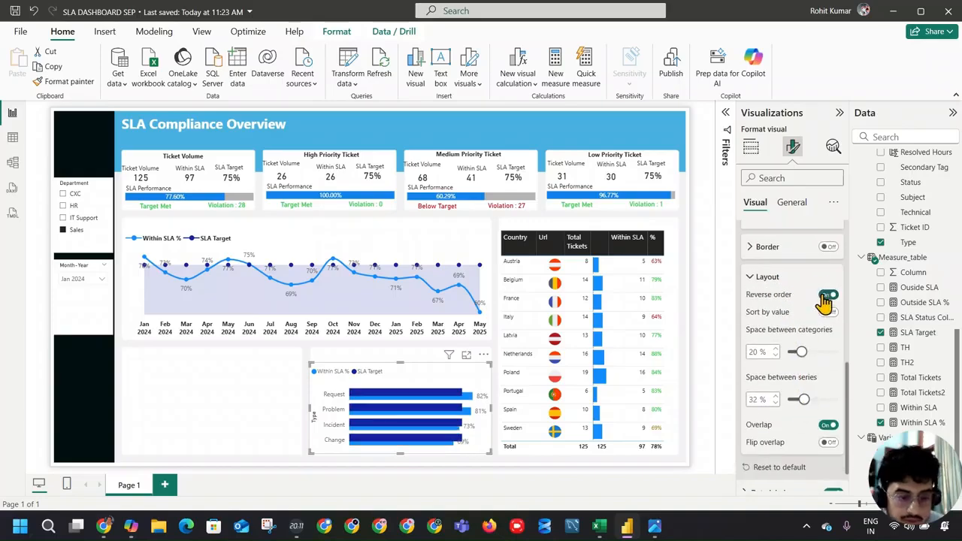
key(alt+Tab)
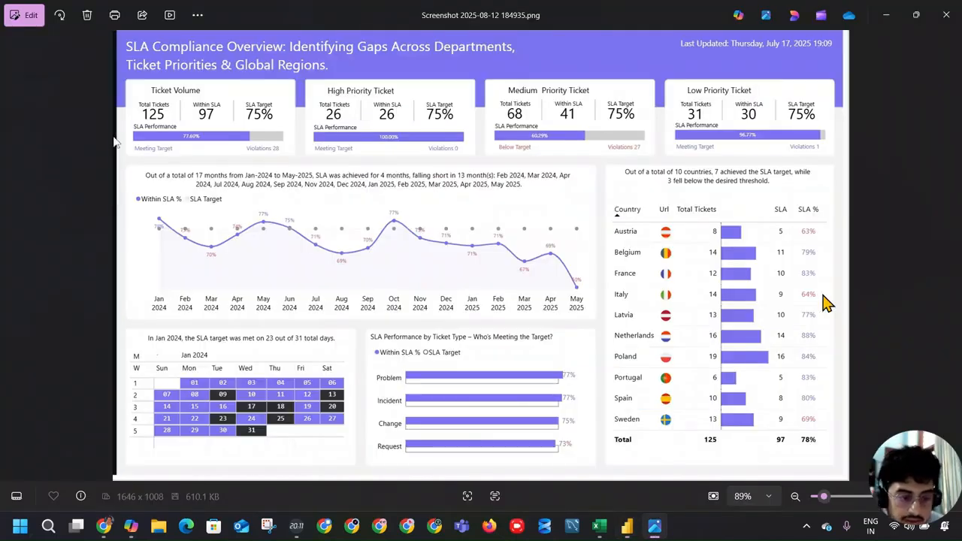
key(alt+Tab)
key(alt+Tab)
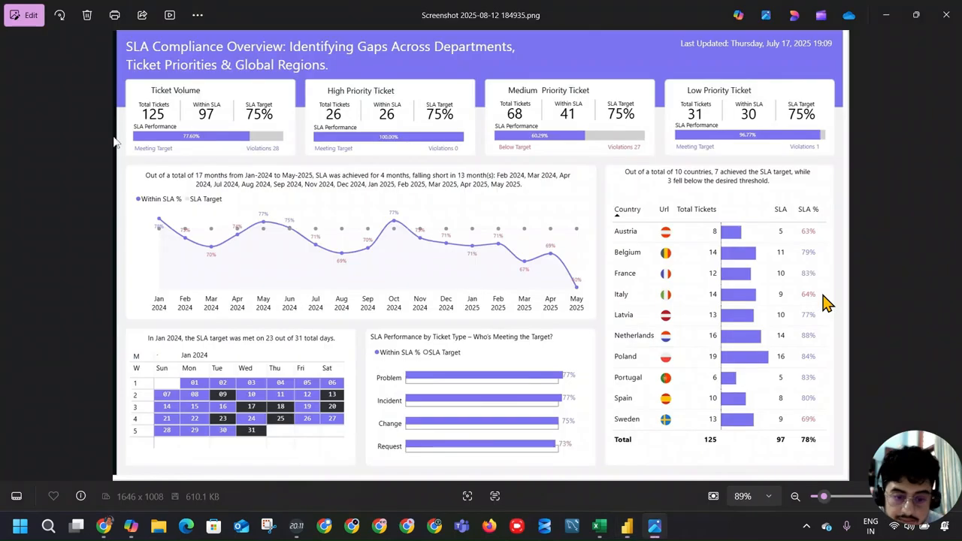
key(alt+Tab)
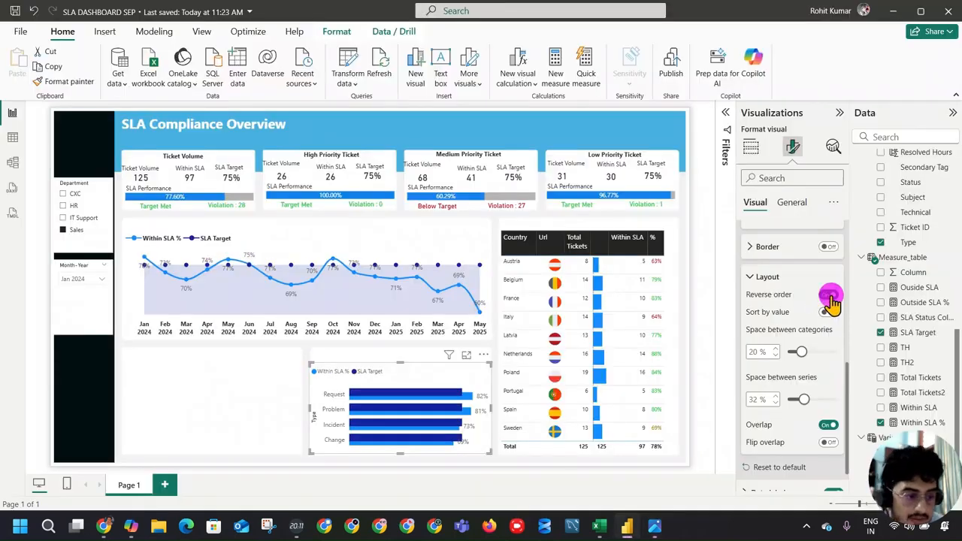
click(829, 295)
Turn on sorting by value for the bars and set the space between categories to 16%
click(828, 312)
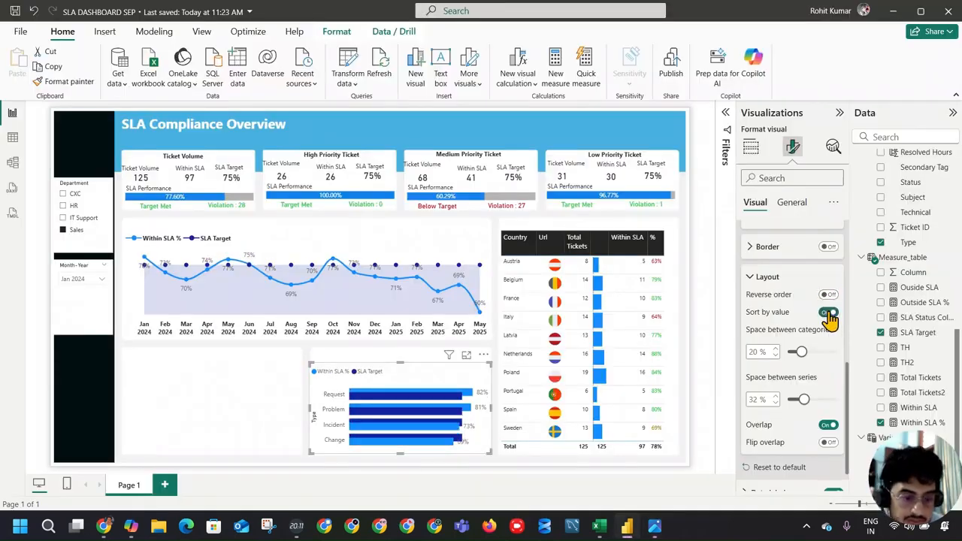
mouse_move(801, 352)
mouse_down()
mouse_move(822, 354)
mouse_move(807, 364)
mouse_move(798, 354)
mouse_up()
Try the overlap and flip overlap settings of the bars, comparing the layout with the reference dashboard image
click(828, 426)
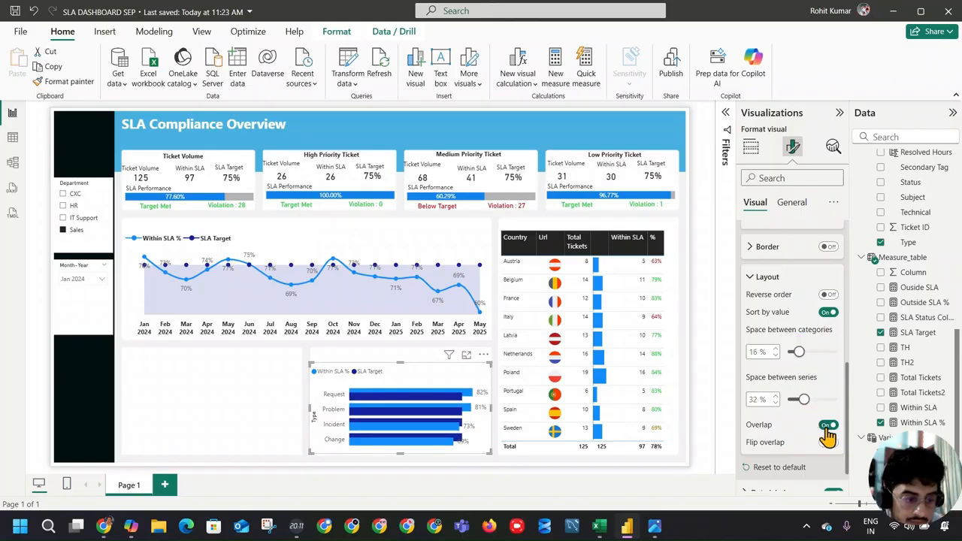
click(827, 426)
click(827, 443)
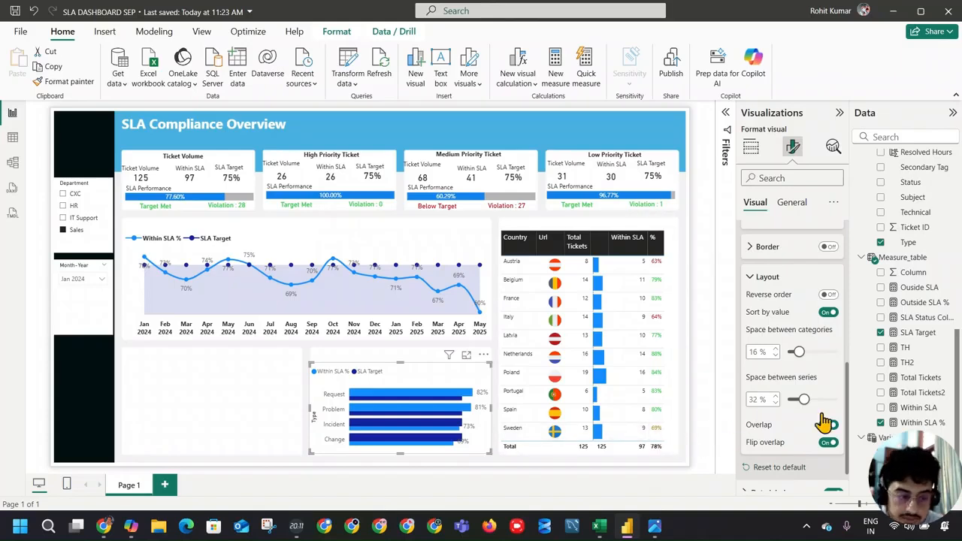
click(827, 443)
click(828, 443)
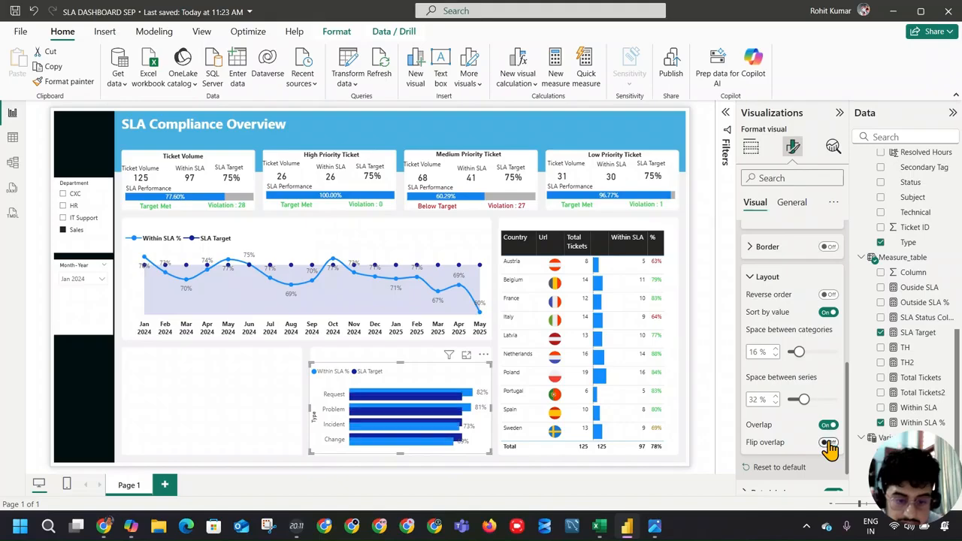
key(alt+Tab)
key(alt+Tab)
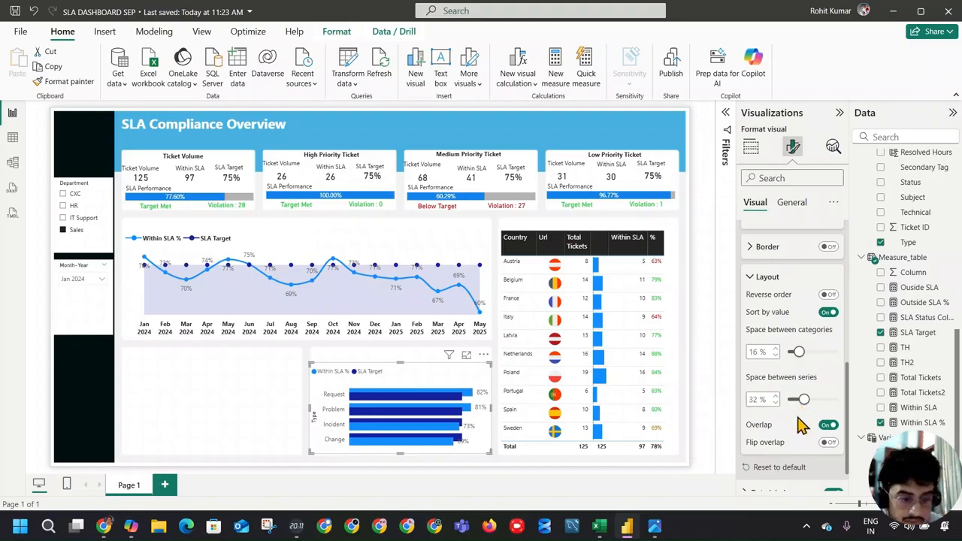
key(alt+Tab)
key(alt+Tab)
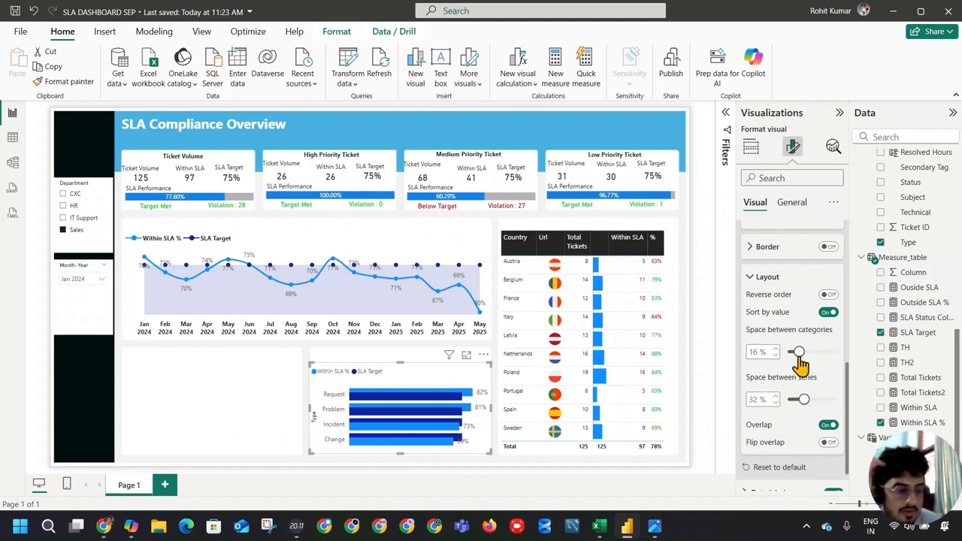
Turn off sorting by value and flip the overlap so the Within SLA % bars lie in front, checking the reference image
click(824, 316)
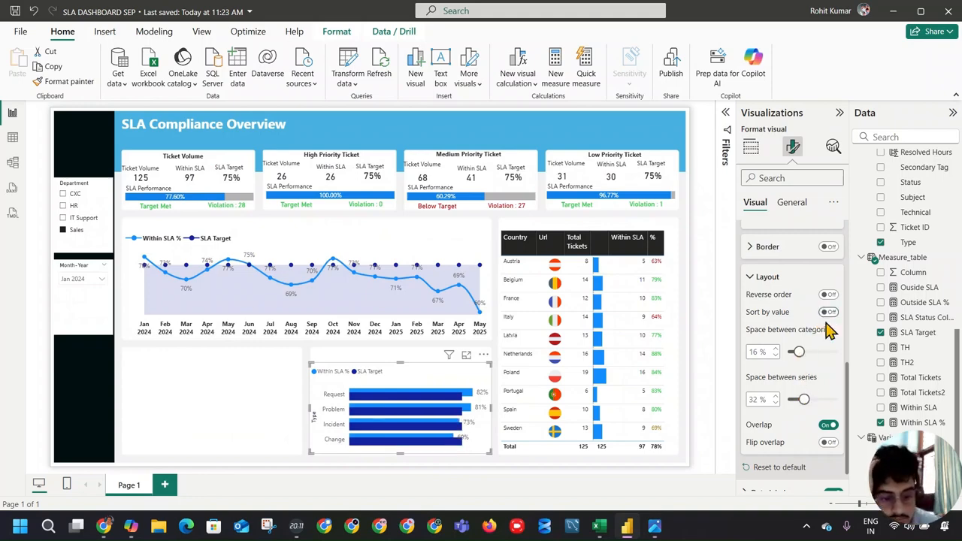
click(829, 444)
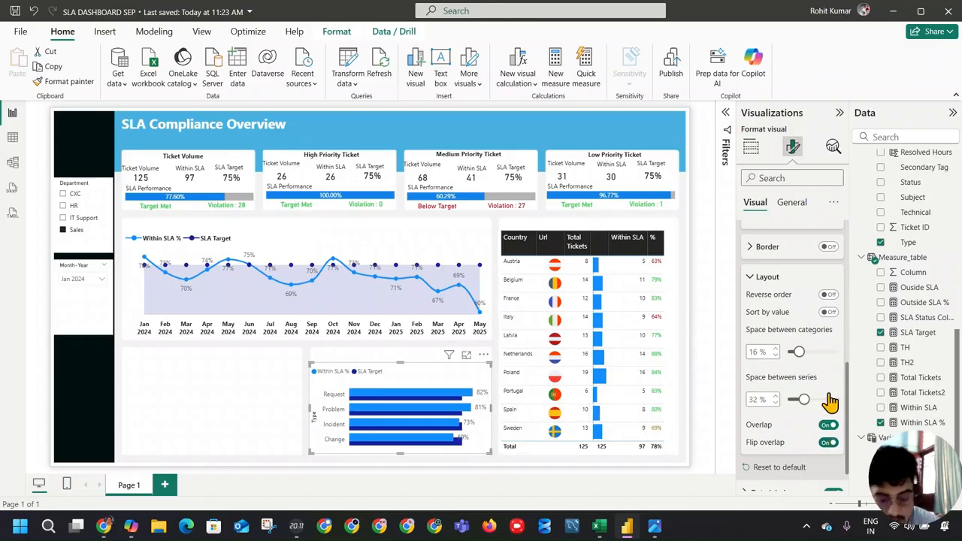
key(alt+Tab)
key(alt+Tab)
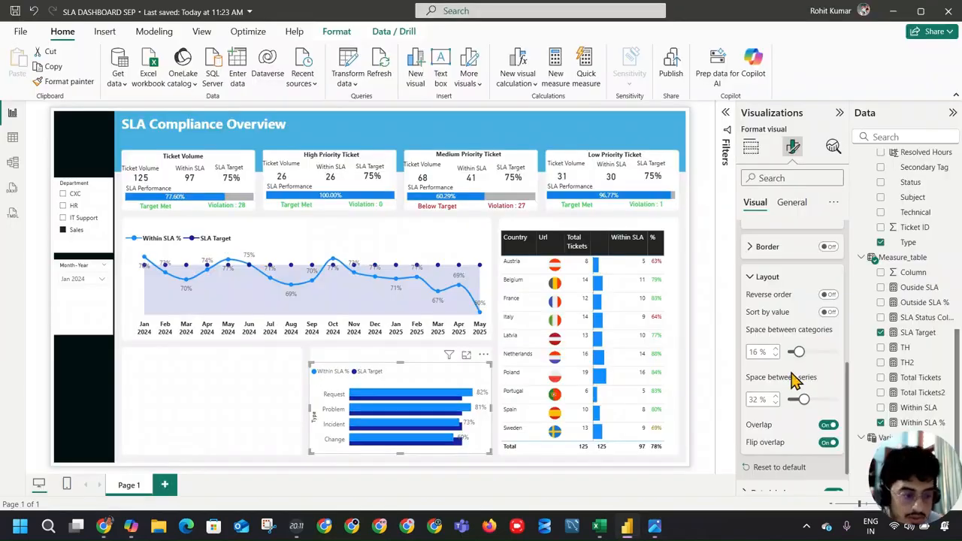
click(828, 247)
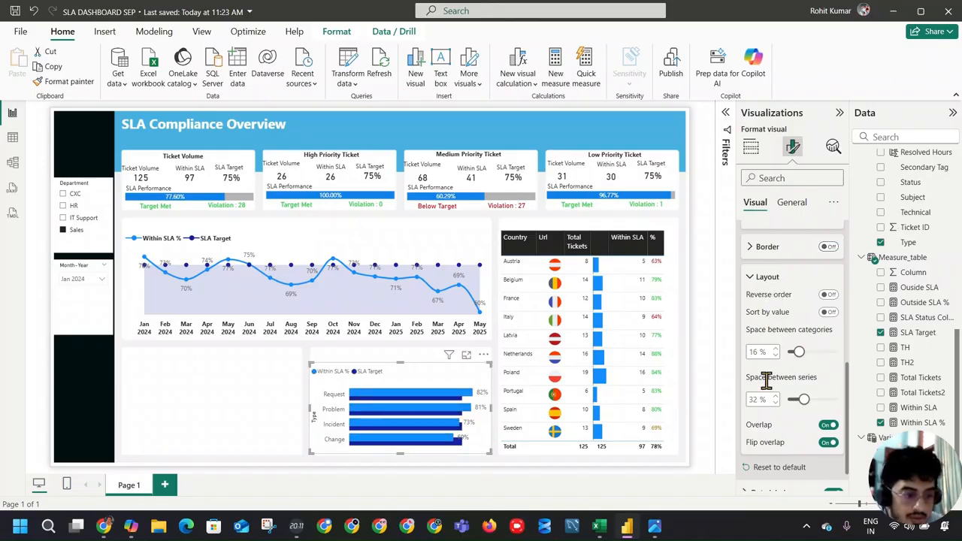
Limit the bar settings to the SLA Target series and try a light grey fill with 60% transparency
scroll(777, 402, up, 3)
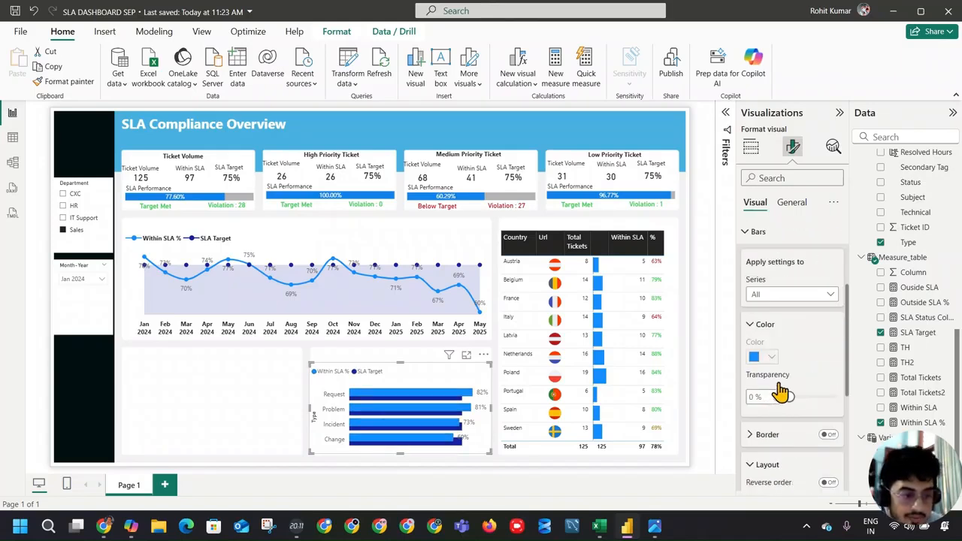
click(788, 295)
click(782, 340)
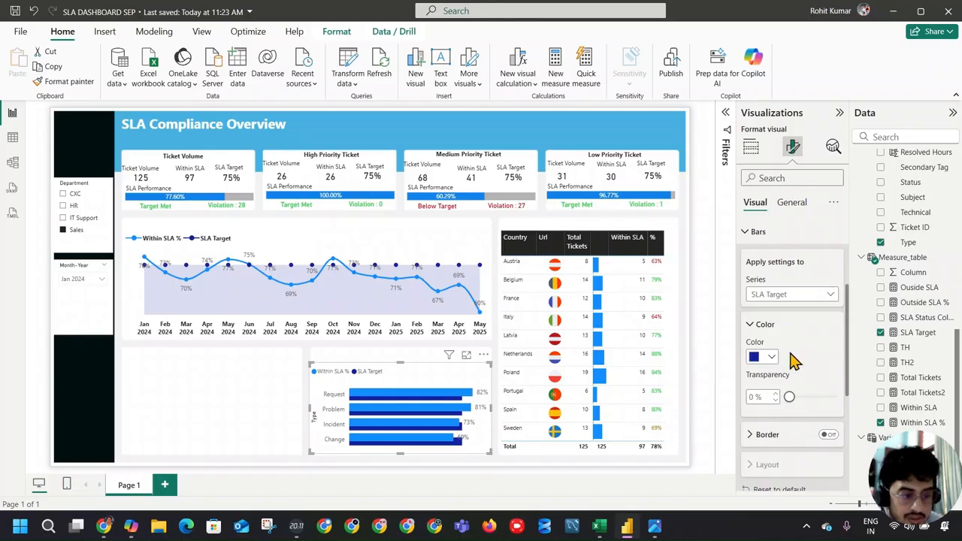
click(766, 357)
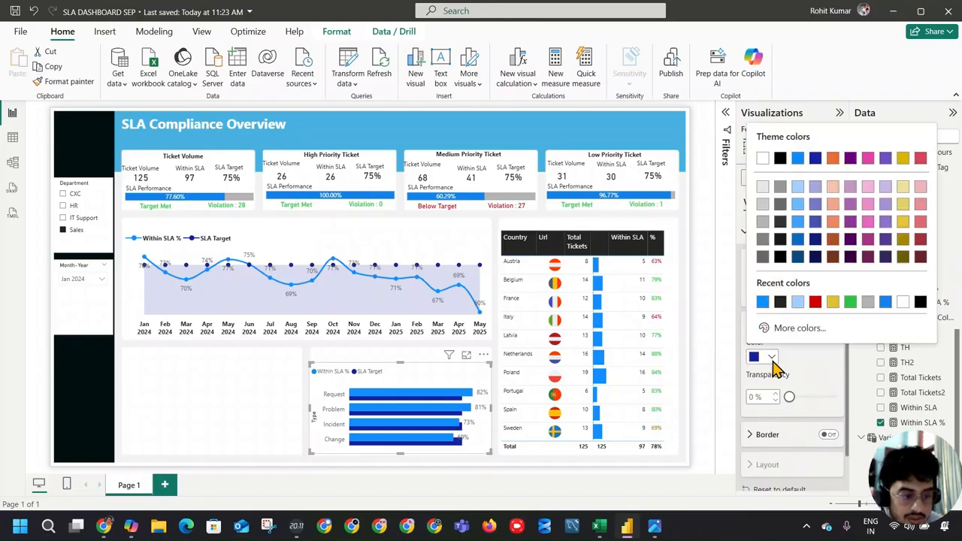
click(762, 204)
drag(795, 402, 817, 399)
Turn on the SLA Target bars' border and give them a very light grey fill with 0% transparency
click(767, 357)
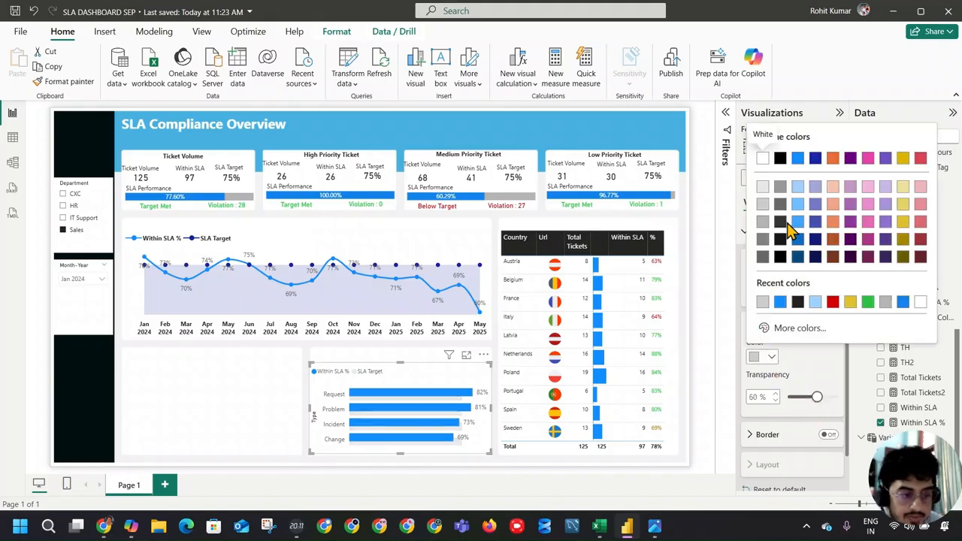
click(782, 223)
click(828, 435)
mouse_move(803, 402)
mouse_down()
mouse_move(786, 396)
mouse_move(797, 406)
mouse_up()
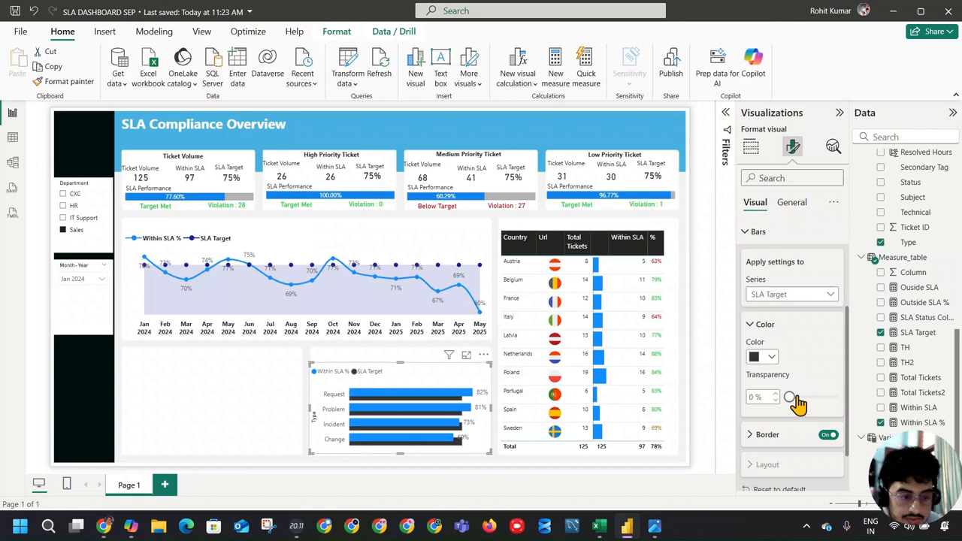
click(767, 358)
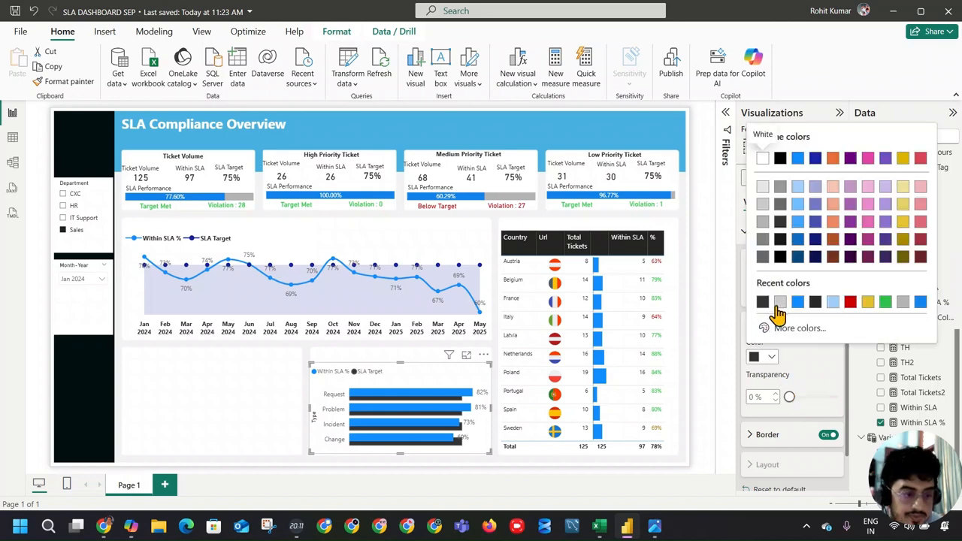
click(762, 187)
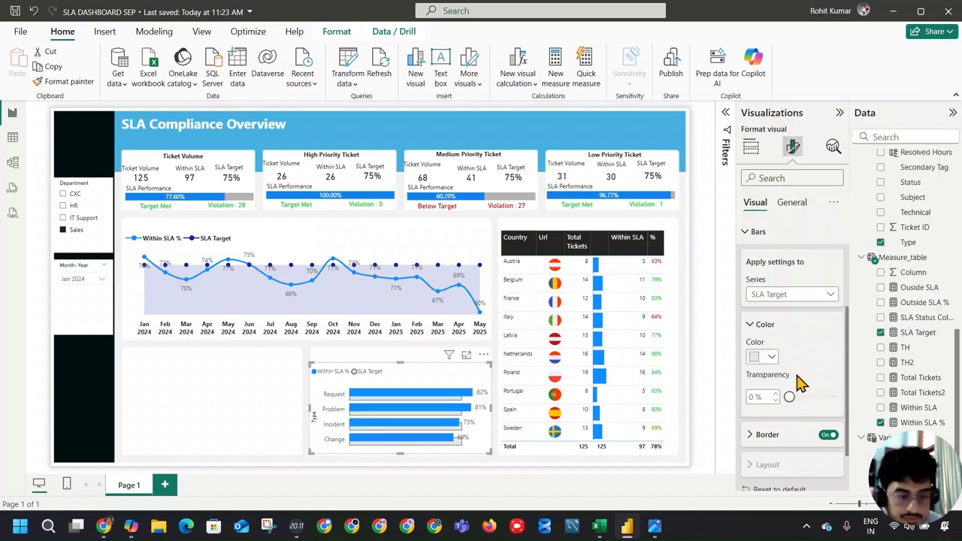
Format the SLA Target bars' border as dark grey, 0% transparency and 2 px wide
click(774, 436)
click(771, 359)
click(760, 309)
mouse_move(789, 399)
mouse_down()
mouse_move(816, 400)
mouse_move(785, 399)
mouse_up()
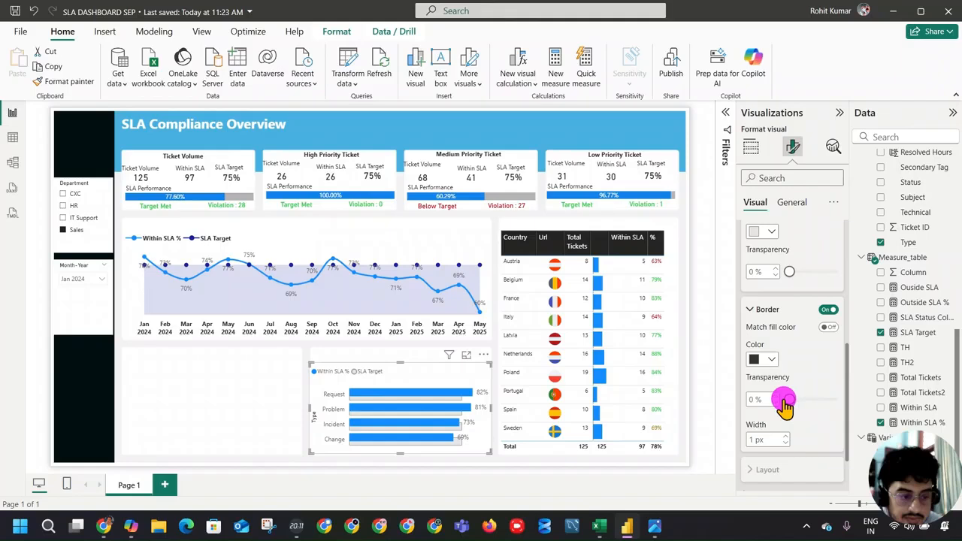
click(789, 436)
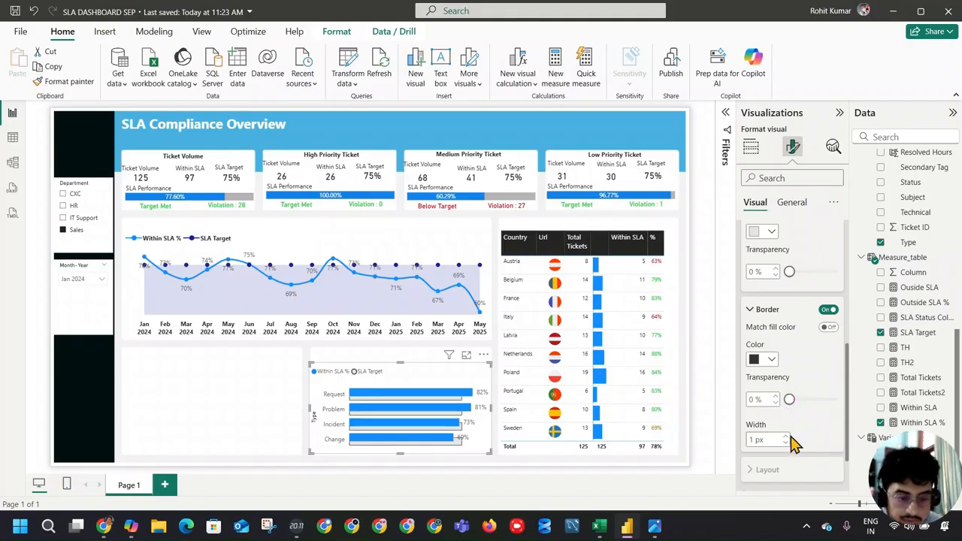
click(785, 436)
click(815, 418)
Compare the outlined SLA Target bars with the reference dashboard image and deselect the chart
key(alt+Tab)
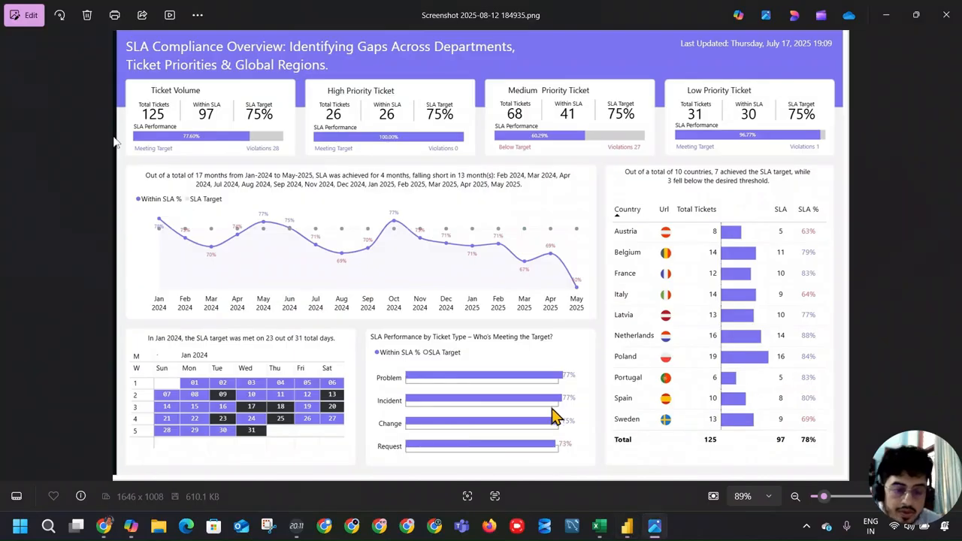
key(alt+Tab)
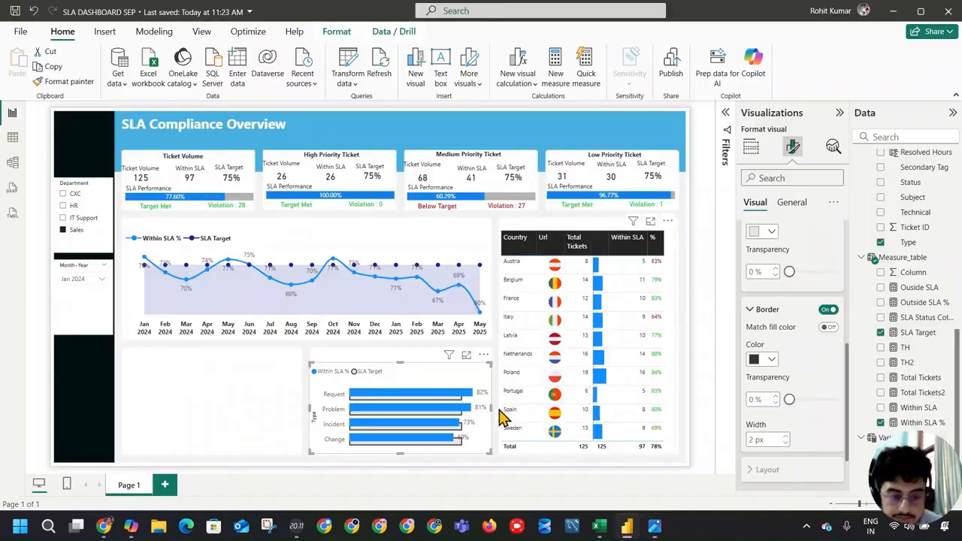
key(alt+Tab)
key(alt+Tab)
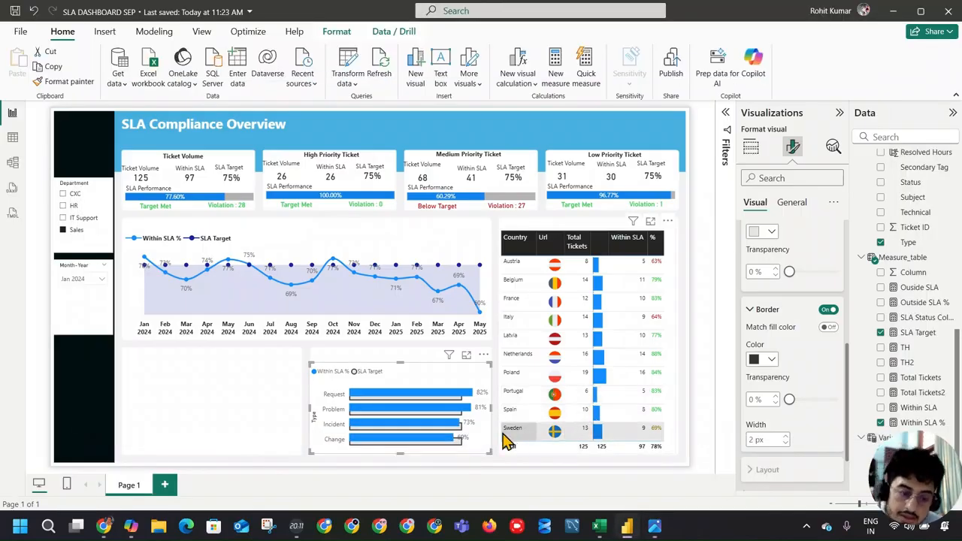
click(249, 382)
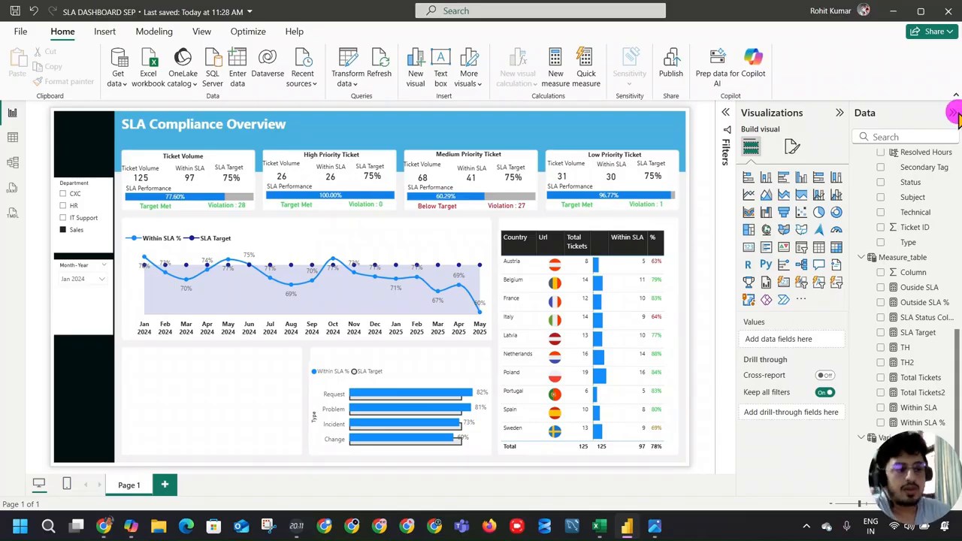
Collapse the side panes to enlarge the report view and check the bar chart's heading in the reference dashboard image
click(954, 113)
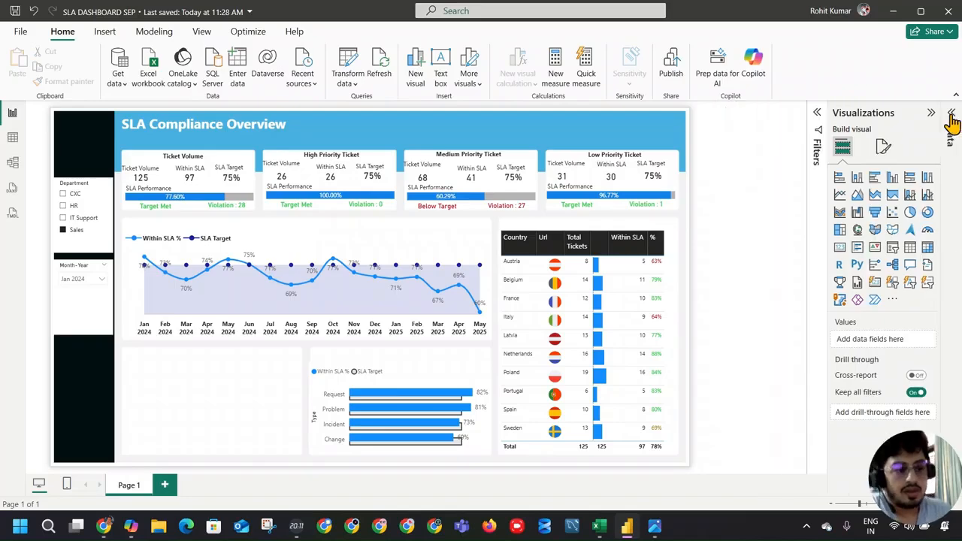
click(923, 112)
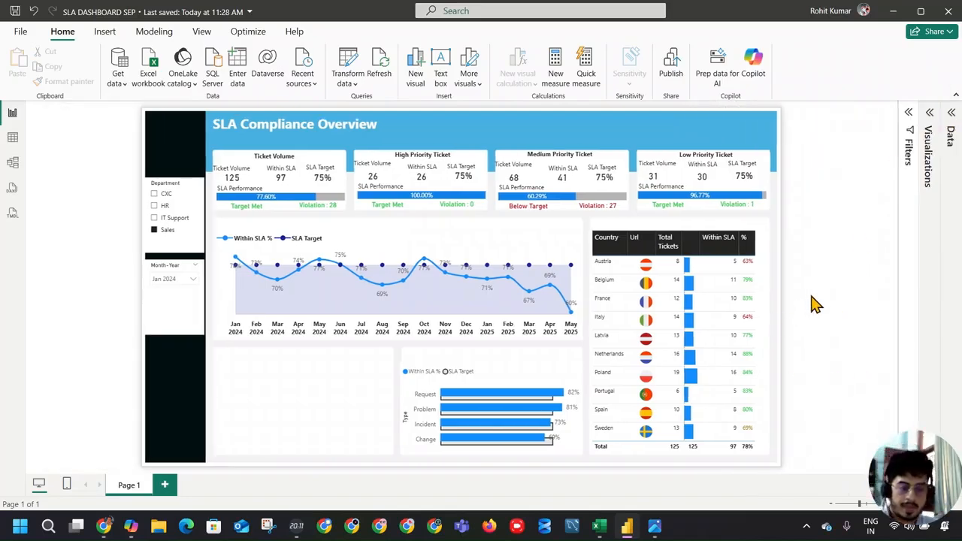
key(alt+Tab)
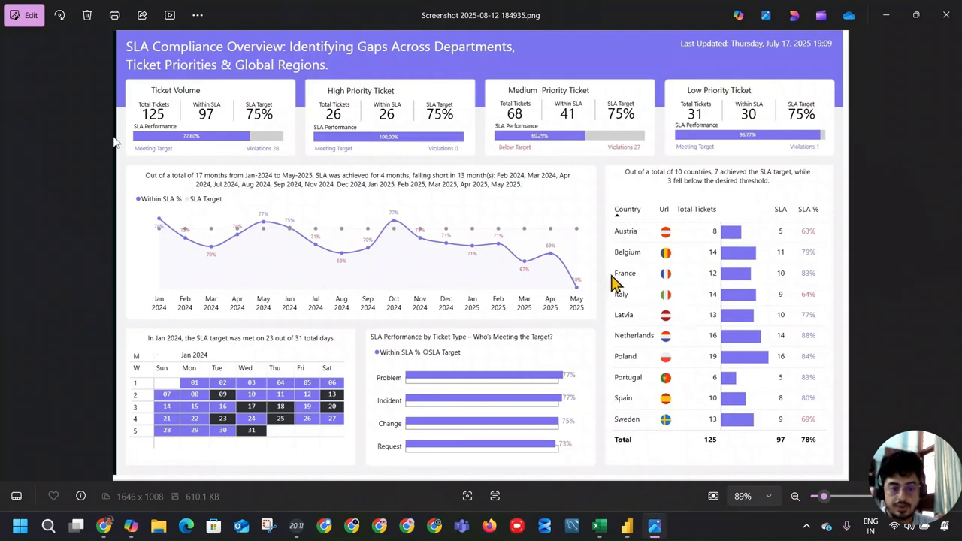
key(alt+Tab)
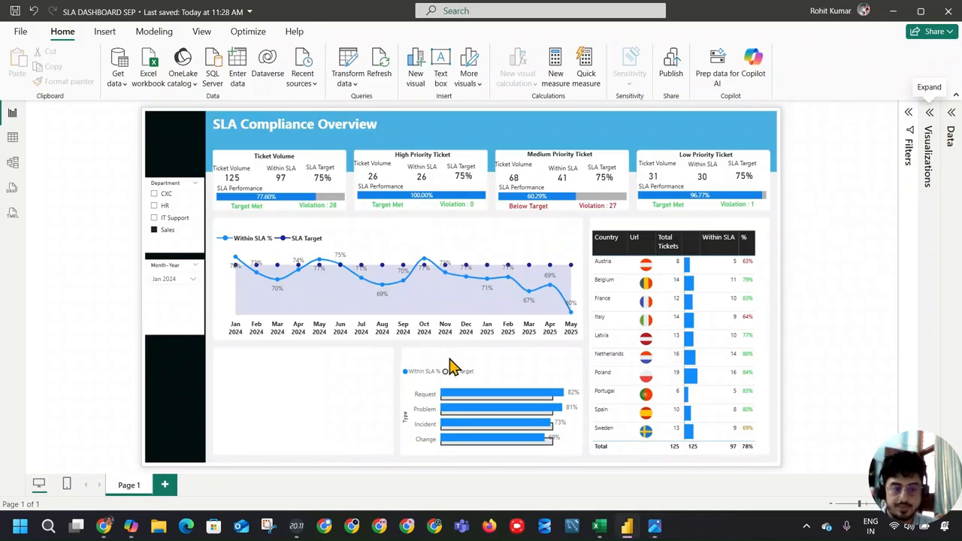
Duplicate the Ticket Volume heading text box and place the copy across the top of the SLA bar chart card
click(280, 157)
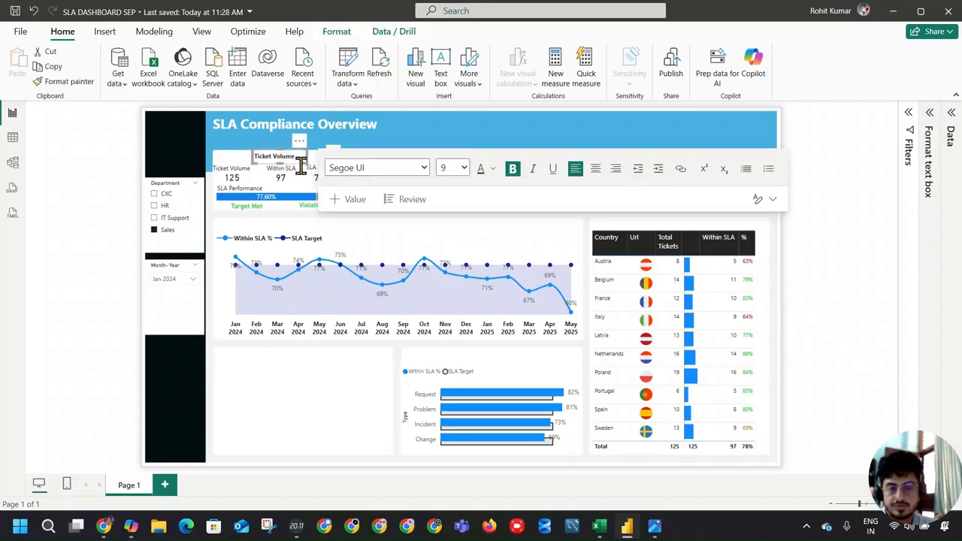
key(ctrl+c)
click(483, 369)
key(ctrl+v)
drag(311, 155, 577, 363)
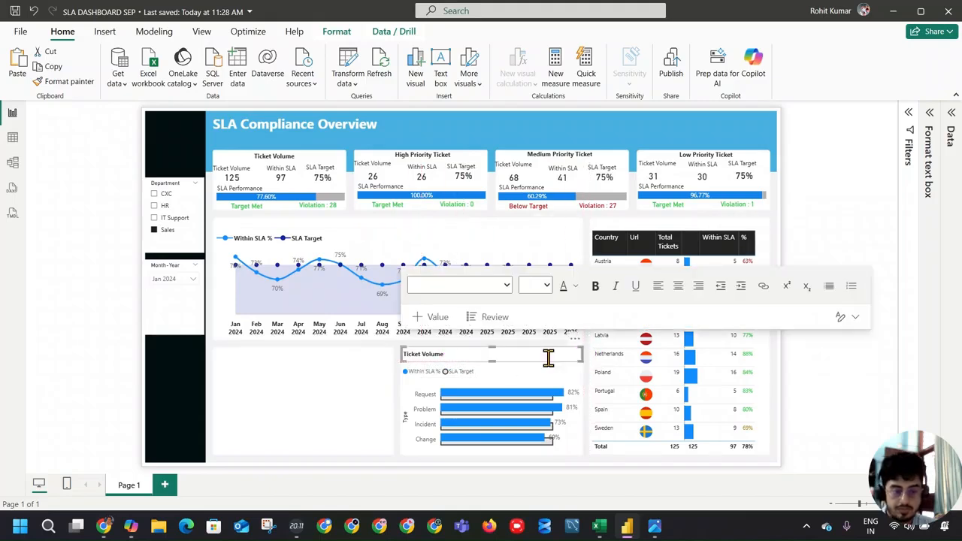
Replace the copied heading's text with "SLA Ticket by Compliance Type - Who's Meeting the Target", consulting the reference image for the wording
triple_click(425, 355)
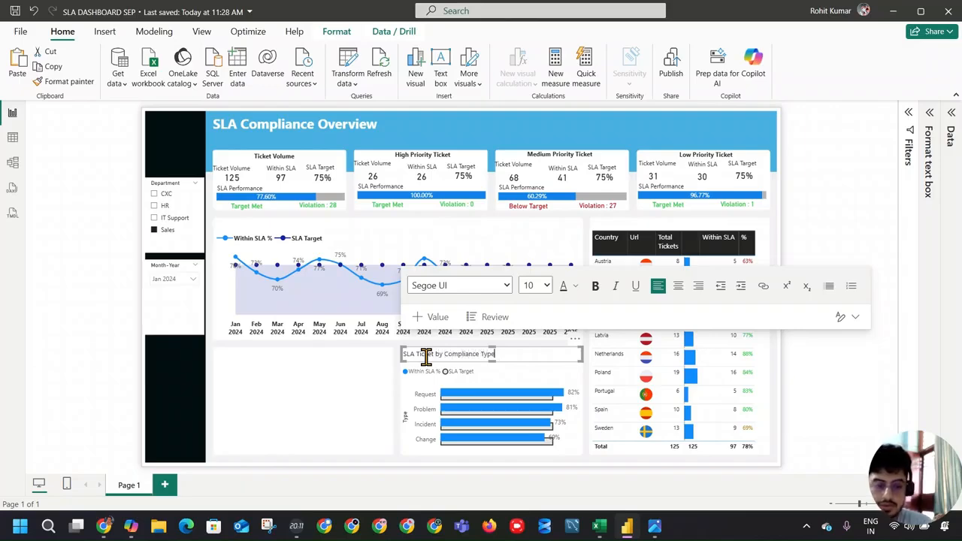
key(alt+Tab)
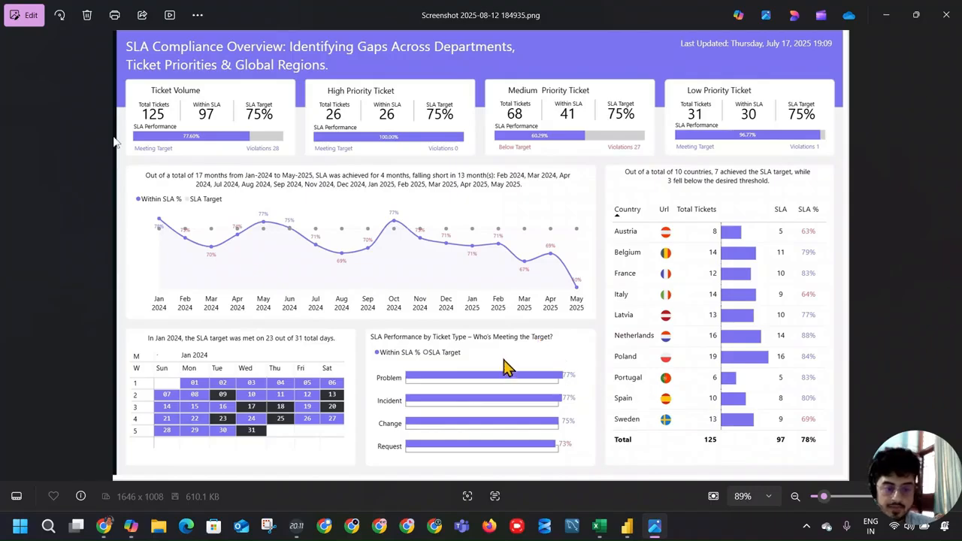
key(alt+Tab)
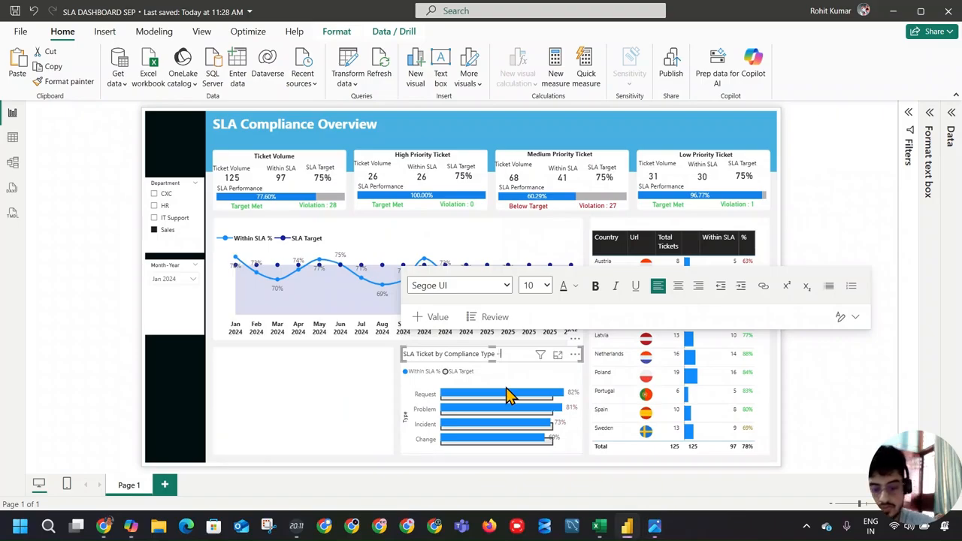
text(WHo)
key(BackSpace)
key(BackSpace)
key(BackSpace)
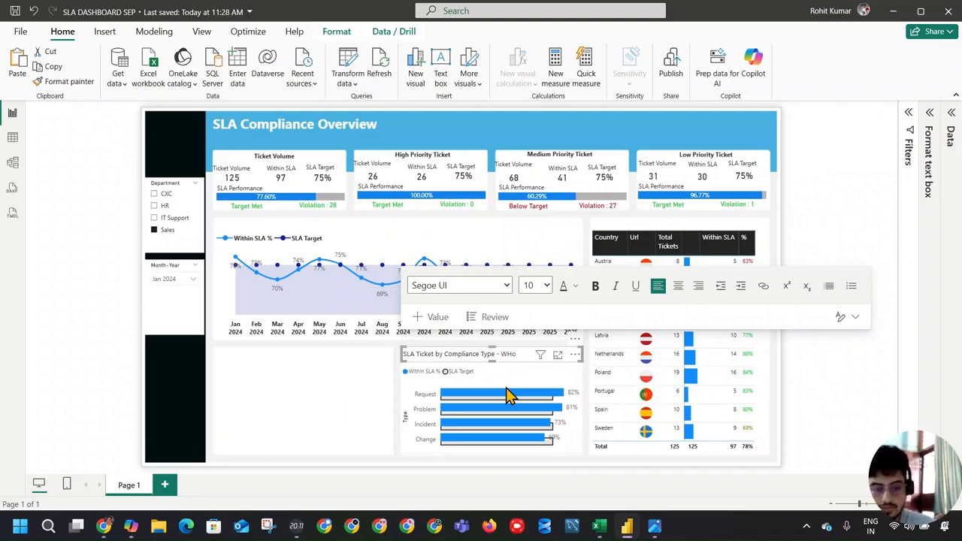
text(ho's Meeting the Target)
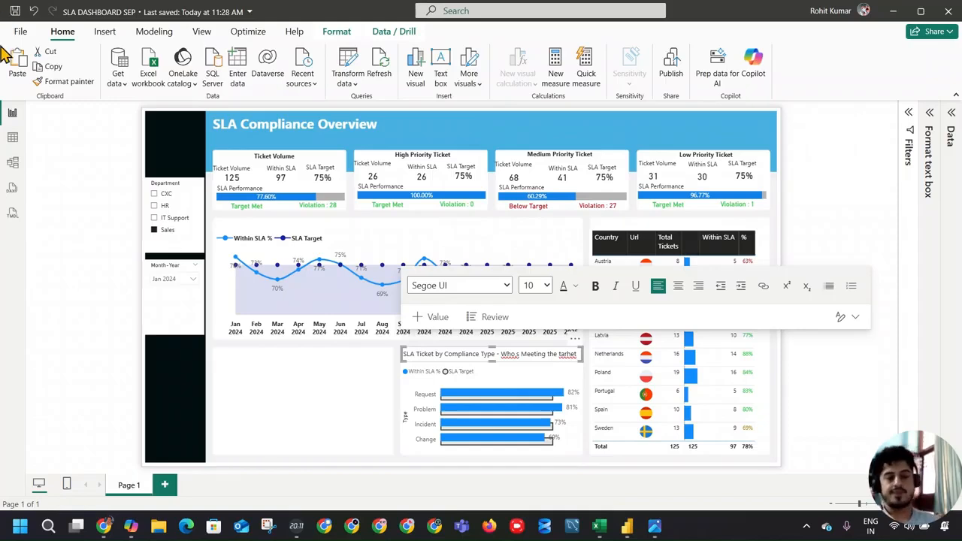
click(382, 384)
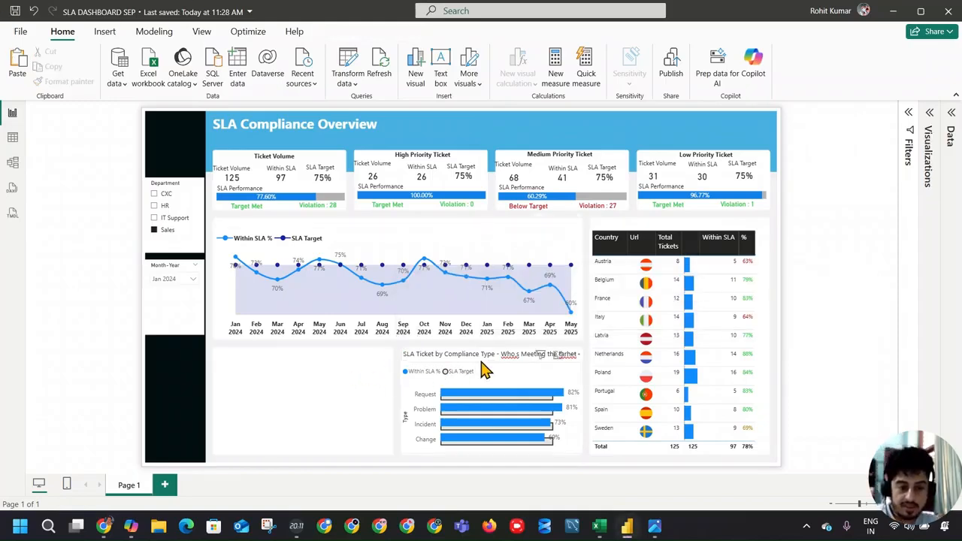
Correct the misspelled words in the bar chart heading to "Target" and "Who's"
double_click(567, 354)
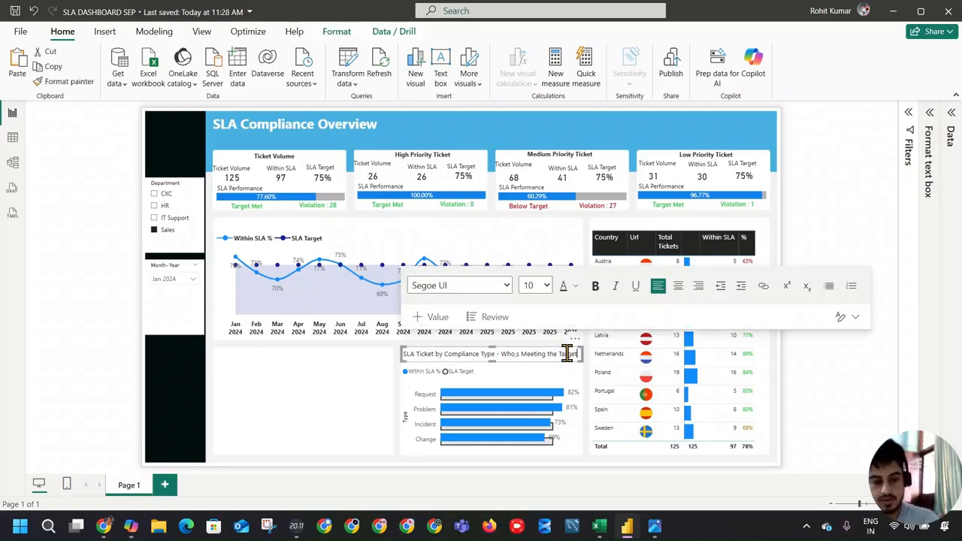
click(356, 399)
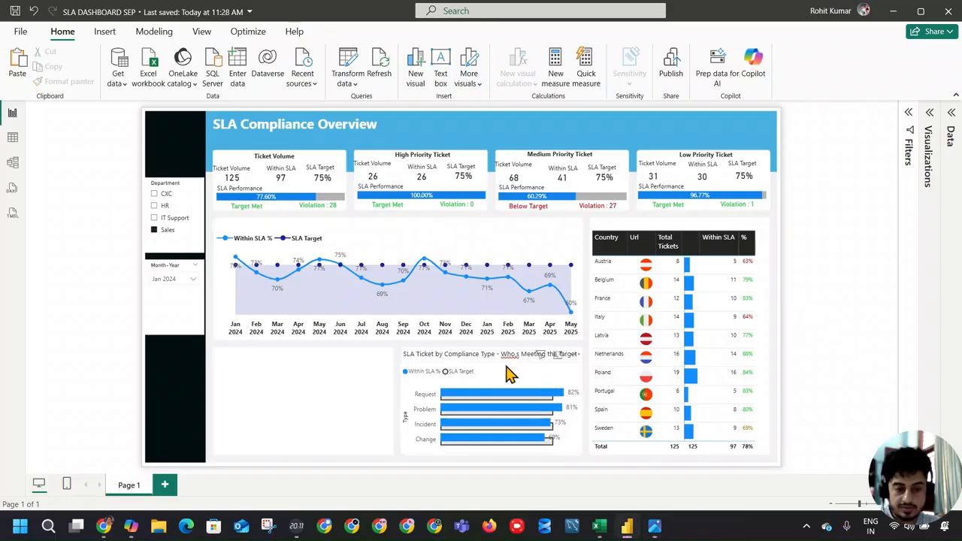
click(500, 355)
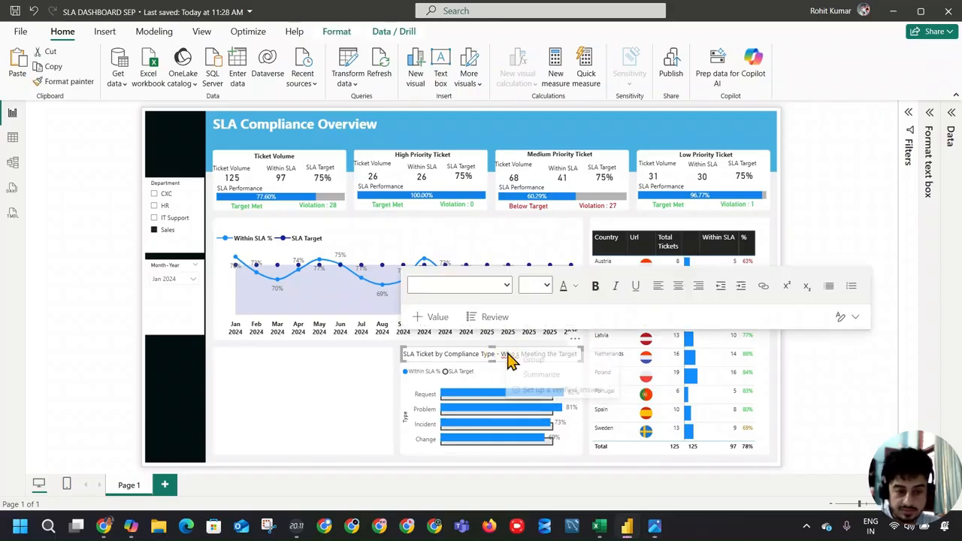
click(510, 355)
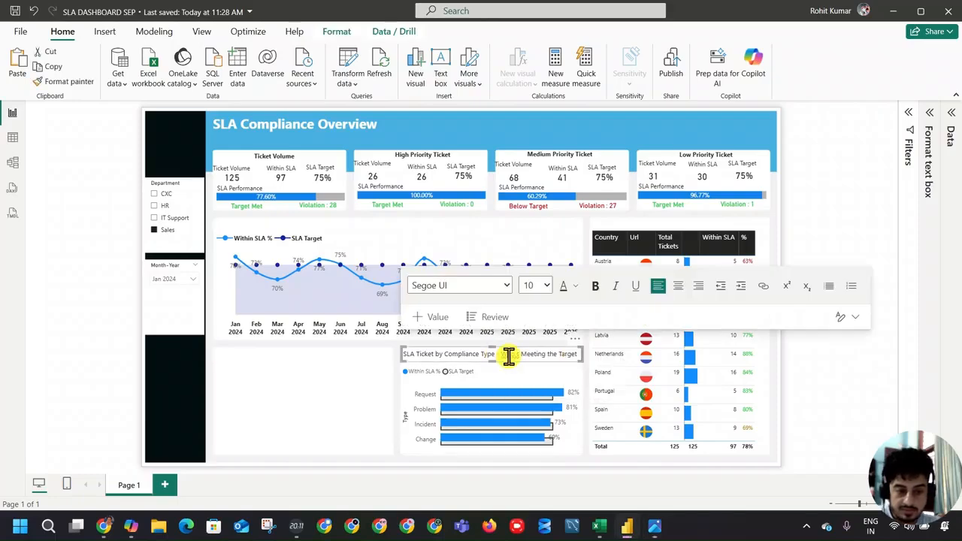
right_click(510, 357)
key(alt+Tab)
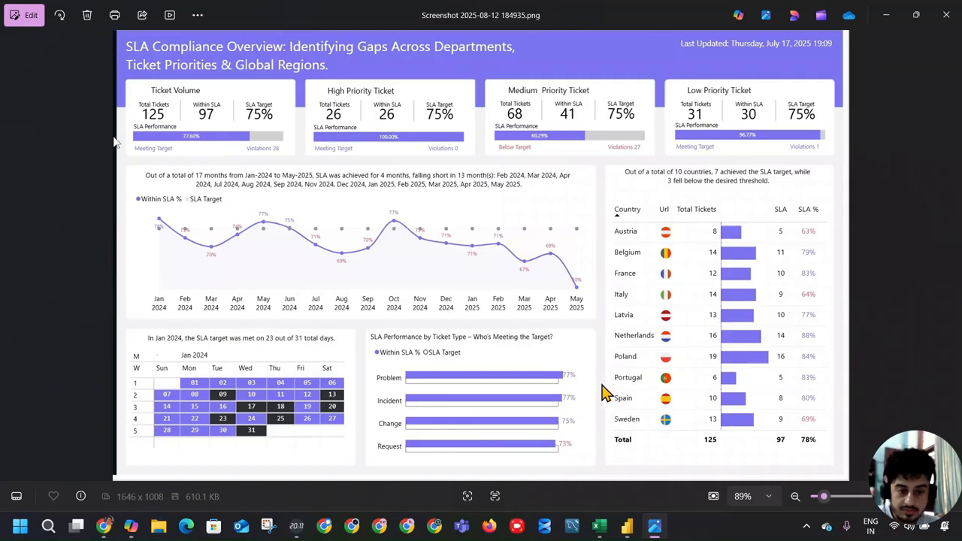
key(alt+Tab)
click(516, 351)
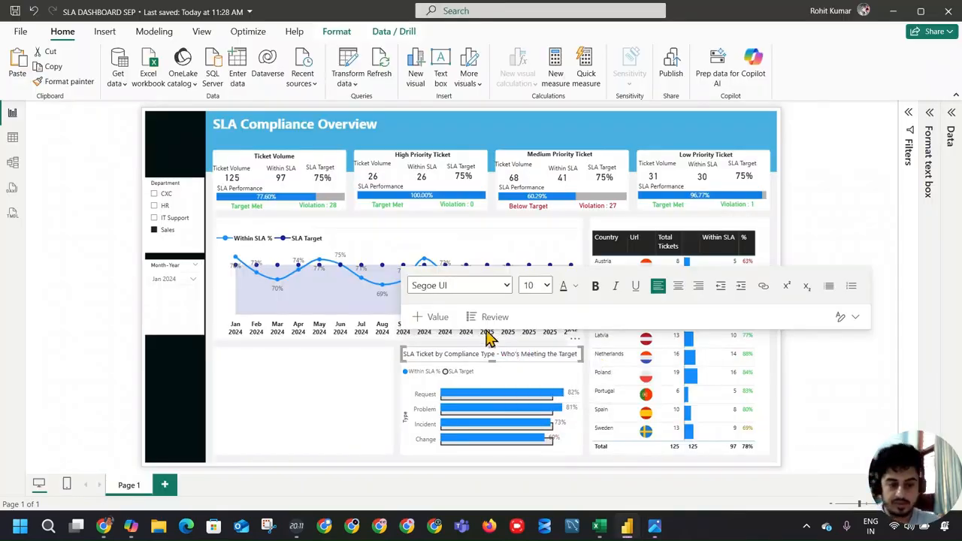
Examine the monthly calendar matrix in the reference dashboard image against the empty card beside the bar chart
click(256, 391)
key(alt+Tab)
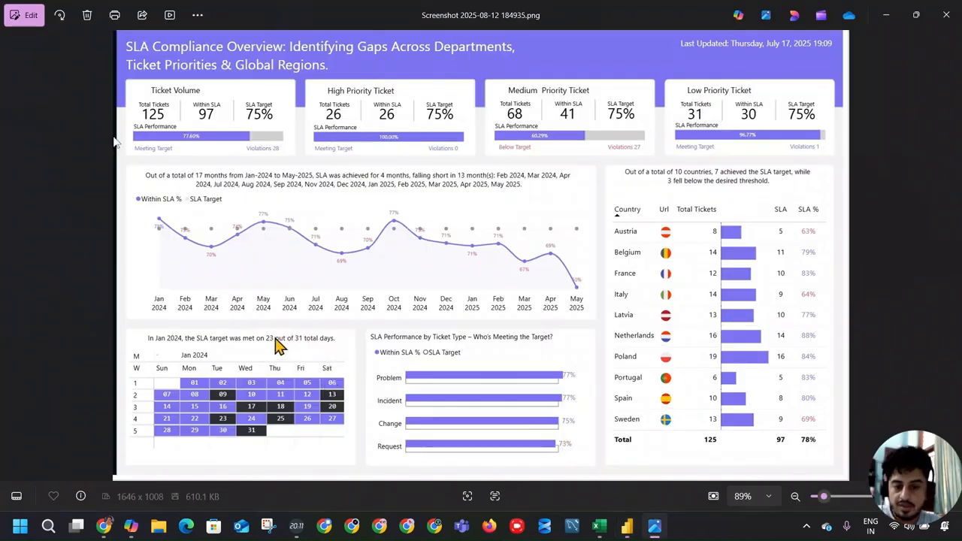
key(alt+Tab)
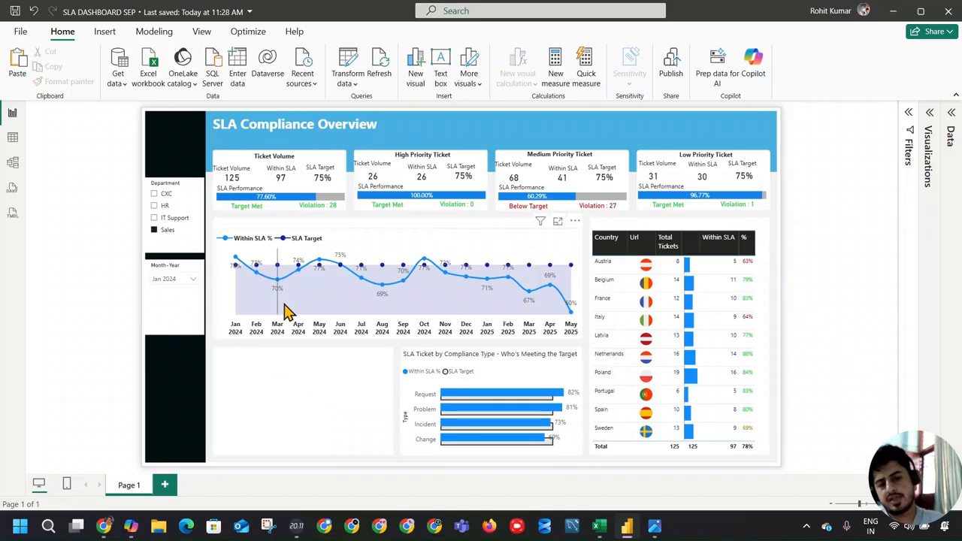
key(alt+Tab)
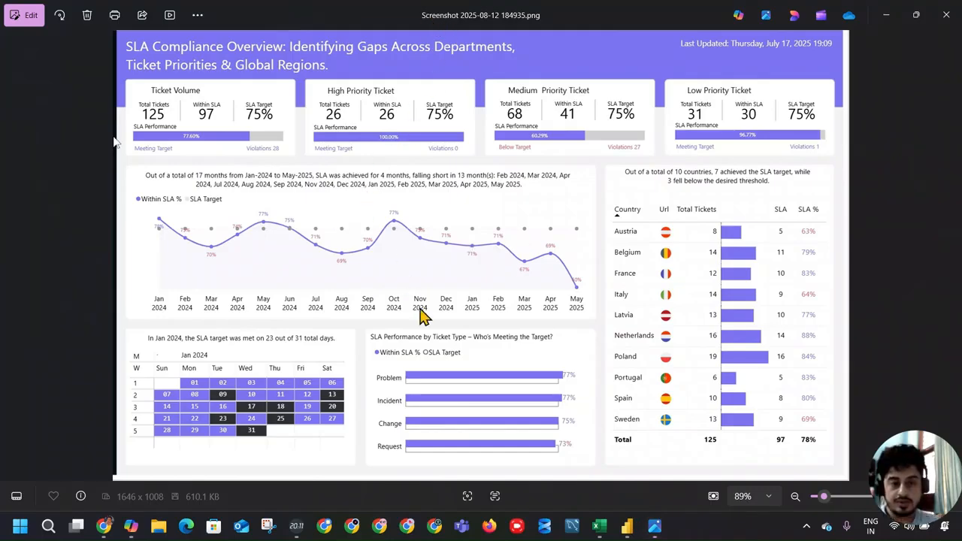
key(alt+Tab)
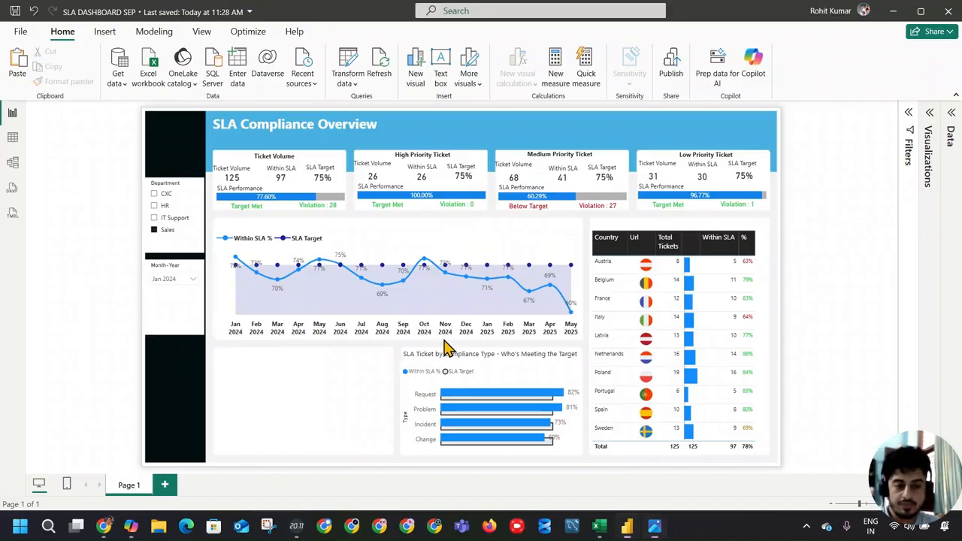
Insert a matrix visual that fills the empty card beside the bar chart and show the data fields
click(929, 116)
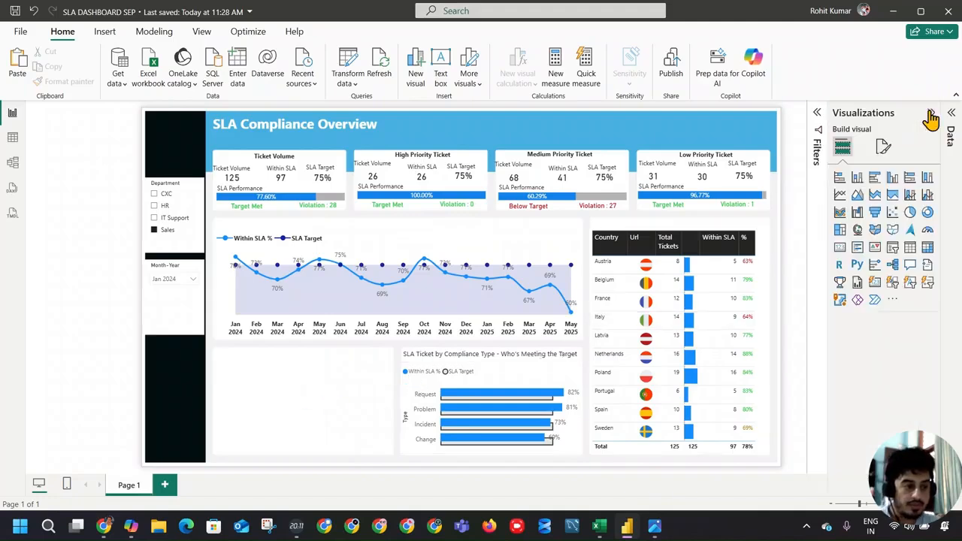
click(927, 248)
click(952, 131)
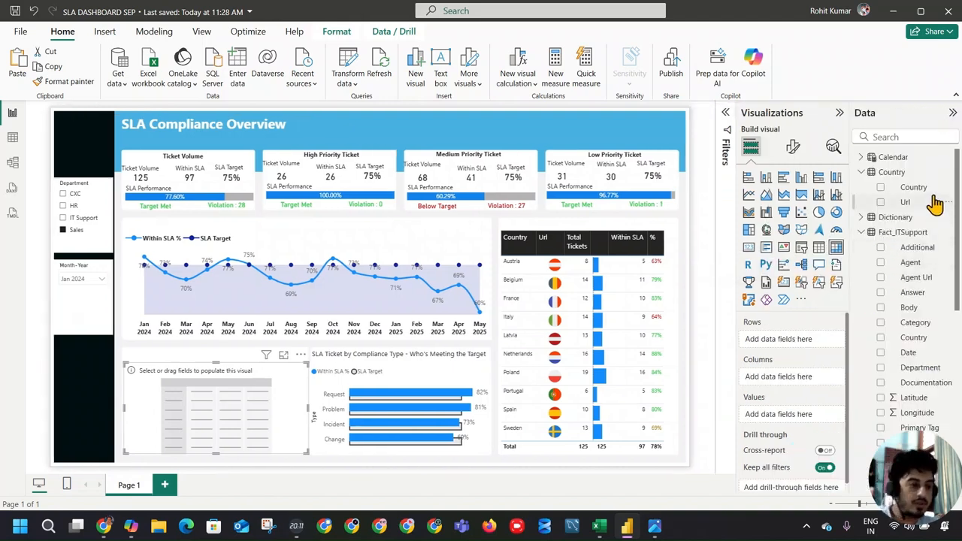
Add Quarter and Week of Month from the Calendar table to the matrix rows and expand the rows to week level
click(861, 172)
click(862, 203)
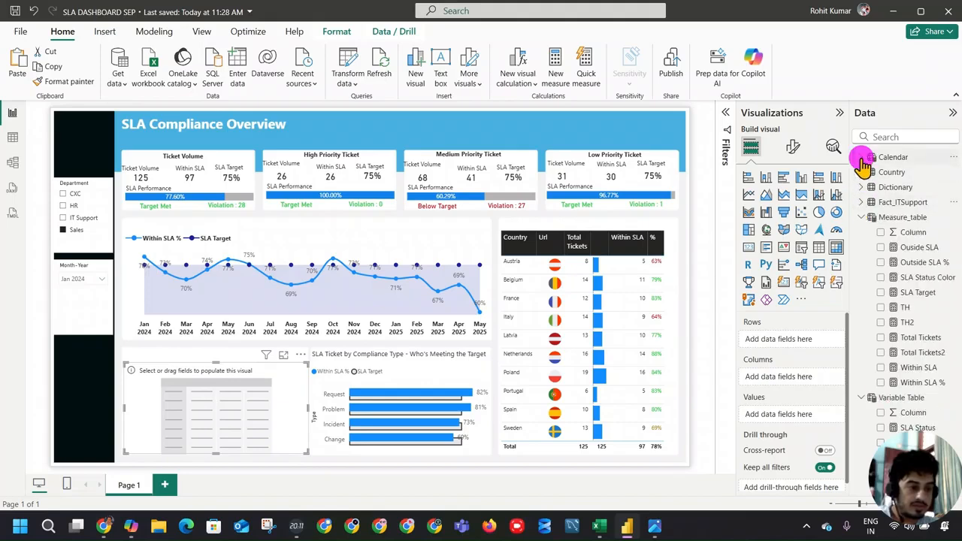
click(862, 158)
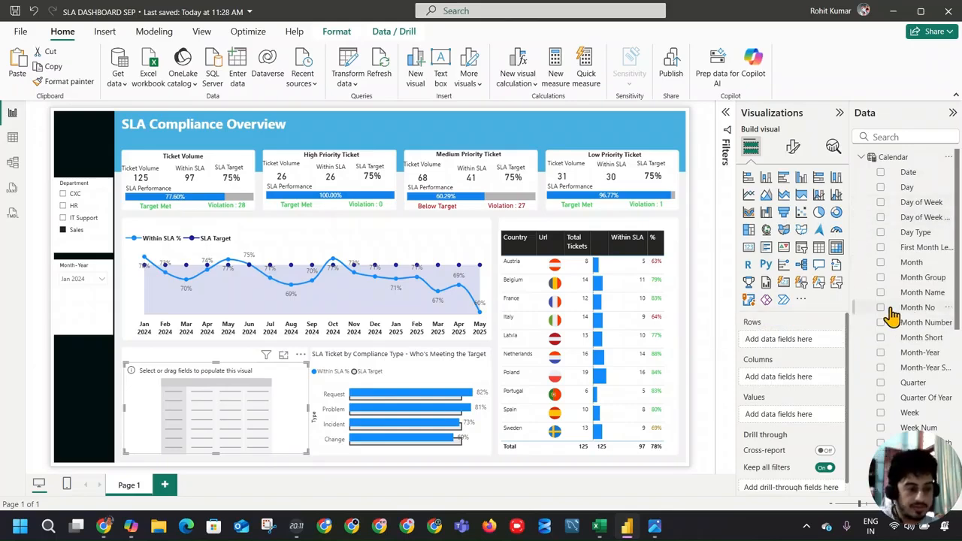
scroll(920, 240, down, 5)
drag(915, 196, 803, 342)
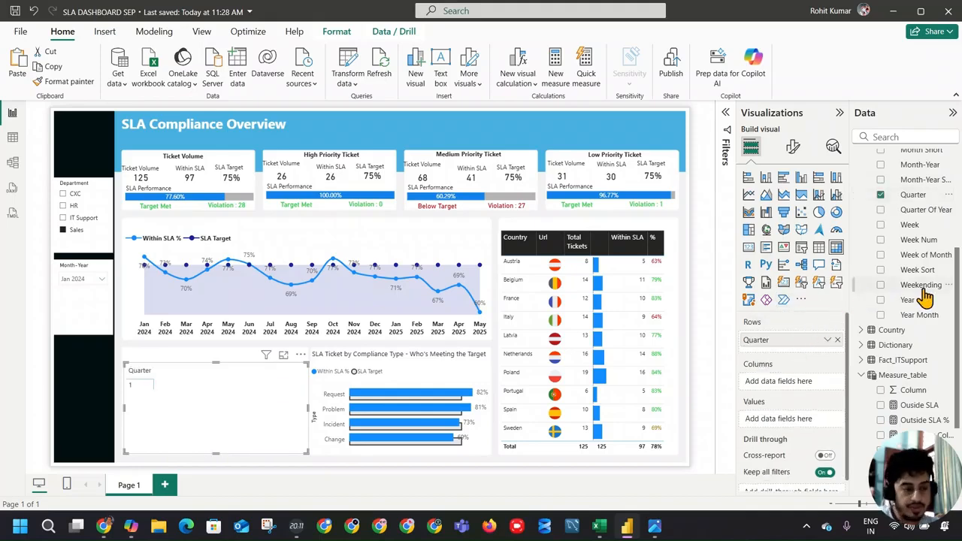
drag(923, 255, 825, 347)
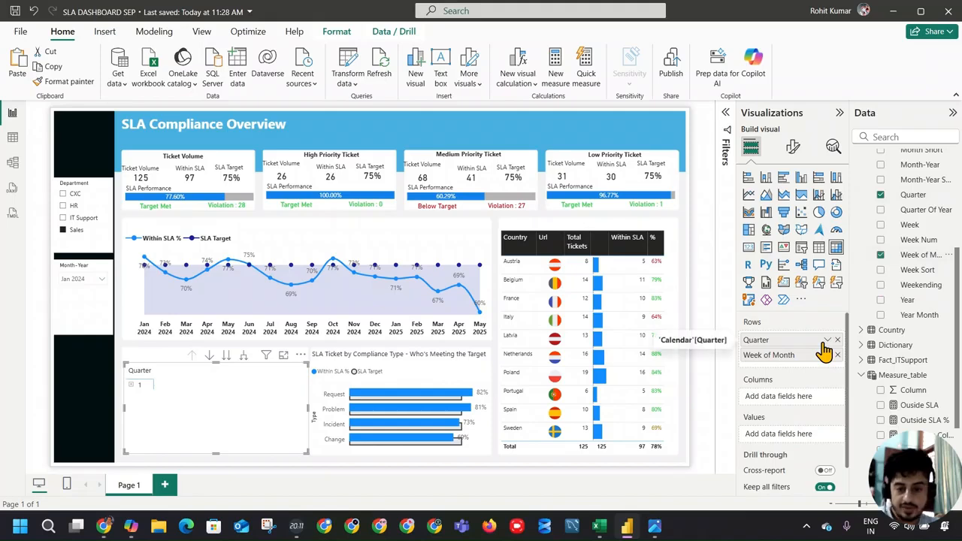
click(245, 358)
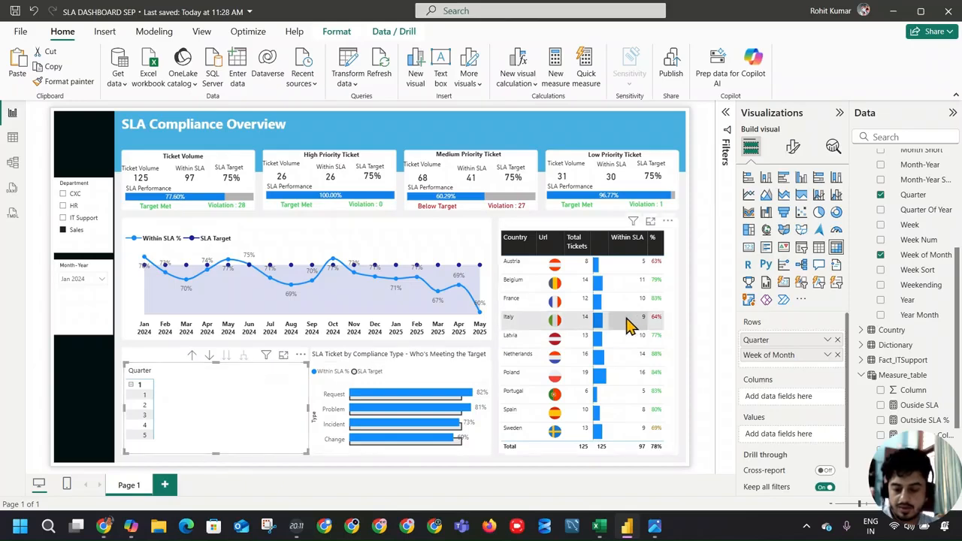
Add Month Group and Day of Week from the Calendar table to the matrix columns and collapse the opened formula
scroll(924, 271, up, 5)
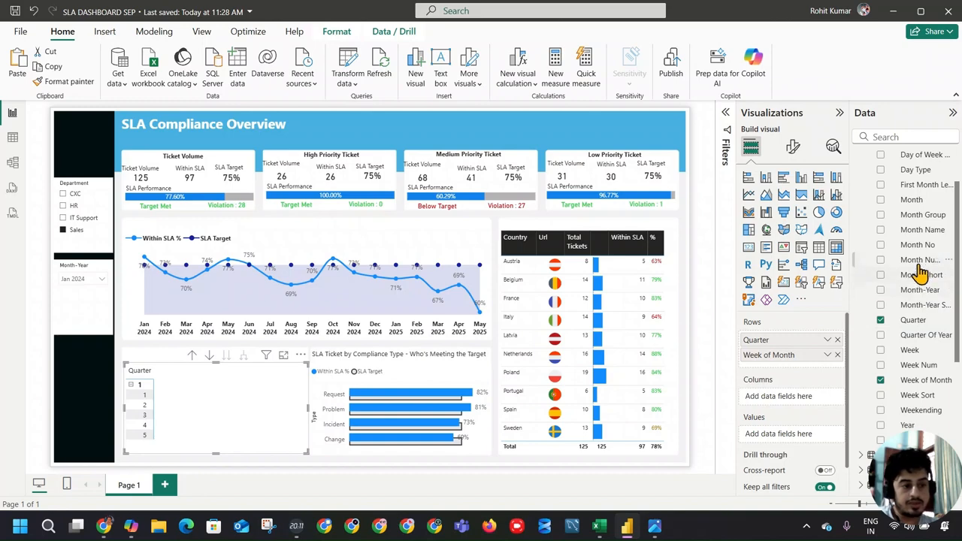
drag(926, 216, 816, 402)
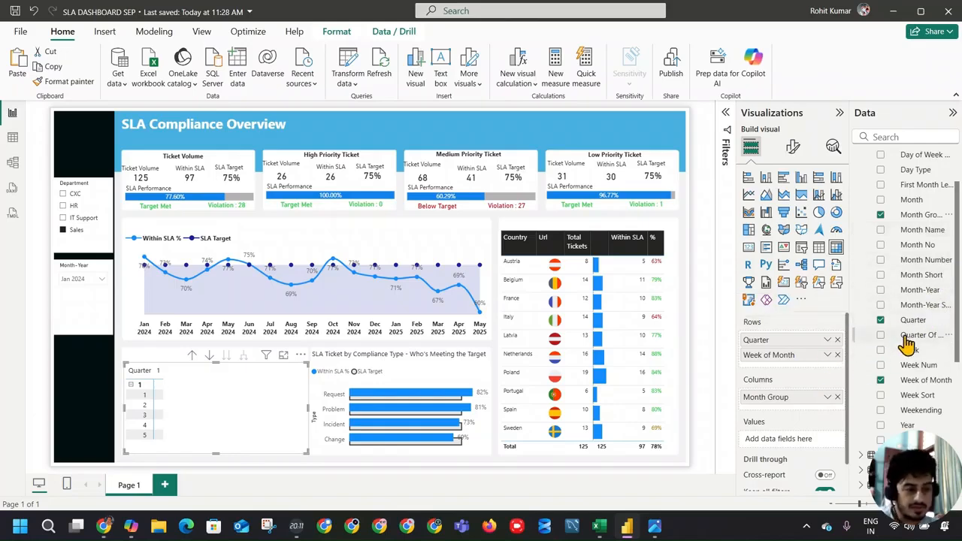
scroll(891, 248, up, 2)
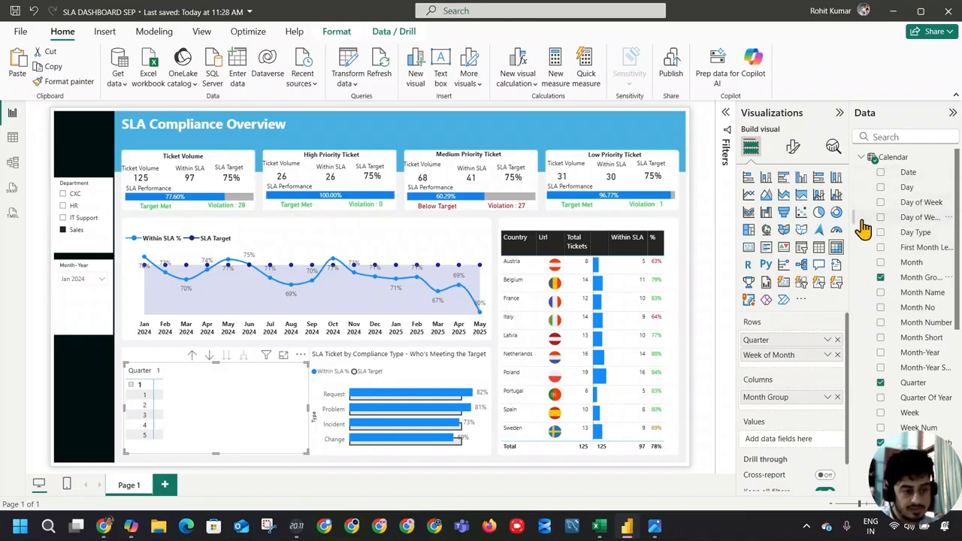
drag(855, 228, 833, 215)
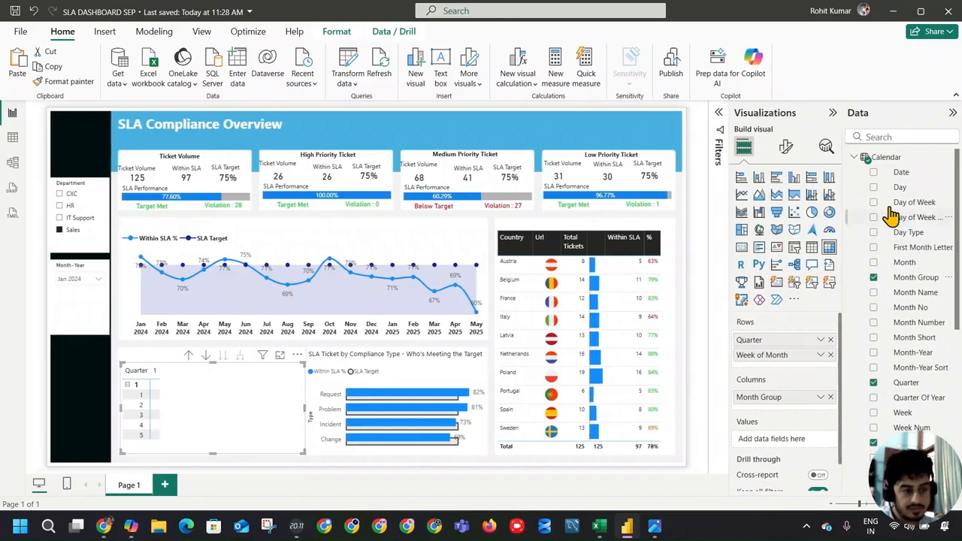
drag(912, 217, 802, 413)
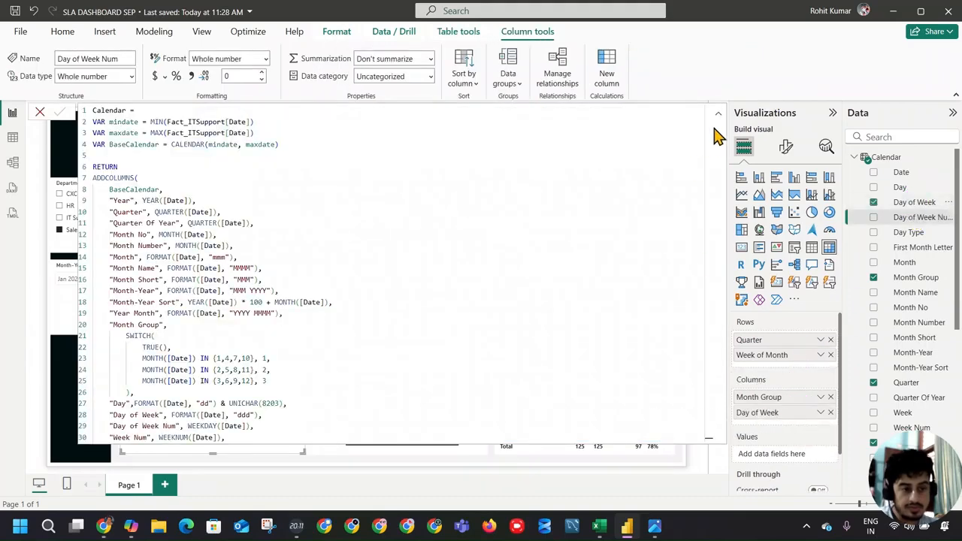
click(718, 114)
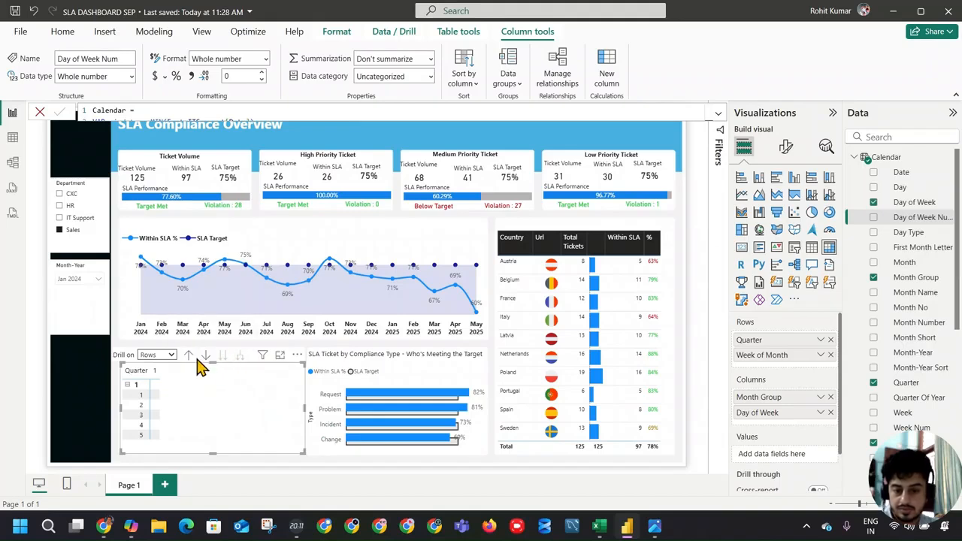
Set the matrix drilling to columns and move the column headers to the Day of Week level
click(170, 354)
click(170, 385)
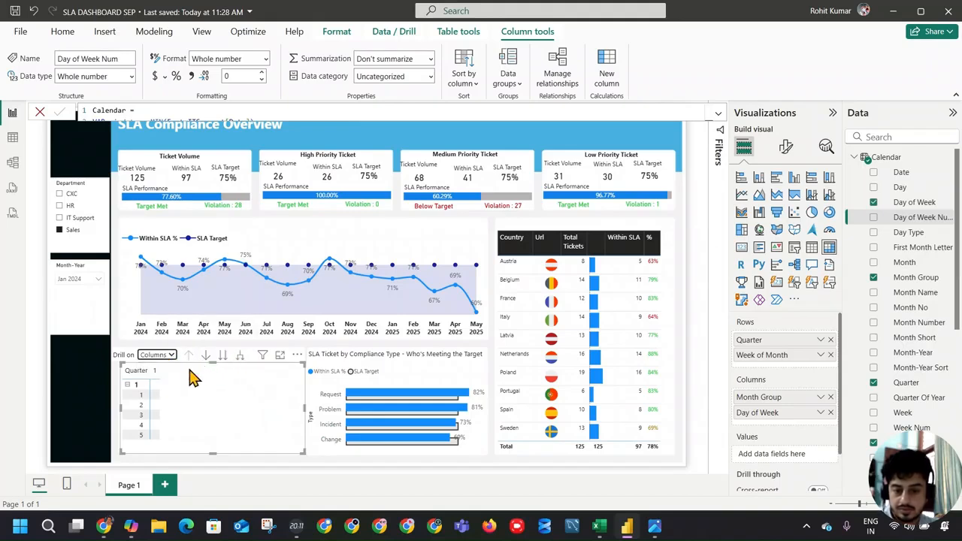
click(222, 356)
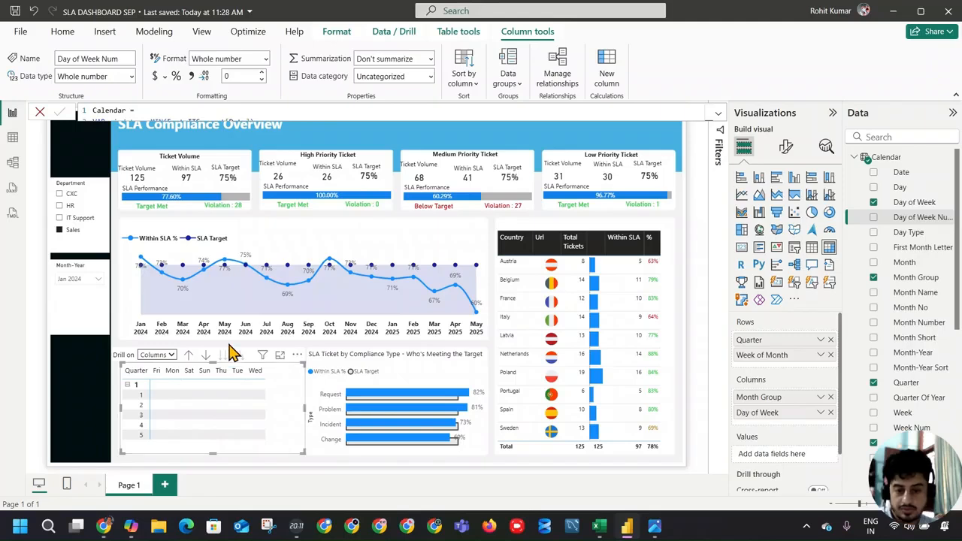
mouse_move(354, 410)
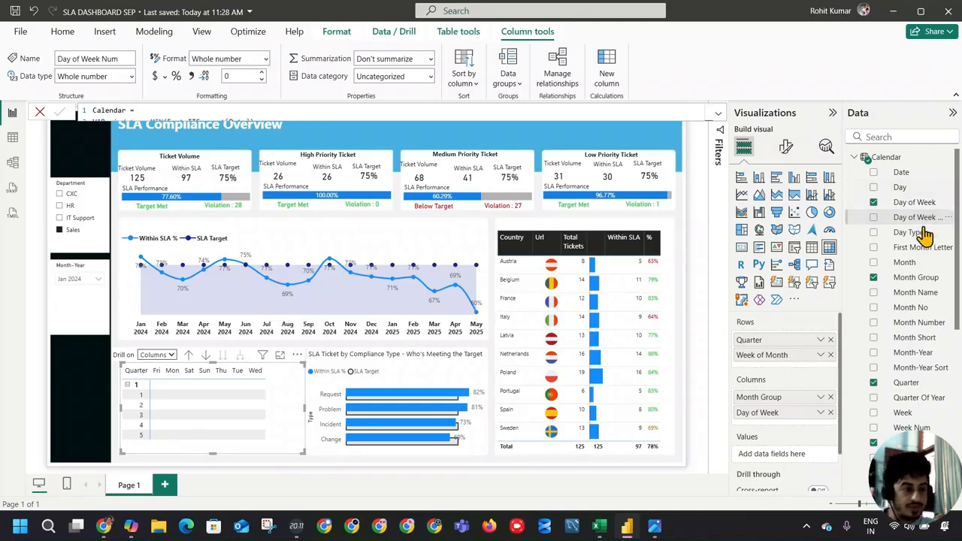
Add Day from the Calendar table as the matrix's values and narrow the matrix to fit inside its card
drag(905, 188, 807, 457)
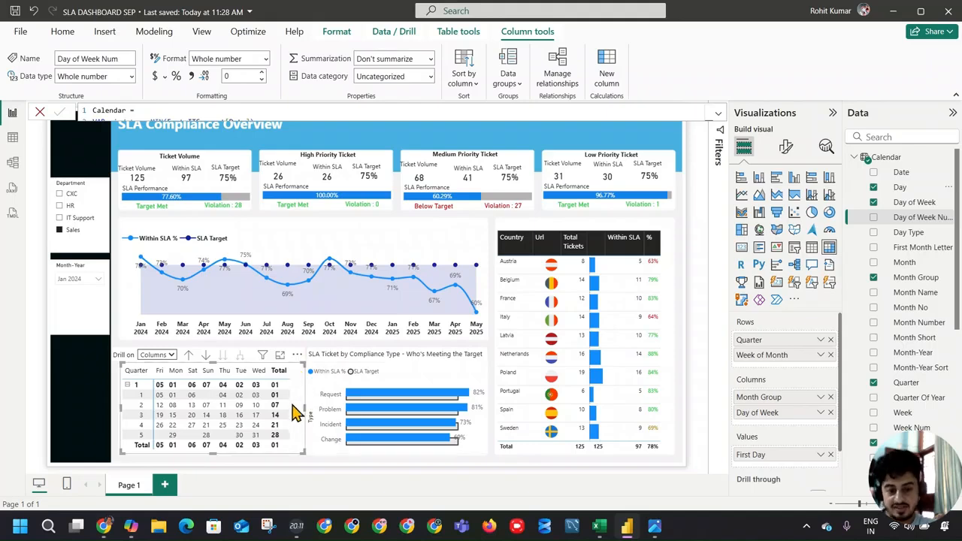
drag(305, 413, 296, 408)
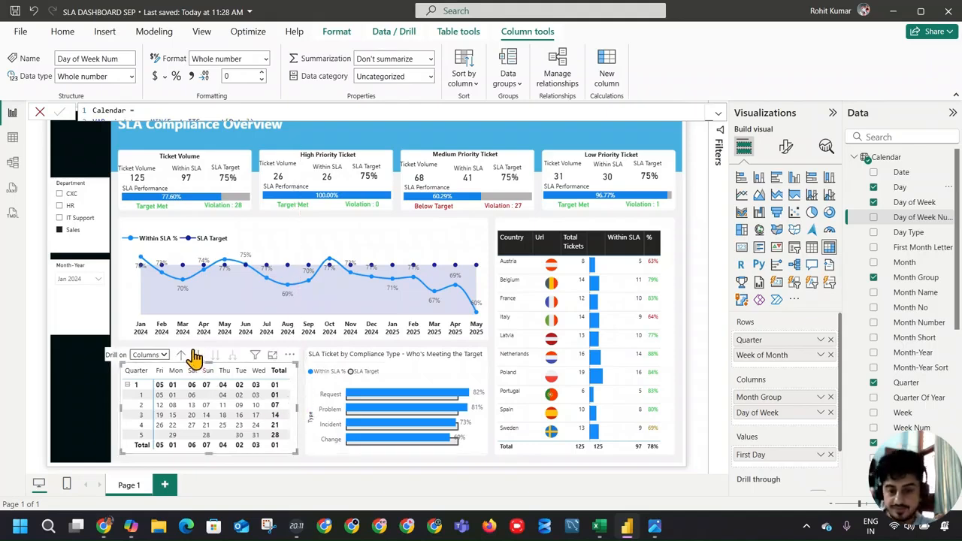
click(306, 392)
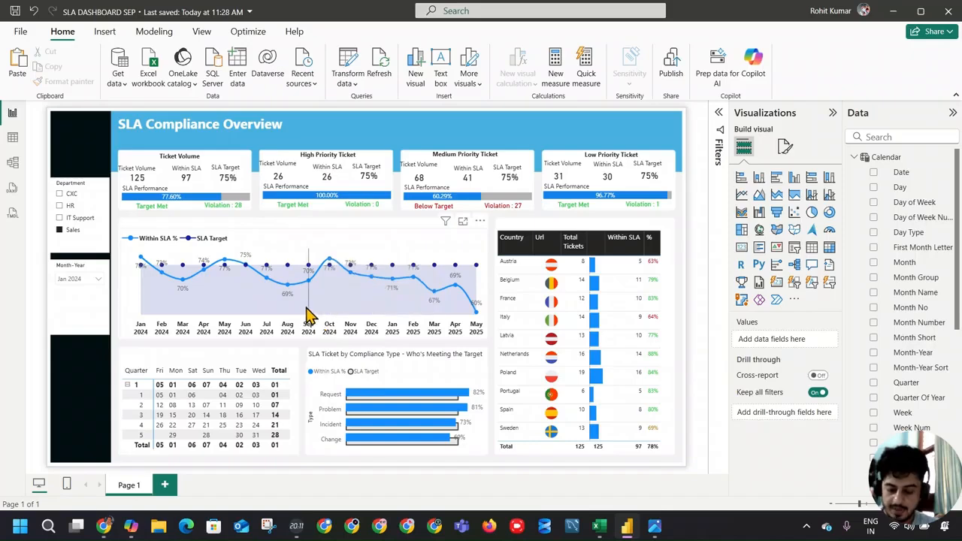
Open the calendar matrix's formatting settings and expand its Values options
click(284, 372)
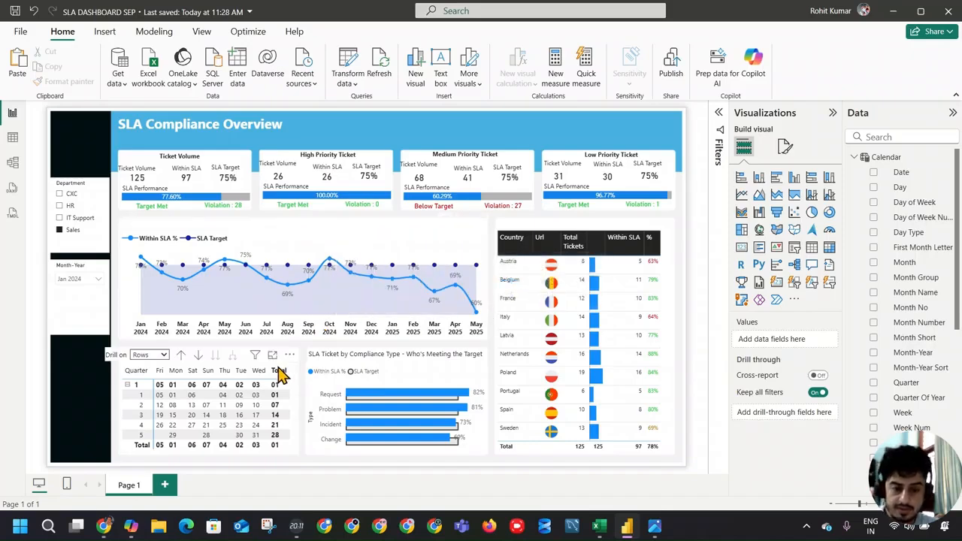
click(786, 146)
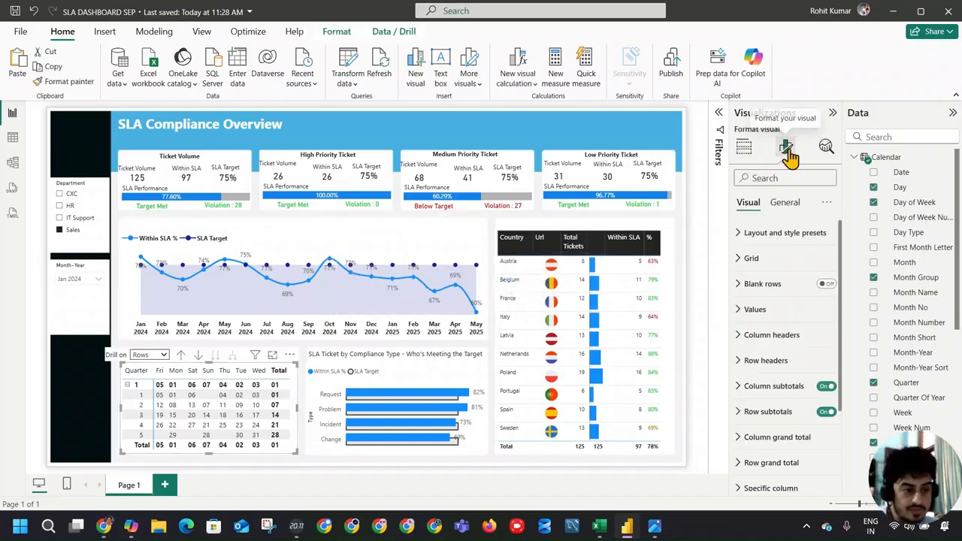
click(817, 289)
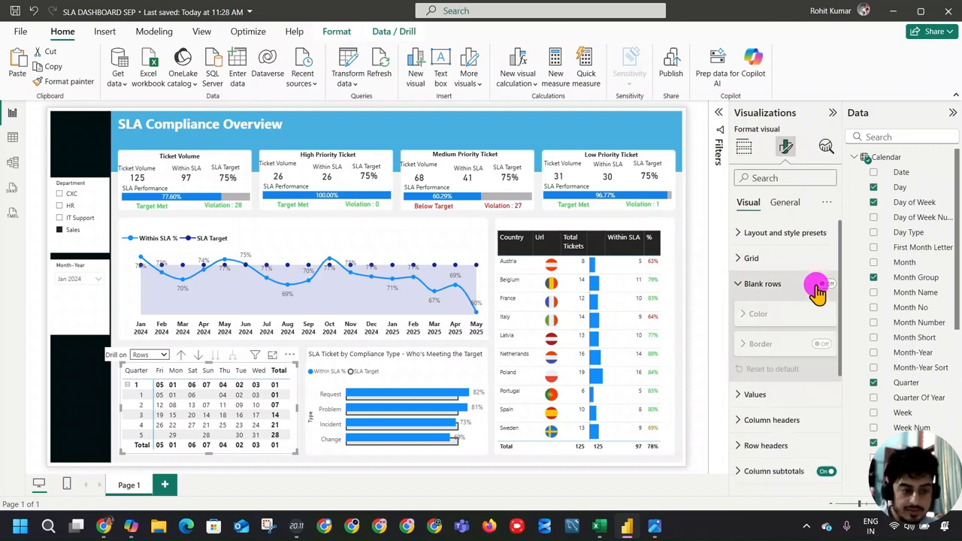
click(817, 286)
click(786, 310)
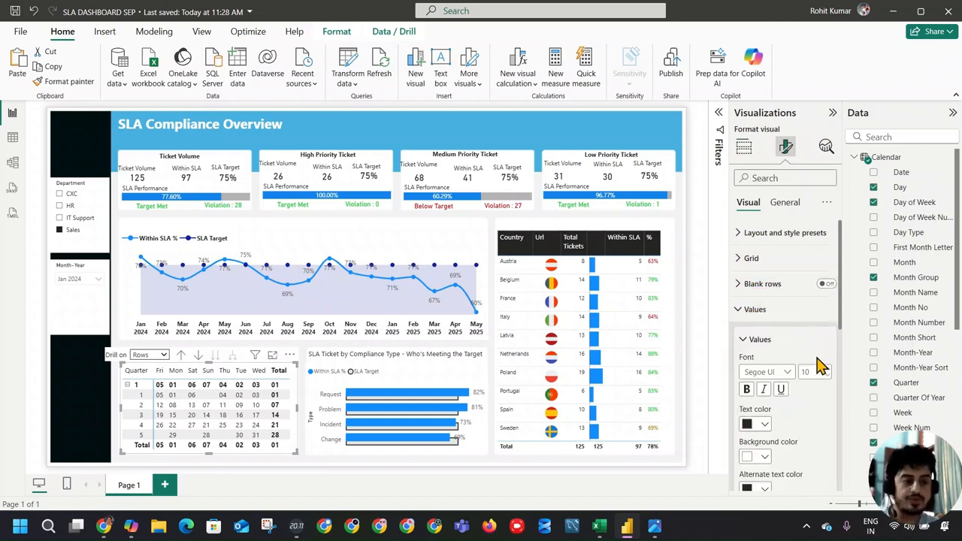
Try the None style preset on the matrix and return it to the Default style
click(763, 233)
click(781, 277)
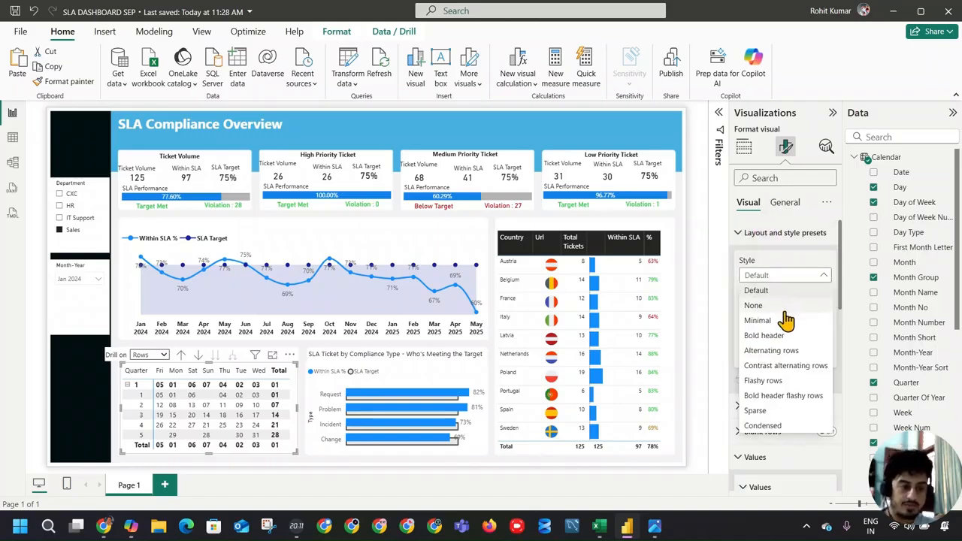
click(785, 315)
click(780, 279)
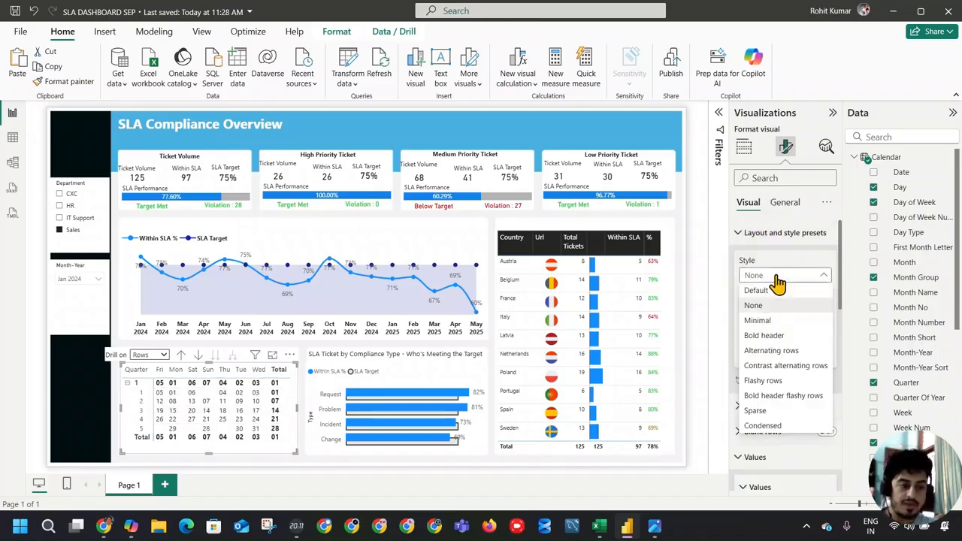
click(782, 291)
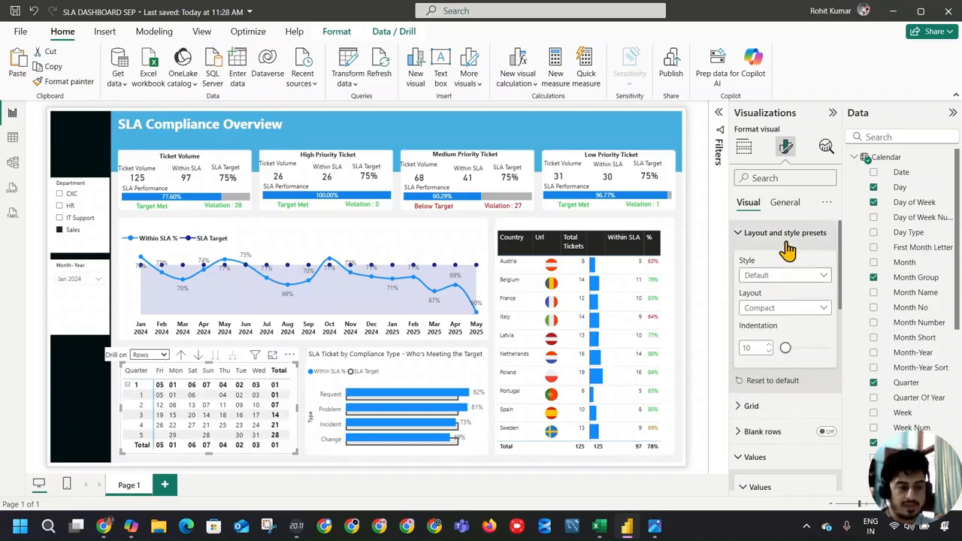
click(760, 234)
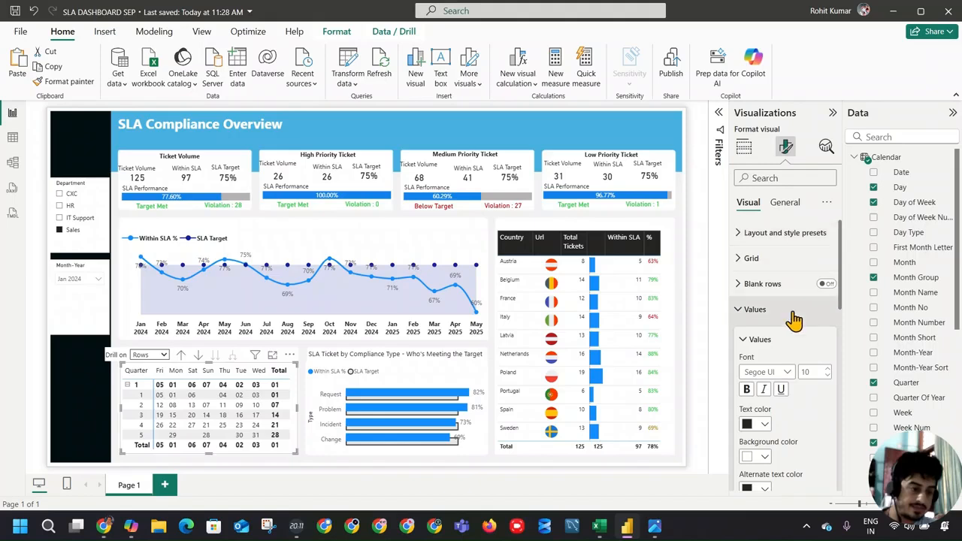
Turn off the row subtotals and column subtotals of the matrix
scroll(774, 286, down, 3)
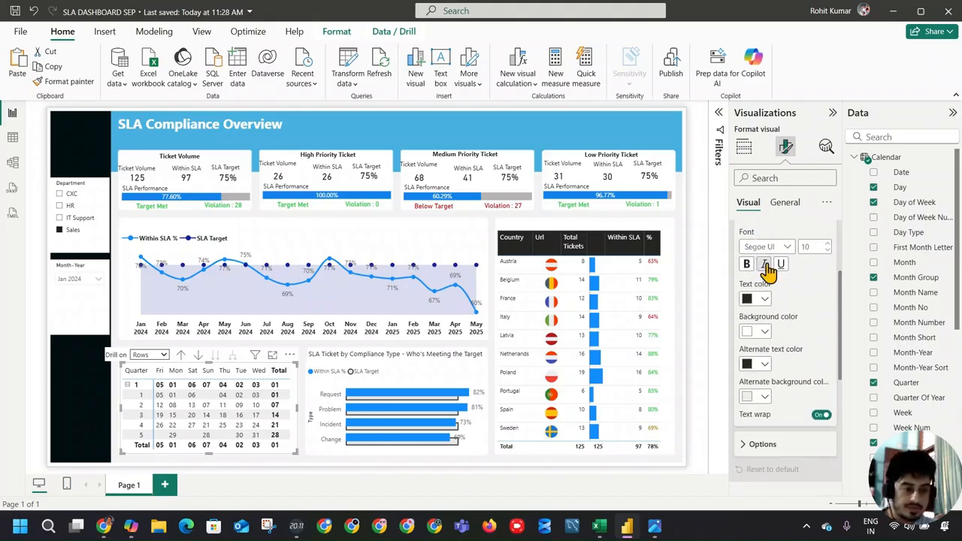
scroll(768, 282, up, 2)
click(748, 279)
scroll(804, 372, down, 3)
click(827, 308)
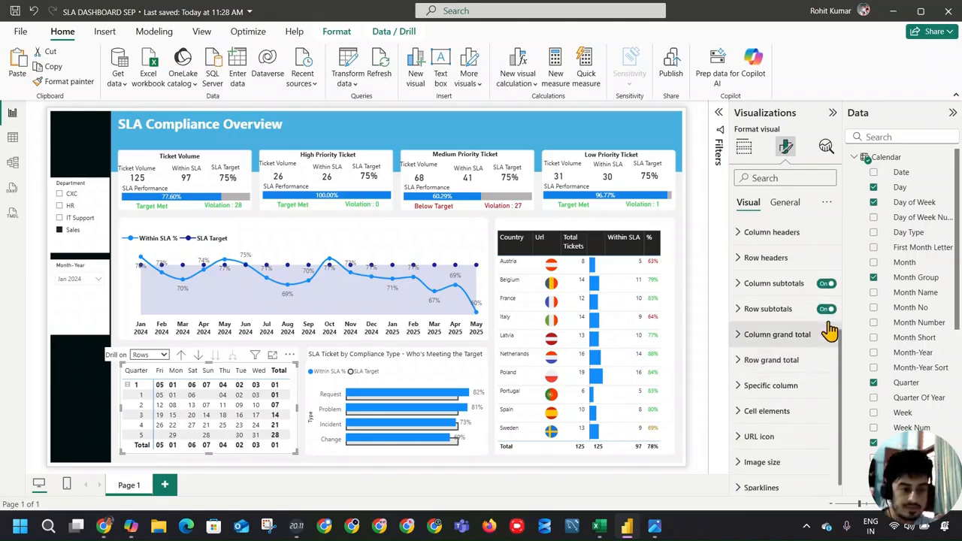
click(826, 283)
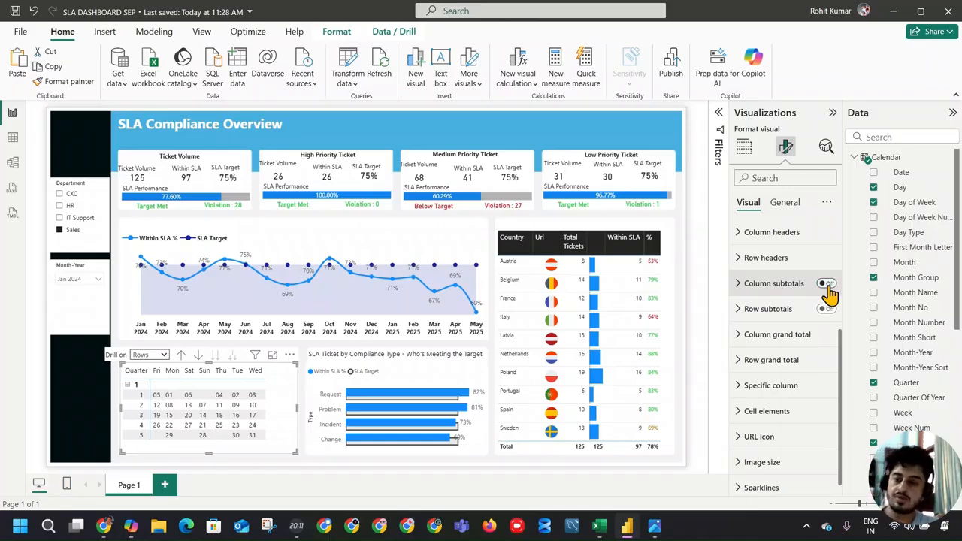
Compare the matrix with the reference calendar and try drilling down on its columns
click(655, 527)
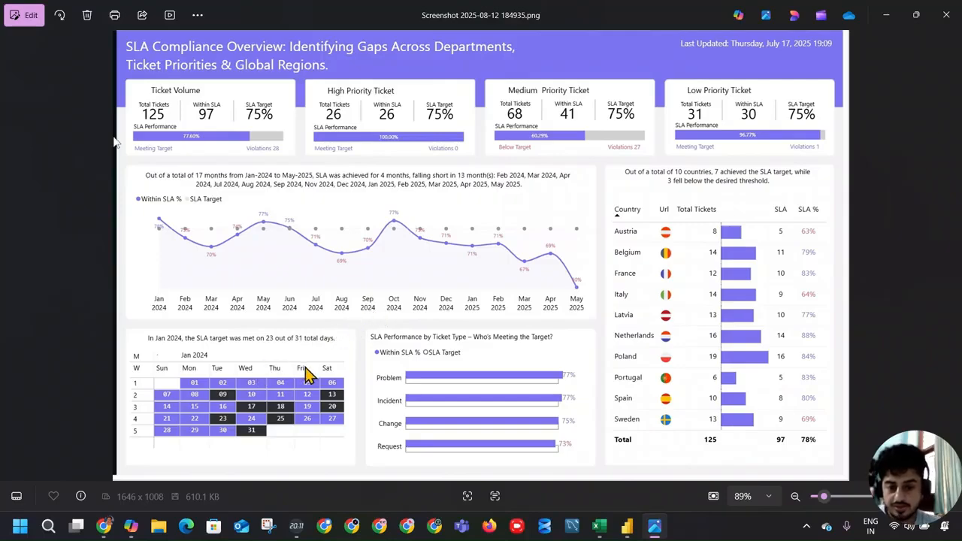
key(alt+Tab)
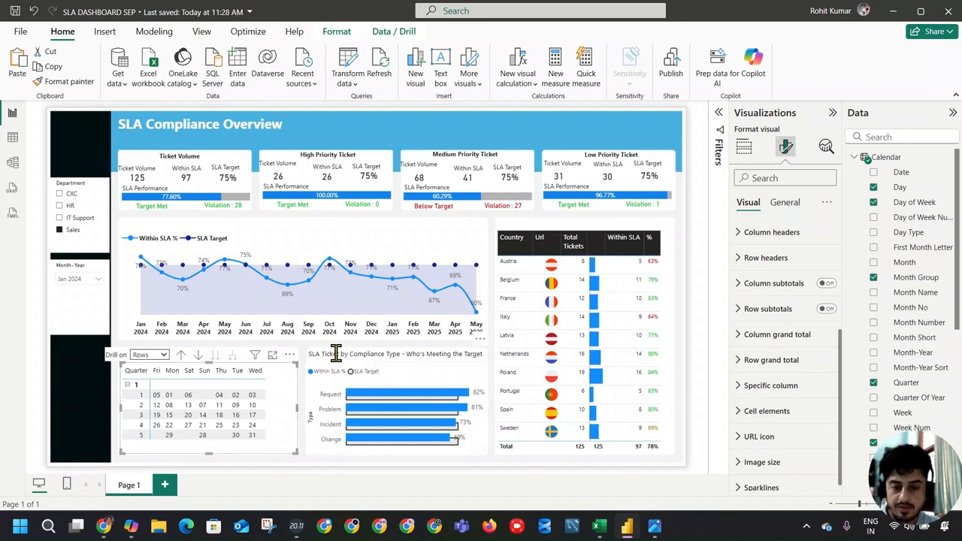
click(149, 354)
click(144, 376)
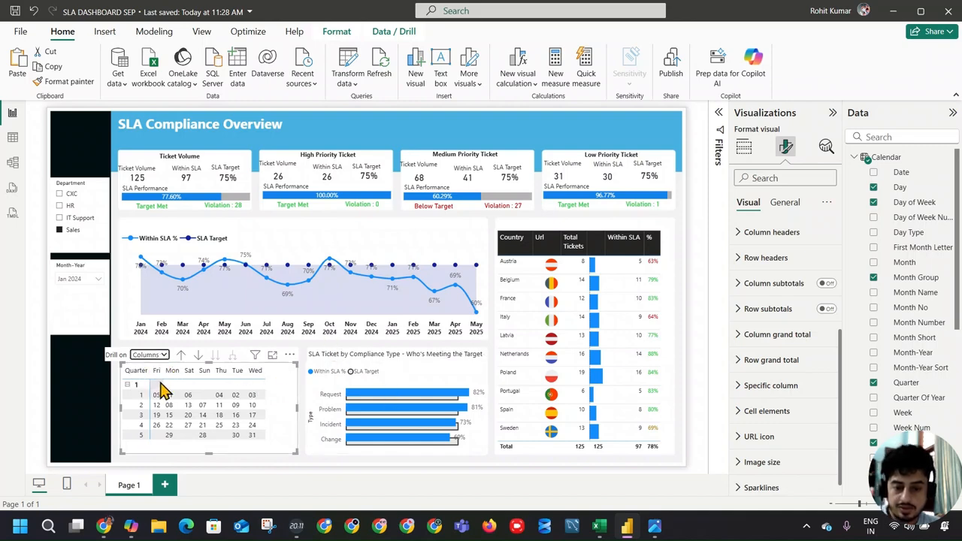
click(200, 356)
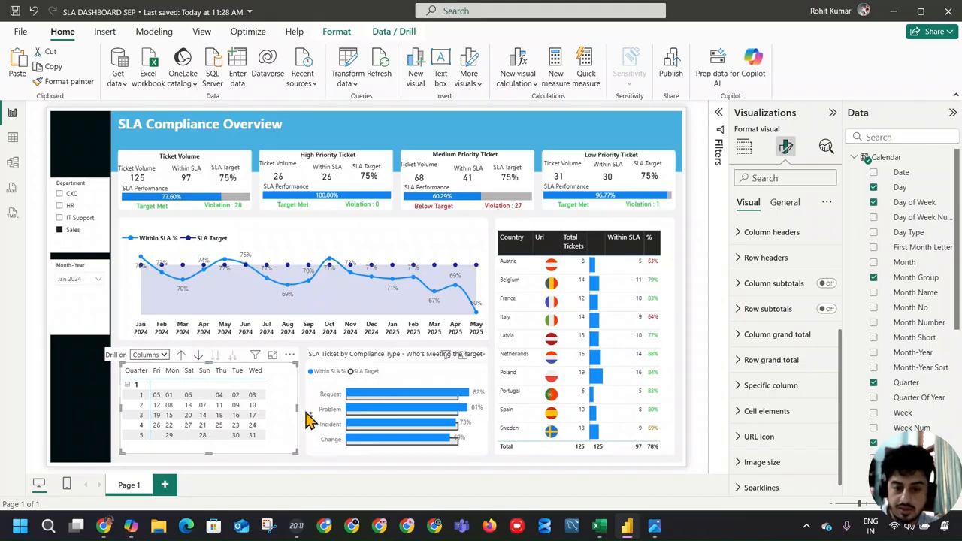
key(alt)
click(281, 401)
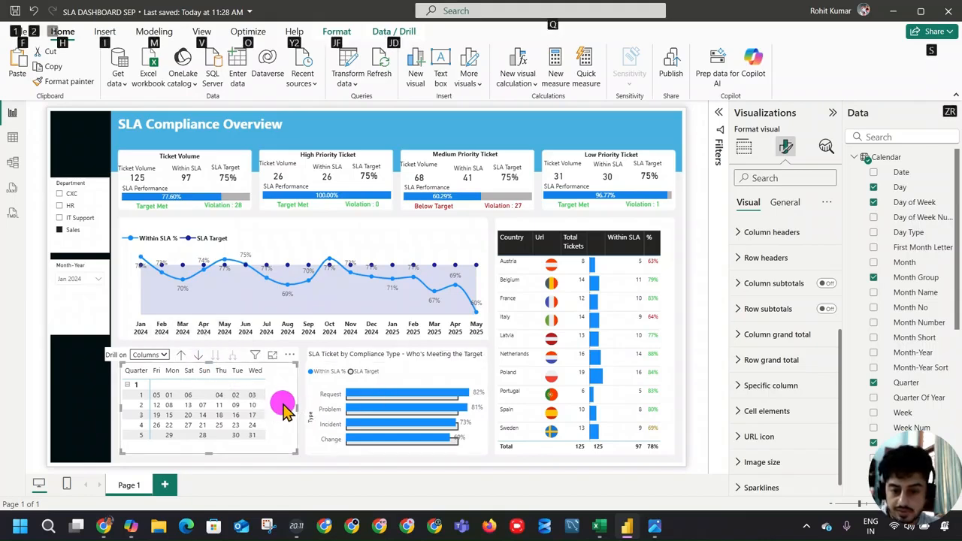
click(154, 355)
click(150, 369)
click(158, 355)
click(143, 379)
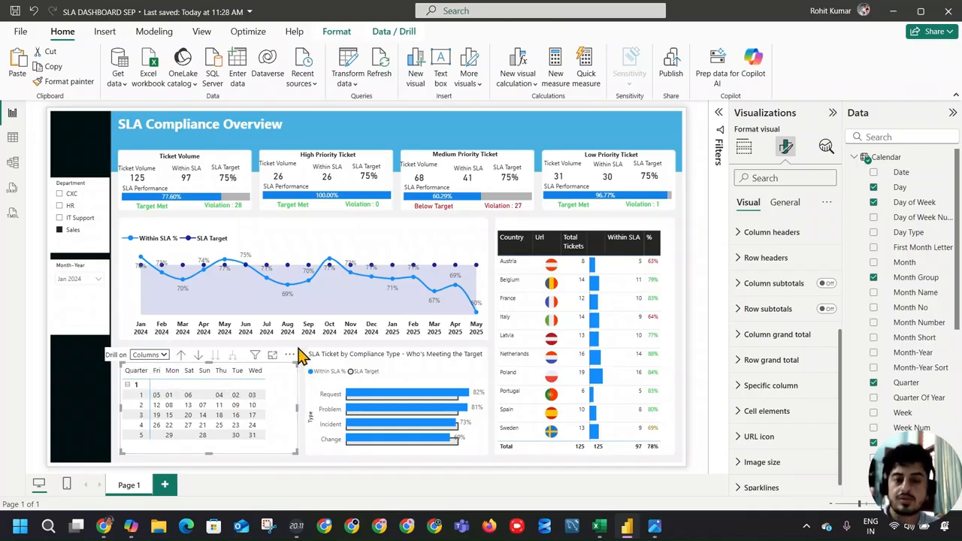
Check the reference calendar's weekday order, sort the Calendar table's Day of Week column by Day of Week Num, and return to the report
key(alt+Tab)
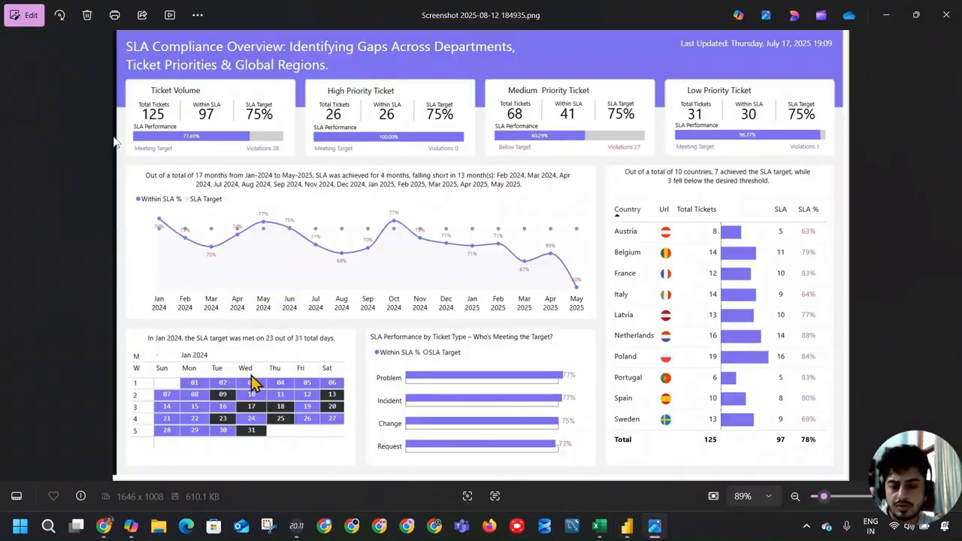
key(alt+Tab)
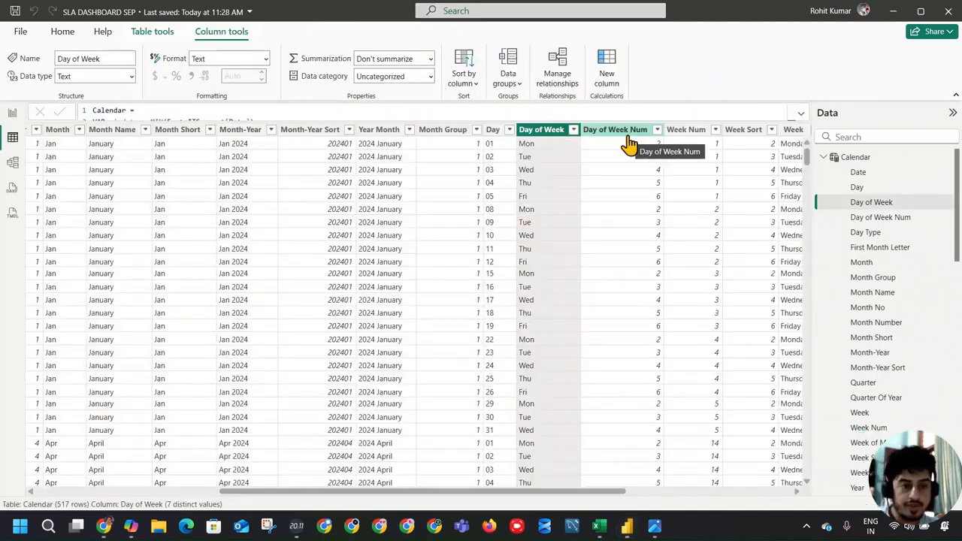
click(12, 113)
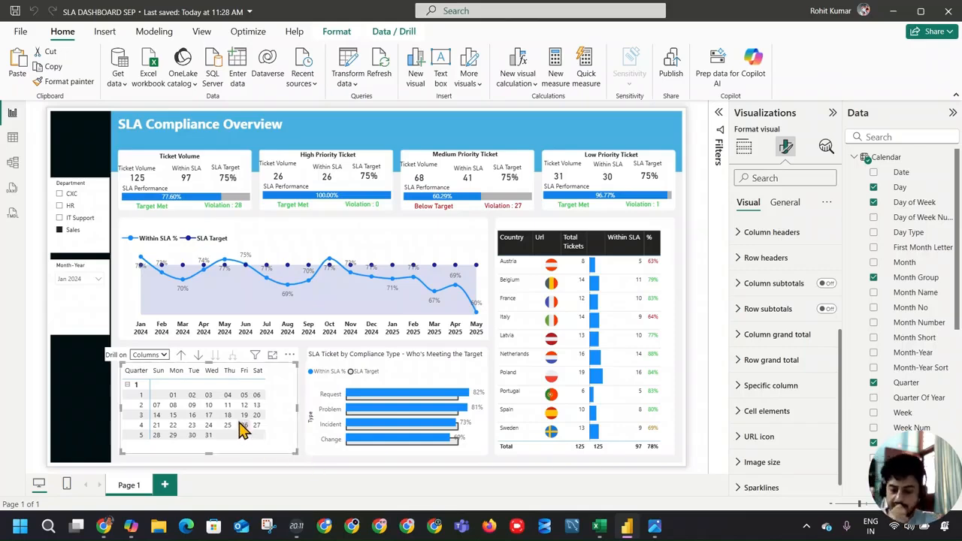
Examine the matrix's formatting settings for the options that control the value cells' colors
click(283, 403)
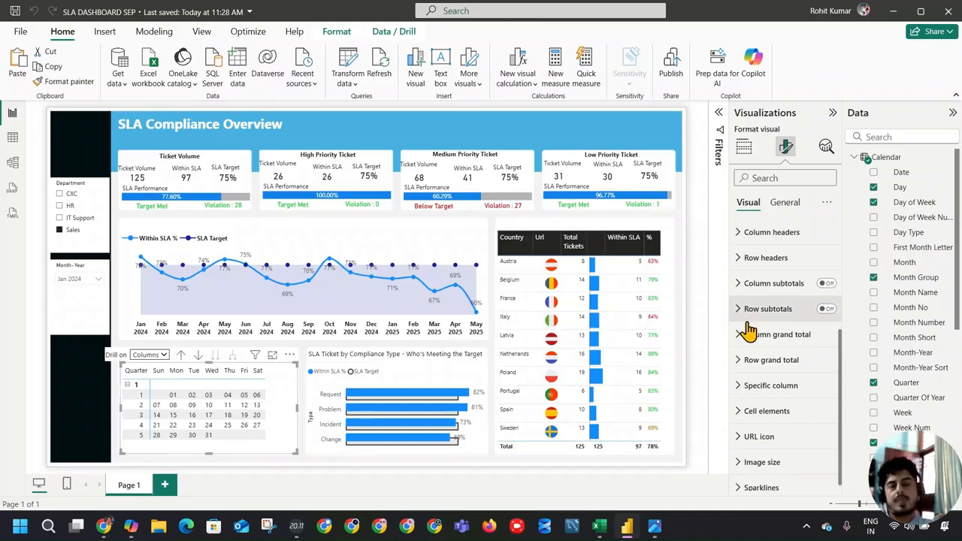
click(744, 145)
click(782, 146)
scroll(795, 375, down, 2)
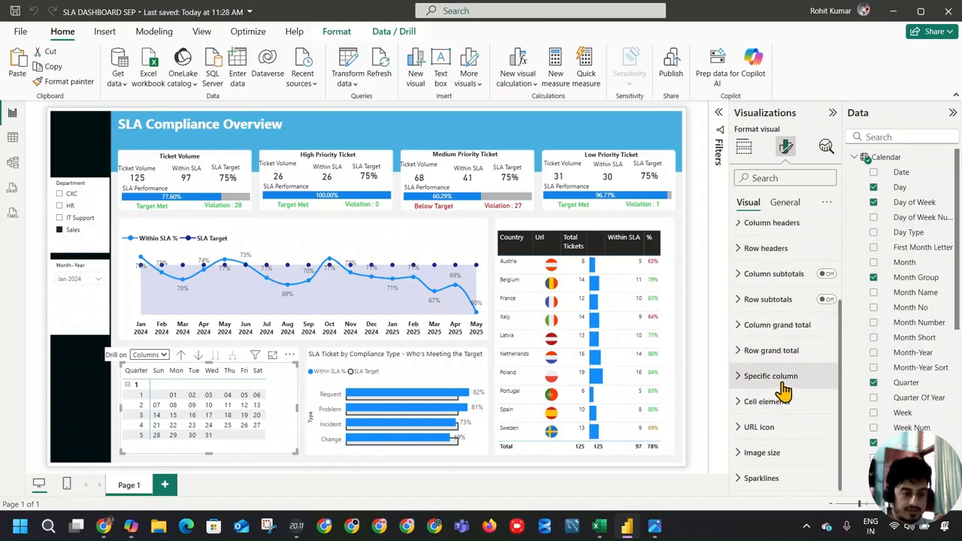
scroll(782, 330, up, 3)
click(766, 311)
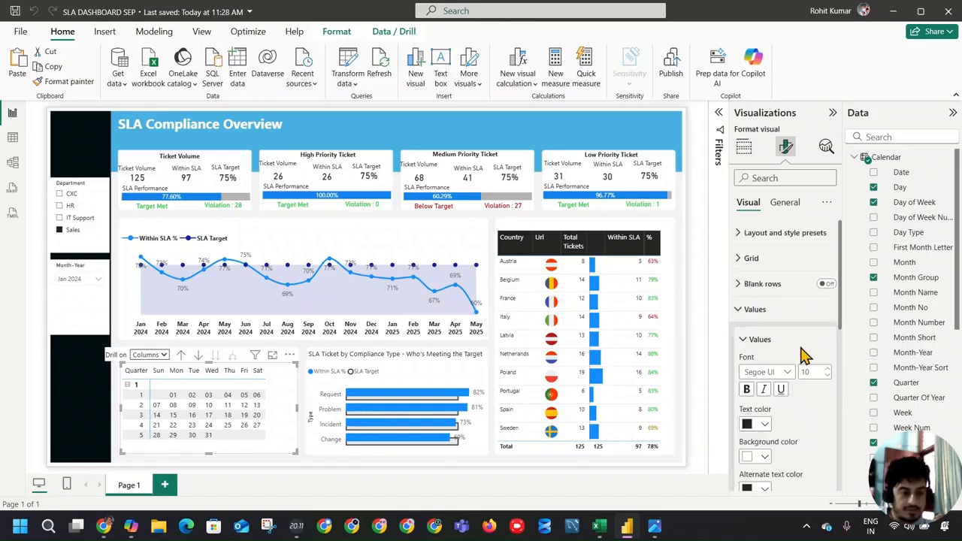
scroll(800, 385, down, 3)
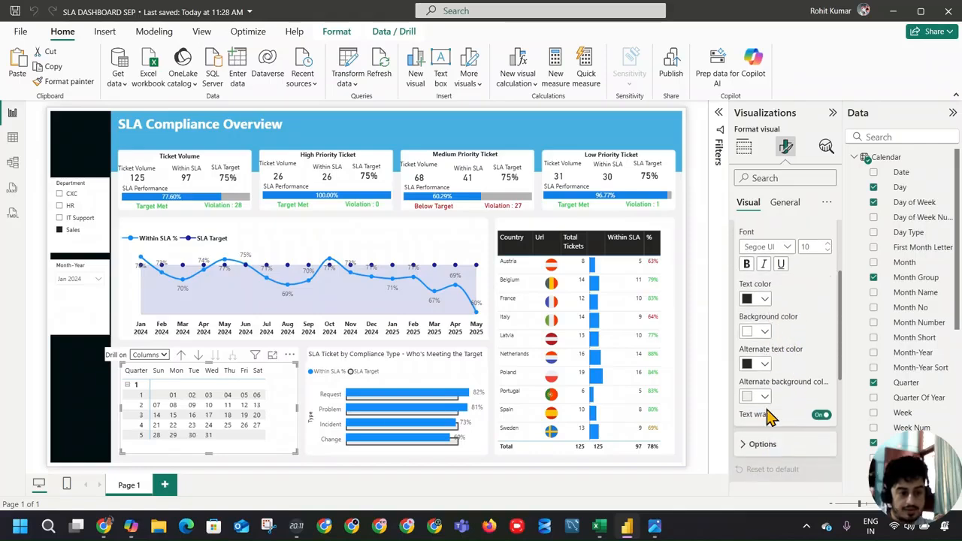
scroll(773, 421, down, 3)
scroll(778, 357, up, 8)
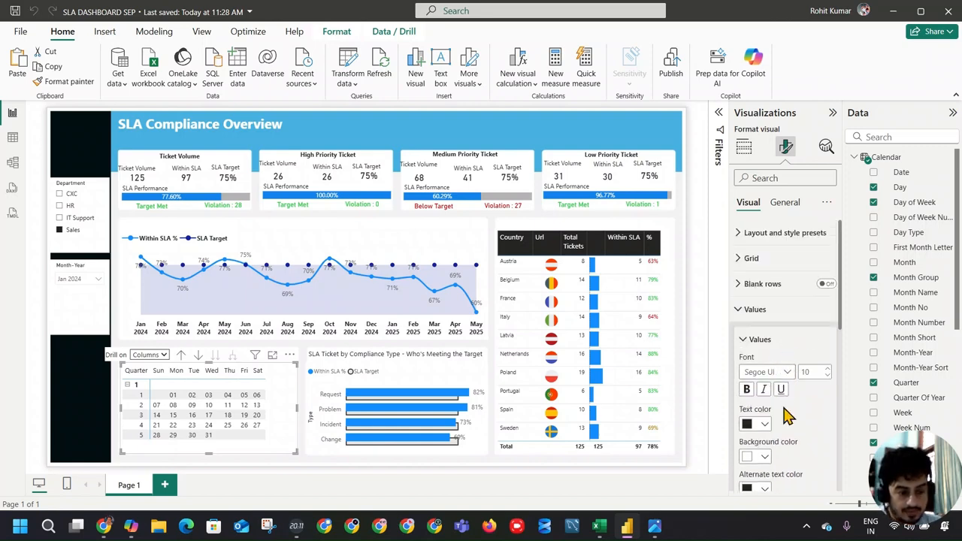
scroll(783, 411, down, 1)
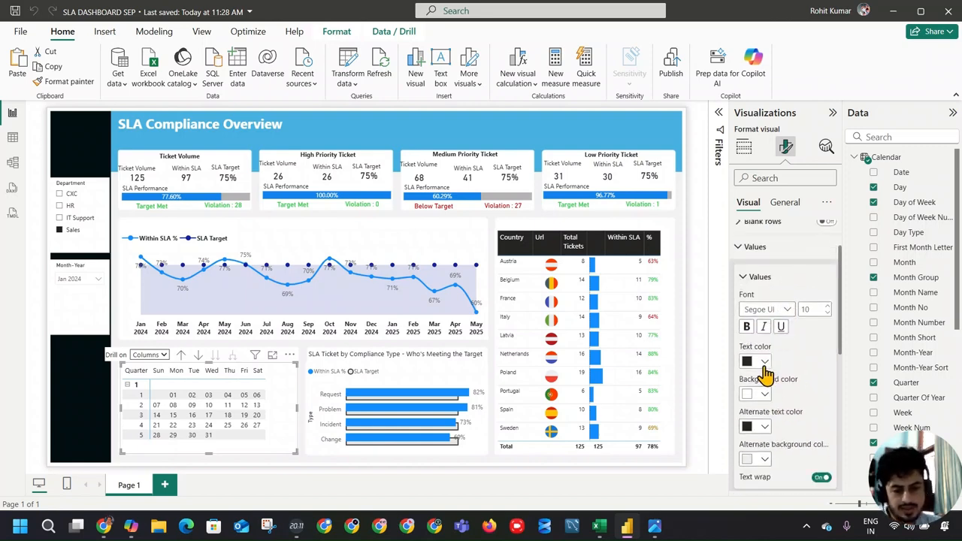
Check the reference calendar's day-cell colors and inspect the custom color choices for the matrix values' background
key(alt+Tab)
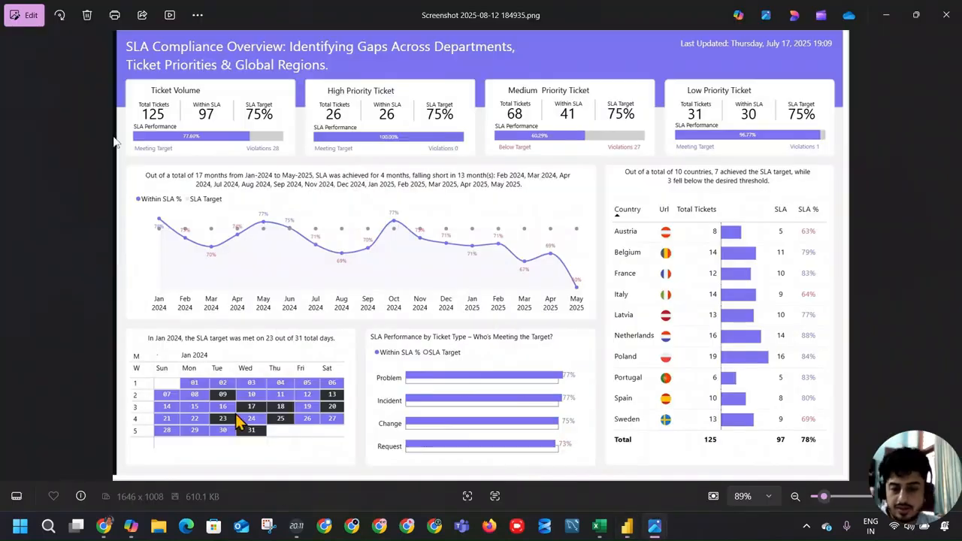
key(alt+Tab)
click(764, 395)
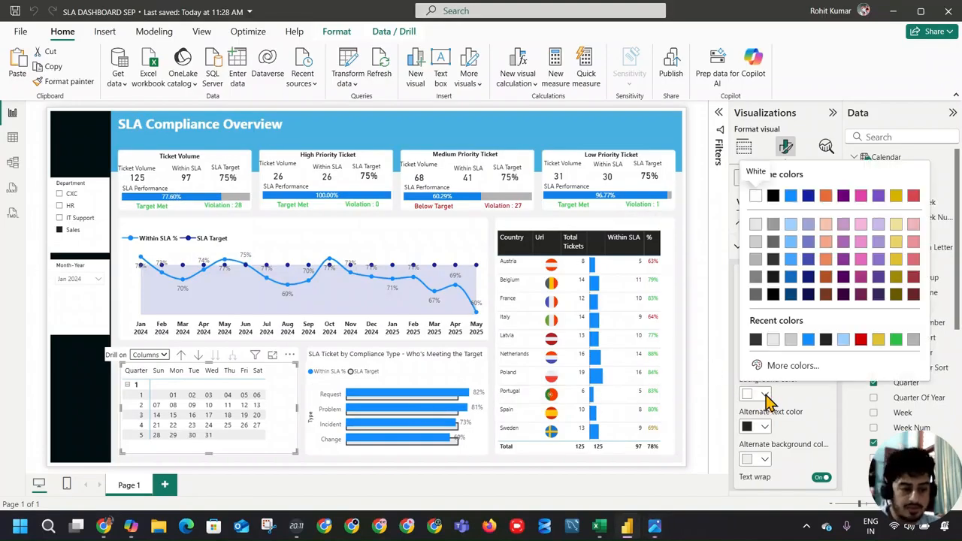
click(789, 366)
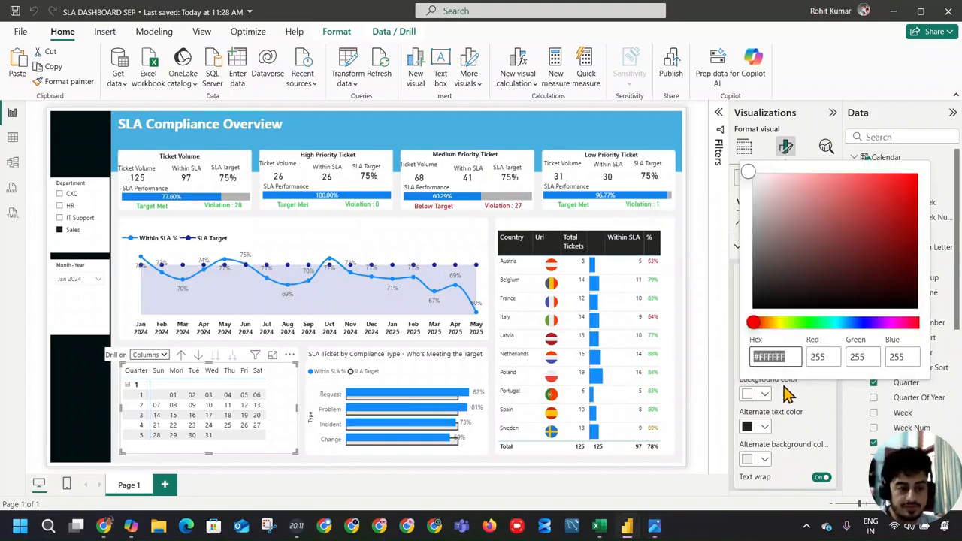
click(761, 397)
click(759, 396)
click(782, 366)
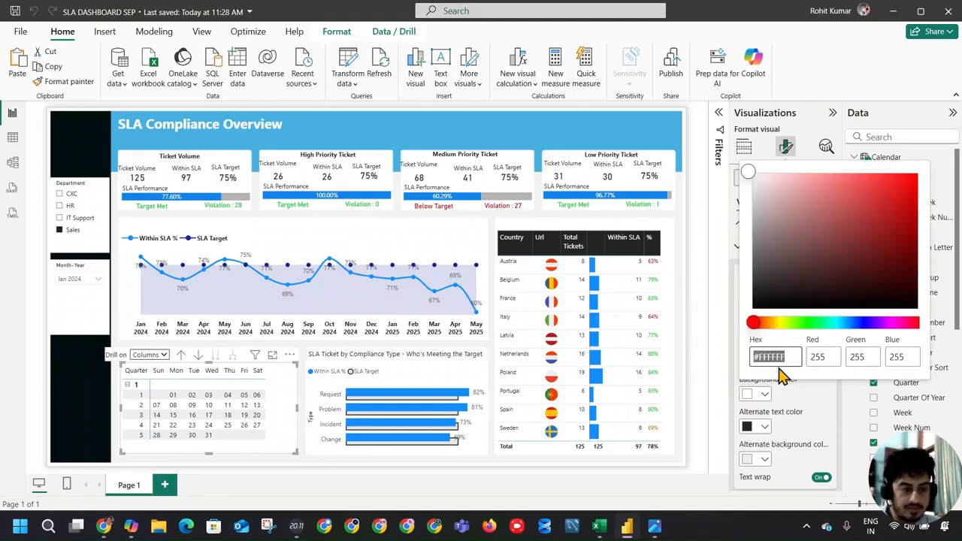
click(790, 403)
Examine the matrix's Cell elements and Values formatting settings for a way to color the day cells conditionally
scroll(827, 403, down, 3)
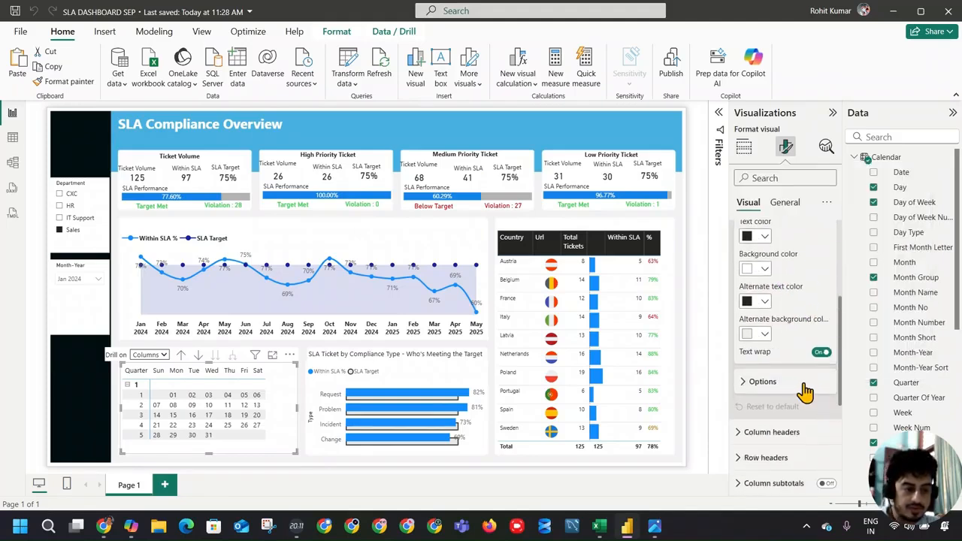
scroll(794, 391, down, 5)
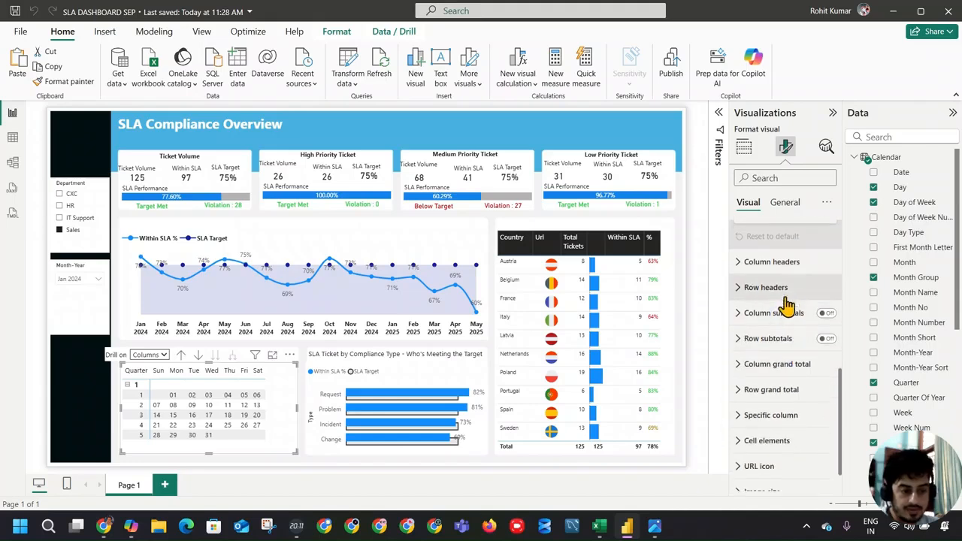
scroll(789, 353, down, 1)
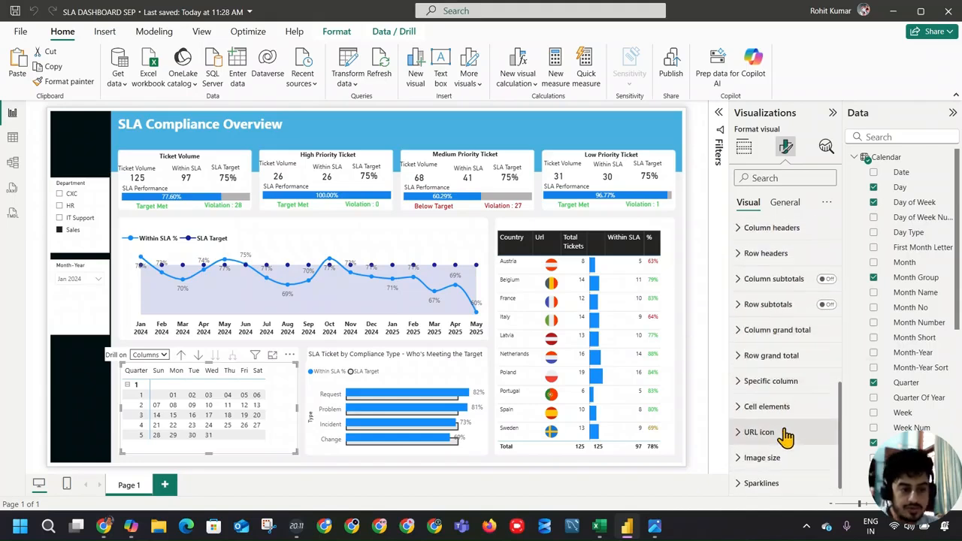
click(775, 407)
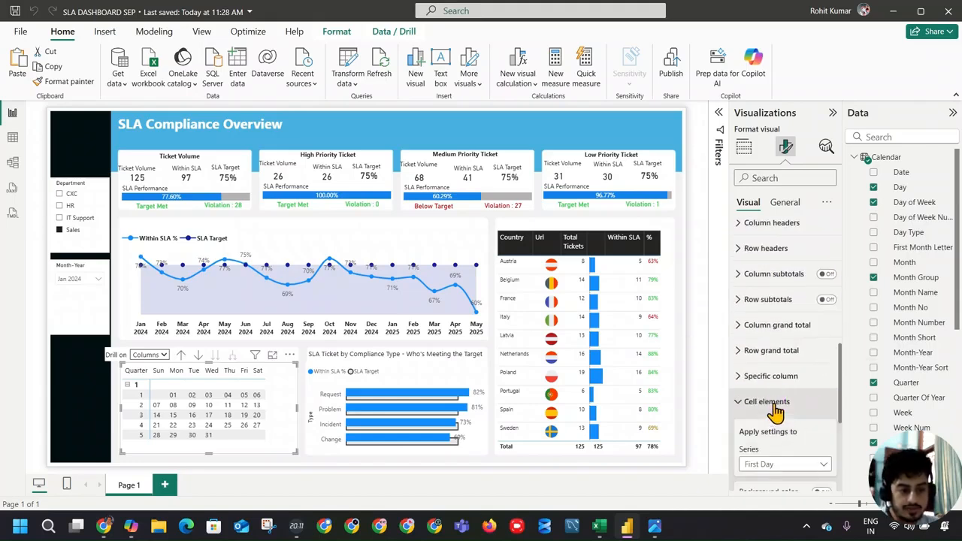
click(775, 405)
scroll(775, 379, up, 4)
scroll(774, 378, up, 2)
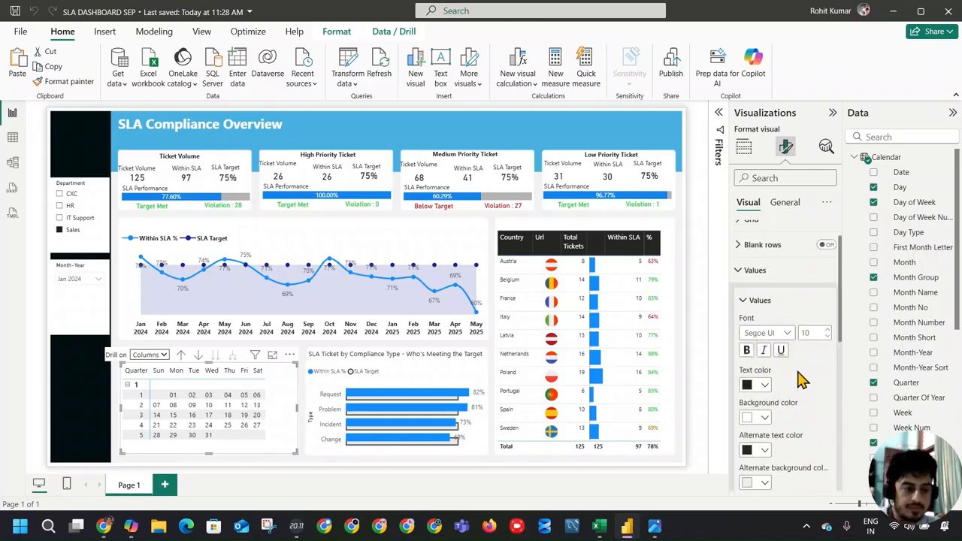
click(764, 385)
click(767, 421)
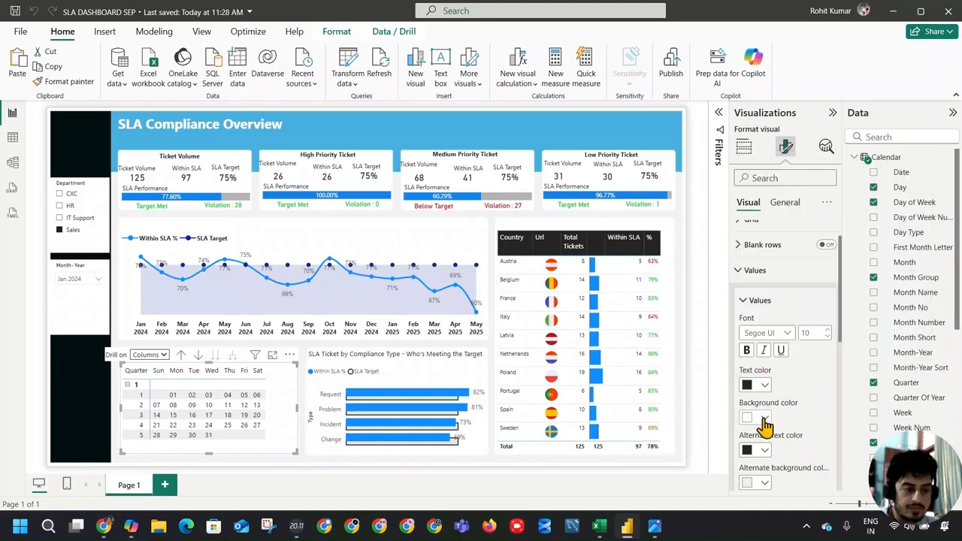
scroll(804, 387, up, 1)
click(774, 343)
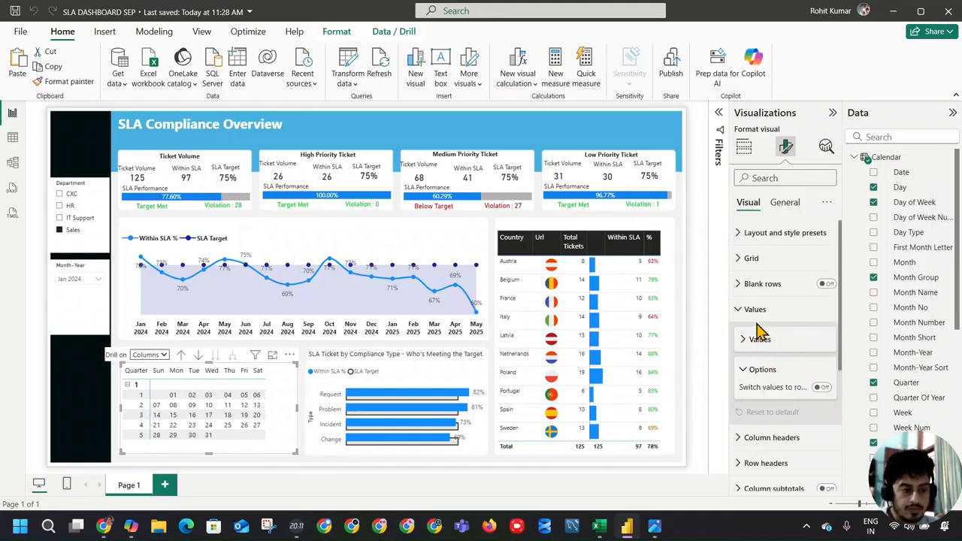
click(767, 311)
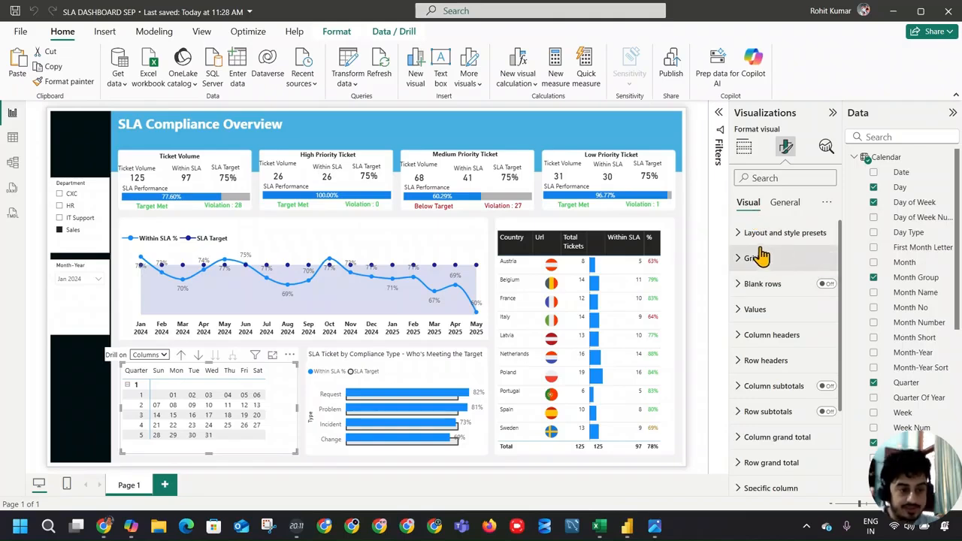
Start background color conditional formatting for the matrix's First Day value, with Field value as the format style
click(745, 144)
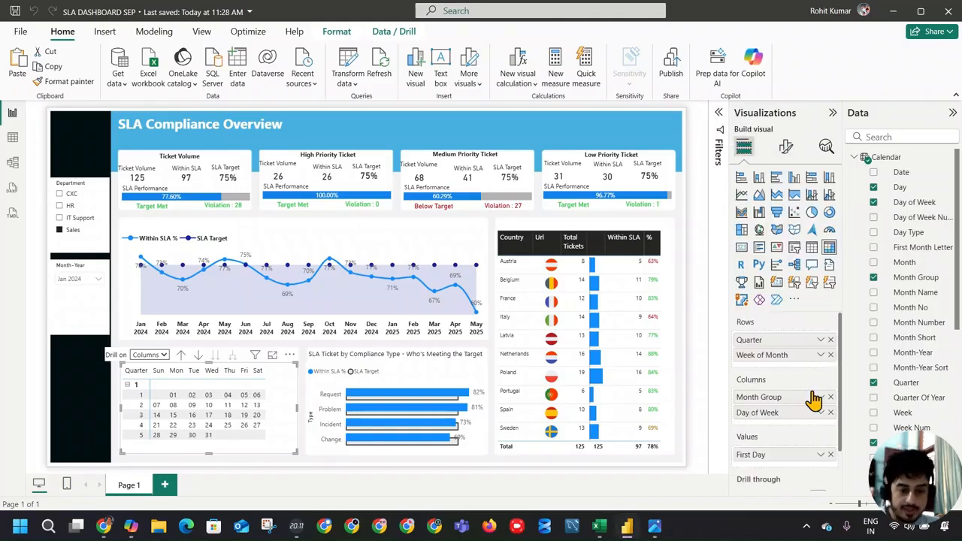
click(819, 456)
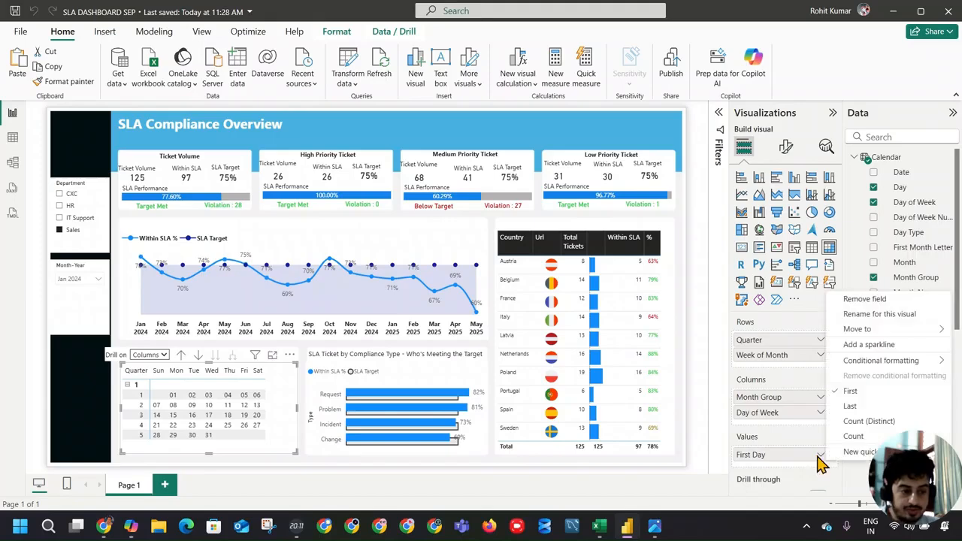
click(852, 365)
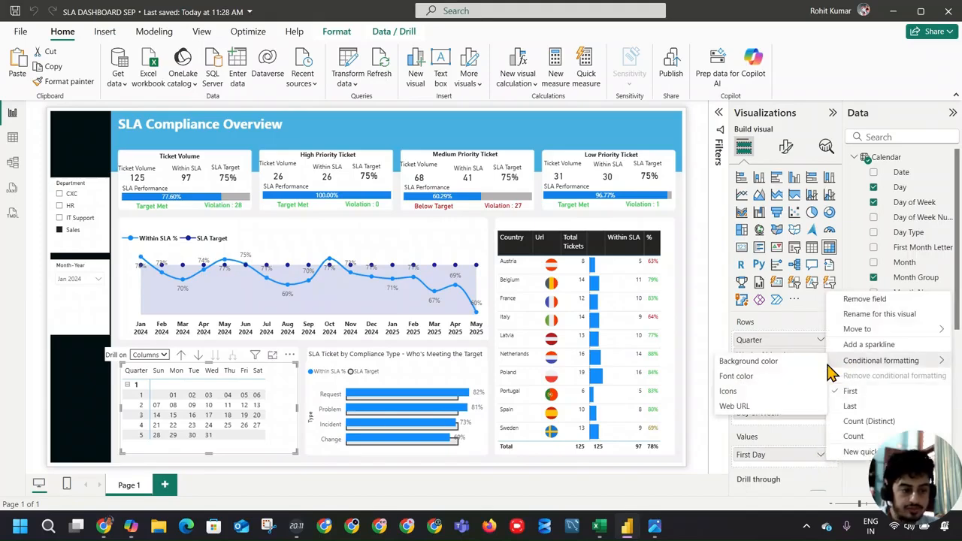
click(751, 361)
click(315, 126)
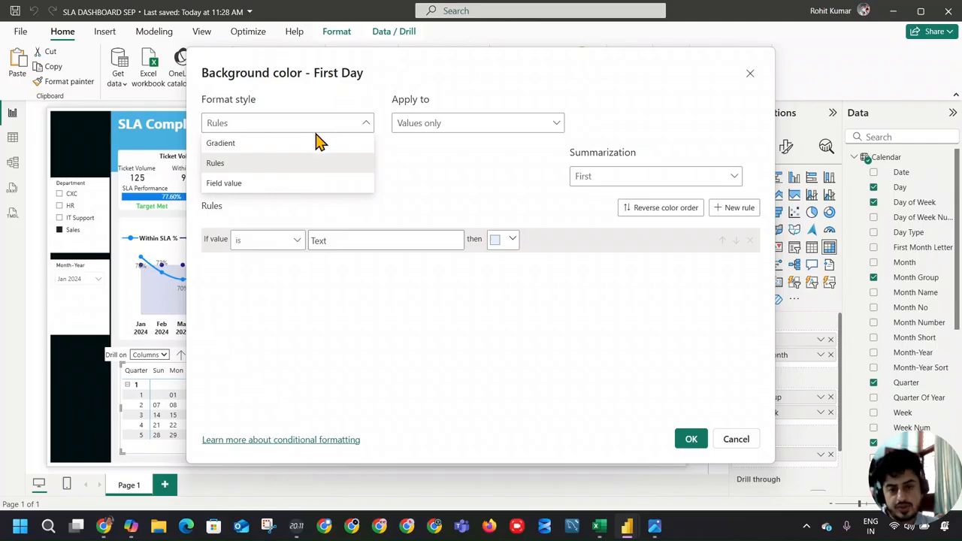
click(296, 186)
Base the First Day background color on the SLA Status Color field, keep it on values only, and apply it
click(299, 179)
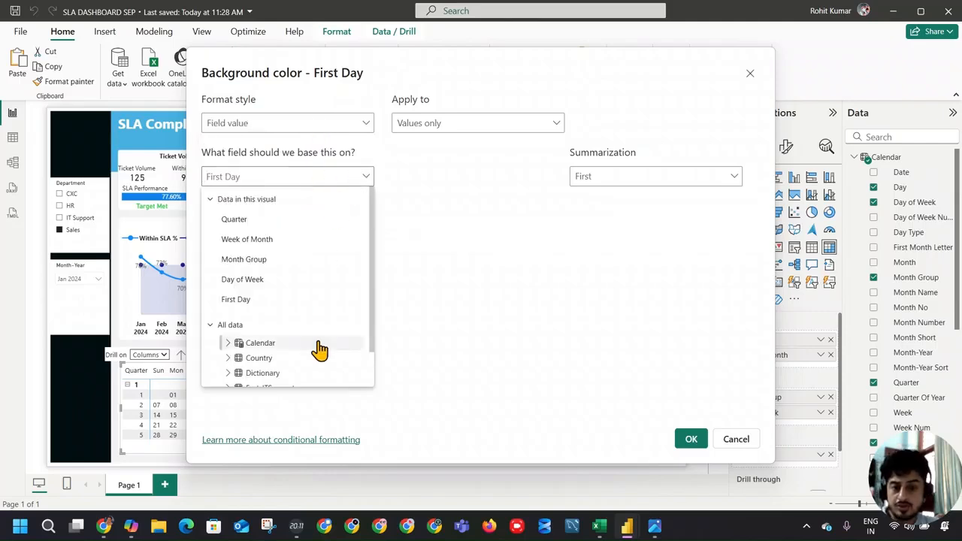
scroll(316, 351, down, 2)
click(229, 348)
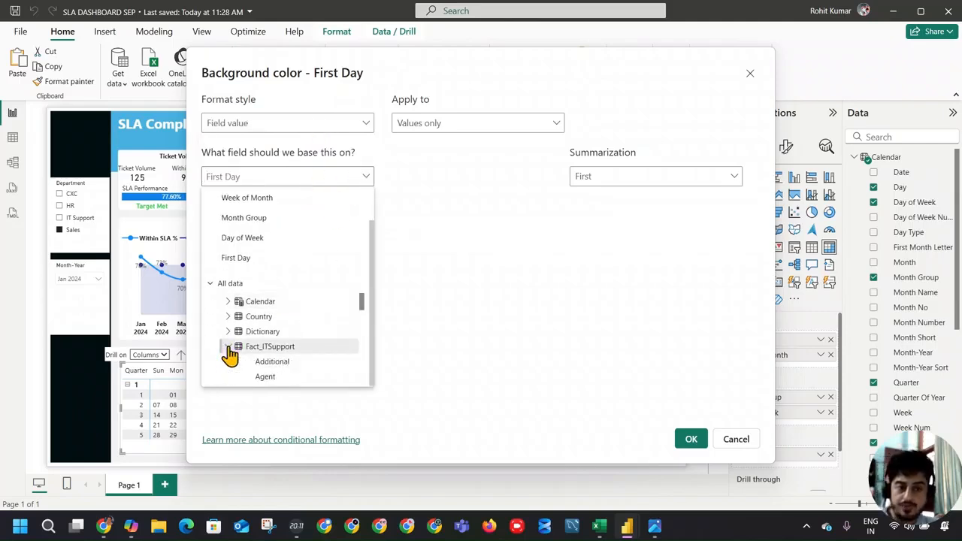
scroll(255, 354, down, 5)
scroll(350, 367, down, 4)
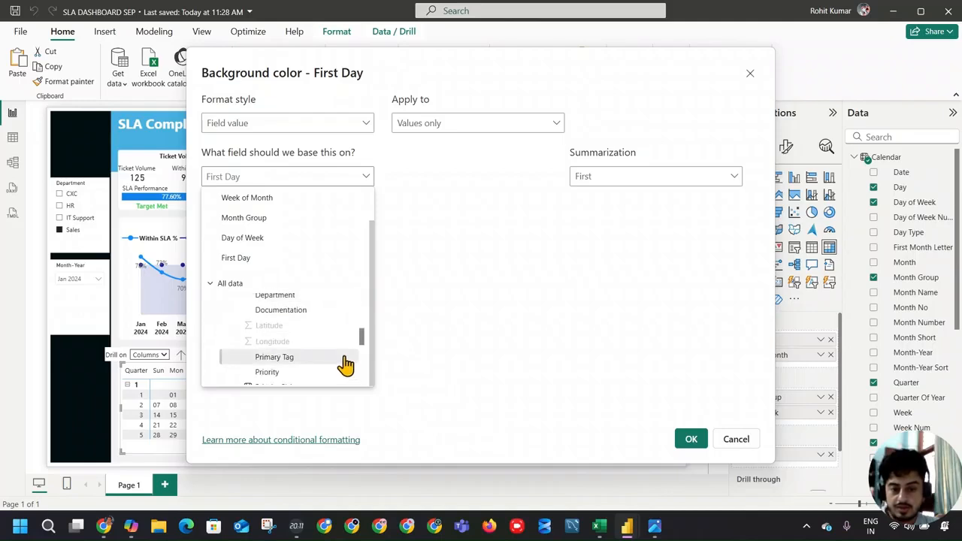
scroll(321, 342, up, 10)
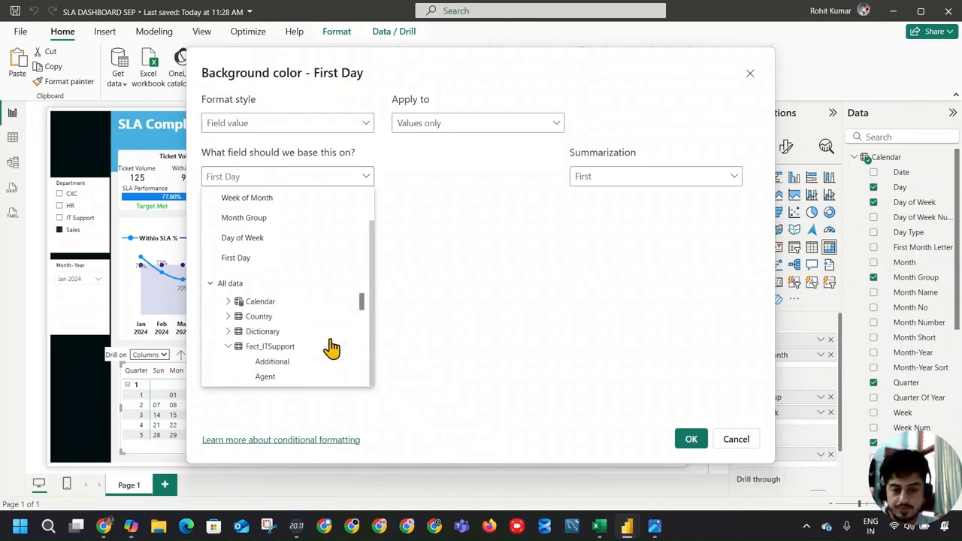
click(227, 346)
click(256, 362)
scroll(273, 354, down, 4)
click(306, 302)
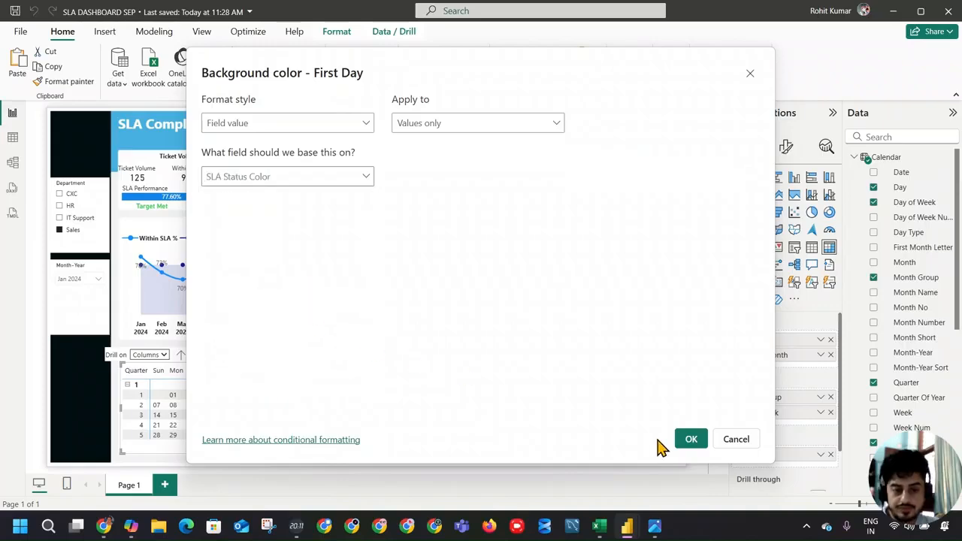
click(690, 441)
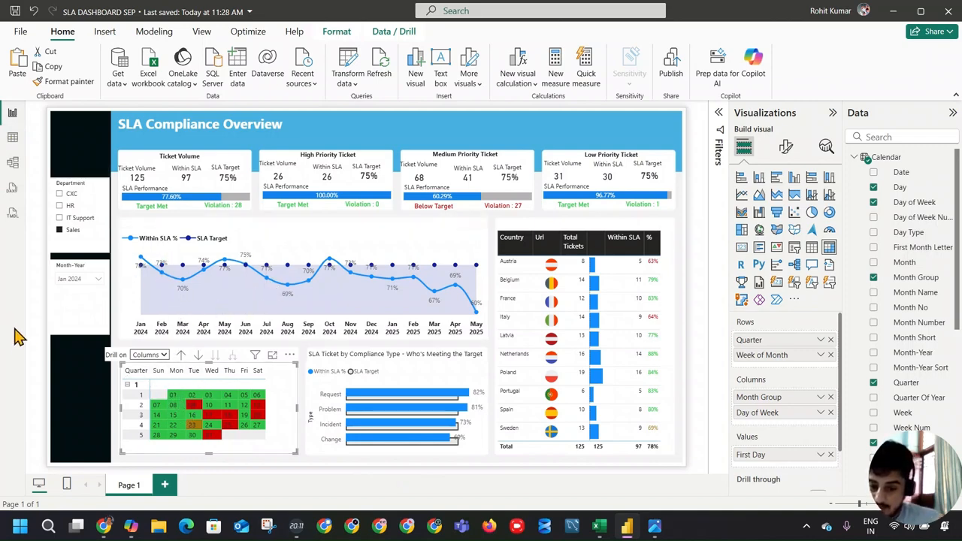
Test cross-filtering by selecting and clearing day 09 twice, followed by day 01, in the calendar matrix
click(191, 407)
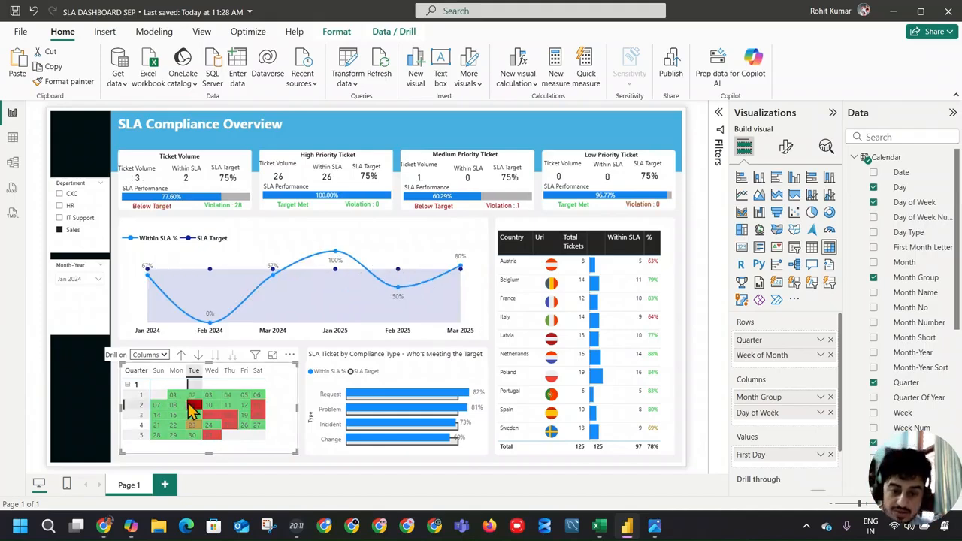
click(190, 407)
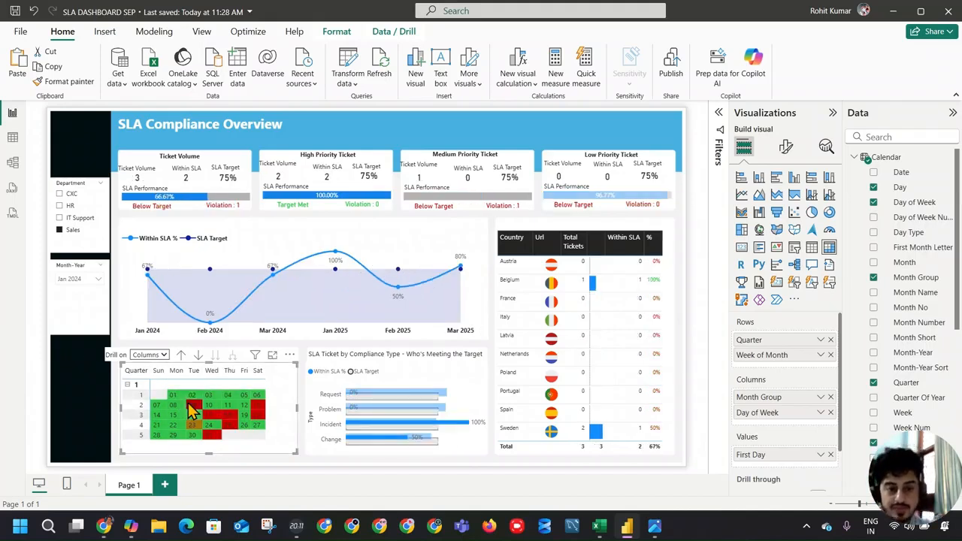
click(191, 408)
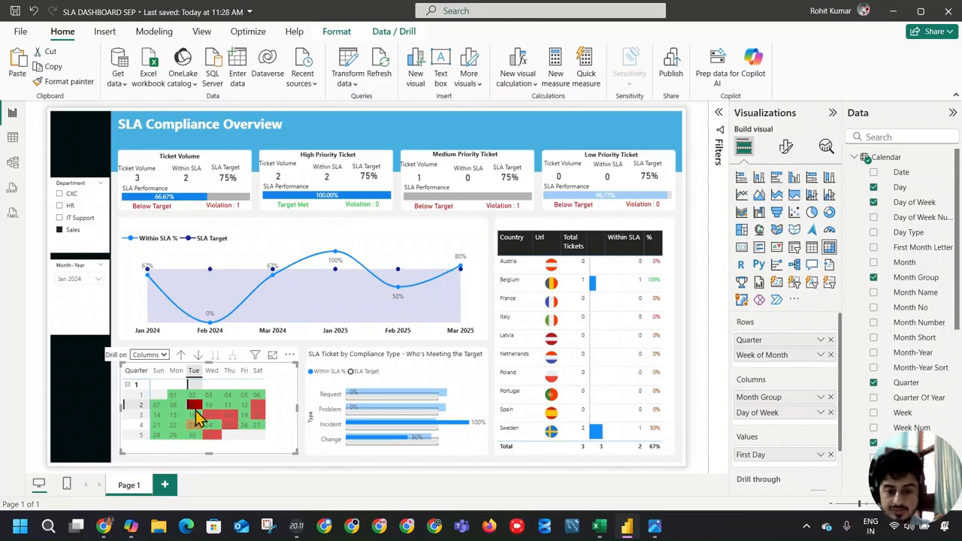
click(193, 409)
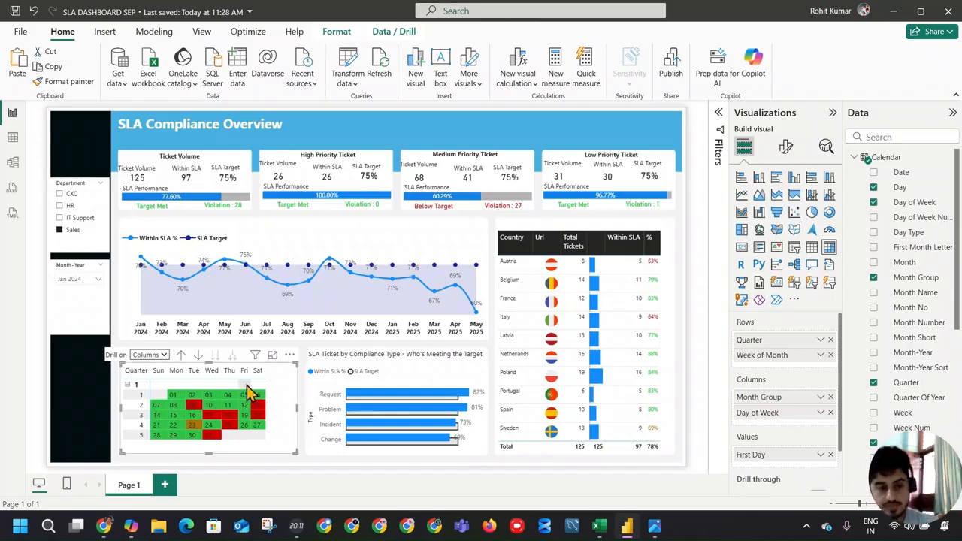
click(173, 396)
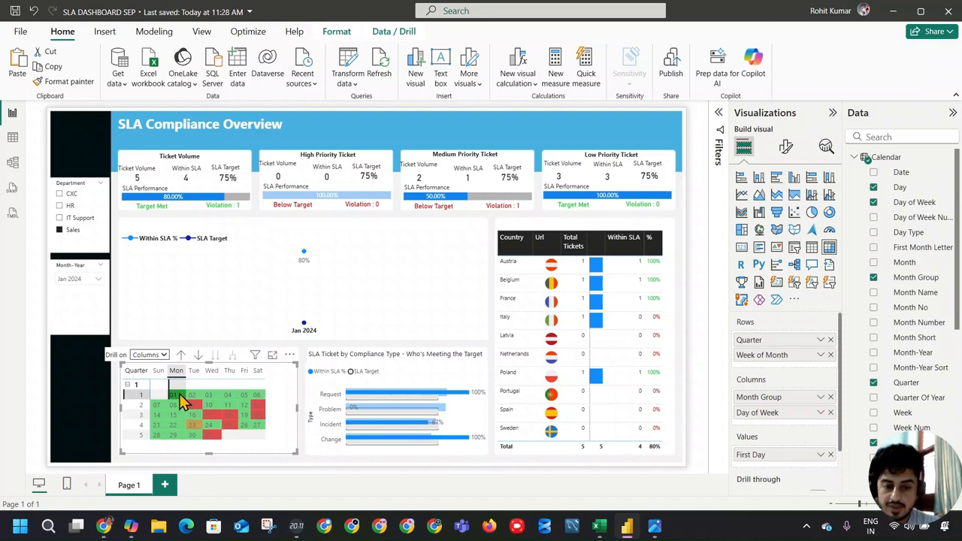
click(180, 394)
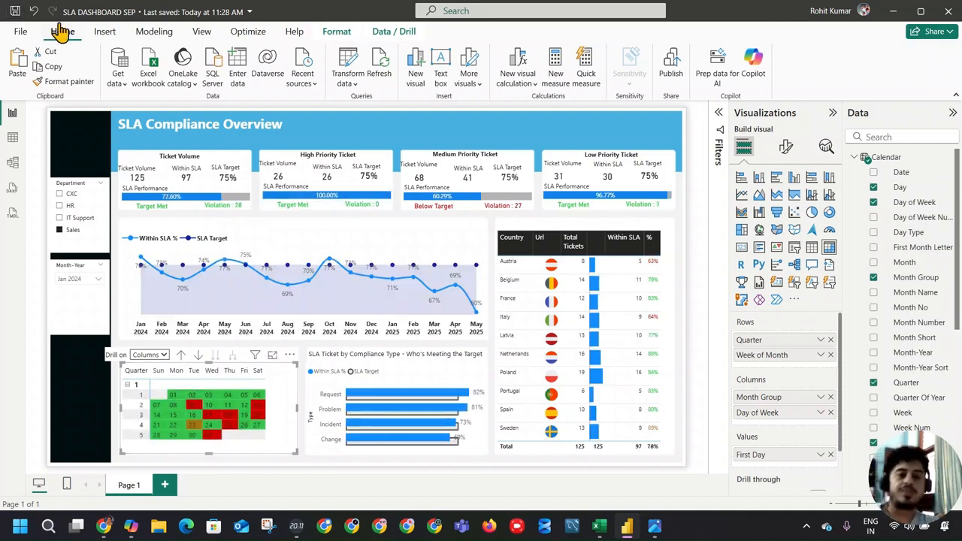
Filter the dashboard by days 04, 06, 13, 20, 04, 16 and 09 in turn to compare their SLA results
click(227, 396)
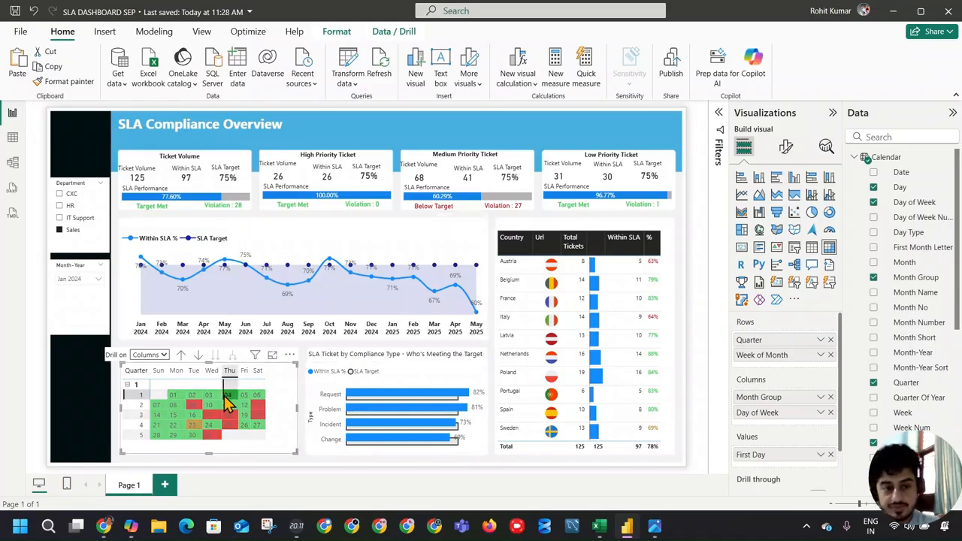
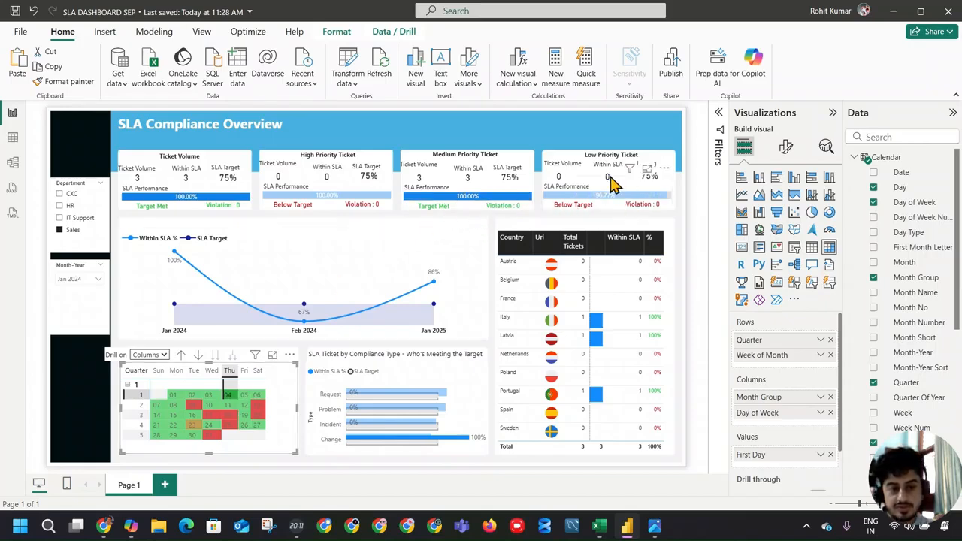
click(255, 398)
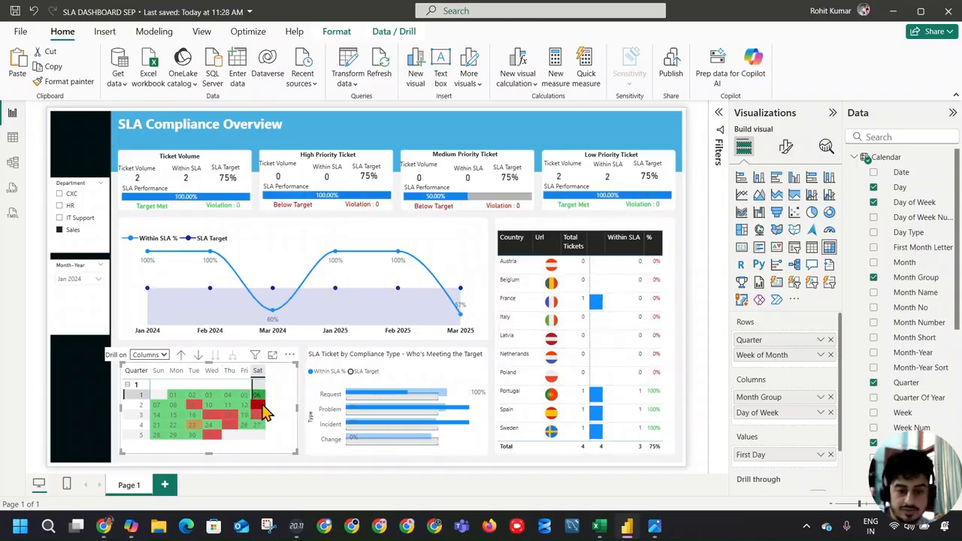
click(263, 412)
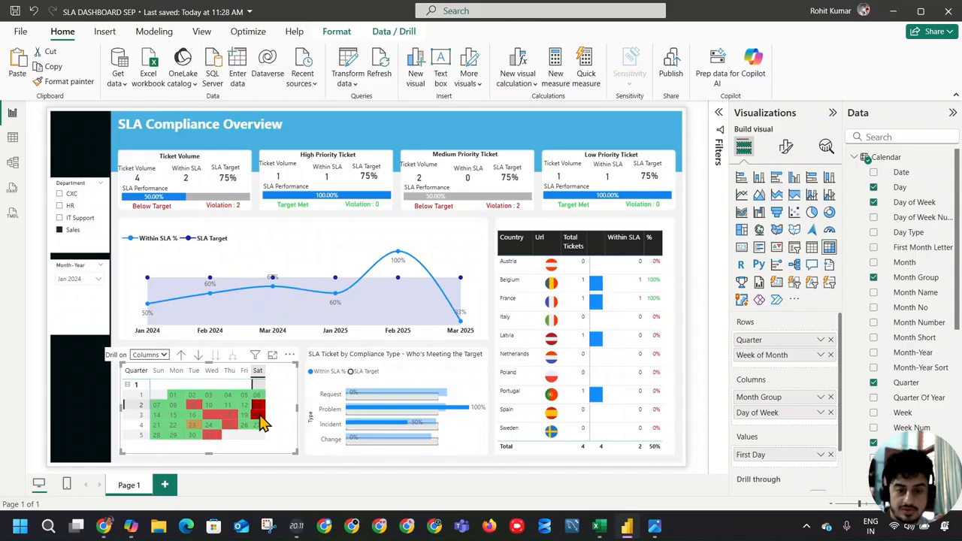
click(260, 416)
click(227, 396)
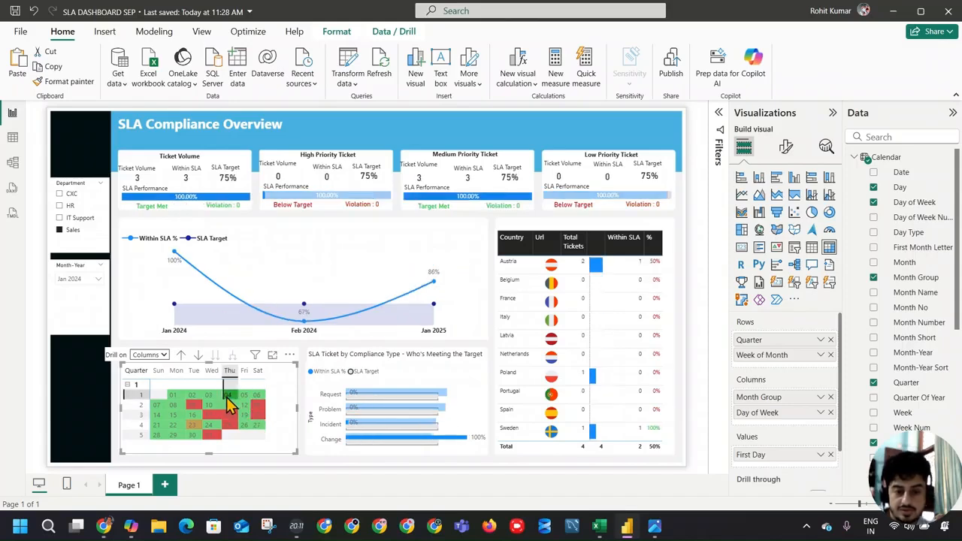
click(195, 415)
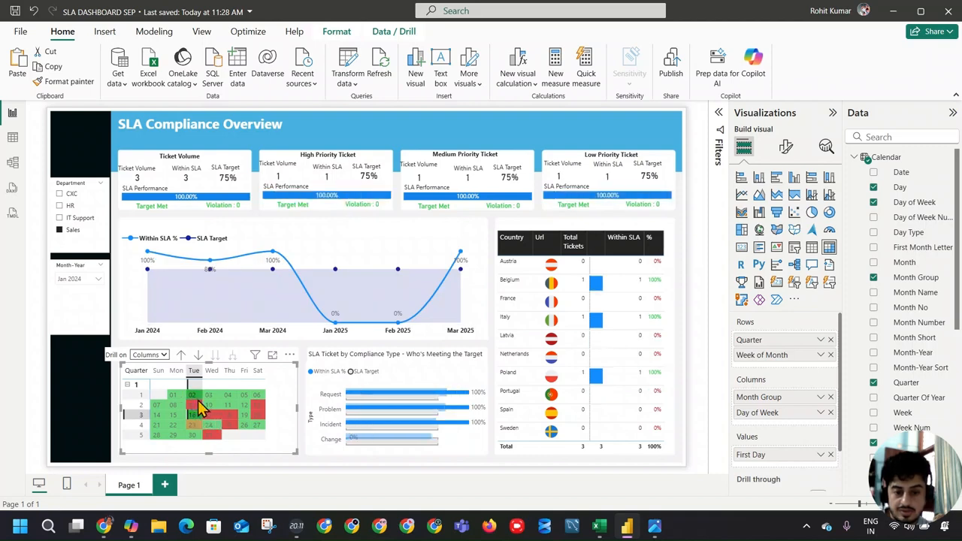
click(194, 405)
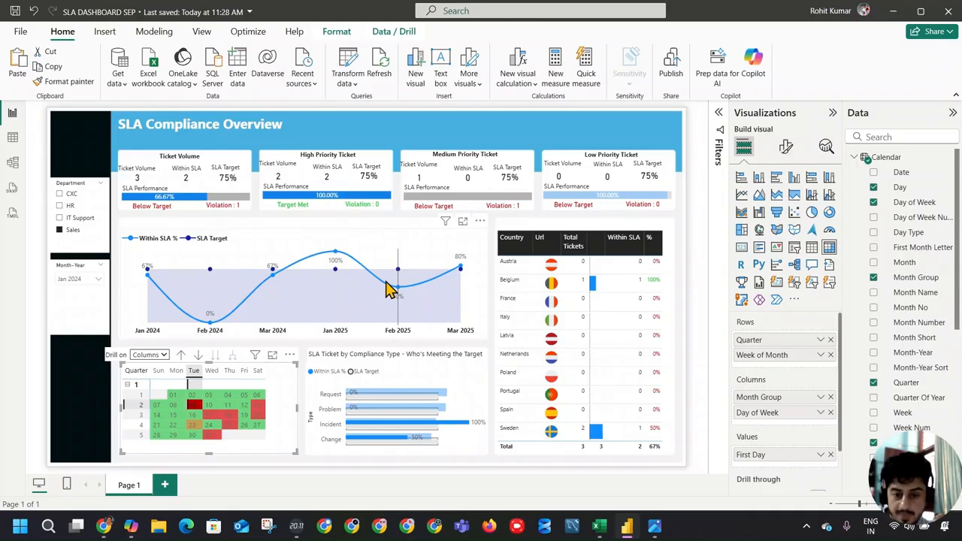
Filter the dashboard by days 17, 25 and 24 in the calendar matrix to compare results, and clear the selection
click(214, 417)
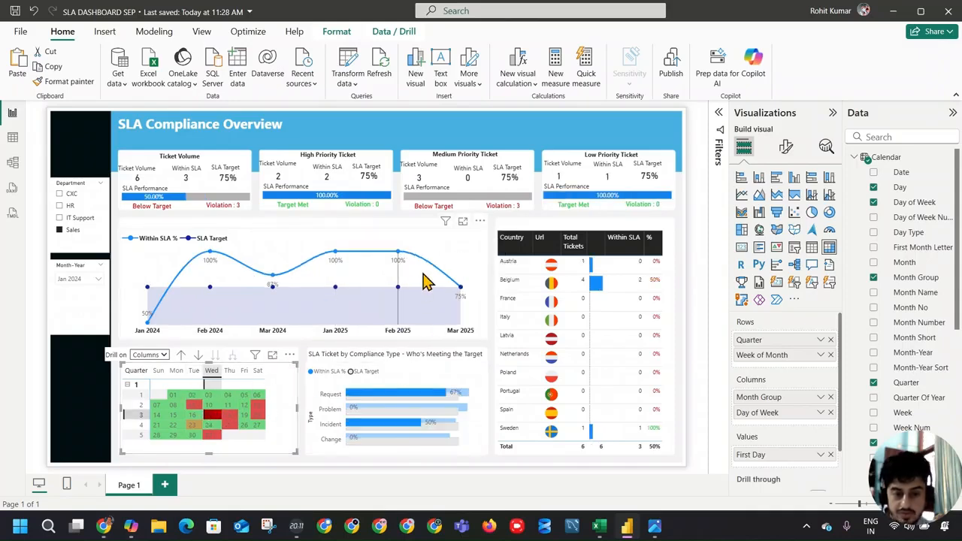
click(227, 425)
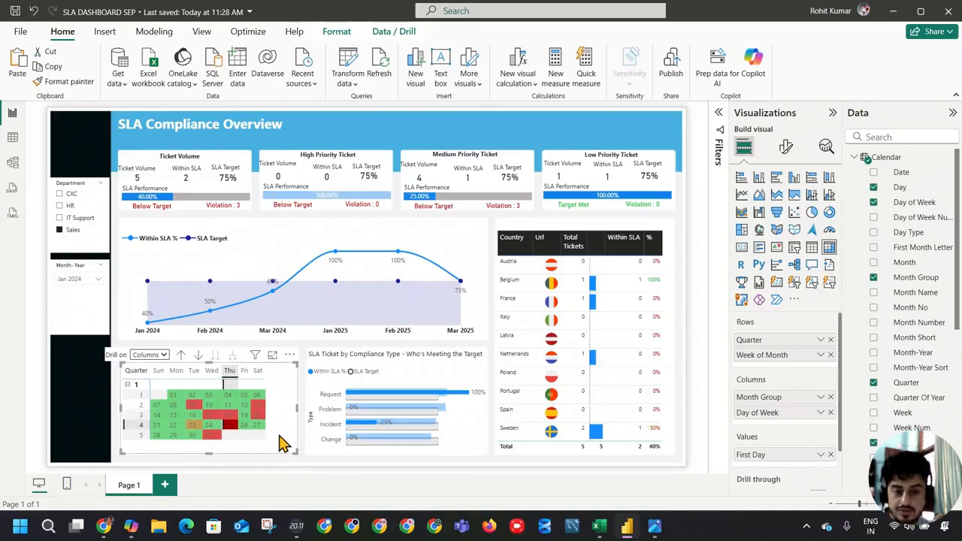
click(243, 446)
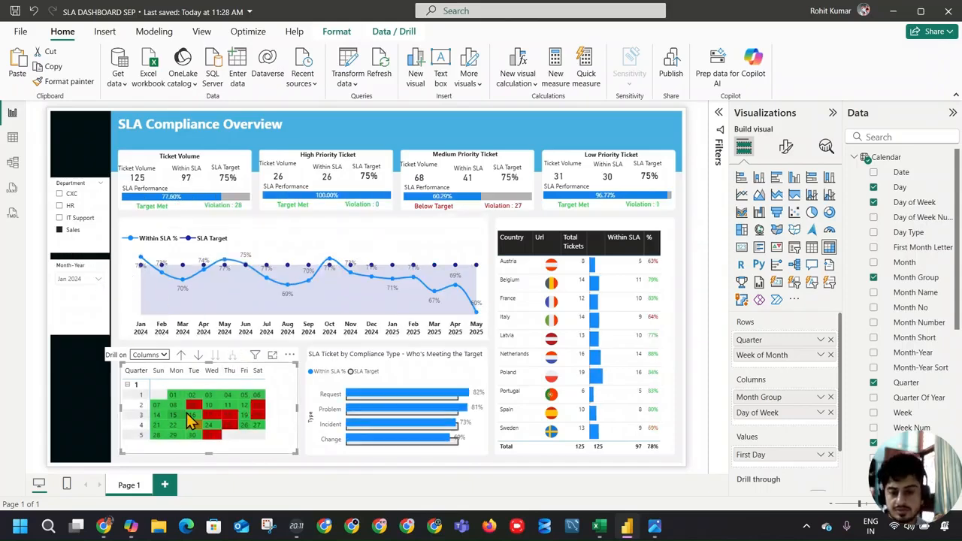
click(210, 425)
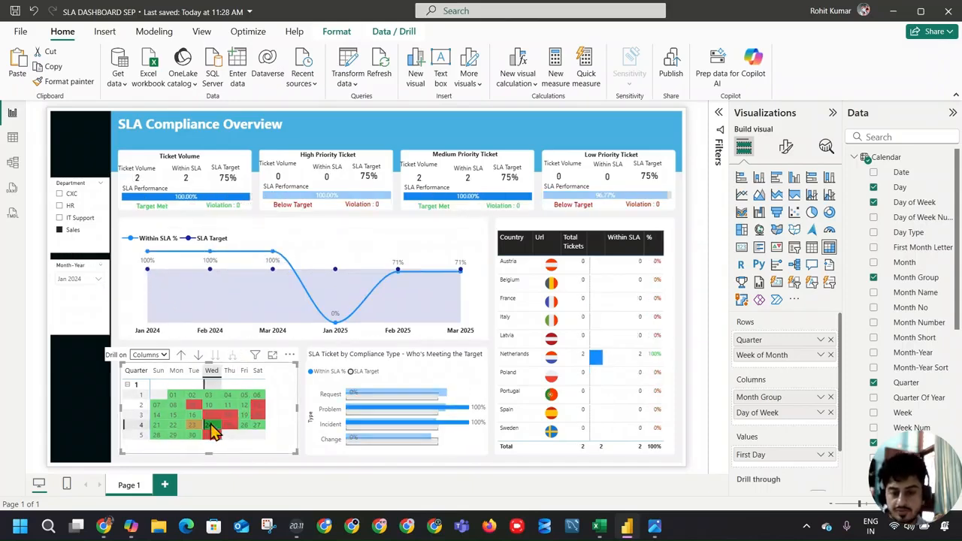
click(211, 425)
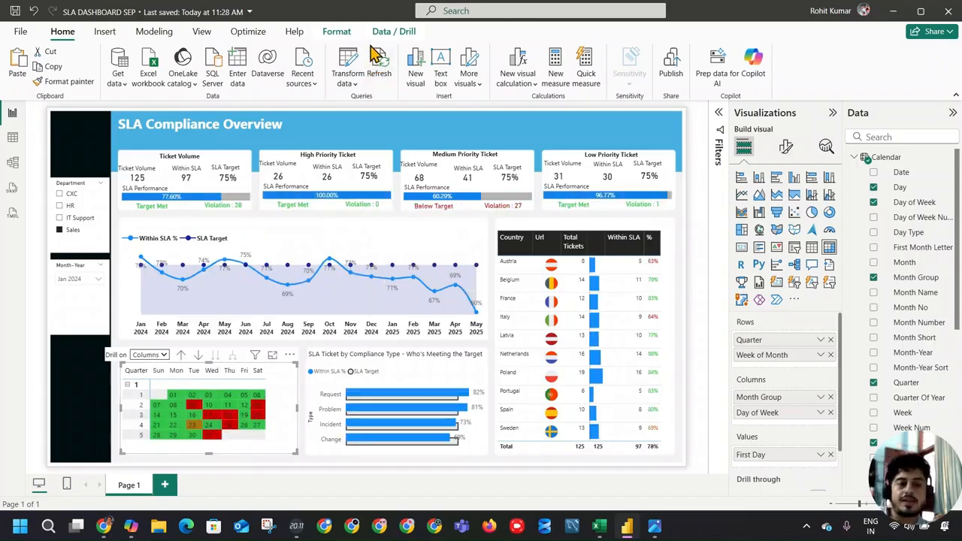
Review the calendar matrix's Specific column formatting options for the First Day series
click(787, 149)
scroll(804, 391, down, 3)
click(780, 376)
scroll(820, 399, down, 3)
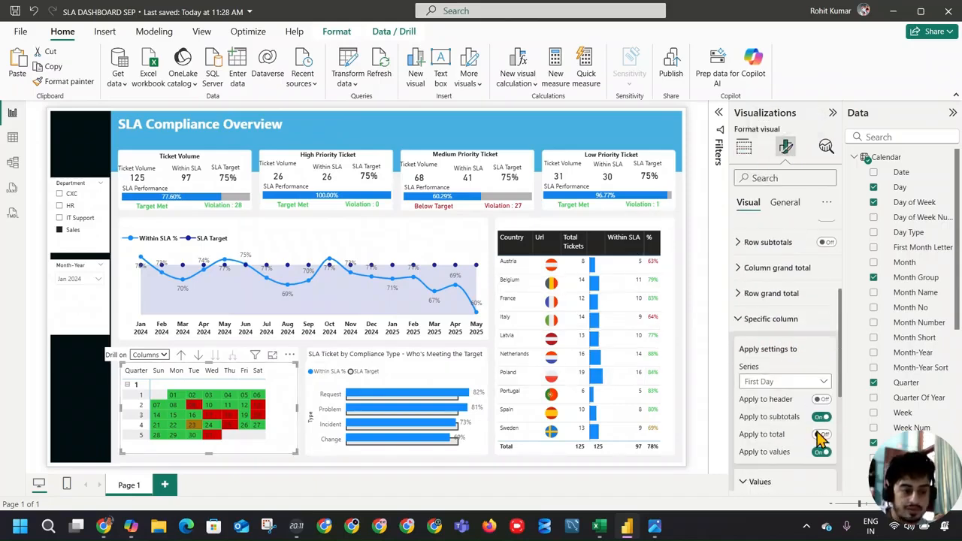
scroll(802, 419, down, 3)
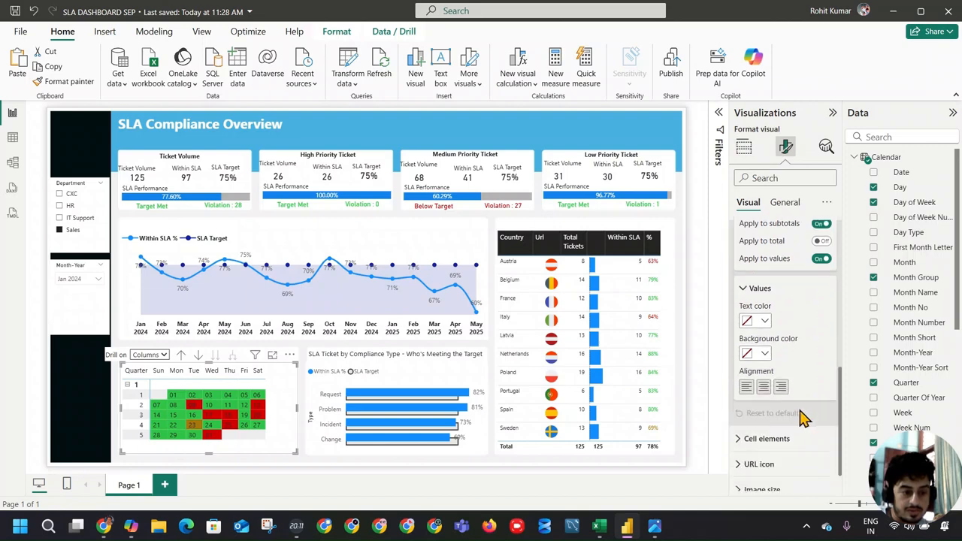
scroll(774, 406, down, 1)
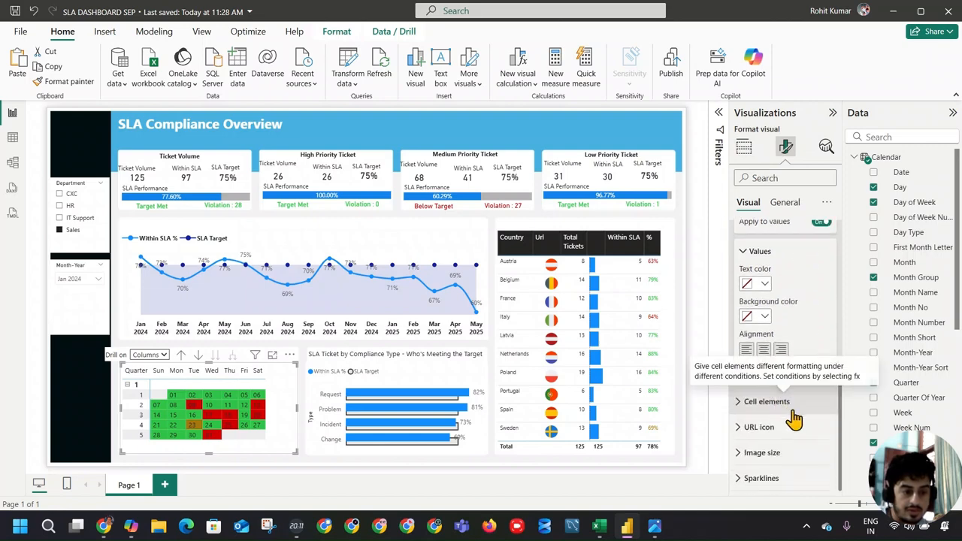
scroll(796, 419, up, 3)
scroll(795, 420, up, 3)
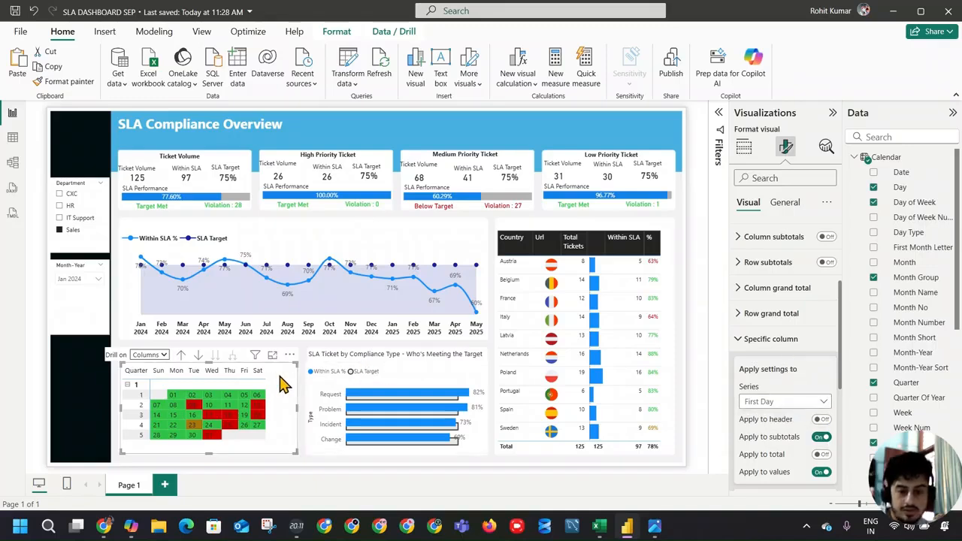
click(748, 340)
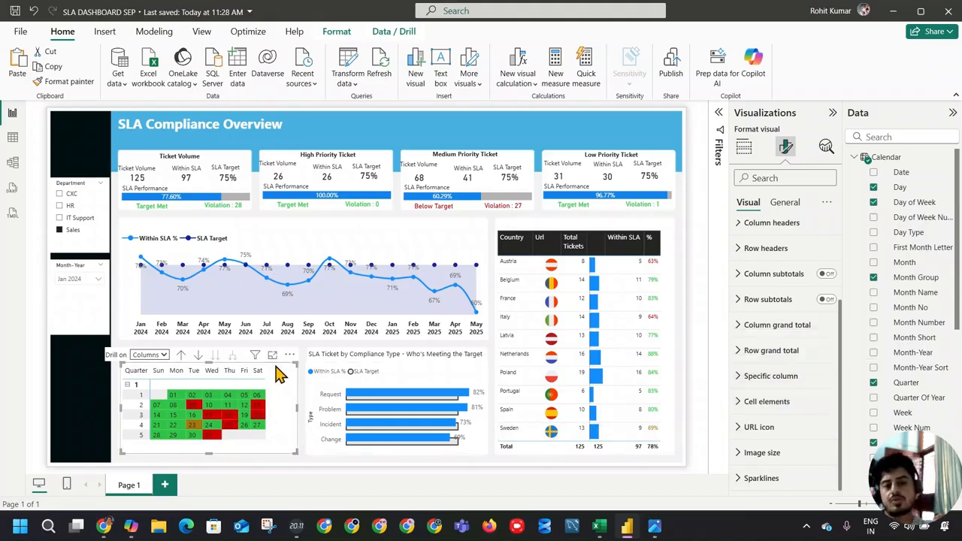
Widen the Sat column of the calendar matrix slightly and leave no weekday selected
mouse_move(265, 369)
mouse_down()
mouse_move(290, 370)
mouse_move(276, 370)
mouse_up()
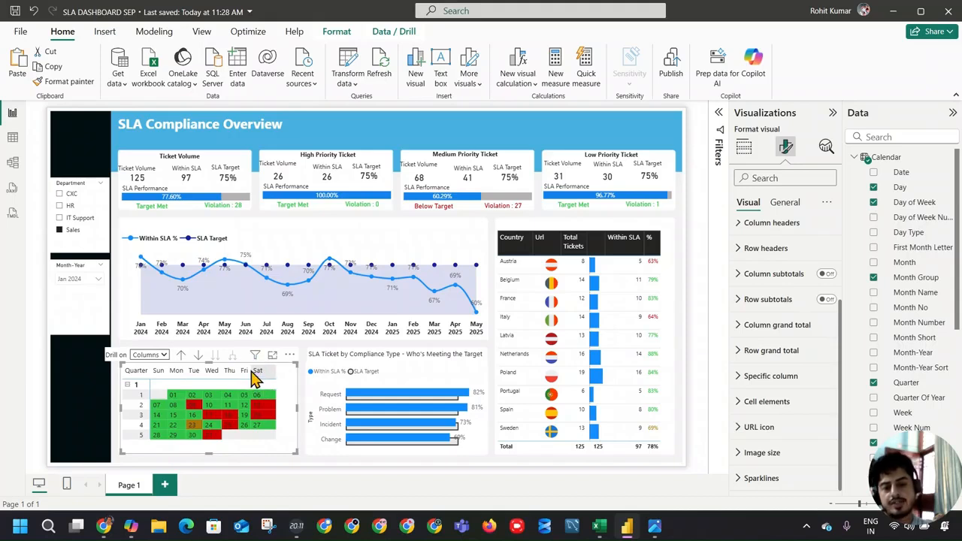
click(251, 371)
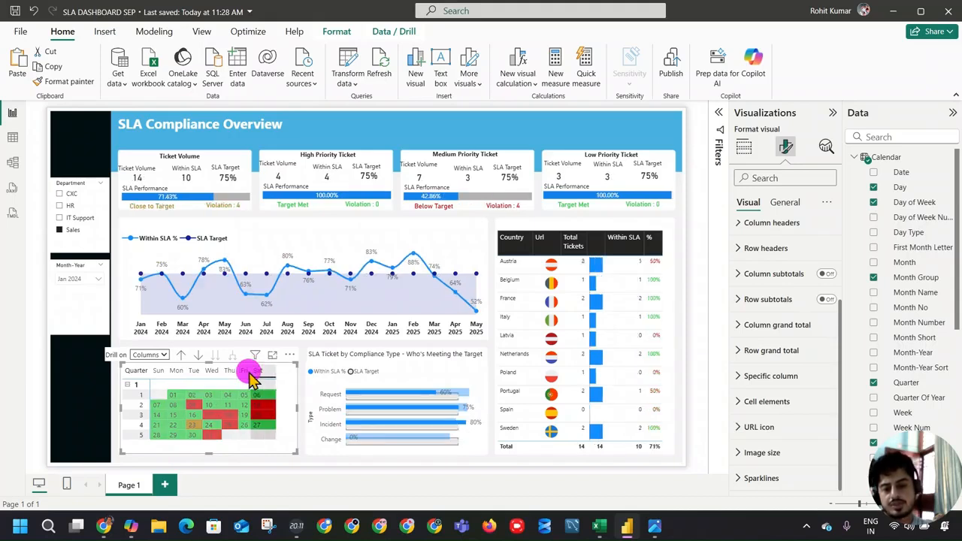
click(257, 372)
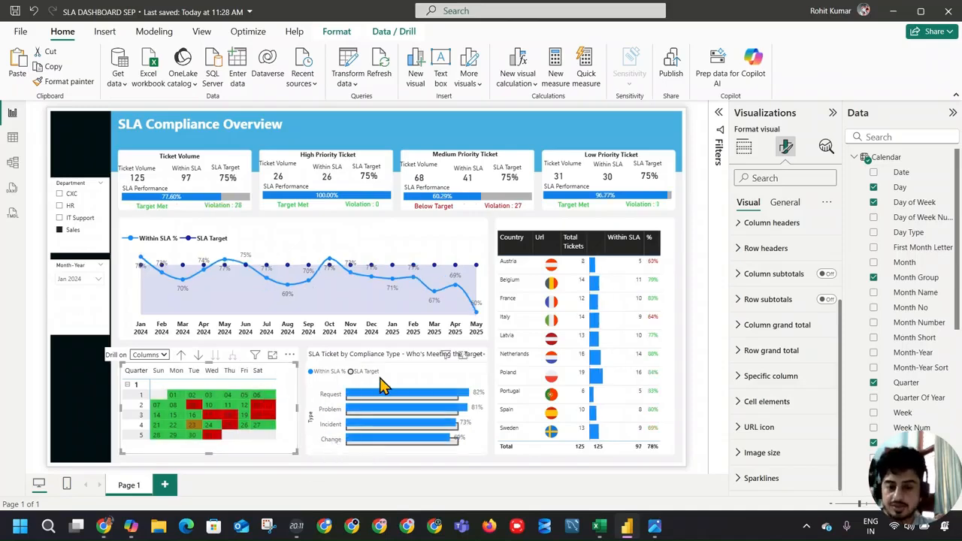
Compare the calendar matrix with the calendar in the reference dashboard image
key(alt+Tab)
key(alt+Tab)
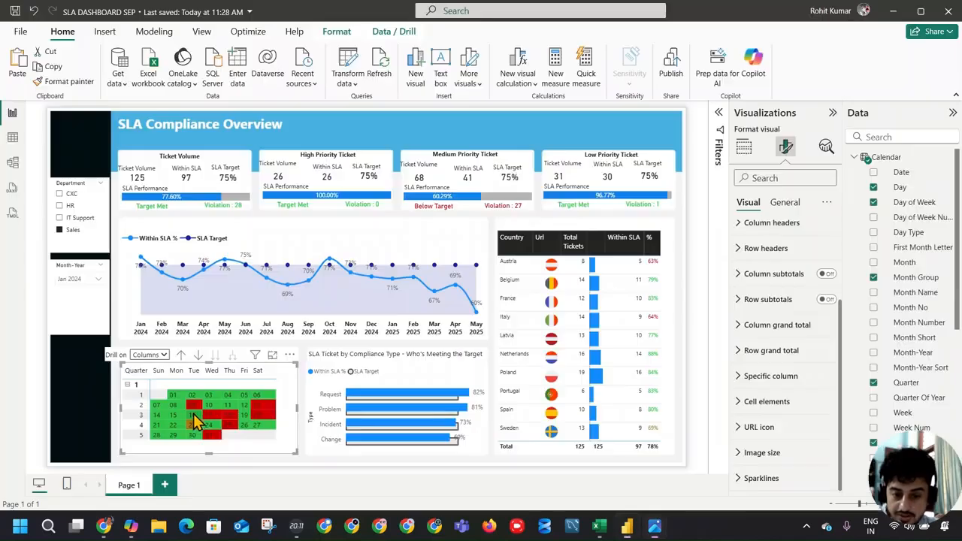
key(alt+Tab)
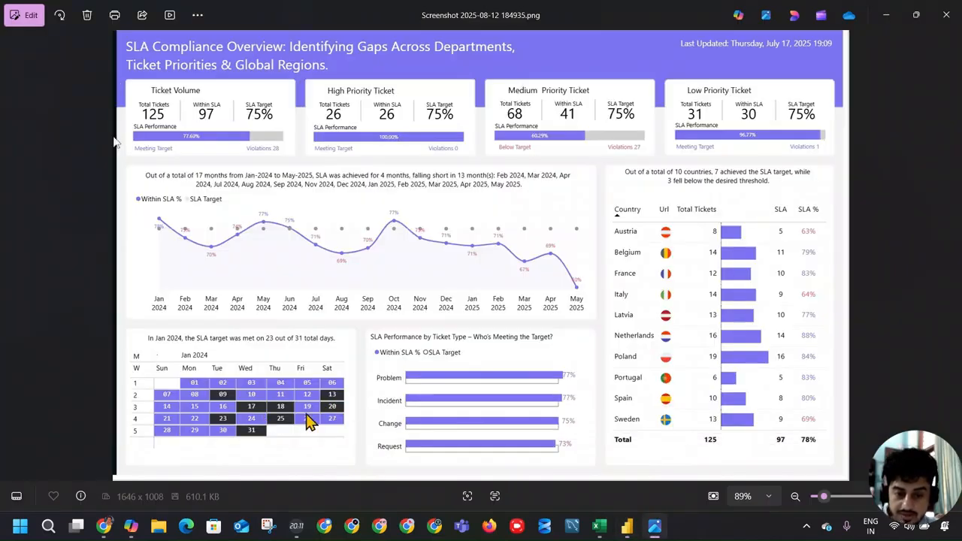
key(alt+Tab)
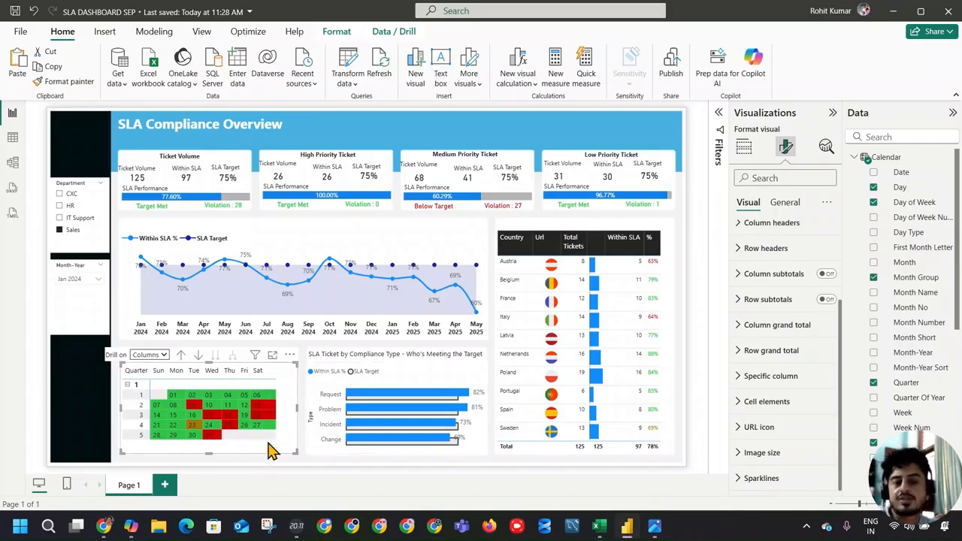
key(alt+Tab)
key(alt+Tab)
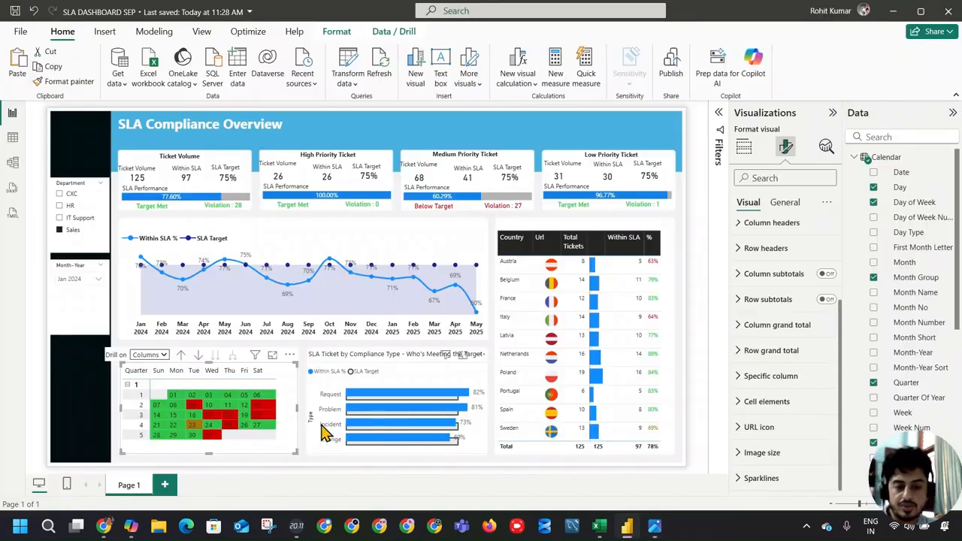
Apply the Minimal style preset to the calendar matrix
click(746, 147)
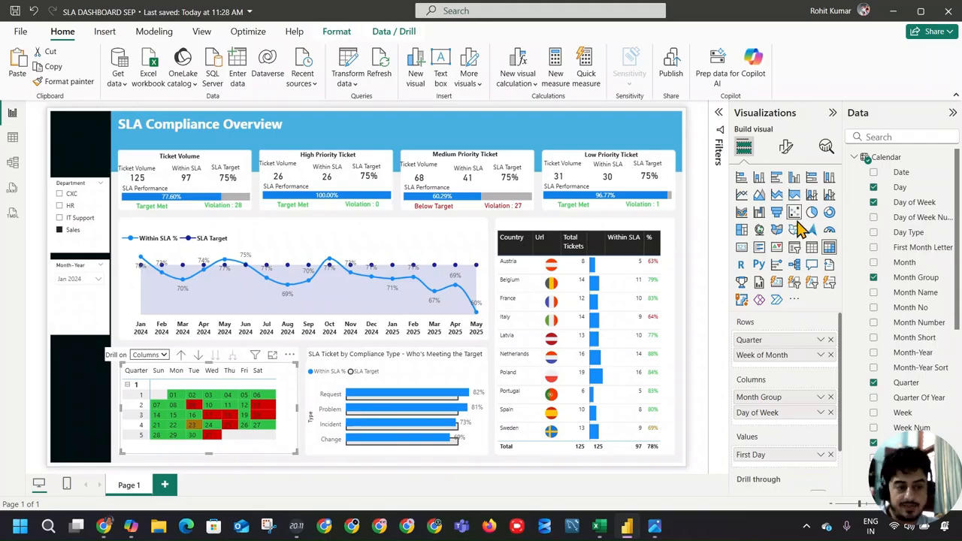
click(785, 147)
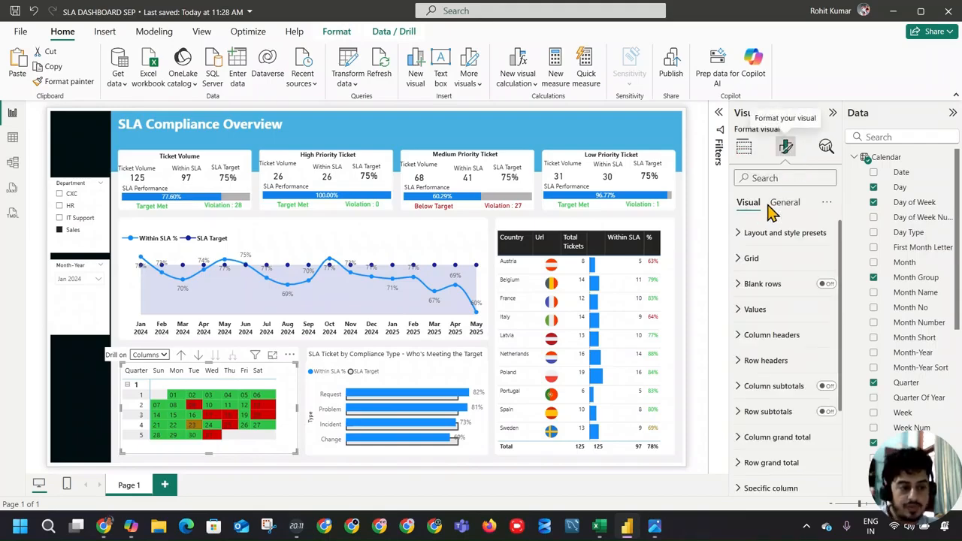
click(778, 277)
click(787, 331)
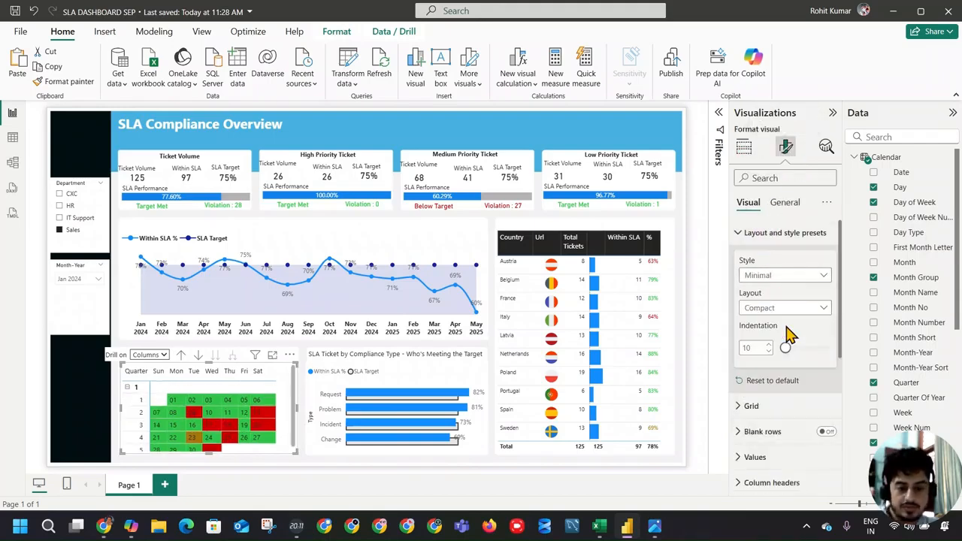
Try the Outline and Tabular layouts on the calendar matrix and return it to Compact
click(789, 307)
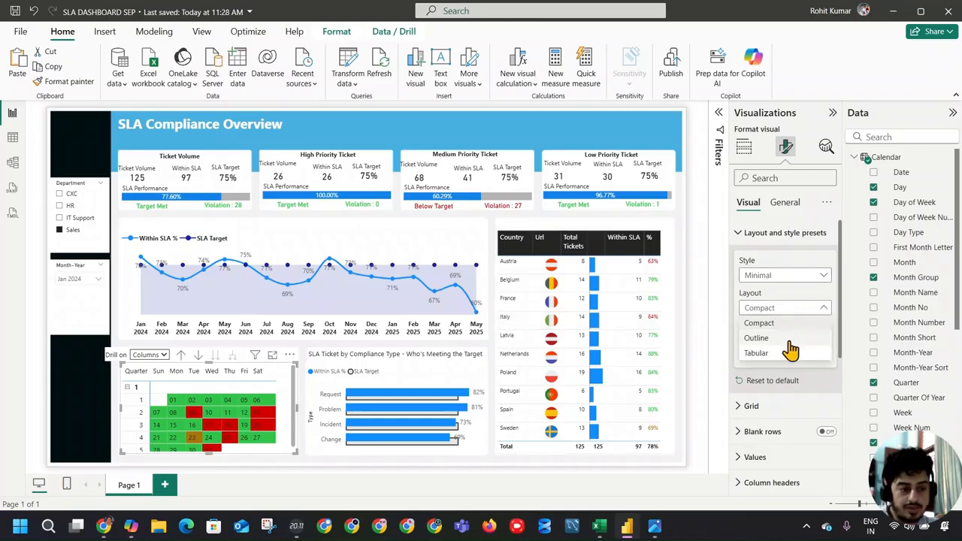
click(782, 337)
click(799, 308)
click(791, 353)
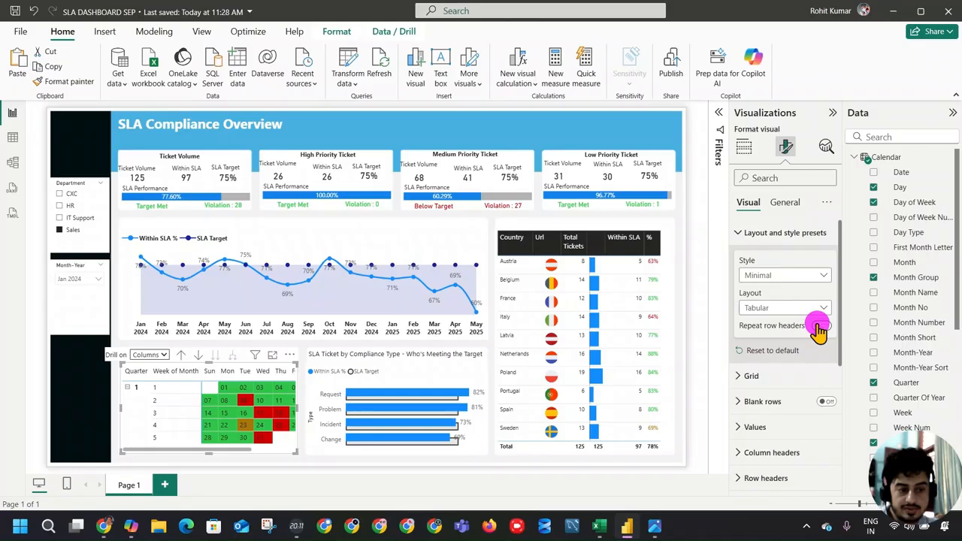
click(789, 307)
click(762, 323)
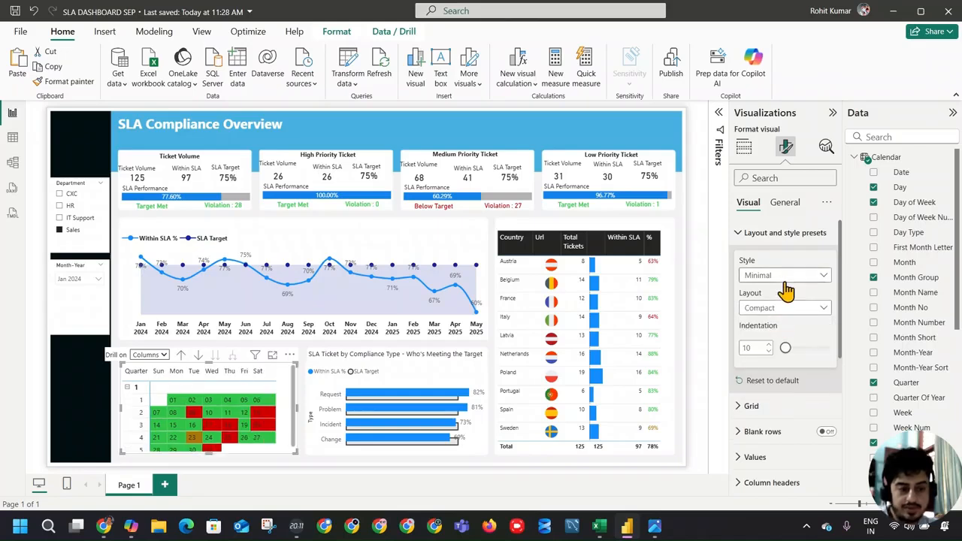
Try the Bold header, Default, None, Alternating rows and Contrast alternating rows style presets on the calendar matrix
click(786, 278)
click(790, 339)
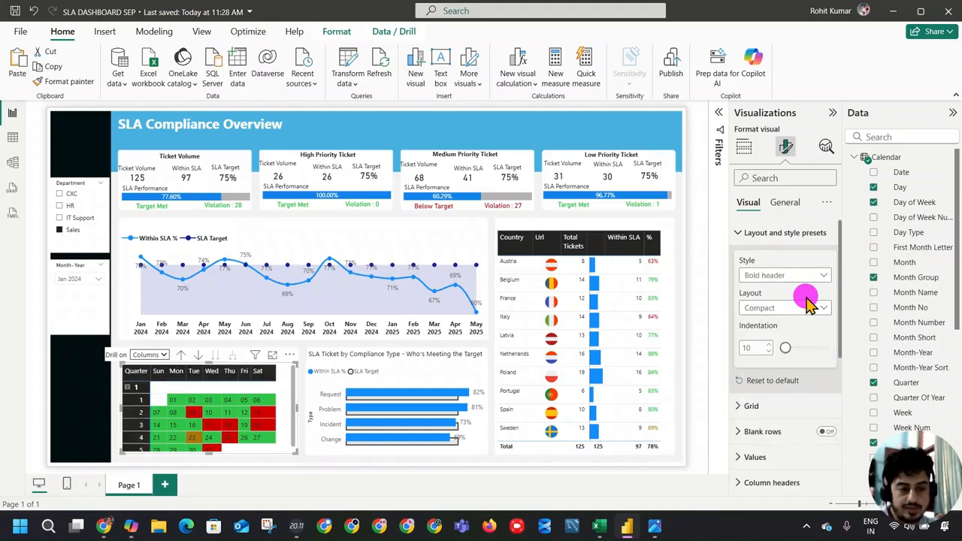
click(810, 276)
click(798, 290)
click(809, 277)
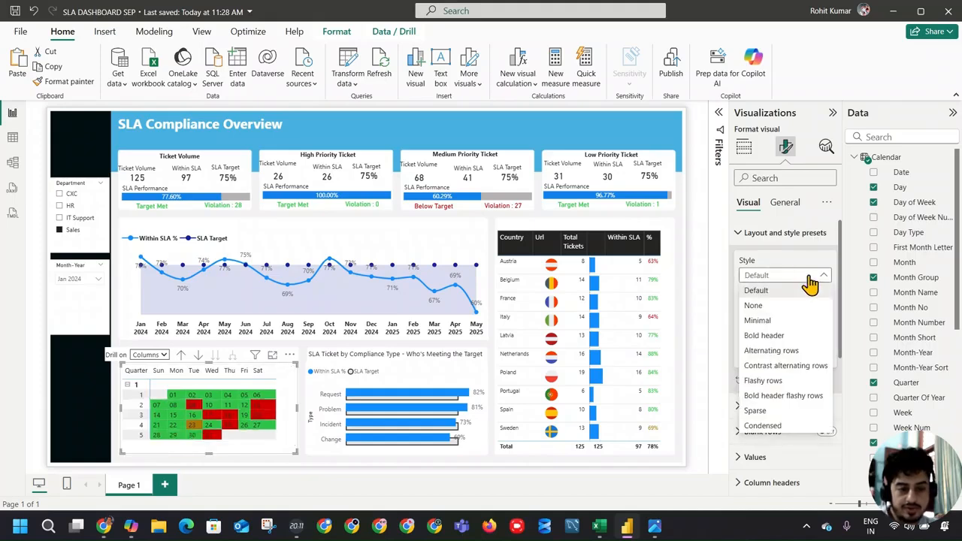
click(808, 307)
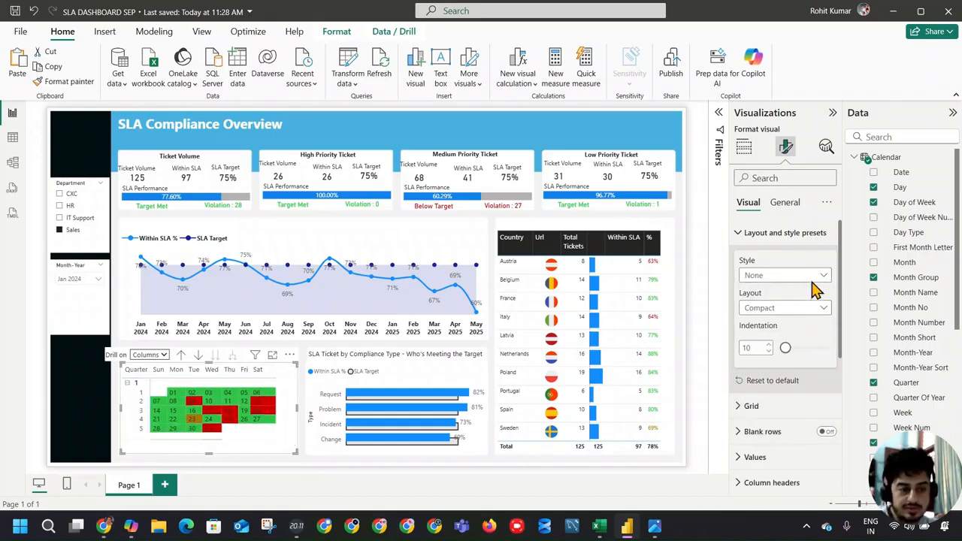
click(813, 279)
click(804, 351)
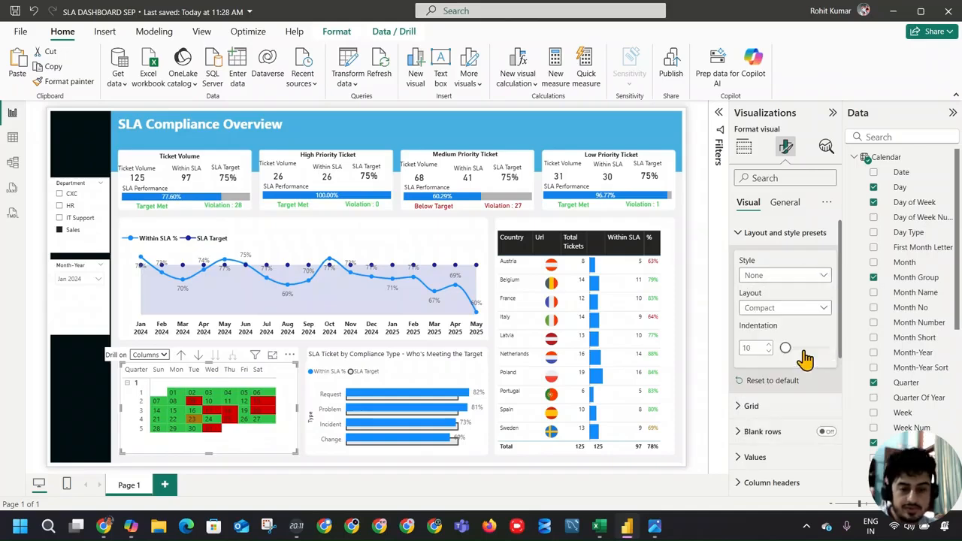
click(808, 289)
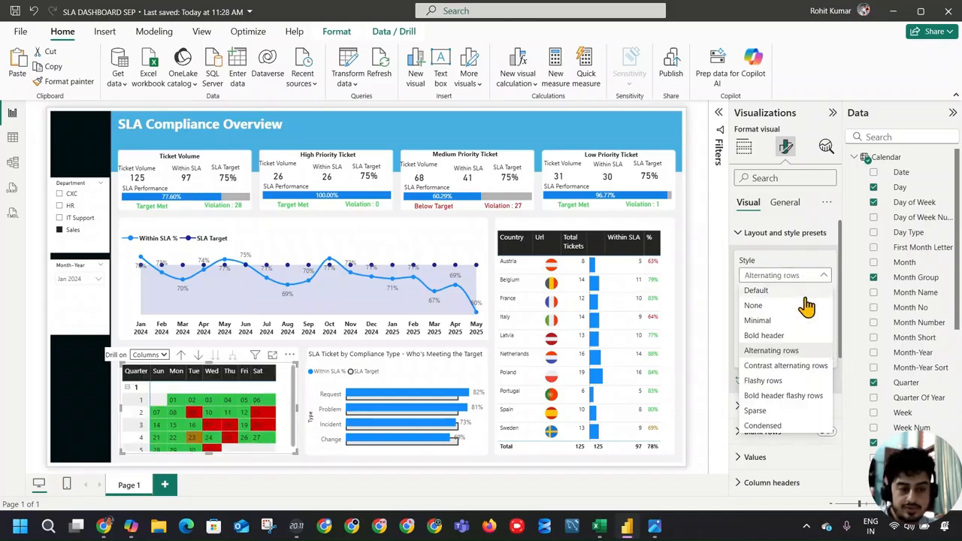
click(808, 368)
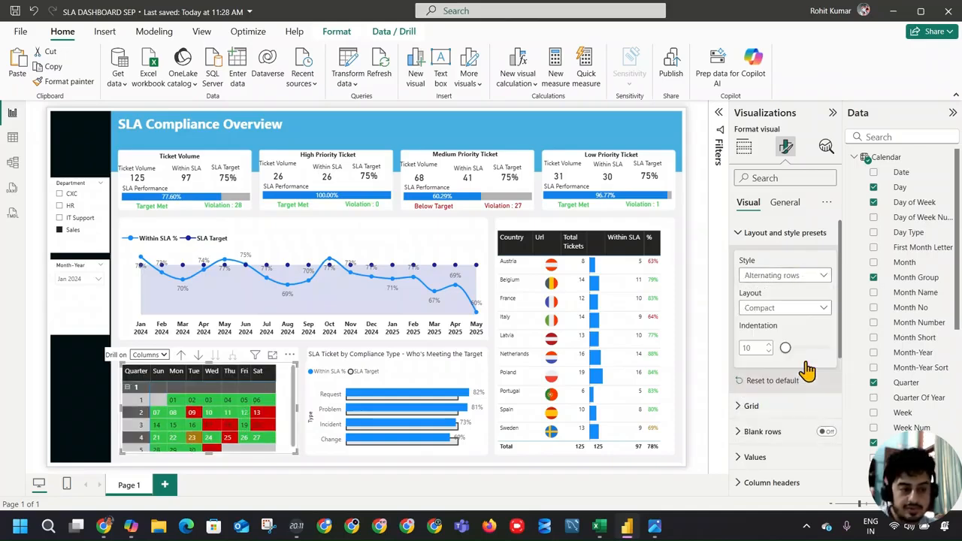
Try the Flashy rows, Bold header flashy rows, Sparse and Condensed style presets on the calendar matrix
click(802, 280)
click(781, 380)
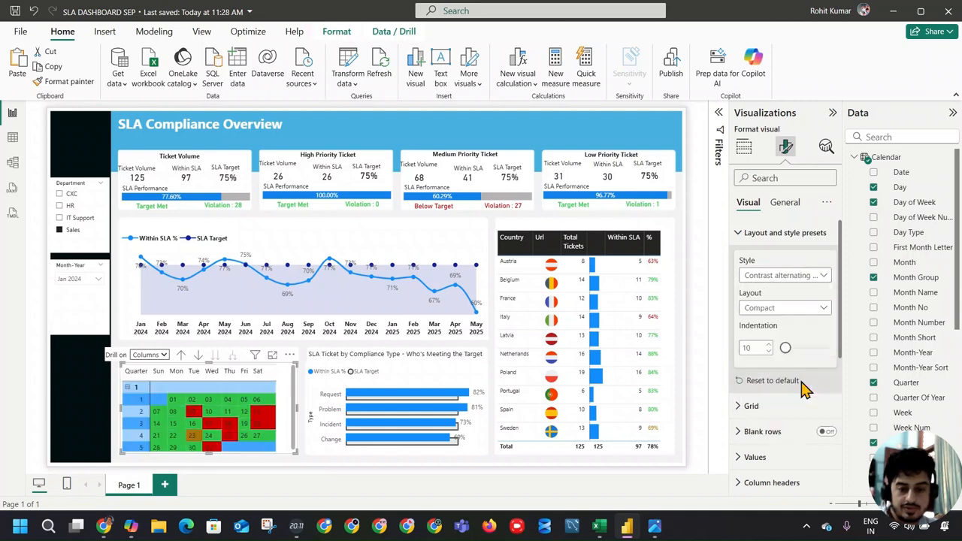
click(803, 280)
click(795, 396)
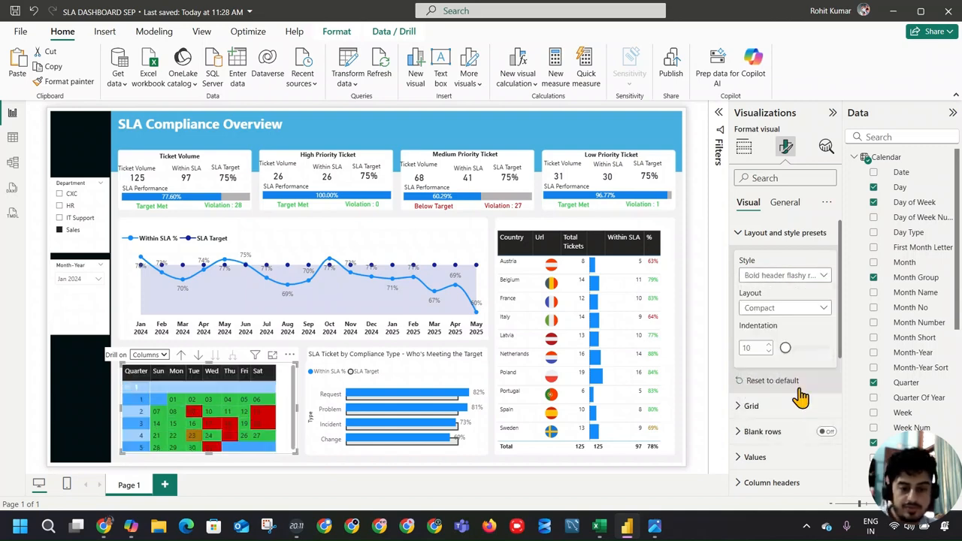
click(803, 276)
click(810, 413)
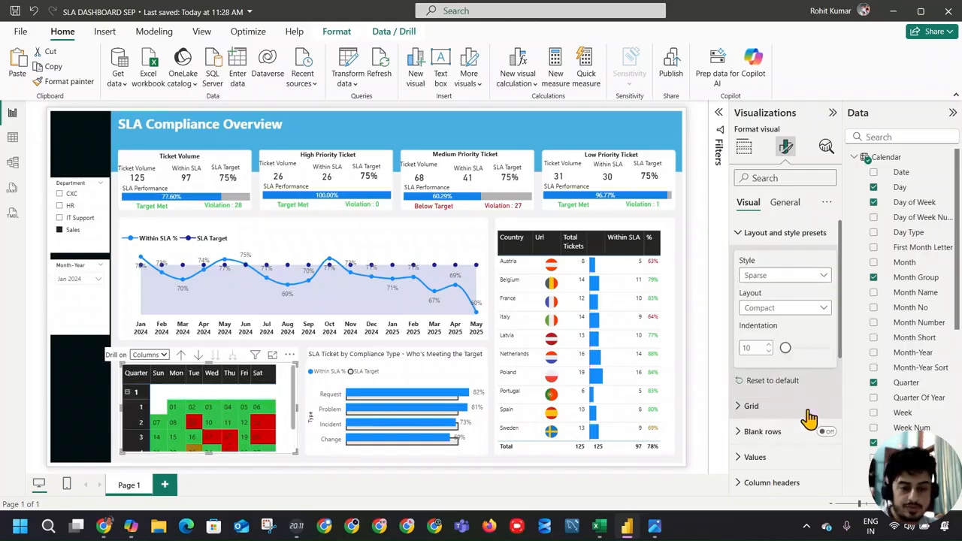
click(807, 279)
click(786, 425)
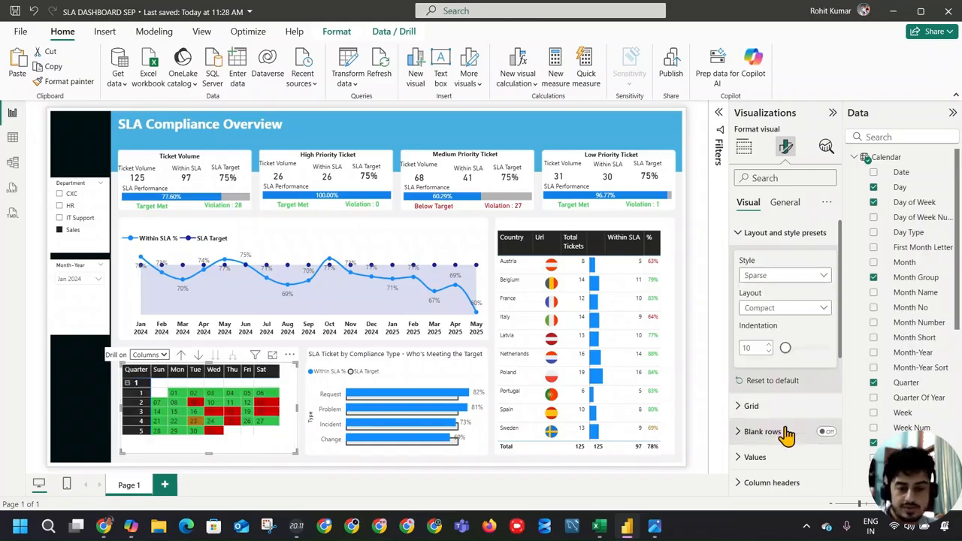
Set the calendar matrix's style preset back to Minimal and slightly widen its Quarter column
click(788, 277)
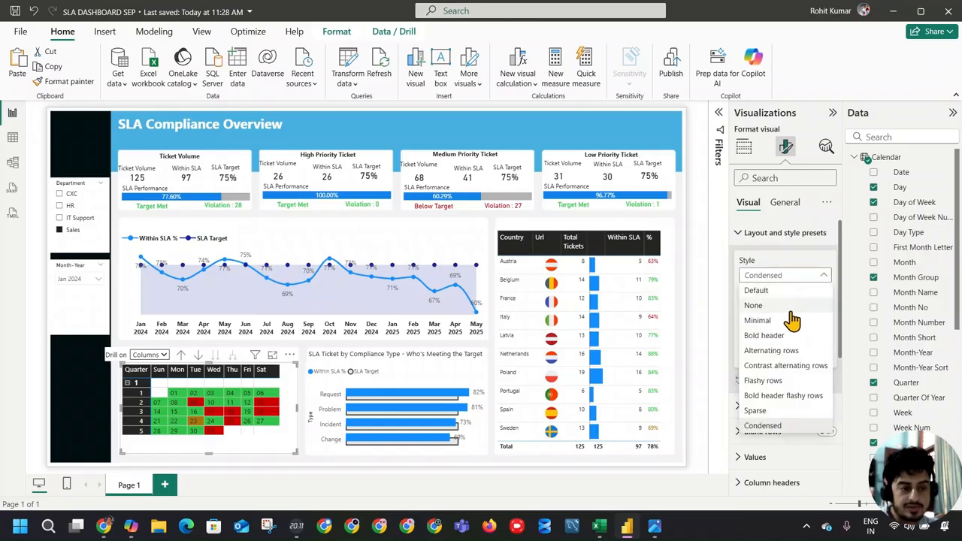
click(790, 327)
click(127, 387)
click(128, 388)
drag(154, 371, 161, 372)
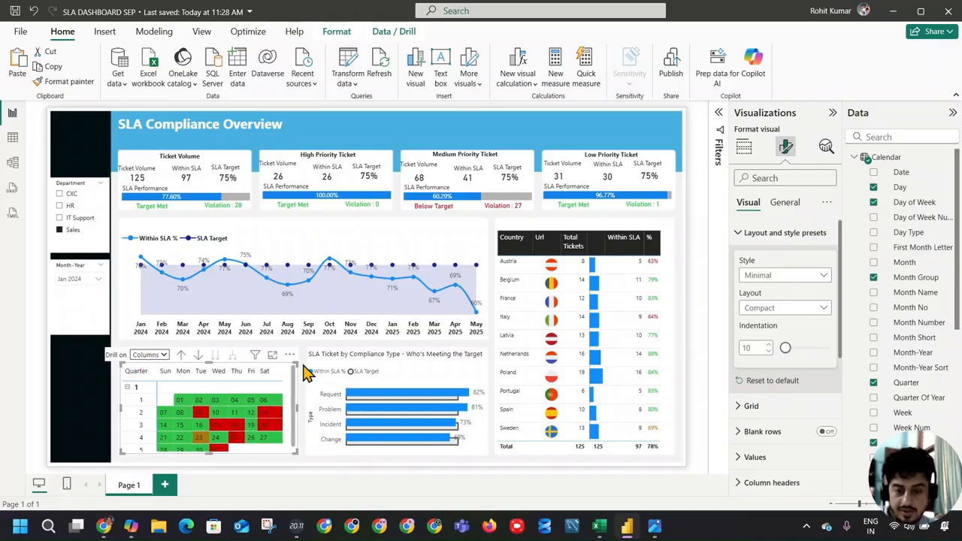
Extend the calendar matrix slightly upward so all five week rows of the quarter fit inside it
drag(296, 362, 297, 354)
click(692, 281)
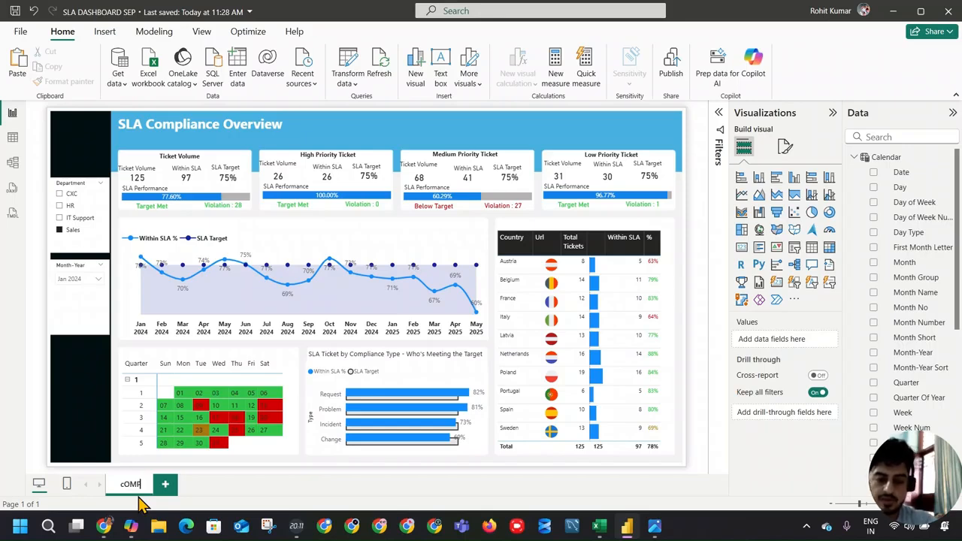
Rename the dashboard page SLA cOMPLIANCE and add a second page named aGENT iNFORMATION
key(Return)
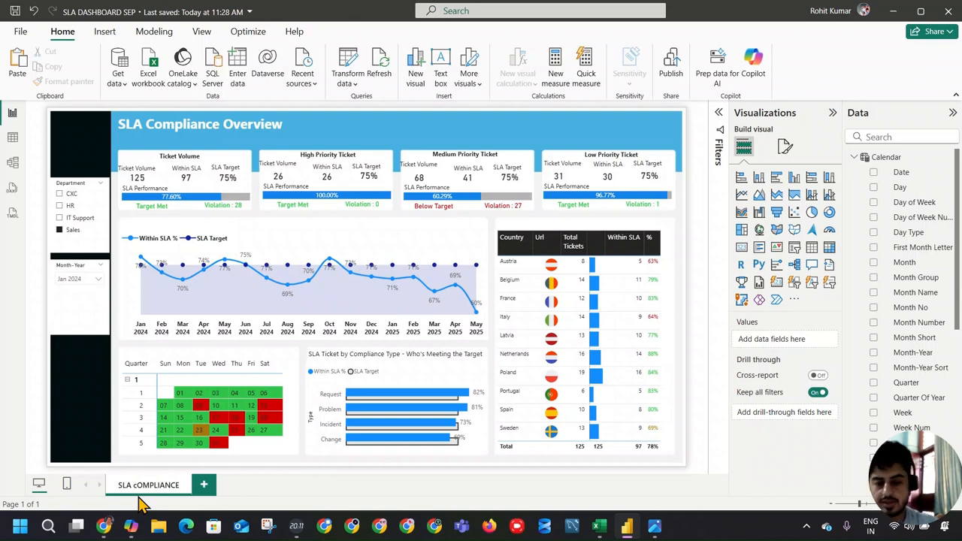
click(203, 485)
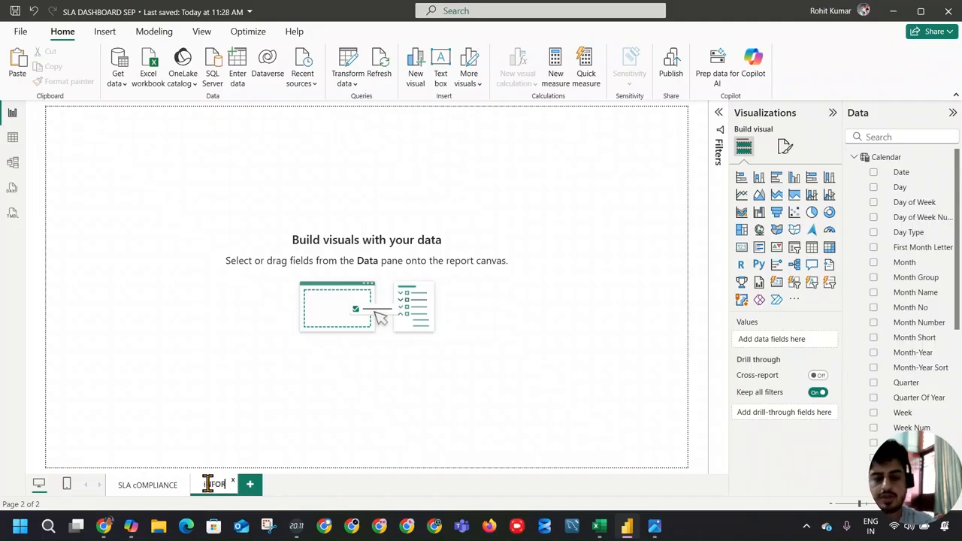
key(Return)
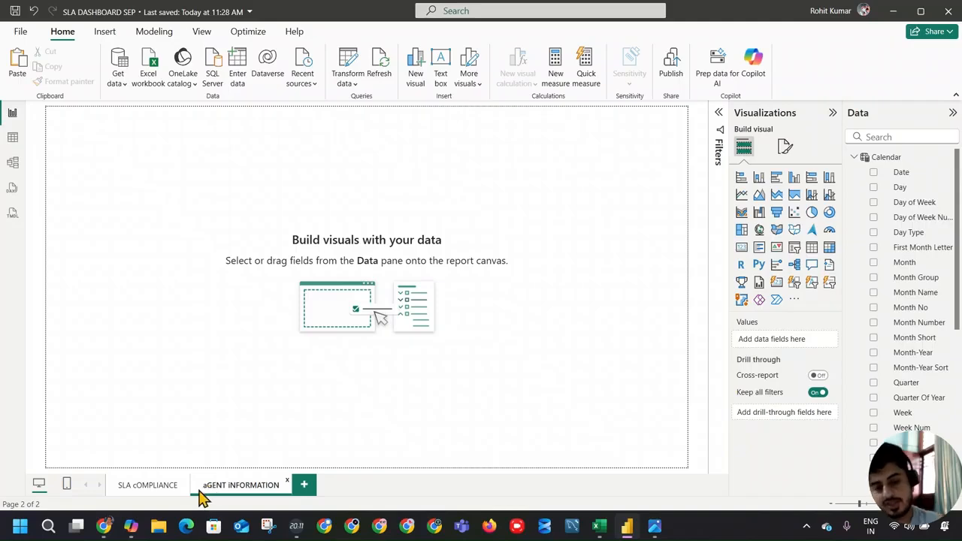
Return to the SLA cOMPLIANCE page and save the report
click(156, 487)
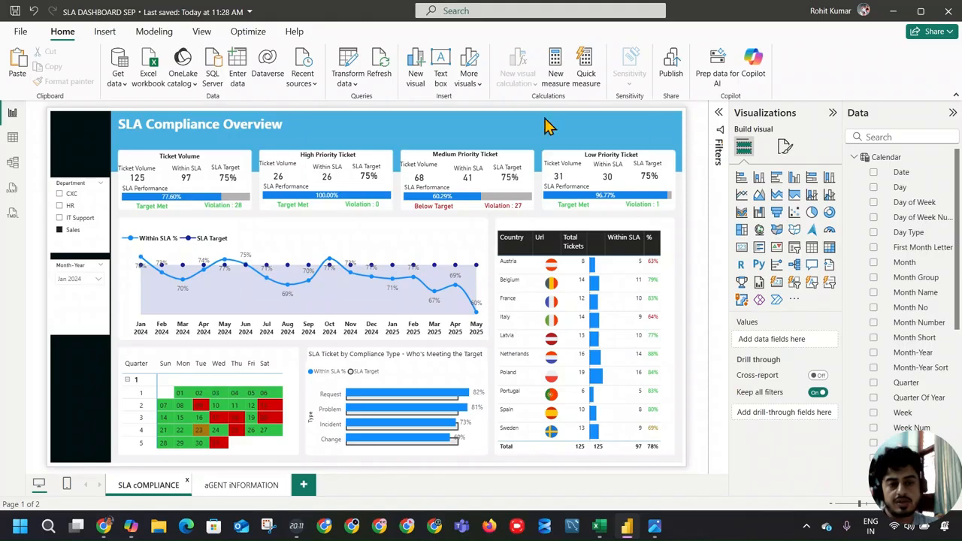
click(15, 12)
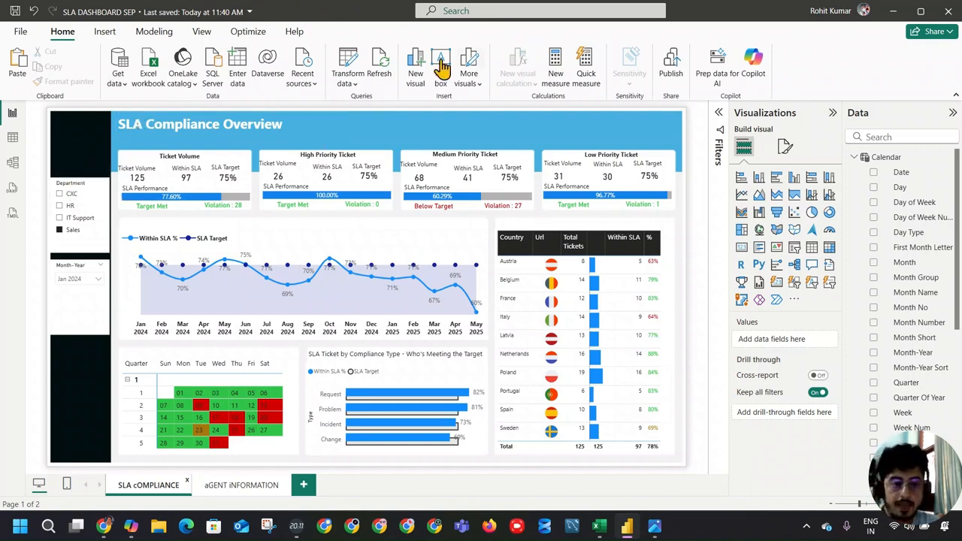
Insert a page navigator on the SLA cOMPLIANCE page, move it into the blue header beside the title and enlarge it
click(203, 32)
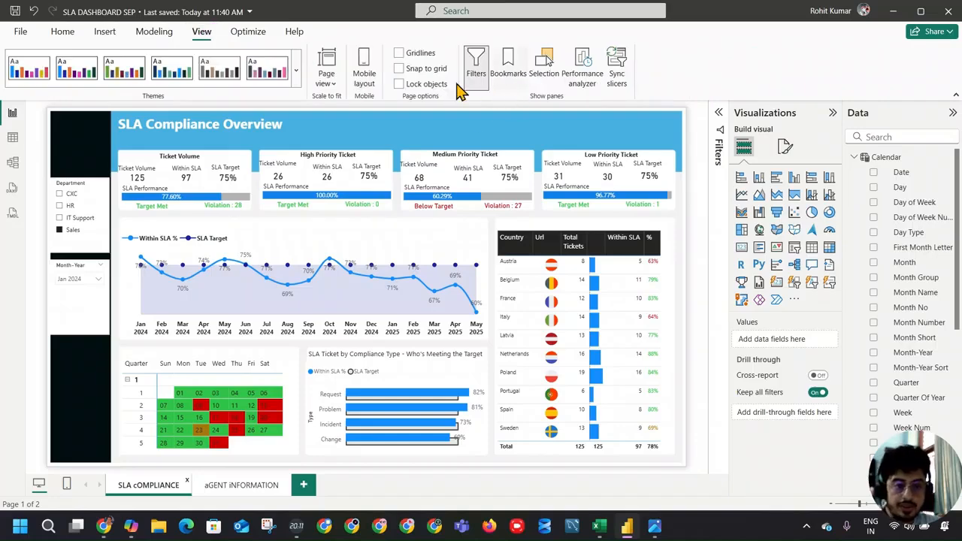
click(117, 38)
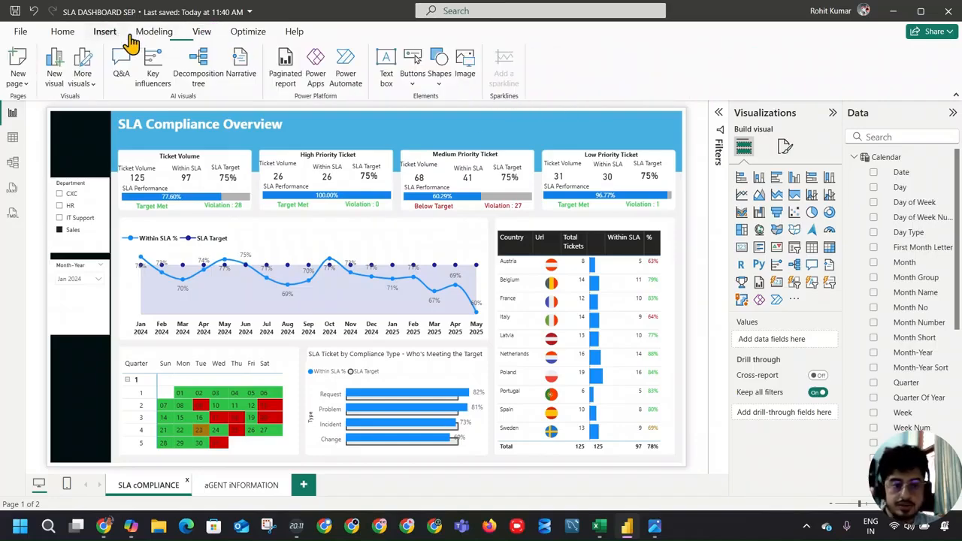
click(415, 82)
mouse_move(460, 331)
click(545, 333)
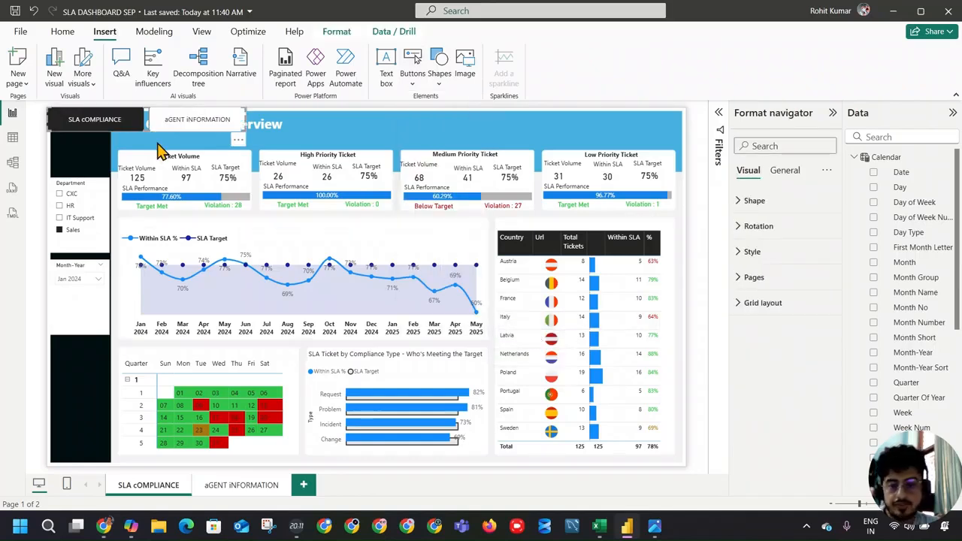
drag(242, 132, 560, 138)
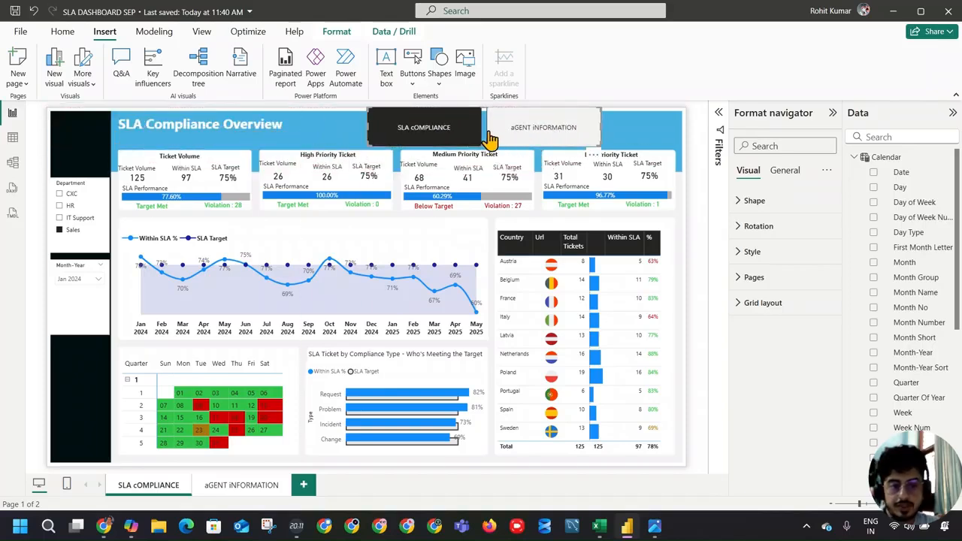
Try out the page navigator's buttons, view the aGENT iNFORMATION page and return to the SLA cOMPLIANCE page
click(567, 133)
click(649, 137)
click(536, 136)
click(425, 127)
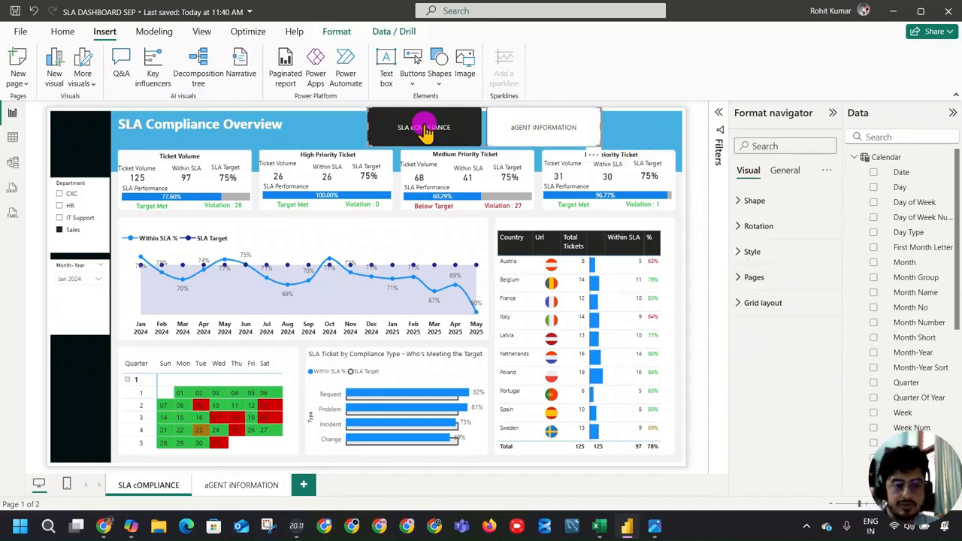
click(218, 487)
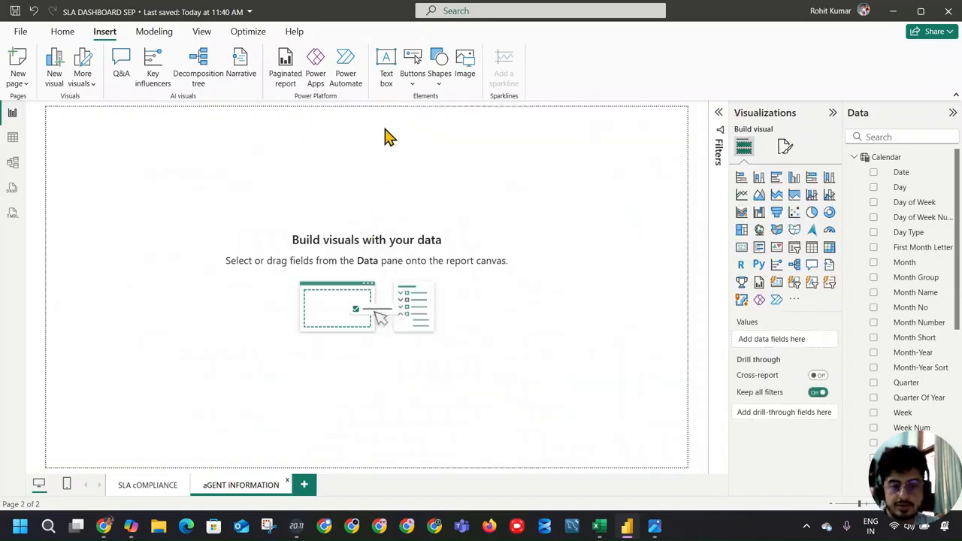
click(167, 482)
click(409, 127)
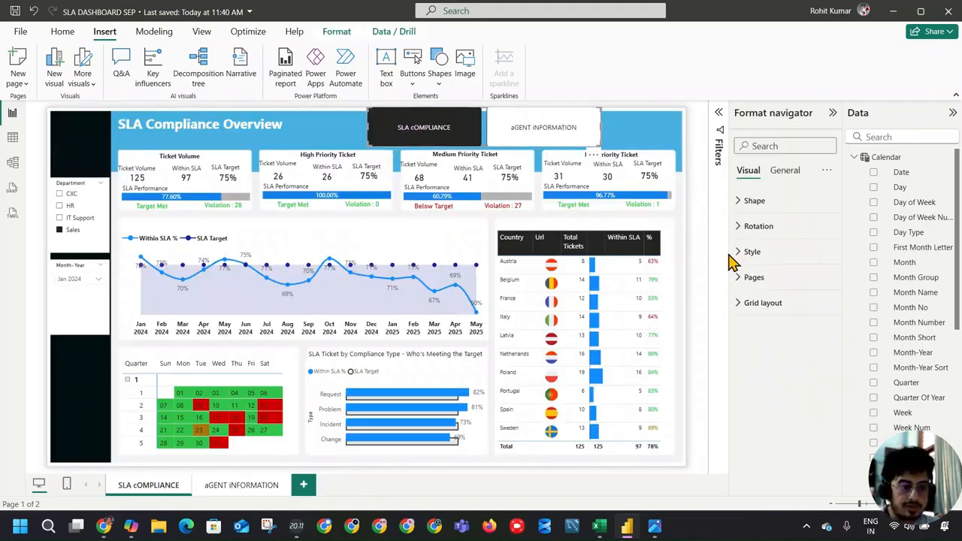
click(751, 230)
click(752, 225)
click(753, 251)
click(753, 251)
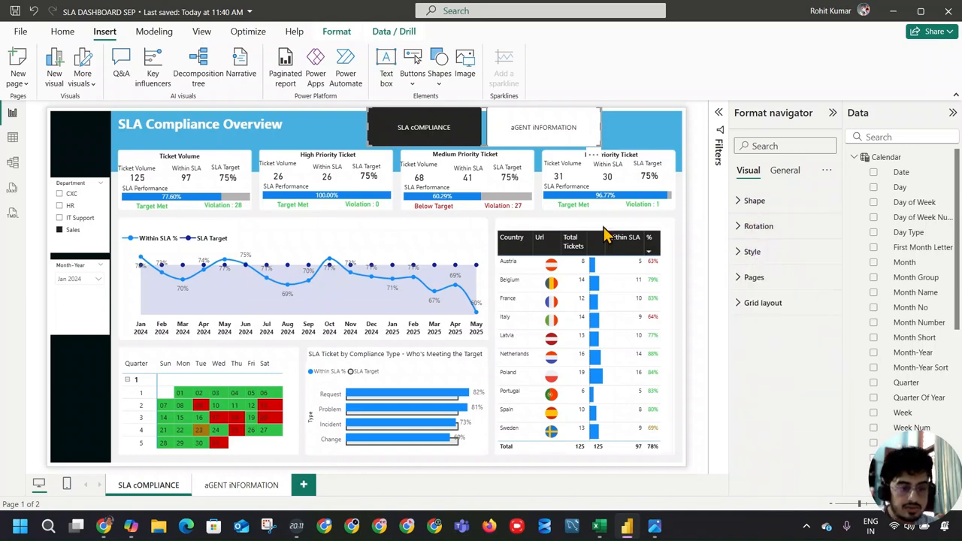
Test the navigator's aGENT iNFORMATION button twice, returning to the SLA cOMPLIANCE page each time
ctrl+click(518, 127)
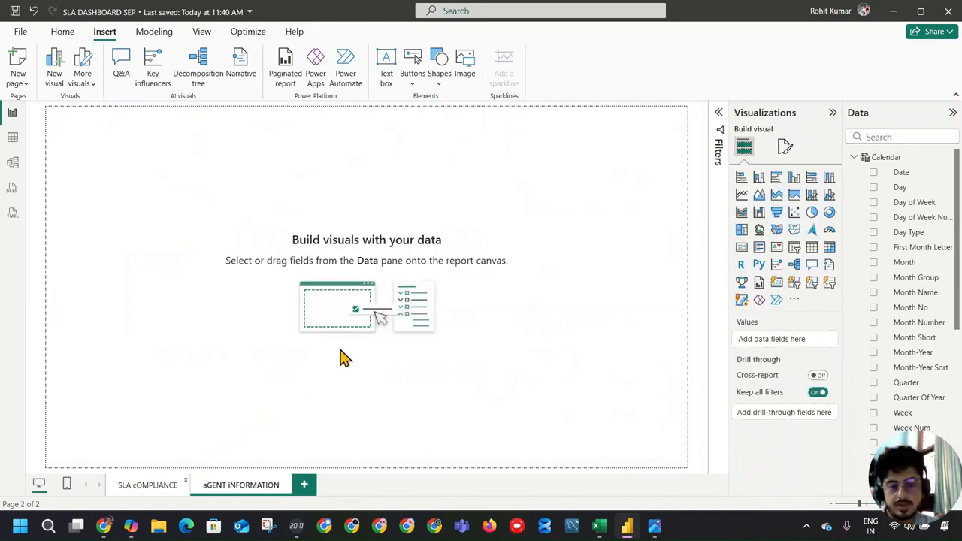
click(134, 486)
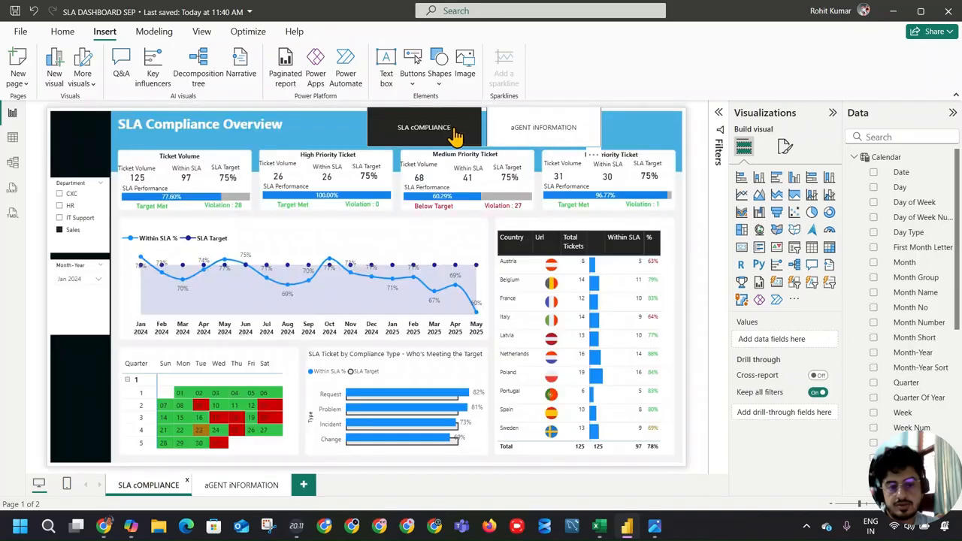
ctrl+click(519, 127)
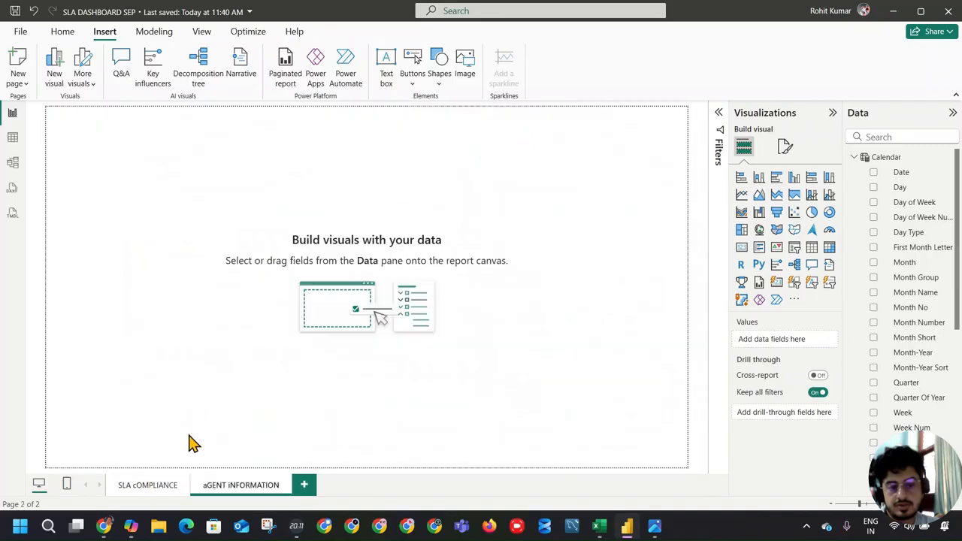
click(125, 487)
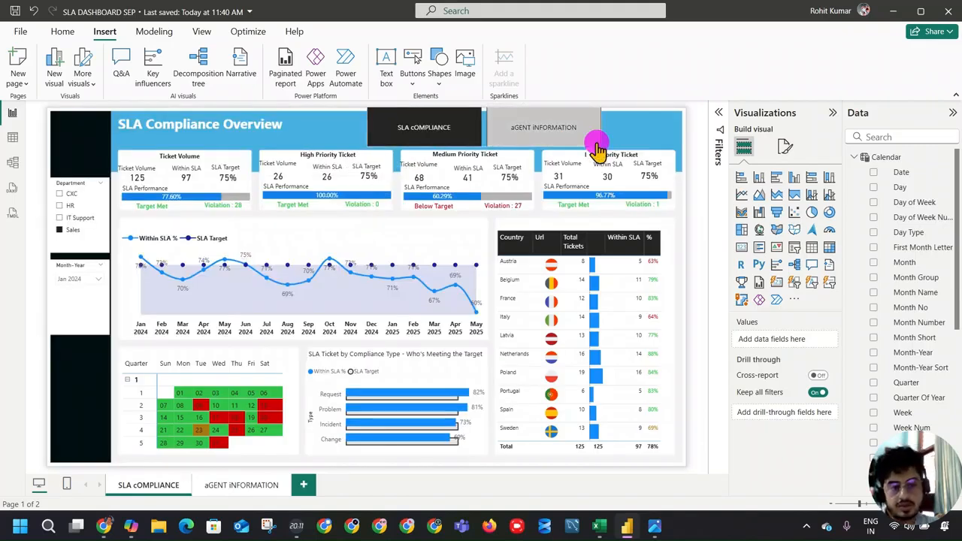
Try the Chevron arrow, Pentagon arrow, Arrow and Oval shapes on the page navigator
click(598, 142)
click(755, 201)
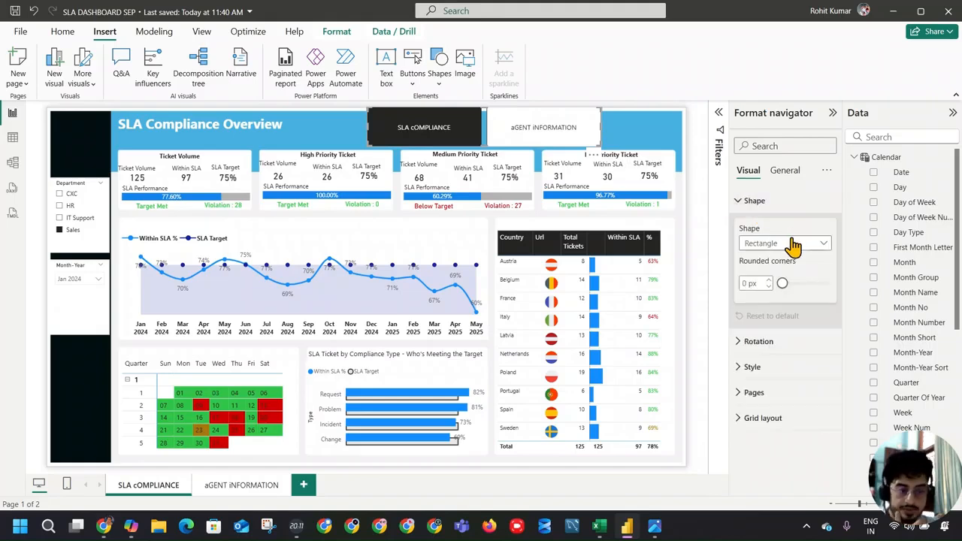
click(796, 243)
click(799, 278)
click(799, 246)
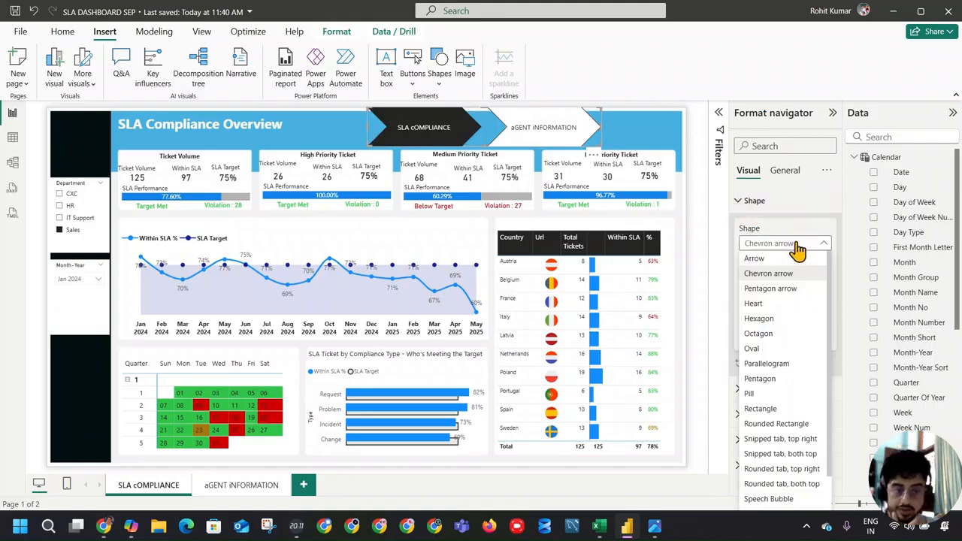
click(792, 289)
click(790, 245)
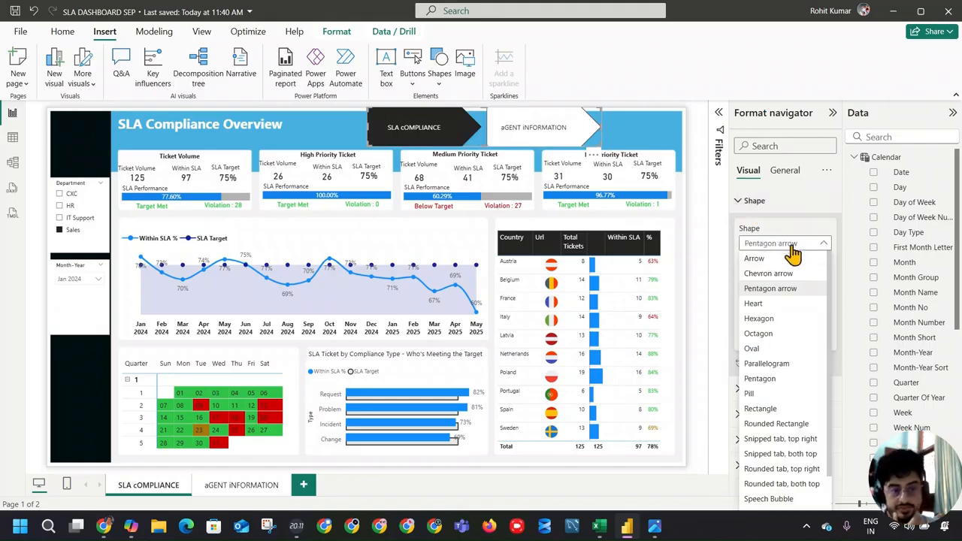
click(781, 258)
click(782, 247)
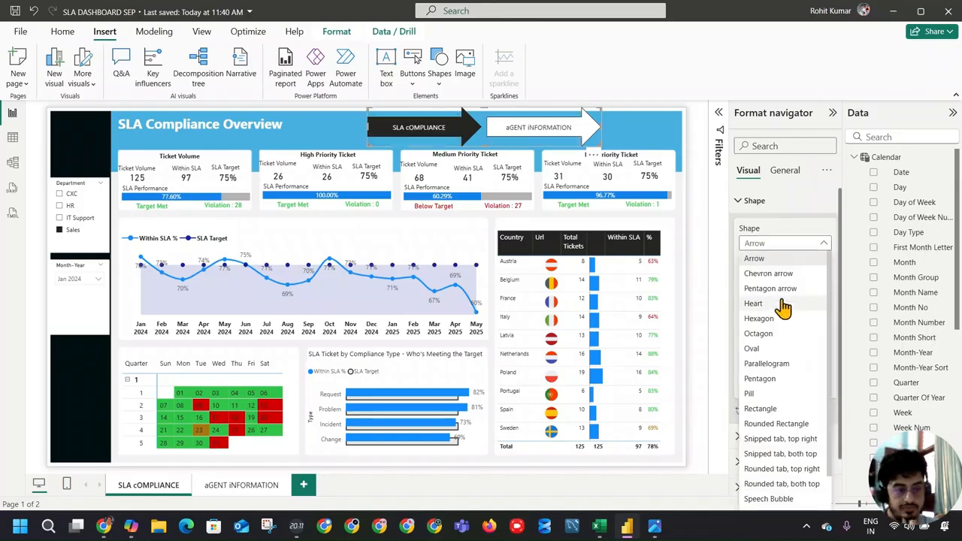
click(783, 348)
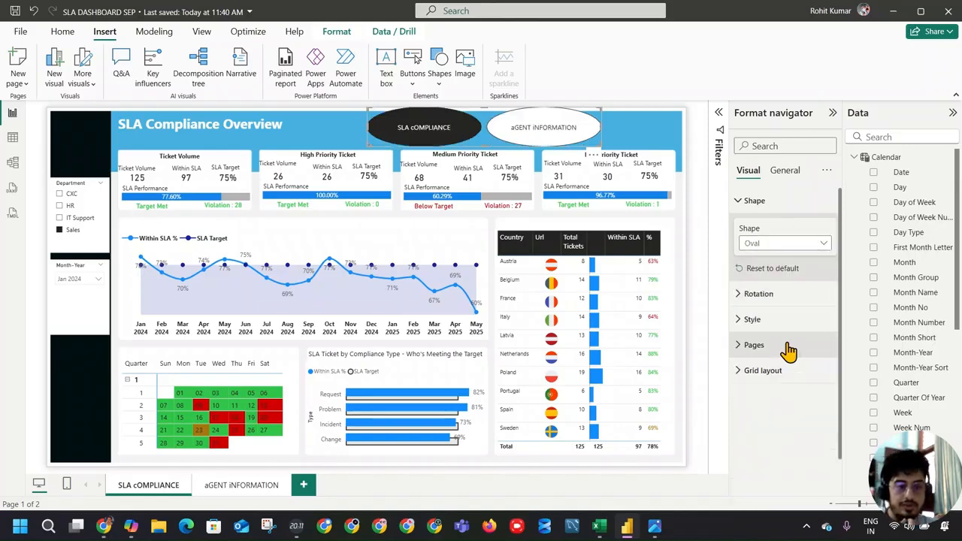
Set the page navigator's button shape to Rounded Rectangle
click(783, 248)
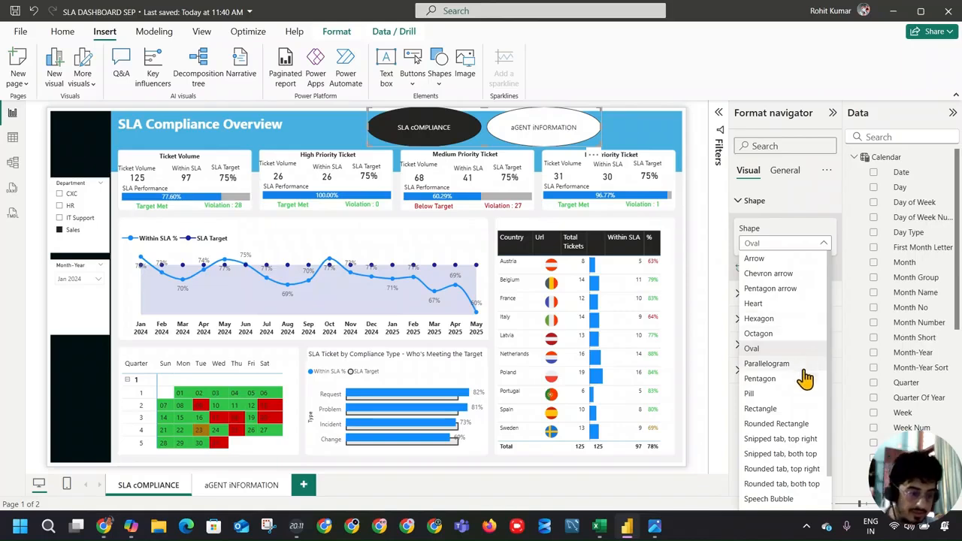
click(798, 424)
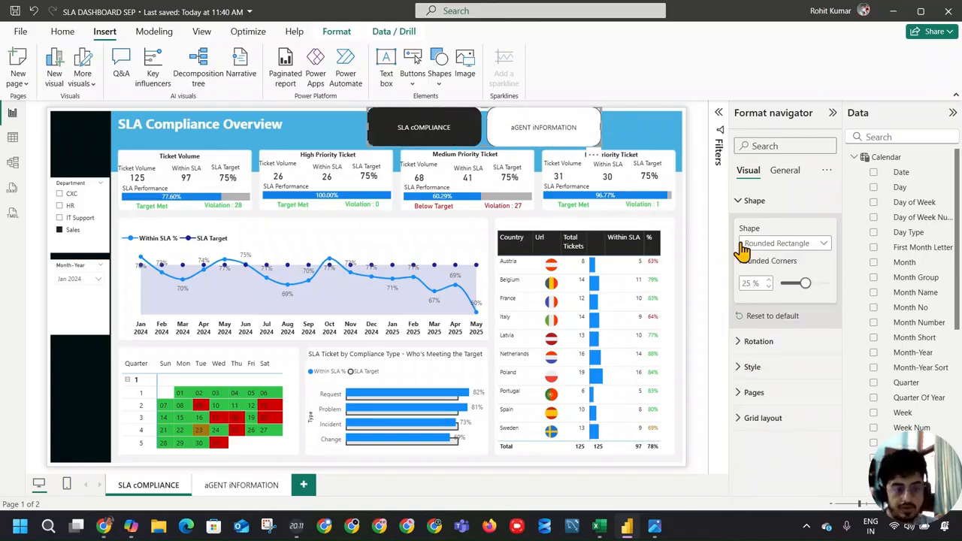
Set the page navigator's text font color to blue for the Hover state
click(773, 368)
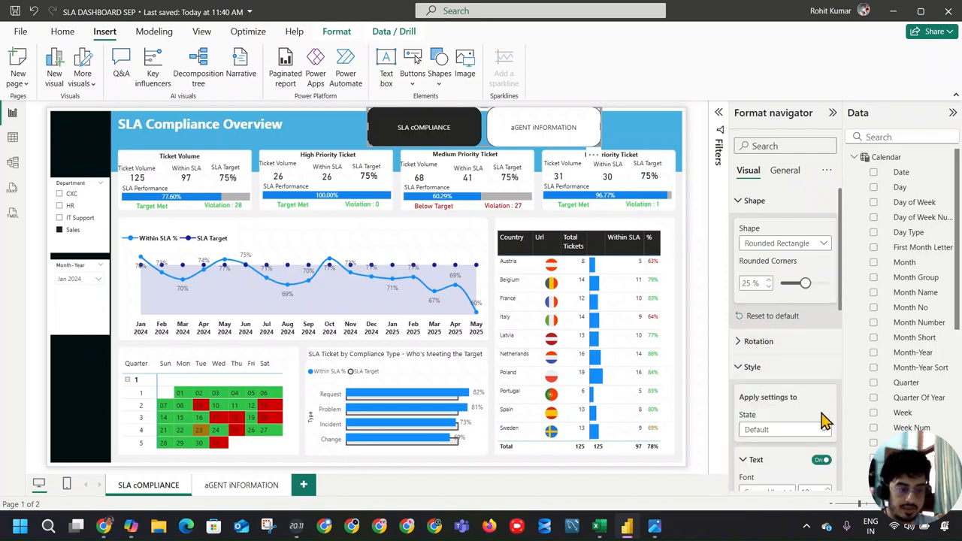
click(824, 426)
click(795, 457)
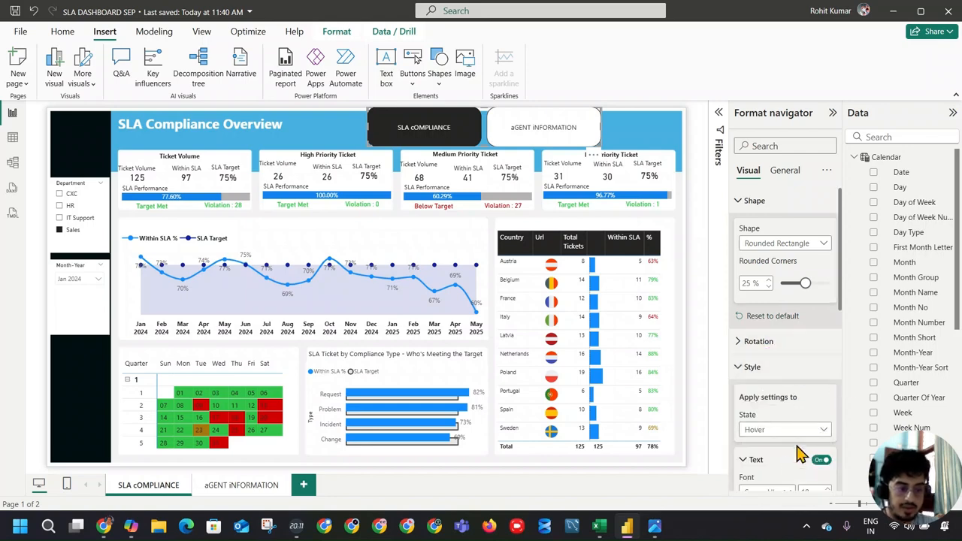
scroll(827, 406, down, 2)
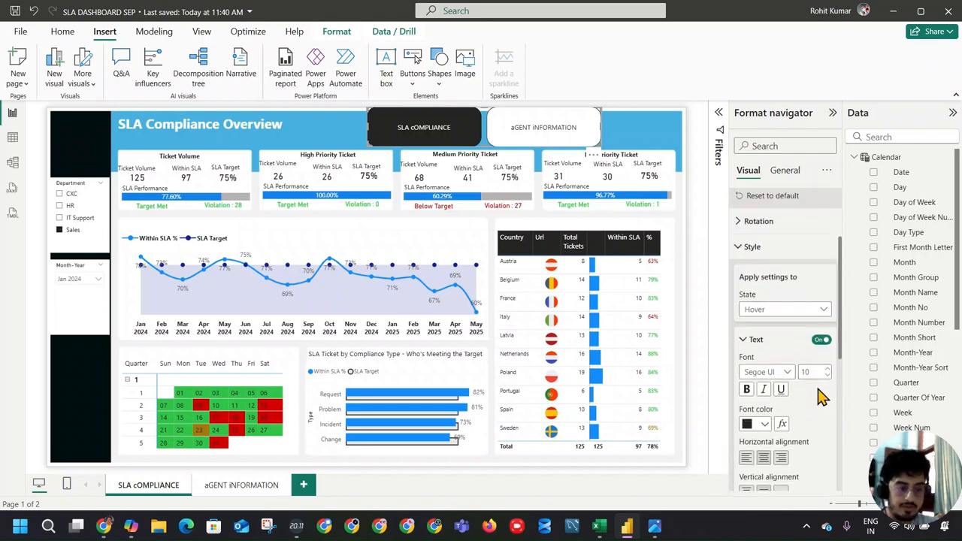
click(764, 419)
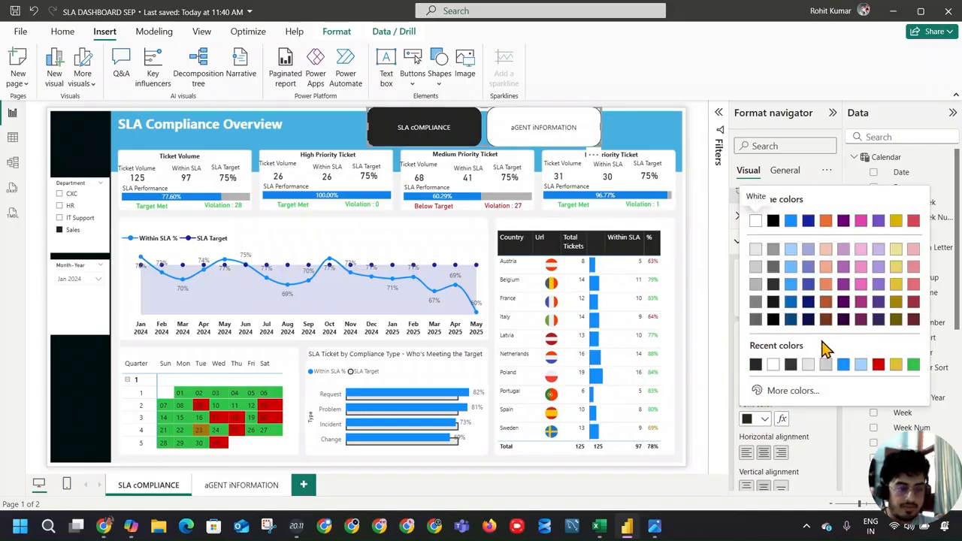
click(841, 364)
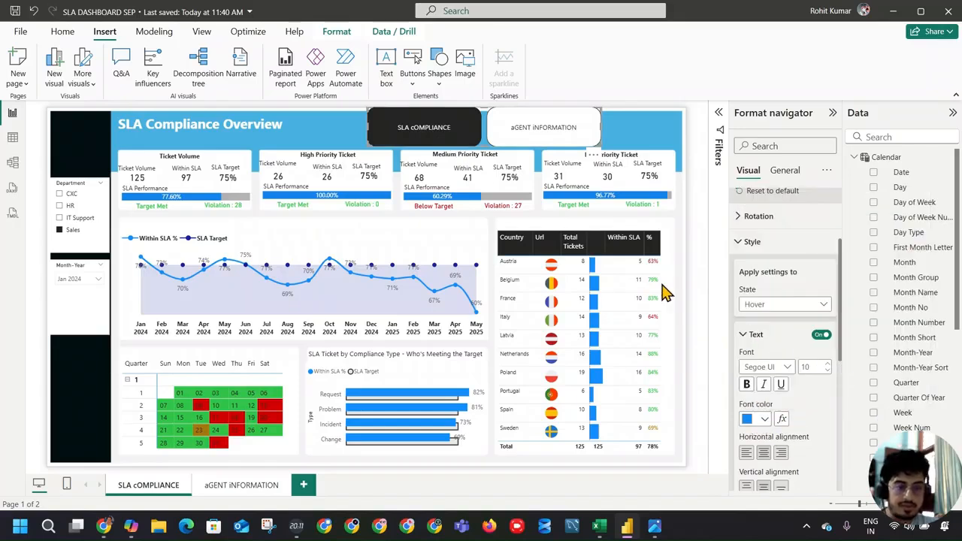
click(672, 146)
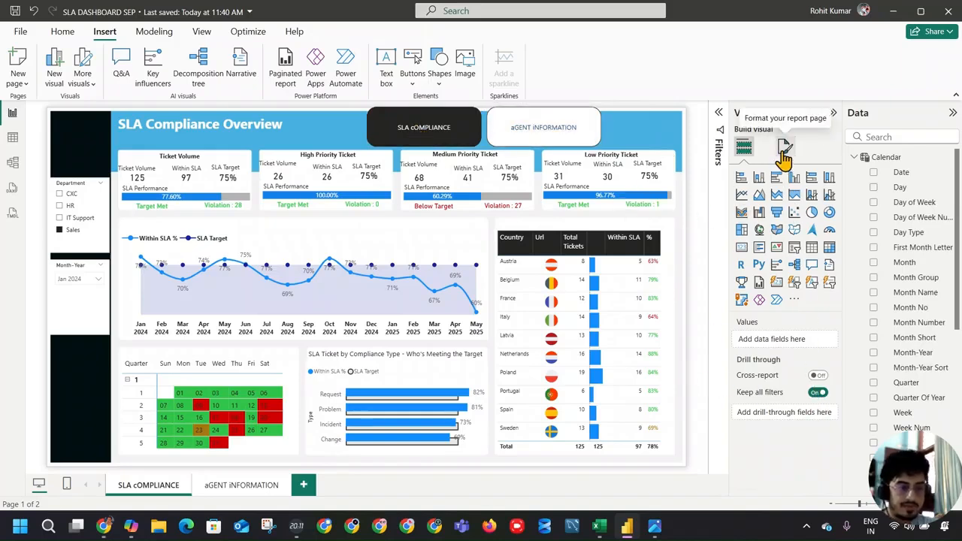
Narrow the page navigator so it ends above the Medium Priority Ticket card
click(592, 152)
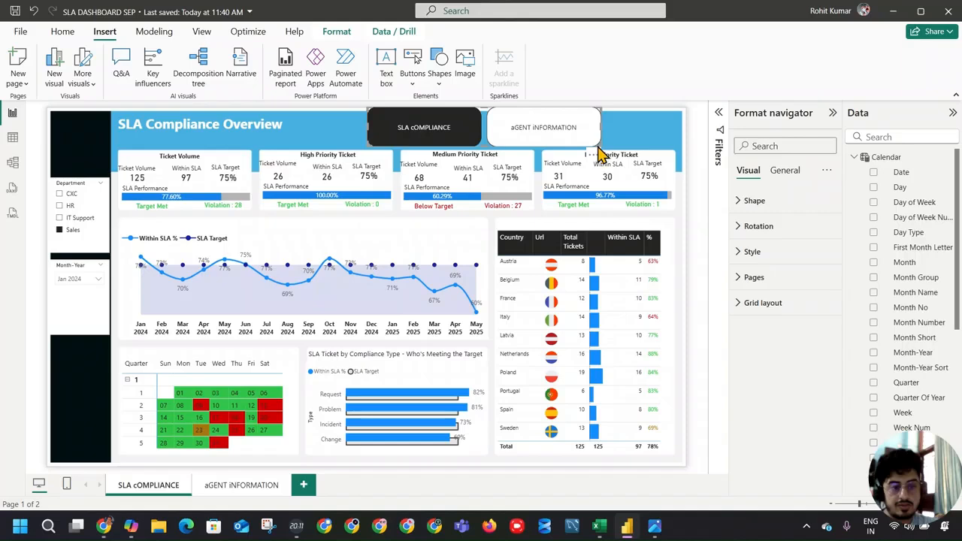
drag(602, 128, 500, 134)
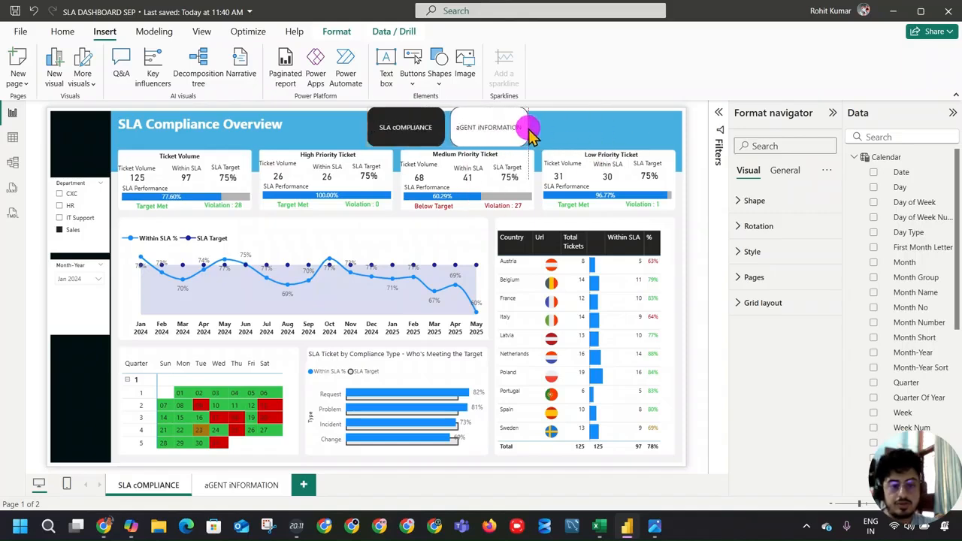
Set the page navigator's grid layout orientation to Vertical and fit the navigator into the dark sidebar above the Department slicer
click(784, 180)
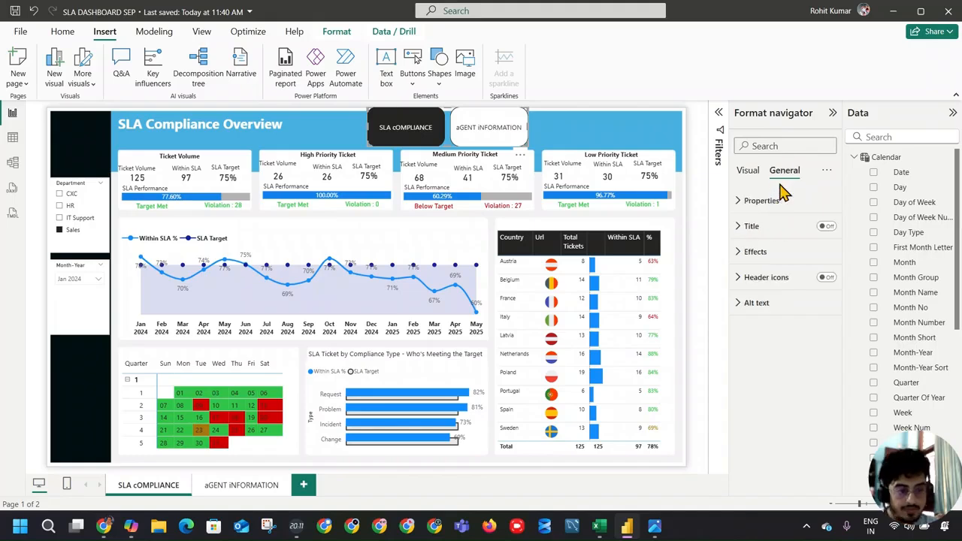
click(756, 180)
click(761, 226)
click(760, 225)
click(757, 251)
scroll(796, 287, down, 2)
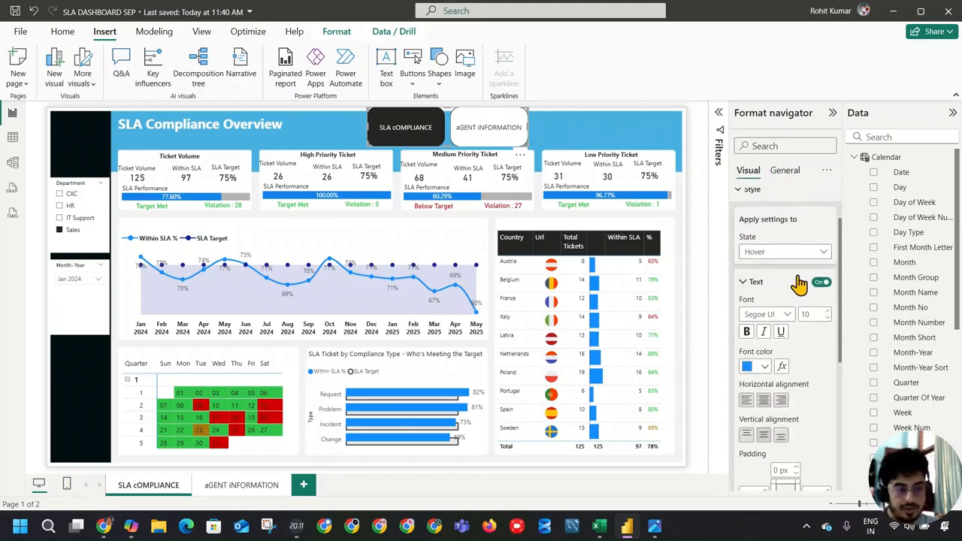
scroll(777, 264, up, 2)
click(770, 259)
click(786, 280)
click(786, 279)
click(774, 308)
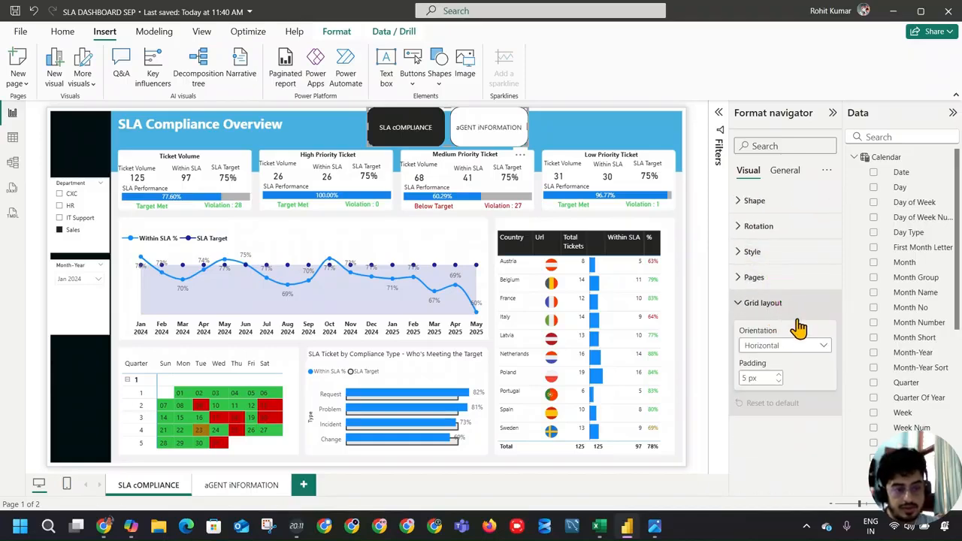
click(789, 347)
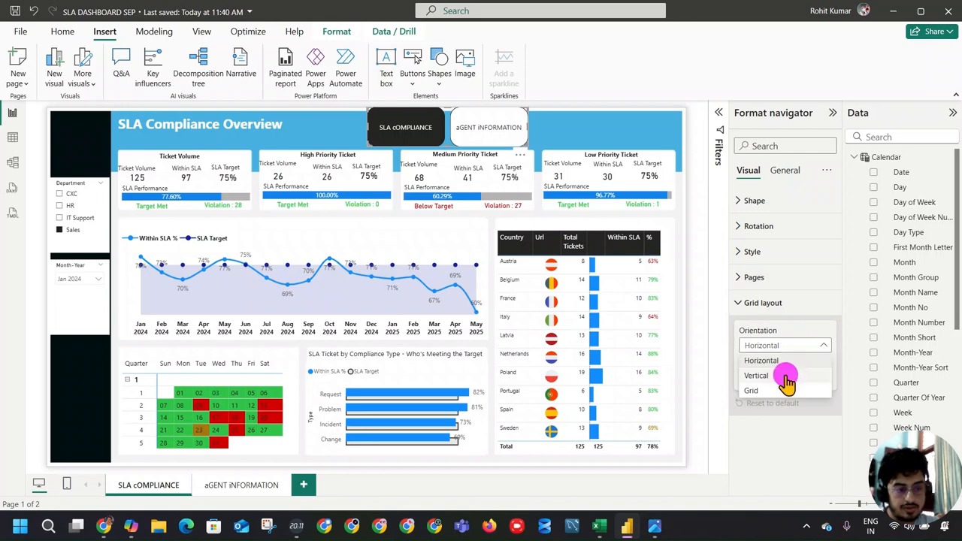
click(790, 376)
drag(526, 128, 106, 173)
click(92, 366)
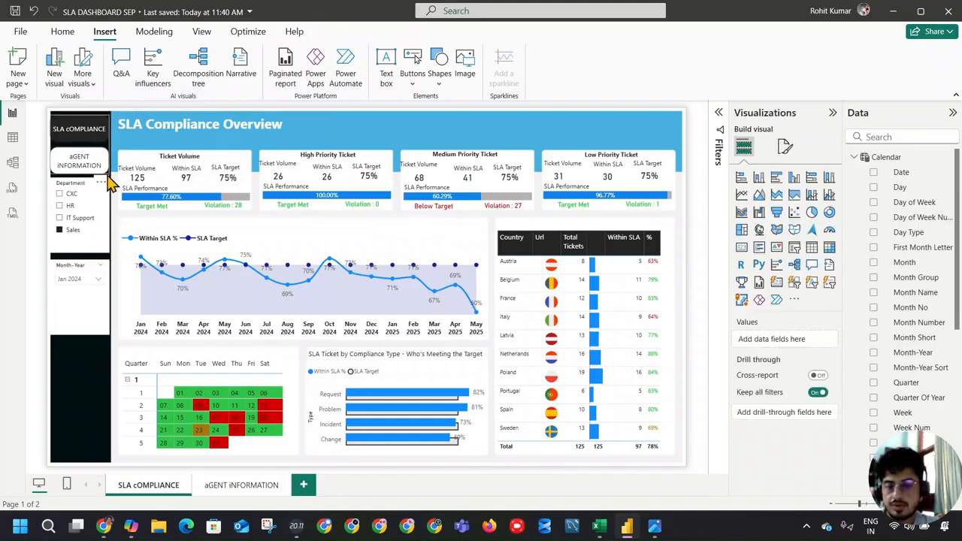
Move the Month-Year slicer lower in the sidebar, then shorten the Department slicer and shift it slightly down below the navigator
click(88, 364)
mouse_move(80, 323)
mouse_down()
mouse_move(78, 378)
mouse_move(78, 328)
mouse_up()
click(83, 248)
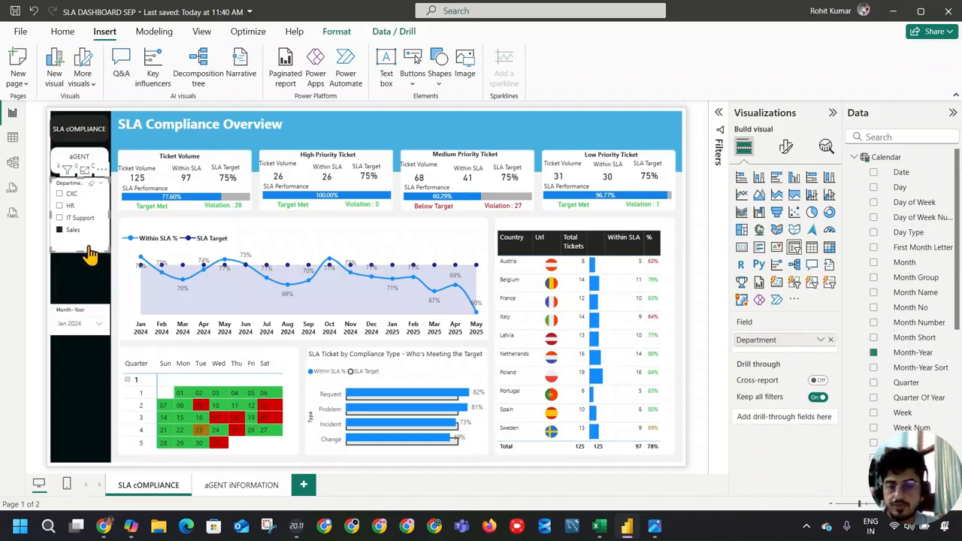
drag(80, 251, 81, 239)
click(77, 269)
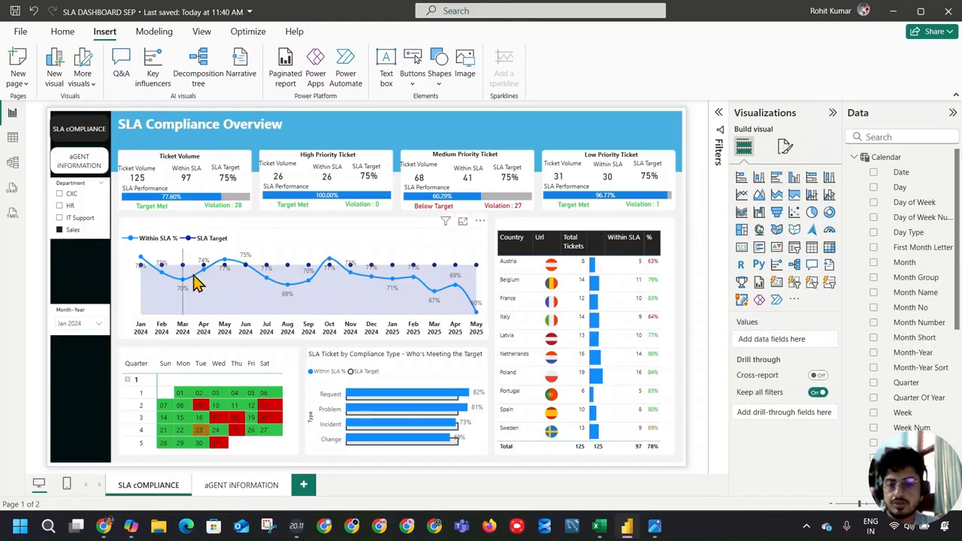
drag(70, 184, 75, 196)
Save the report and collapse the Visualizations and Data panes to give the canvas more room
click(13, 12)
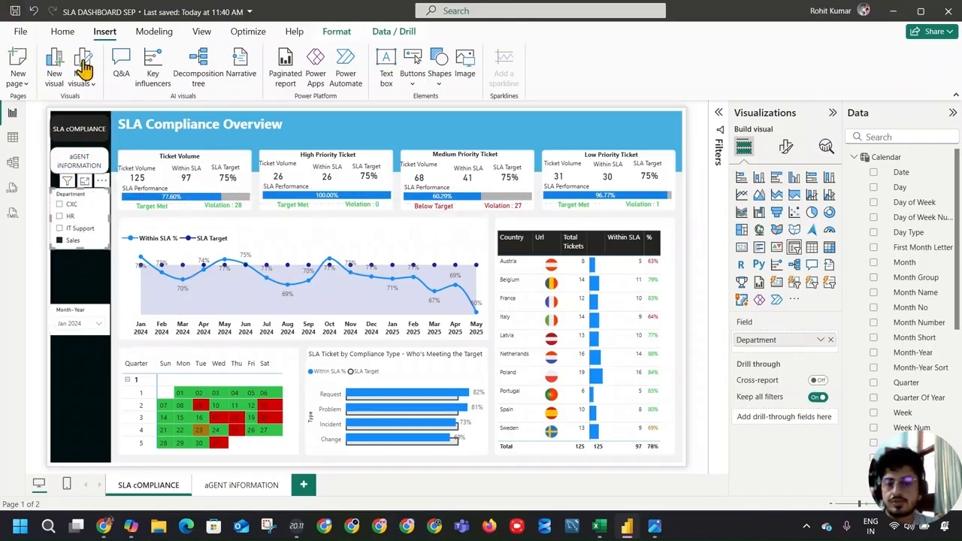
click(88, 270)
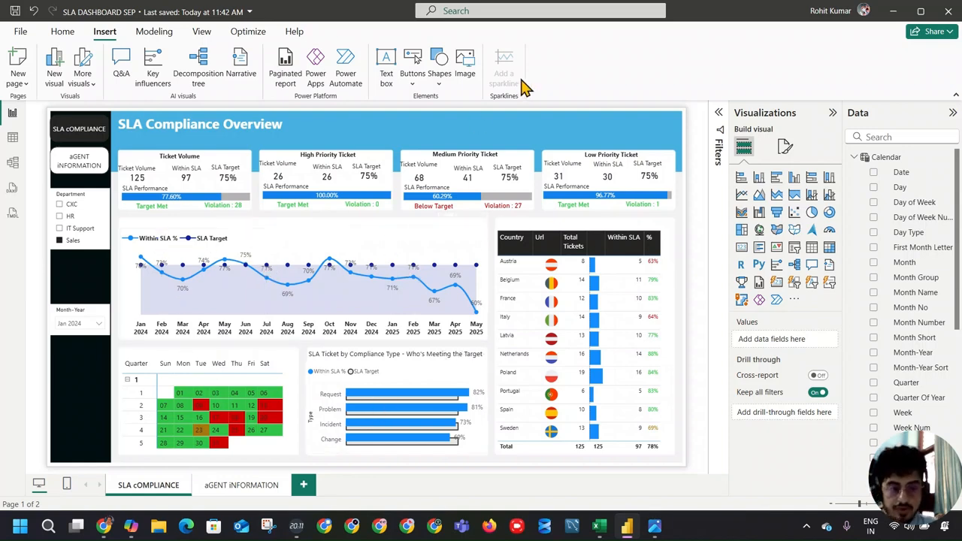
click(832, 112)
click(952, 112)
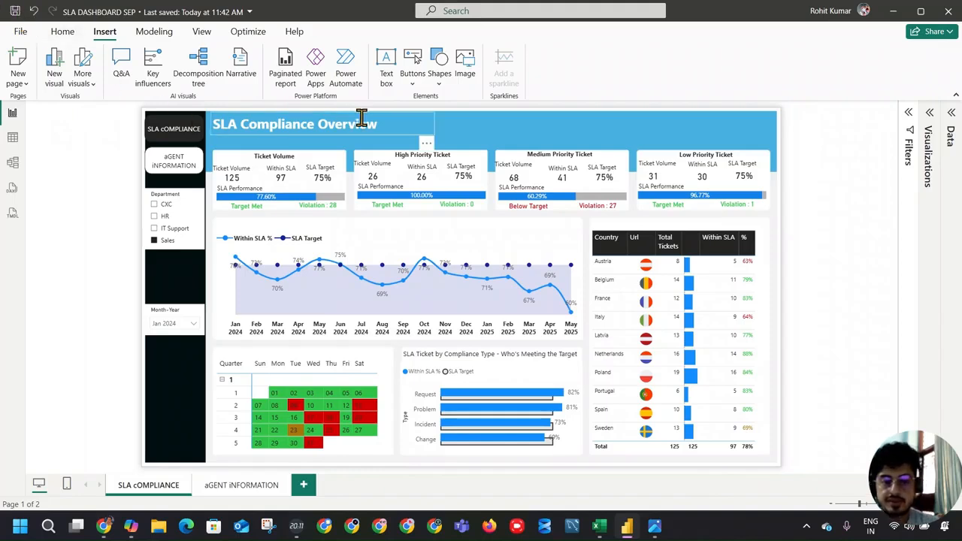
Extend the dashboard title so it reads "SLA Compliance Overview : Identifying Gaps"
click(415, 127)
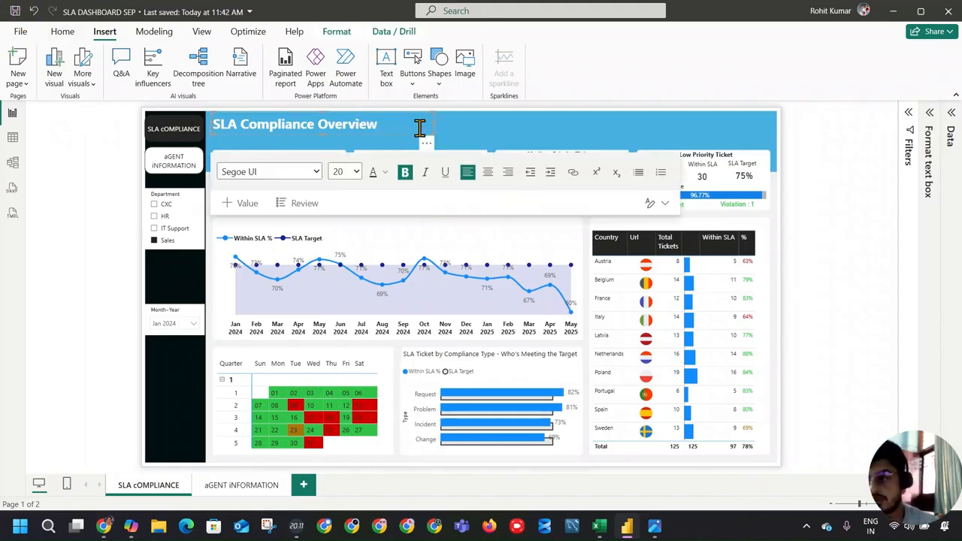
text(: idEN)
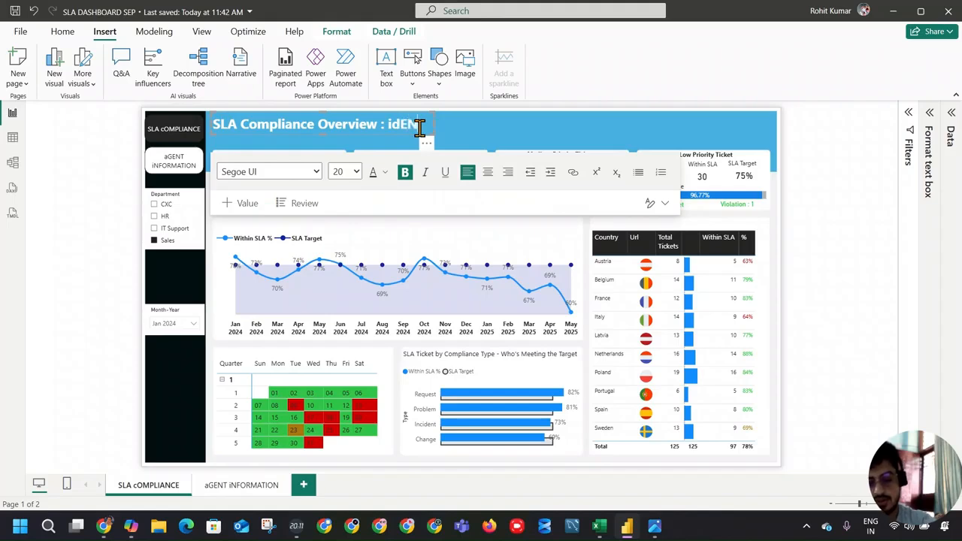
text(TIFYING Gaps)
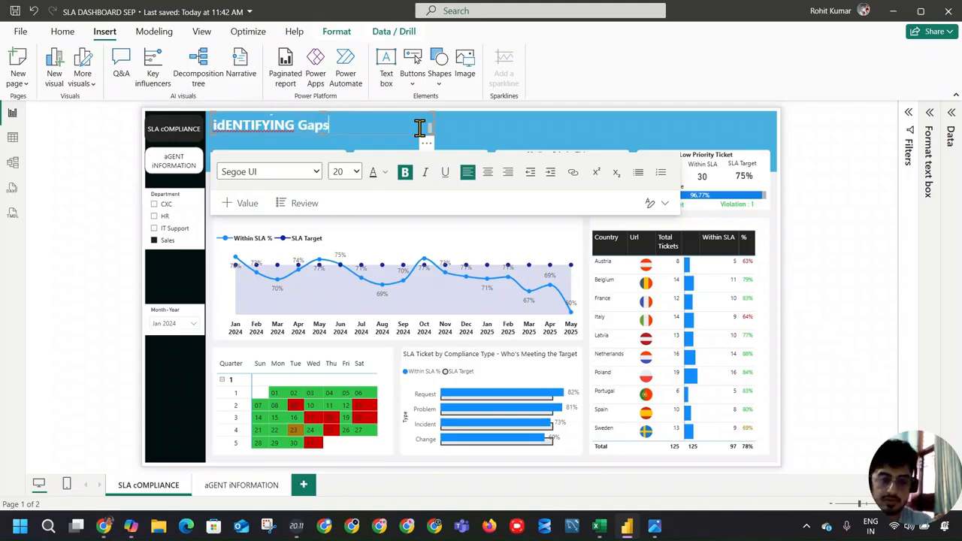
text(000)
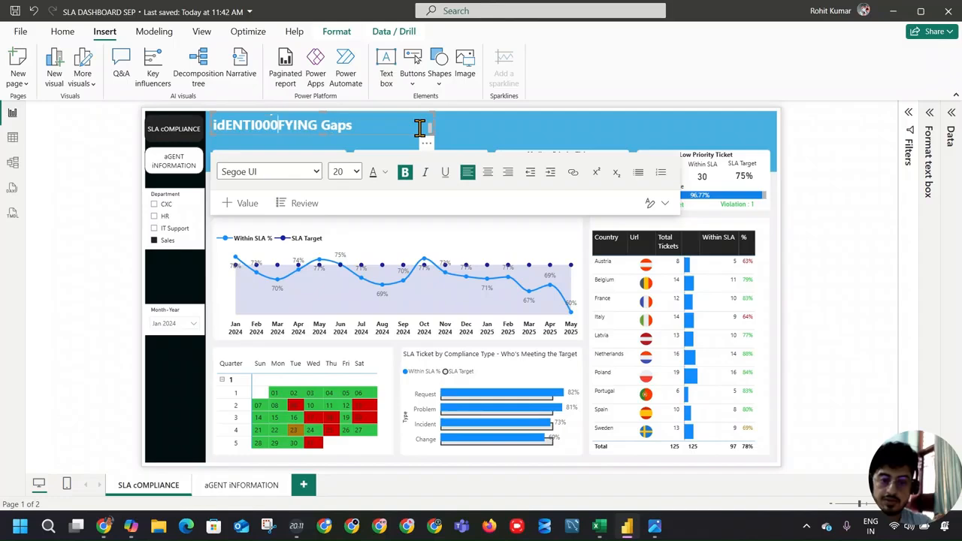
key(BackSpace)
key(BackSpace)
key(BackSpace)
key(BackSpace)
key(BackSpace)
key(BackSpace)
key(BackSpace)
key(BackSpace)
key(BackSpace)
key(BackSpace)
key(BackSpace)
key(BackSpace)
key(BackSpace)
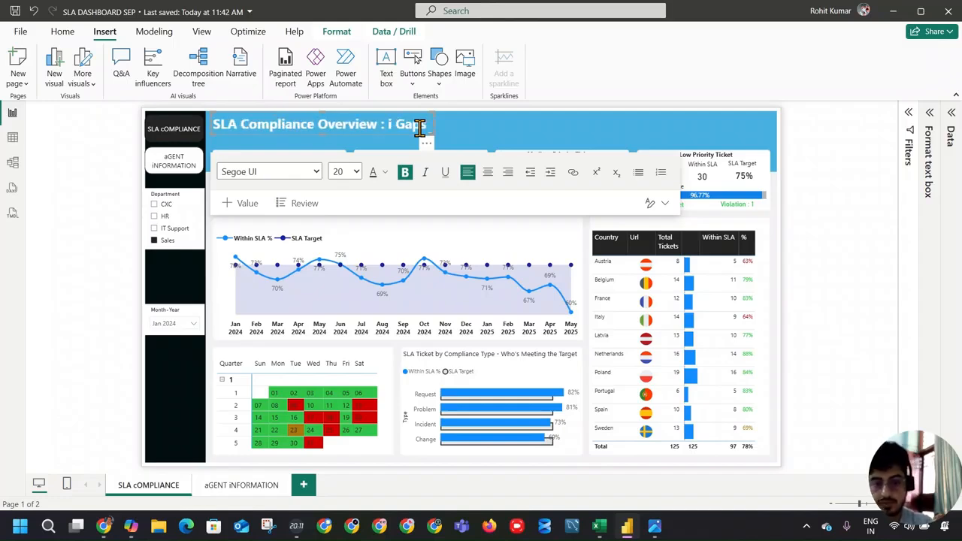
text(Iden)
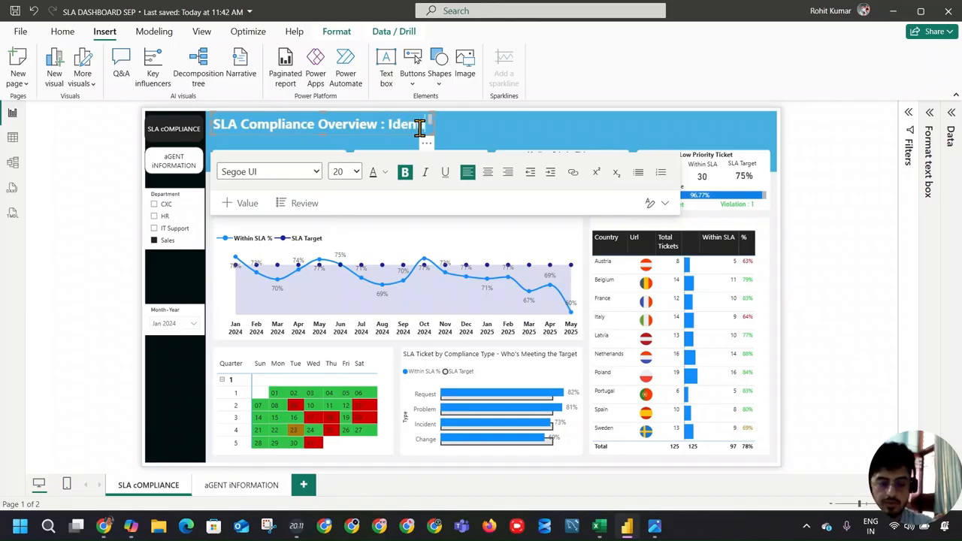
text(tifying Gaps)
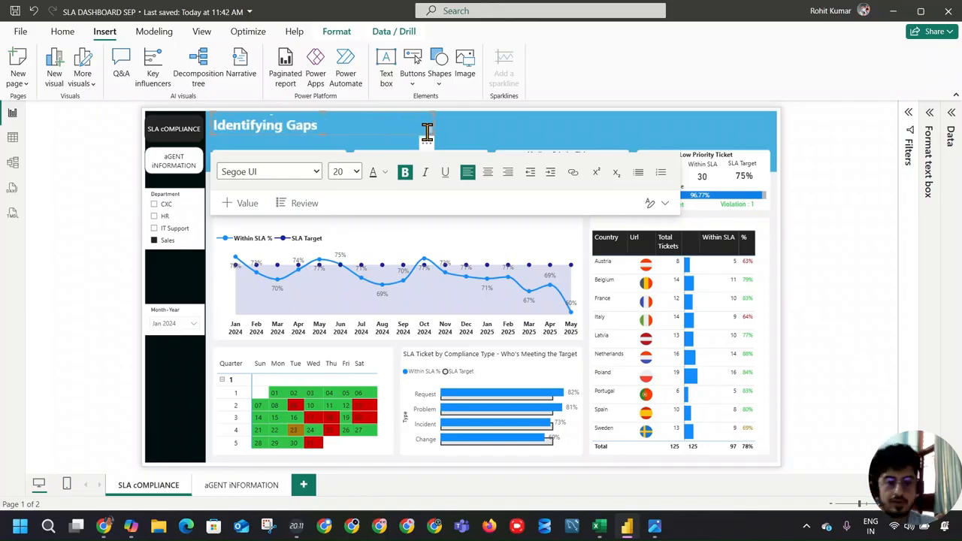
Widen the title text box so the whole title fits on one line, and save the report
click(451, 127)
click(429, 130)
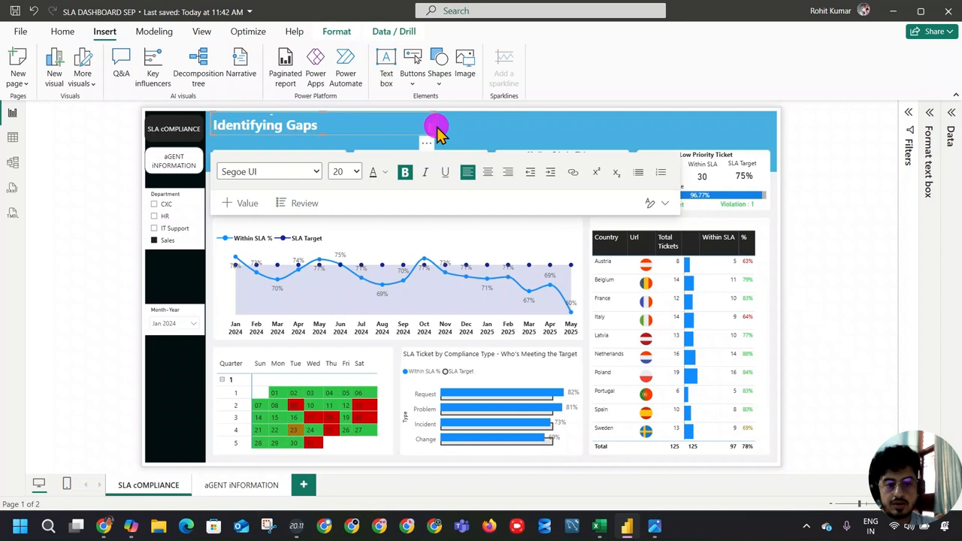
drag(436, 126, 528, 133)
click(569, 128)
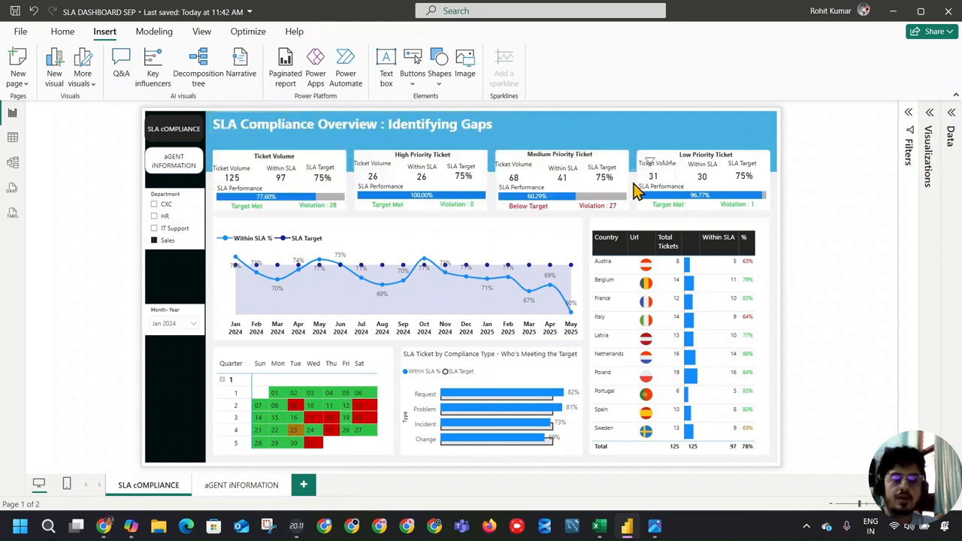
click(16, 11)
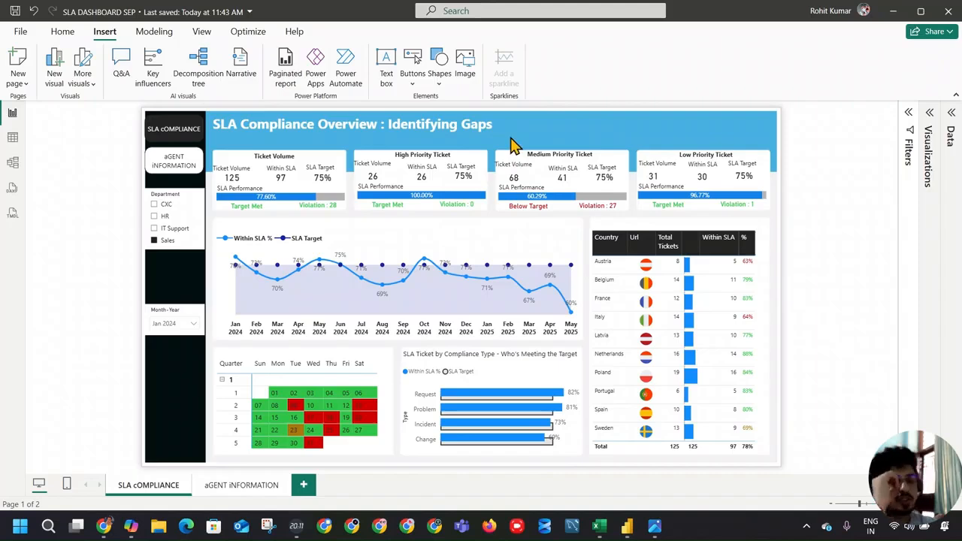
Open the Power Query Editor and create a new blank query
click(75, 38)
click(339, 64)
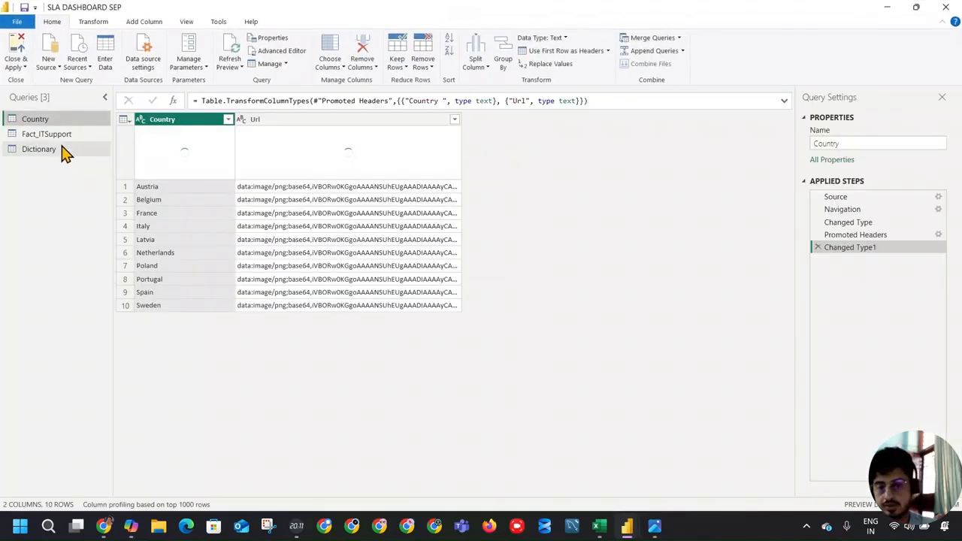
click(48, 63)
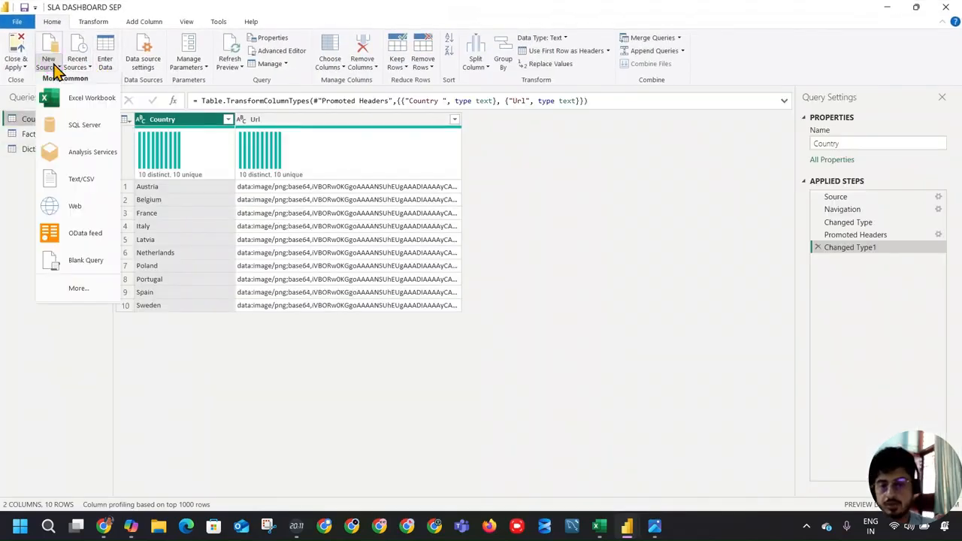
click(87, 261)
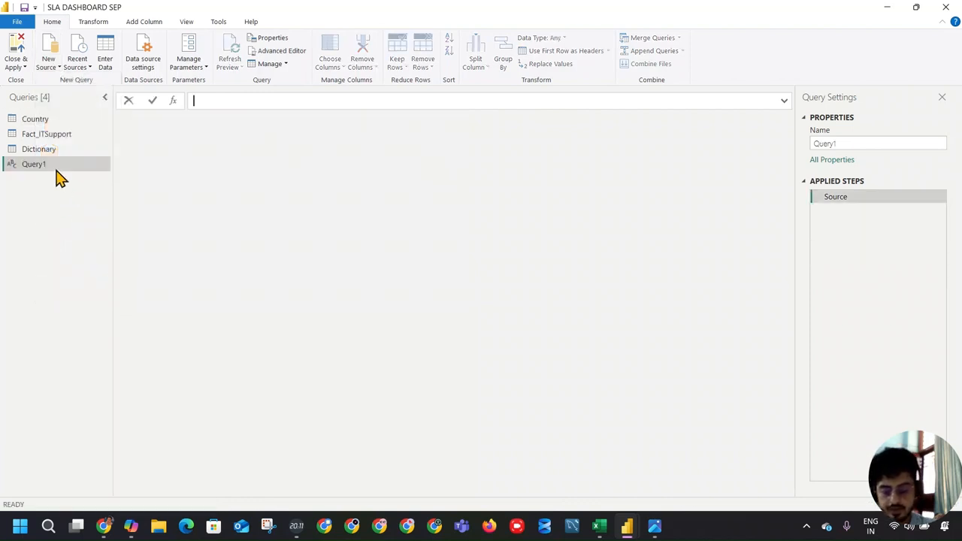
Insert a custom step after Source in the blank query with the formula = DateTime.FixedLocalNow()
right_click(827, 196)
click(868, 257)
click(278, 99)
double_click(219, 100)
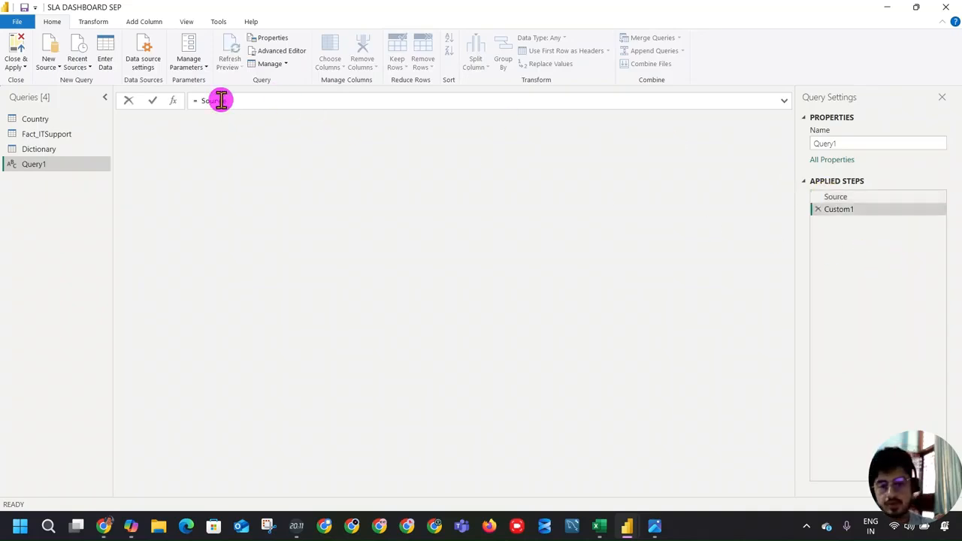
text(Date)
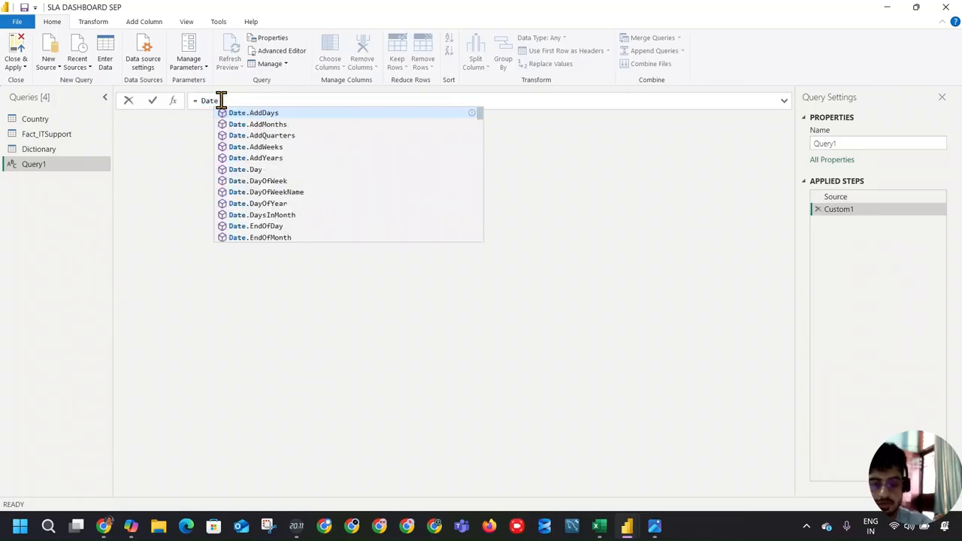
text(Tim)
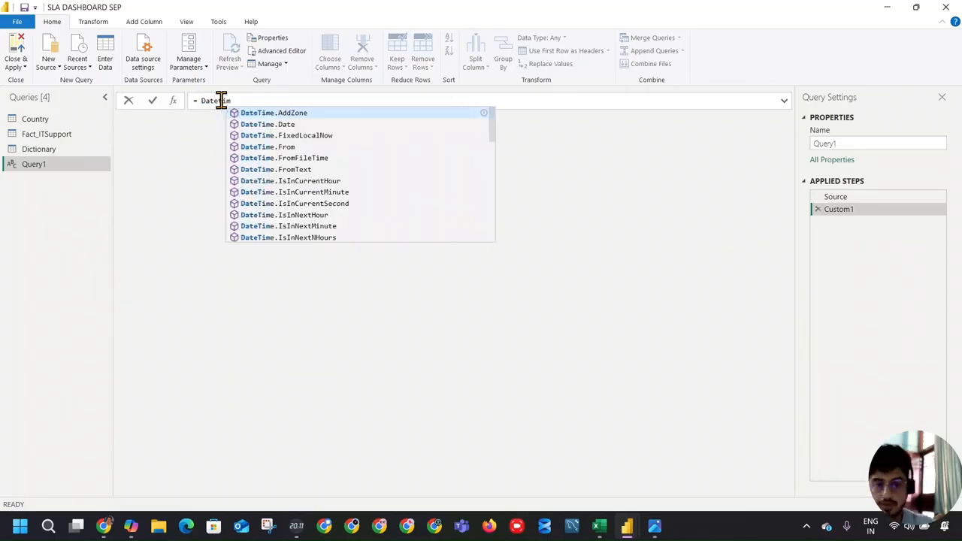
click(304, 137)
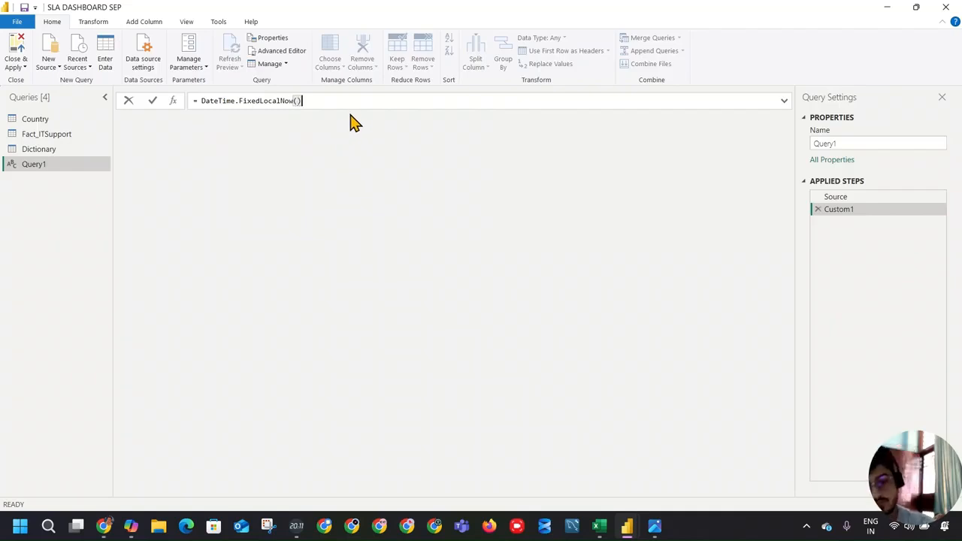
key(Return)
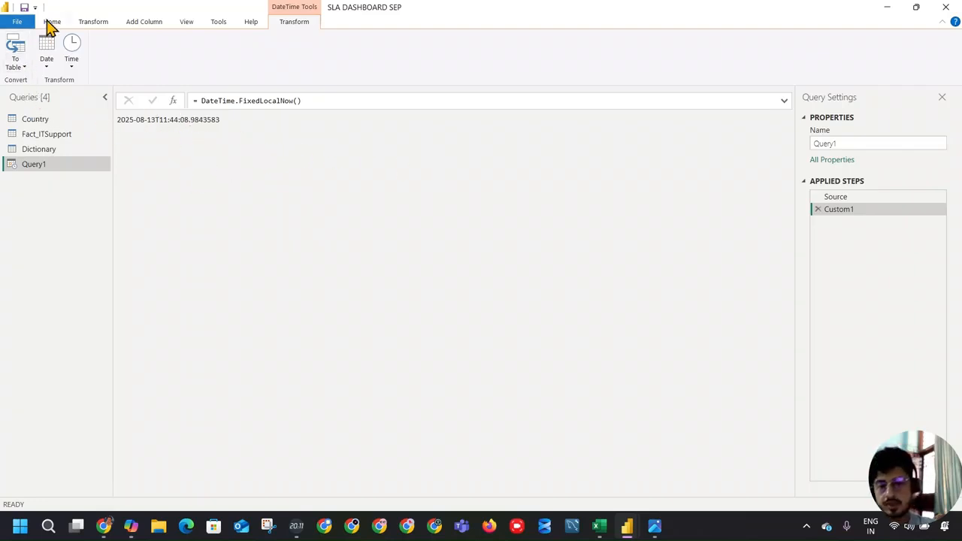
Rename the new query as Query Refresh Time
double_click(30, 164)
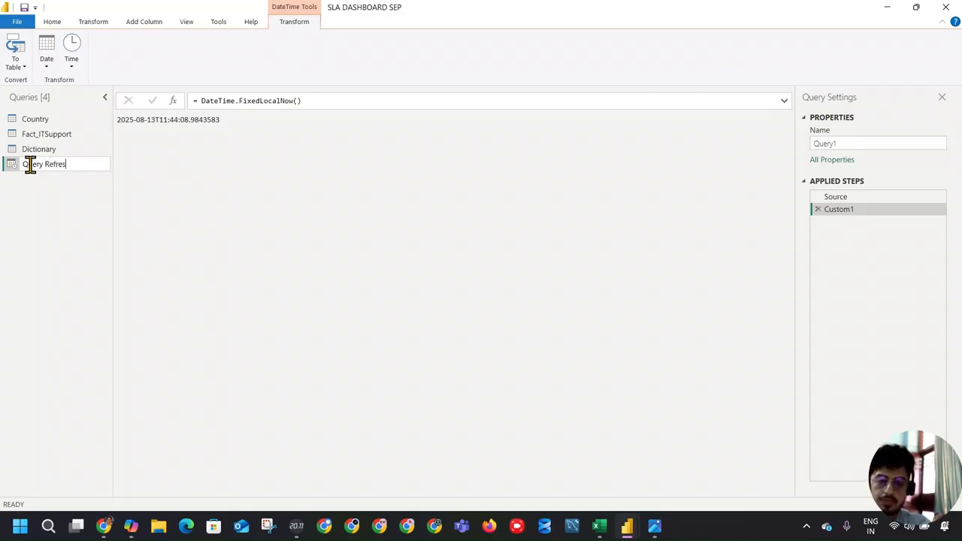
text(Query Refresh Time)
key(Return)
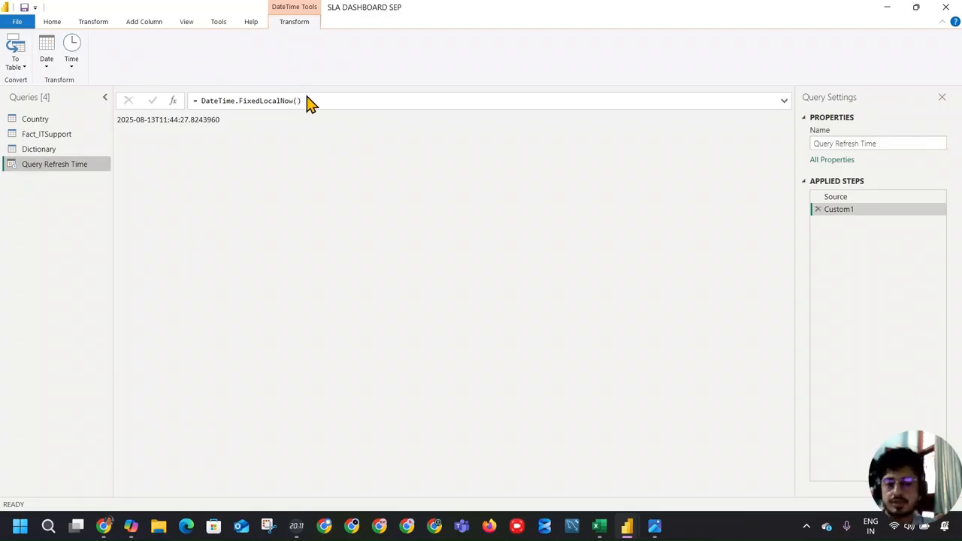
Apply the query changes to the model and close the Power Query Editor
click(50, 23)
click(28, 69)
click(41, 79)
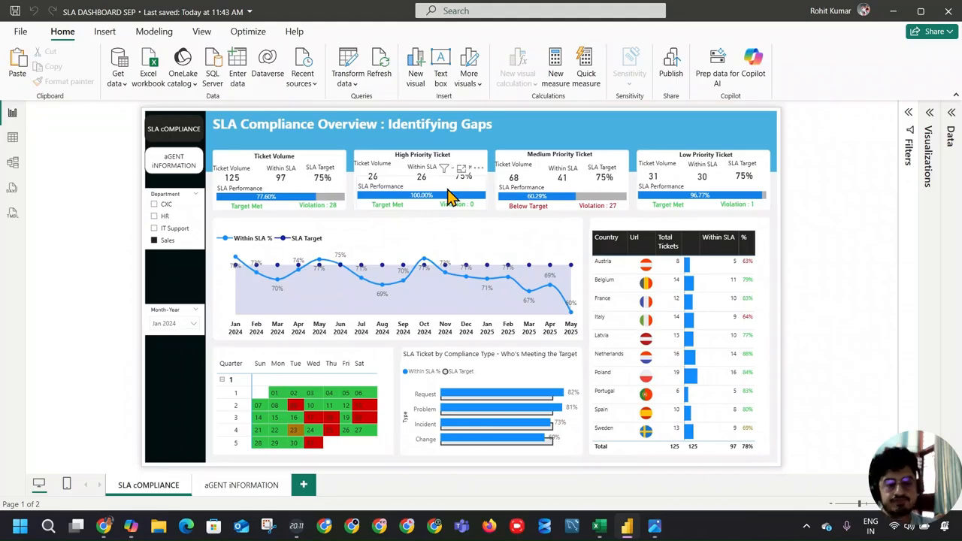
Reopen the Data pane, collapse the Calendar and Measure_table field lists, and select the Query Refresh Time table
click(952, 113)
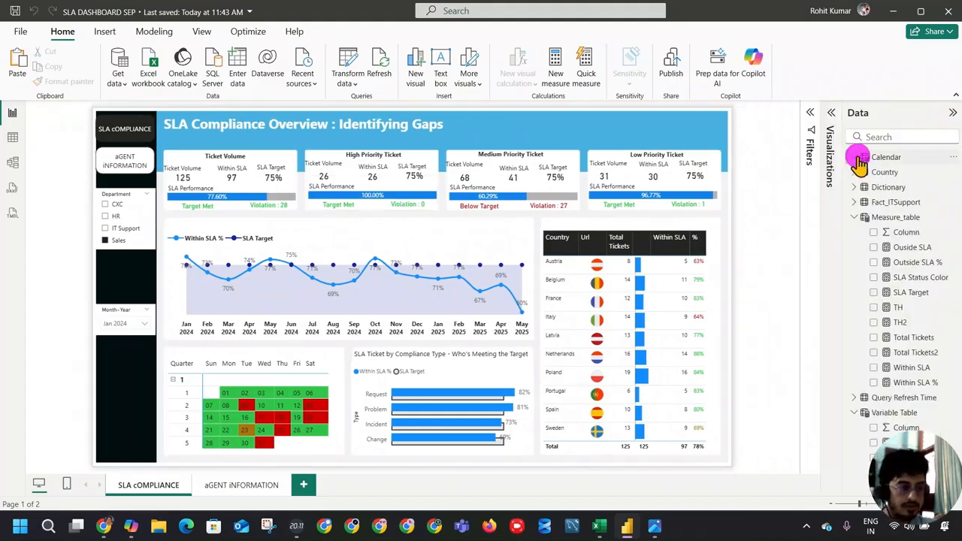
click(853, 217)
click(878, 238)
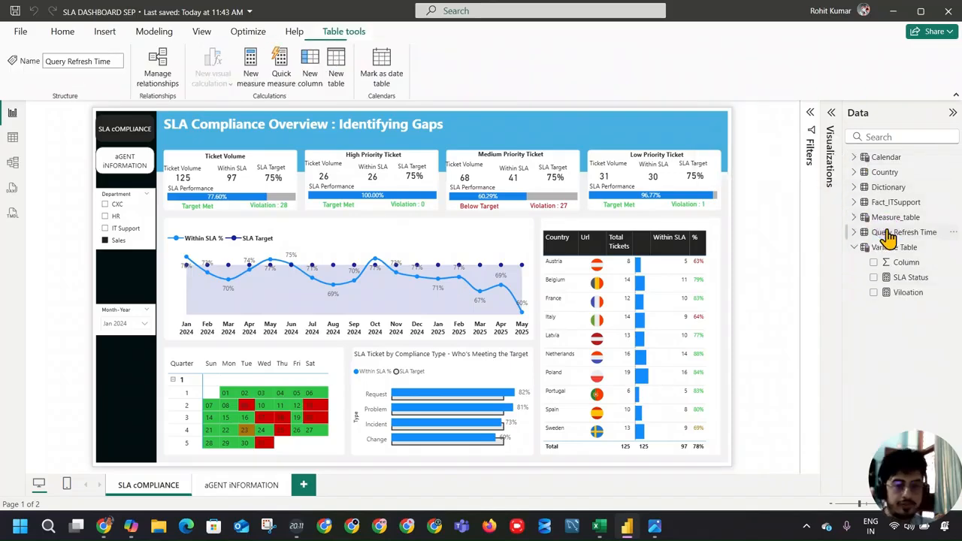
Display the Query Refresh Time table's data in the table view, with the Calendar, Fact_ITSupport and Measure_table lists collapsed, and select its column
click(12, 137)
click(824, 158)
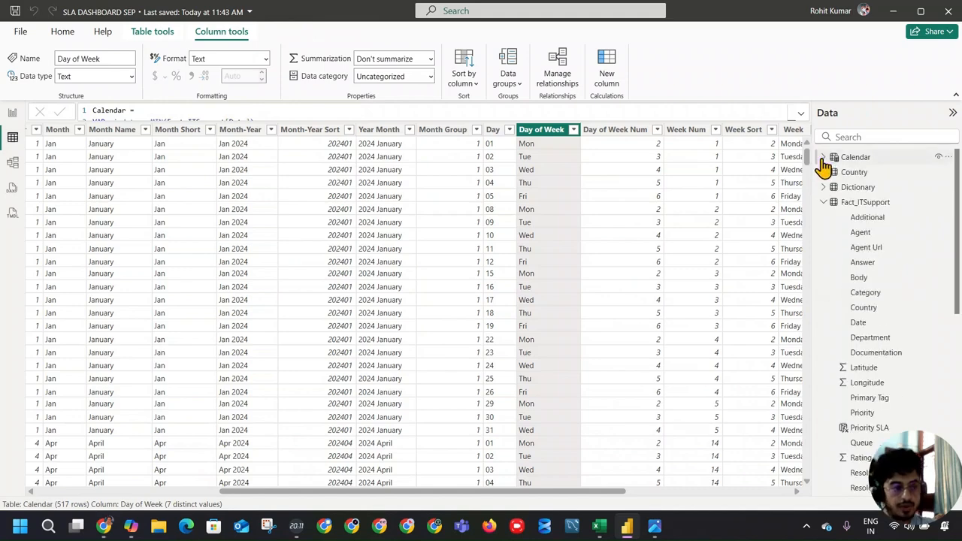
click(824, 203)
click(824, 217)
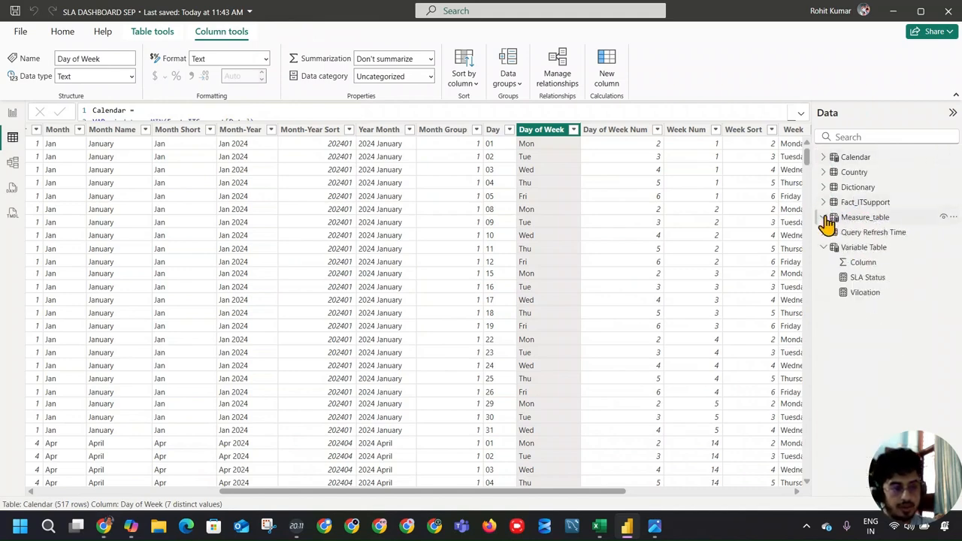
click(871, 233)
click(69, 129)
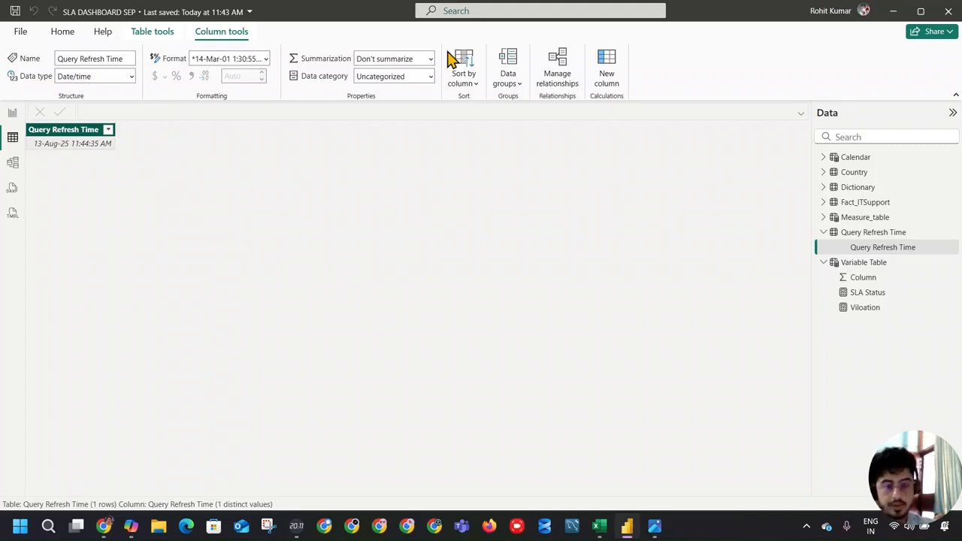
Add a calculated column Utc Time = 'Query Refresh Time'[Query Refresh Time] + "02:00:00" to the Query Refresh Time table
click(607, 75)
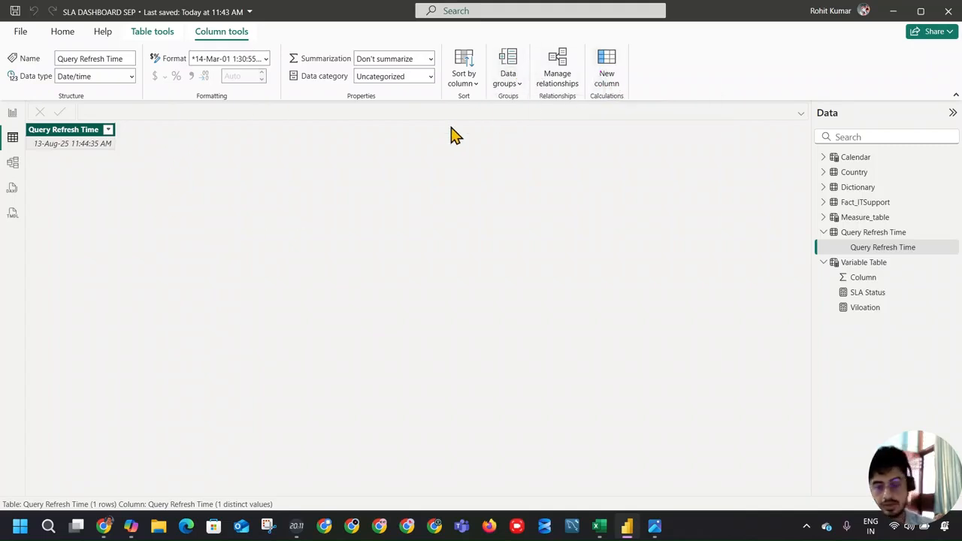
text(IT)
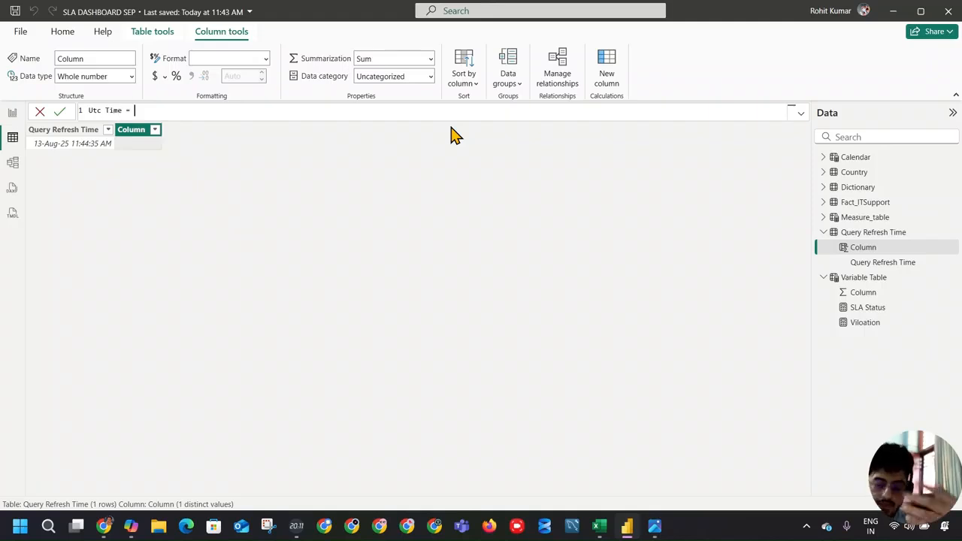
text(que)
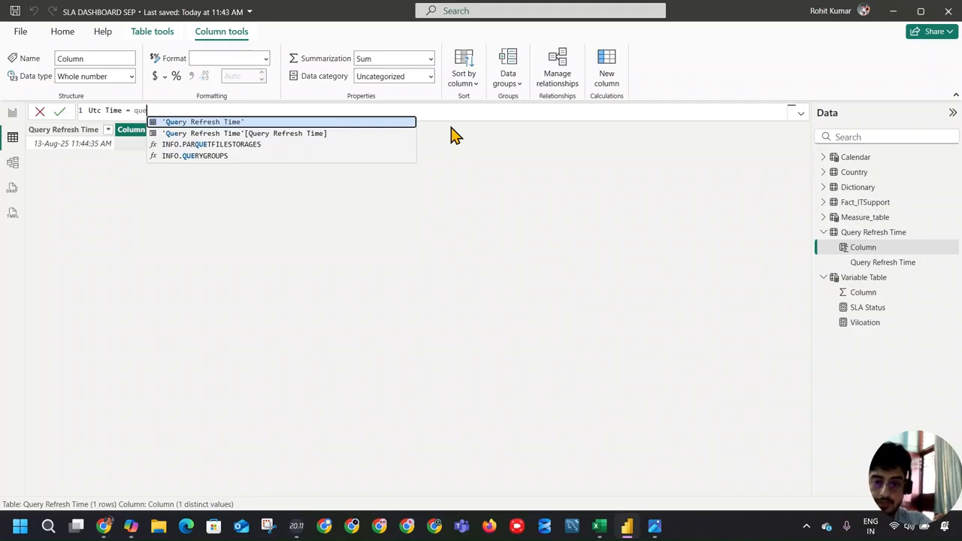
key(Down)
key(Tab)
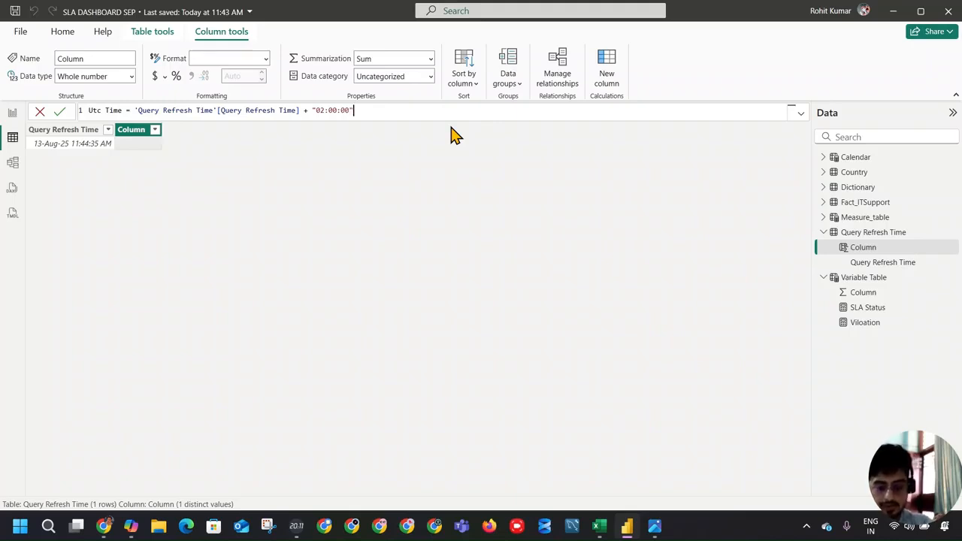
key(Return)
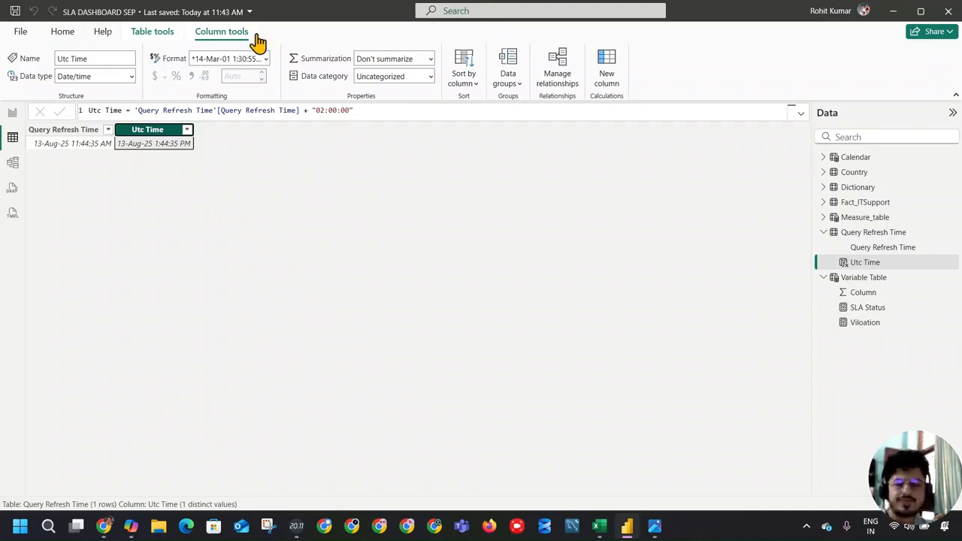
Return to the report view and expand the Visualizations pane
click(12, 112)
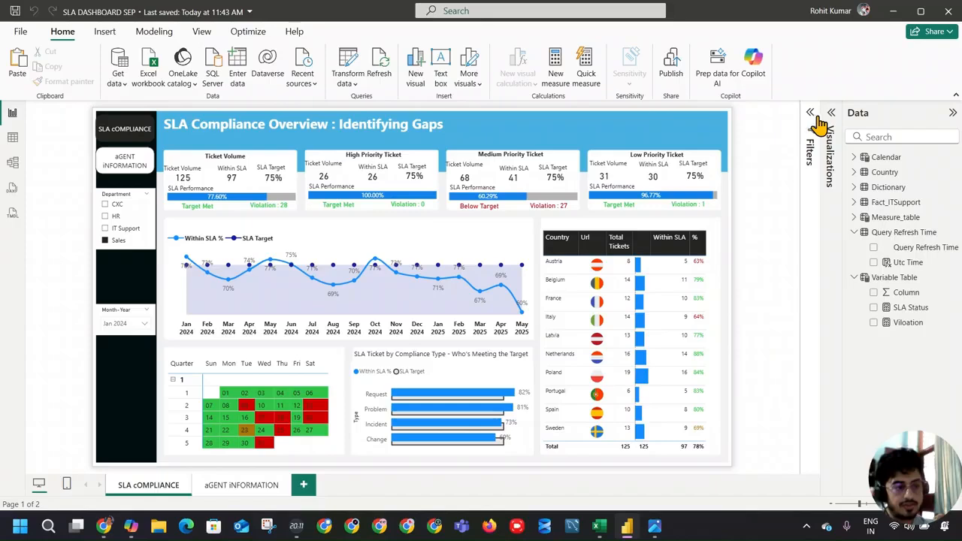
click(828, 139)
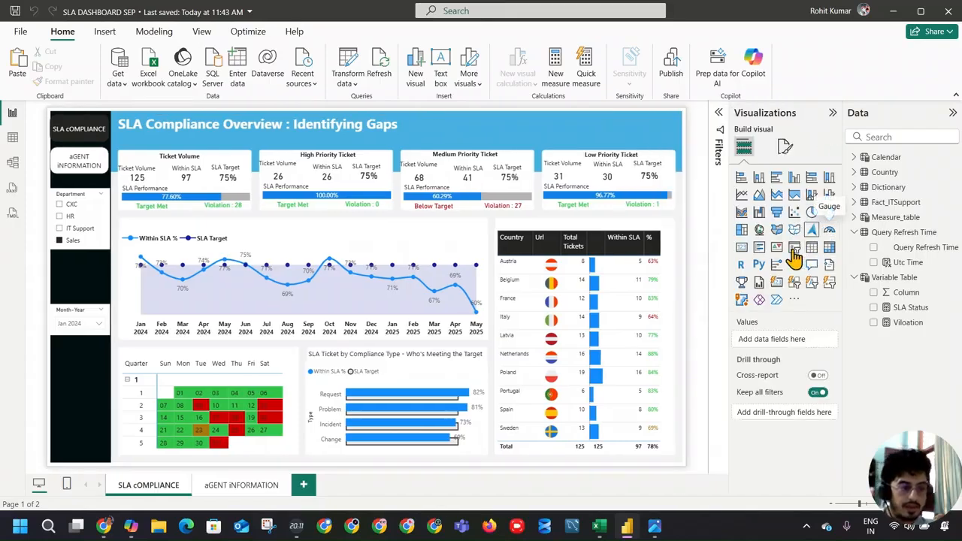
click(743, 250)
click(873, 247)
drag(243, 304, 428, 200)
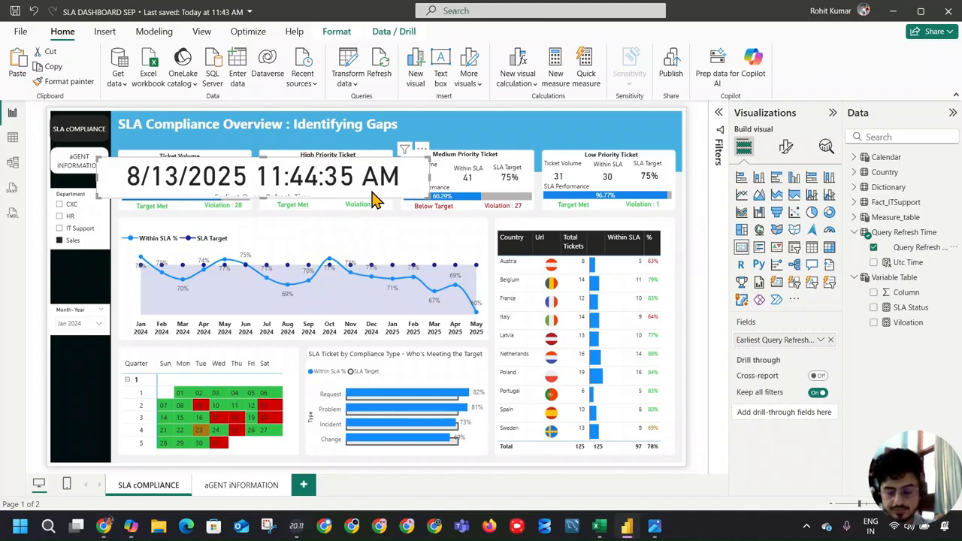
drag(293, 183, 536, 127)
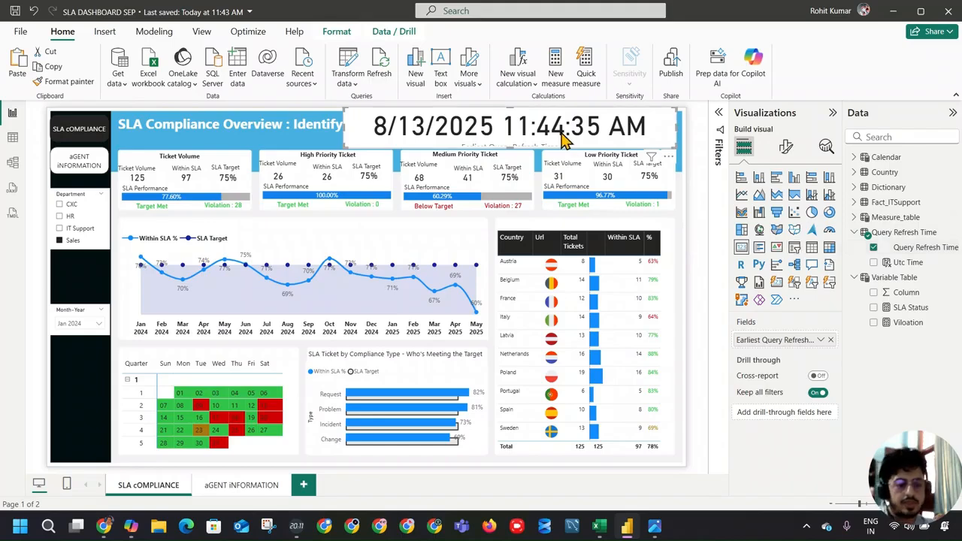
key(Delete)
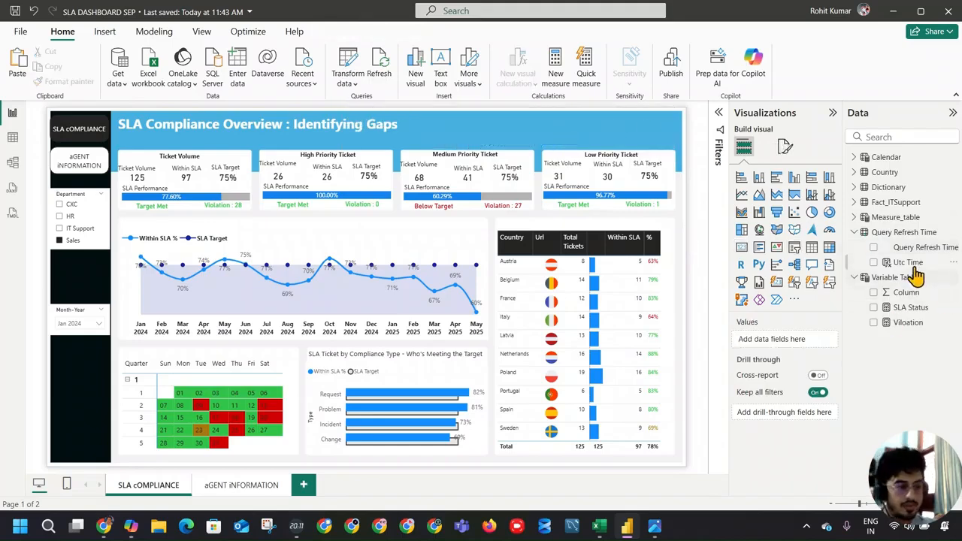
Start a new measure named Last Refresh in the Query Refresh Time table
click(904, 232)
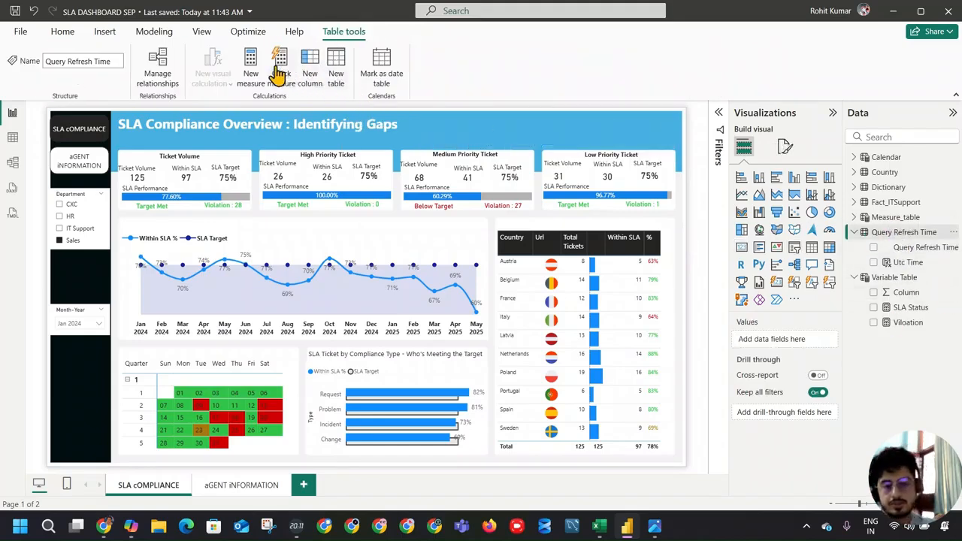
click(251, 64)
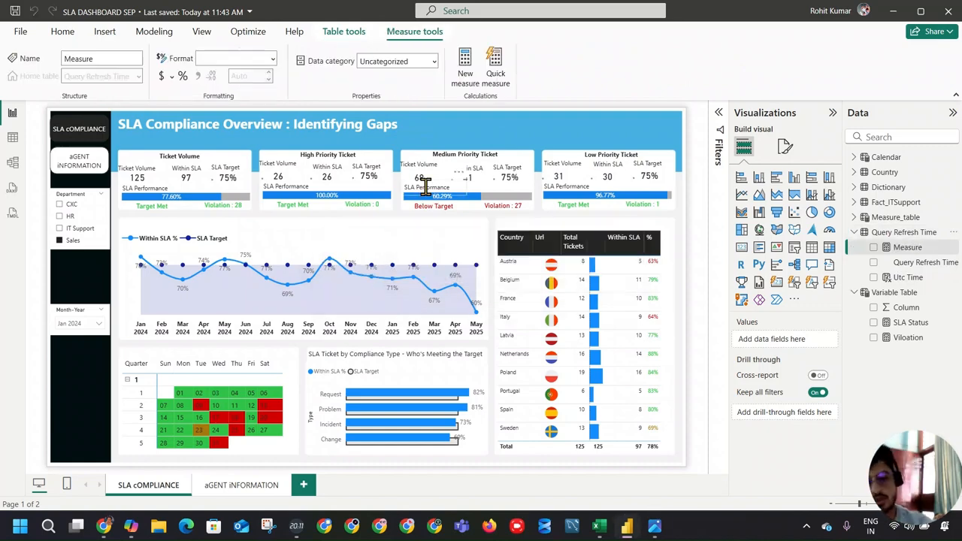
key(ctrl+a)
text(Last)
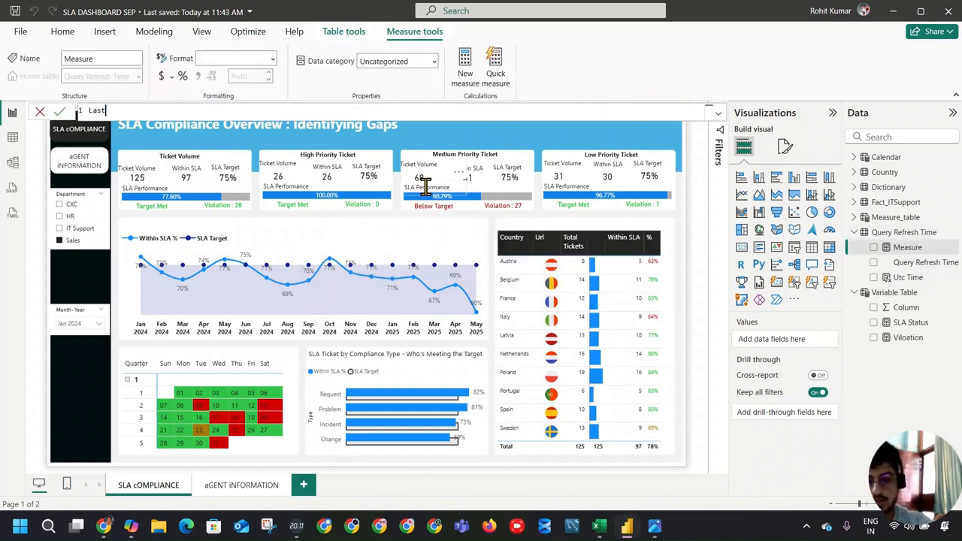
text( Refresh)
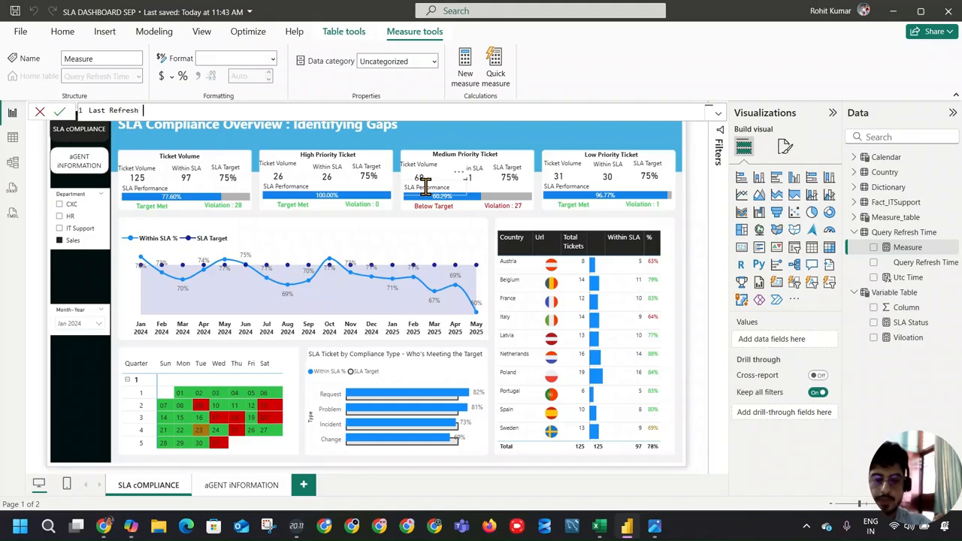
text( = Last)
key(BackSpace)
key(BackSpace)
key(BackSpace)
key(BackSpace)
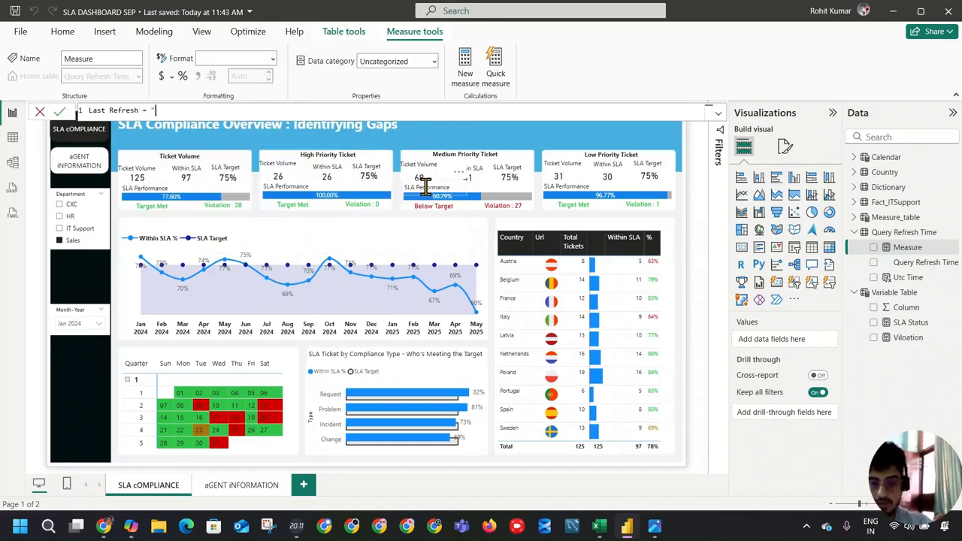
Begin the Last Refresh formula with the text "Last Refresh : " concatenated by & to a FORMAT function
text("Last Refresh)
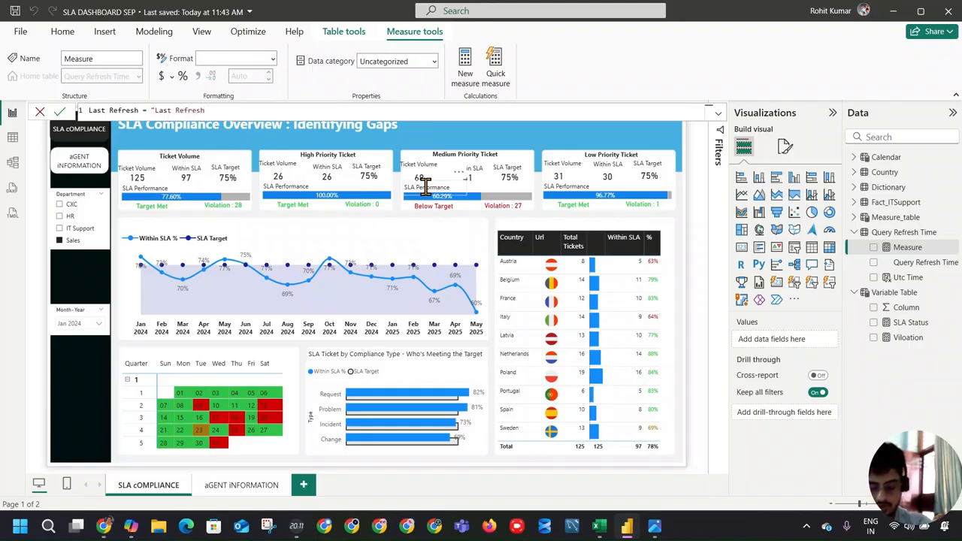
text(  " ")
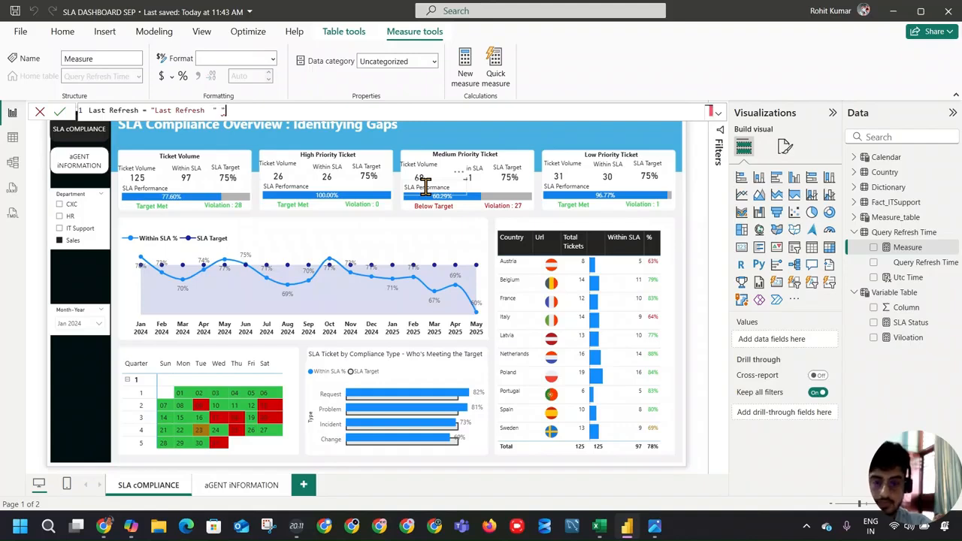
key(BackSpace)
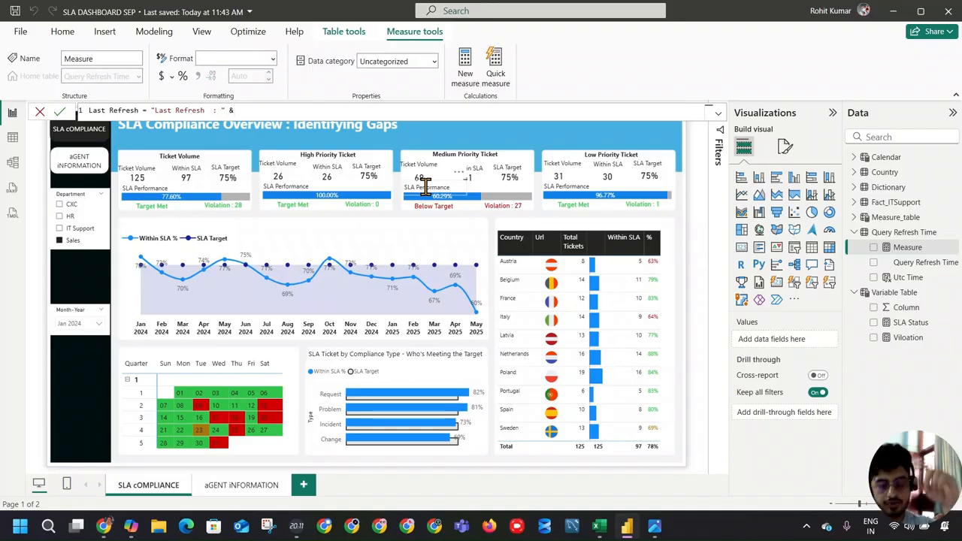
text(f)
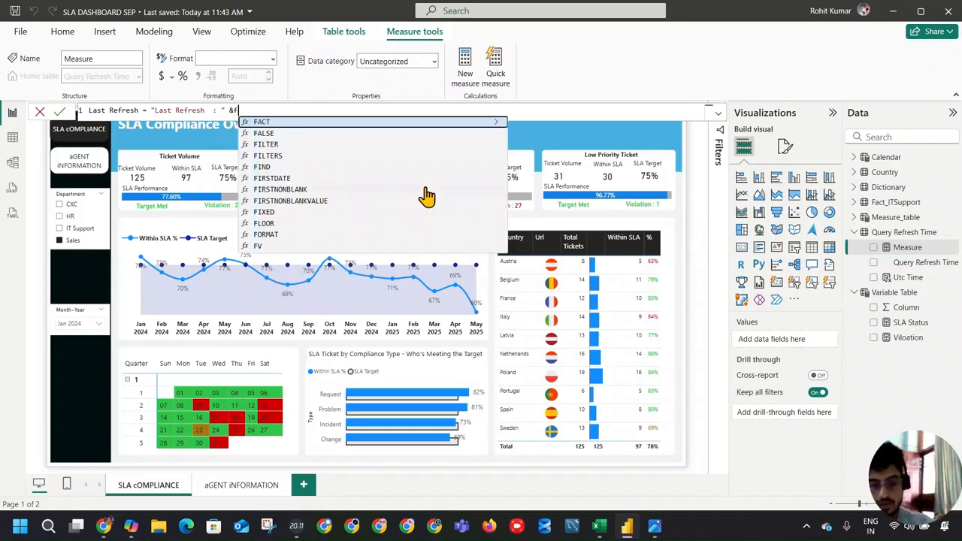
key(BackSpace)
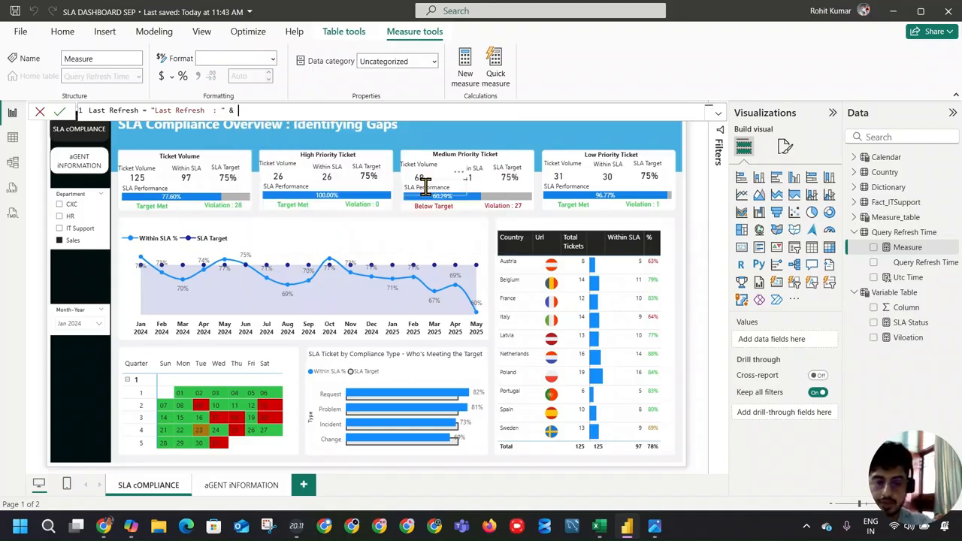
text(fro)
key(BackSpace)
key(BackSpace)
text(orm)
key(Tab)
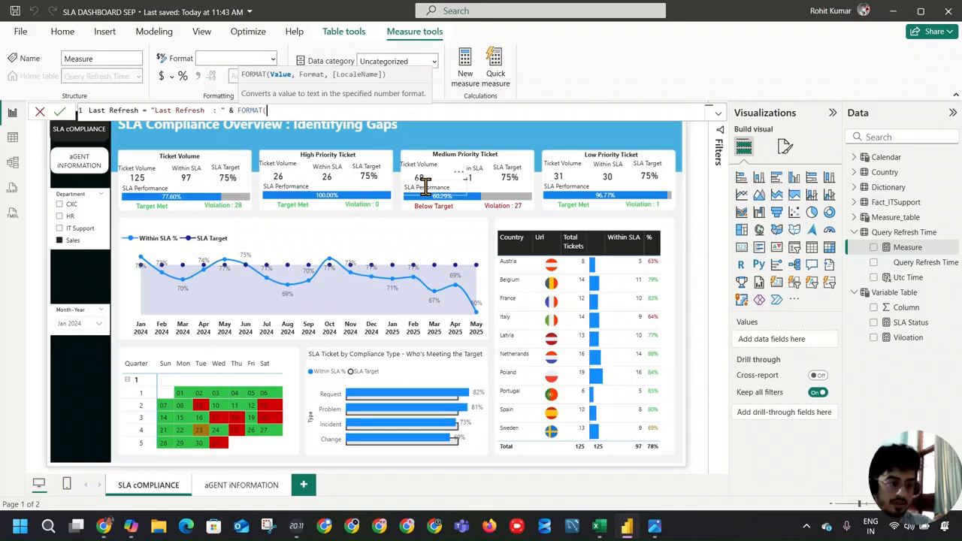
text(q)
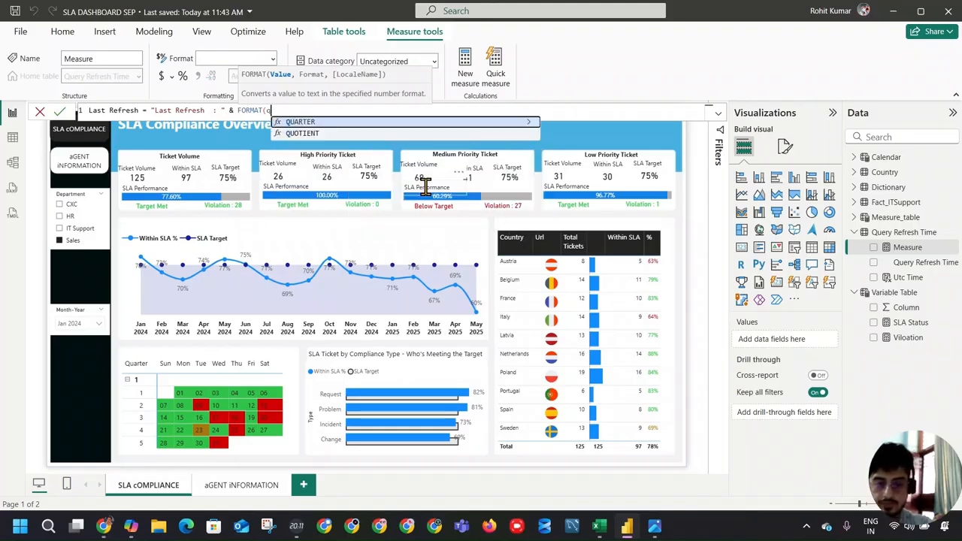
key(BackSpace)
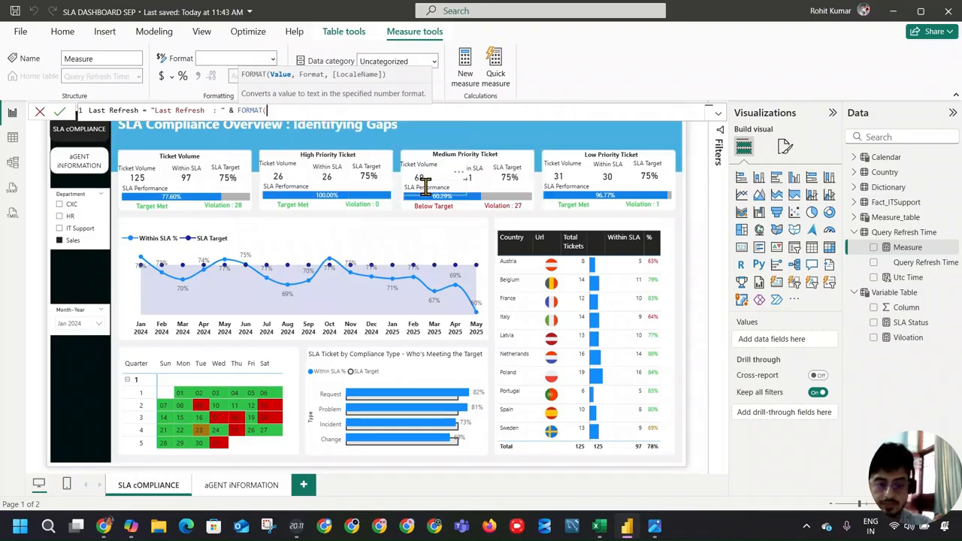
text([)
key(BackSpace)
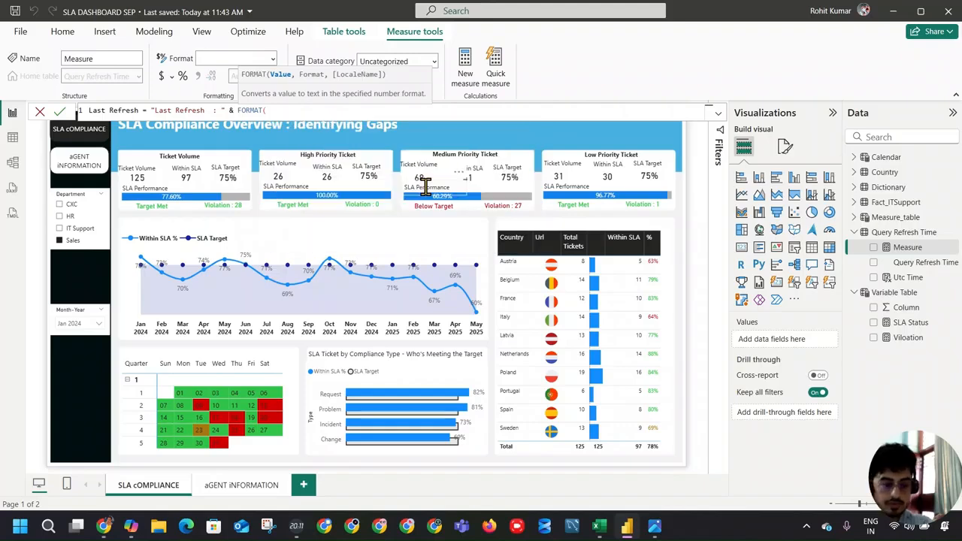
text(UTCNOW()
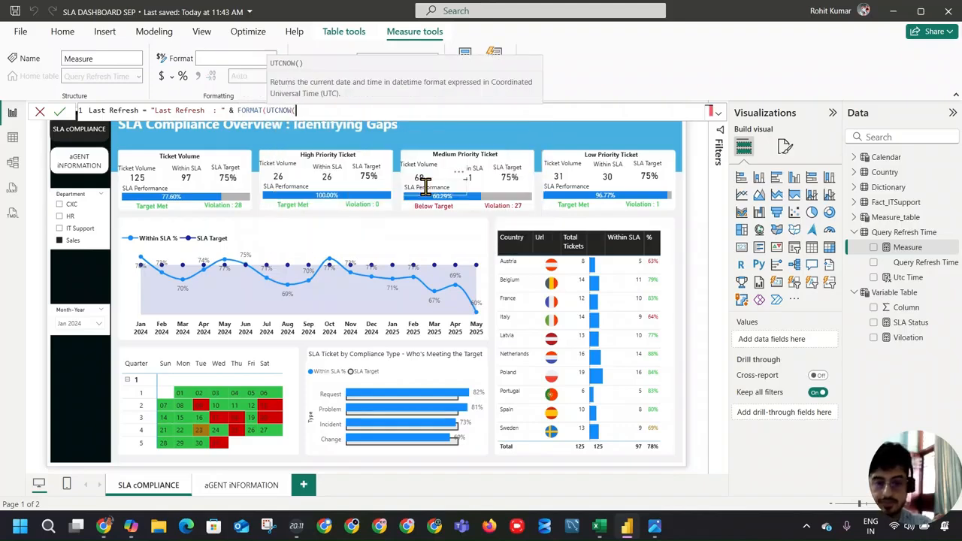
key(BackSpace)
key(BackSpace)
key(BackSpace)
key(BackSpace)
key(BackSpace)
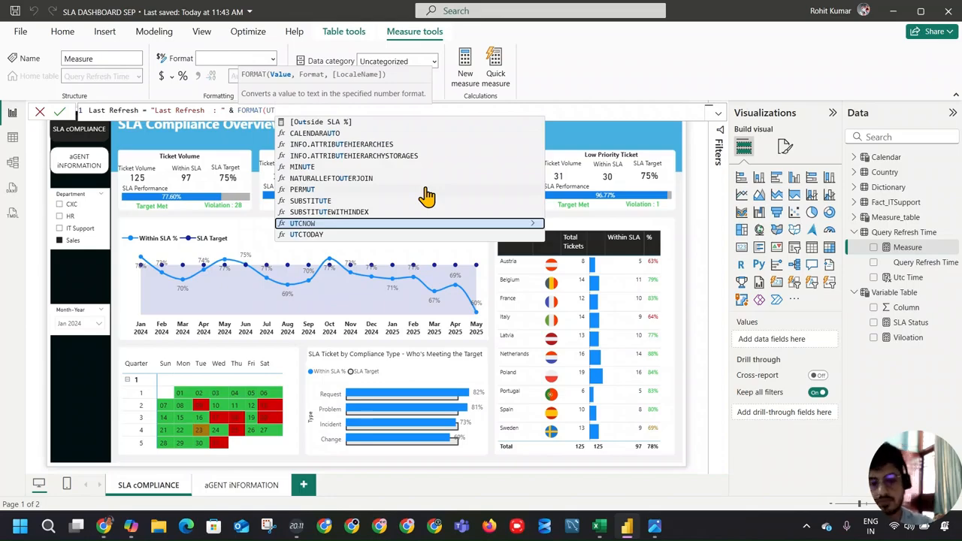
key(BackSpace)
key(BackSpace)
Wrap 'Query Refresh Time'[Query Refresh Time] in SELECTEDVALUE as the value argument of the FORMAT function
text(sele)
key(Down)
key(Down)
key(Down)
key(Down)
key(Tab)
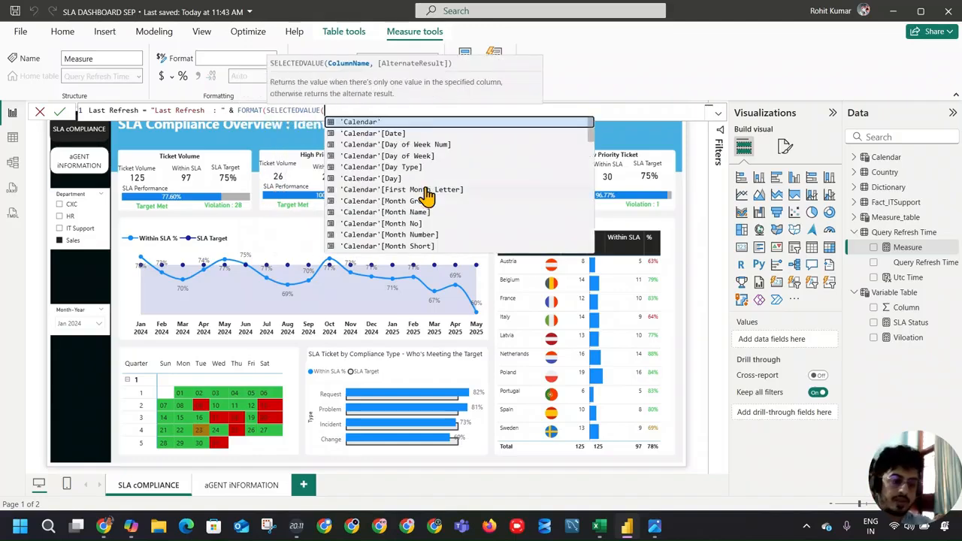
text(qu)
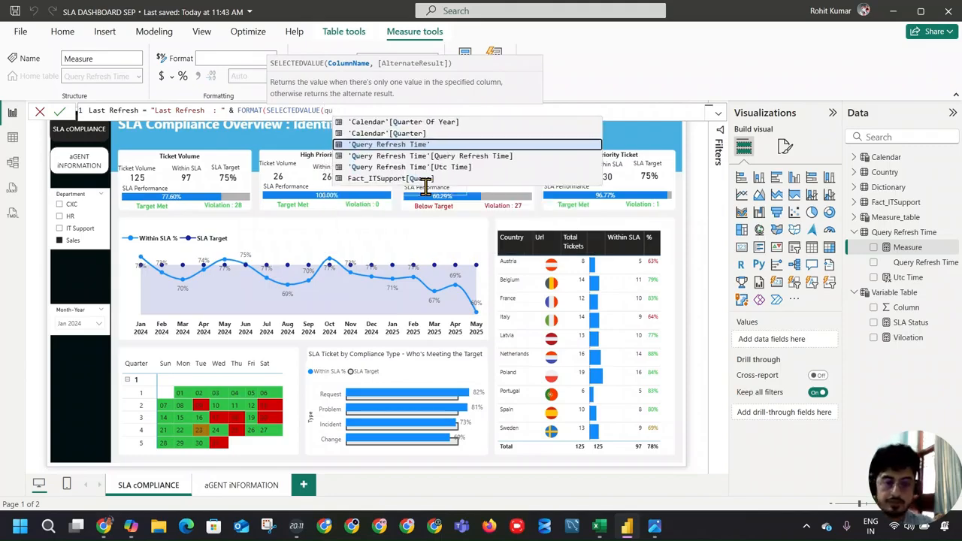
key(Down)
key(Tab)
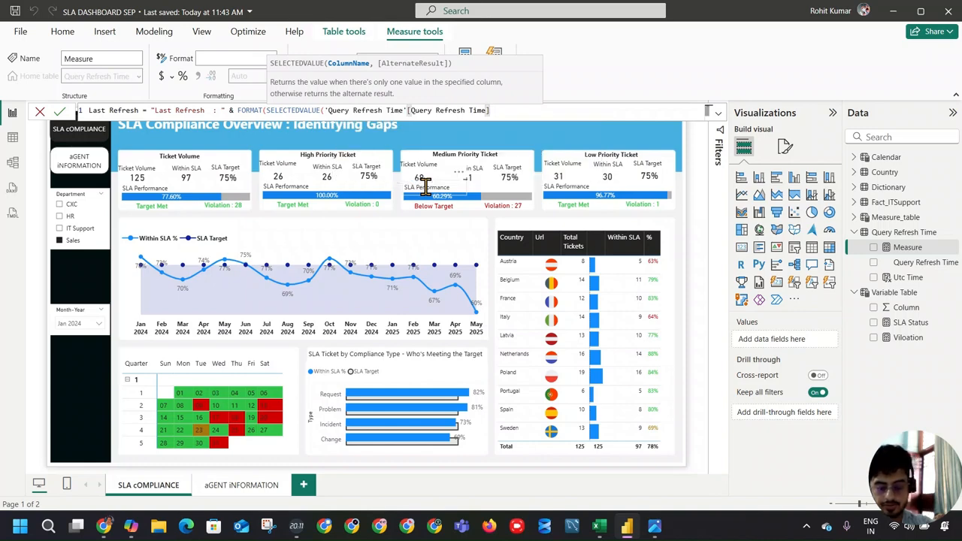
text(,)
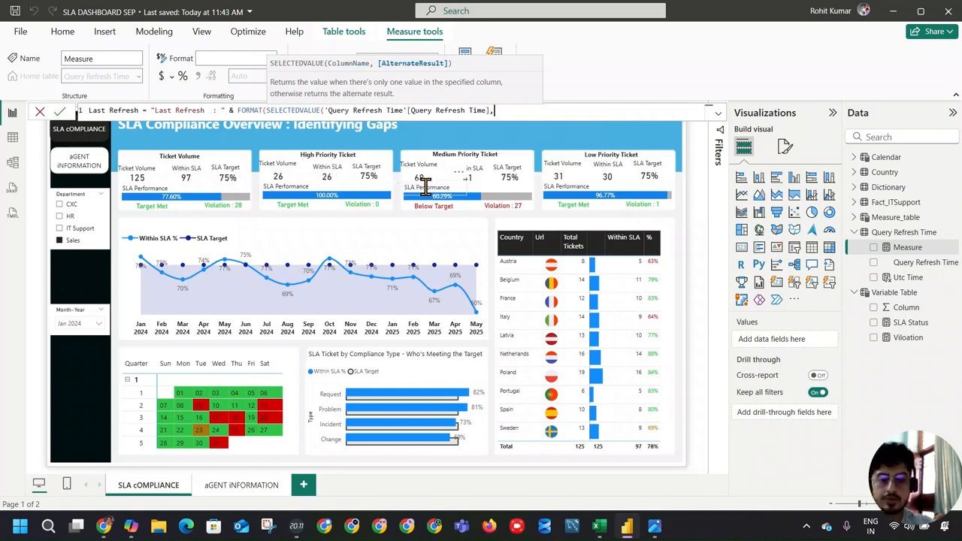
key(BackSpace)
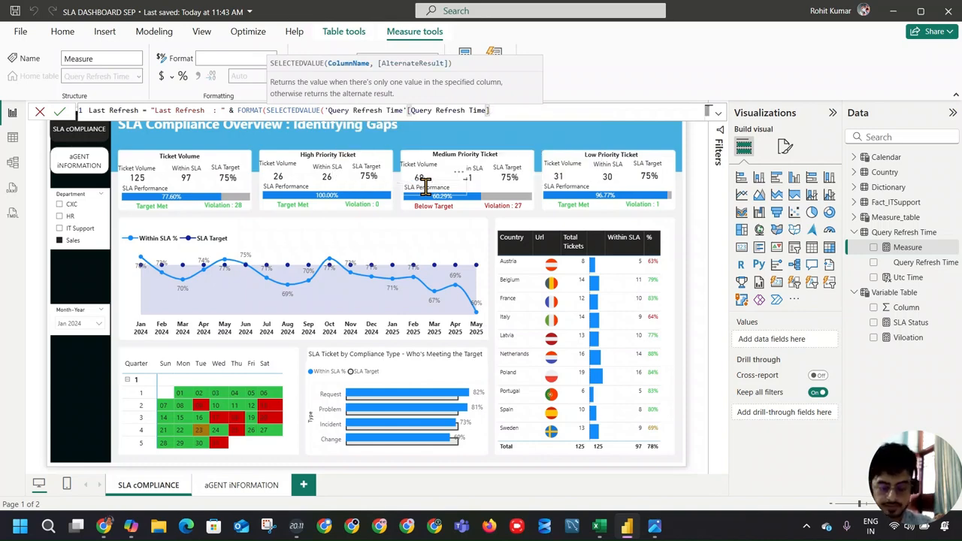
text(),)
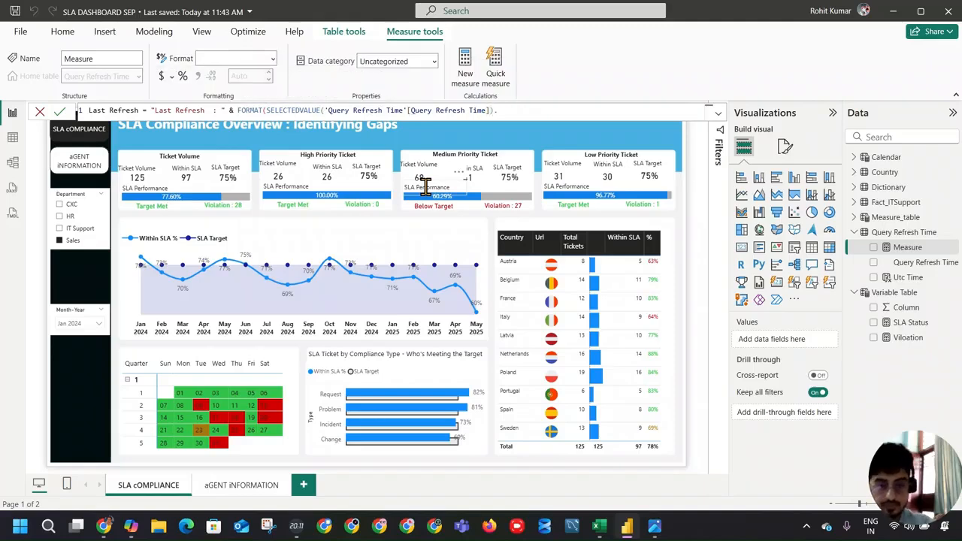
Add the format string "DD-MM-YYYY HH:MM:SS", close the FORMAT function and commit the Last Refresh measure
text(,)
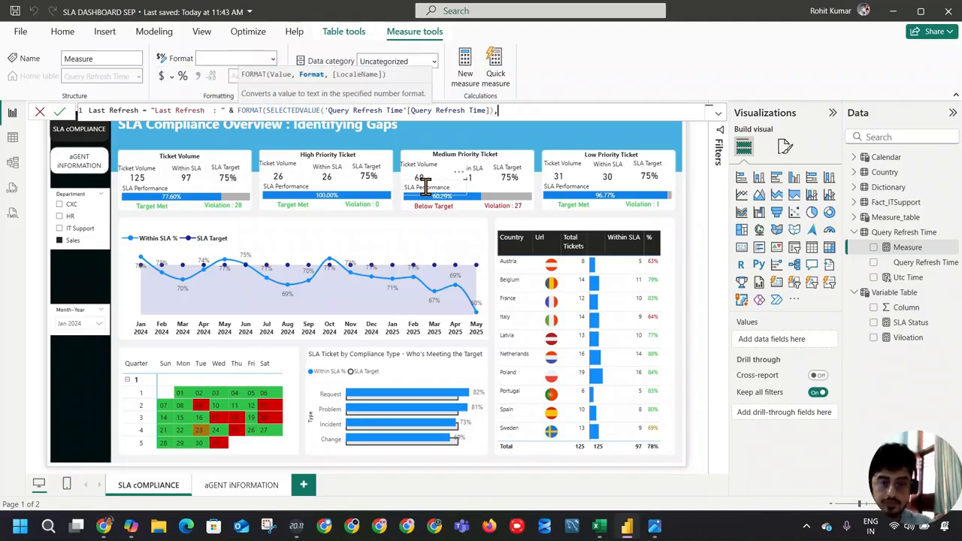
text("d)
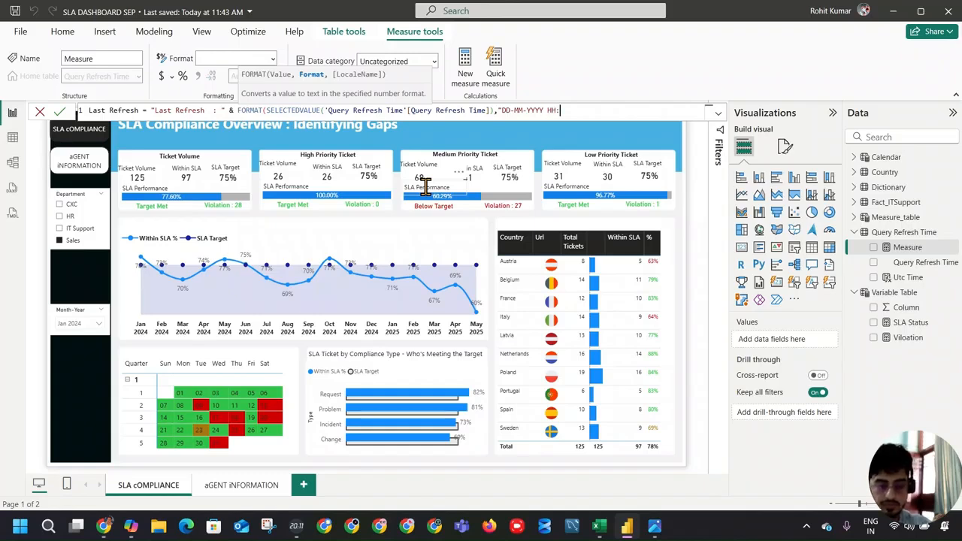
text(SS)
key(shift+Return)
key(BackSpace)
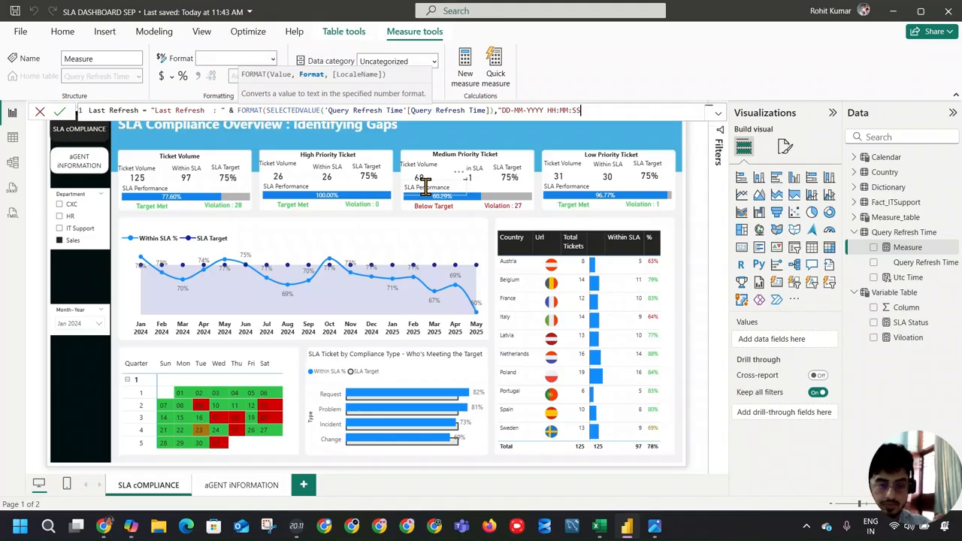
text())
key(Return)
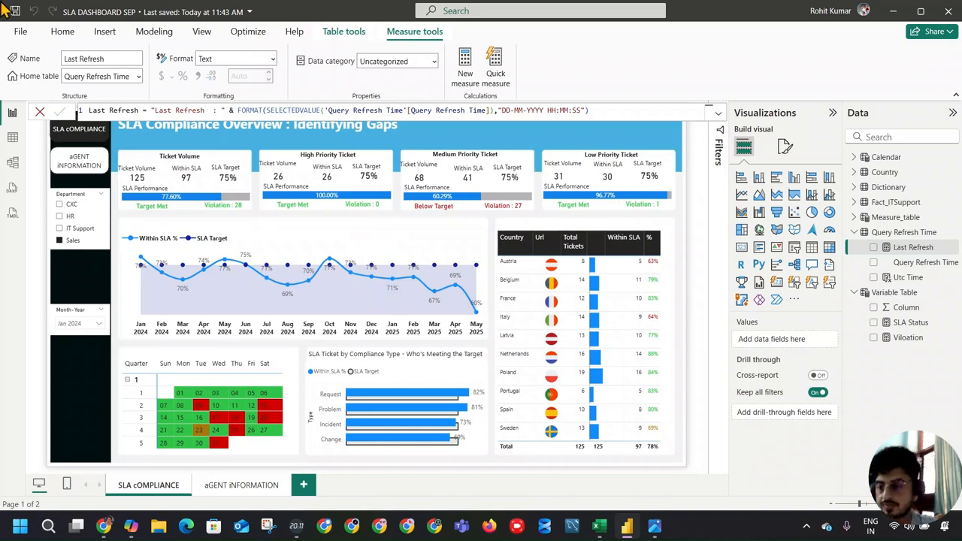
Add the Last Refresh measure to the report page as a card visual and widen it to fit on one line
click(873, 249)
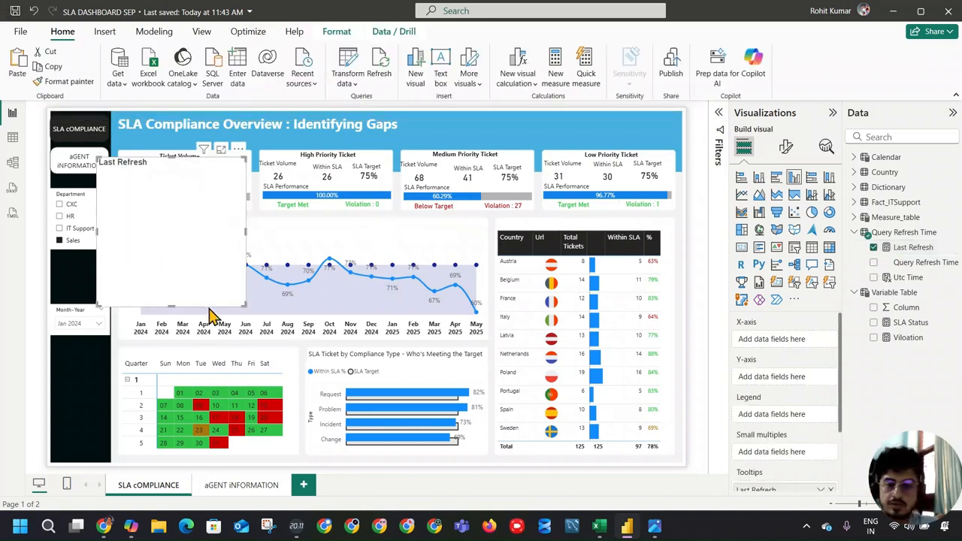
drag(240, 303, 380, 242)
click(742, 247)
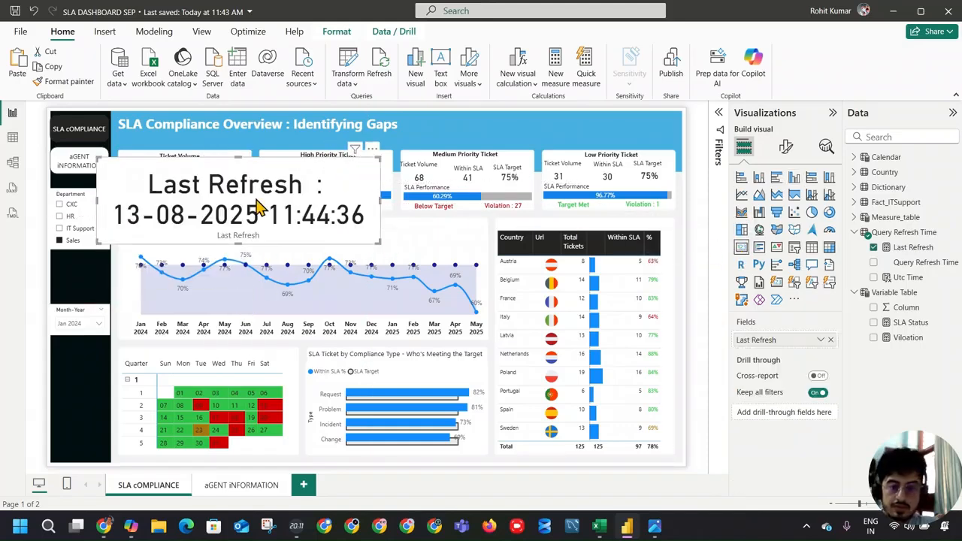
drag(378, 197, 611, 199)
Turn off the Last Refresh card's category label and set its callout value font size to 20
click(787, 146)
click(825, 258)
click(766, 232)
click(815, 272)
text(20)
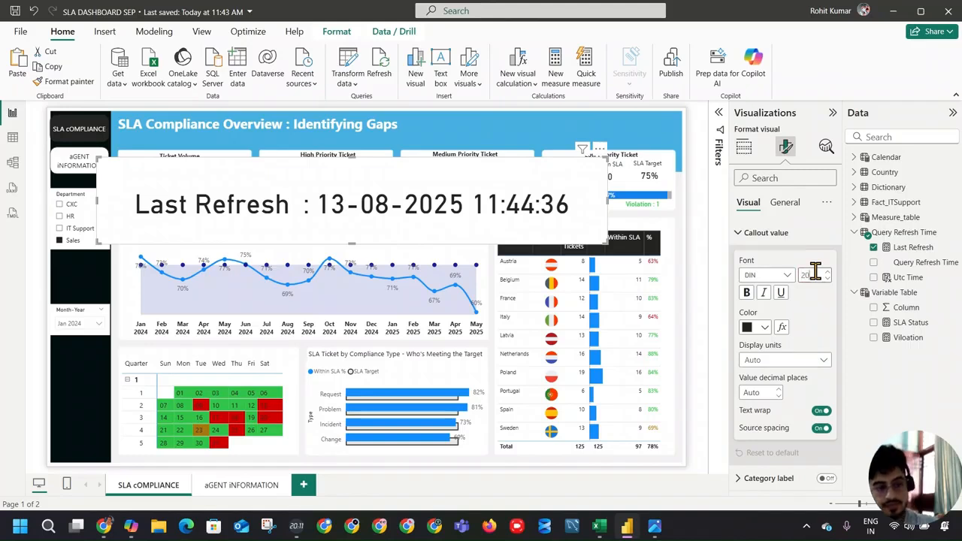
Shrink the Last Refresh card to fit the header banner beside the dashboard title
click(73, 240)
click(142, 231)
drag(96, 242, 496, 130)
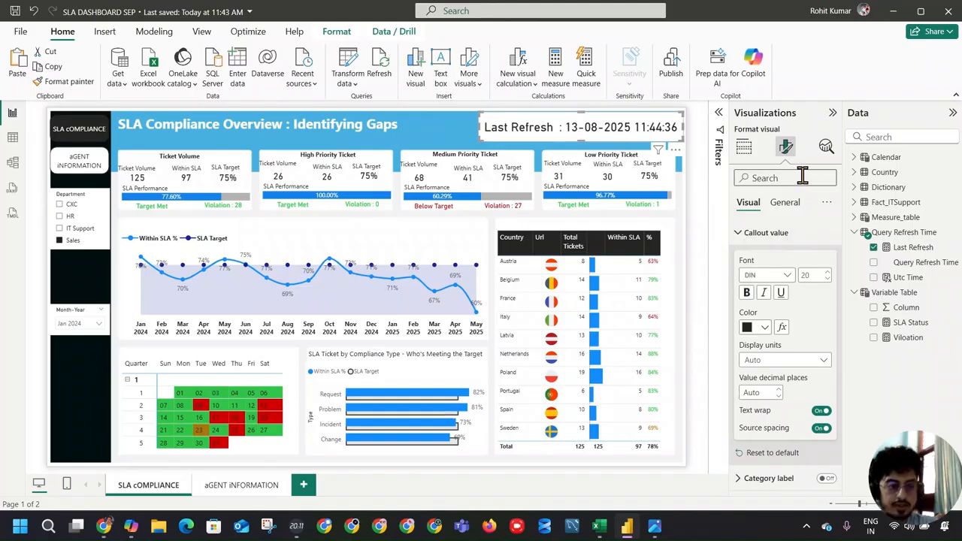
Turn off the background of the Last Refresh card so the blue header shows through
click(761, 229)
click(786, 202)
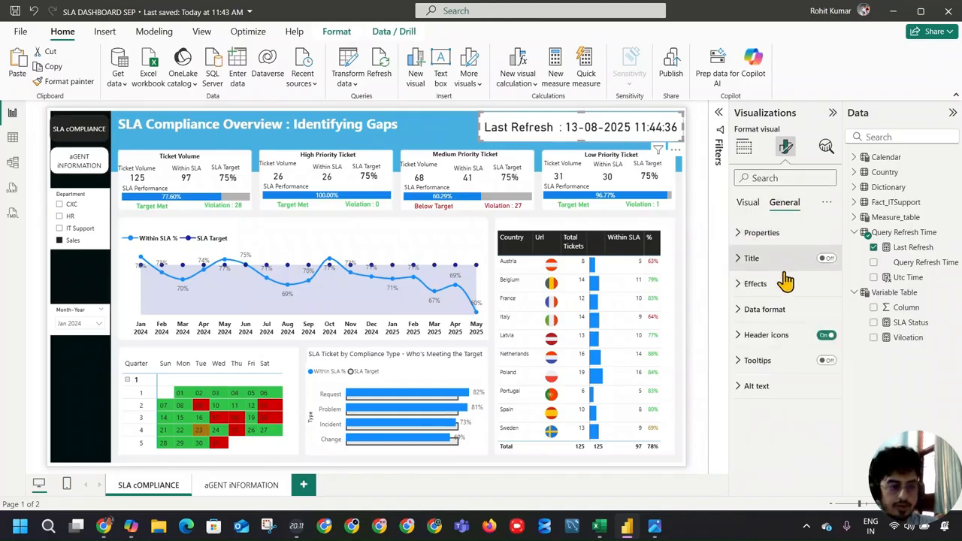
click(760, 283)
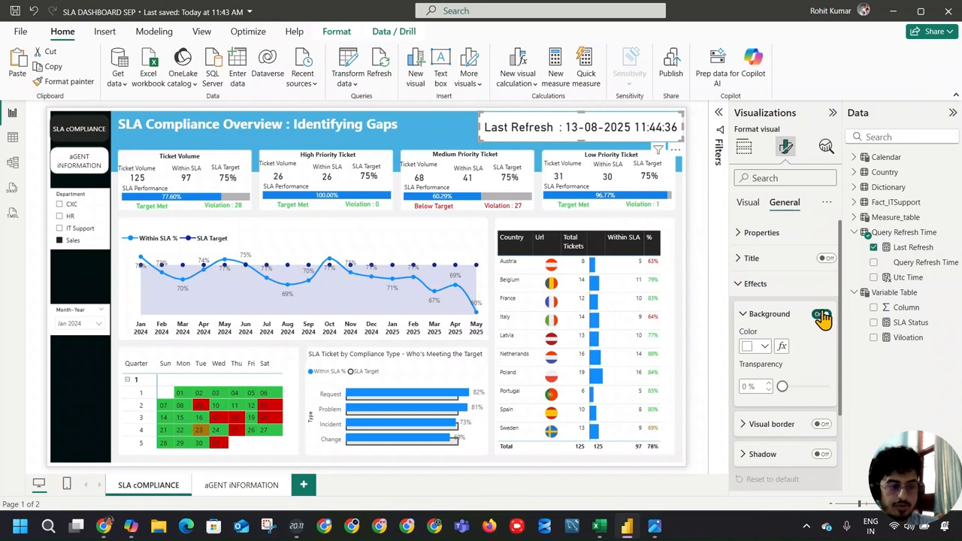
click(820, 315)
click(444, 119)
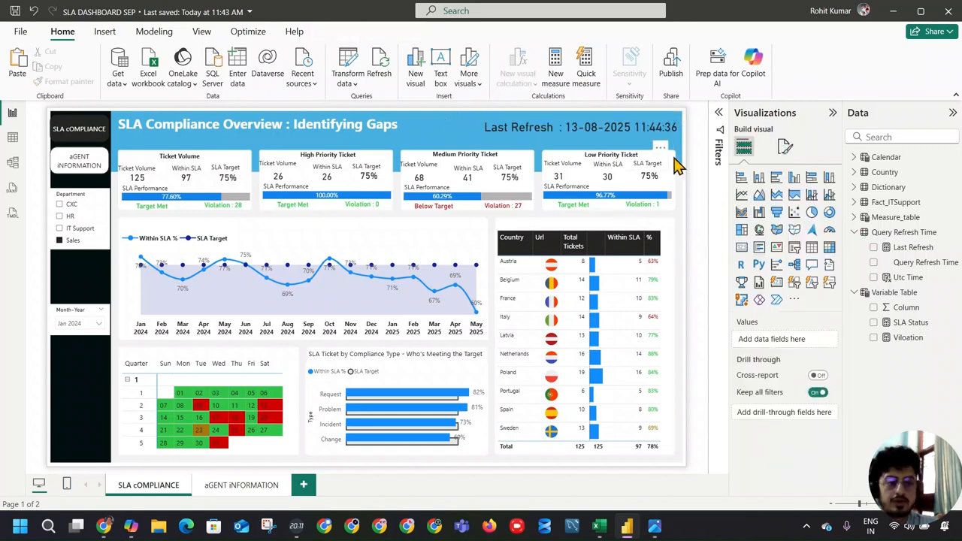
Refresh the report data to update the Last Refresh card and save the file
click(13, 12)
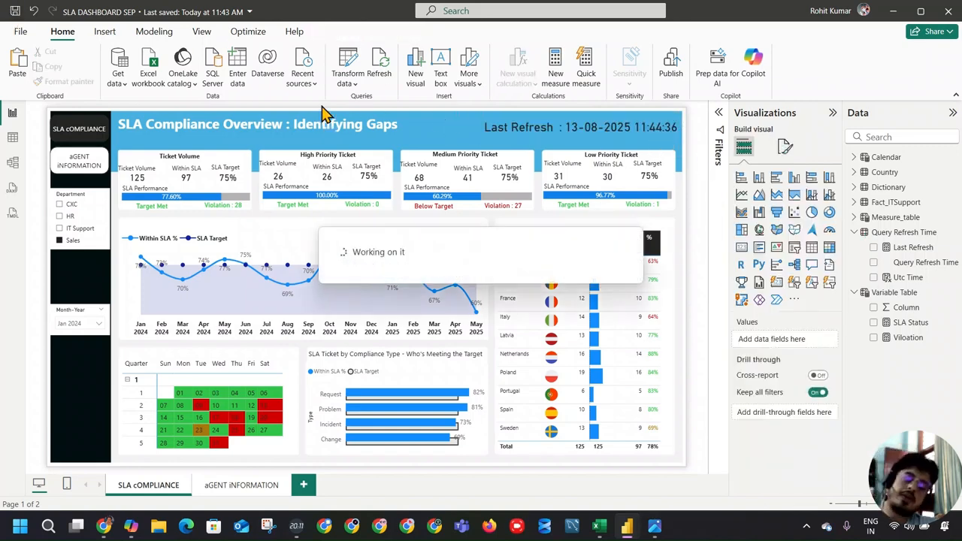
click(378, 66)
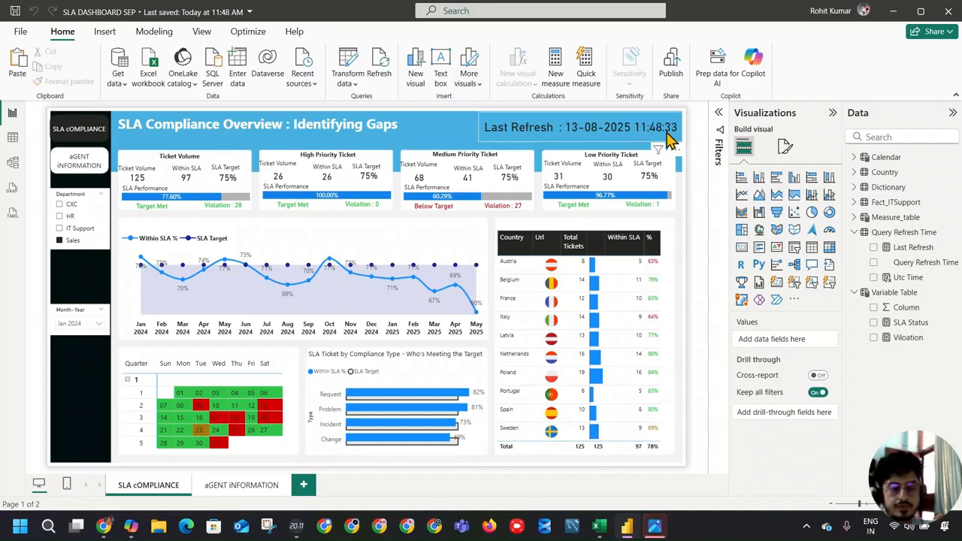
click(16, 12)
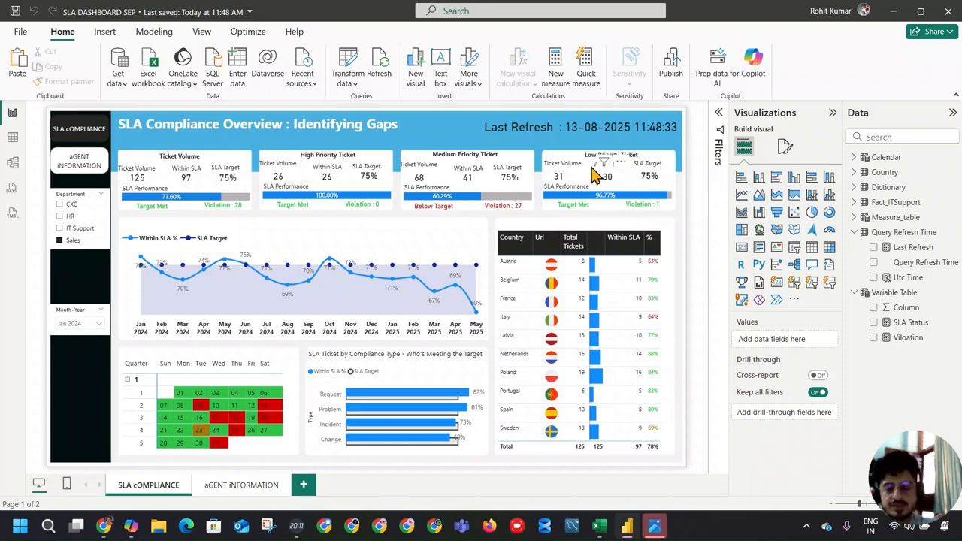
Try a custom Narrative visual, widen it to read the generated summary, and remove it from the page
click(239, 32)
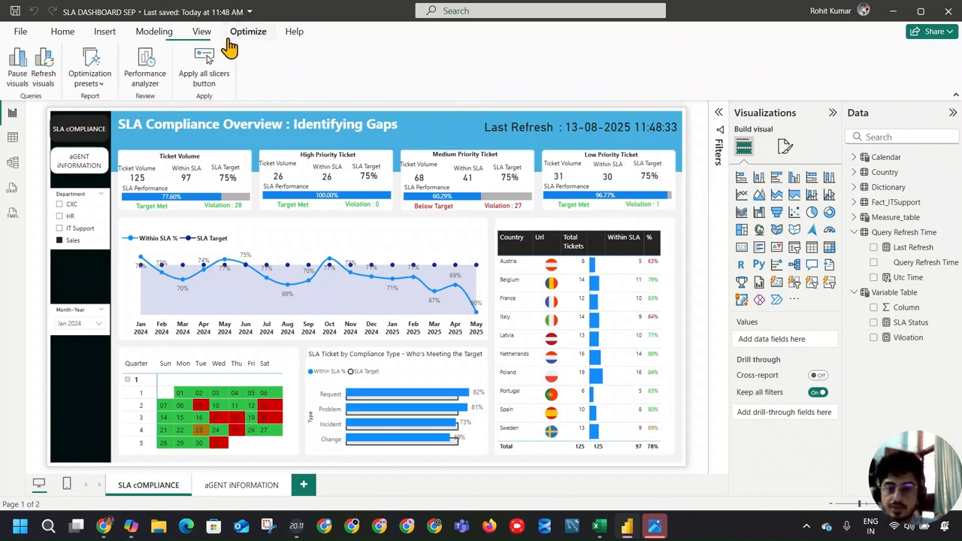
click(202, 36)
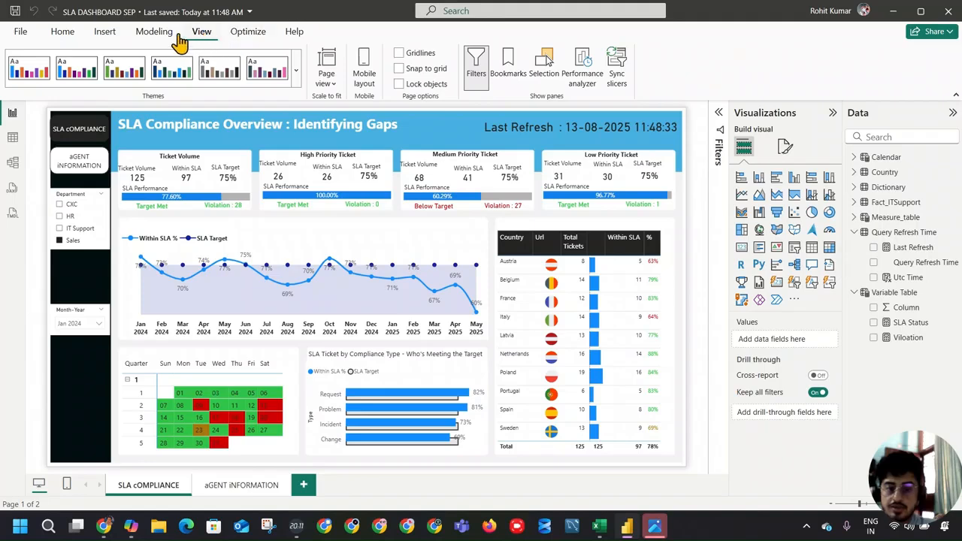
click(150, 34)
click(106, 33)
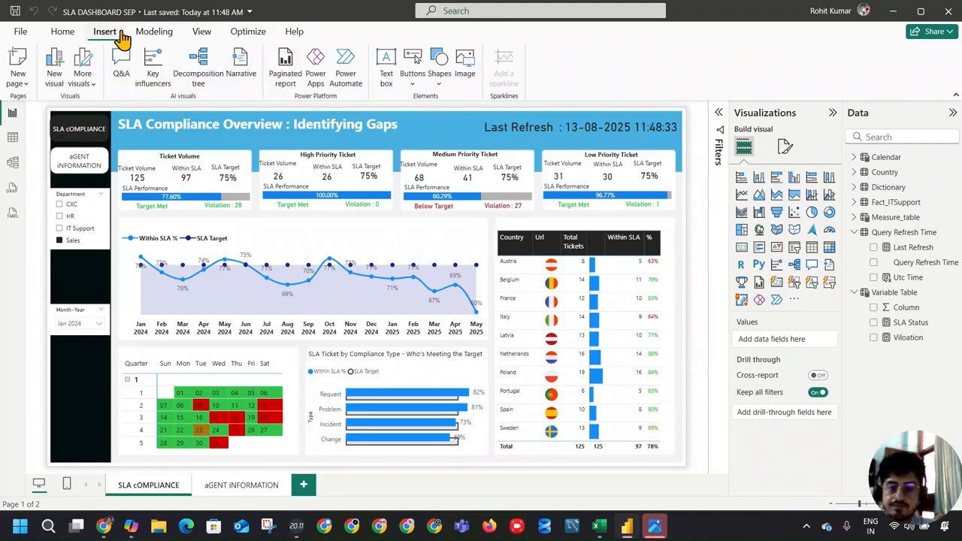
click(242, 76)
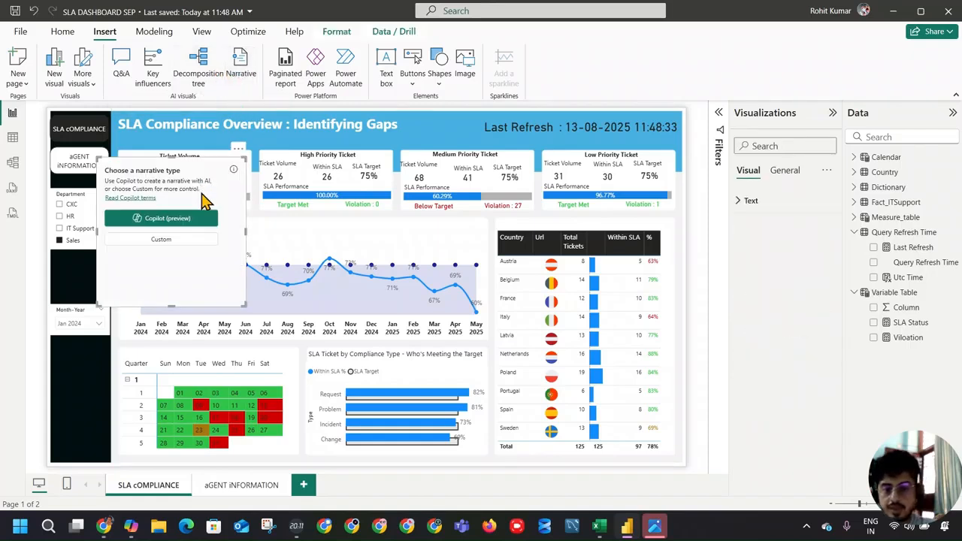
click(194, 240)
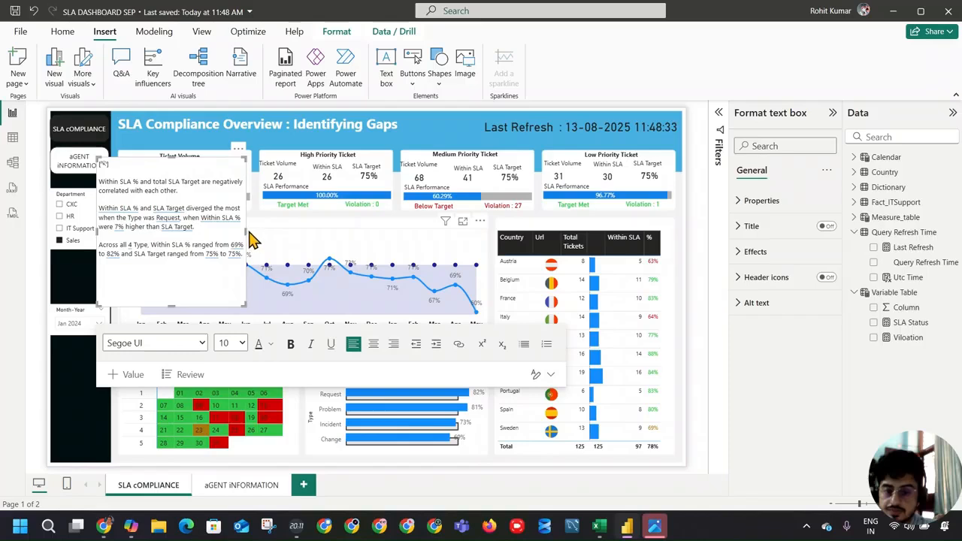
drag(247, 229, 560, 232)
drag(324, 306, 328, 281)
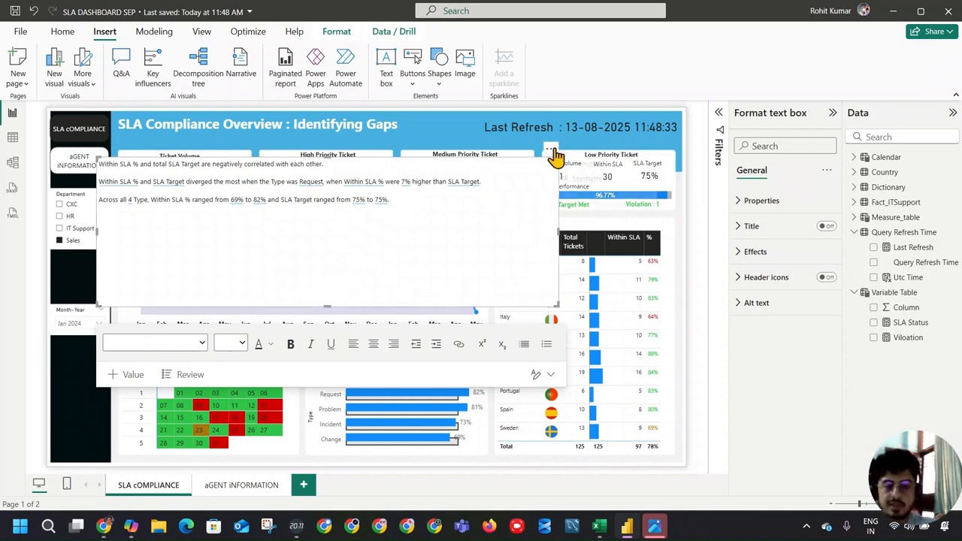
click(583, 178)
Select the SLA line chart and collapse the Visualizations and Data panes to give the report canvas more room
click(299, 229)
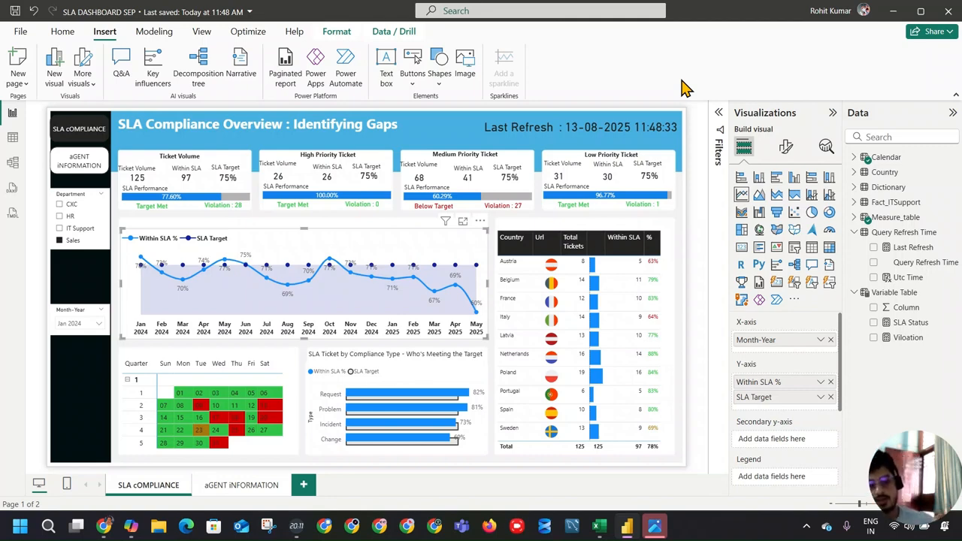
click(832, 114)
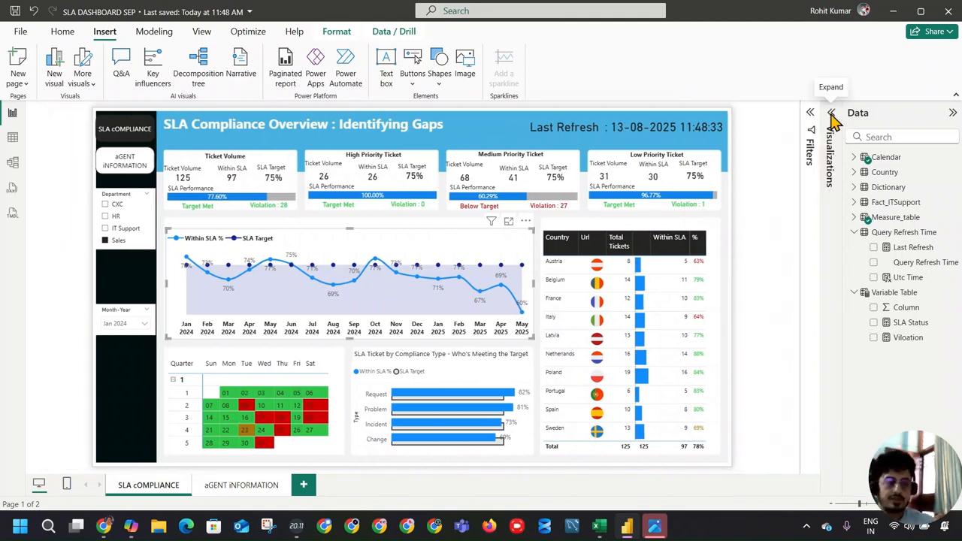
click(952, 113)
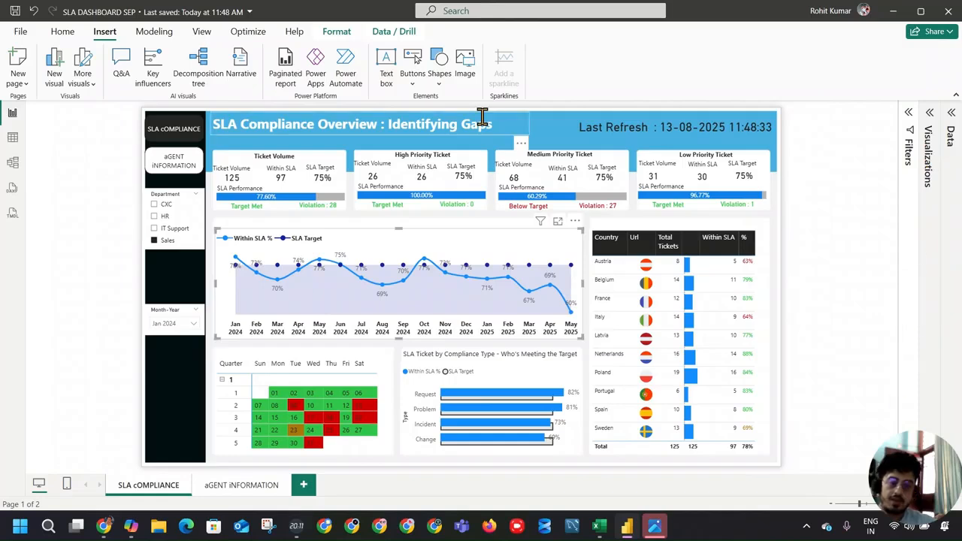